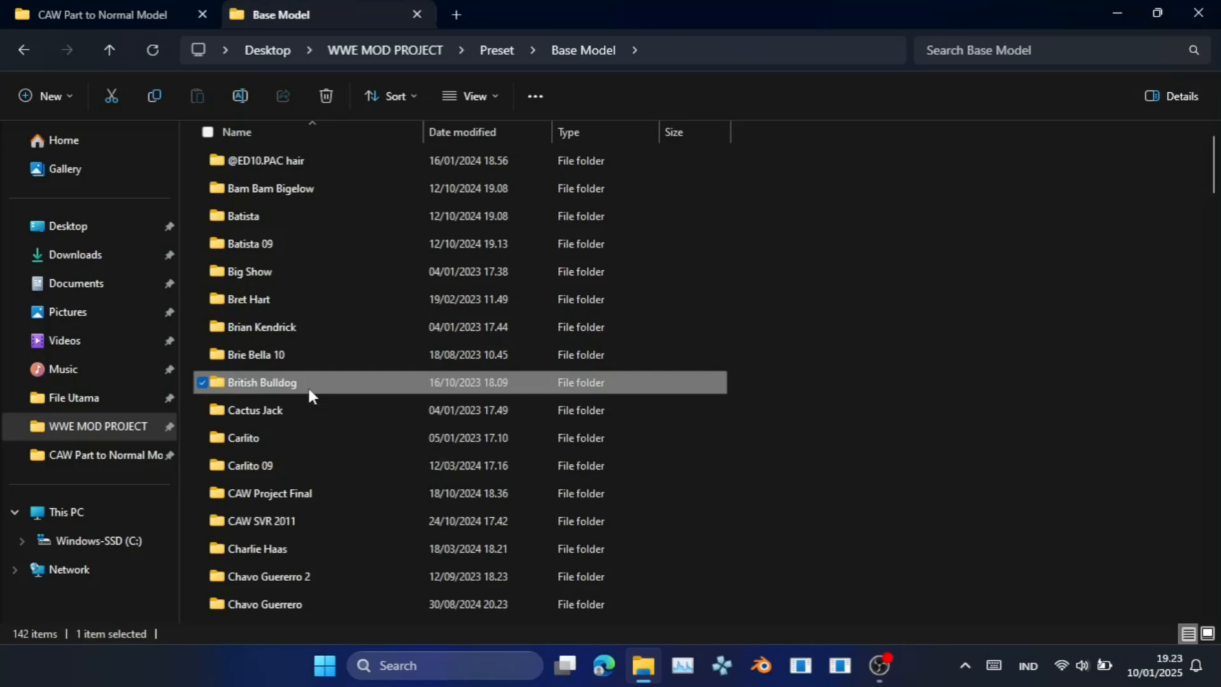
Copy 0002.yobj and 0009.dat from the British Bulldog base model into a new British Bulldog folder inside PAC Model.
{"action": "left_click", "coordinate": [541, 200]}
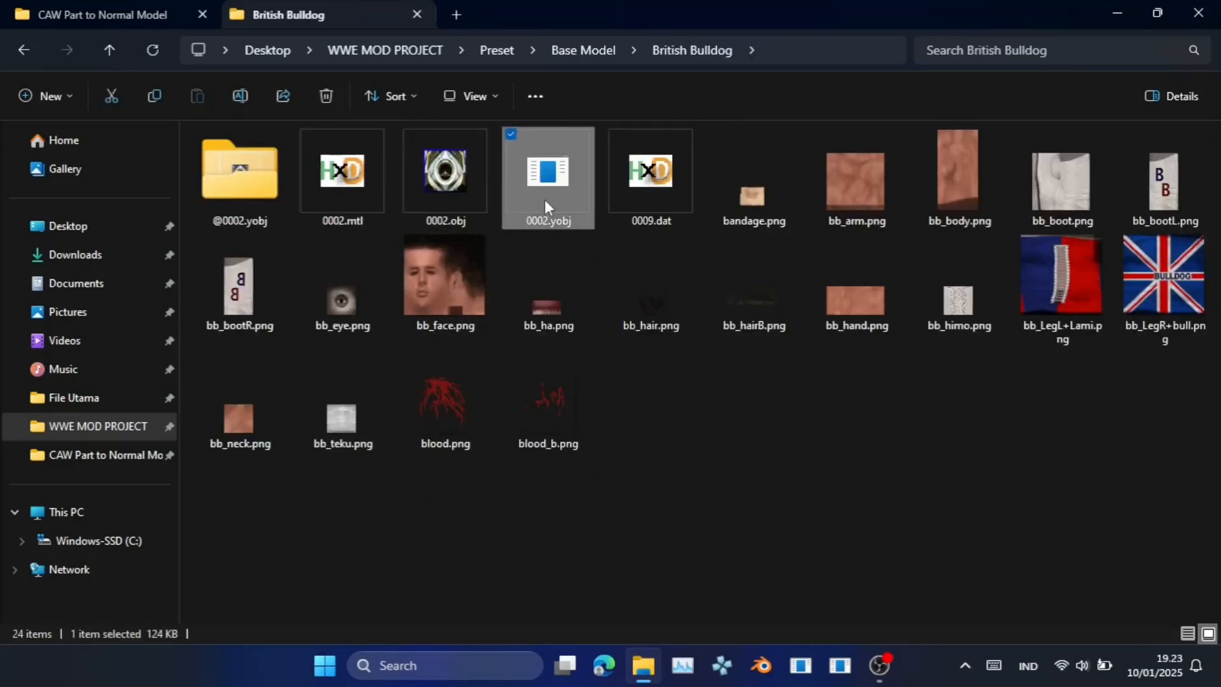
{"action": "left_click", "coordinate": [645, 203], "text": "ctrl"}
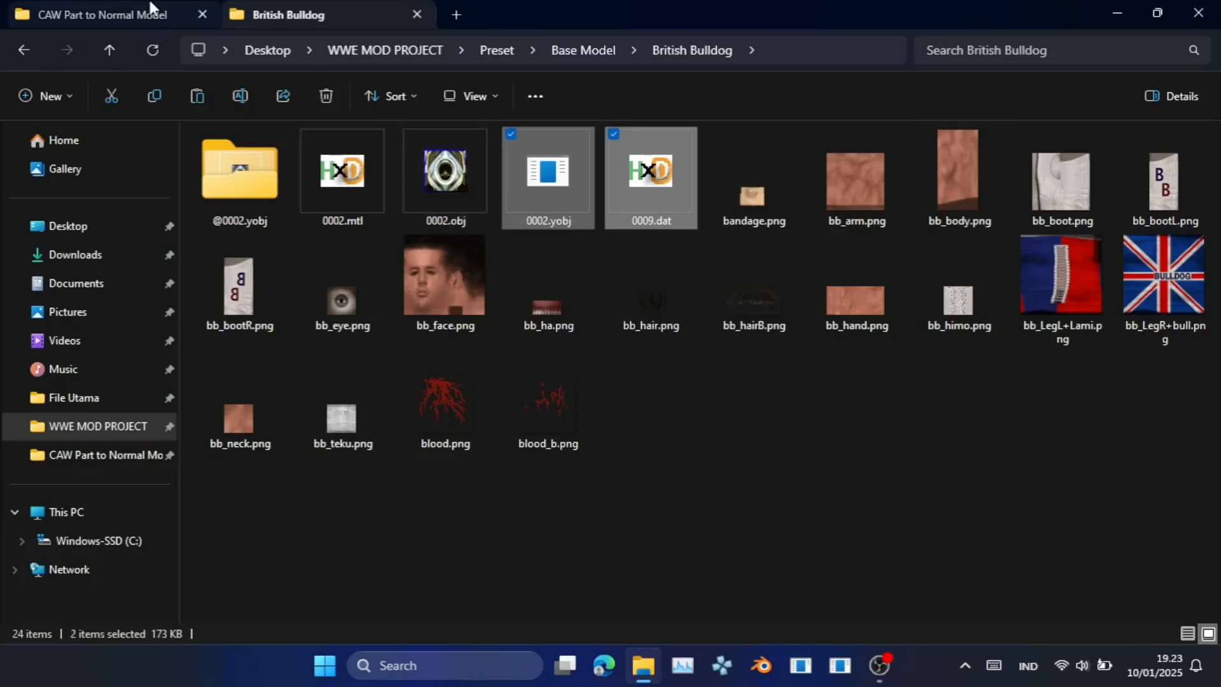
{"action": "left_click", "coordinate": [128, 13]}
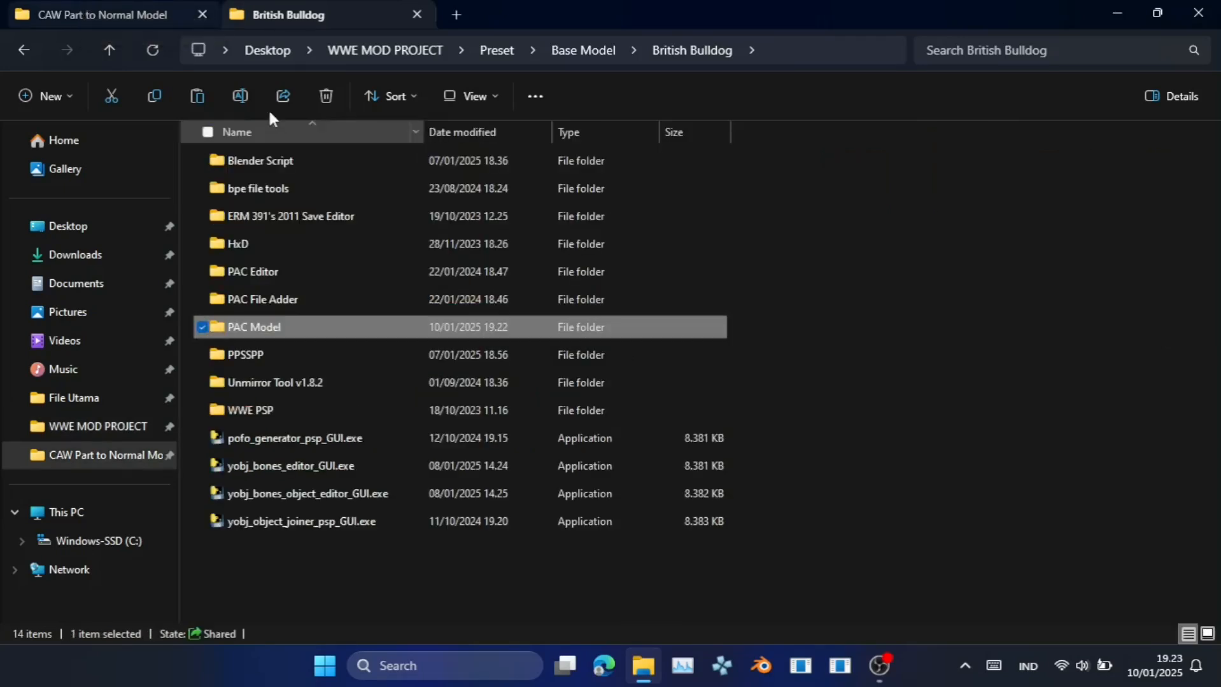
{"action": "double_click", "coordinate": [294, 325]}
{"action": "key", "text": "ctrl+shift+n"}
{"action": "type", "text": "B"}
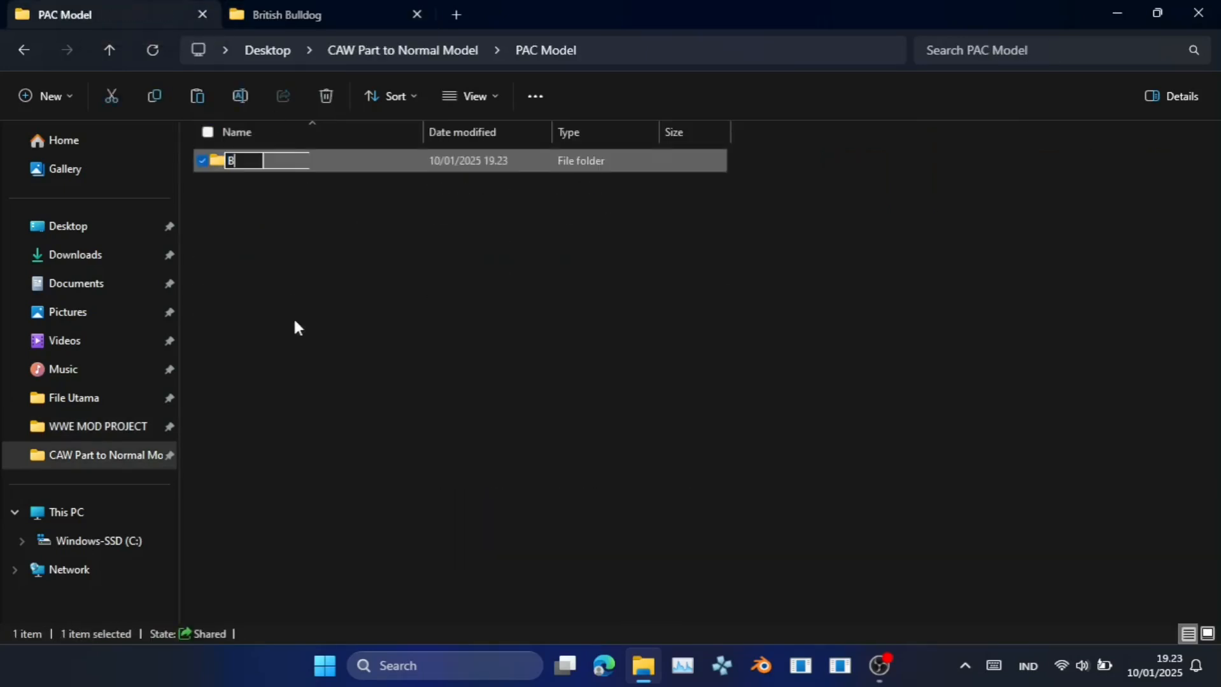
{"action": "type", "text": "ritish Bul"}
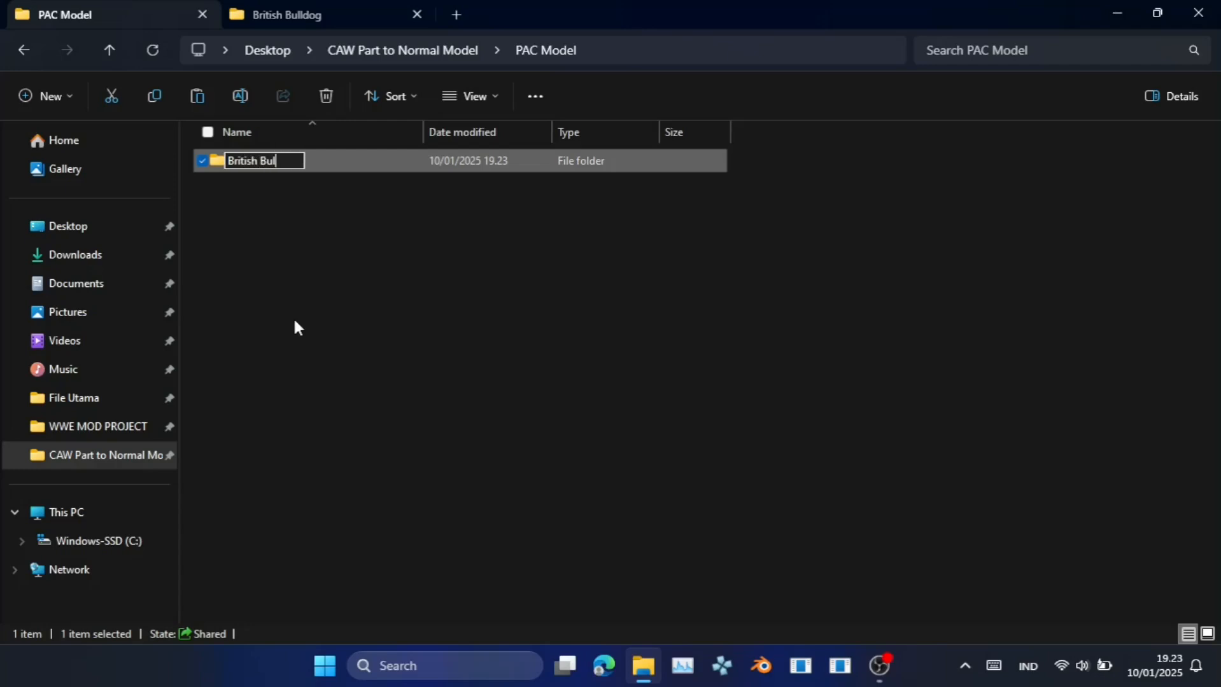
{"action": "type", "text": "ldog"}
{"action": "key", "text": "Return"}
{"action": "key", "text": "Return"}
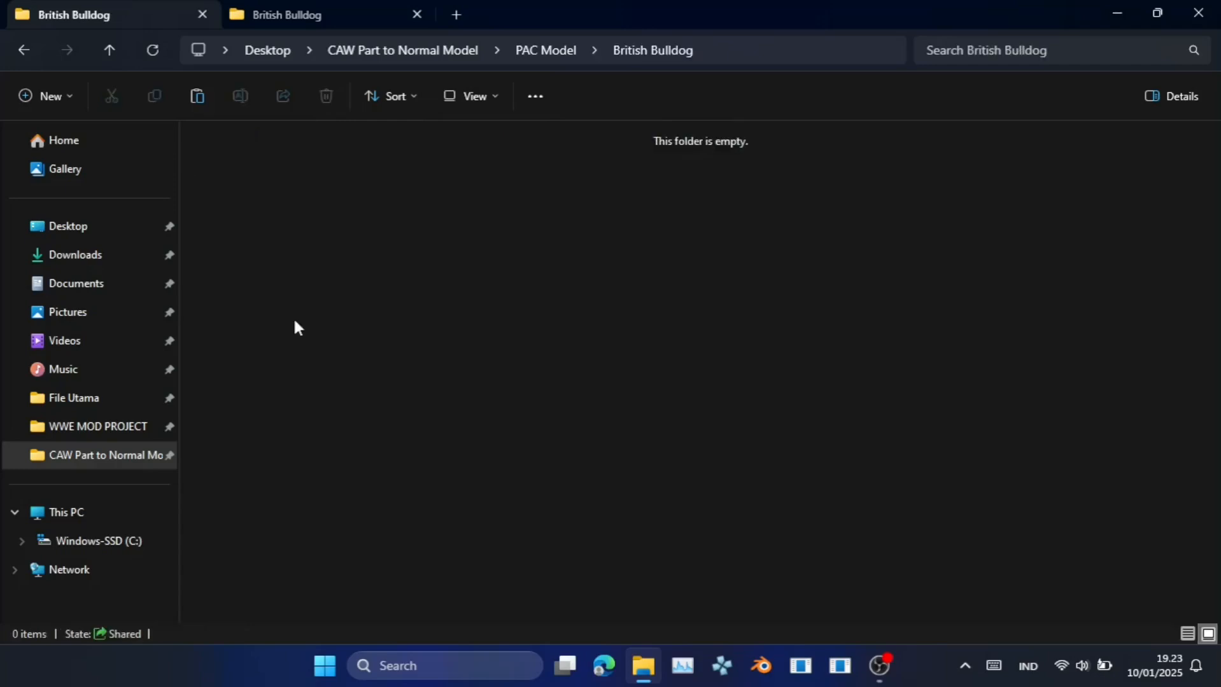
{"action": "key", "text": "ctrl+v"}
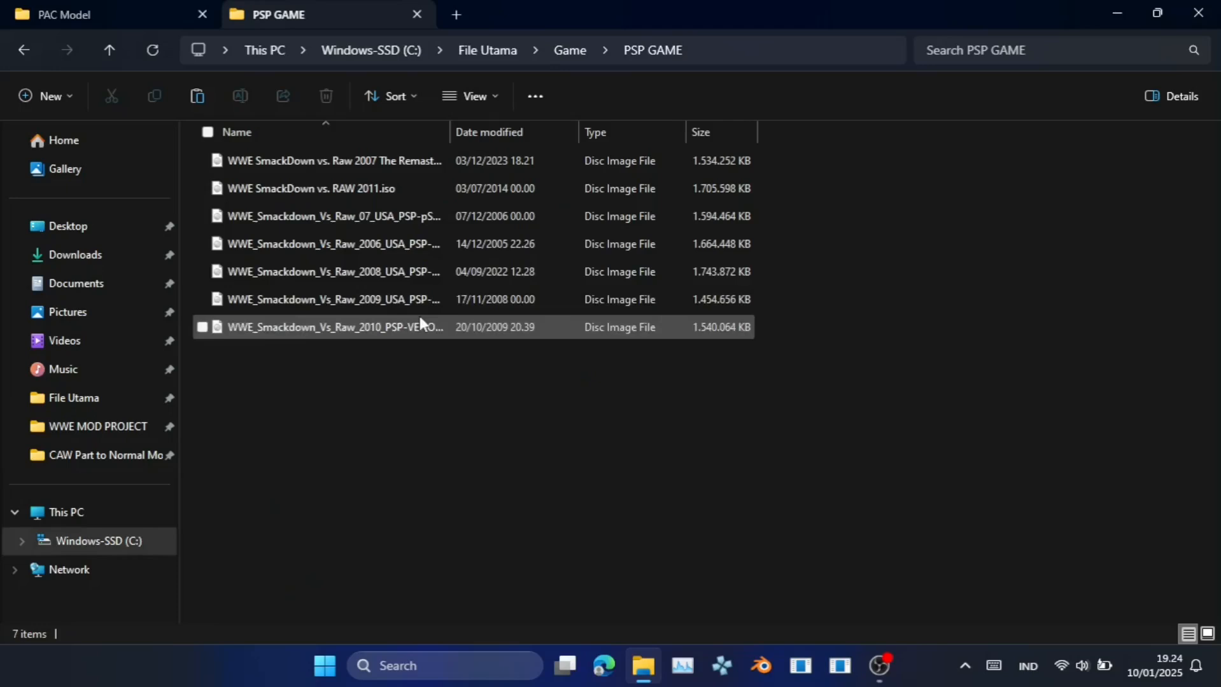
Mount the WWE SmackDown vs. RAW 2011.iso image and browse to its PSP_GAME\USRDIR\pac\edit folder.
{"action": "double_click", "coordinate": [433, 187]}
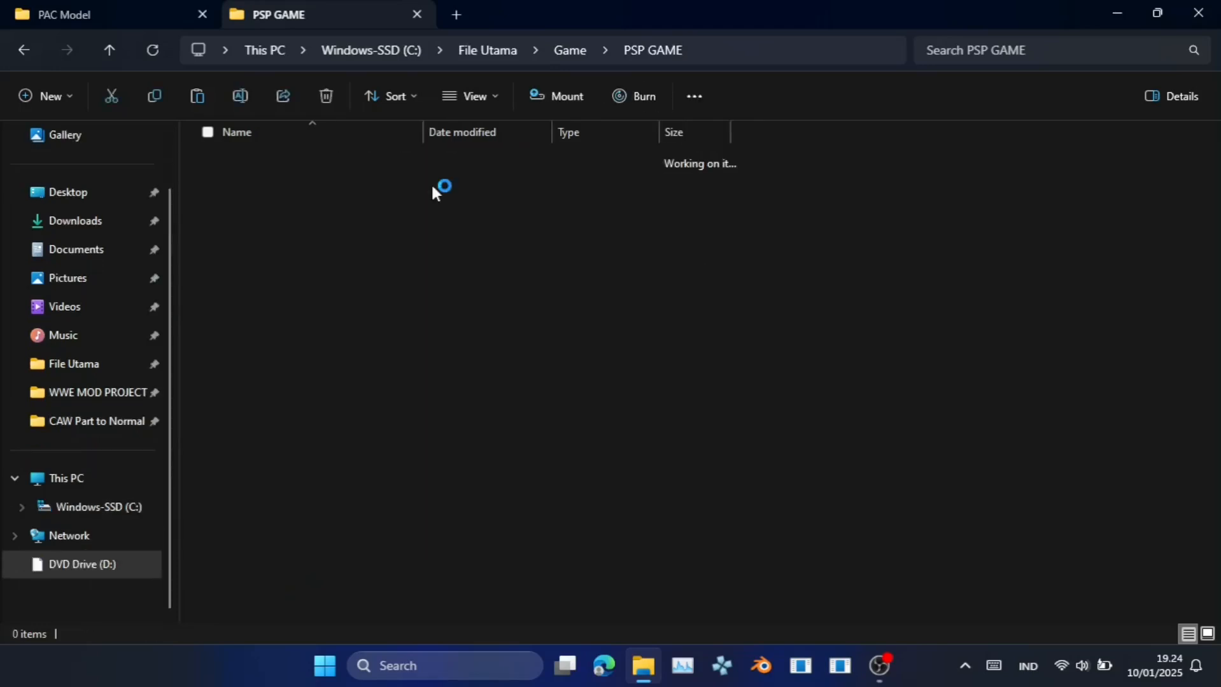
{"action": "double_click", "coordinate": [311, 161]}
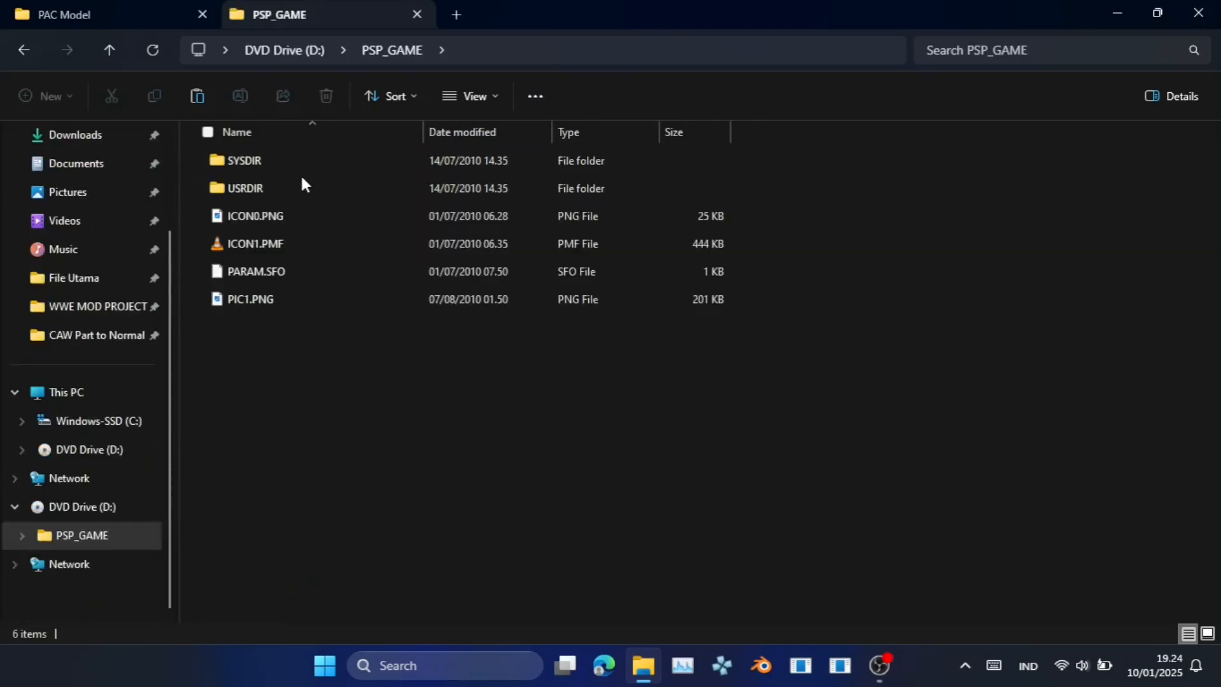
{"action": "left_click", "coordinate": [301, 189]}
{"action": "double_click", "coordinate": [297, 189]}
{"action": "double_click", "coordinate": [296, 190]}
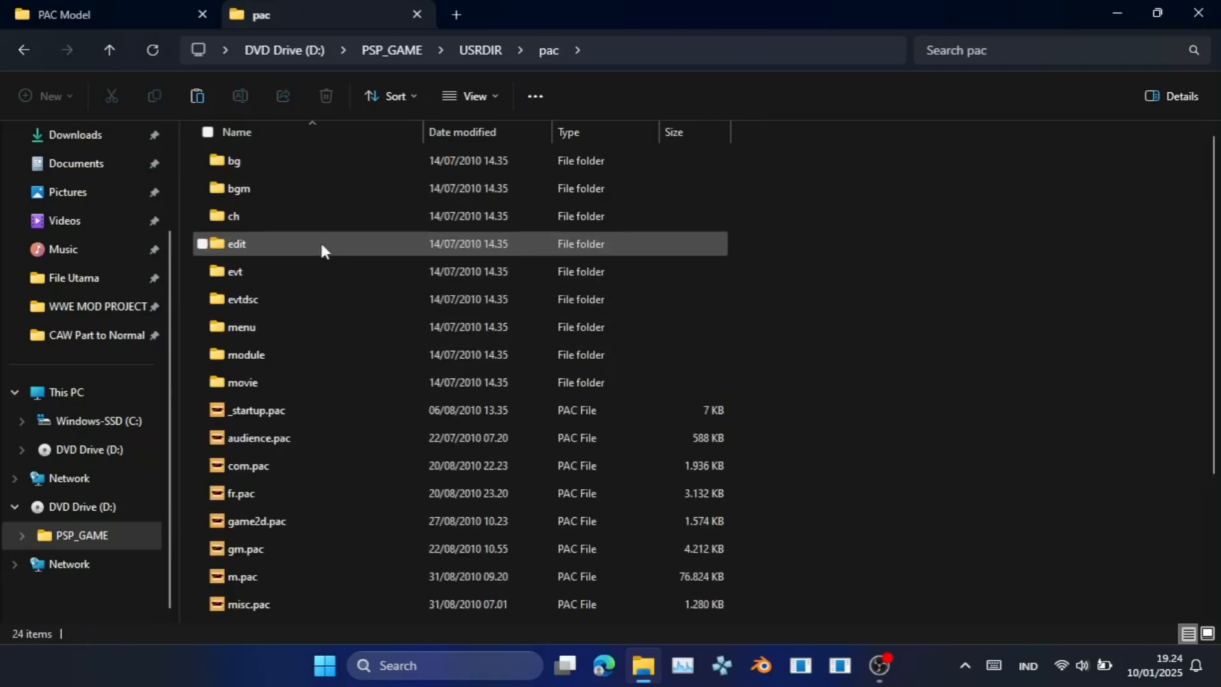
{"action": "double_click", "coordinate": [321, 245]}
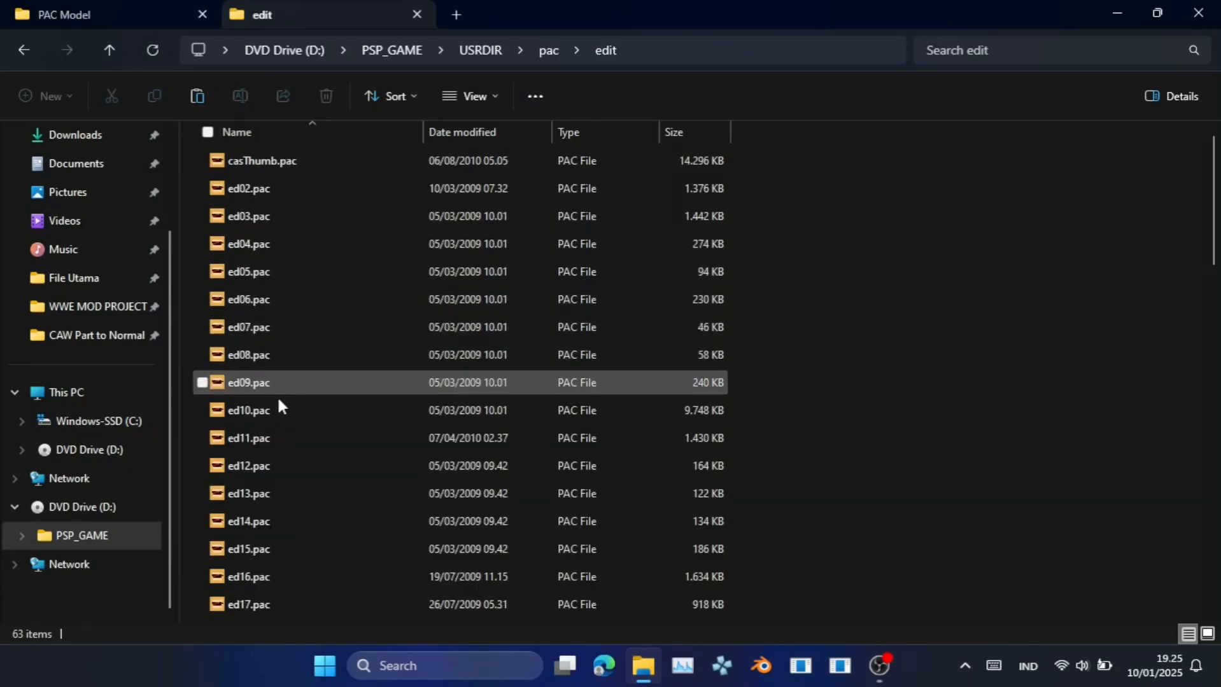
Copy ed10.pac from the edit folder of the mounted game image into the PAC Model folder.
{"action": "left_click", "coordinate": [239, 418]}
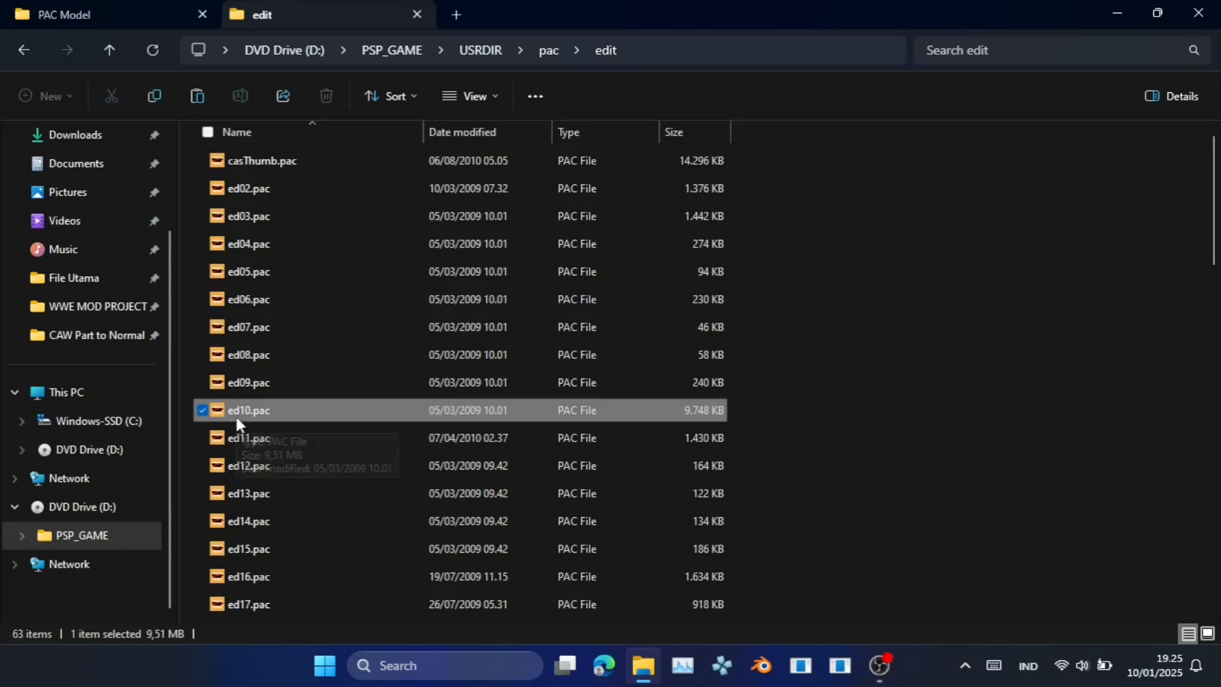
{"action": "left_click", "coordinate": [104, 18]}
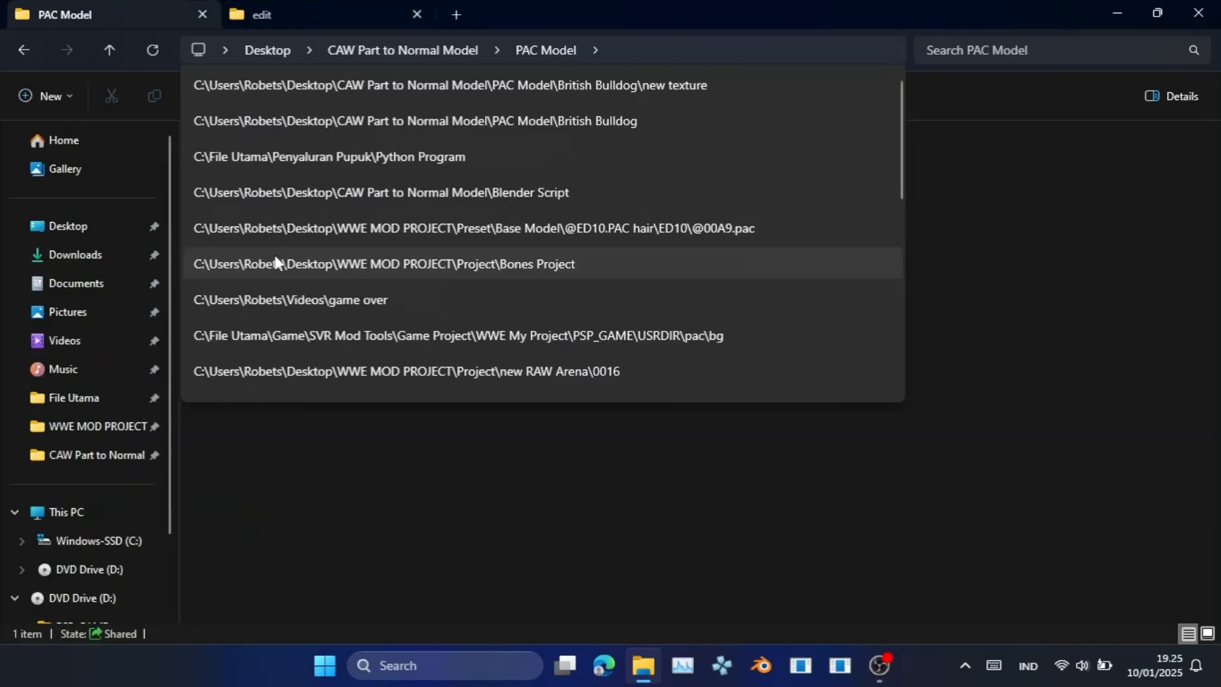
{"action": "left_click", "coordinate": [1083, 453]}
{"action": "left_click", "coordinate": [684, 85]}
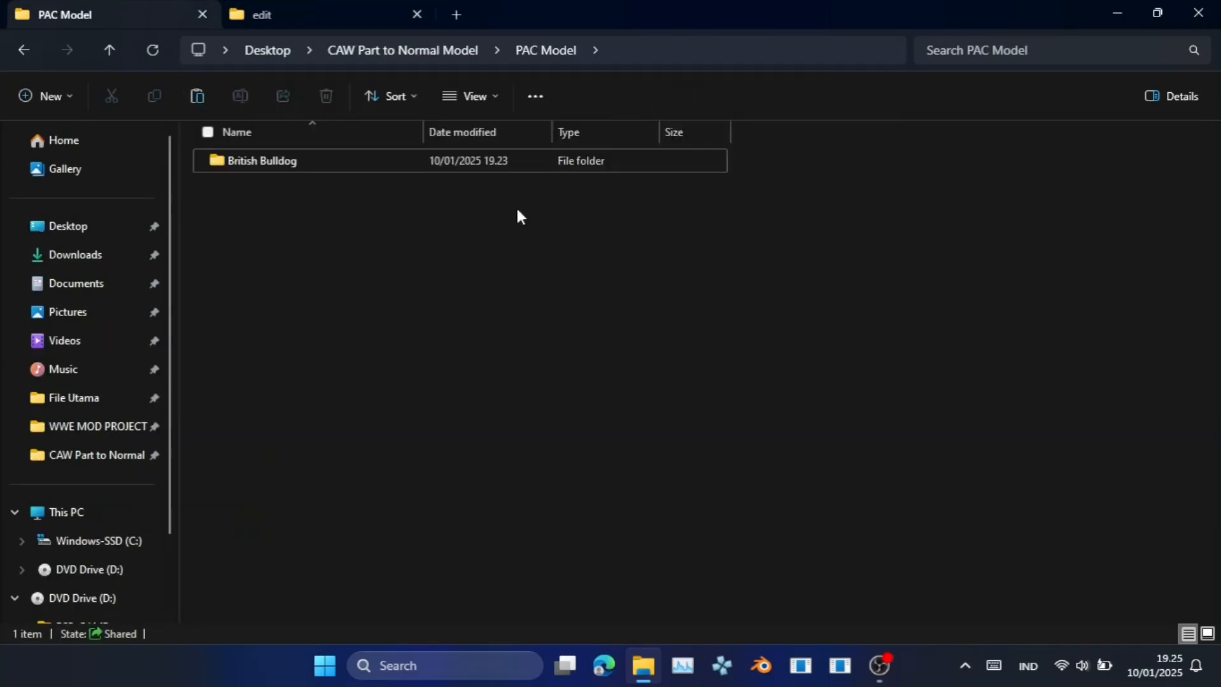
{"action": "key", "text": "ctrl+v"}
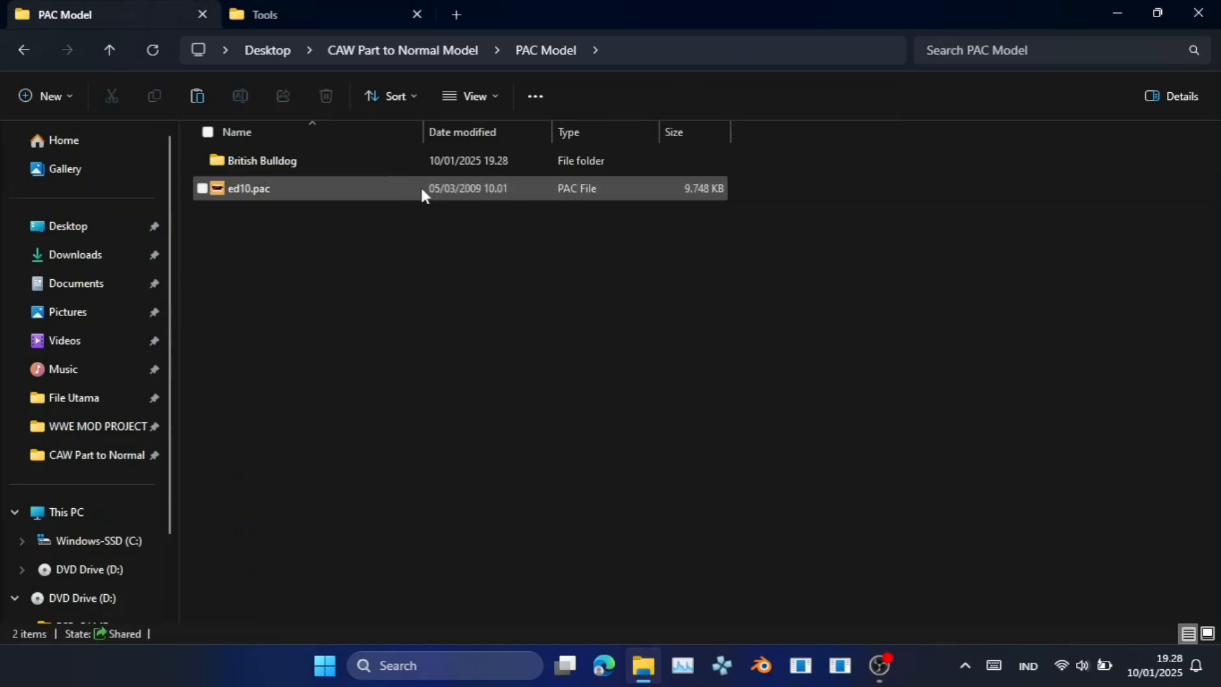
Open ed10.pac in PAC Editor, mass extract its contents, and close the editor.
{"action": "left_click", "coordinate": [395, 186]}
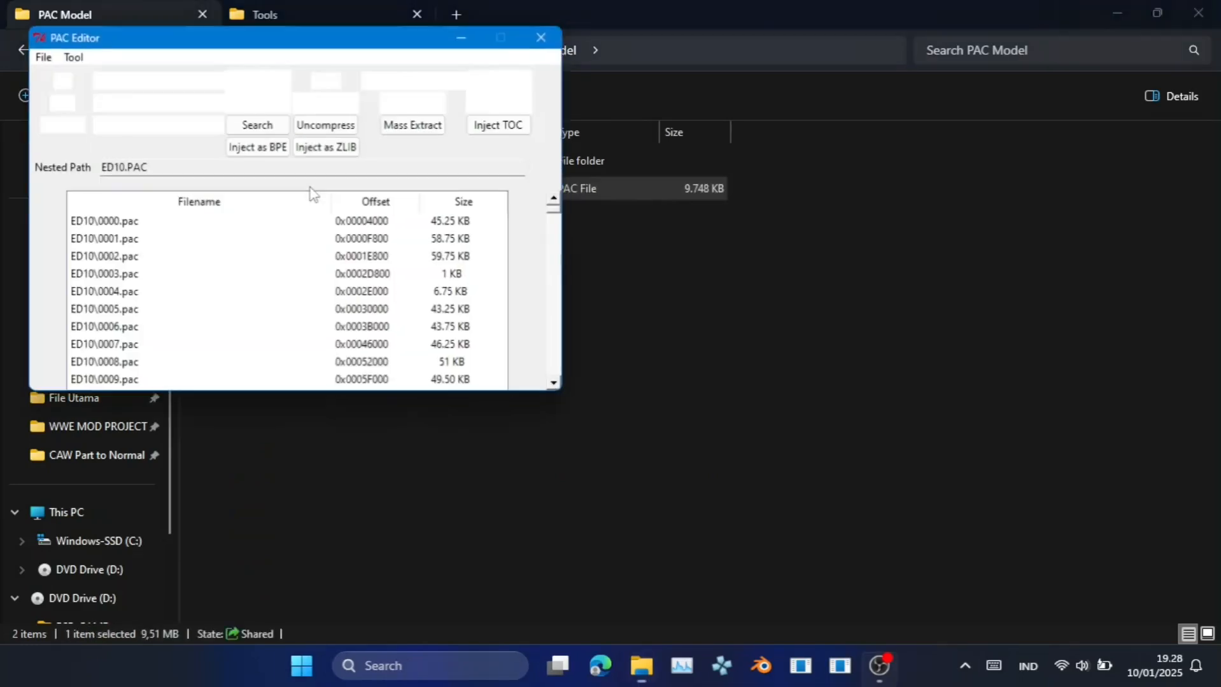
{"action": "left_click", "coordinate": [405, 125]}
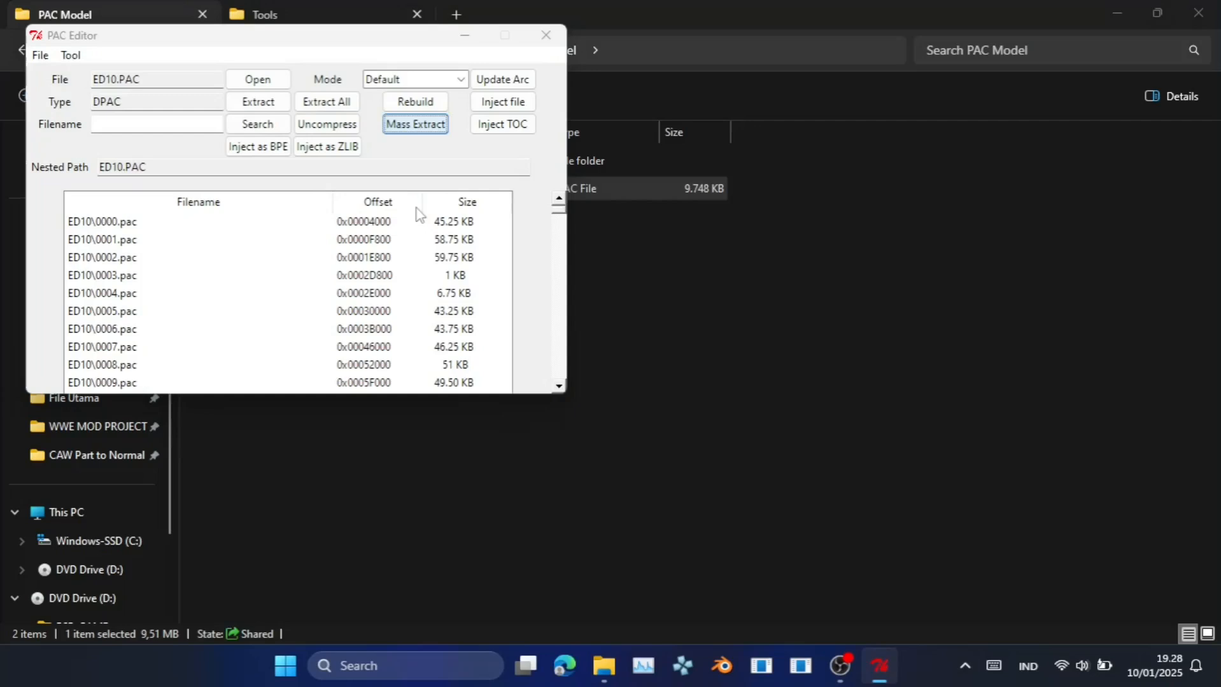
{"action": "left_click", "coordinate": [637, 450]}
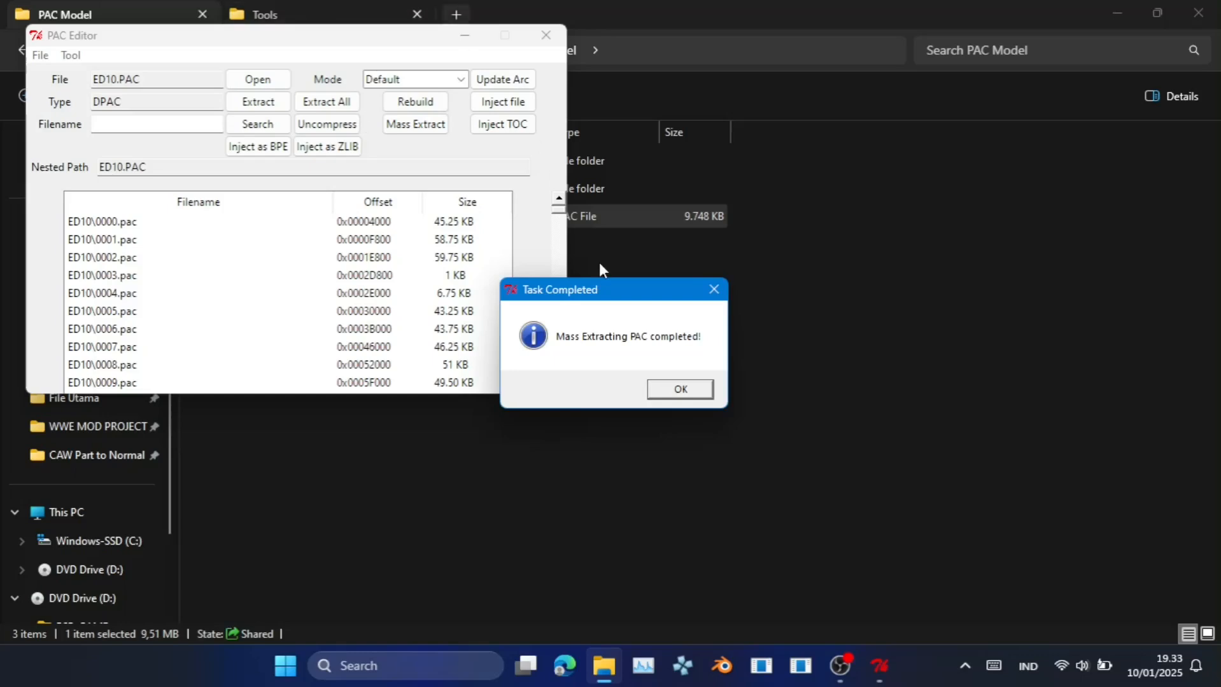
{"action": "left_click", "coordinate": [676, 390]}
{"action": "left_click", "coordinate": [546, 35]}
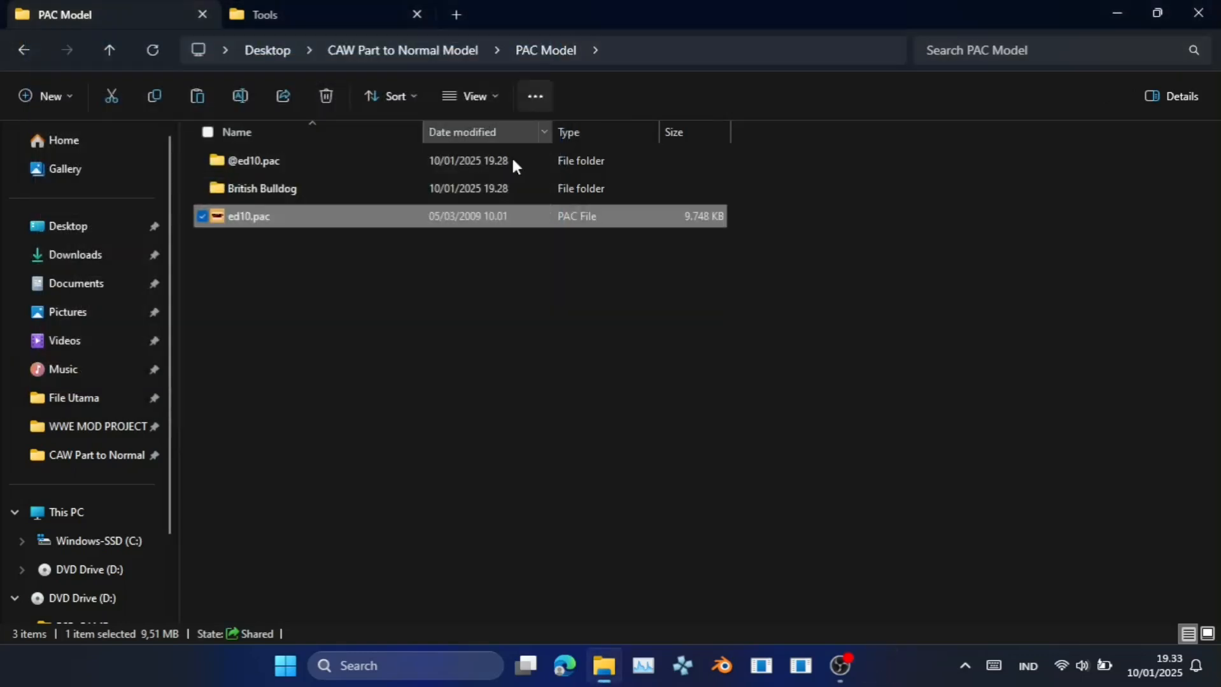
Load 0002.yobj from the British Bulldog folder into YOBJ File Tool with the type PSP YOBJ.
{"action": "left_click", "coordinate": [409, 183]}
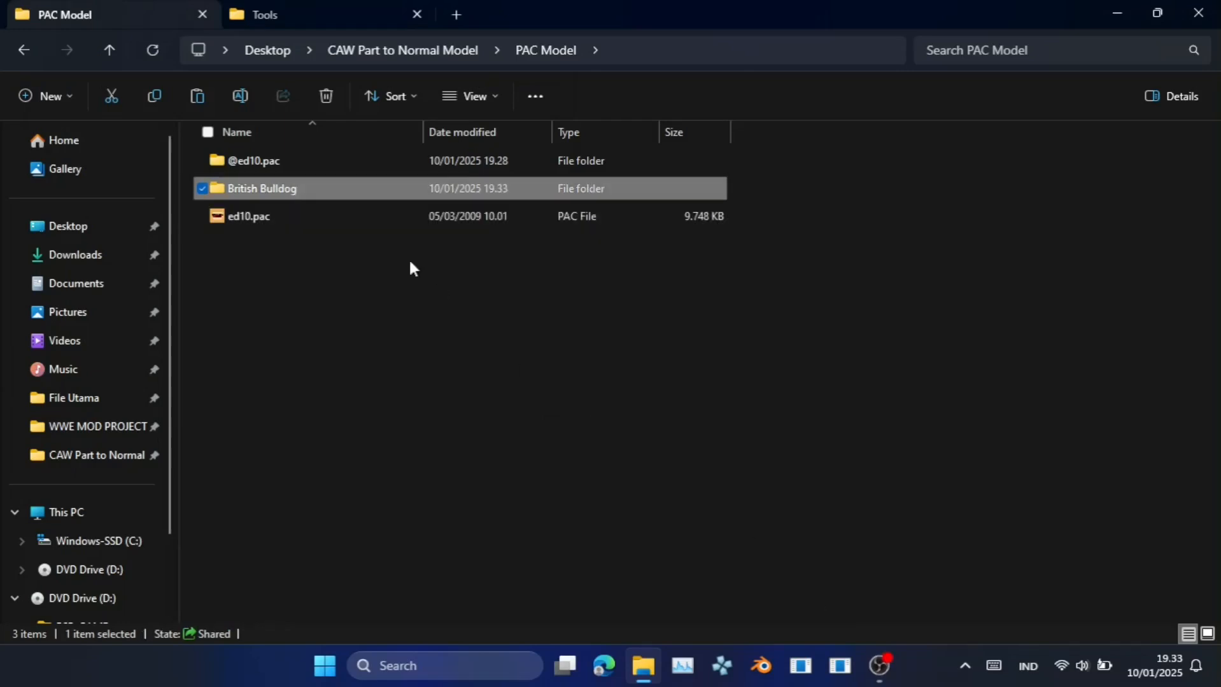
{"action": "double_click", "coordinate": [351, 193]}
{"action": "left_click", "coordinate": [257, 205]}
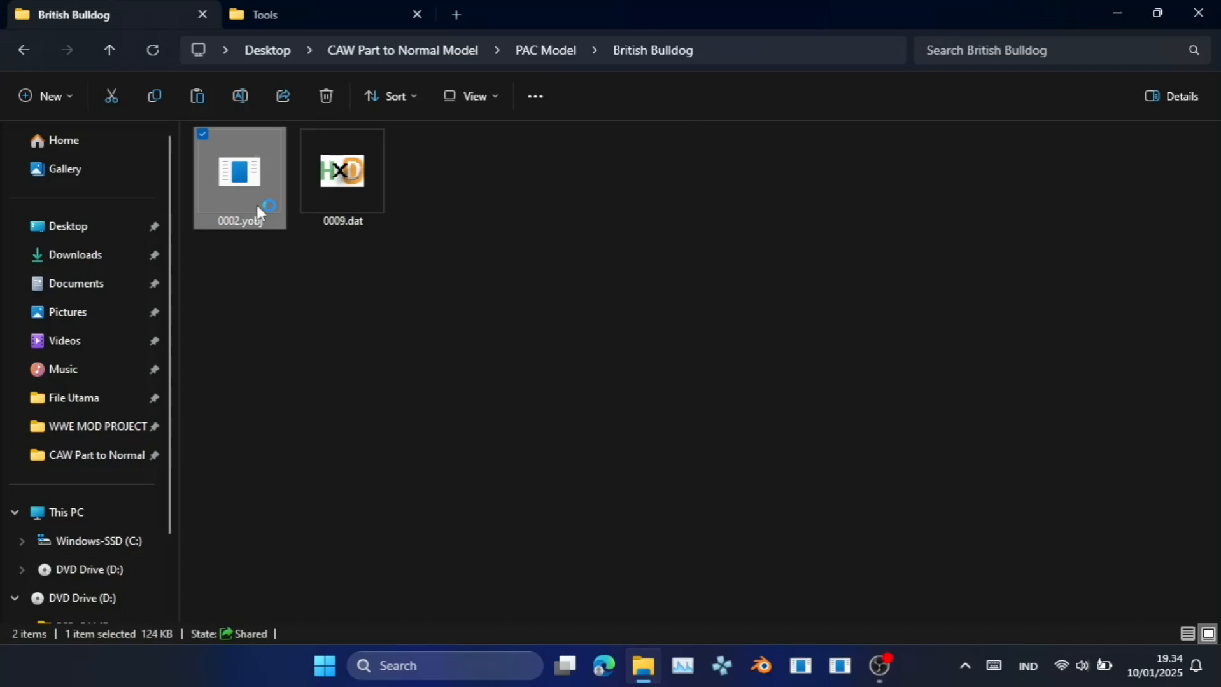
{"action": "left_click", "coordinate": [229, 123]}
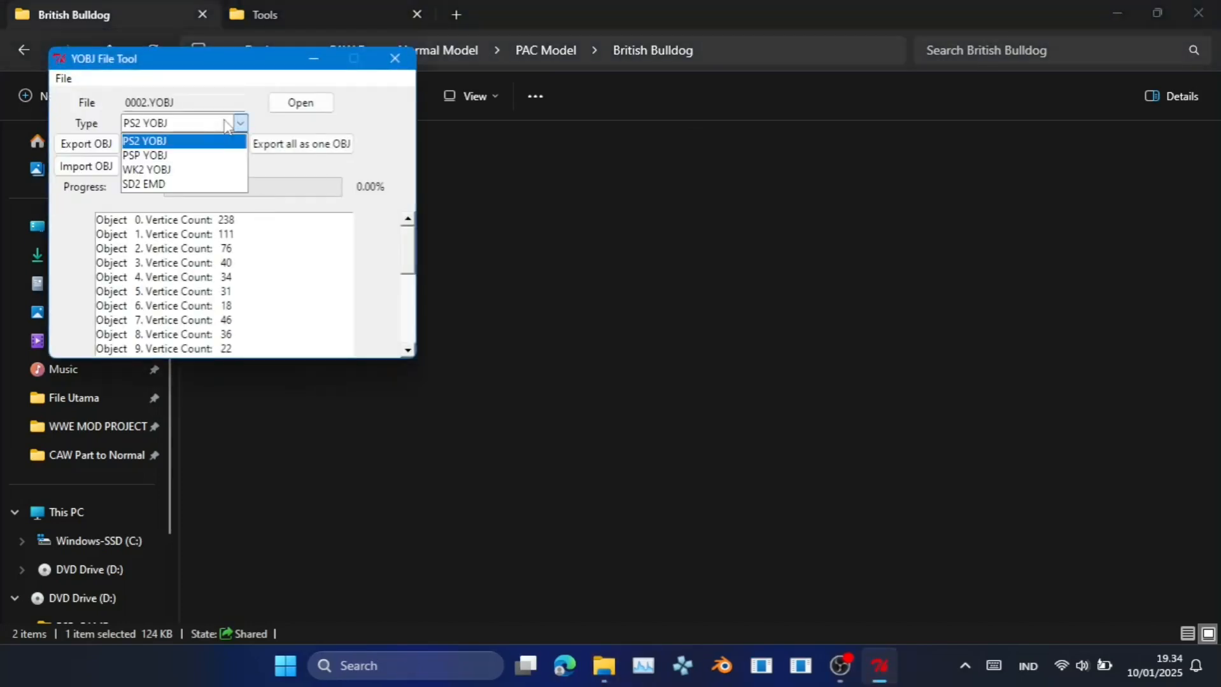
{"action": "left_click", "coordinate": [221, 156]}
{"action": "left_click", "coordinate": [298, 105]}
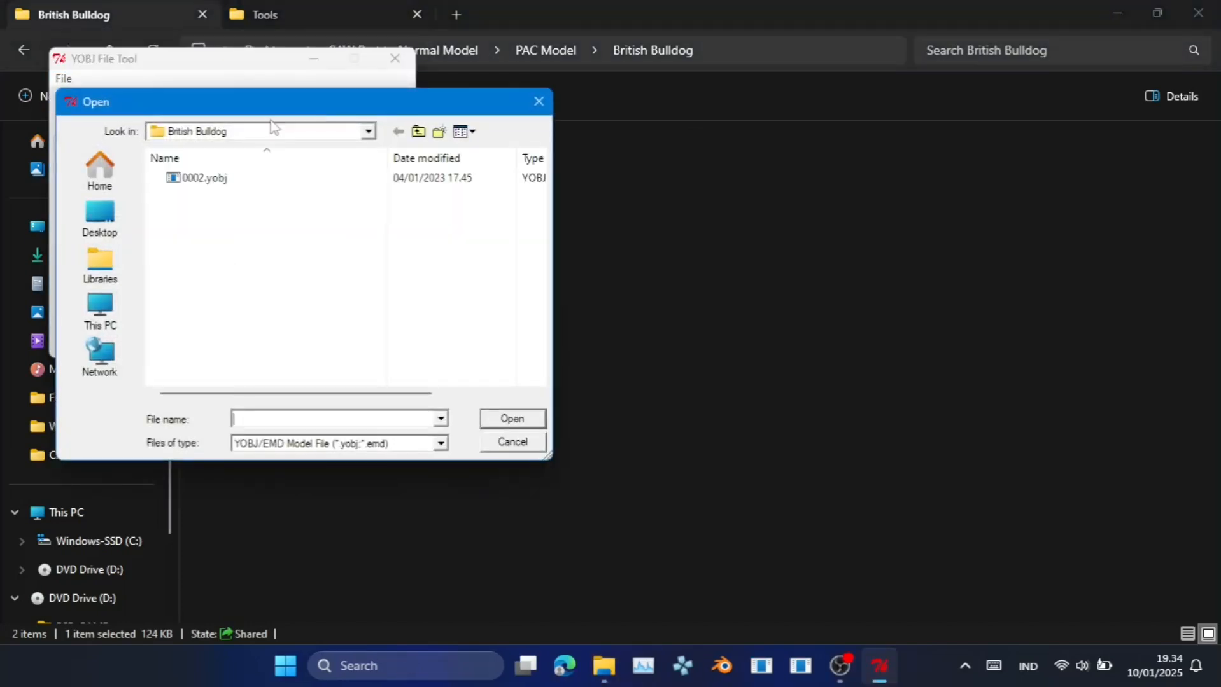
{"action": "double_click", "coordinate": [246, 184]}
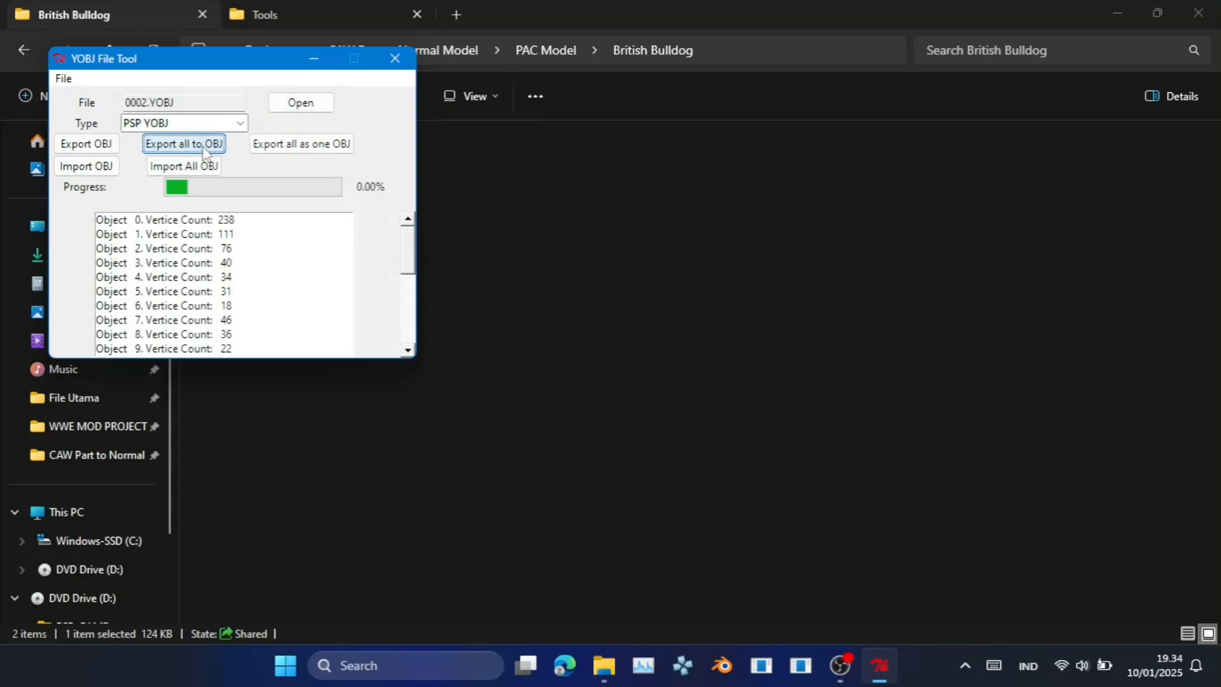
Export all objects of 0002.yobj to separate OBJ files and as one combined OBJ, closing the tool when done.
{"action": "left_click", "coordinate": [651, 386]}
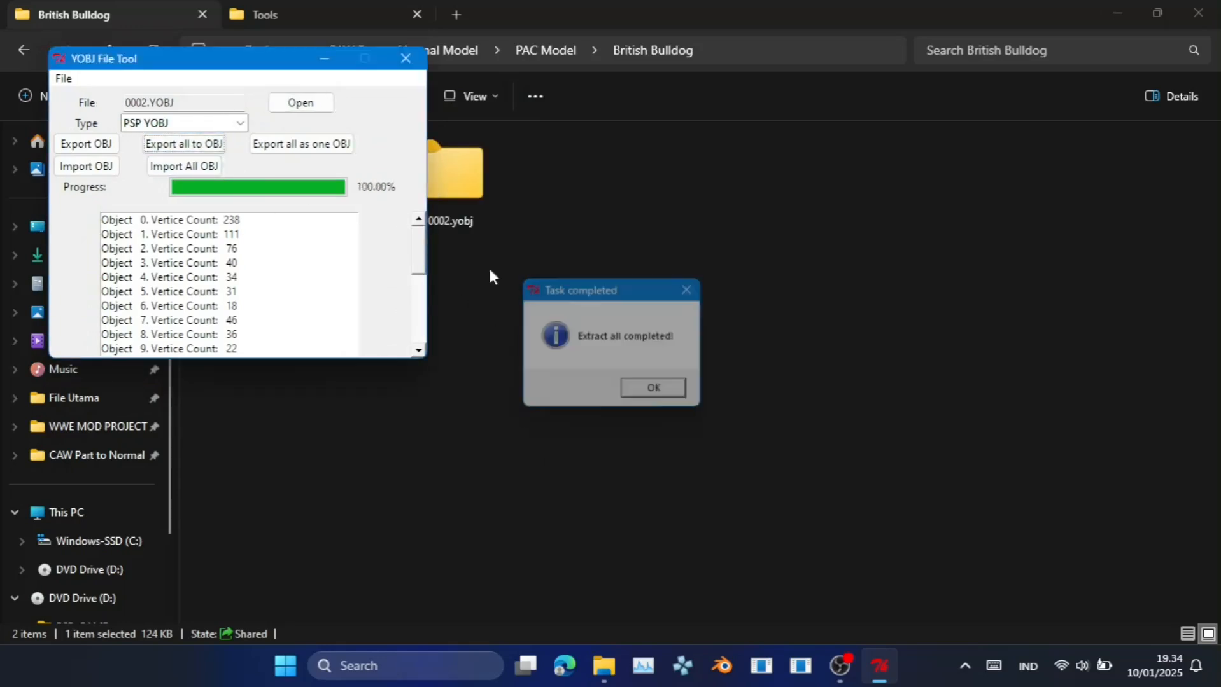
{"action": "left_click", "coordinate": [327, 151]}
{"action": "left_click", "coordinate": [504, 416]}
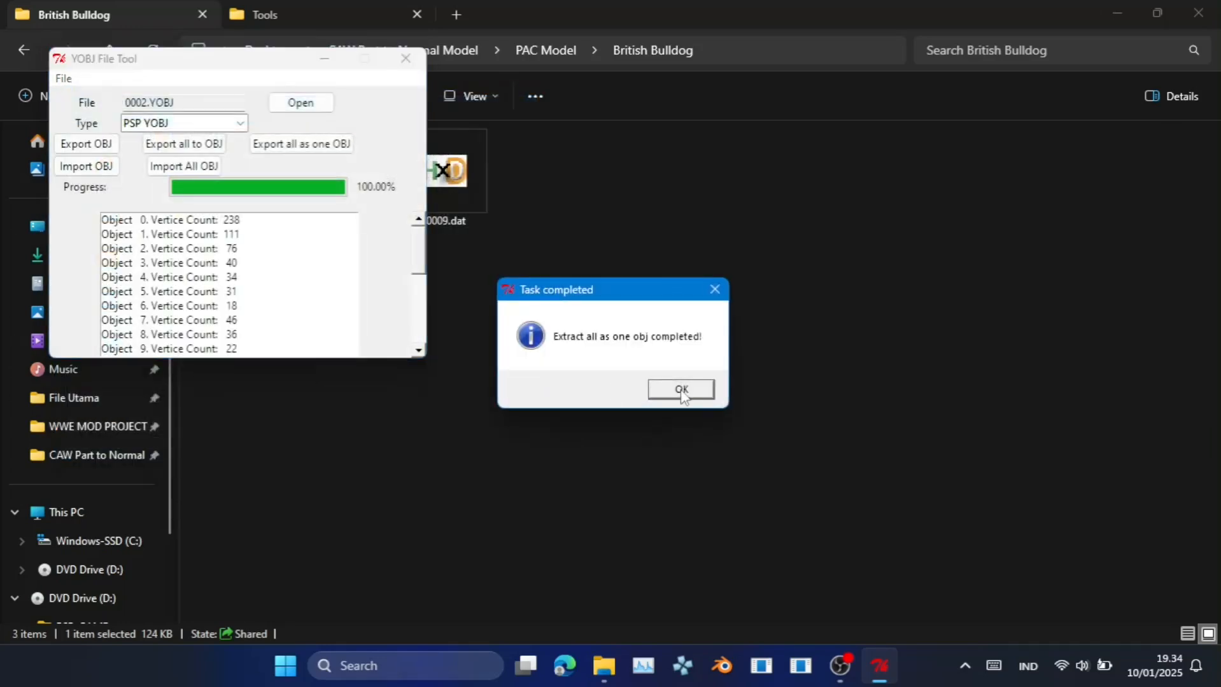
{"action": "left_click", "coordinate": [681, 389]}
{"action": "left_click", "coordinate": [406, 58]}
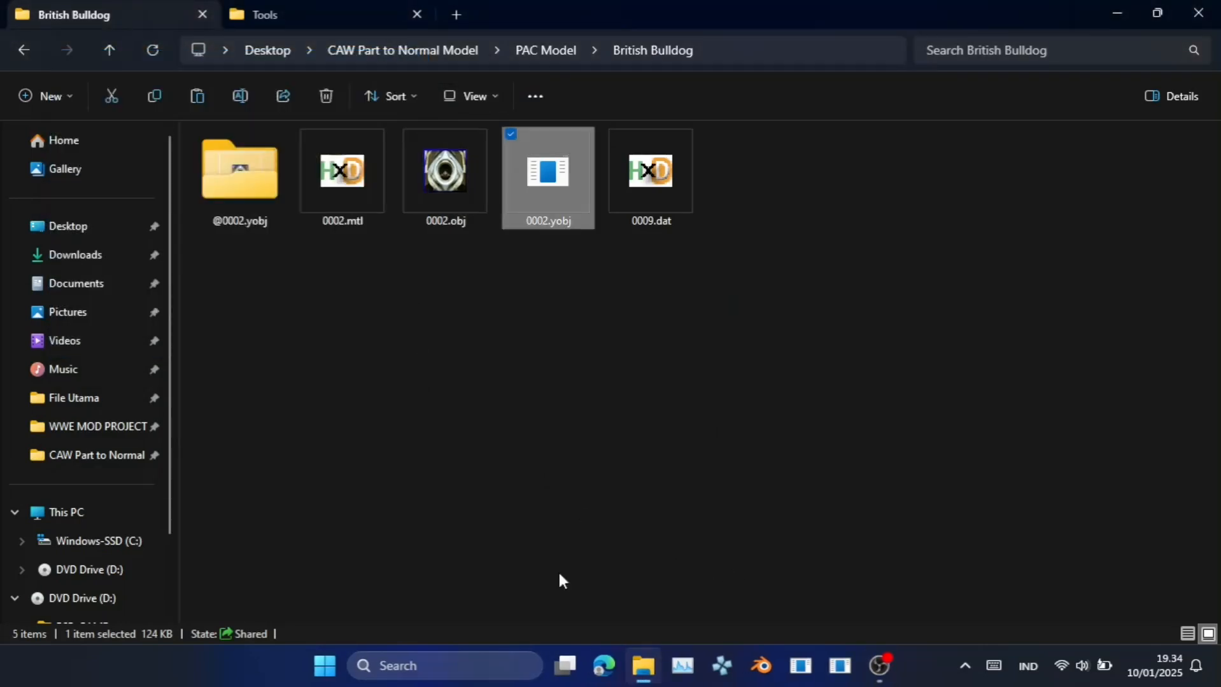
Search for X-Packer in Windows and launch it.
{"action": "left_click", "coordinate": [458, 665]}
{"action": "type", "text": "xpac"}
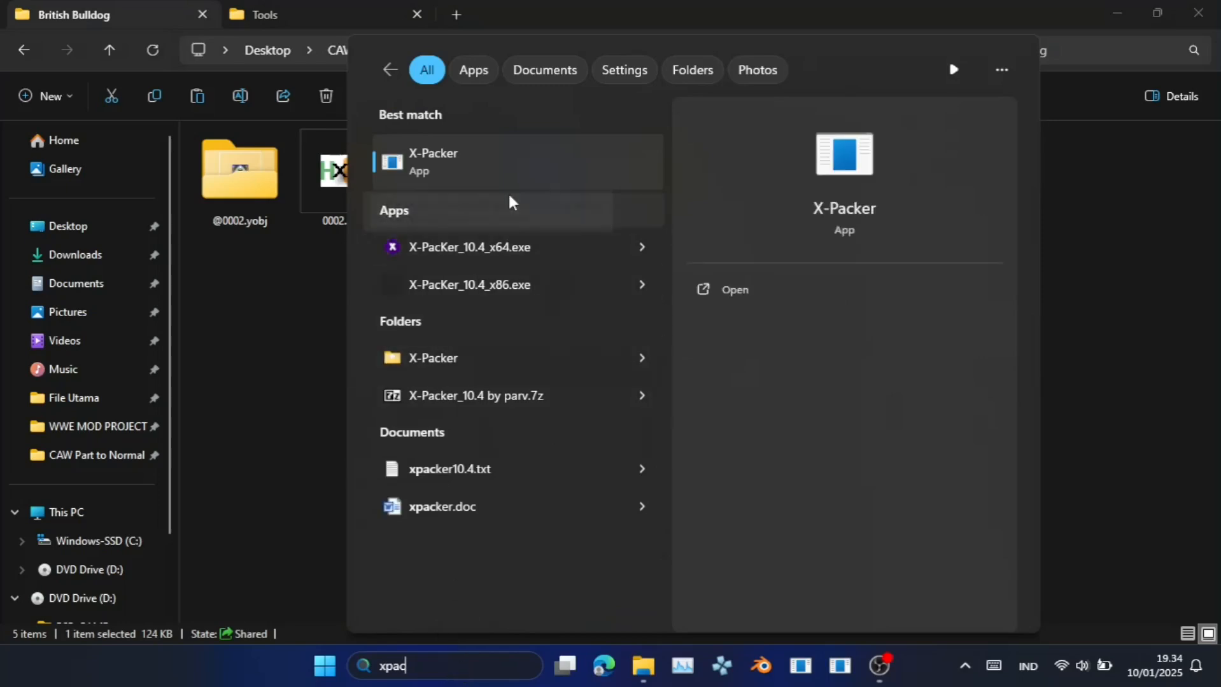
{"action": "left_click", "coordinate": [513, 170]}
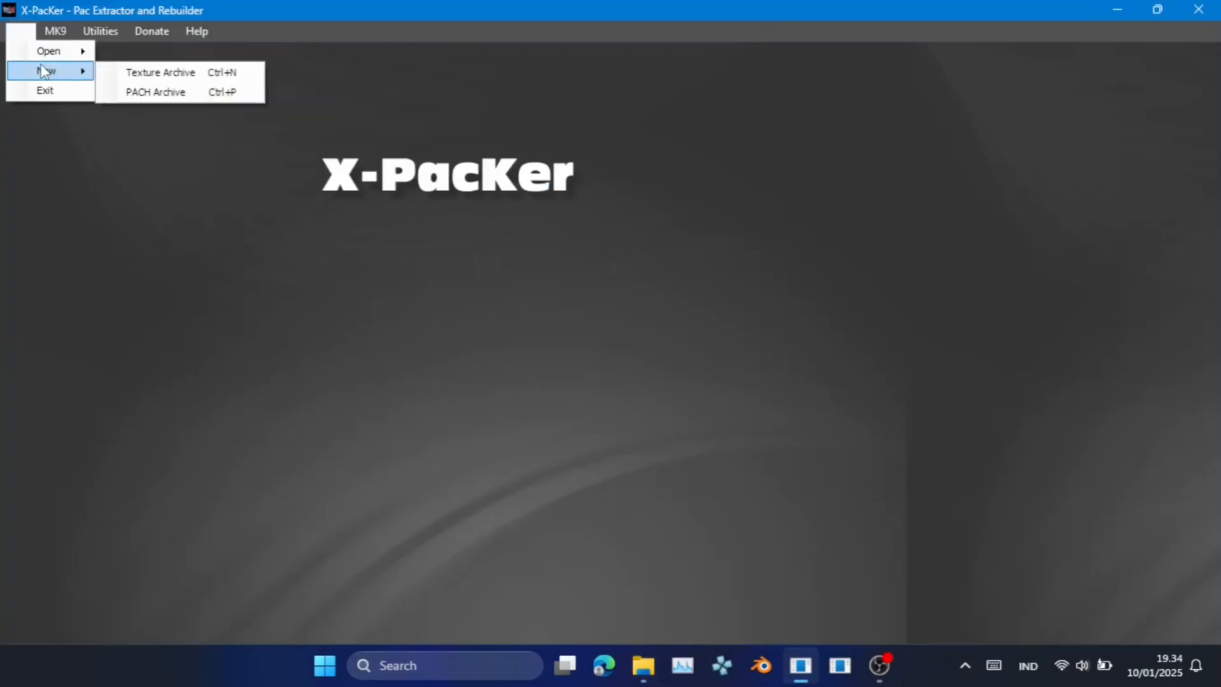
Open 0009.dat from the PAC Model\British Bulldog folder as a texture archive.
{"action": "mouse_move", "coordinate": [57, 52]}
{"action": "left_click", "coordinate": [171, 245]}
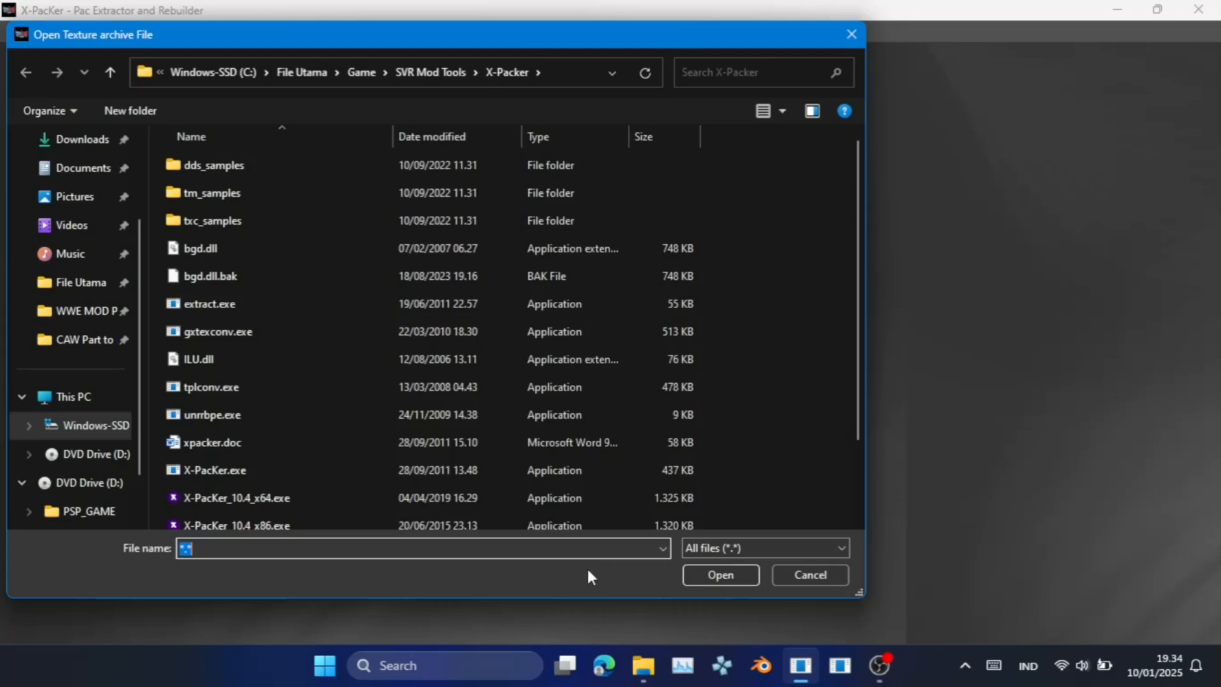
{"action": "mouse_move", "coordinate": [646, 663]}
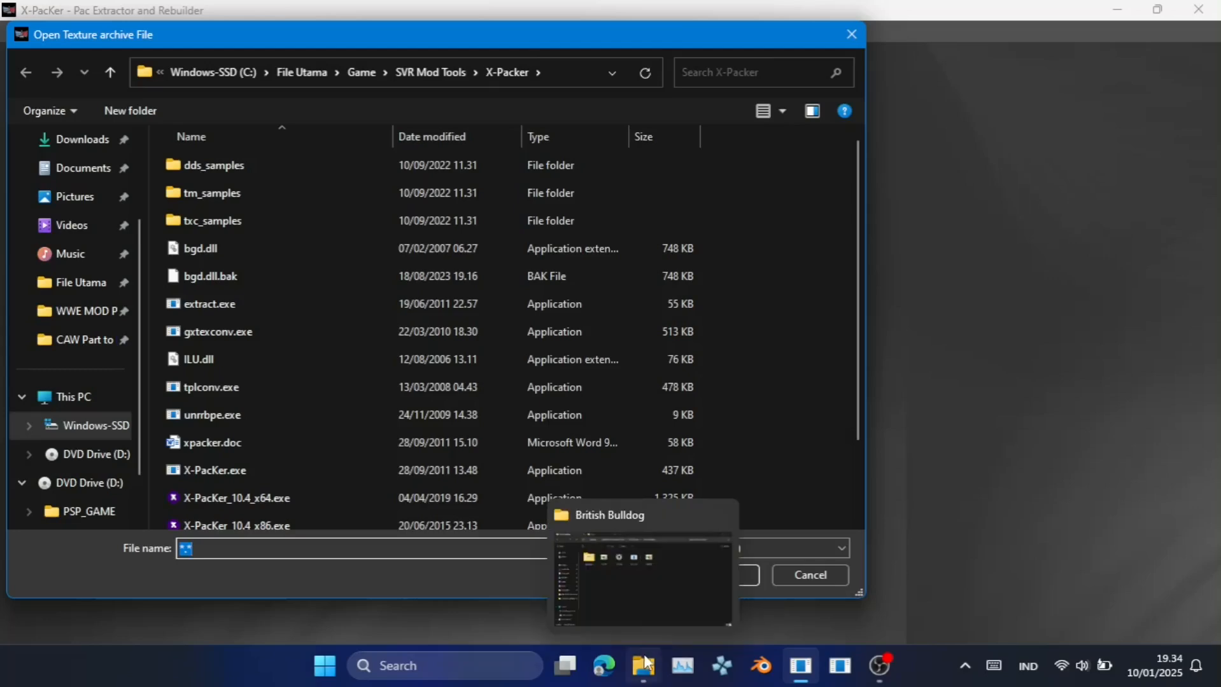
{"action": "left_click", "coordinate": [643, 573]}
{"action": "left_click", "coordinate": [729, 49]}
{"action": "key", "text": "ctrl+c"}
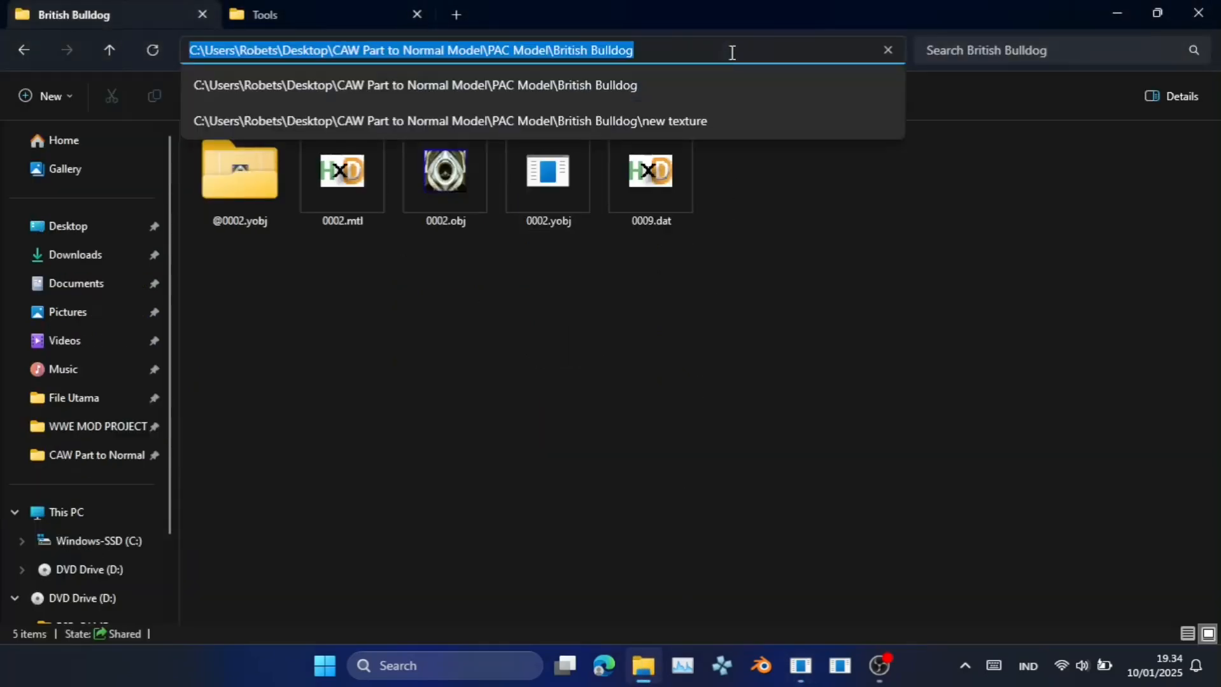
{"action": "key", "text": "alt+Tab"}
{"action": "left_click", "coordinate": [575, 61]}
{"action": "key", "text": "ctrl+v"}
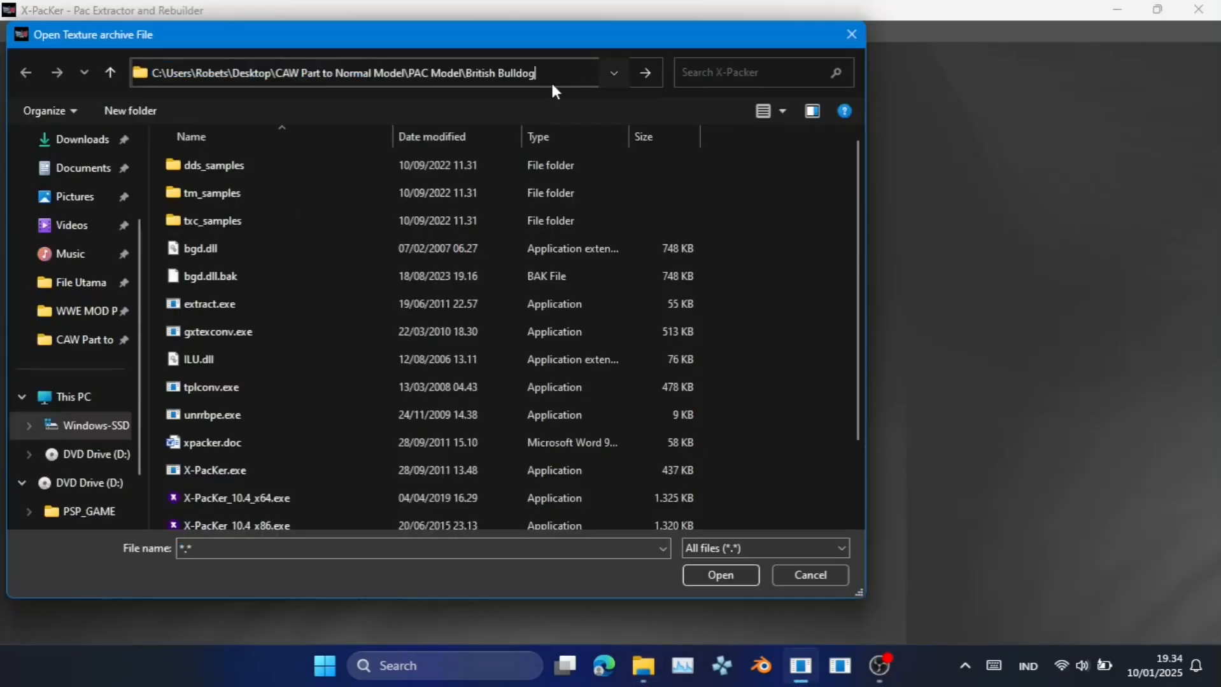
{"action": "key", "text": "Return"}
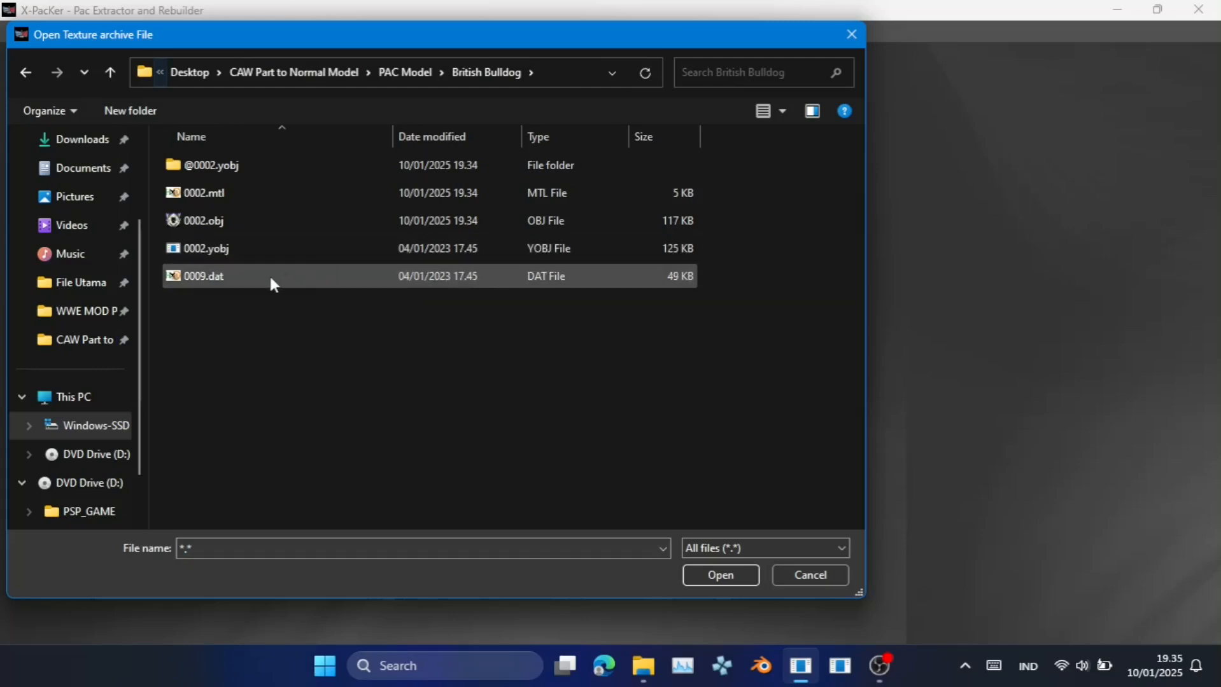
{"action": "double_click", "coordinate": [232, 278]}
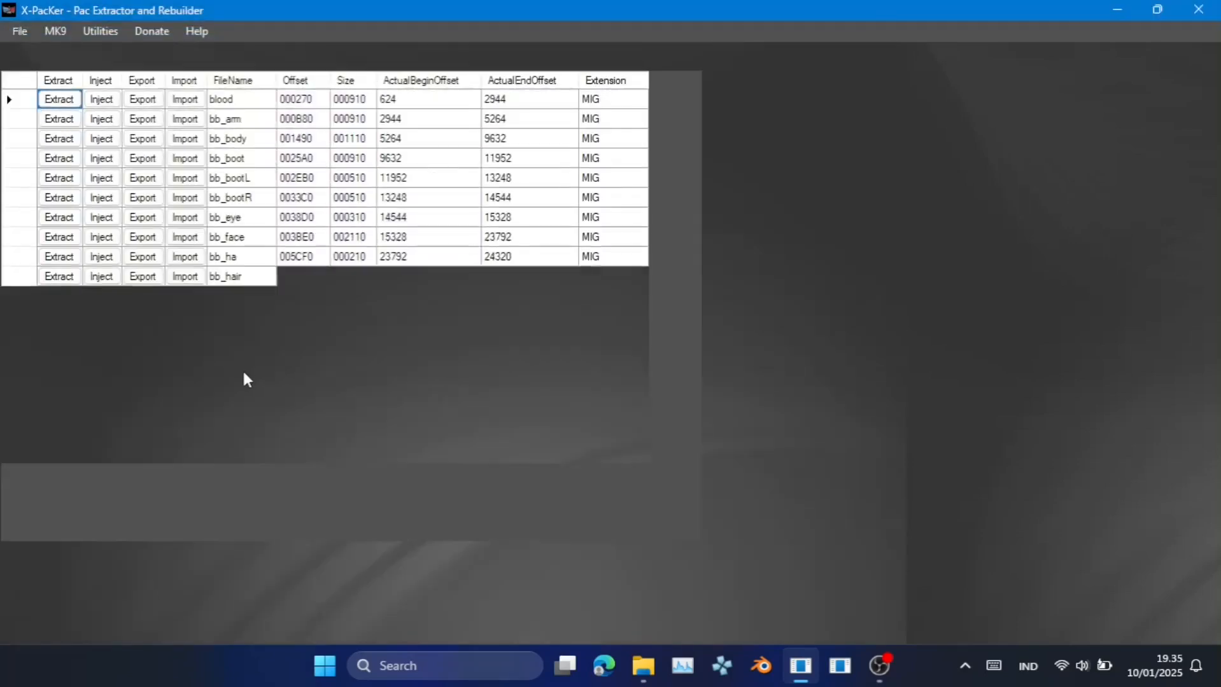
Start extracting all textures from the archive and browse to the PAC Model folder for the destination.
{"action": "left_click", "coordinate": [167, 55]}
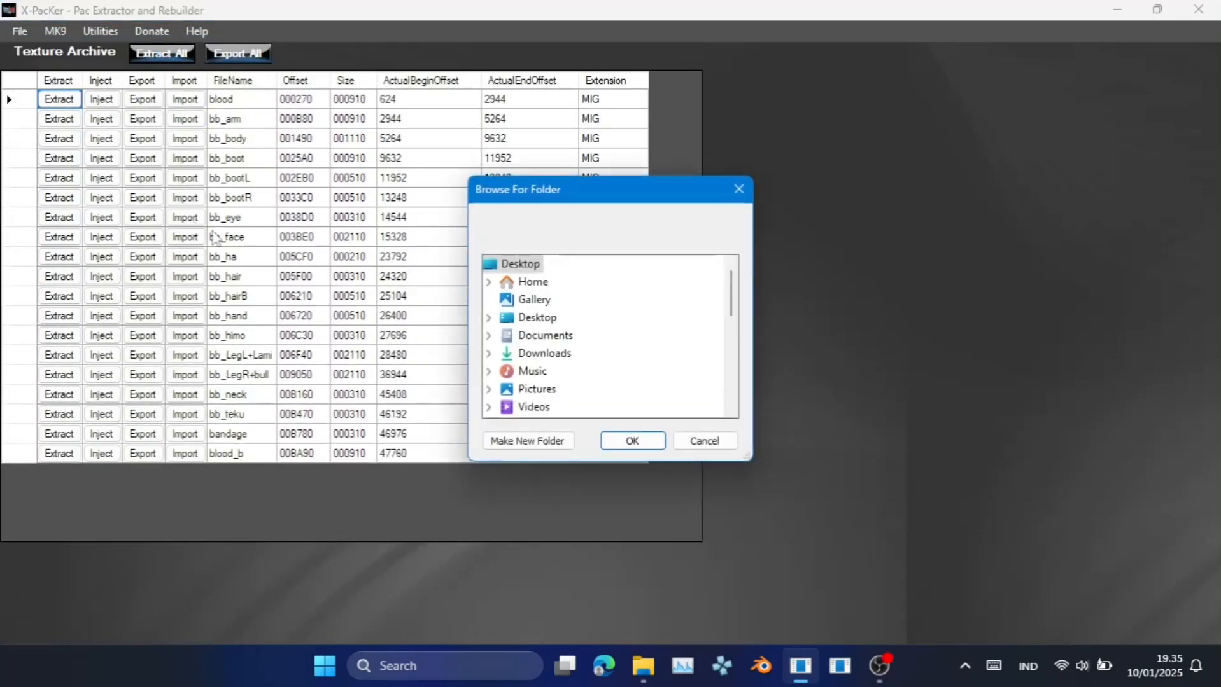
{"action": "scroll", "coordinate": [570, 373], "scroll_direction": "down", "scroll_amount": 4}
{"action": "left_click", "coordinate": [583, 335]}
{"action": "scroll", "coordinate": [574, 356], "scroll_direction": "down", "scroll_amount": 1}
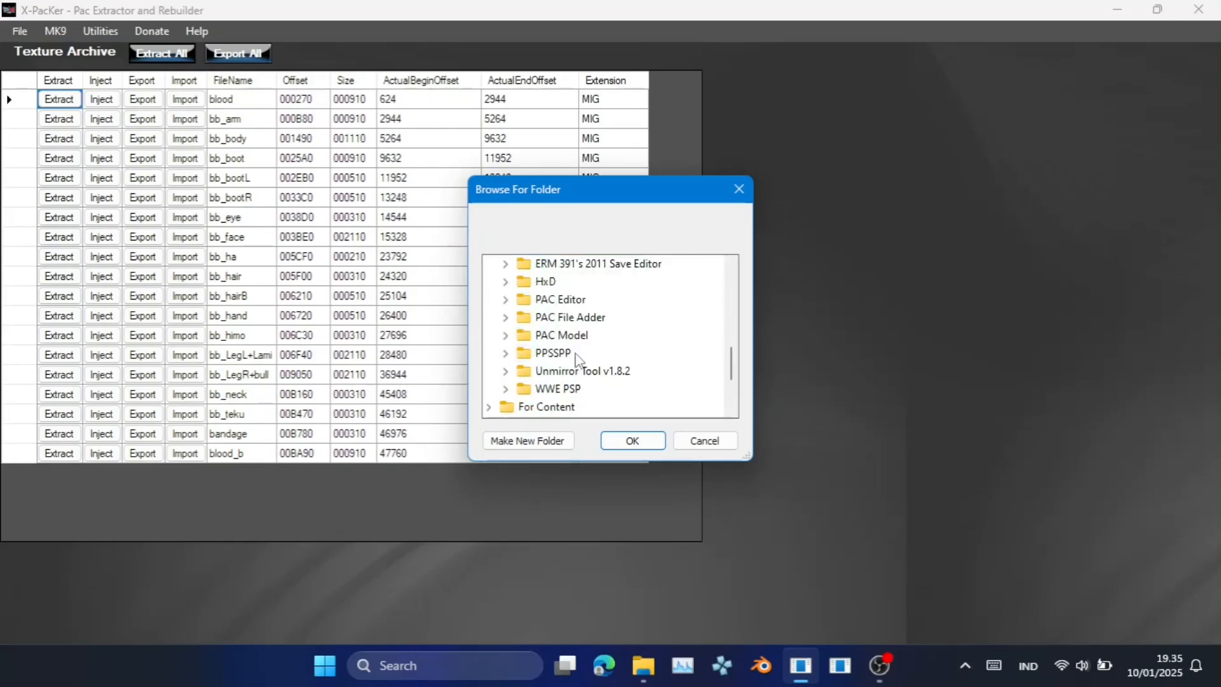
{"action": "left_click", "coordinate": [573, 335]}
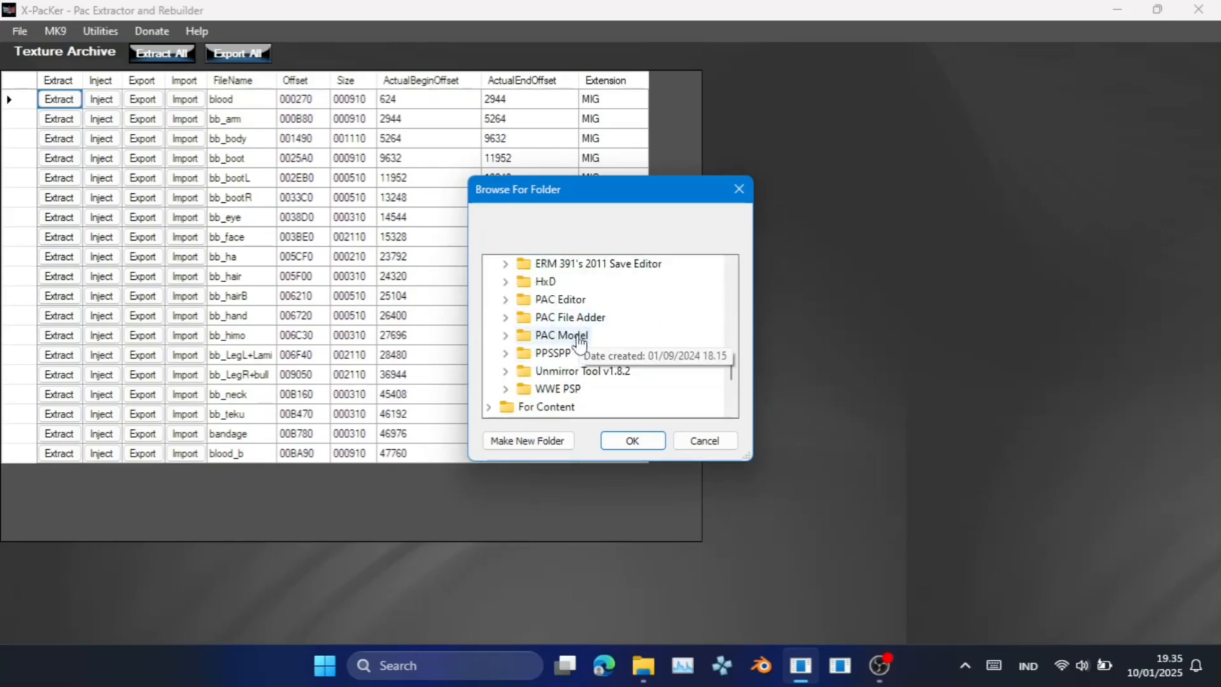
{"action": "left_click", "coordinate": [538, 441]}
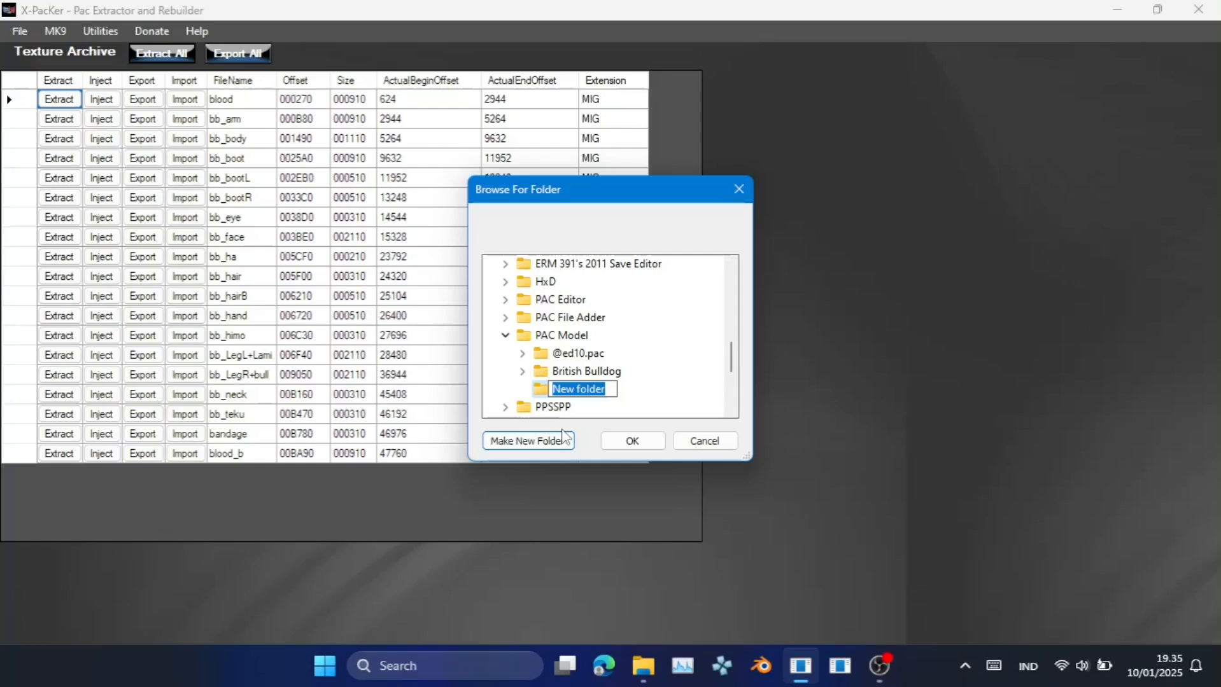
{"action": "key", "text": "Return"}
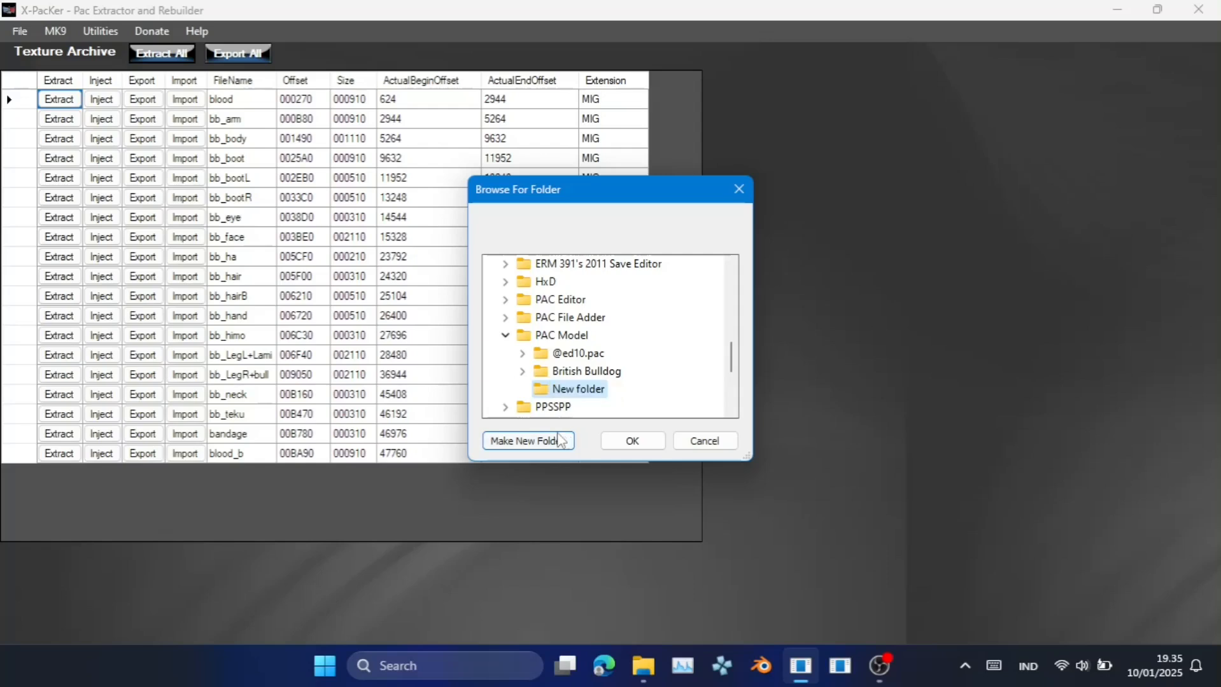
{"action": "key", "text": "Delete"}
Extract all textures into a new folder named 0009 inside British Bulldog, closing the extractor when done.
{"action": "left_click", "coordinate": [583, 374]}
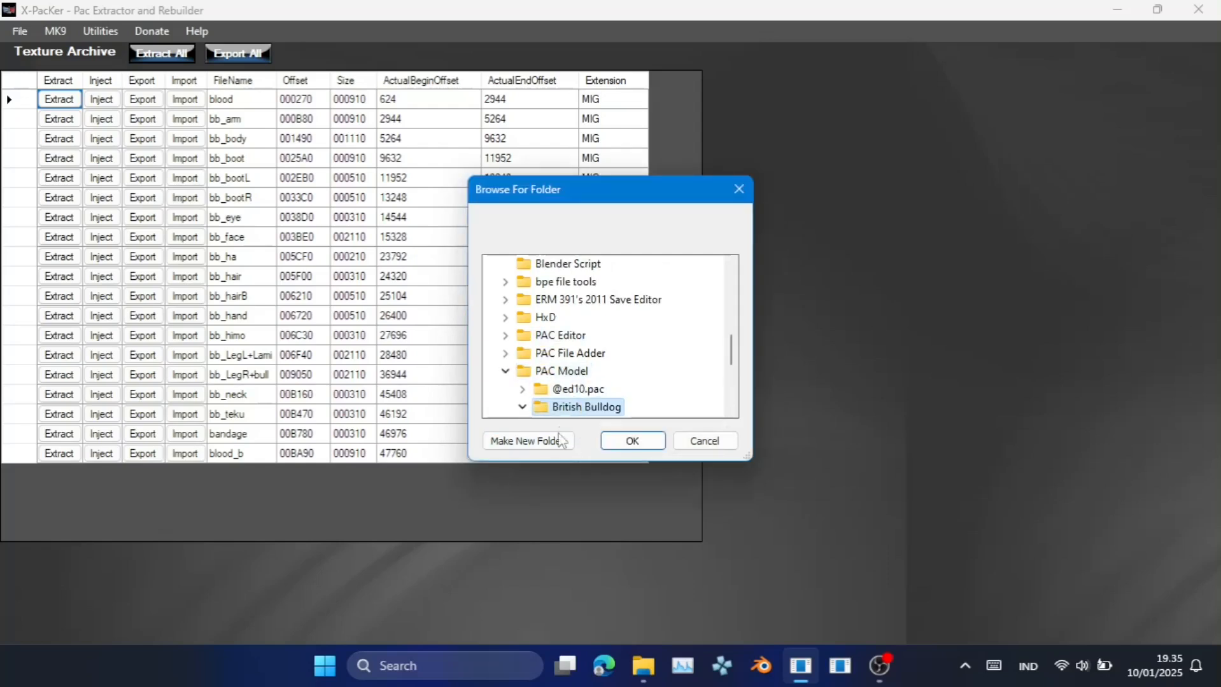
{"action": "left_click", "coordinate": [530, 442]}
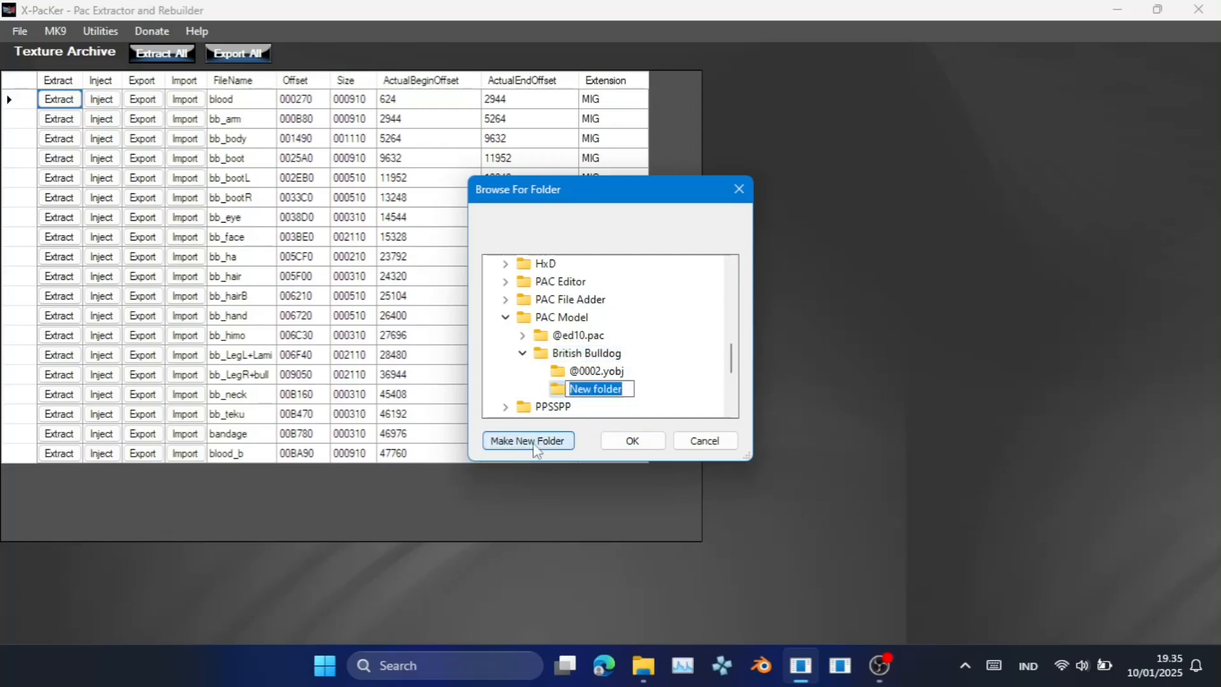
{"action": "type", "text": "0009"}
{"action": "key", "text": "Return"}
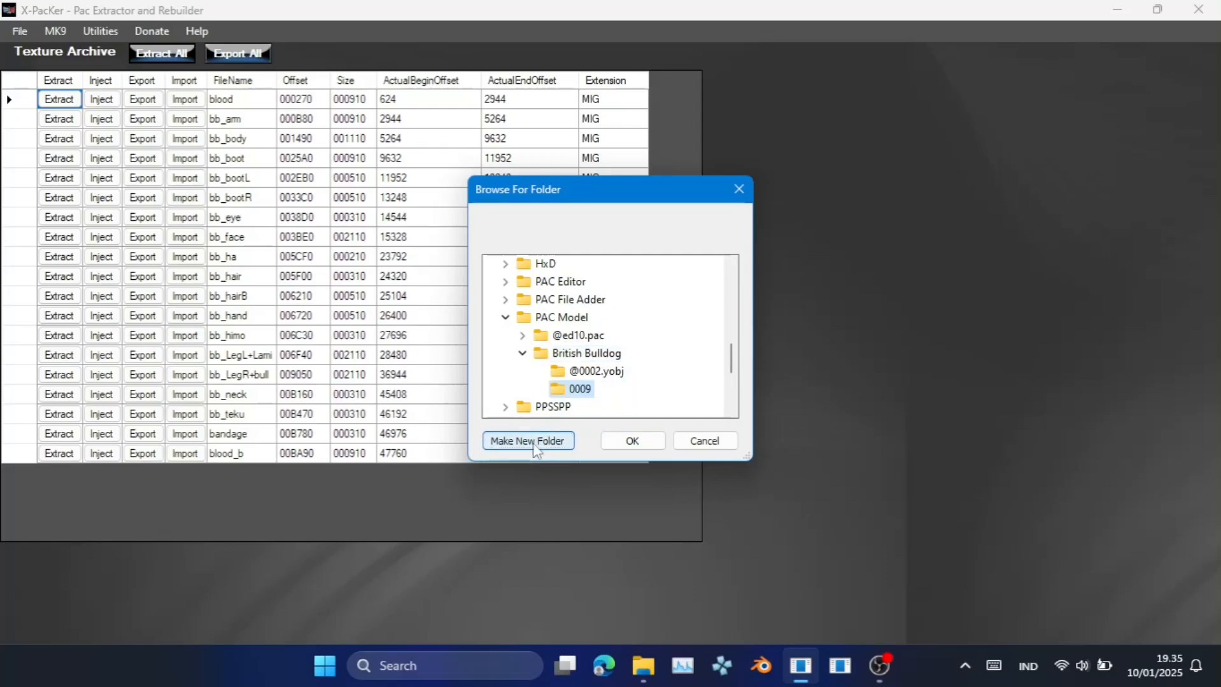
{"action": "left_click", "coordinate": [630, 441]}
{"action": "left_click", "coordinate": [741, 386]}
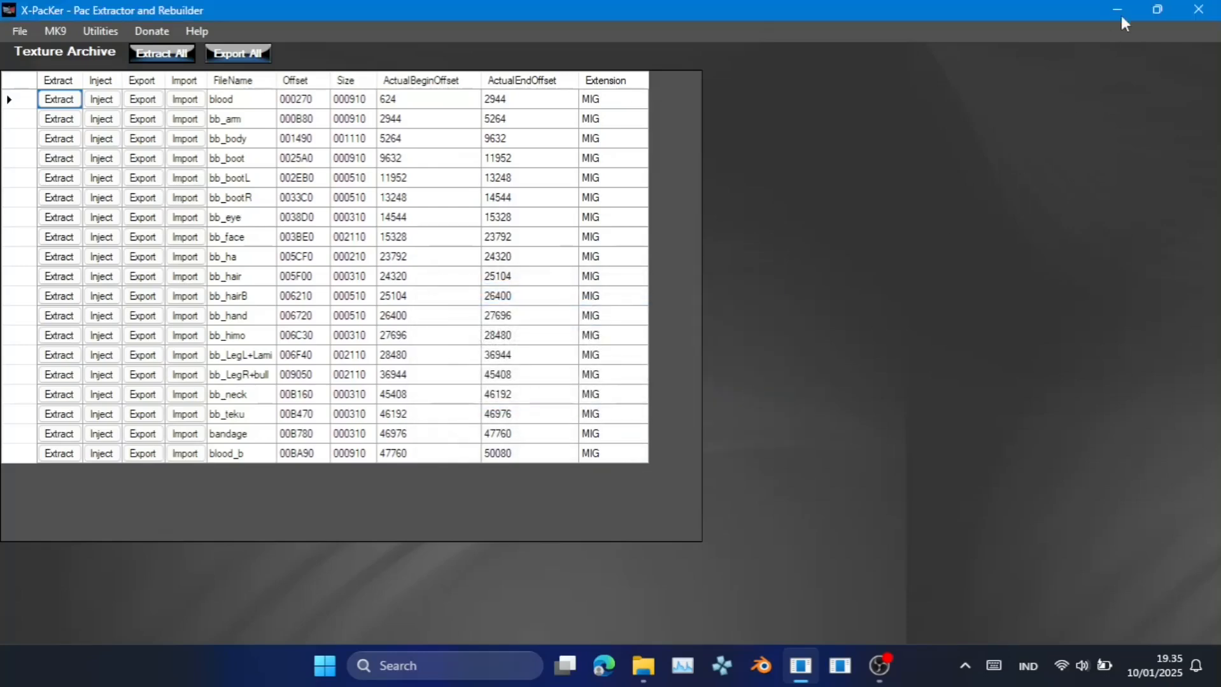
{"action": "left_click", "coordinate": [1201, 12]}
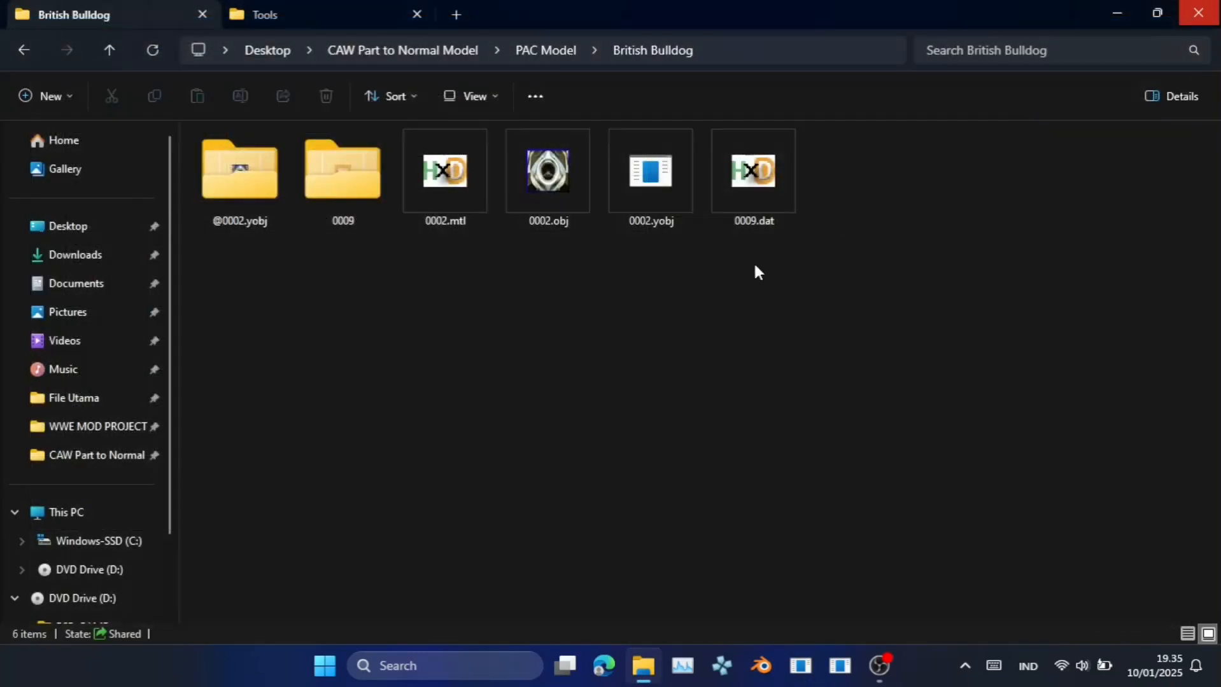
Search for Puyo Tools in Windows, launch it and open its Texture Decoder.
{"action": "key", "text": "super"}
{"action": "type", "text": "puyo Tools"}
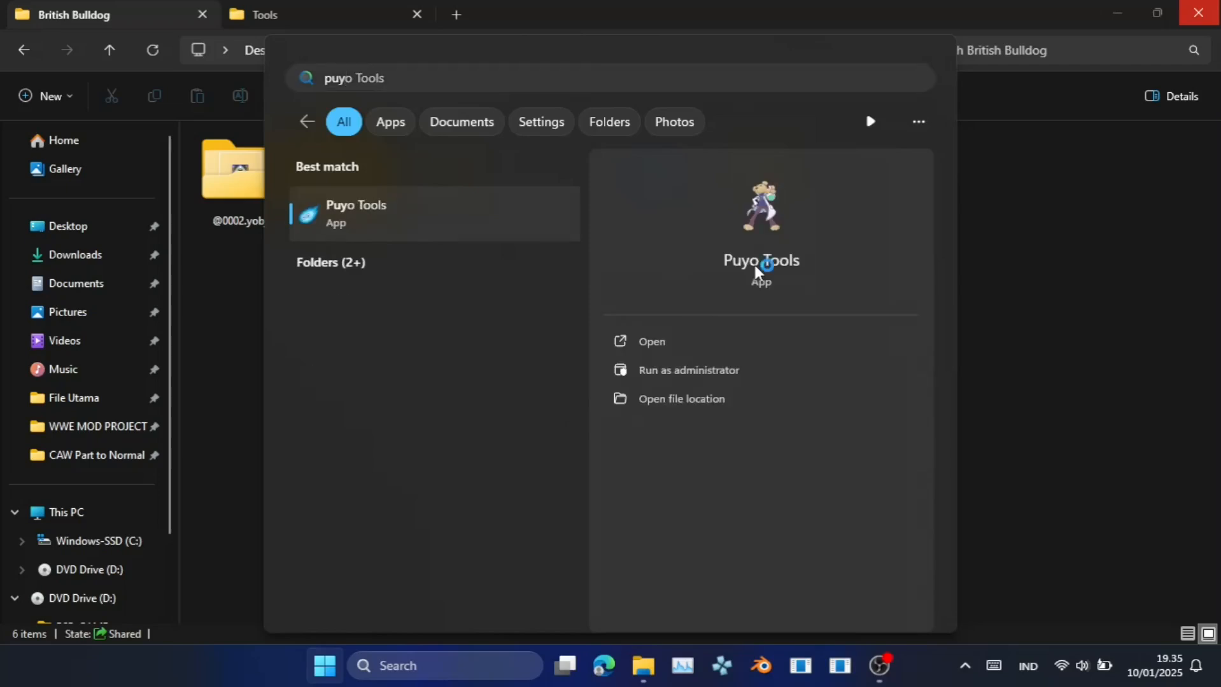
{"action": "key", "text": "Return"}
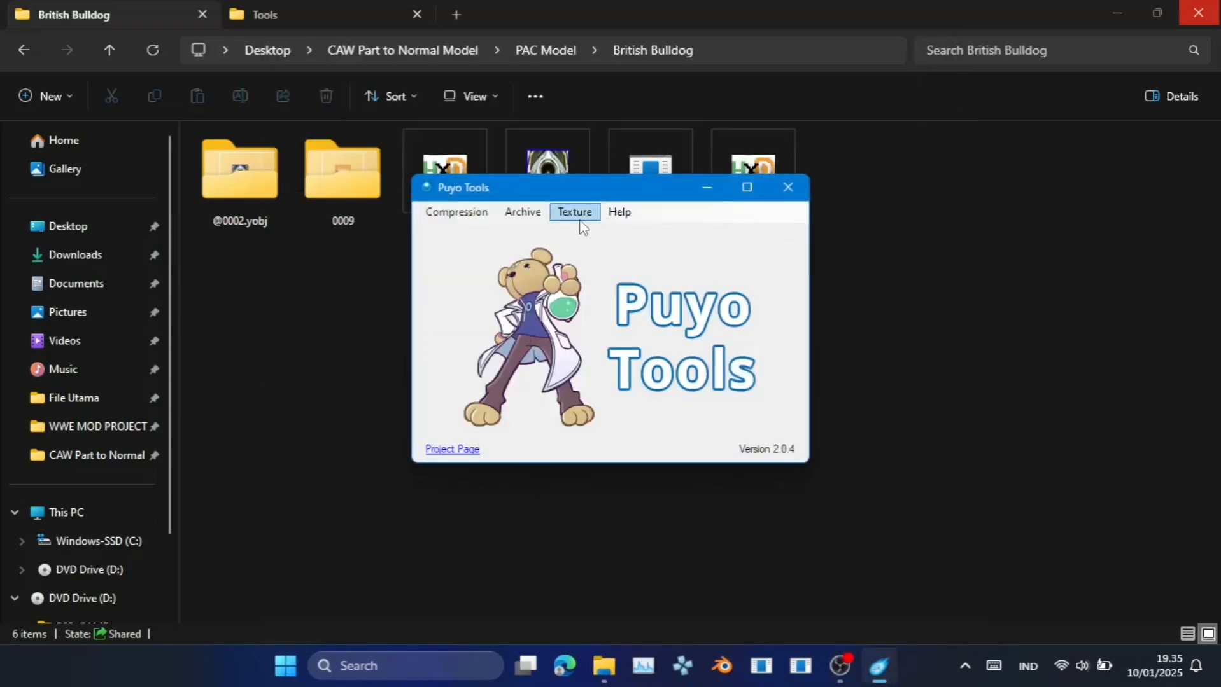
{"action": "left_click", "coordinate": [576, 213]}
{"action": "left_click", "coordinate": [595, 231]}
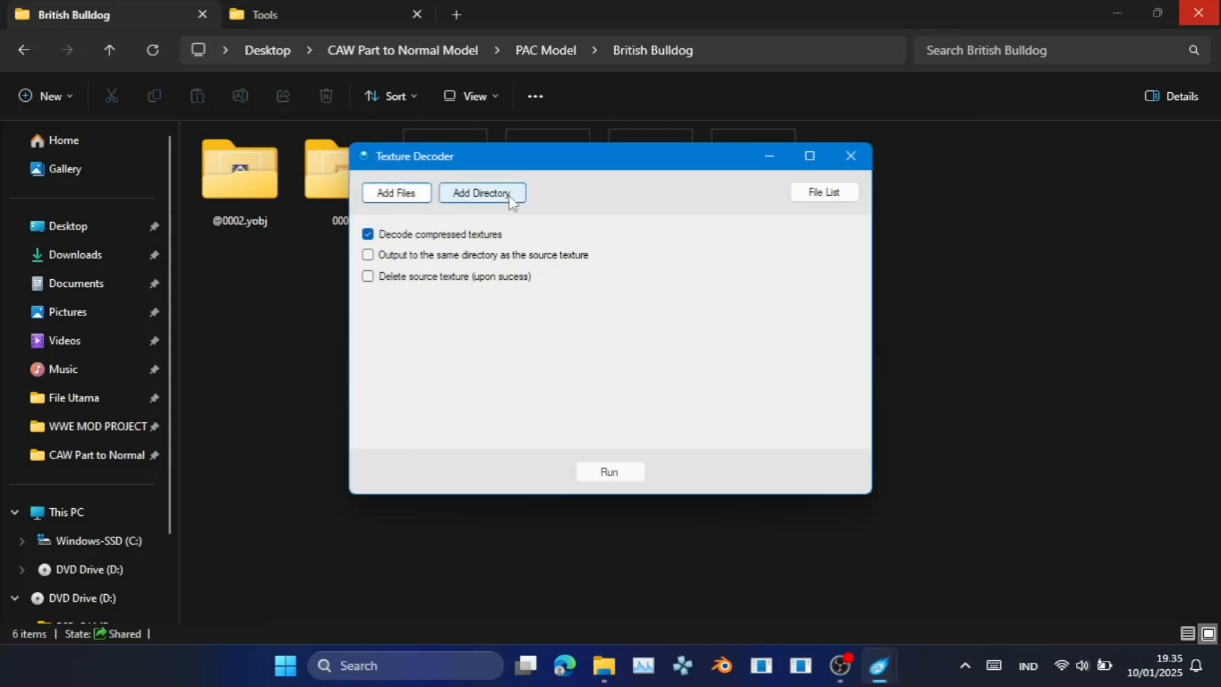
Add the British Bulldog\0009 directory to the decoder without sub-directories and decode its textures.
{"action": "left_click", "coordinate": [769, 57]}
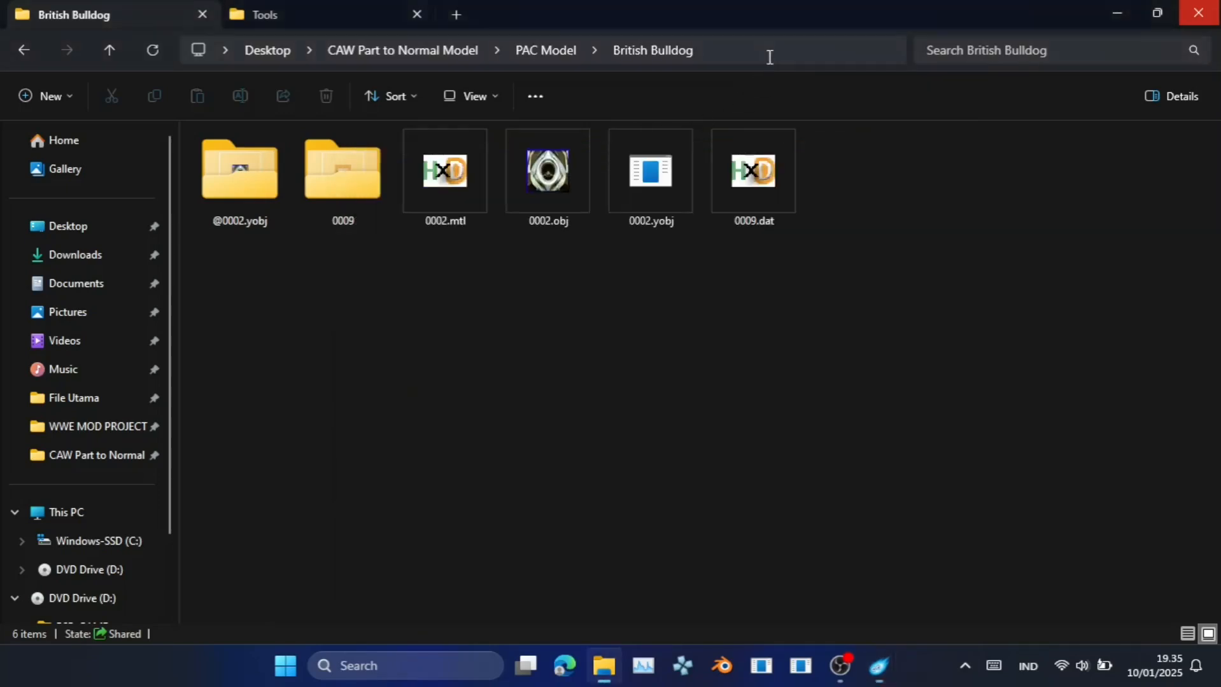
{"action": "key", "text": "alt+Tab"}
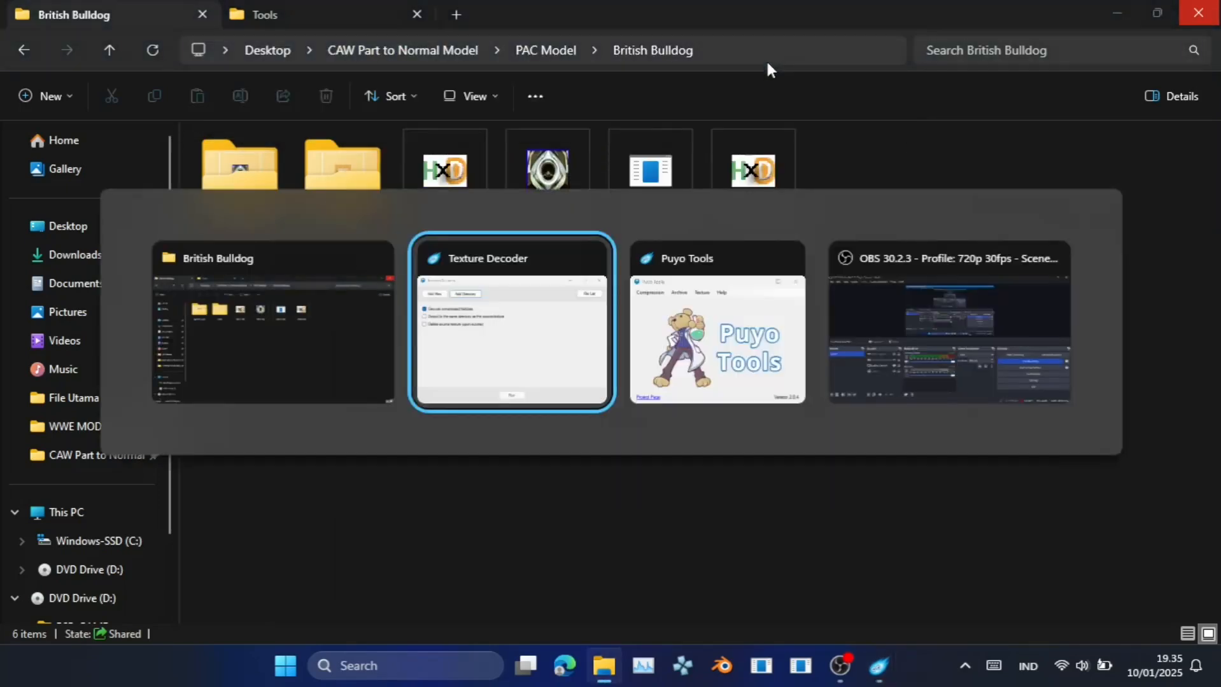
{"action": "left_click", "coordinate": [611, 235]}
{"action": "type", "text": "C:\\Users\\Robert\\Desktop\\CAW Part to Normal Model\\PAC Model\\British Bulldog"}
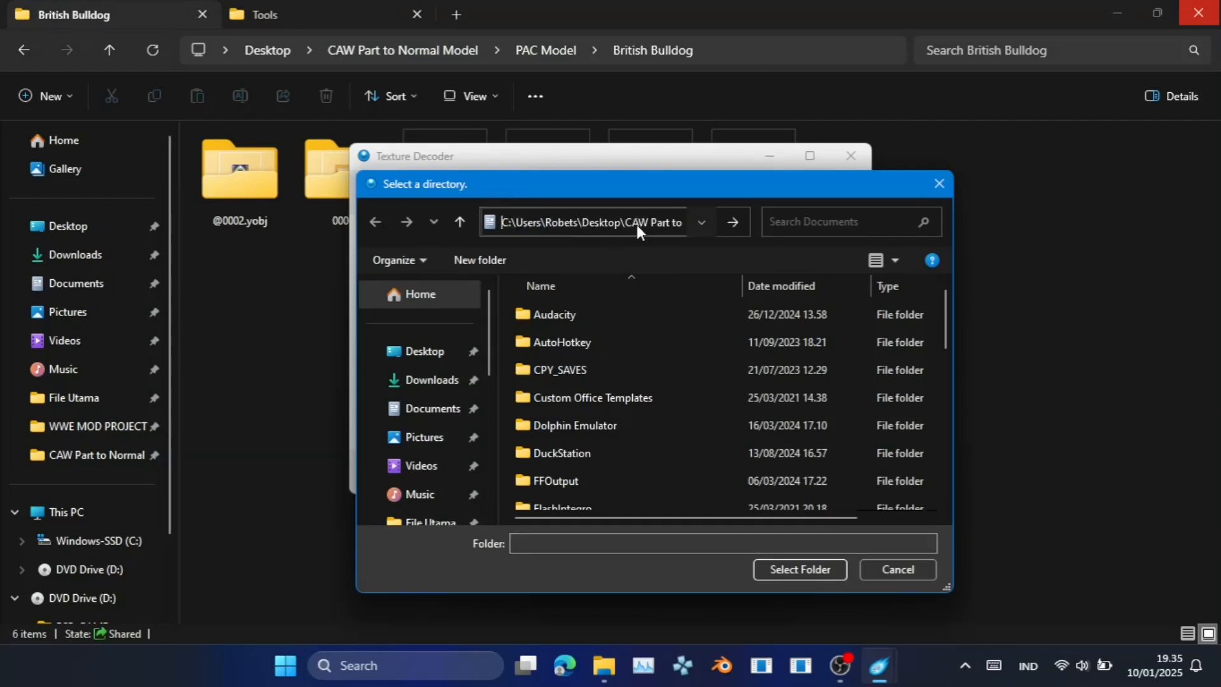
{"action": "key", "text": "Return"}
{"action": "left_click", "coordinate": [577, 343]}
{"action": "double_click", "coordinate": [577, 343]}
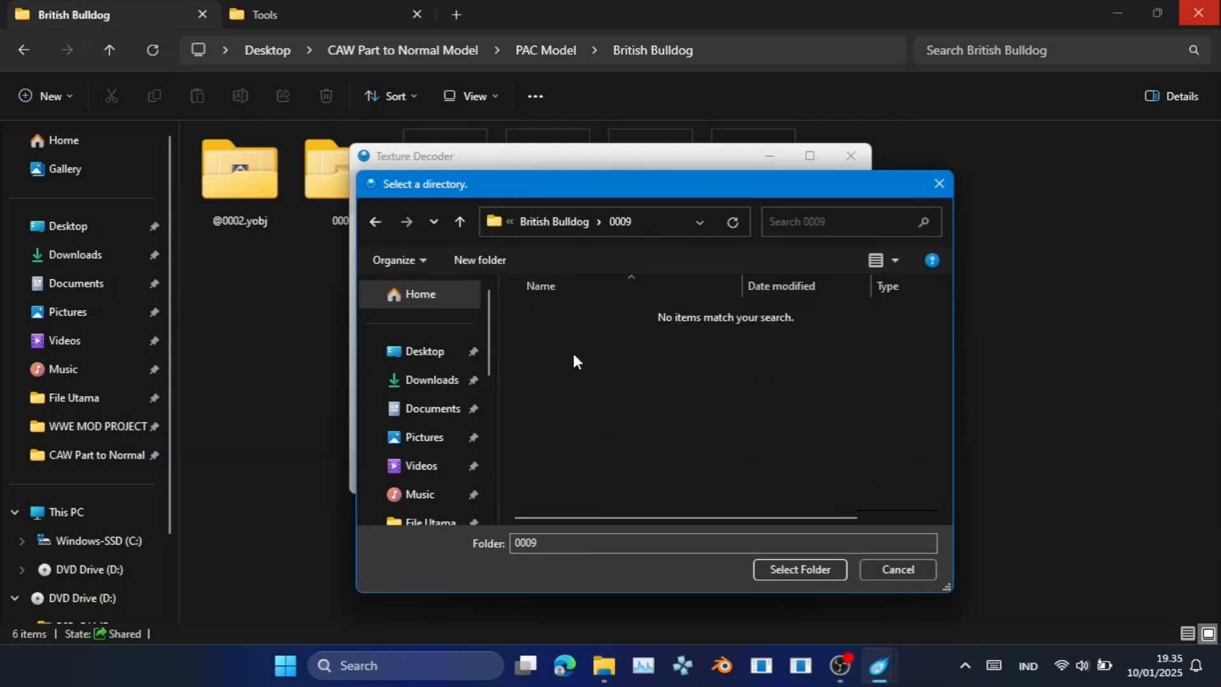
{"action": "left_click", "coordinate": [800, 567]}
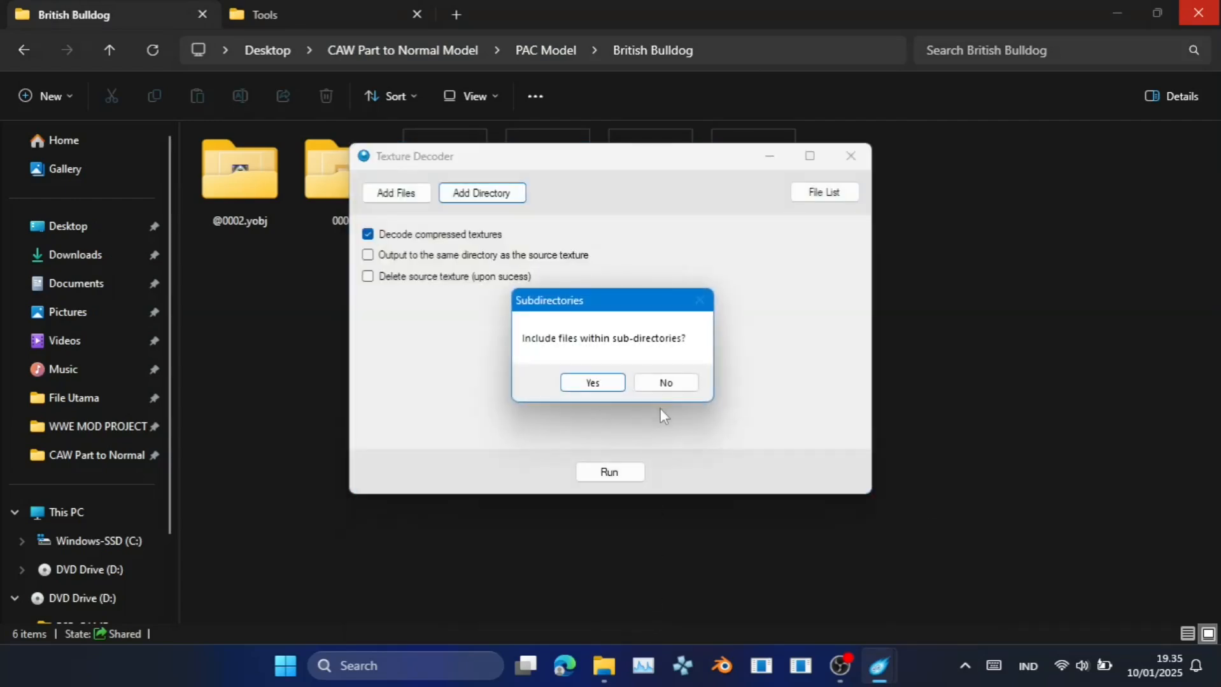
{"action": "left_click", "coordinate": [662, 380]}
{"action": "left_click", "coordinate": [621, 478]}
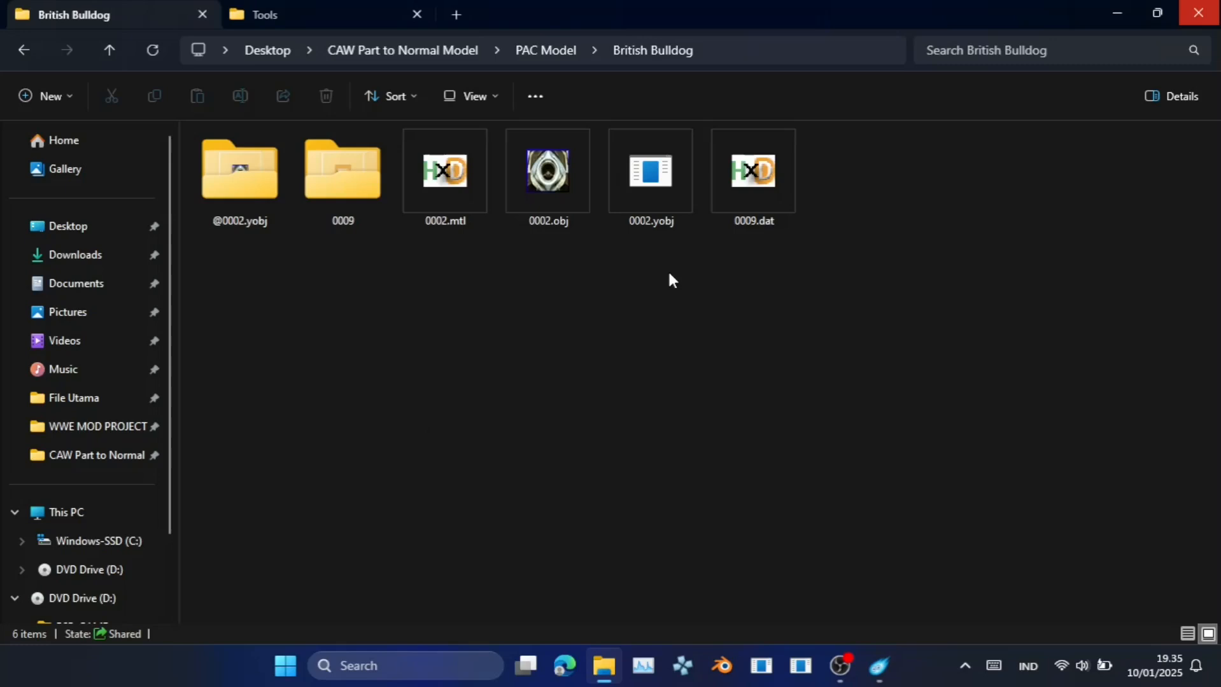
Copy all PNG files from 0009\Decoded Textures into the British Bulldog folder.
{"action": "double_click", "coordinate": [342, 187]}
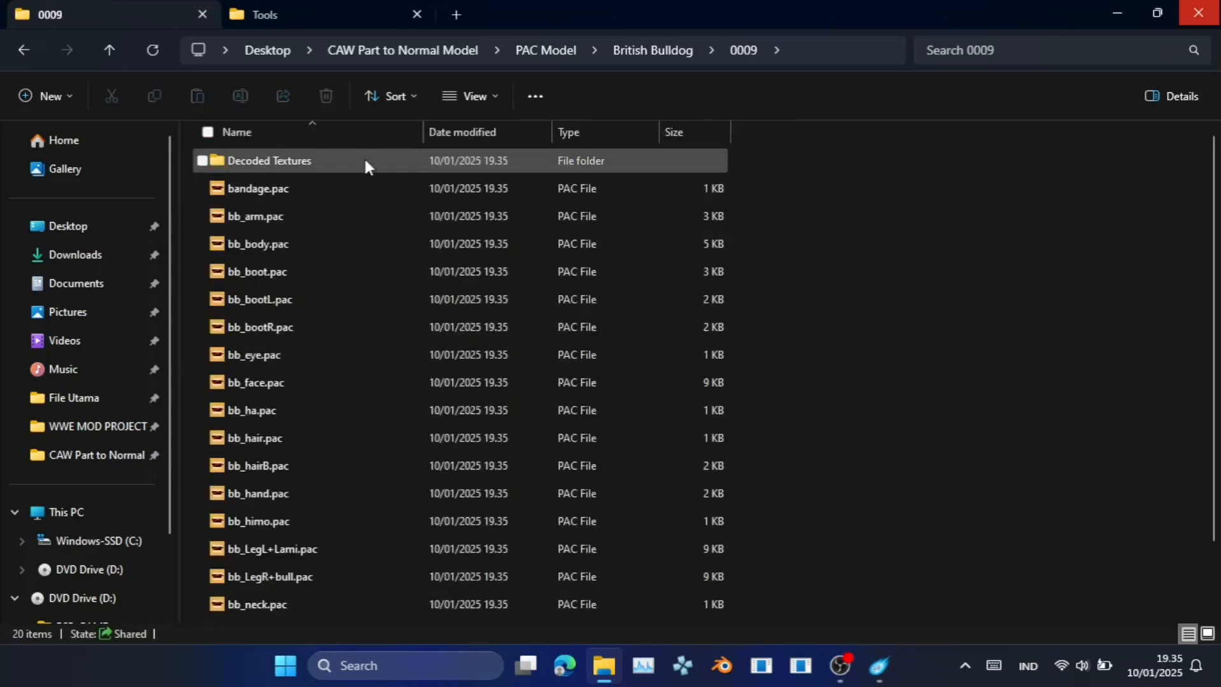
{"action": "double_click", "coordinate": [365, 166]}
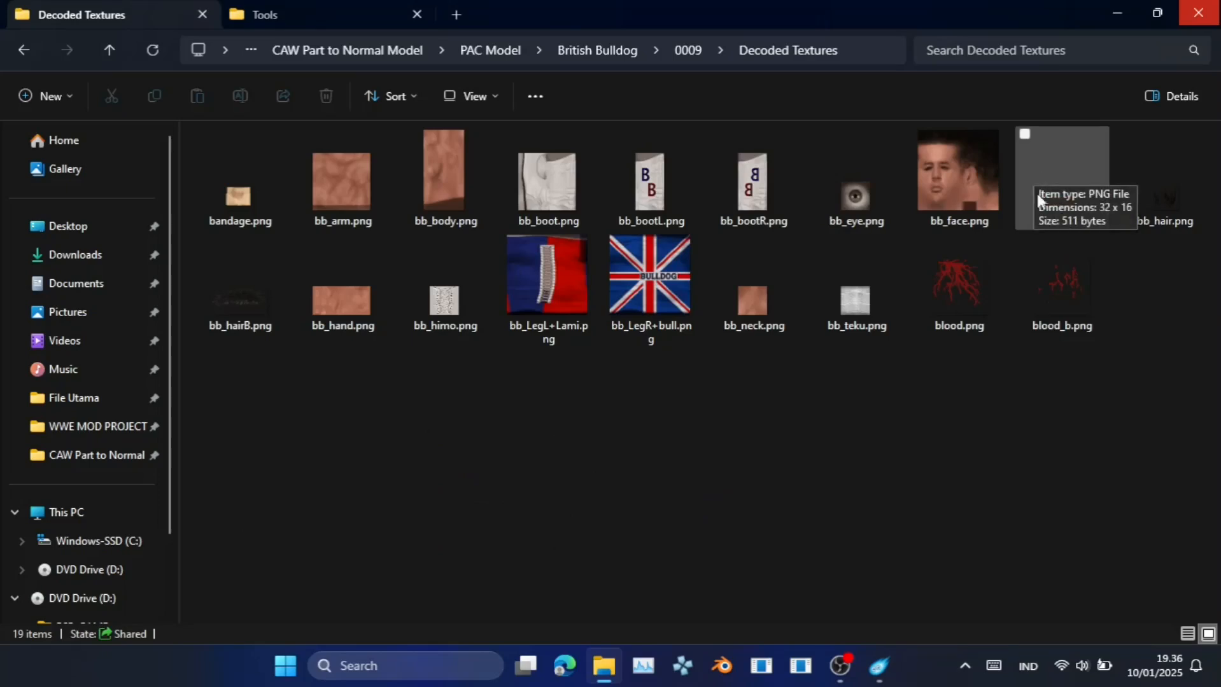
{"action": "left_click_drag", "start_coordinate": [1194, 425], "coordinate": [241, 208]}
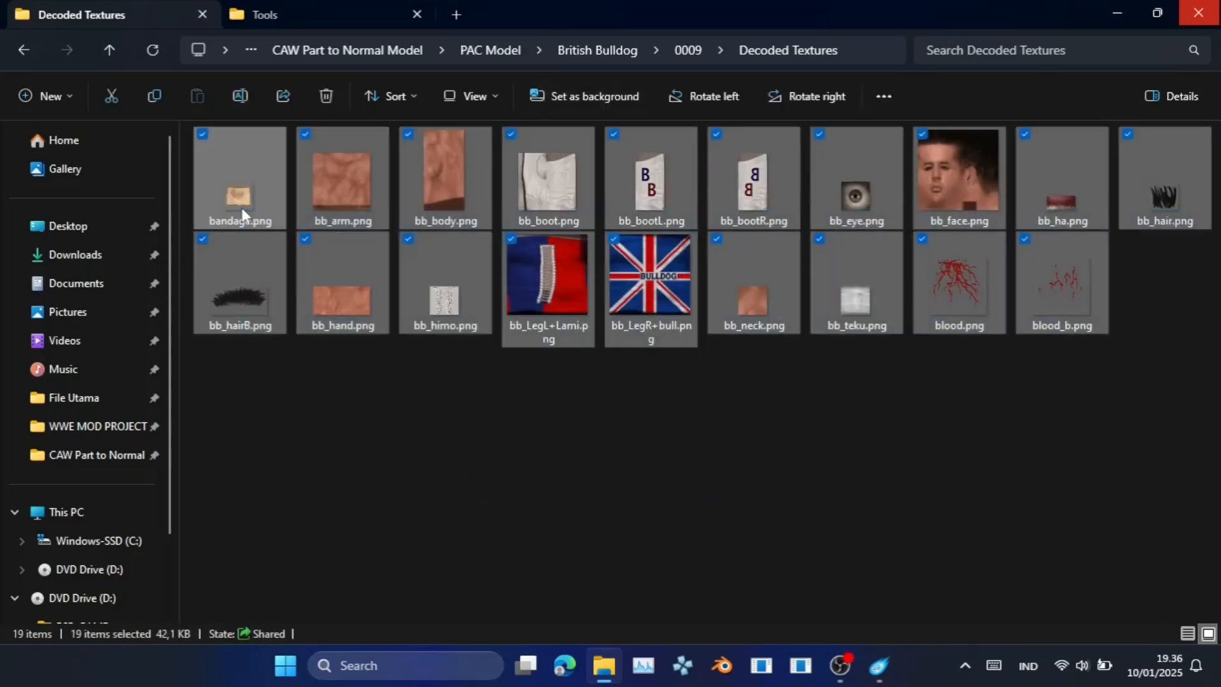
{"action": "left_click", "coordinate": [599, 51]}
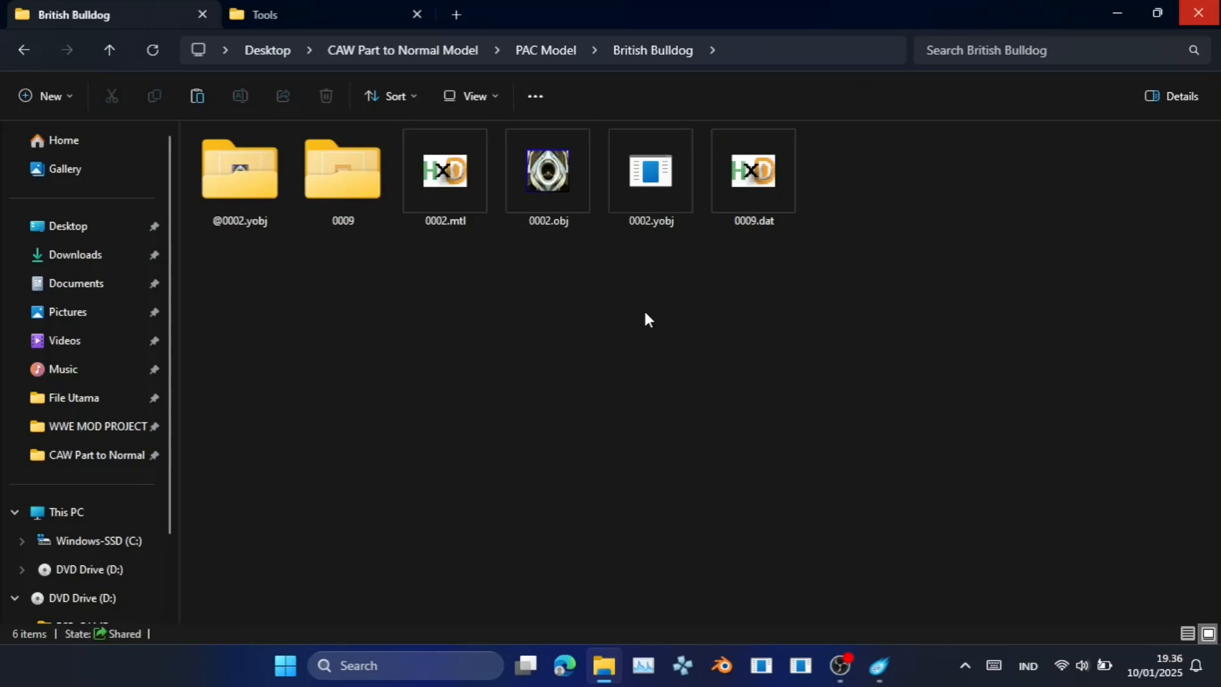
{"action": "key", "text": "ctrl+v"}
{"action": "left_click", "coordinate": [829, 436]}
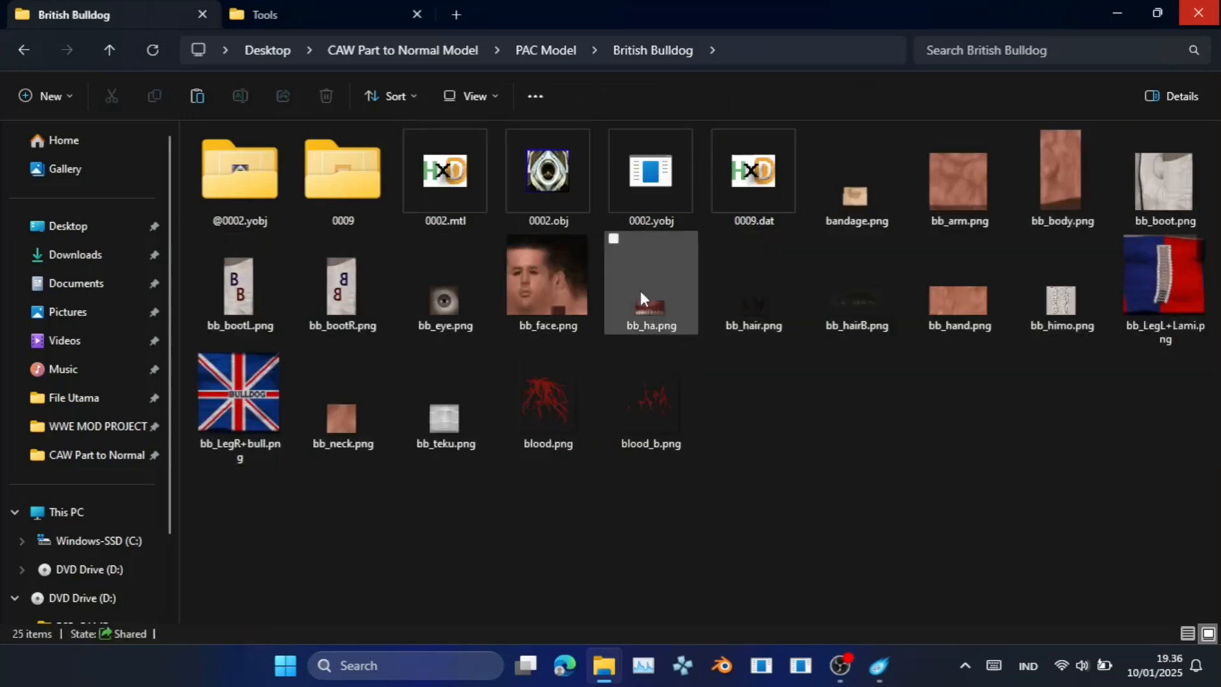
Preview 0002.obj in Noesis, toggling face culling, changing the base orientation and inspecting the textured model from the side.
{"action": "double_click", "coordinate": [575, 185]}
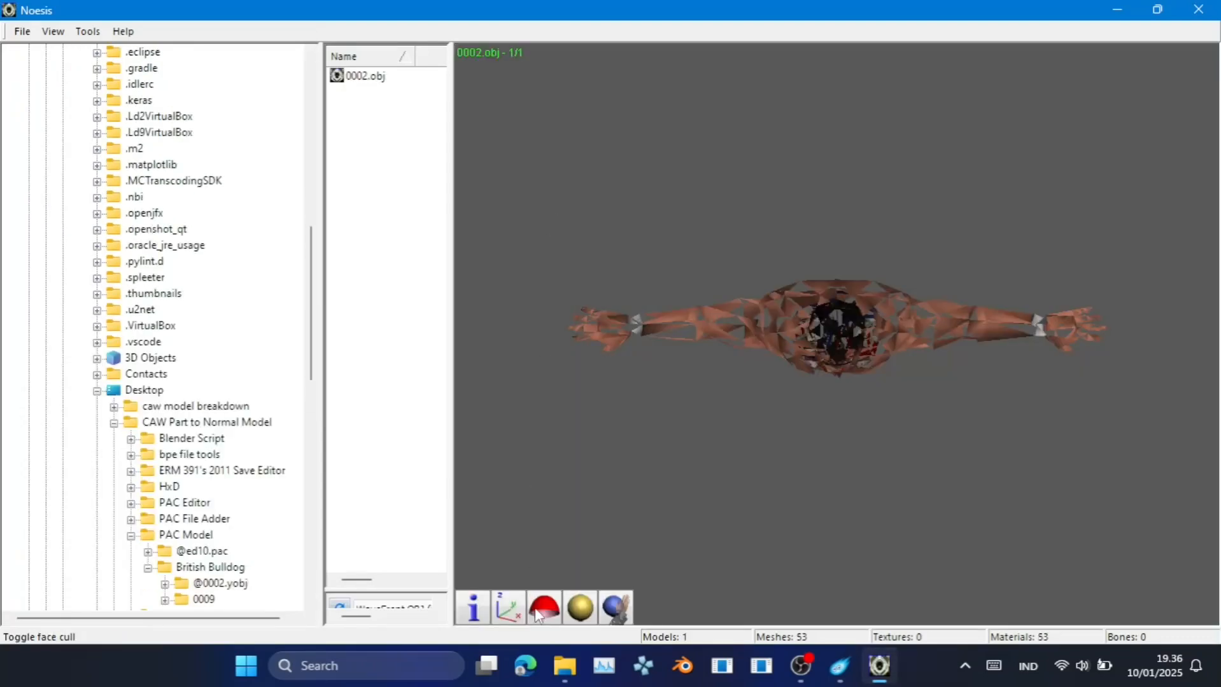
{"action": "left_click", "coordinate": [541, 611]}
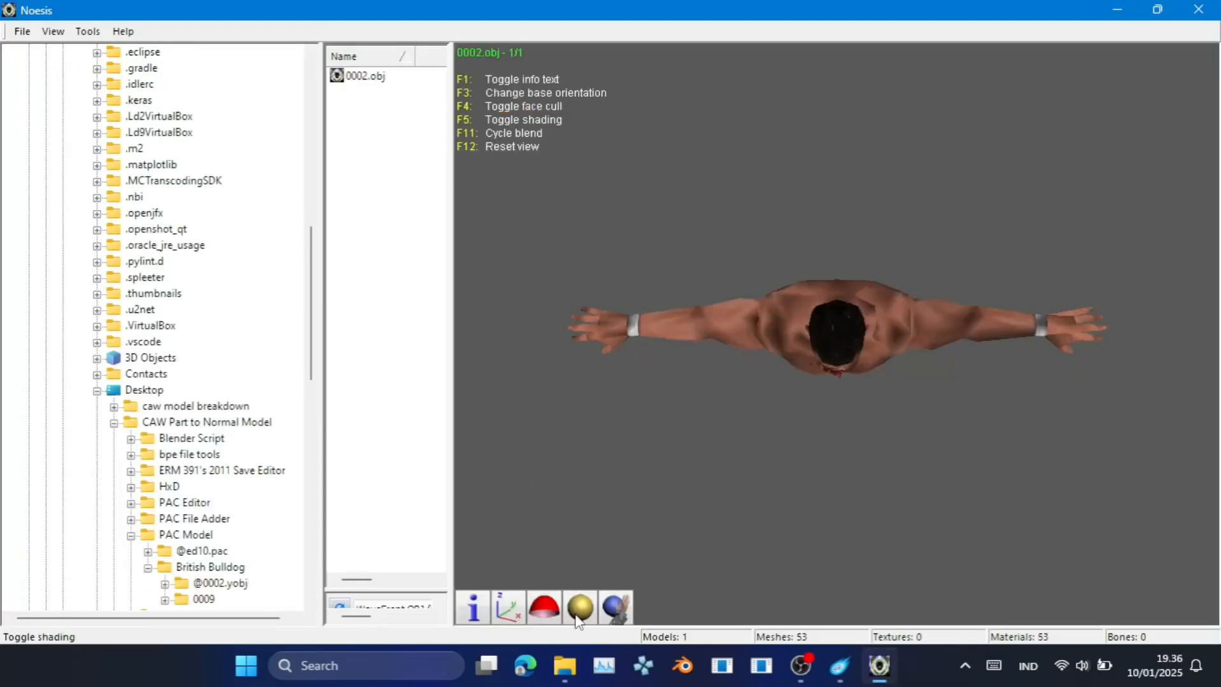
{"action": "left_click", "coordinate": [509, 611]}
{"action": "left_click_drag", "start_coordinate": [592, 492], "coordinate": [796, 475]}
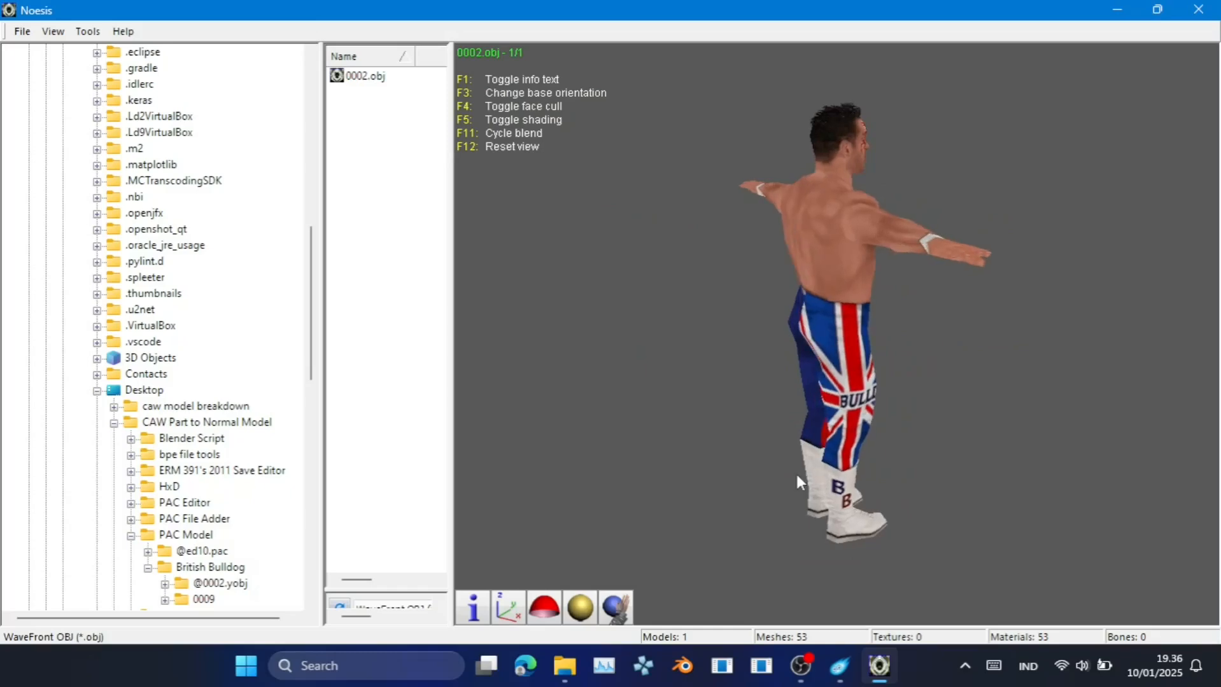
{"action": "left_click", "coordinate": [1116, 11]}
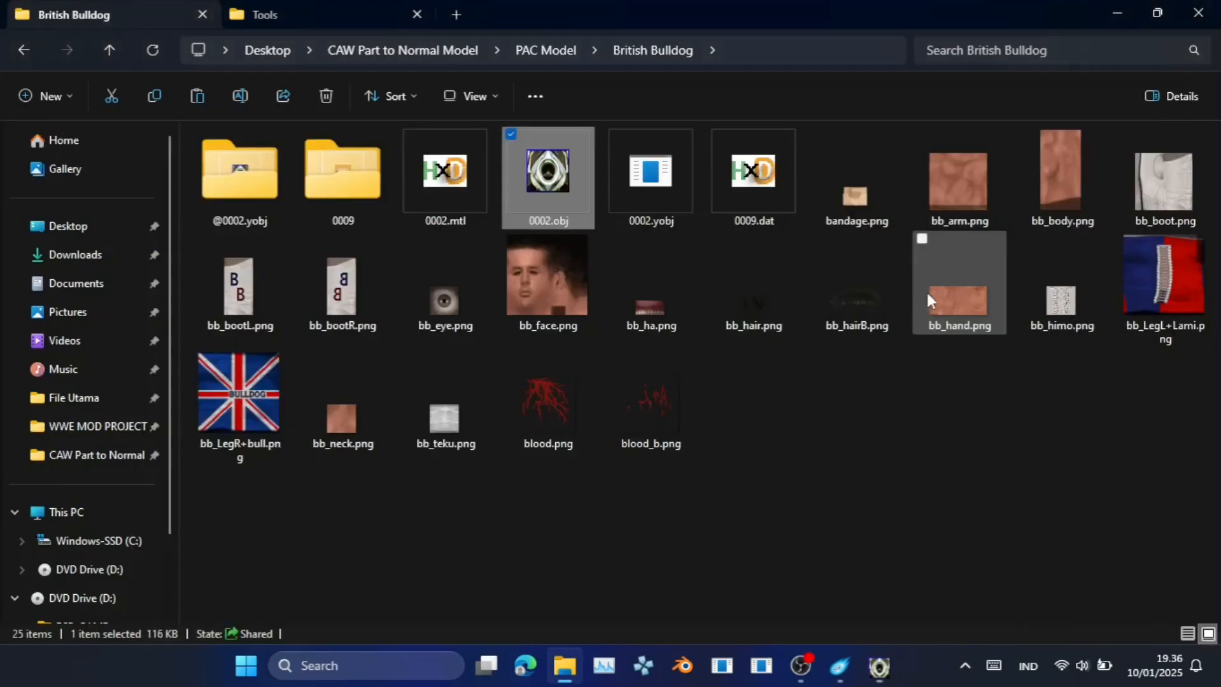
Go to the CAW Part to Normal Model folder and launch batch_import_export_yobj.exe.
{"action": "left_click", "coordinate": [534, 51]}
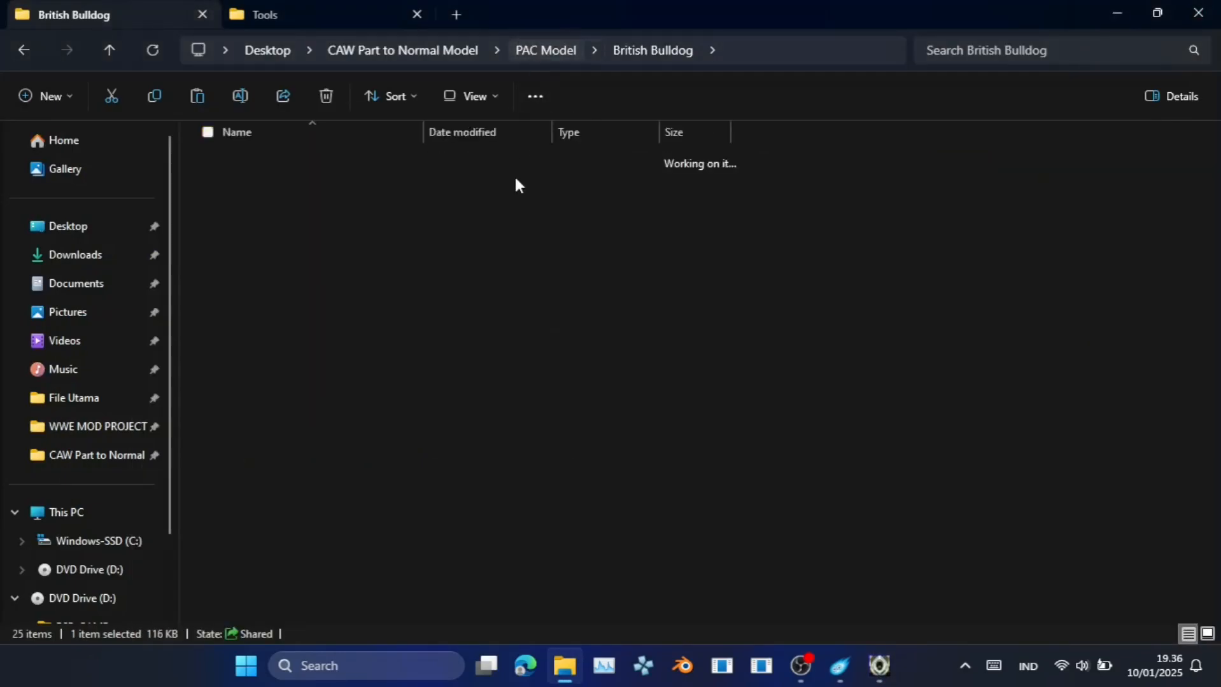
{"action": "left_click", "coordinate": [425, 51]}
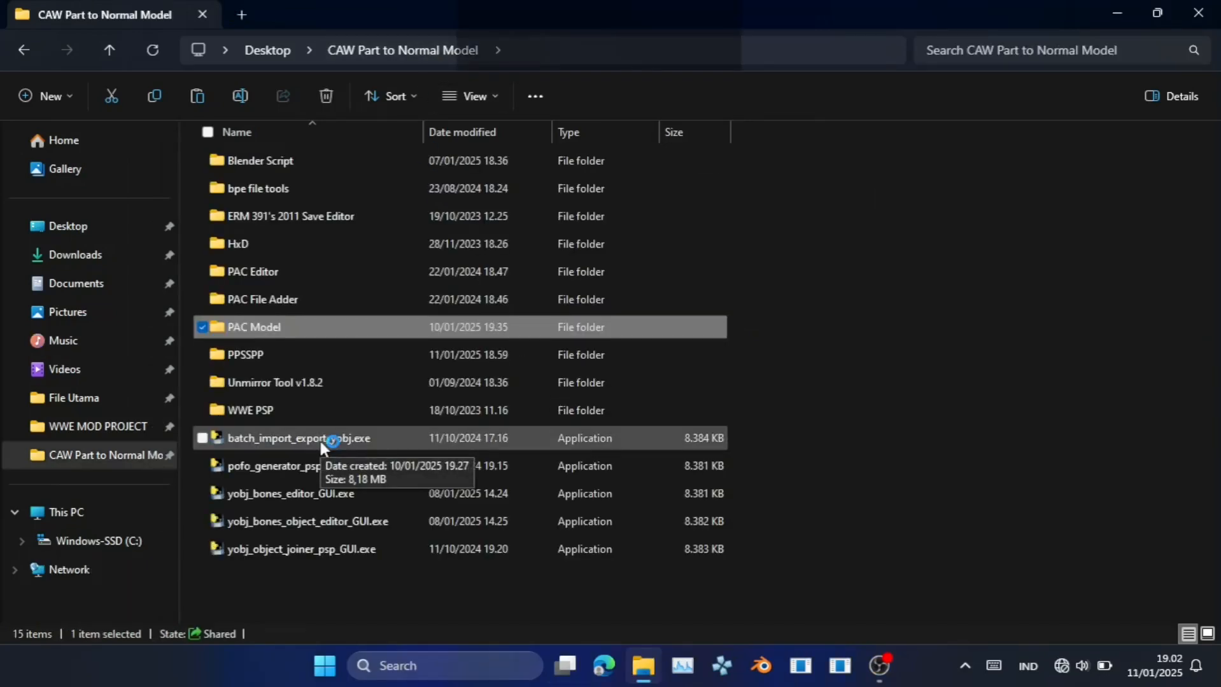
{"action": "left_click", "coordinate": [320, 440]}
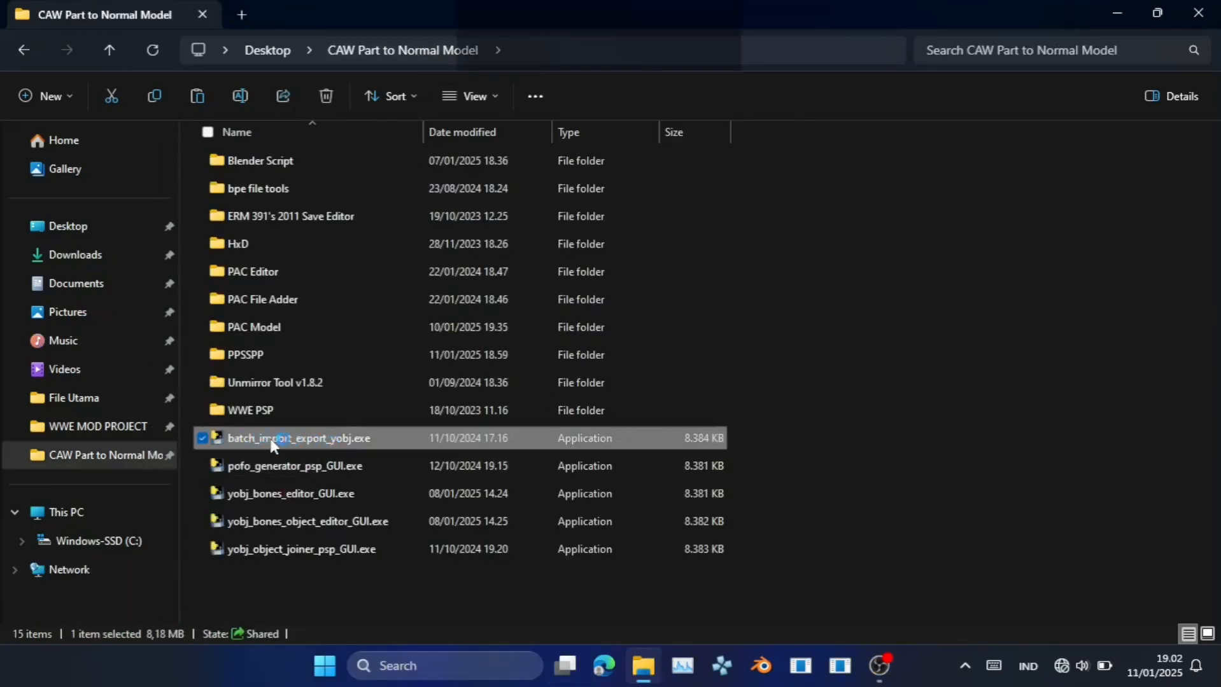
{"action": "double_click", "coordinate": [357, 446]}
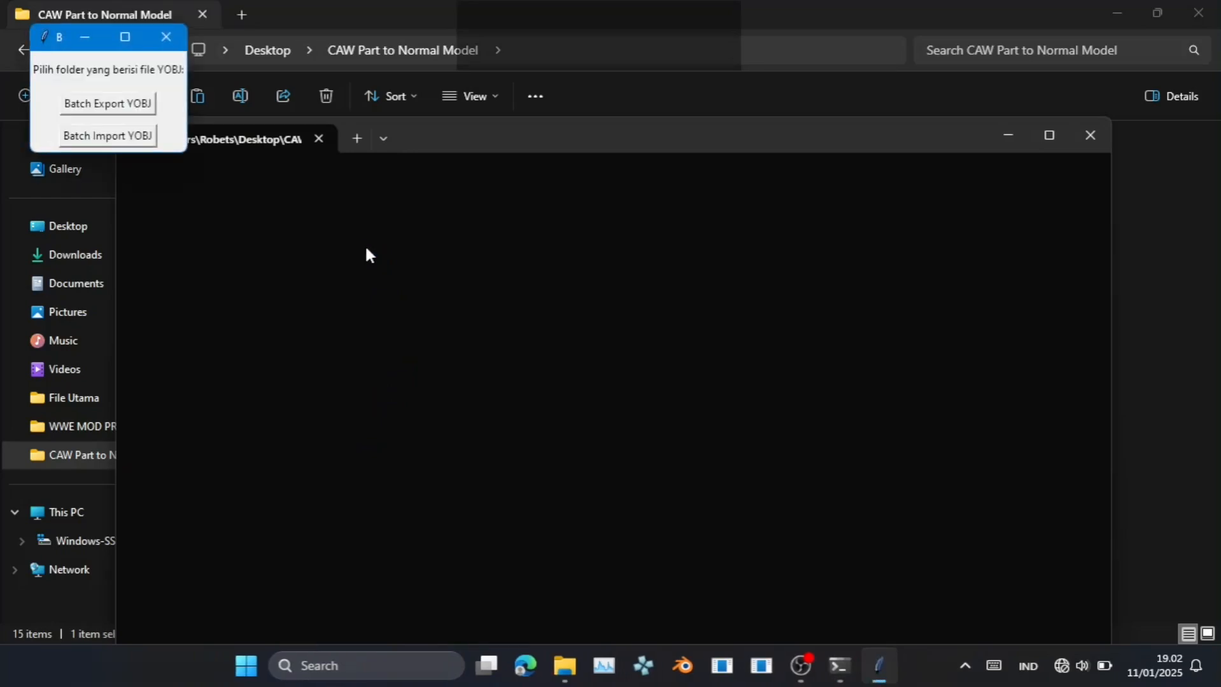
{"action": "left_click", "coordinate": [111, 104]}
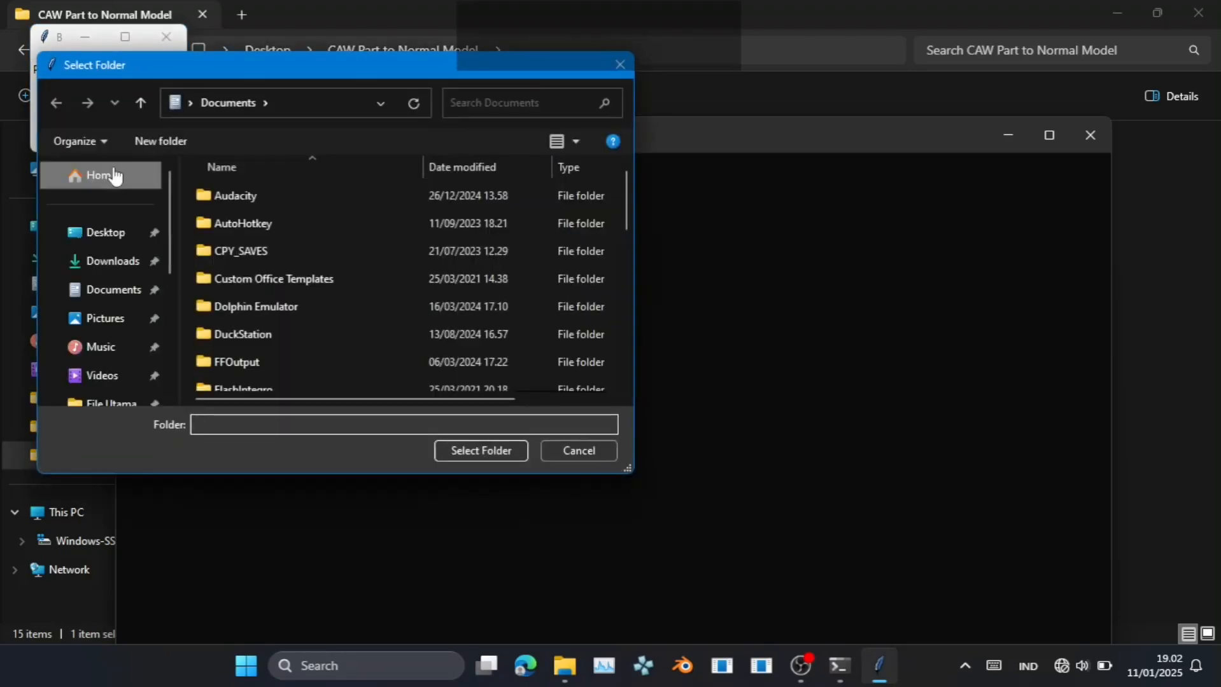
{"action": "scroll", "coordinate": [113, 331], "scroll_direction": "down", "scroll_amount": 3}
{"action": "left_click", "coordinate": [106, 285]}
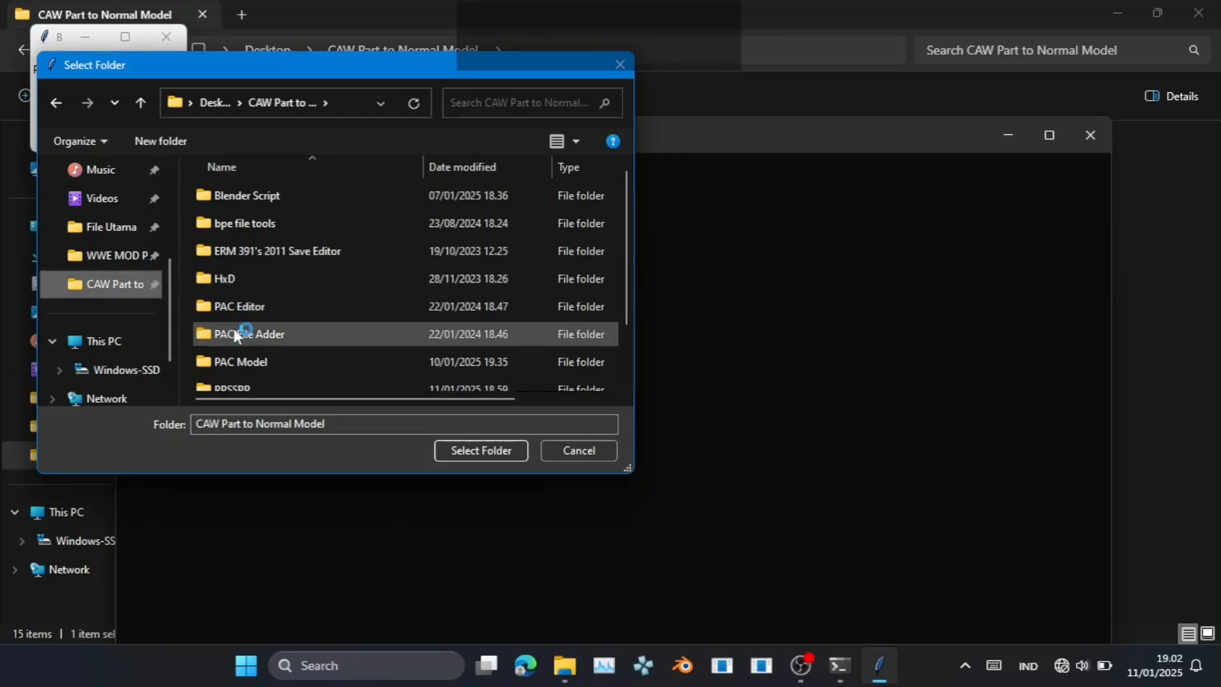
{"action": "left_click", "coordinate": [250, 364]}
{"action": "double_click", "coordinate": [249, 364]}
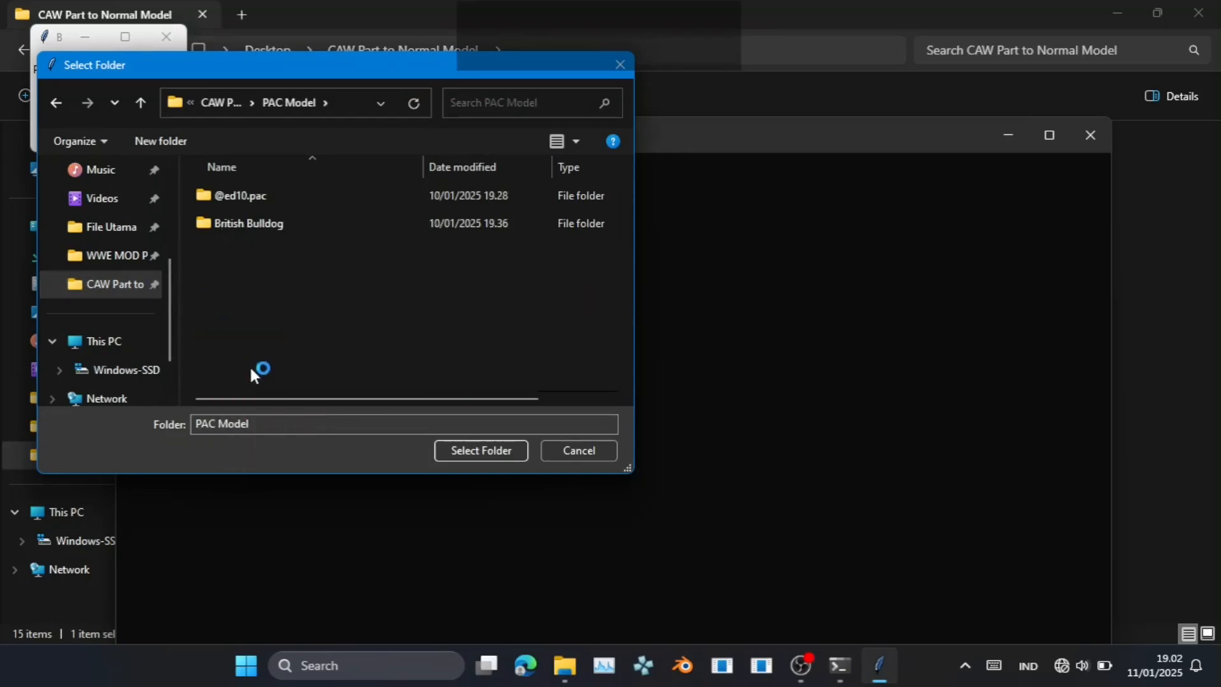
{"action": "double_click", "coordinate": [257, 198]}
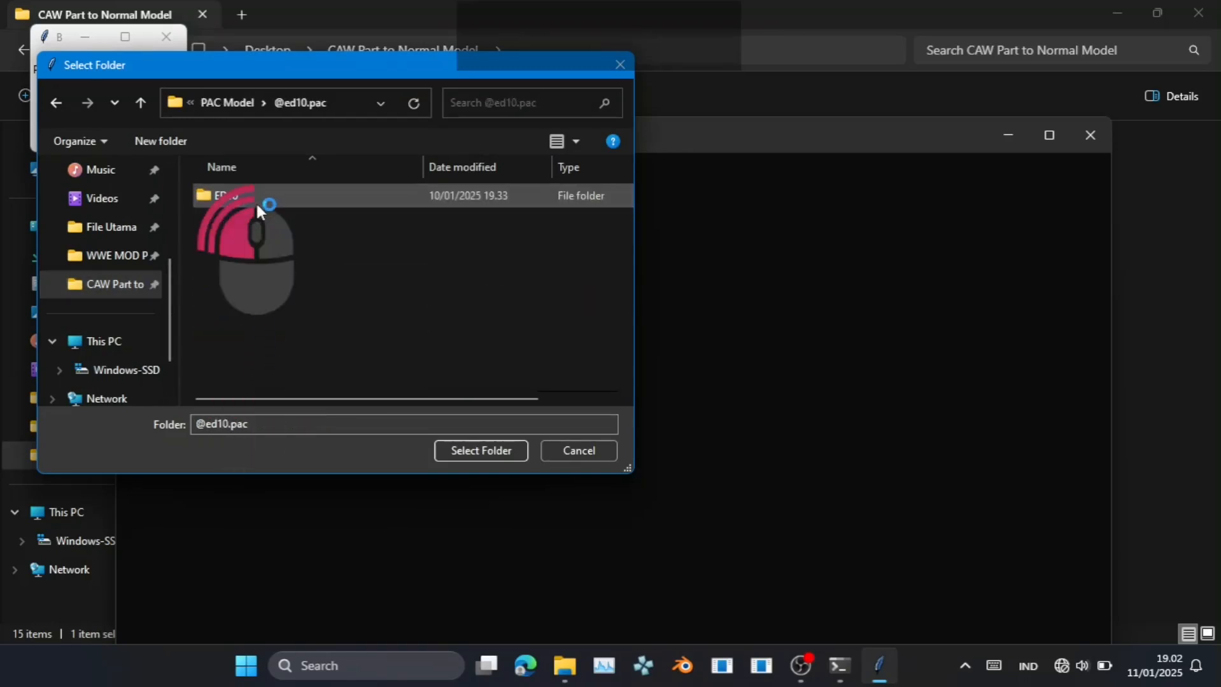
{"action": "left_click", "coordinate": [240, 198]}
{"action": "double_click", "coordinate": [239, 197]}
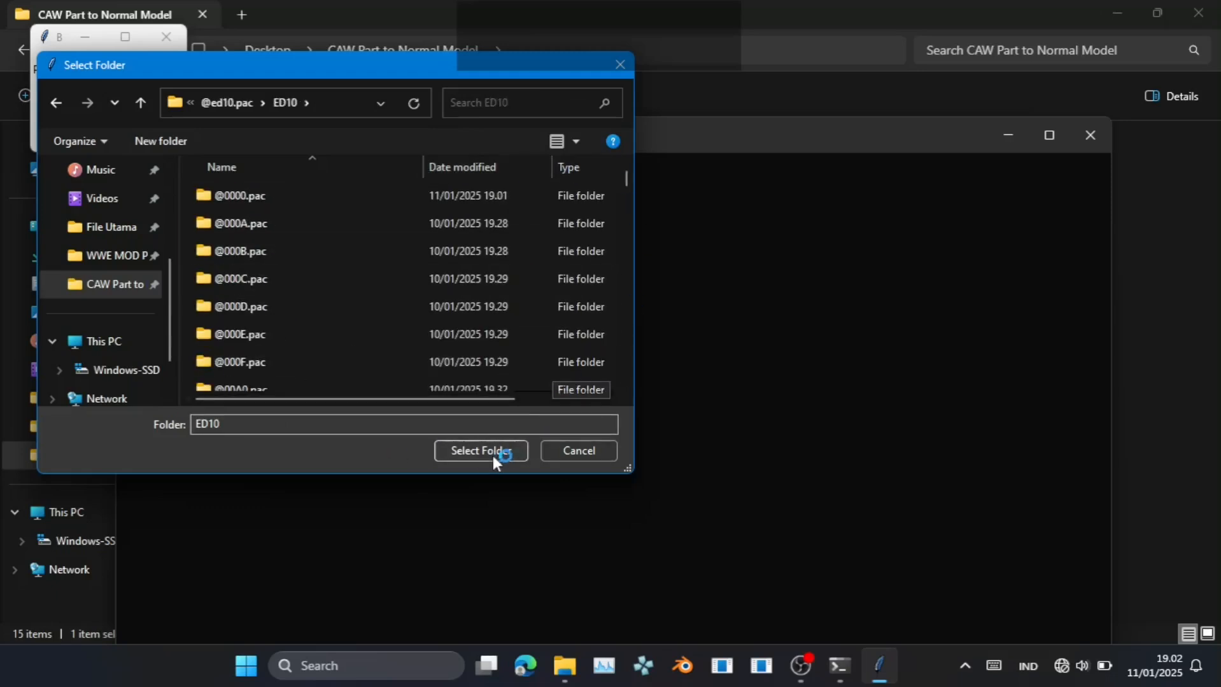
{"action": "left_click", "coordinate": [460, 450]}
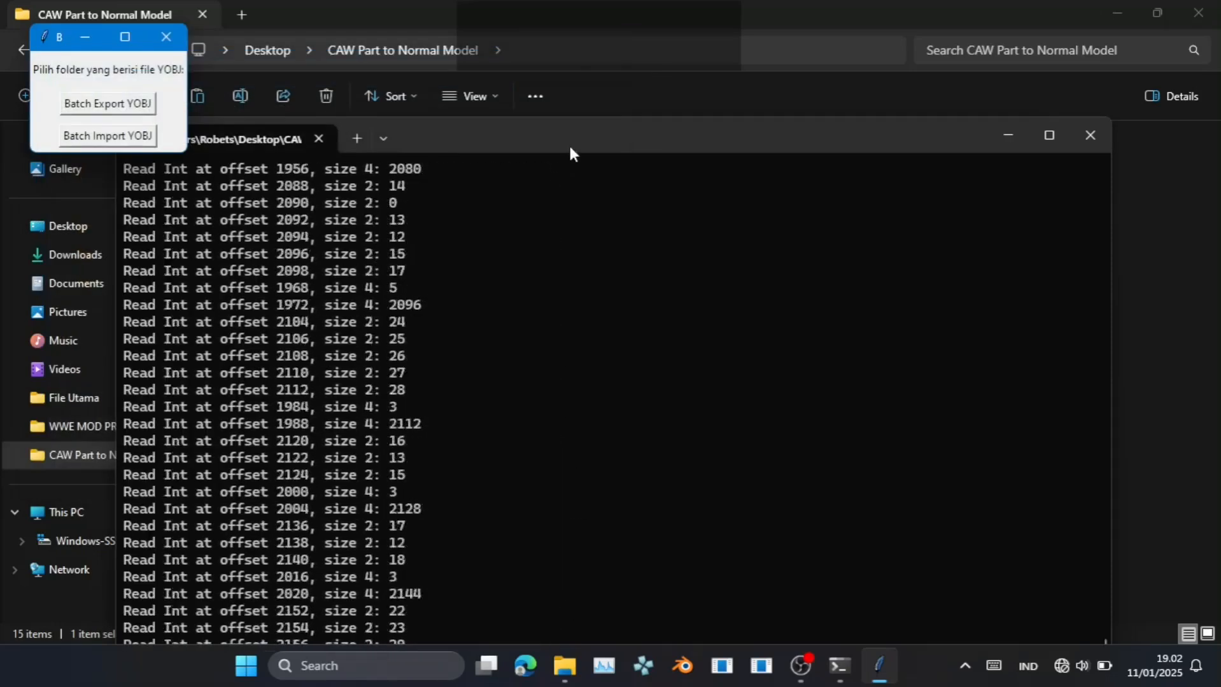
{"action": "left_click_drag", "start_coordinate": [586, 143], "coordinate": [588, 63]}
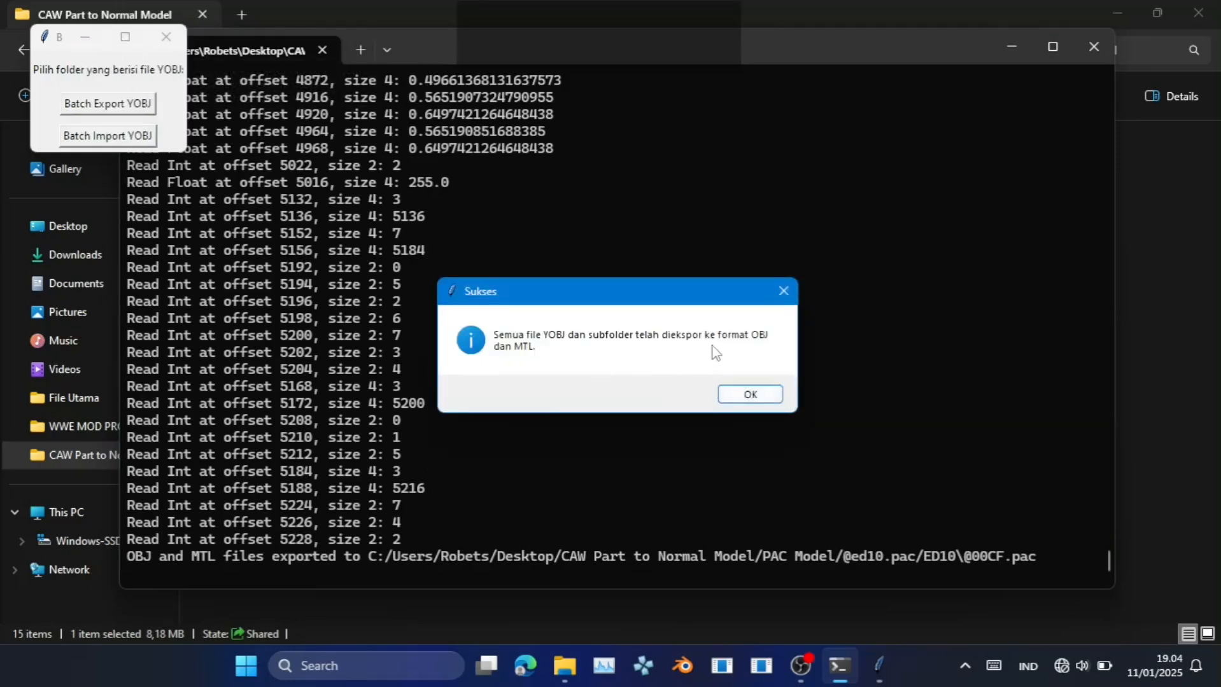
{"action": "left_click", "coordinate": [745, 397]}
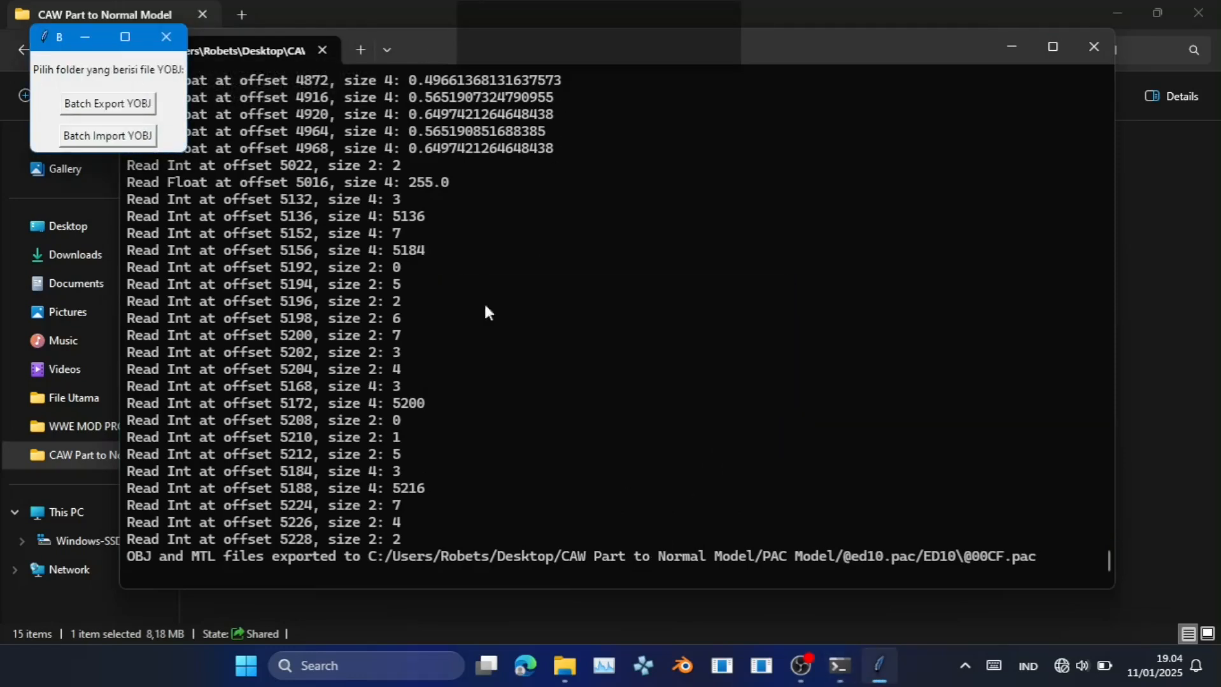
{"action": "left_click", "coordinate": [169, 37]}
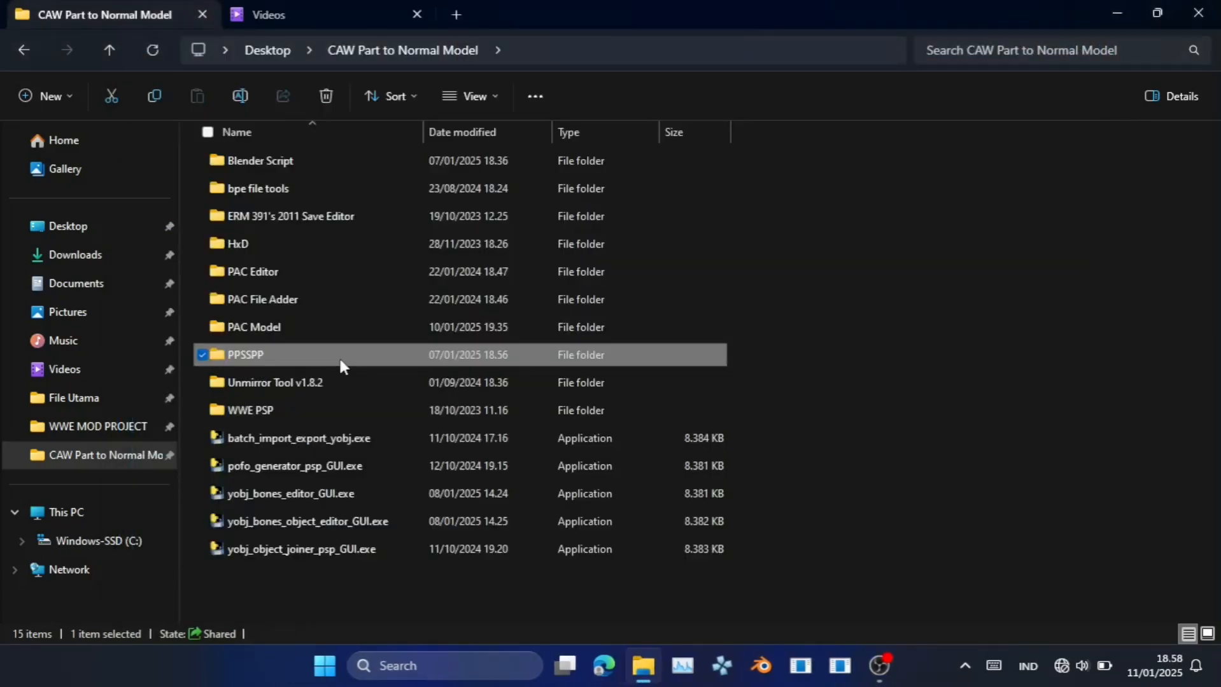
Launch PPSSPPWindows.exe from the PPSSPP folder and start WWE SmackDown vs. RAW 2011 in fullscreen.
{"action": "double_click", "coordinate": [339, 356]}
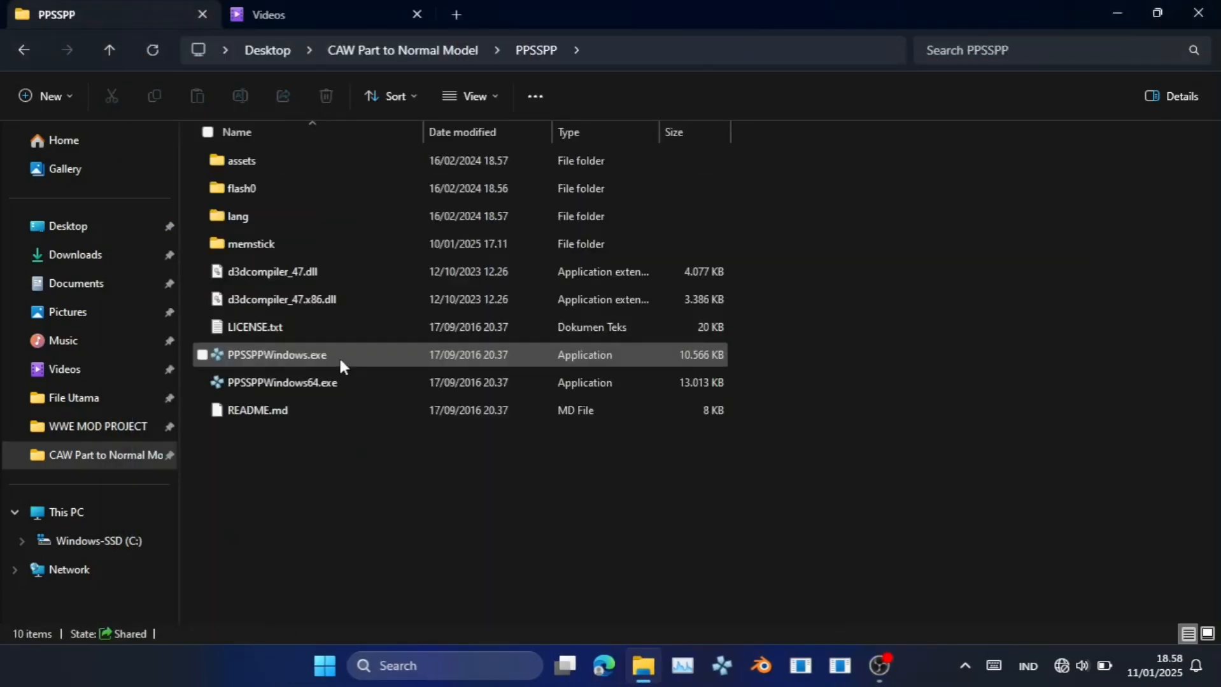
{"action": "double_click", "coordinate": [331, 356]}
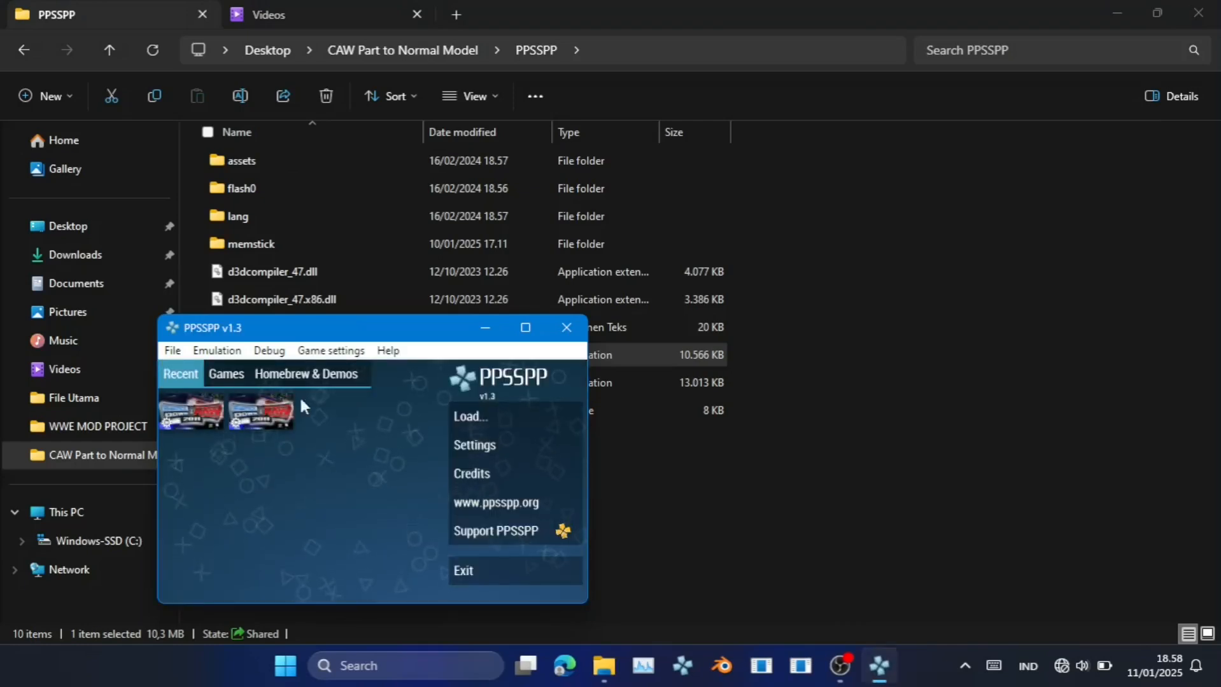
{"action": "left_click", "coordinate": [195, 414]}
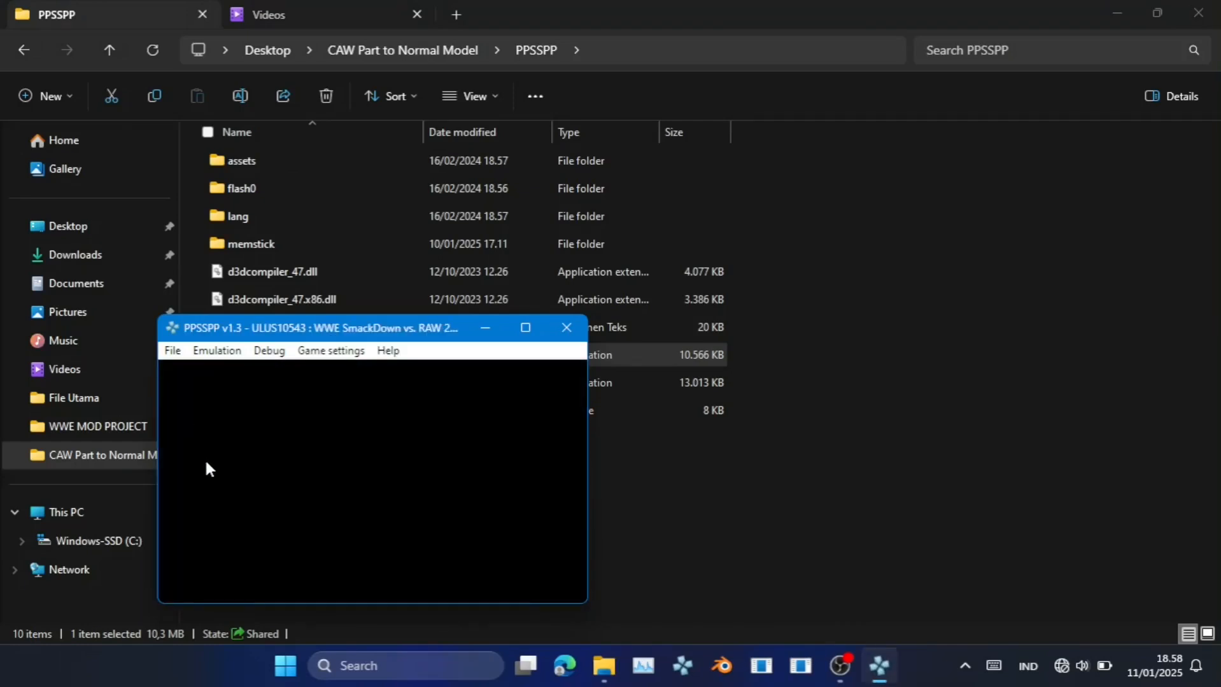
{"action": "double_click", "coordinate": [206, 462]}
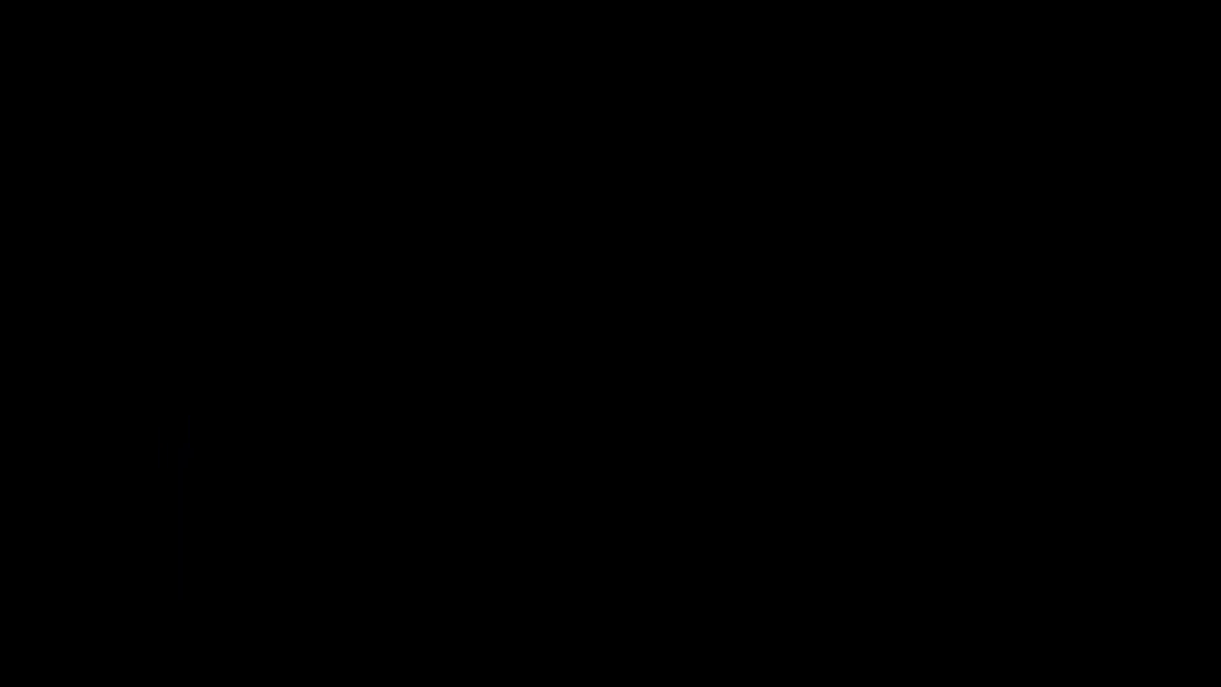
Go into the game's Create Modes and enter the Edit Ring Attire editor at the head templates.
{"action": "key", "text": "Down"}
{"action": "key", "text": "Down"}
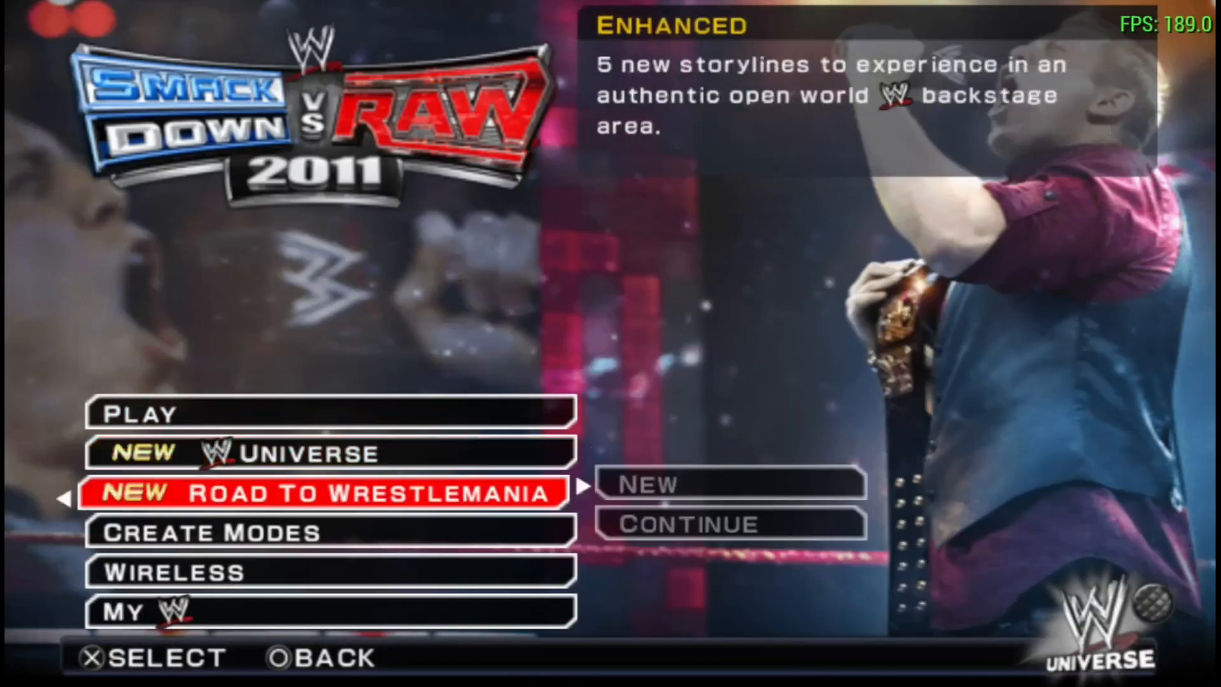
{"action": "key", "text": "Down"}
{"action": "key", "text": "z"}
{"action": "key", "text": "Down"}
{"action": "key", "text": "z"}
{"action": "key", "text": "z"}
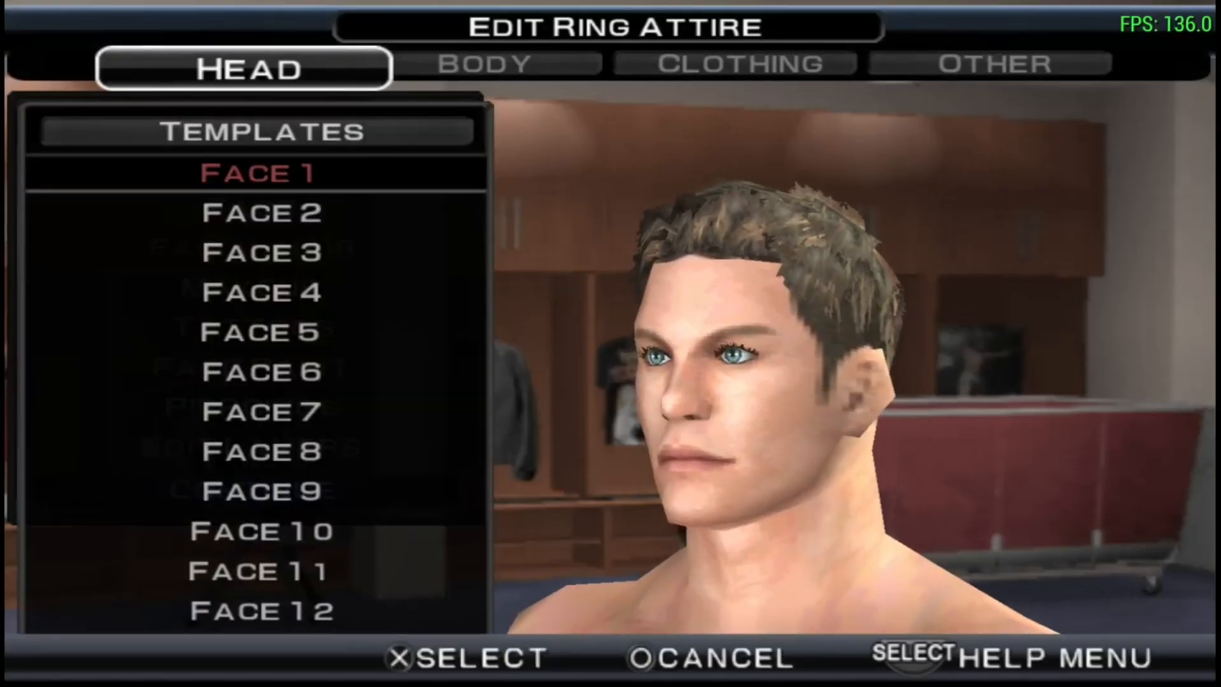
Leave the face templates and open the Hair selection under Head.
{"action": "key", "text": "x"}
{"action": "key", "text": "Down"}
{"action": "key", "text": "z"}
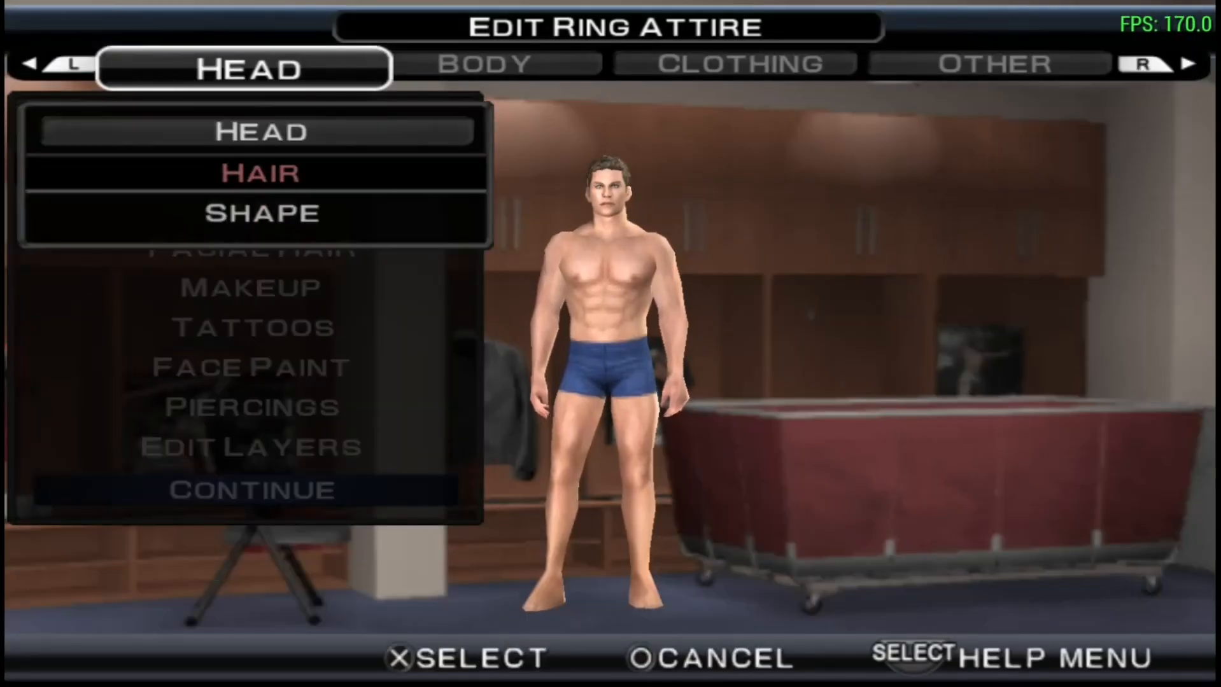
{"action": "key", "text": "z"}
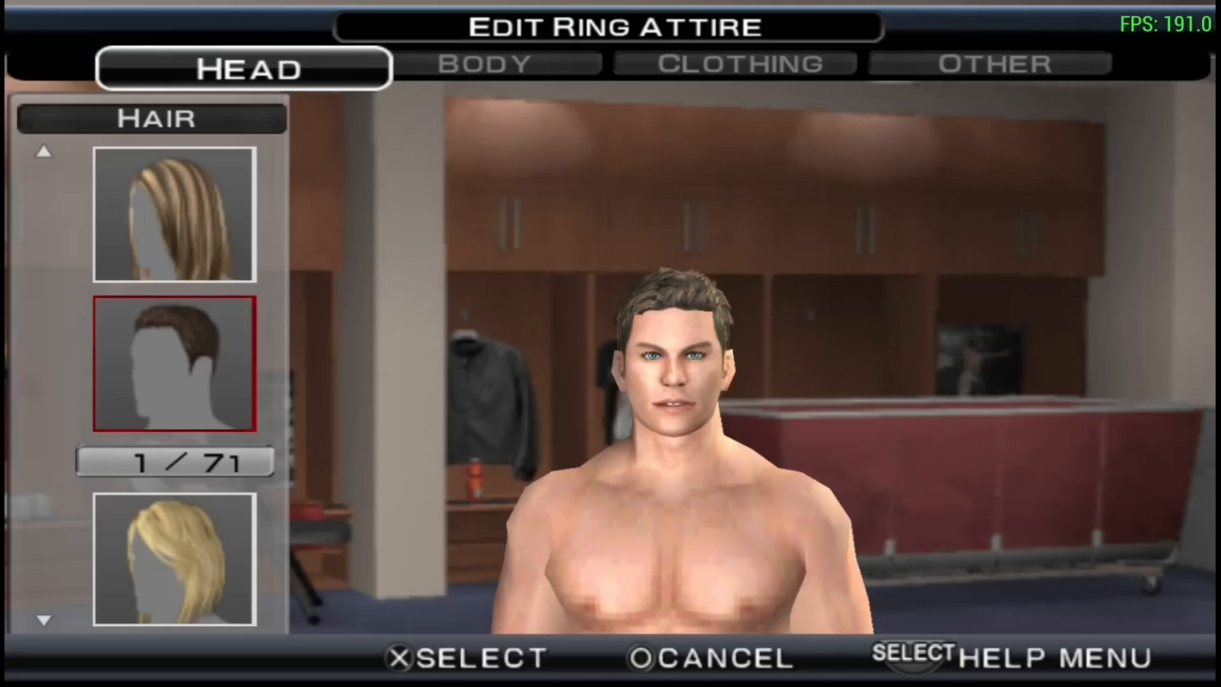
Browse backwards through the hairstyles and preview hair 38 of 71 on the wrestler.
{"action": "key", "text": "Up"}
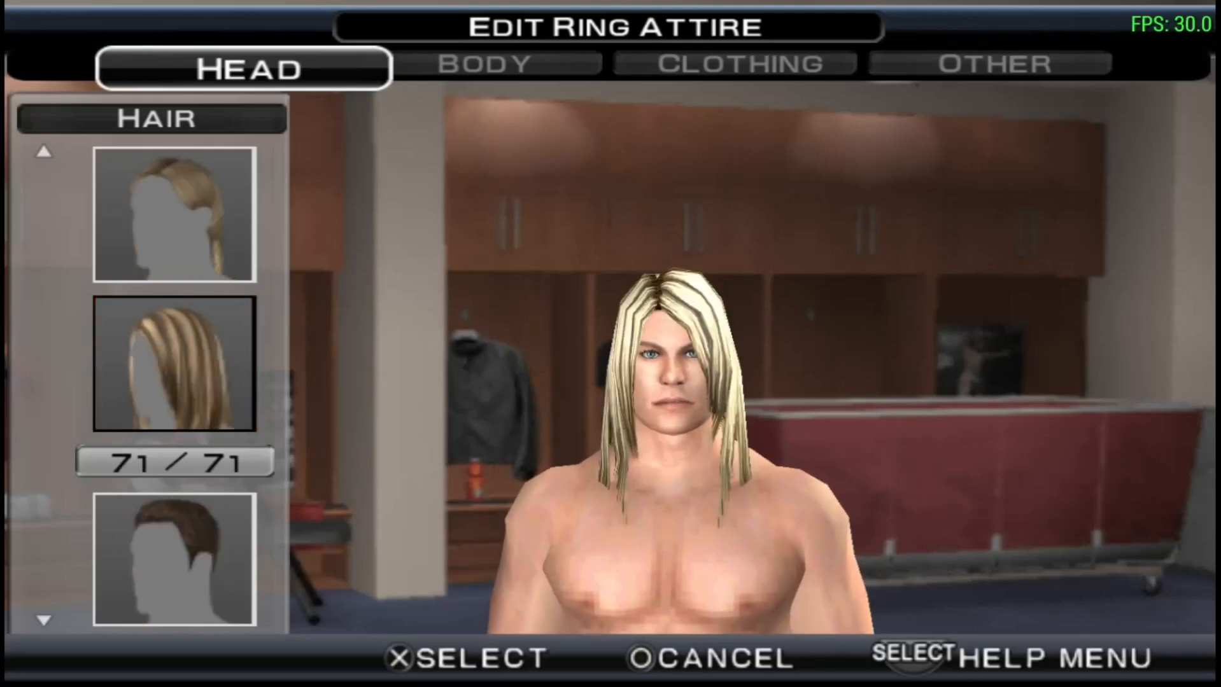
{"action": "key", "text": "Up"}
{"action": "key", "text": "Up"}
{"action": "key", "text": "Up"}
{"action": "key", "text": "Up"}
{"action": "key", "text": "Up"}
{"action": "key", "text": "Up"}
{"action": "key", "text": "Up"}
{"action": "key", "text": "Up"}
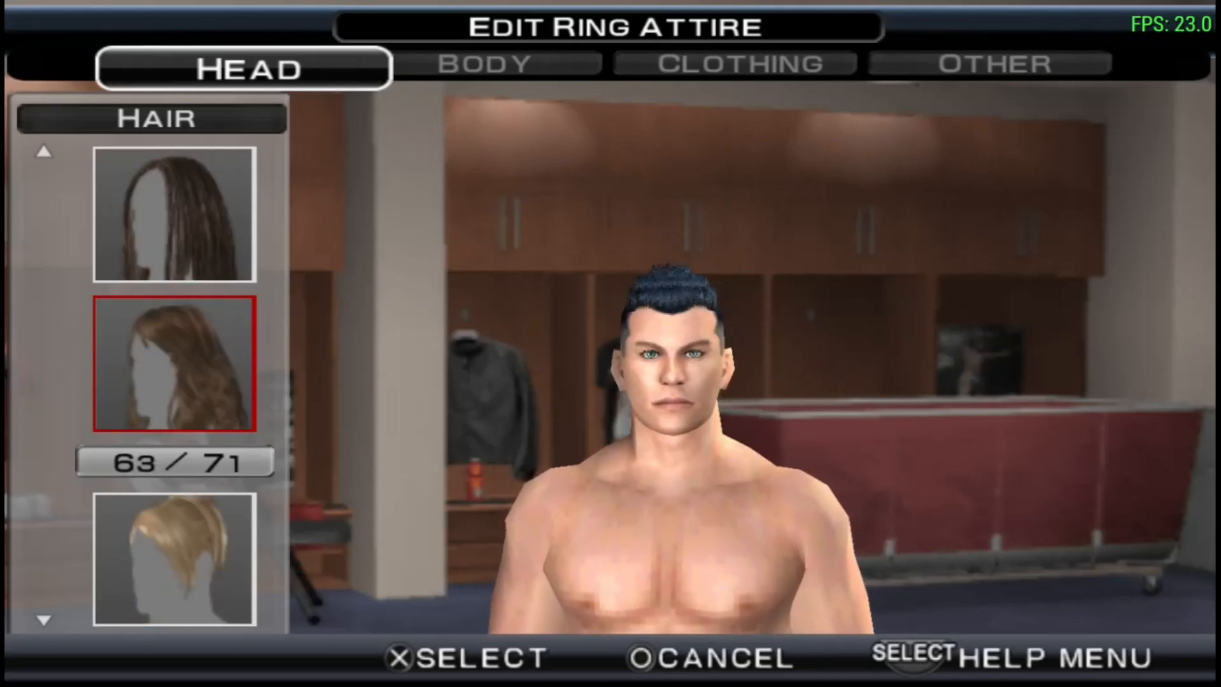
{"action": "key", "text": "Up"}
{"action": "key", "text": "Up"}
{"action": "key", "text": "Up"}
{"action": "key", "text": "Up"}
{"action": "key", "text": "Up"}
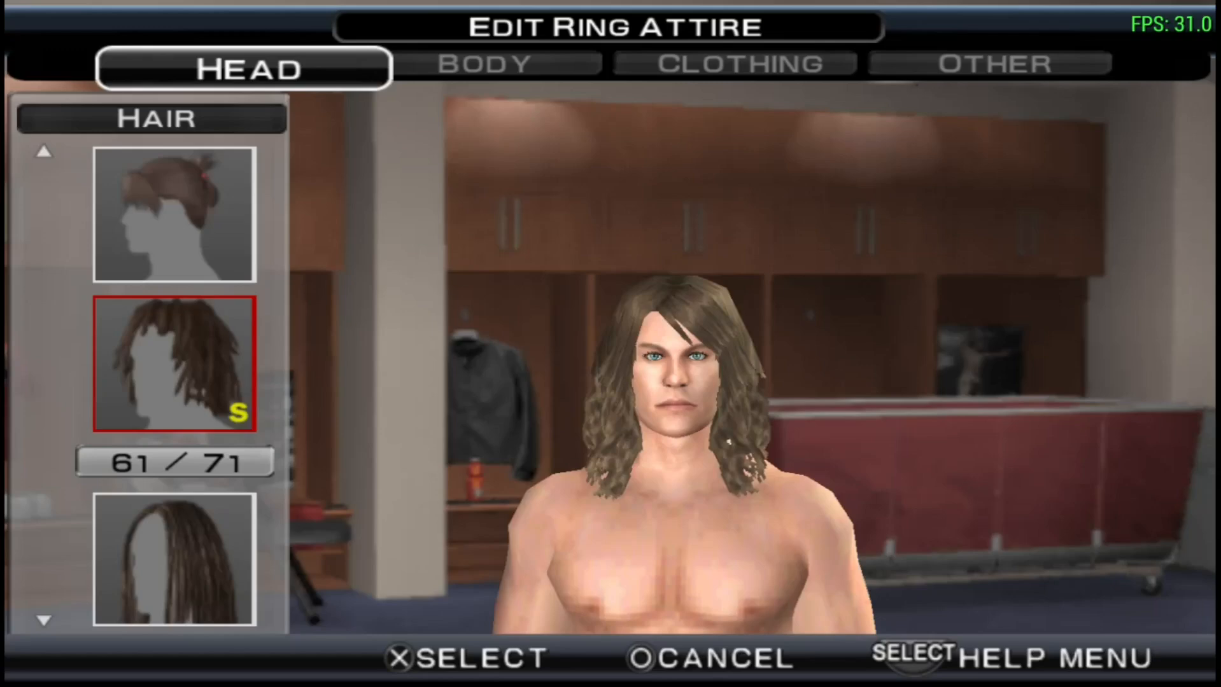
{"action": "key", "text": "Up"}
{"action": "key", "text": "Up"}
{"action": "key", "text": "Up"}
{"action": "key", "text": "Up"}
{"action": "key", "text": "Up"}
{"action": "key", "text": "Up"}
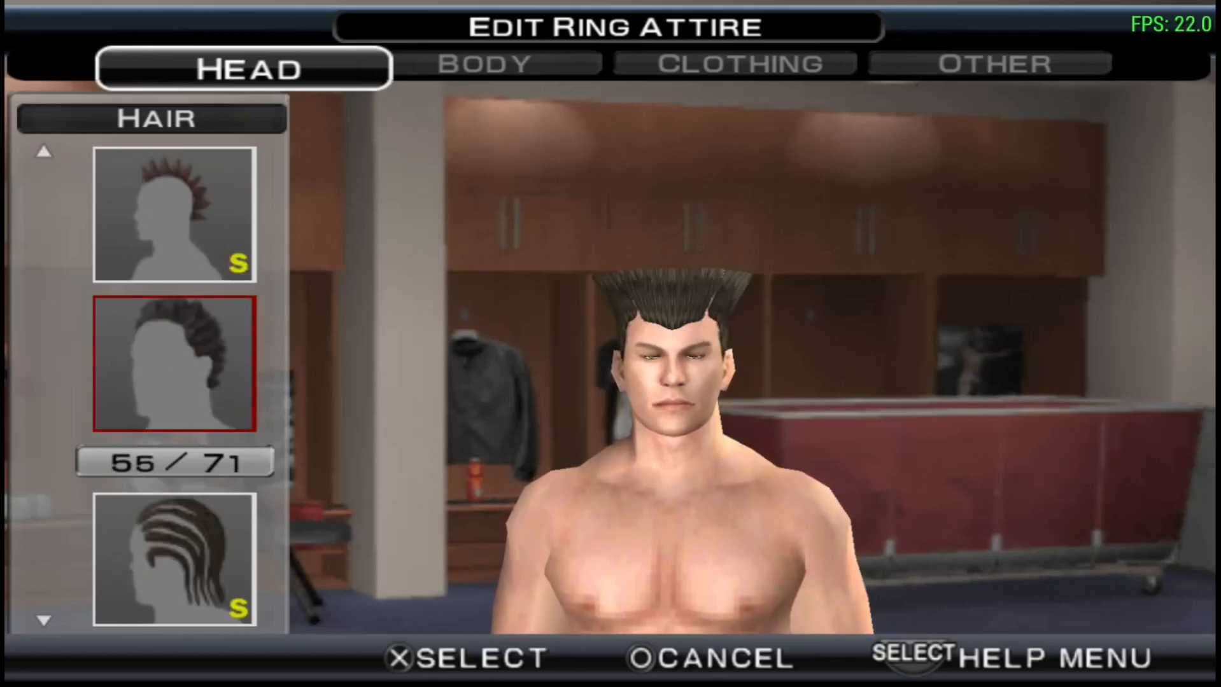
{"action": "key", "text": "Up"}
{"action": "key", "text": "Down"}
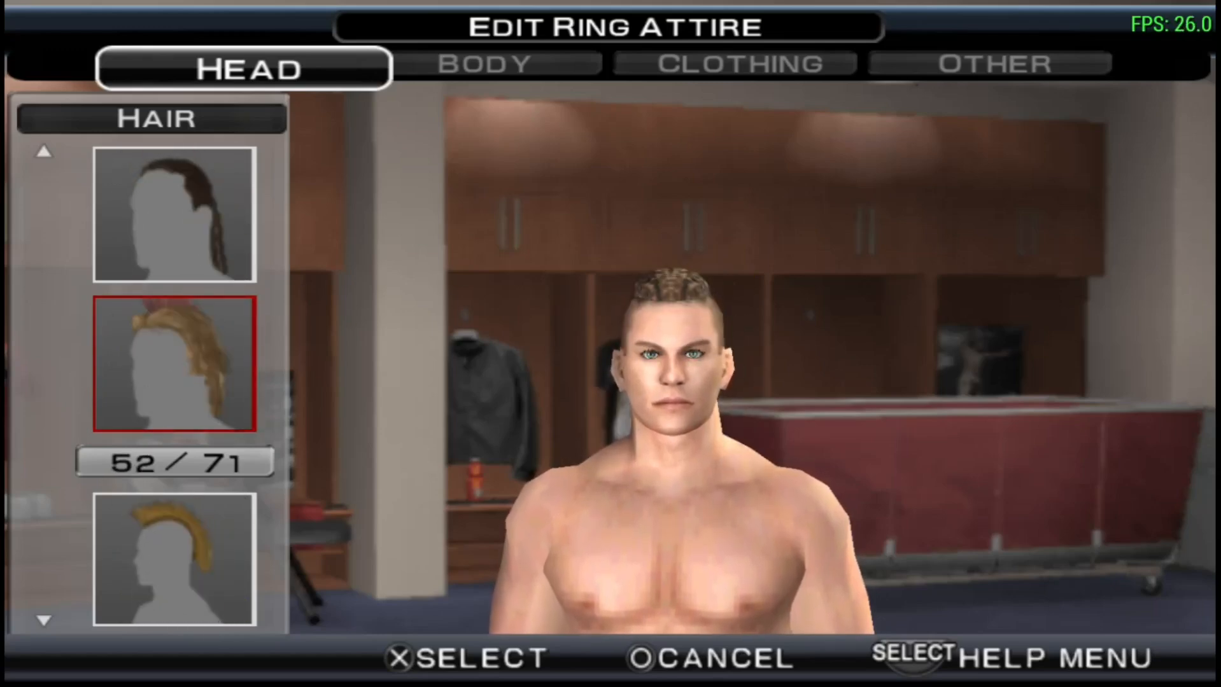
{"action": "key", "text": "Up"}
{"action": "key", "text": "Up"}
{"action": "key", "text": "Up"}
{"action": "key", "text": "Up"}
{"action": "key", "text": "Up"}
{"action": "key", "text": "Up"}
{"action": "key", "text": "Up"}
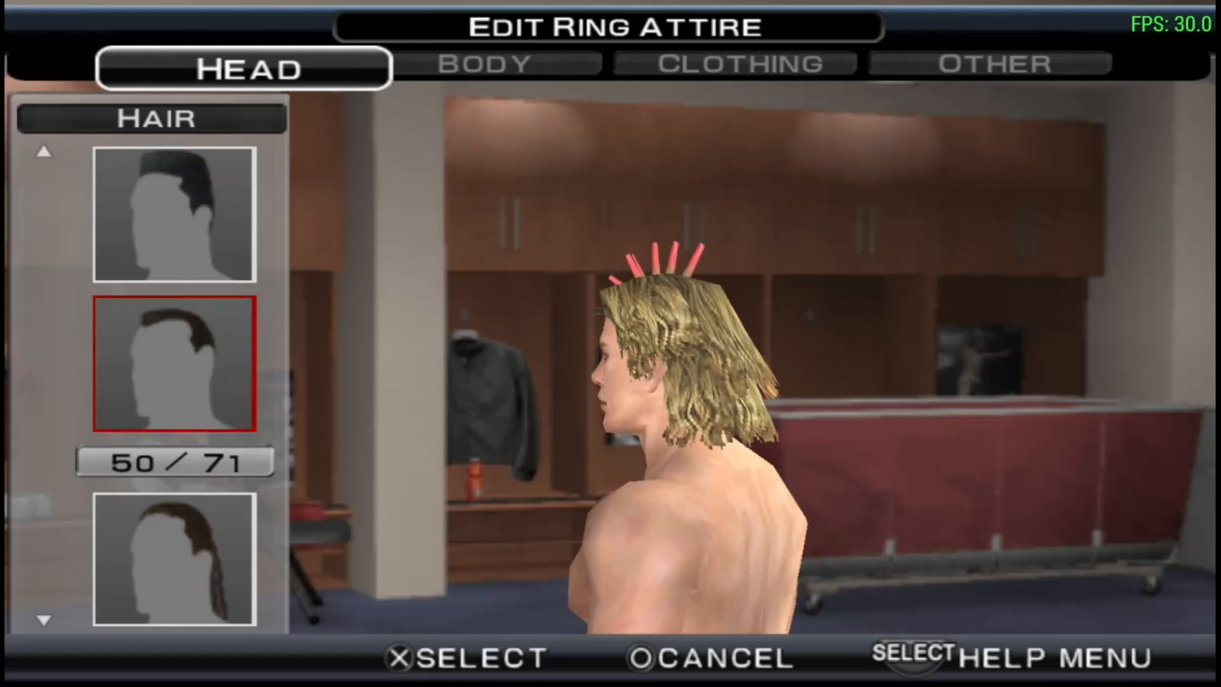
{"action": "key", "text": "Up"}
{"action": "key", "text": "Up"}
{"action": "key", "text": "Up"}
{"action": "key", "text": "Up"}
{"action": "key", "text": "Up"}
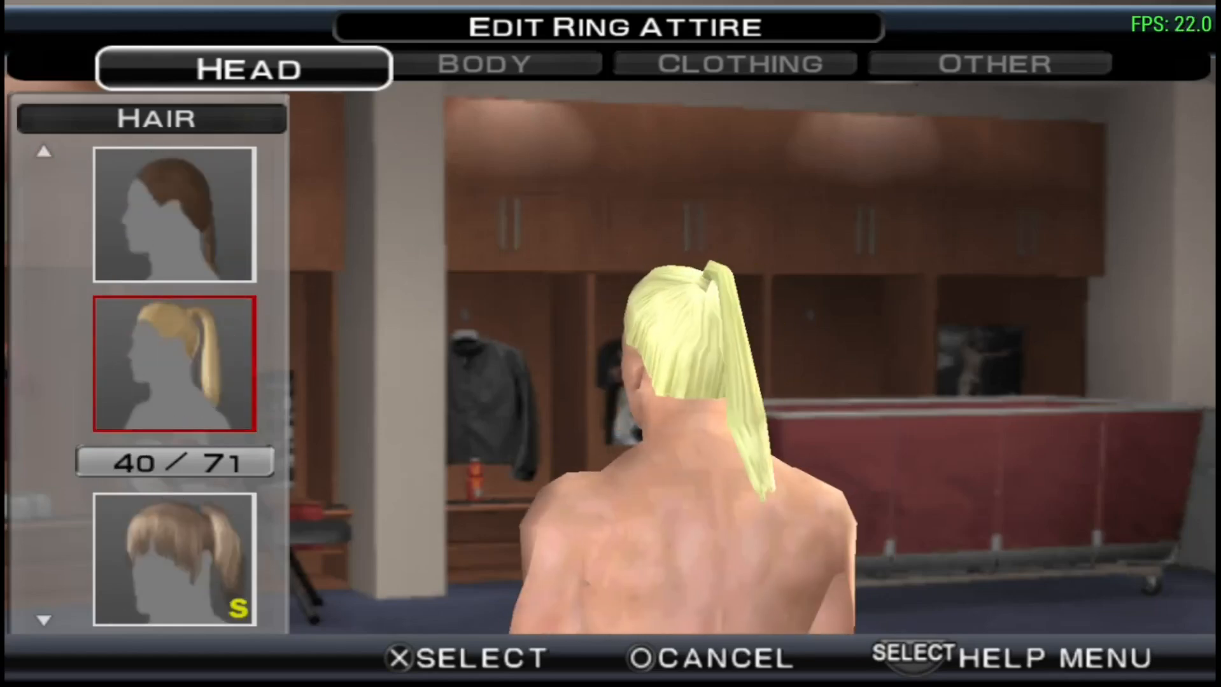
{"action": "key", "text": "Up"}
{"action": "key", "text": "Up"}
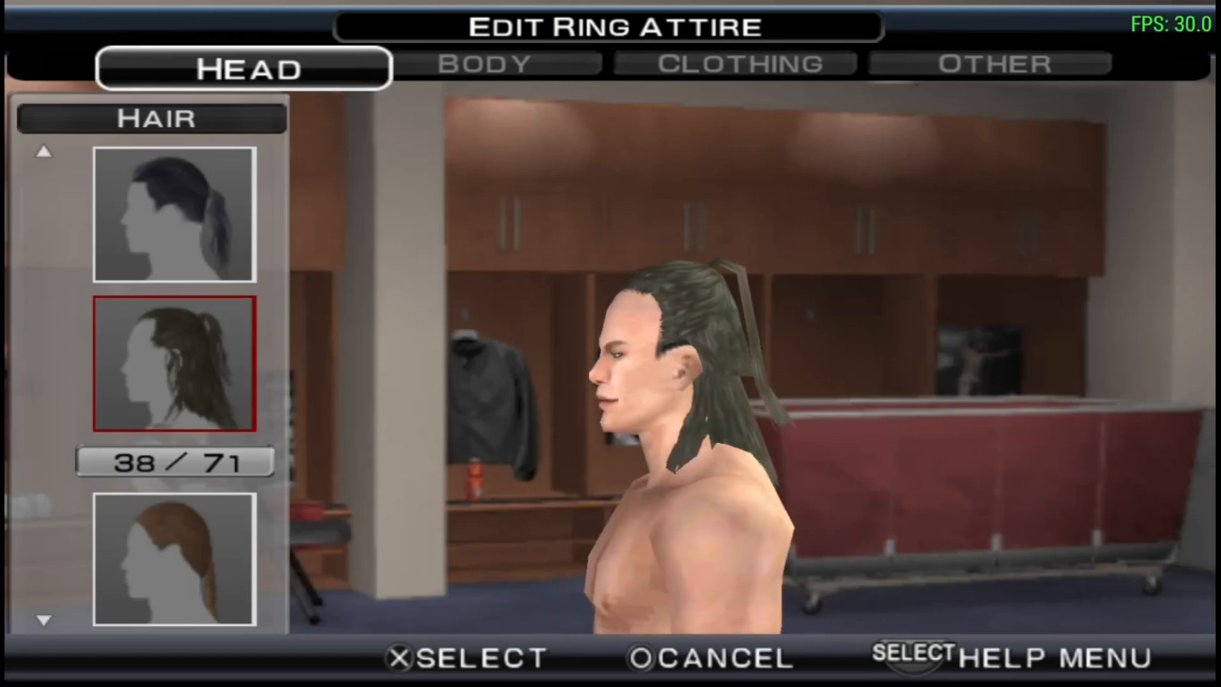
Save the current game state in slot 1, overwriting the existing state.
{"action": "key", "text": "Escape"}
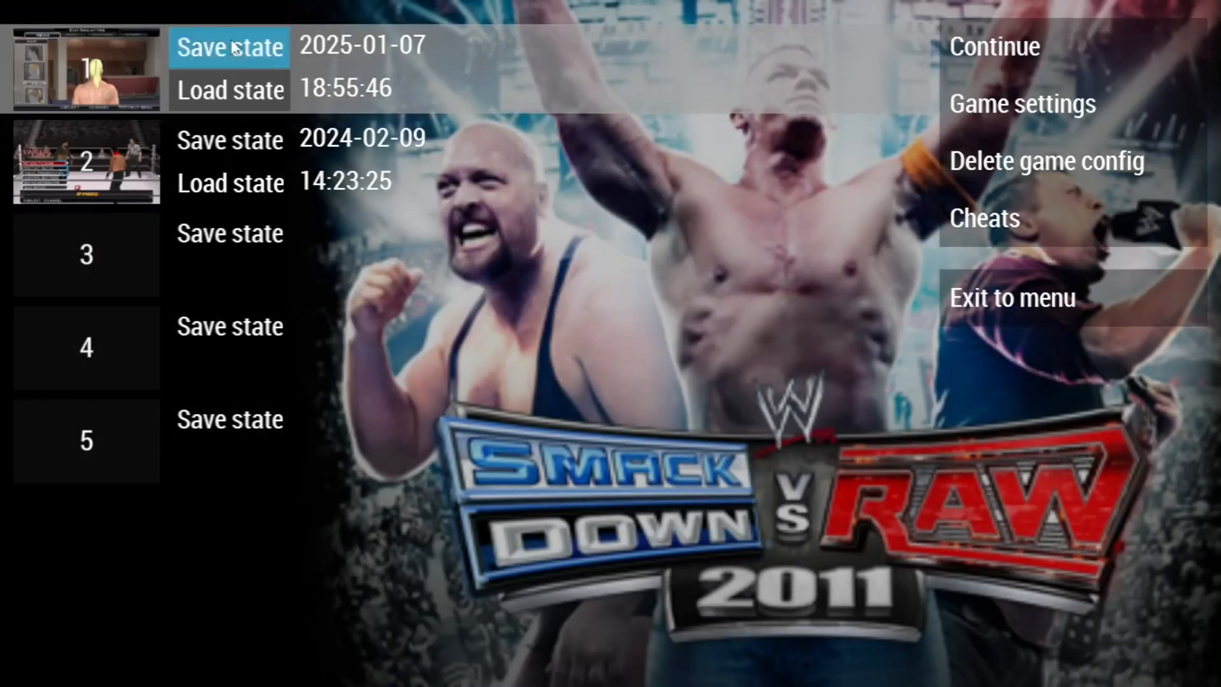
{"action": "key", "text": "Escape"}
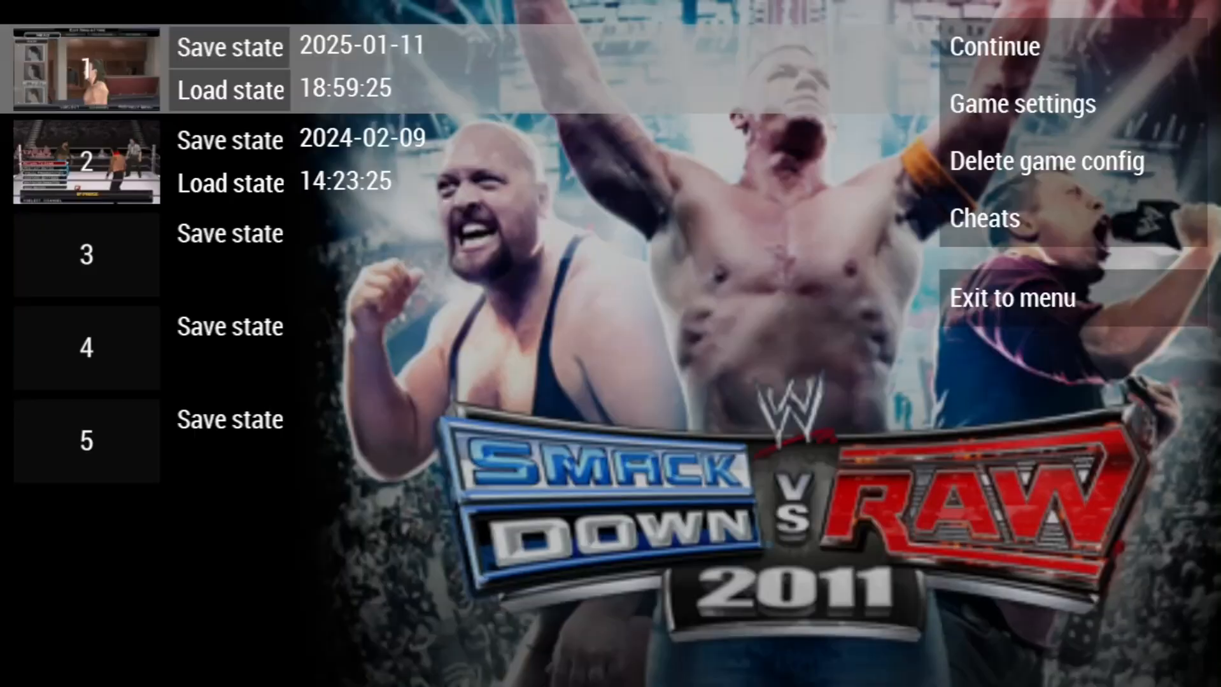
Enable Save new textures in the developer tools and load the state from slot 1.
{"action": "left_click", "coordinate": [1050, 108]}
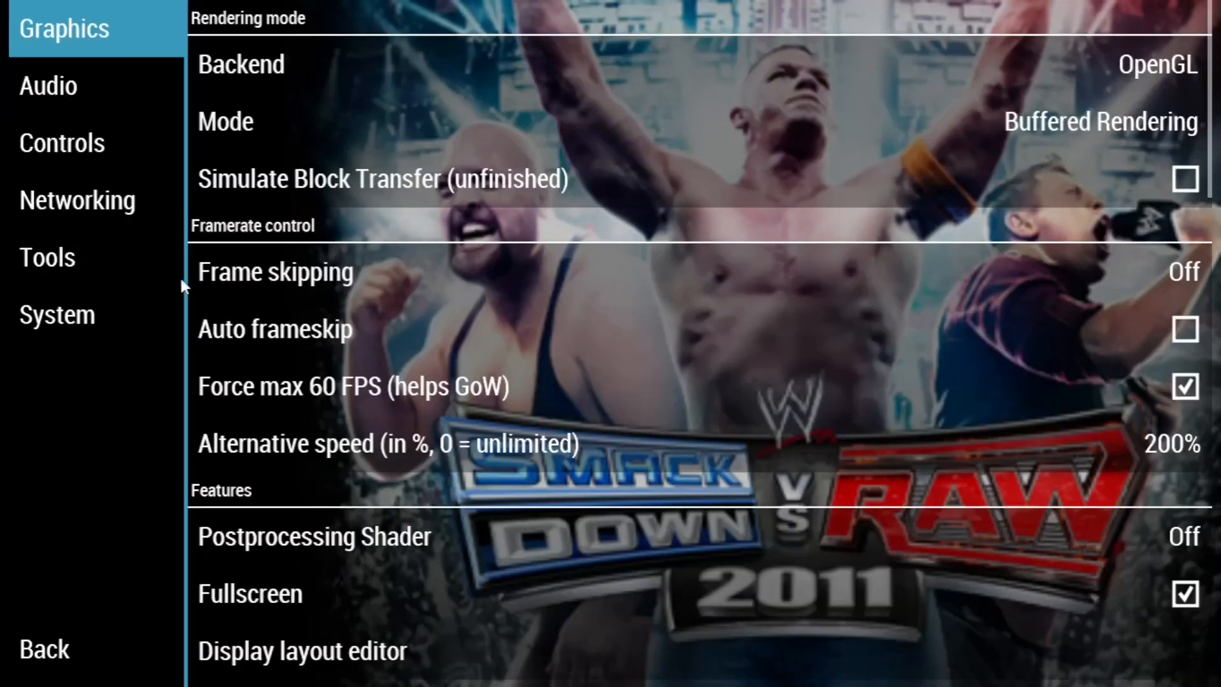
{"action": "left_click", "coordinate": [88, 269]}
{"action": "left_click", "coordinate": [375, 185]}
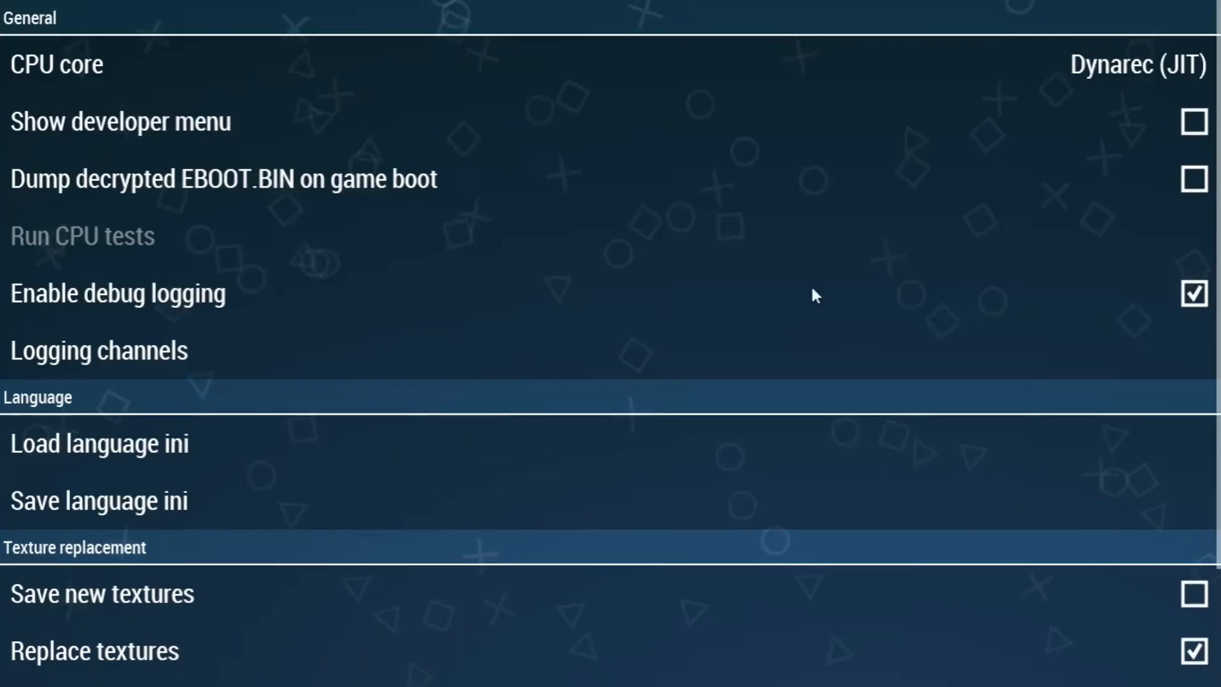
{"action": "scroll", "coordinate": [997, 496], "scroll_direction": "down", "scroll_amount": 3}
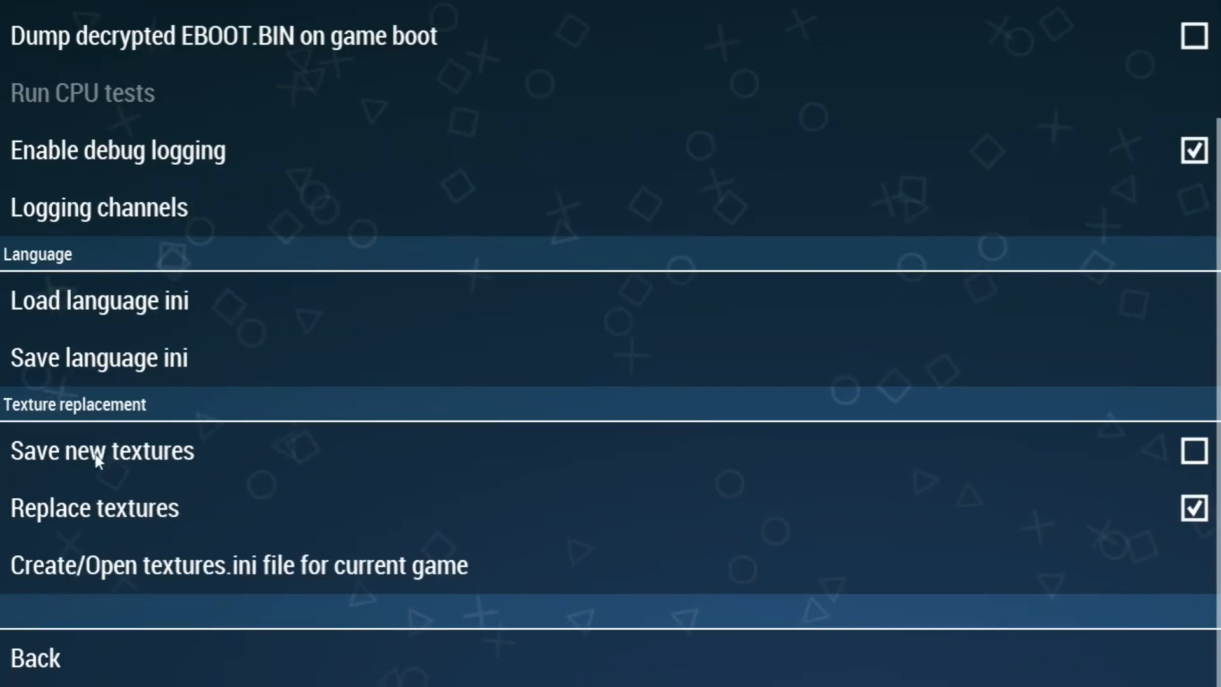
{"action": "left_click", "coordinate": [1151, 449]}
{"action": "key", "text": "Escape"}
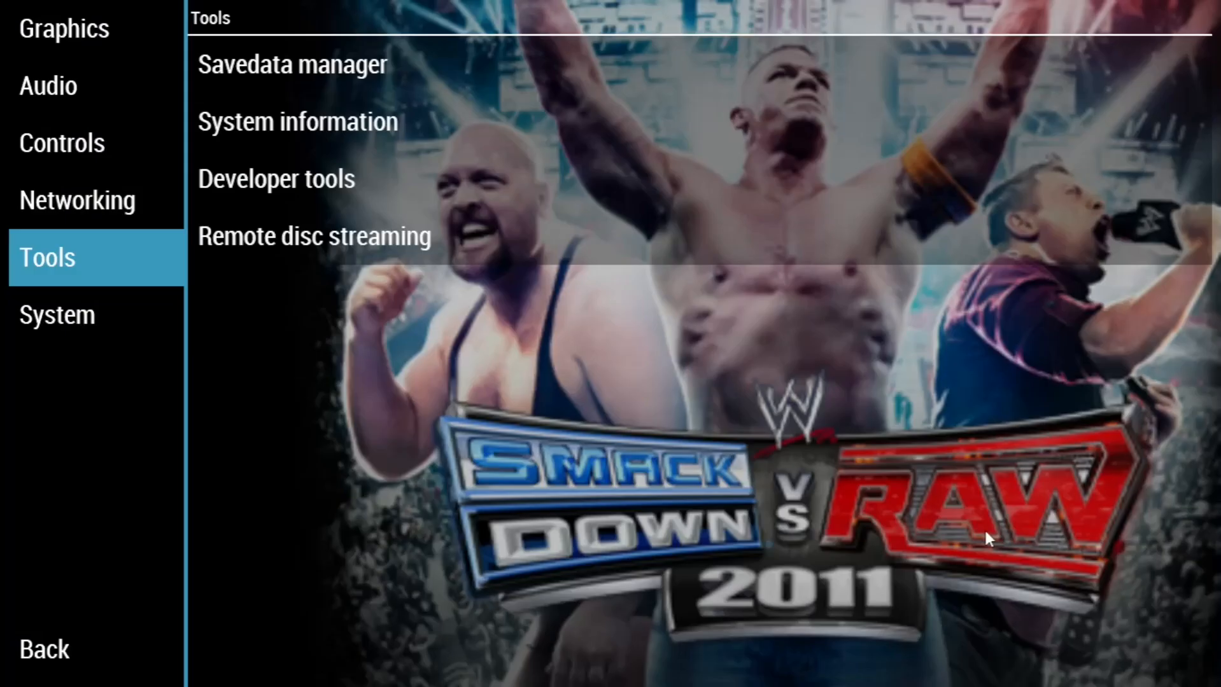
{"action": "key", "text": "Escape"}
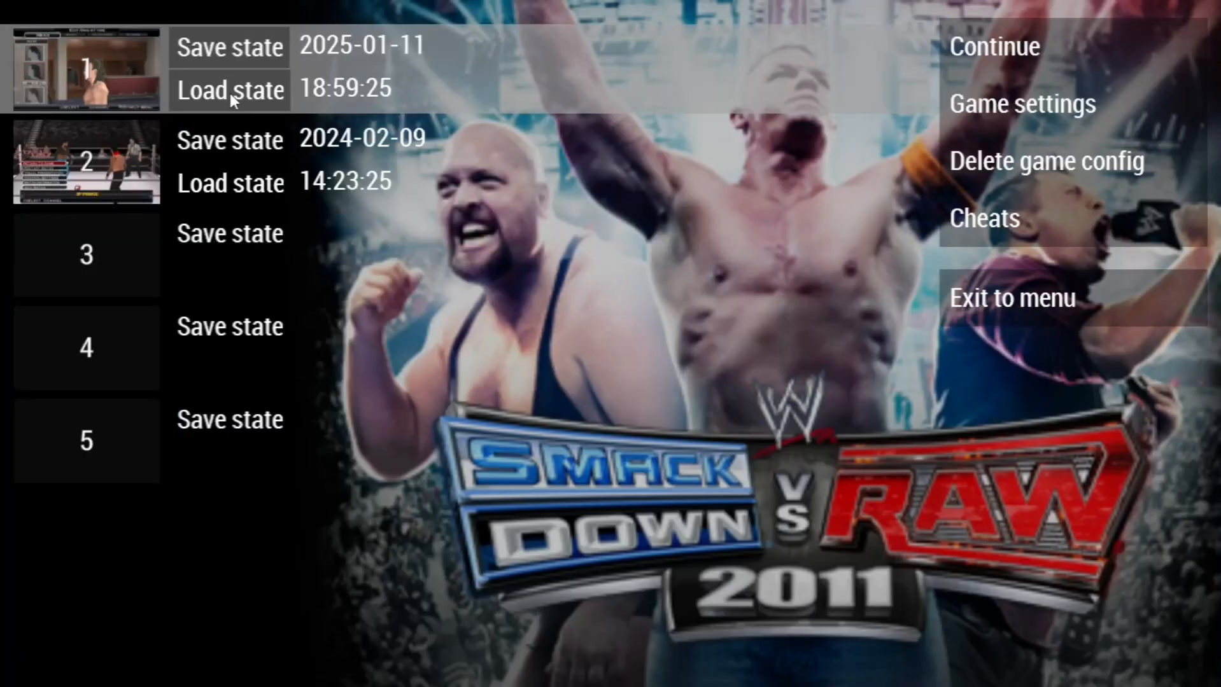
{"action": "left_click", "coordinate": [202, 98]}
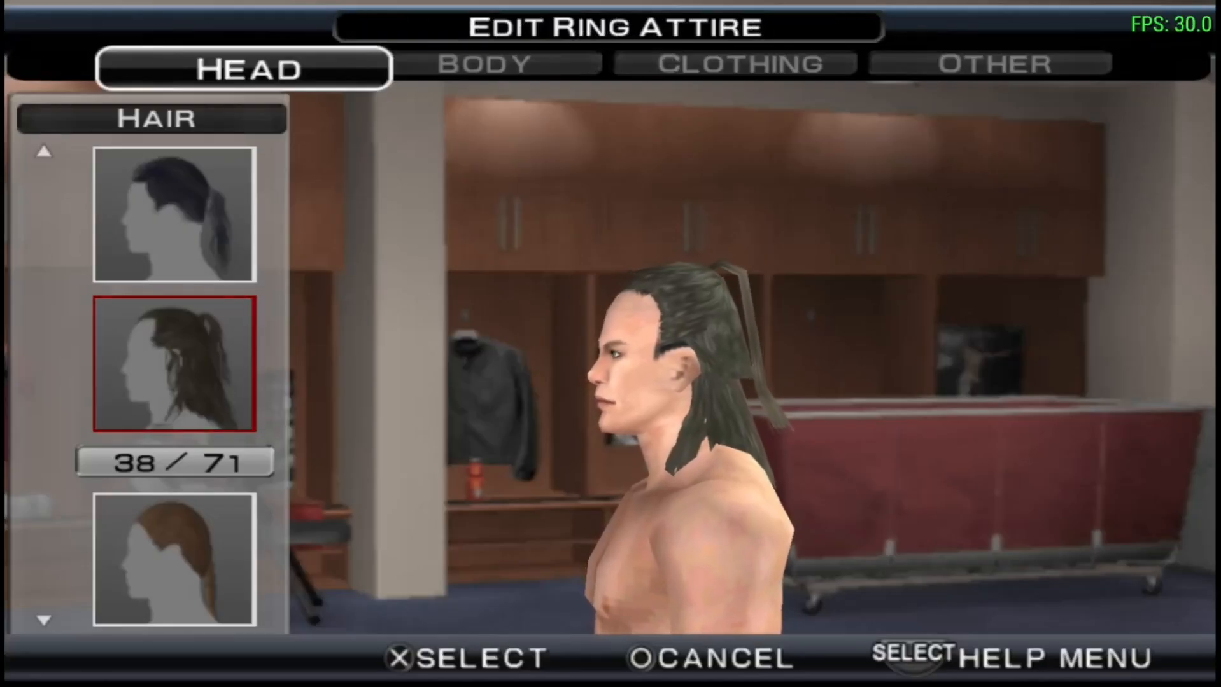
Turn off Save new textures in the emulator's developer tools.
{"action": "key", "text": "Escape"}
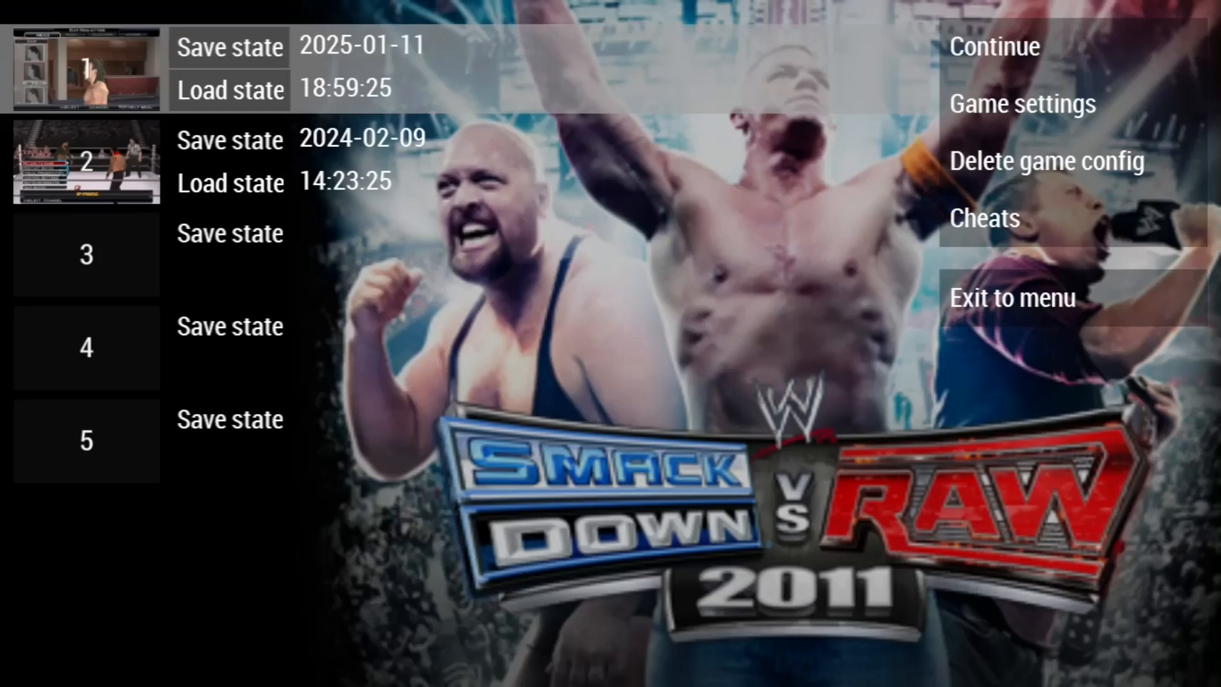
{"action": "left_click", "coordinate": [1015, 126]}
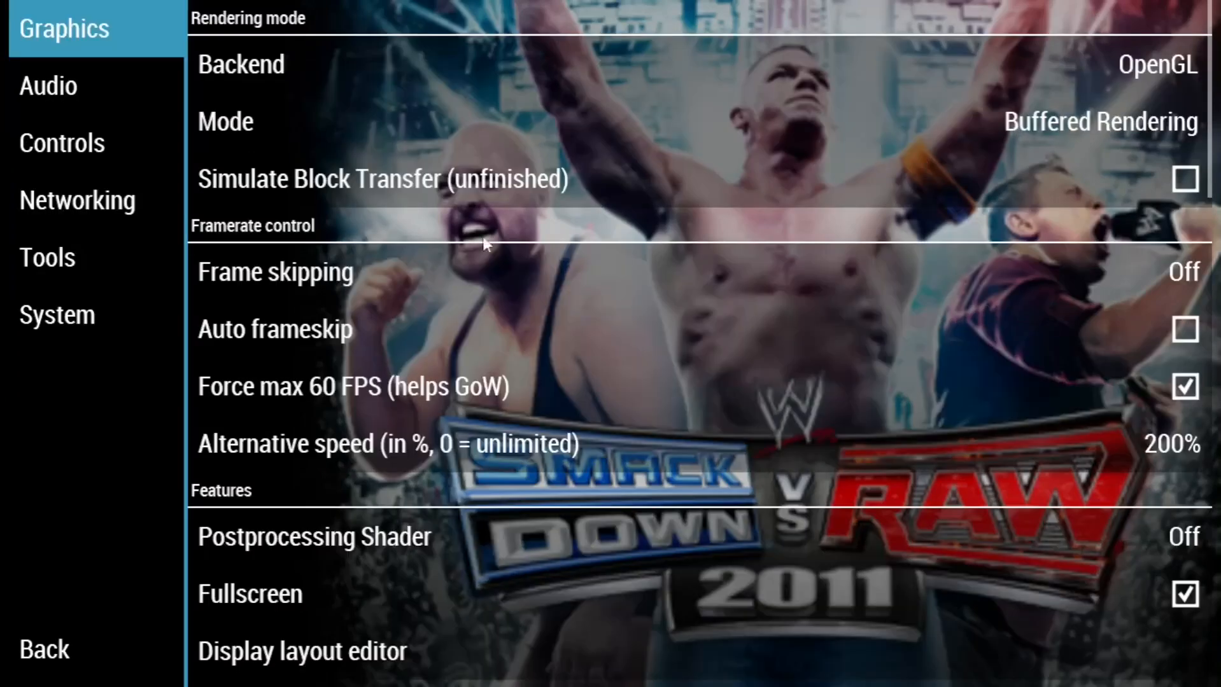
{"action": "left_click", "coordinate": [117, 266]}
{"action": "left_click", "coordinate": [266, 182]}
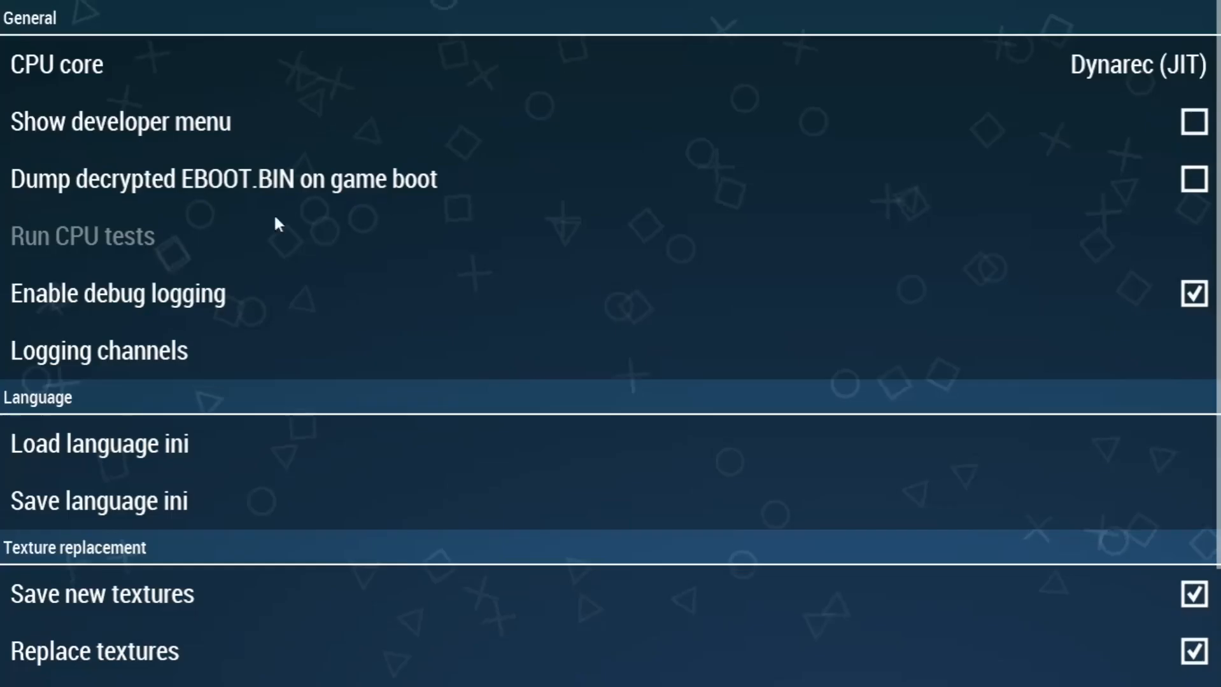
{"action": "scroll", "coordinate": [730, 444], "scroll_direction": "down", "scroll_amount": 3}
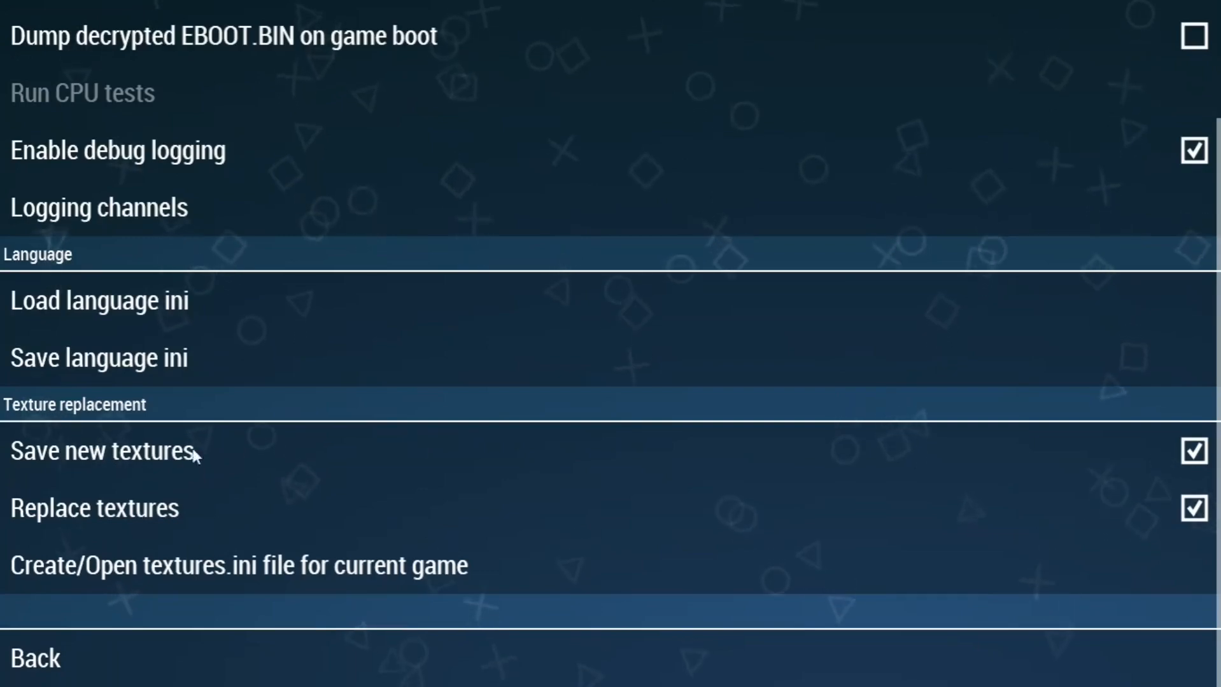
{"action": "left_click", "coordinate": [312, 446]}
{"action": "left_click", "coordinate": [72, 646]}
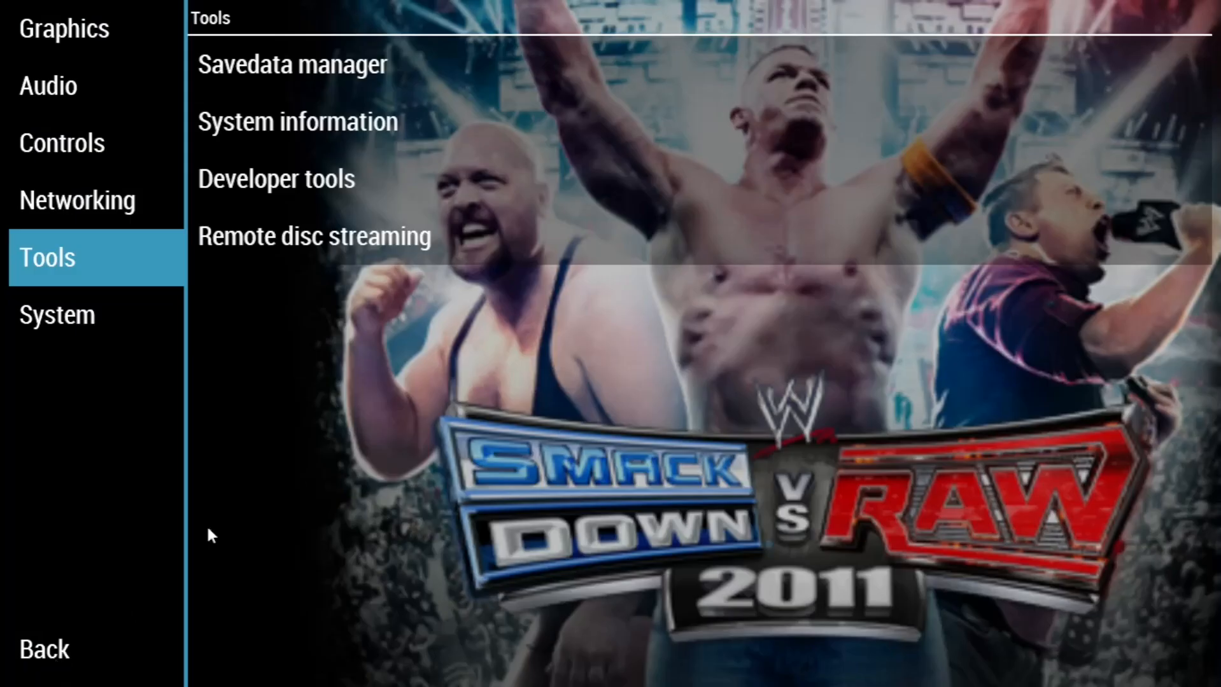
Leave the settings, quit the running game and exit the emulator.
{"action": "left_click", "coordinate": [79, 645]}
{"action": "left_click", "coordinate": [1004, 317]}
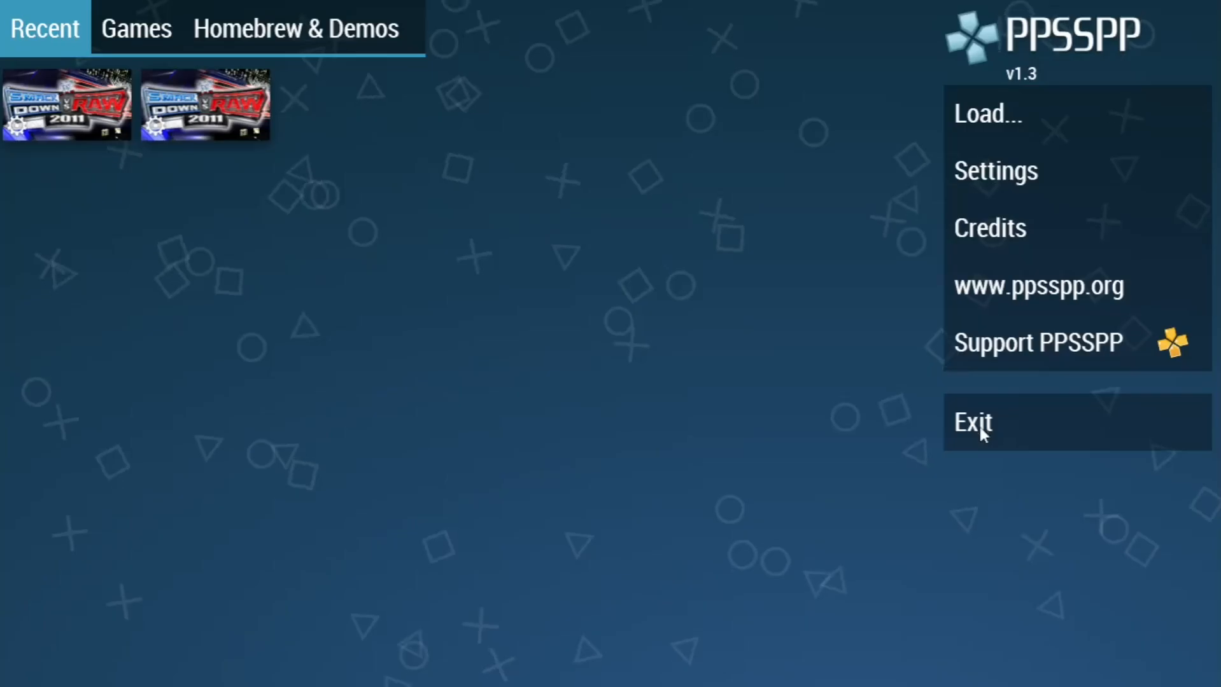
{"action": "left_click", "coordinate": [964, 445]}
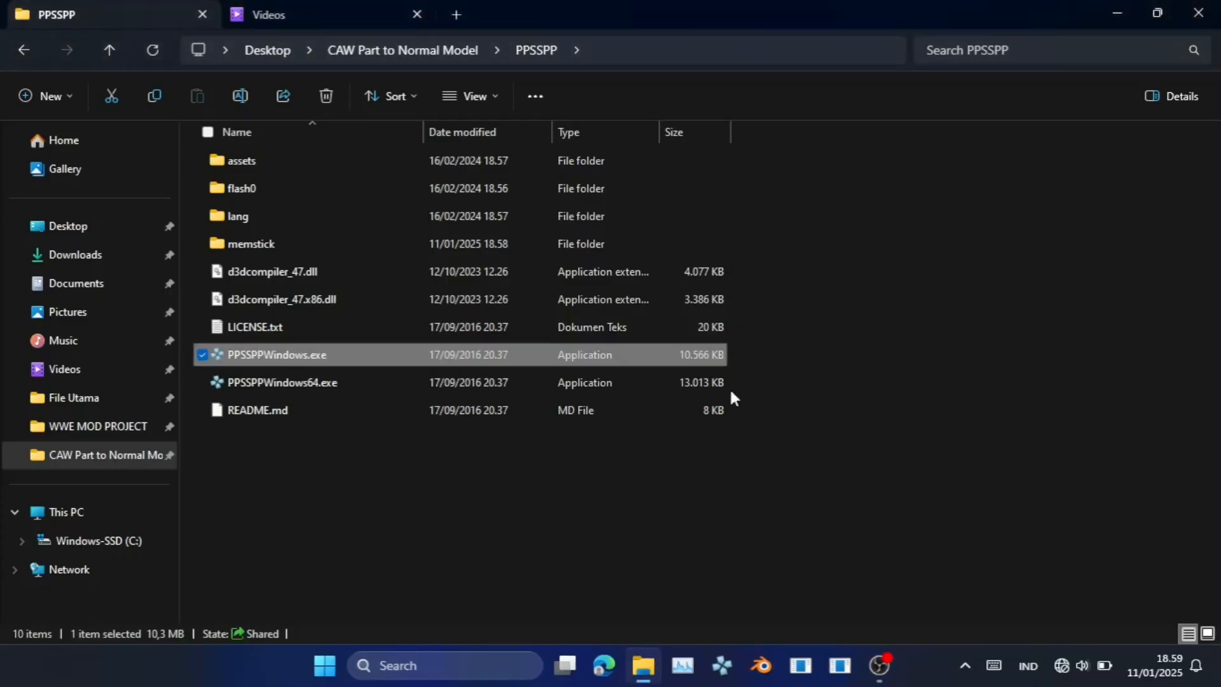
Open memstick/PSP/TEXTURES/ULUS10543/new in the PPSSPP folder and select the dumped face and body skin textures.
{"action": "double_click", "coordinate": [303, 242]}
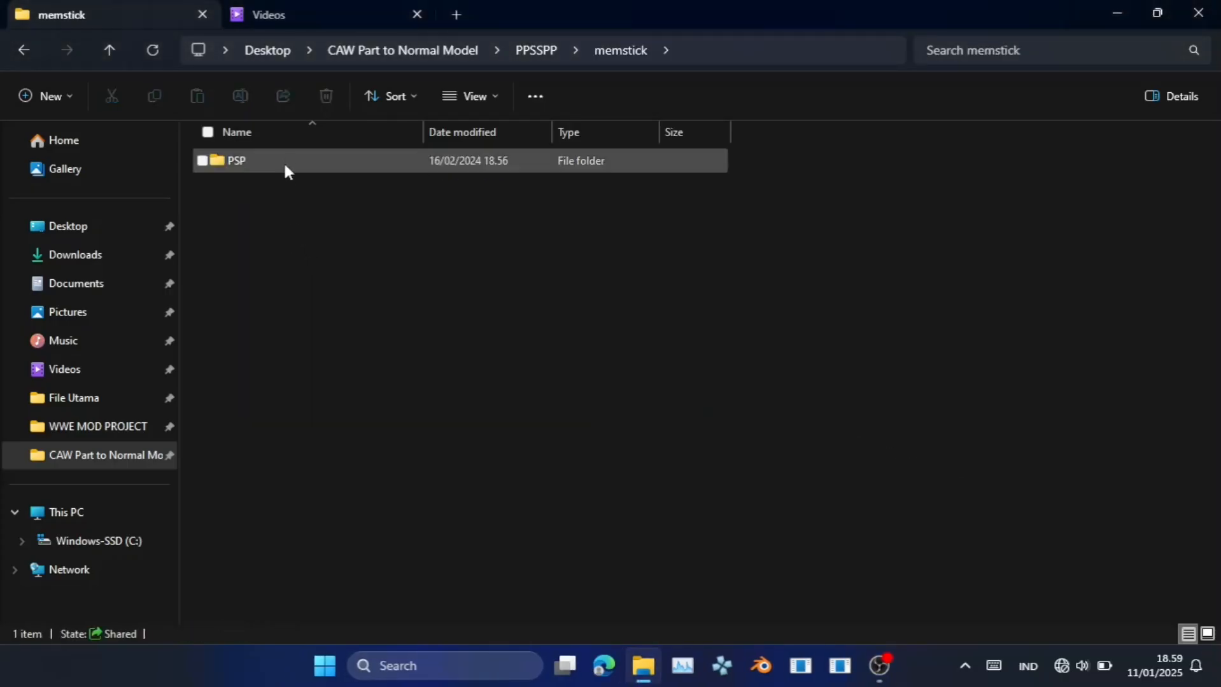
{"action": "double_click", "coordinate": [284, 159]}
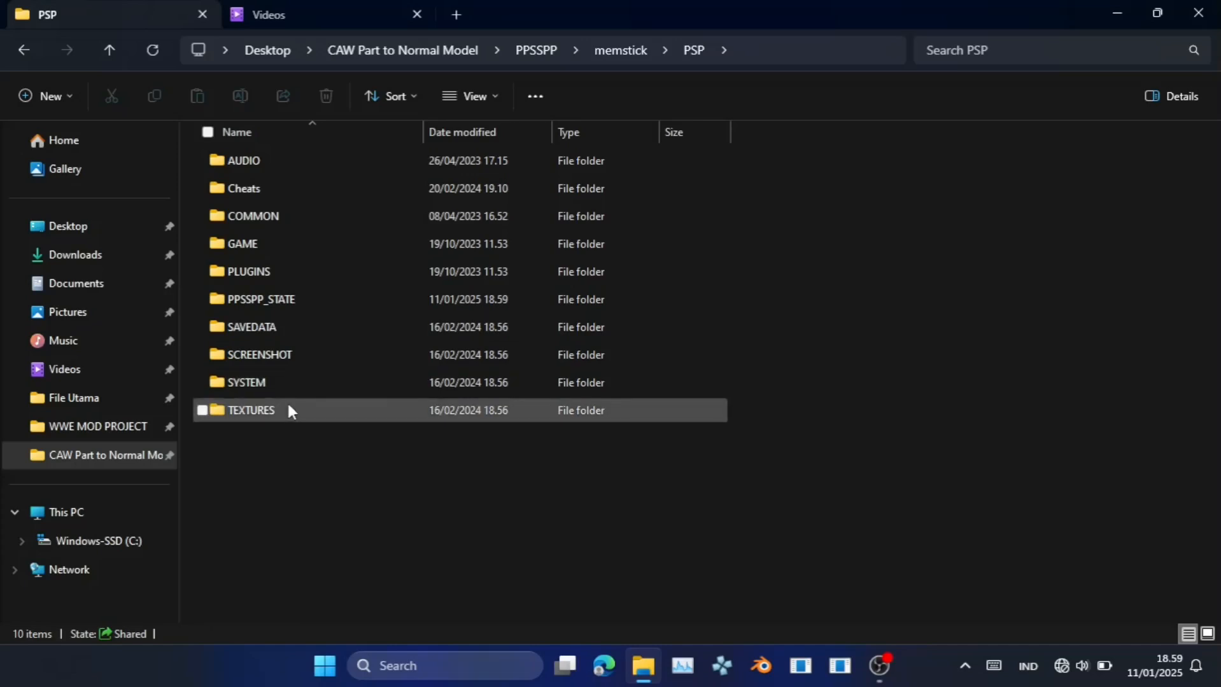
{"action": "double_click", "coordinate": [288, 410]}
{"action": "left_click", "coordinate": [278, 164]}
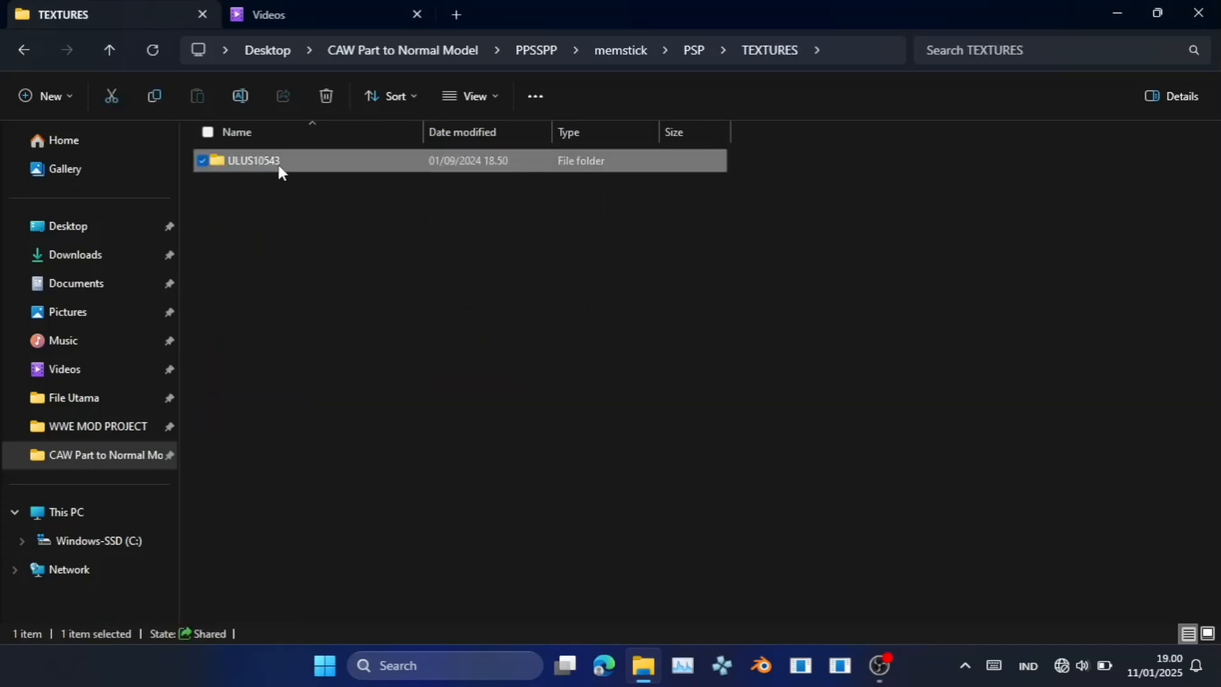
{"action": "double_click", "coordinate": [279, 164]}
{"action": "left_click", "coordinate": [279, 189]}
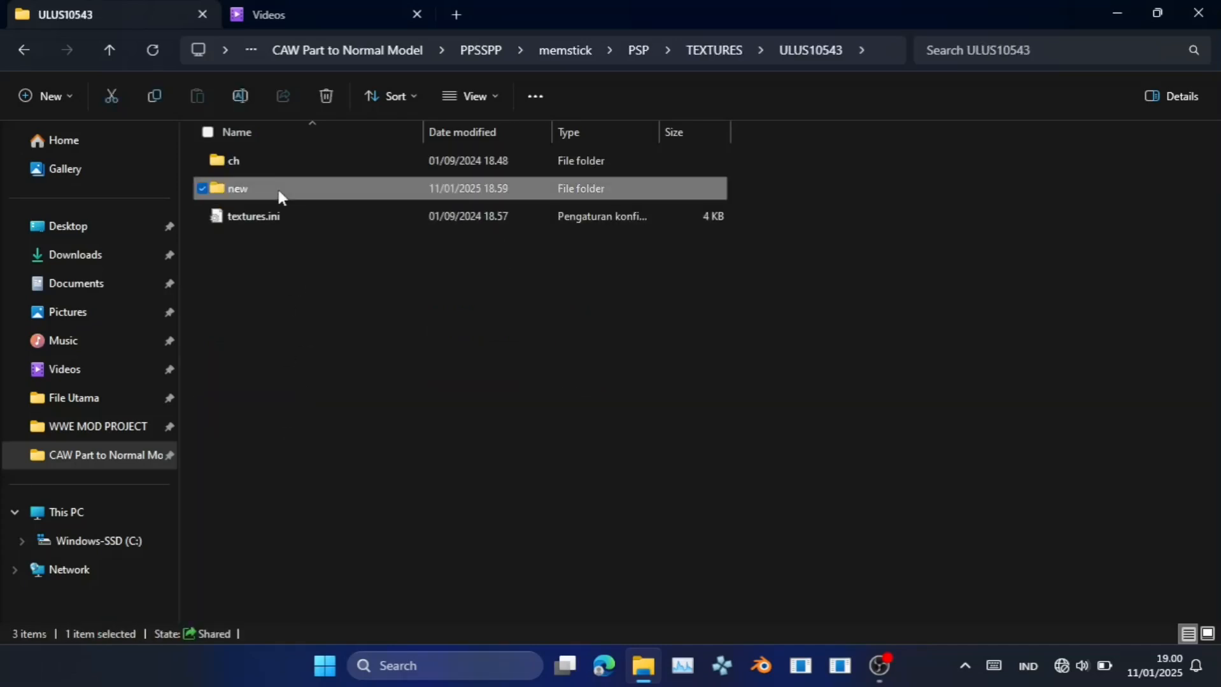
{"action": "double_click", "coordinate": [278, 190]}
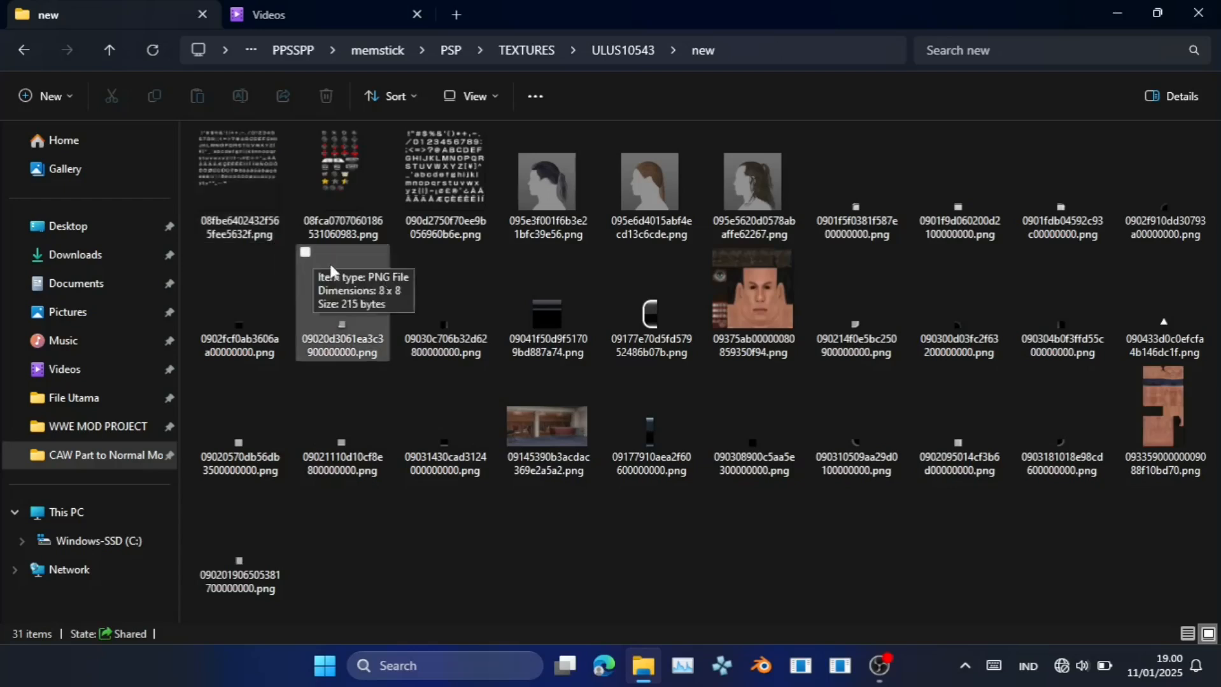
{"action": "left_click", "coordinate": [758, 315]}
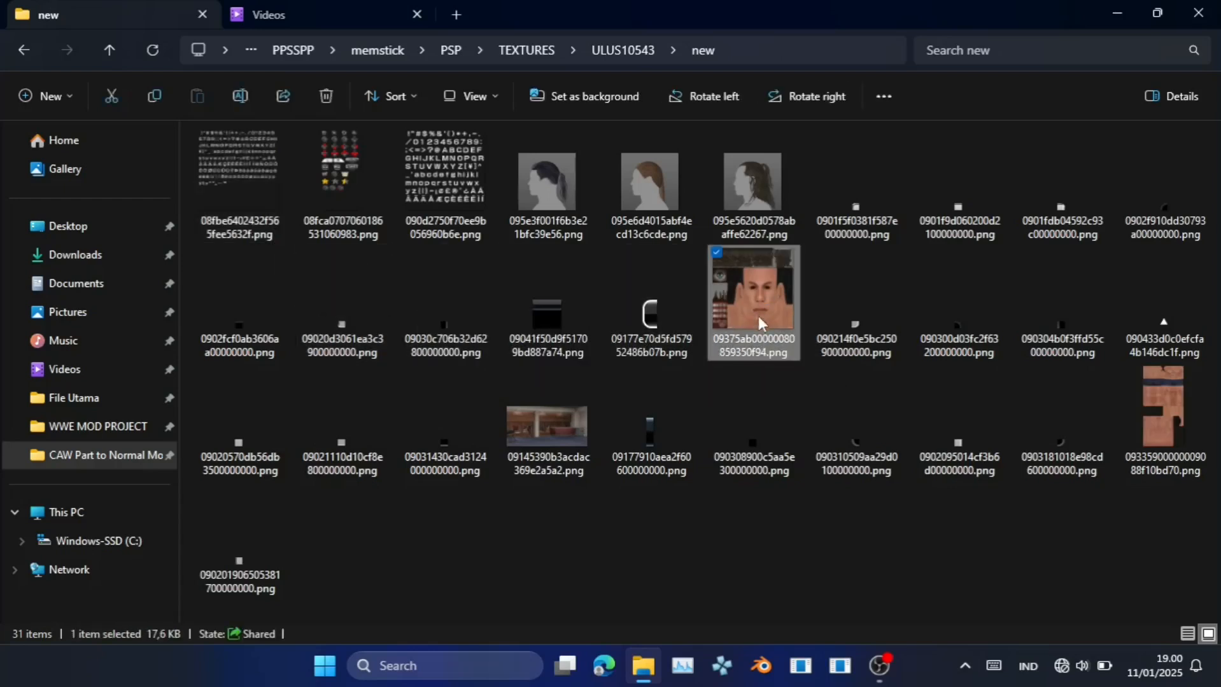
{"action": "left_click", "coordinate": [1162, 437], "text": "ctrl"}
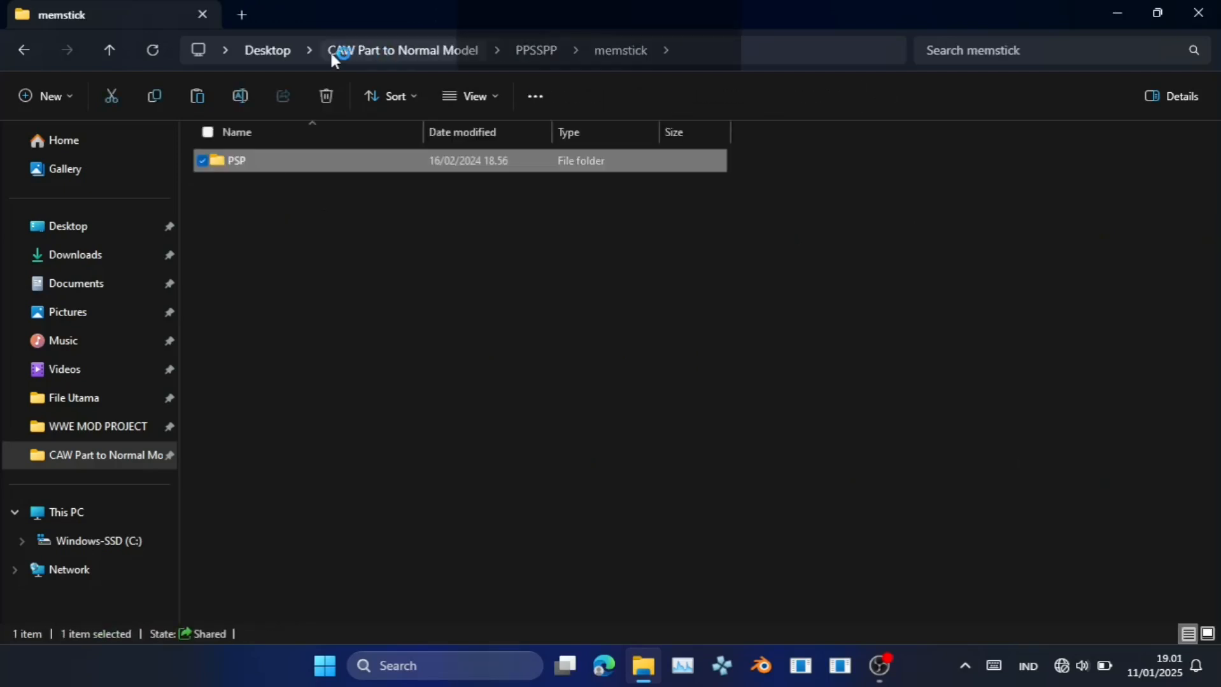
{"action": "left_click", "coordinate": [367, 50]}
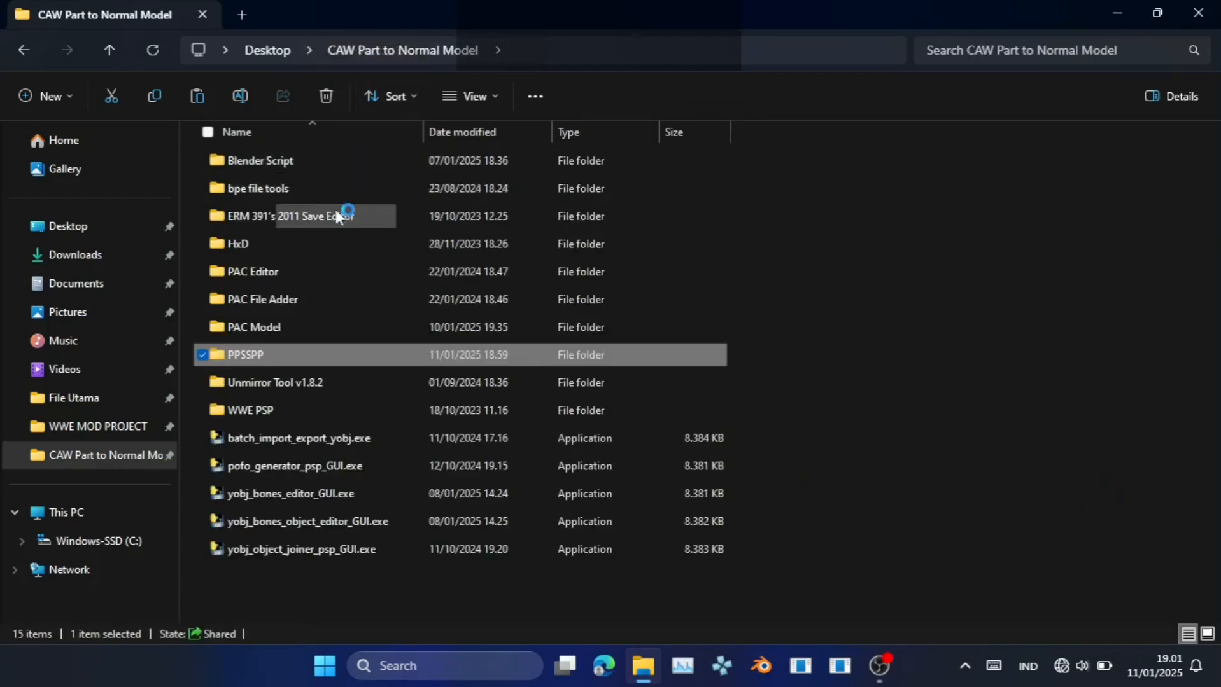
{"action": "left_click", "coordinate": [318, 333]}
{"action": "double_click", "coordinate": [318, 334]}
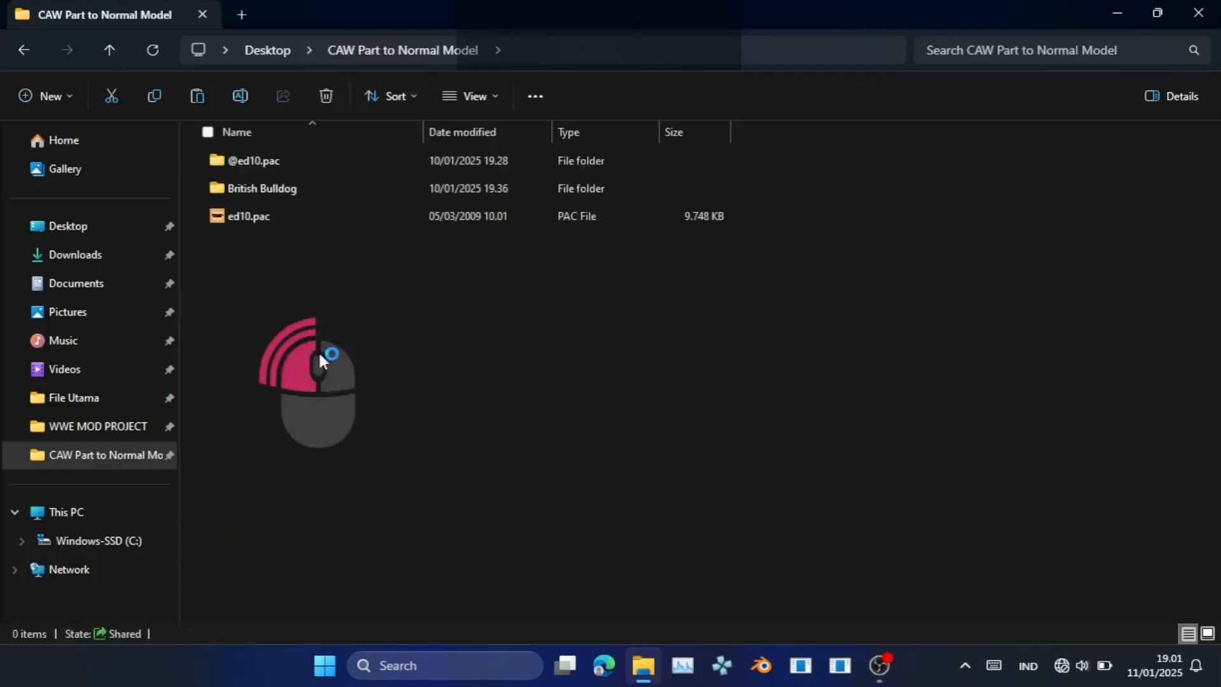
{"action": "double_click", "coordinate": [298, 161]}
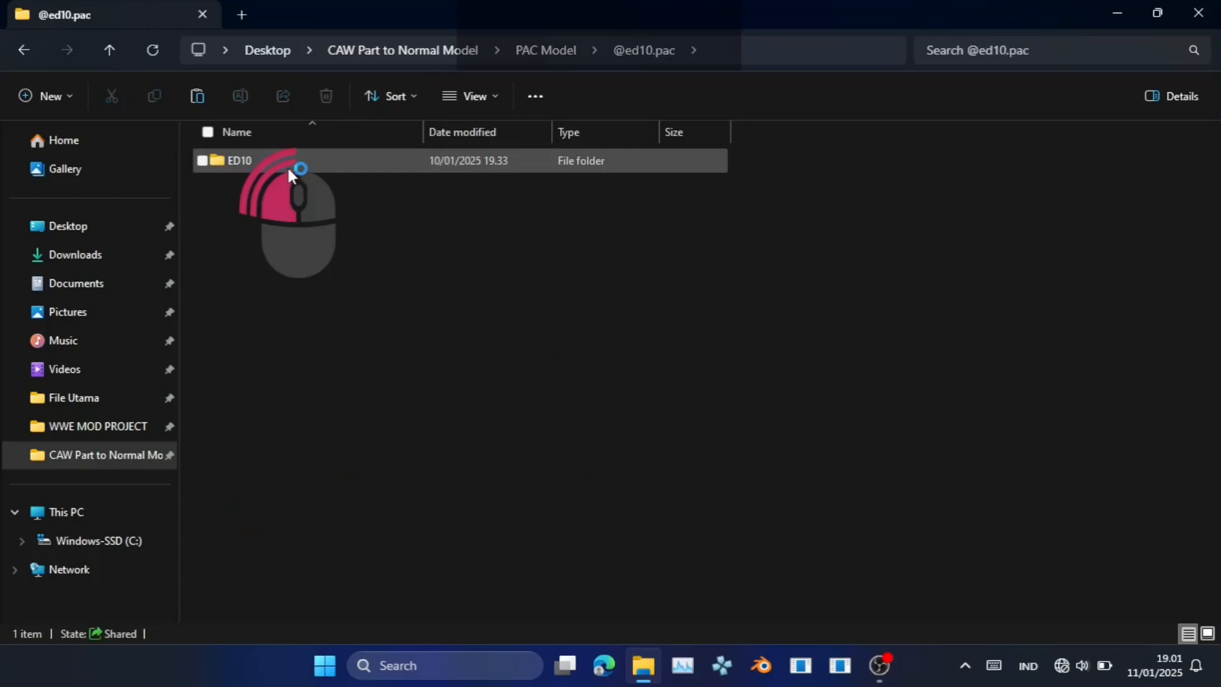
{"action": "left_click", "coordinate": [287, 165]}
{"action": "double_click", "coordinate": [287, 164]}
{"action": "left_click", "coordinate": [261, 167]}
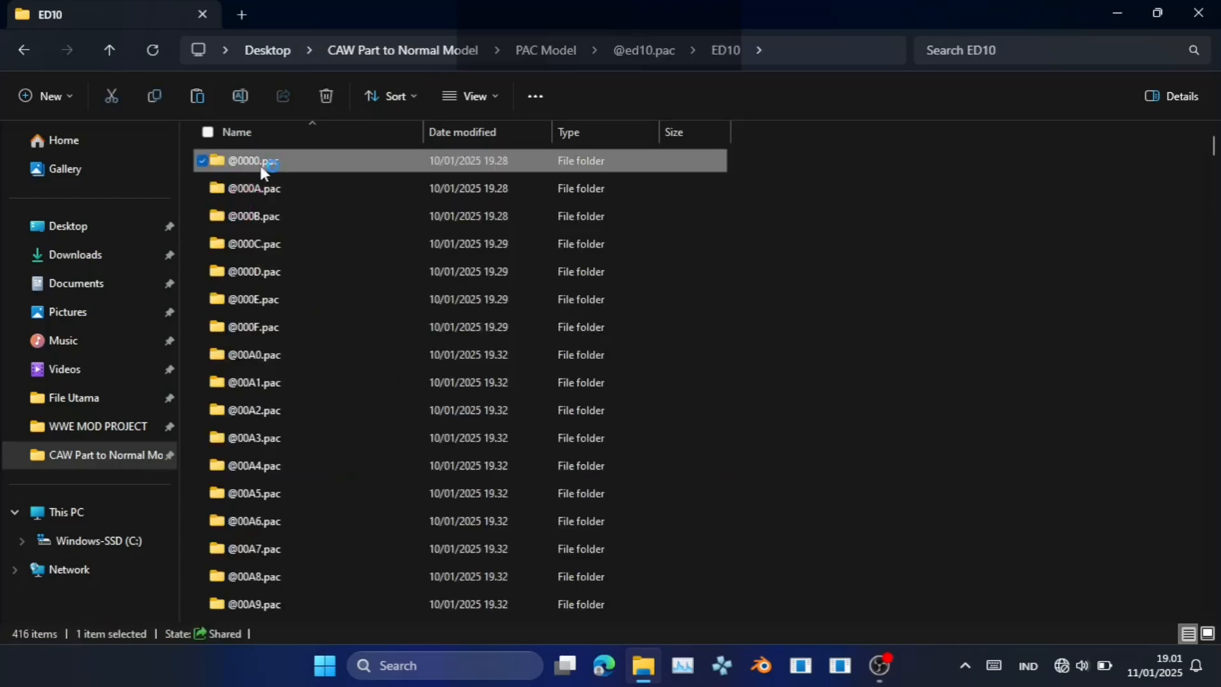
{"action": "double_click", "coordinate": [310, 162]}
{"action": "scroll", "coordinate": [385, 379], "scroll_direction": "down", "scroll_amount": 2}
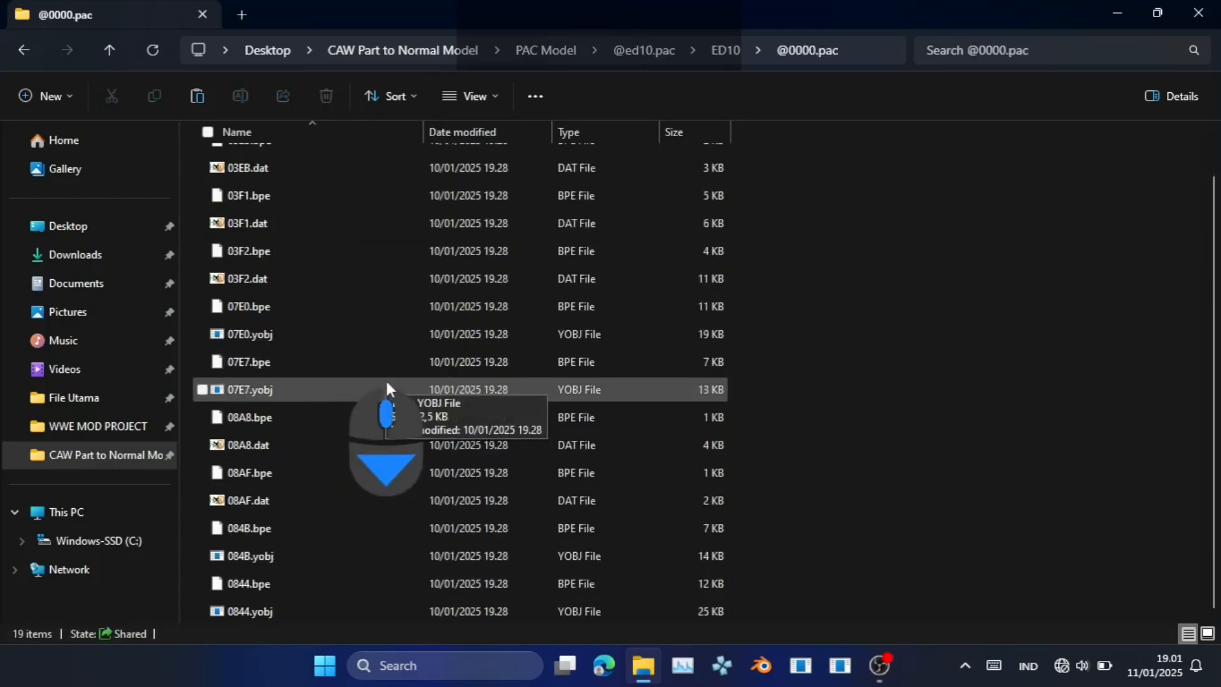
{"action": "scroll", "coordinate": [386, 381], "scroll_direction": "up", "scroll_amount": 2}
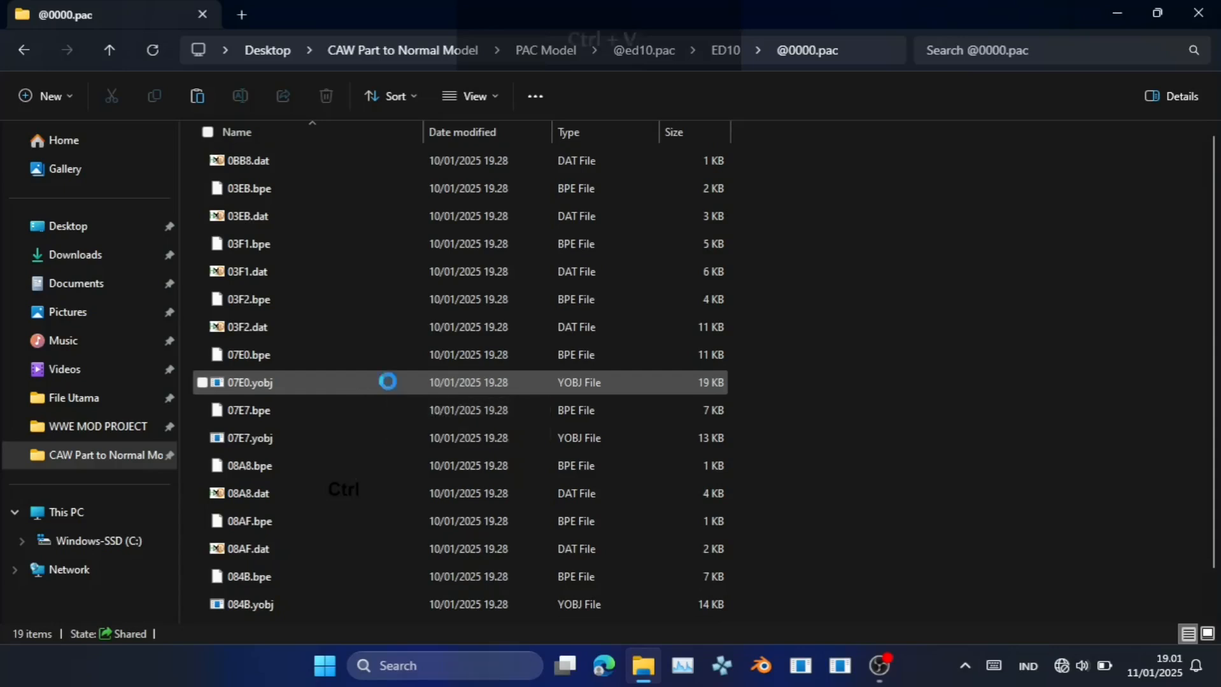
{"action": "key", "text": "ctrl+v"}
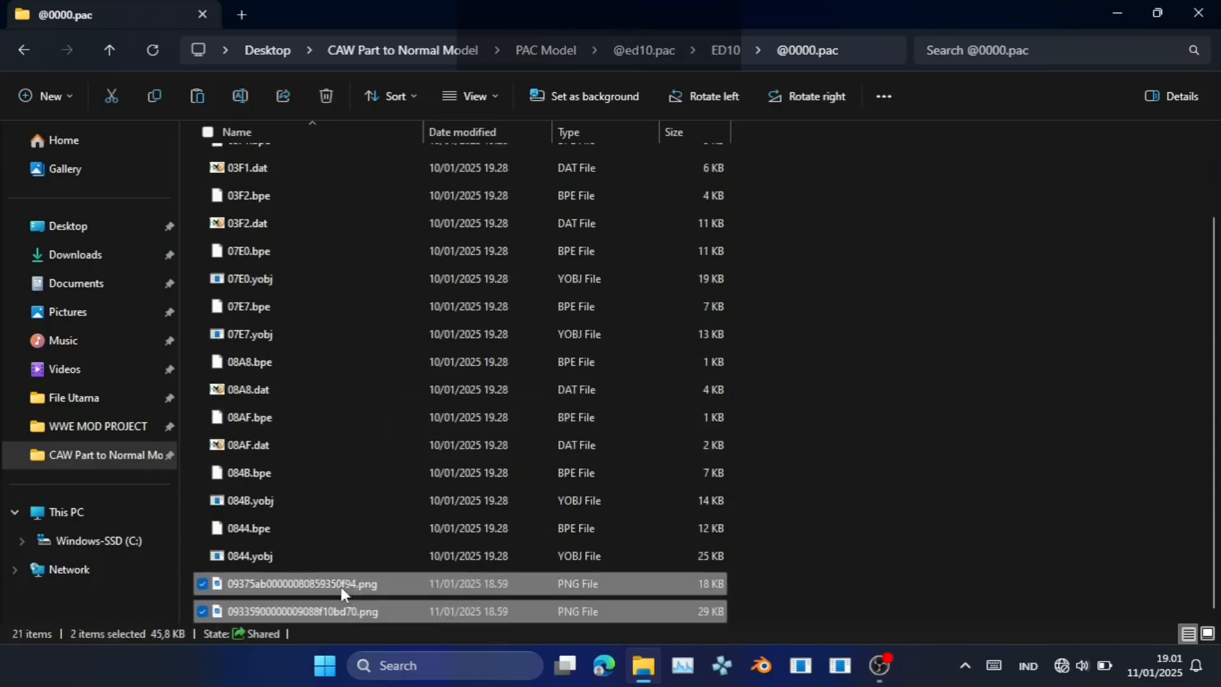
Enlarge the file icons and rename the pasted face texture as all1.png.
{"action": "scroll", "coordinate": [341, 584], "scroll_direction": "up", "scroll_amount": 3, "text": "ctrl"}
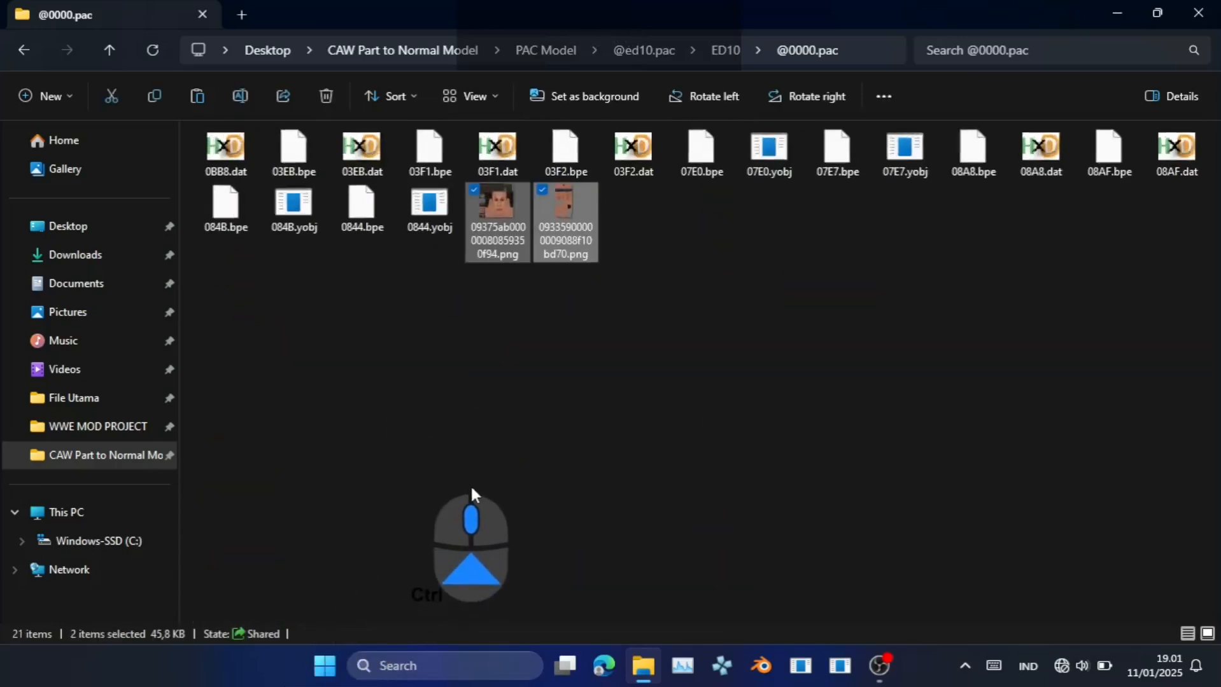
{"action": "scroll", "coordinate": [472, 490], "scroll_direction": "up", "scroll_amount": 1, "text": "ctrl"}
{"action": "left_click", "coordinate": [518, 251]}
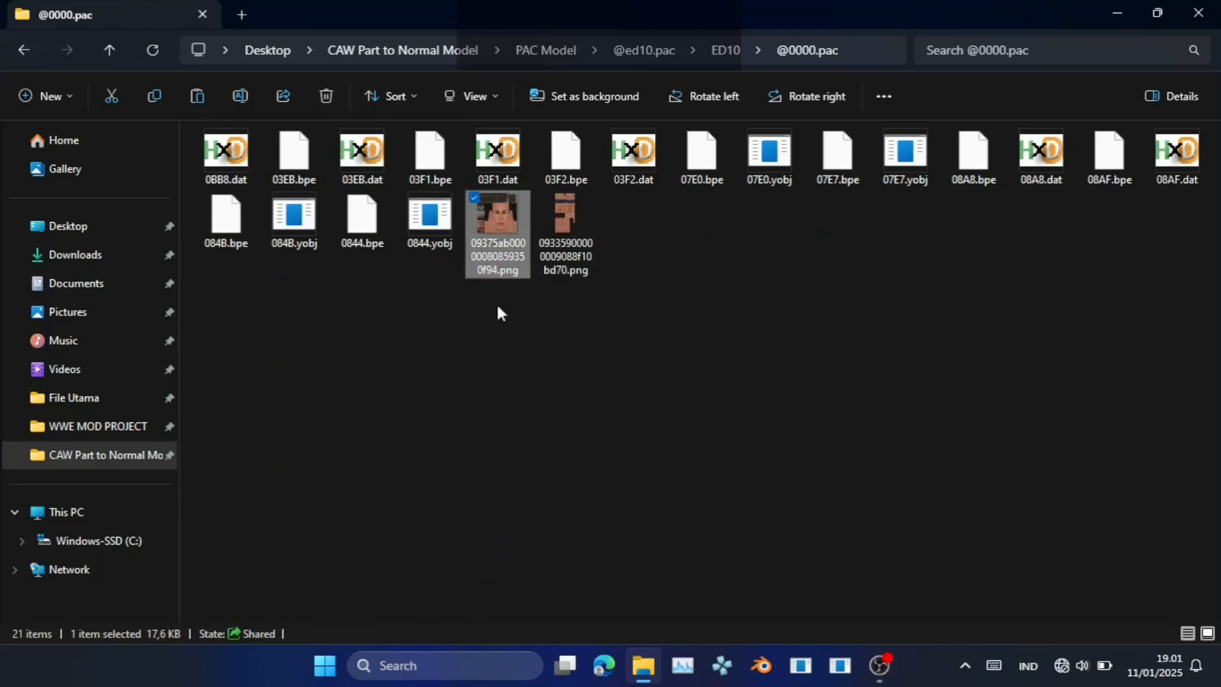
{"action": "key", "text": "F2"}
{"action": "type", "text": "all1"}
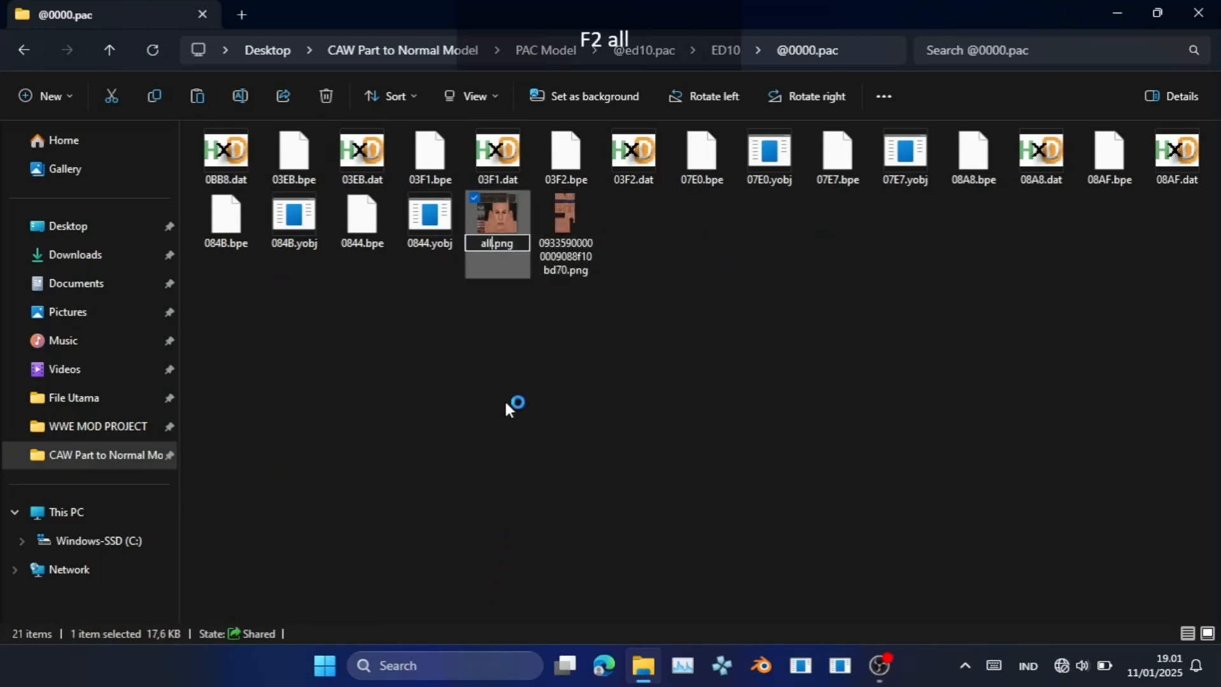
{"action": "key", "text": "Return"}
Rename the pasted body skin texture as all0.png.
{"action": "key", "text": "Left"}
{"action": "key", "text": "F2"}
{"action": "key", "text": "Right"}
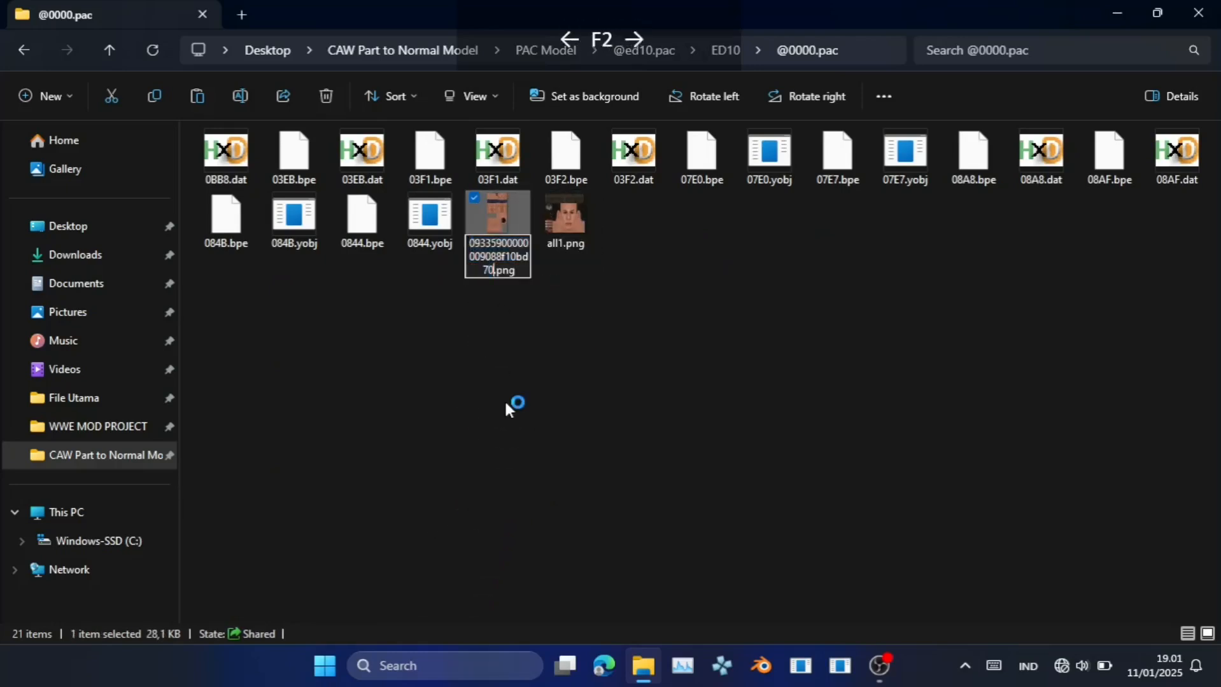
{"action": "key", "text": "BackSpace"}
{"action": "key", "text": "BackSpace"}
{"action": "key", "text": "BackSpace"}
{"action": "key", "text": "BackSpace"}
{"action": "key", "text": "BackSpace"}
{"action": "key", "text": "BackSpace"}
{"action": "key", "text": "BackSpace"}
{"action": "key", "text": "BackSpace"}
{"action": "key", "text": "BackSpace"}
{"action": "key", "text": "BackSpace"}
{"action": "key", "text": "BackSpace"}
{"action": "key", "text": "BackSpace"}
{"action": "key", "text": "BackSpace"}
{"action": "key", "text": "BackSpace"}
{"action": "key", "text": "BackSpace"}
{"action": "key", "text": "BackSpace"}
{"action": "key", "text": "BackSpace"}
{"action": "key", "text": "BackSpace"}
{"action": "key", "text": "BackSpace"}
{"action": "key", "text": "BackSpace"}
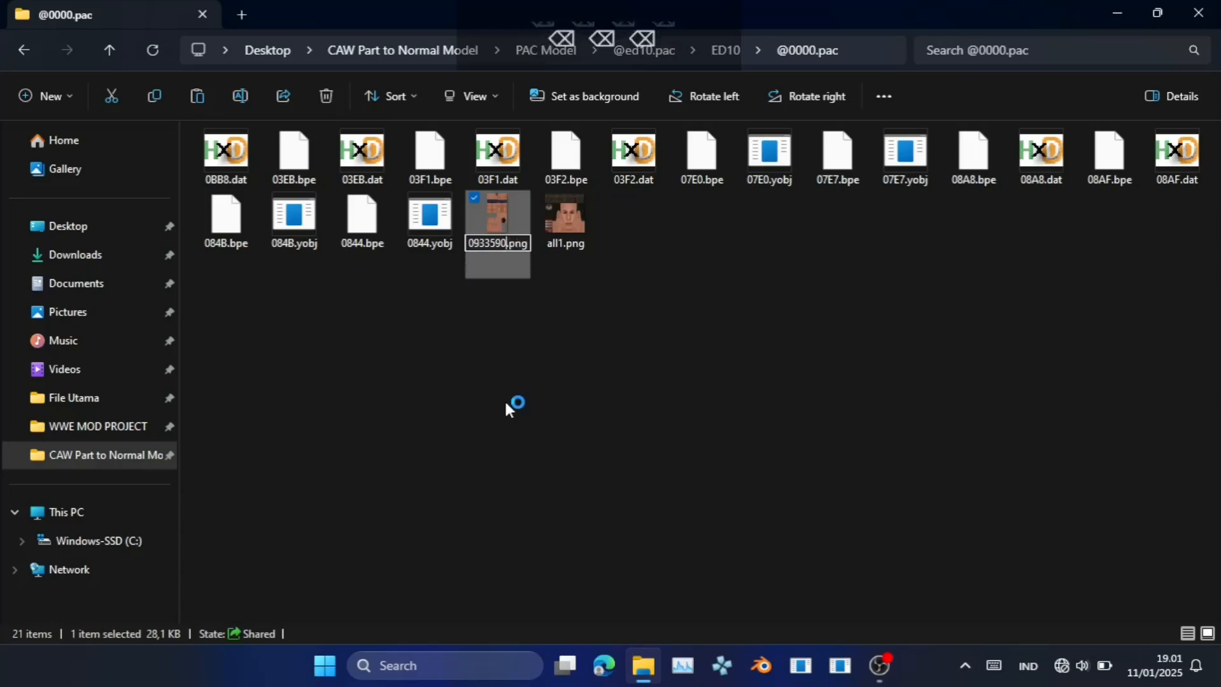
{"action": "type", "text": "all0"}
{"action": "key", "text": "Return"}
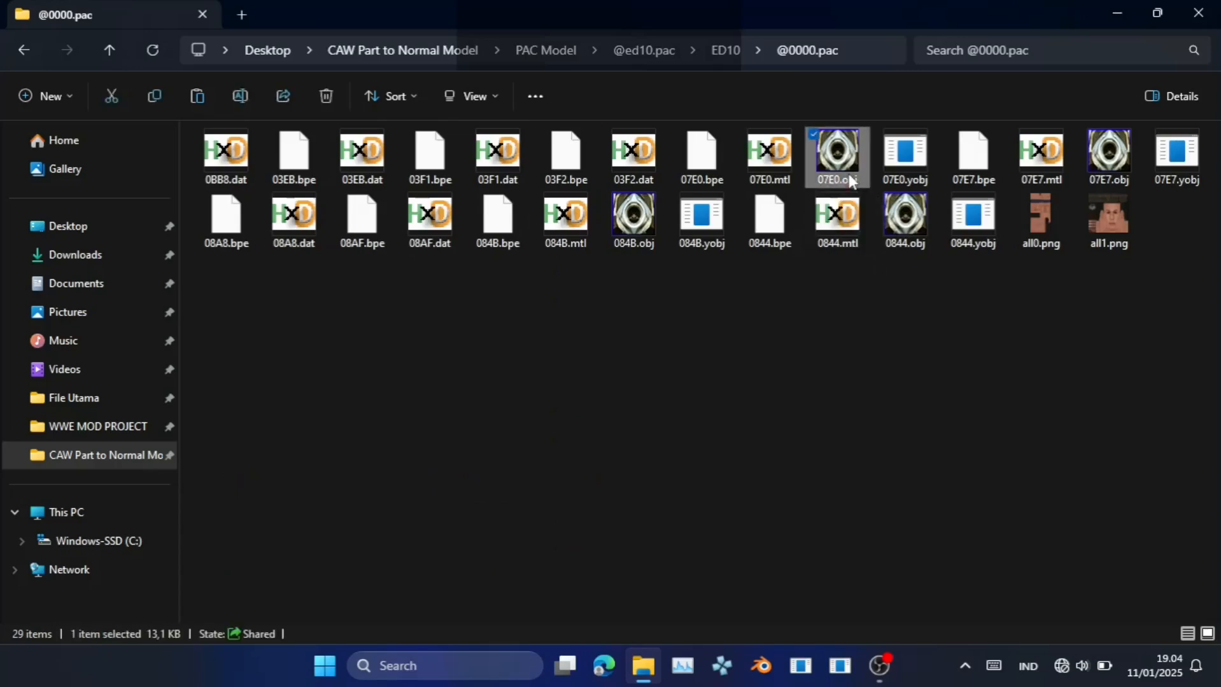
{"action": "double_click", "coordinate": [849, 175]}
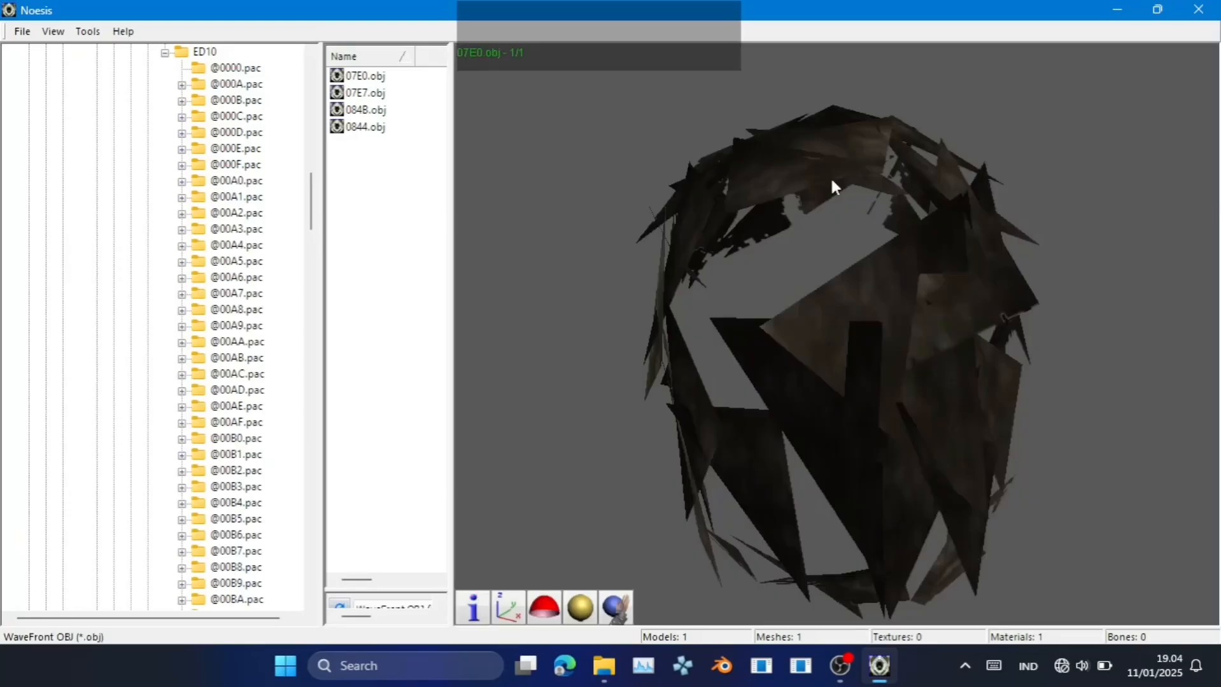
{"action": "left_click", "coordinate": [546, 599]}
{"action": "left_click", "coordinate": [545, 599]}
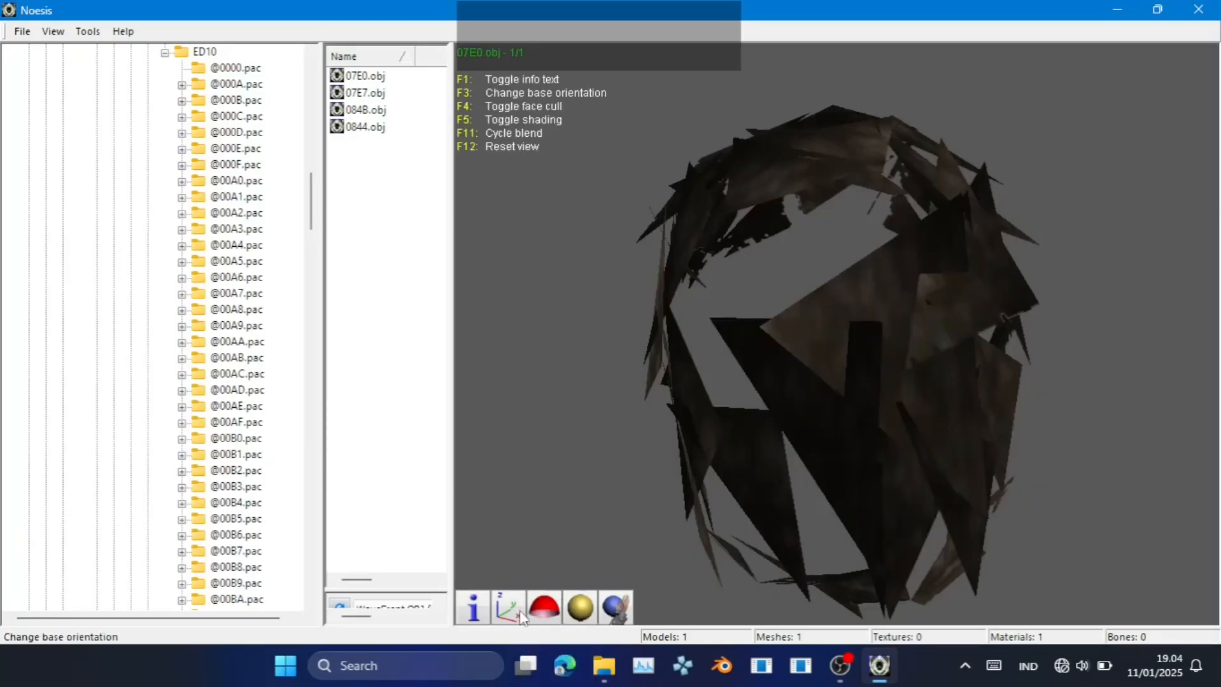
{"action": "left_click", "coordinate": [540, 613]}
{"action": "left_click", "coordinate": [578, 612]}
{"action": "left_click", "coordinate": [509, 612]}
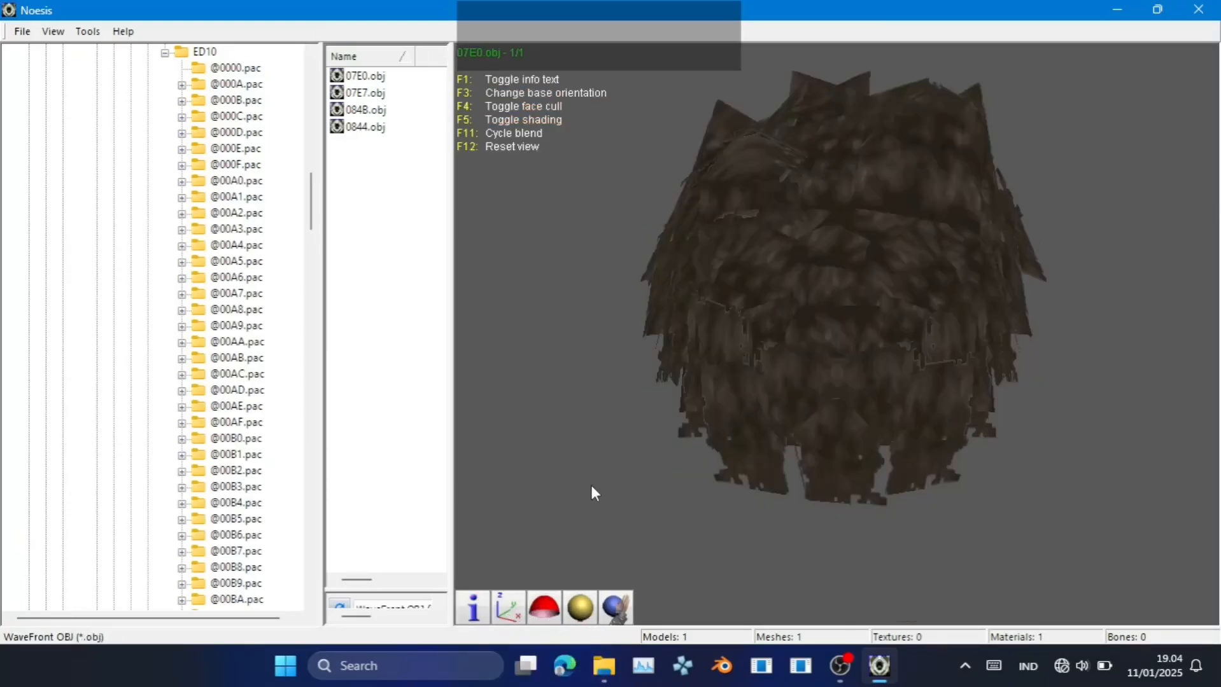
{"action": "mouse_move", "coordinate": [590, 487]}
{"action": "left_mouse_down"}
{"action": "mouse_move", "coordinate": [598, 572]}
{"action": "mouse_move", "coordinate": [662, 484]}
{"action": "mouse_move", "coordinate": [790, 357]}
{"action": "mouse_move", "coordinate": [751, 408]}
{"action": "left_mouse_up"}
{"action": "left_click_drag", "start_coordinate": [835, 366], "coordinate": [509, 432]}
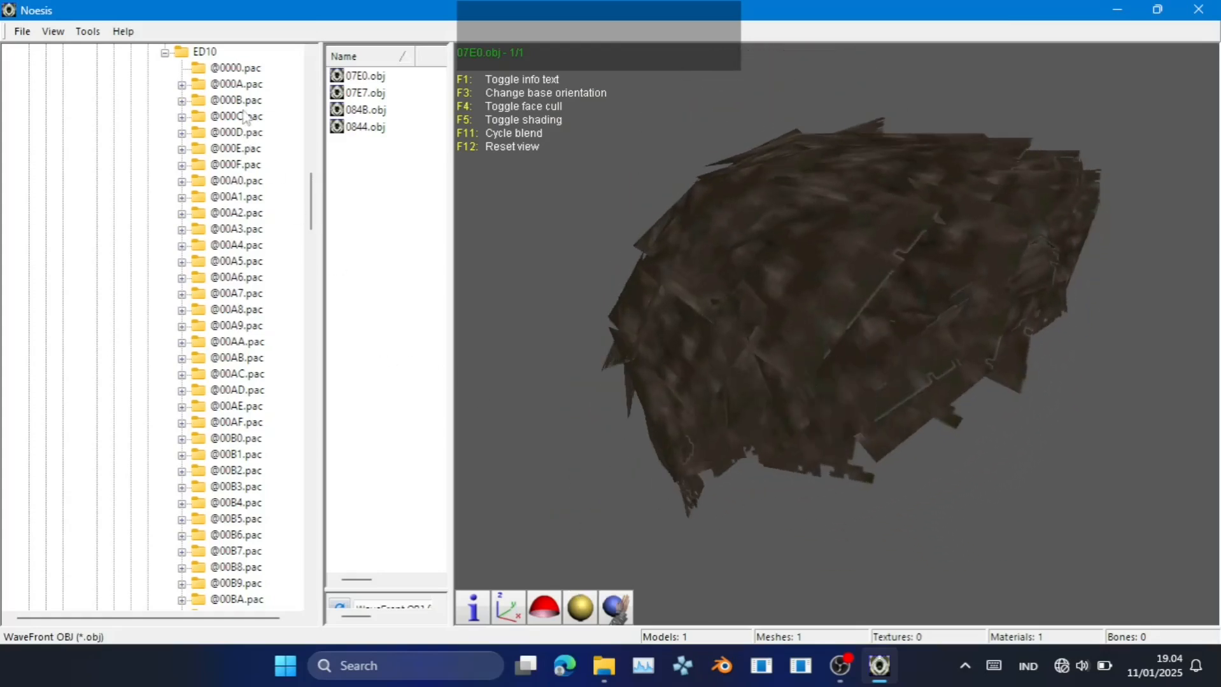
Preview the next hair part's 07E0.obj and toggle its shading.
{"action": "left_click", "coordinate": [355, 77]}
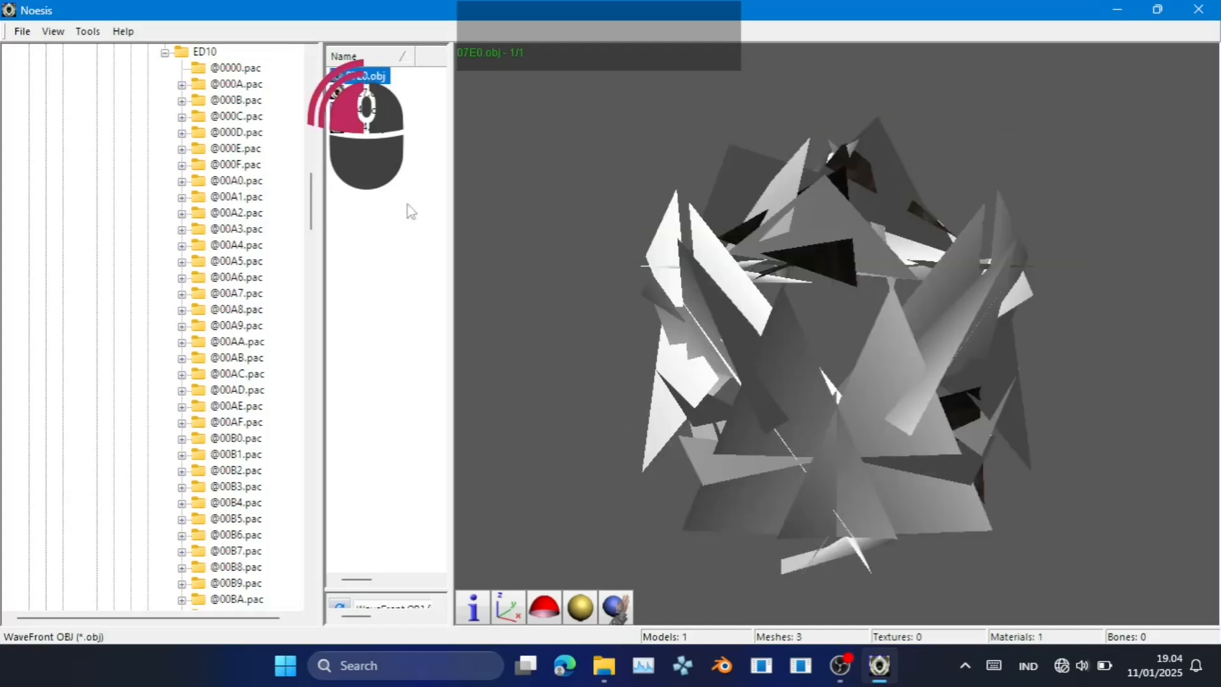
{"action": "left_click", "coordinate": [576, 611]}
{"action": "left_click", "coordinate": [576, 611]}
{"action": "left_click", "coordinate": [243, 101]}
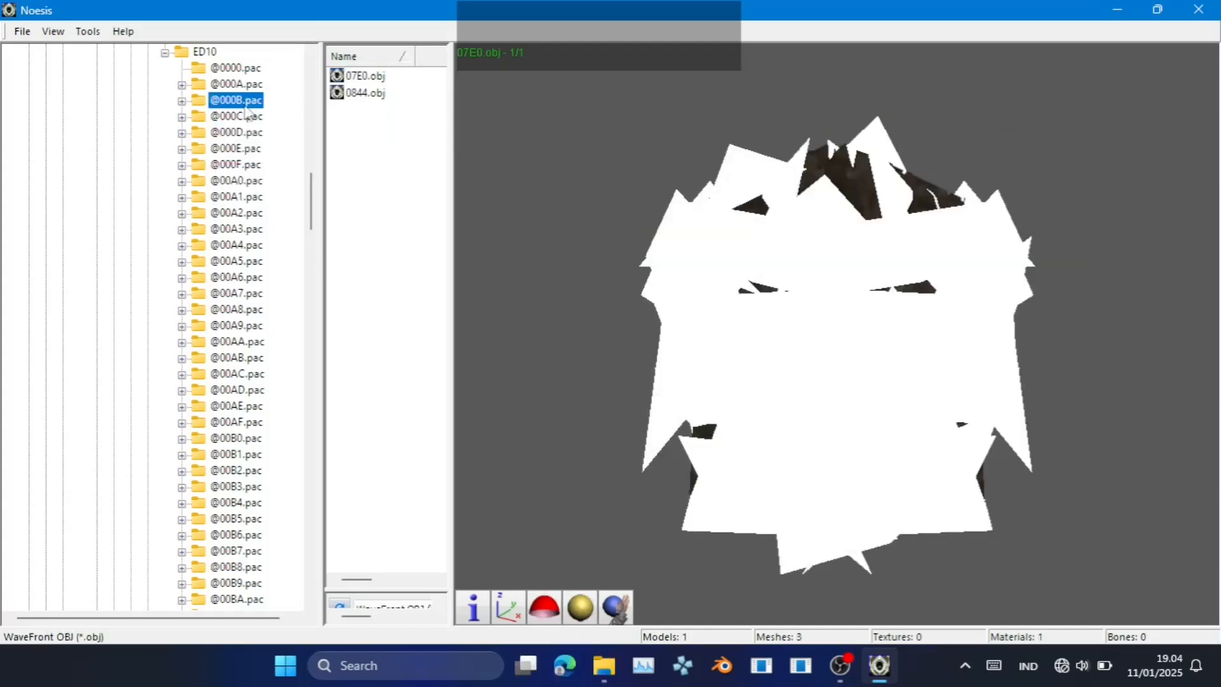
{"action": "left_click", "coordinate": [364, 76]}
{"action": "left_click", "coordinate": [544, 607]}
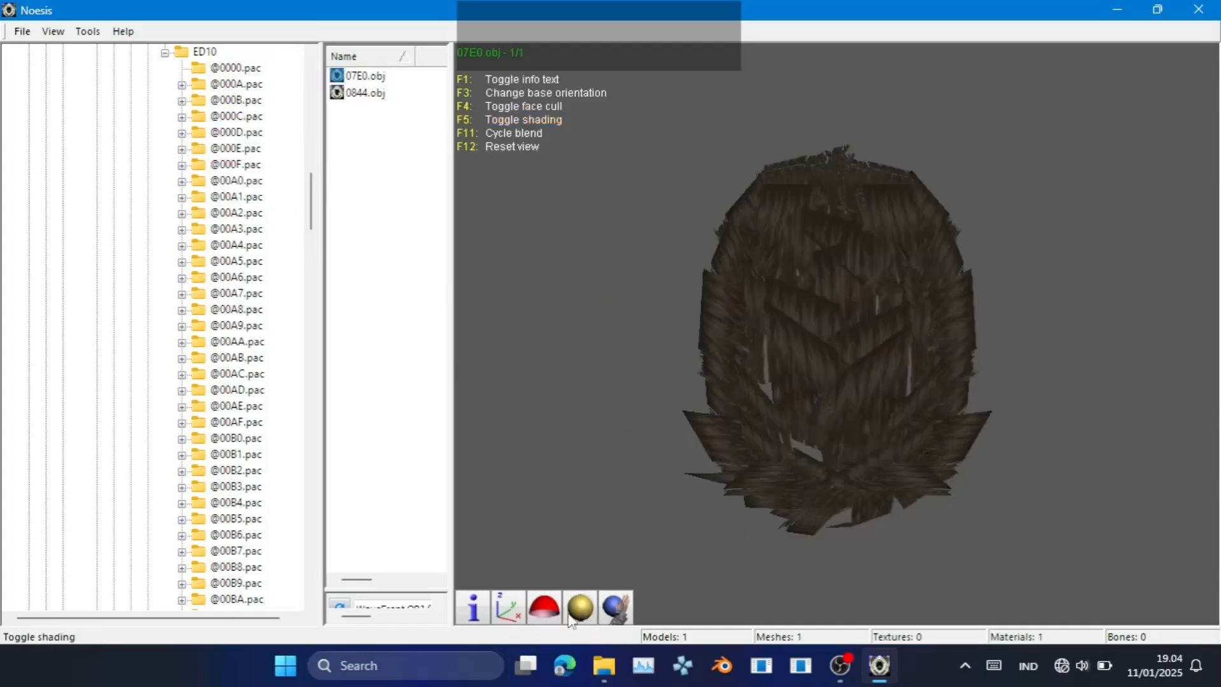
{"action": "left_click_drag", "start_coordinate": [662, 465], "coordinate": [819, 331]}
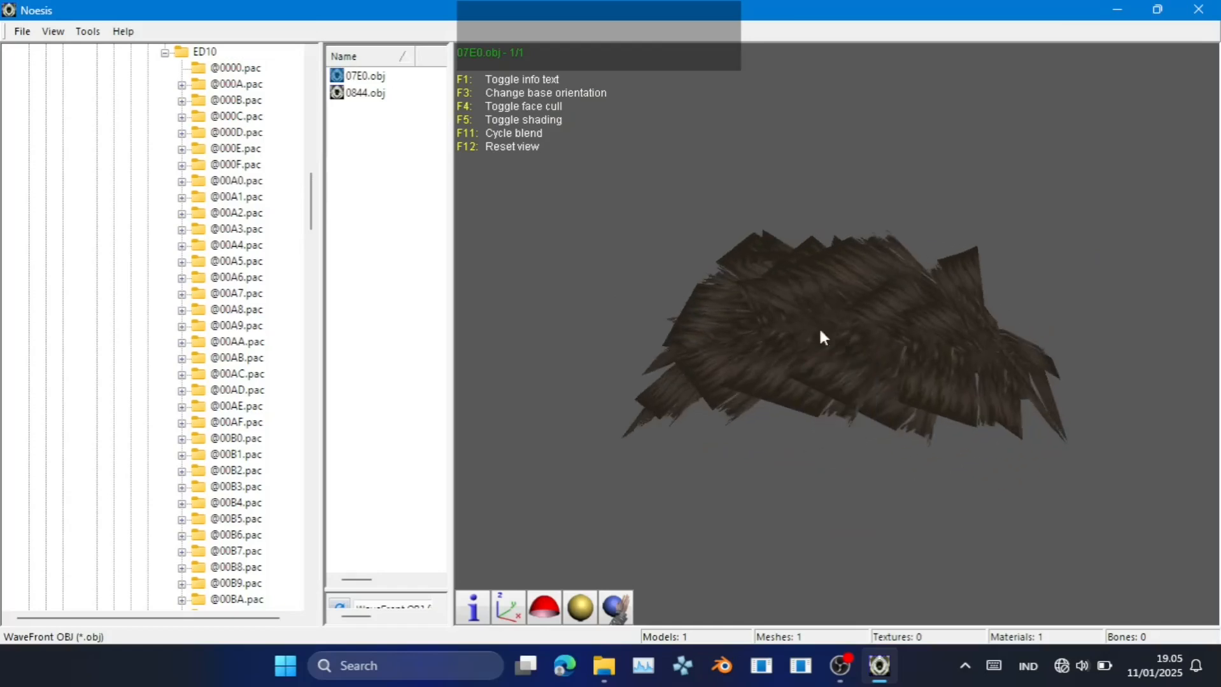
{"action": "left_click", "coordinate": [239, 117]}
{"action": "left_click", "coordinate": [375, 78]}
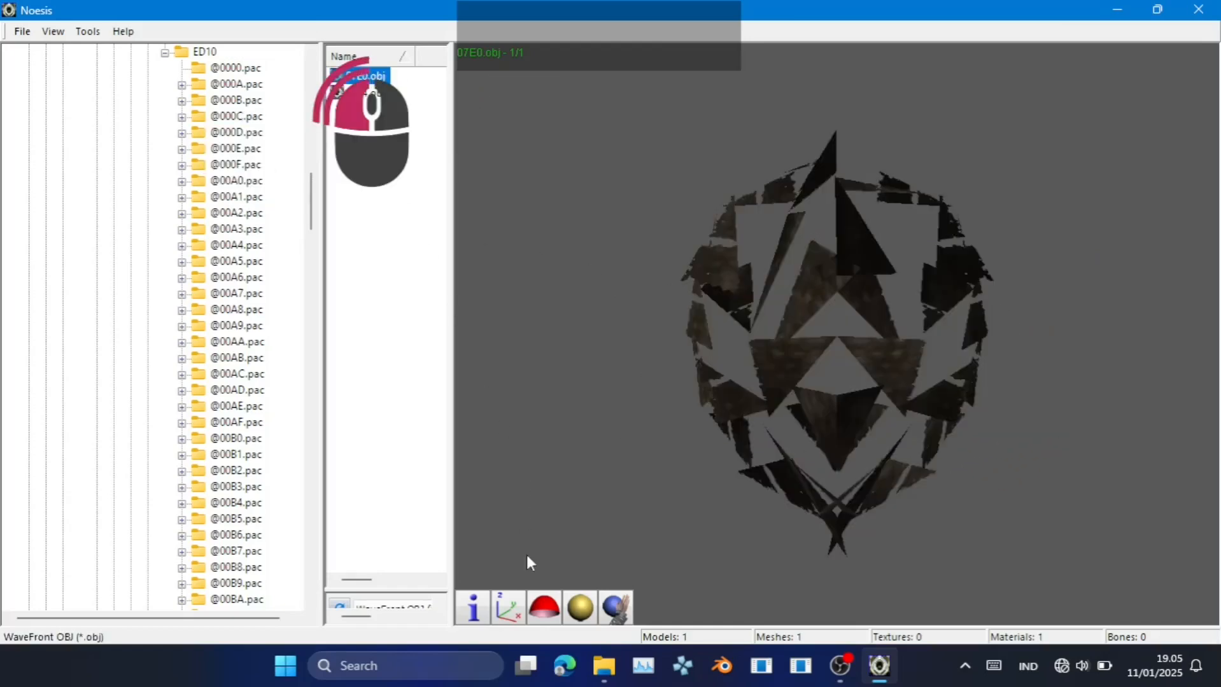
{"action": "left_click", "coordinate": [546, 609]}
{"action": "left_click", "coordinate": [523, 617]}
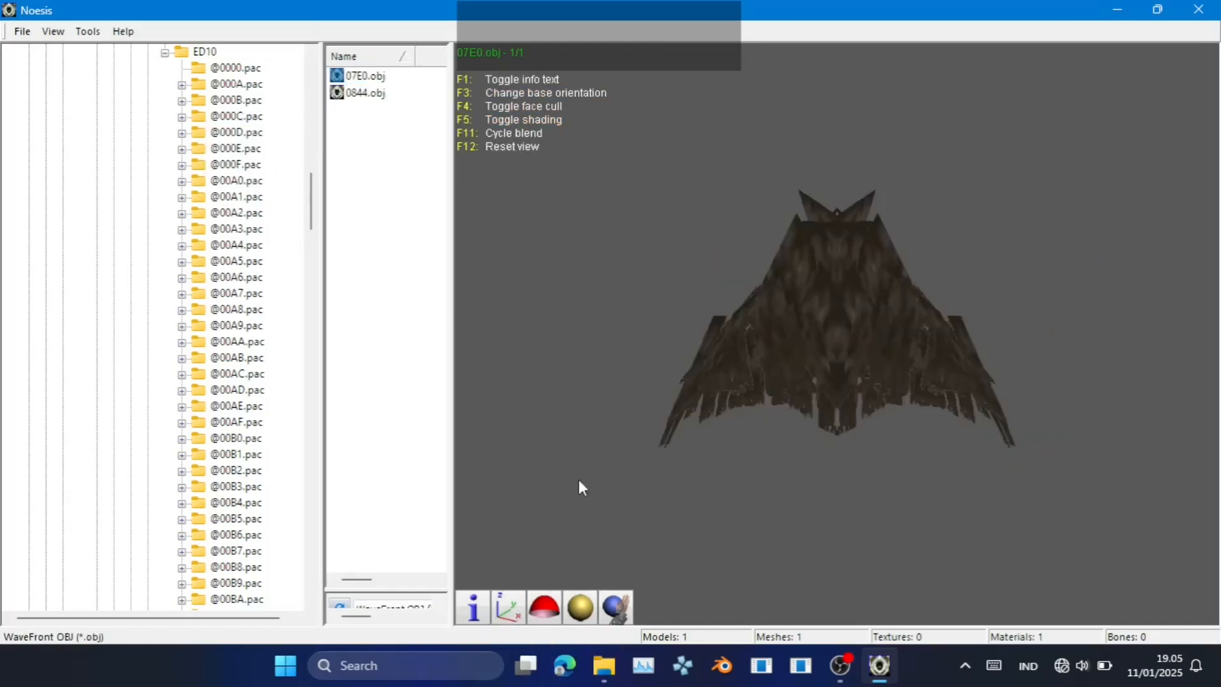
{"action": "left_click_drag", "start_coordinate": [579, 480], "coordinate": [181, 186]}
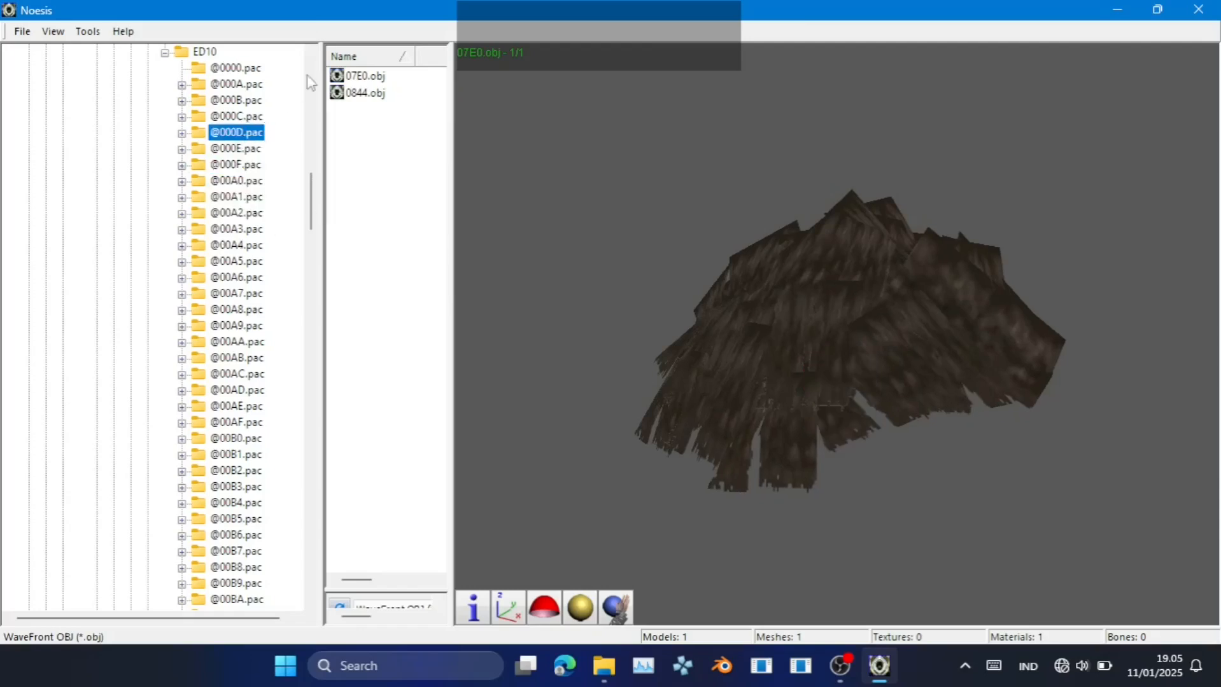
{"action": "left_click", "coordinate": [351, 75]}
{"action": "left_click", "coordinate": [542, 607]}
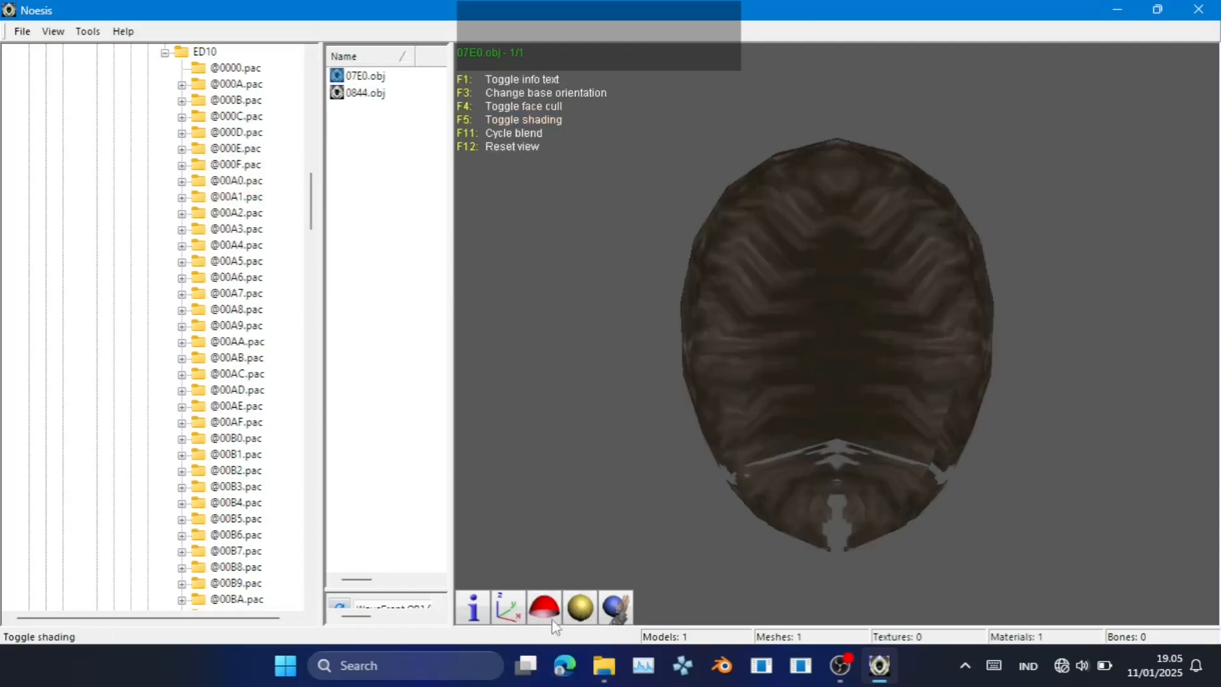
{"action": "left_click", "coordinate": [507, 608]}
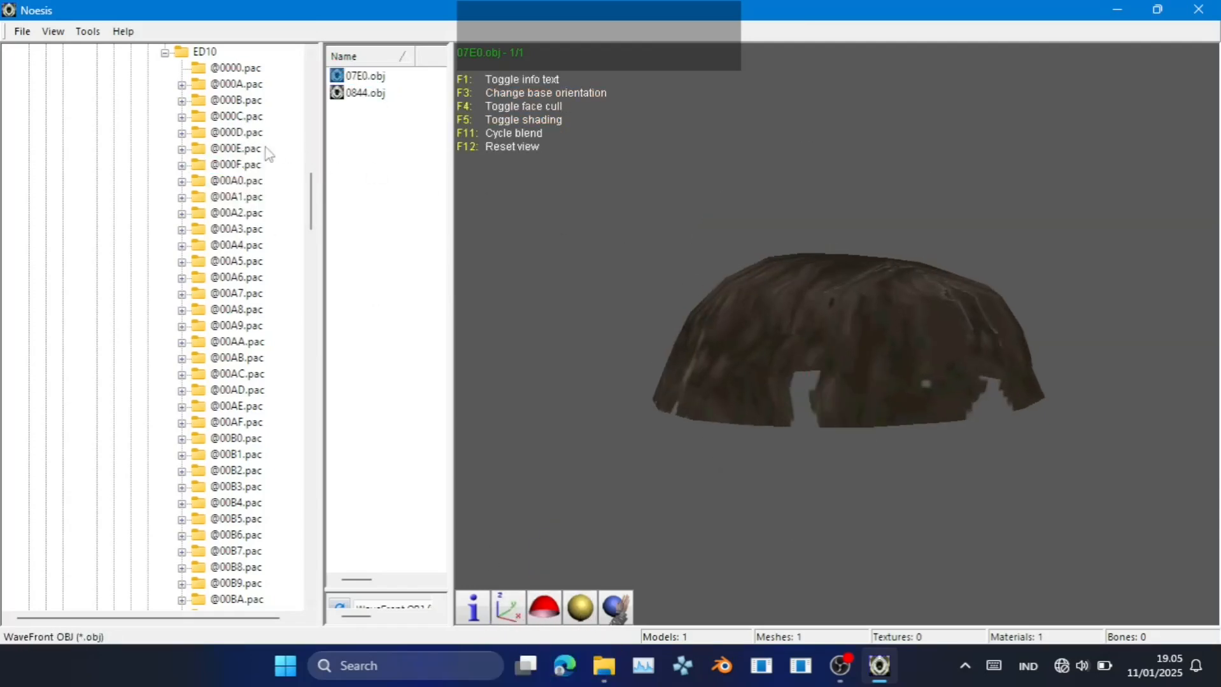
{"action": "left_click", "coordinate": [235, 134]}
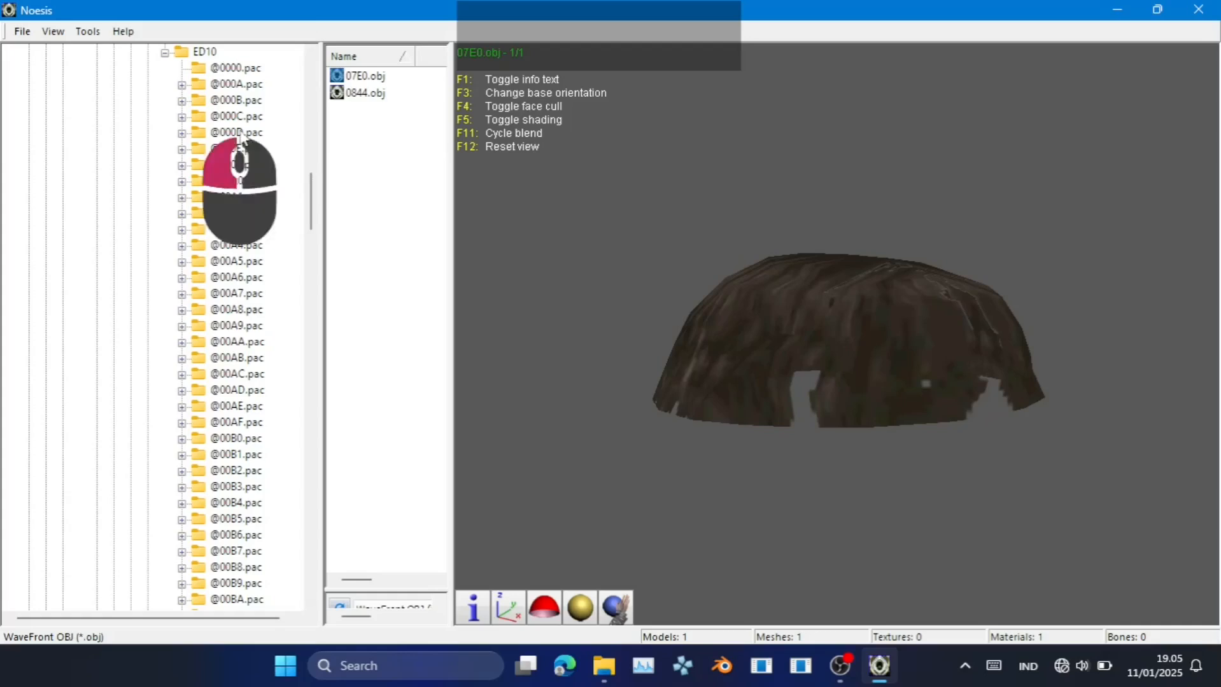
{"action": "double_click", "coordinate": [373, 76]}
{"action": "left_click", "coordinate": [545, 608]}
{"action": "left_click", "coordinate": [578, 609]}
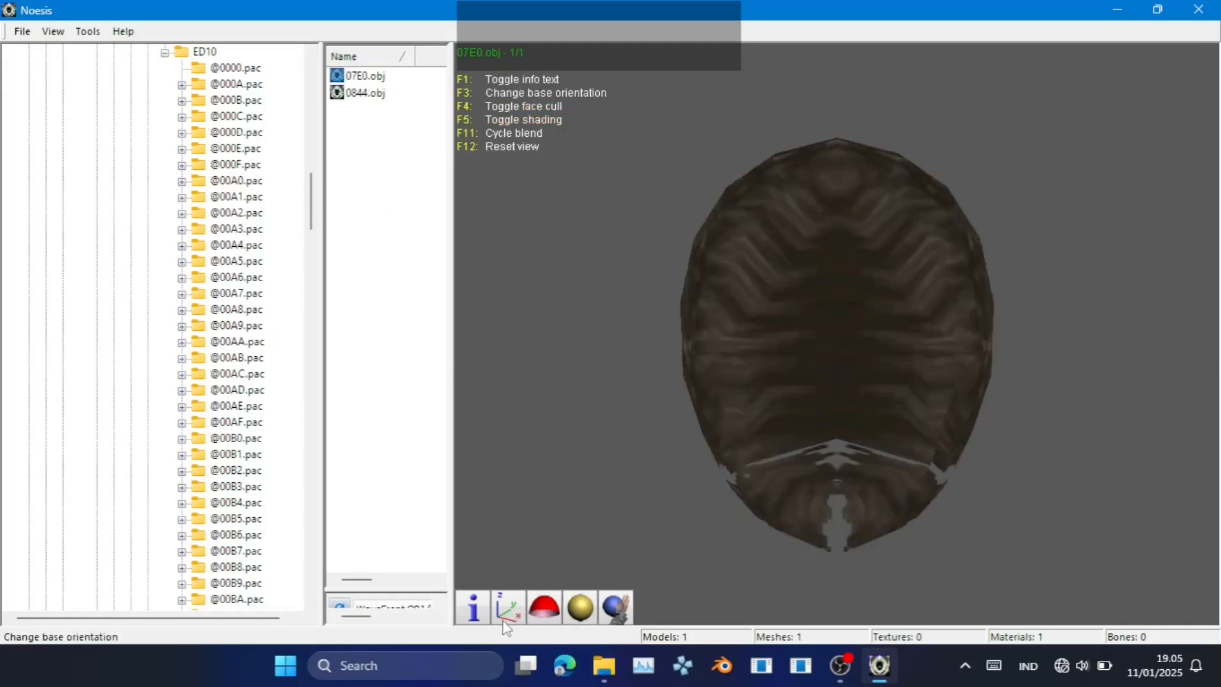
{"action": "left_click", "coordinate": [505, 622]}
{"action": "left_click", "coordinate": [247, 153]}
{"action": "double_click", "coordinate": [353, 77]}
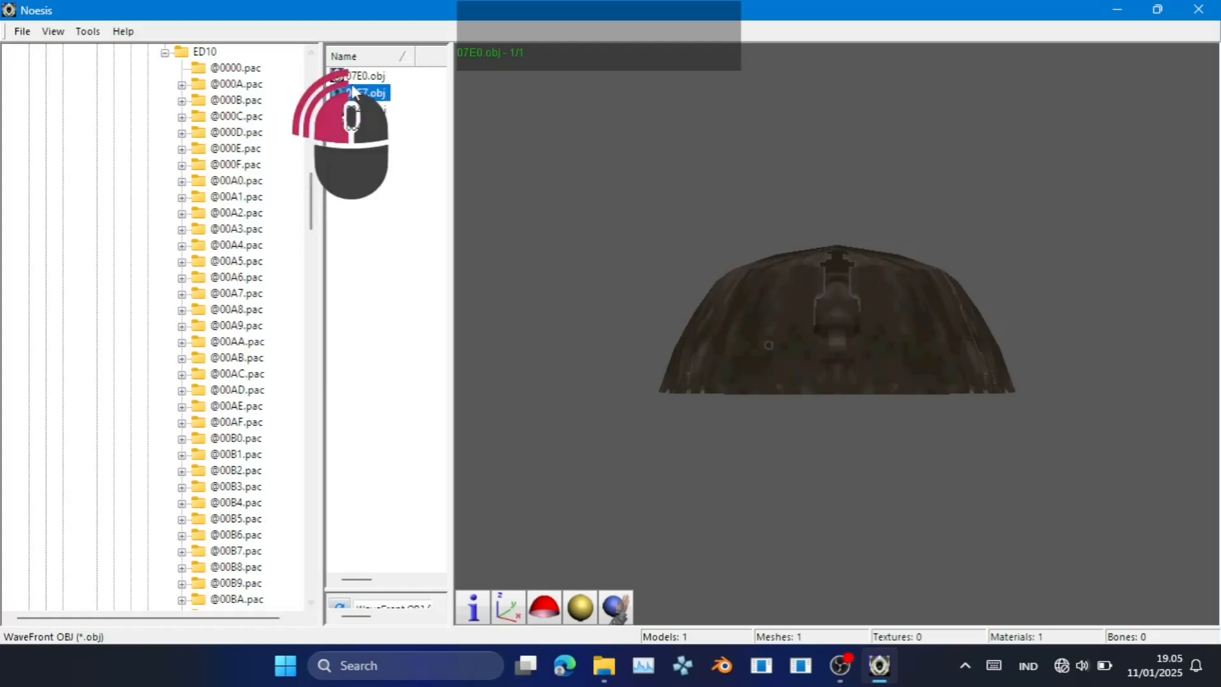
{"action": "left_click", "coordinate": [540, 608]}
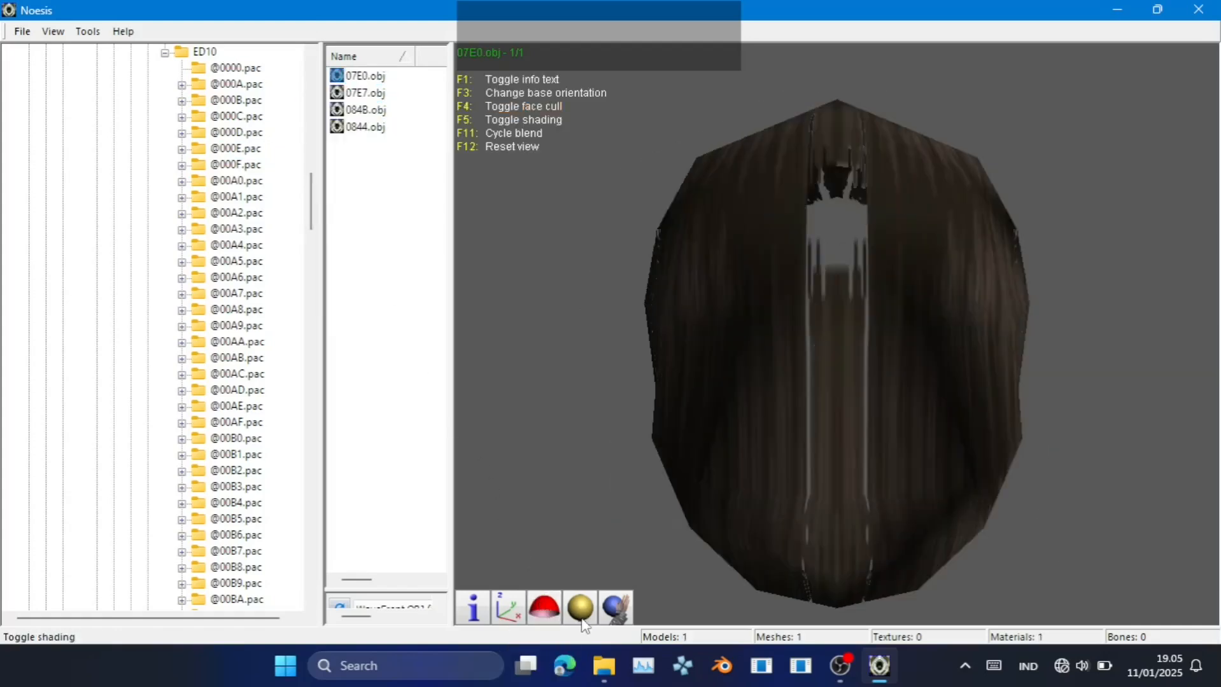
{"action": "mouse_move", "coordinate": [821, 382]}
{"action": "left_mouse_down"}
{"action": "mouse_move", "coordinate": [835, 357]}
{"action": "mouse_move", "coordinate": [831, 372]}
{"action": "left_mouse_up"}
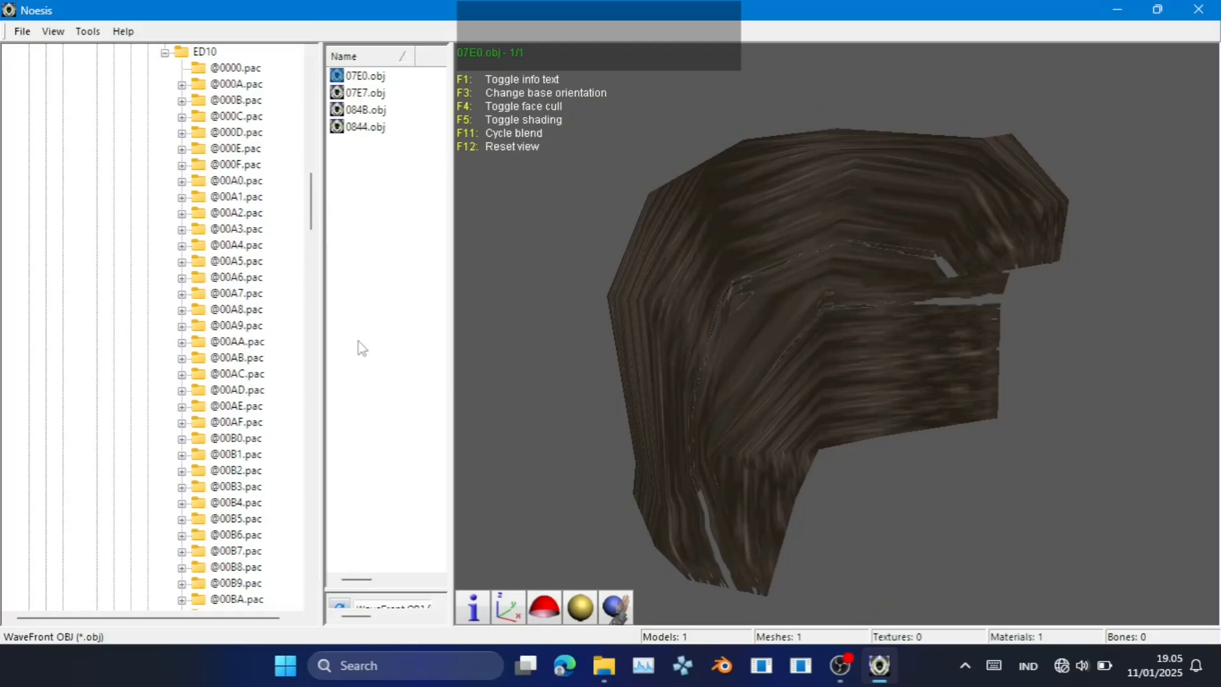
{"action": "left_click", "coordinate": [239, 149]}
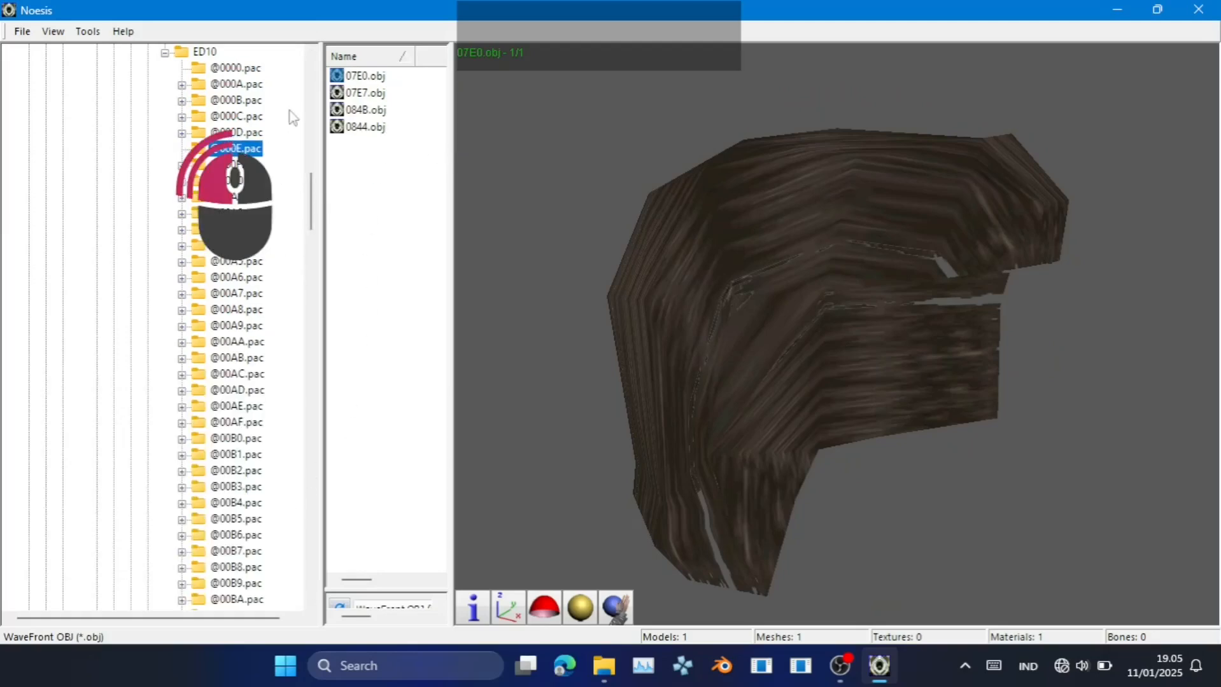
{"action": "left_click", "coordinate": [544, 612]}
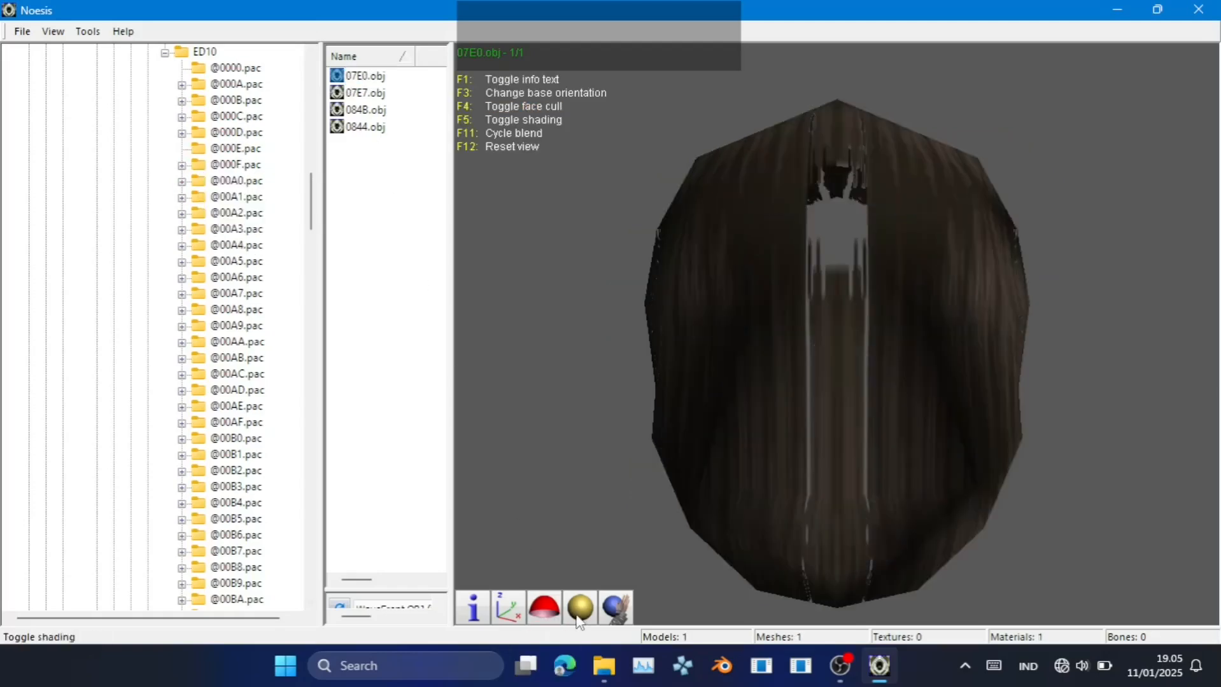
{"action": "left_click", "coordinate": [580, 612]}
{"action": "left_click", "coordinate": [509, 612]}
{"action": "left_click_drag", "start_coordinate": [891, 356], "coordinate": [796, 350]}
{"action": "left_click", "coordinate": [366, 93]}
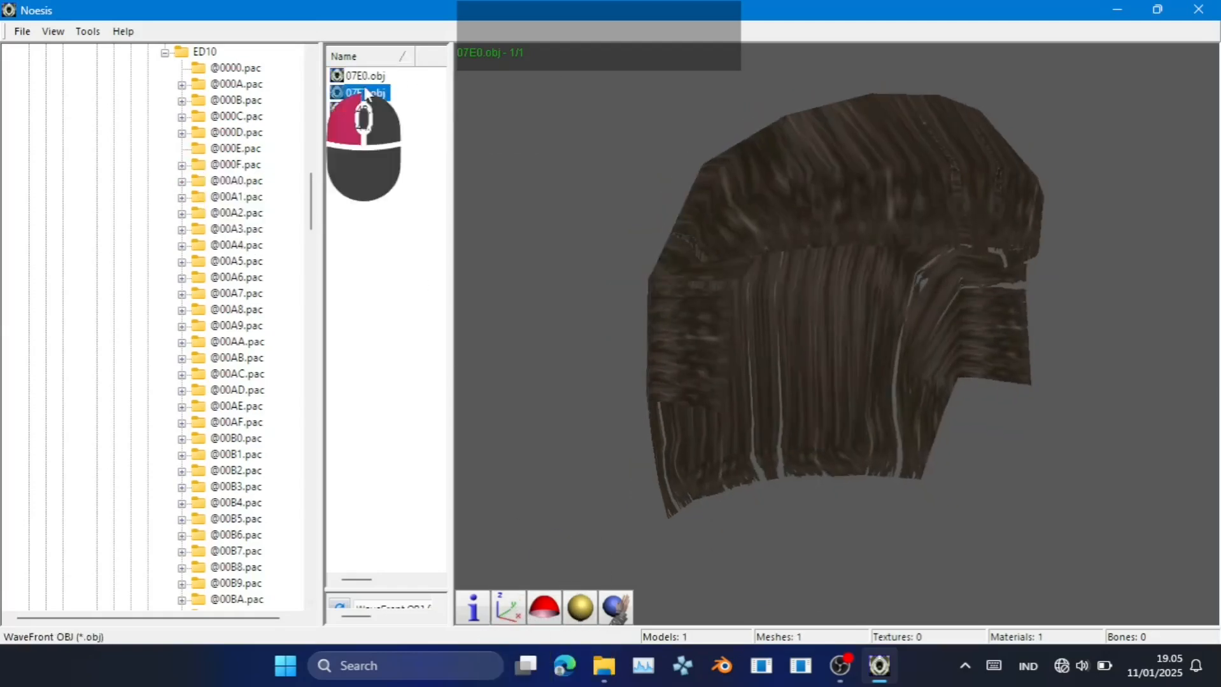
{"action": "left_click", "coordinate": [544, 613]}
{"action": "left_click", "coordinate": [580, 612]}
{"action": "left_click", "coordinate": [509, 612]}
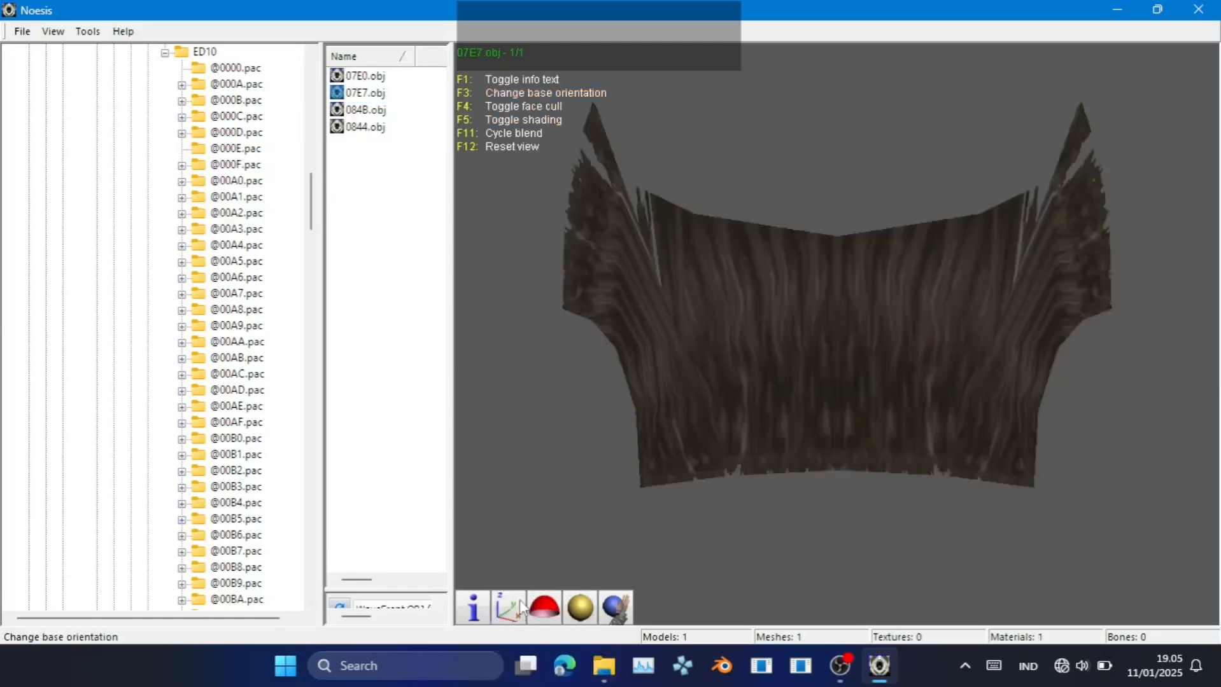
{"action": "left_click_drag", "start_coordinate": [782, 414], "coordinate": [821, 376]}
{"action": "left_click", "coordinate": [603, 666]}
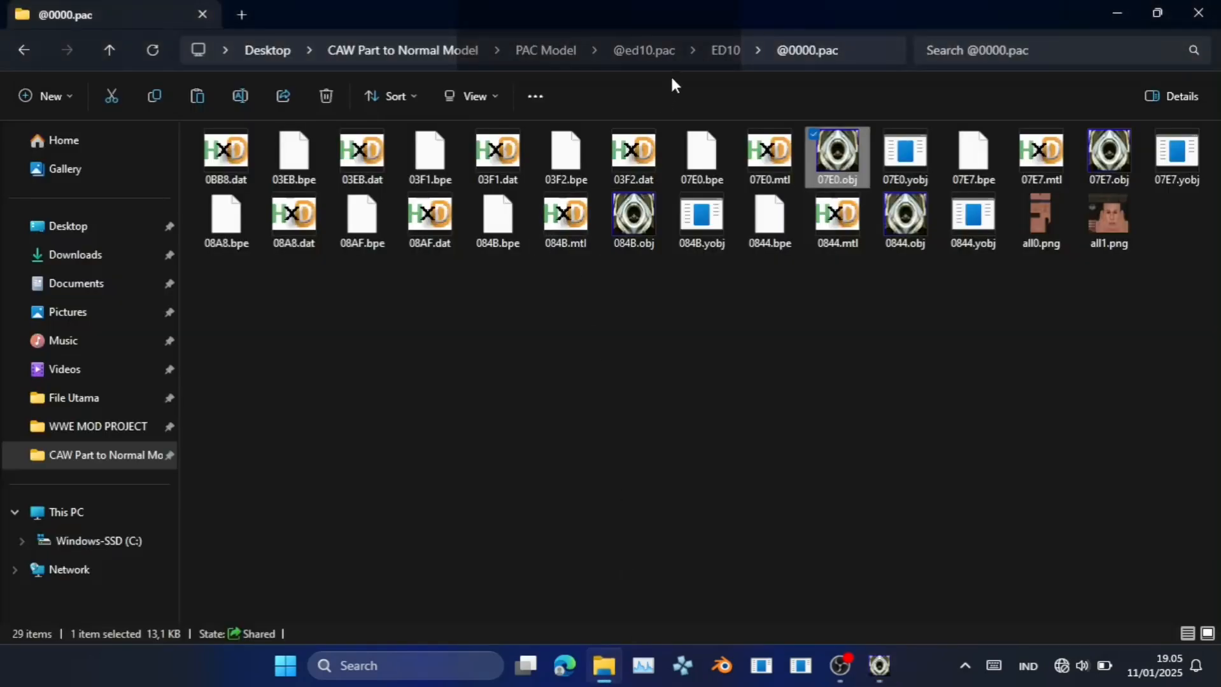
{"action": "left_click", "coordinate": [721, 51]}
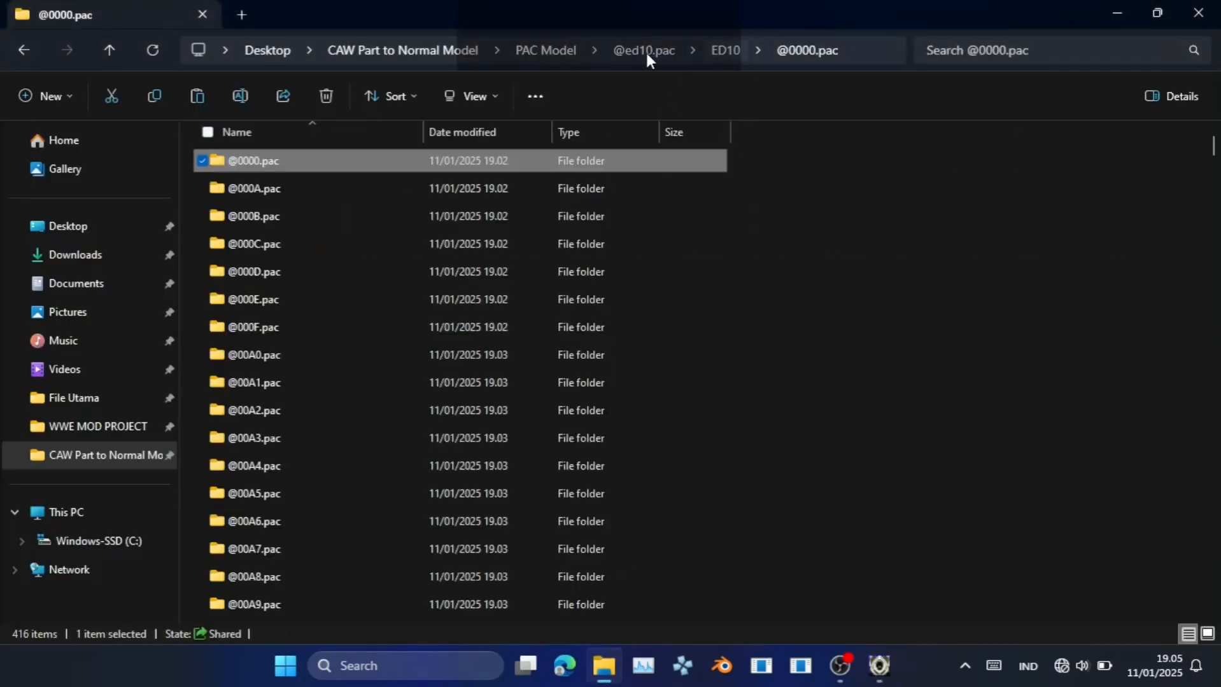
{"action": "double_click", "coordinate": [455, 304]}
{"action": "scroll", "coordinate": [284, 474], "scroll_direction": "down", "scroll_amount": 2}
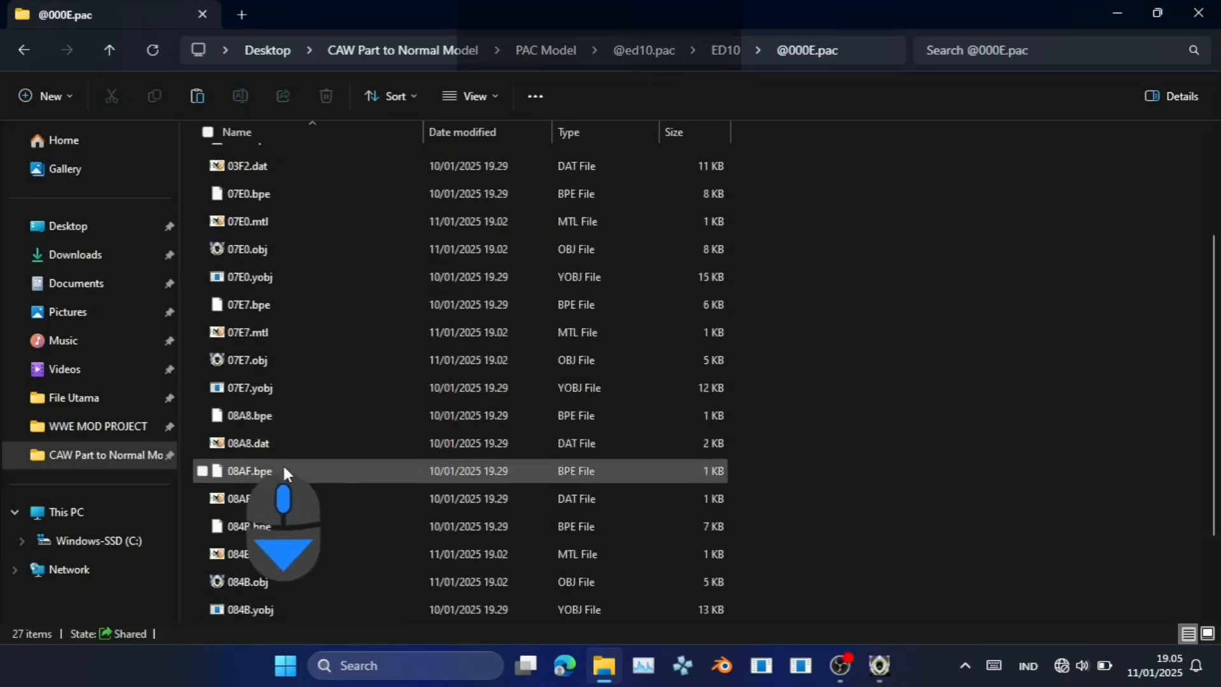
{"action": "left_click", "coordinate": [292, 275]}
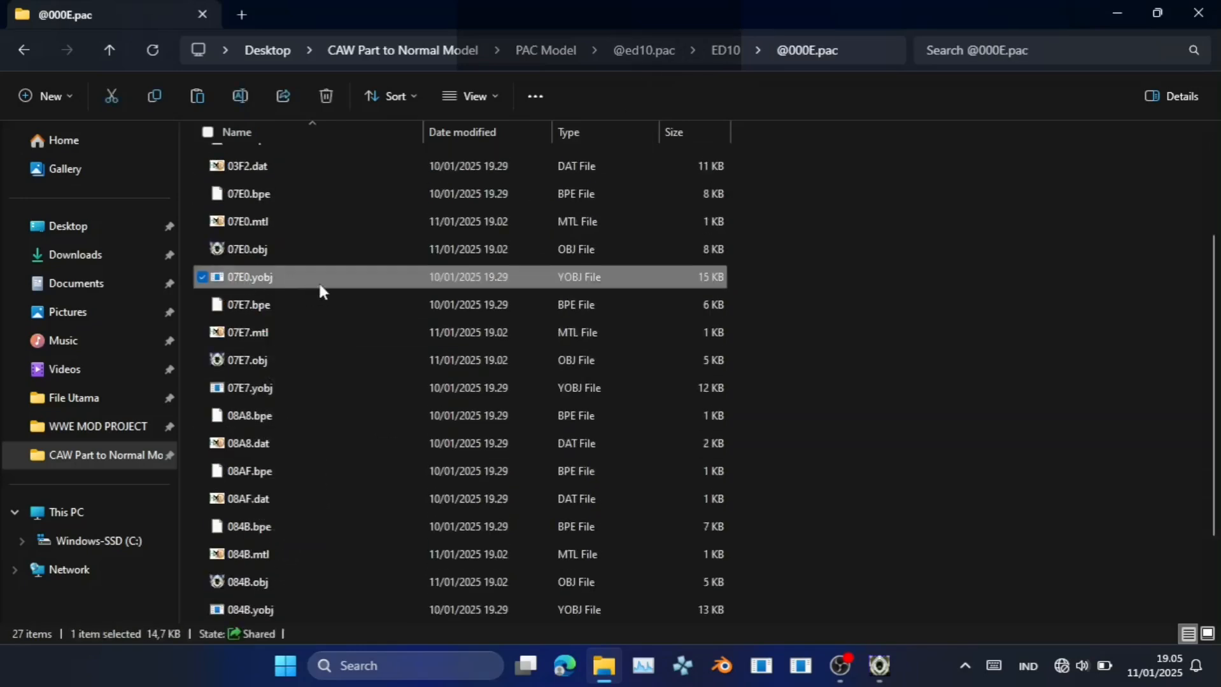
{"action": "key", "text": "ctrl+c"}
Paste the copied hair file into the British Bulldog folder under PAC Model and rename it as 1.yobj.
{"action": "left_click", "coordinate": [621, 49]}
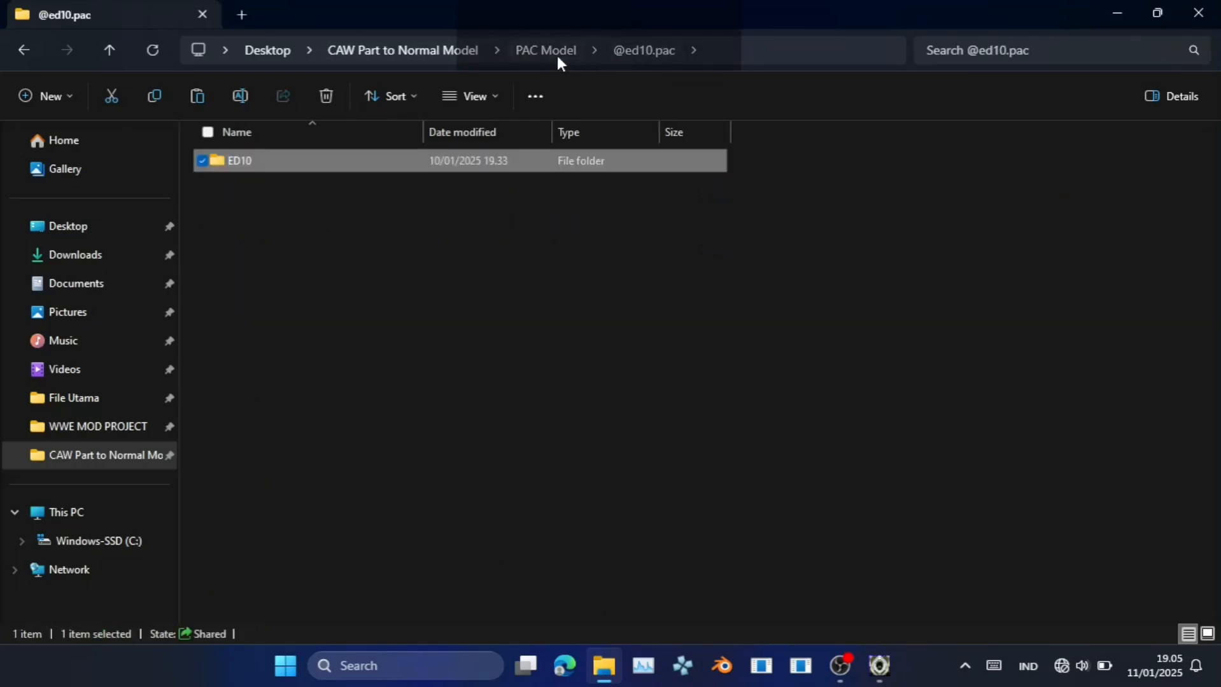
{"action": "left_click", "coordinate": [557, 55]}
{"action": "double_click", "coordinate": [364, 192]}
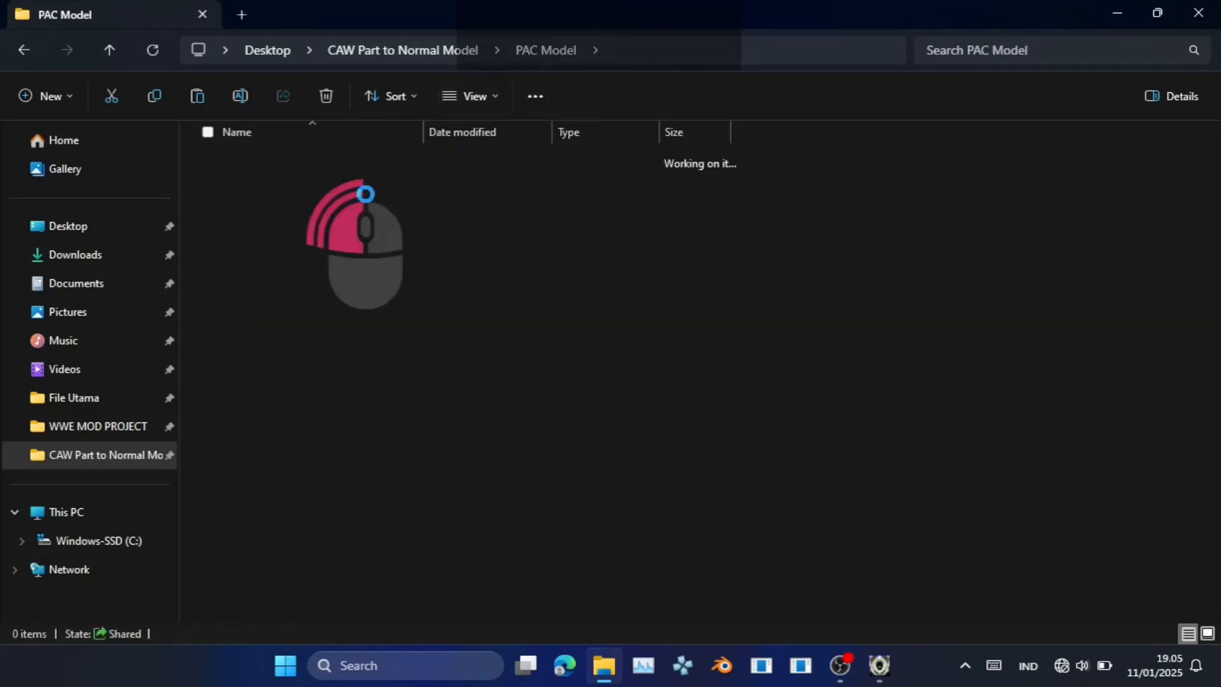
{"action": "key", "text": "ctrl+v"}
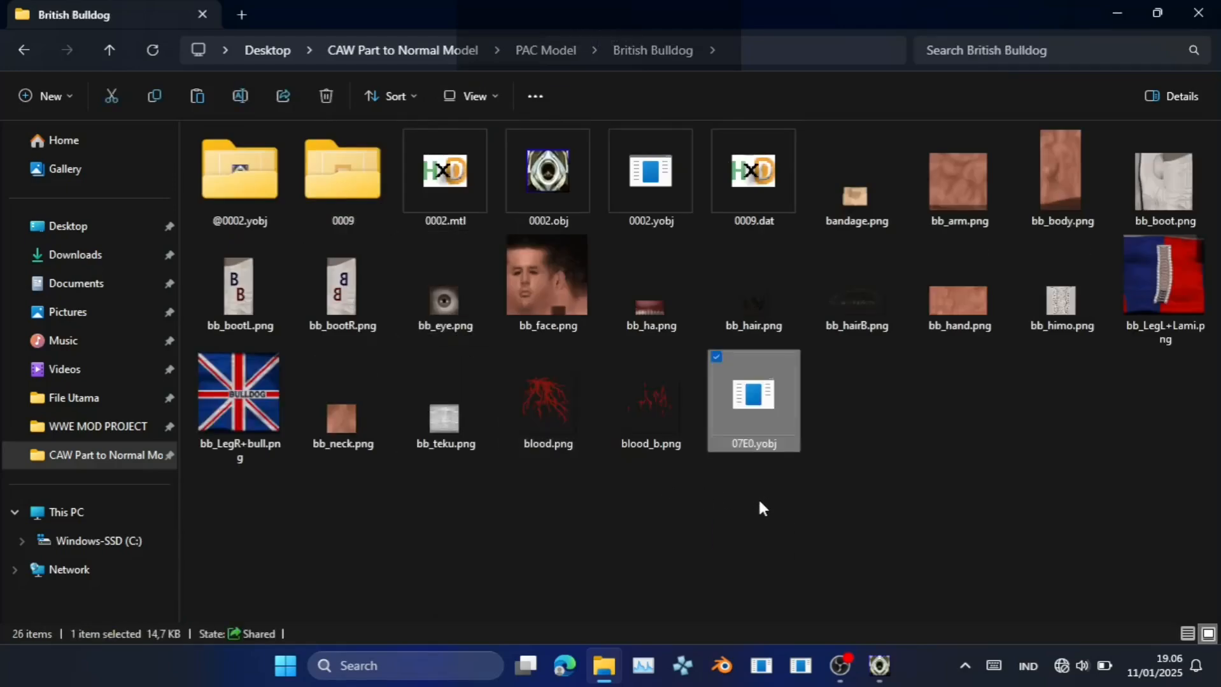
{"action": "key", "text": "F2"}
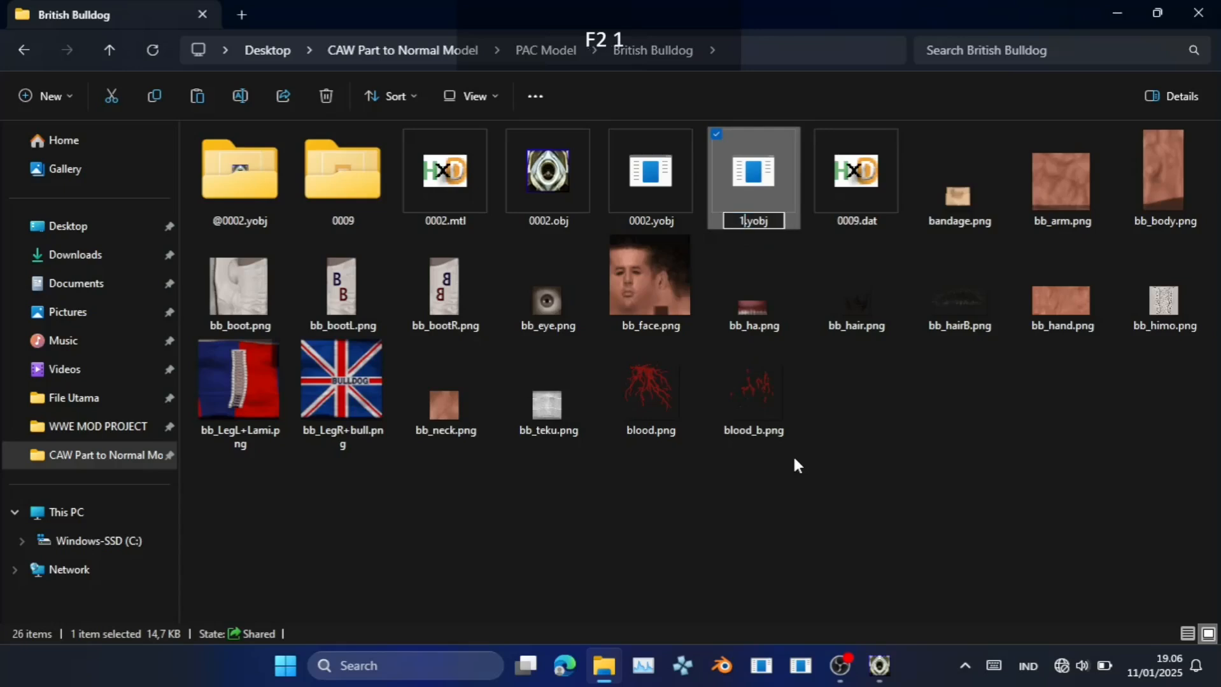
{"action": "key", "text": "Return"}
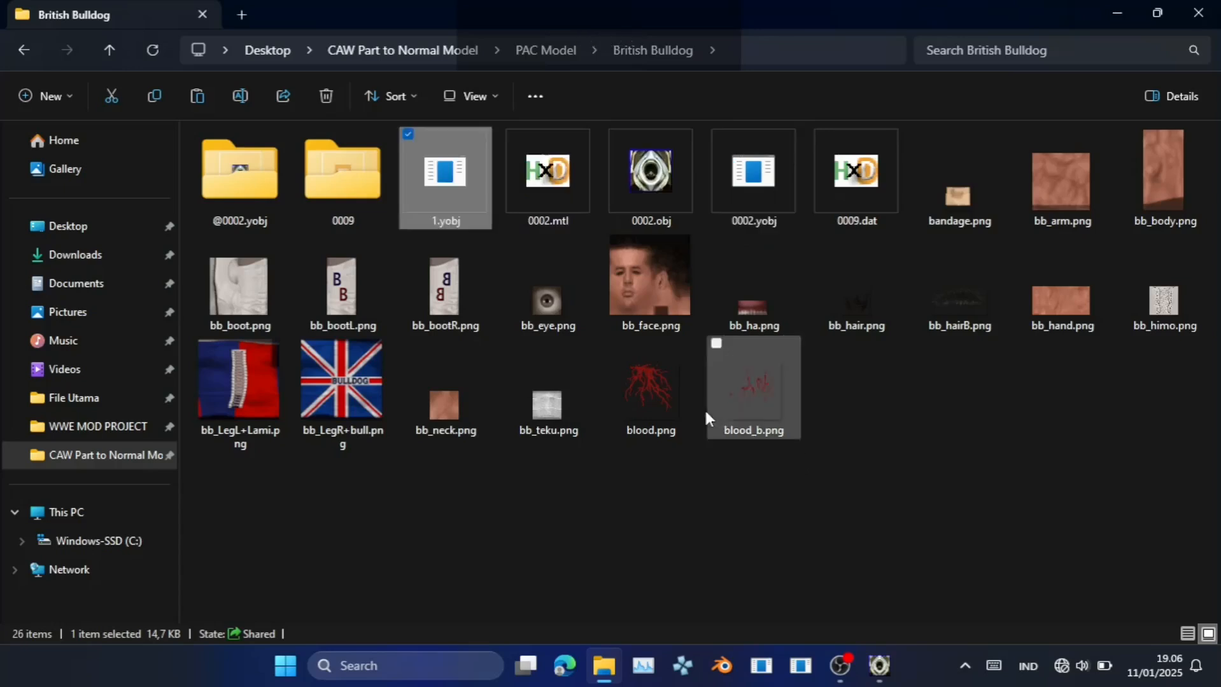
{"action": "left_click", "coordinate": [539, 51]}
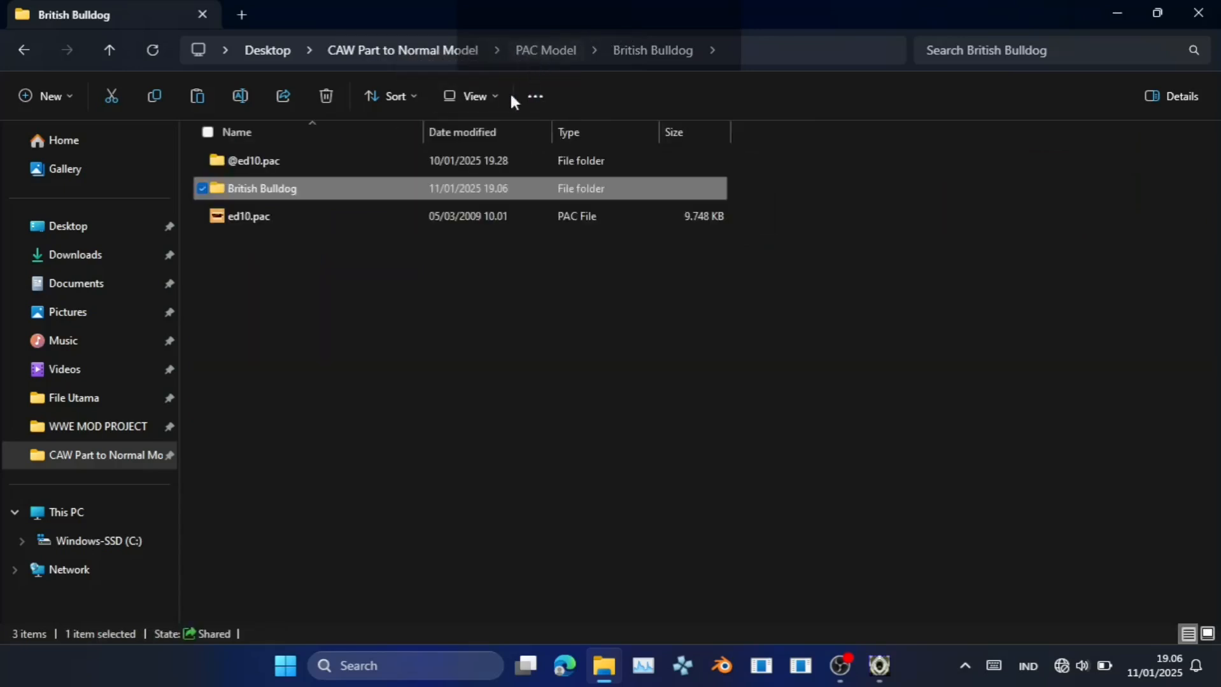
{"action": "double_click", "coordinate": [383, 163]}
{"action": "left_click", "coordinate": [879, 666]}
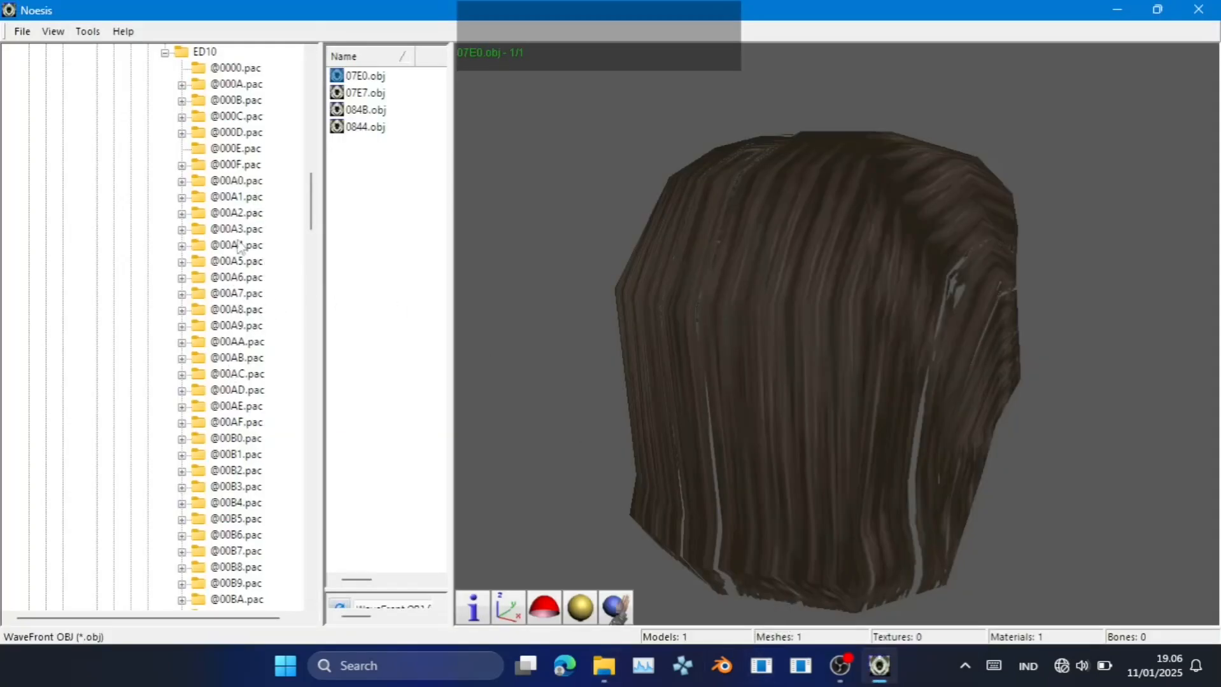
{"action": "left_click", "coordinate": [237, 277]}
{"action": "left_click", "coordinate": [367, 77]}
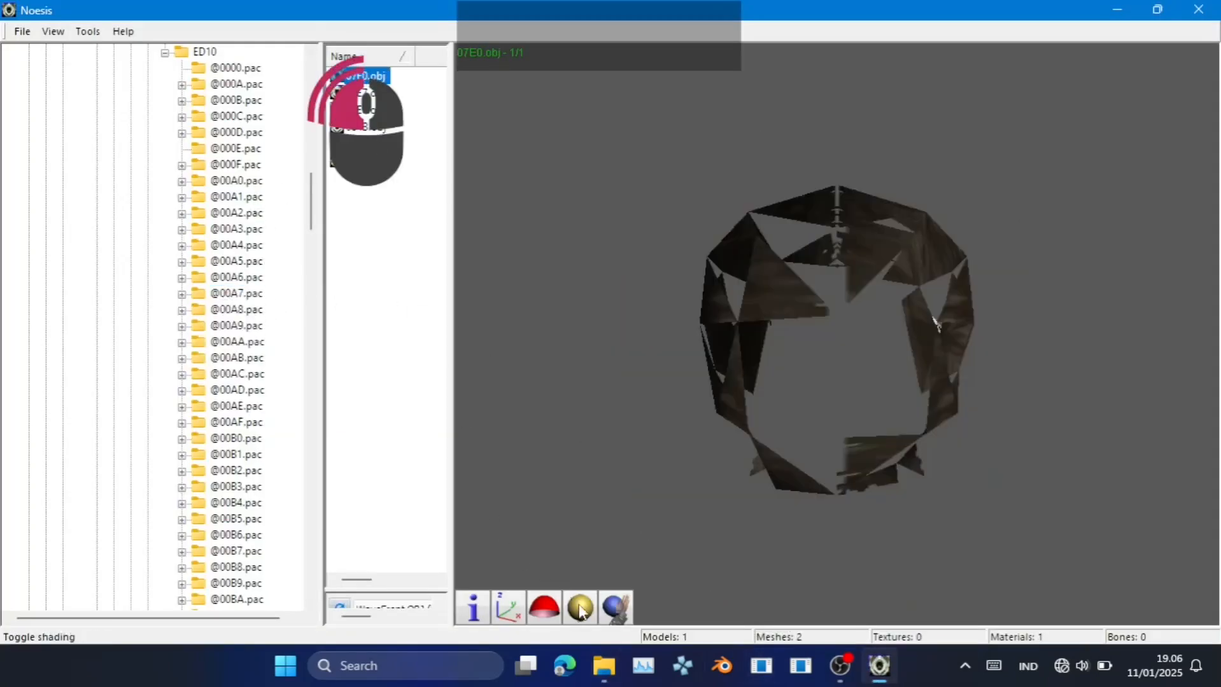
{"action": "left_click", "coordinate": [545, 609]}
{"action": "left_click", "coordinate": [578, 610]}
{"action": "left_click", "coordinate": [501, 608]}
{"action": "left_click_drag", "start_coordinate": [562, 526], "coordinate": [837, 337]}
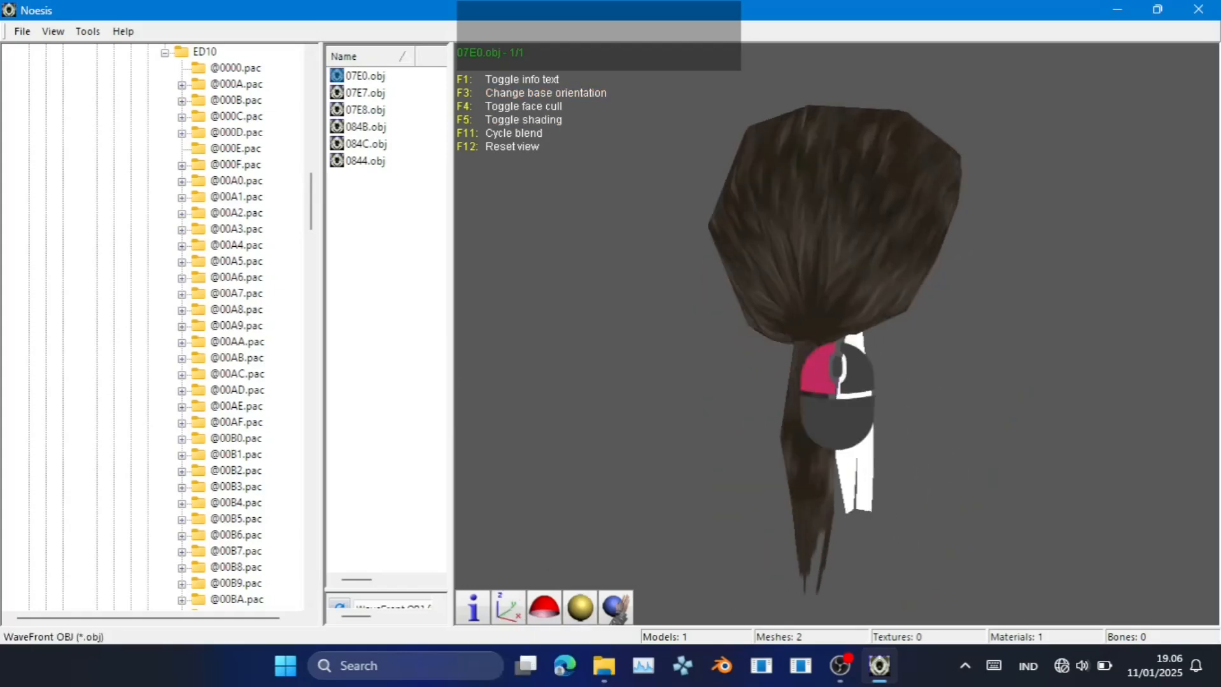
{"action": "left_click", "coordinate": [234, 343]}
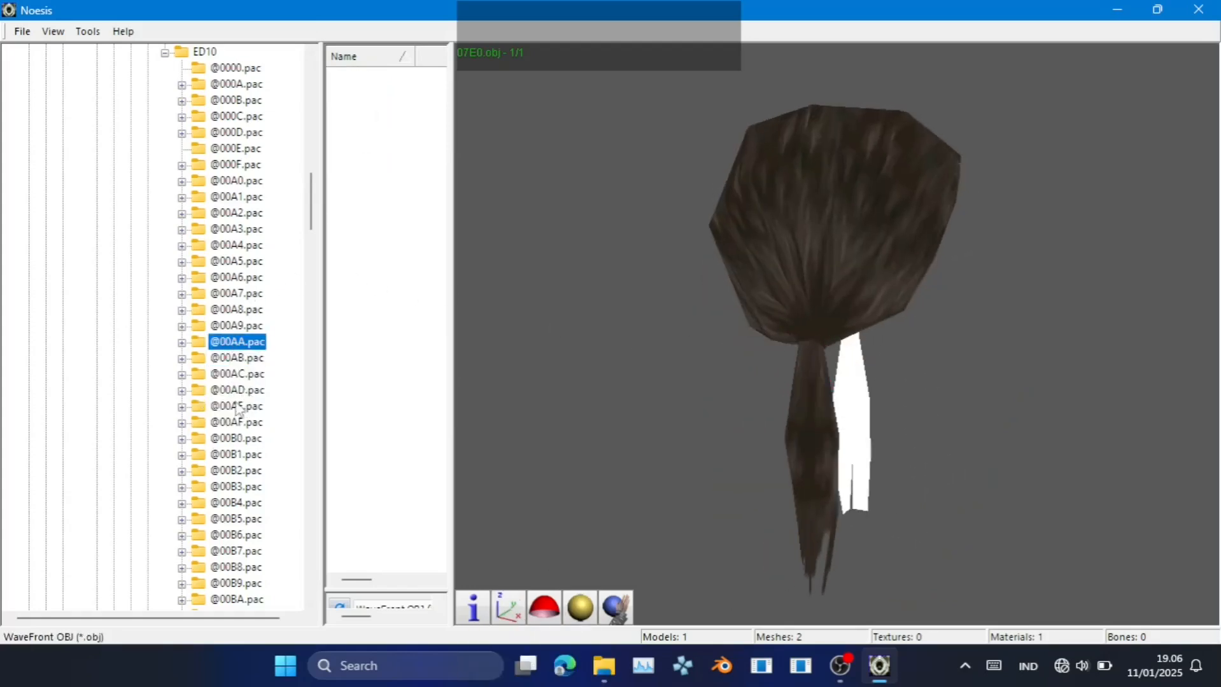
{"action": "left_click", "coordinate": [239, 374]}
{"action": "left_click", "coordinate": [365, 76]}
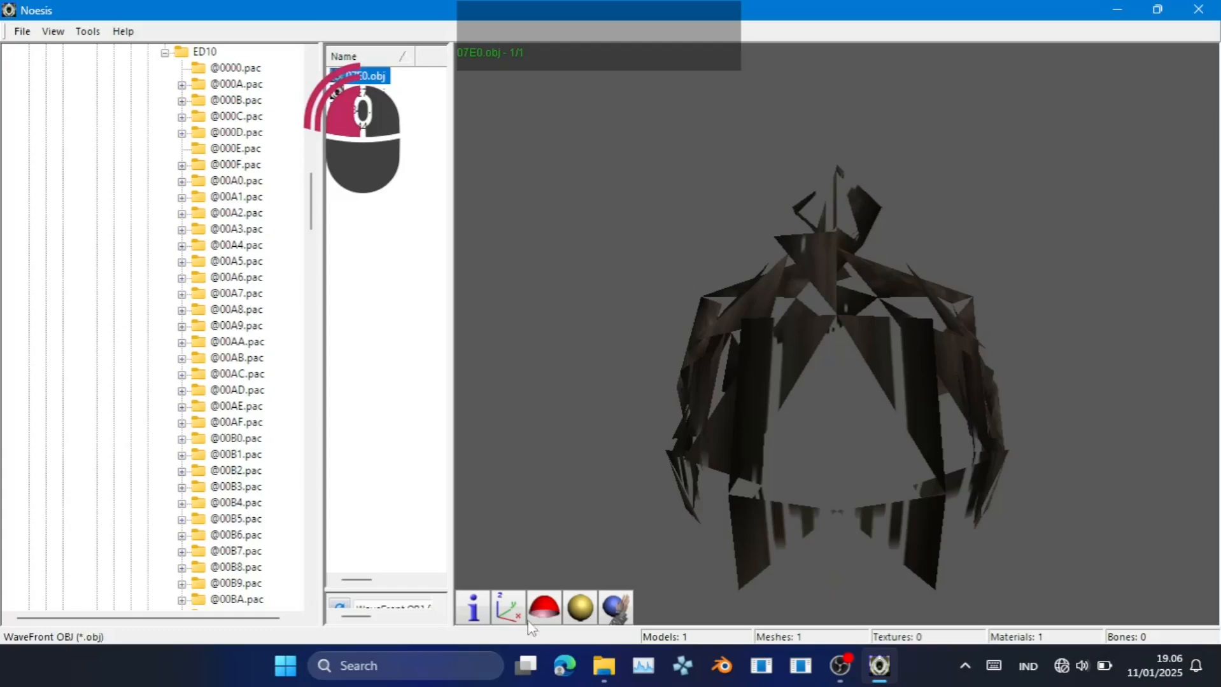
{"action": "left_click_drag", "start_coordinate": [789, 349], "coordinate": [837, 336]}
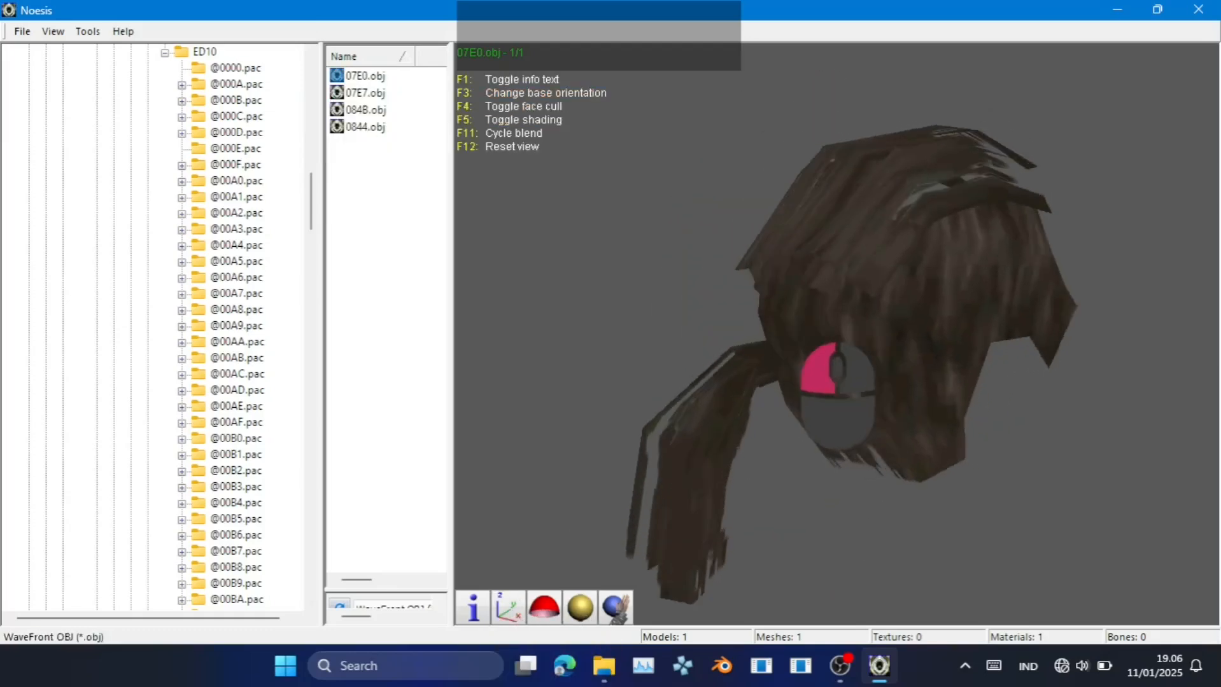
{"action": "mouse_move", "coordinate": [836, 395]}
{"action": "left_mouse_down"}
{"action": "mouse_move", "coordinate": [839, 429]}
{"action": "mouse_move", "coordinate": [831, 409]}
{"action": "mouse_move", "coordinate": [849, 395]}
{"action": "mouse_move", "coordinate": [827, 401]}
{"action": "left_mouse_up"}
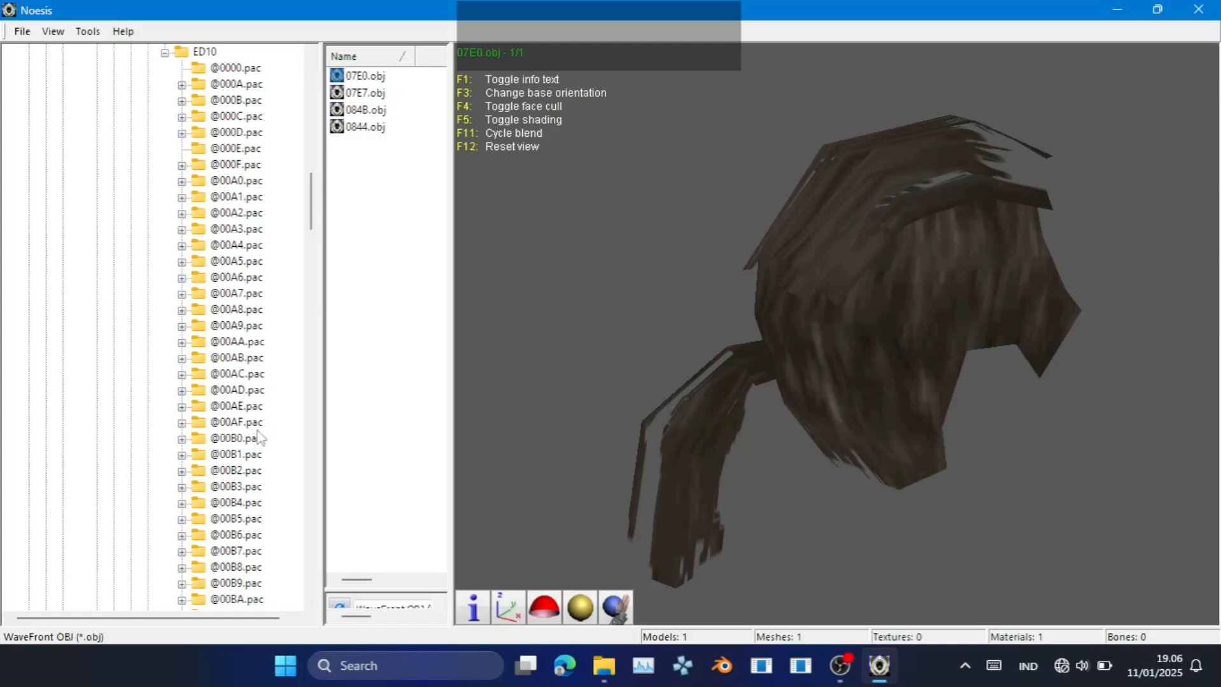
{"action": "left_click", "coordinate": [236, 327]}
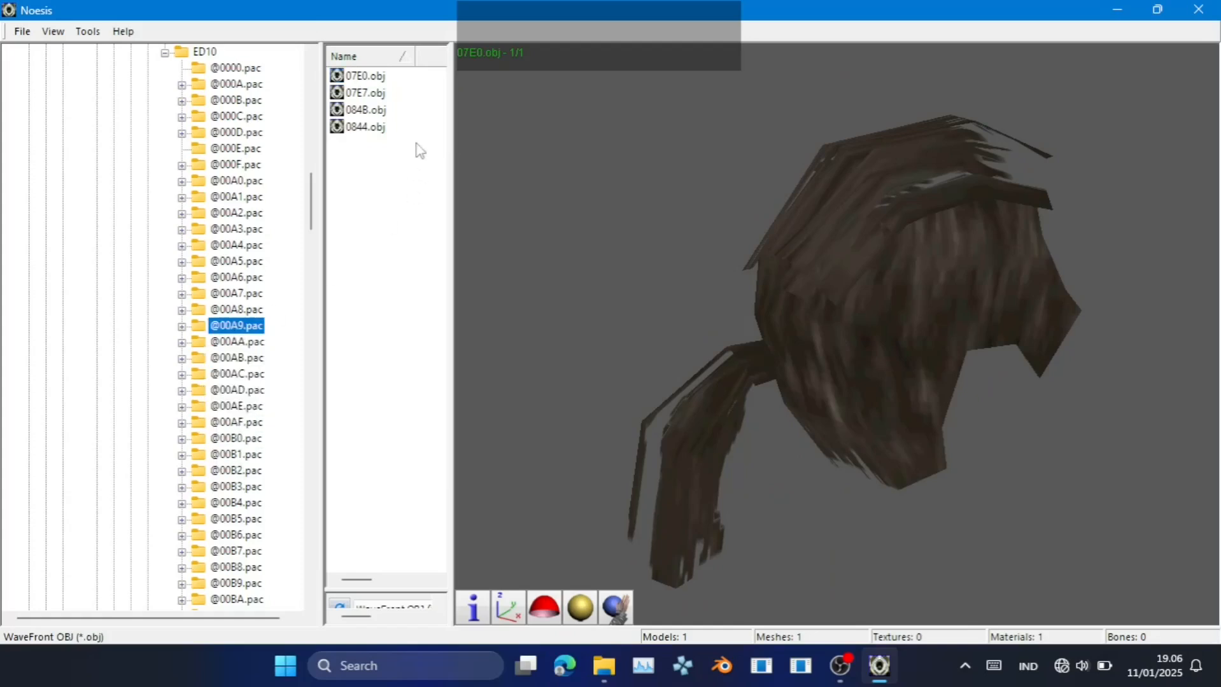
{"action": "left_click", "coordinate": [352, 77]}
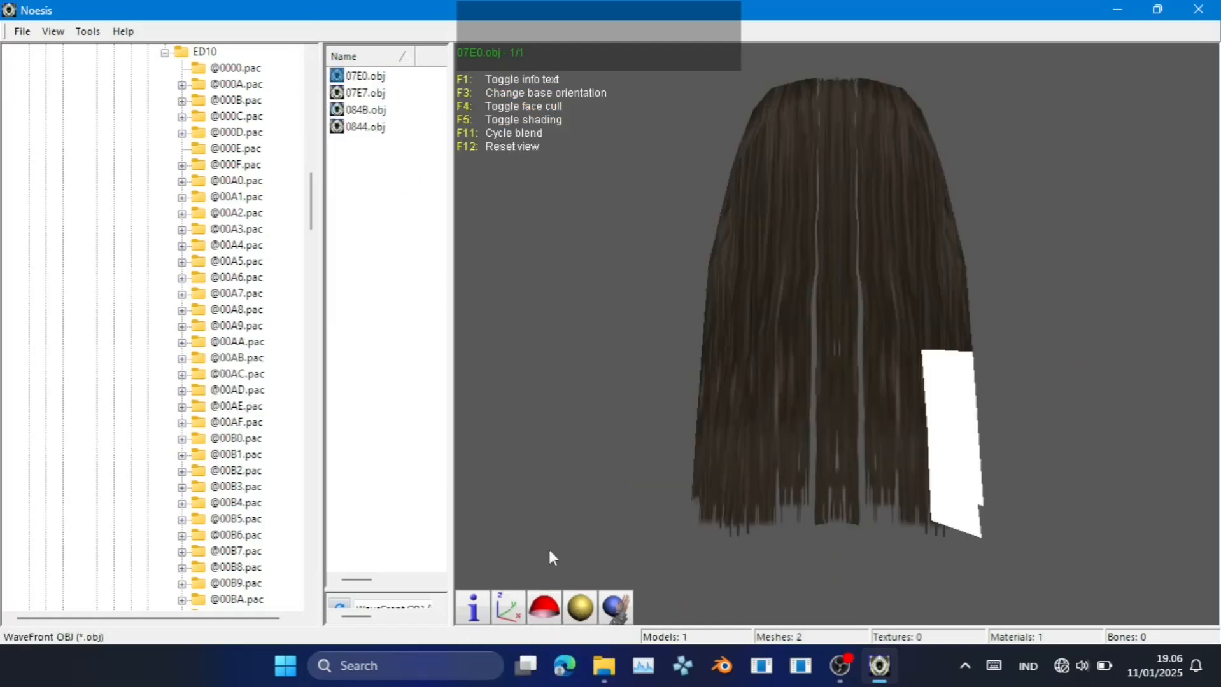
{"action": "left_click_drag", "start_coordinate": [717, 297], "coordinate": [836, 340]}
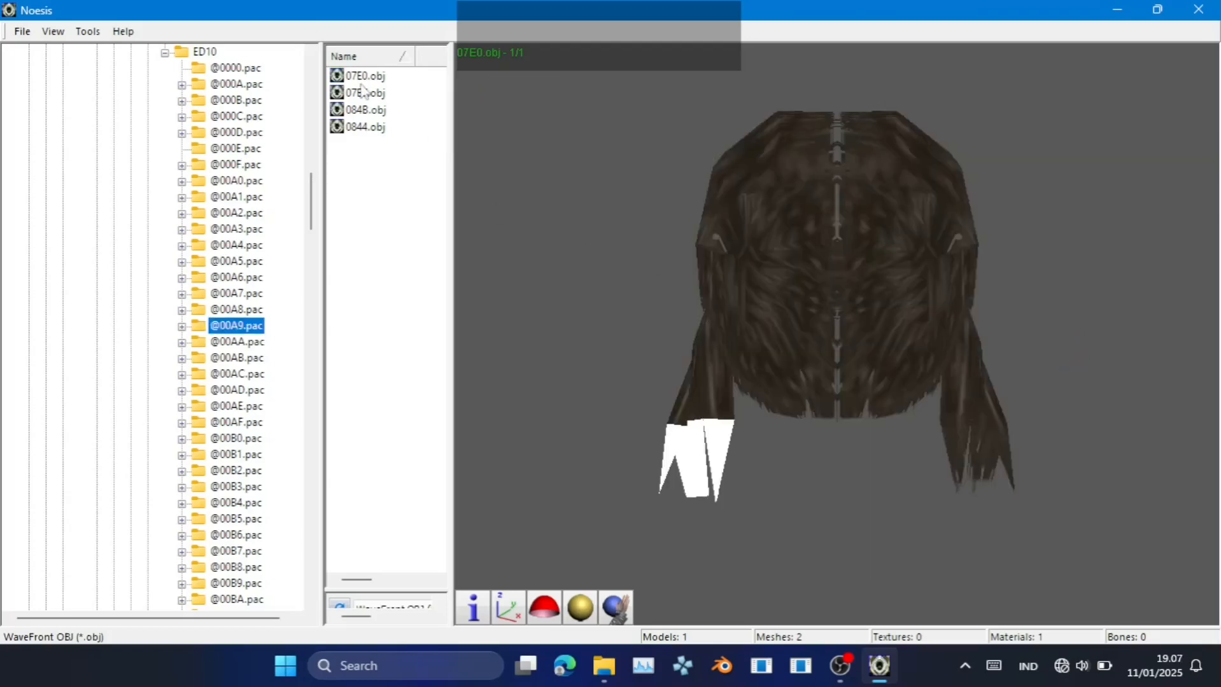
{"action": "left_click", "coordinate": [357, 76]}
{"action": "left_click", "coordinate": [545, 607]}
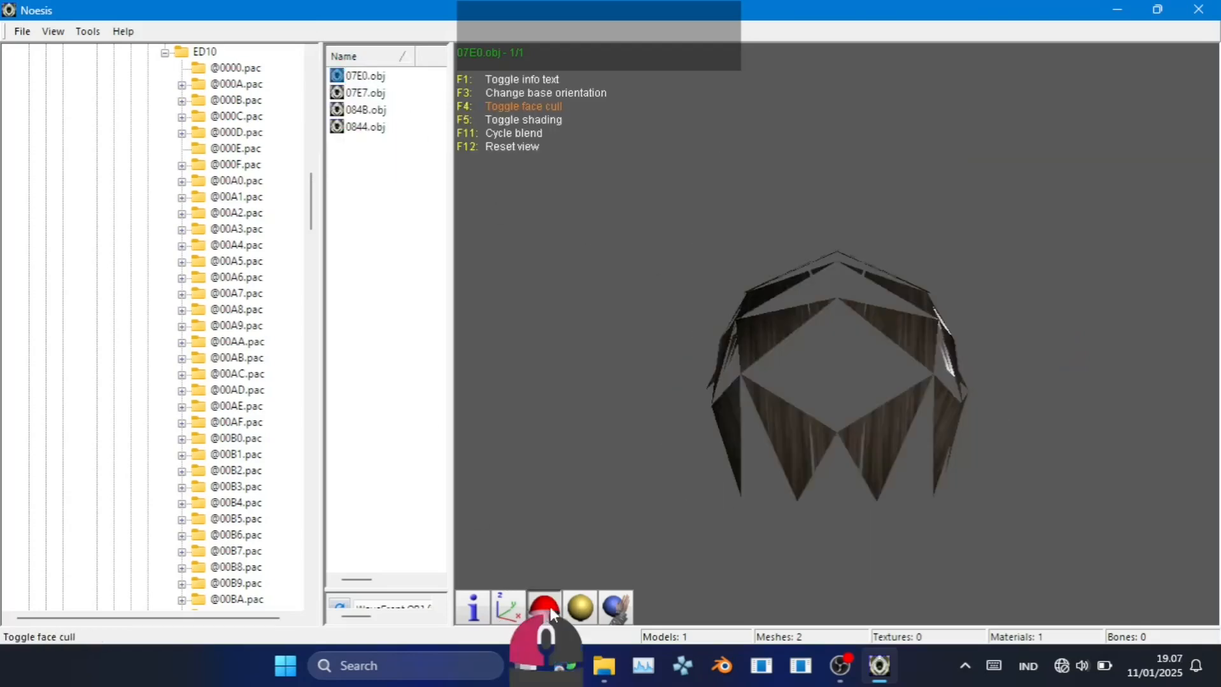
{"action": "left_click", "coordinate": [512, 611]}
{"action": "left_click_drag", "start_coordinate": [812, 318], "coordinate": [837, 337]}
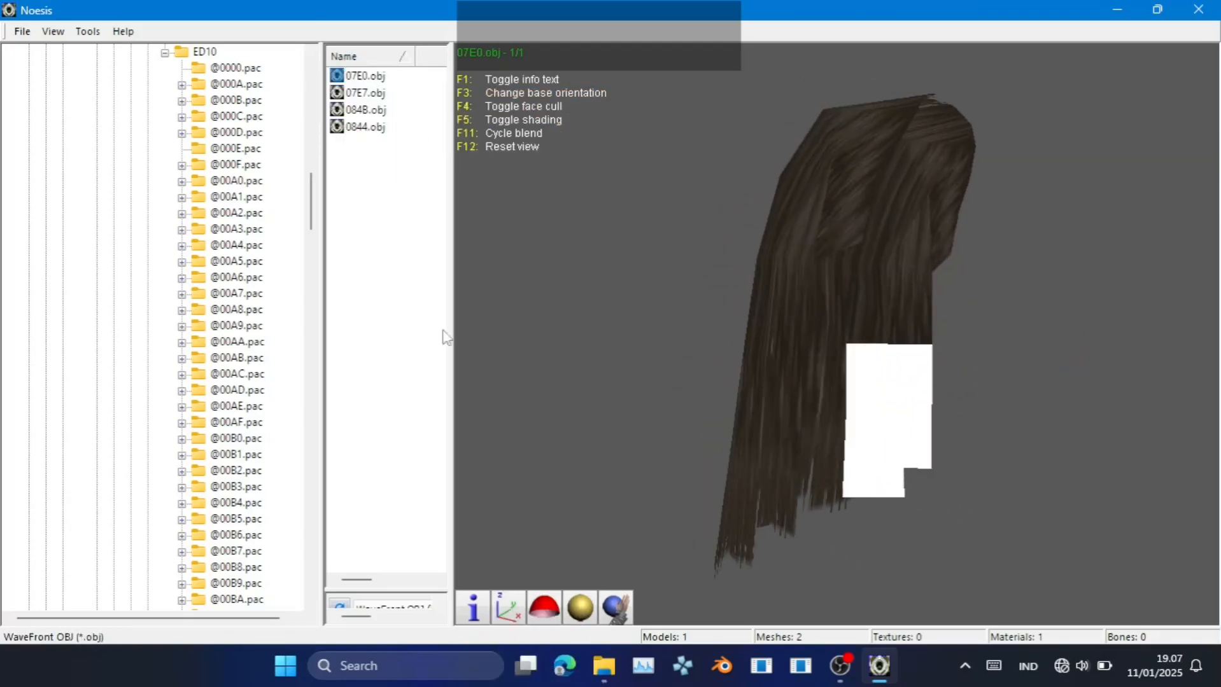
{"action": "left_click", "coordinate": [241, 328]}
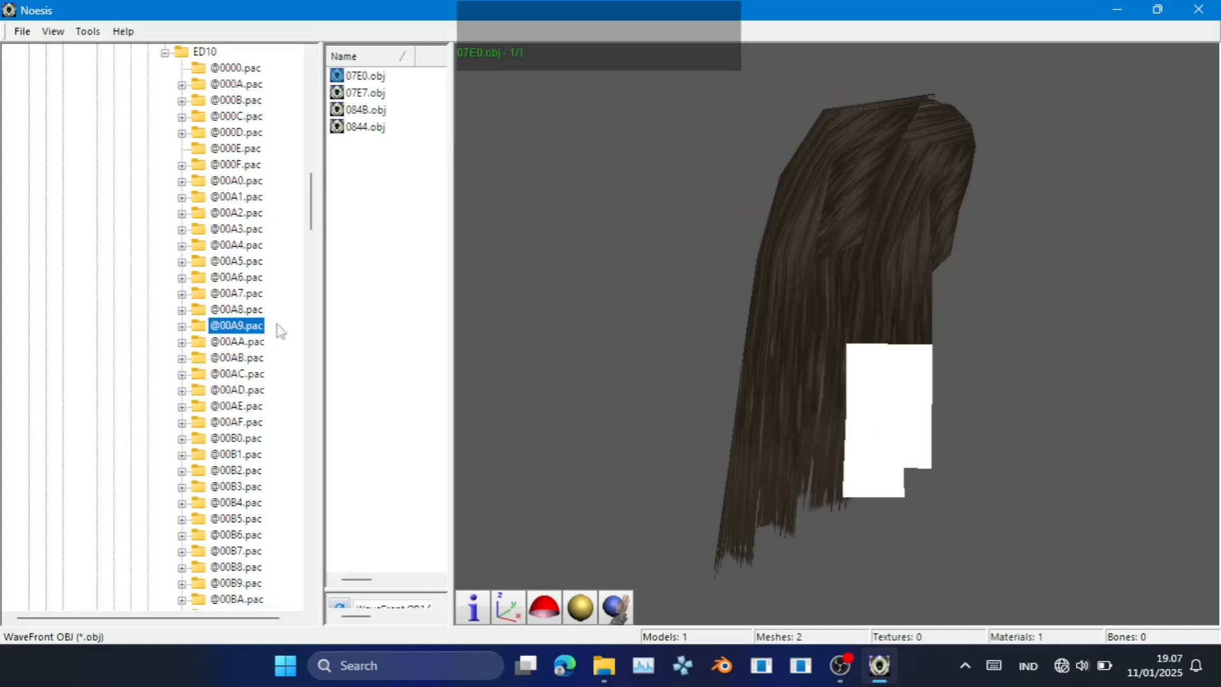
{"action": "left_click", "coordinate": [603, 665]}
{"action": "left_click", "coordinate": [557, 54]}
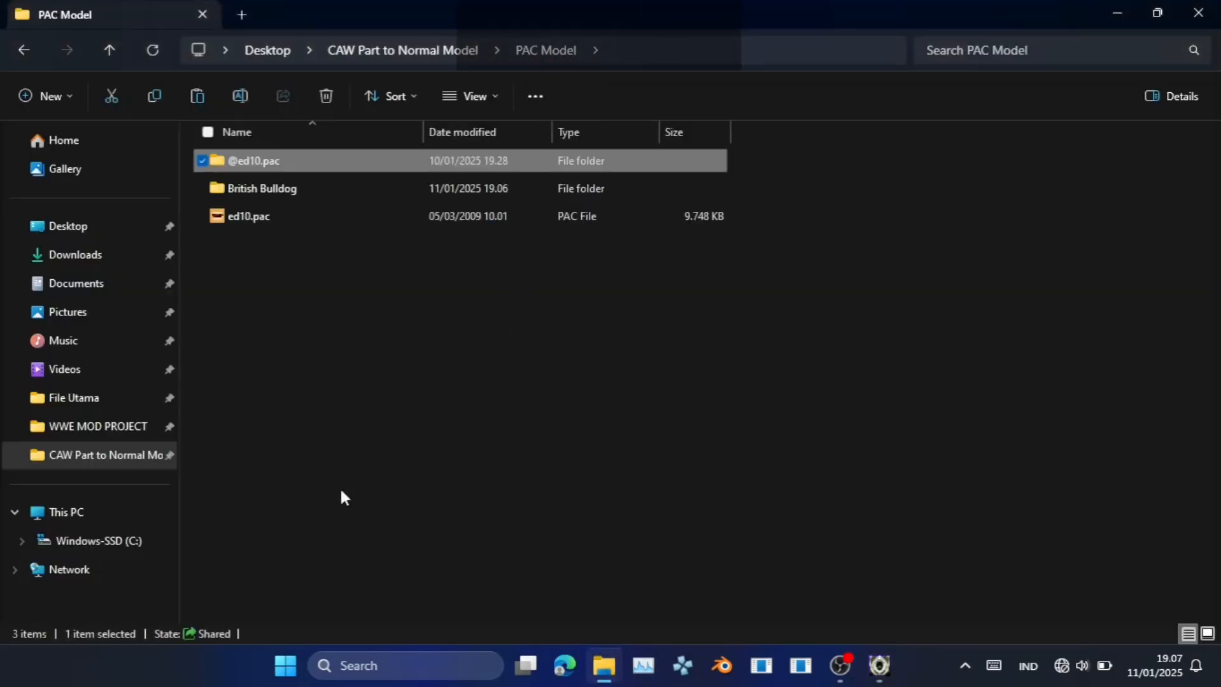
{"action": "left_click", "coordinate": [406, 161]}
{"action": "double_click", "coordinate": [406, 160]}
{"action": "double_click", "coordinate": [365, 163]}
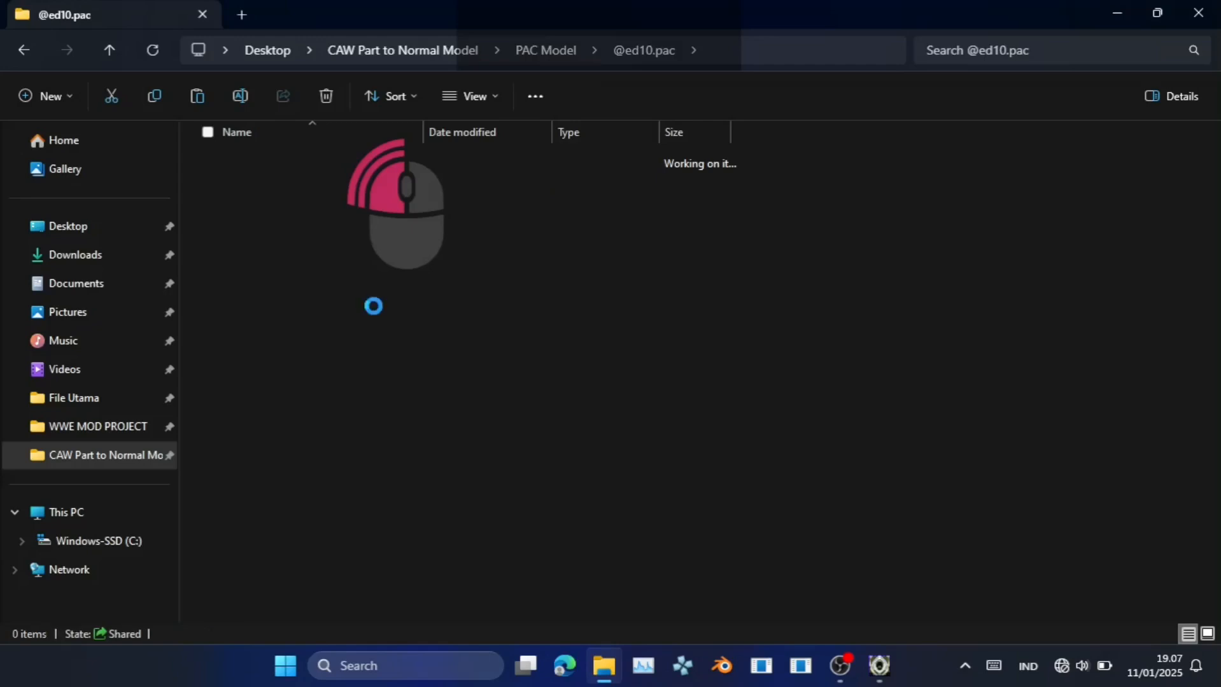
{"action": "scroll", "coordinate": [362, 343], "scroll_direction": "down", "scroll_amount": 2}
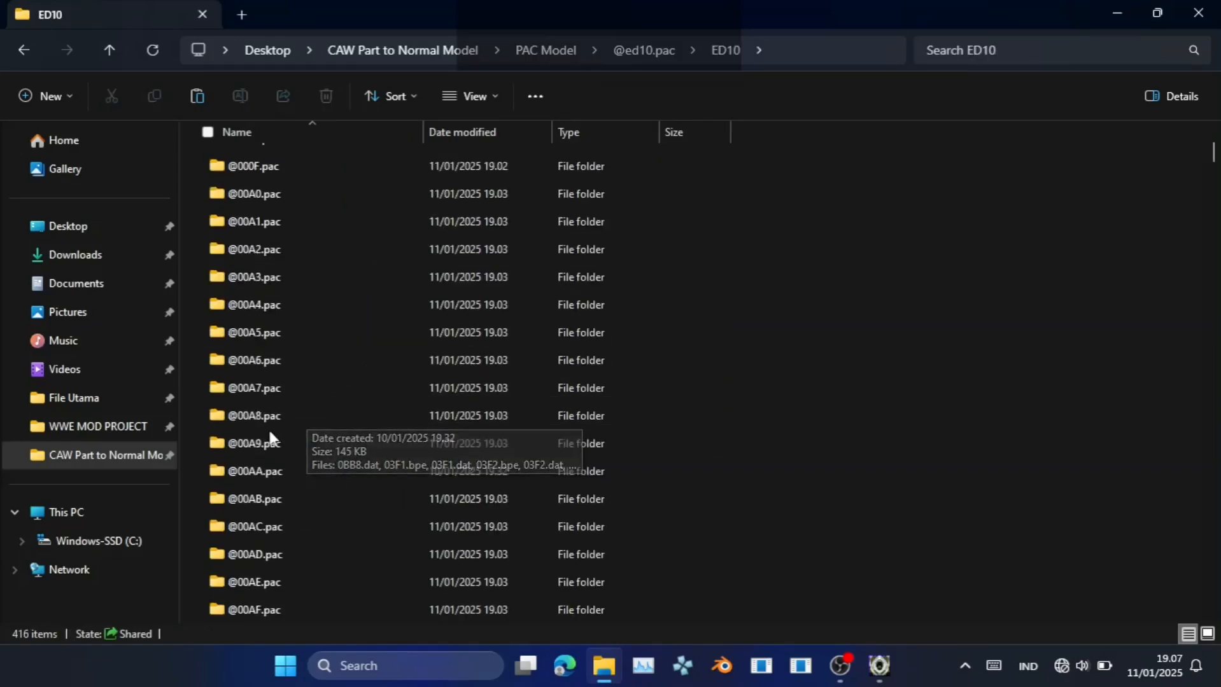
{"action": "left_click", "coordinate": [262, 446]}
{"action": "double_click", "coordinate": [264, 450]}
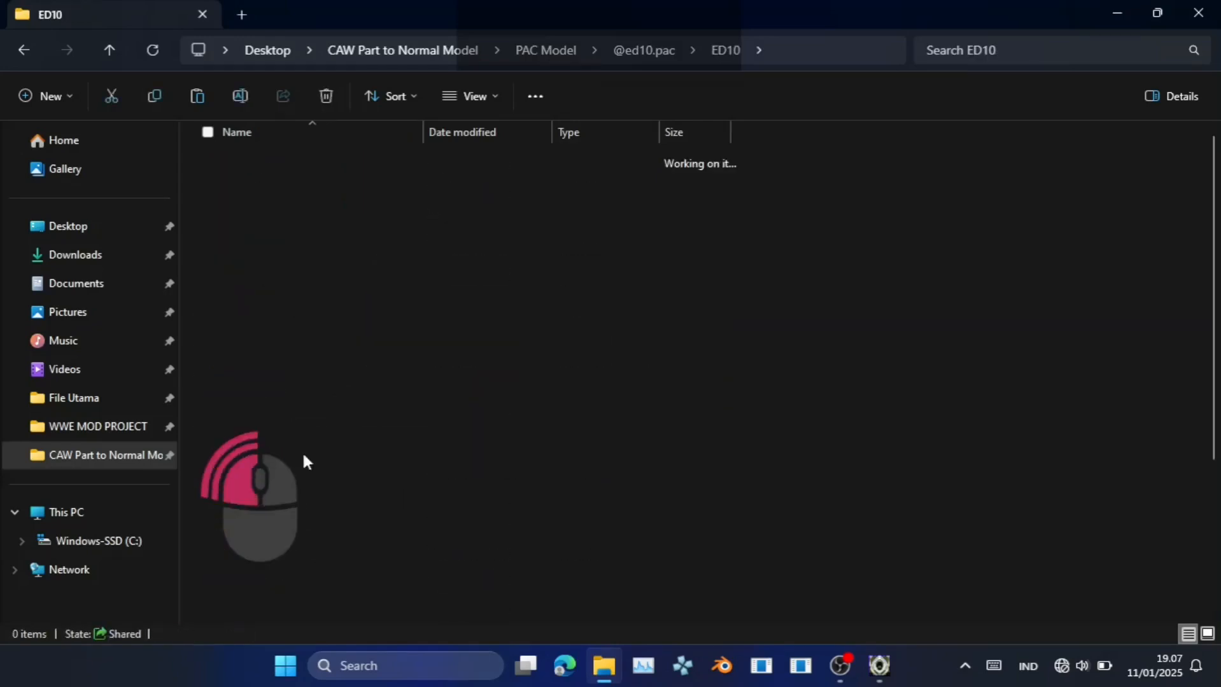
{"action": "scroll", "coordinate": [286, 448], "scroll_direction": "down", "scroll_amount": 1}
{"action": "left_click", "coordinate": [263, 417]}
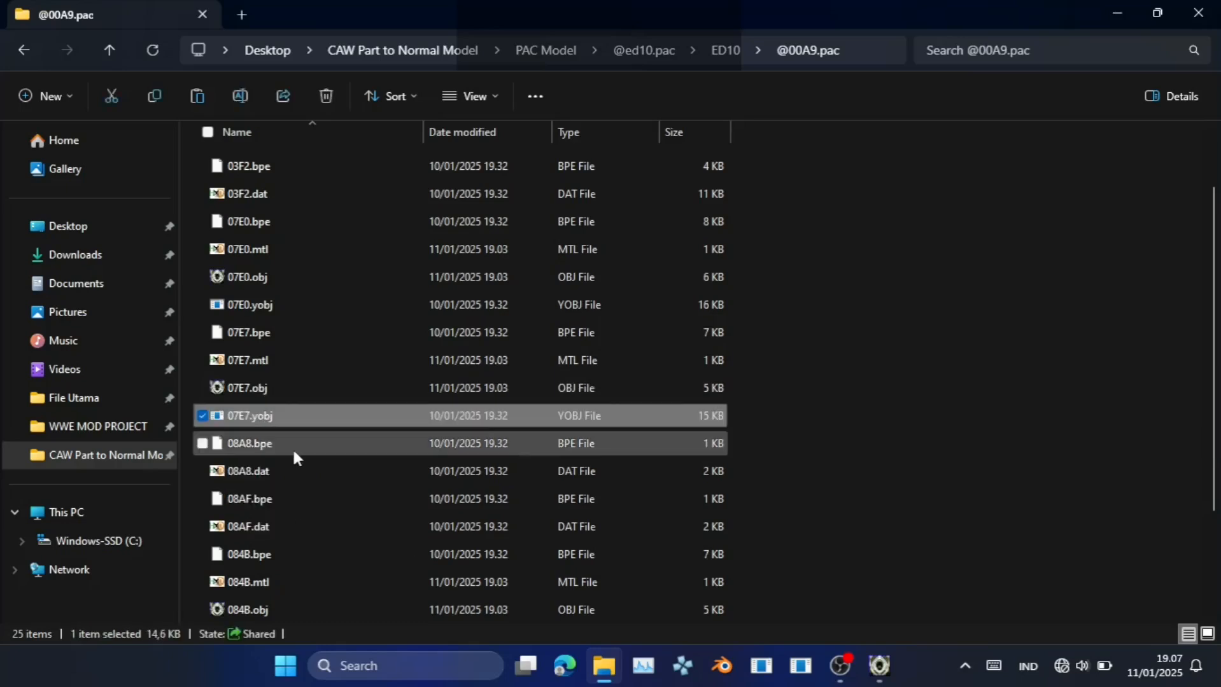
{"action": "left_click", "coordinate": [309, 304]}
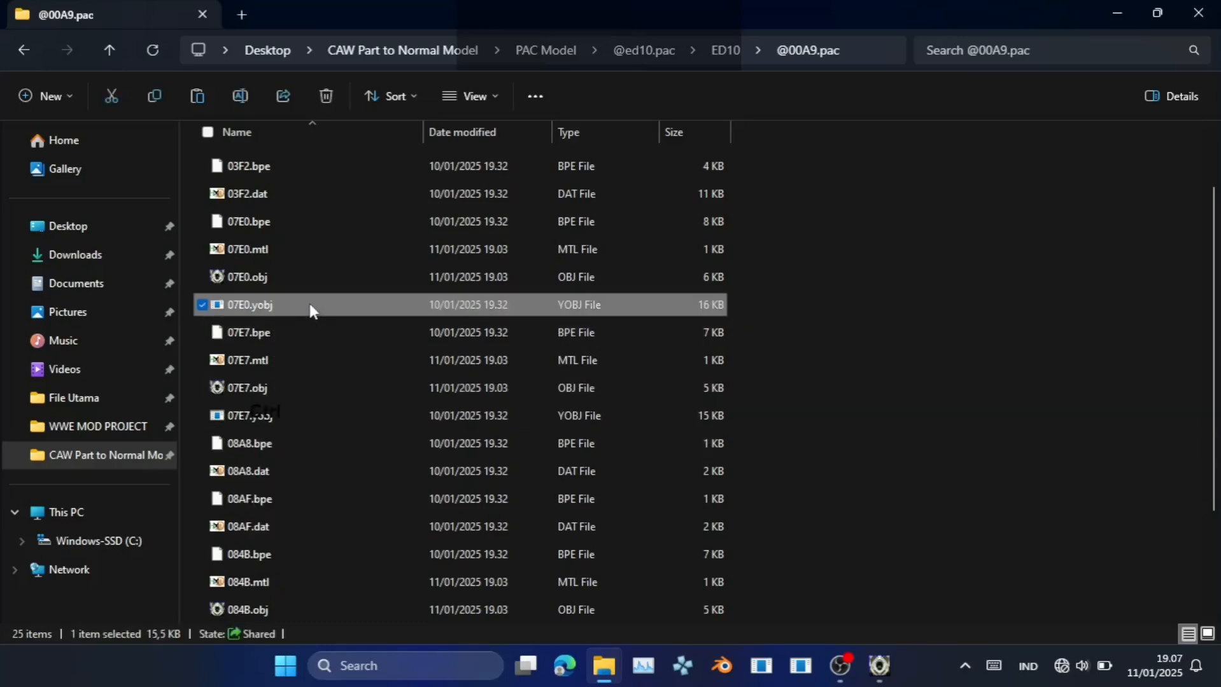
{"action": "key", "text": "ctrl+c"}
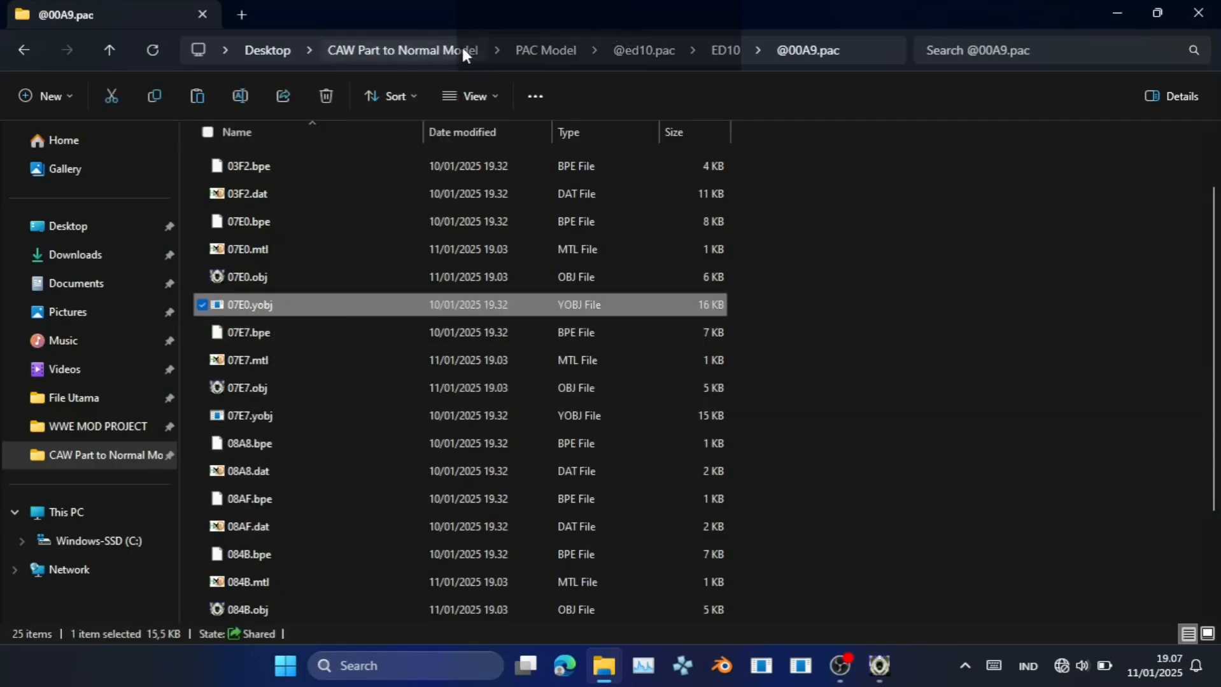
Paste the copied hair file into the British Bulldog folder under PAC Model and rename it as 2.yobj.
{"action": "left_click", "coordinate": [461, 47]}
{"action": "double_click", "coordinate": [292, 329]}
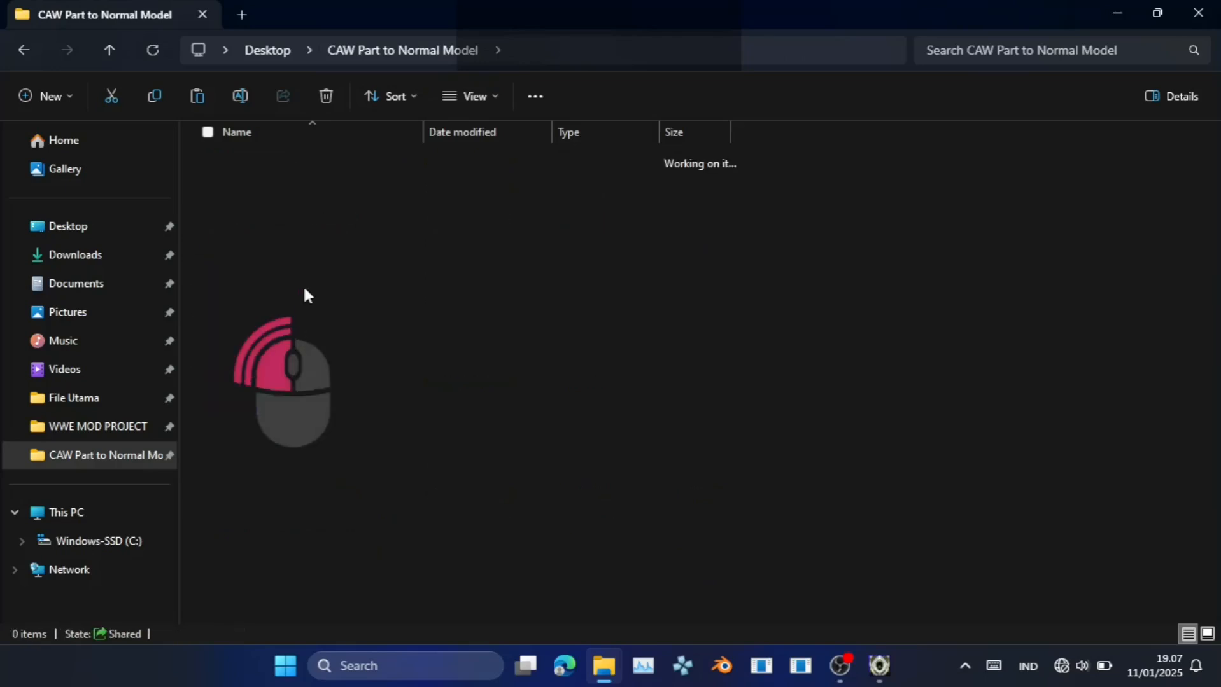
{"action": "double_click", "coordinate": [302, 194]}
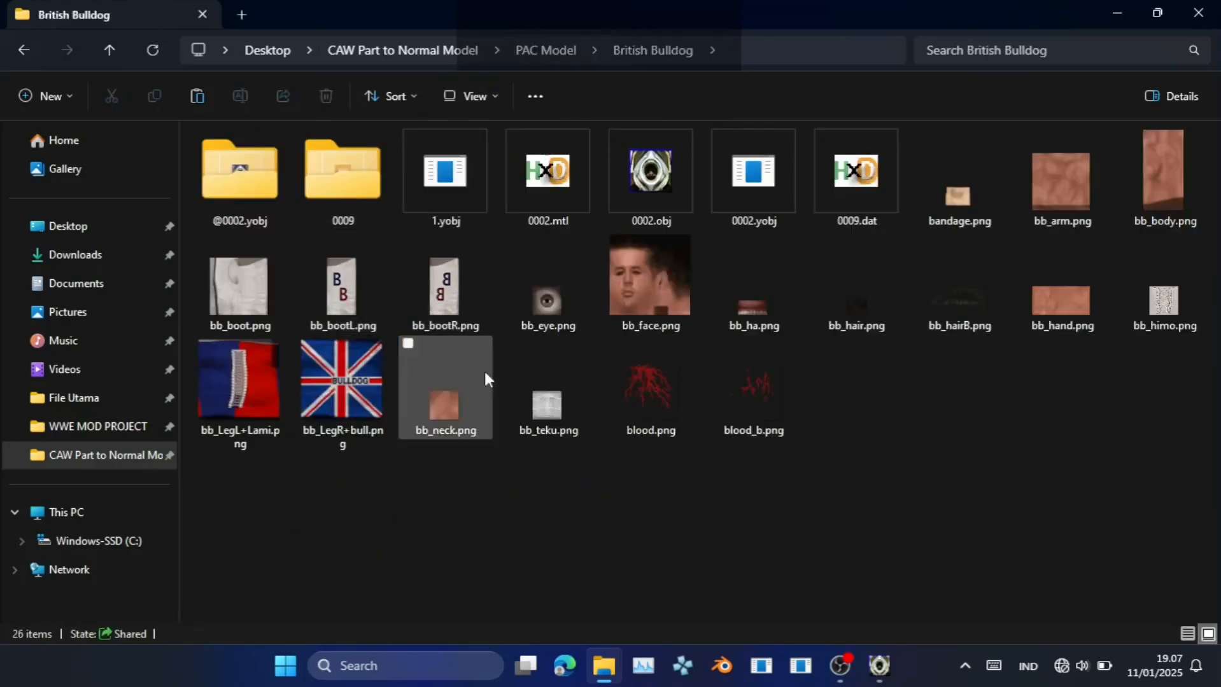
{"action": "key", "text": "ctrl+v"}
{"action": "key", "text": "F2"}
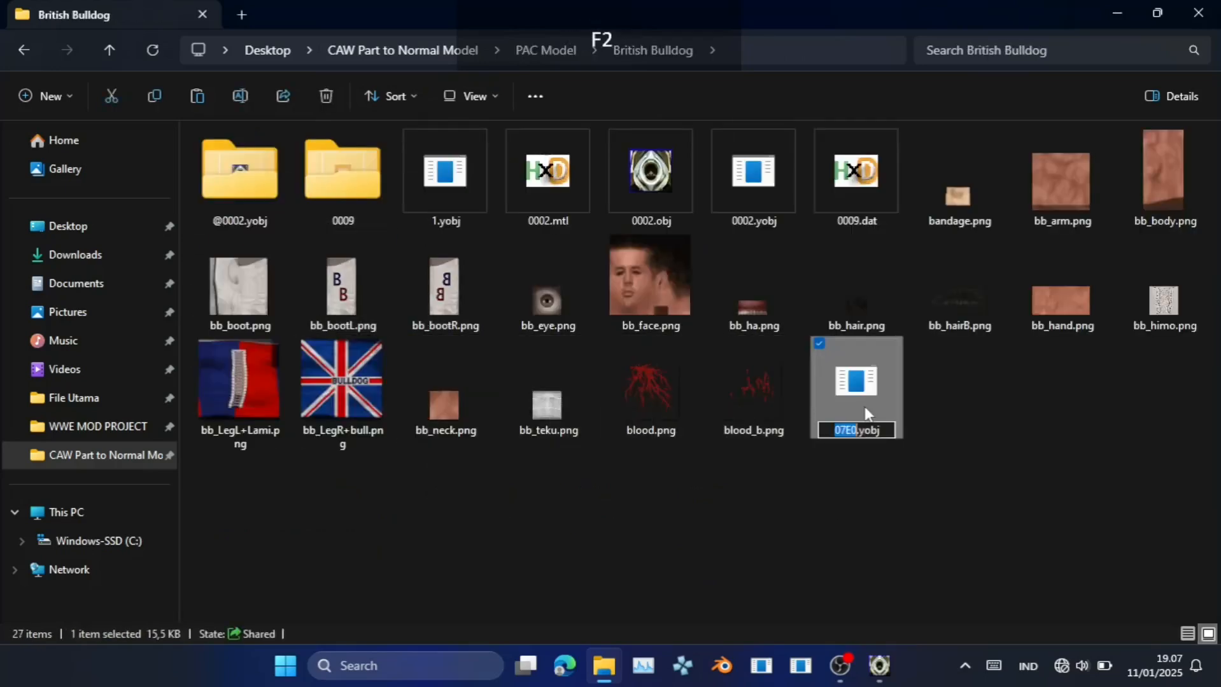
{"action": "key", "text": "Right"}
{"action": "type", "text": "2"}
{"action": "key", "text": "Return"}
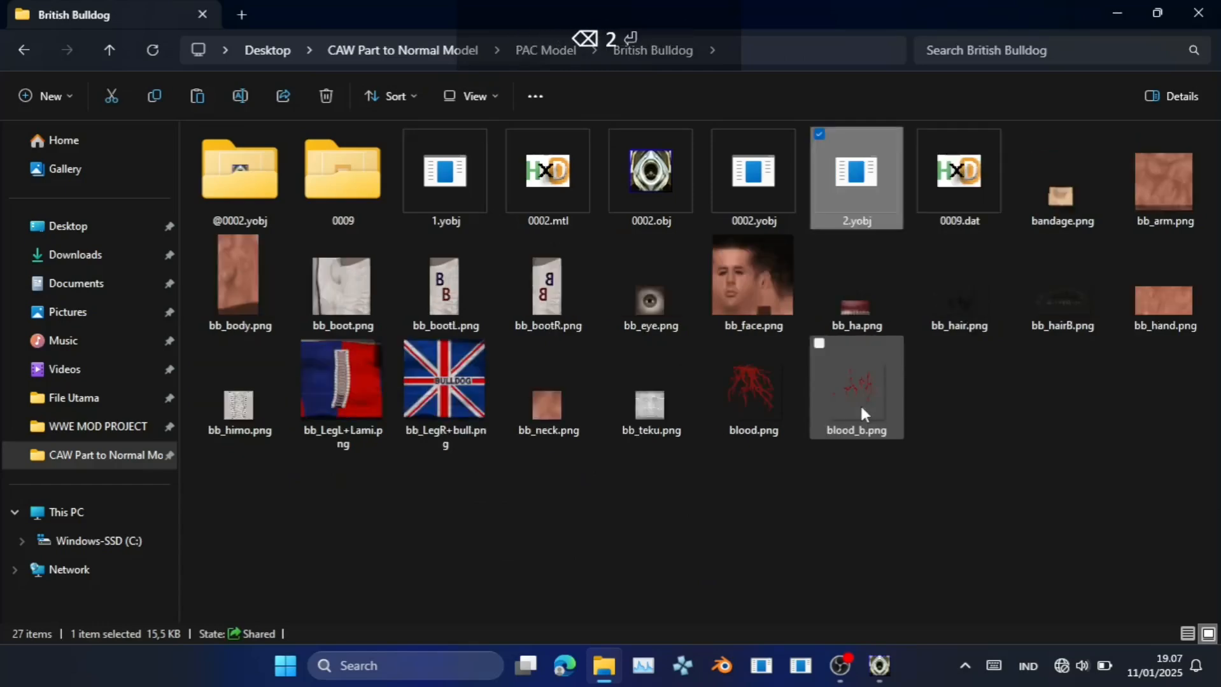
Switch to Noesis and close it, returning to the British Bulldog folder in File Explorer.
{"action": "left_click", "coordinate": [487, 202]}
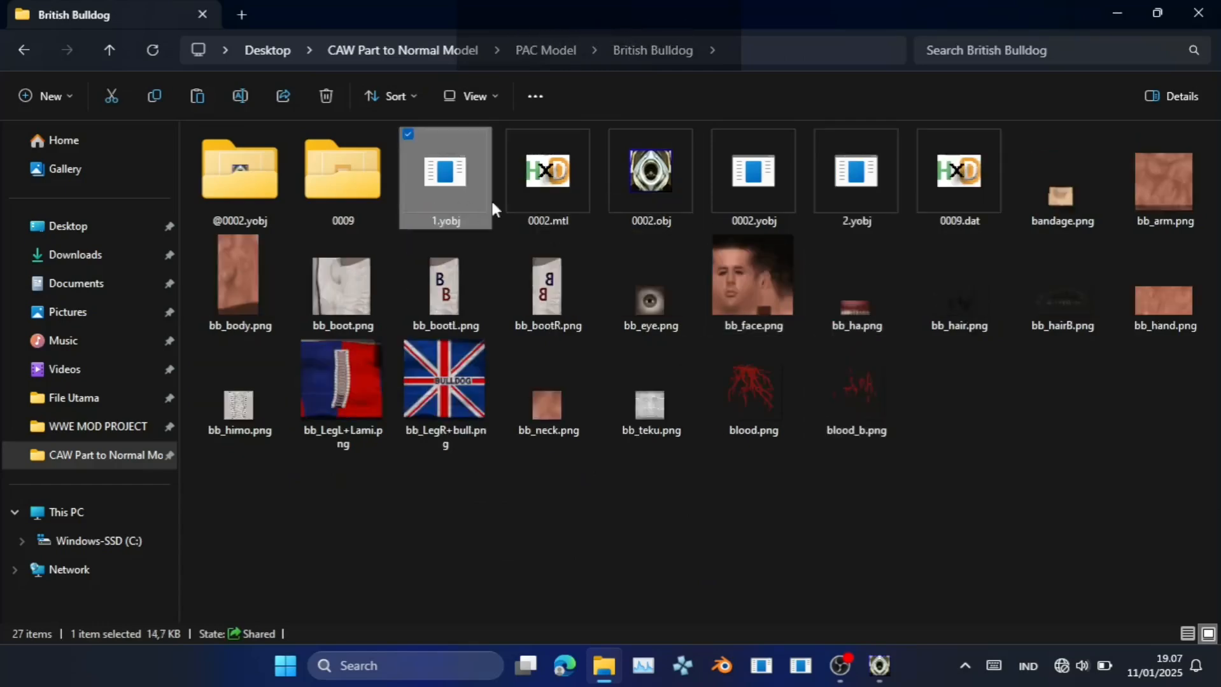
{"action": "left_click", "coordinate": [820, 197]}
{"action": "left_click", "coordinate": [878, 666]}
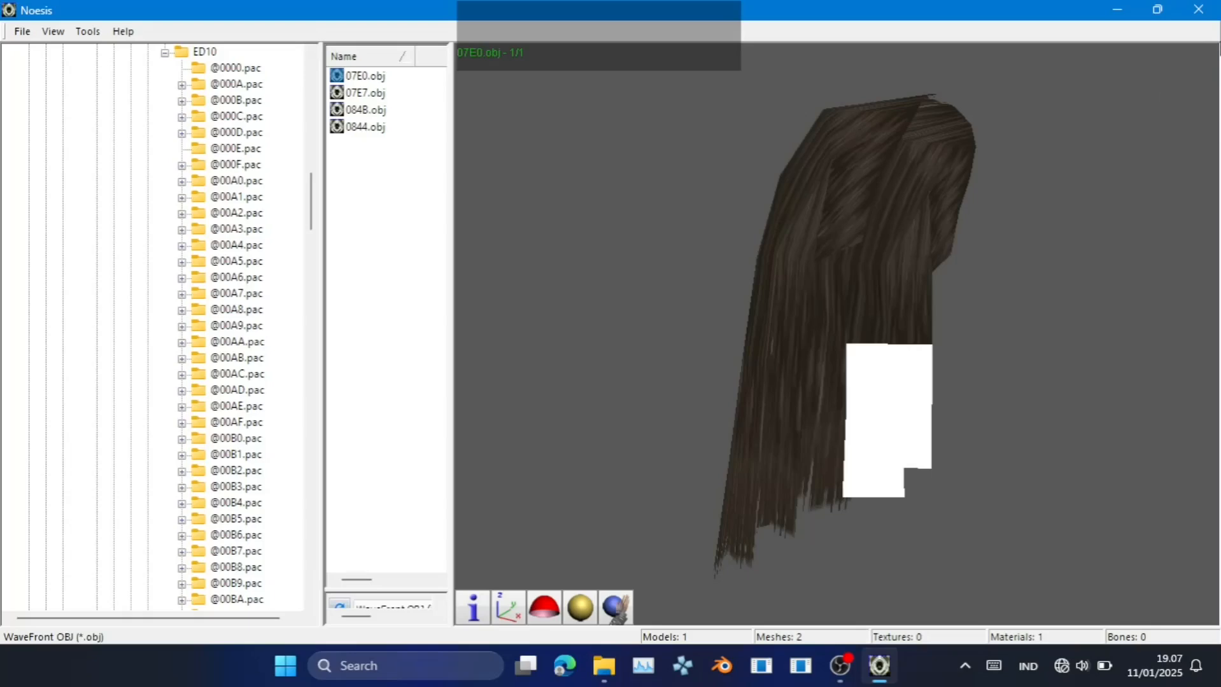
{"action": "left_click", "coordinate": [1209, 19]}
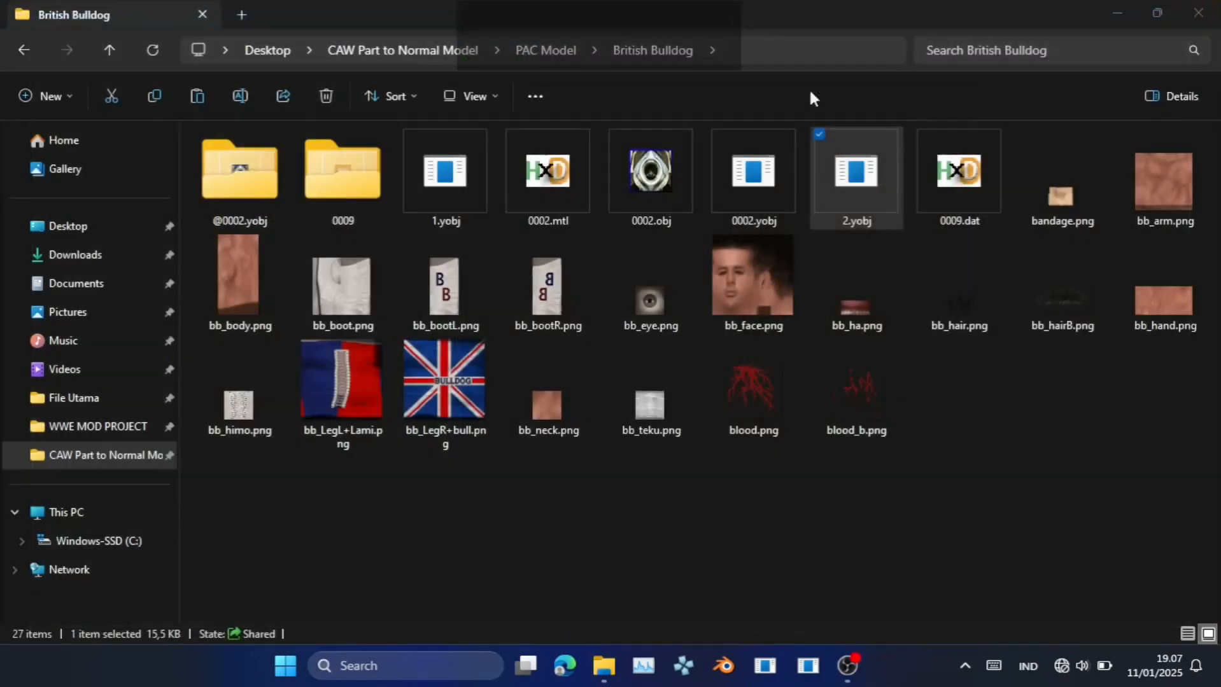
{"action": "left_click", "coordinate": [549, 51]}
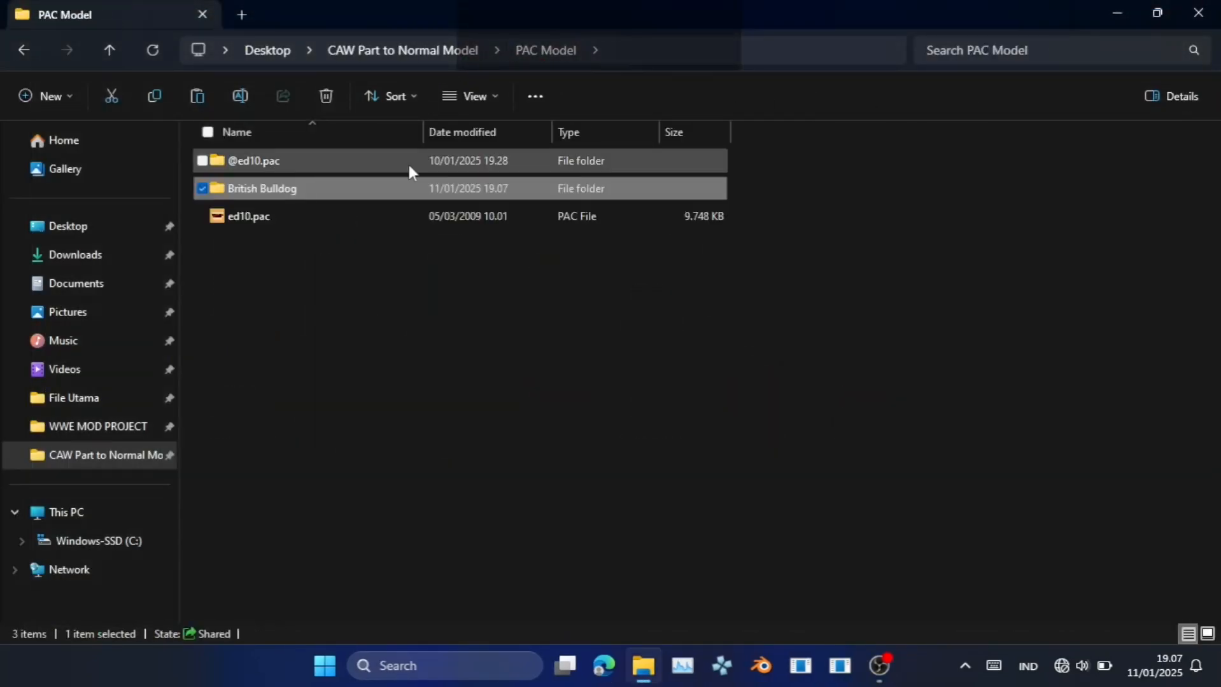
{"action": "mouse_move", "coordinate": [408, 165]}
{"action": "double_click", "coordinate": [345, 167]}
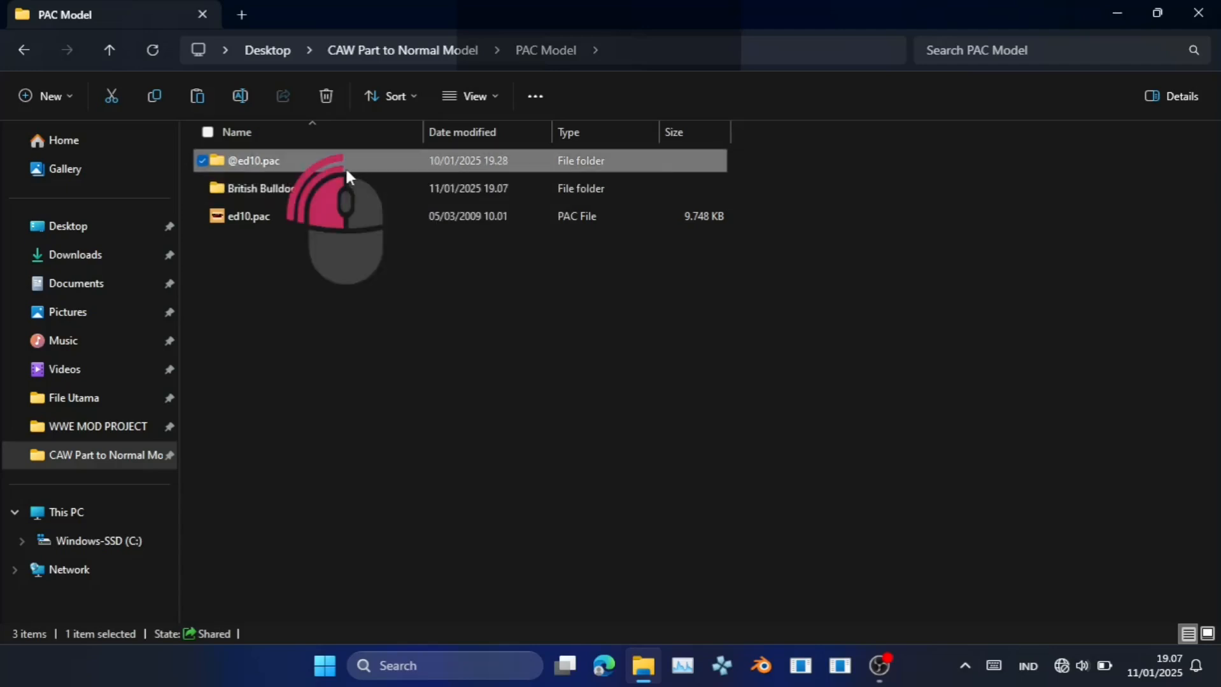
{"action": "left_click", "coordinate": [354, 168]}
{"action": "double_click", "coordinate": [355, 168]}
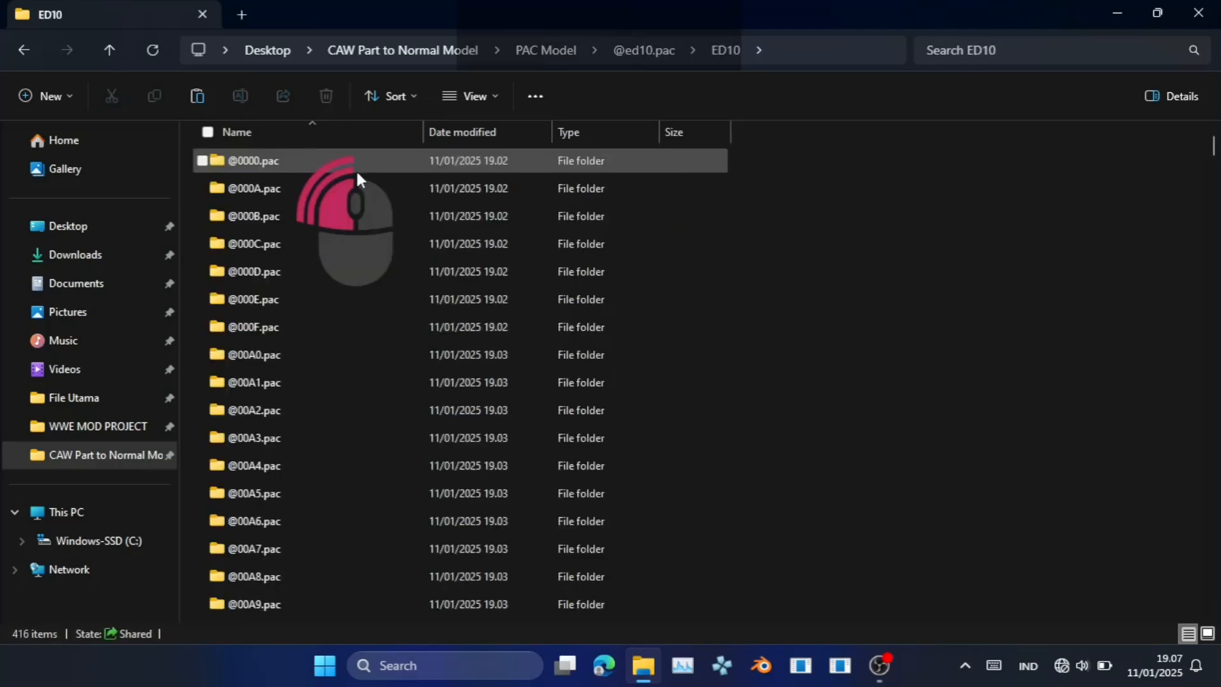
{"action": "double_click", "coordinate": [312, 167]}
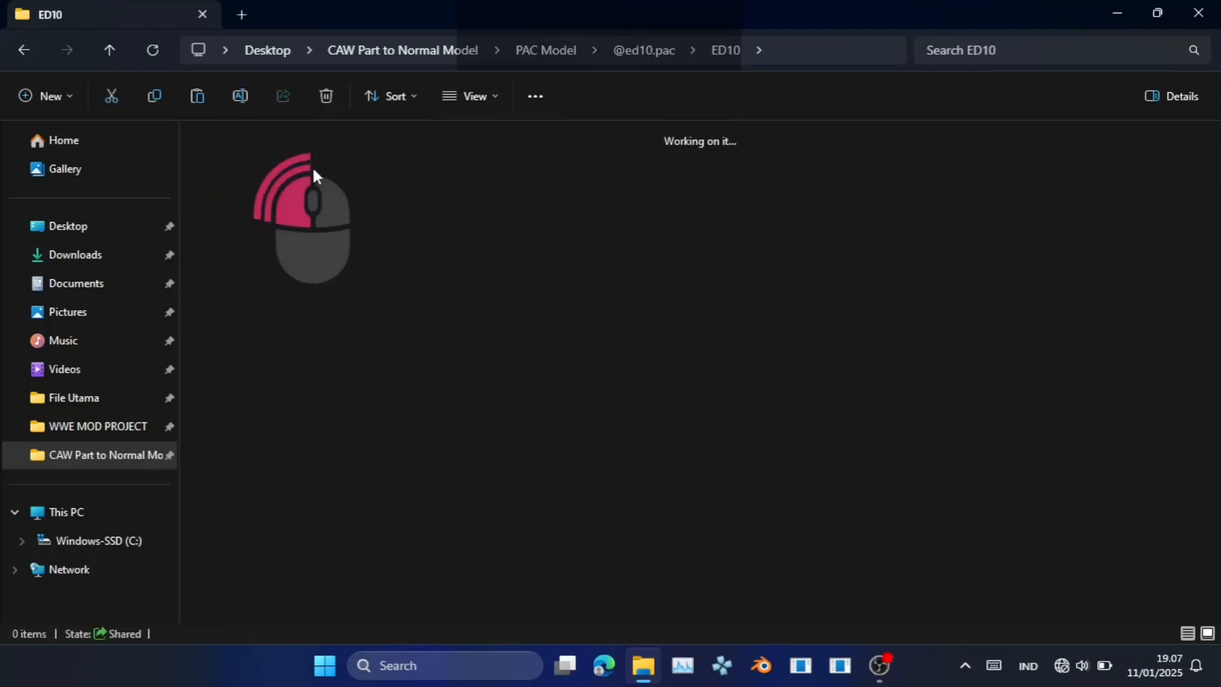
{"action": "left_click", "coordinate": [1041, 219]}
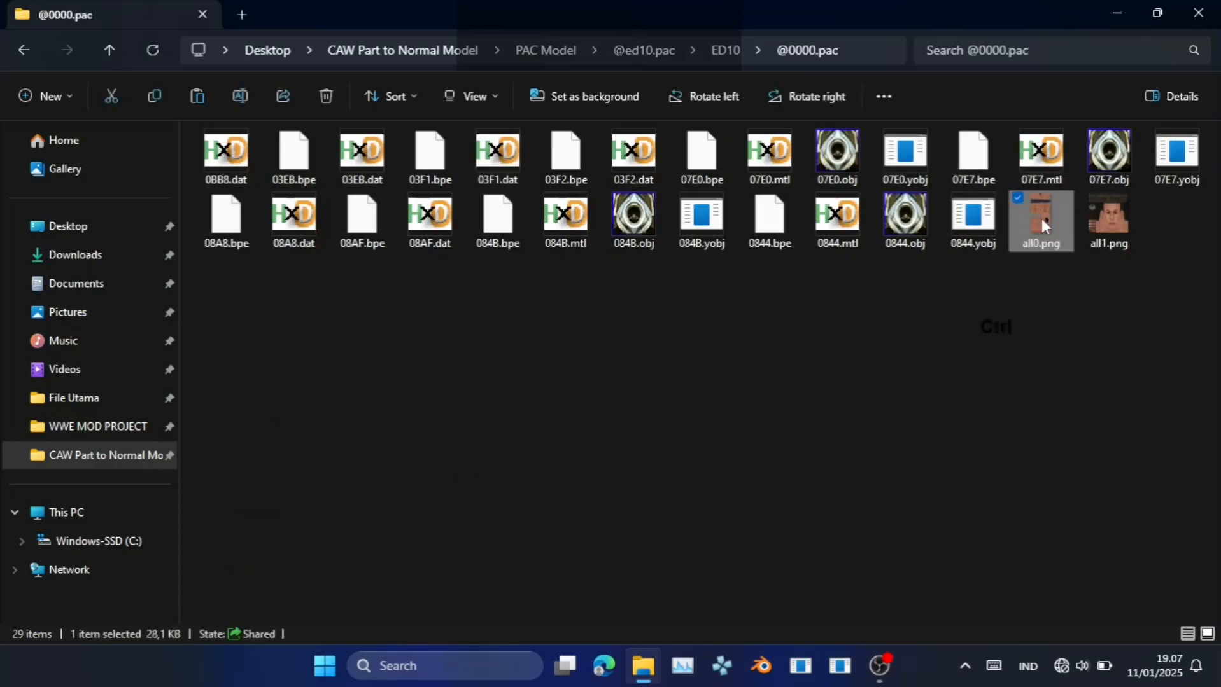
{"action": "left_click", "coordinate": [1131, 219], "text": "ctrl"}
{"action": "key", "text": "ctrl+c"}
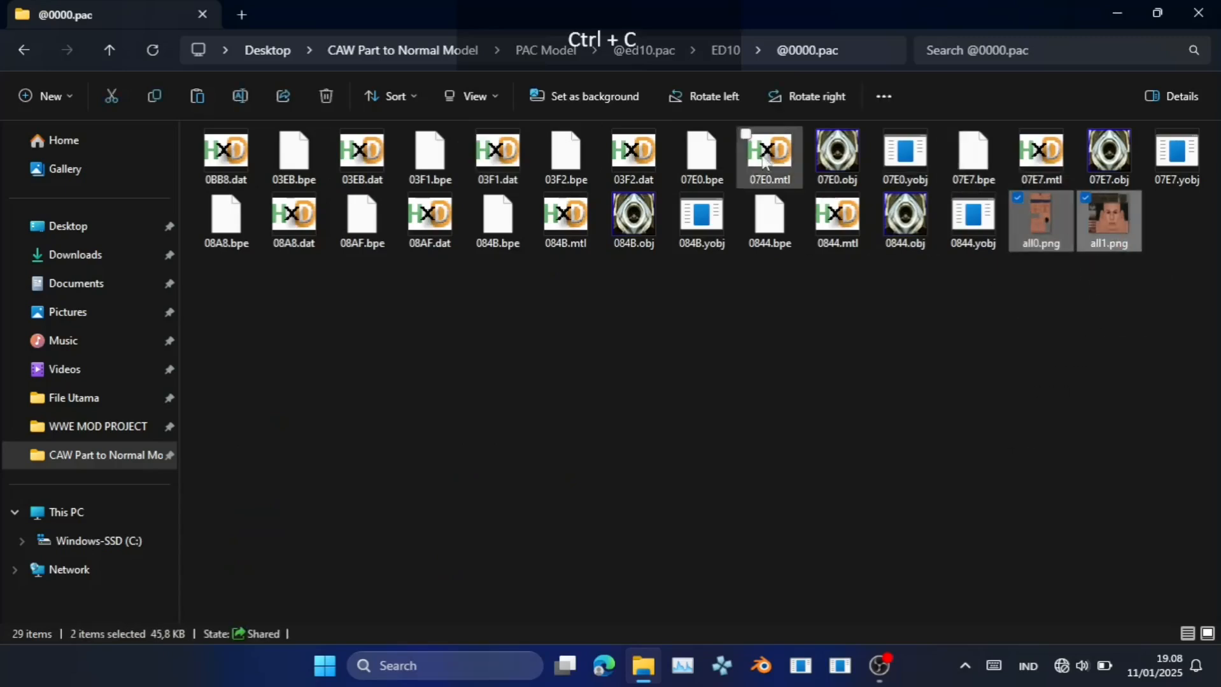
Paste the two copied texture images into the British Bulldog folder under PAC Model.
{"action": "left_click", "coordinate": [553, 51]}
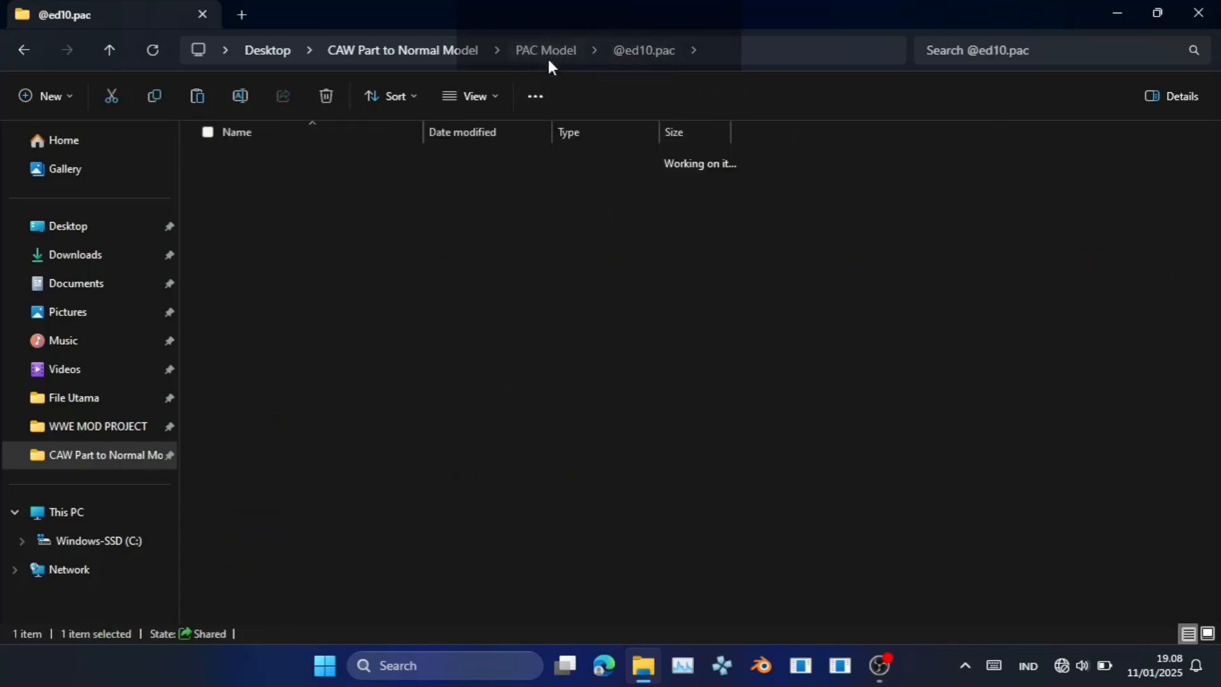
{"action": "double_click", "coordinate": [374, 187]}
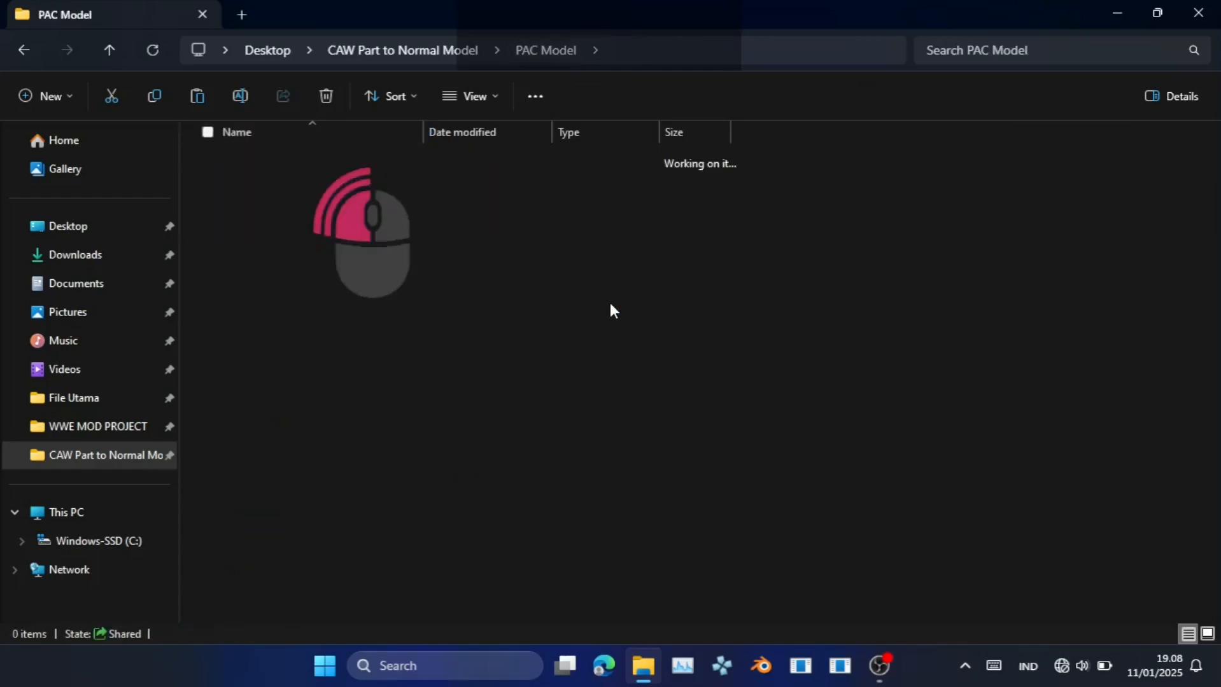
{"action": "key", "text": "ctrl+v"}
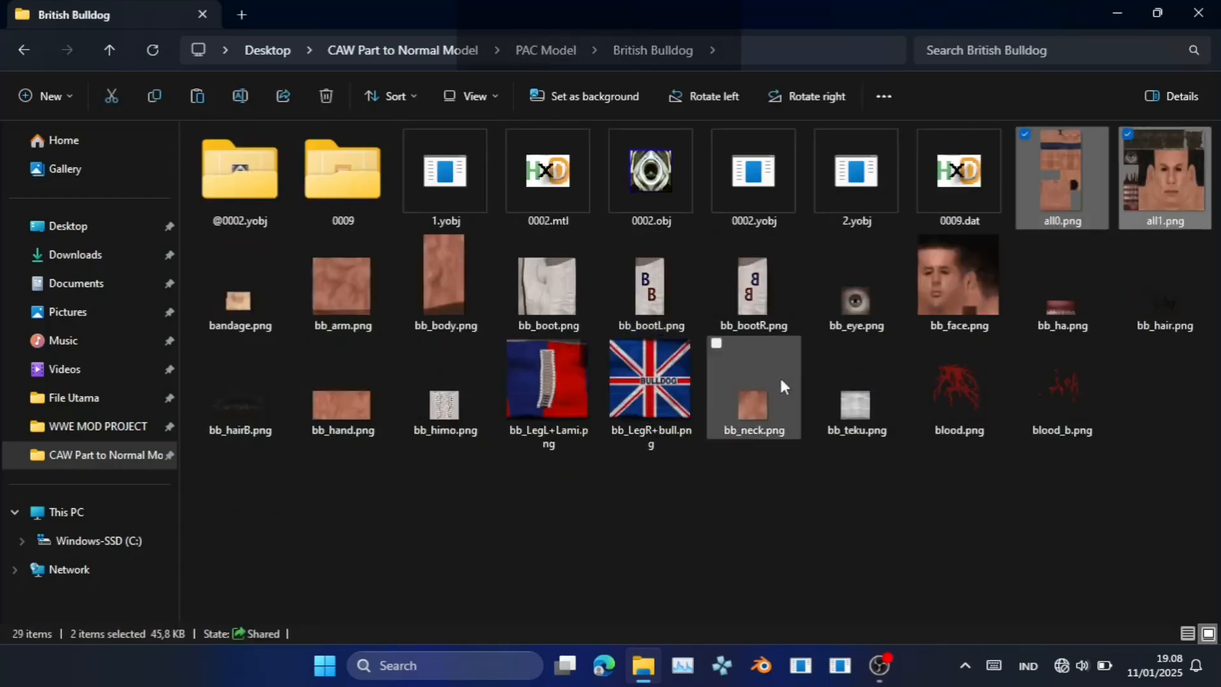
{"action": "left_click", "coordinate": [886, 457]}
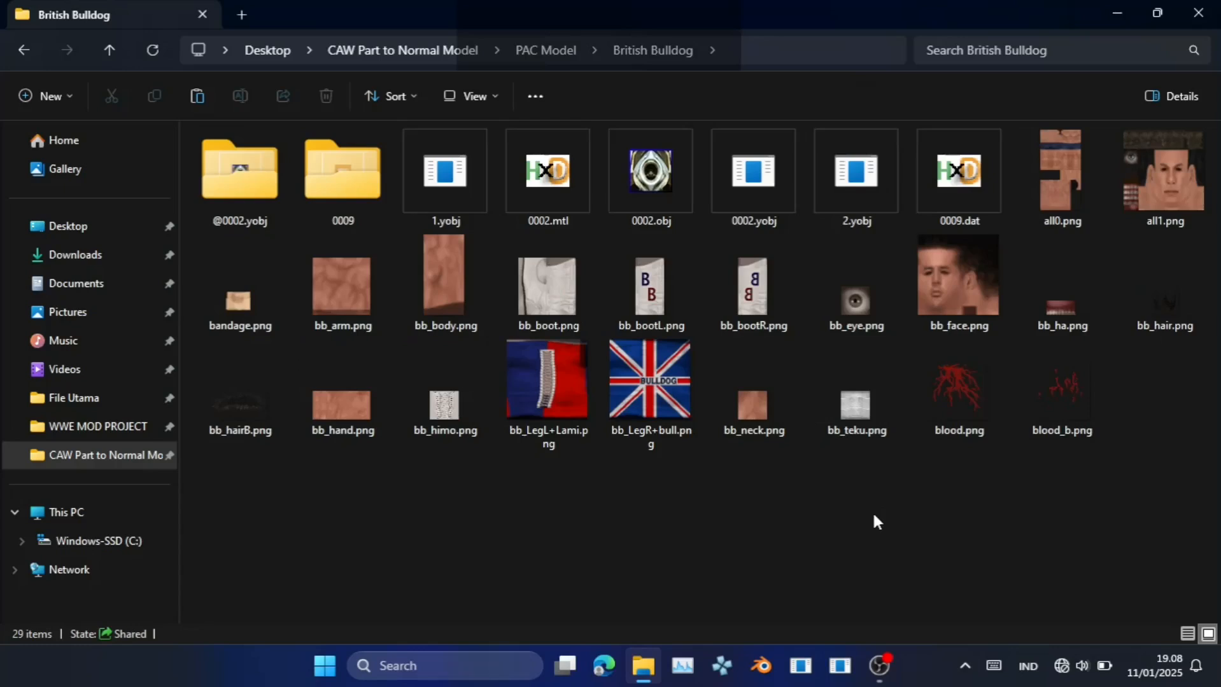
{"action": "left_click", "coordinate": [1050, 187]}
{"action": "left_click", "coordinate": [1159, 173]}
{"action": "left_click", "coordinate": [970, 534]}
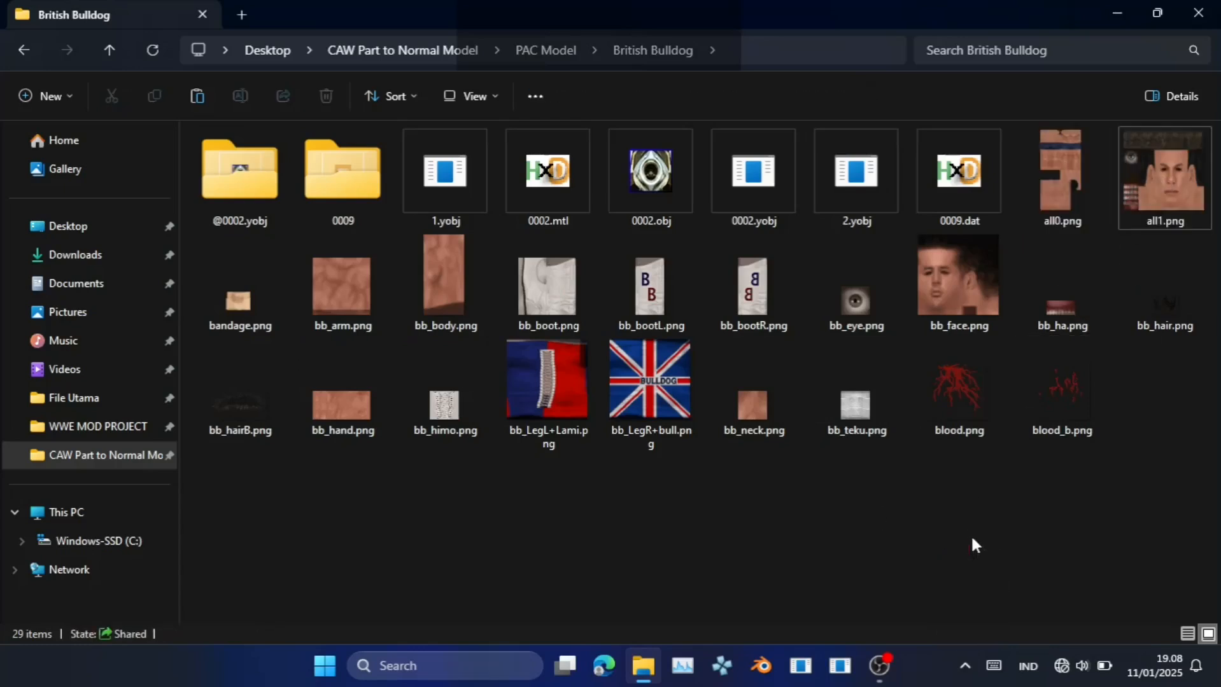
Open 1.yobj in YOBJ File Tool, reload it with the type set to PSP YOBJ, and export all its objects to OBJ.
{"action": "double_click", "coordinate": [456, 186]}
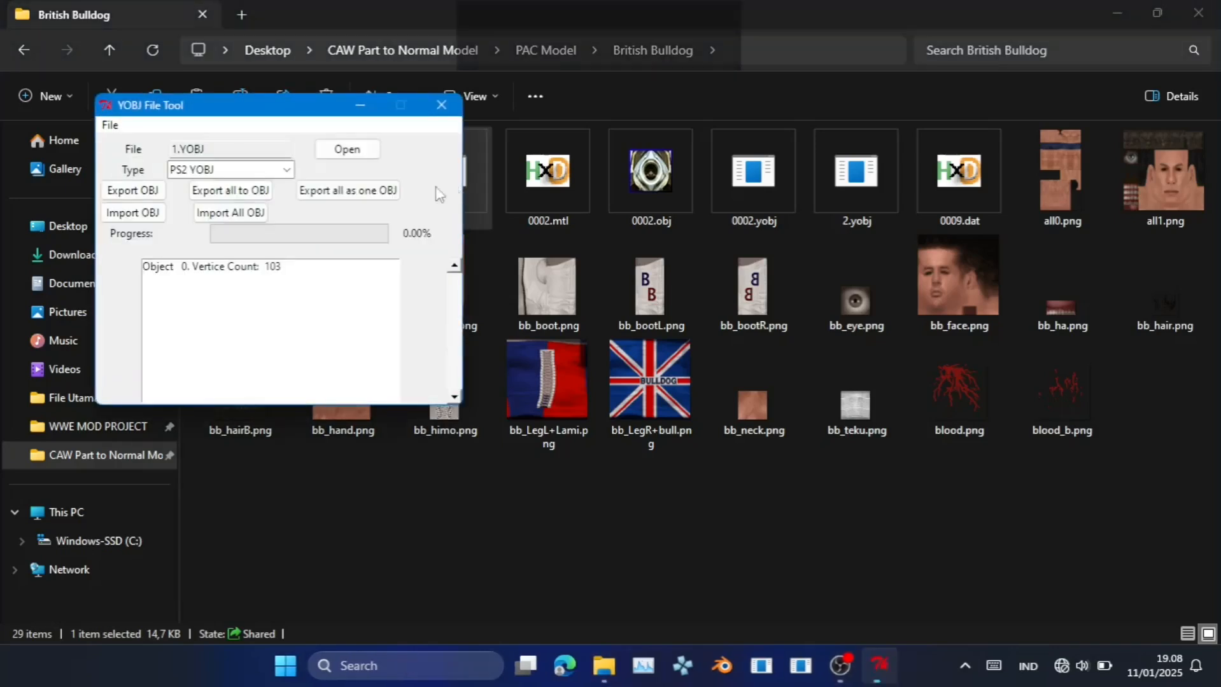
{"action": "left_click", "coordinate": [286, 170]}
{"action": "left_click", "coordinate": [257, 202]}
{"action": "left_click", "coordinate": [345, 149]}
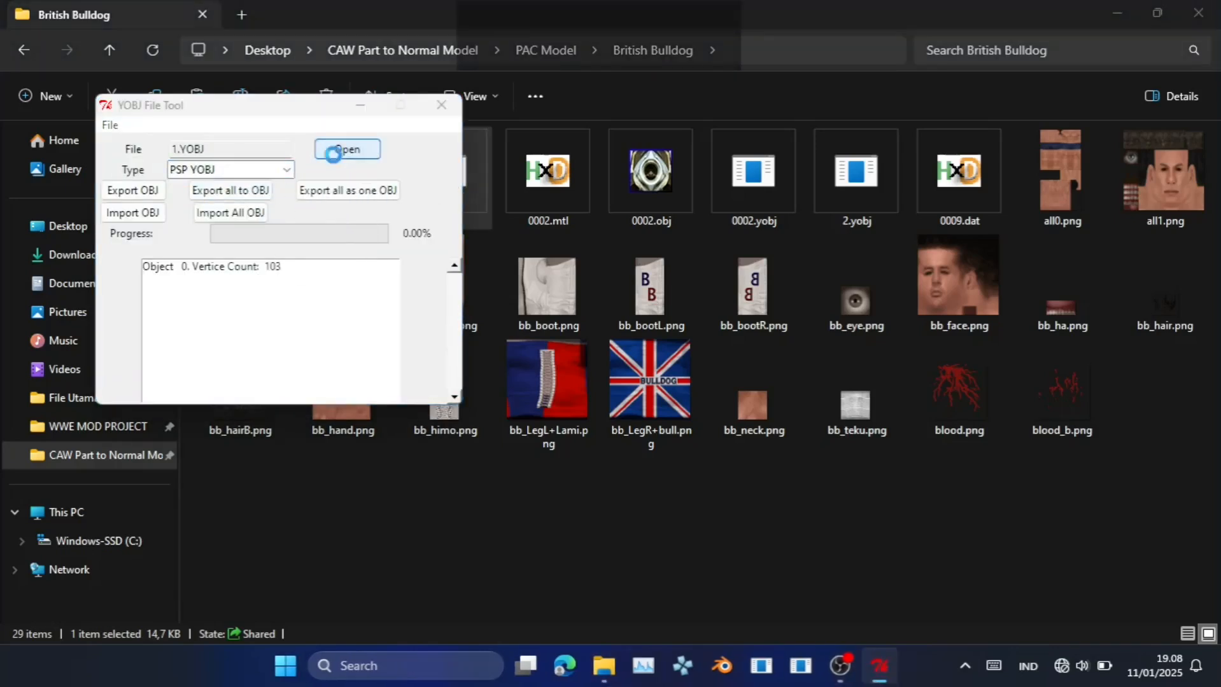
{"action": "left_click", "coordinate": [428, 252]}
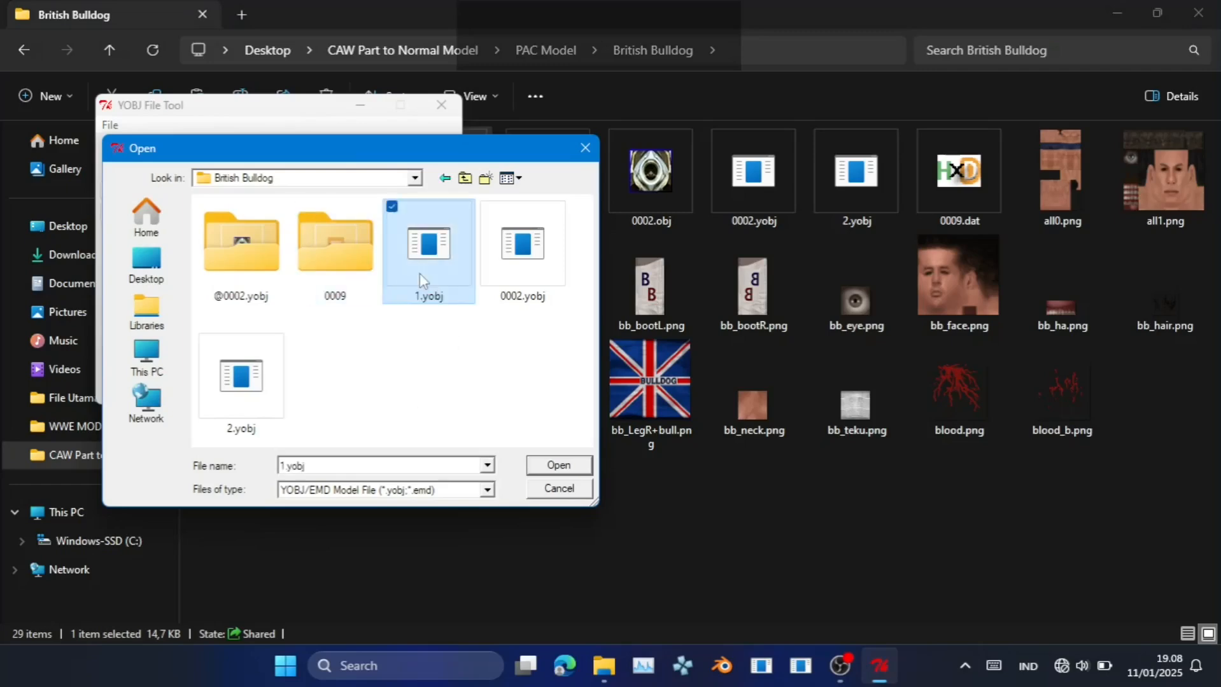
{"action": "double_click", "coordinate": [429, 251]}
{"action": "left_click", "coordinate": [257, 194]}
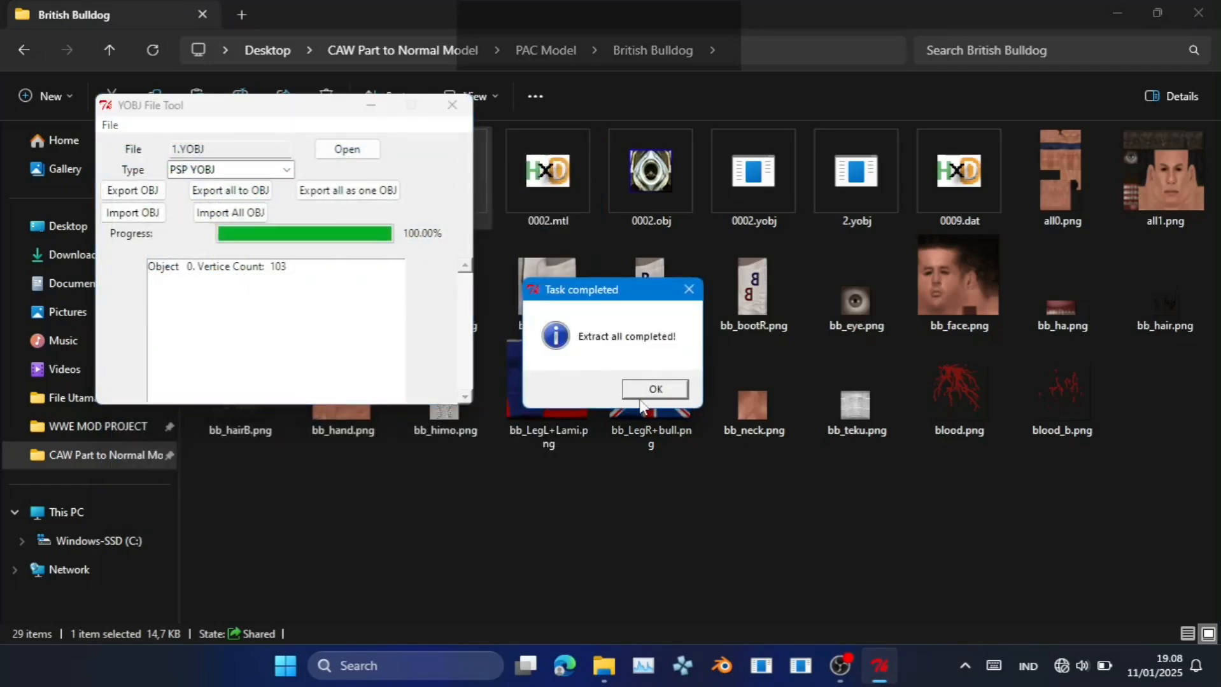
Export all objects of 1.yobj as one combined OBJ file, 1.obj, in the British Bulldog folder.
{"action": "left_click", "coordinate": [646, 388]}
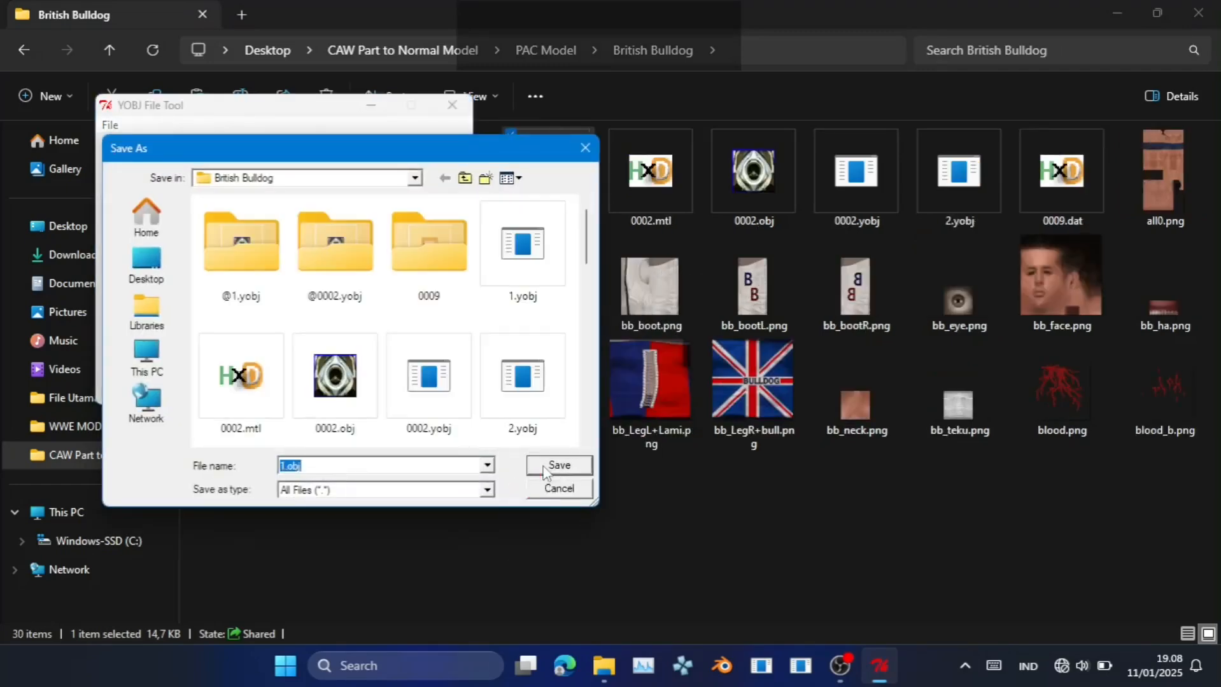
{"action": "left_click", "coordinate": [547, 468]}
{"action": "left_click", "coordinate": [655, 389]}
Load 2.yobj from the British Bulldog folder and export all its objects to separate OBJ files.
{"action": "left_click", "coordinate": [347, 148]}
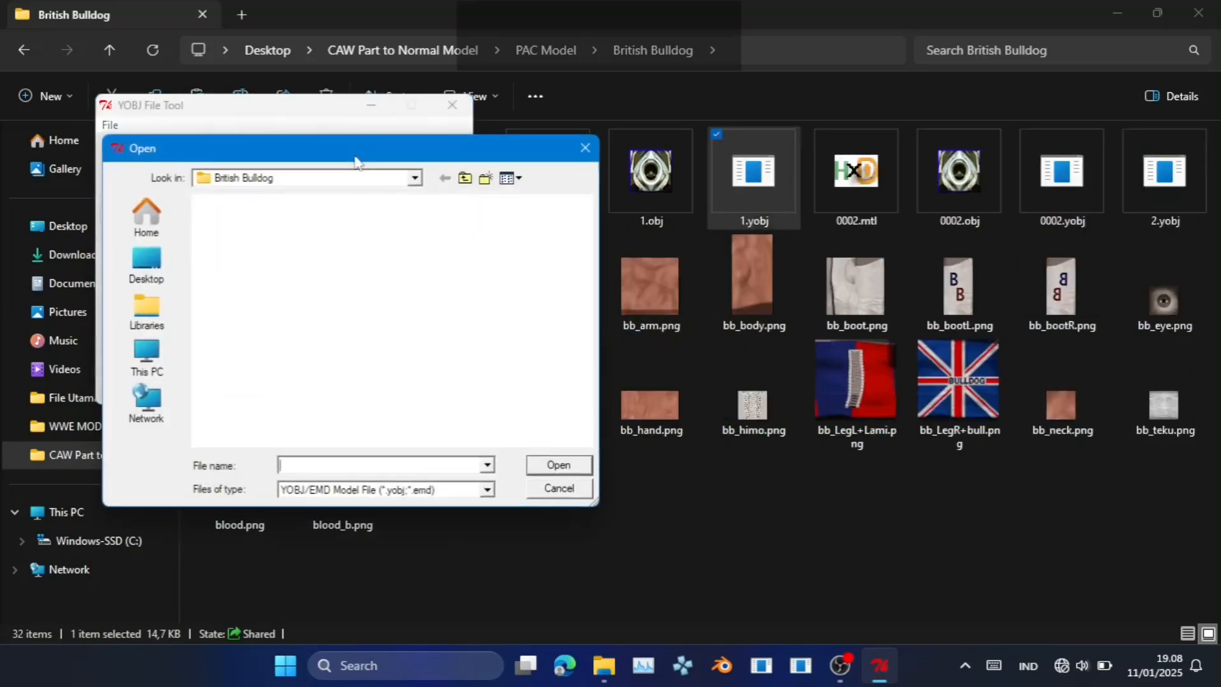
{"action": "double_click", "coordinate": [324, 407]}
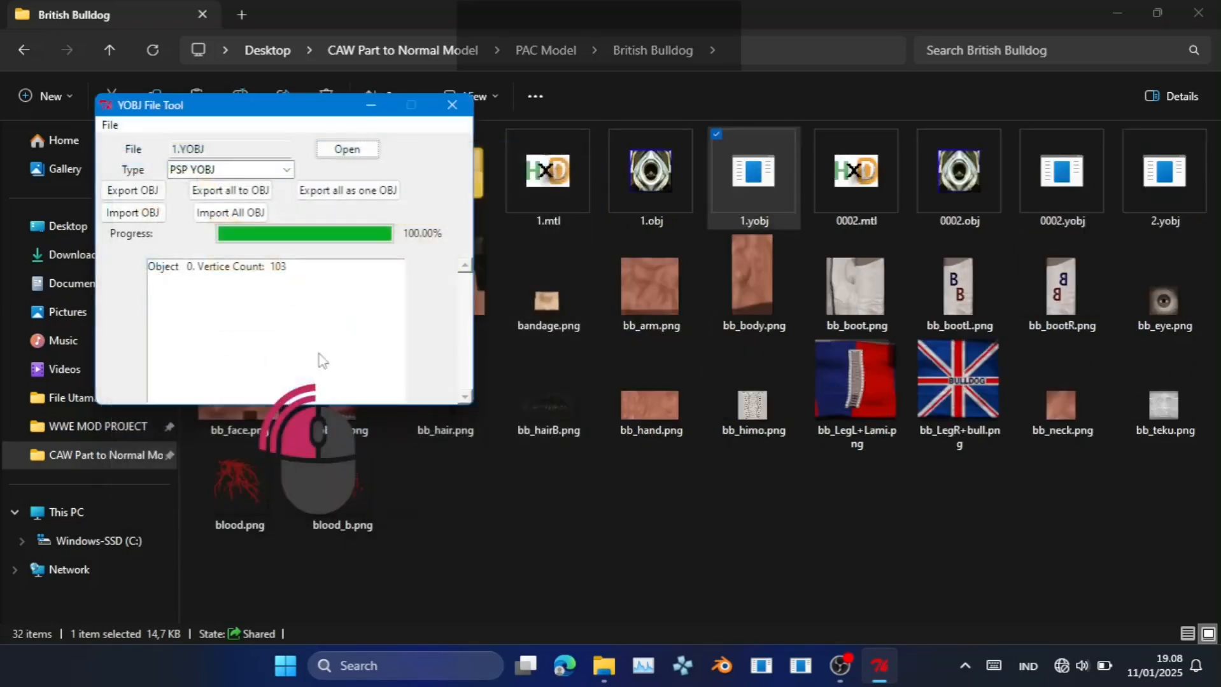
{"action": "left_click", "coordinate": [235, 192]}
{"action": "left_click", "coordinate": [652, 388]}
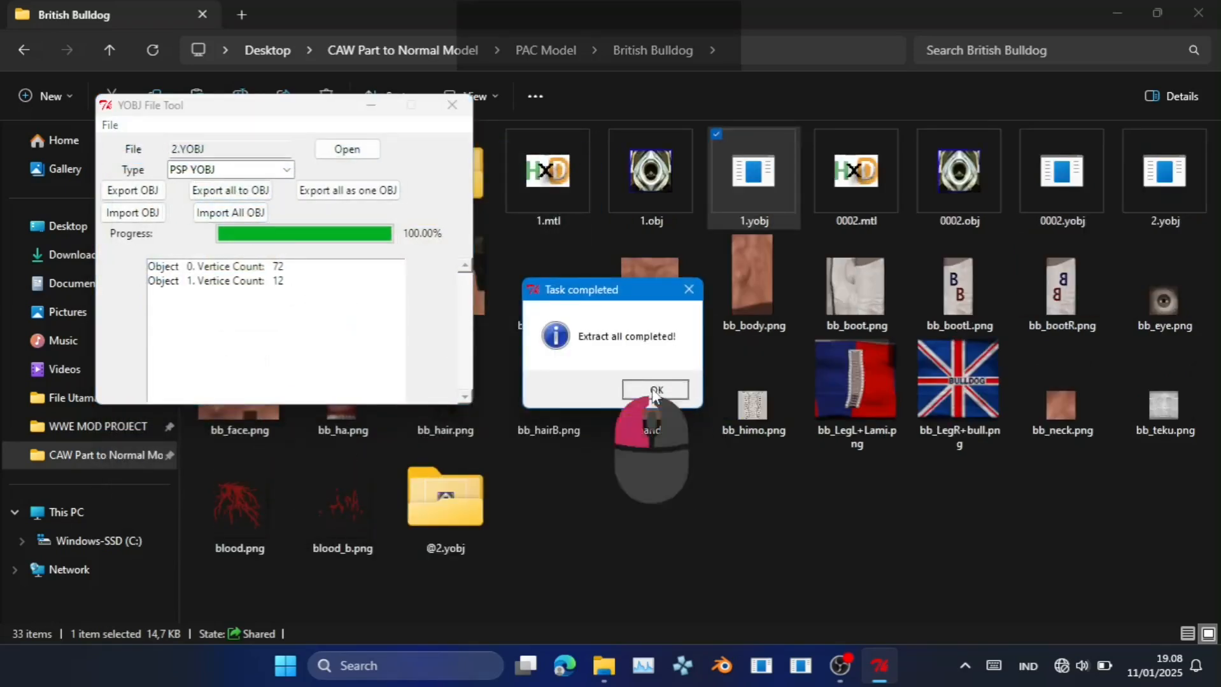
Export all objects of 2.yobj as one combined file, 2.obj, and close YOBJ File Tool.
{"action": "left_click", "coordinate": [356, 191]}
{"action": "left_click", "coordinate": [558, 464]}
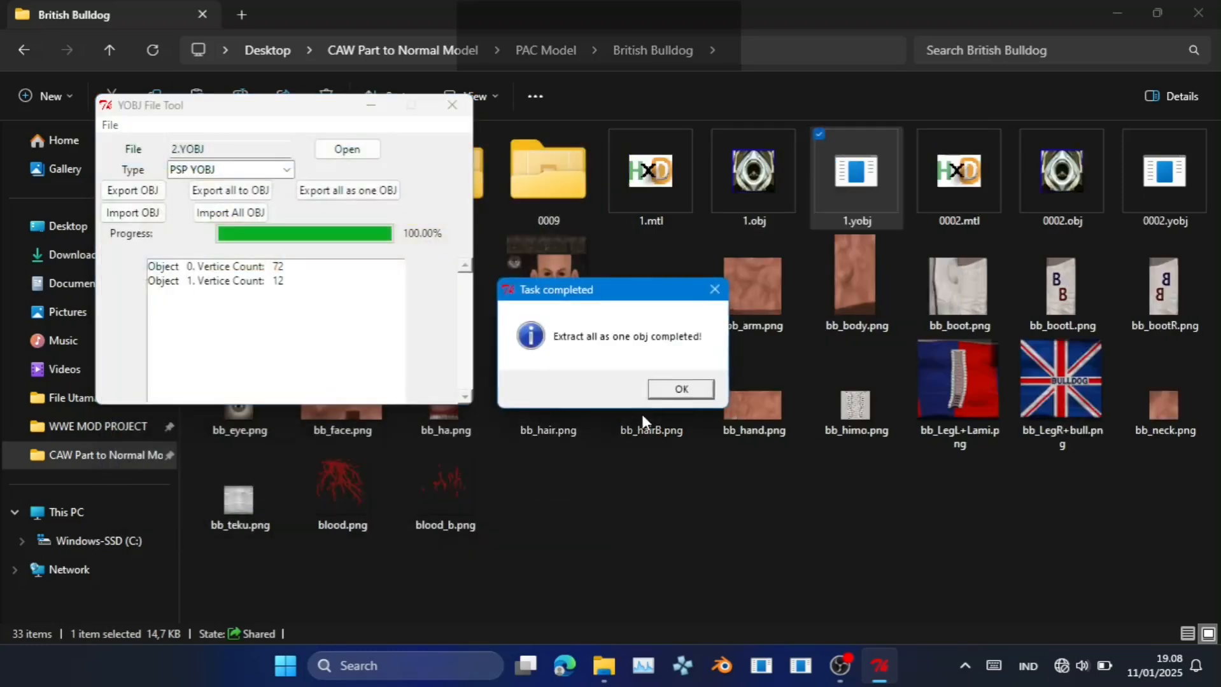
{"action": "left_click", "coordinate": [679, 388]}
{"action": "left_click", "coordinate": [452, 105]}
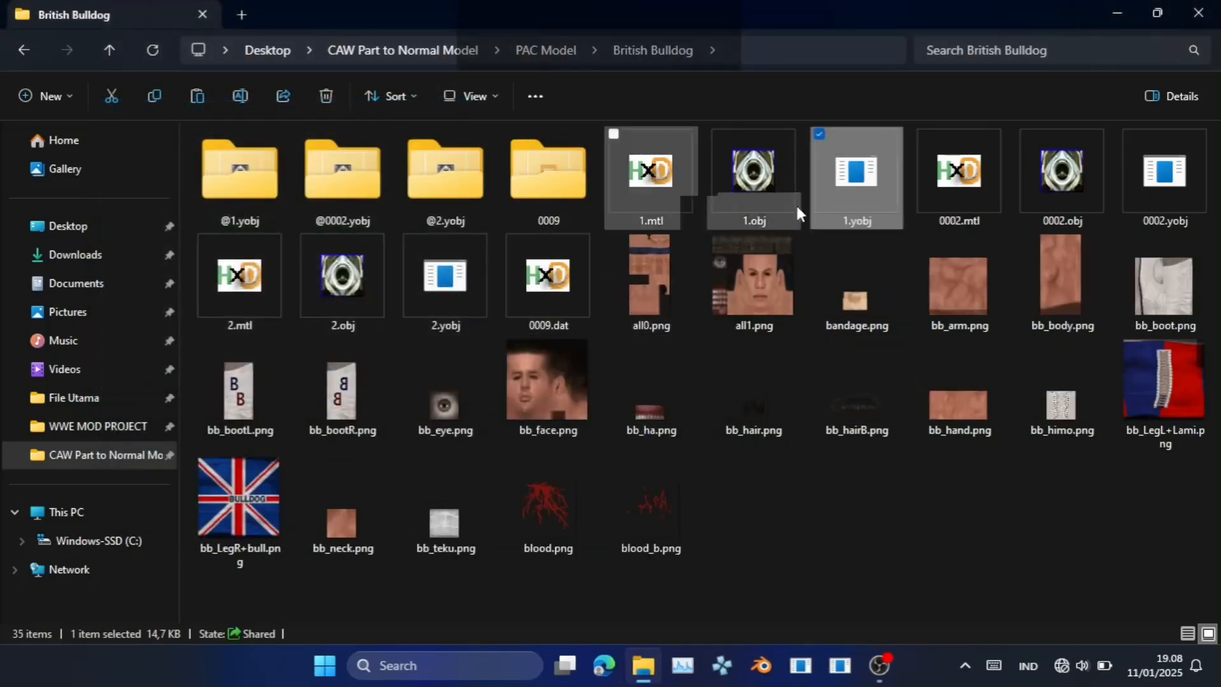
Preview 1.obj in Noesis with face culling, shading and base orientation toggled, and inspect the hair part from the side.
{"action": "double_click", "coordinate": [708, 195]}
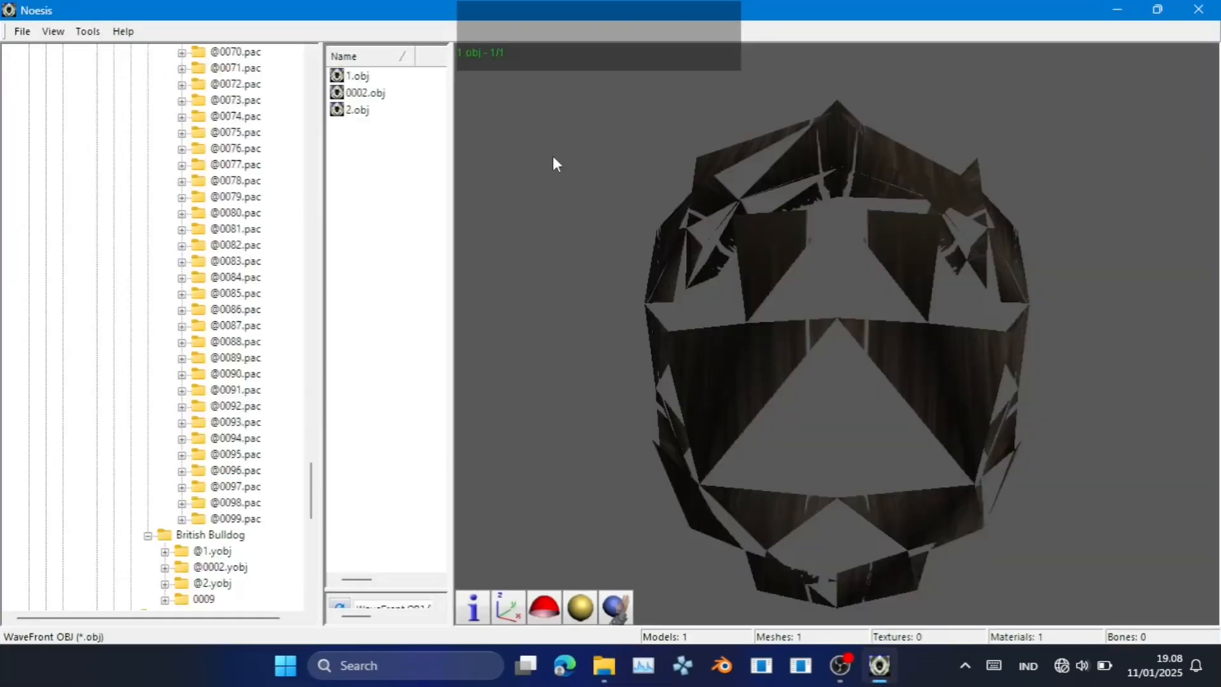
{"action": "left_click", "coordinate": [555, 601]}
{"action": "left_click", "coordinate": [577, 608]}
{"action": "left_click", "coordinate": [511, 608]}
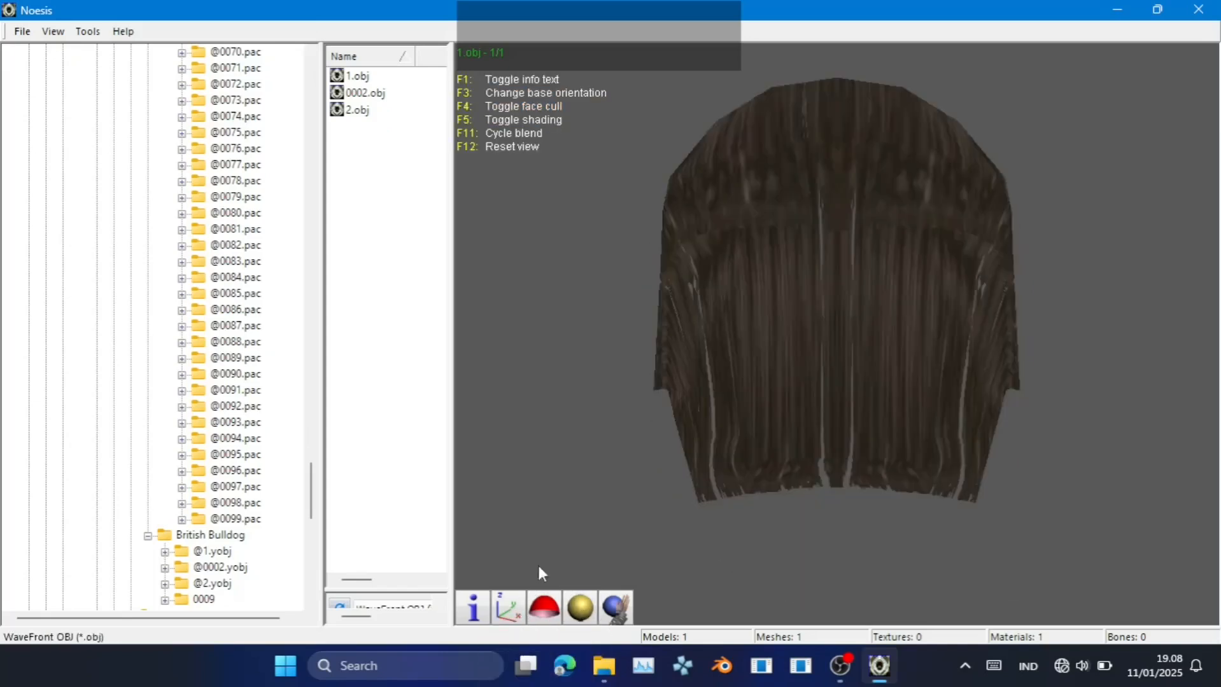
{"action": "left_click_drag", "start_coordinate": [593, 292], "coordinate": [738, 296]}
Preview 2.obj with shading and base orientation toggled, and inspect the long hair part from an angle.
{"action": "double_click", "coordinate": [360, 112]}
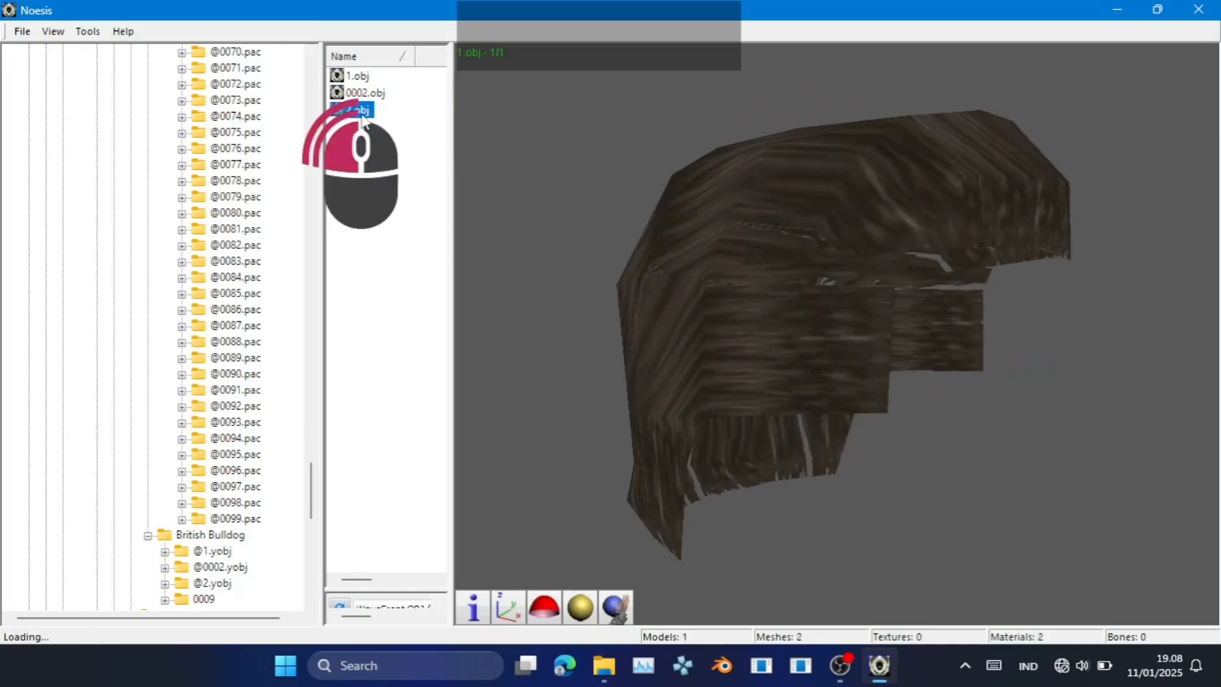
{"action": "left_click", "coordinate": [590, 612]}
{"action": "left_click", "coordinate": [514, 610]}
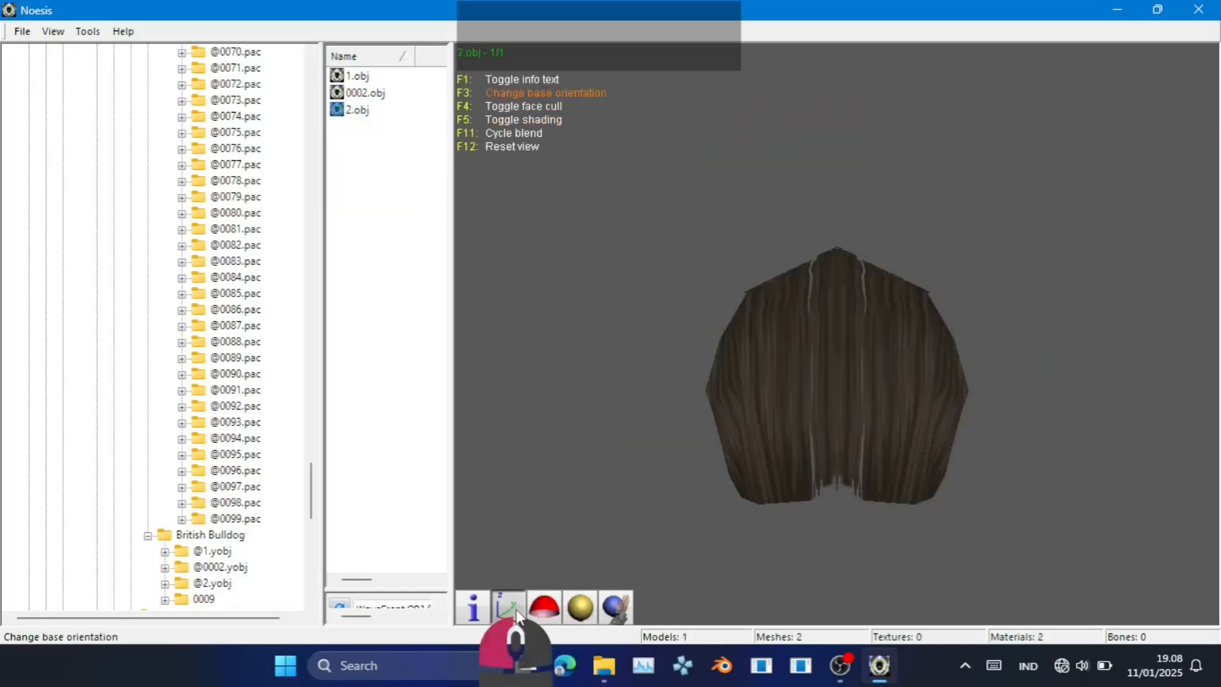
{"action": "left_click_drag", "start_coordinate": [757, 331], "coordinate": [836, 333]}
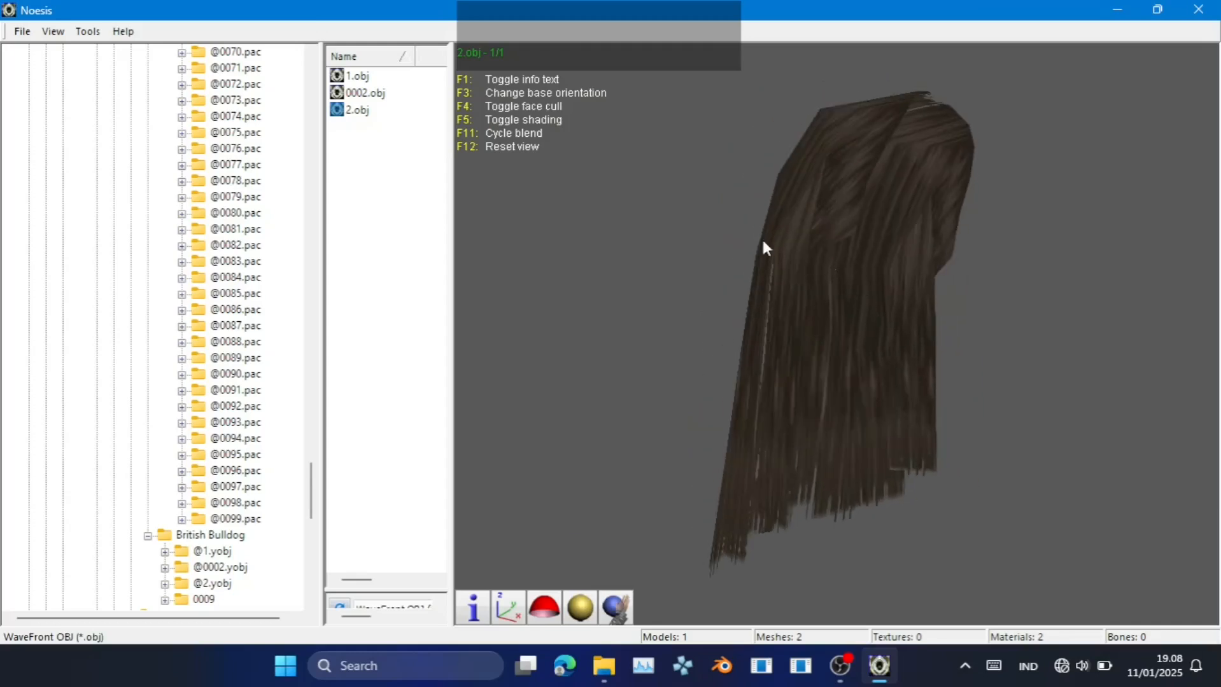
Preview the full wrestler model 0002.obj with face culling and base orientation toggled, and inspect it from the side.
{"action": "double_click", "coordinate": [364, 93]}
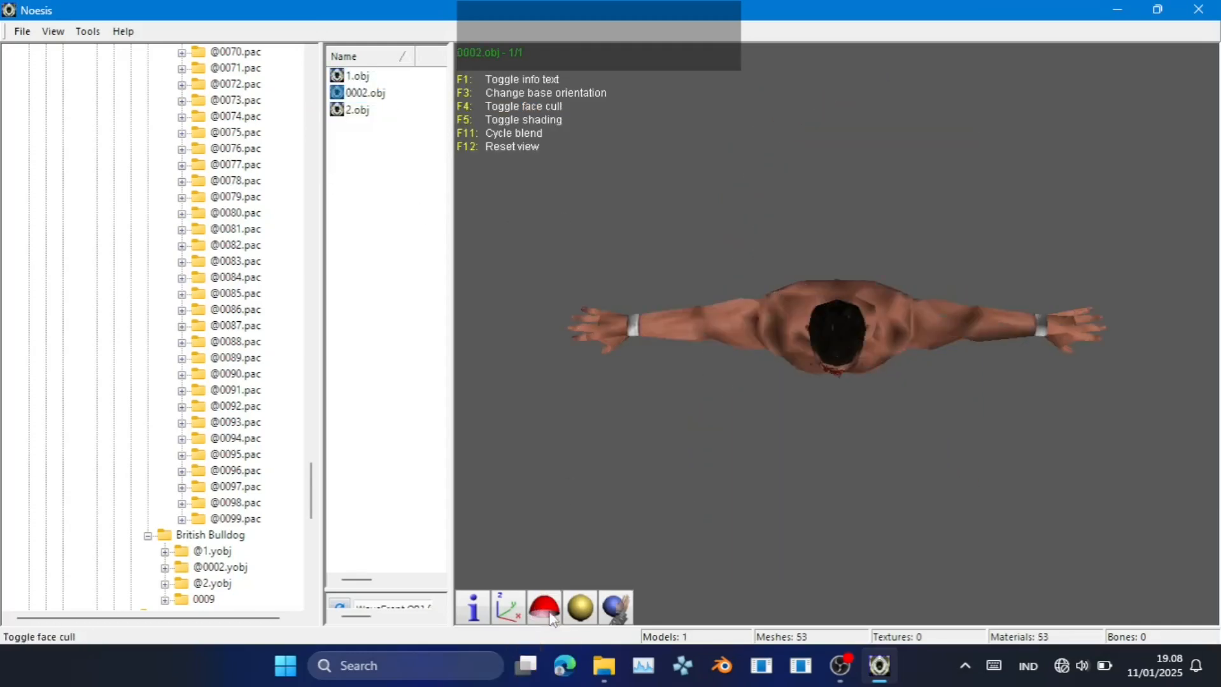
{"action": "left_click", "coordinate": [551, 611]}
{"action": "left_click", "coordinate": [507, 608]}
{"action": "left_click_drag", "start_coordinate": [754, 408], "coordinate": [843, 341]}
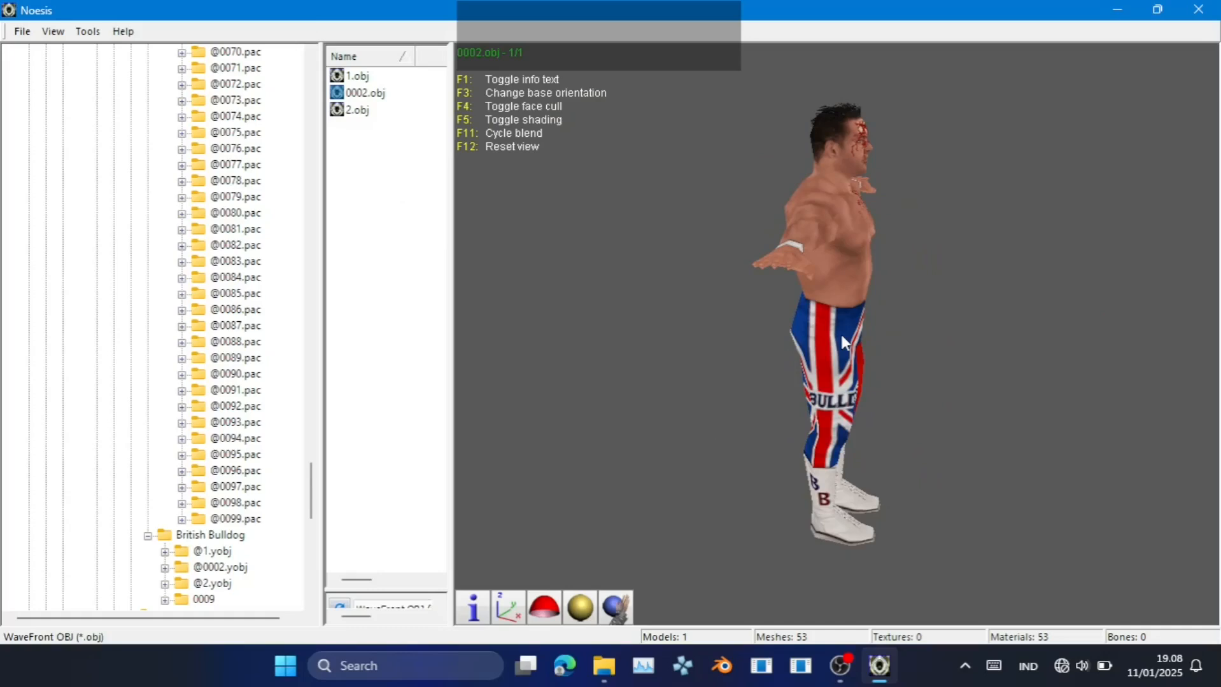
Return to the 1.obj preview and toggle its shading and base orientation.
{"action": "left_click", "coordinate": [357, 76]}
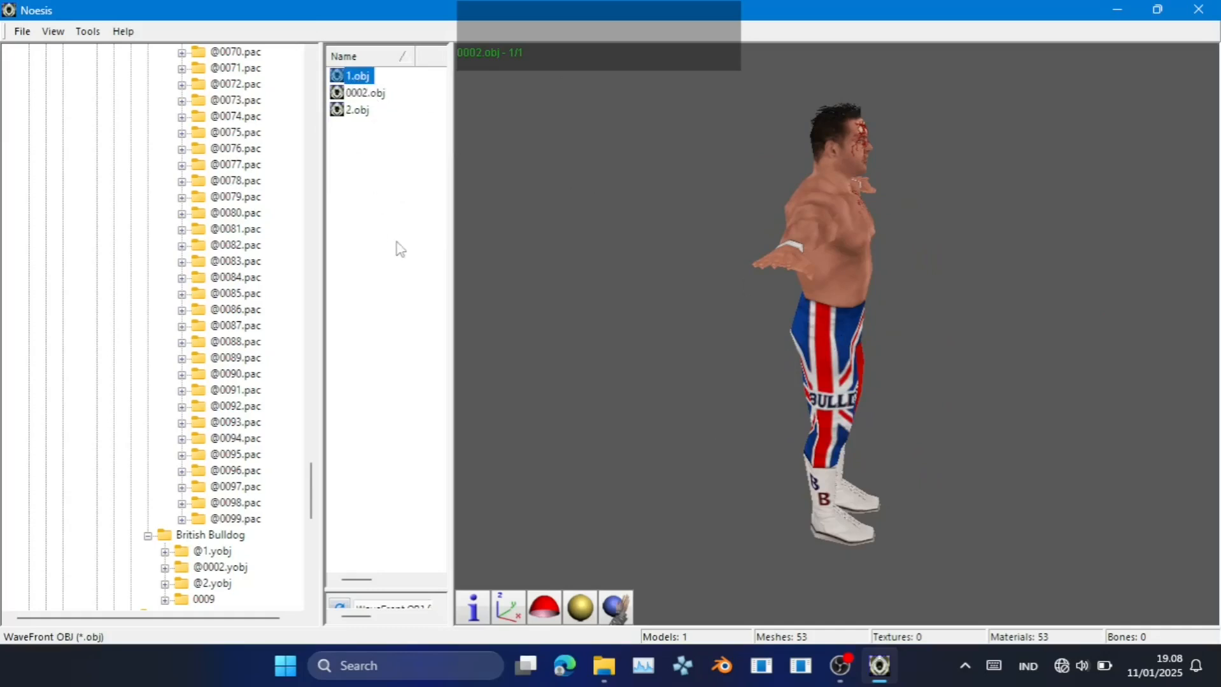
{"action": "left_click", "coordinate": [580, 609]}
{"action": "left_click", "coordinate": [508, 608]}
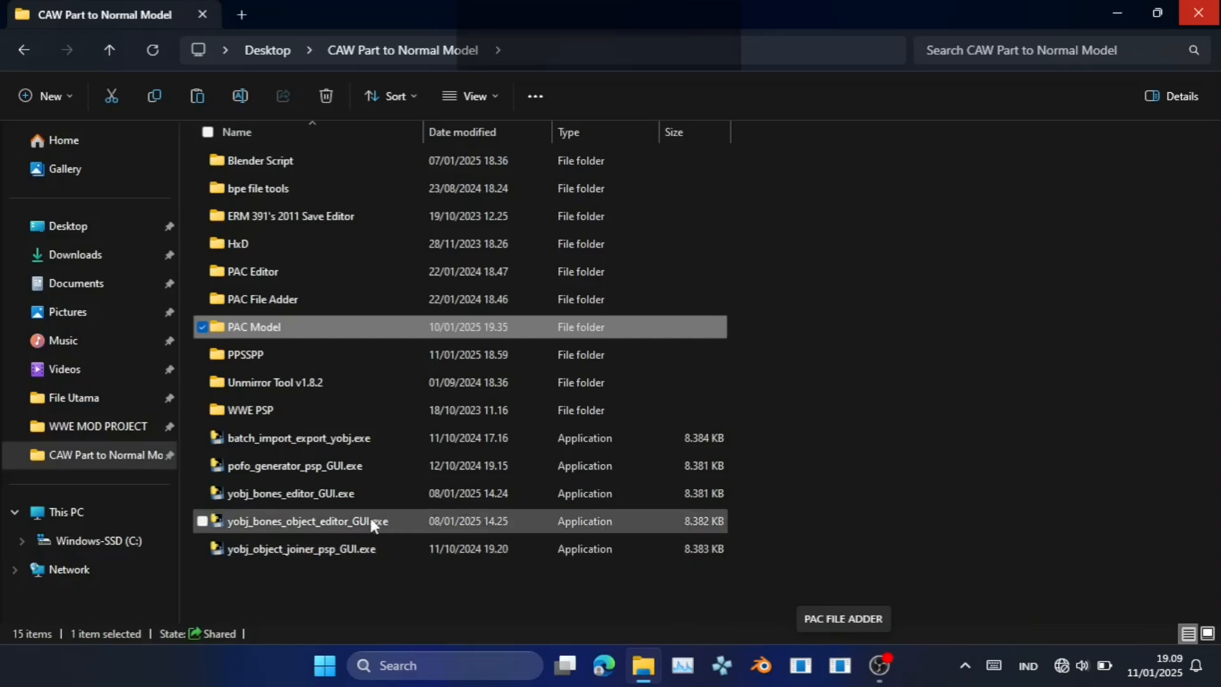
Launch yobj_object_joiner_psp_GUI.exe and load 1.yobj from PAC Model's British Bulldog folder as the base YOBJ.
{"action": "left_click", "coordinate": [315, 551]}
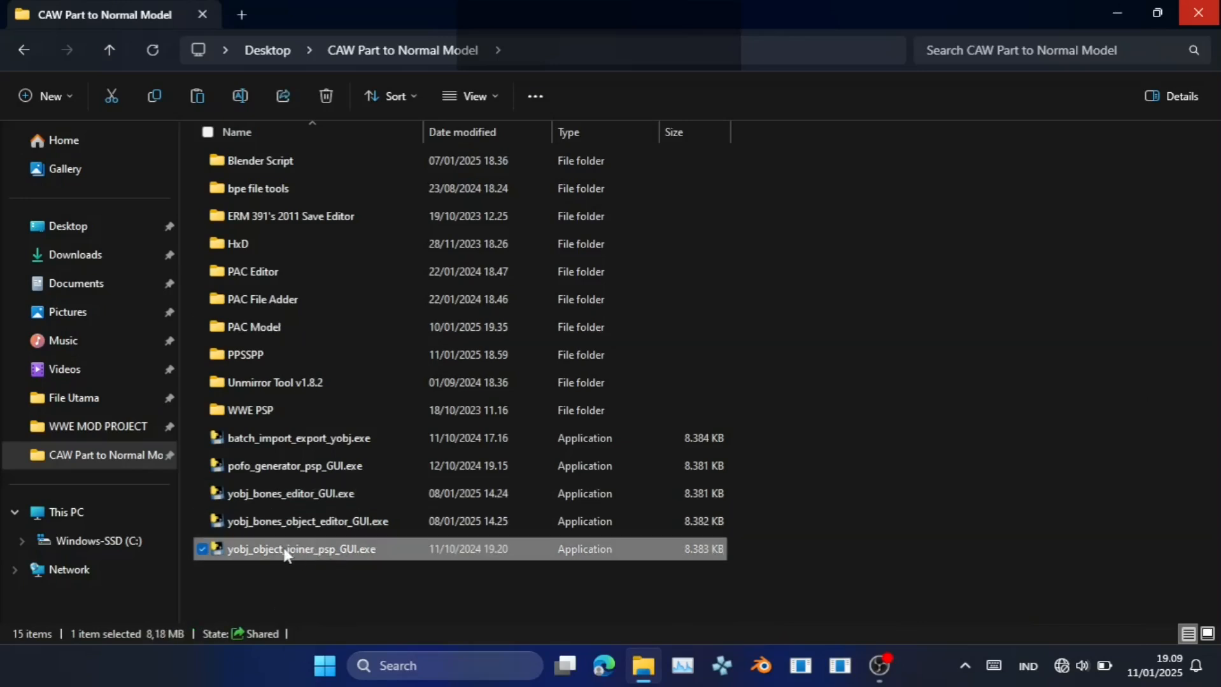
{"action": "double_click", "coordinate": [360, 551]}
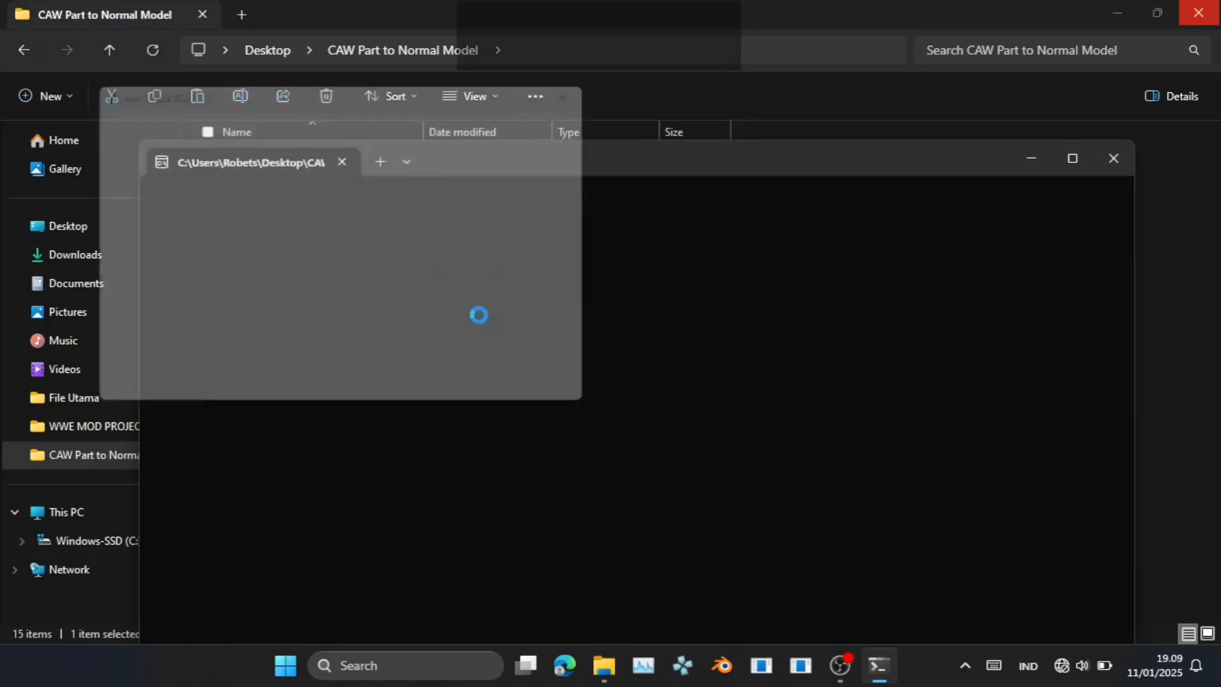
{"action": "left_click", "coordinate": [348, 151]}
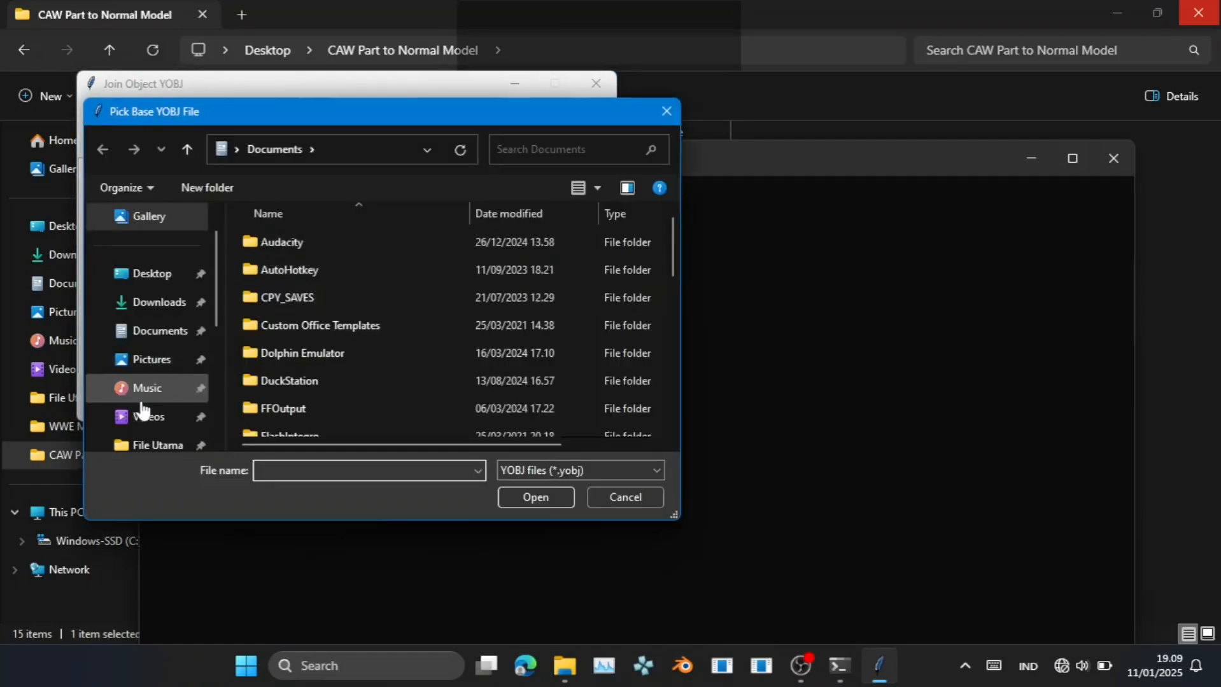
{"action": "scroll", "coordinate": [146, 394], "scroll_direction": "down", "scroll_amount": 3}
{"action": "left_click", "coordinate": [154, 336]}
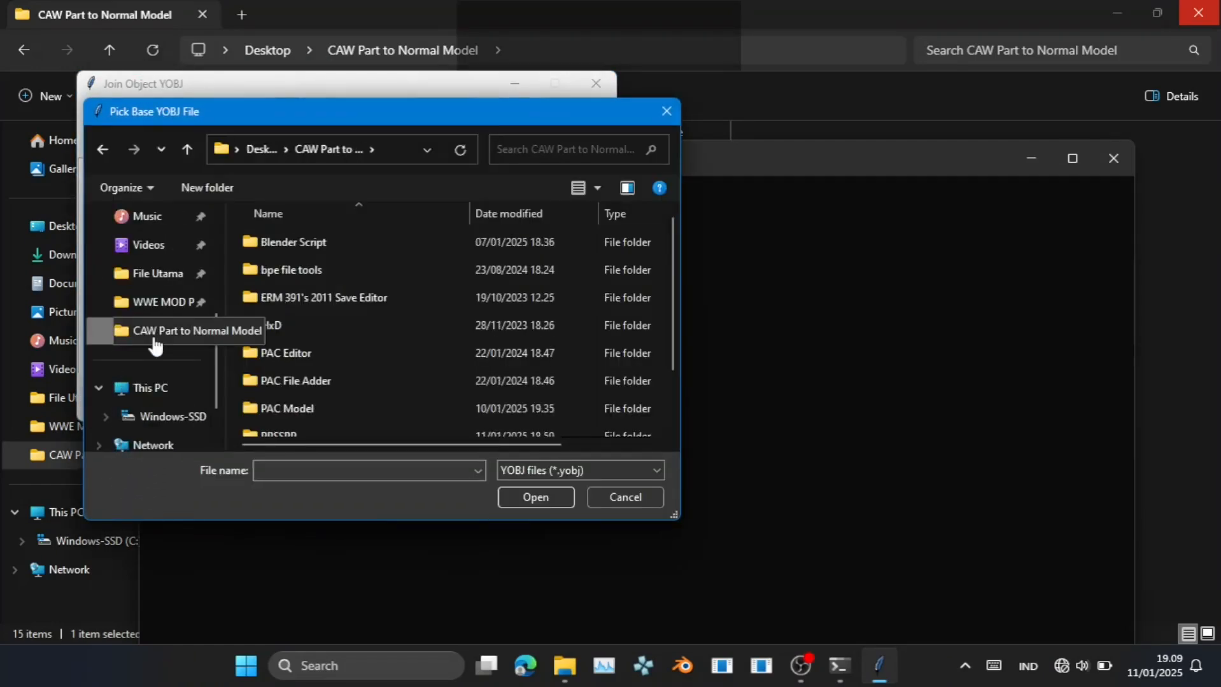
{"action": "double_click", "coordinate": [307, 412]}
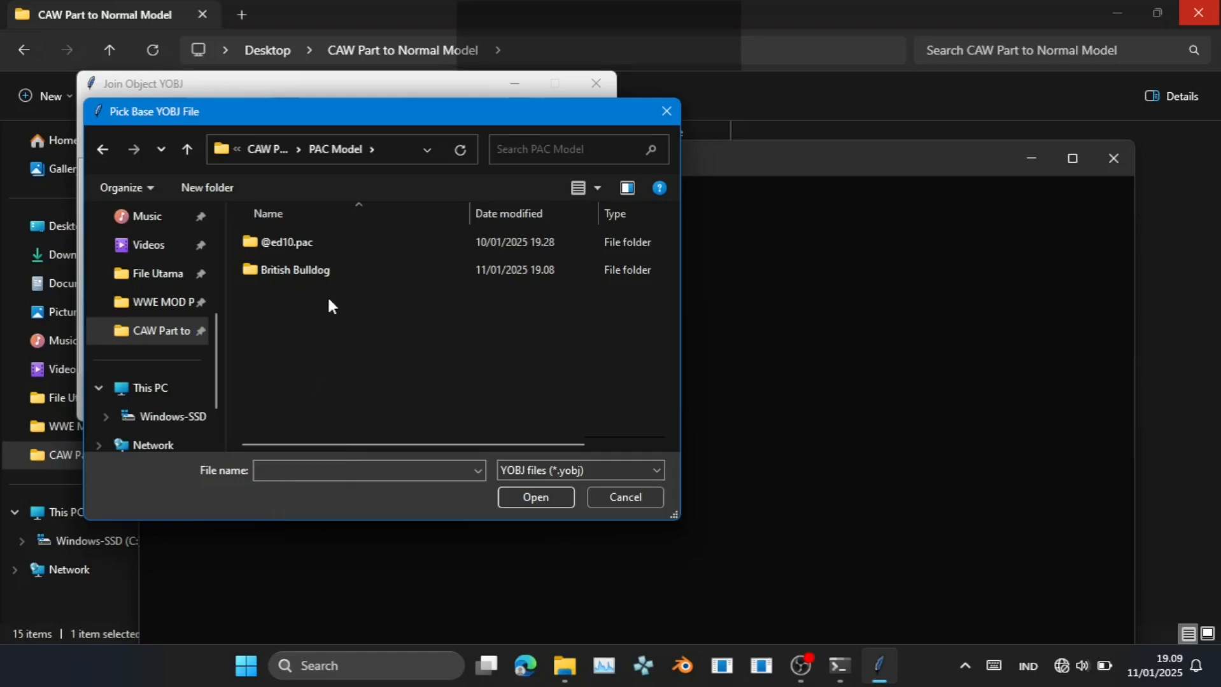
{"action": "double_click", "coordinate": [330, 261]}
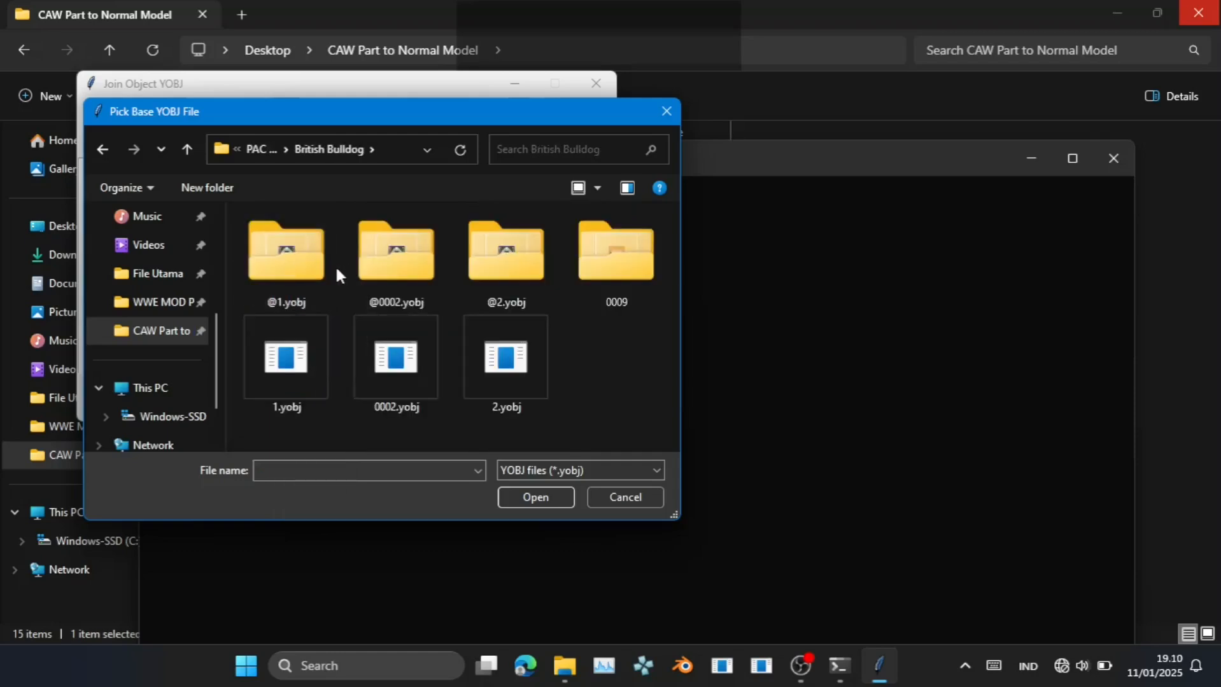
{"action": "double_click", "coordinate": [321, 385]}
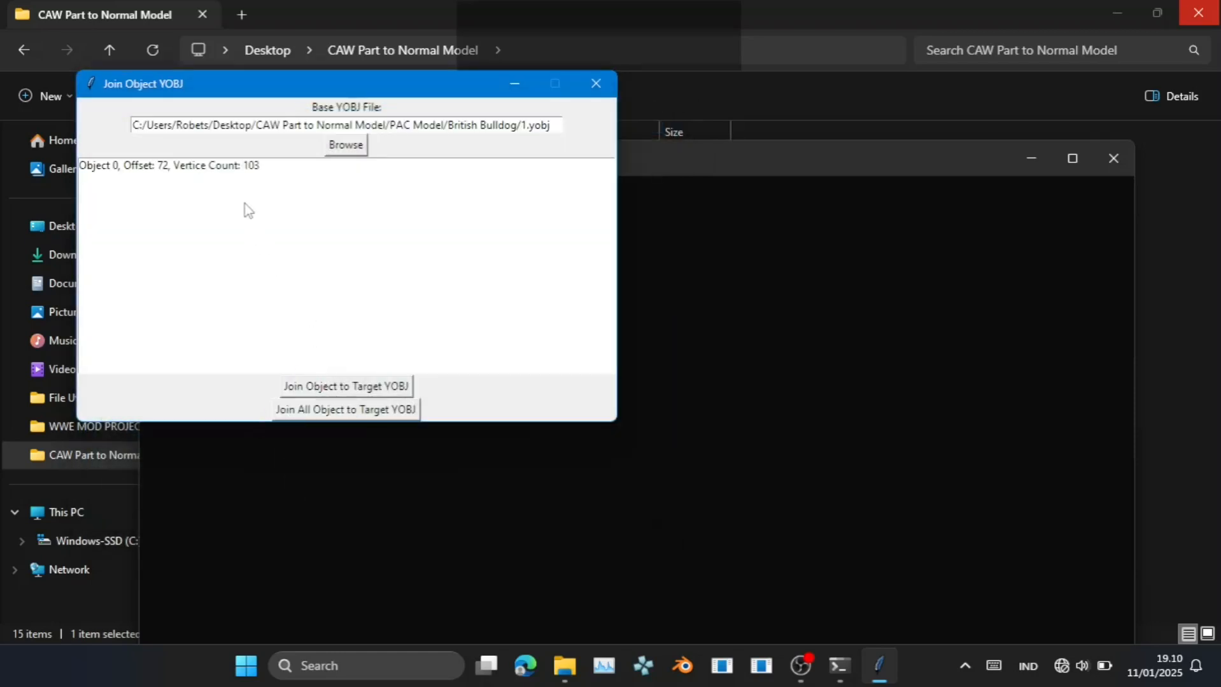
Join Object 0 of 1.yobj to the target 0002.yobj, and close the joiner.
{"action": "left_click", "coordinate": [246, 187]}
{"action": "left_click", "coordinate": [340, 386]}
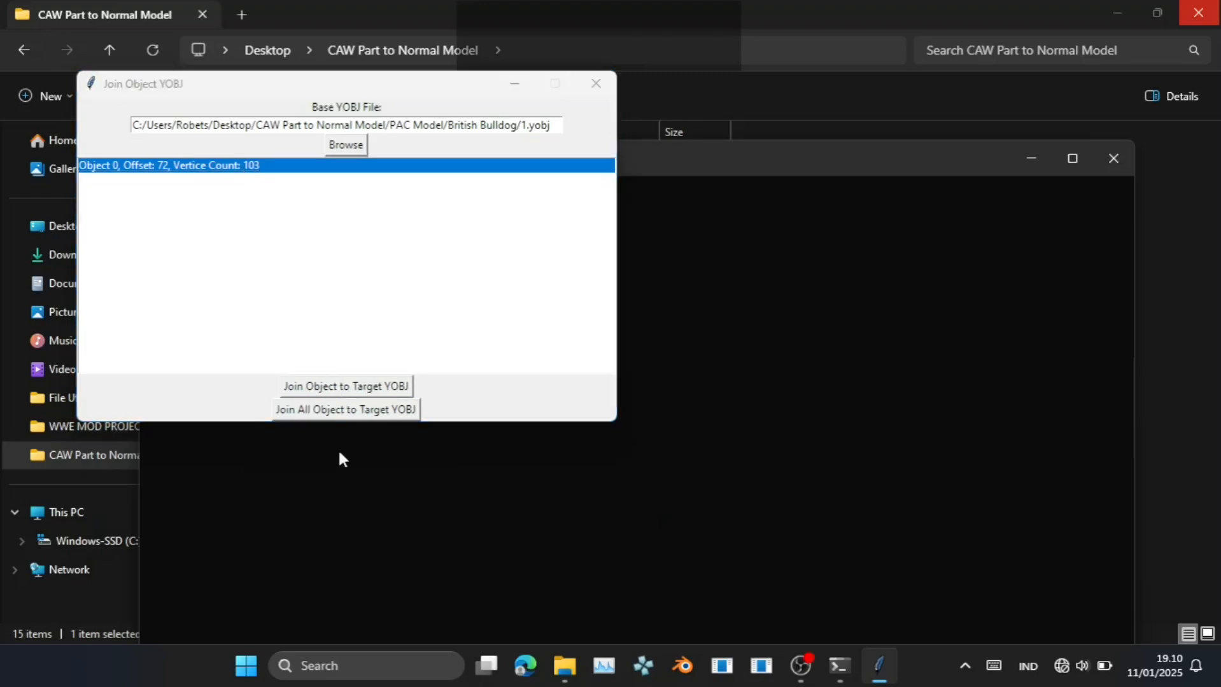
{"action": "double_click", "coordinate": [404, 392]}
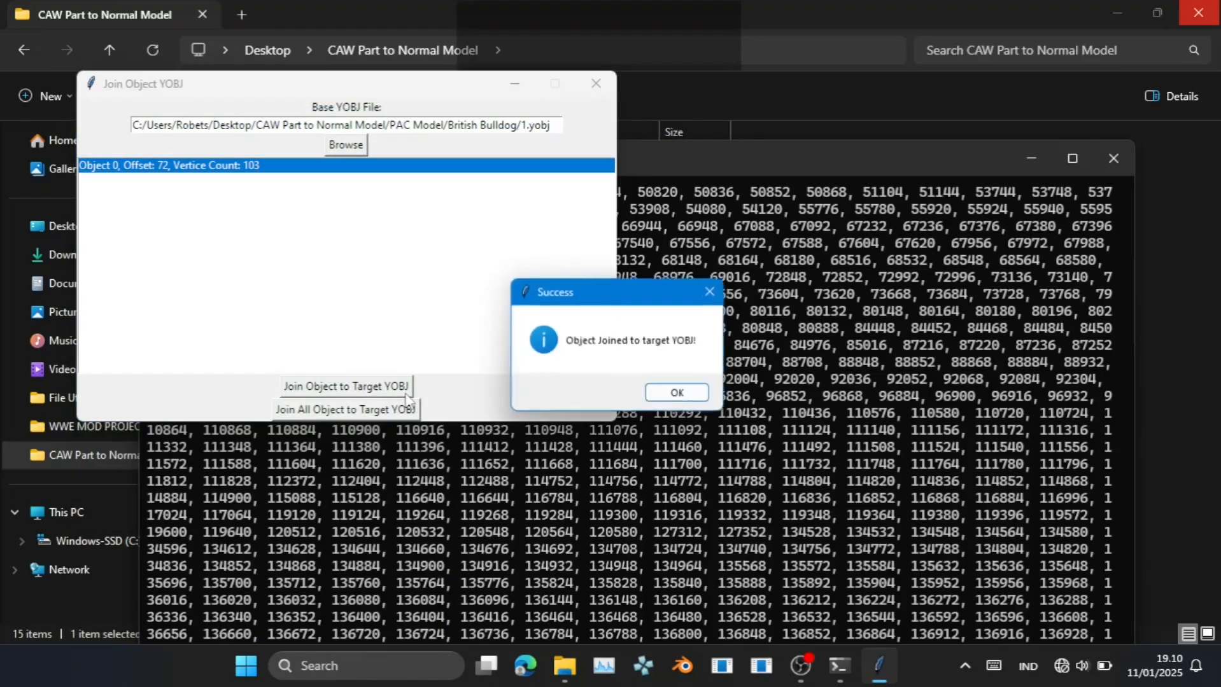
{"action": "left_click", "coordinate": [662, 398]}
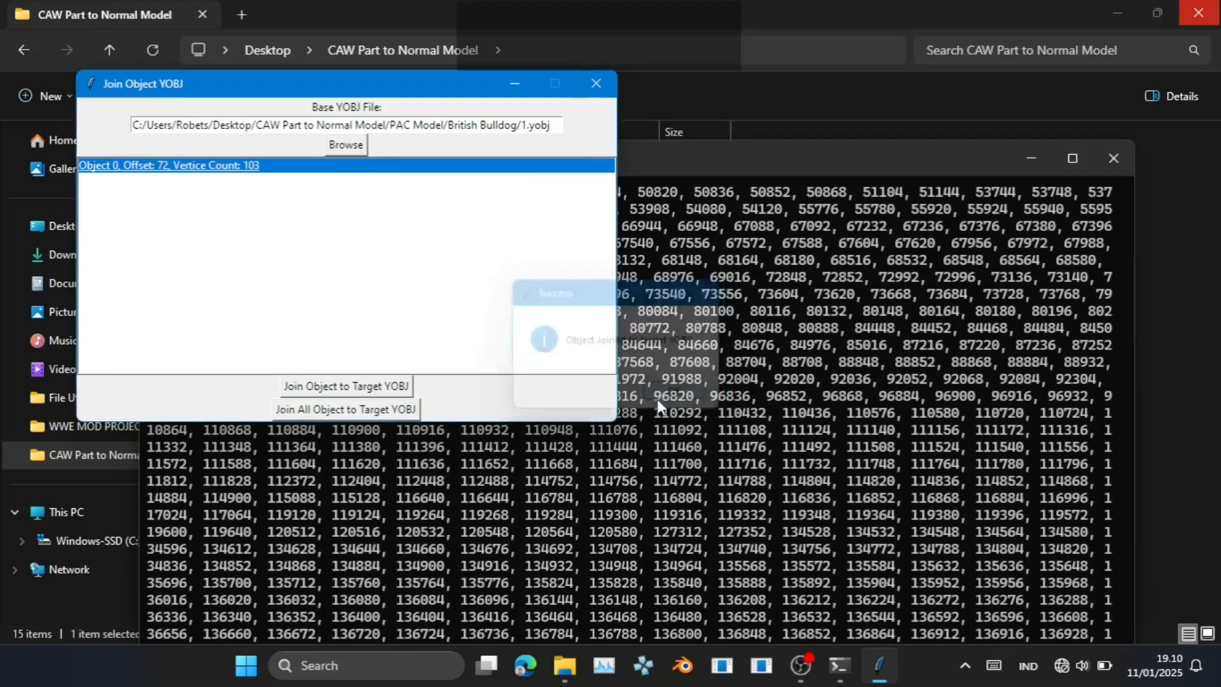
{"action": "left_click", "coordinate": [595, 84]}
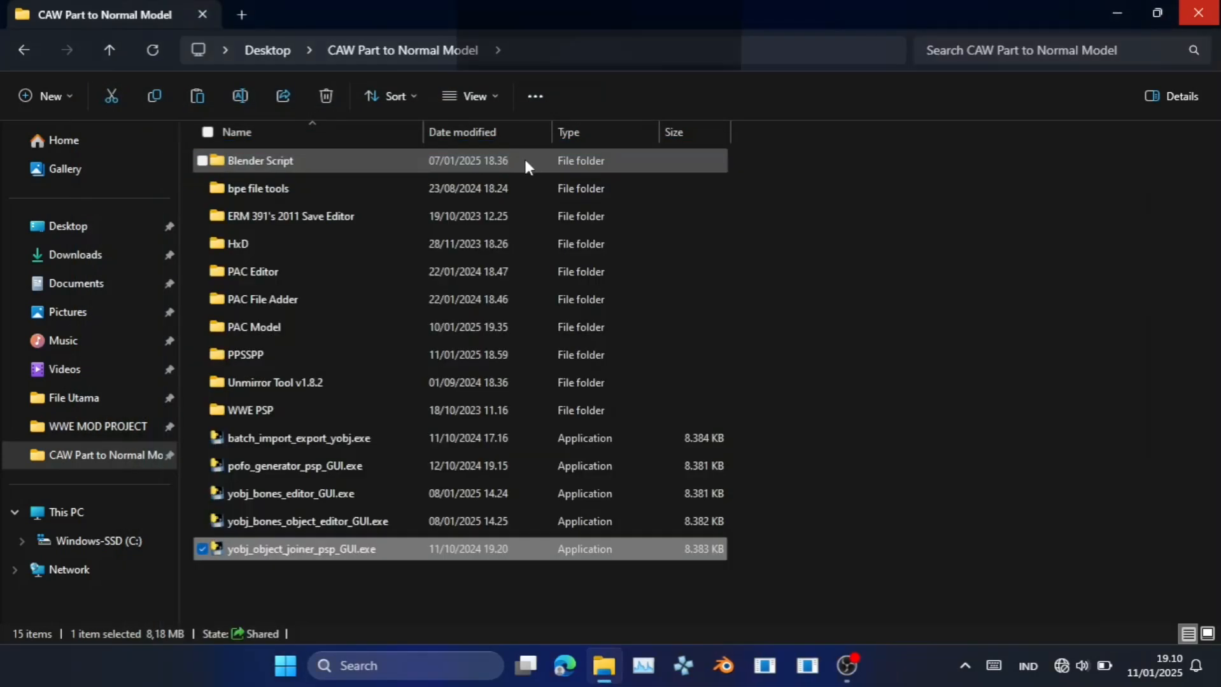
Open 0002.yobj from the British Bulldog folder in YOBJ File Tool and reload it with the type set to PSP YOBJ.
{"action": "double_click", "coordinate": [329, 324]}
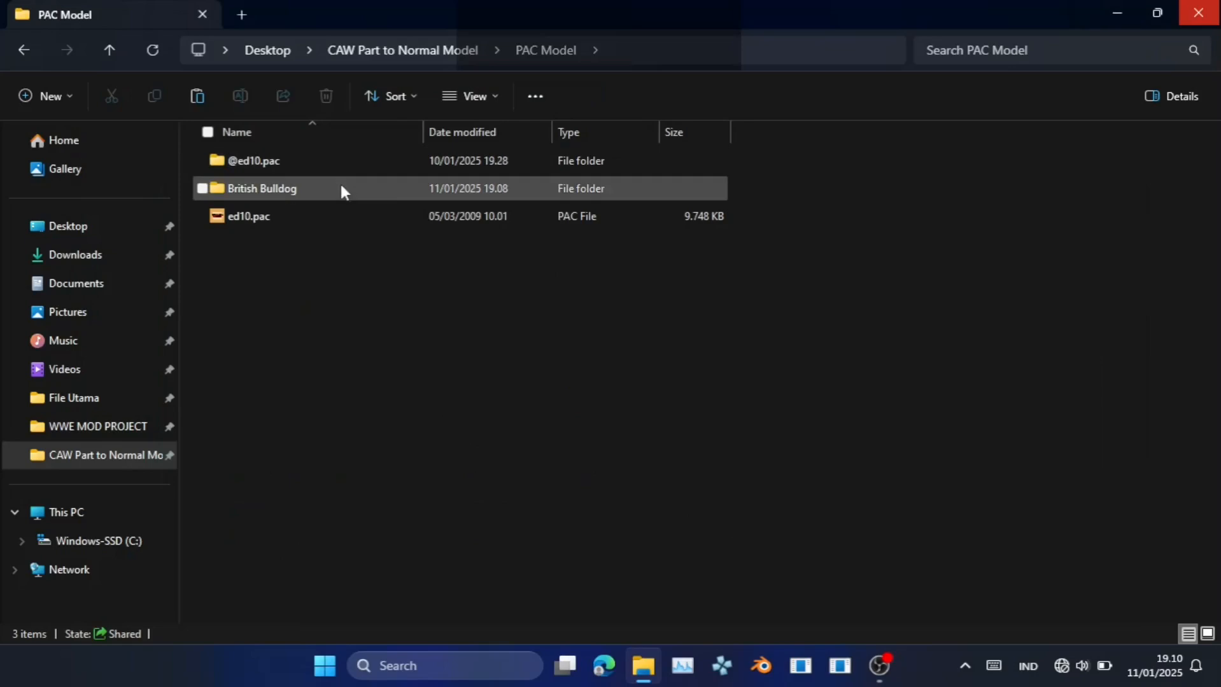
{"action": "double_click", "coordinate": [342, 188]}
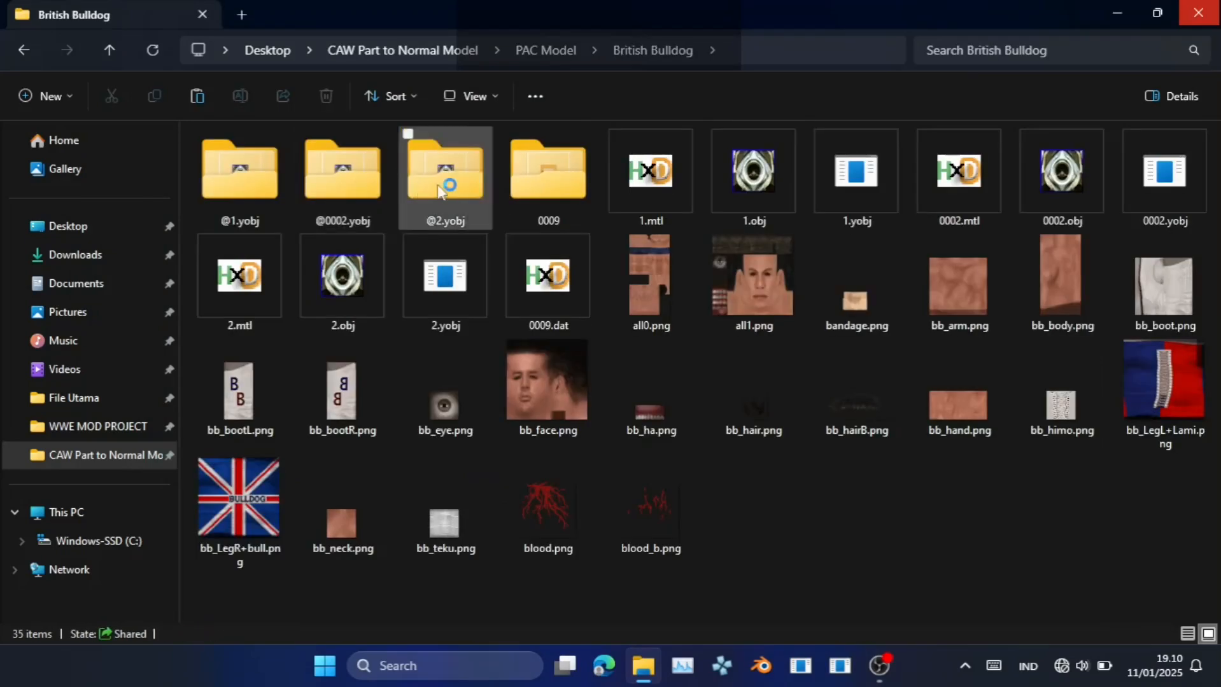
{"action": "double_click", "coordinate": [1126, 199]}
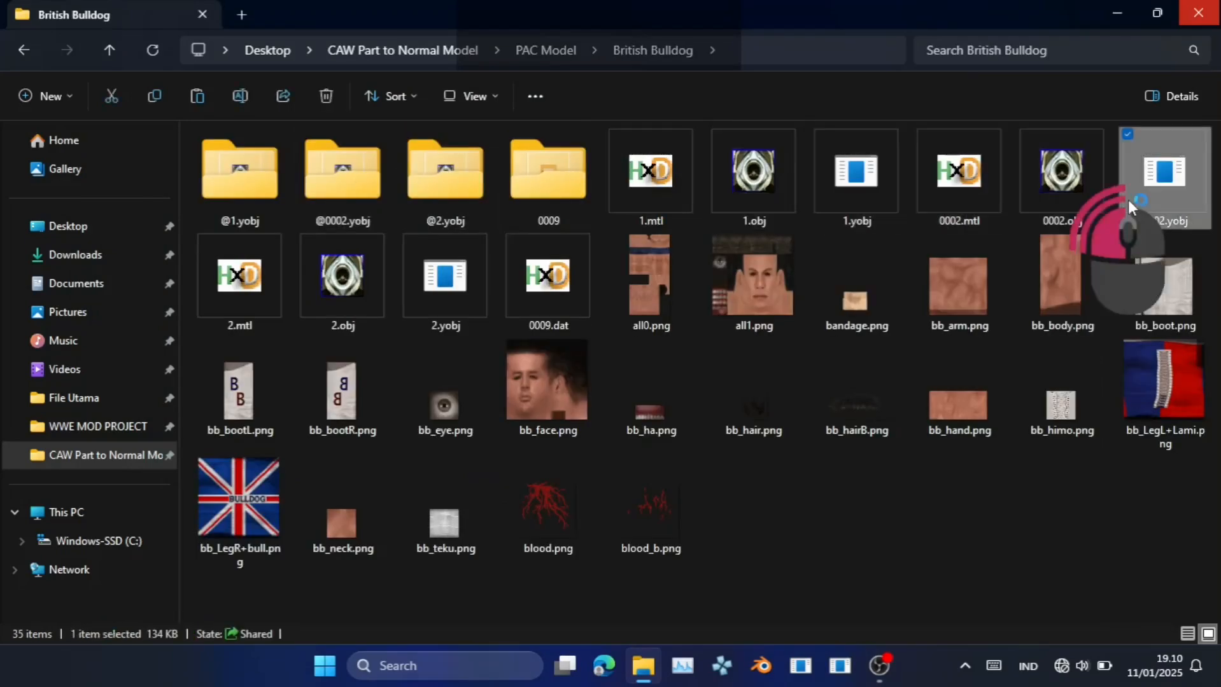
{"action": "left_click", "coordinate": [308, 194]}
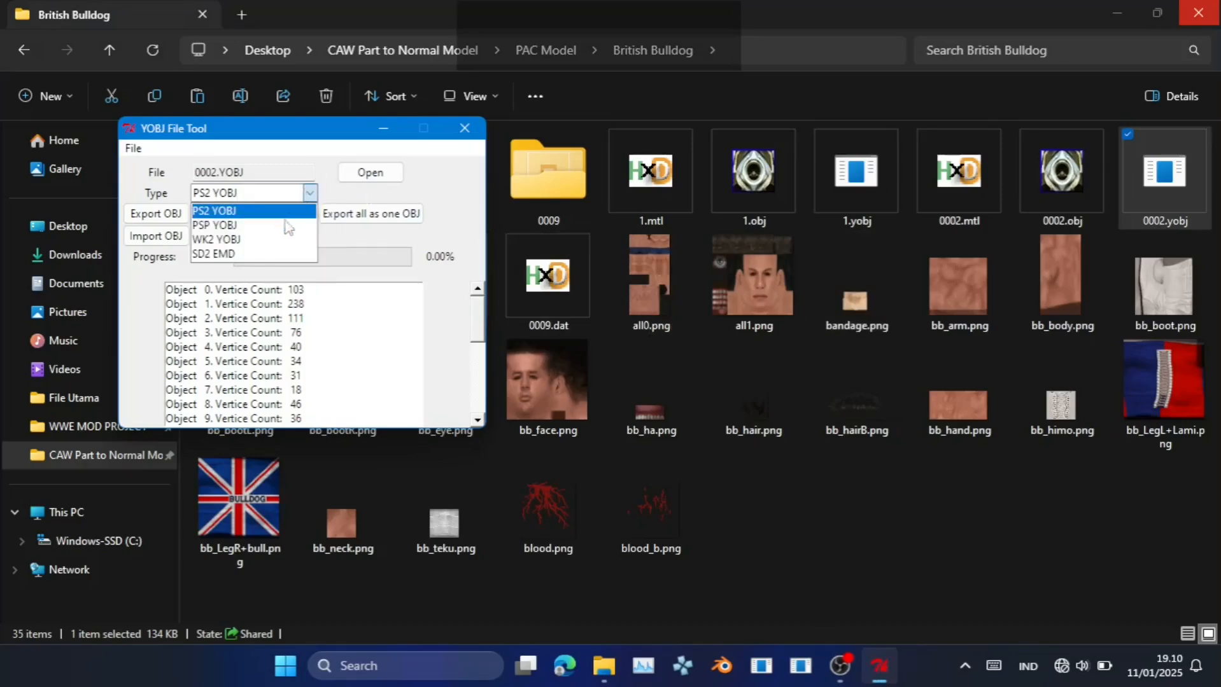
{"action": "left_click", "coordinate": [222, 223]}
{"action": "left_click", "coordinate": [369, 171]}
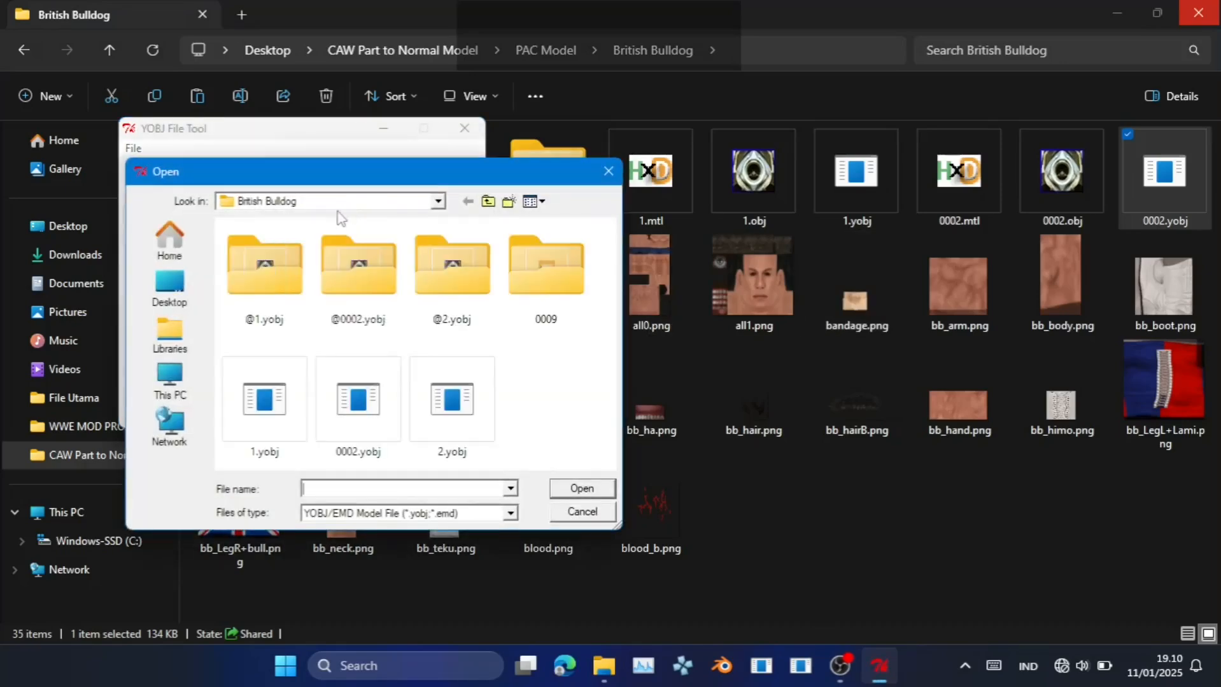
{"action": "double_click", "coordinate": [356, 407]}
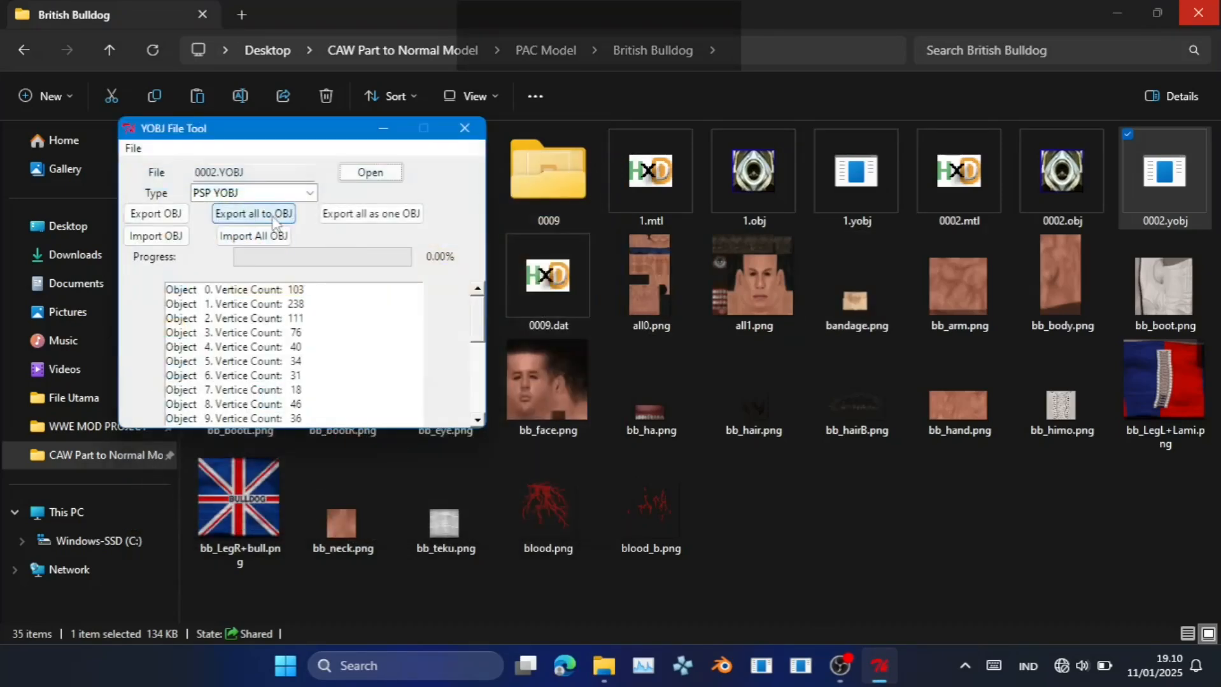
Export all objects of 0002.yobj as one combined OBJ, overwriting the existing 0002.obj.
{"action": "left_click", "coordinate": [324, 215]}
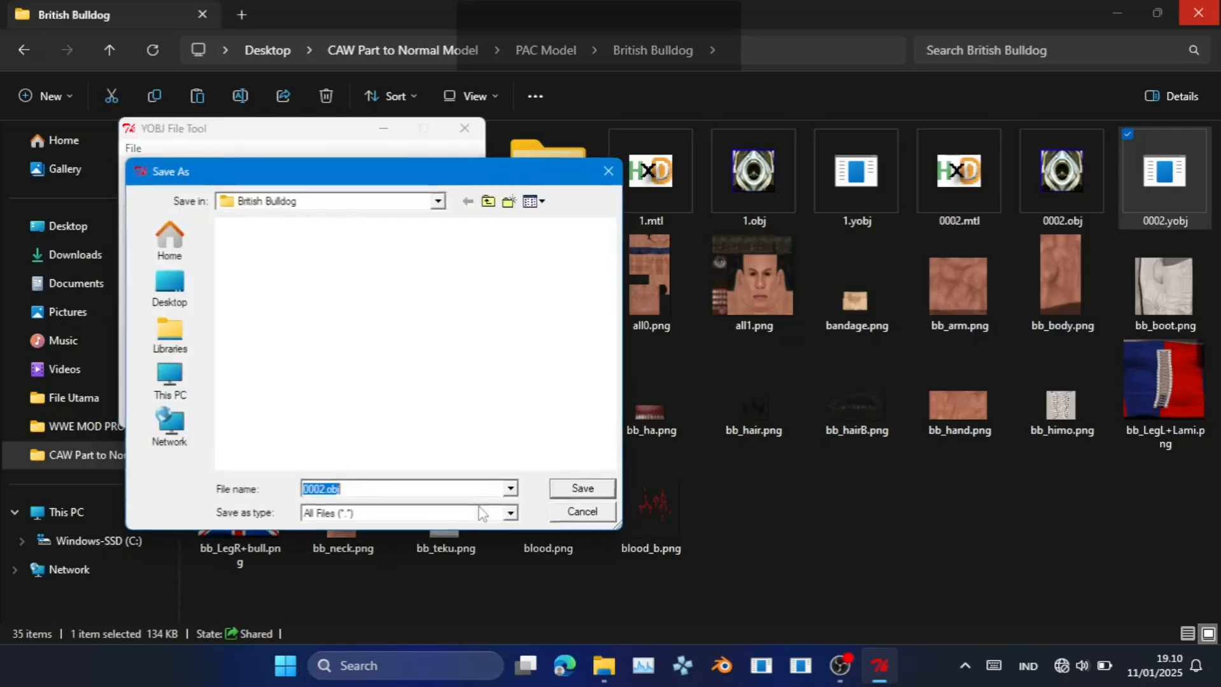
{"action": "left_click", "coordinate": [581, 489]}
{"action": "left_click", "coordinate": [662, 336]}
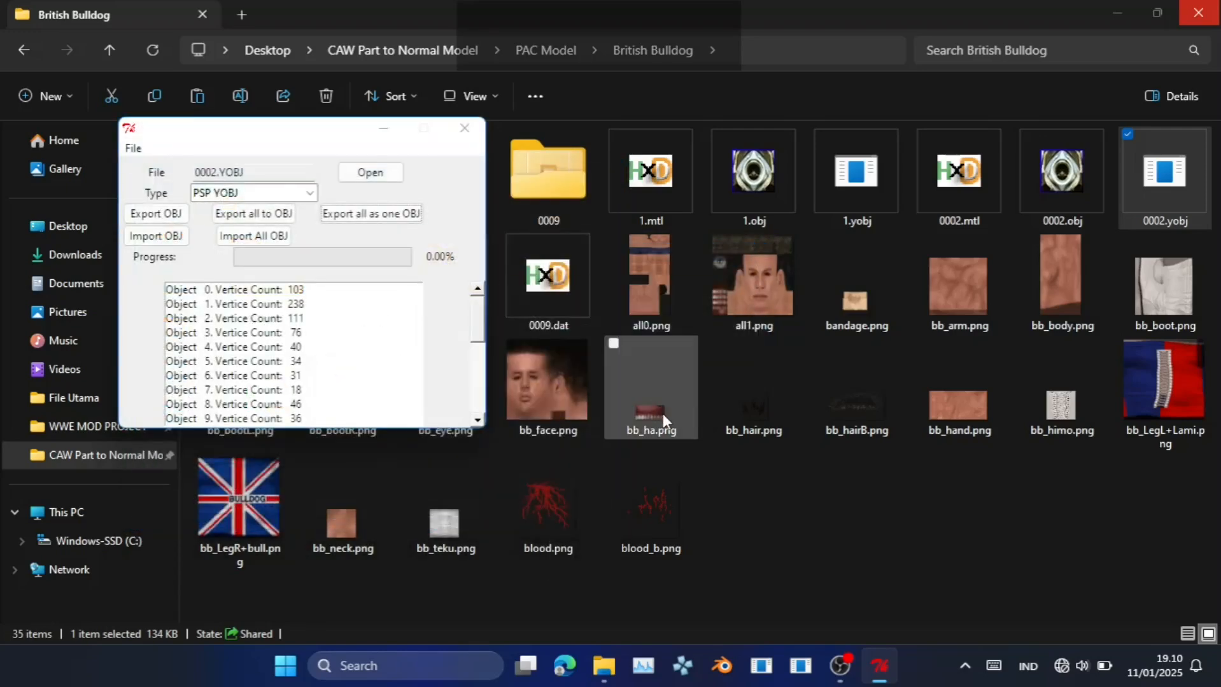
{"action": "left_click", "coordinate": [662, 386]}
{"action": "left_click", "coordinate": [685, 355]}
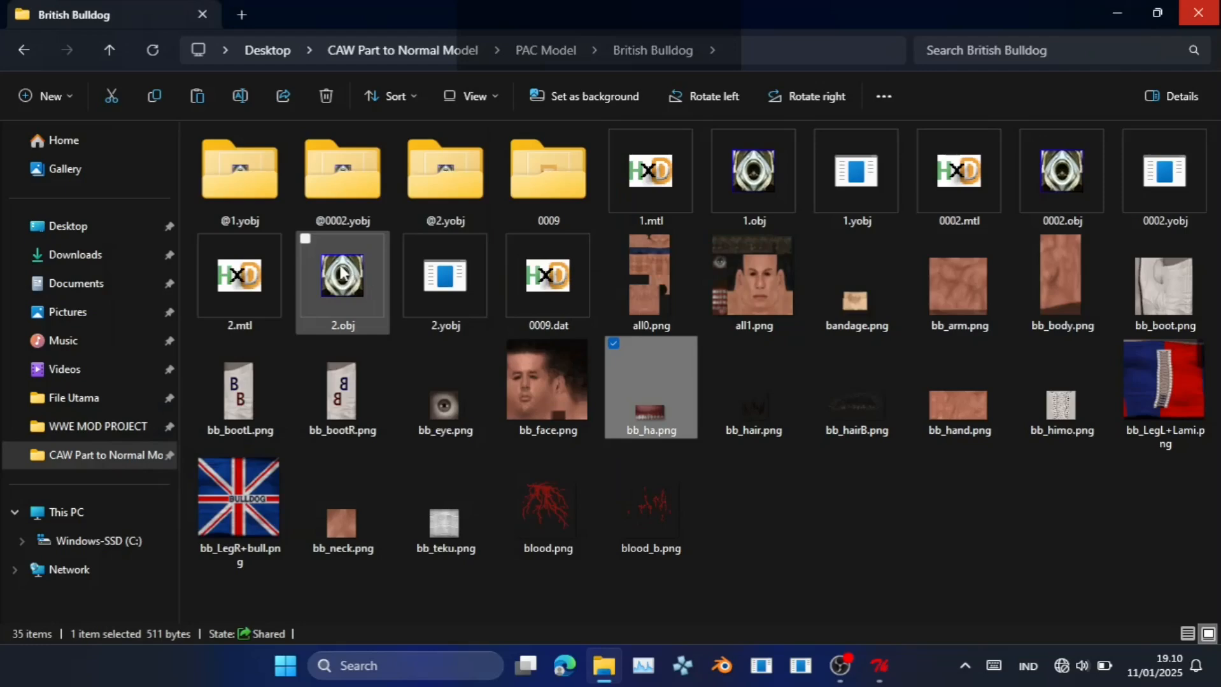
Open 0002.obj in Noesis, toggle face culling, change the base orientation, and examine the model's head and hair up close.
{"action": "double_click", "coordinate": [1018, 212]}
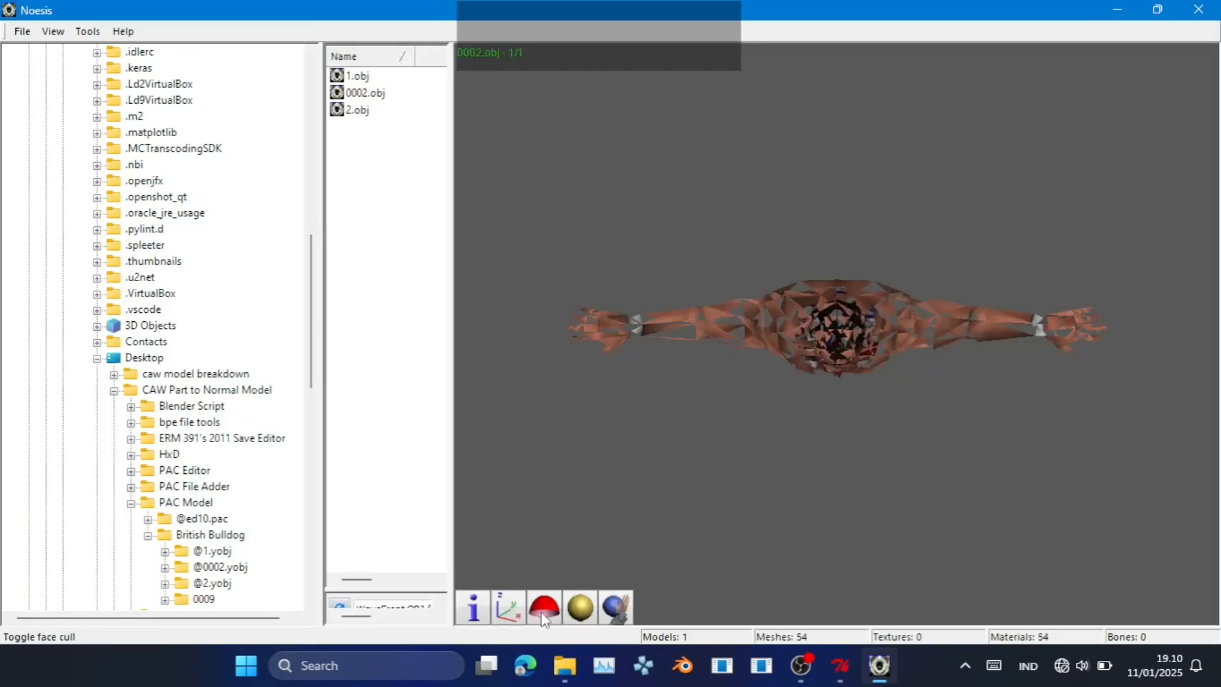
{"action": "left_click", "coordinate": [544, 619]}
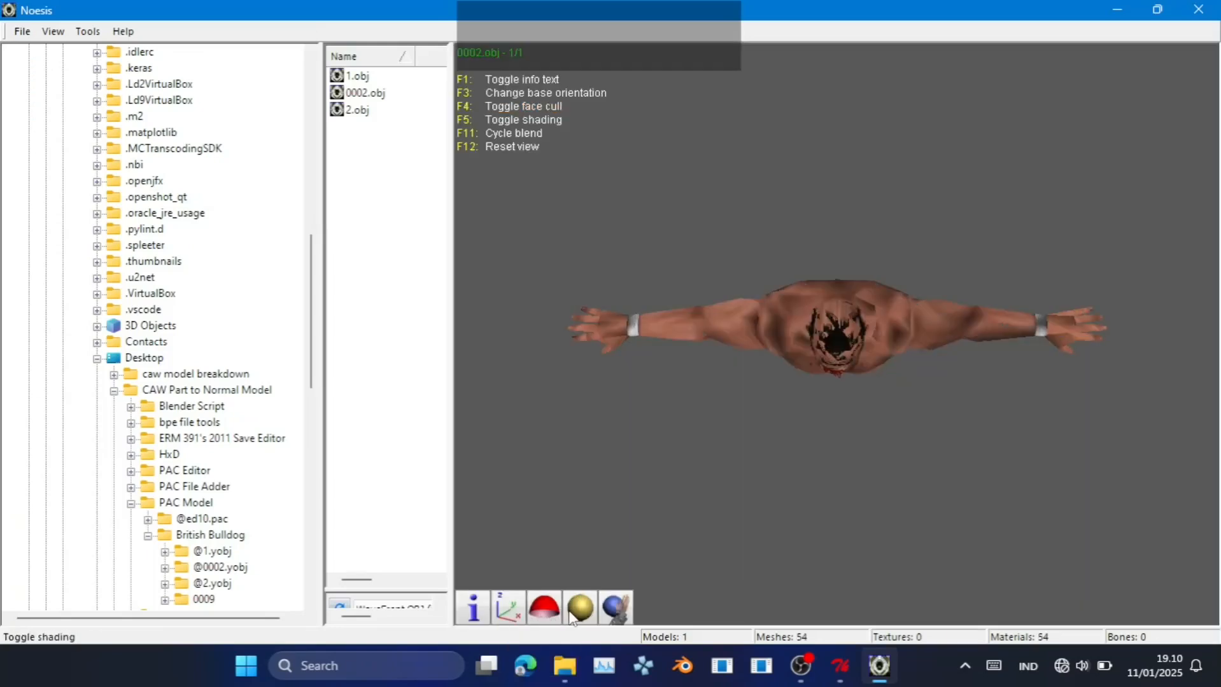
{"action": "left_click", "coordinate": [508, 608]}
{"action": "left_click_drag", "start_coordinate": [624, 492], "coordinate": [980, 379]}
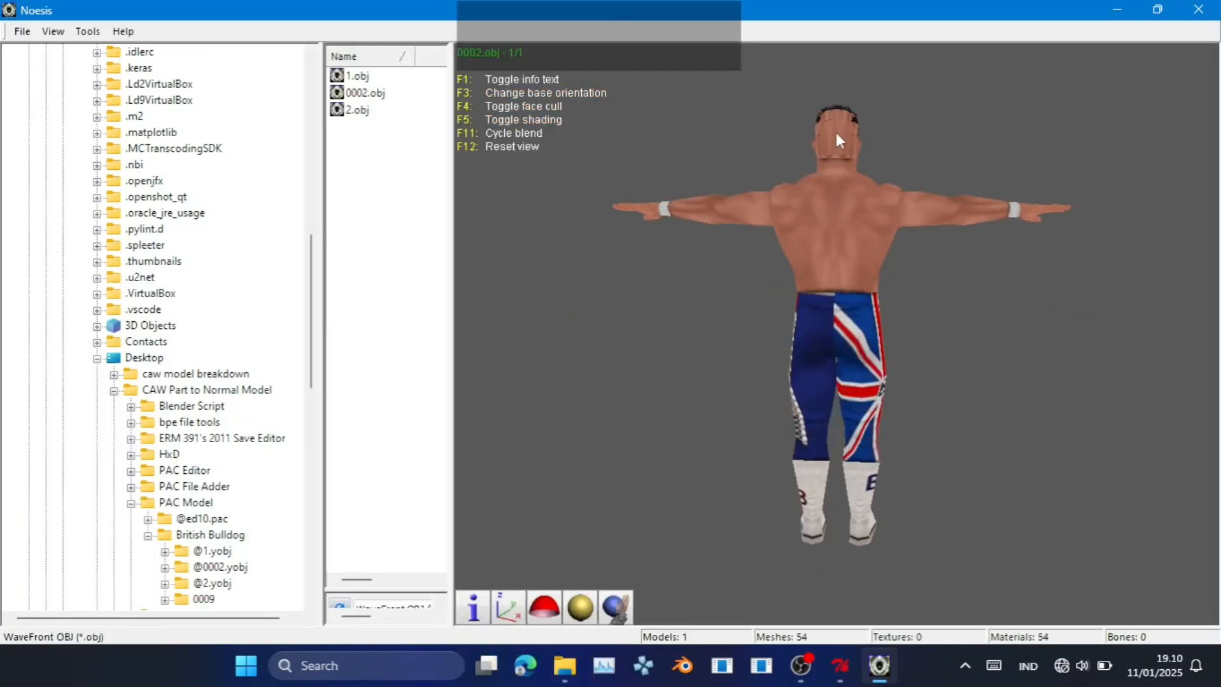
{"action": "left_click_drag", "start_coordinate": [835, 135], "coordinate": [804, 316]}
{"action": "scroll", "coordinate": [856, 167], "scroll_direction": "up", "scroll_amount": 5}
{"action": "scroll", "coordinate": [852, 170], "scroll_direction": "down", "scroll_amount": 2}
{"action": "scroll", "coordinate": [836, 333], "scroll_direction": "down", "scroll_amount": 2}
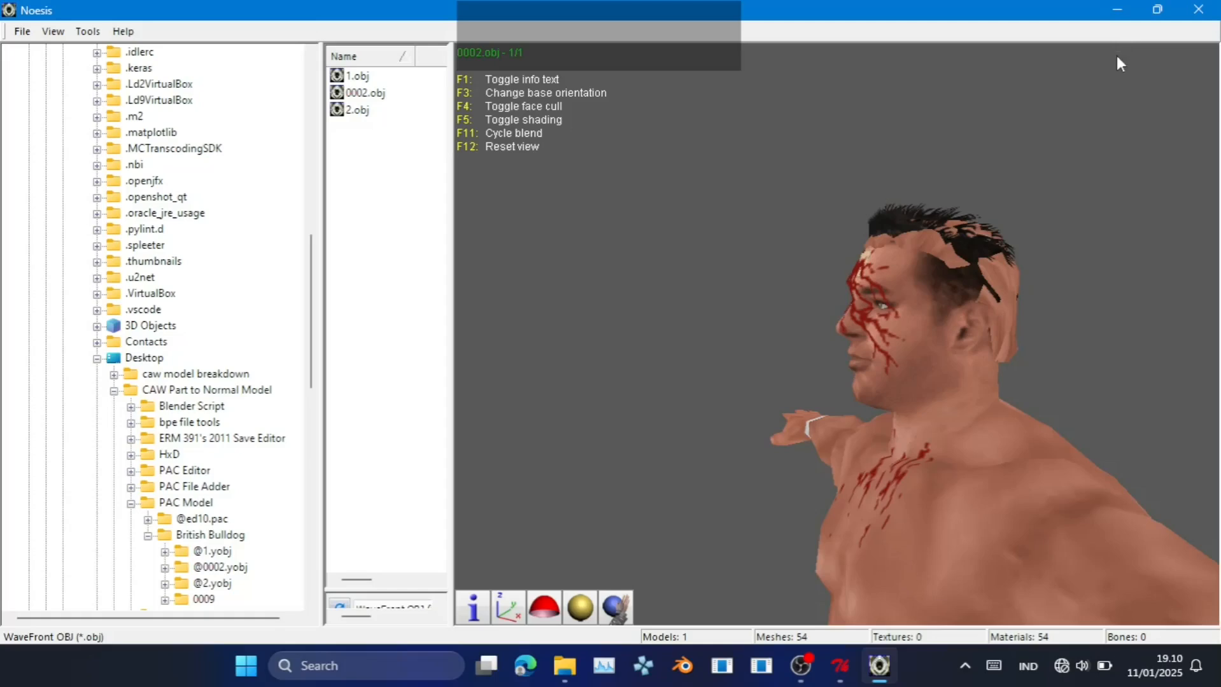
{"action": "left_click_drag", "start_coordinate": [841, 326], "coordinate": [840, 325]}
{"action": "left_click", "coordinate": [1117, 10]}
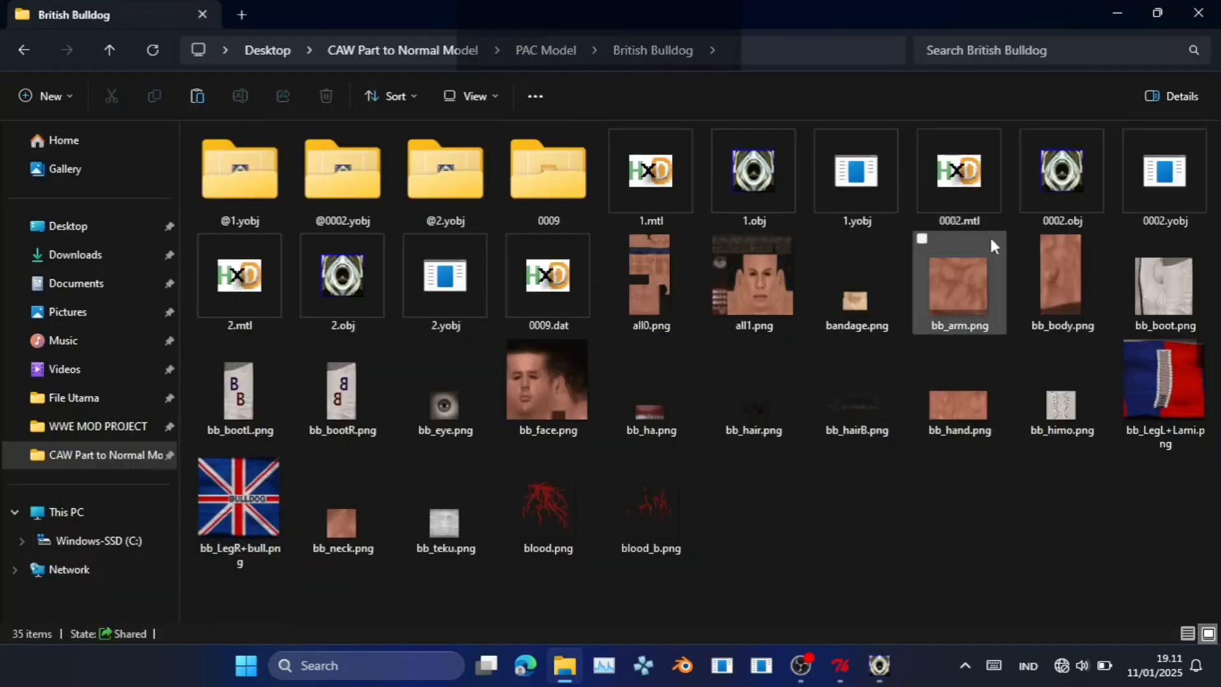
Make a backup copy of 0002.yobj in the same British Bulldog folder.
{"action": "left_click", "coordinate": [1130, 209]}
{"action": "key", "text": "ctrl+c"}
{"action": "key", "text": "ctrl+v"}
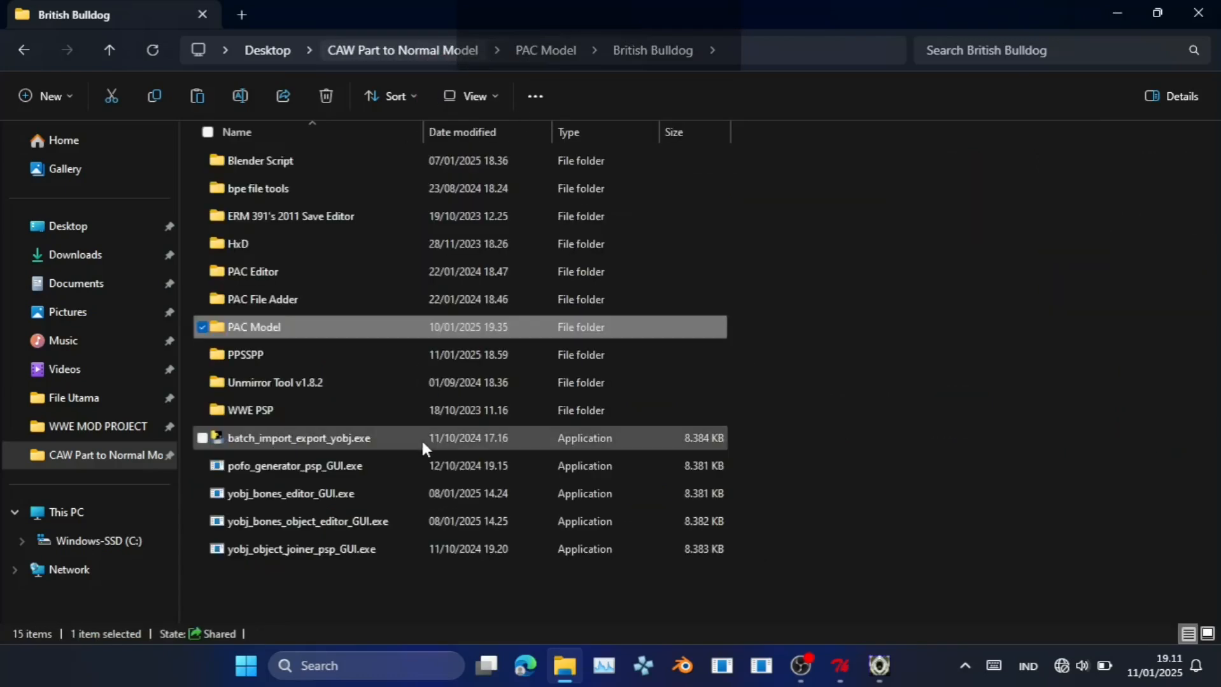
Launch yobj_bones_object_editor_GUI.exe and load 0002.yobj from PAC Model's British Bulldog folder.
{"action": "left_click", "coordinate": [336, 522]}
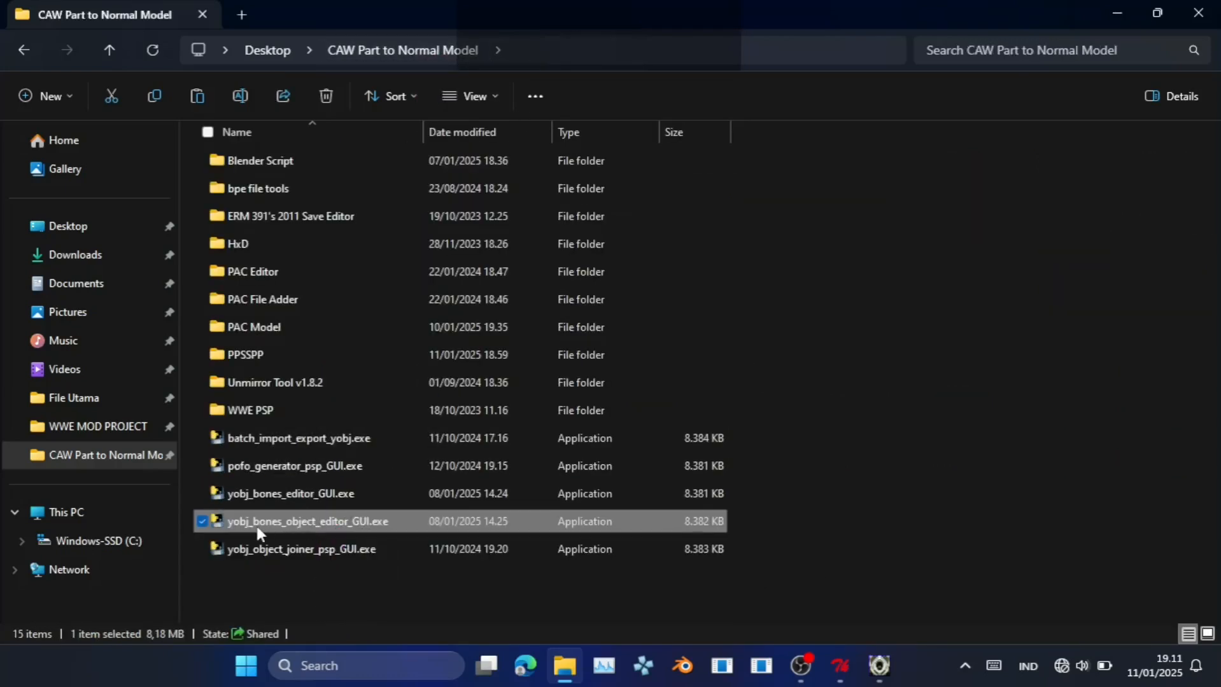
{"action": "double_click", "coordinate": [317, 524]}
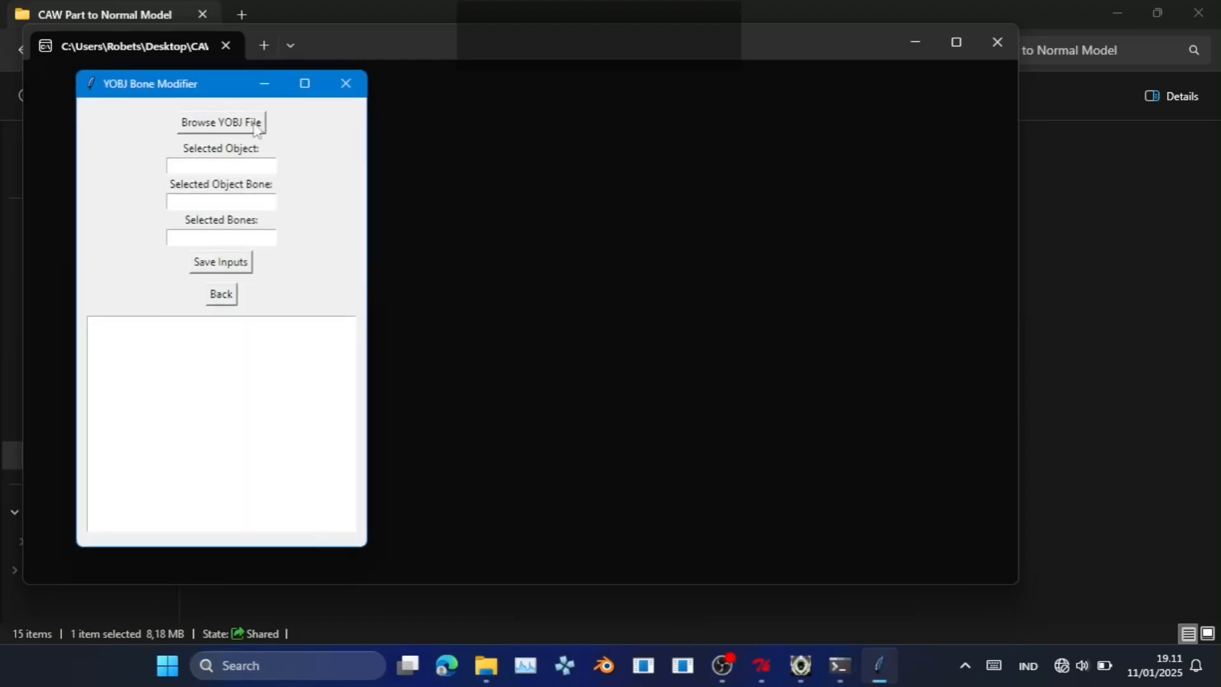
{"action": "left_click", "coordinate": [256, 124]}
{"action": "scroll", "coordinate": [161, 411], "scroll_direction": "down", "scroll_amount": 3}
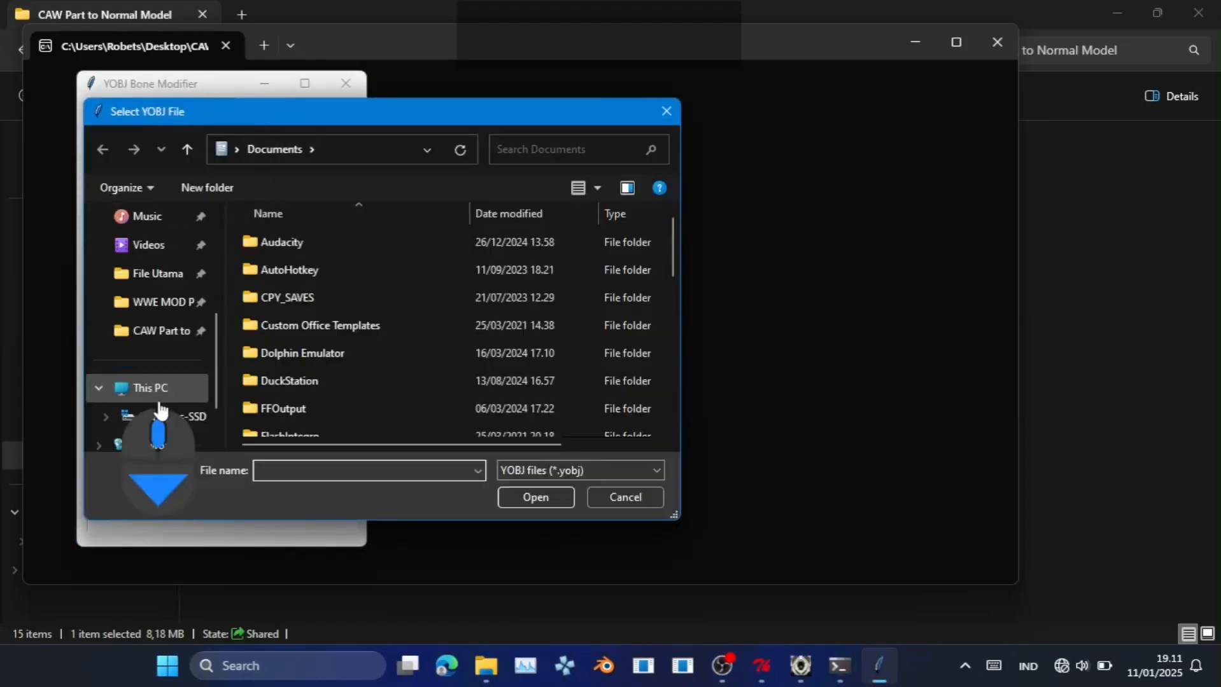
{"action": "left_click", "coordinate": [161, 330]}
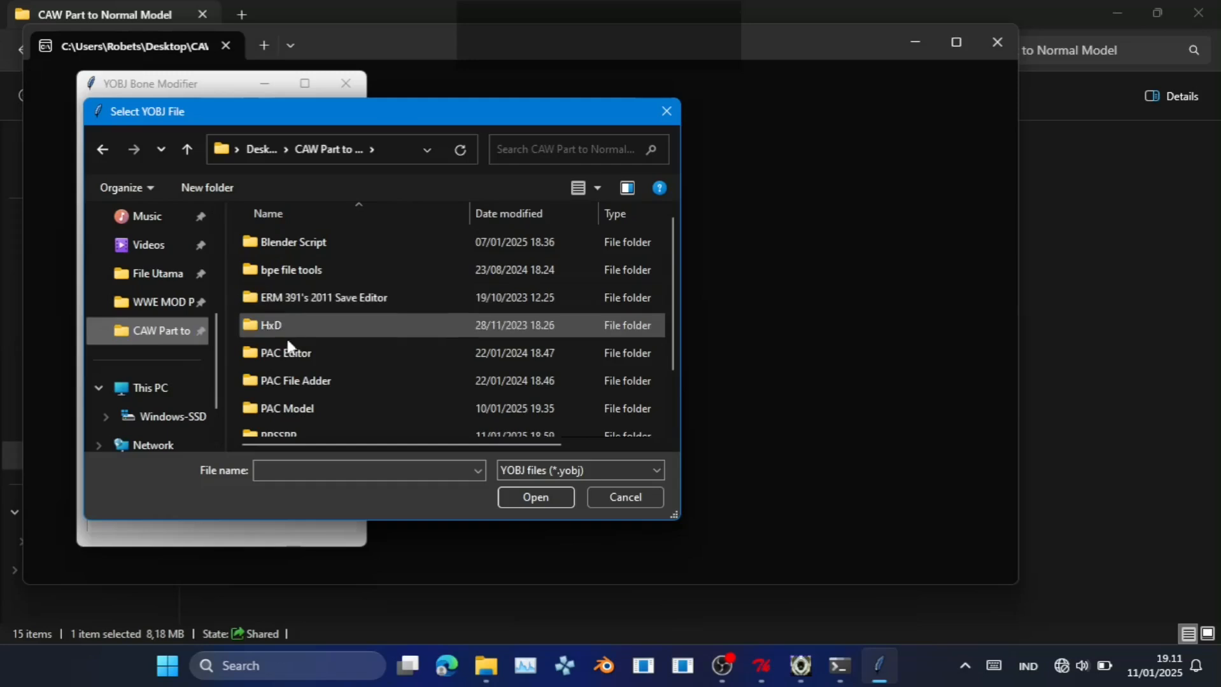
{"action": "double_click", "coordinate": [290, 411]}
{"action": "left_click", "coordinate": [327, 274]}
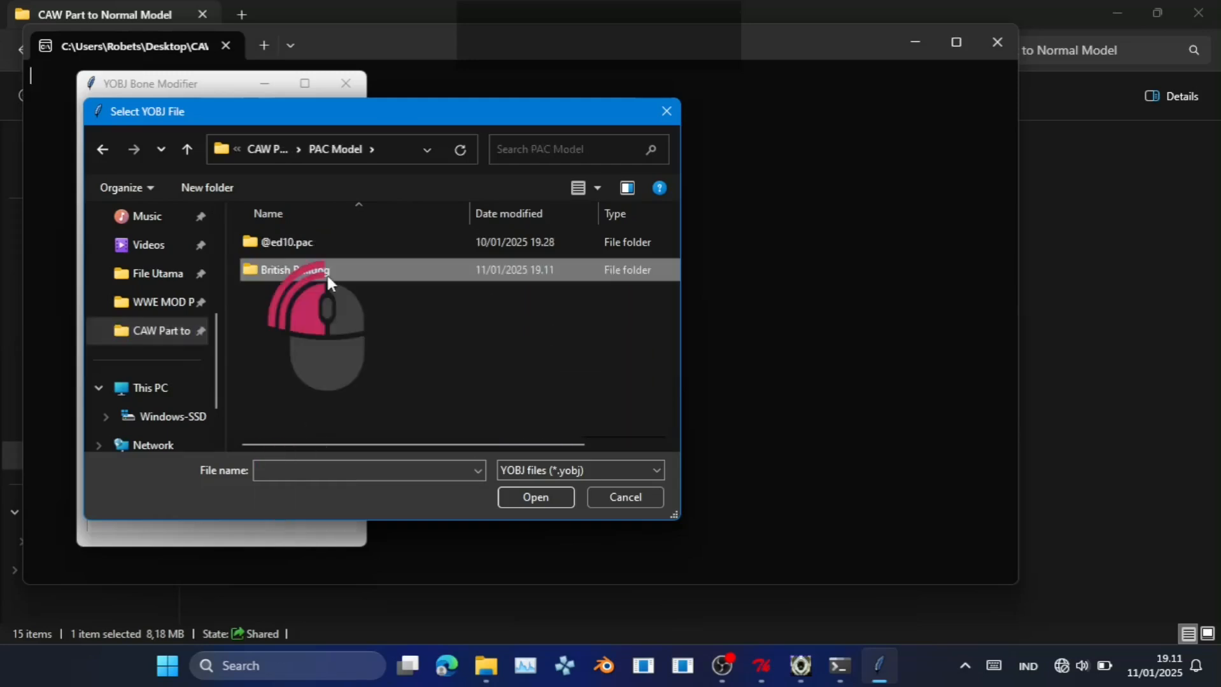
{"action": "double_click", "coordinate": [327, 276]}
{"action": "left_click", "coordinate": [522, 377]}
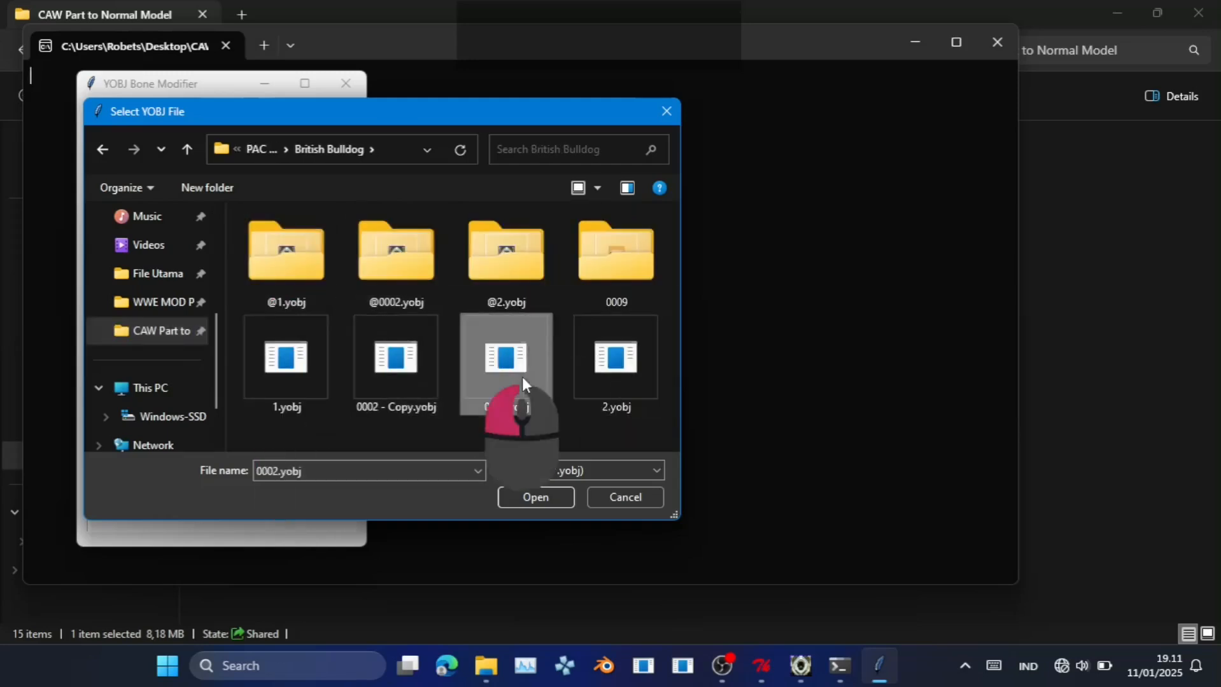
{"action": "double_click", "coordinate": [522, 377]}
{"action": "left_click", "coordinate": [662, 392]}
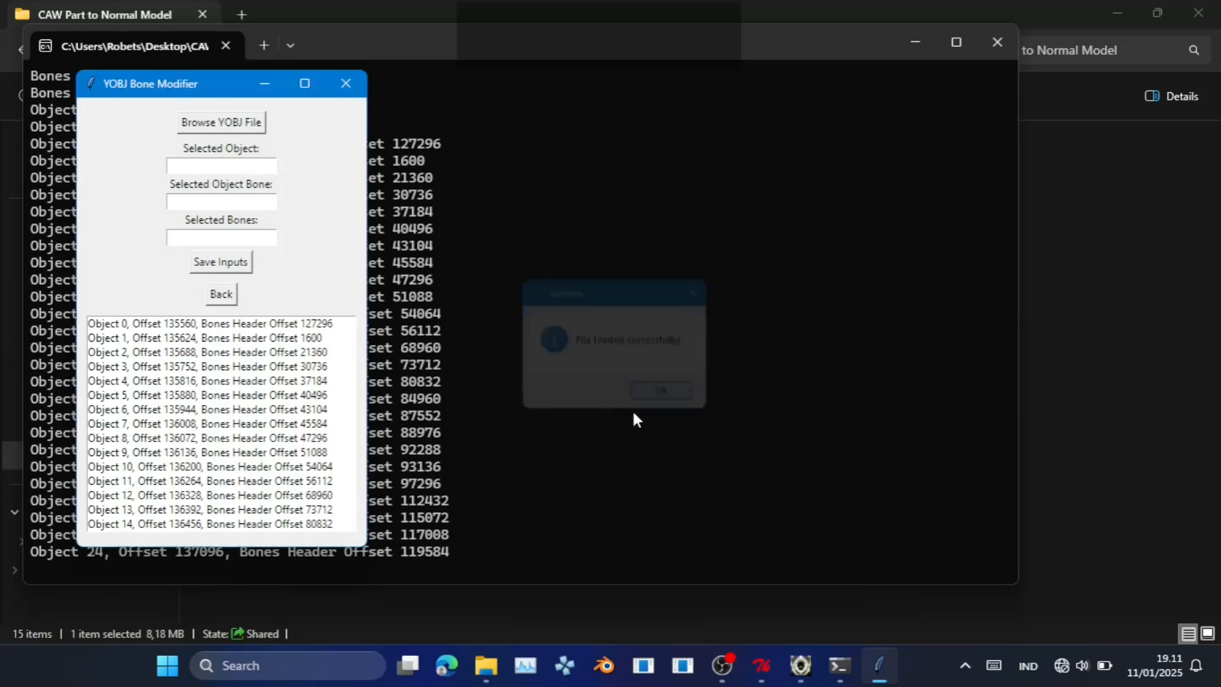
Open the bone list of Object 0 in the YOBJ Bone Modifier.
{"action": "left_click", "coordinate": [123, 326]}
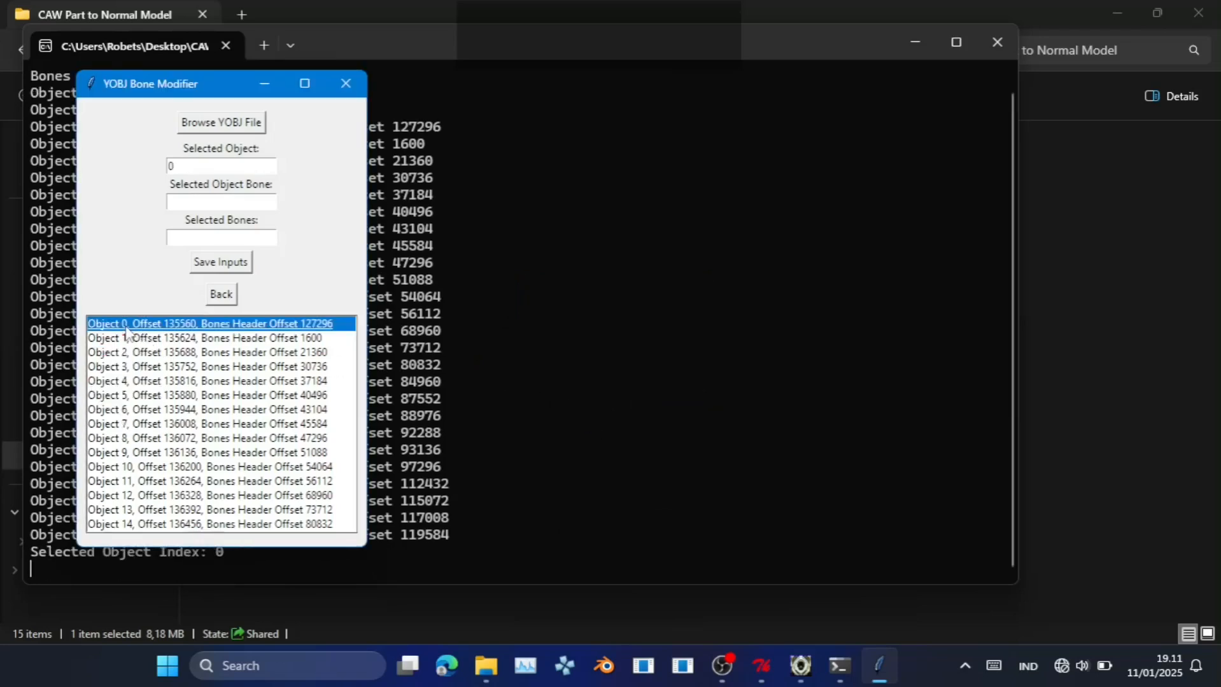
{"action": "double_click", "coordinate": [122, 325]}
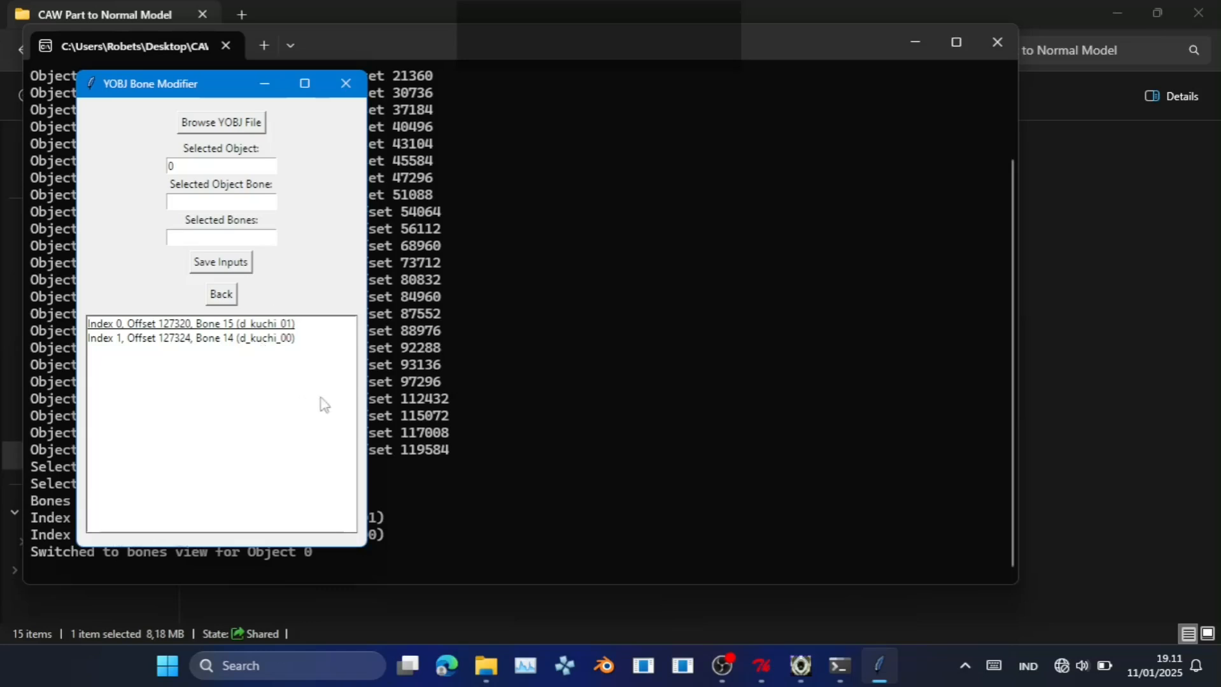
Launch Blender and delete the default cube, lamp and camera from the scene.
{"action": "left_click", "coordinate": [604, 674]}
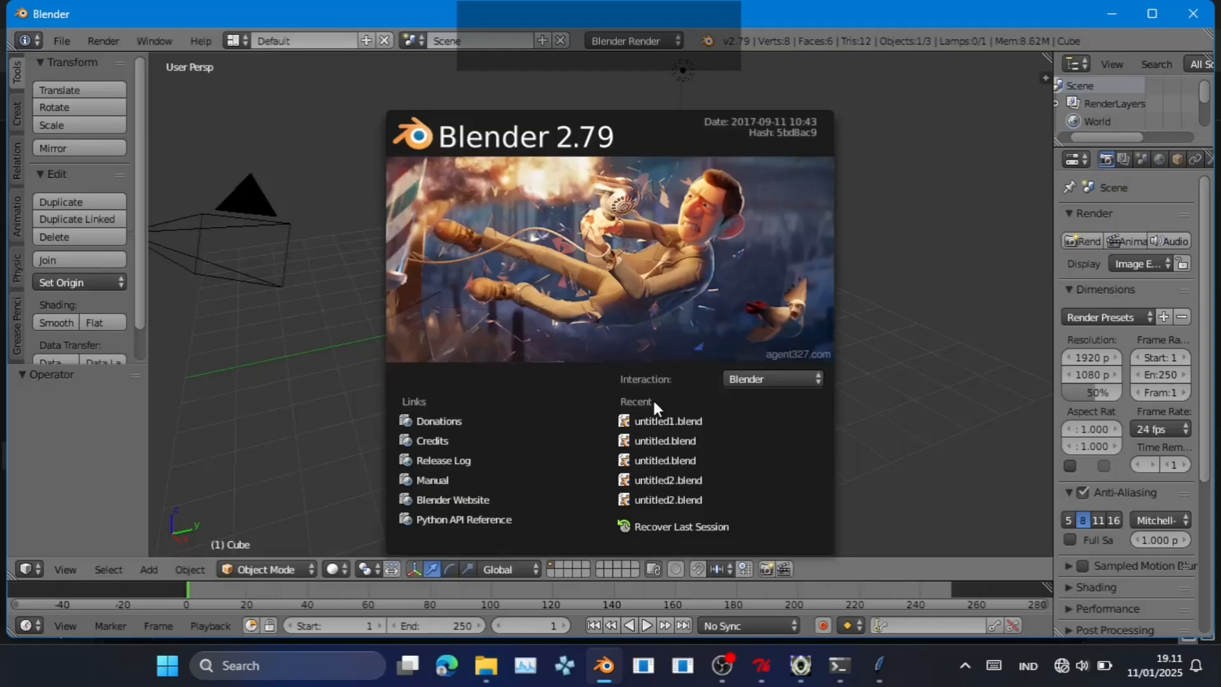
{"action": "left_click", "coordinate": [836, 302]}
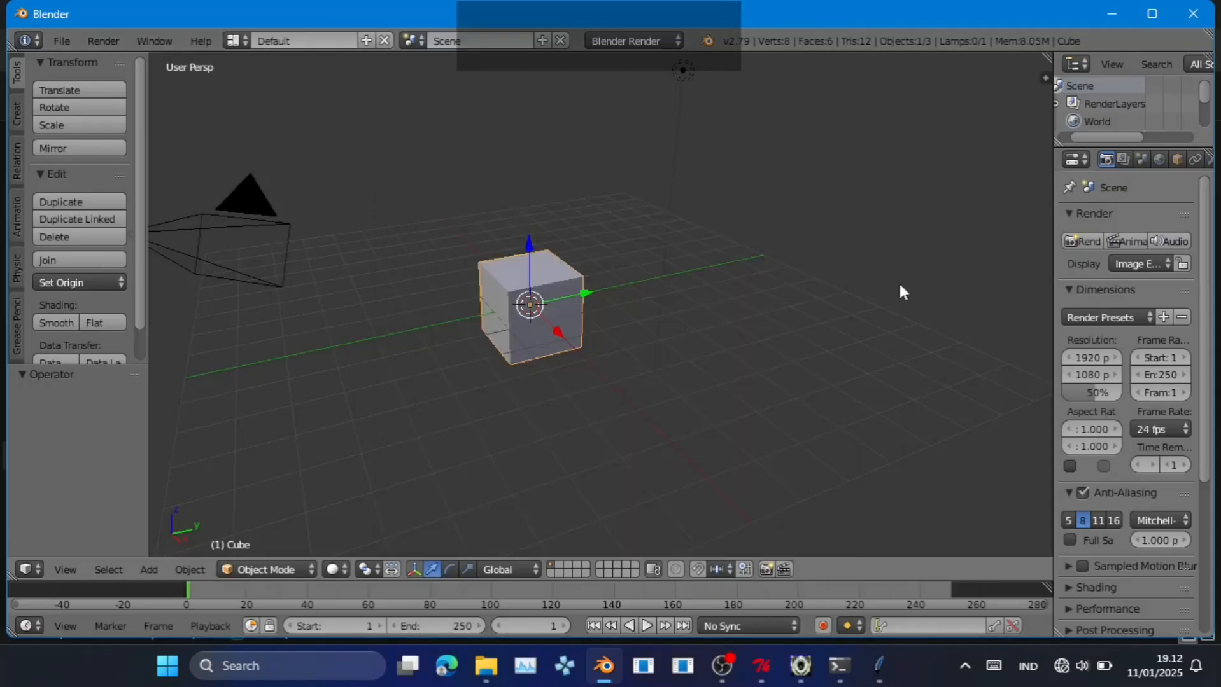
{"action": "key", "text": "Delete"}
{"action": "left_click", "coordinate": [894, 283]}
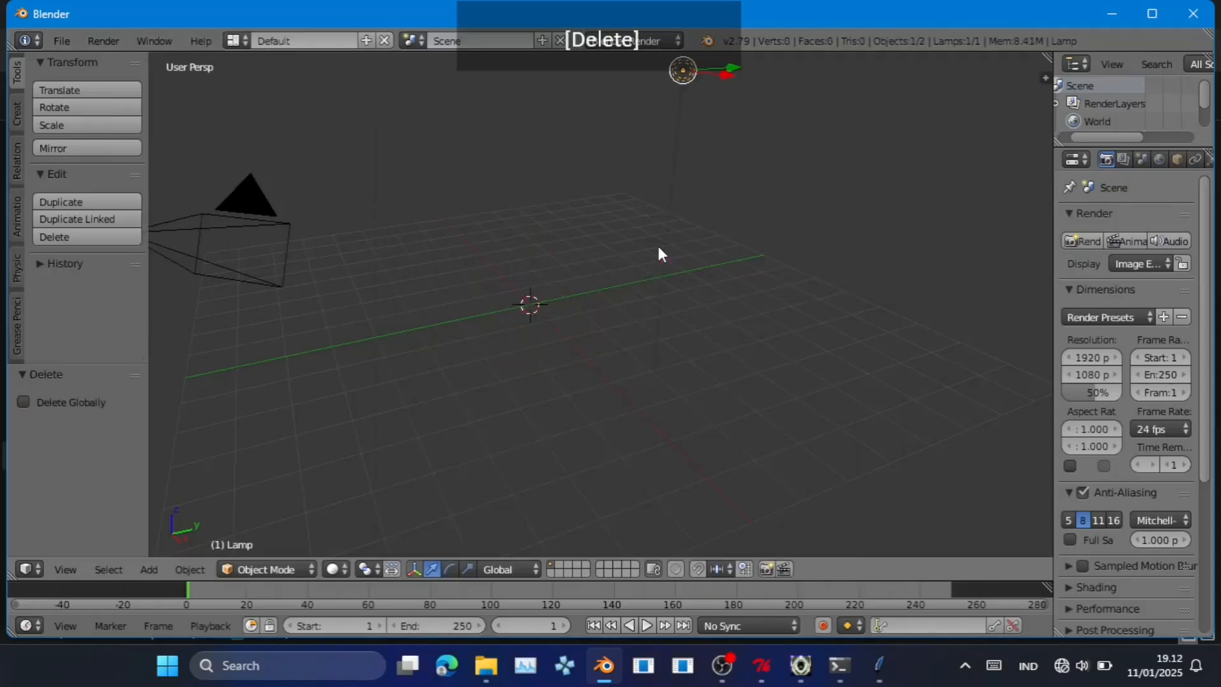
{"action": "right_click", "coordinate": [253, 261]}
{"action": "key", "text": "Delete"}
{"action": "left_click", "coordinate": [217, 245]}
{"action": "left_click", "coordinate": [62, 41]}
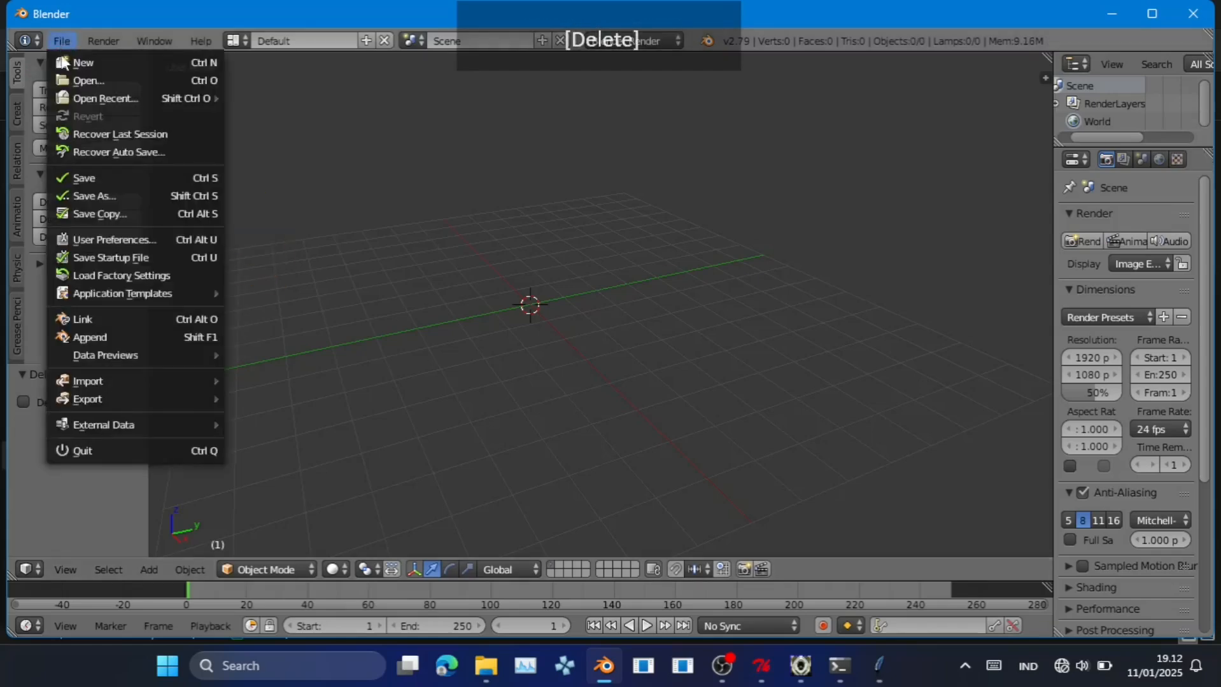
{"action": "mouse_move", "coordinate": [147, 381]}
{"action": "left_click", "coordinate": [368, 557]}
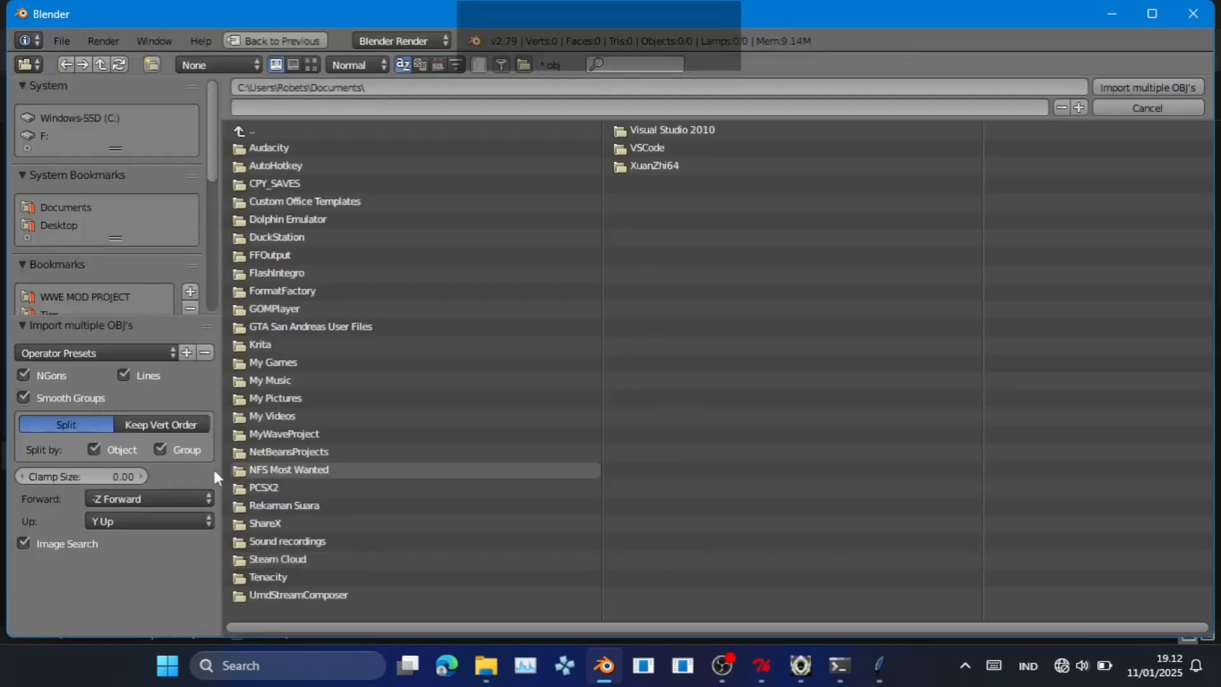
{"action": "left_click", "coordinate": [165, 424]}
{"action": "left_click", "coordinate": [122, 297]}
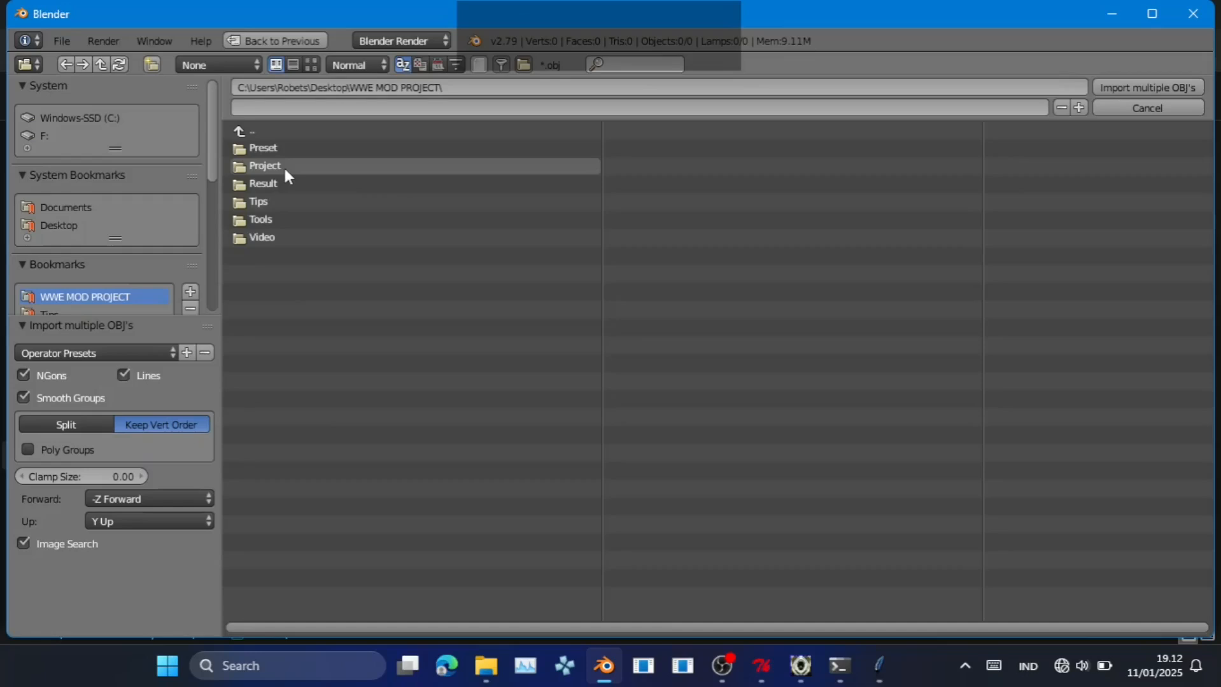
{"action": "scroll", "coordinate": [113, 303], "scroll_direction": "down", "scroll_amount": 2}
{"action": "left_click", "coordinate": [146, 295]}
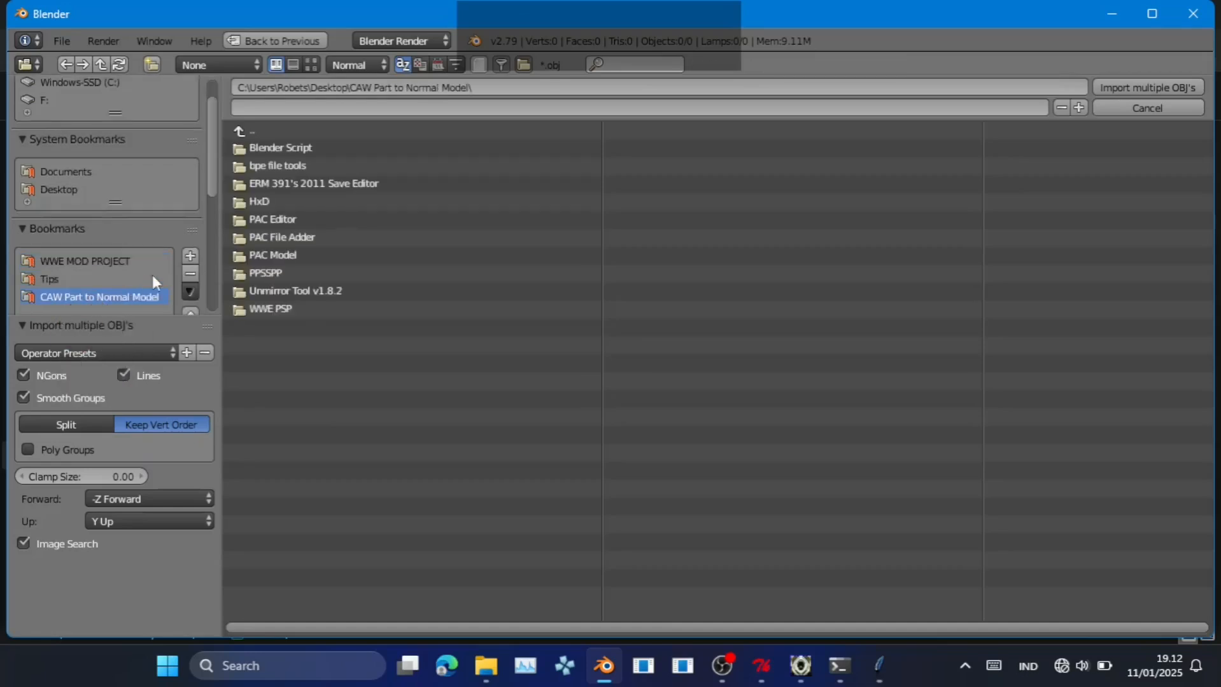
{"action": "left_click", "coordinate": [293, 254]}
{"action": "left_click", "coordinate": [311, 165]}
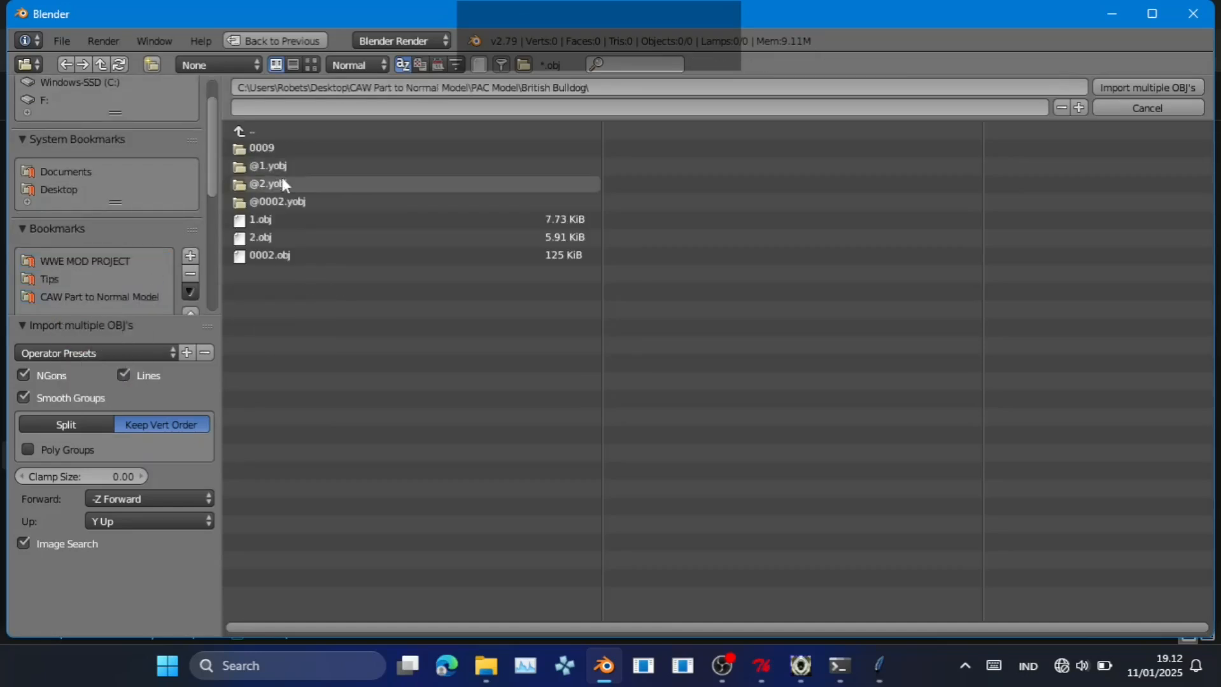
{"action": "left_click", "coordinate": [279, 199]}
{"action": "key", "text": "a"}
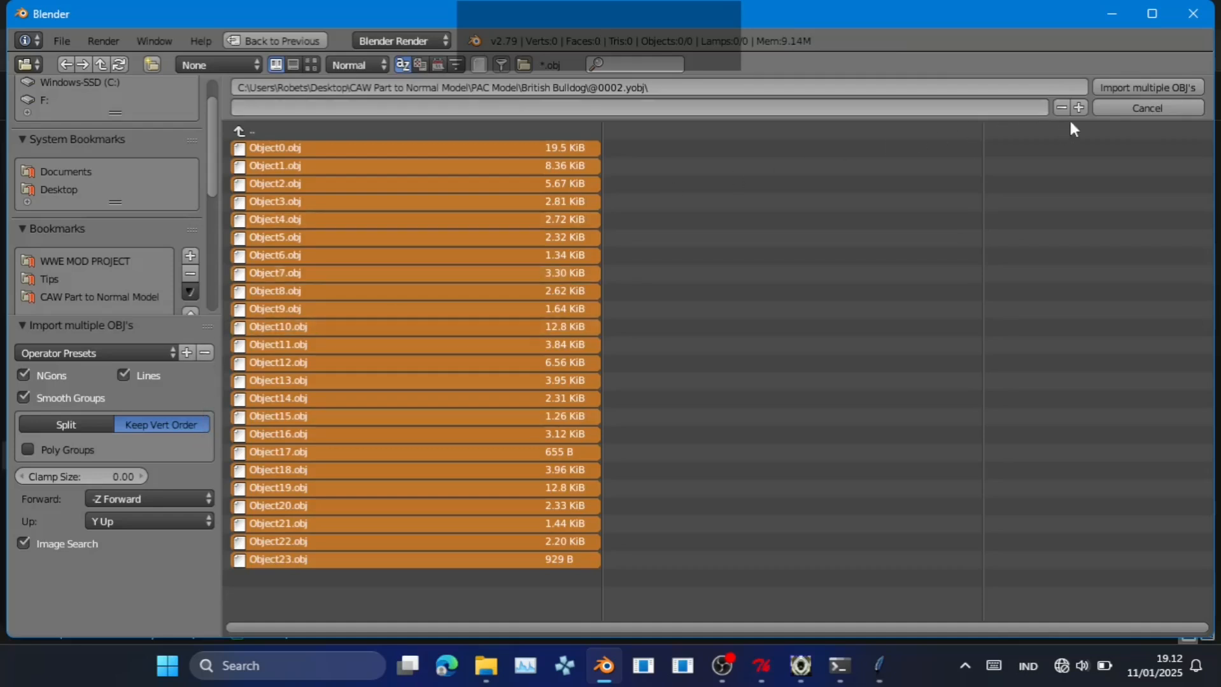
{"action": "left_click", "coordinate": [1138, 87]}
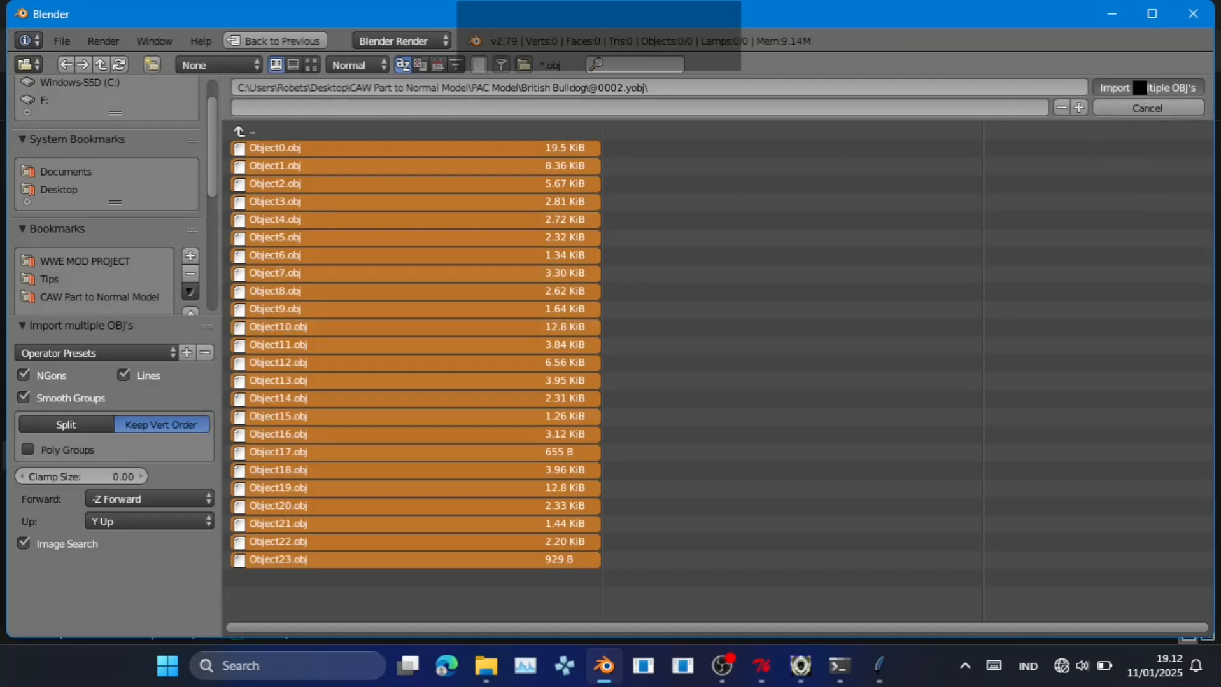
Select the half-face mesh on the imported model's head to identify its object number.
{"action": "scroll", "coordinate": [564, 337], "scroll_direction": "down", "scroll_amount": 3}
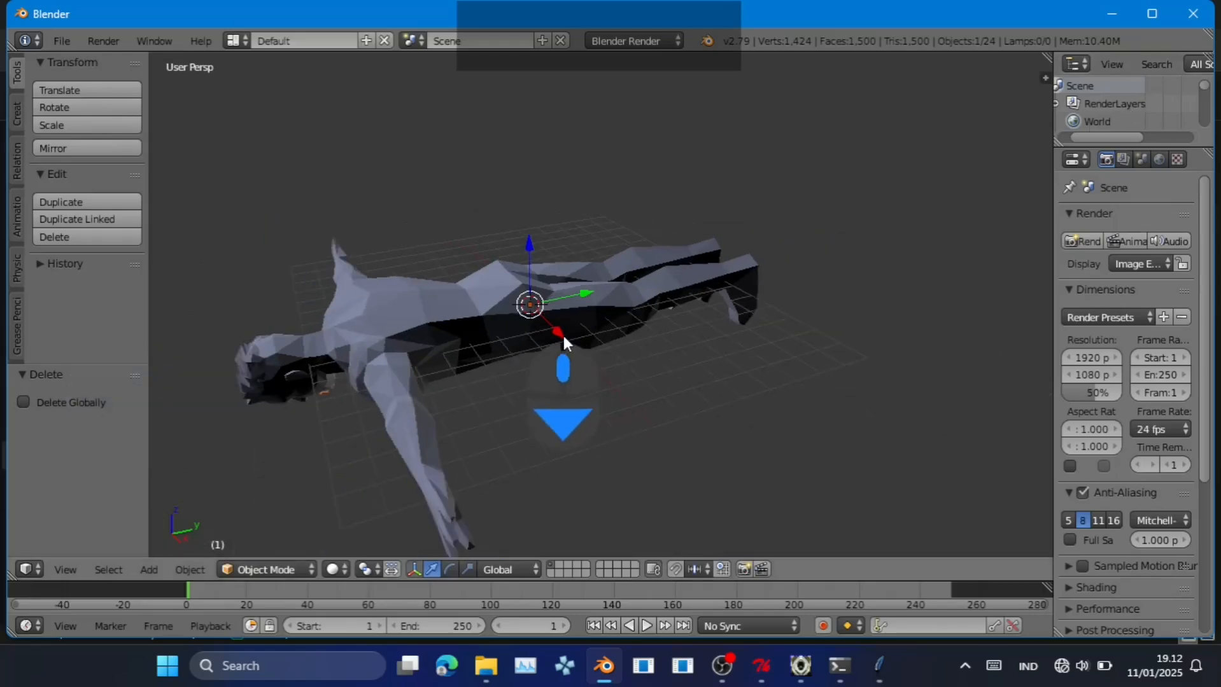
{"action": "left_click_drag", "start_coordinate": [564, 337], "coordinate": [560, 384]}
{"action": "scroll", "coordinate": [560, 385], "scroll_direction": "up", "scroll_amount": 4}
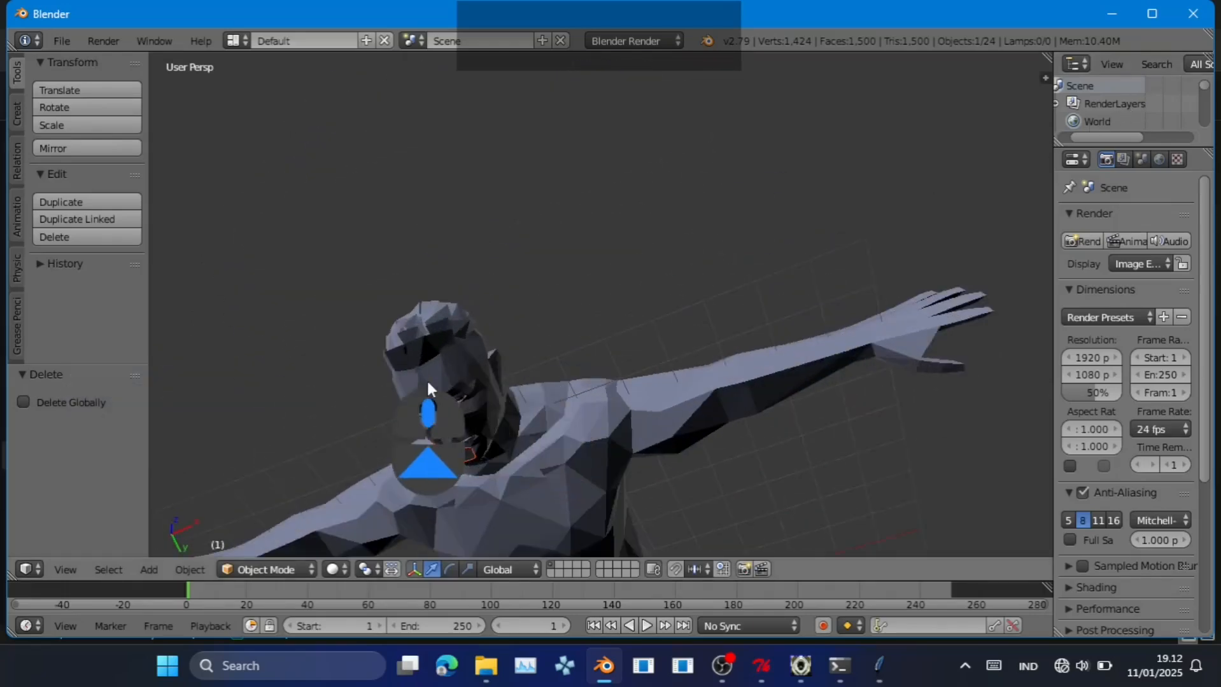
{"action": "right_click", "coordinate": [414, 397]}
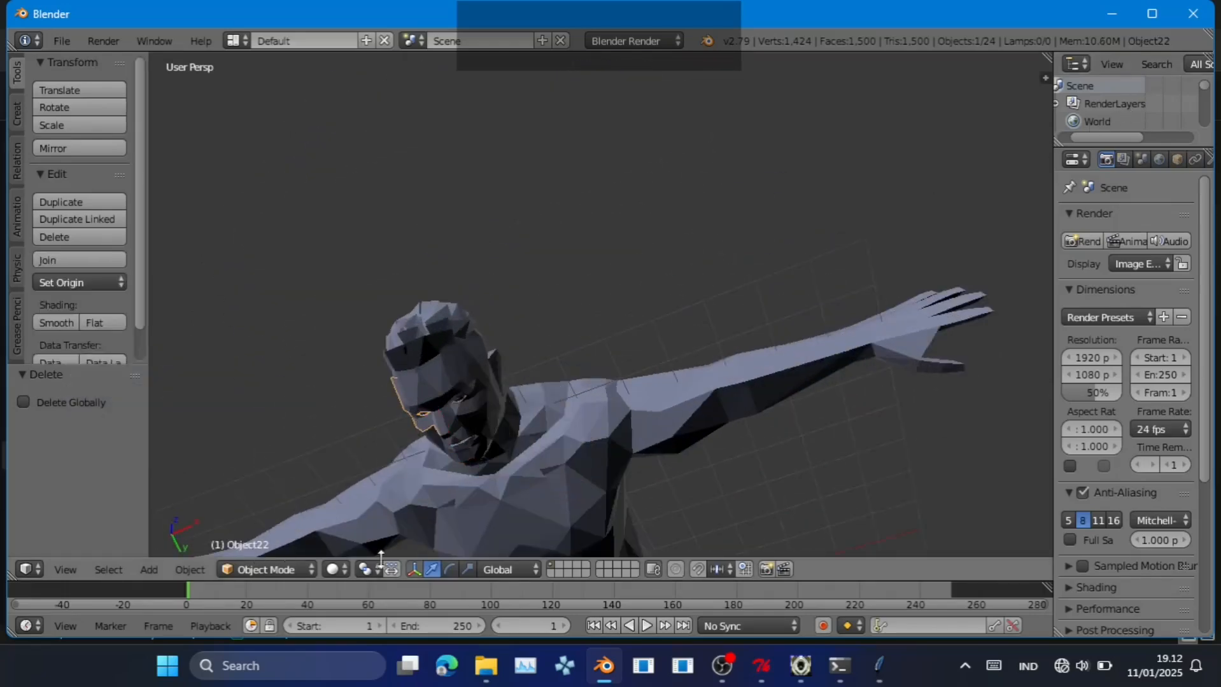
Switch to the YOBJ Bone Modifier, open Object 23's bone list, and select the Index 1 bone (d_kuchi).
{"action": "mouse_move", "coordinate": [870, 676]}
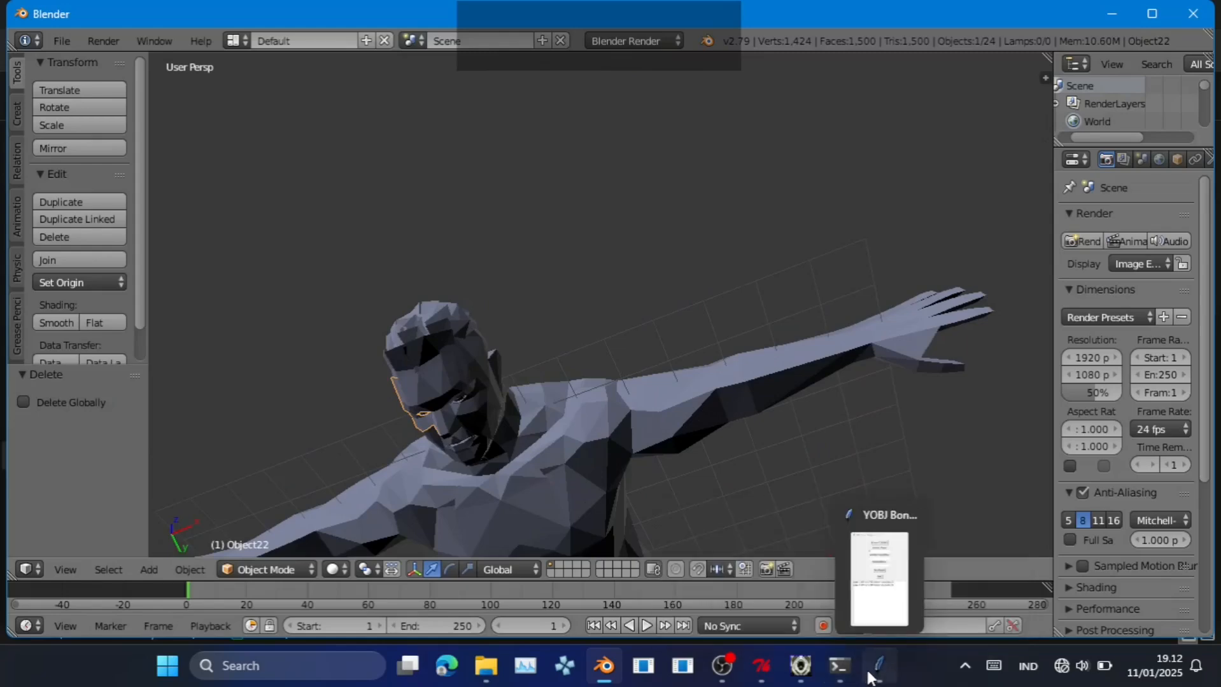
{"action": "left_click", "coordinate": [870, 676]}
{"action": "left_click", "coordinate": [227, 341]}
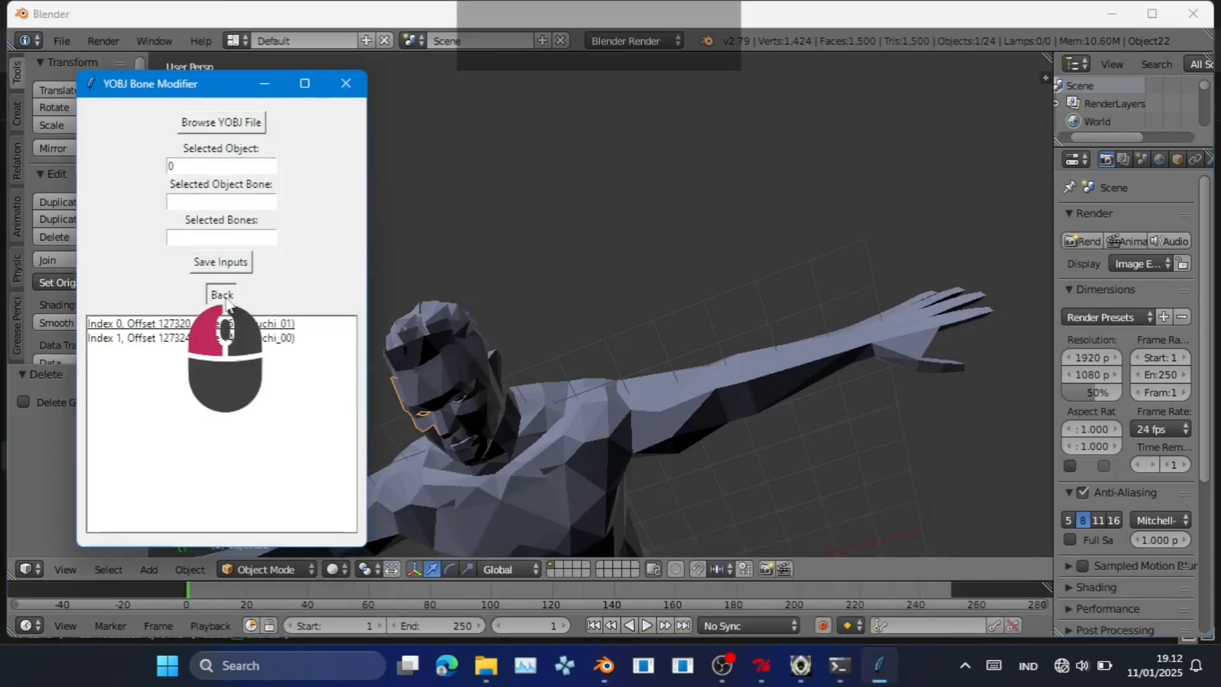
{"action": "scroll", "coordinate": [201, 474], "scroll_direction": "down", "scroll_amount": 3}
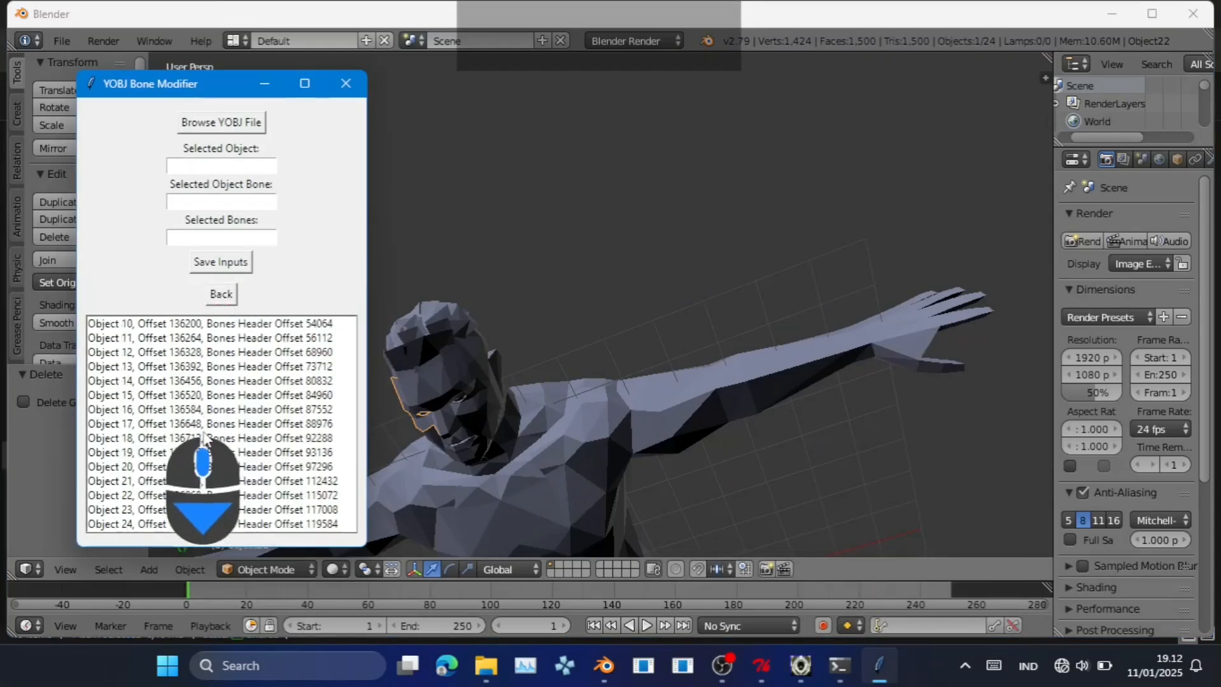
{"action": "left_click", "coordinate": [157, 517]}
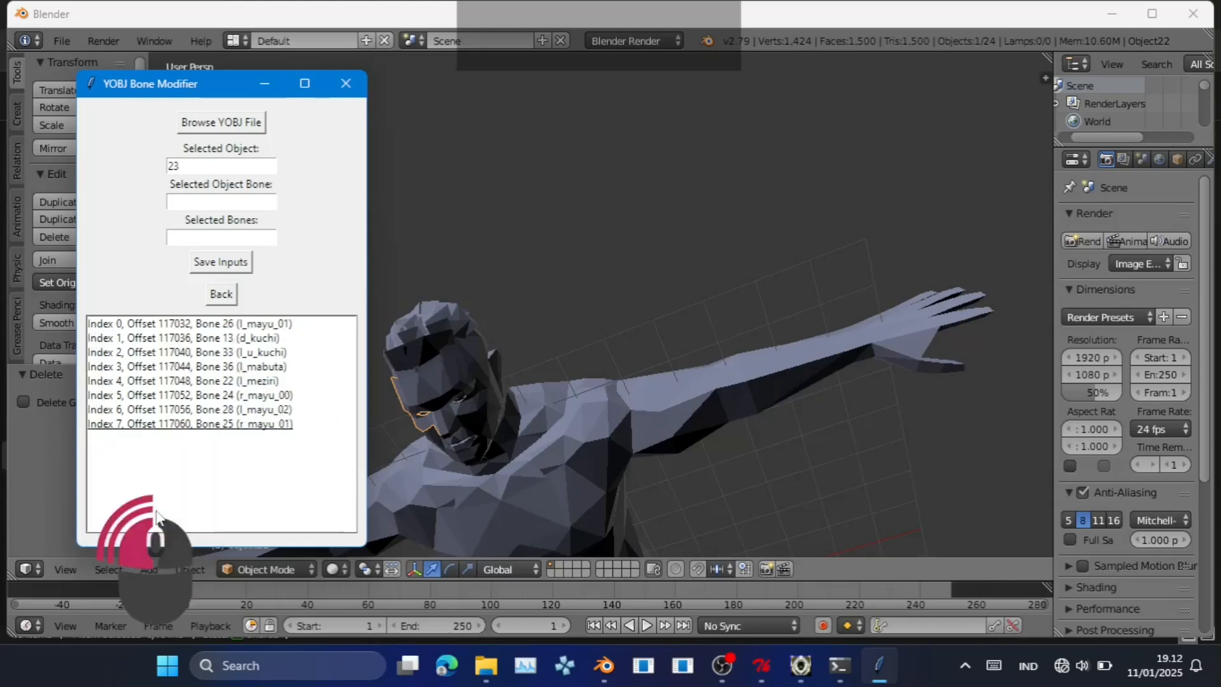
{"action": "double_click", "coordinate": [174, 166]}
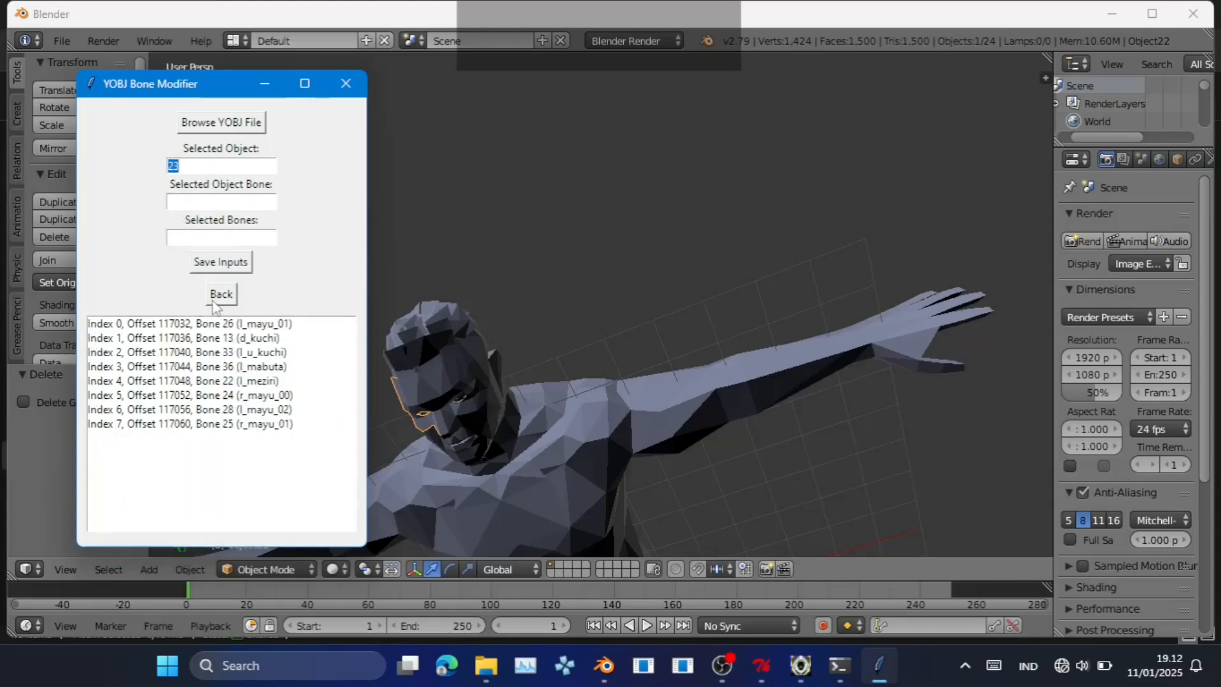
{"action": "left_click", "coordinate": [263, 341]}
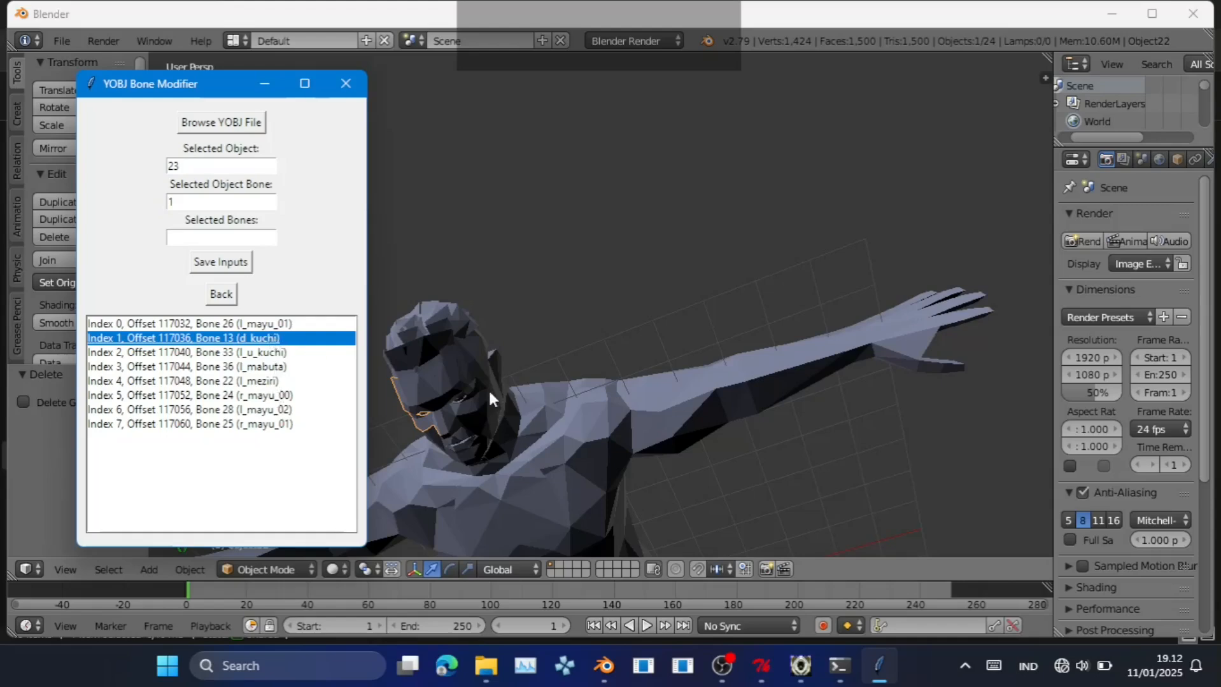
Select the arm mesh in Blender, then switch to the YOBJ Bone Modifier and examine Object 2's arm bones.
{"action": "left_click_drag", "start_coordinate": [490, 386], "coordinate": [666, 474]}
{"action": "right_click", "coordinate": [665, 474]}
{"action": "key", "text": "alt+Tab"}
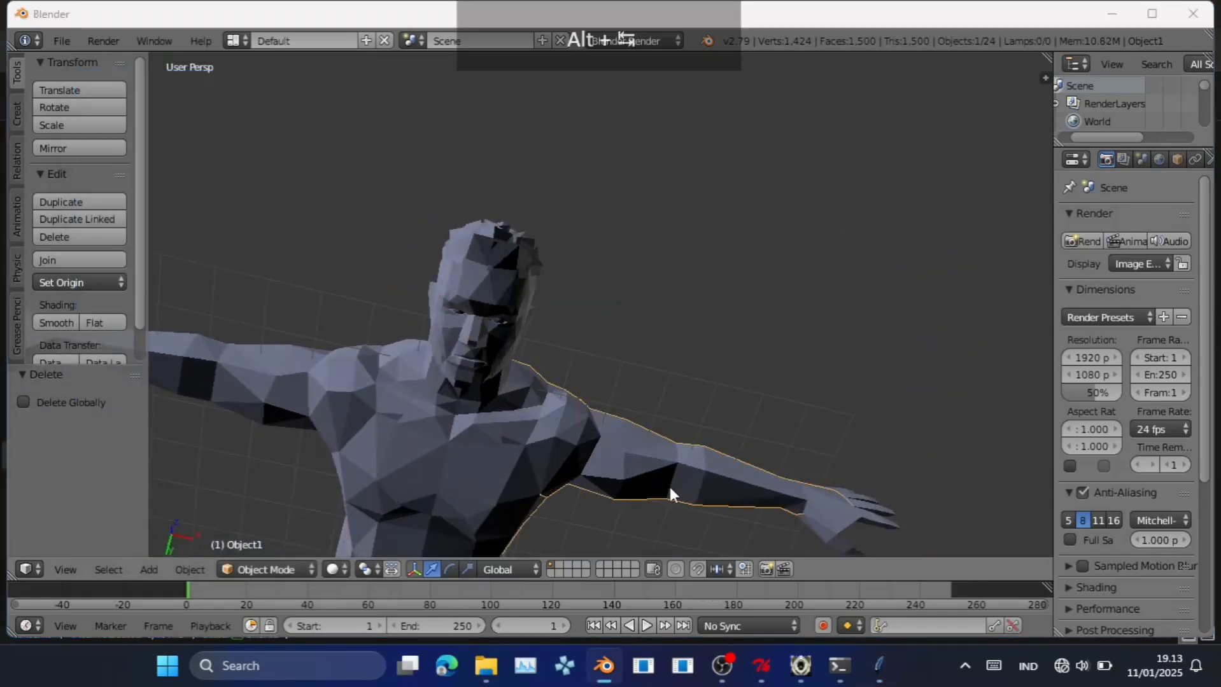
{"action": "scroll", "coordinate": [210, 331], "scroll_direction": "up", "scroll_amount": 4}
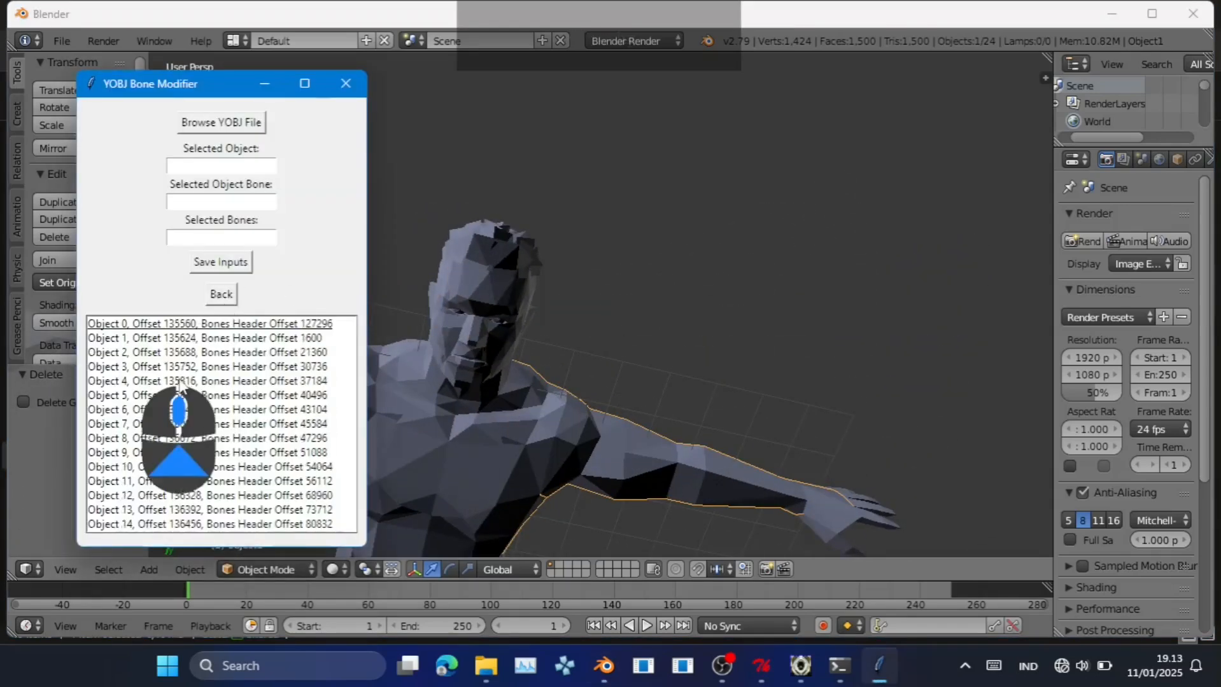
{"action": "left_click", "coordinate": [202, 351]}
{"action": "left_click", "coordinate": [316, 377]}
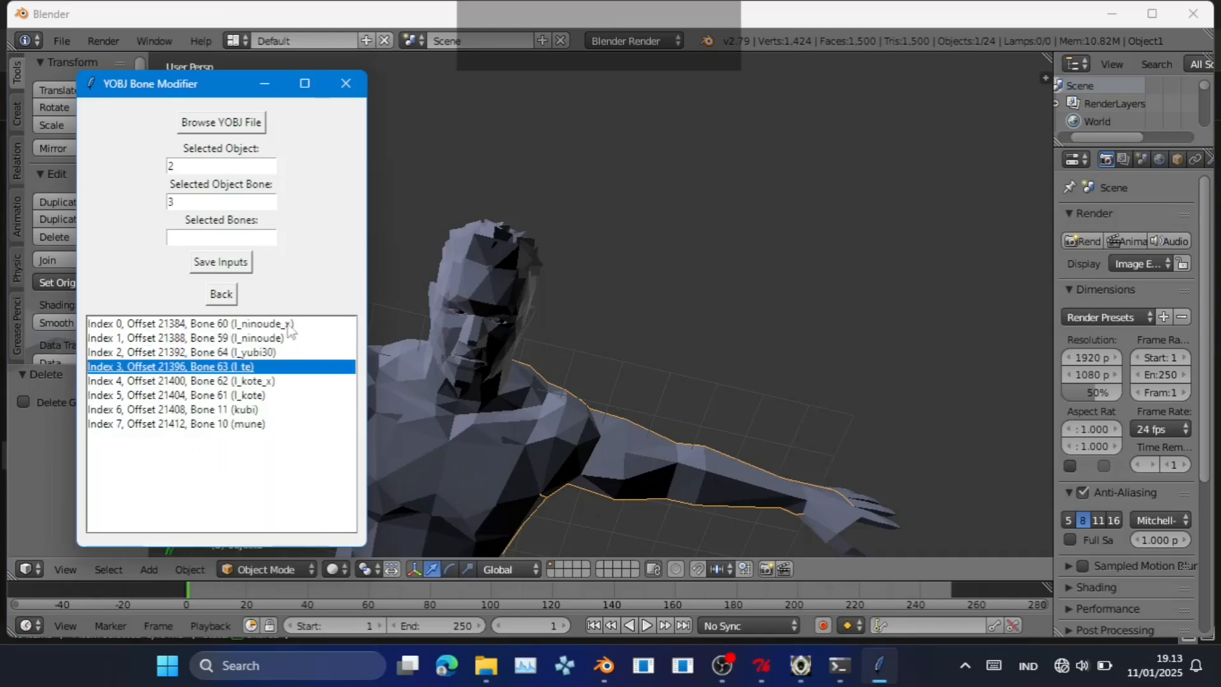
{"action": "left_click", "coordinate": [288, 324]}
{"action": "left_click", "coordinate": [279, 339]}
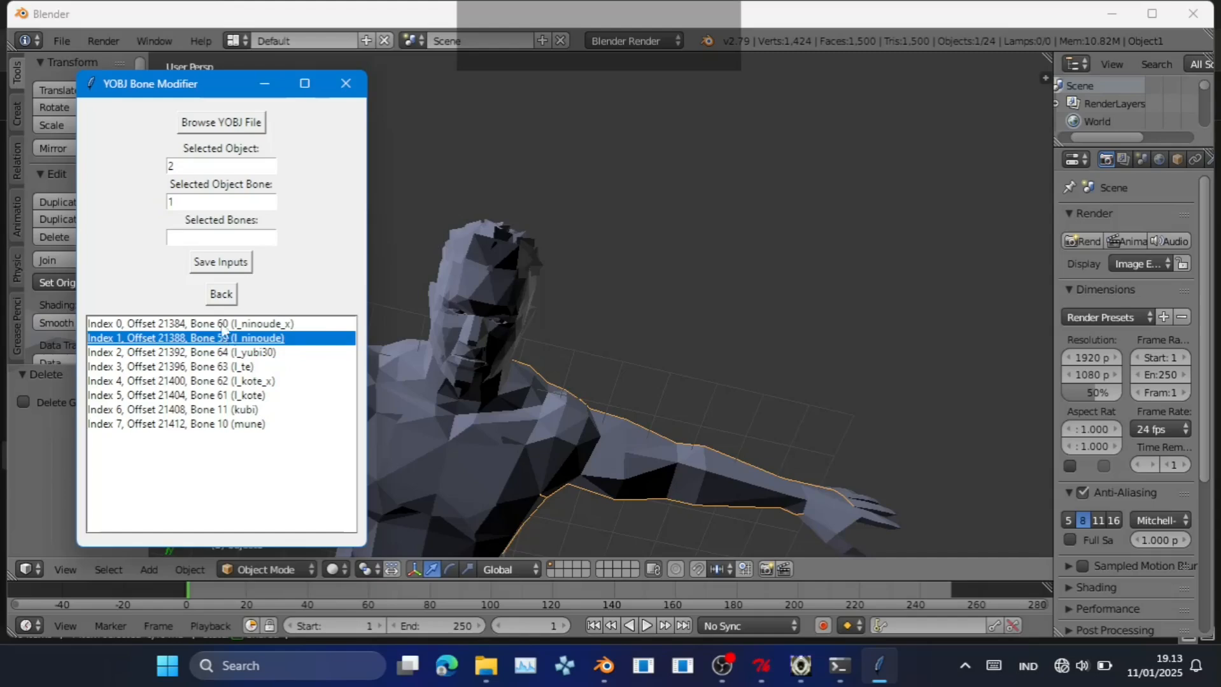
Open Object 0's bone list at the Index 0 bone and compare it with the head and arm meshes in Blender.
{"action": "left_click", "coordinate": [213, 299]}
{"action": "left_click", "coordinate": [251, 326]}
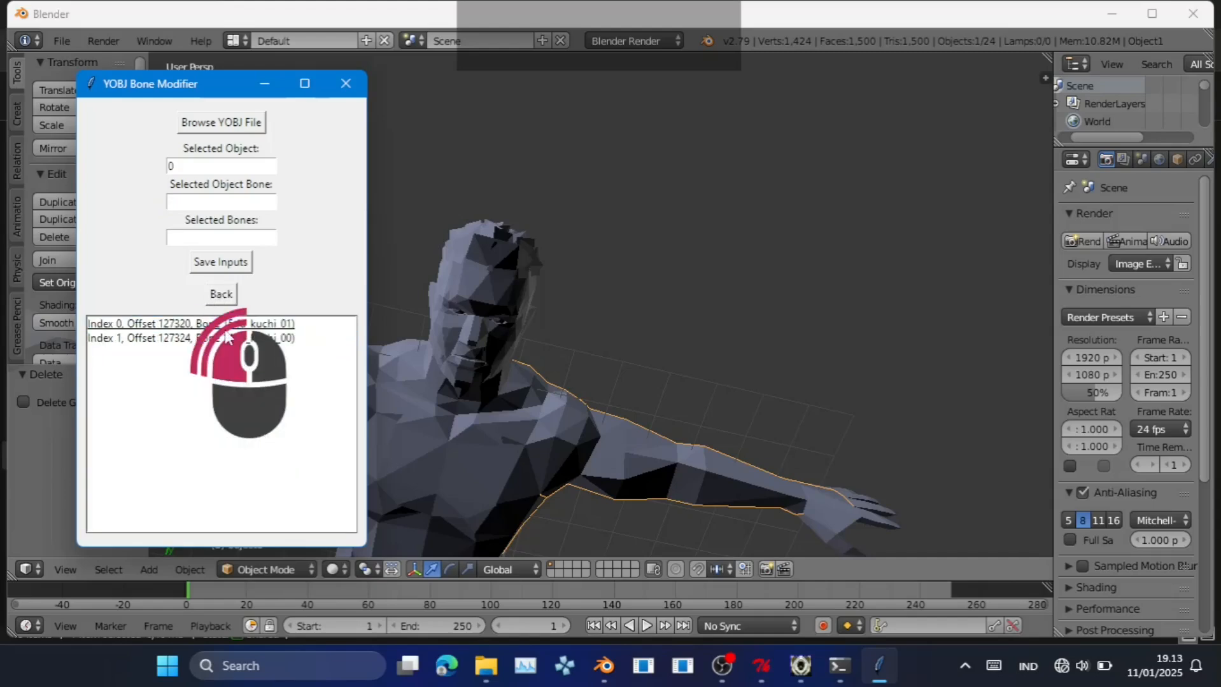
{"action": "left_click", "coordinate": [227, 326]}
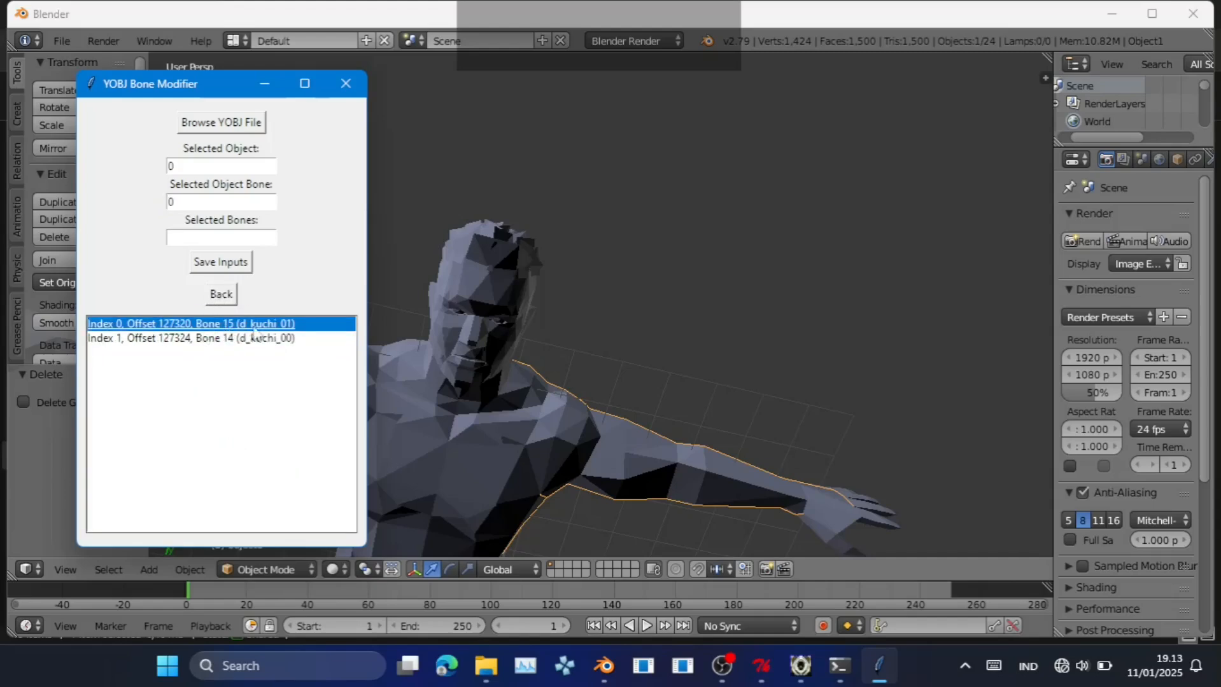
{"action": "right_click", "coordinate": [467, 249]}
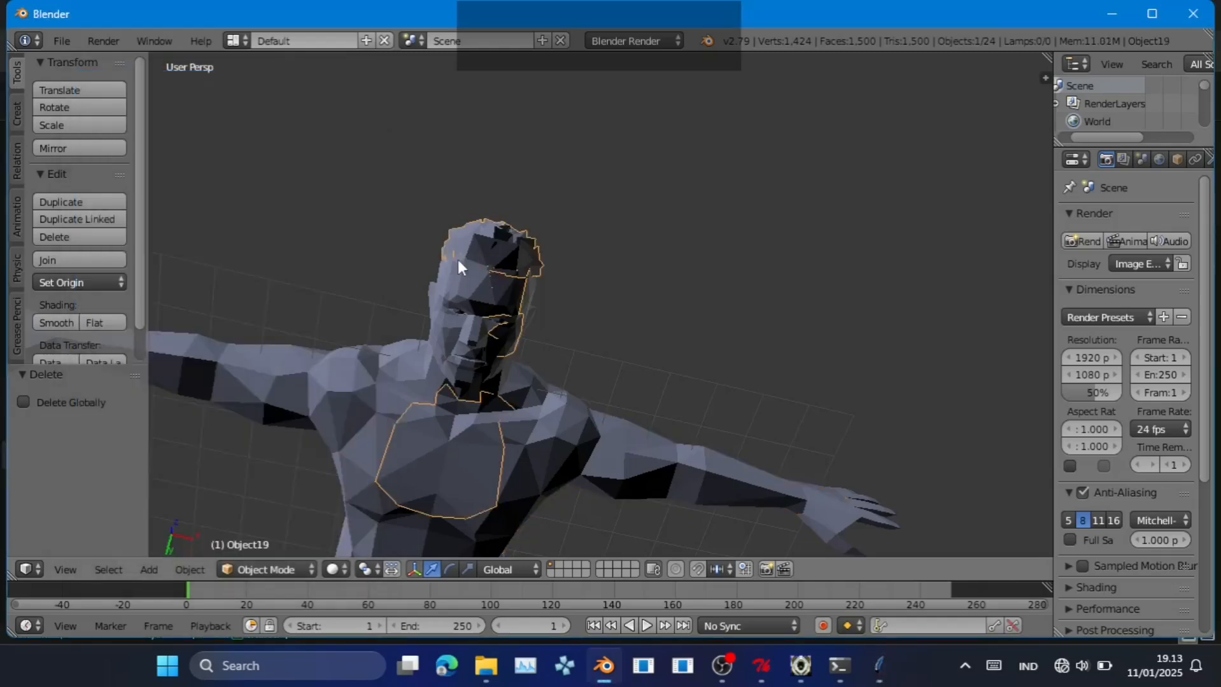
{"action": "left_click_drag", "start_coordinate": [458, 259], "coordinate": [583, 436]}
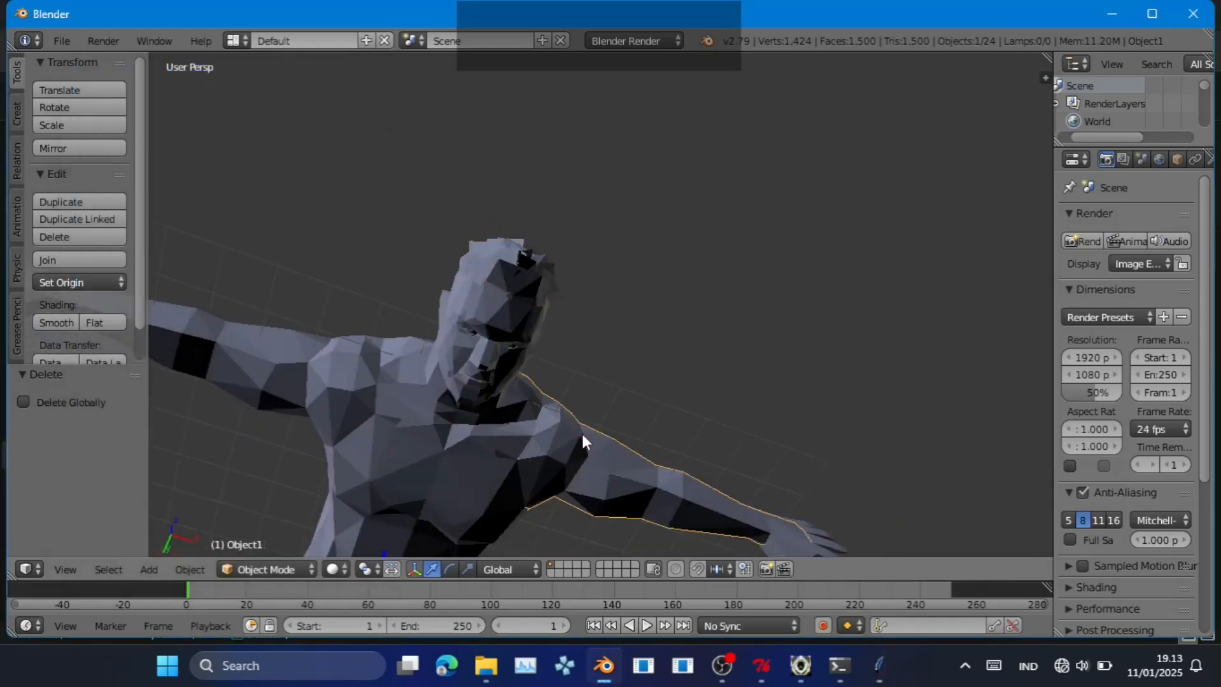
{"action": "key", "text": "alt+Tab"}
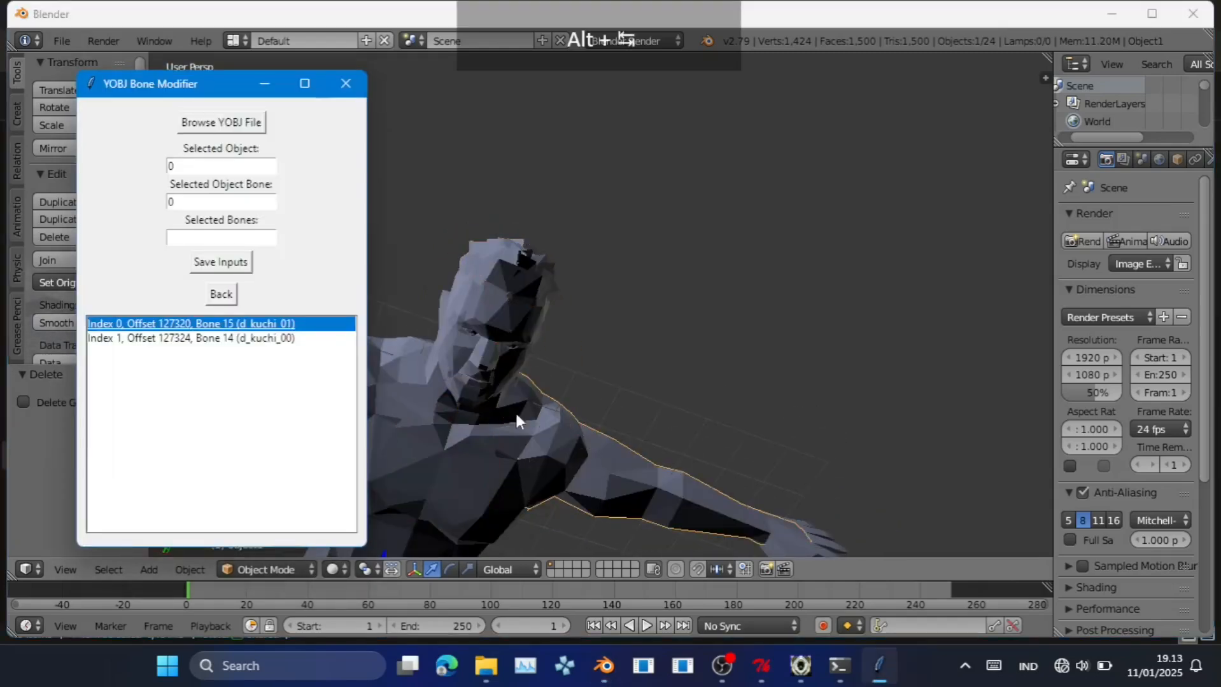
Replace Object 0's Index 0 bone with bone 60 (l_ninoude_x) and save the change.
{"action": "left_click", "coordinate": [302, 325]}
{"action": "left_click", "coordinate": [245, 439]}
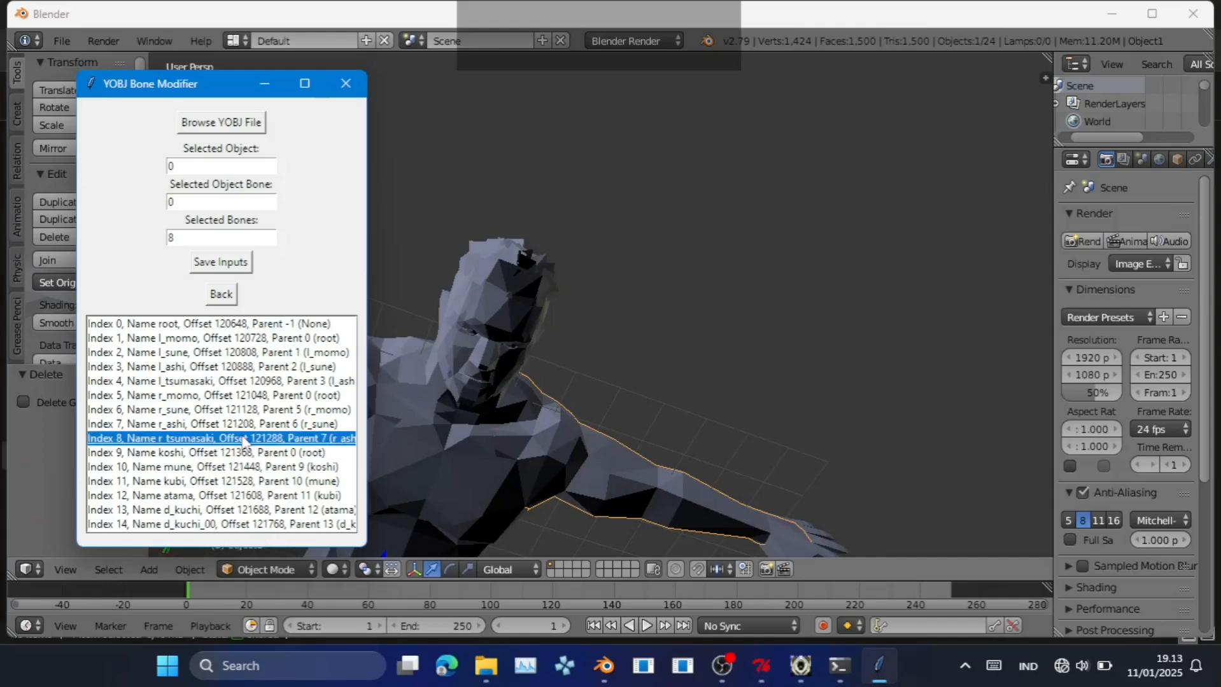
{"action": "scroll", "coordinate": [243, 445], "scroll_direction": "down", "scroll_amount": 3}
{"action": "scroll", "coordinate": [245, 439], "scroll_direction": "down", "scroll_amount": 4}
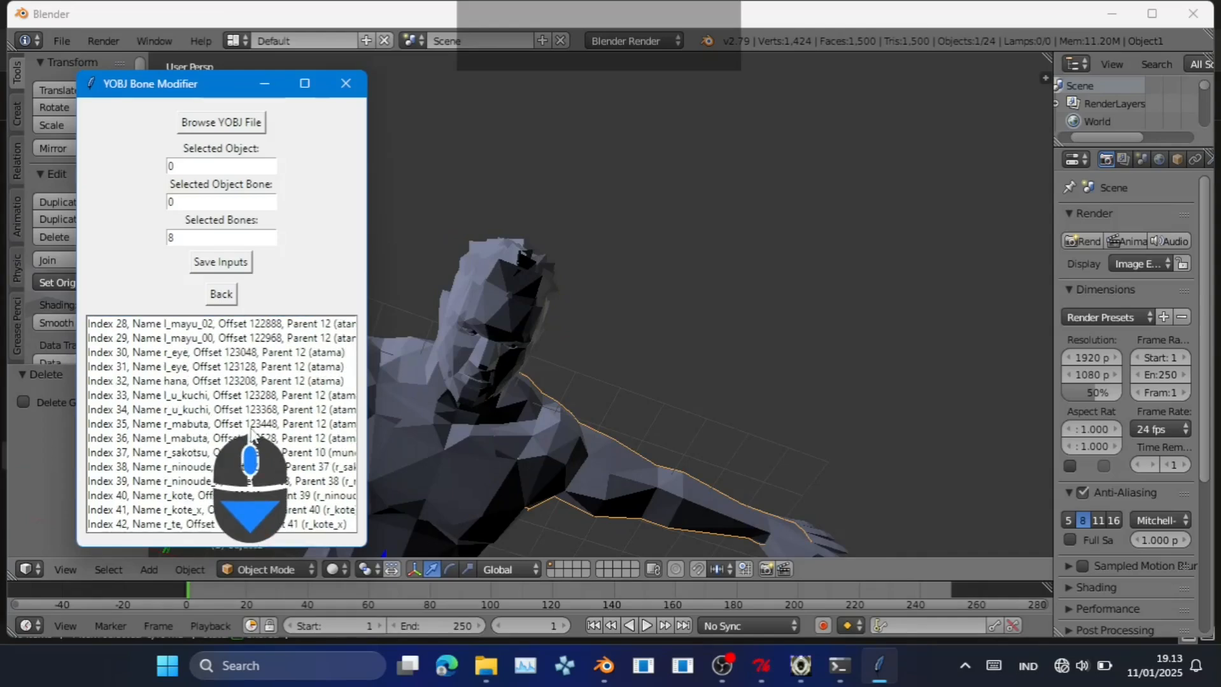
{"action": "scroll", "coordinate": [250, 432], "scroll_direction": "up", "scroll_amount": 3}
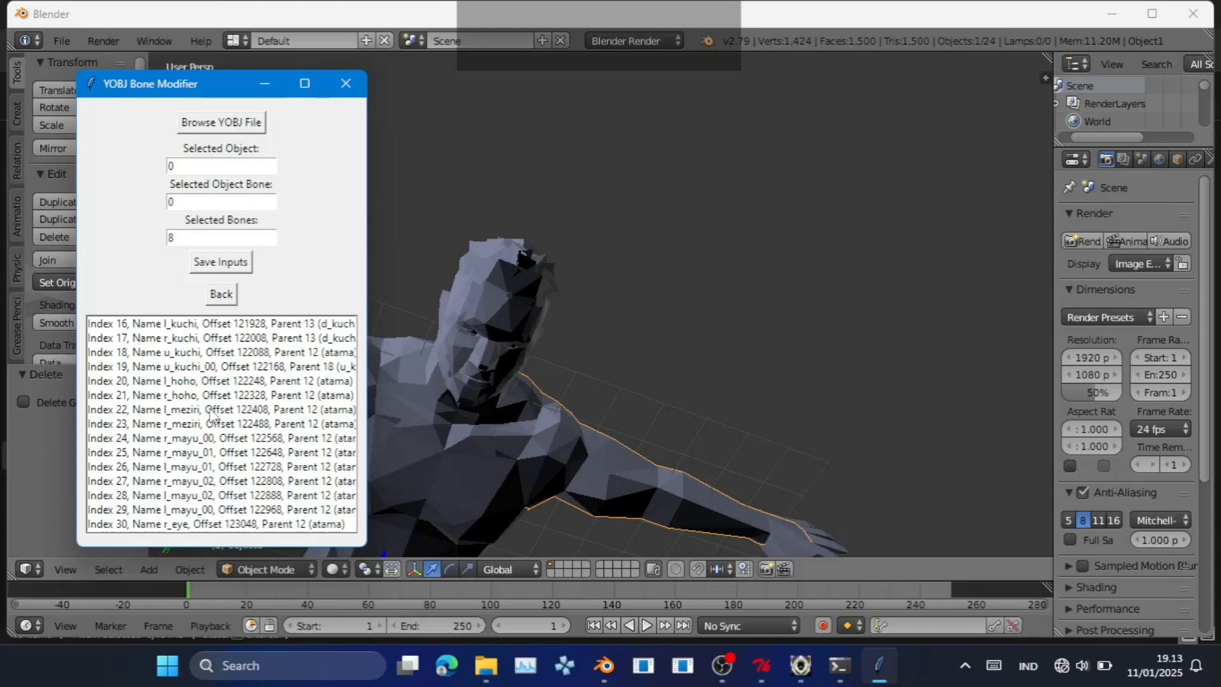
{"action": "scroll", "coordinate": [211, 416], "scroll_direction": "down", "scroll_amount": 4}
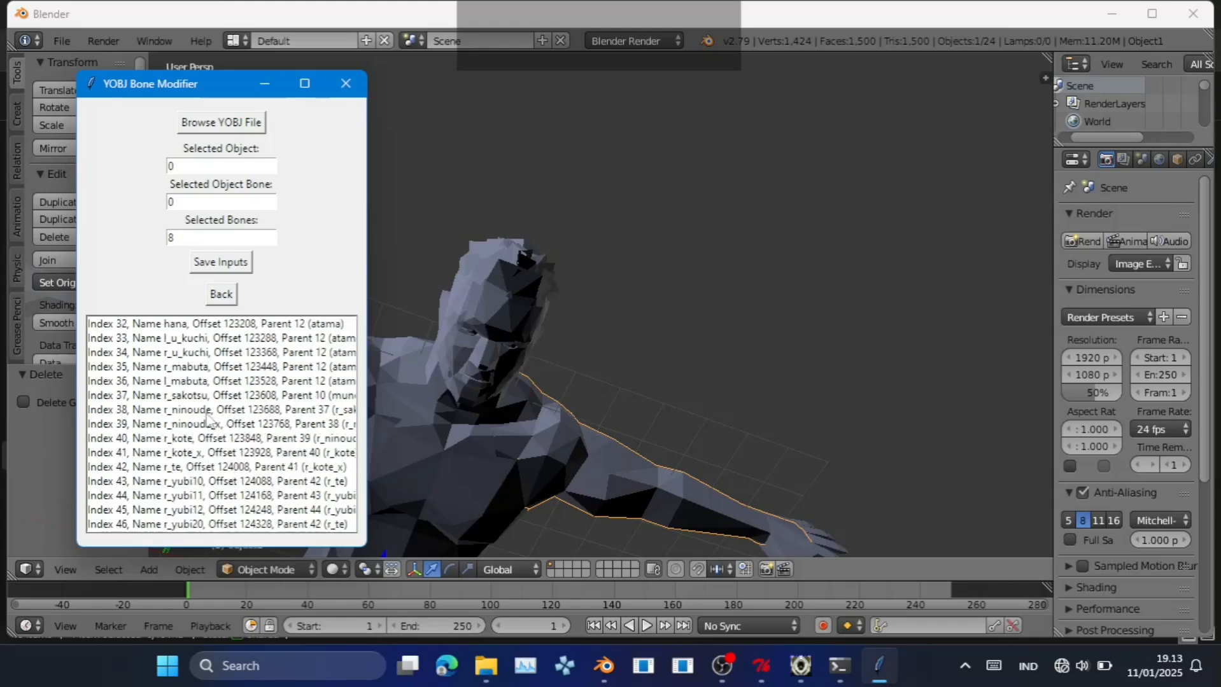
{"action": "scroll", "coordinate": [208, 420], "scroll_direction": "down", "scroll_amount": 6}
{"action": "left_click", "coordinate": [204, 380]}
{"action": "left_click", "coordinate": [658, 395]}
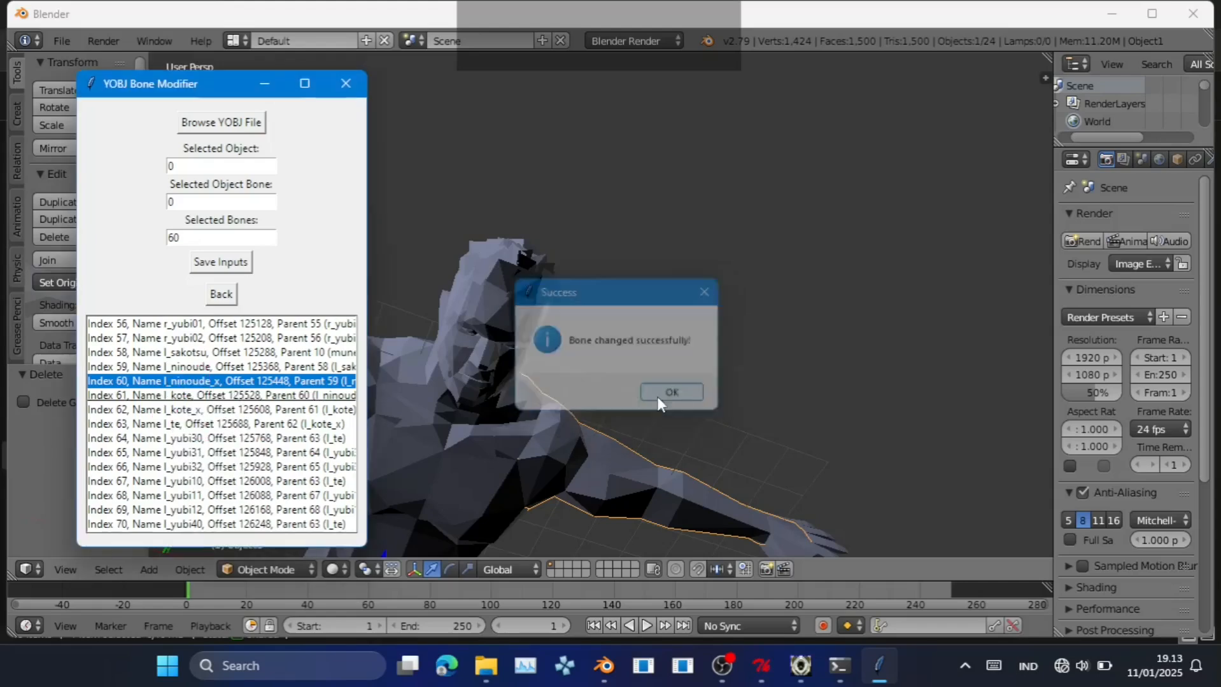
Replace Object 0's Index 1 bone with bone 38 (r_ninoude) and save the change.
{"action": "left_click", "coordinate": [250, 338]}
{"action": "scroll", "coordinate": [208, 441], "scroll_direction": "down", "scroll_amount": 4}
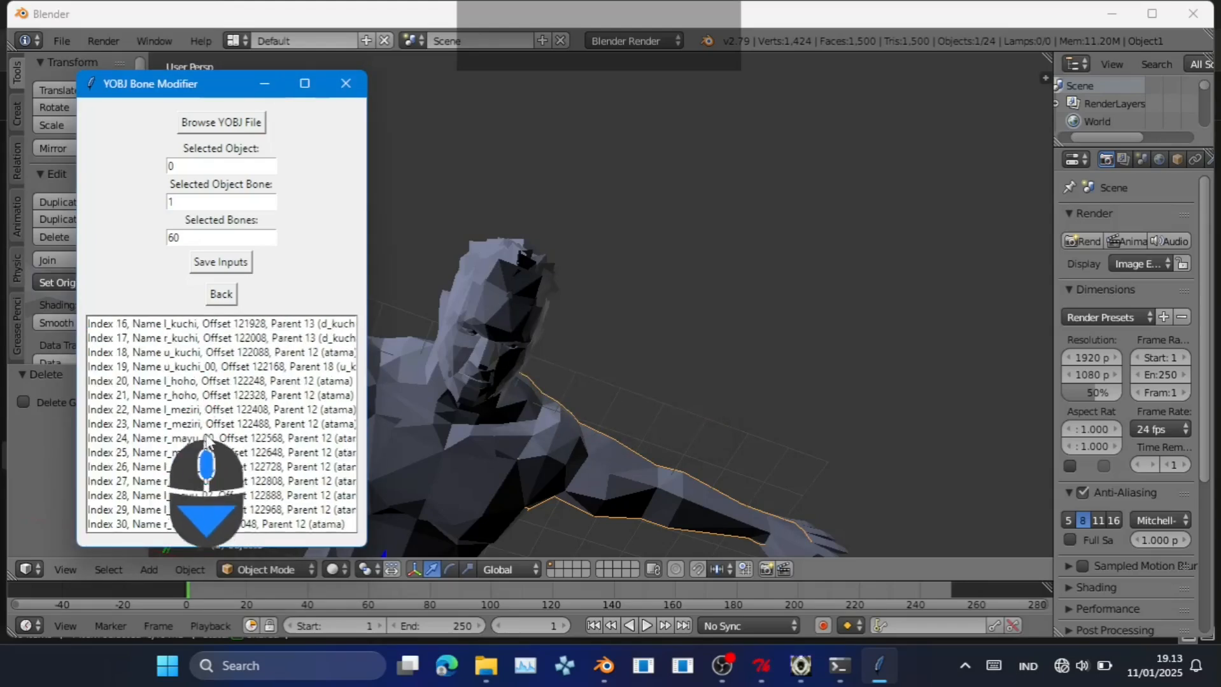
{"action": "scroll", "coordinate": [207, 441], "scroll_direction": "down", "scroll_amount": 1}
{"action": "scroll", "coordinate": [238, 455], "scroll_direction": "down", "scroll_amount": 1}
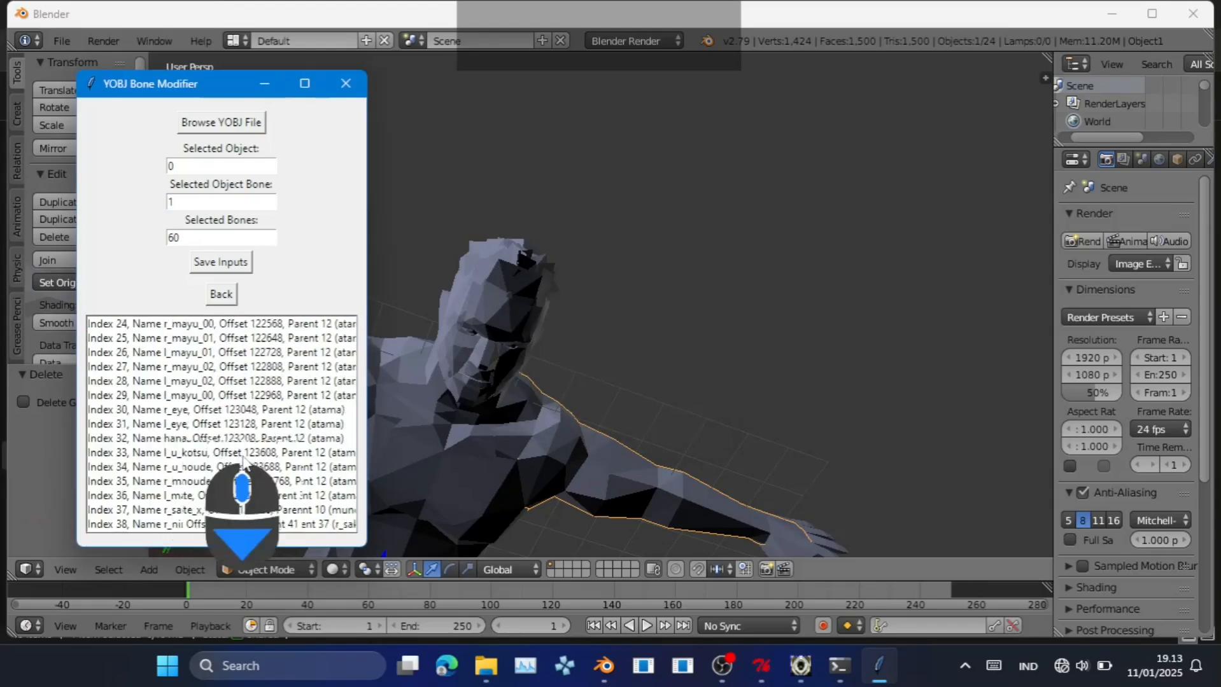
{"action": "scroll", "coordinate": [244, 459], "scroll_direction": "down", "scroll_amount": 1}
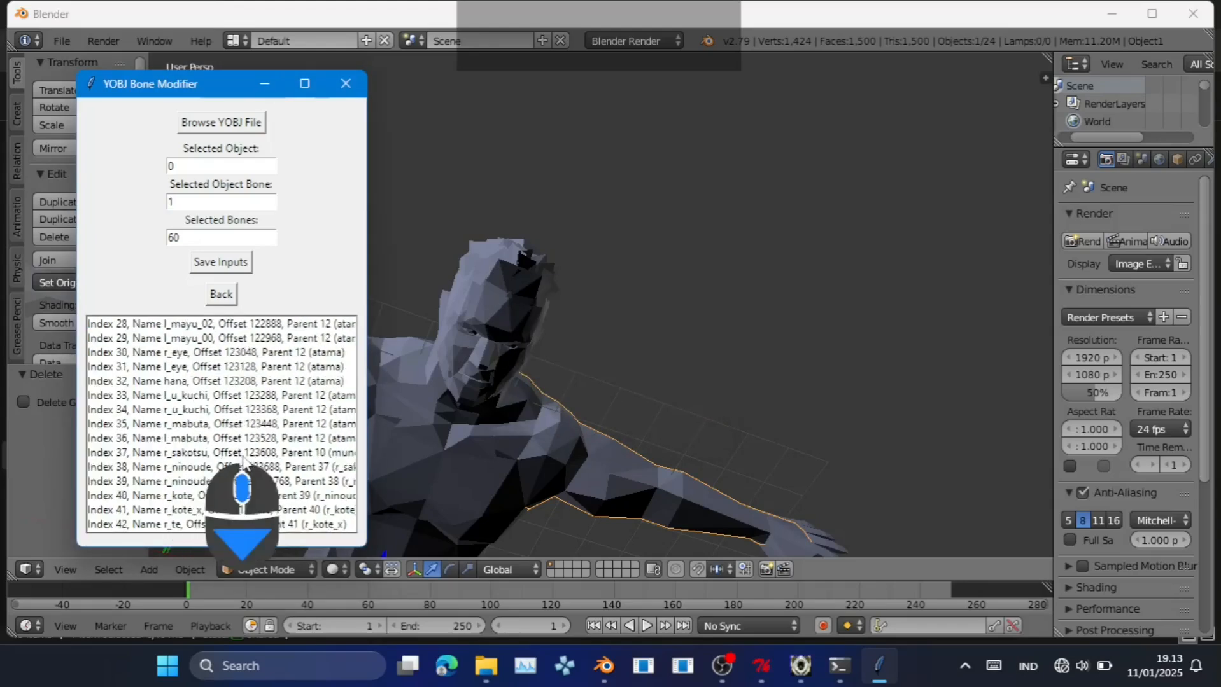
{"action": "left_click", "coordinate": [212, 468]}
{"action": "left_click", "coordinate": [668, 393]}
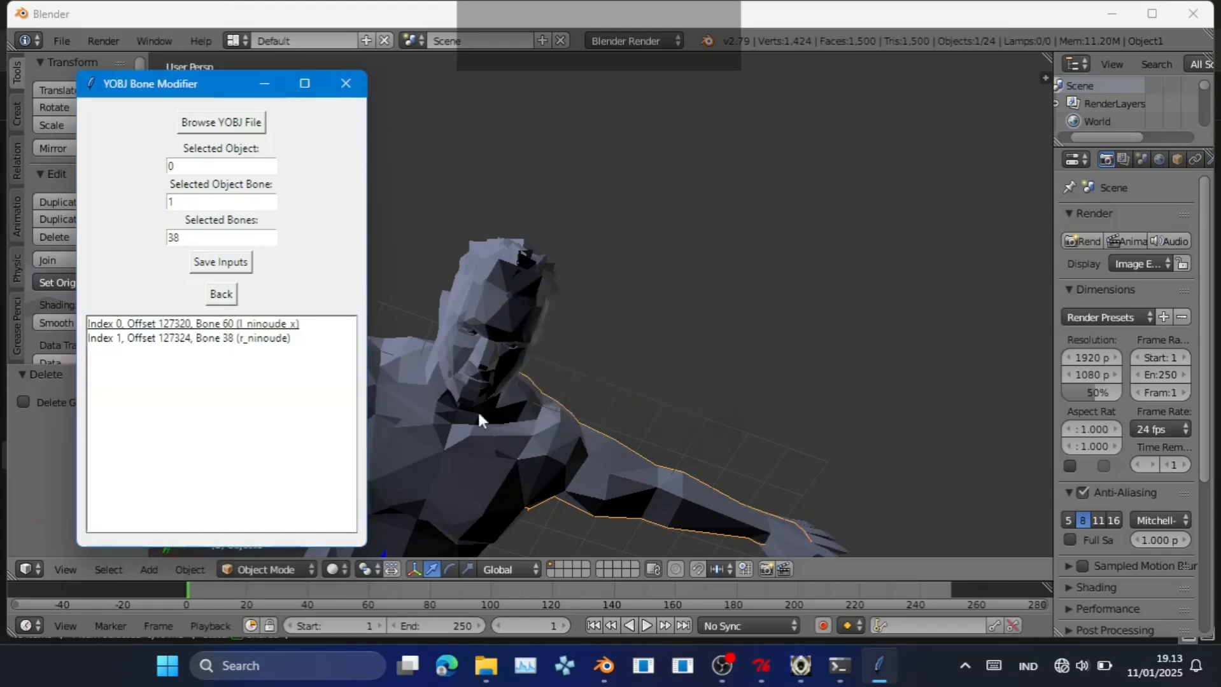
{"action": "left_click", "coordinate": [258, 325]}
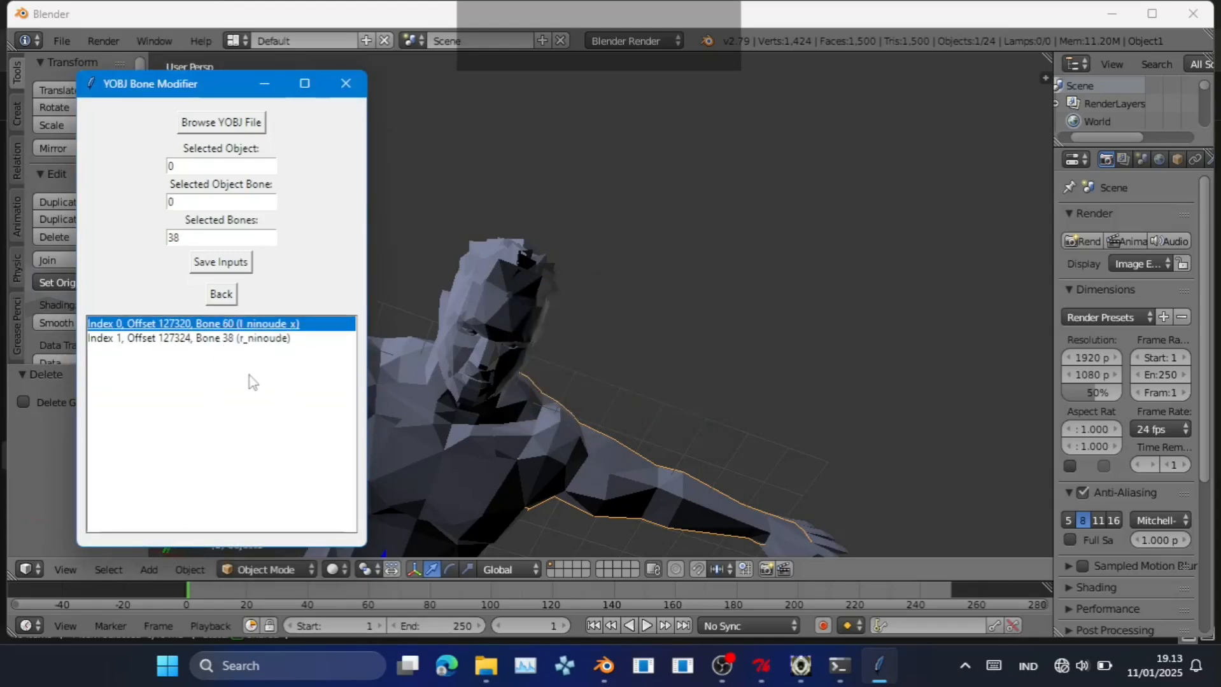
Switch to File Explorer, open the British Bulldog folder under PAC Model, and enlarge its file icons.
{"action": "key", "text": "alt+Tab"}
{"action": "double_click", "coordinate": [347, 321]}
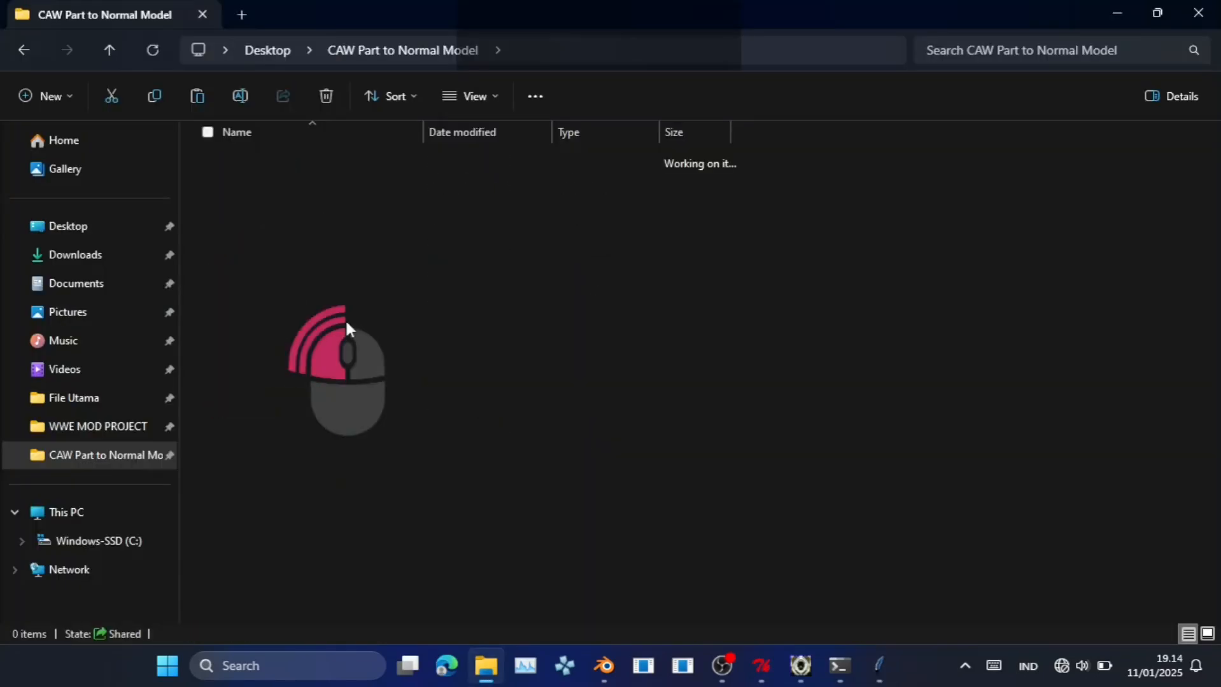
{"action": "double_click", "coordinate": [316, 188]}
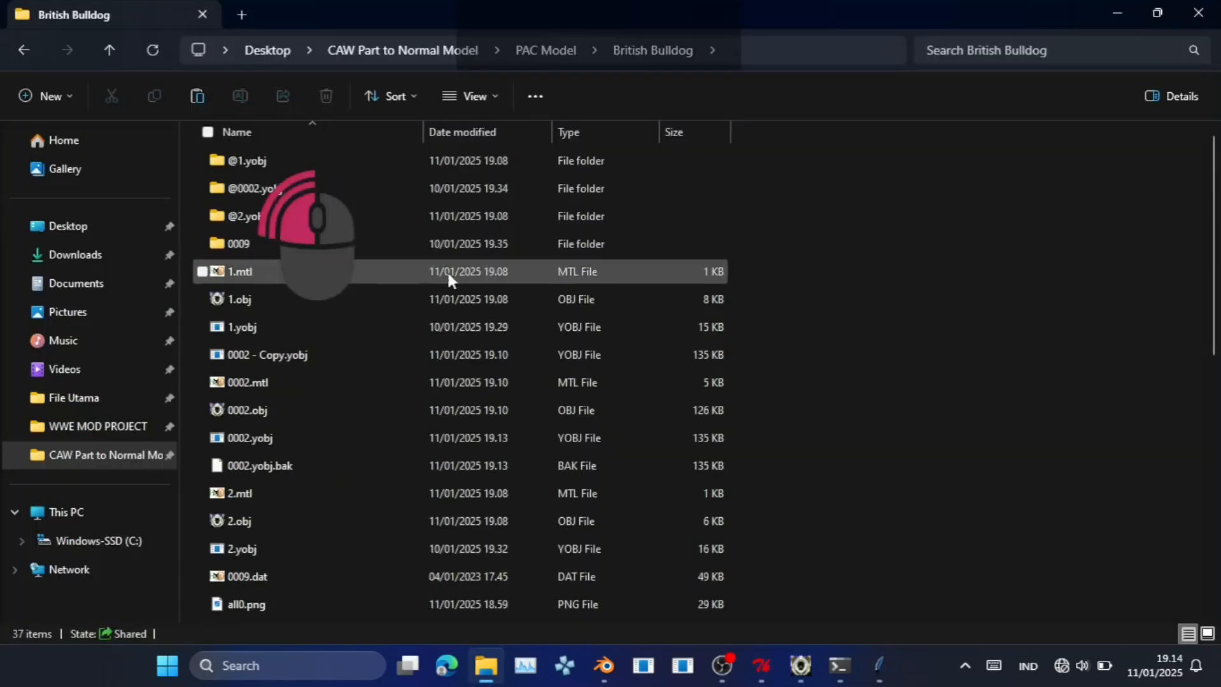
{"action": "scroll", "coordinate": [361, 412], "scroll_direction": "up", "scroll_amount": 4, "text": "ctrl"}
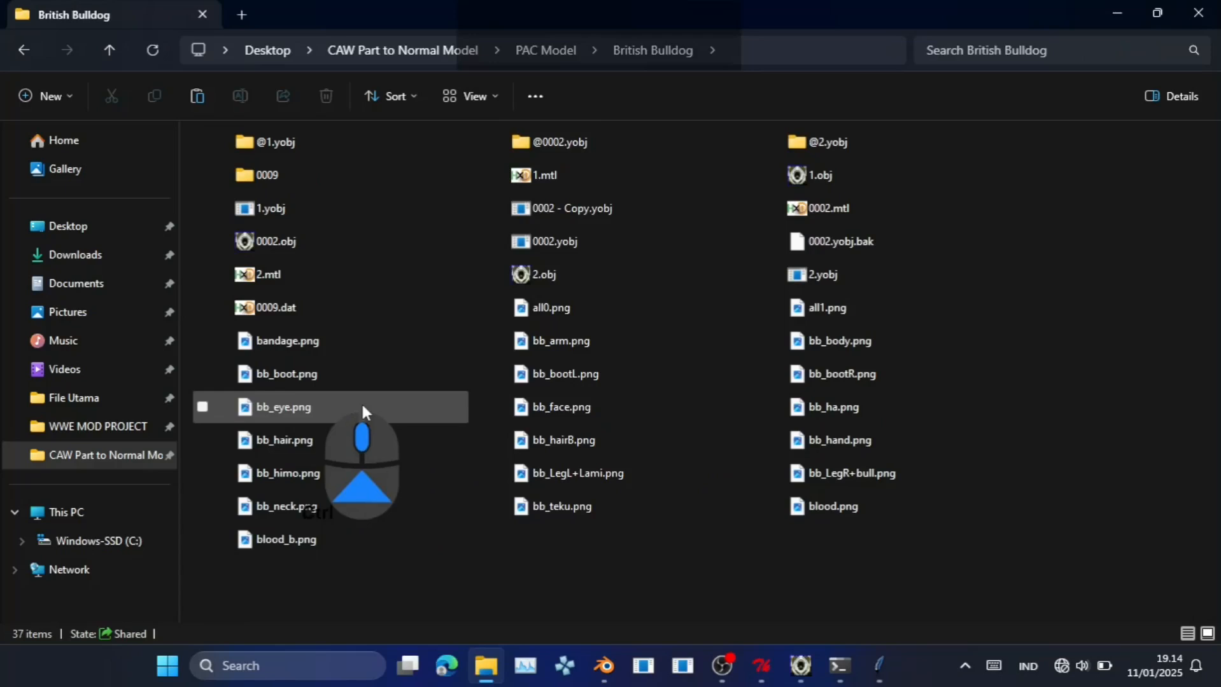
{"action": "scroll", "coordinate": [362, 407], "scroll_direction": "up", "scroll_amount": 2, "text": "ctrl"}
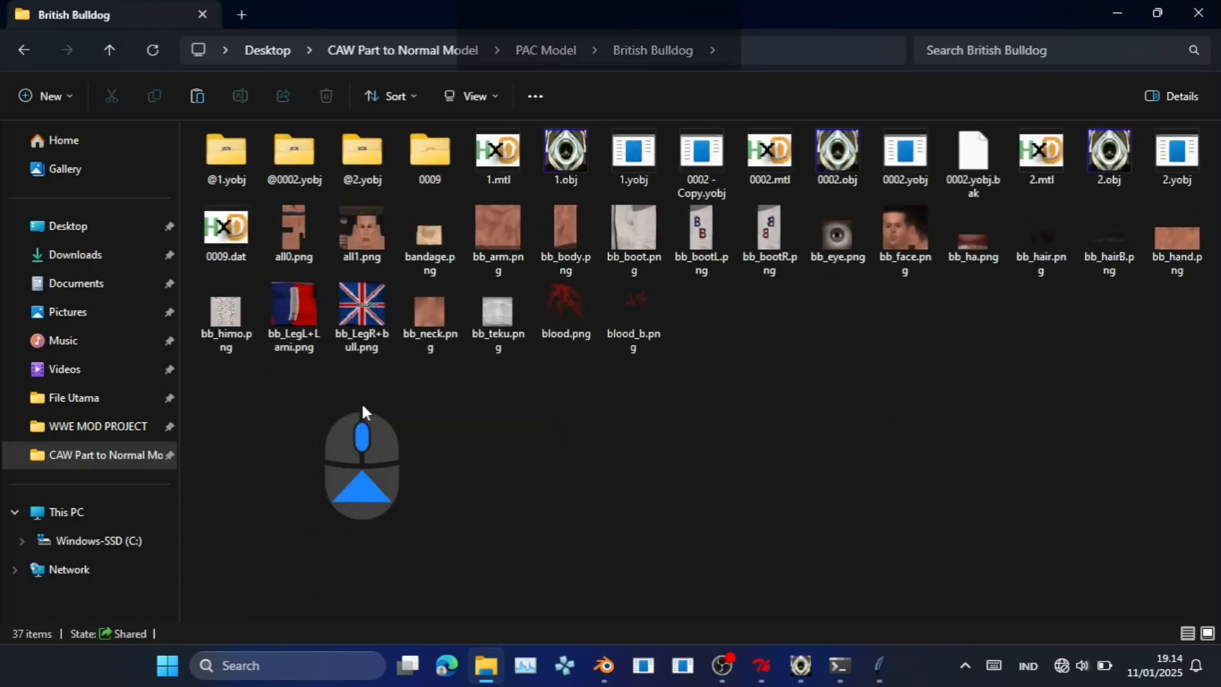
{"action": "left_click", "coordinate": [250, 19]}
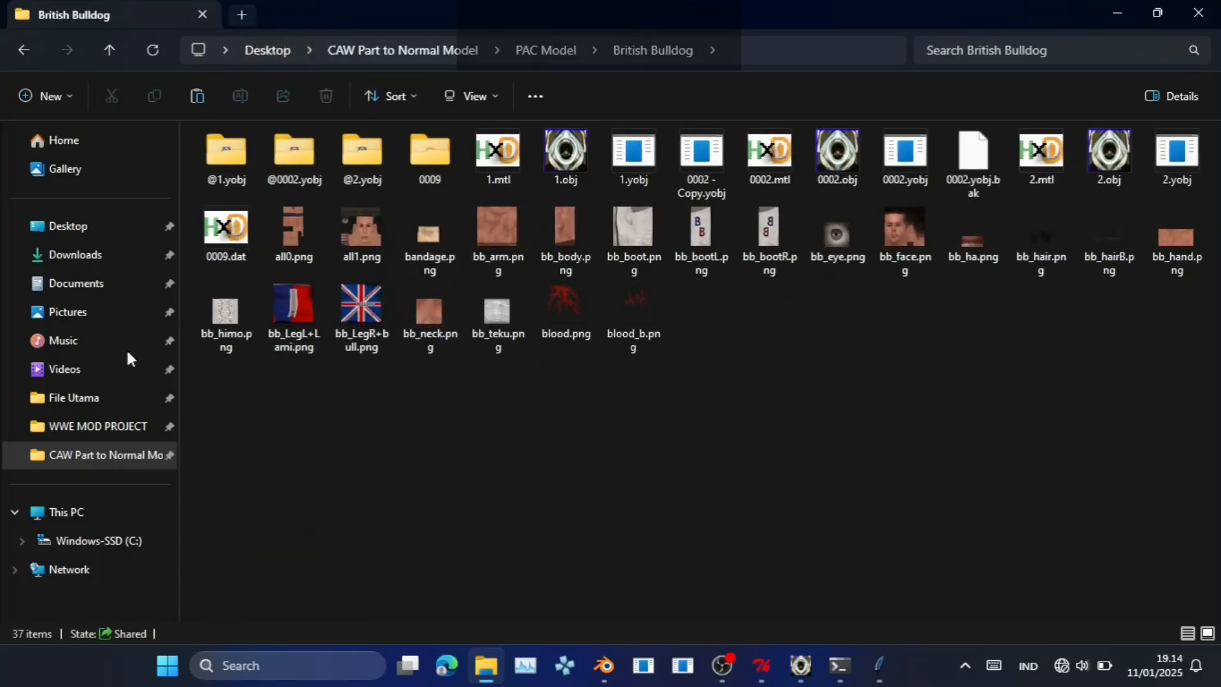
{"action": "left_click", "coordinate": [95, 427]}
{"action": "double_click", "coordinate": [234, 189]}
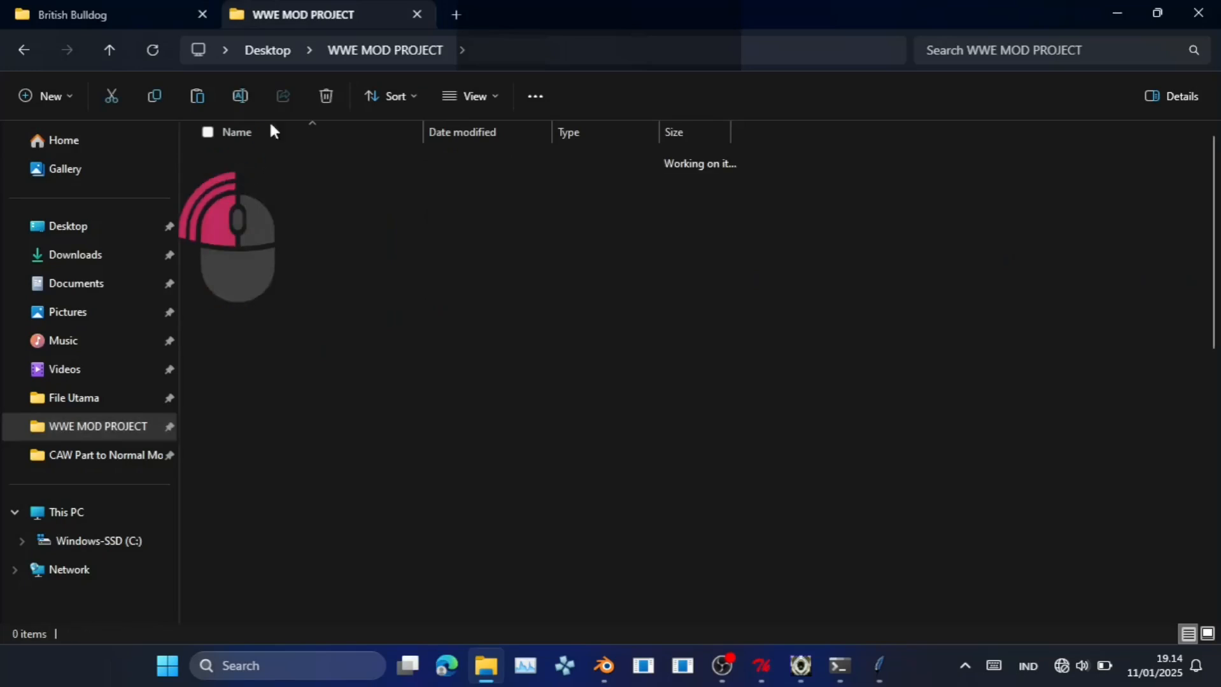
{"action": "key", "text": "alt+Left"}
{"action": "double_click", "coordinate": [275, 159]}
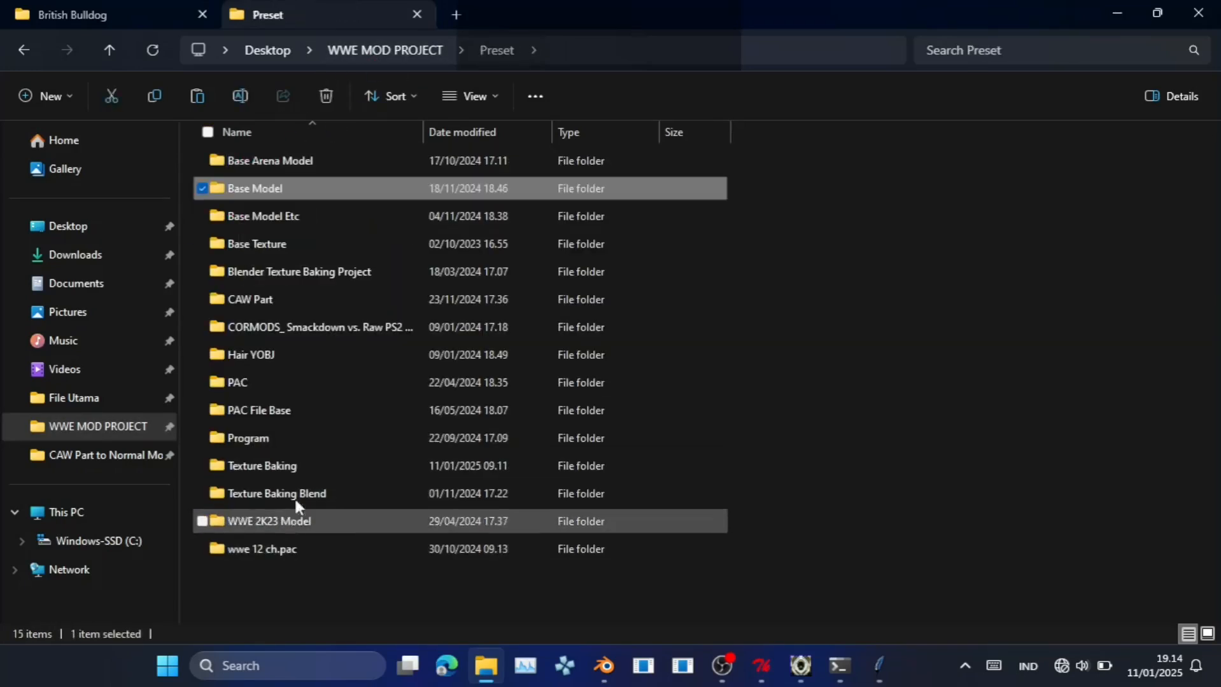
{"action": "double_click", "coordinate": [310, 385]}
{"action": "double_click", "coordinate": [275, 294]}
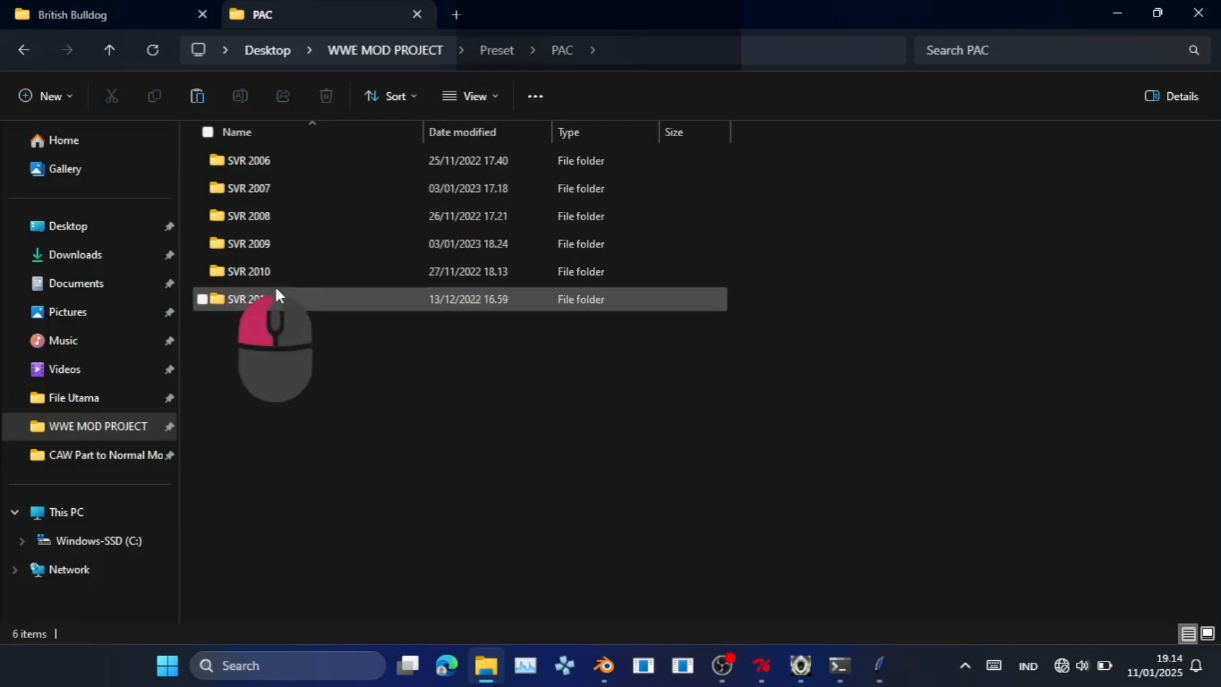
{"action": "double_click", "coordinate": [285, 161]}
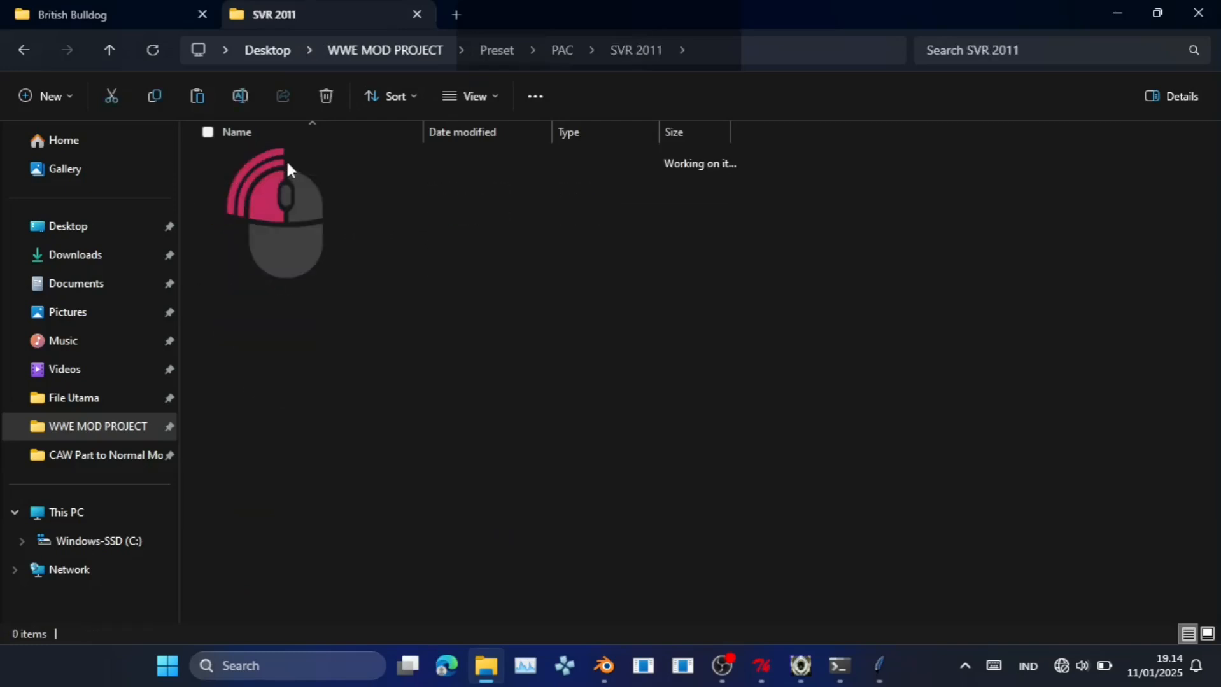
{"action": "left_click", "coordinate": [307, 161]}
{"action": "double_click", "coordinate": [306, 161]}
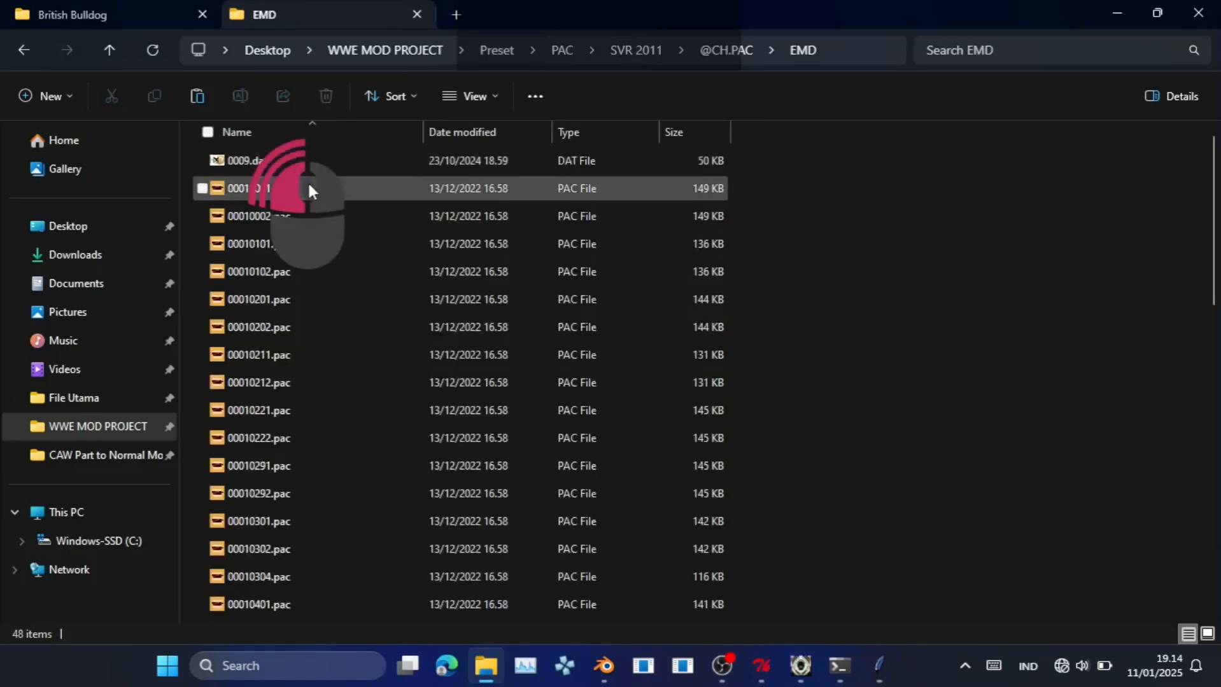
Copy 00010101.pac from the EMD folder into the British Bulldog folder.
{"action": "left_click", "coordinate": [307, 245]}
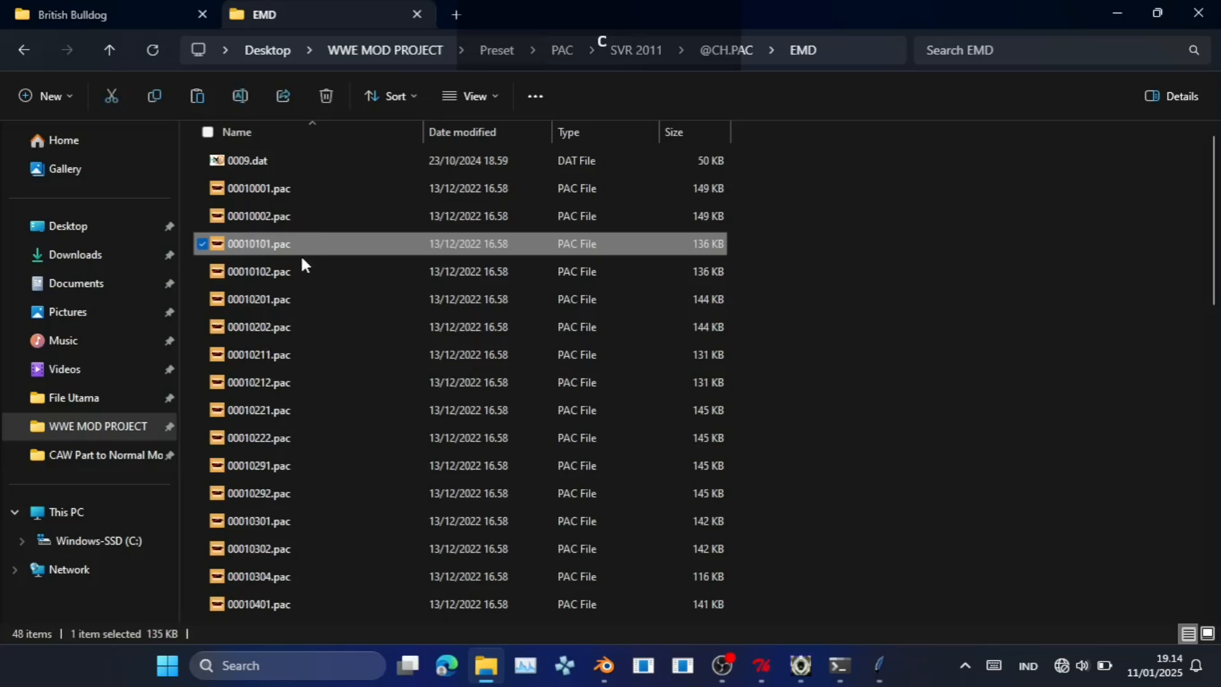
{"action": "key", "text": "ctrl+c"}
{"action": "left_click", "coordinate": [117, 16]}
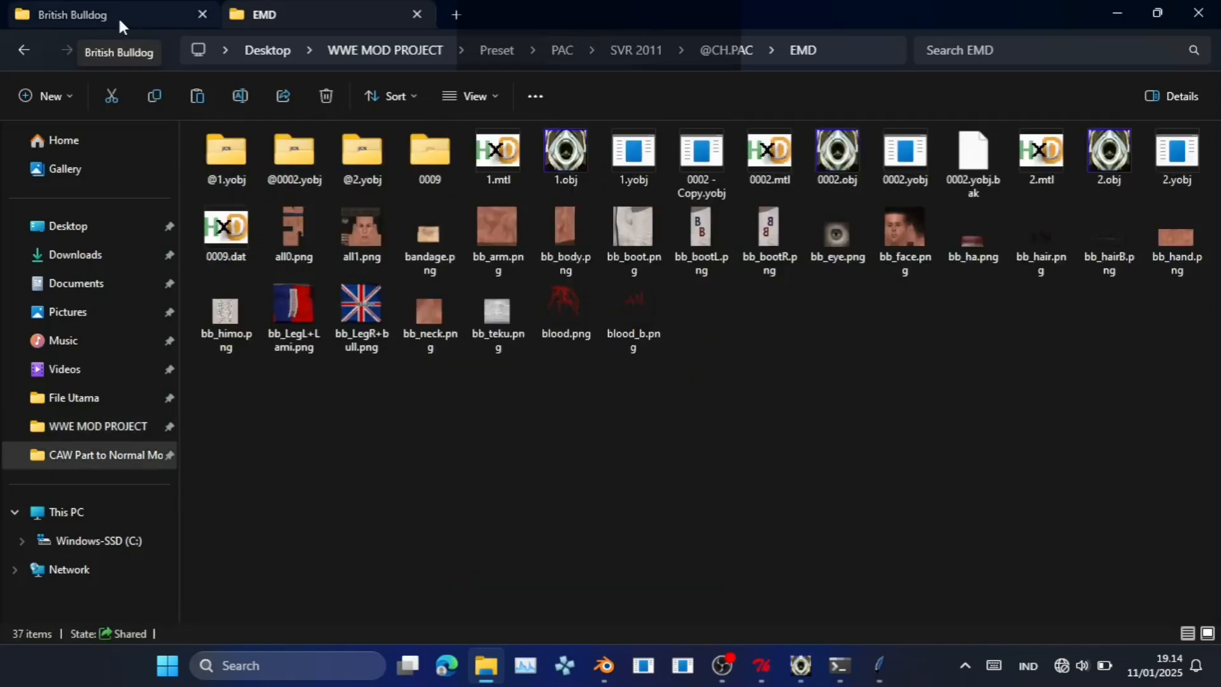
{"action": "key", "text": "ctrl+v"}
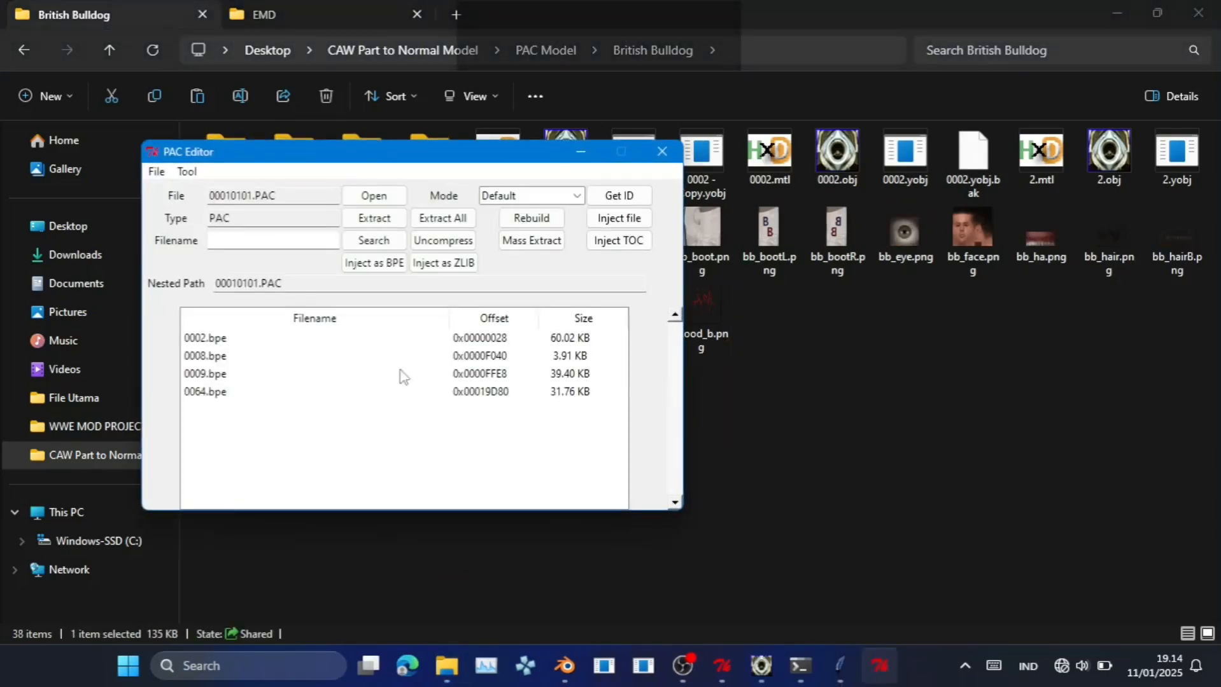
In PAC Editor, inject 0002.yobj as BPE into the 0002.bpe entry of 00010101.PAC.
{"action": "left_click", "coordinate": [359, 265]}
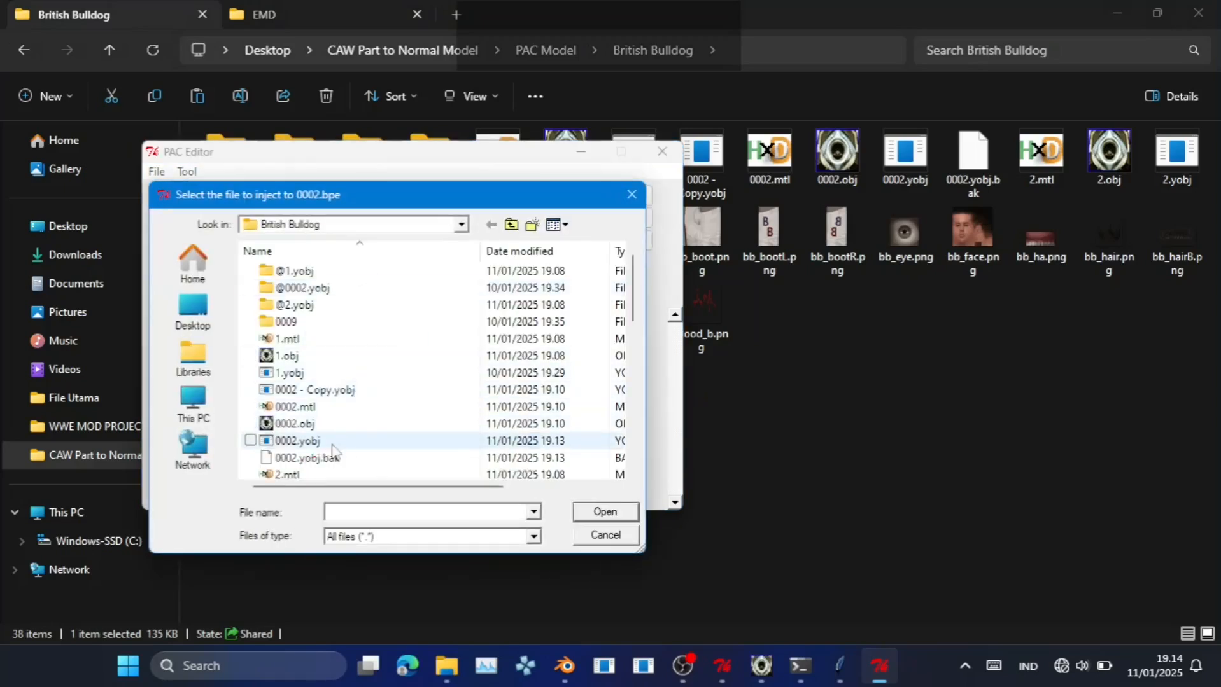
{"action": "double_click", "coordinate": [332, 445]}
{"action": "left_click", "coordinate": [683, 397]}
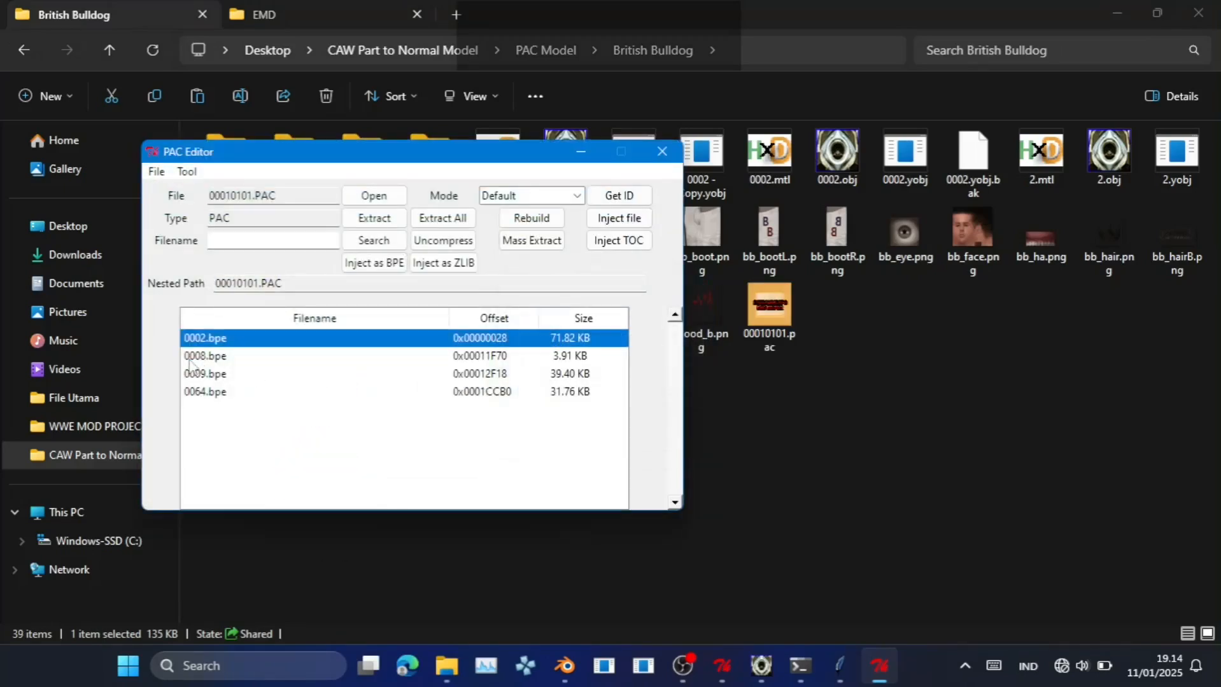
Inject 0009.dat from the British Bulldog folder as BPE into the 0009.bpe entry of 00010101.PAC.
{"action": "left_click", "coordinate": [216, 374]}
{"action": "left_click", "coordinate": [363, 272]}
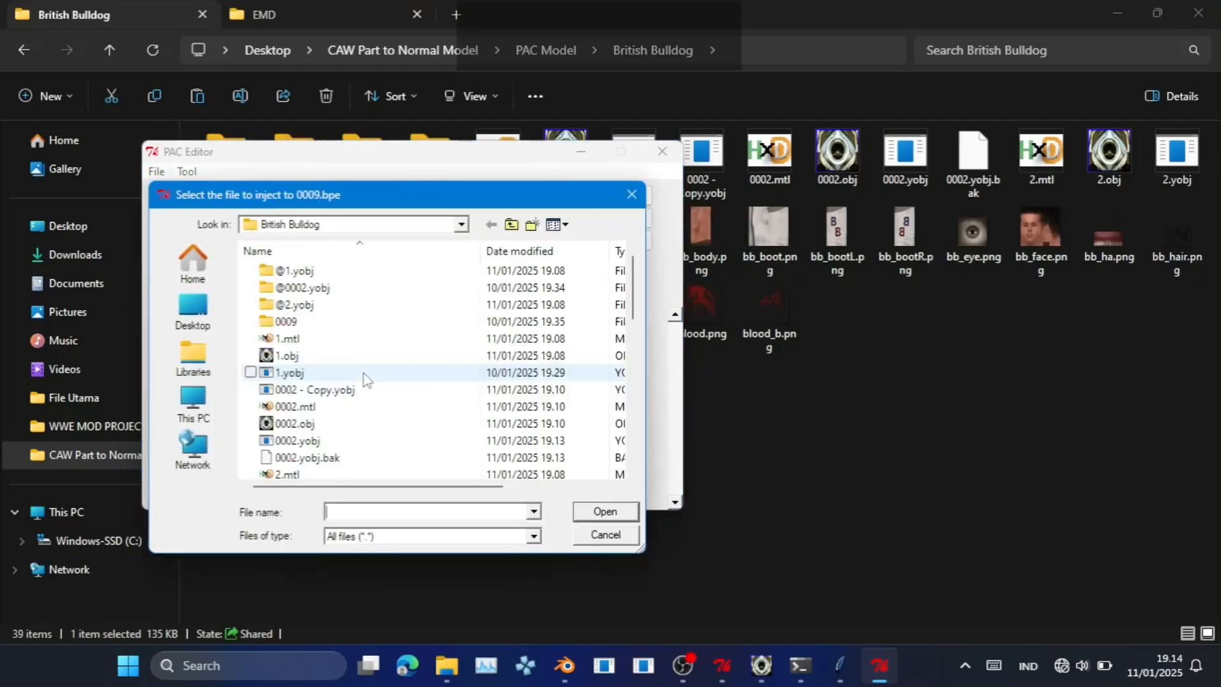
{"action": "scroll", "coordinate": [348, 413], "scroll_direction": "down", "scroll_amount": 5}
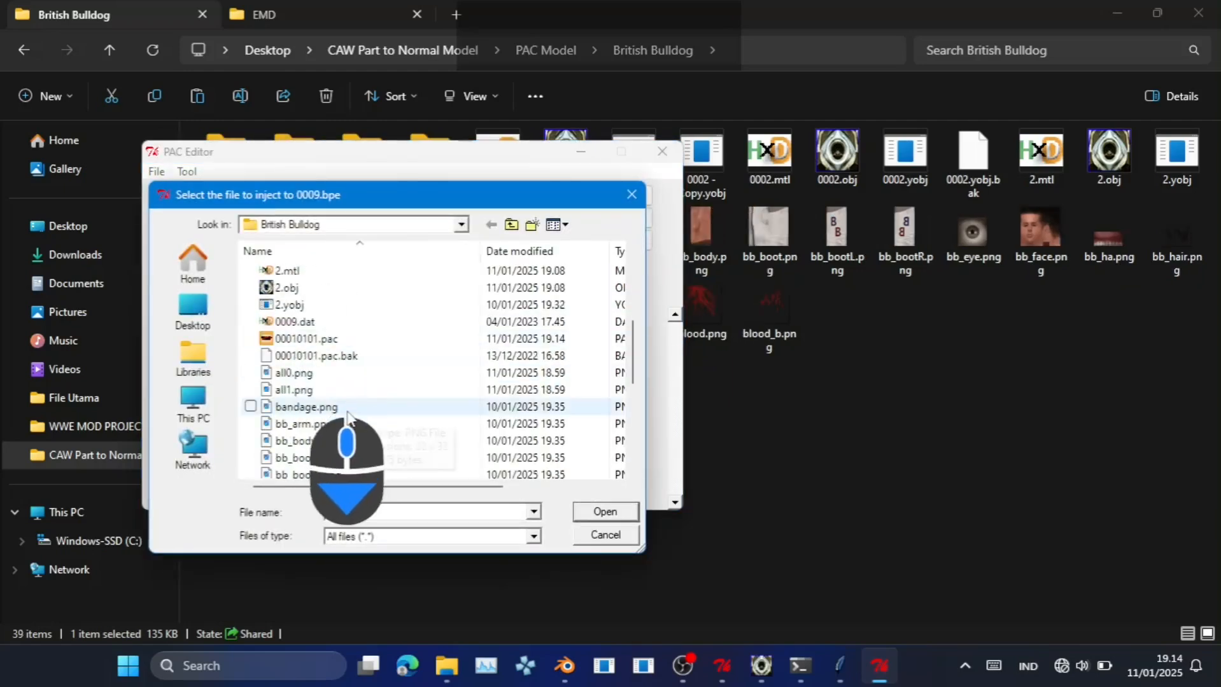
{"action": "double_click", "coordinate": [324, 322]}
{"action": "key", "text": "Return"}
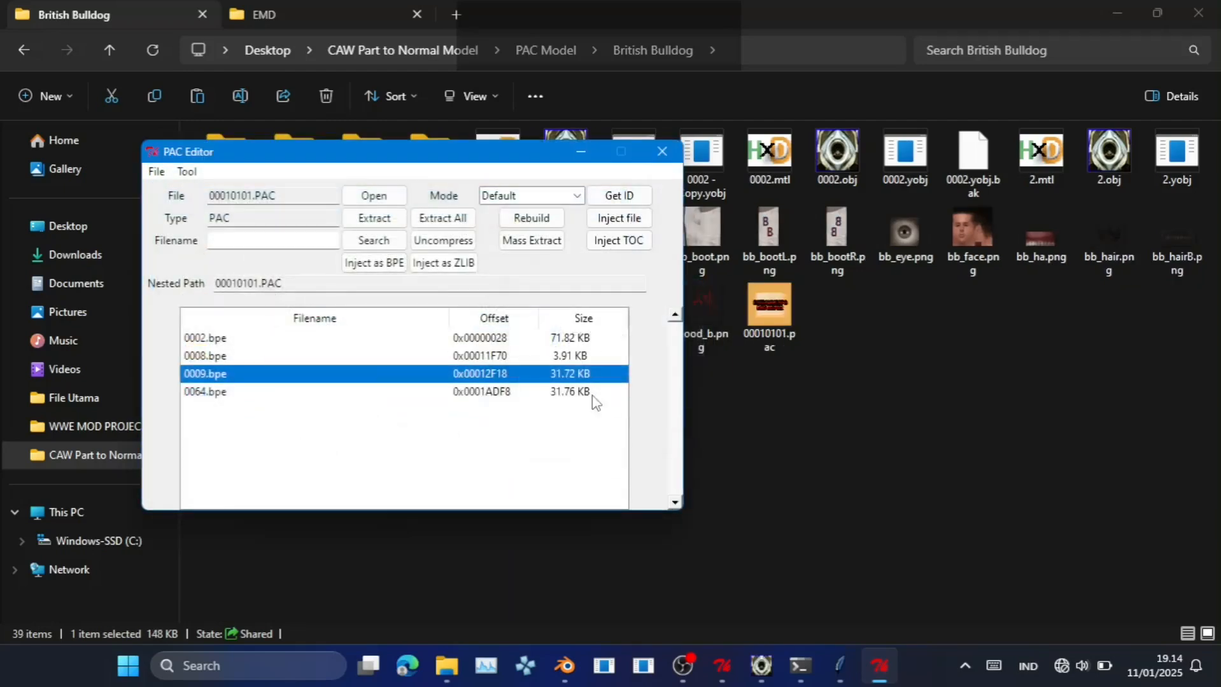
Minimize PAC Editor and open the game's pac folder under CAW Part to Normal Model, WWE PSP, PSP_GAME, USRDIR in File Explorer.
{"action": "left_click", "coordinate": [580, 152]}
{"action": "left_click", "coordinate": [538, 51]}
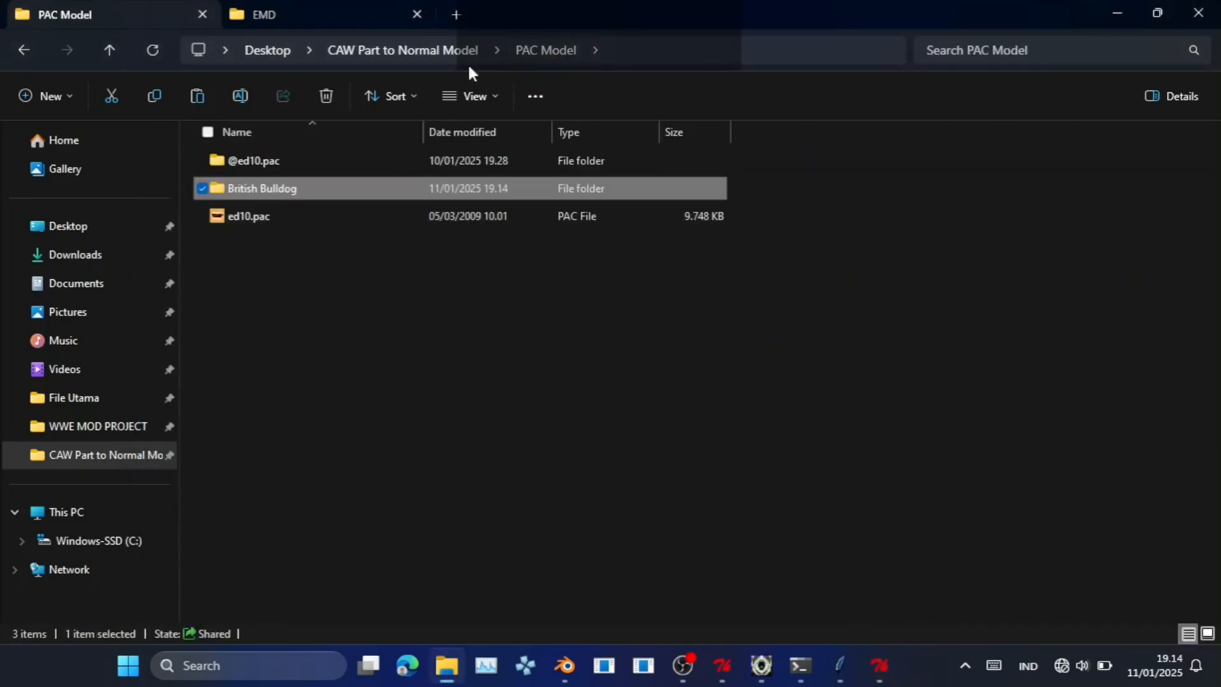
{"action": "left_click", "coordinate": [439, 48]}
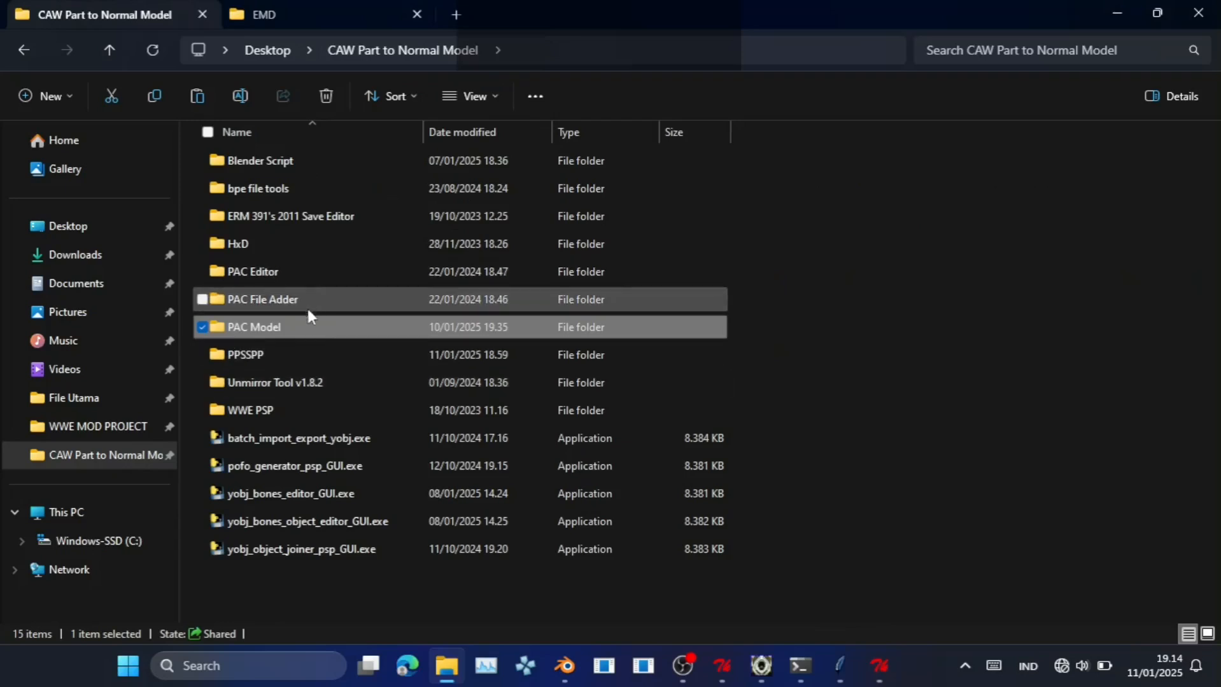
{"action": "double_click", "coordinate": [299, 409]}
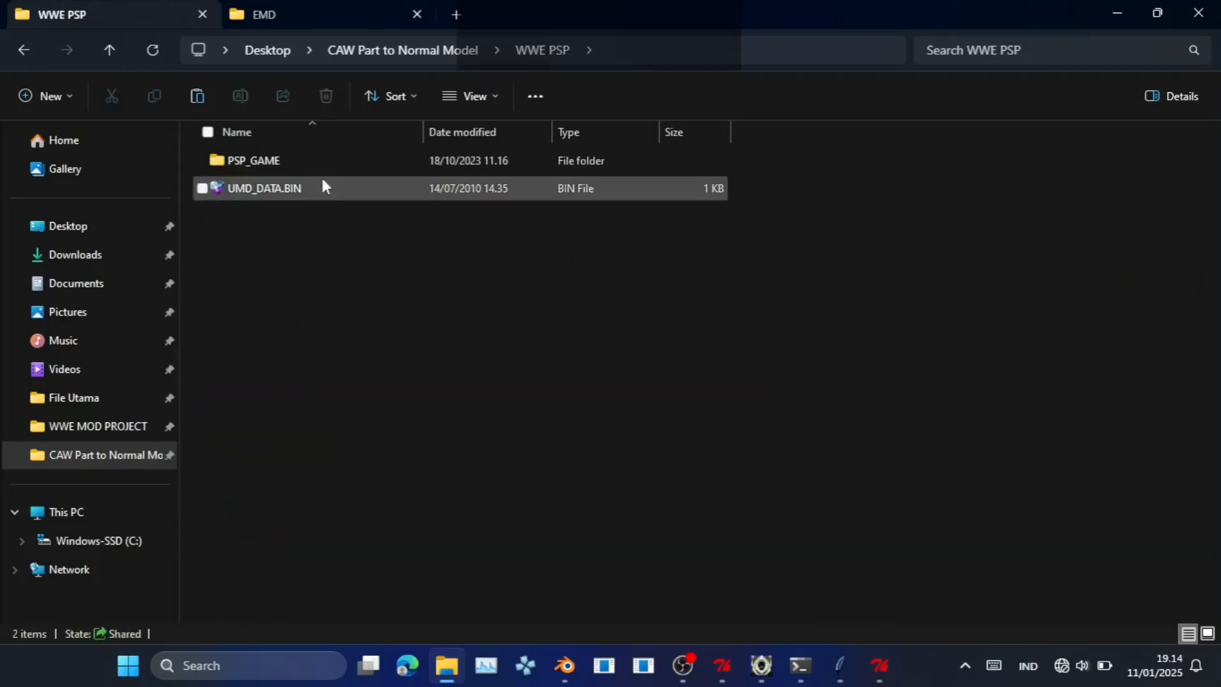
{"action": "double_click", "coordinate": [318, 159]}
{"action": "double_click", "coordinate": [294, 186]}
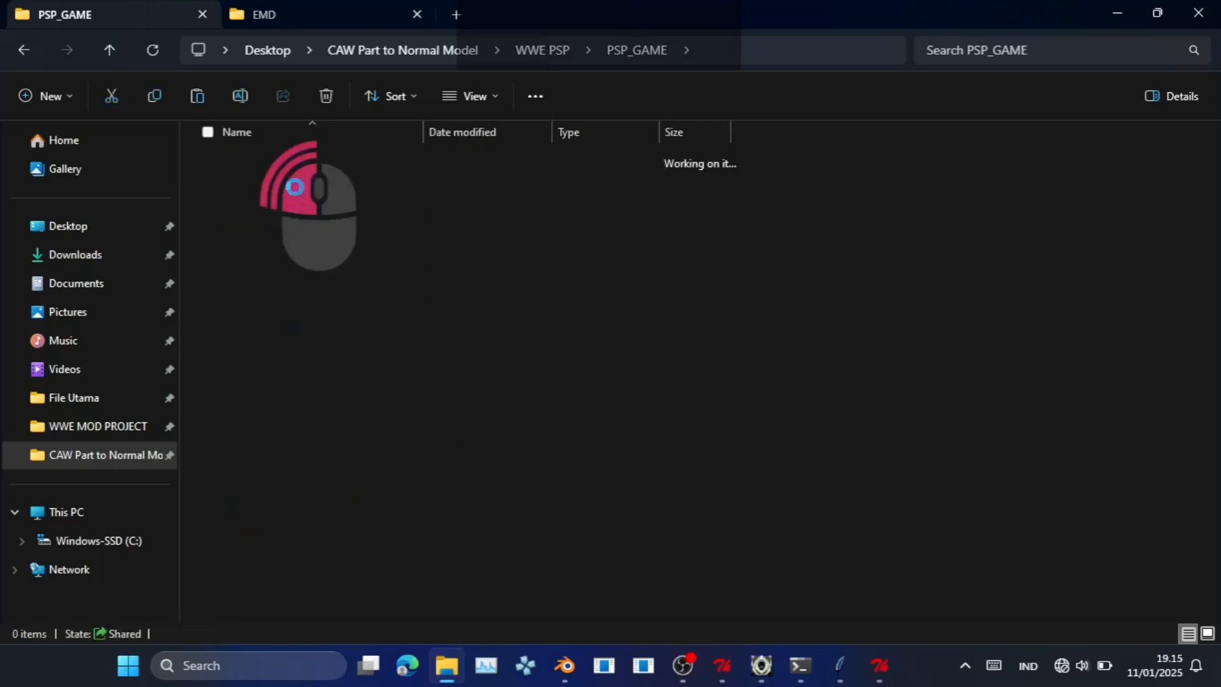
{"action": "double_click", "coordinate": [293, 196]}
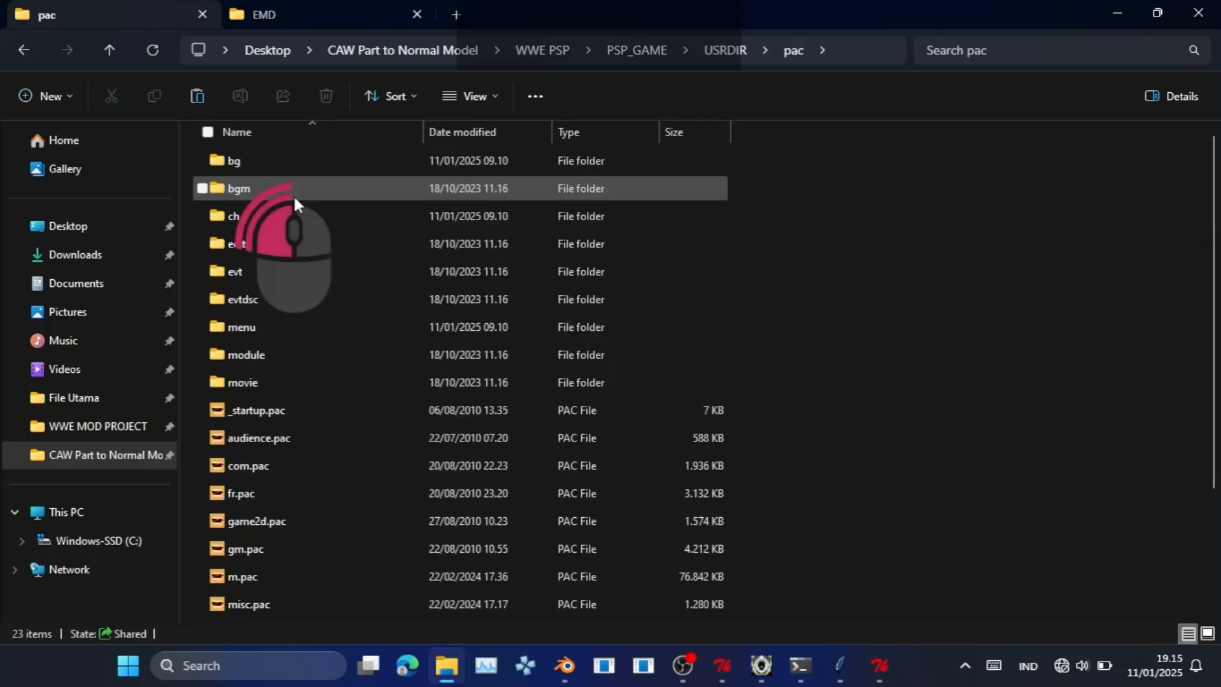
Open ch.pac from the ch folder in PAC Editor and inject the British Bulldog folder's 00010101.pac into EMD\00010001.pac.
{"action": "double_click", "coordinate": [287, 210]}
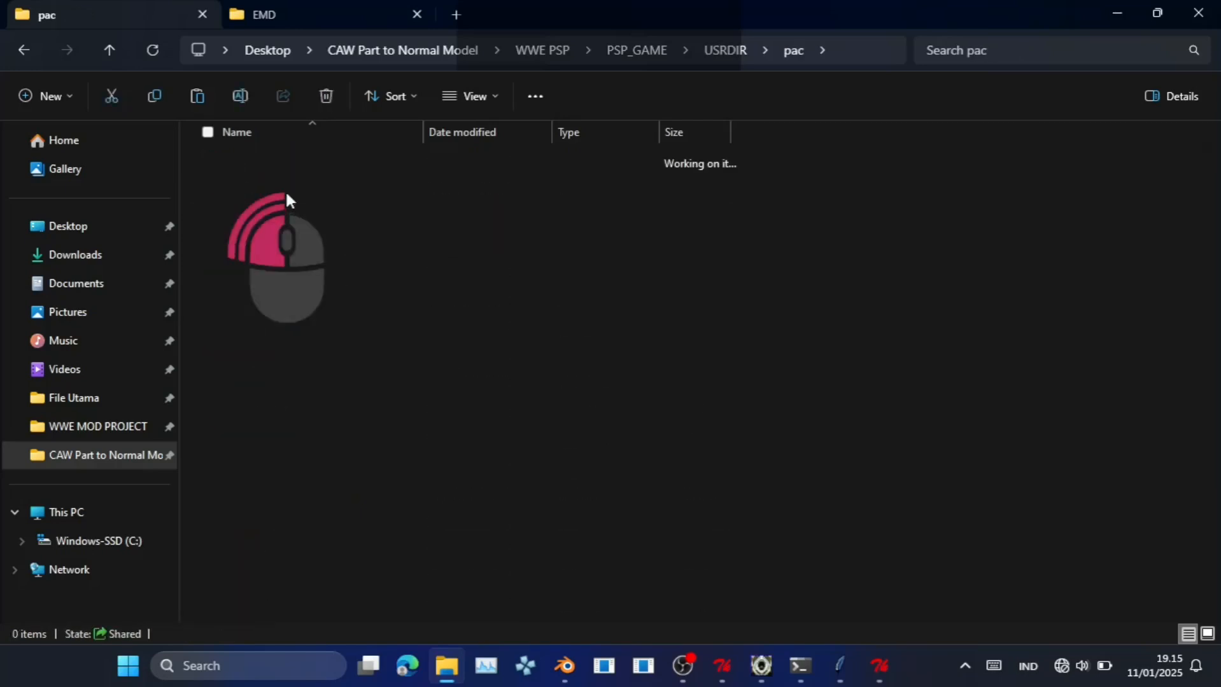
{"action": "double_click", "coordinate": [280, 162]}
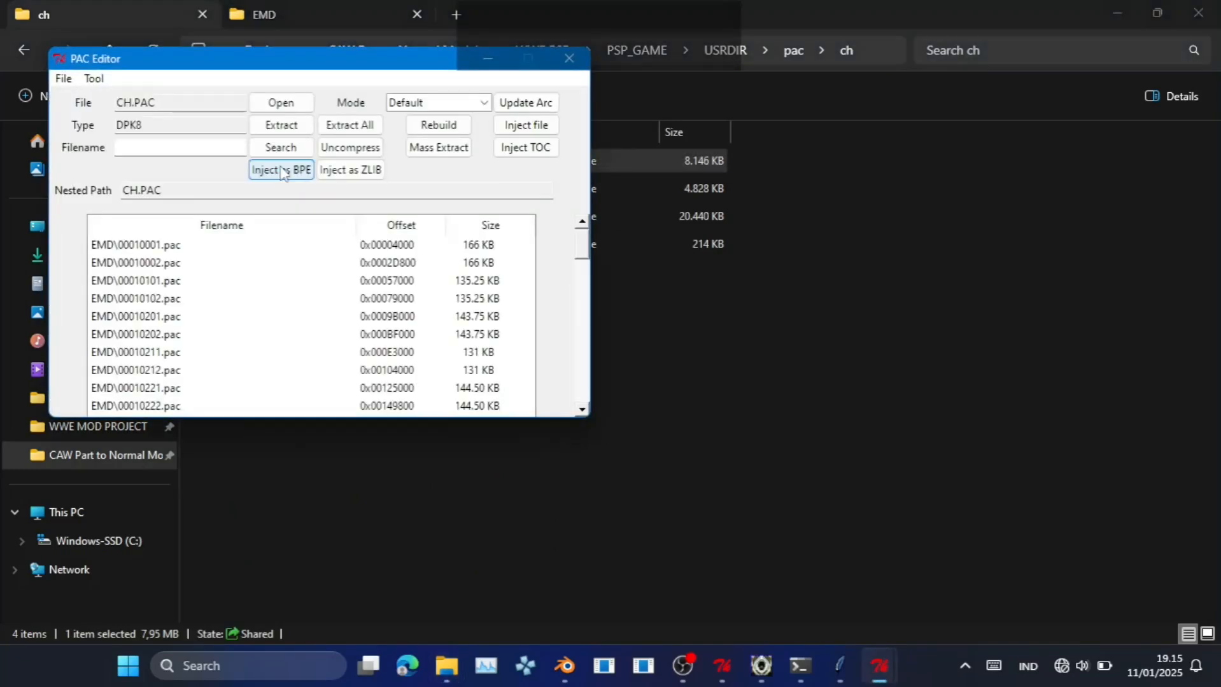
{"action": "left_click", "coordinate": [544, 124]}
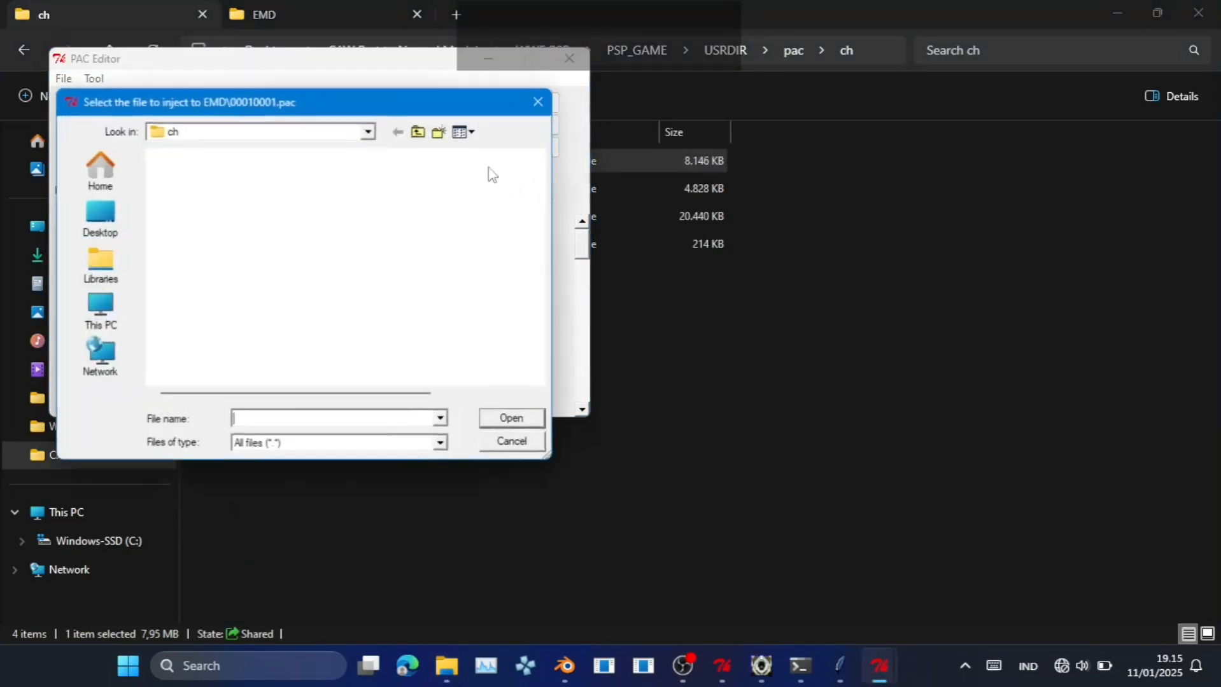
{"action": "left_click", "coordinate": [418, 131]}
{"action": "left_click", "coordinate": [418, 132]}
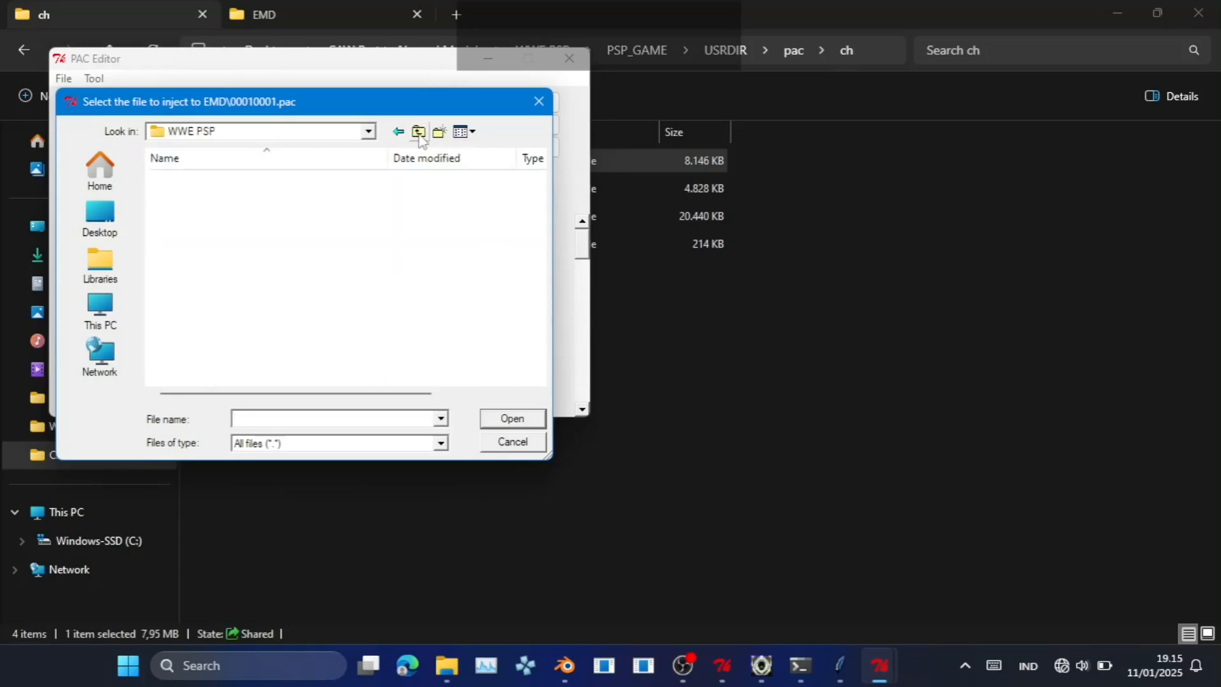
{"action": "left_click", "coordinate": [418, 132]}
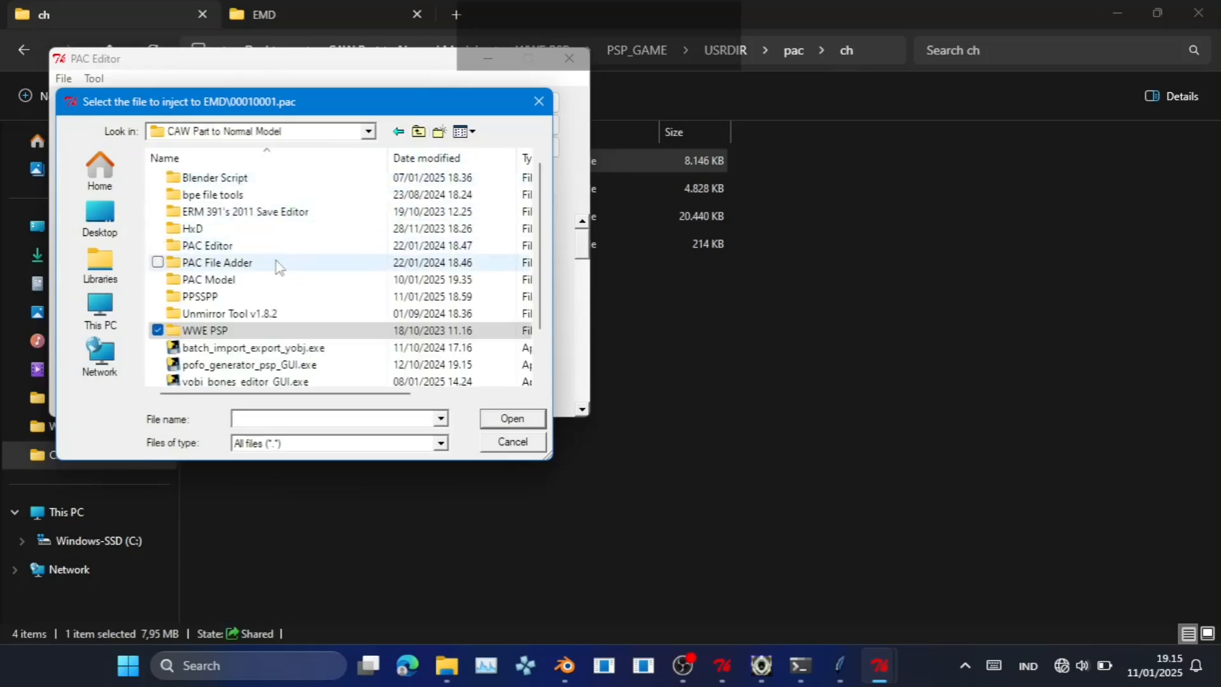
{"action": "double_click", "coordinate": [274, 280]}
{"action": "double_click", "coordinate": [263, 203]}
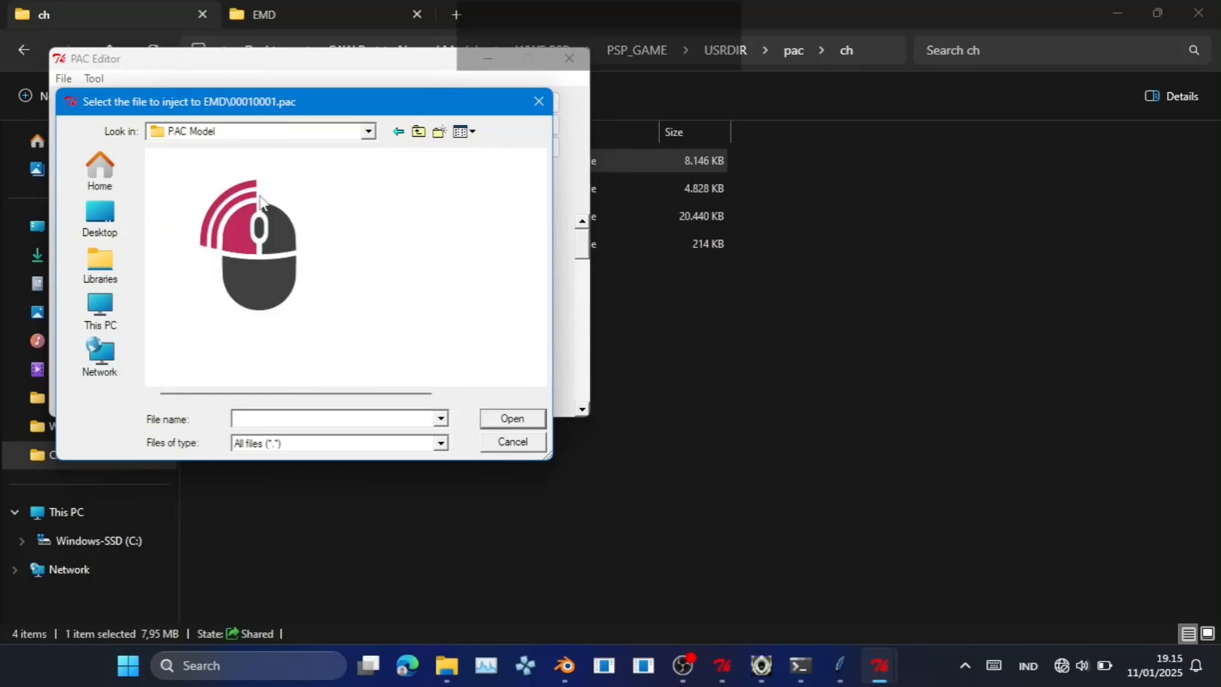
{"action": "scroll", "coordinate": [263, 334], "scroll_direction": "down", "scroll_amount": 5}
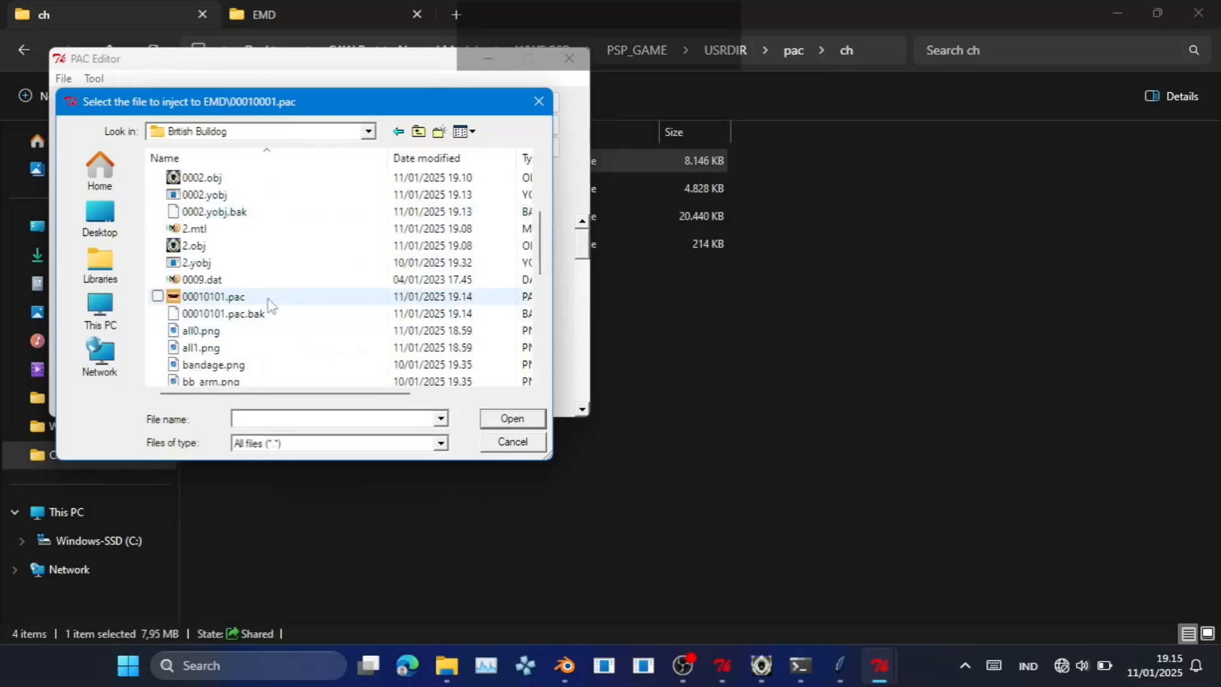
{"action": "double_click", "coordinate": [268, 298]}
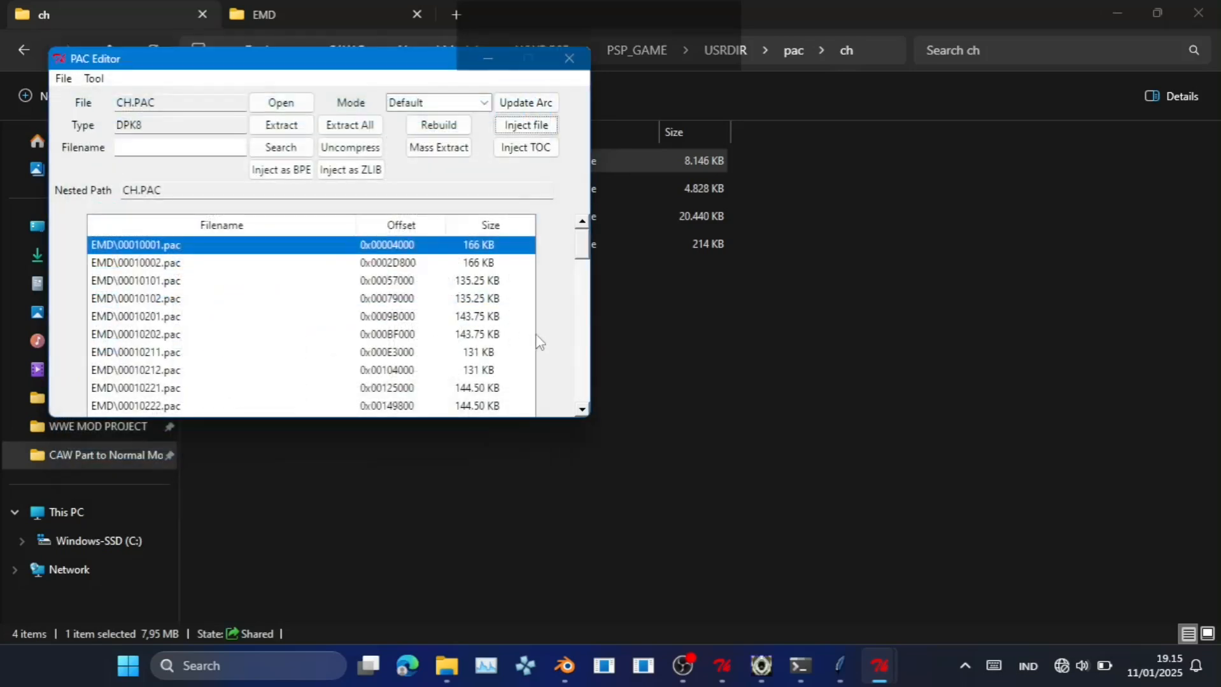
{"action": "left_click", "coordinate": [640, 392]}
Inject 00010101.pac from the PAC Model folder's British Bulldog subfolder into EMD\00010002.pac.
{"action": "left_click", "coordinate": [494, 262]}
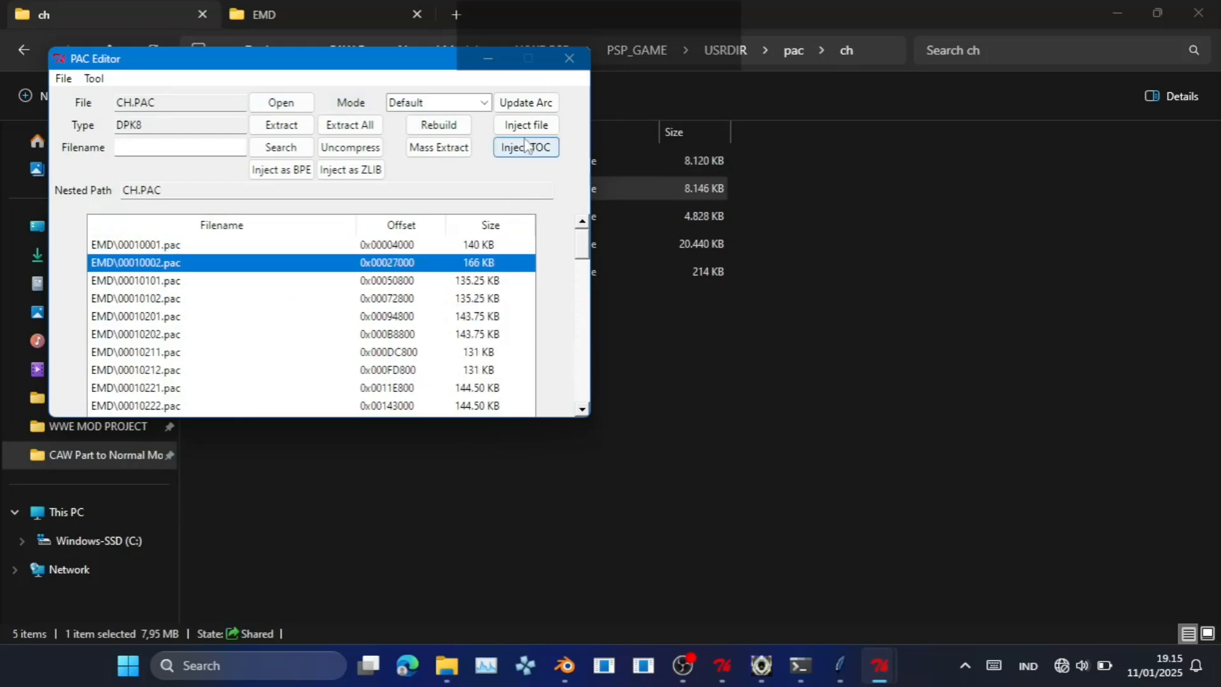
{"action": "left_click", "coordinate": [525, 126]}
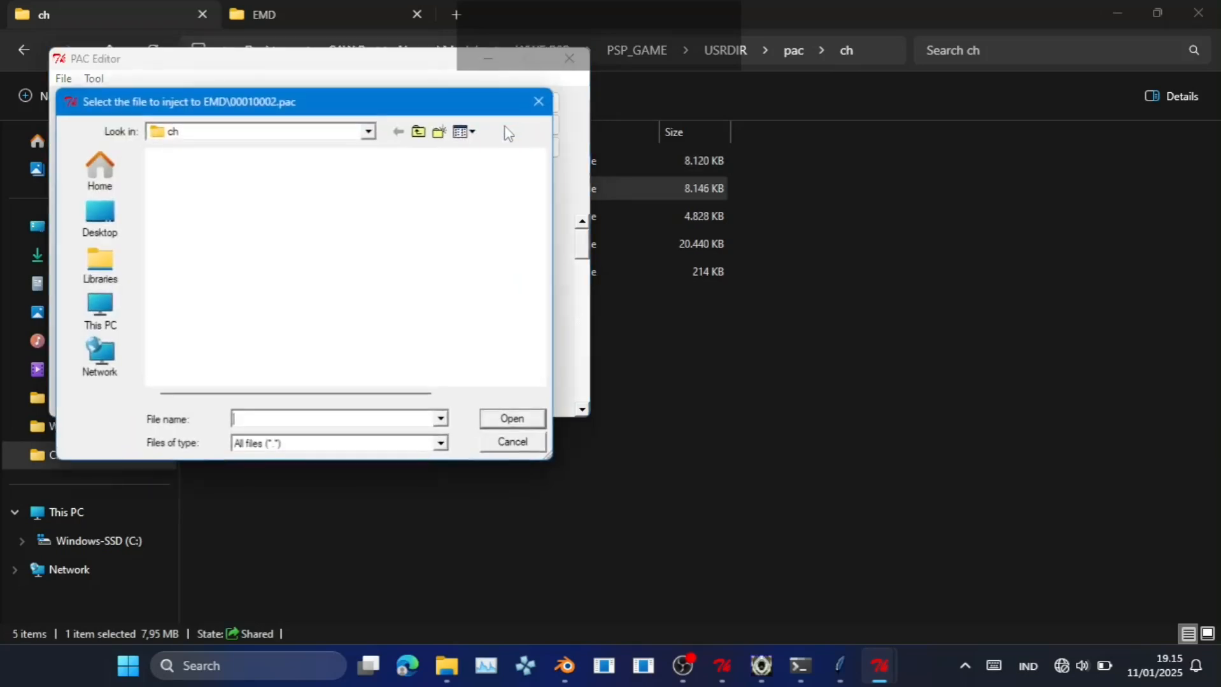
{"action": "left_click", "coordinate": [418, 133]}
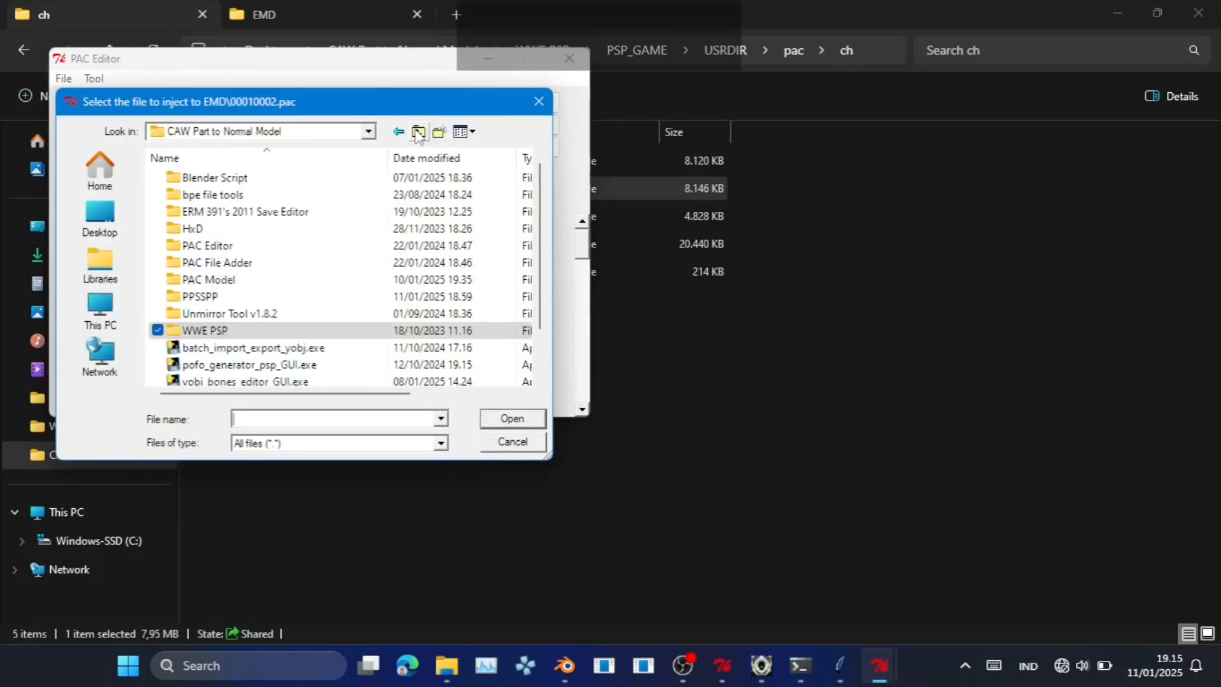
{"action": "double_click", "coordinate": [275, 280]}
{"action": "double_click", "coordinate": [274, 198]}
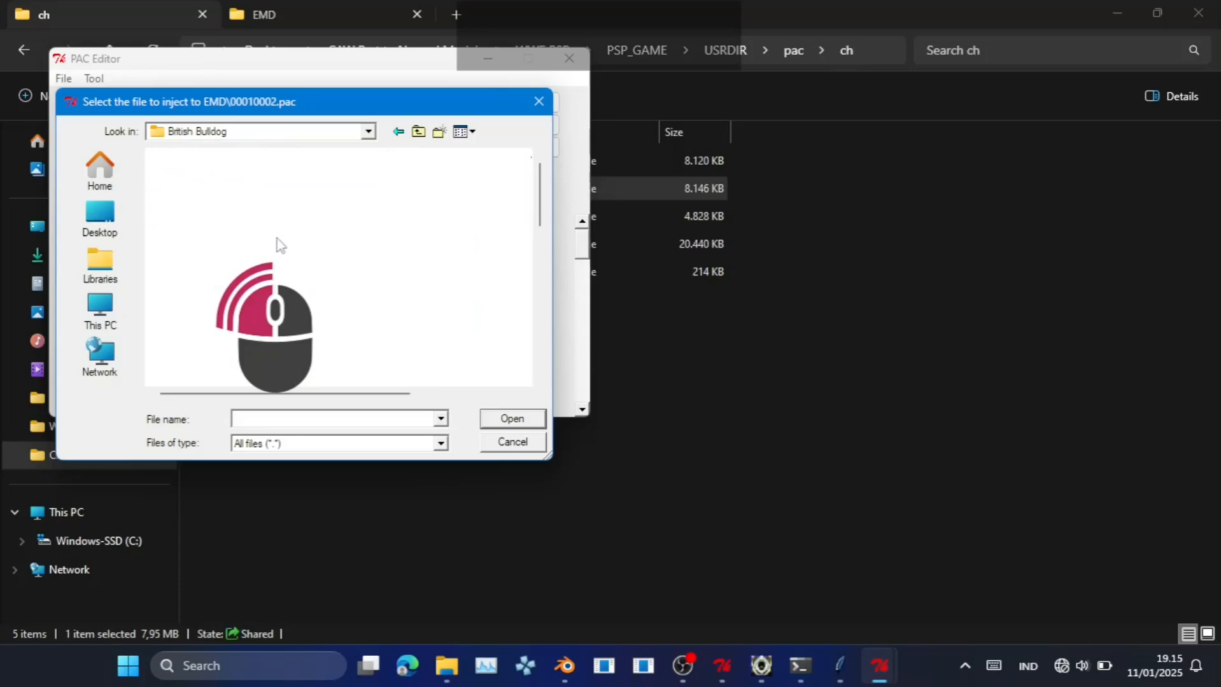
{"action": "scroll", "coordinate": [276, 267], "scroll_direction": "down", "scroll_amount": 5}
{"action": "double_click", "coordinate": [278, 298]}
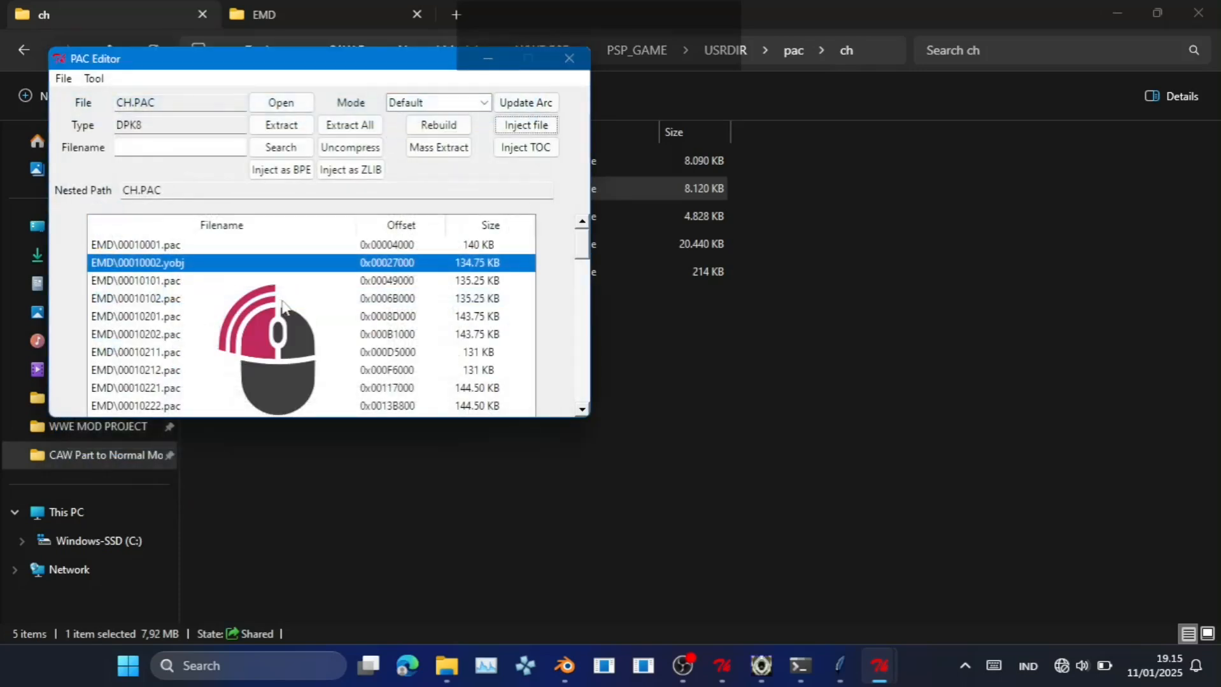
{"action": "left_click", "coordinate": [666, 390]}
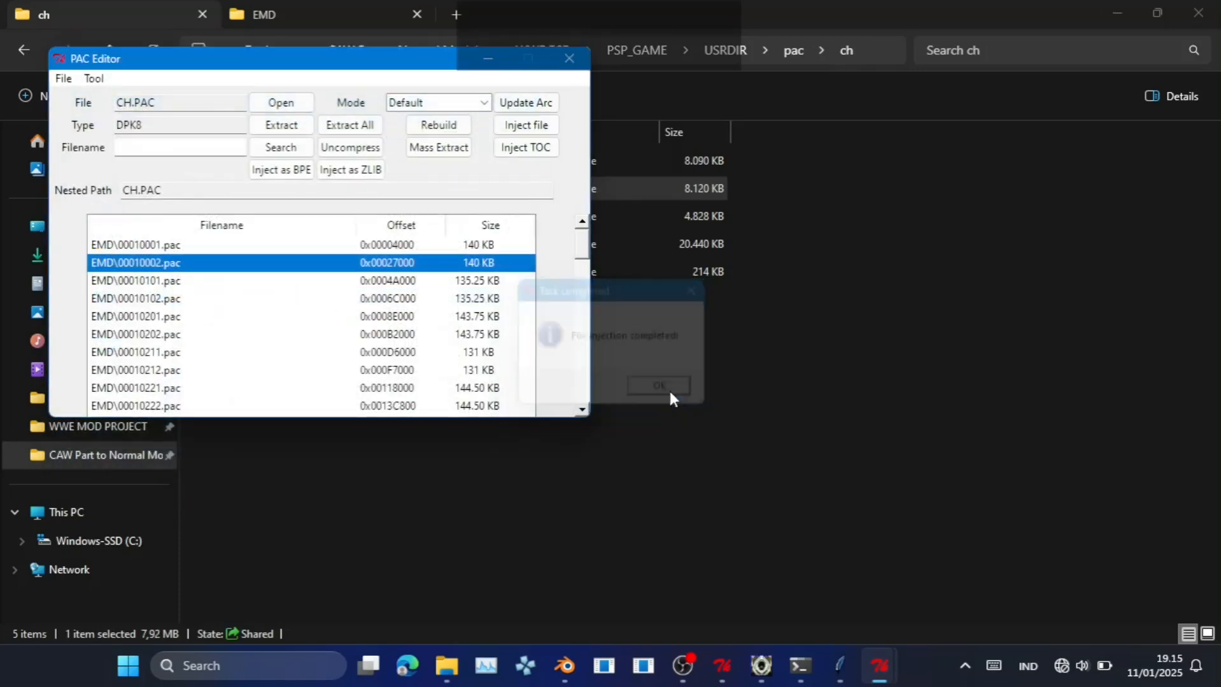
Update the arc using plistpsp.arc in the USRDIR folder, and put PAC Editor out of the way.
{"action": "left_click", "coordinate": [519, 104]}
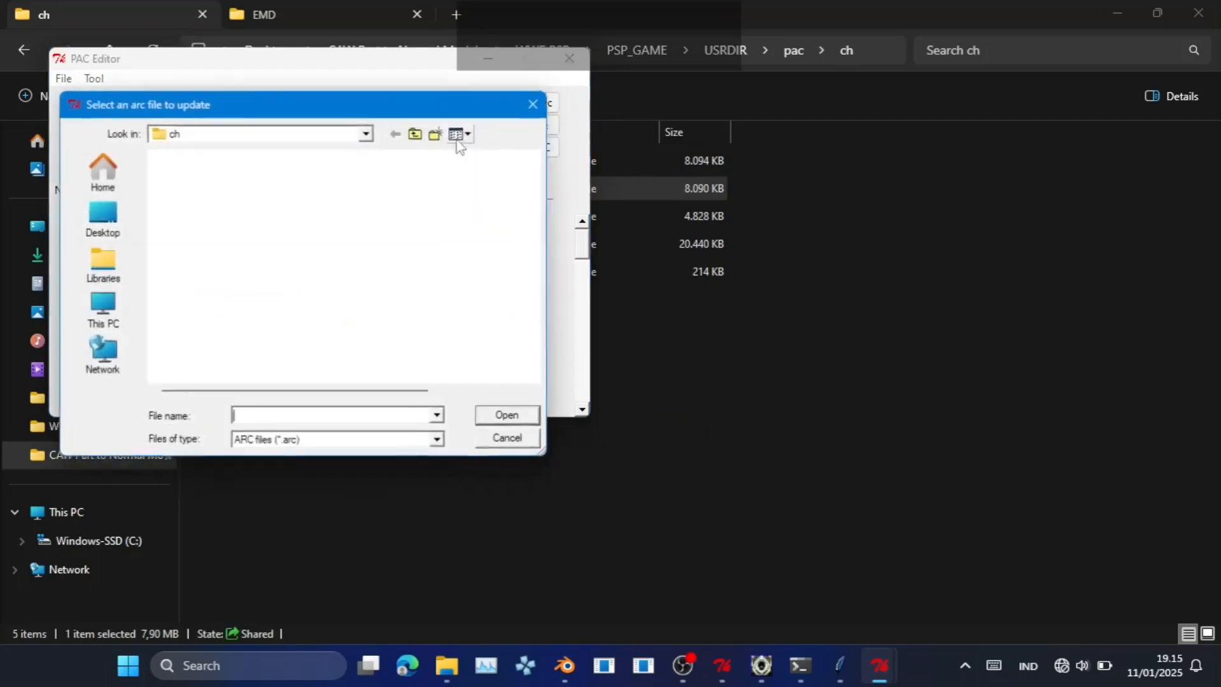
{"action": "left_click", "coordinate": [421, 135]}
{"action": "double_click", "coordinate": [247, 234]}
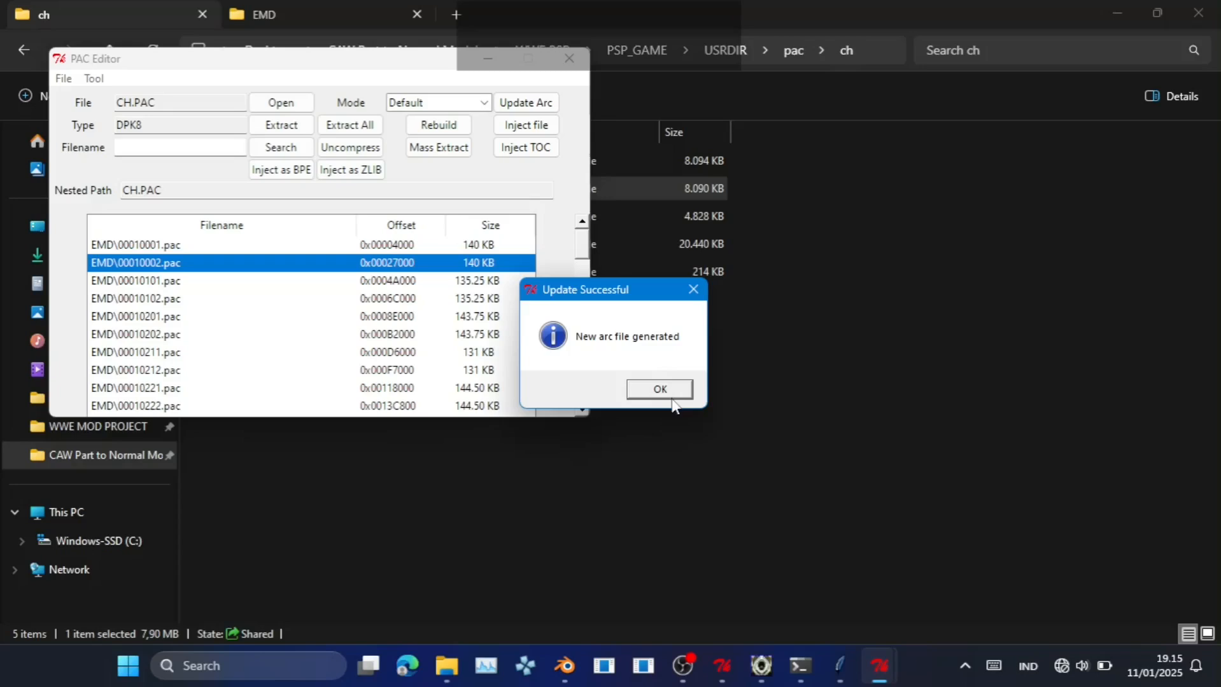
{"action": "left_click", "coordinate": [662, 390]}
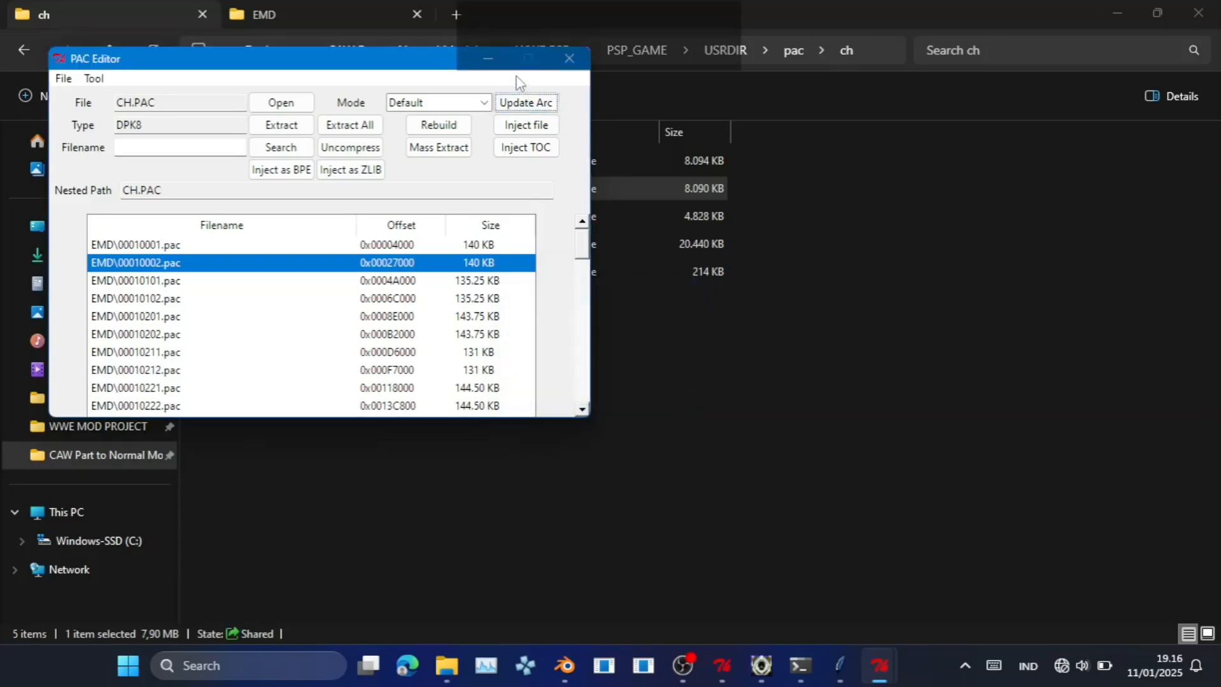
{"action": "left_click", "coordinate": [491, 61]}
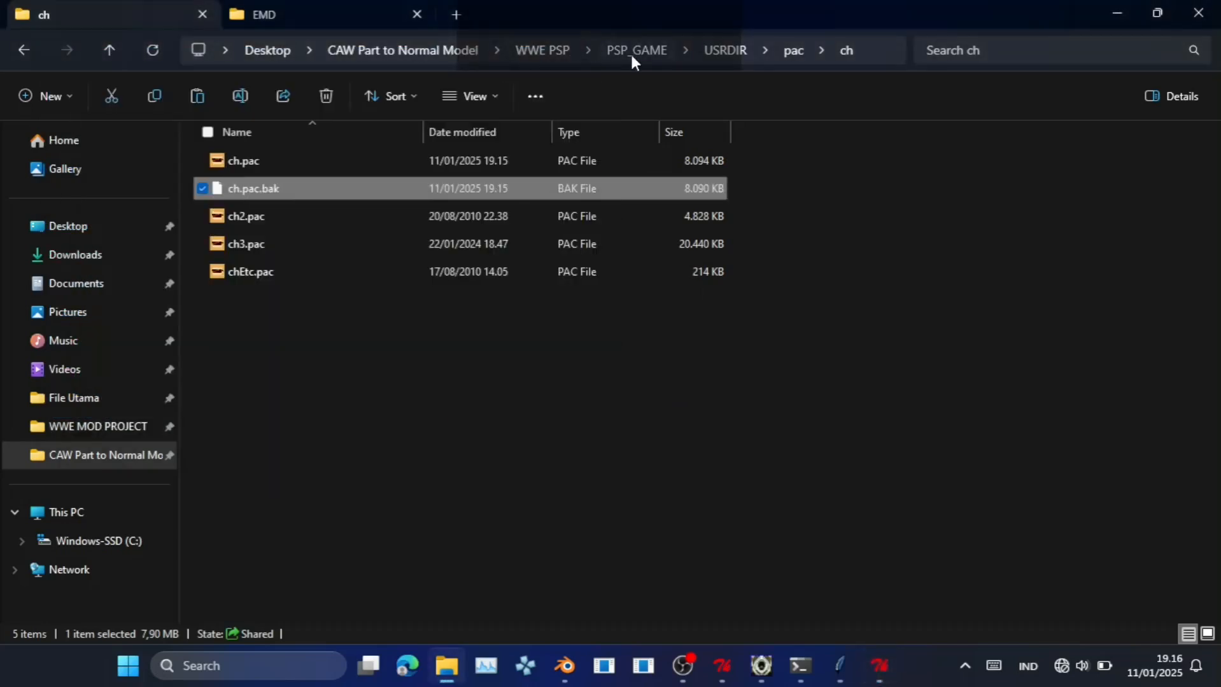
Delete the old plistpsp.arc from the USRDIR folder.
{"action": "left_click", "coordinate": [711, 56]}
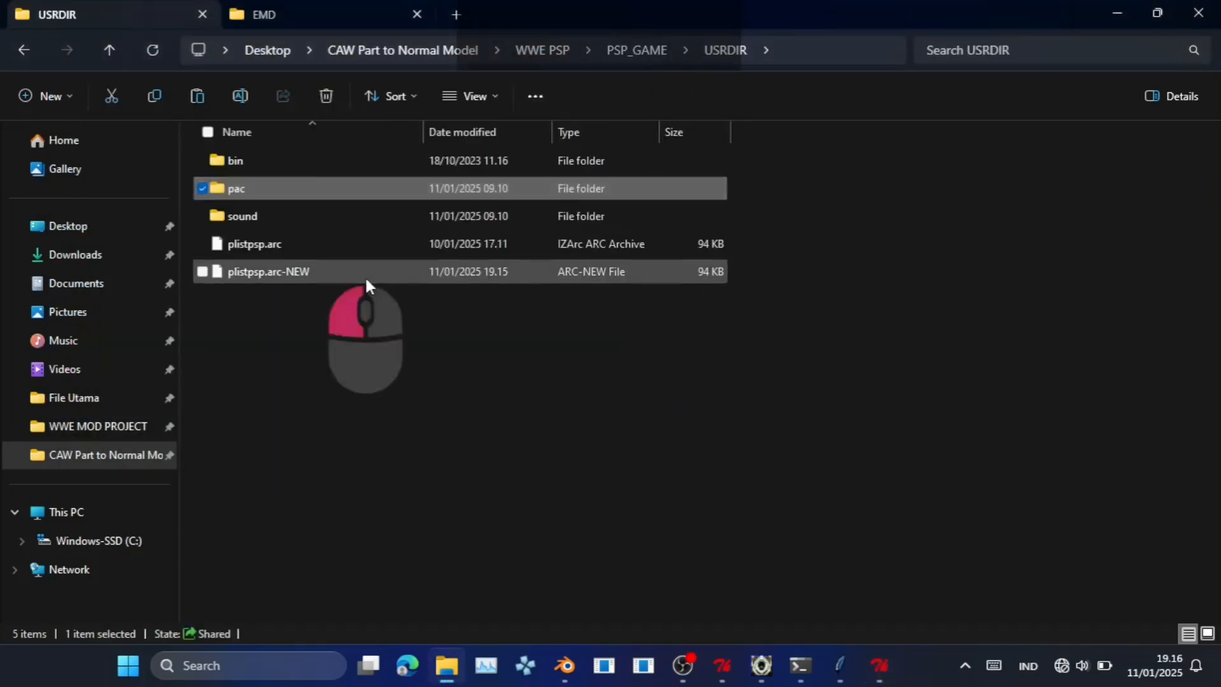
{"action": "left_click", "coordinate": [368, 254]}
{"action": "key", "text": "Delete"}
Rename plistpsp.arc-NEW to plistpsp.arc.
{"action": "left_click", "coordinate": [365, 248]}
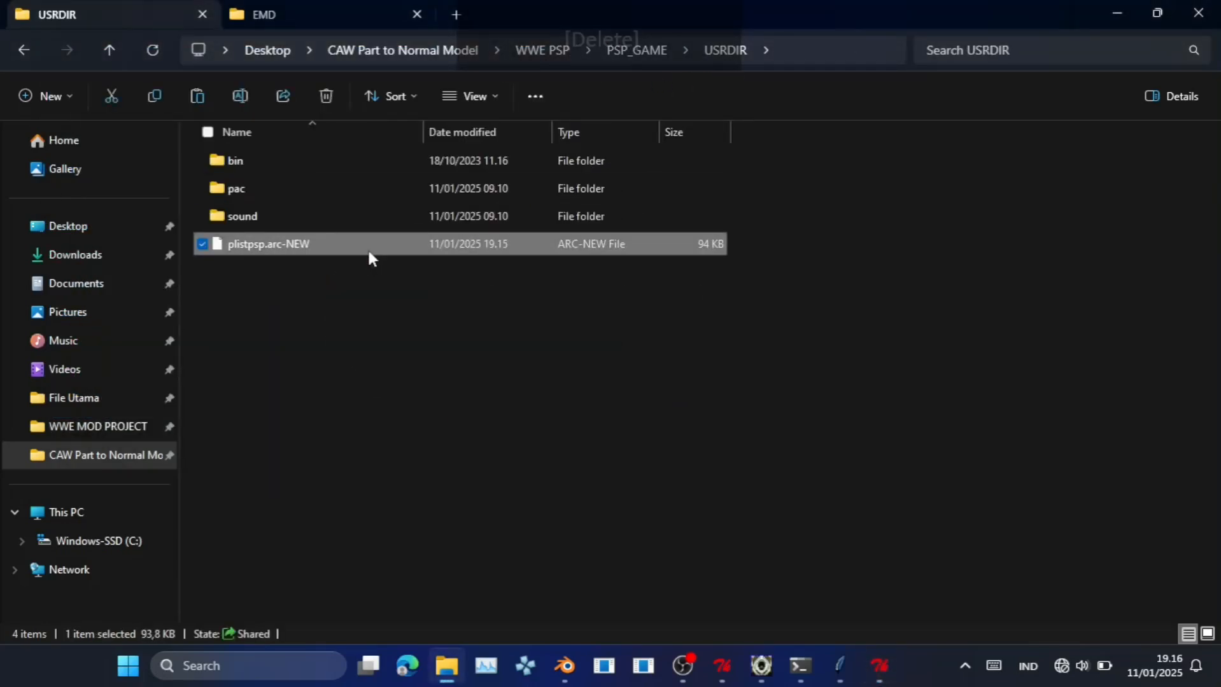
{"action": "key", "text": "F2"}
{"action": "key", "text": "Right"}
{"action": "key", "text": "Right"}
{"action": "key", "text": "Right"}
{"action": "key", "text": "Right"}
{"action": "key", "text": "Right"}
{"action": "key", "text": "Right"}
{"action": "key", "text": "Right"}
{"action": "key", "text": "Right"}
{"action": "key", "text": "Right"}
{"action": "key", "text": "BackSpace"}
{"action": "key", "text": "BackSpace"}
{"action": "key", "text": "BackSpace"}
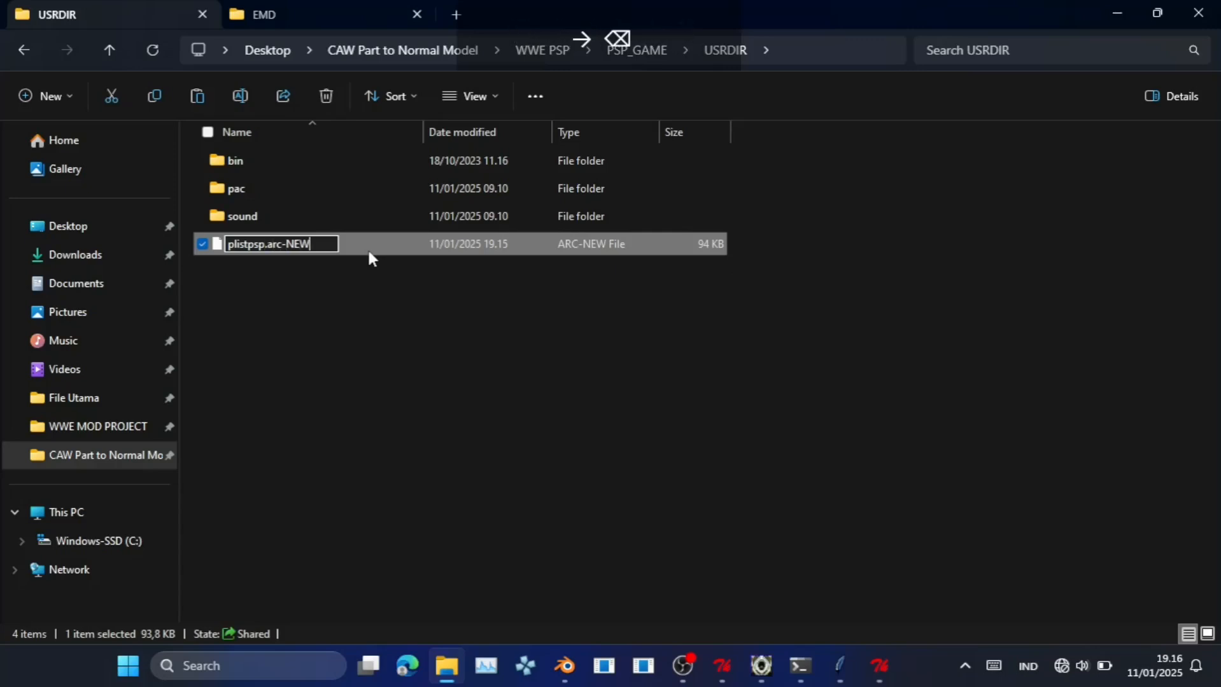
{"action": "key", "text": "BackSpace"}
{"action": "key", "text": "Return"}
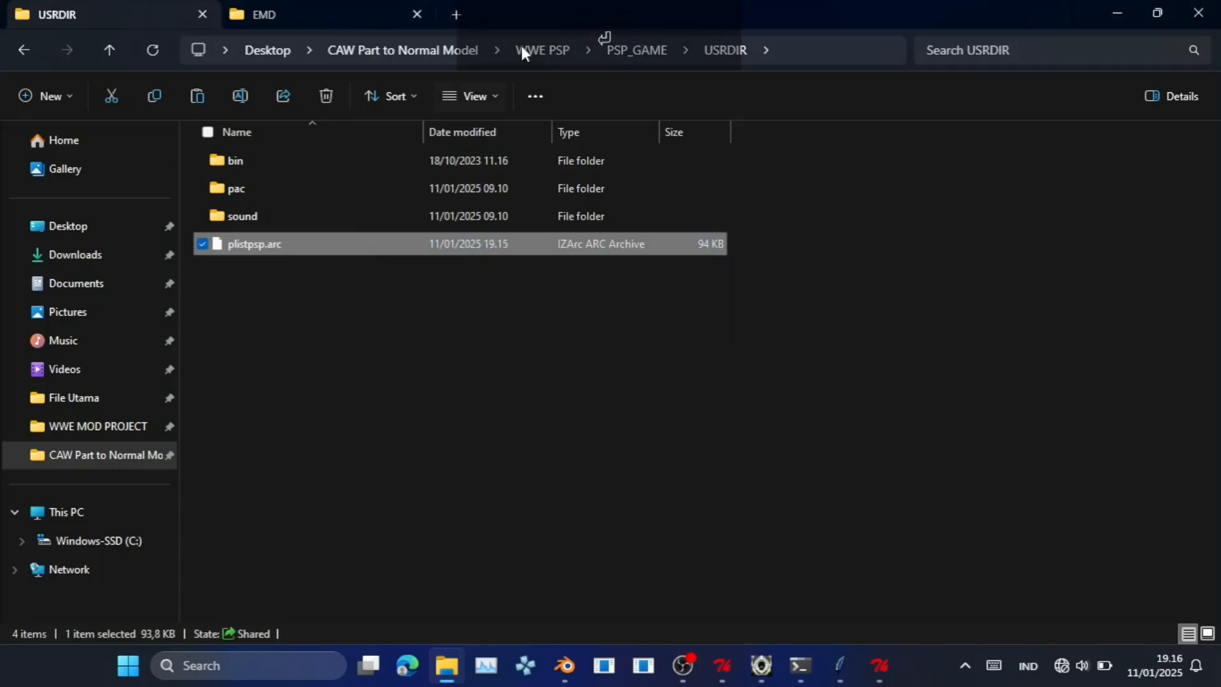
Launch PPSSPPWindows.exe from the PPSSPP folder inside CAW Part to Normal Model.
{"action": "left_click", "coordinate": [542, 50]}
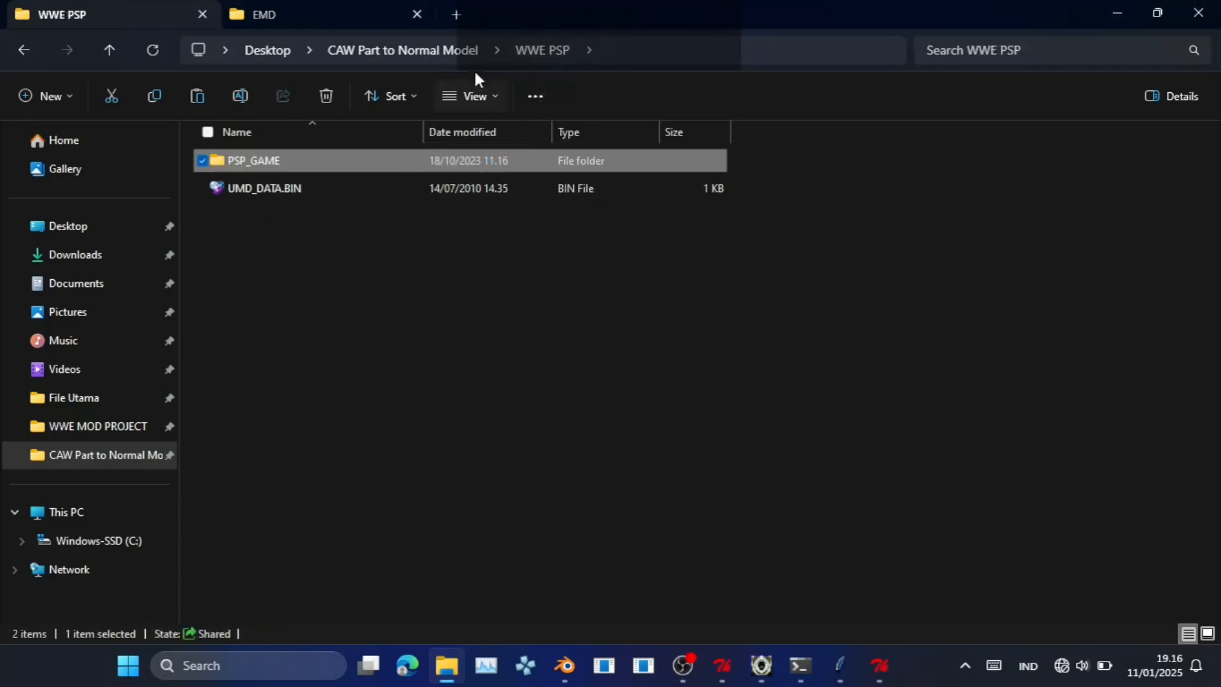
{"action": "left_click", "coordinate": [431, 51]}
{"action": "left_click", "coordinate": [360, 354]}
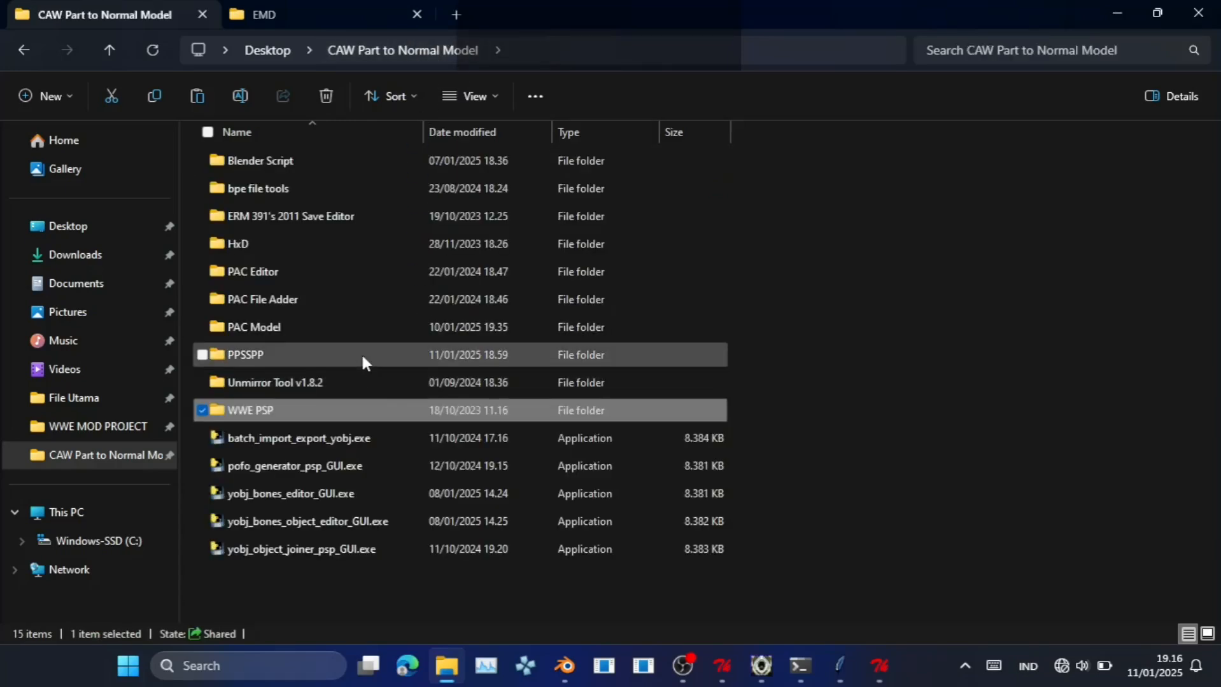
{"action": "double_click", "coordinate": [360, 350]}
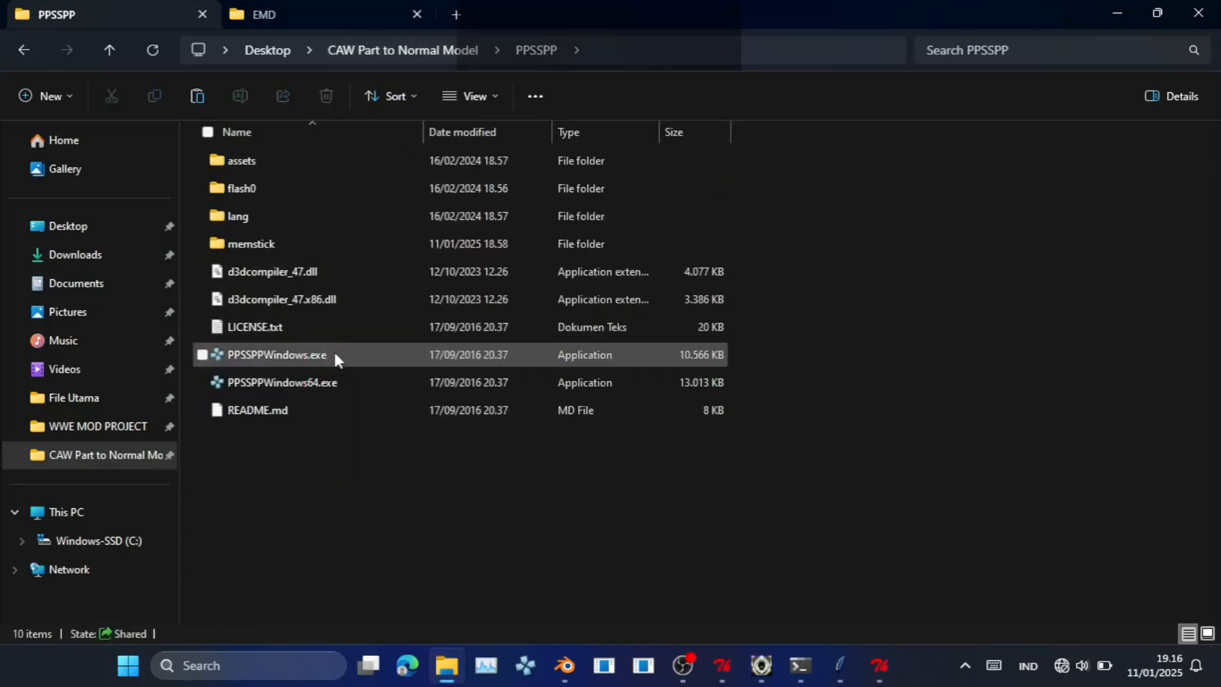
{"action": "double_click", "coordinate": [333, 352]}
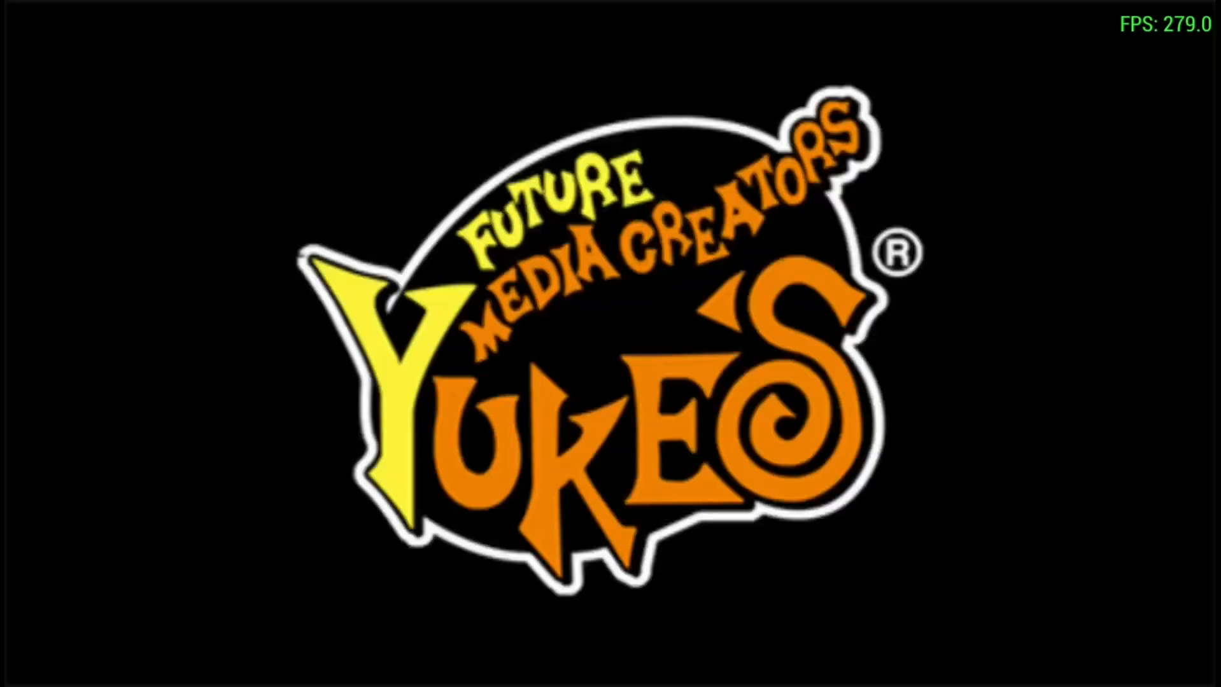
Skip the game's intro, choose The Rock against Randy Orton, and start the match.
{"action": "key", "text": "space"}
{"action": "key", "text": "z"}
{"action": "key", "text": "z"}
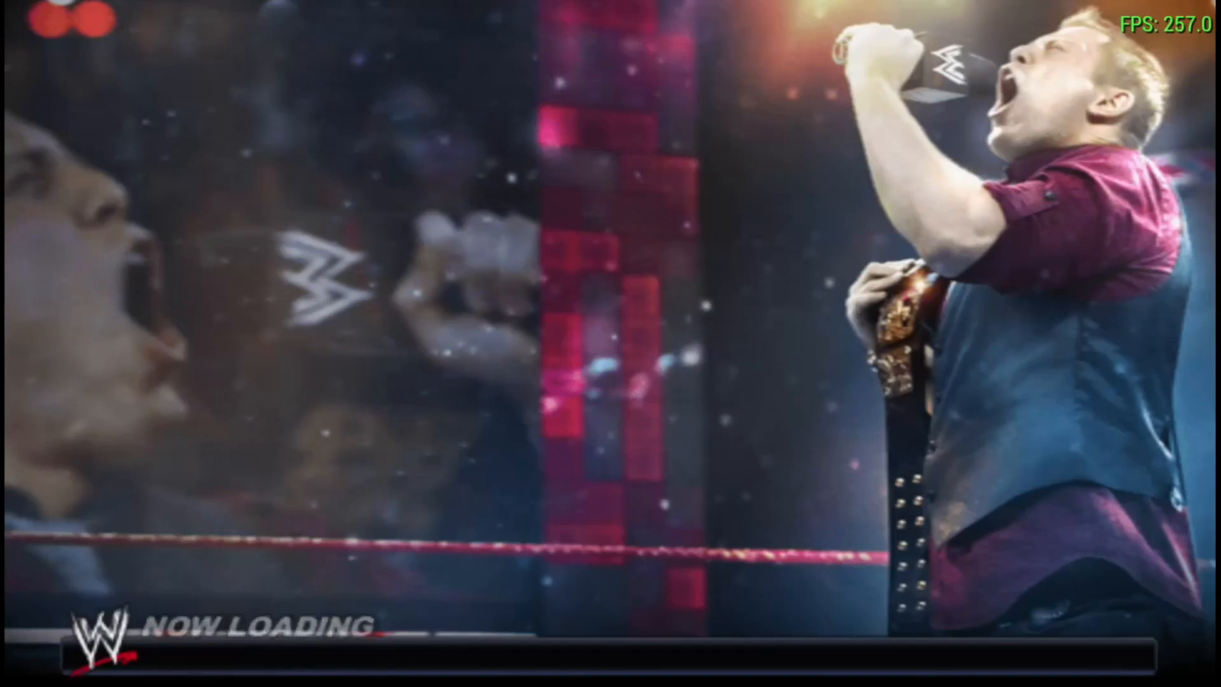
{"action": "key", "text": "Left"}
{"action": "key", "text": "Left"}
{"action": "key", "text": "Left"}
{"action": "key", "text": "Left"}
{"action": "key", "text": "Down"}
{"action": "key", "text": "z"}
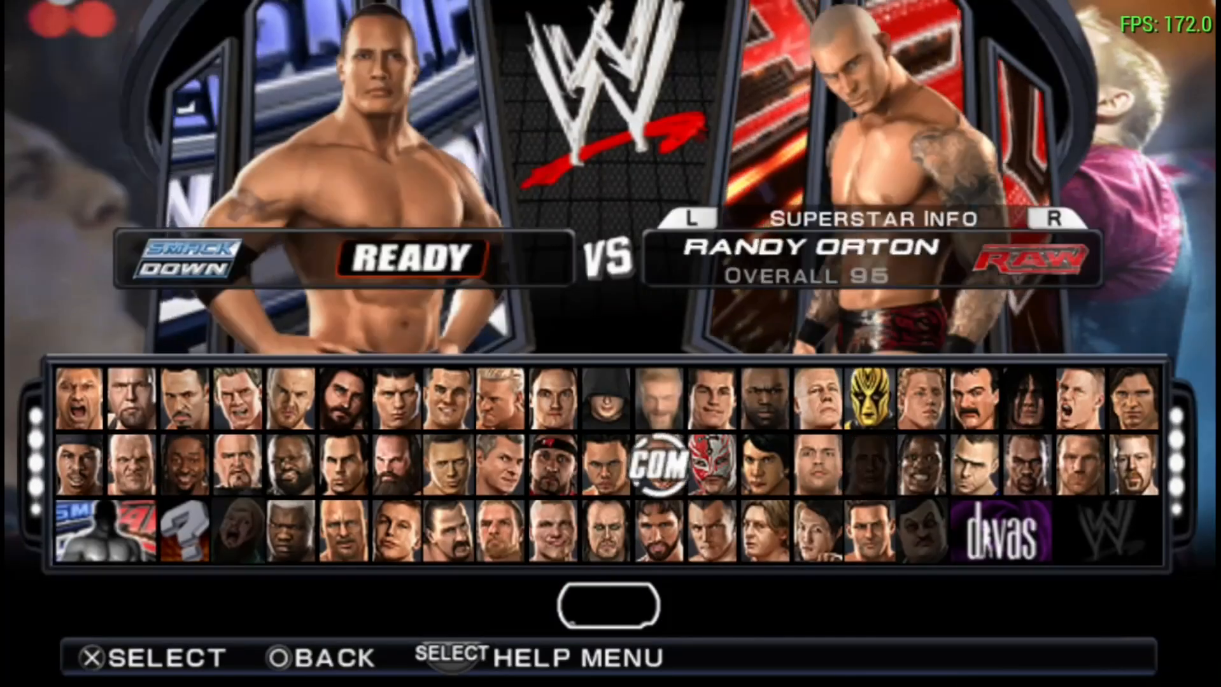
{"action": "key", "text": "z"}
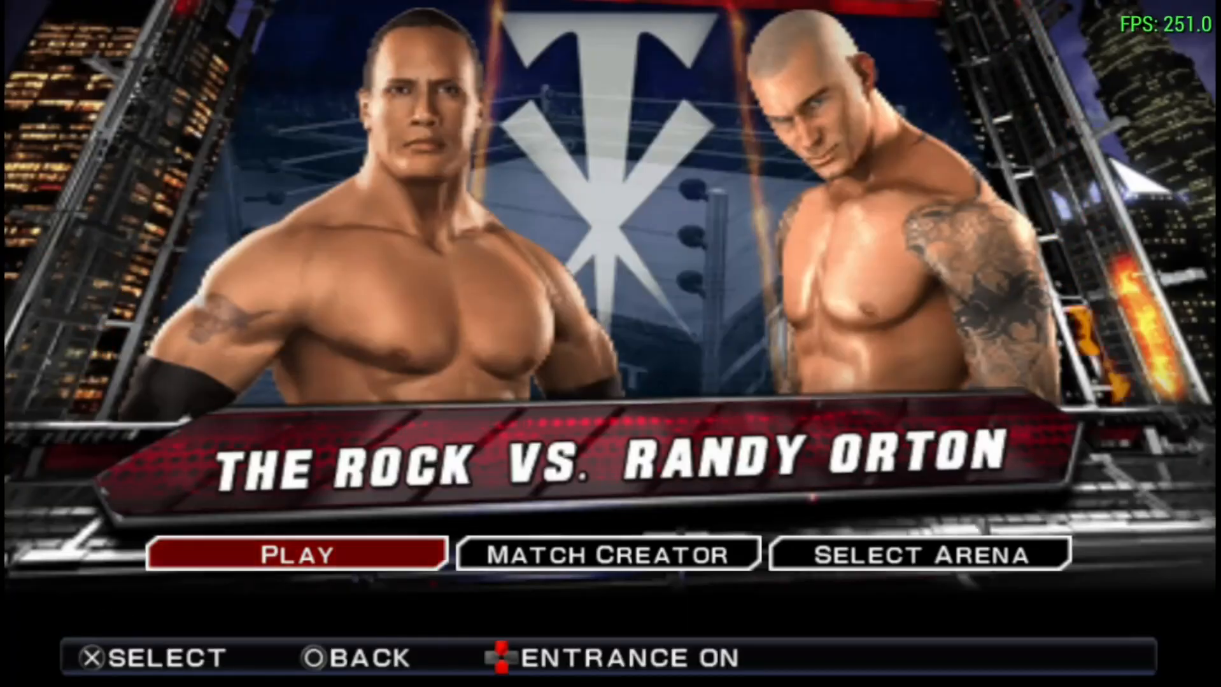
{"action": "key", "text": "z"}
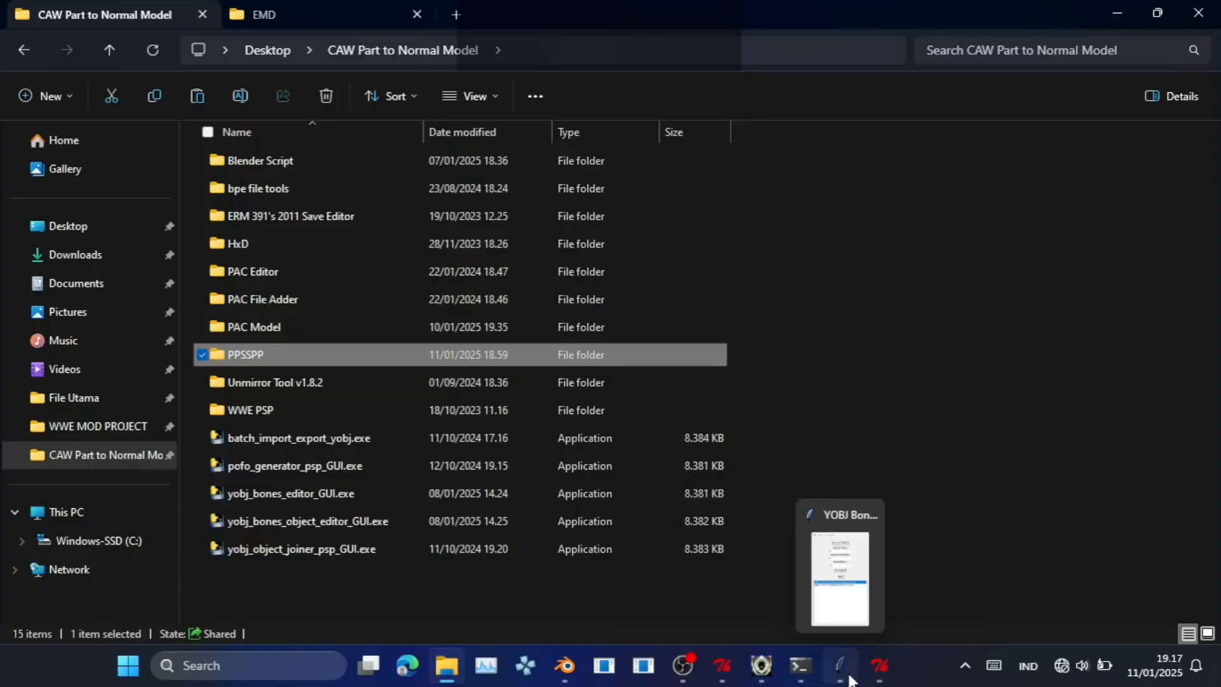
Switch to YOBJ Bone Modifier and assign bone 14 (d_kuchi_00) to bone slot 0 of object 0.
{"action": "left_click", "coordinate": [845, 614]}
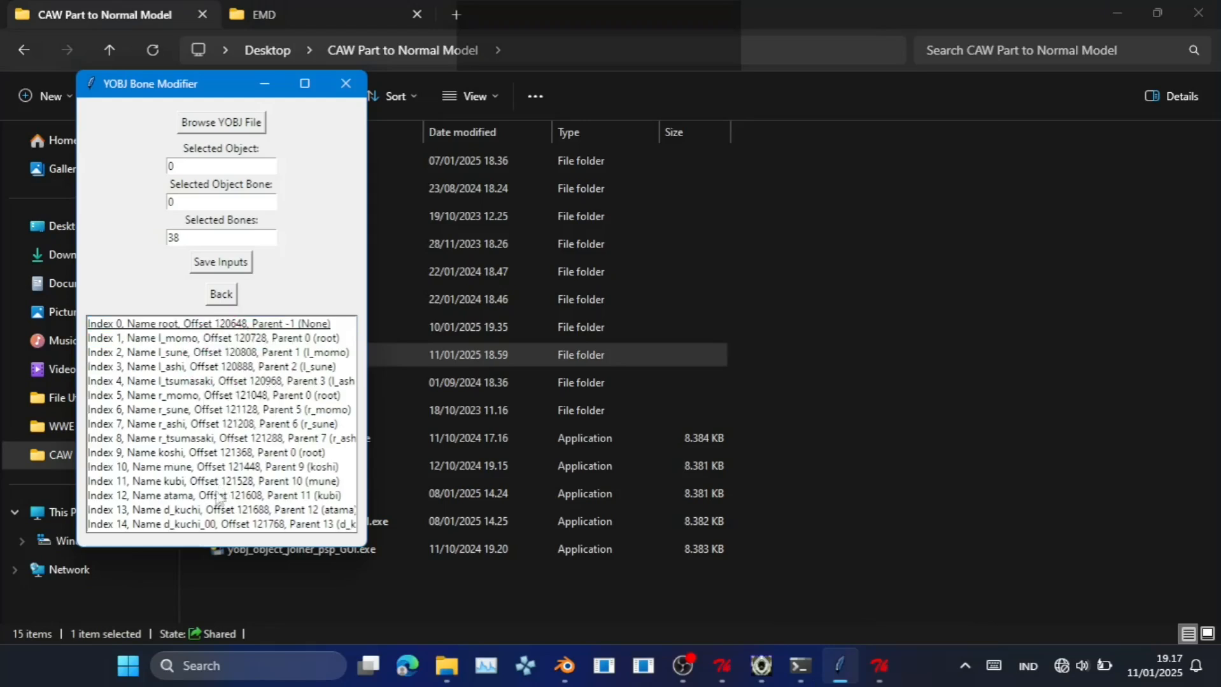
{"action": "scroll", "coordinate": [205, 516], "scroll_direction": "down", "scroll_amount": 1}
{"action": "left_click", "coordinate": [223, 467]}
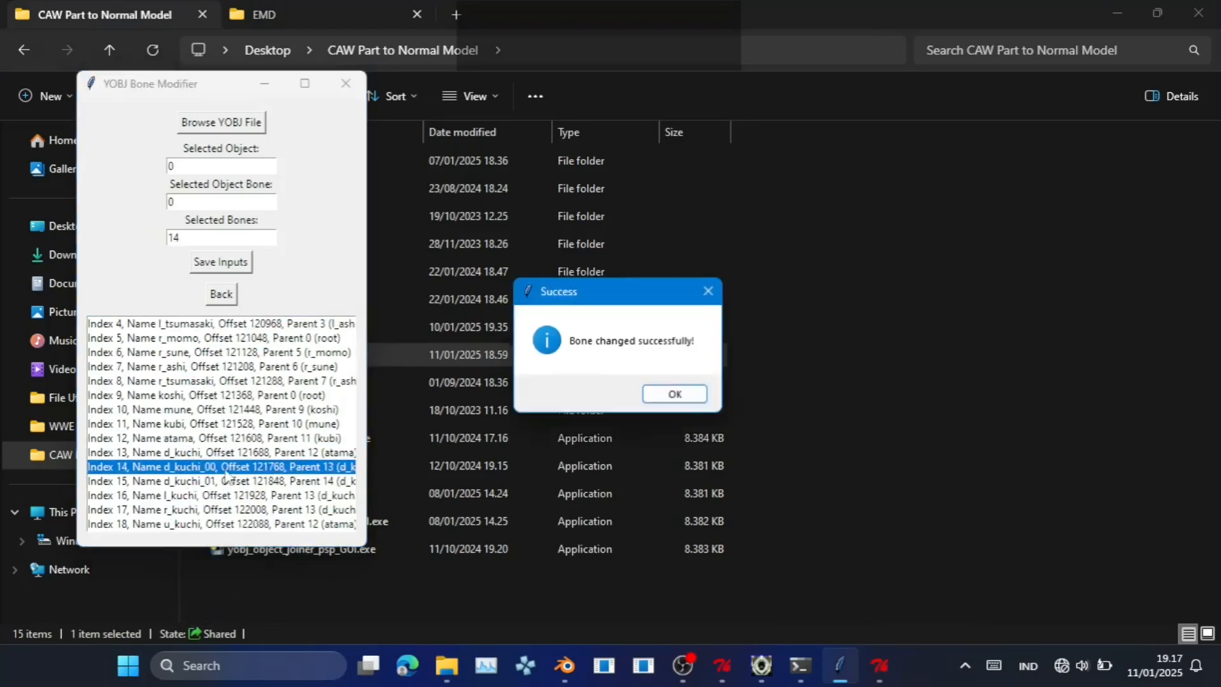
{"action": "left_click", "coordinate": [673, 394]}
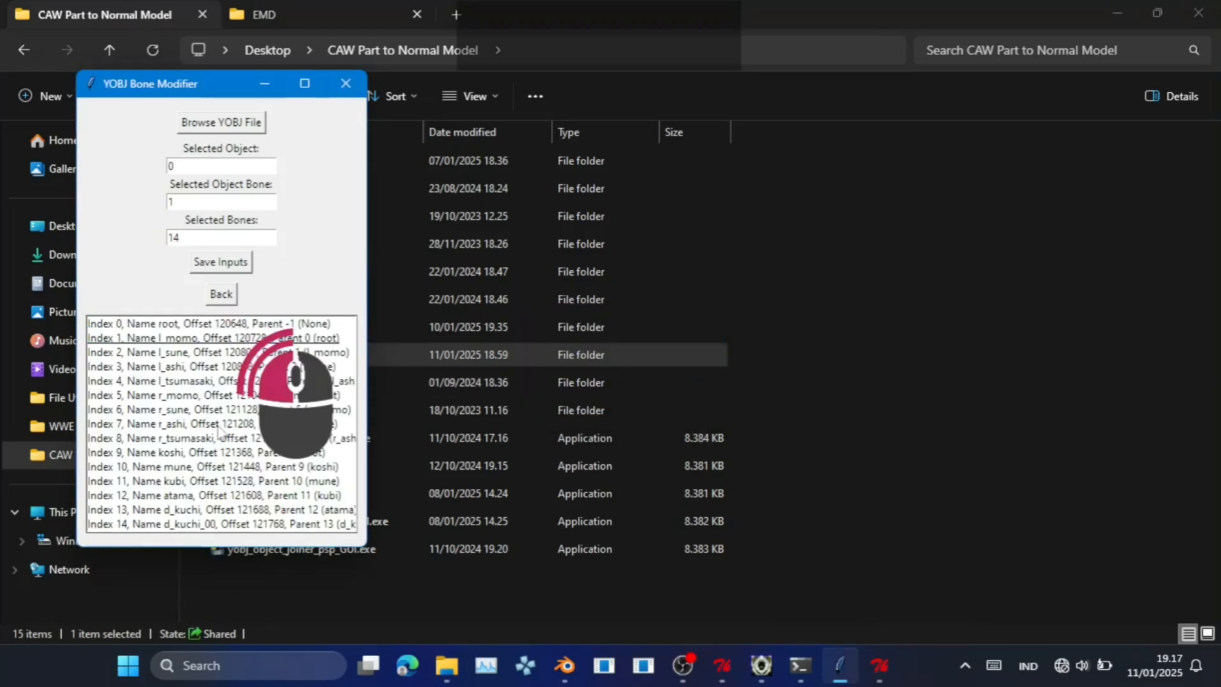
Assign bone 15 (d_kuchi_01) to bone slot 1 of object 0.
{"action": "scroll", "coordinate": [221, 460], "scroll_direction": "down", "scroll_amount": 1}
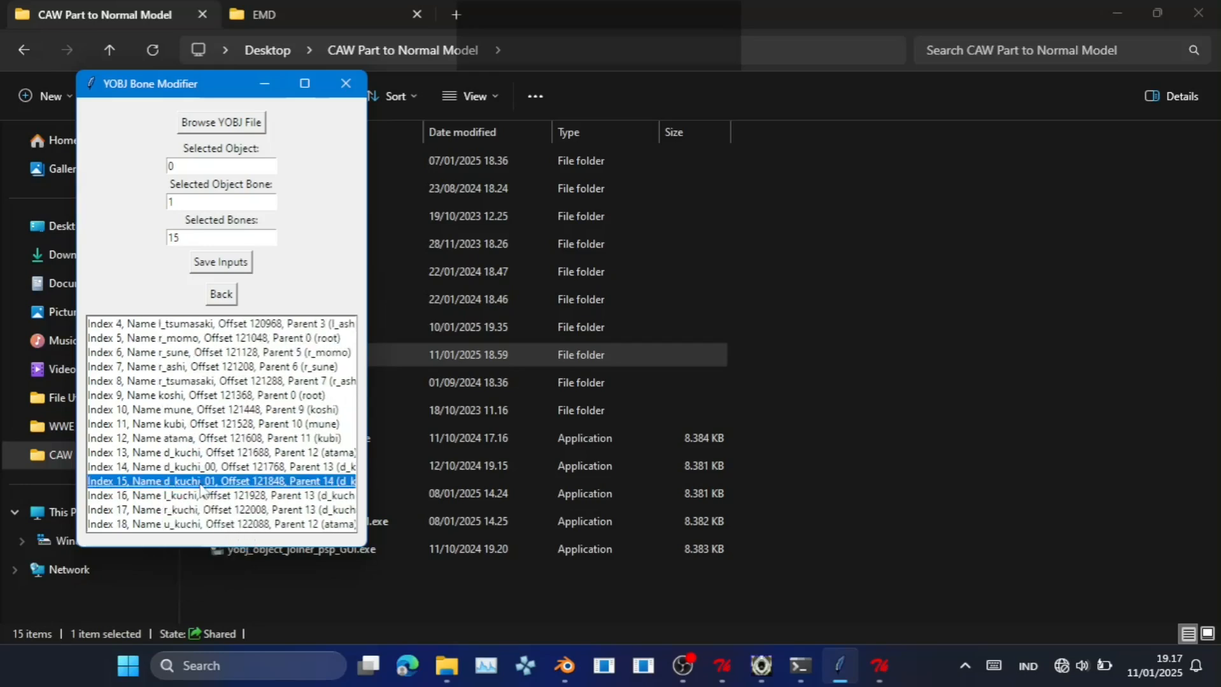
{"action": "left_click", "coordinate": [200, 482]}
{"action": "left_click", "coordinate": [655, 401]}
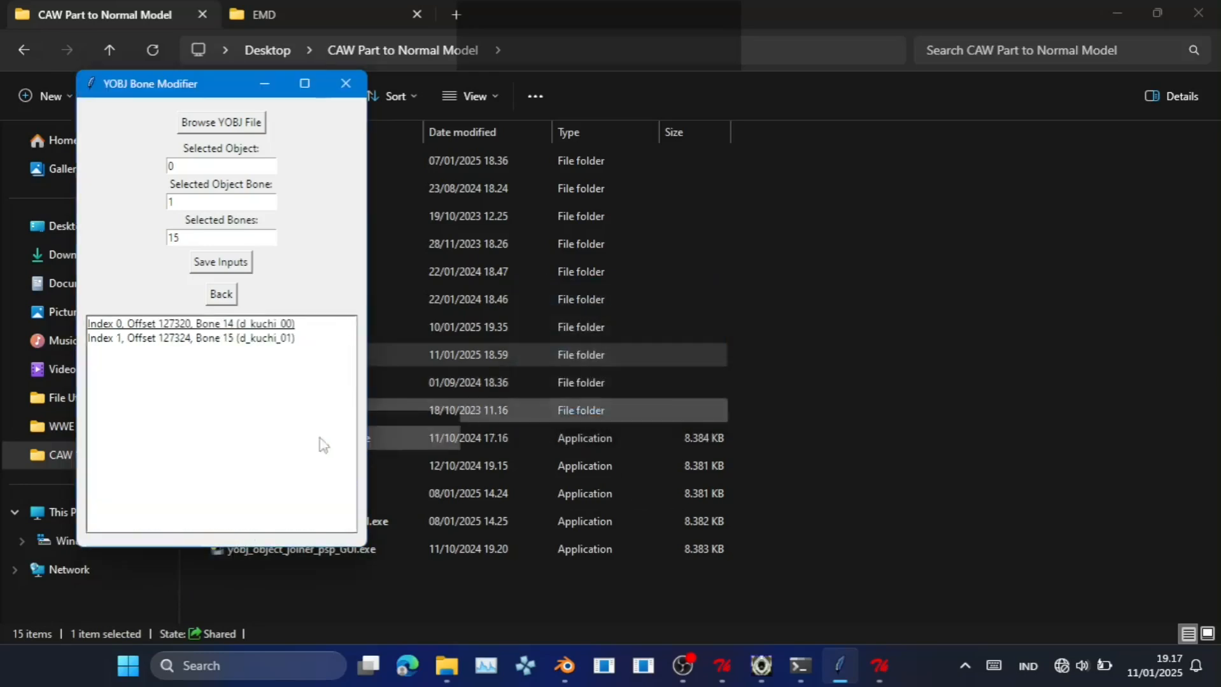
Switch to PAC Editor and inject the modified model into CH.PAC's EMD\00010002.pac entry as BPE.
{"action": "left_click", "coordinate": [233, 338]}
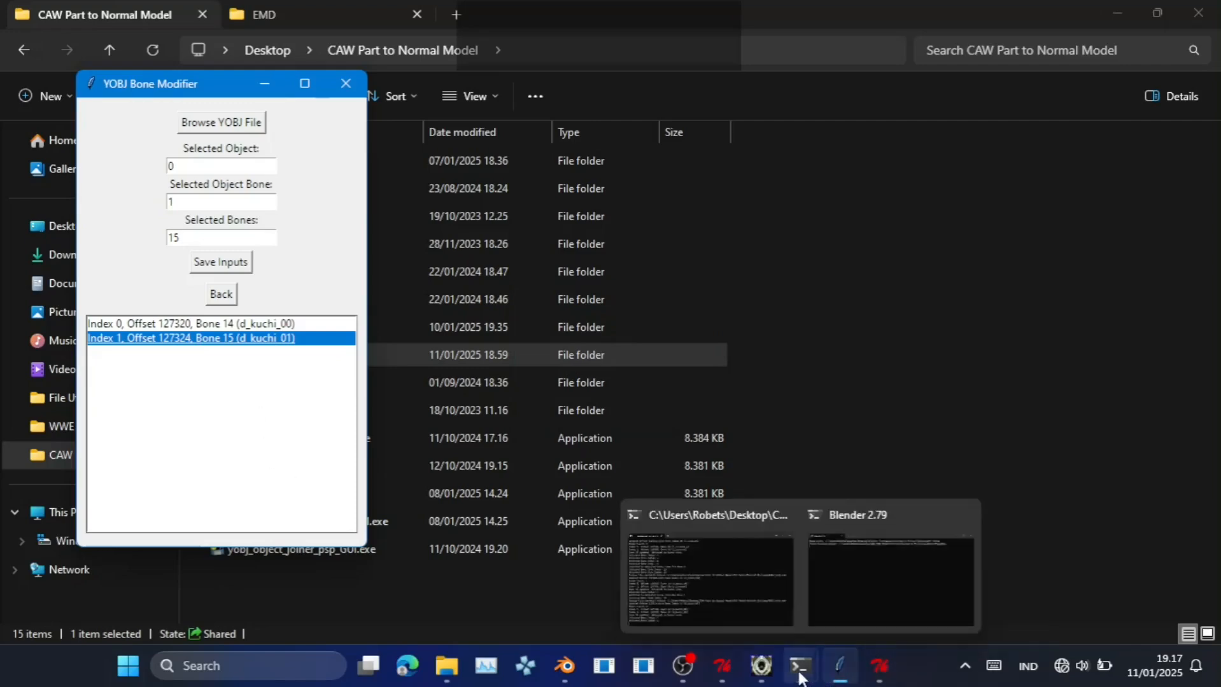
{"action": "mouse_move", "coordinate": [775, 672]}
{"action": "mouse_move", "coordinate": [872, 676]}
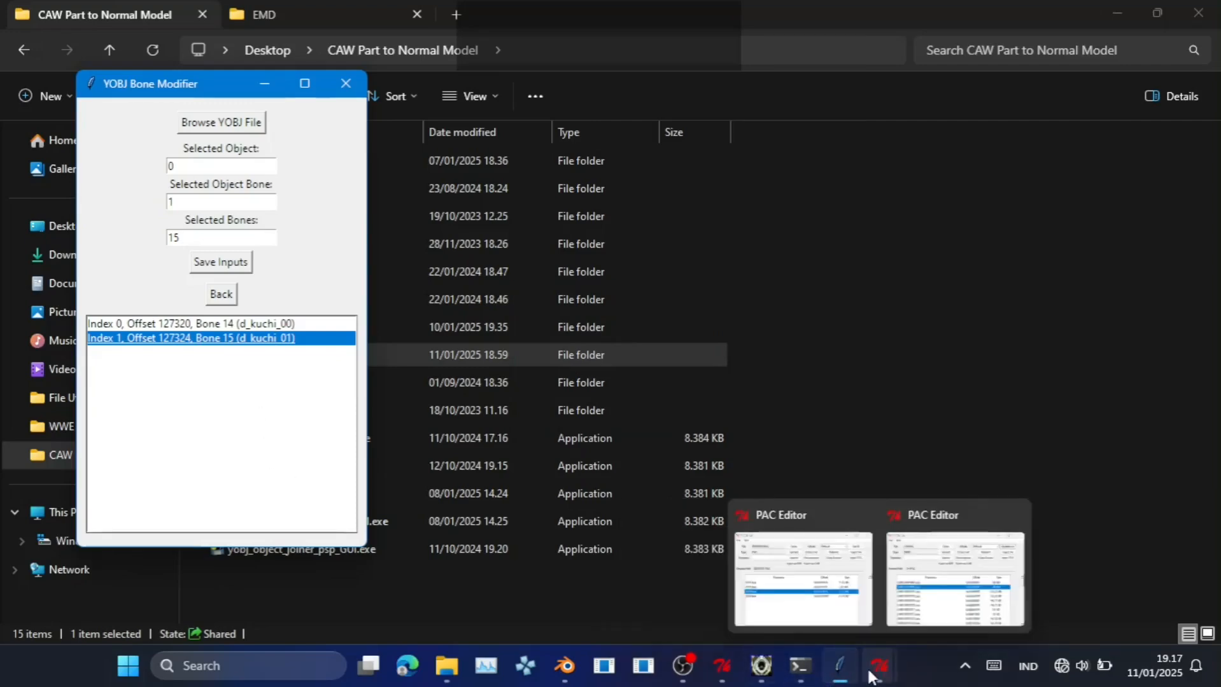
{"action": "left_click", "coordinate": [841, 622]}
{"action": "left_click", "coordinate": [266, 345]}
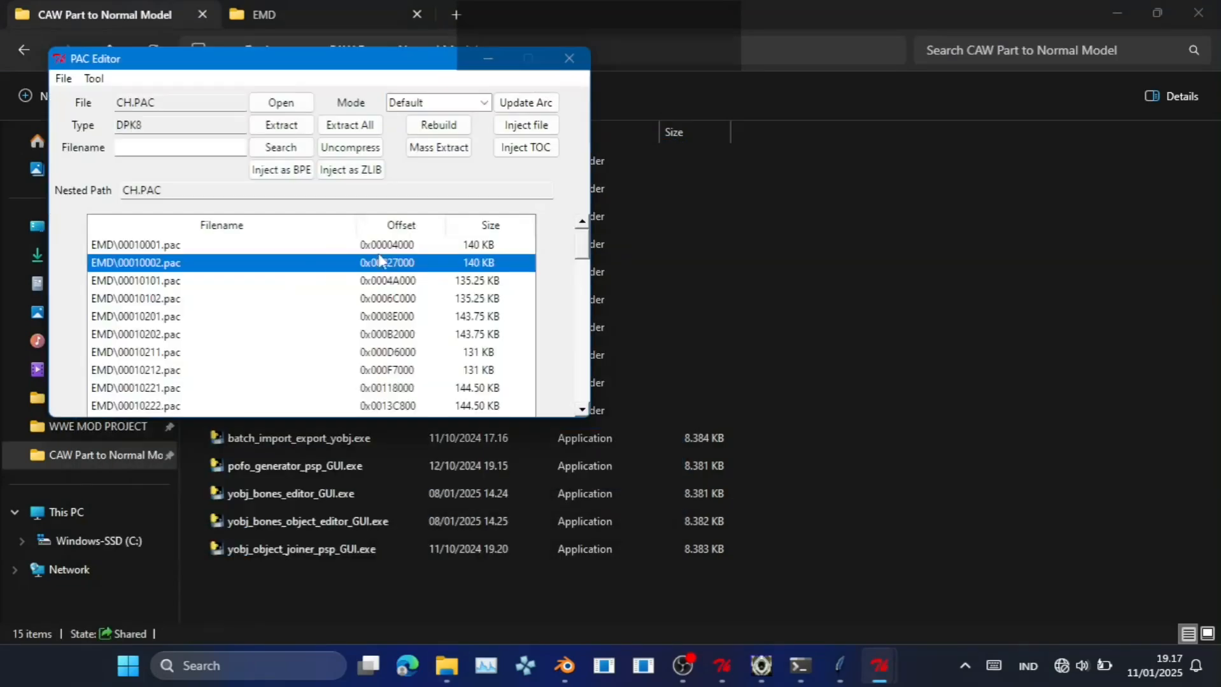
{"action": "left_click", "coordinate": [281, 169]}
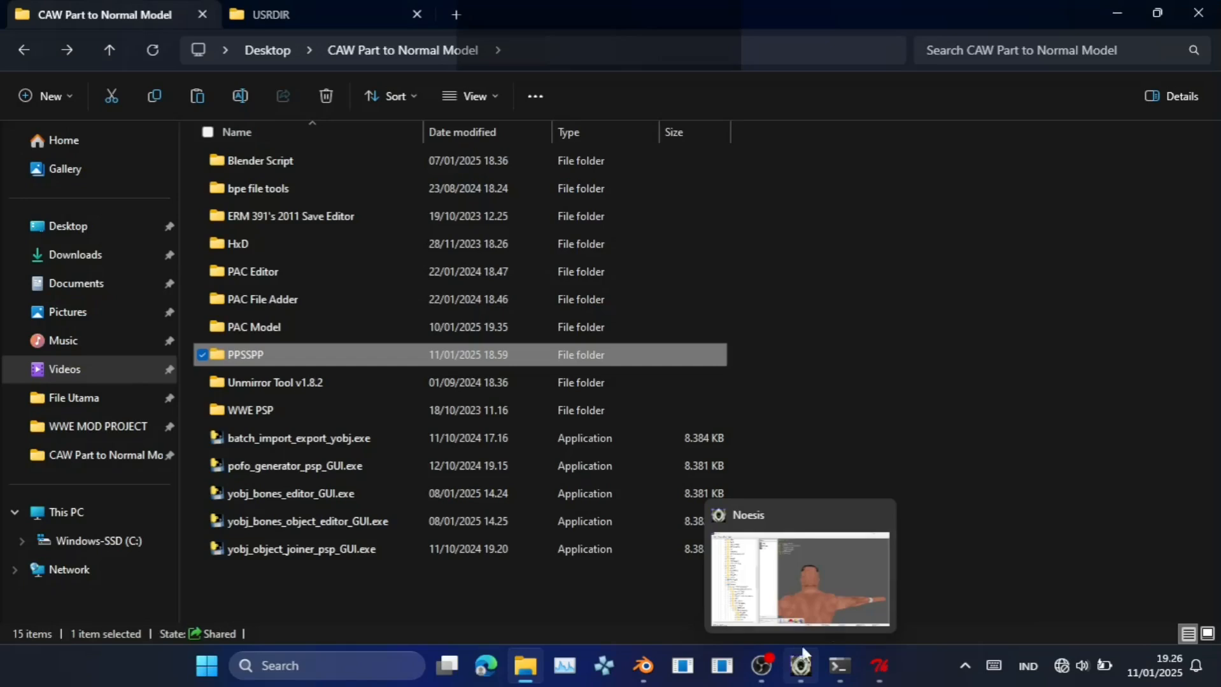
Examine 2.obj and 0002.obj in Noesis from several angles, with face culling, shading and base orientation toggled.
{"action": "left_click", "coordinate": [800, 666]}
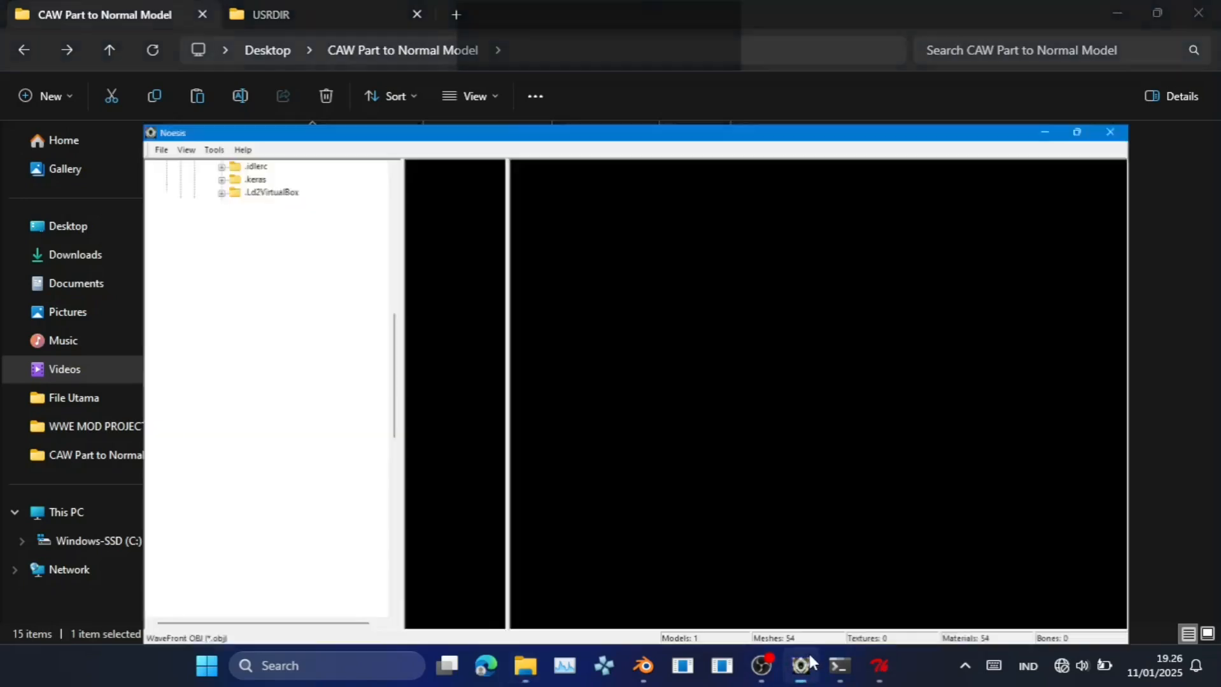
{"action": "left_click", "coordinate": [355, 115]}
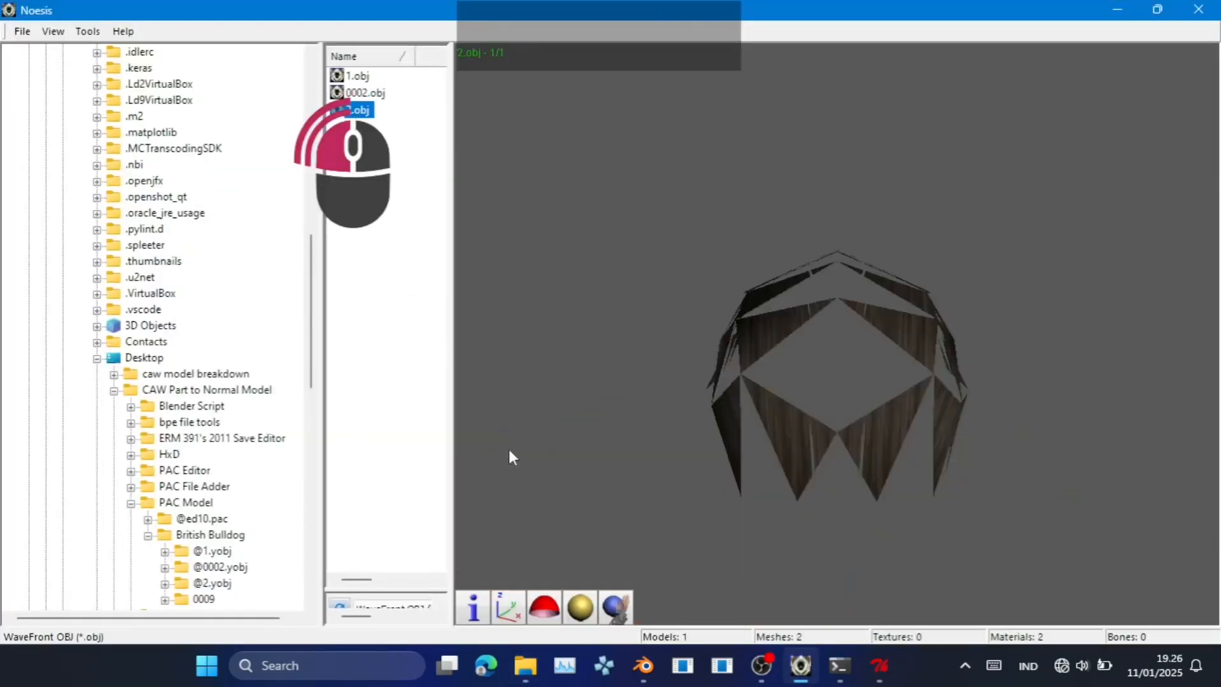
{"action": "left_click", "coordinate": [546, 610]}
{"action": "left_click", "coordinate": [509, 609]}
{"action": "left_click_drag", "start_coordinate": [809, 440], "coordinate": [871, 299]}
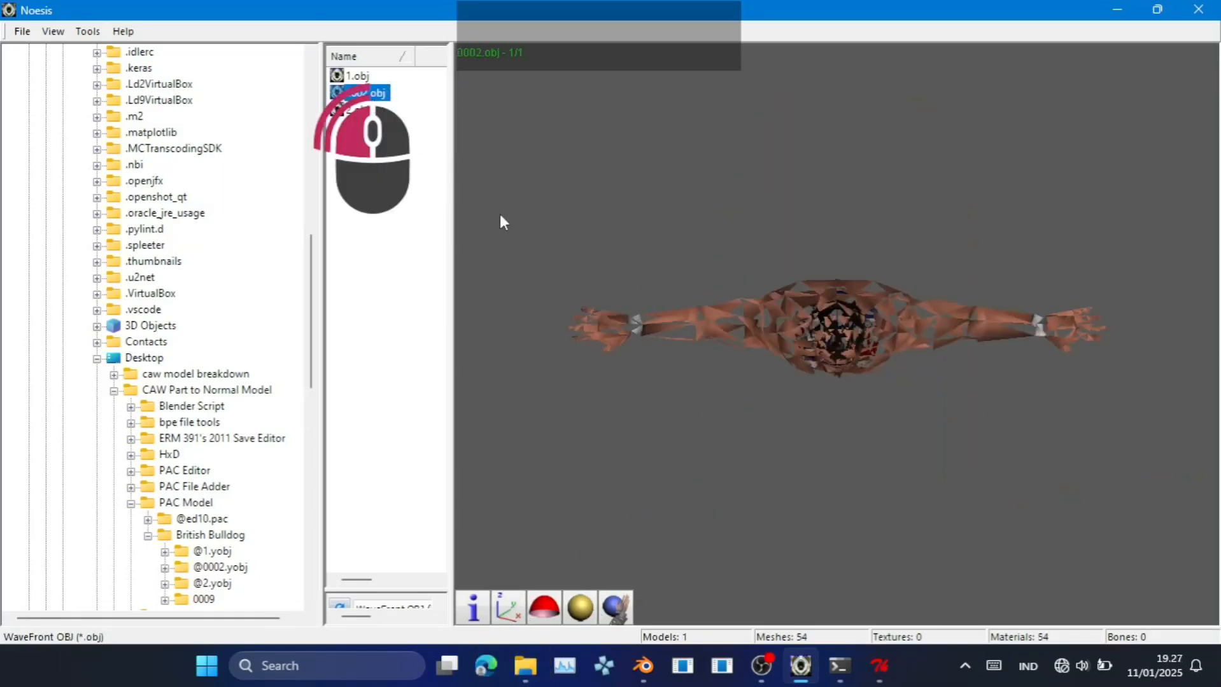
{"action": "left_click", "coordinate": [586, 609]}
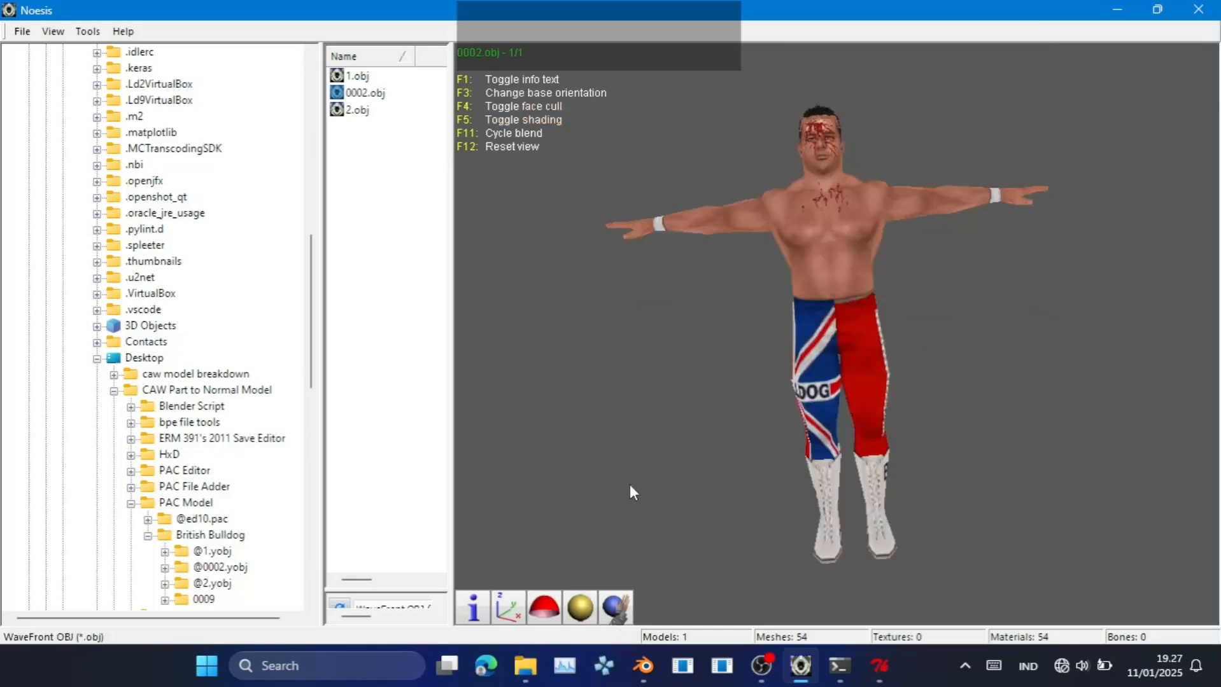
{"action": "mouse_move", "coordinate": [764, 368]}
{"action": "left_mouse_down"}
{"action": "mouse_move", "coordinate": [837, 336]}
{"action": "mouse_move", "coordinate": [929, 213]}
{"action": "left_mouse_up"}
{"action": "left_click_drag", "start_coordinate": [983, 322], "coordinate": [833, 342]}
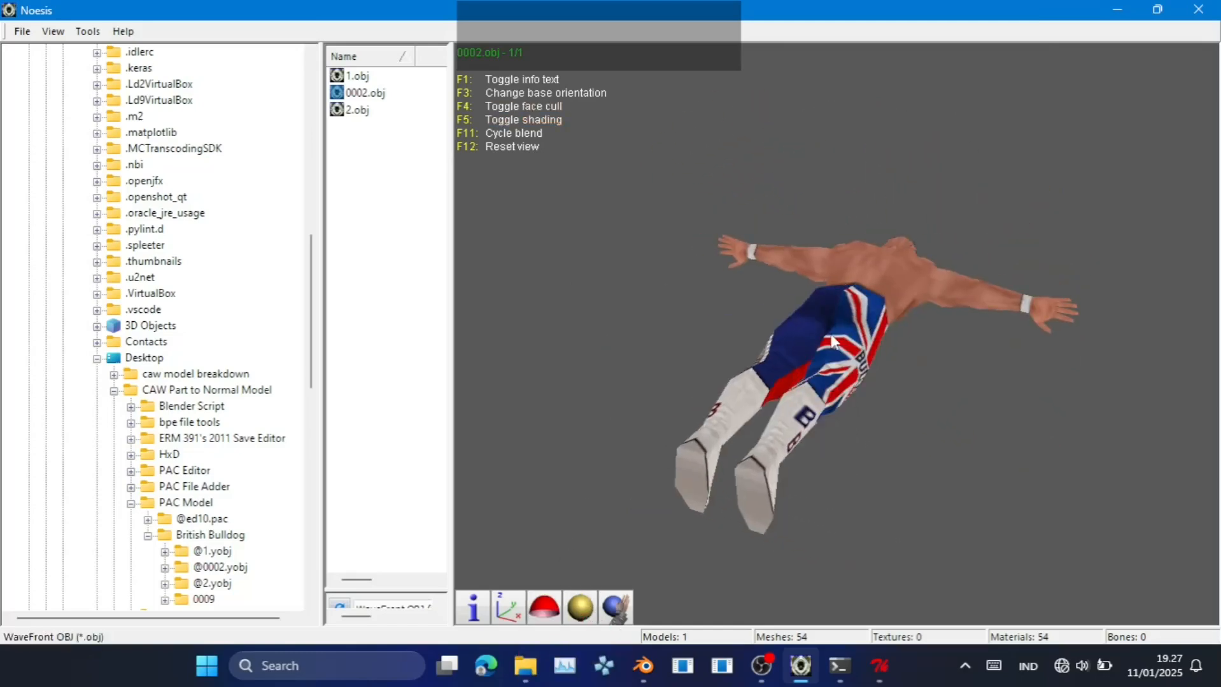
{"action": "left_click", "coordinate": [1117, 10]}
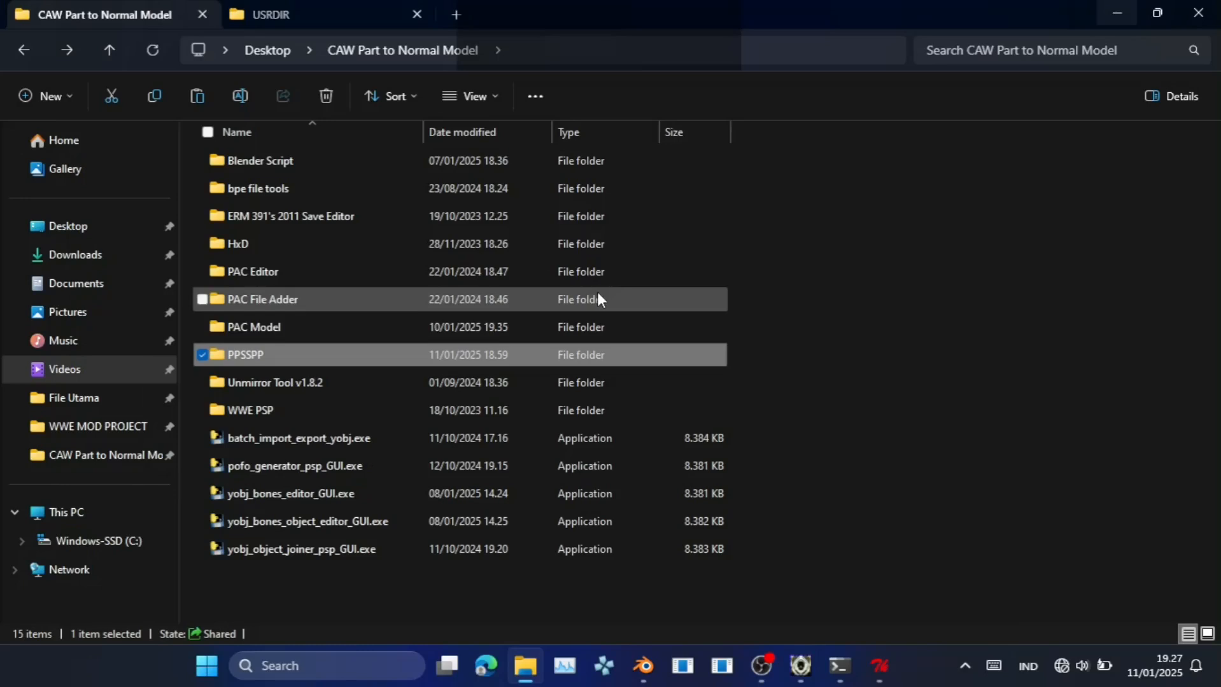
Join all objects of 2.yobj to 0002.yobj using yobj_object_joiner_psp_GUI.exe from the CAW Part to Normal Model folder.
{"action": "double_click", "coordinate": [471, 547]}
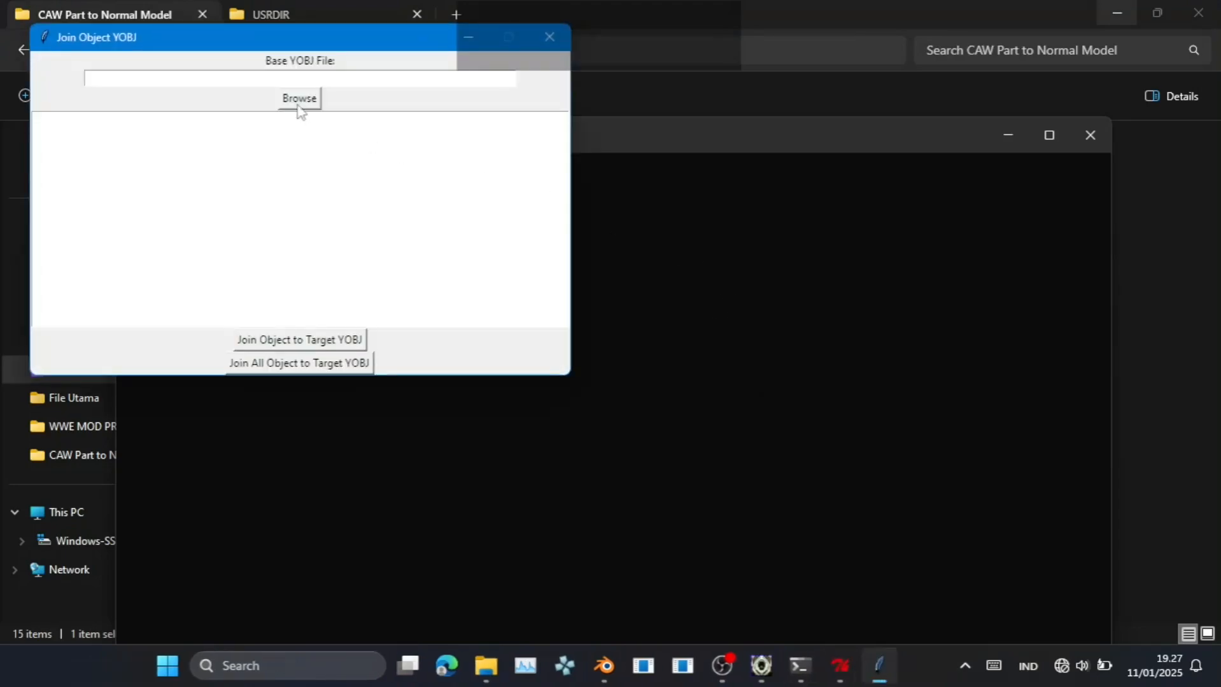
{"action": "left_click", "coordinate": [298, 103]}
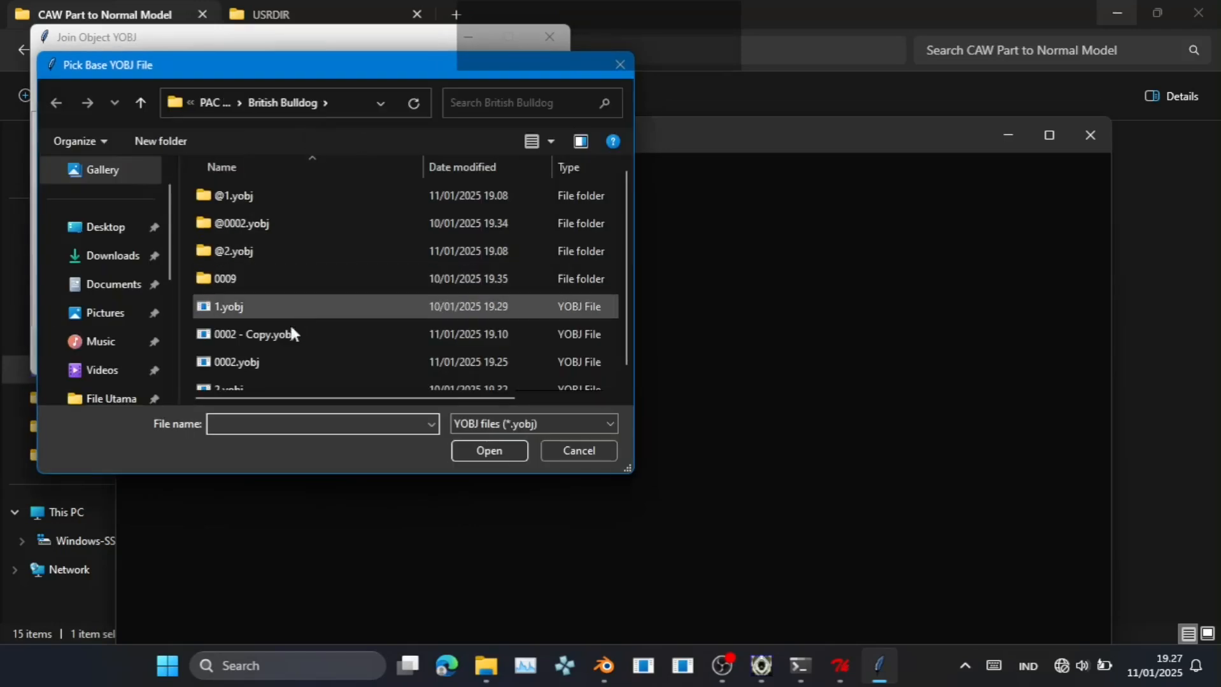
{"action": "double_click", "coordinate": [268, 385]}
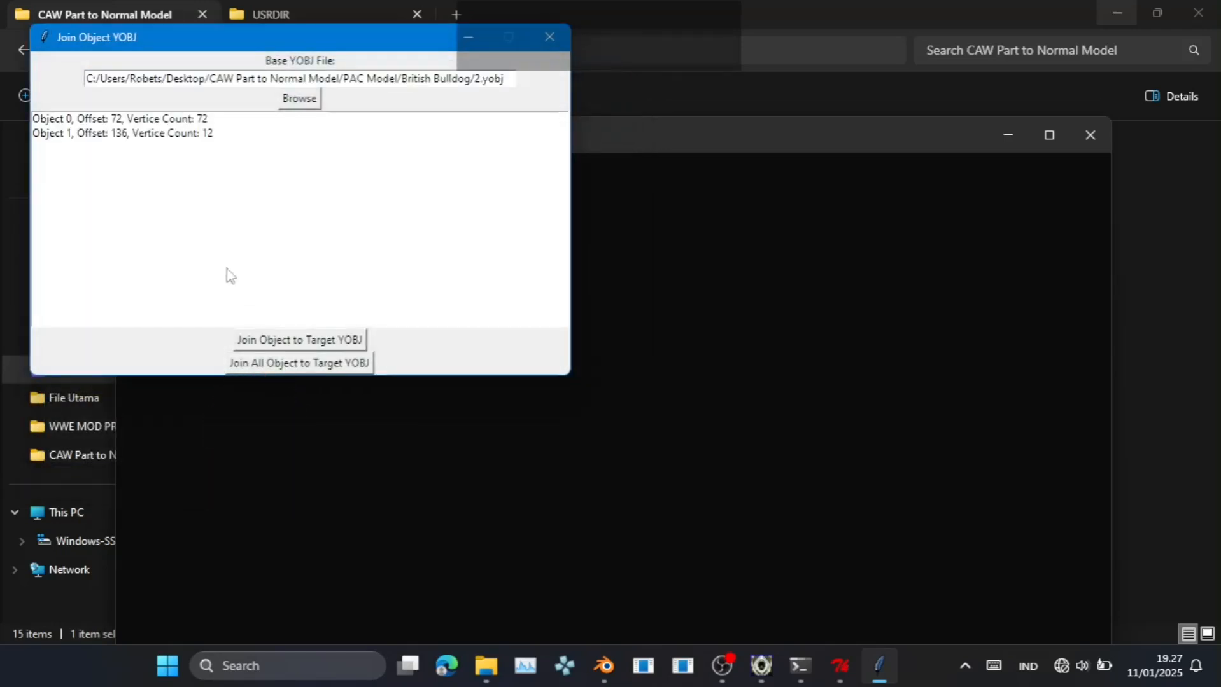
{"action": "left_click", "coordinate": [159, 133]}
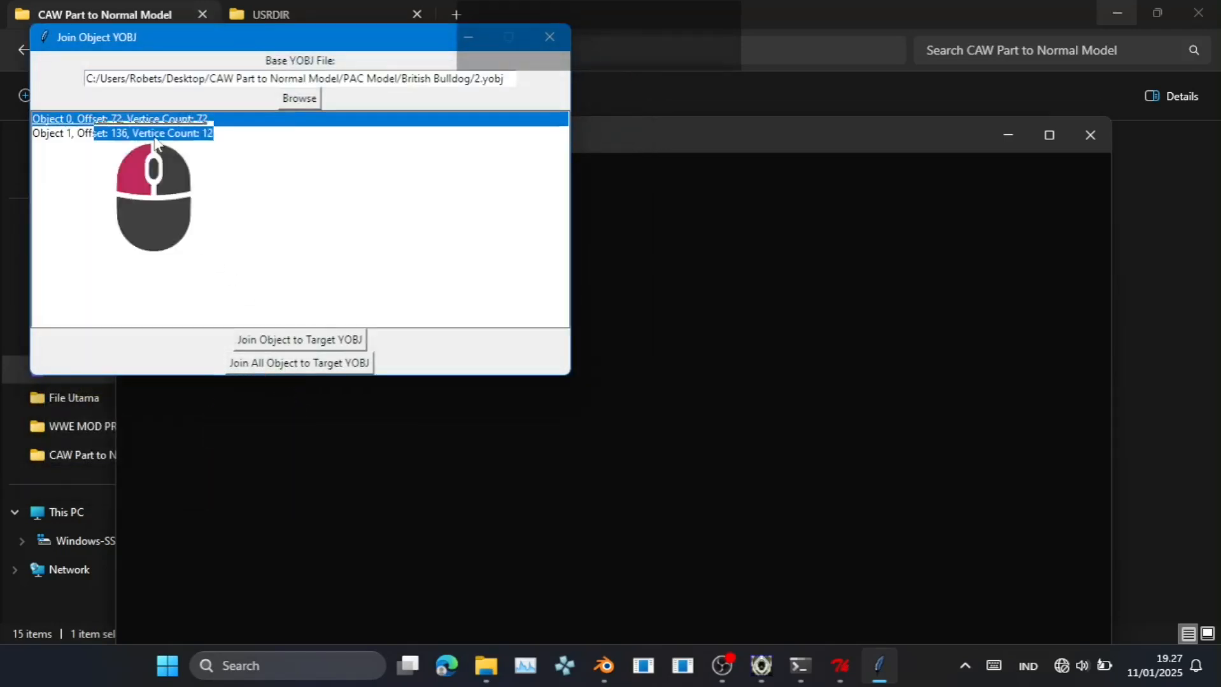
{"action": "left_click", "coordinate": [297, 369]}
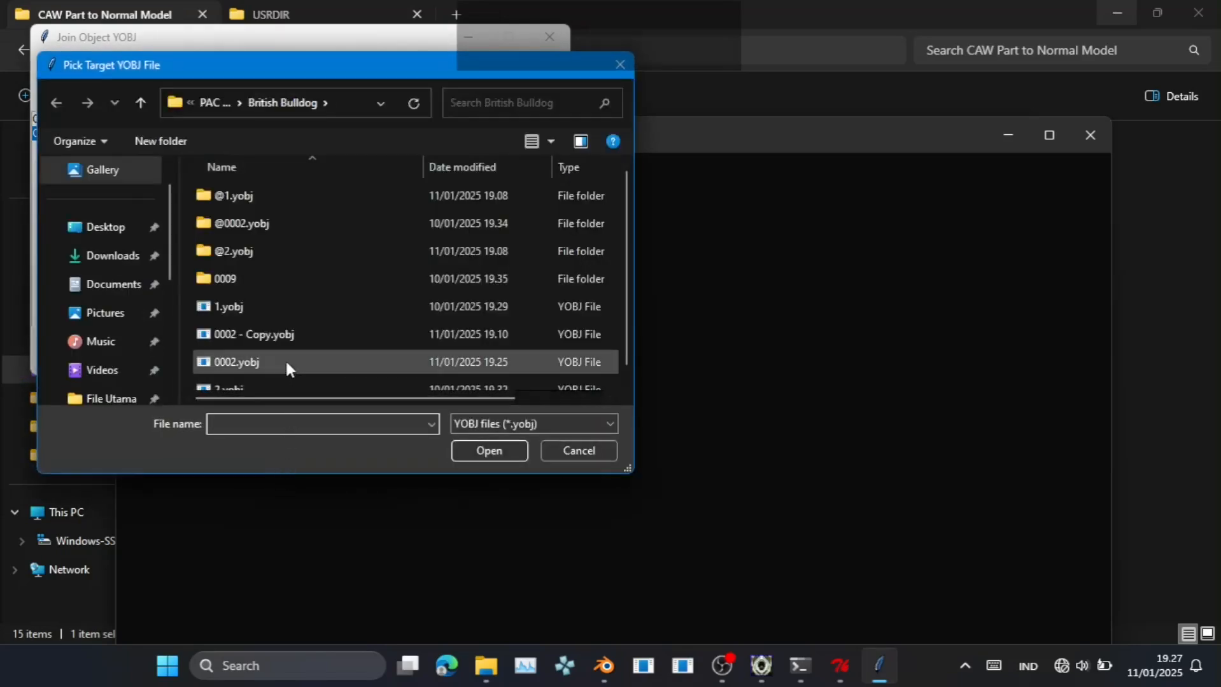
{"action": "double_click", "coordinate": [285, 362]}
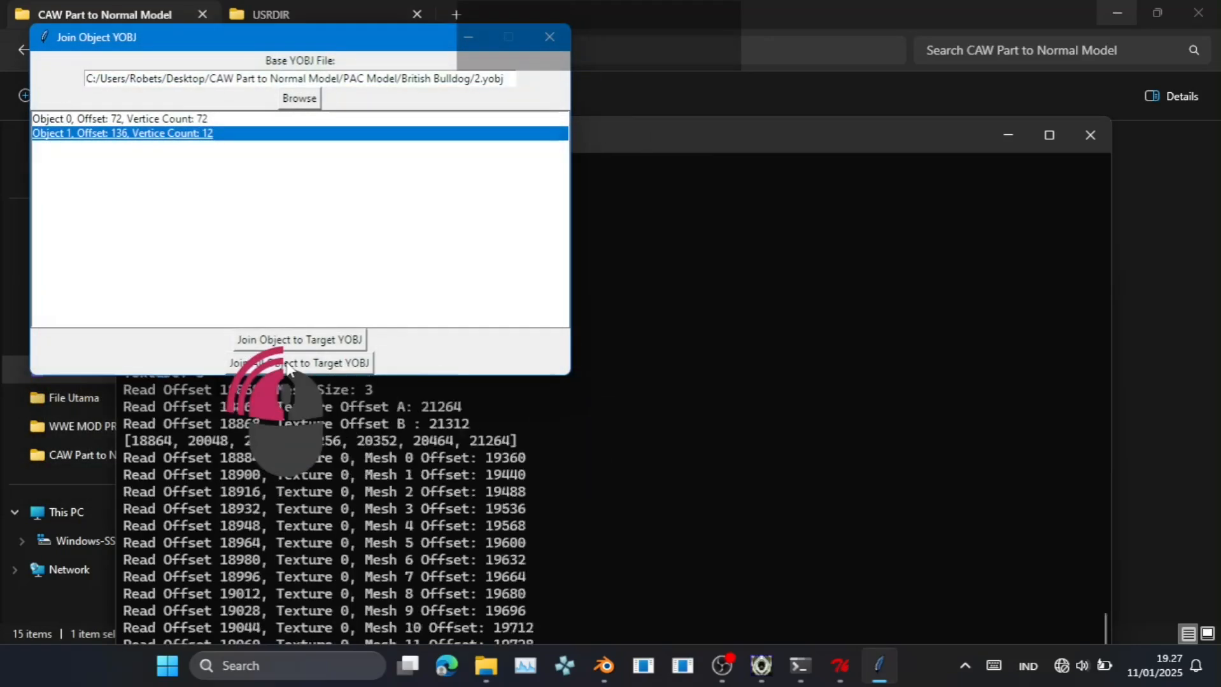
{"action": "left_click", "coordinate": [700, 393]}
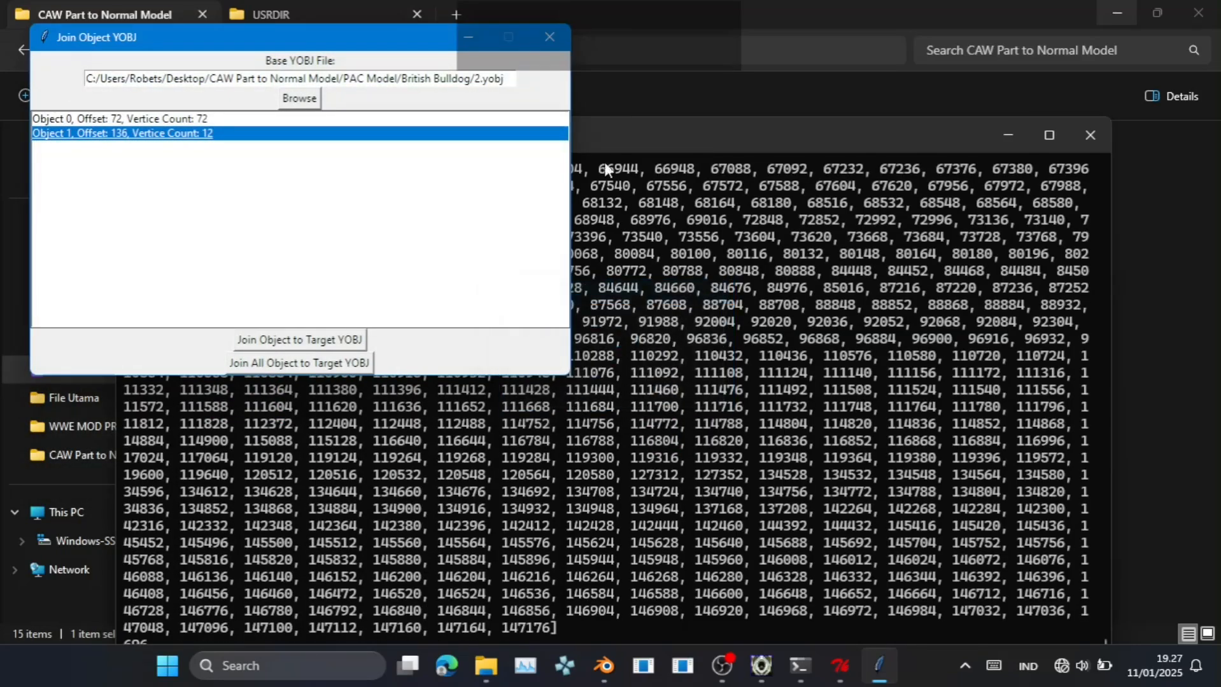
{"action": "left_click", "coordinate": [553, 38]}
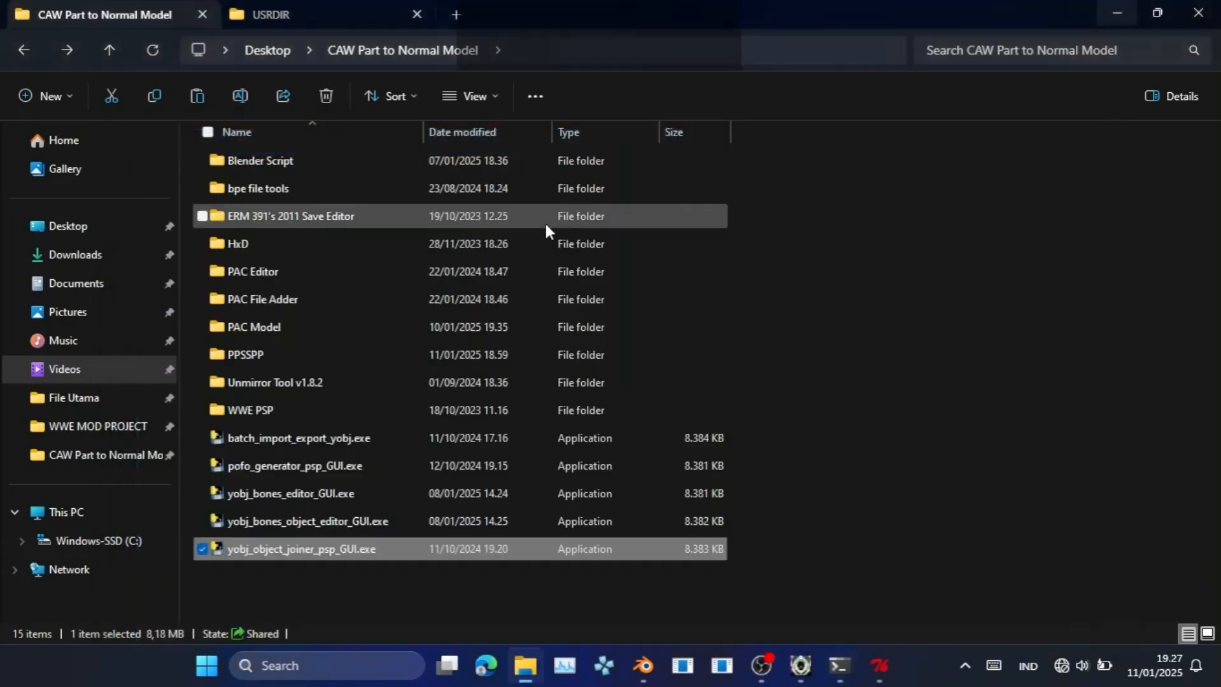
Load 0002.yobj from the British Bulldog folder into YOBJ File Tool with the type set to PSP YOBJ.
{"action": "double_click", "coordinate": [438, 321]}
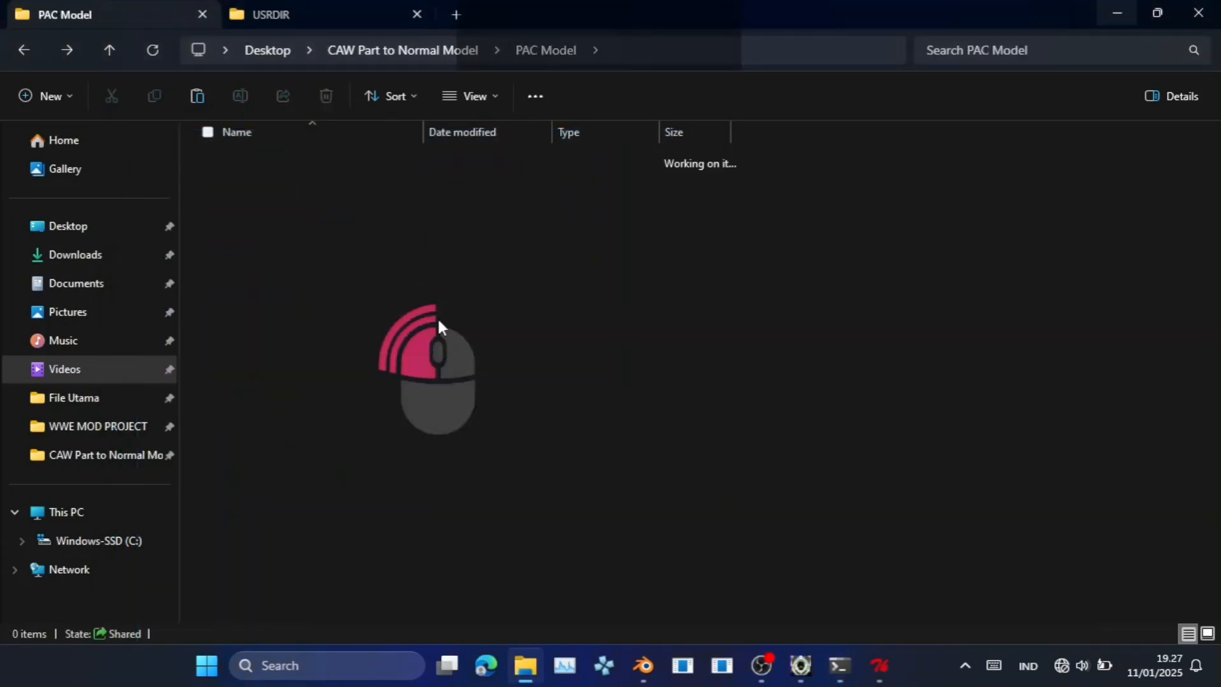
{"action": "left_click", "coordinate": [337, 186]}
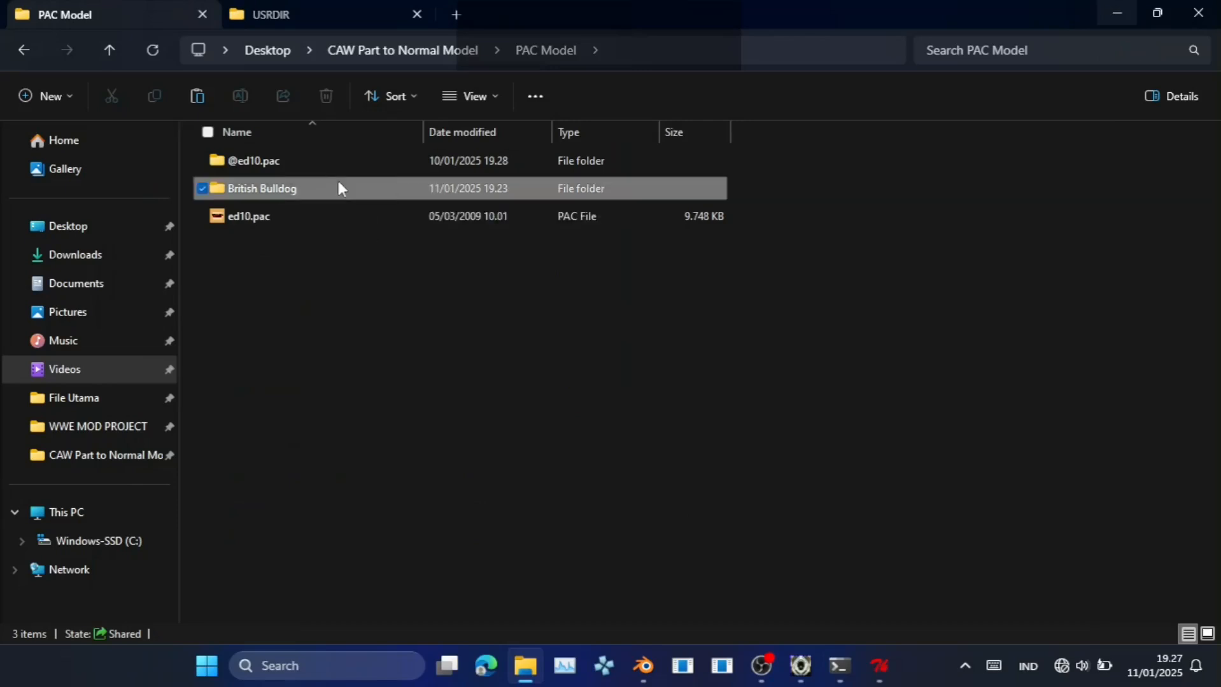
{"action": "double_click", "coordinate": [337, 188]}
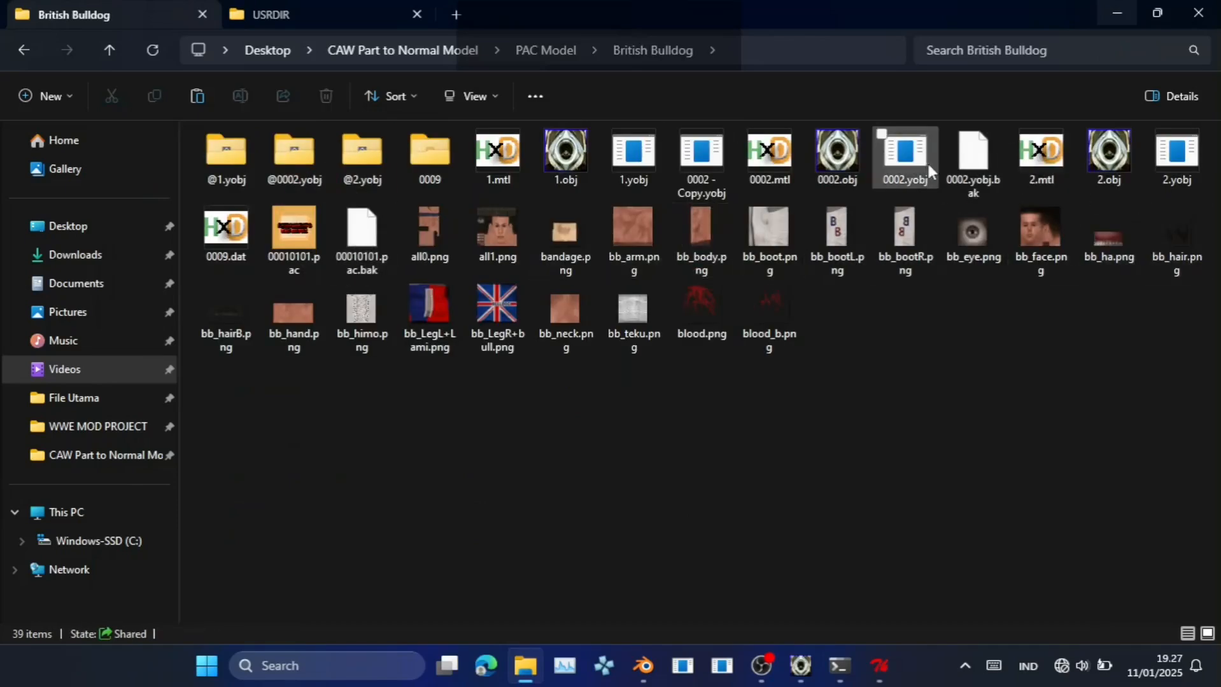
{"action": "double_click", "coordinate": [905, 159]}
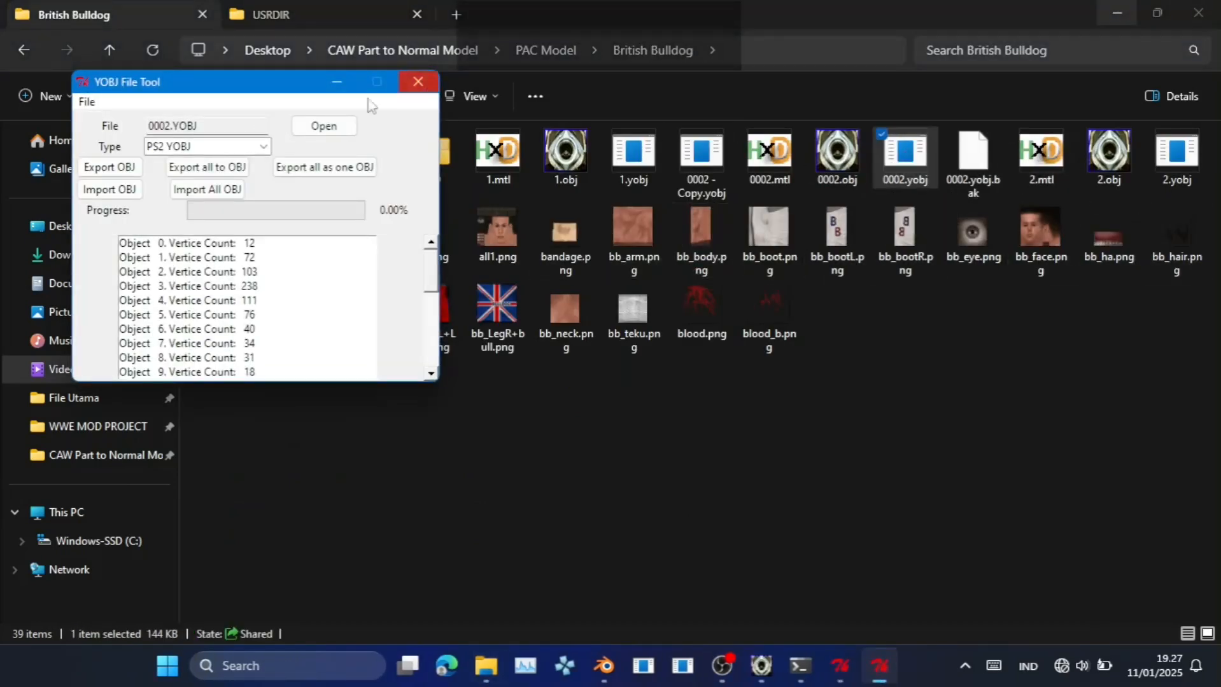
{"action": "left_click", "coordinate": [255, 146]}
{"action": "left_click", "coordinate": [210, 169]}
{"action": "left_click", "coordinate": [322, 126]}
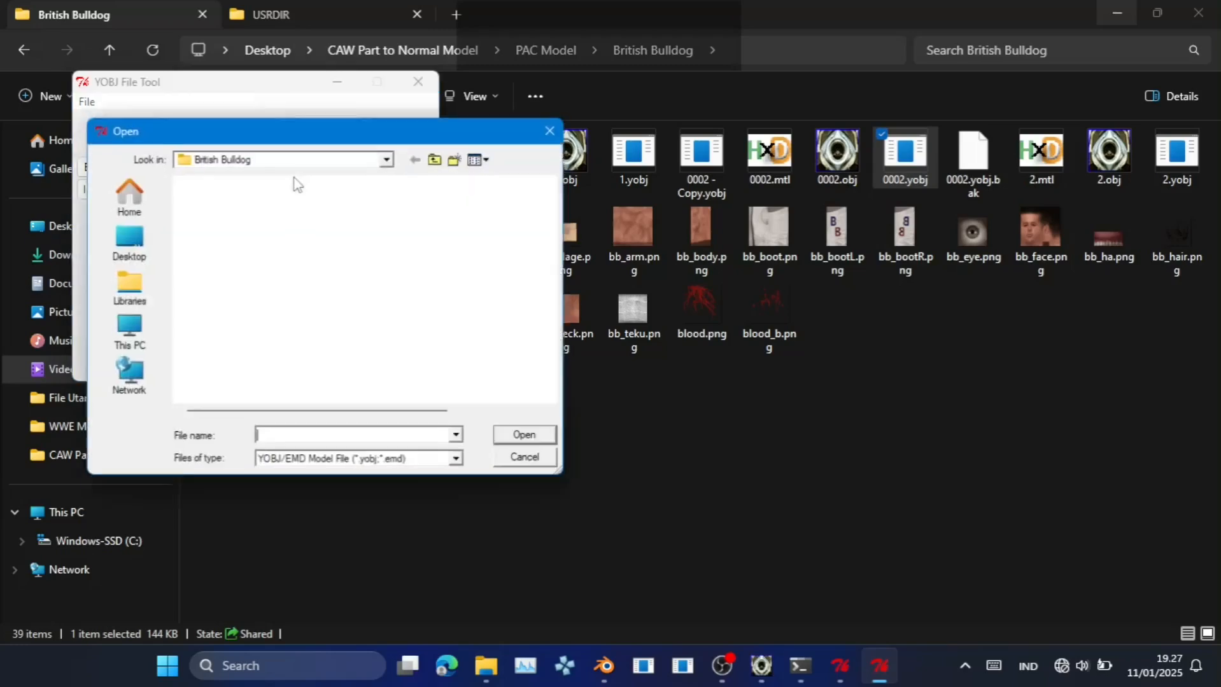
{"action": "double_click", "coordinate": [270, 303]}
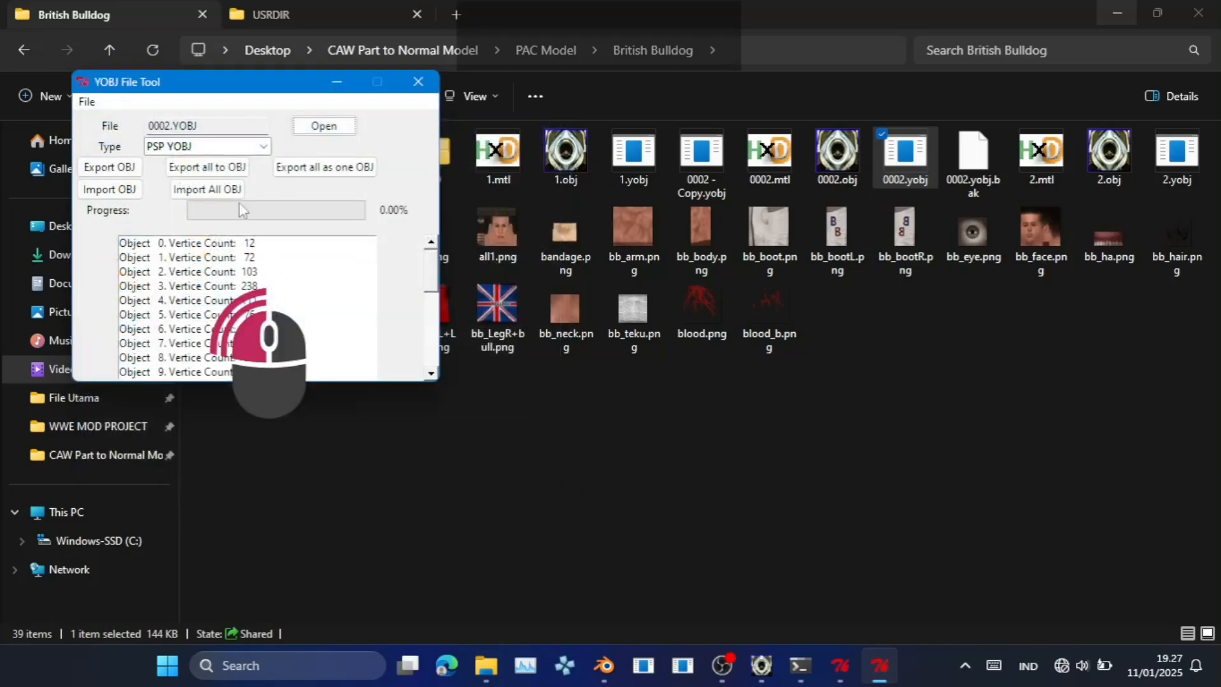
Export all of 0002.yobj's objects to OBJ, then as one combined file saved over 0002.obj.
{"action": "left_click", "coordinate": [207, 167]}
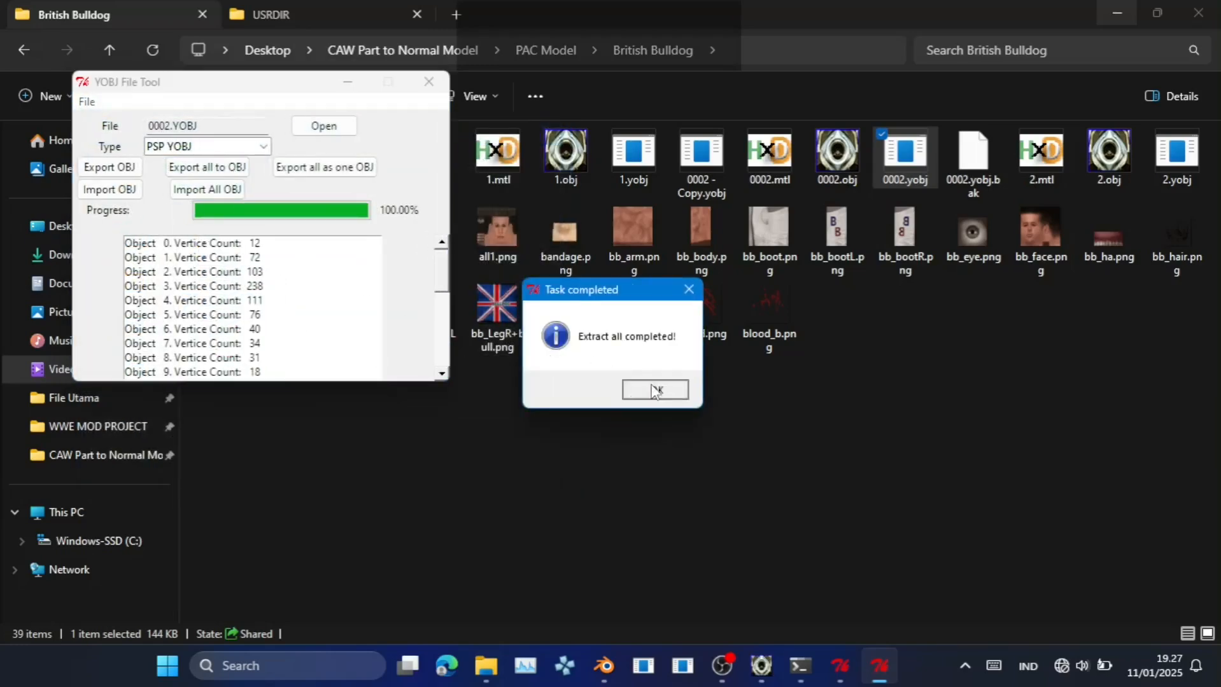
{"action": "left_click", "coordinate": [655, 390]}
{"action": "left_click", "coordinate": [325, 166]}
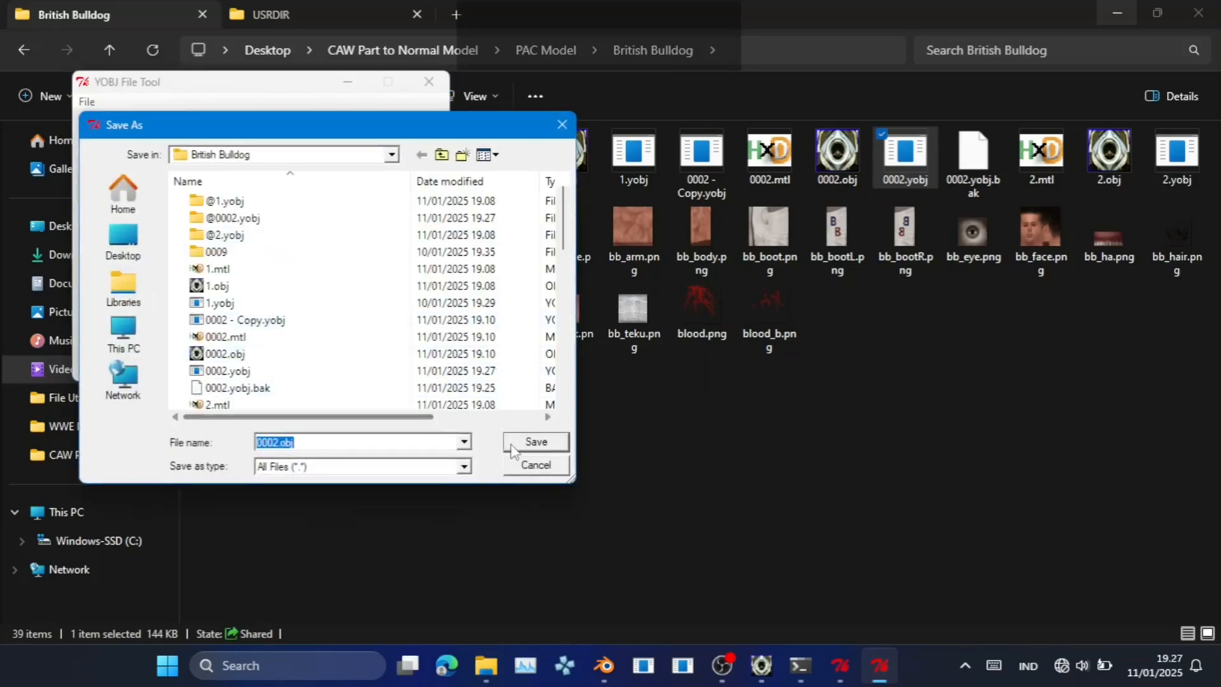
{"action": "left_click", "coordinate": [513, 447]}
{"action": "left_click", "coordinate": [662, 335]}
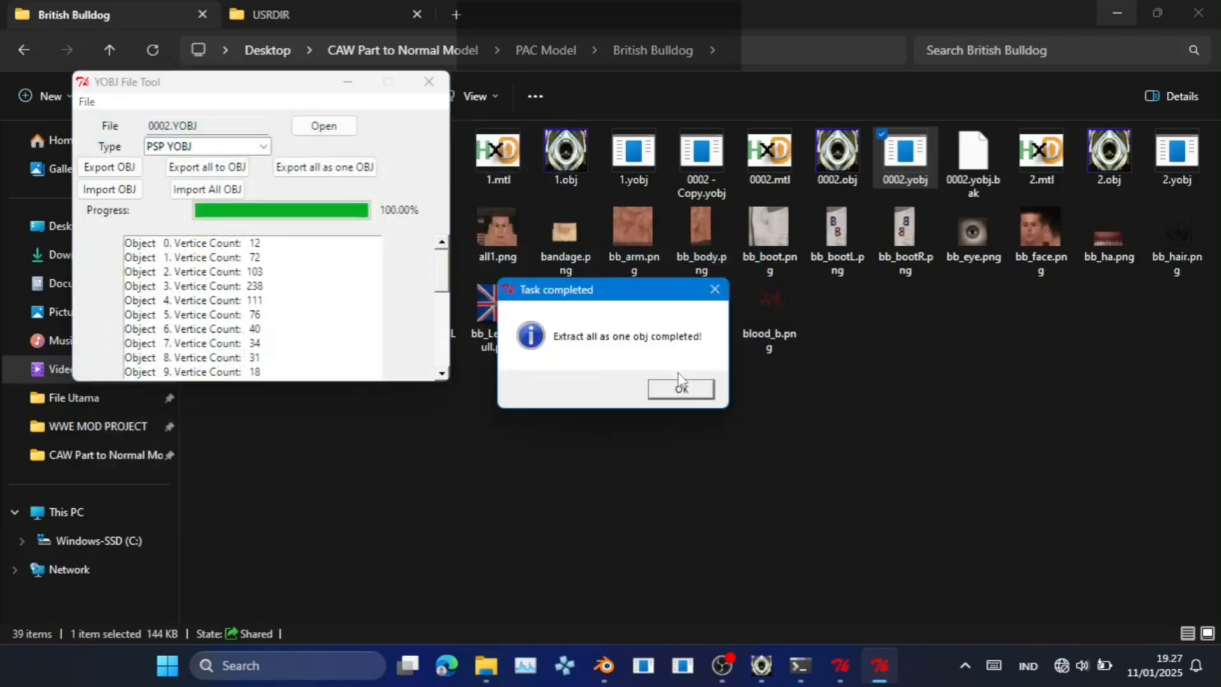
{"action": "left_click", "coordinate": [681, 389]}
{"action": "left_click", "coordinate": [429, 82]}
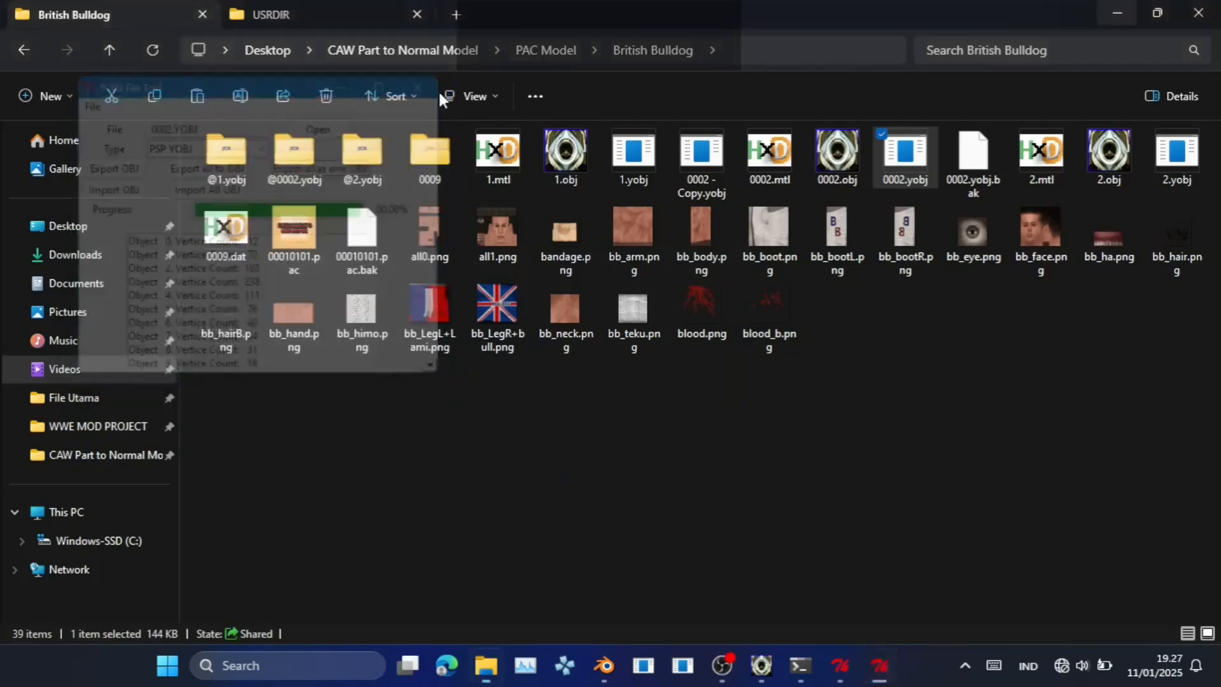
Examine the re-exported 0002.obj in Noesis from several angles, with face culling, shading and base orientation toggled.
{"action": "double_click", "coordinate": [825, 173]}
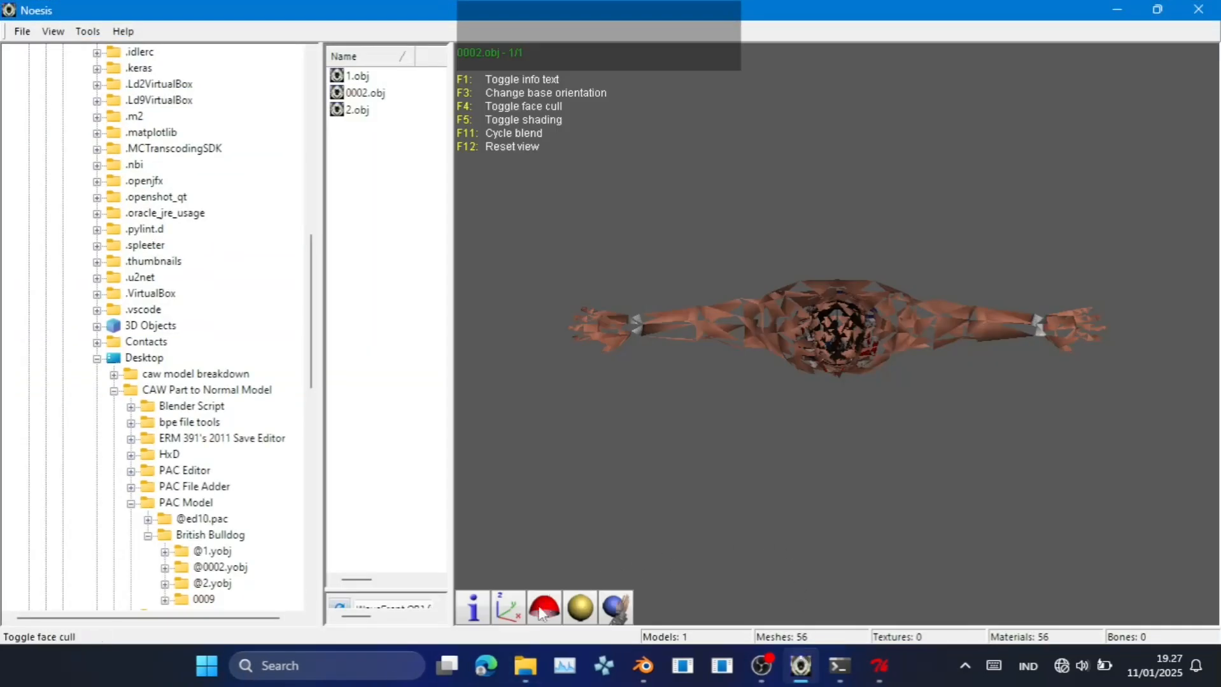
{"action": "left_click", "coordinate": [537, 616]}
{"action": "left_click", "coordinate": [580, 615]}
{"action": "left_click", "coordinate": [510, 615]}
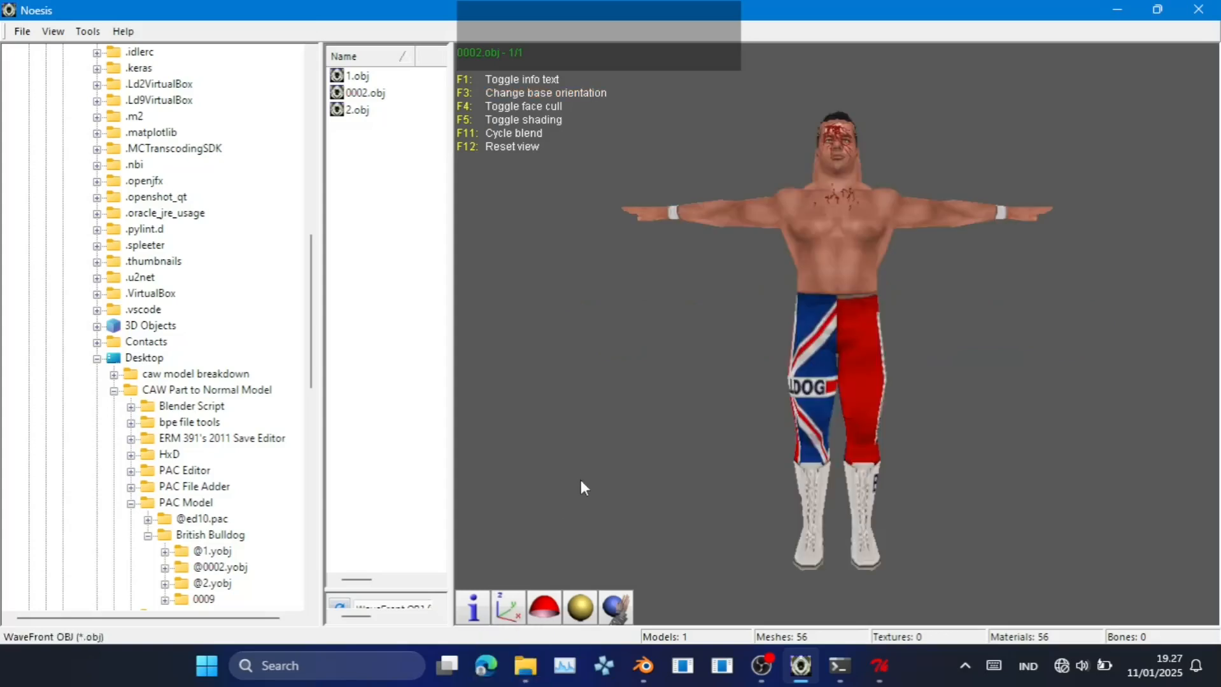
{"action": "mouse_move", "coordinate": [789, 347]}
{"action": "left_mouse_down"}
{"action": "mouse_move", "coordinate": [846, 342]}
{"action": "mouse_move", "coordinate": [835, 336]}
{"action": "mouse_move", "coordinate": [832, 197]}
{"action": "mouse_move", "coordinate": [843, 363]}
{"action": "left_mouse_up"}
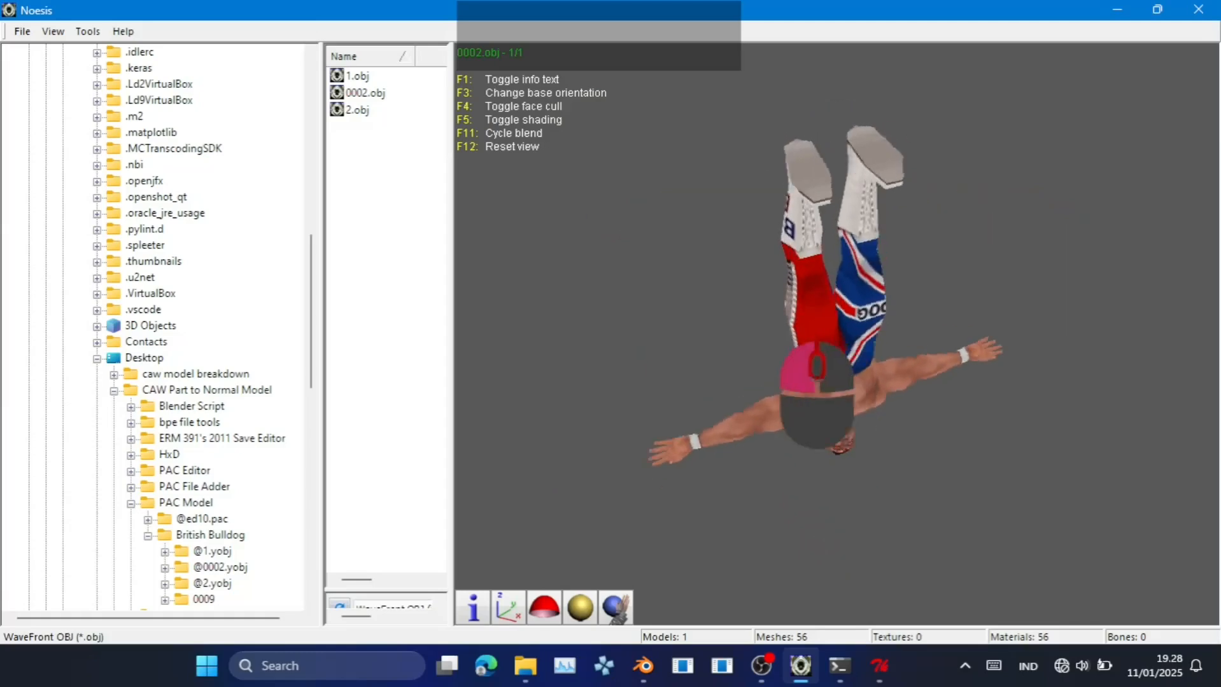
{"action": "left_click", "coordinate": [1116, 10]}
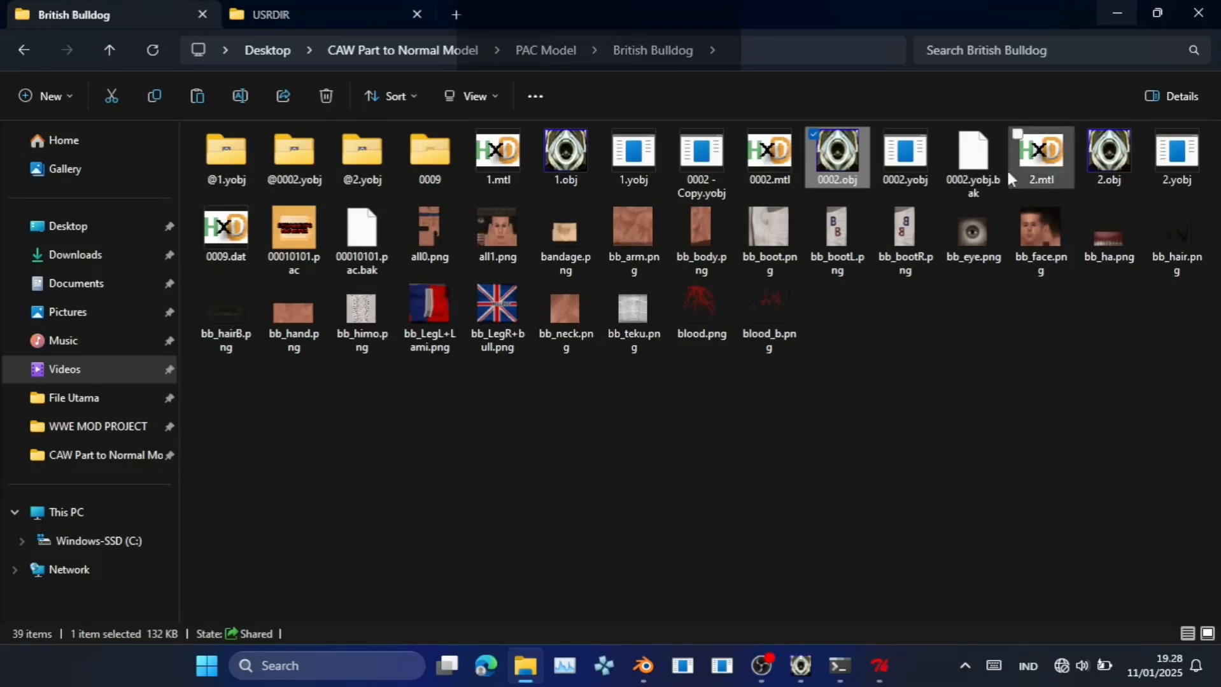
Make a backup copy of 0002.yobj in the British Bulldog folder and select 2.yobj.
{"action": "left_click", "coordinate": [926, 168]}
{"action": "key", "text": "ctrl+c"}
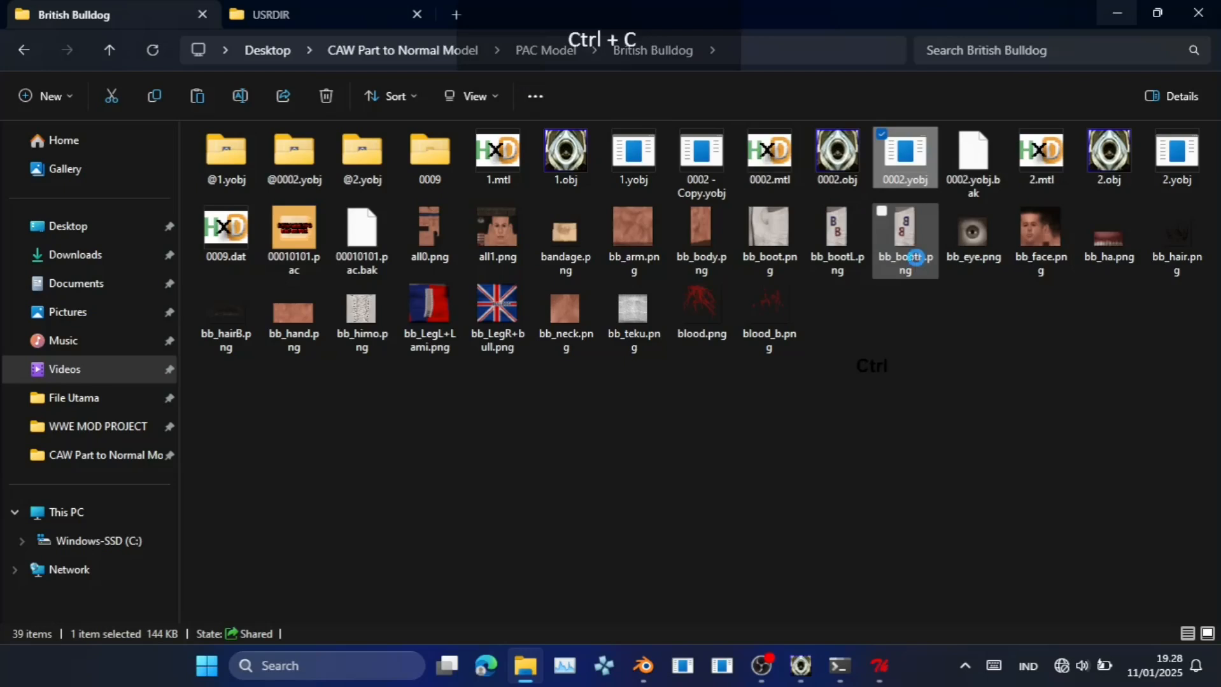
{"action": "key", "text": "ctrl+v"}
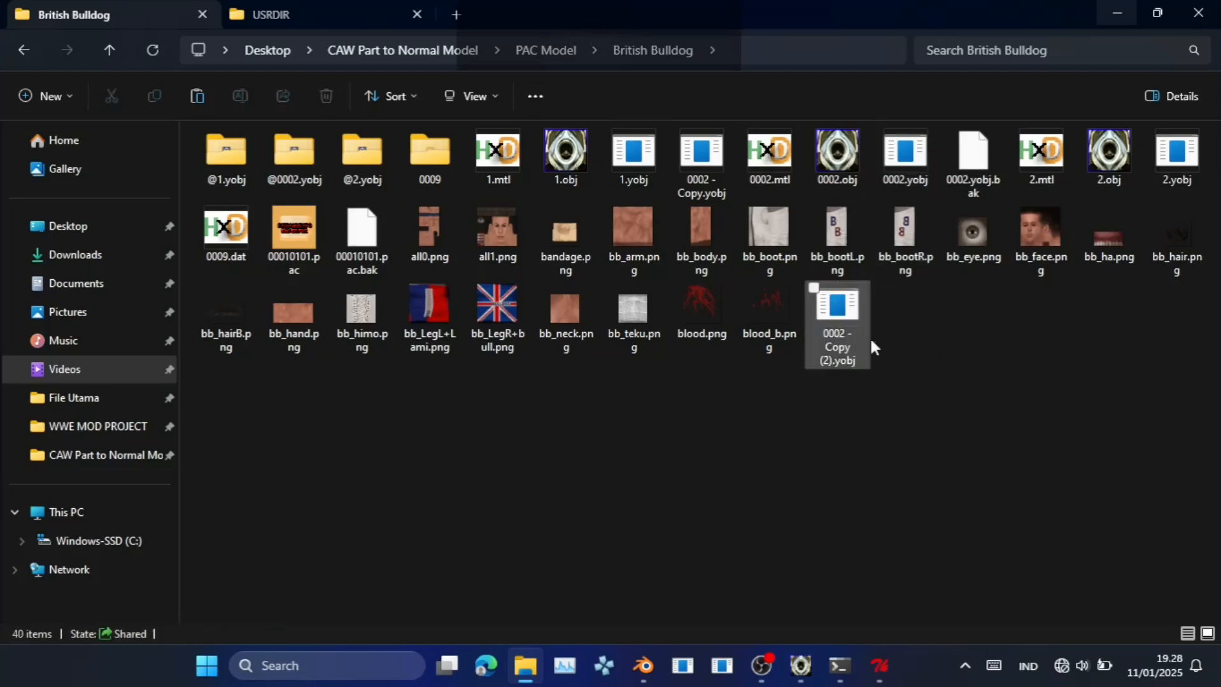
{"action": "left_click", "coordinate": [1152, 156]}
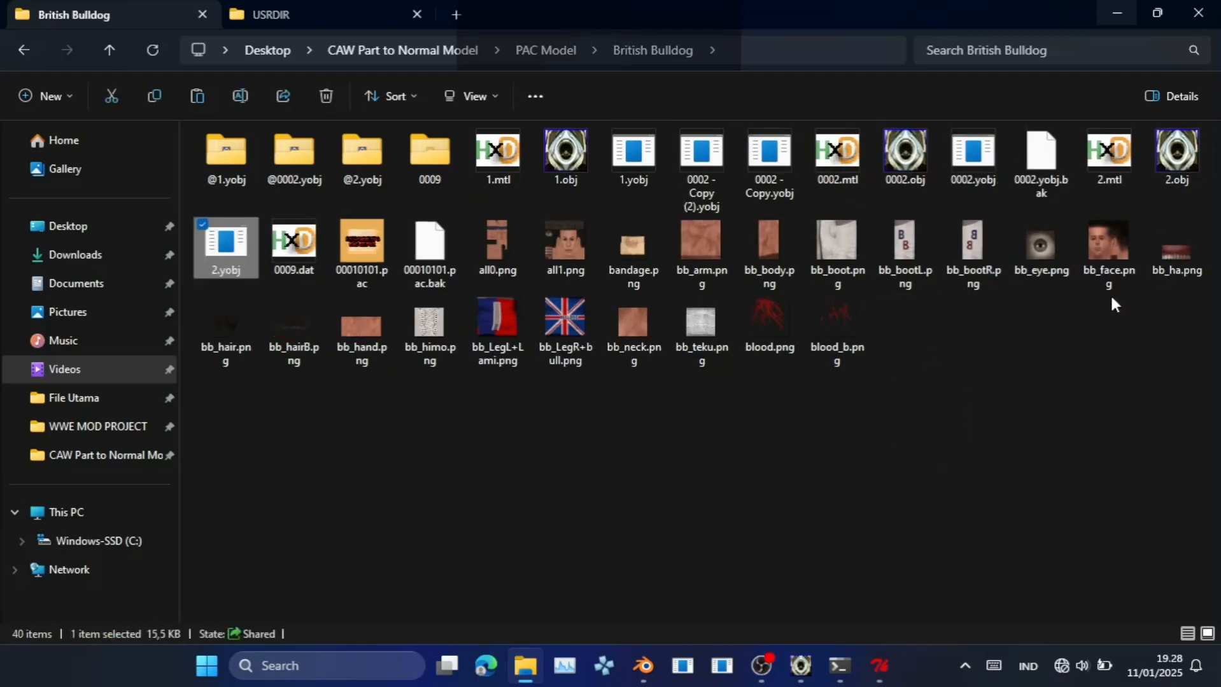
Open both 0002.yobj and 2.yobj from the British Bulldog folder in the HxD hex editor.
{"action": "left_click", "coordinate": [945, 177]}
{"action": "right_click", "coordinate": [980, 163]}
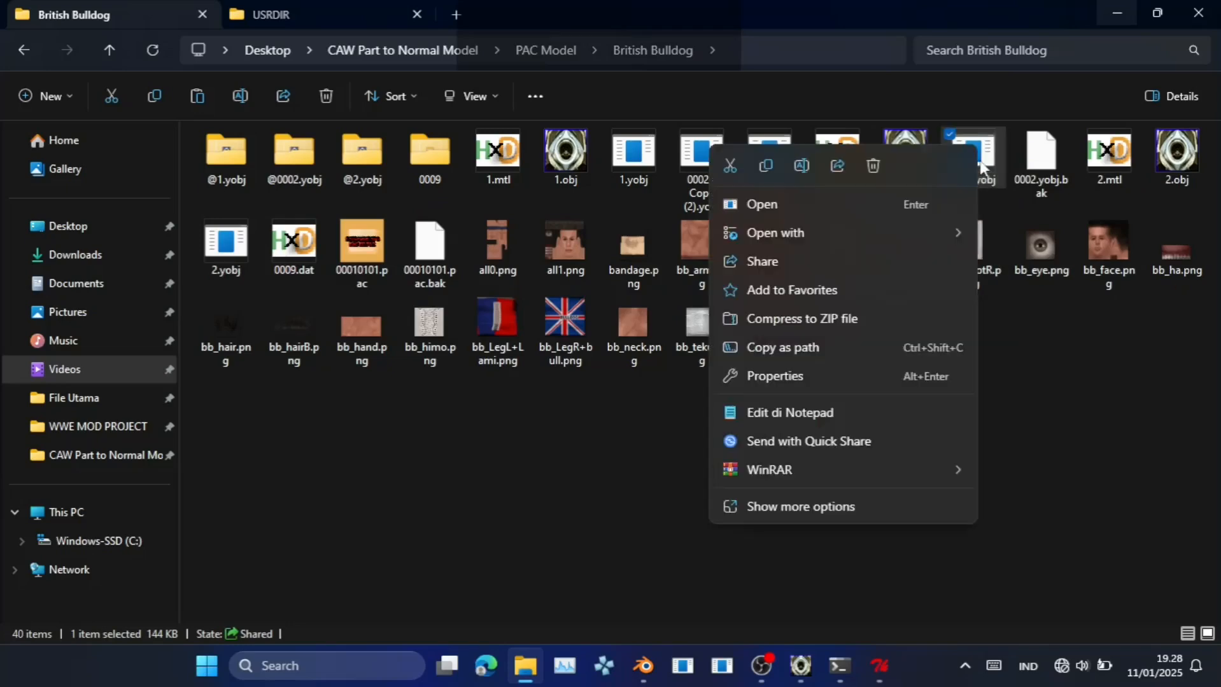
{"action": "mouse_move", "coordinate": [952, 236]}
{"action": "left_click", "coordinate": [1006, 239]}
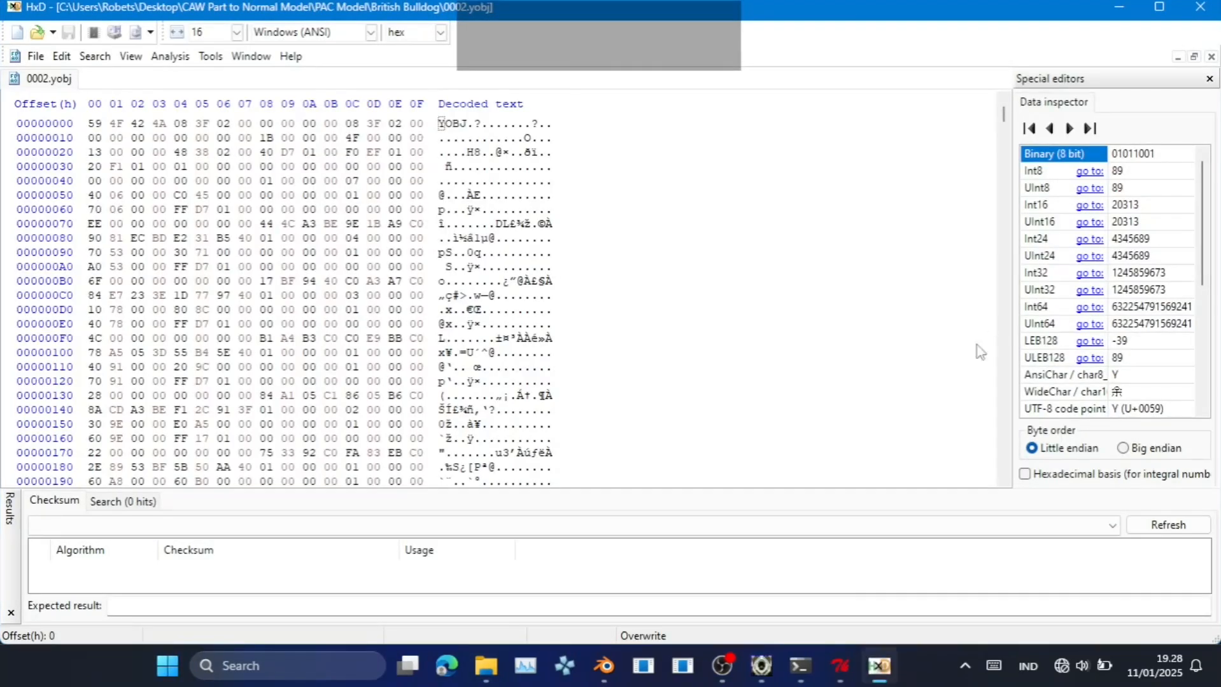
{"action": "left_click", "coordinate": [487, 668]}
{"action": "left_click", "coordinate": [226, 248]}
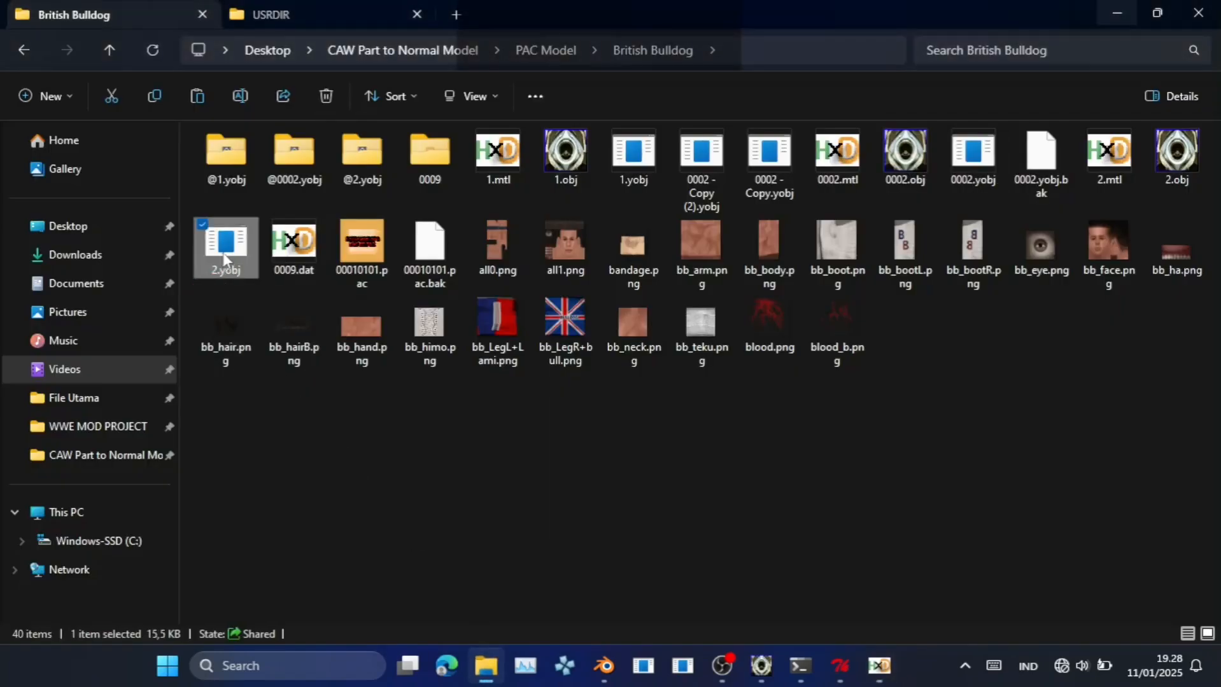
{"action": "left_click_drag", "start_coordinate": [226, 248], "coordinate": [344, 254]}
{"action": "key", "text": "alt+Tab"}
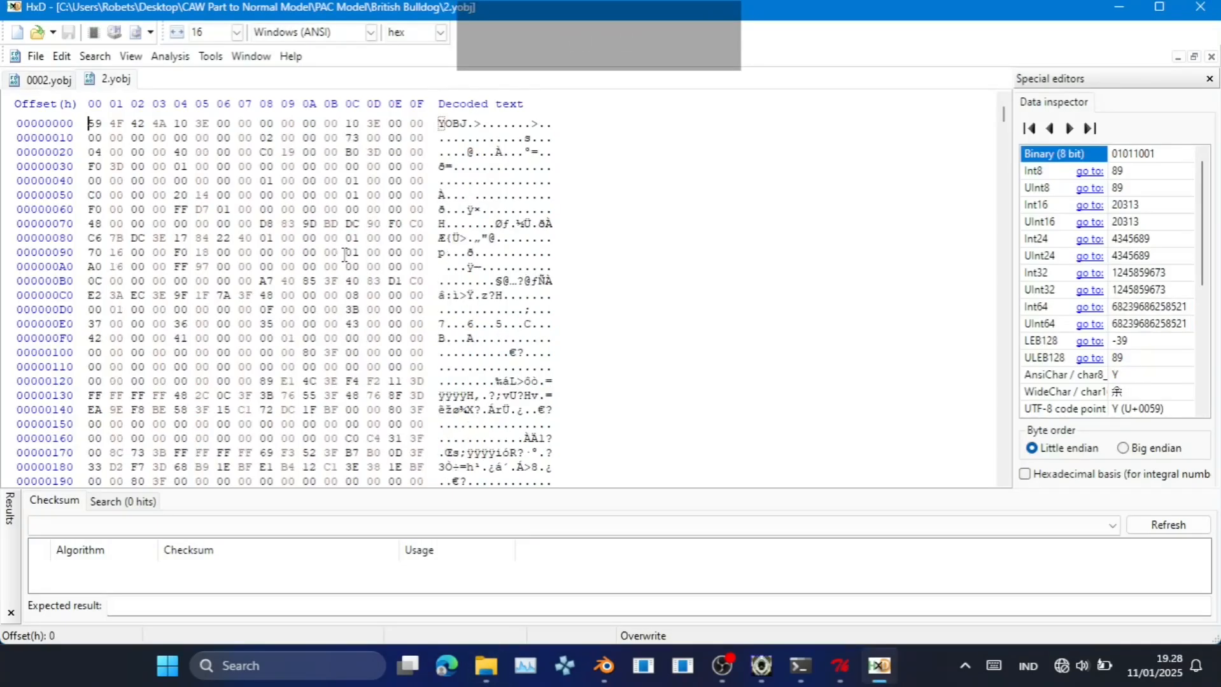
Switch the offset display to decimal for both 2.yobj and 0002.yobj.
{"action": "left_click", "coordinate": [439, 31]}
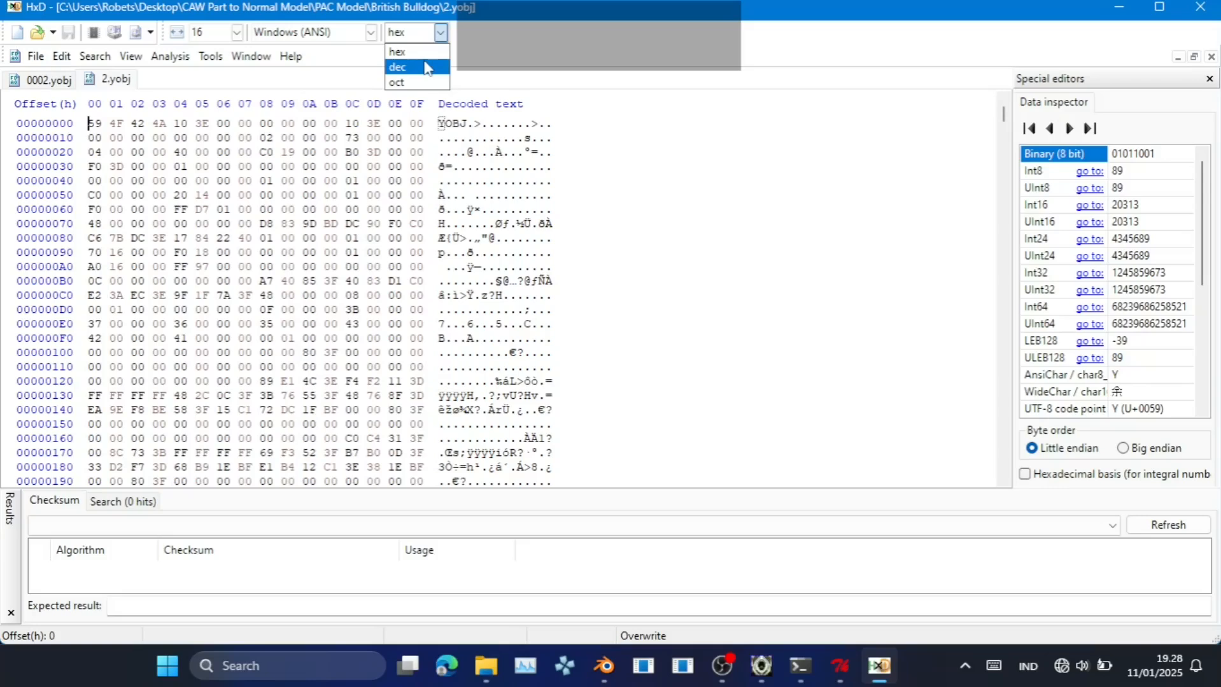
{"action": "left_click", "coordinate": [414, 62]}
{"action": "left_click", "coordinate": [48, 79]}
{"action": "left_click", "coordinate": [423, 35]}
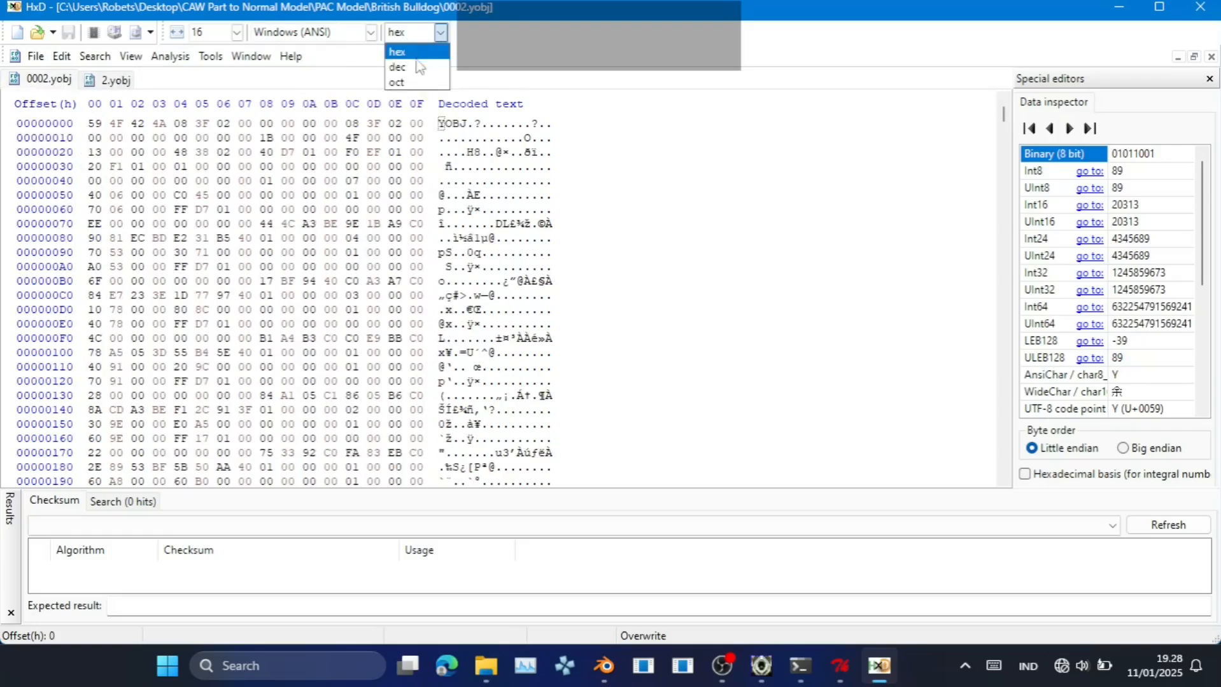
{"action": "left_click", "coordinate": [417, 65]}
{"action": "left_click", "coordinate": [459, 209]}
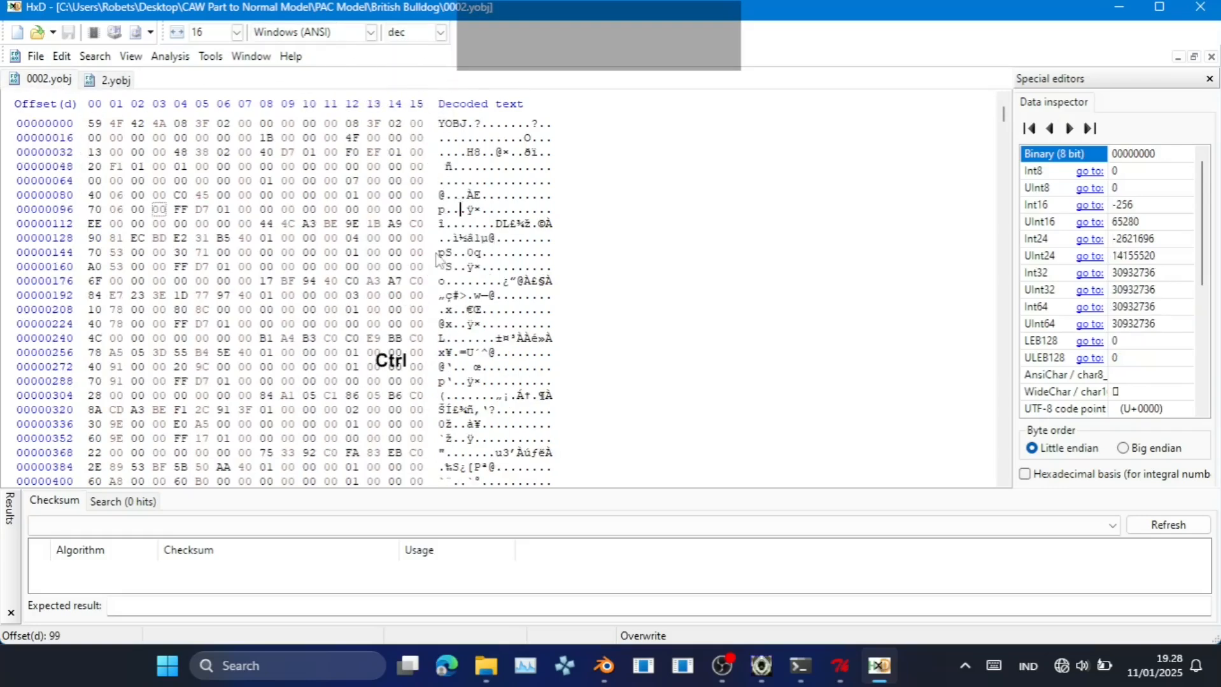
In 0002.yobj, follow the UInt32 pointer at offset 40 to offset 120640 and place the cursor at the root bone name.
{"action": "left_click", "coordinate": [497, 151]}
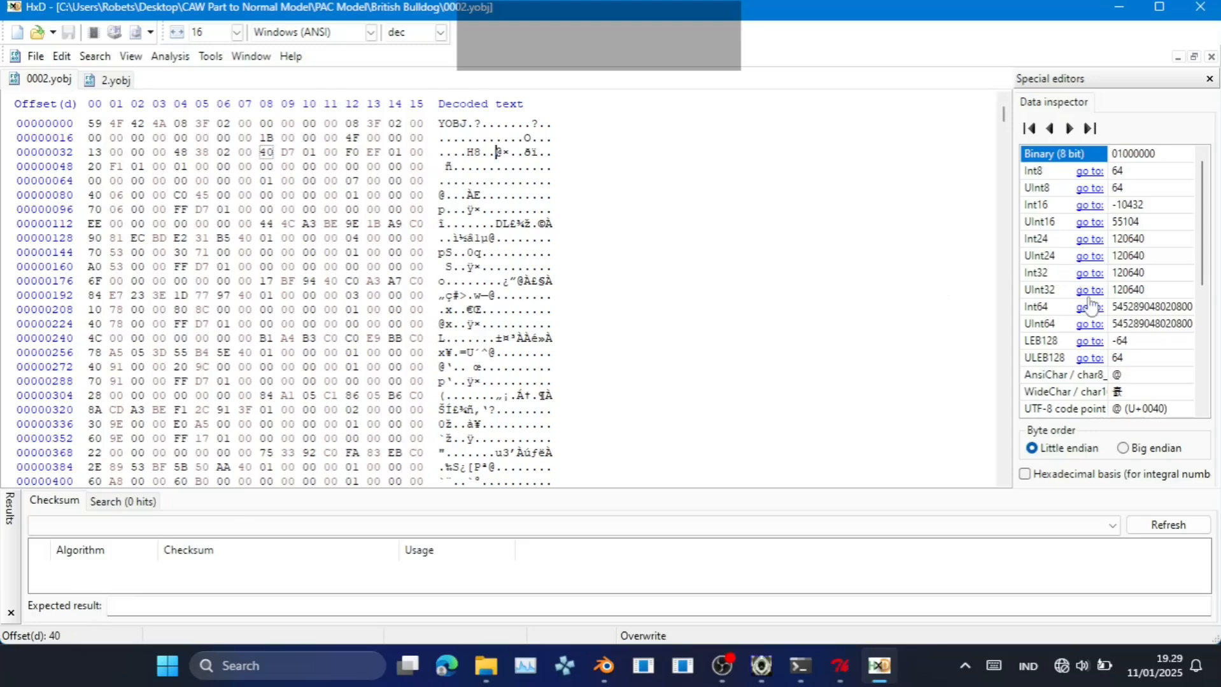
{"action": "left_click", "coordinate": [1176, 296]}
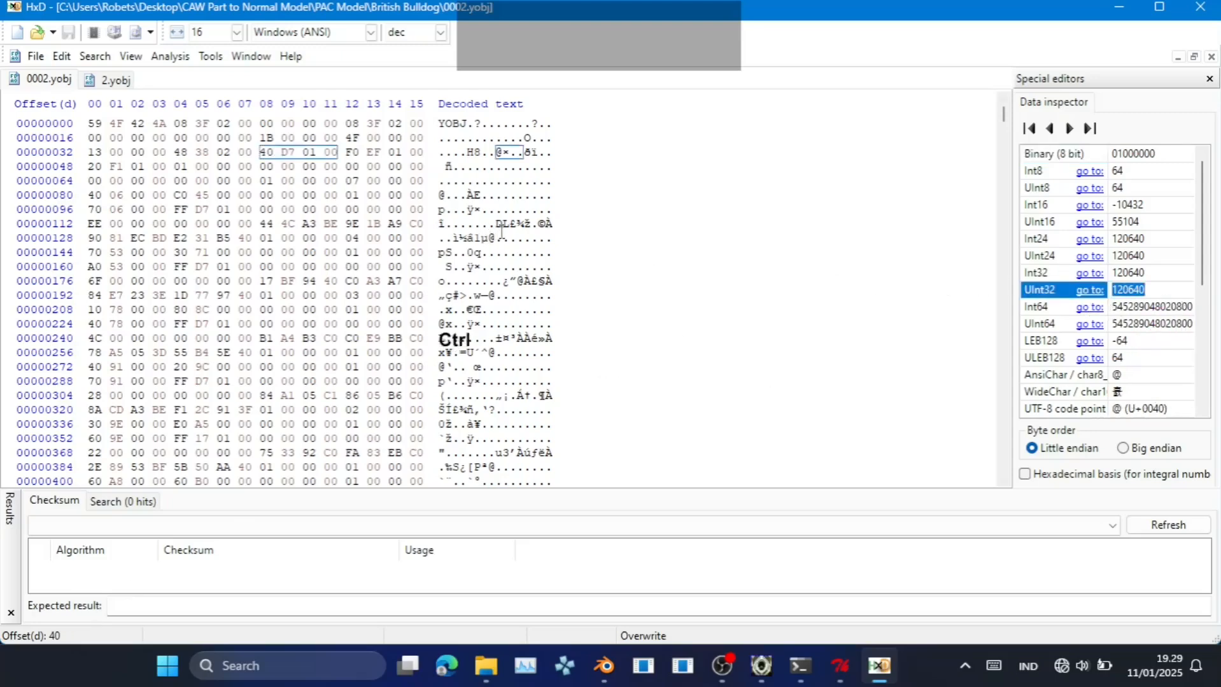
{"action": "key", "text": "ctrl+c"}
{"action": "key", "text": "ctrl+g"}
{"action": "key", "text": "ctrl+v"}
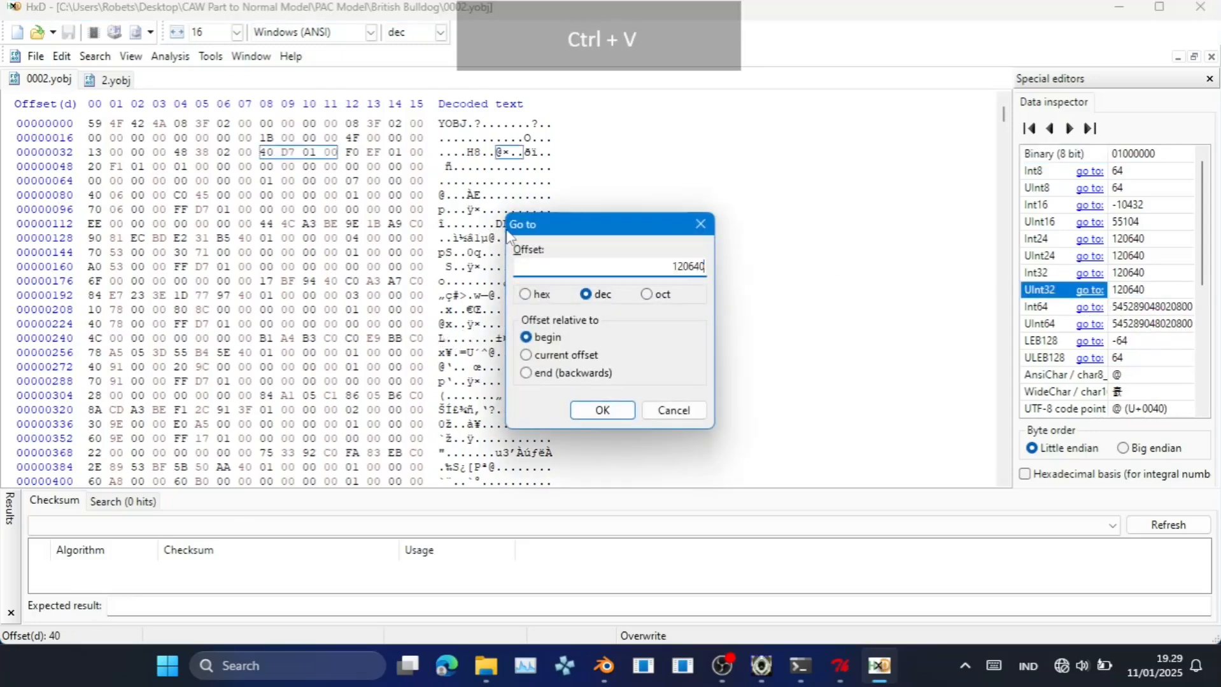
{"action": "key", "text": "Return"}
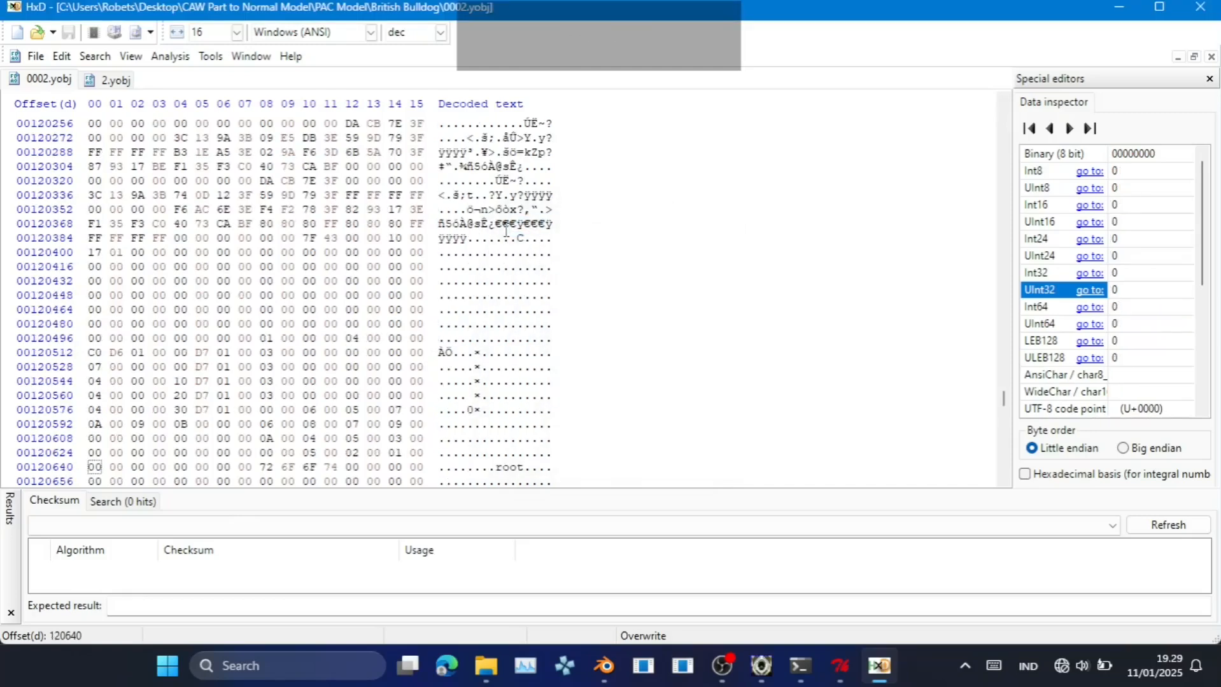
{"action": "key", "text": "Right"}
{"action": "key", "text": "Right"}
{"action": "key", "text": "Right"}
{"action": "key", "text": "Right"}
{"action": "key", "text": "Right"}
{"action": "key", "text": "Right"}
{"action": "key", "text": "Right"}
{"action": "key", "text": "Right"}
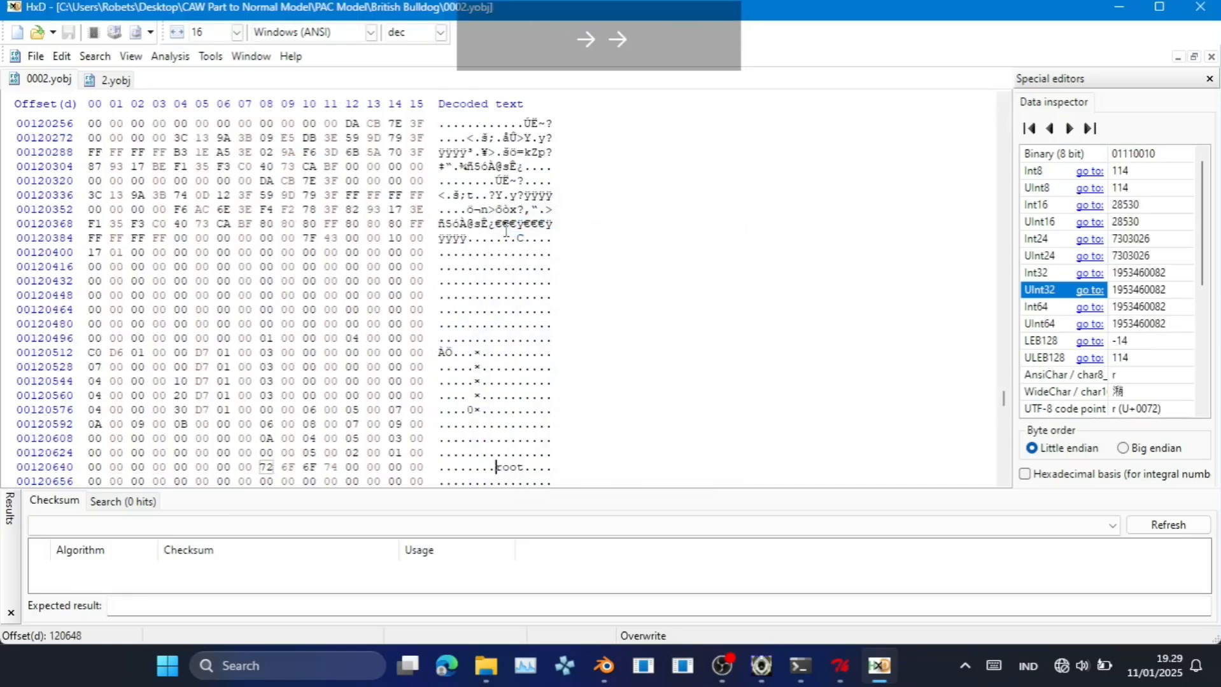
Copy 0002.yobj's bone data from root at offset 120648 through 126967, ending just before the bb_body texture name.
{"action": "scroll", "coordinate": [439, 408], "scroll_direction": "down", "scroll_amount": 2}
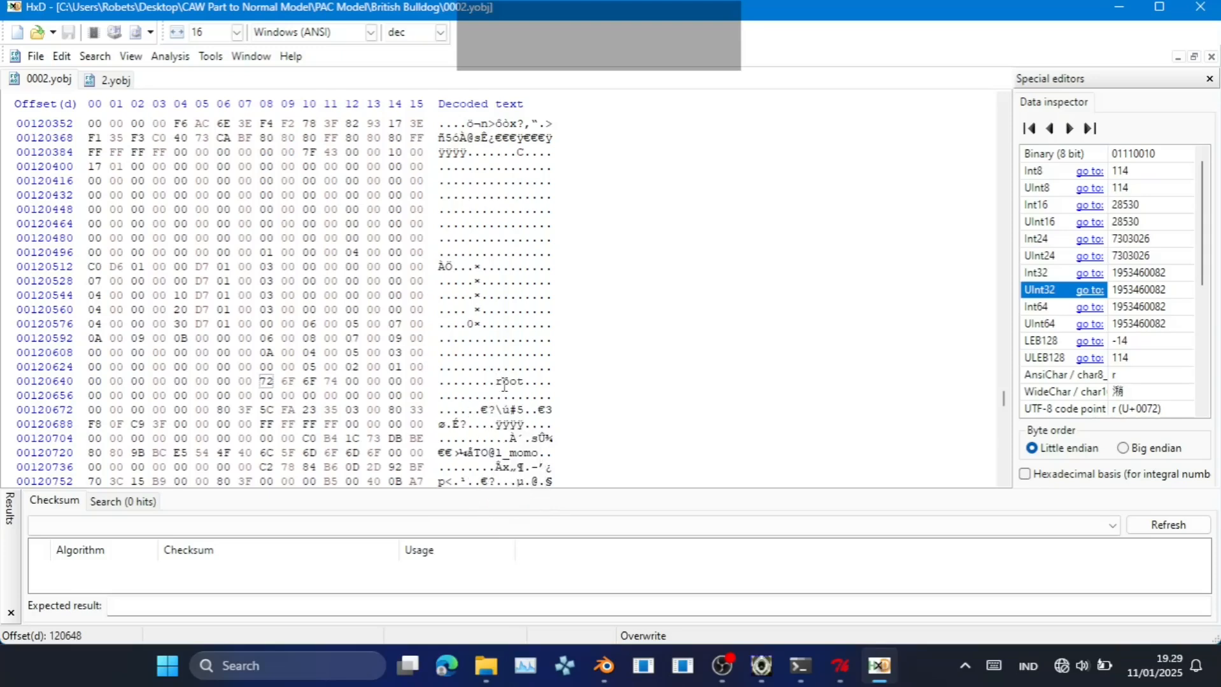
{"action": "key", "text": "shift+Page_Down"}
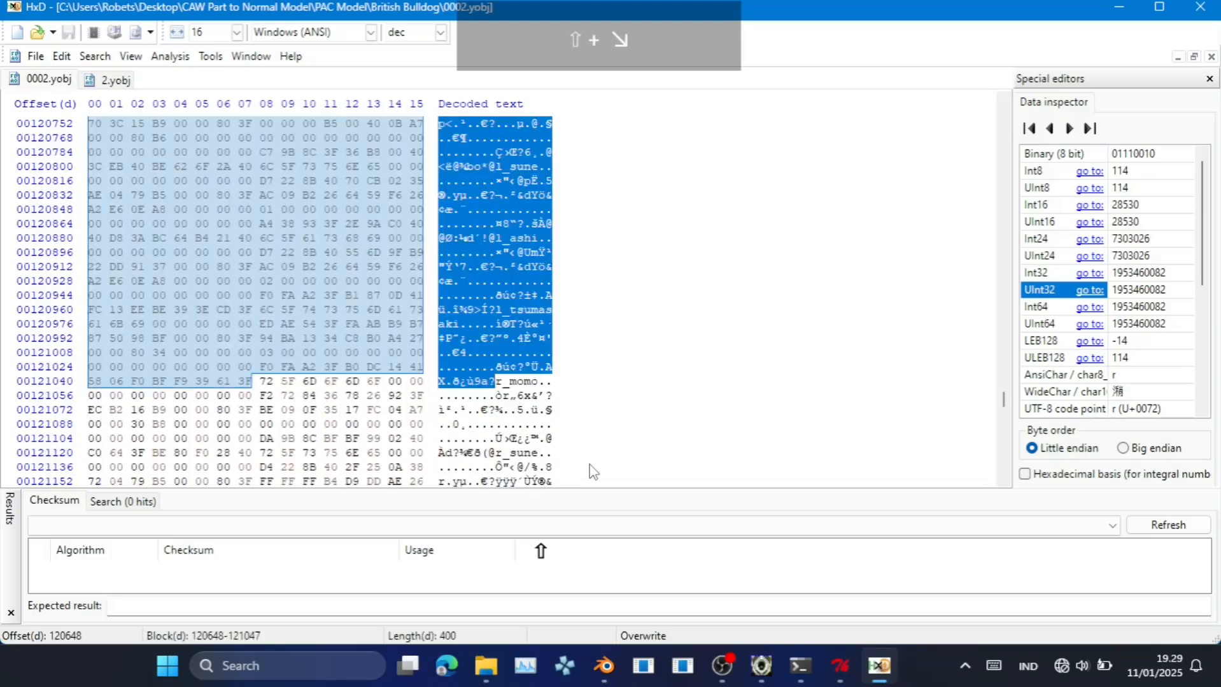
{"action": "key", "text": "shift+Page_Down"}
{"action": "key", "text": "shift+Page_Down"}
{"action": "key", "text": "shift+Page_Down"}
{"action": "key", "text": "shift+Page_Down"}
{"action": "key", "text": "shift+Page_Down"}
{"action": "key", "text": "shift+Page_Down"}
{"action": "key", "text": "shift+Page_Down"}
{"action": "key", "text": "shift+Page_Down"}
{"action": "key", "text": "shift+Page_Down"}
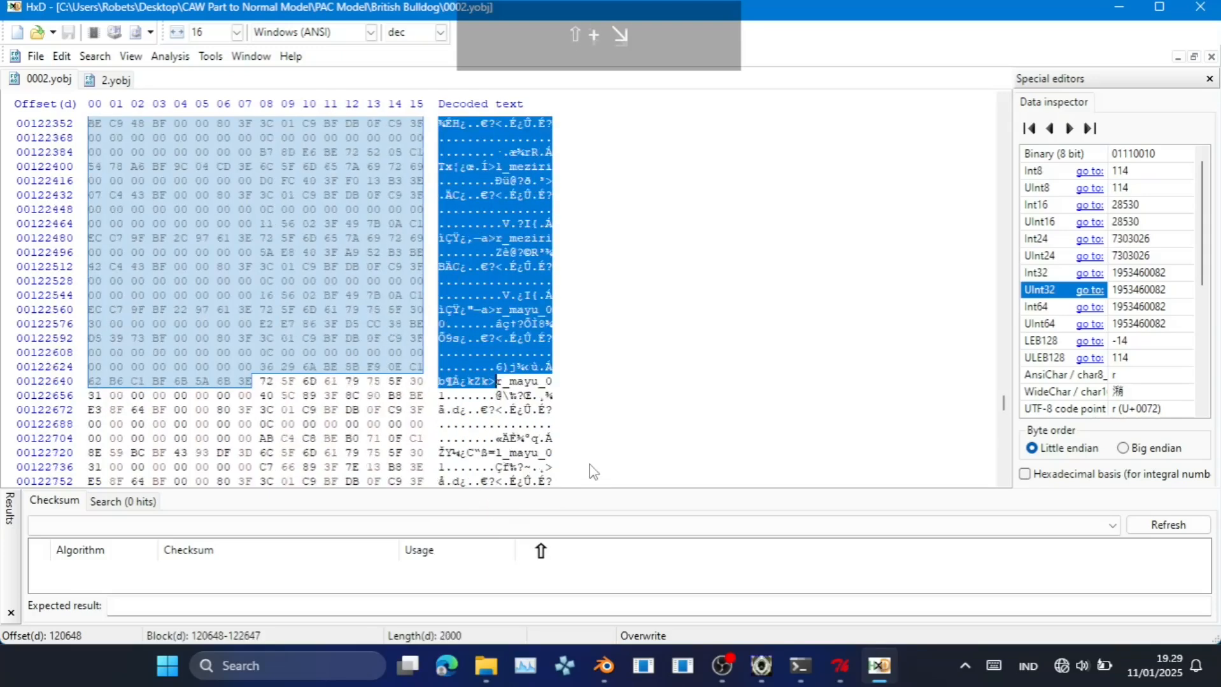
{"action": "key", "text": "shift+Page_Down"}
{"action": "key", "text": "shift+Page_Down"}
{"action": "key", "text": "shift+Page_Down"}
{"action": "key", "text": "shift+Page_Down"}
{"action": "key", "text": "shift+Page_Down"}
{"action": "key", "text": "shift+Page_Down"}
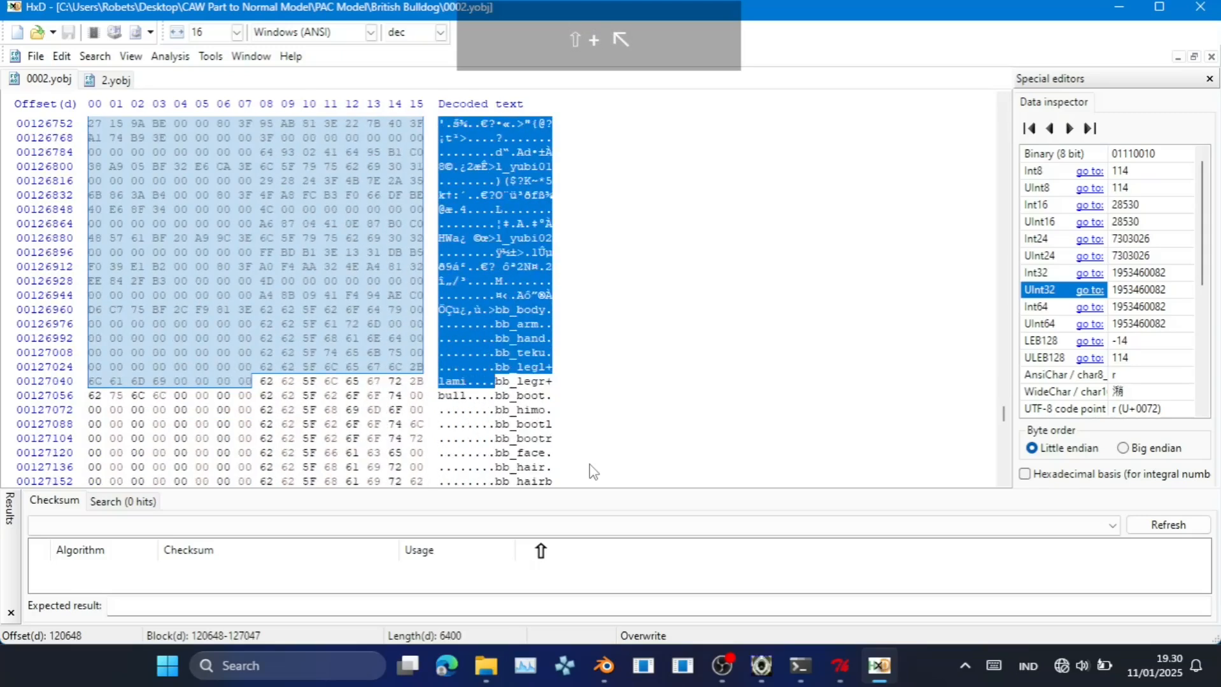
{"action": "key", "text": "shift+Up"}
{"action": "key", "text": "shift+Up"}
{"action": "key", "text": "shift+Up"}
{"action": "key", "text": "shift+Up"}
{"action": "key", "text": "shift+Up"}
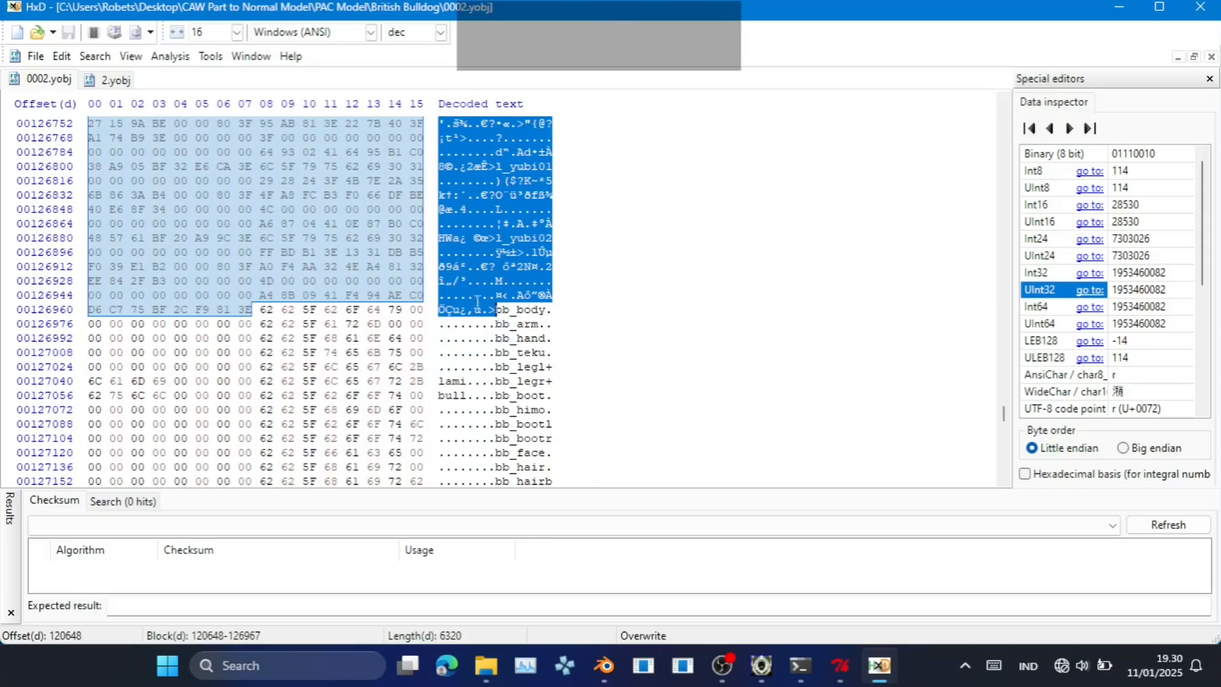
{"action": "key", "text": "ctrl+c"}
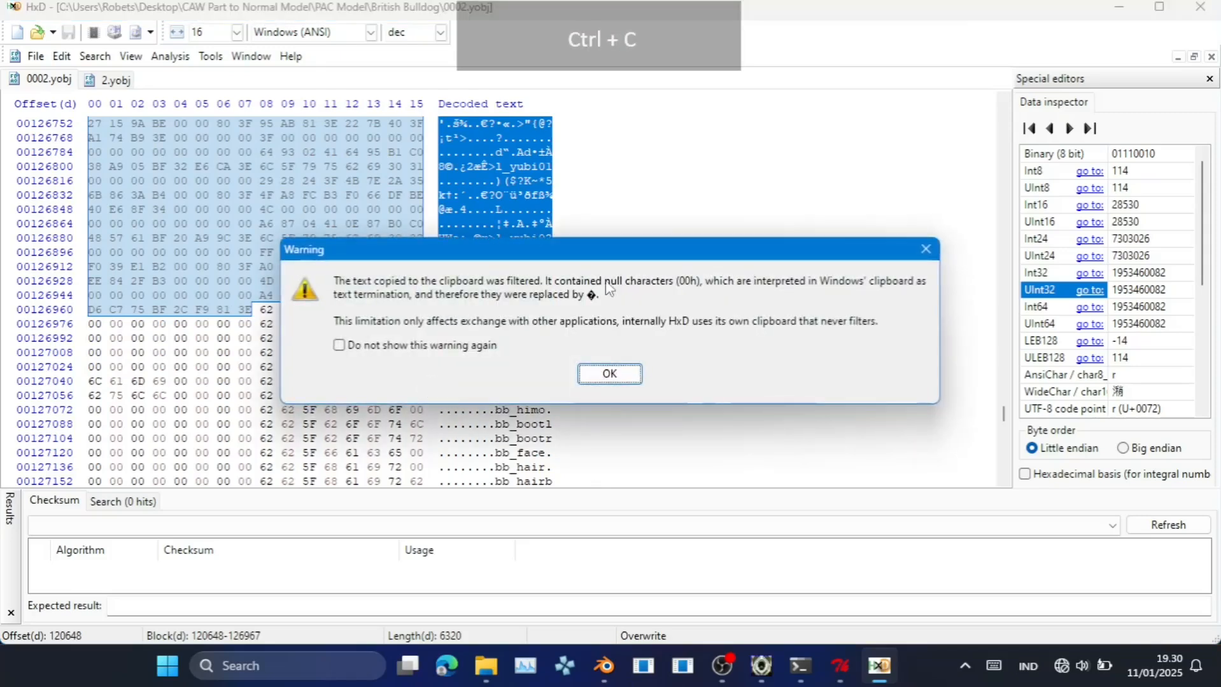
{"action": "left_click", "coordinate": [609, 374]}
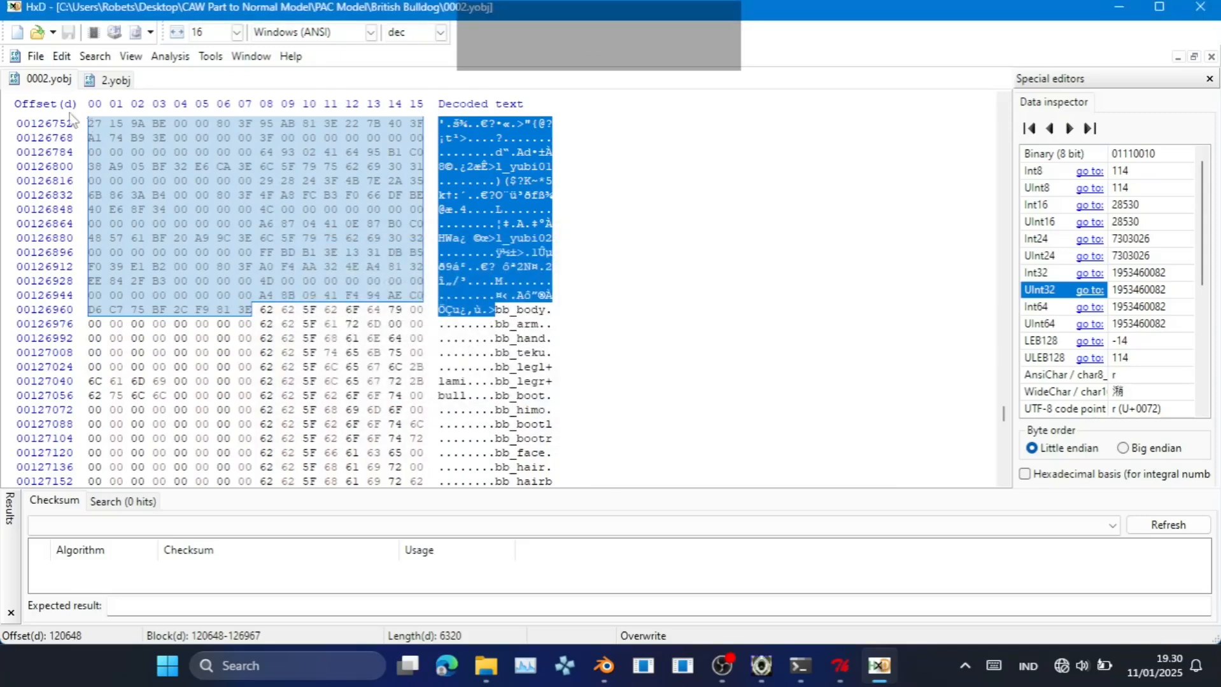
Create a new blank file and paste the copied 0002.yobj bone data into it.
{"action": "left_click", "coordinate": [35, 56]}
{"action": "left_click", "coordinate": [45, 75]}
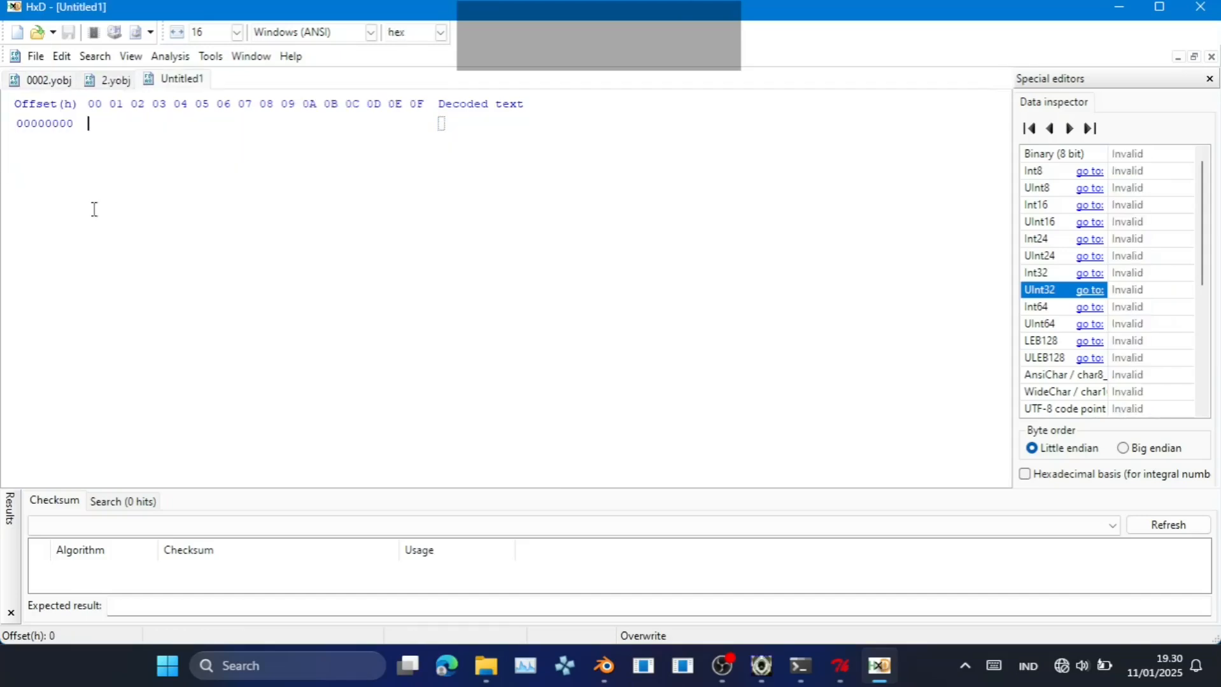
{"action": "key", "text": "ctrl+v"}
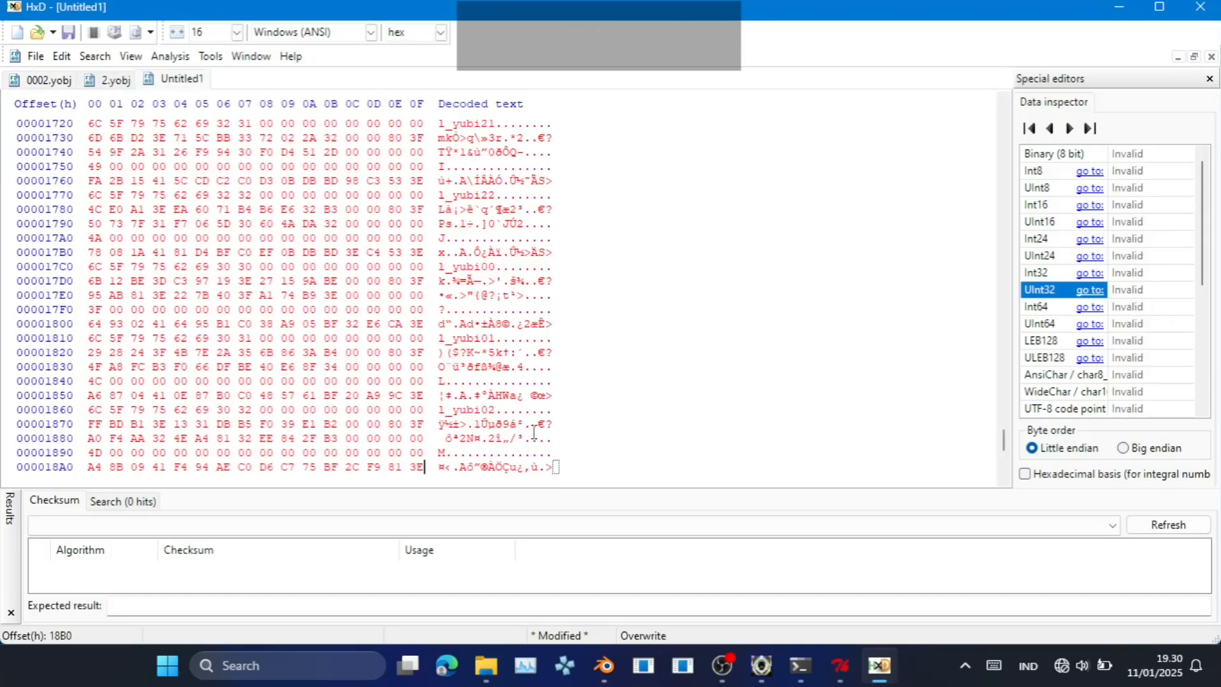
{"action": "scroll", "coordinate": [534, 421], "scroll_direction": "down", "scroll_amount": 2}
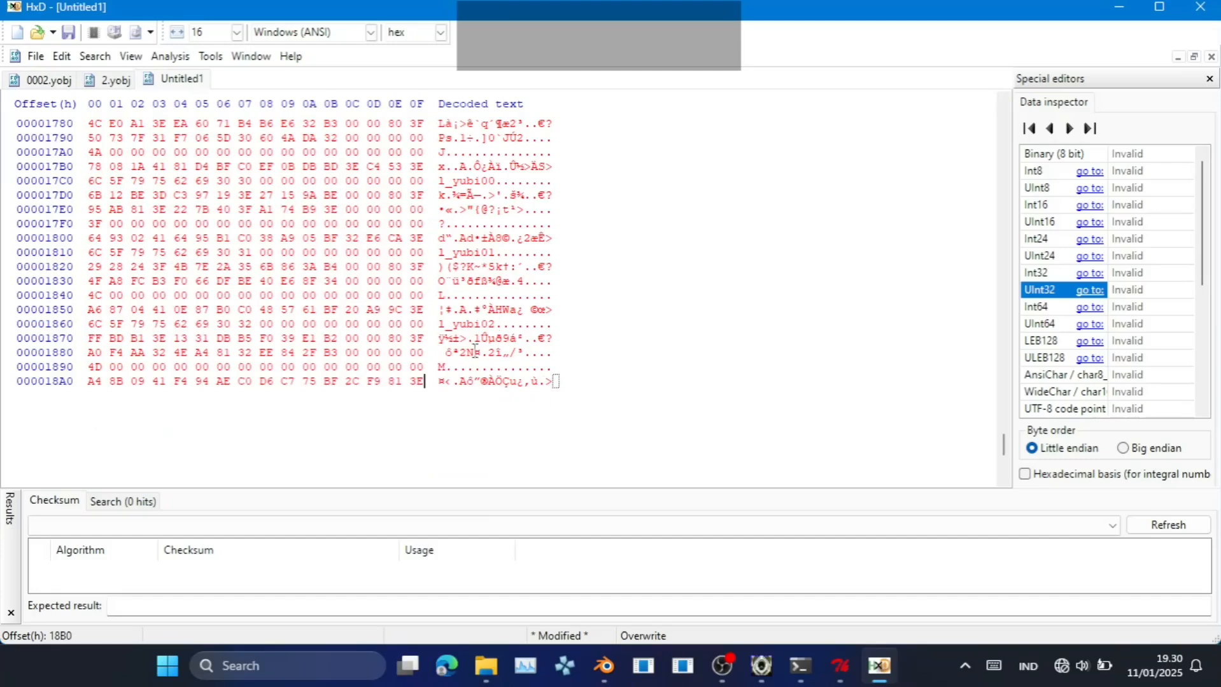
In 2.yobj, follow the UInt32 pointer at offset 40 to decimal offset 6592 and place the cursor at the root bone name.
{"action": "left_click", "coordinate": [112, 80]}
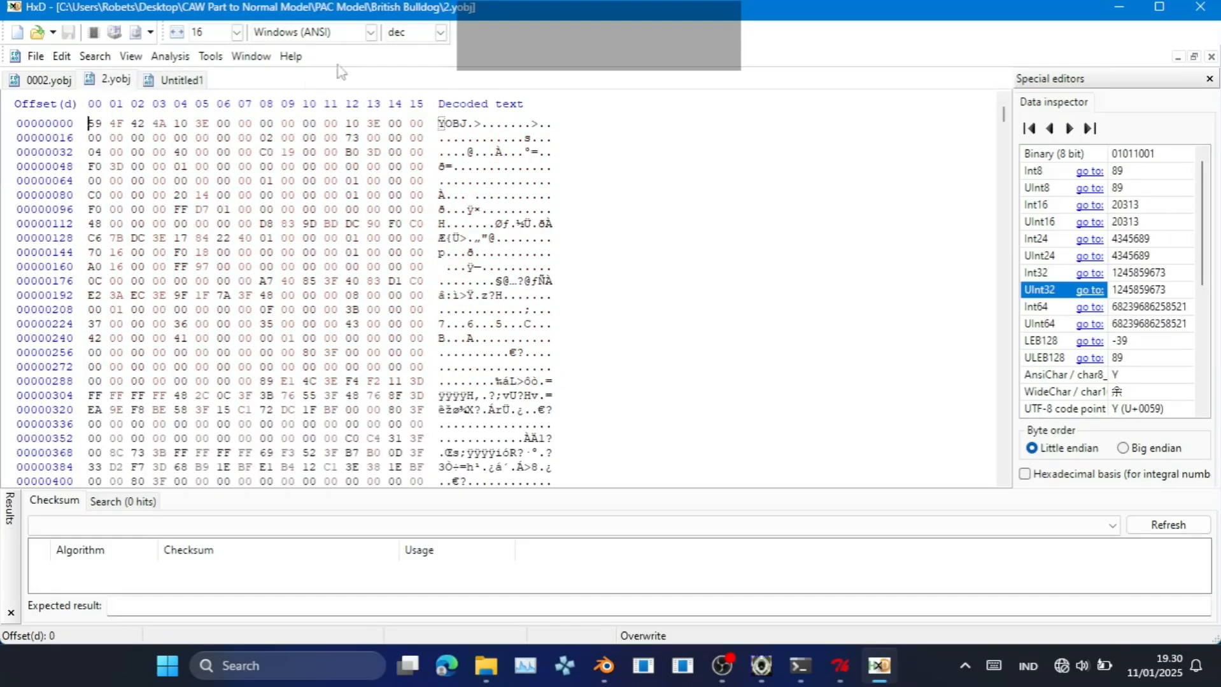
{"action": "left_click", "coordinate": [403, 33]}
{"action": "left_click", "coordinate": [406, 67]}
{"action": "left_click", "coordinate": [496, 153]}
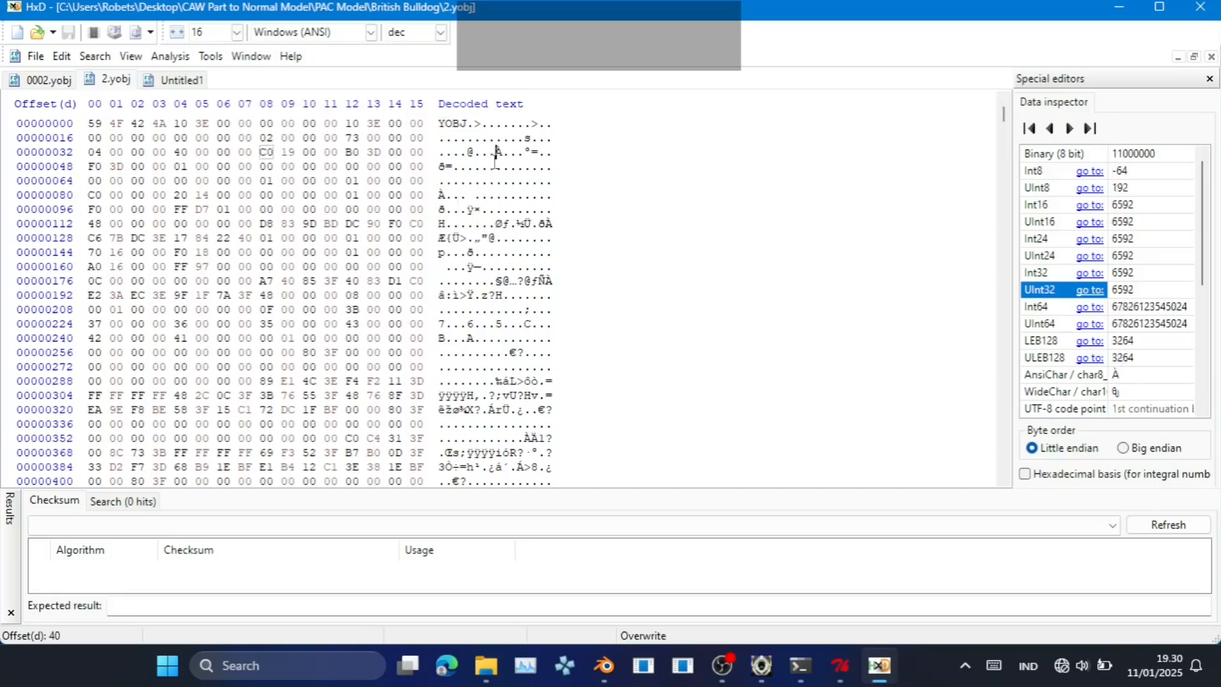
{"action": "left_click", "coordinate": [1151, 297]}
{"action": "key", "text": "ctrl+c"}
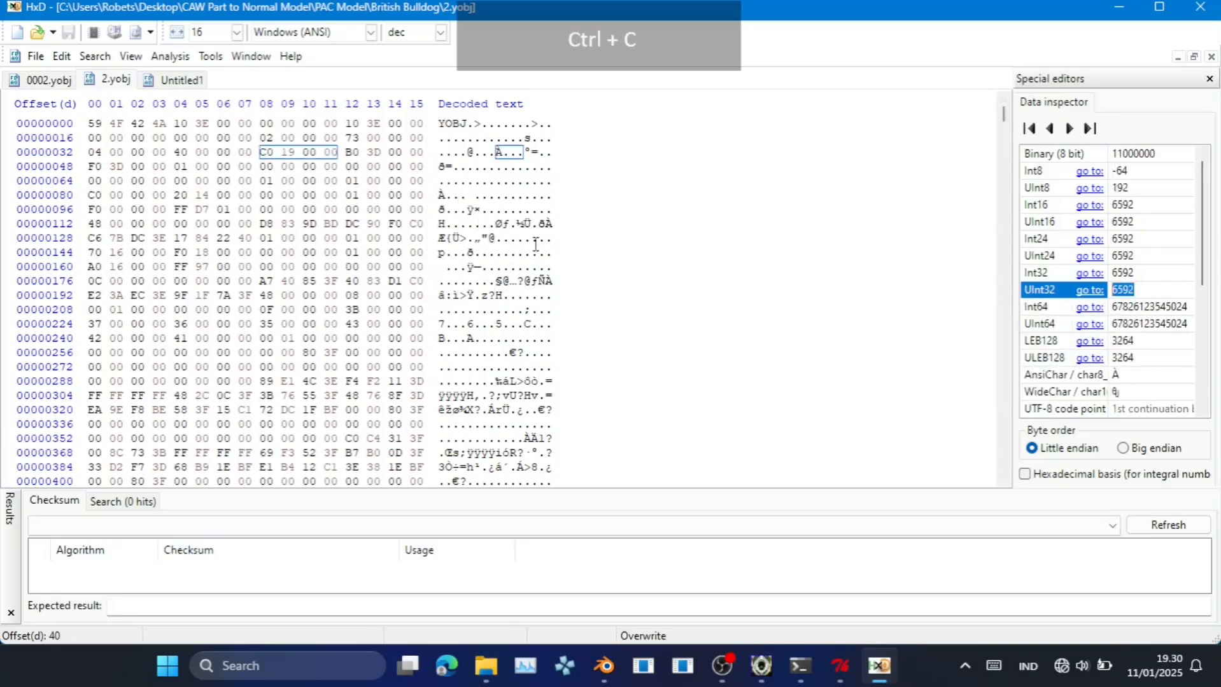
{"action": "key", "text": "ctrl+g"}
{"action": "key", "text": "ctrl+v"}
{"action": "left_click", "coordinate": [635, 408]}
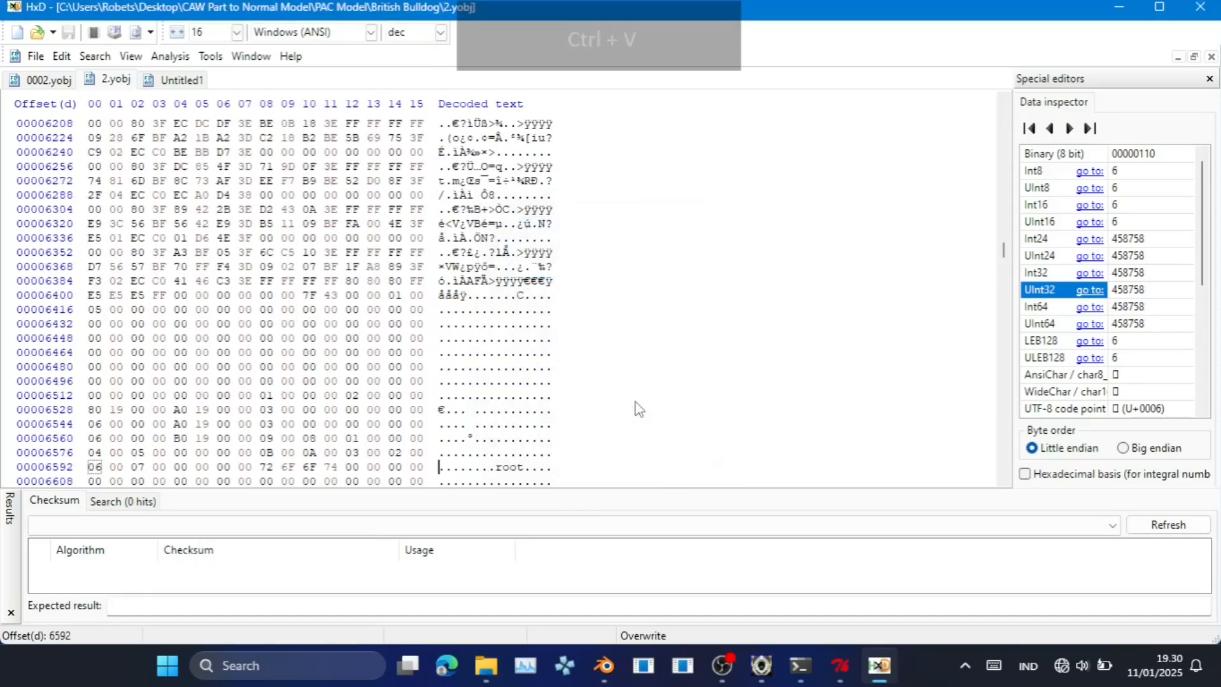
{"action": "key", "text": "Right"}
{"action": "key", "text": "Right"}
{"action": "key", "text": "Right"}
{"action": "key", "text": "Right"}
{"action": "key", "text": "Right"}
{"action": "key", "text": "Right"}
{"action": "key", "text": "Right"}
{"action": "key", "text": "Right"}
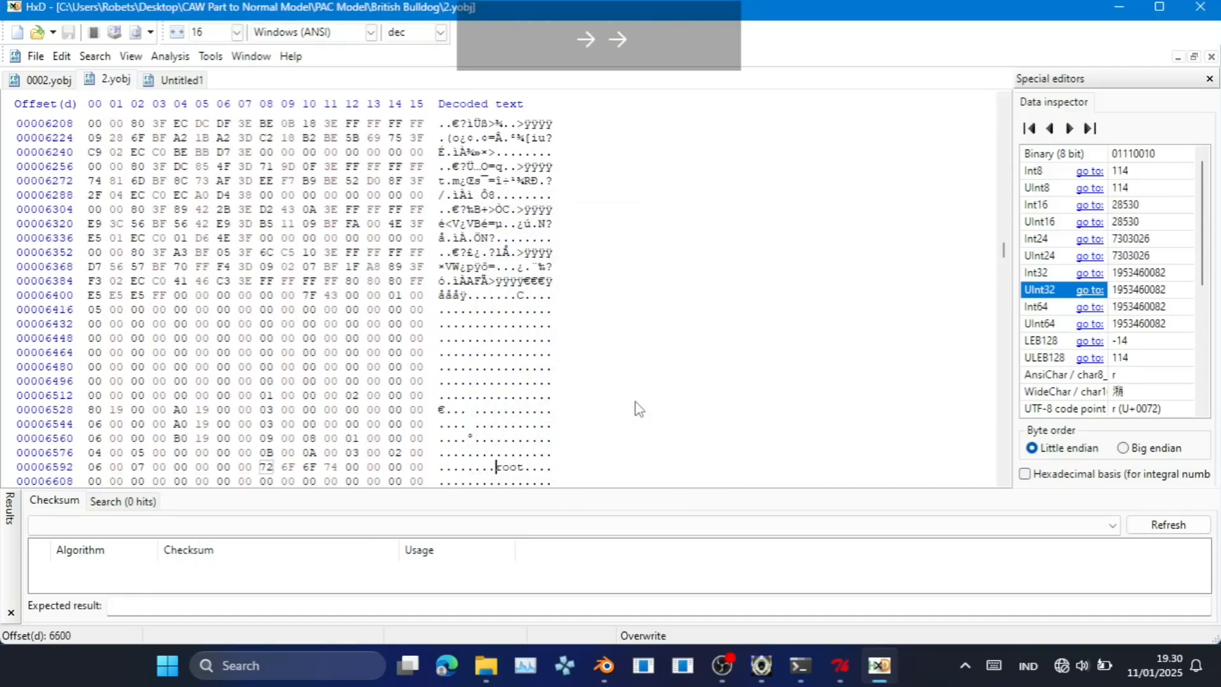
Copy the koshi, mune, kubi and atama bone entries in 2.yobj, from offset 7480 through 7799.
{"action": "key", "text": "Up"}
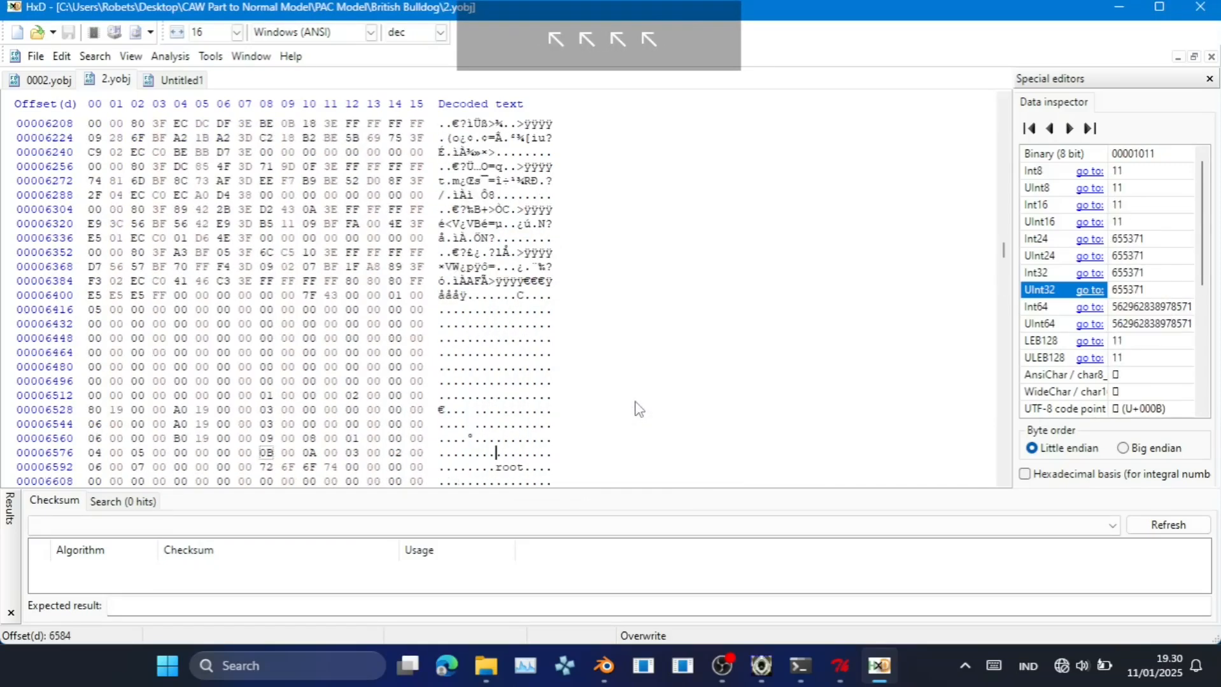
{"action": "key", "text": "Down"}
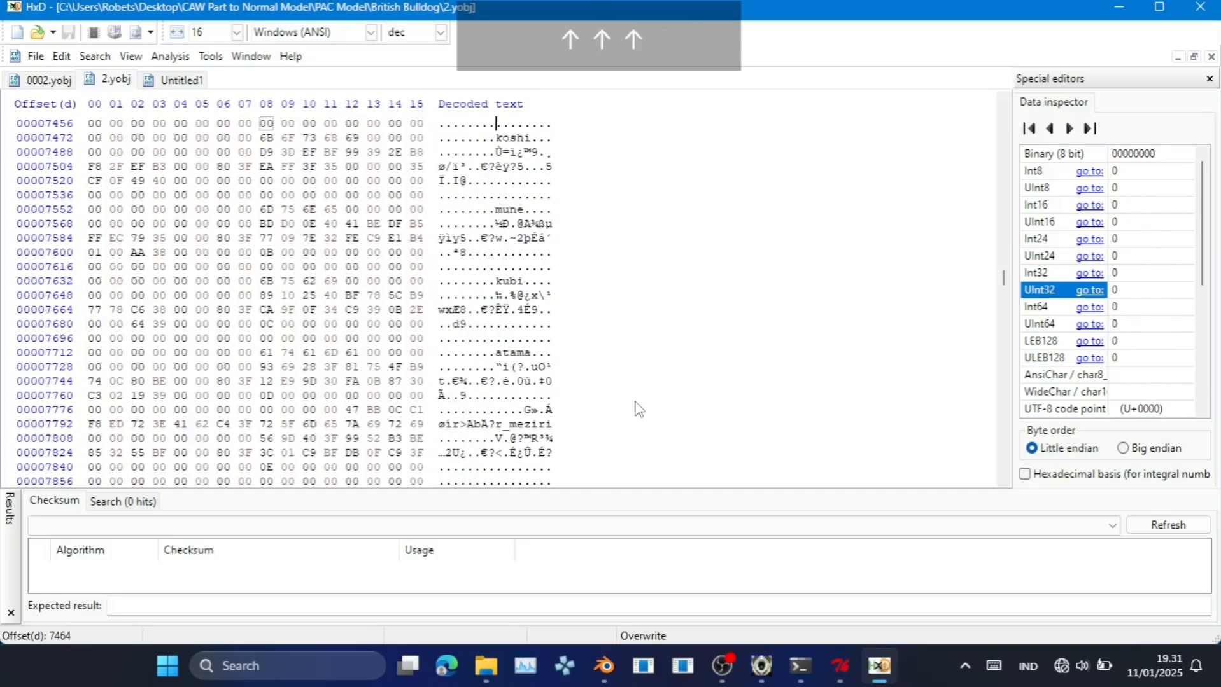
{"action": "key", "text": "Down"}
{"action": "key", "text": "Down"}
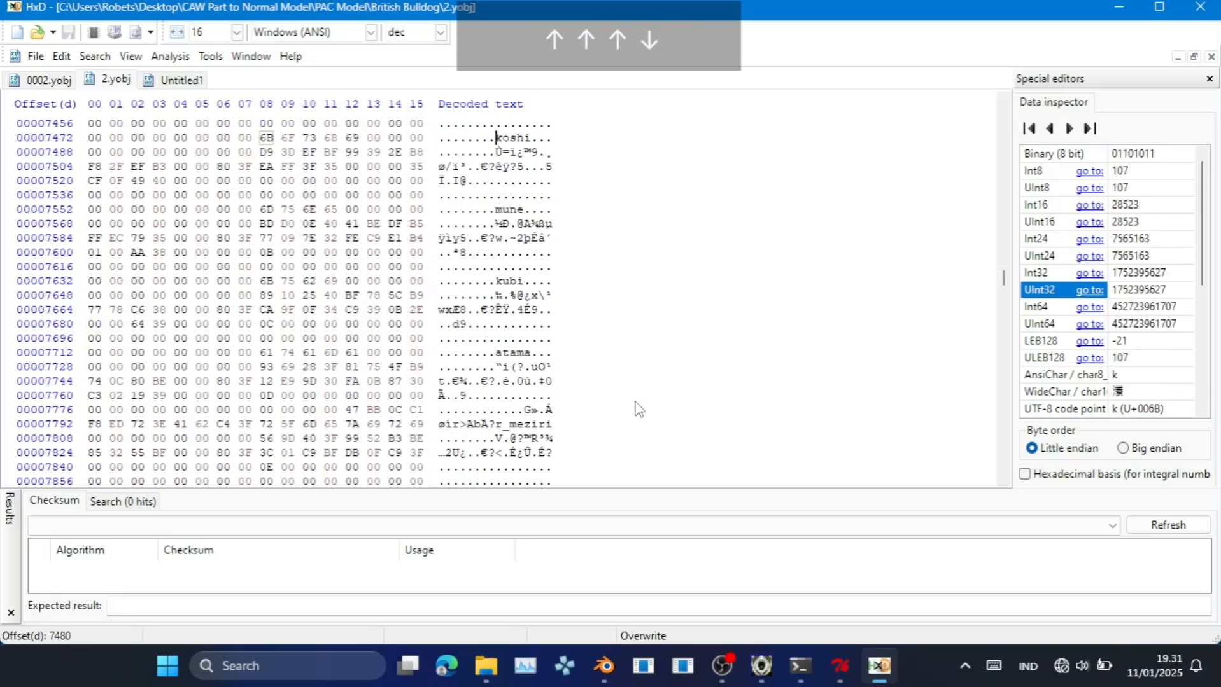
{"action": "key", "text": "Up"}
{"action": "key", "text": "shift+Down"}
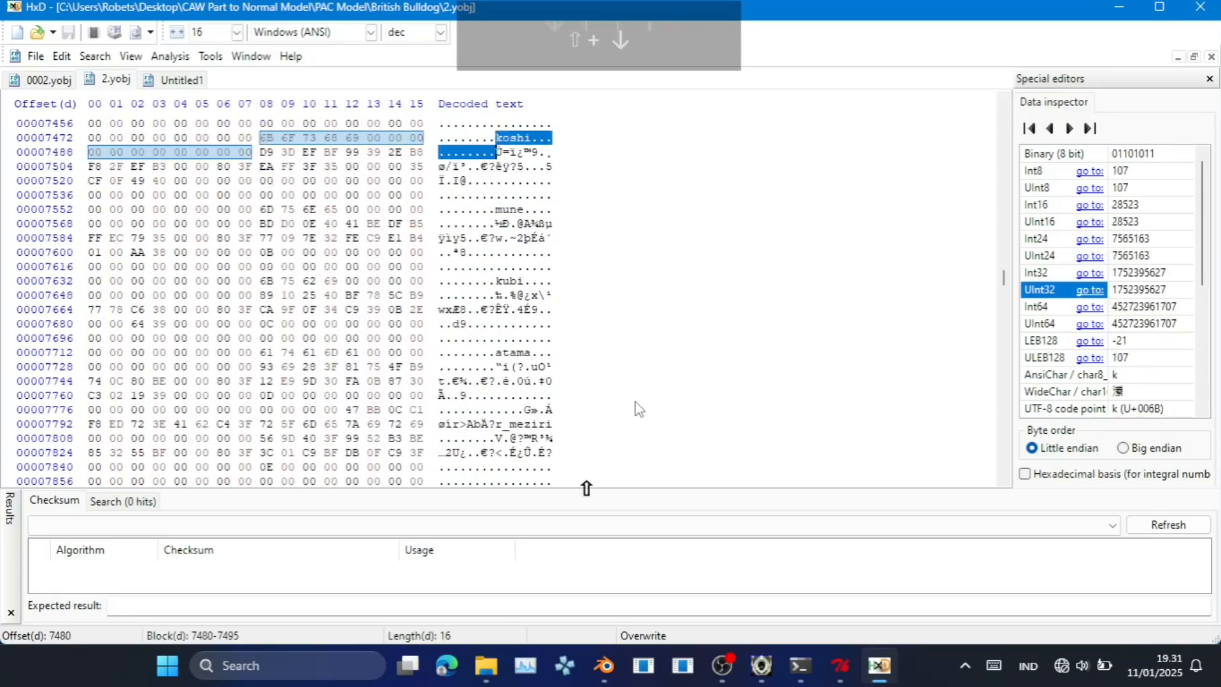
{"action": "key", "text": "shift+Down"}
{"action": "key", "text": "shift+Down"}
{"action": "key", "text": "shift+Down"}
{"action": "key", "text": "shift+Down"}
{"action": "key", "text": "shift+Down"}
{"action": "key", "text": "shift+Down"}
{"action": "key", "text": "shift+Down"}
{"action": "key", "text": "shift+Down"}
{"action": "key", "text": "shift+Down"}
{"action": "key", "text": "shift+Down"}
{"action": "key", "text": "shift+Down"}
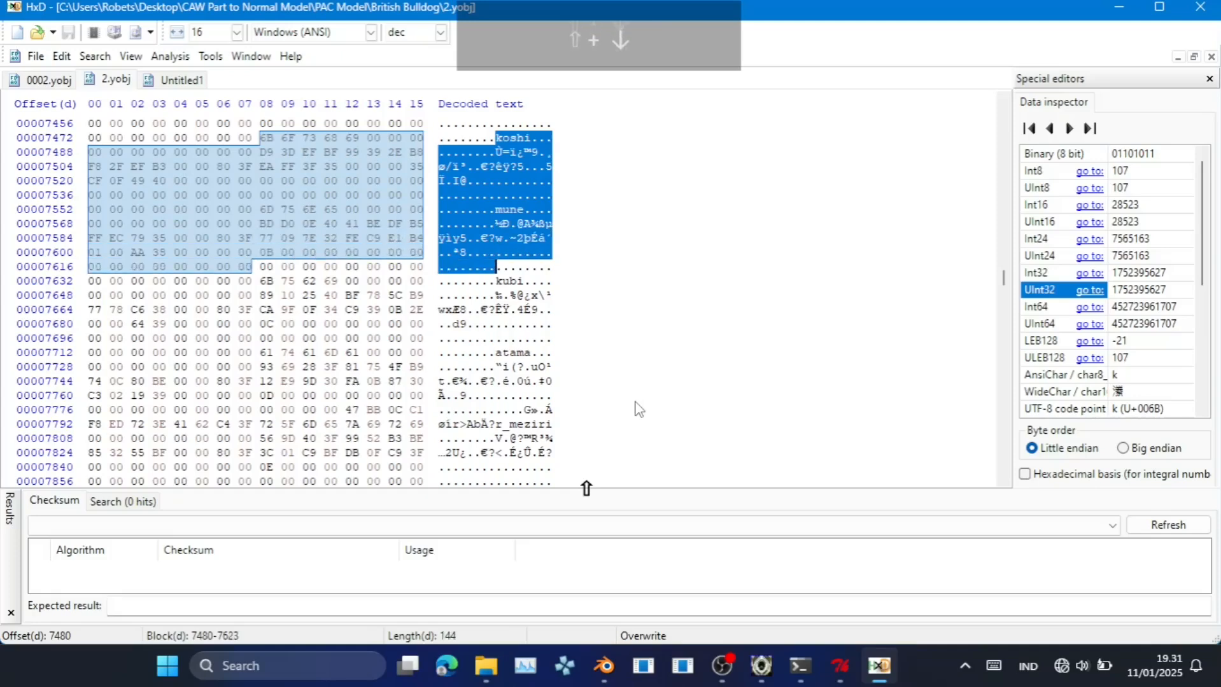
{"action": "key", "text": "shift+Down"}
{"action": "key", "text": "shift+Down"}
{"action": "key", "text": "shift+Down"}
{"action": "key", "text": "shift+Down"}
{"action": "key", "text": "shift+Down"}
{"action": "key", "text": "shift+Down"}
{"action": "key", "text": "shift+Down"}
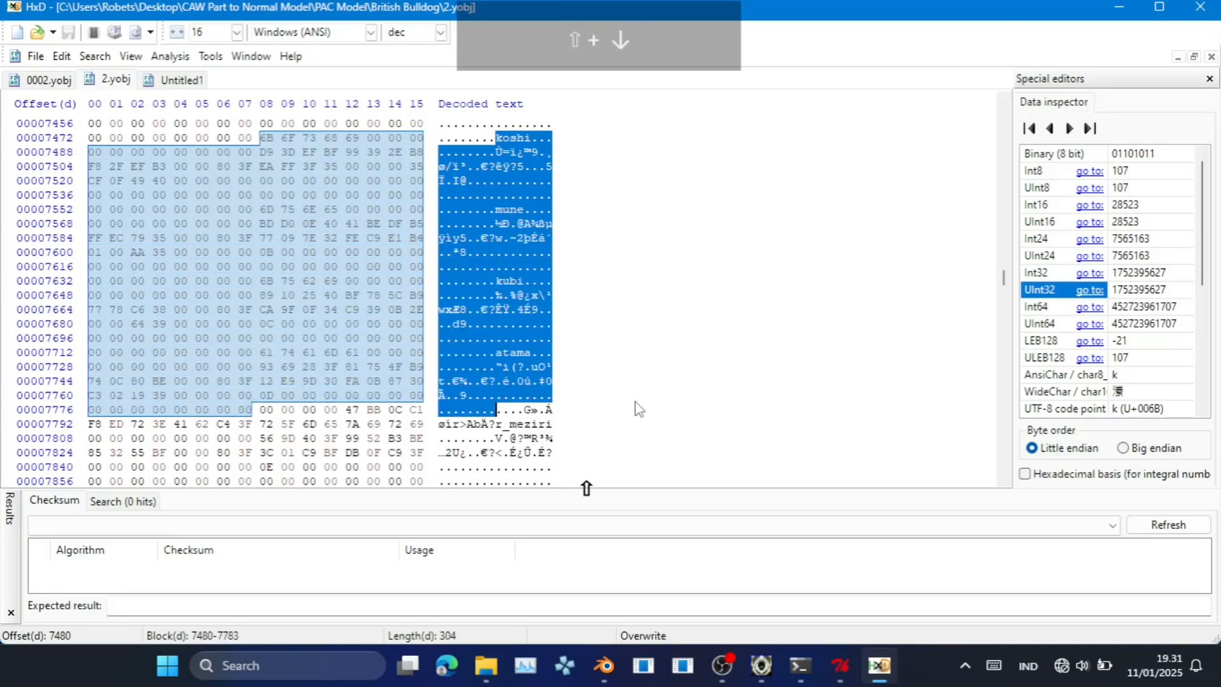
{"action": "key", "text": "shift+Down"}
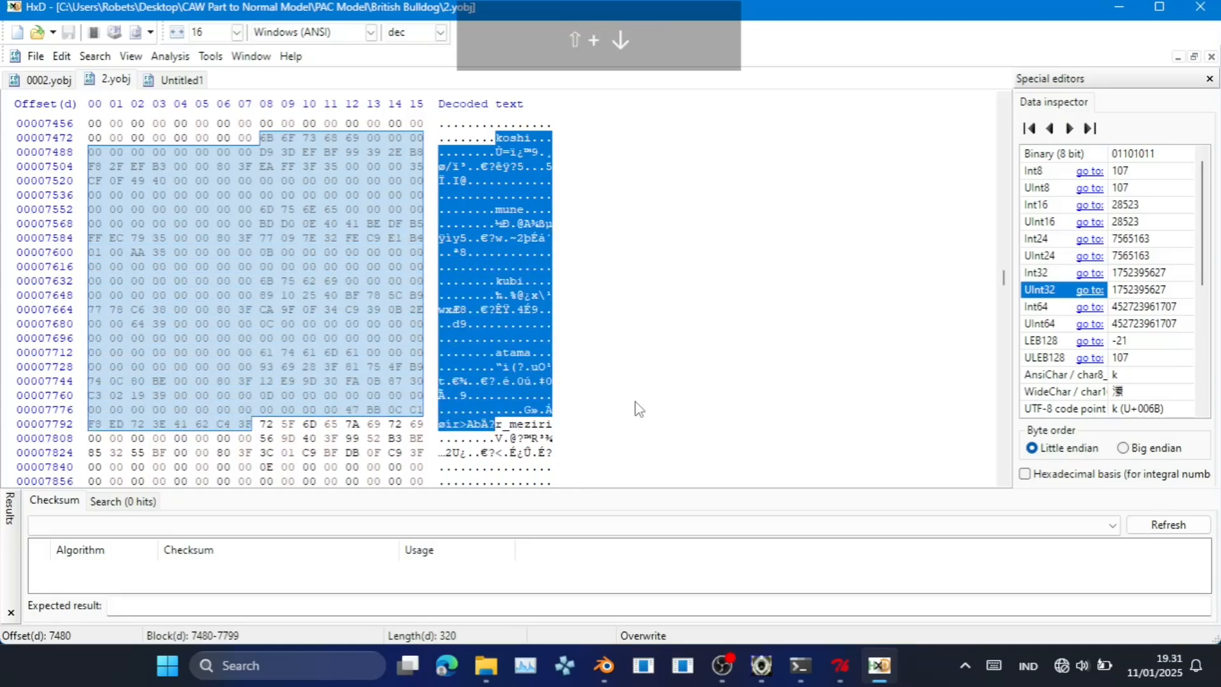
{"action": "key", "text": "ctrl+c"}
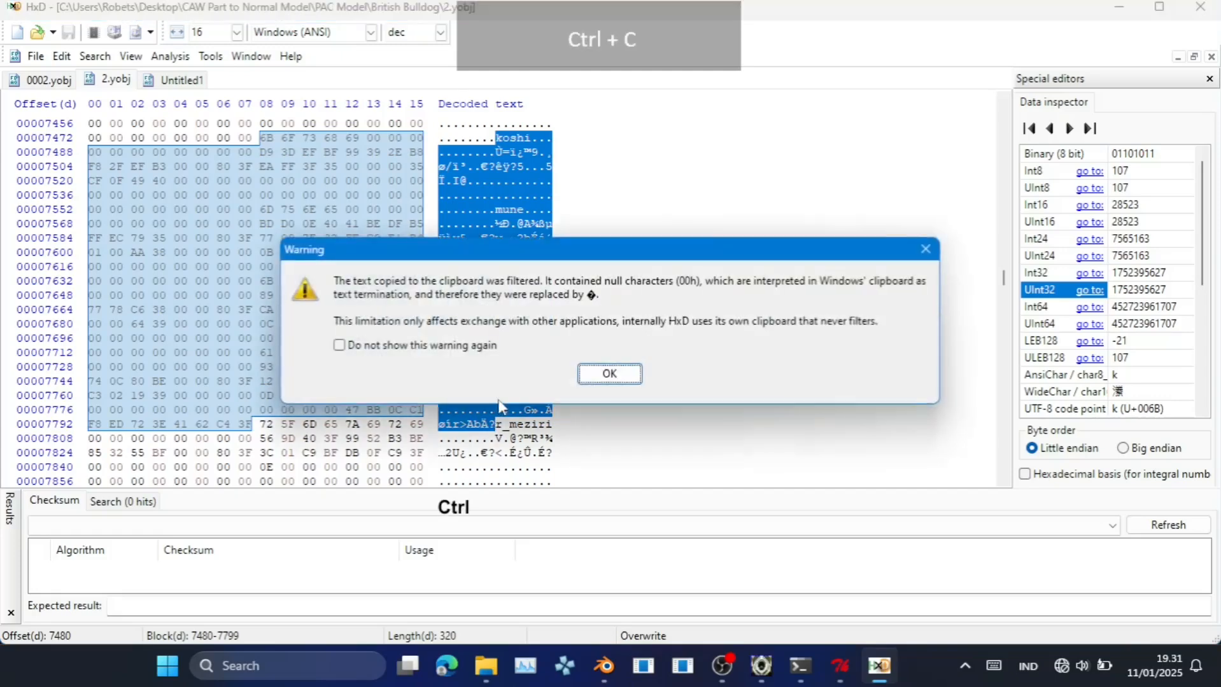
Append the copied koshi, mune, kubi and atama bone entries to the end of the Untitled1 file.
{"action": "left_click", "coordinate": [610, 374]}
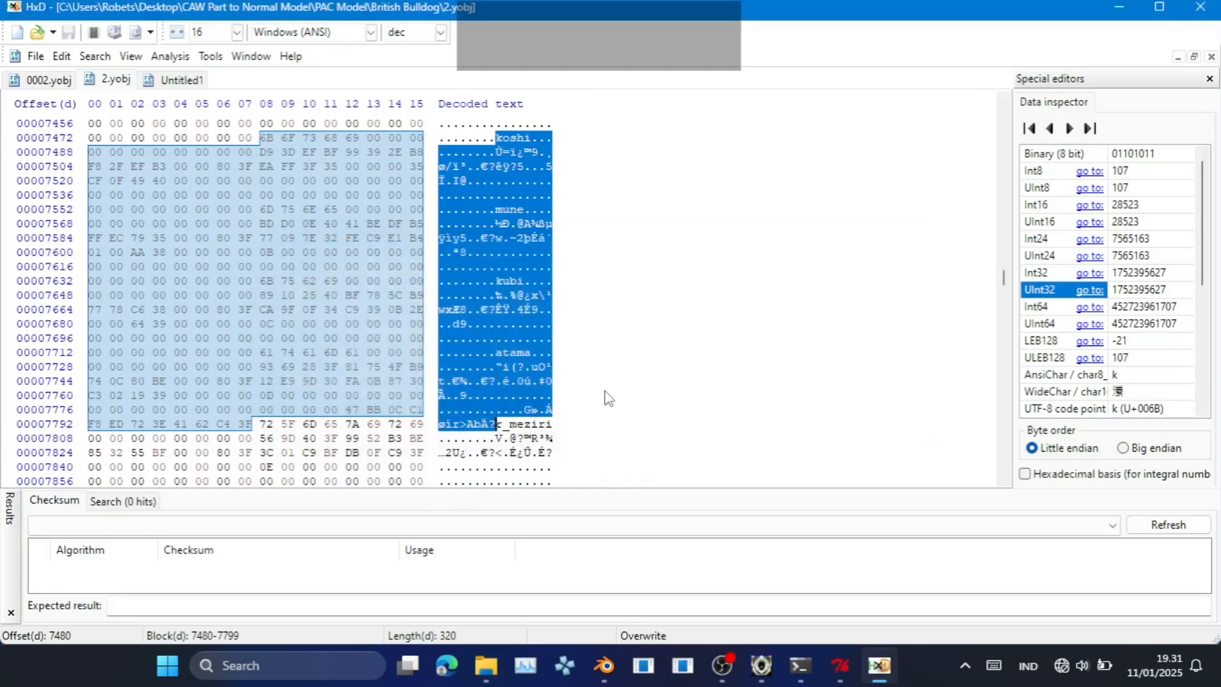
{"action": "left_click", "coordinate": [163, 82]}
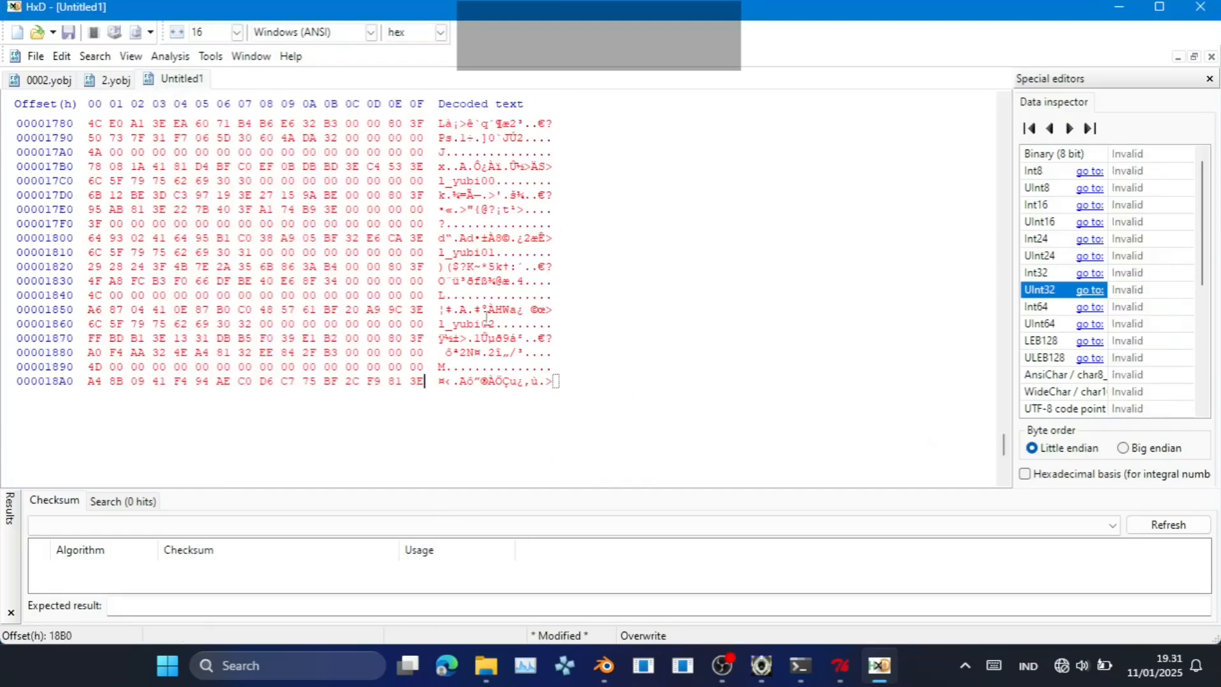
{"action": "key", "text": "ctrl+v"}
{"action": "scroll", "coordinate": [490, 400], "scroll_direction": "up", "scroll_amount": 2}
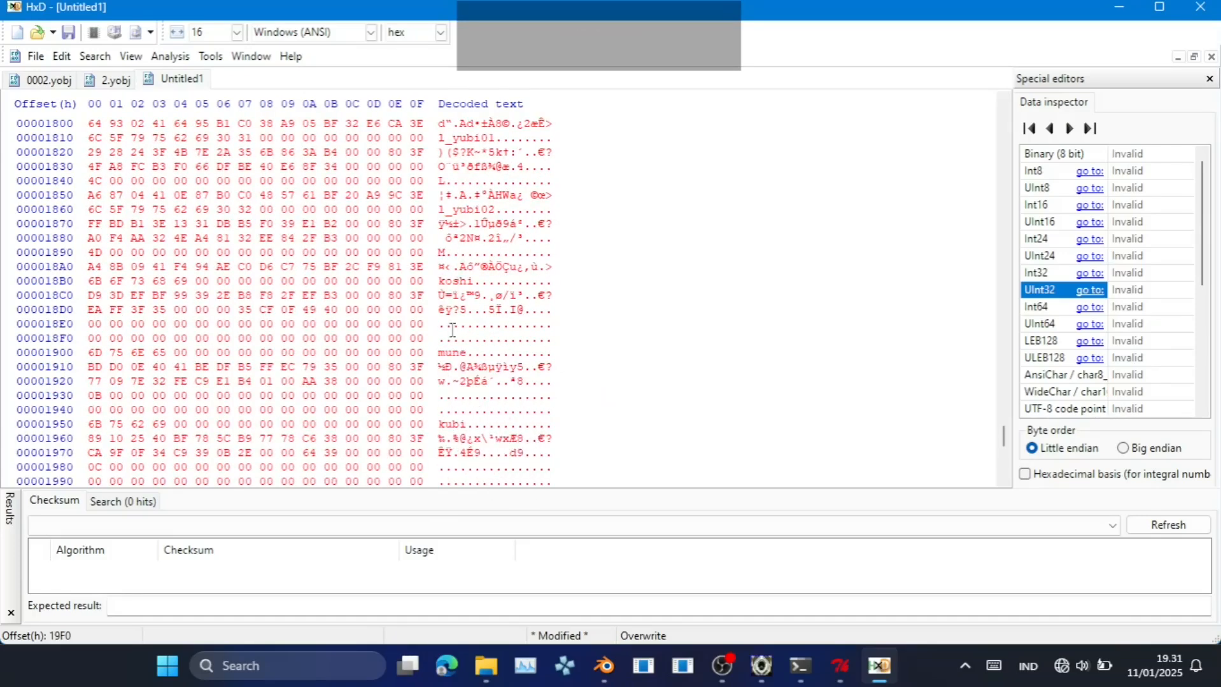
{"action": "scroll", "coordinate": [454, 433], "scroll_direction": "down", "scroll_amount": 3}
{"action": "left_click", "coordinate": [462, 367]}
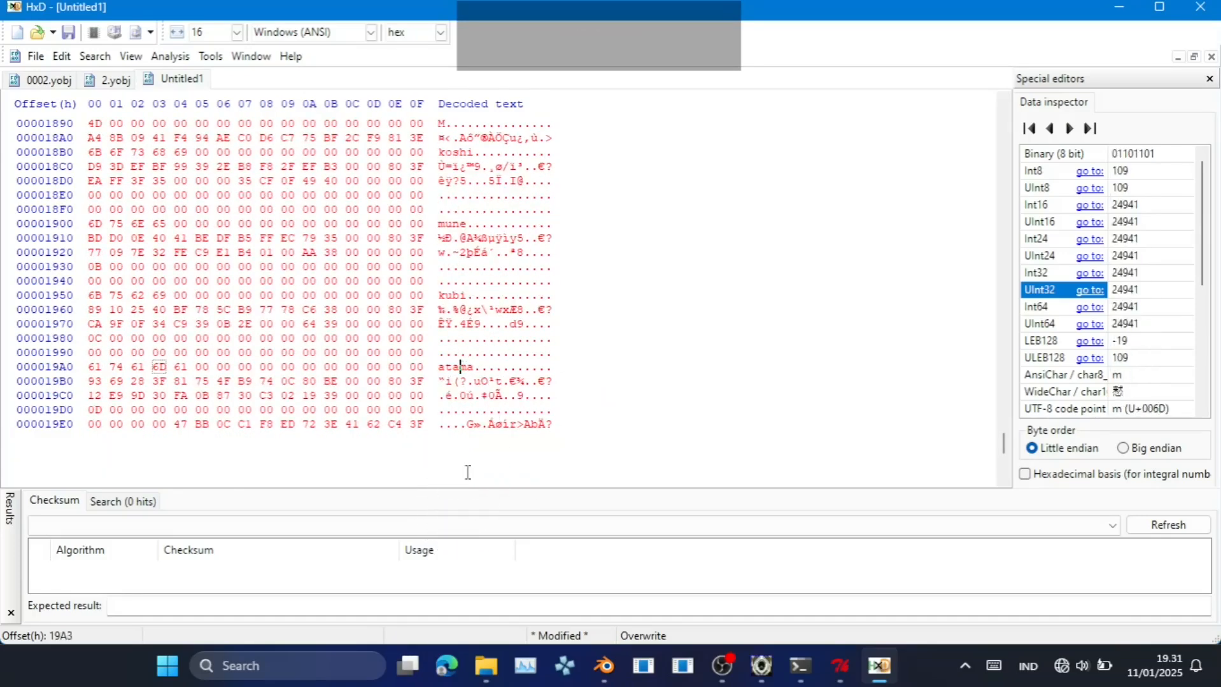
{"action": "left_click", "coordinate": [555, 426]}
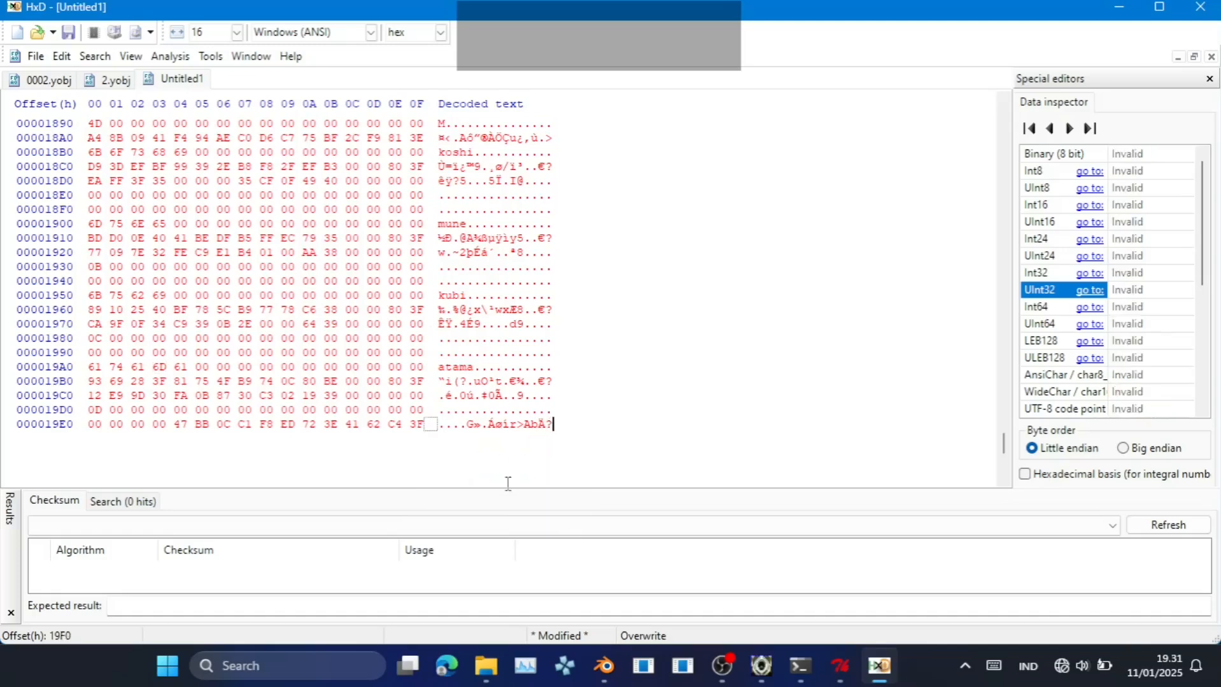
Copy 2.yobj's kami00 through kami04_04 bone entries, offsets 9720 through 12119, and append them to the end of Untitled1.
{"action": "left_click", "coordinate": [110, 80]}
{"action": "scroll", "coordinate": [509, 376], "scroll_direction": "down", "scroll_amount": 4}
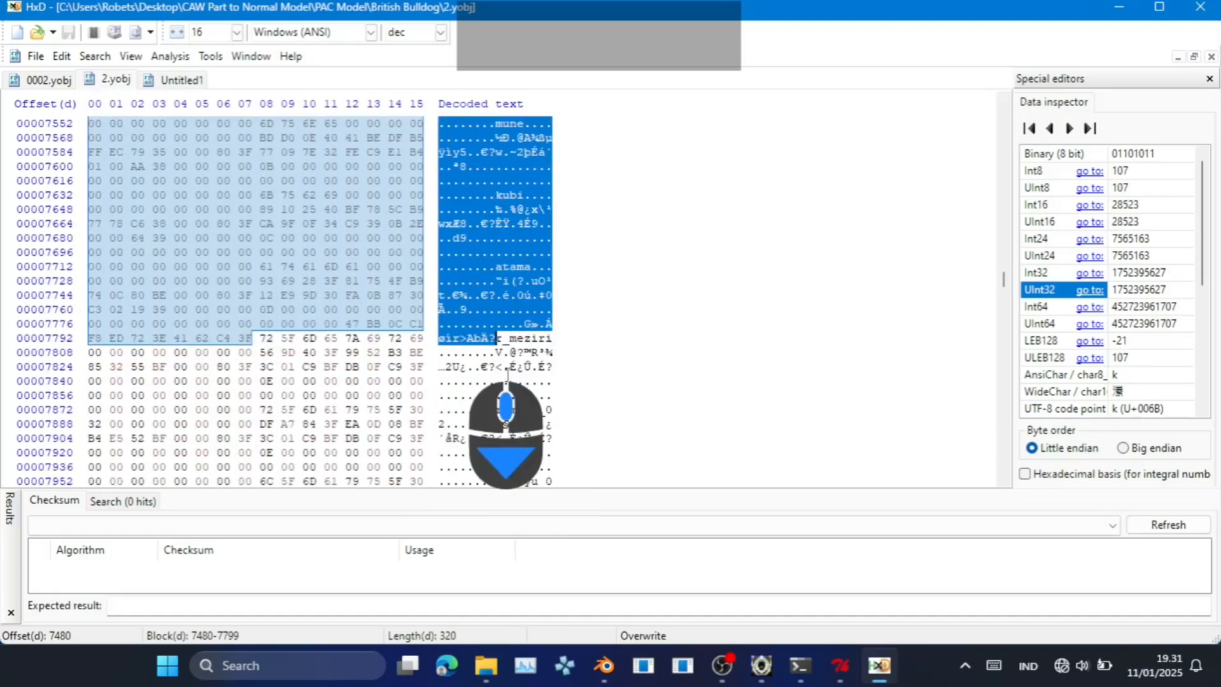
{"action": "scroll", "coordinate": [508, 376], "scroll_direction": "down", "scroll_amount": 15}
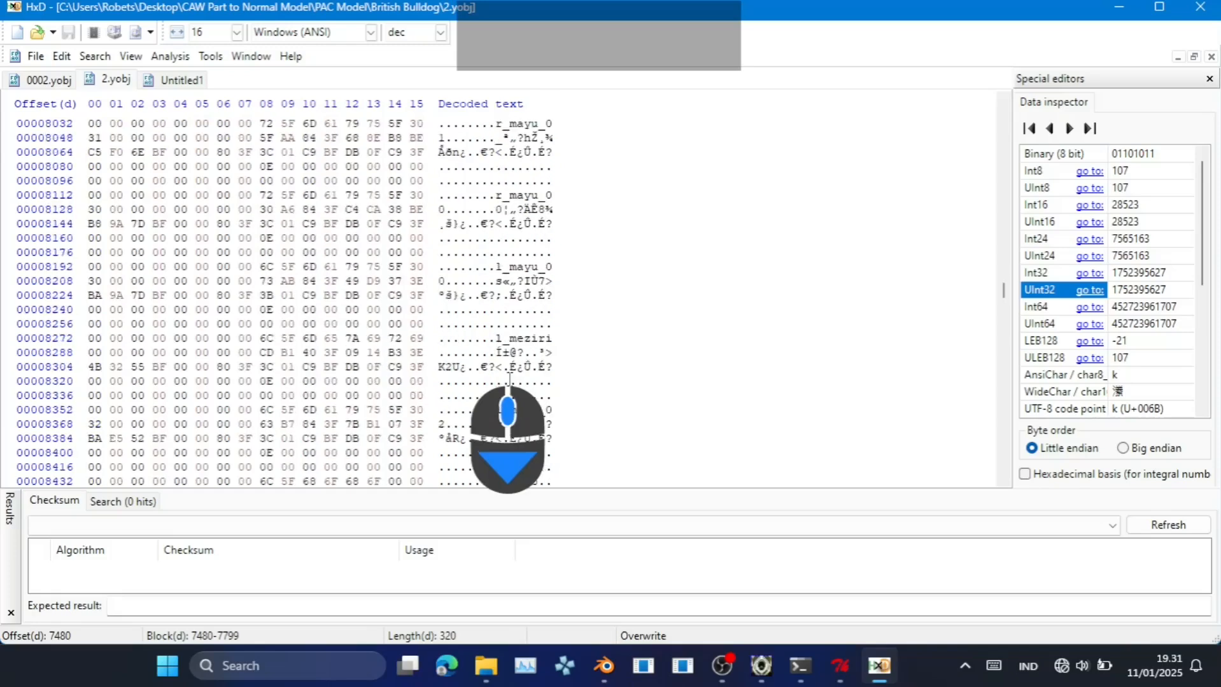
{"action": "scroll", "coordinate": [509, 379], "scroll_direction": "down", "scroll_amount": 13}
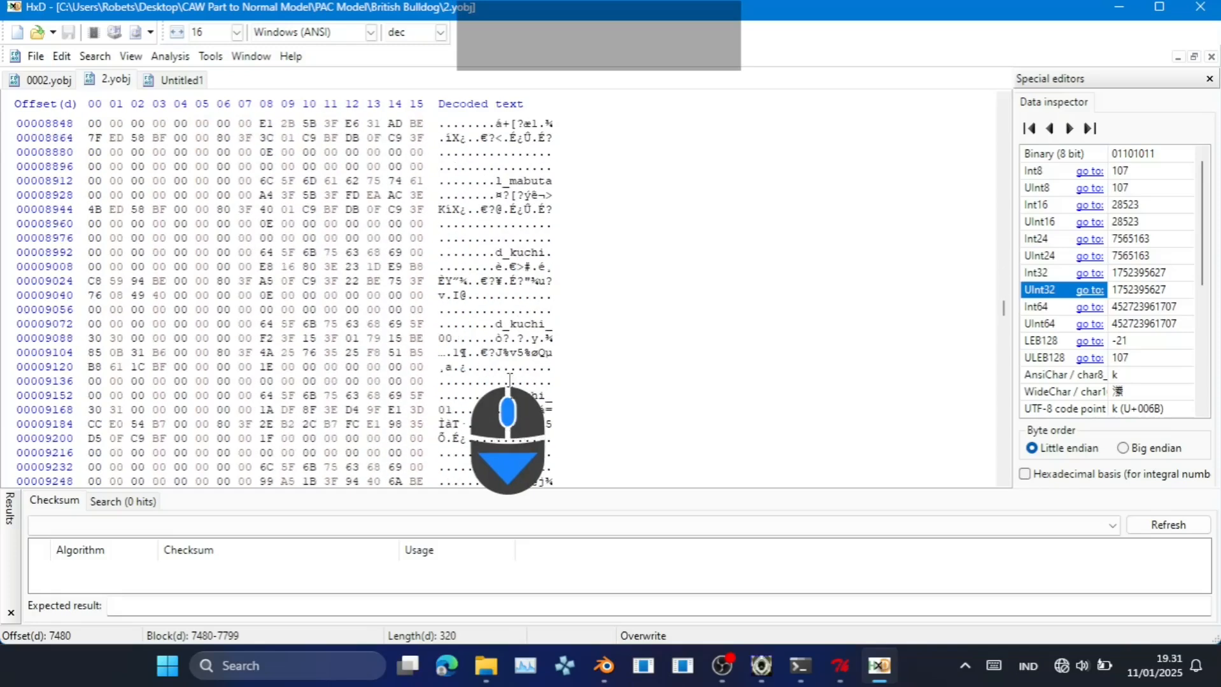
{"action": "scroll", "coordinate": [509, 380], "scroll_direction": "down", "scroll_amount": 9}
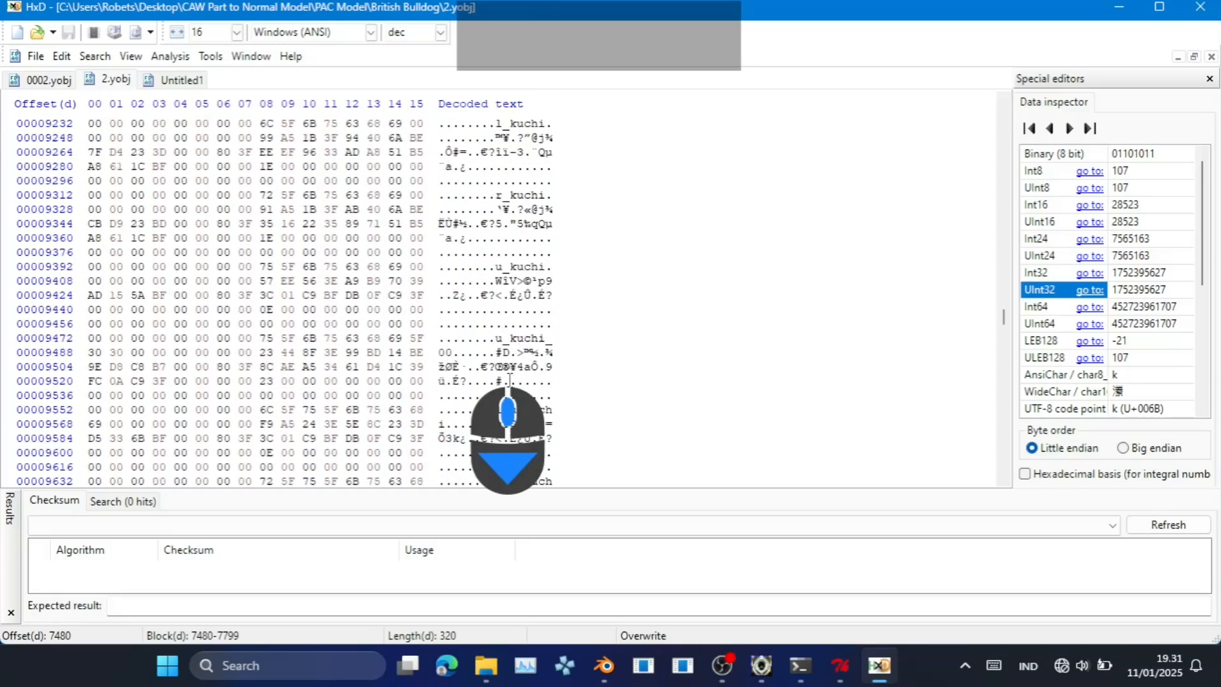
{"action": "scroll", "coordinate": [509, 380], "scroll_direction": "down", "scroll_amount": 3}
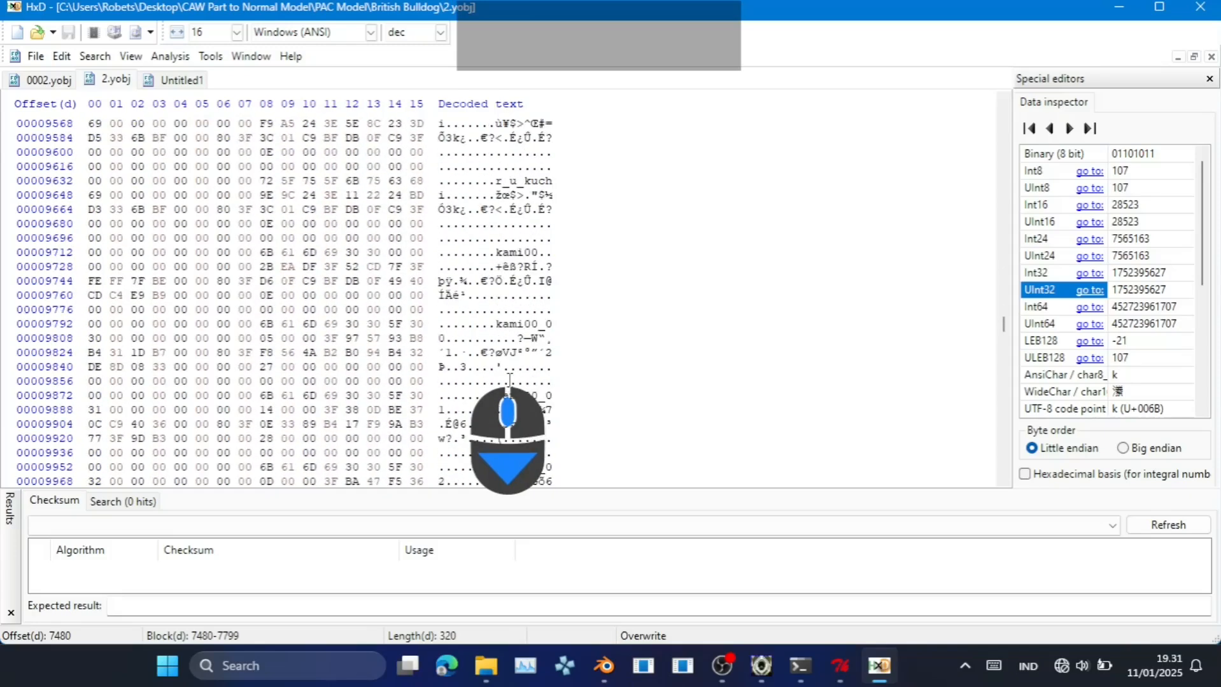
{"action": "left_click", "coordinate": [497, 252]}
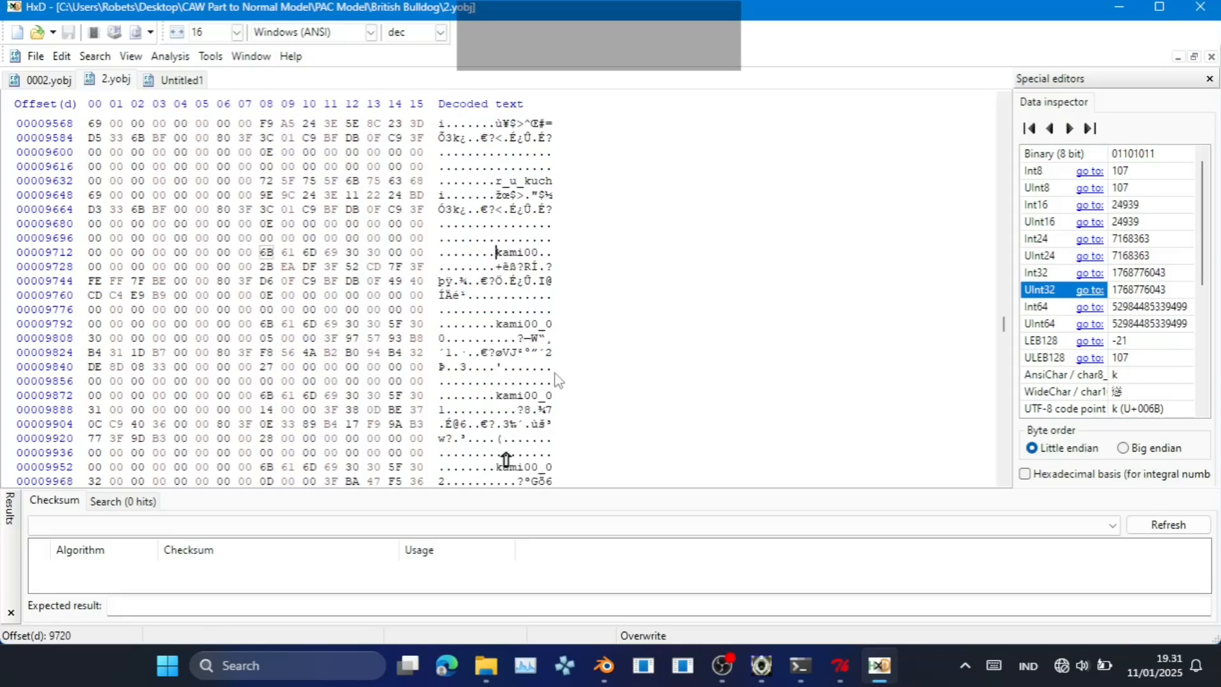
{"action": "key", "text": "shift+Page_Down"}
{"action": "key", "text": "shift+Page_Down"}
{"action": "key", "text": "shift+Page_Down"}
{"action": "key", "text": "shift+Page_Down"}
{"action": "key", "text": "shift+Page_Down"}
{"action": "key", "text": "shift+Page_Down"}
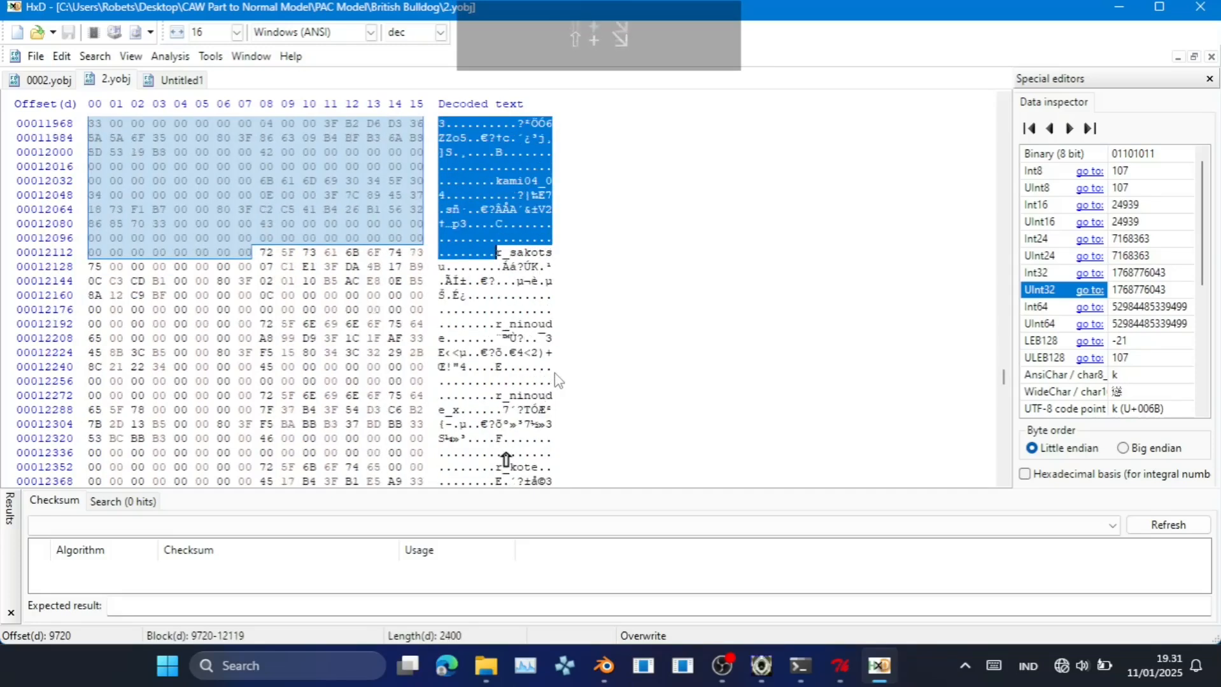
{"action": "key", "text": "shift+Up"}
{"action": "key", "text": "shift+Up"}
{"action": "key", "text": "shift+Up"}
{"action": "key", "text": "shift+Up"}
{"action": "key", "text": "shift+Up"}
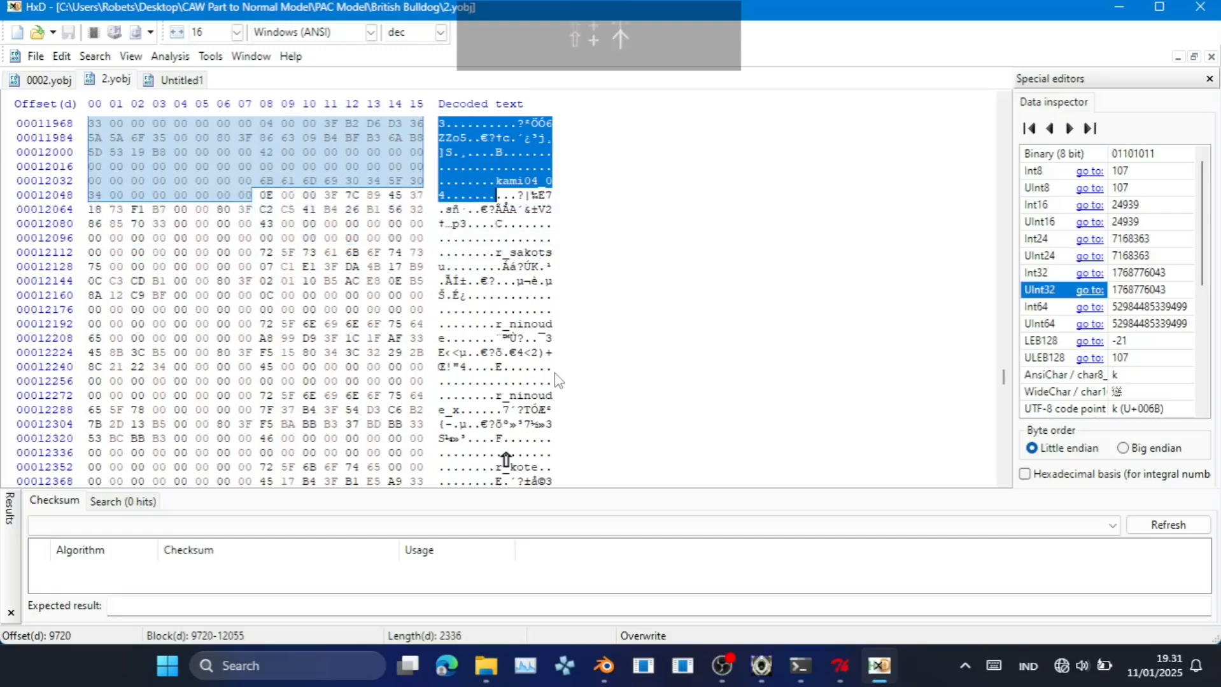
{"action": "key", "text": "shift+Down"}
{"action": "key", "text": "shift+Down"}
{"action": "key", "text": "shift+Down"}
{"action": "key", "text": "shift+Down"}
{"action": "key", "text": "shift+Down"}
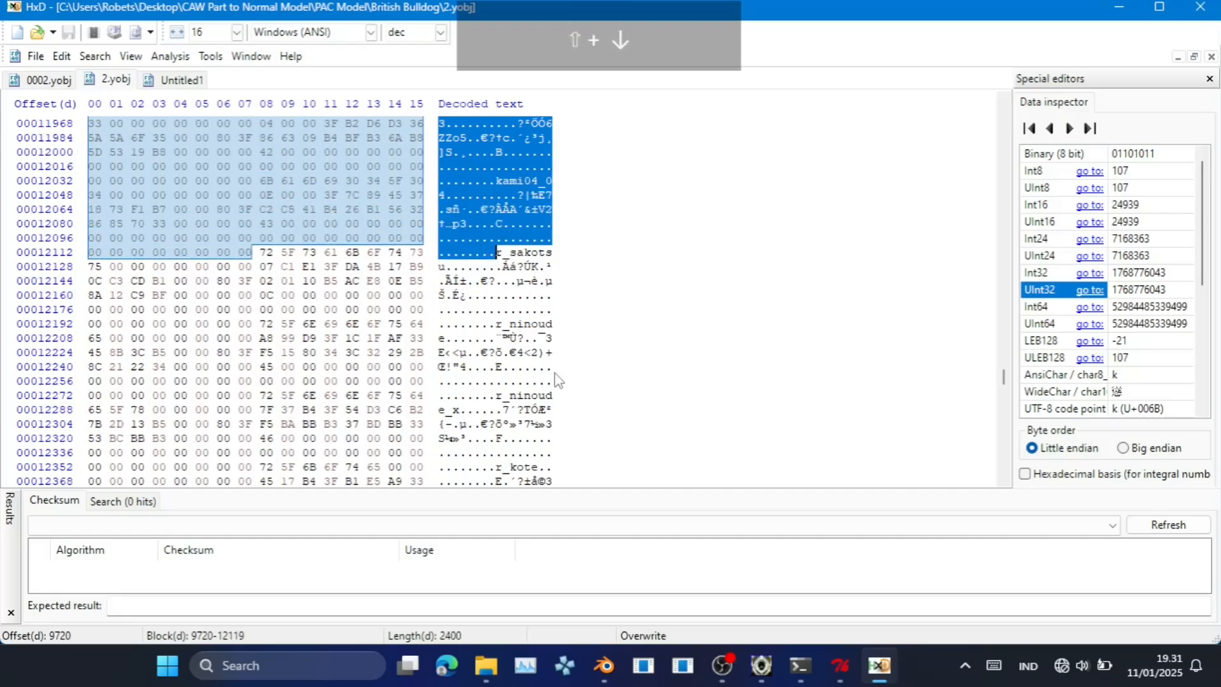
{"action": "key", "text": "ctrl+c"}
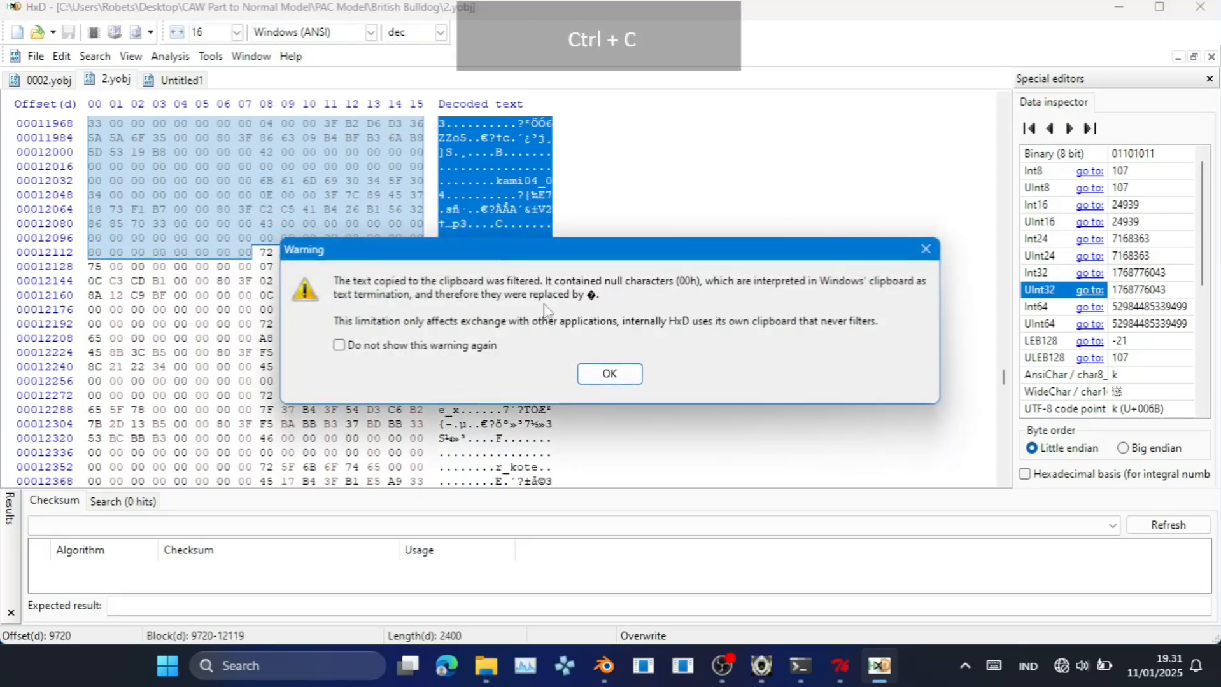
{"action": "left_click", "coordinate": [602, 374]}
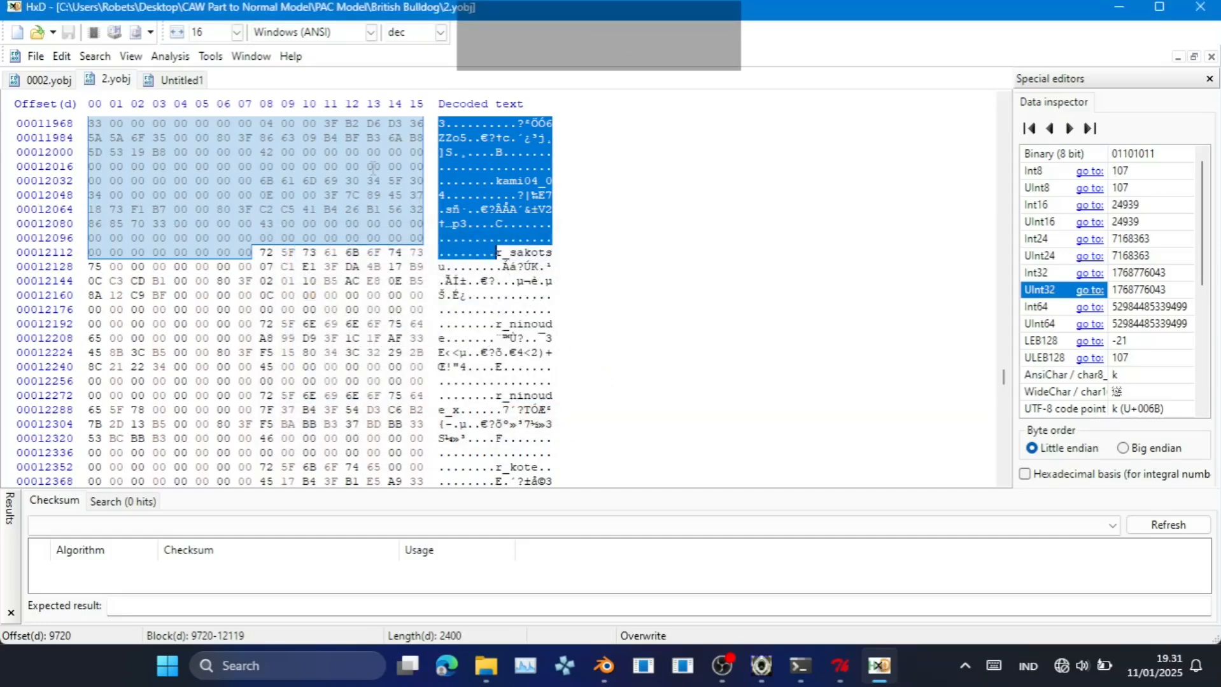
{"action": "left_click", "coordinate": [169, 82]}
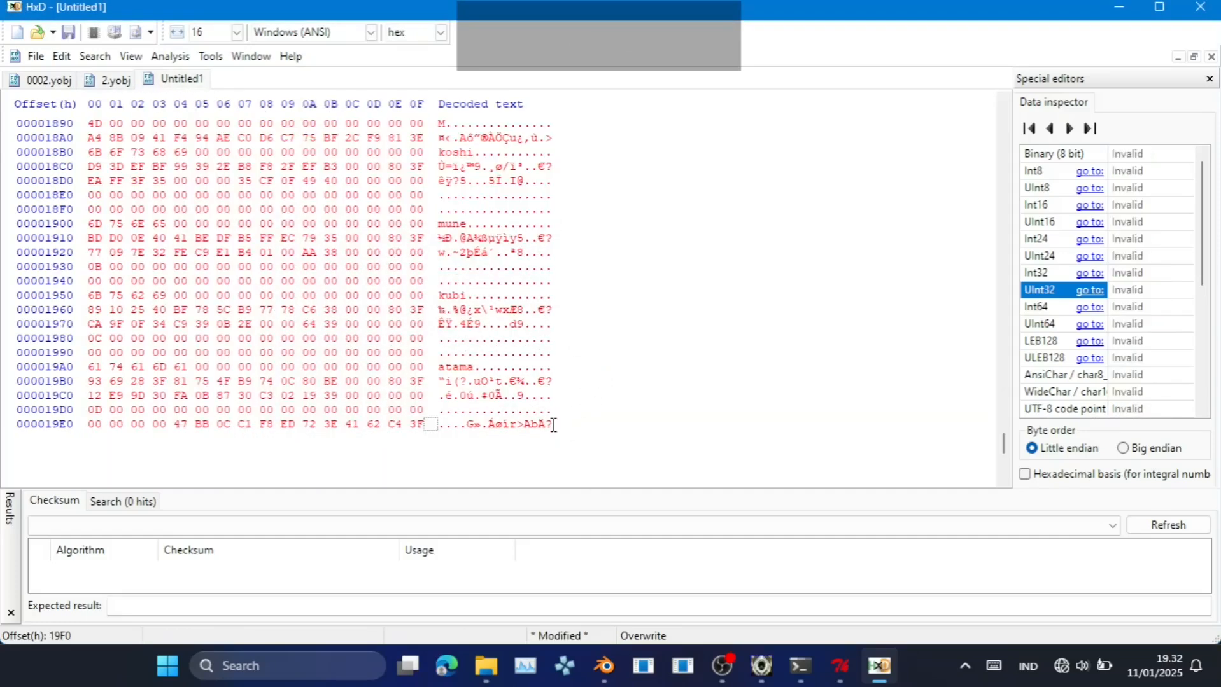
{"action": "key", "text": "ctrl+v"}
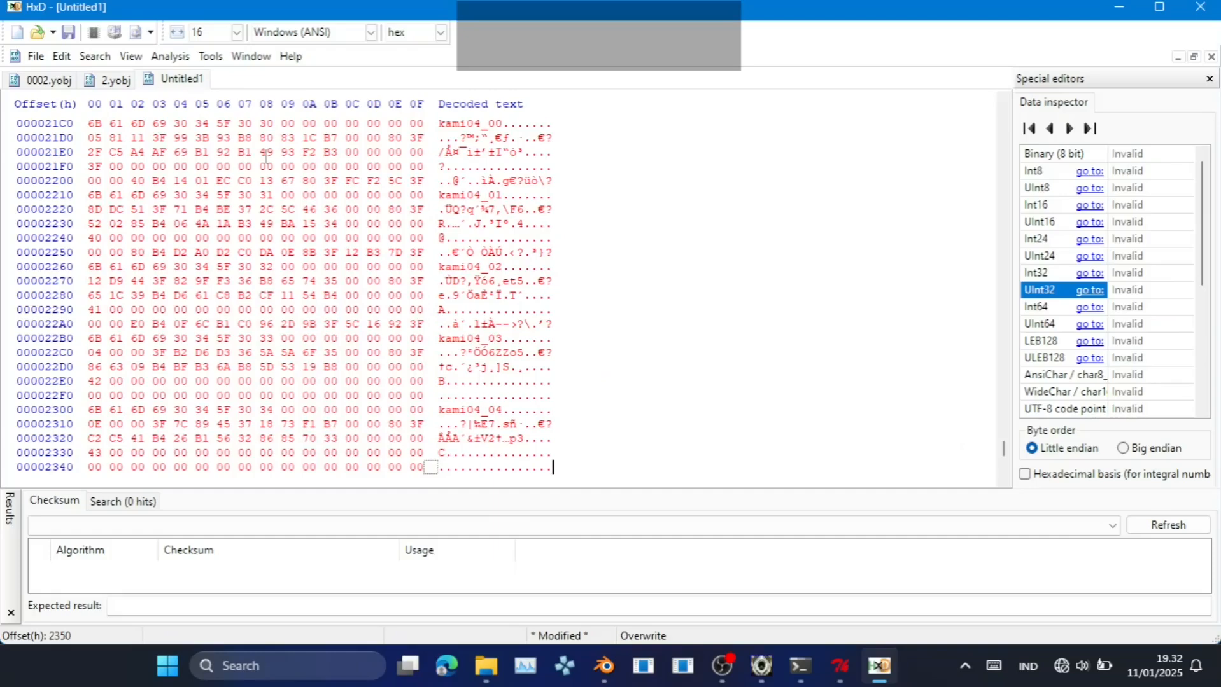
Copy 2.yobj's r_boin and l_boin bone entries, offsets 15640 through 15799, and append them to the end of Untitled1.
{"action": "left_click", "coordinate": [108, 81]}
{"action": "scroll", "coordinate": [497, 362], "scroll_direction": "down", "scroll_amount": 7}
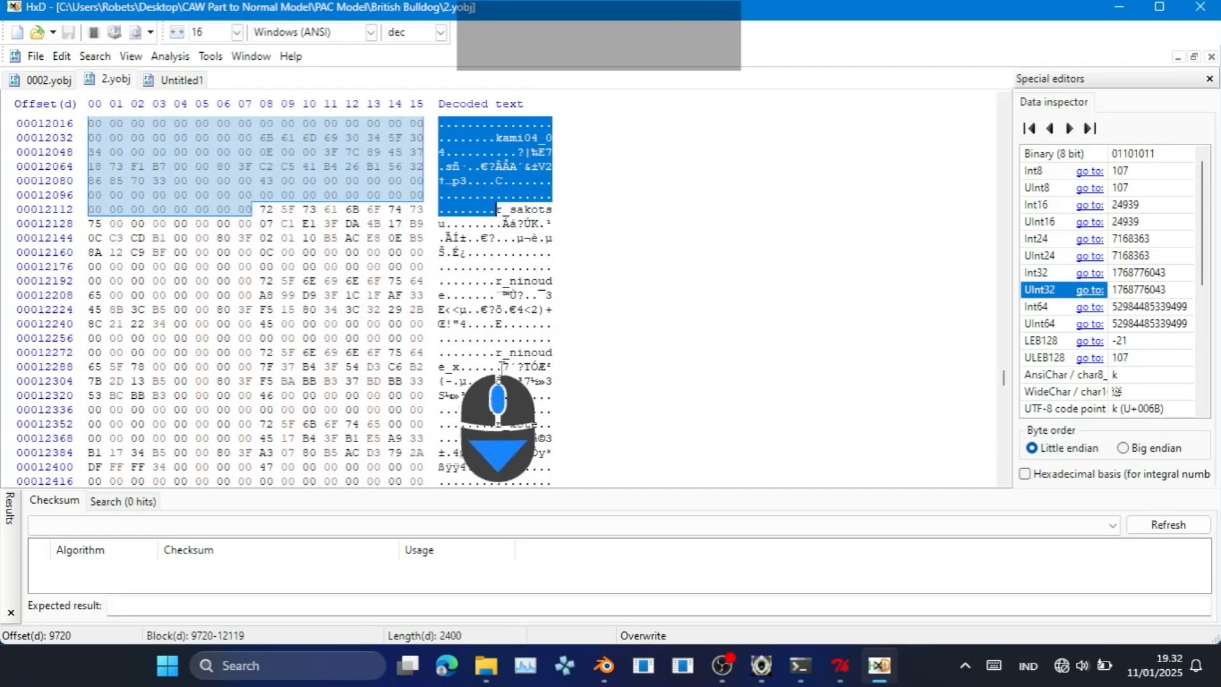
{"action": "scroll", "coordinate": [525, 387], "scroll_direction": "down", "scroll_amount": 11}
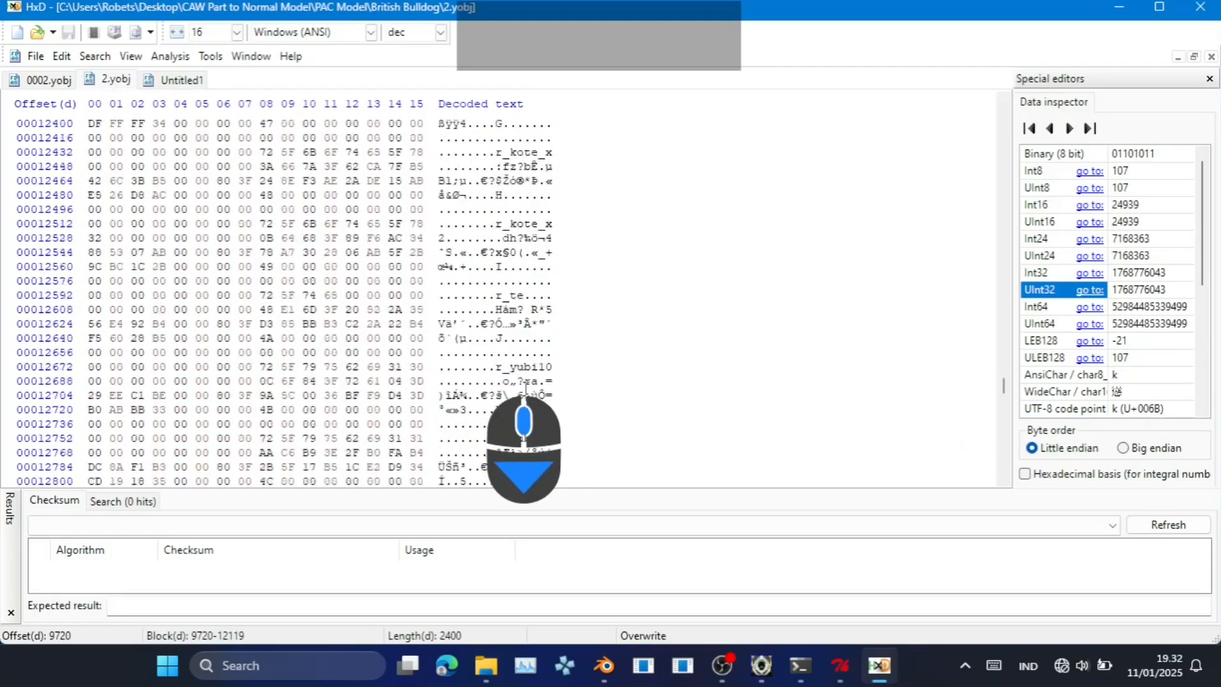
{"action": "scroll", "coordinate": [526, 388], "scroll_direction": "down", "scroll_amount": 20}
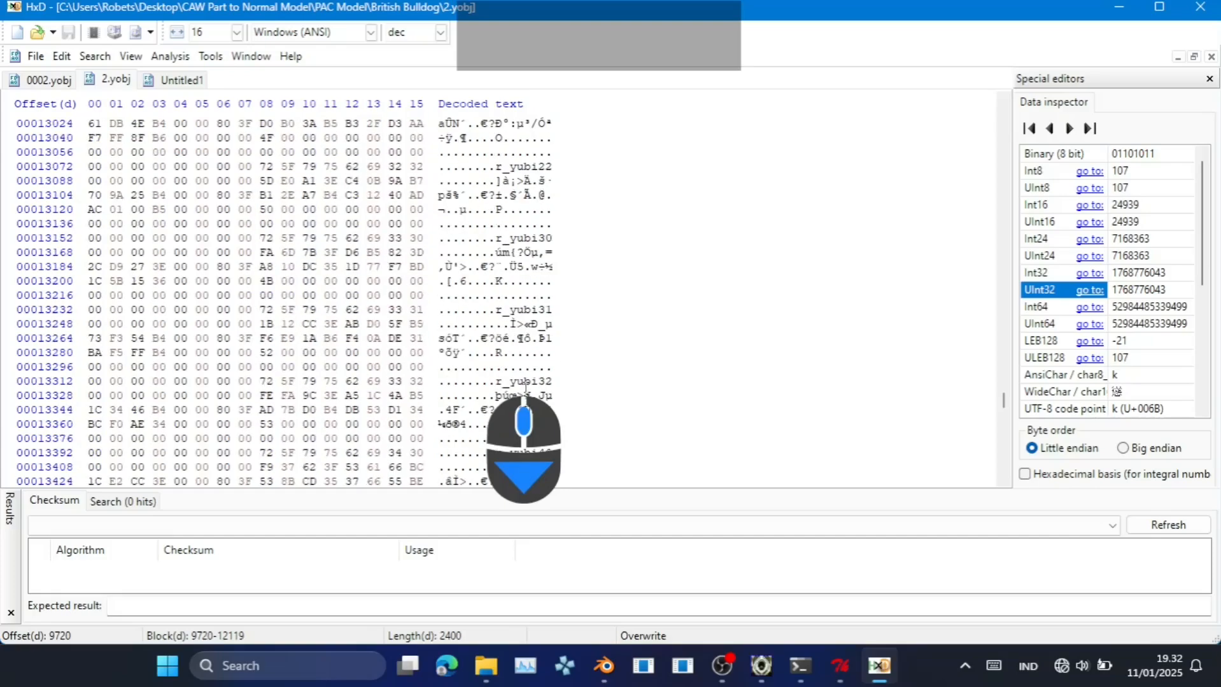
{"action": "scroll", "coordinate": [526, 387], "scroll_direction": "down", "scroll_amount": 17}
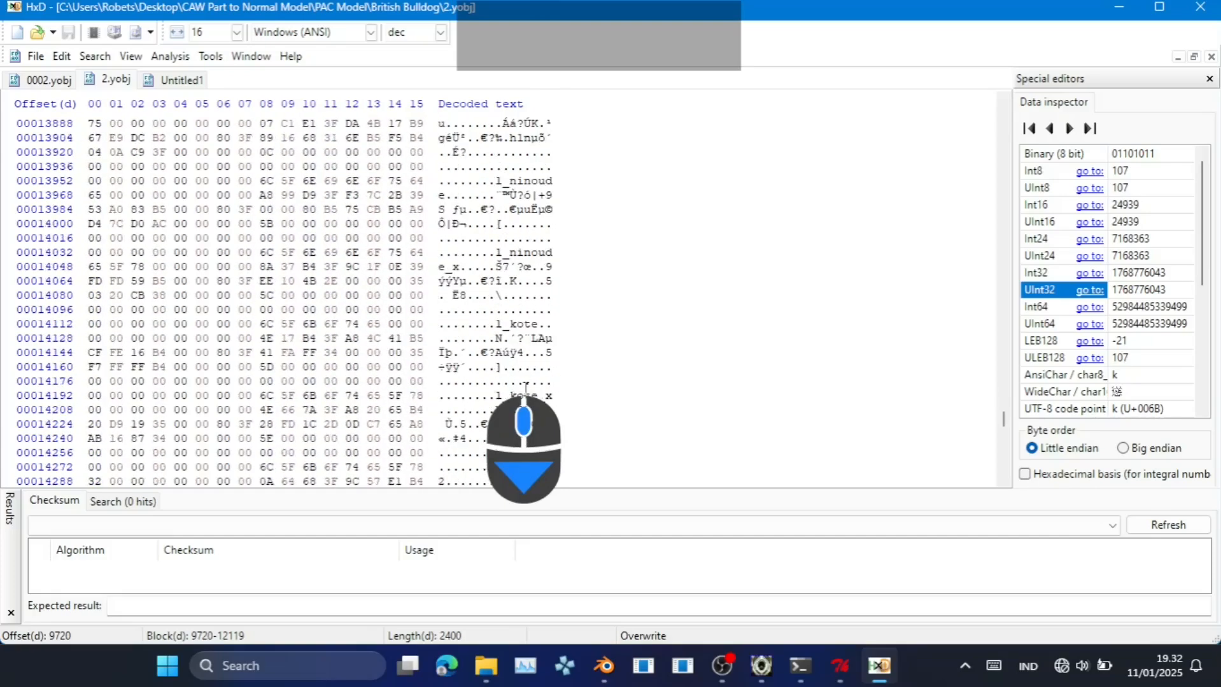
{"action": "scroll", "coordinate": [526, 388], "scroll_direction": "down", "scroll_amount": 20}
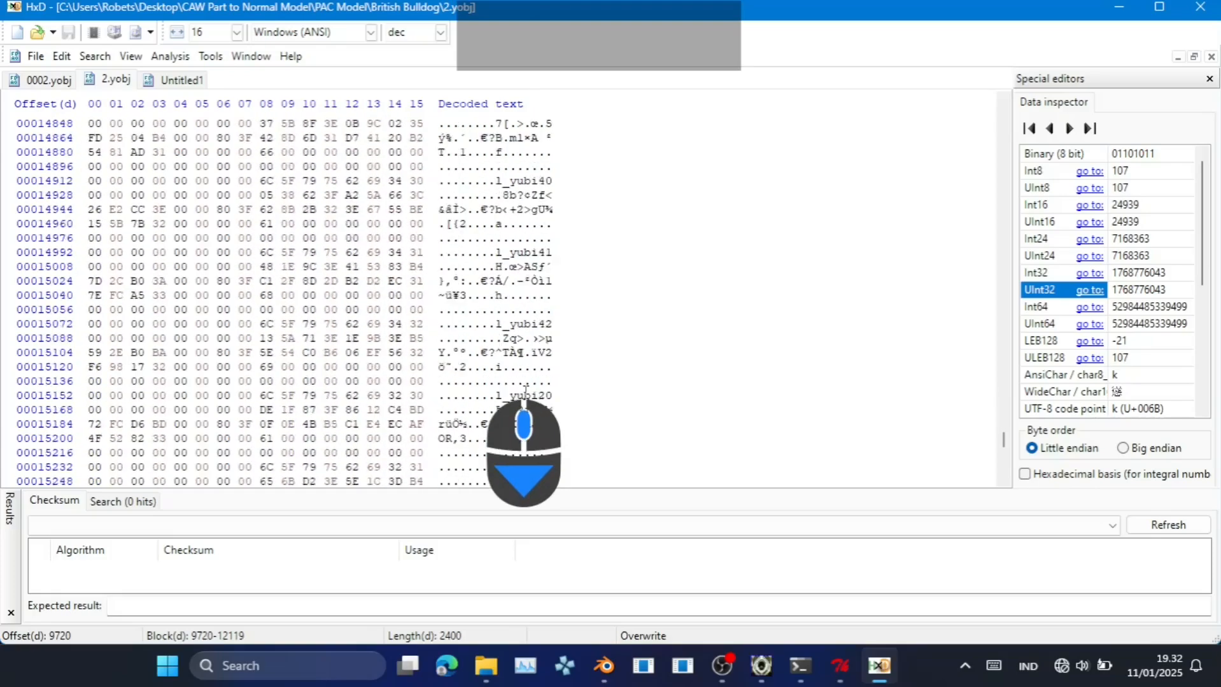
{"action": "scroll", "coordinate": [511, 402], "scroll_direction": "up", "scroll_amount": 3}
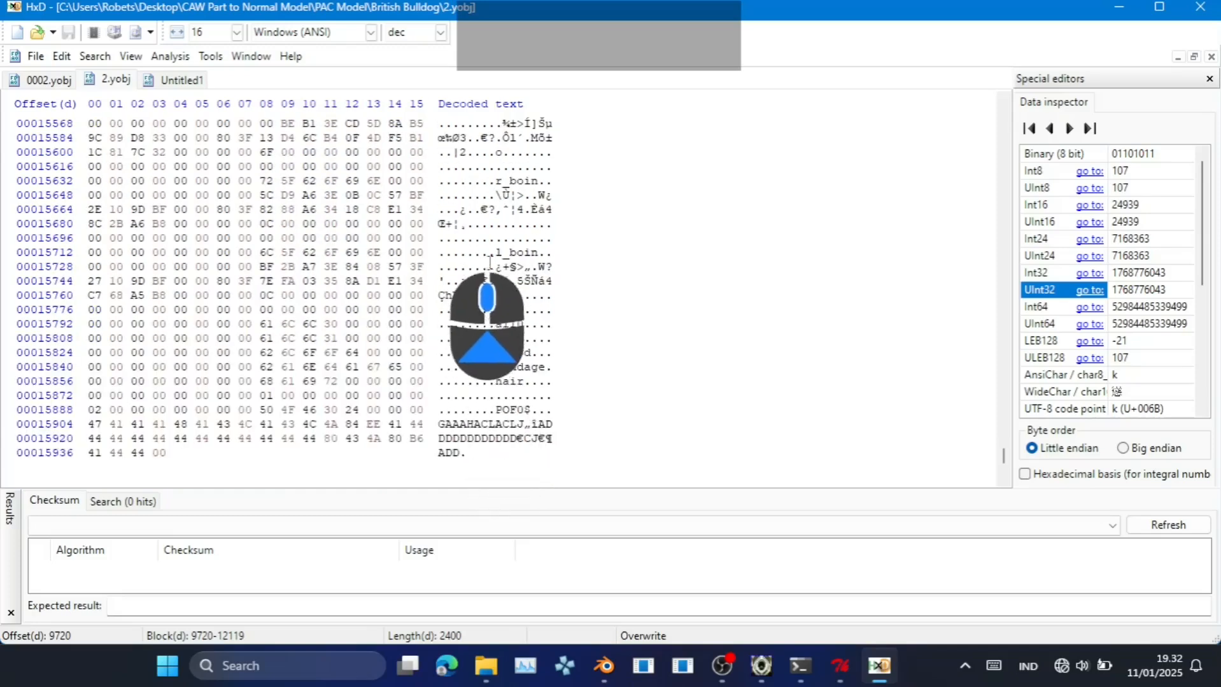
{"action": "left_click", "coordinate": [497, 184]}
{"action": "key", "text": "shift+Down"}
{"action": "key", "text": "shift+Down"}
{"action": "key", "text": "shift+Down"}
{"action": "key", "text": "shift+Down"}
{"action": "key", "text": "shift+Down"}
{"action": "key", "text": "shift+Down"}
{"action": "key", "text": "shift+Down"}
{"action": "key", "text": "shift+Down"}
{"action": "key", "text": "shift+Down"}
{"action": "key", "text": "shift+Down"}
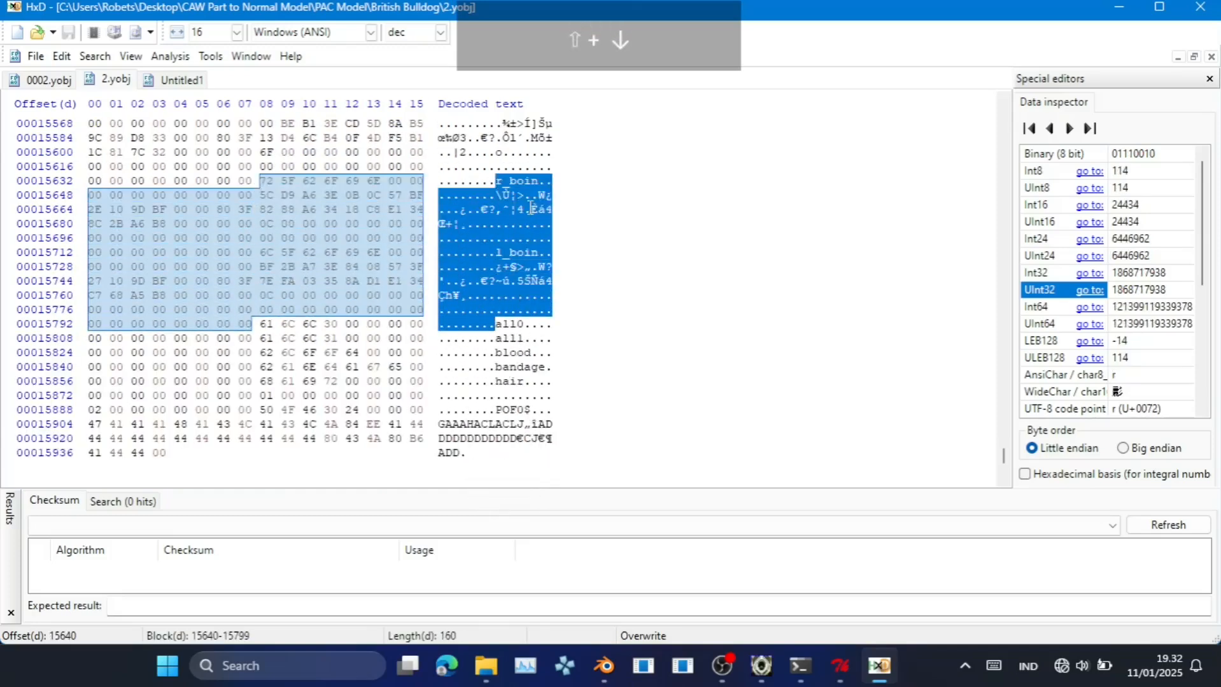
{"action": "left_click", "coordinate": [608, 373]}
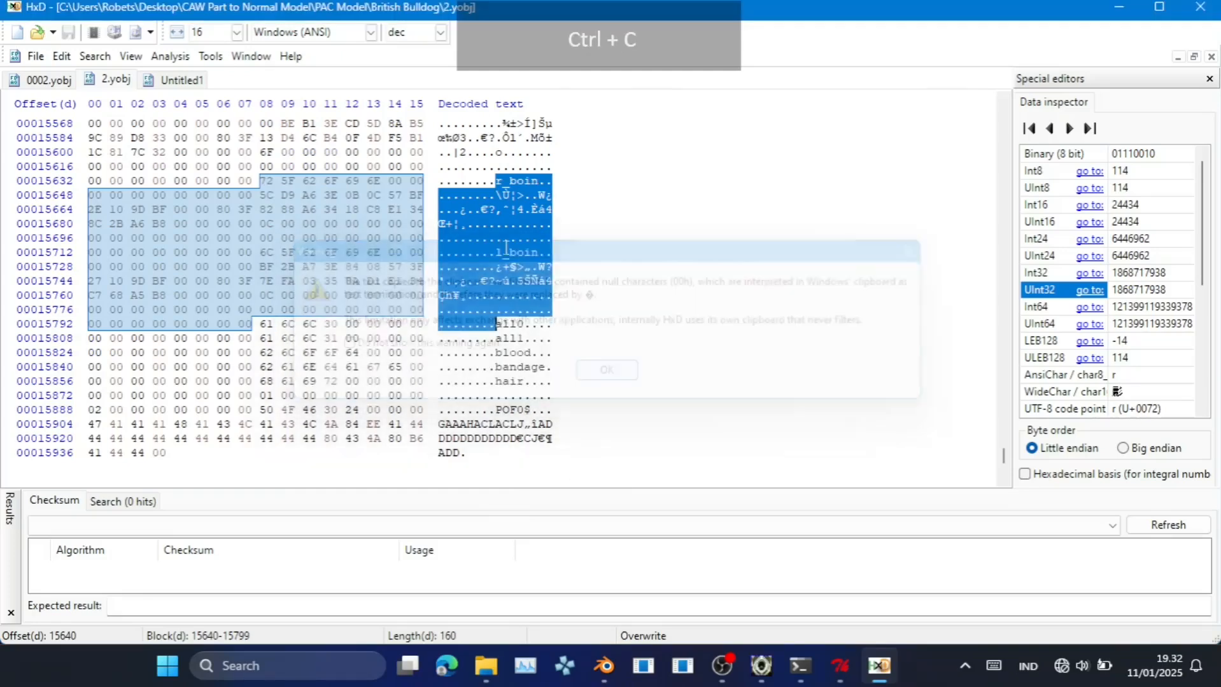
{"action": "left_click", "coordinate": [181, 79]}
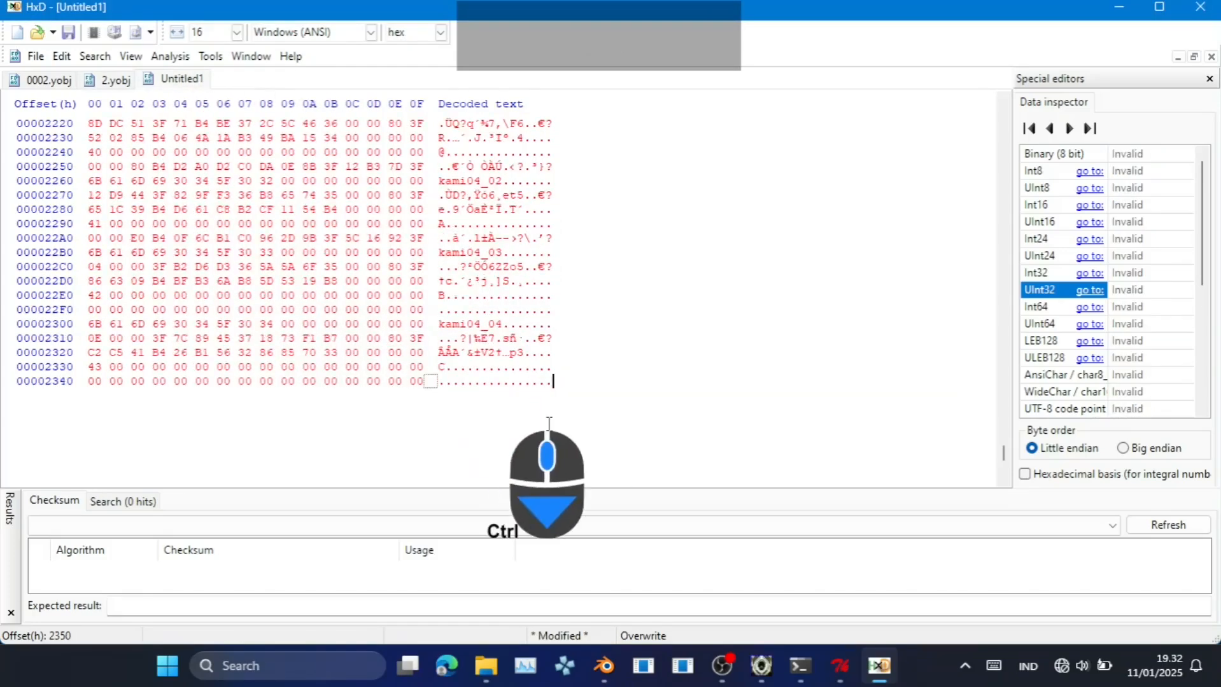
{"action": "key", "text": "ctrl+v"}
Copy the original atama bone entry near the start of Untitled1, from hex offset 3C0 through 40F.
{"action": "scroll", "coordinate": [548, 425], "scroll_direction": "up", "scroll_amount": 10}
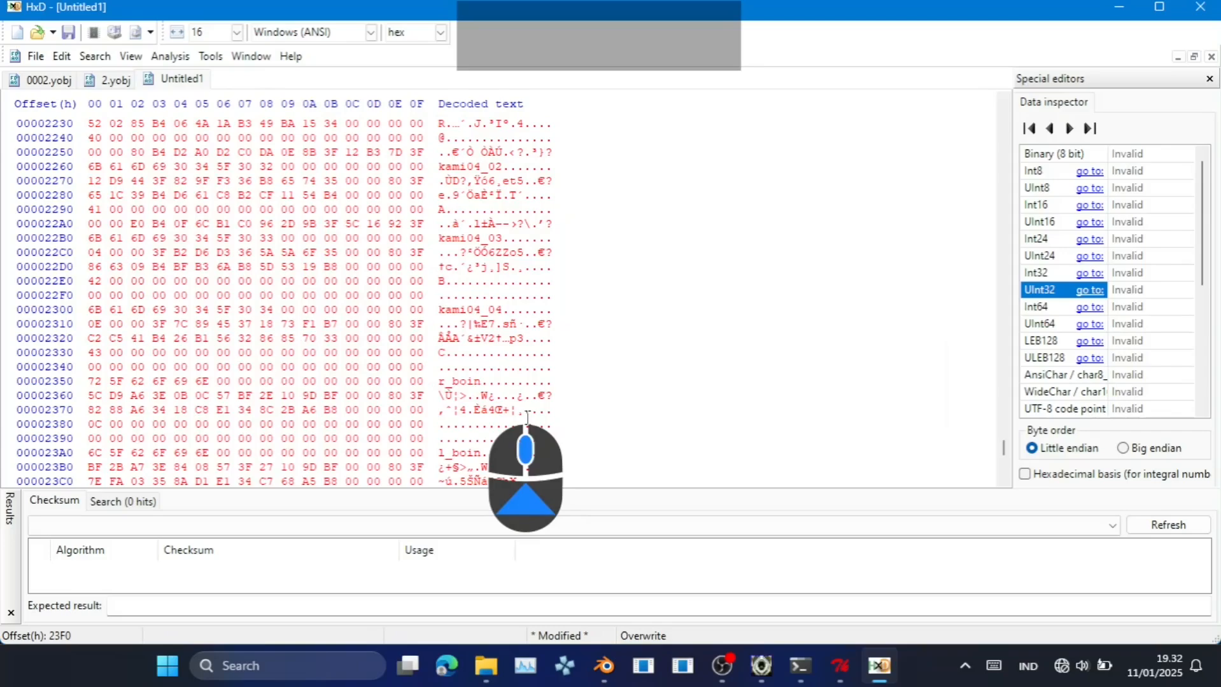
{"action": "scroll", "coordinate": [522, 415], "scroll_direction": "up", "scroll_amount": 14}
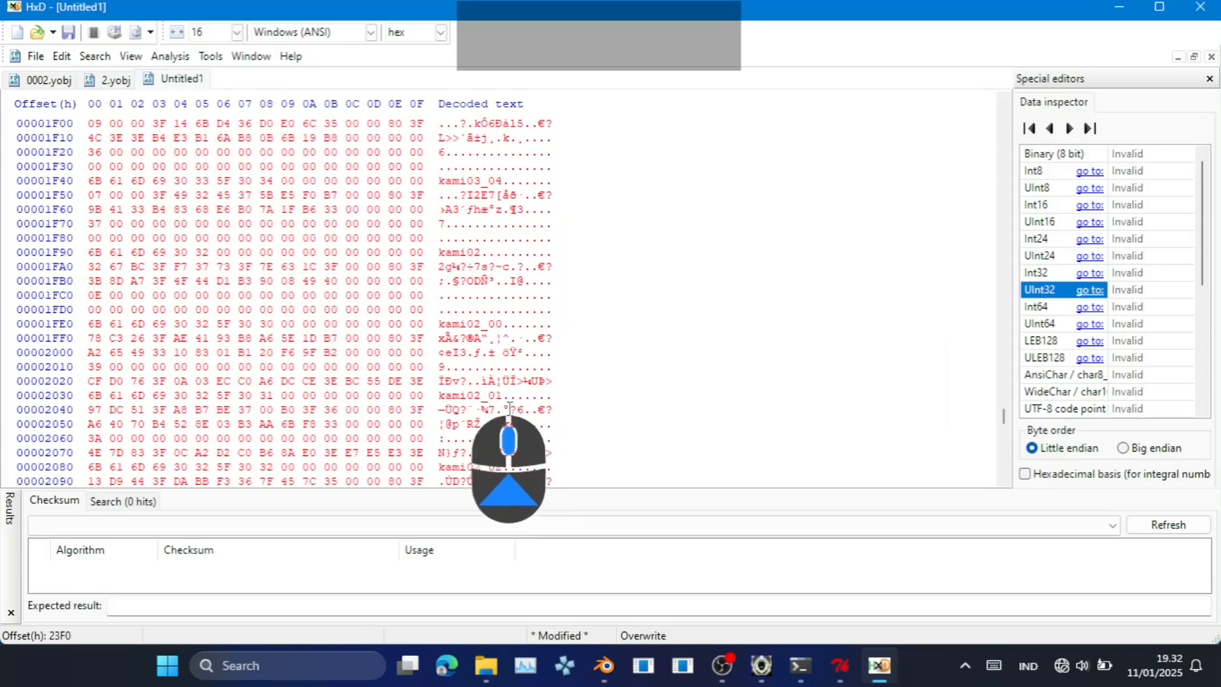
{"action": "scroll", "coordinate": [496, 380], "scroll_direction": "down", "scroll_amount": 20}
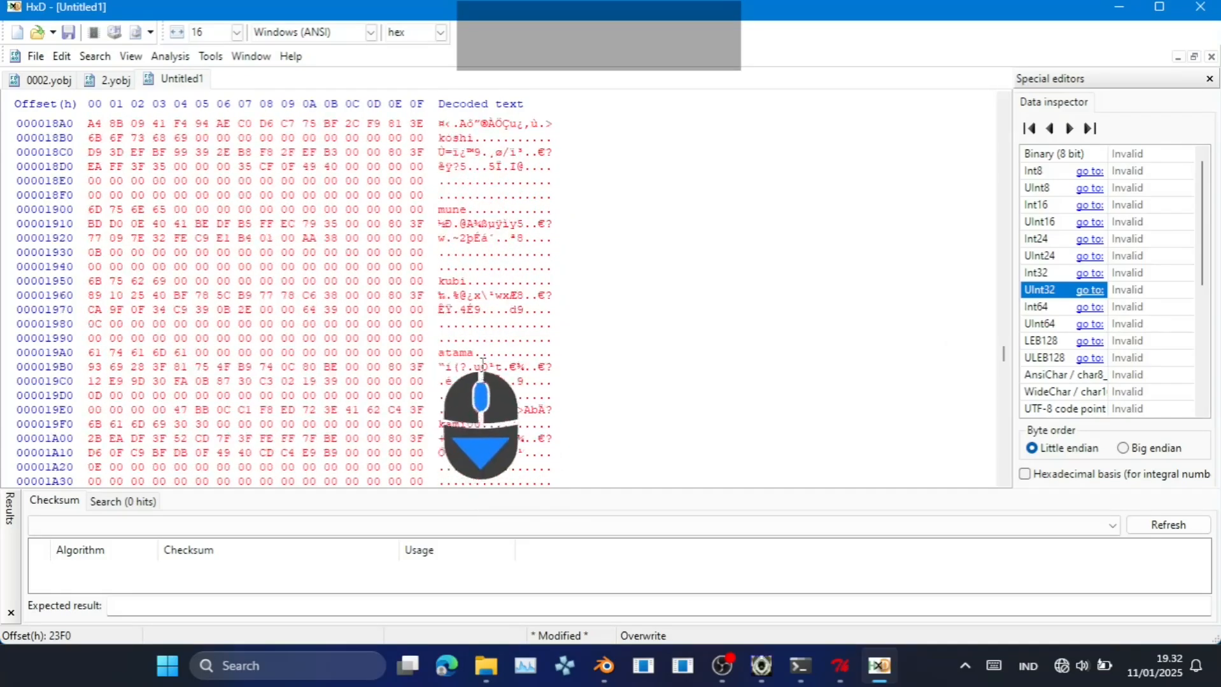
{"action": "scroll", "coordinate": [518, 382], "scroll_direction": "up", "scroll_amount": 20}
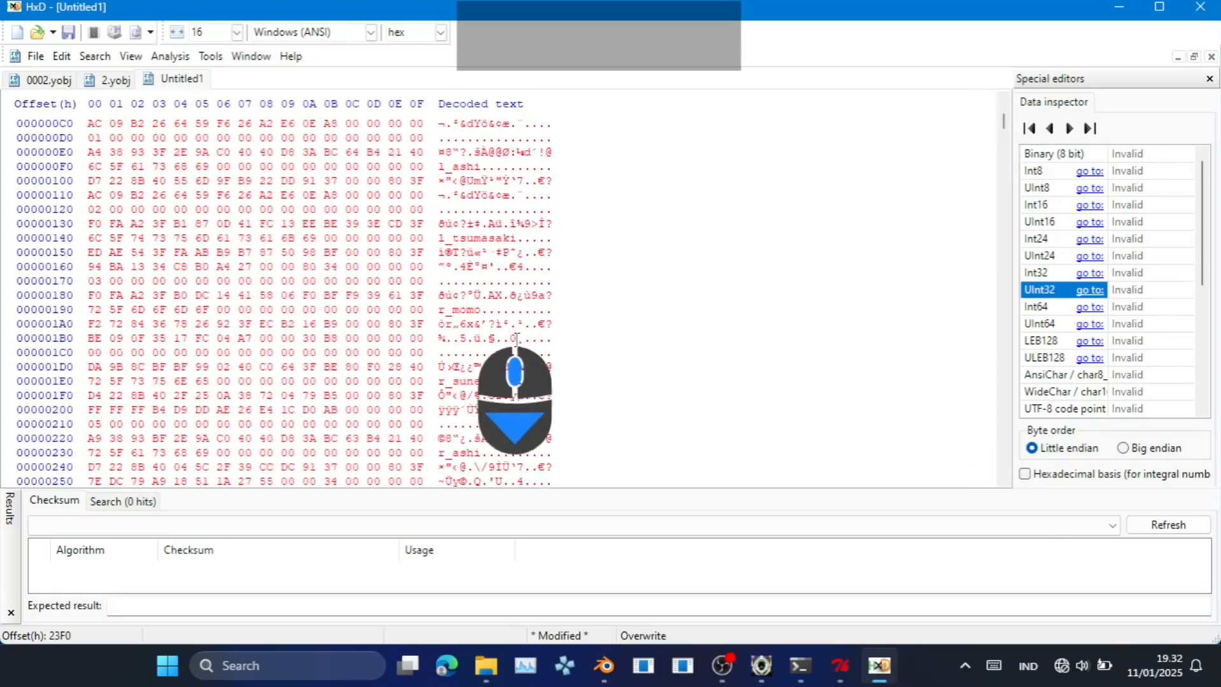
{"action": "left_click", "coordinate": [441, 296]}
{"action": "key", "text": "shift+Down"}
{"action": "key", "text": "shift+Down"}
{"action": "key", "text": "shift+Down"}
{"action": "key", "text": "shift+Down"}
{"action": "key", "text": "shift+Down"}
{"action": "key", "text": "shift+Down"}
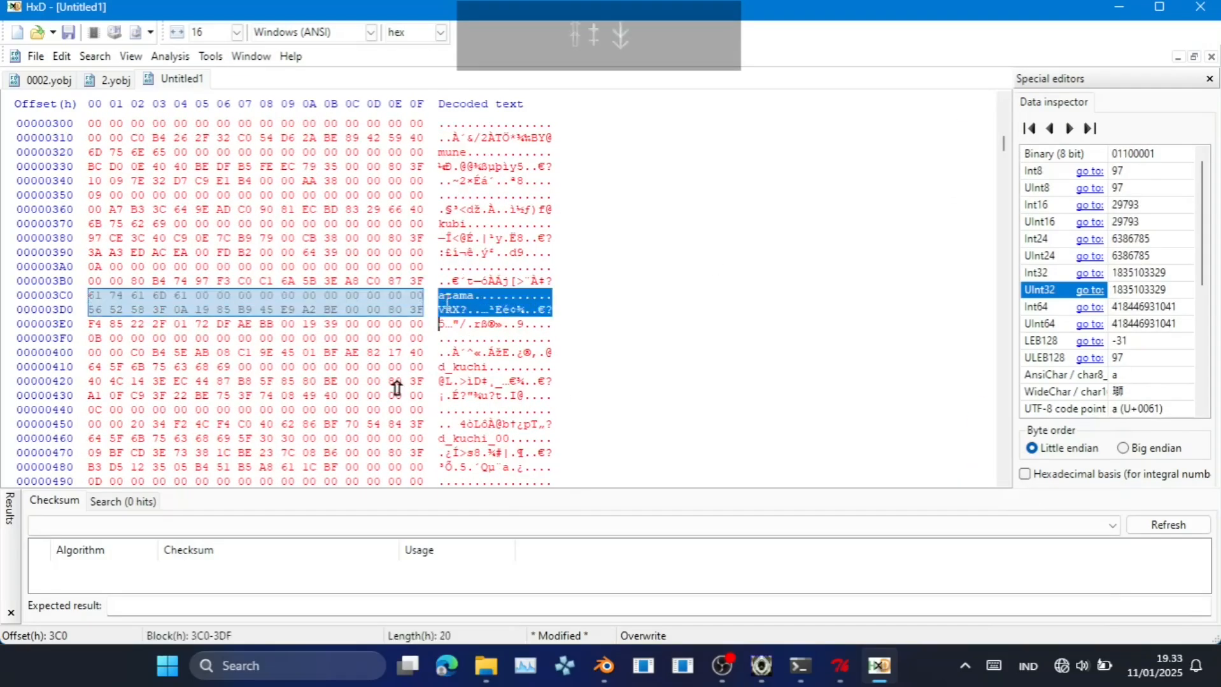
{"action": "key", "text": "shift+Up"}
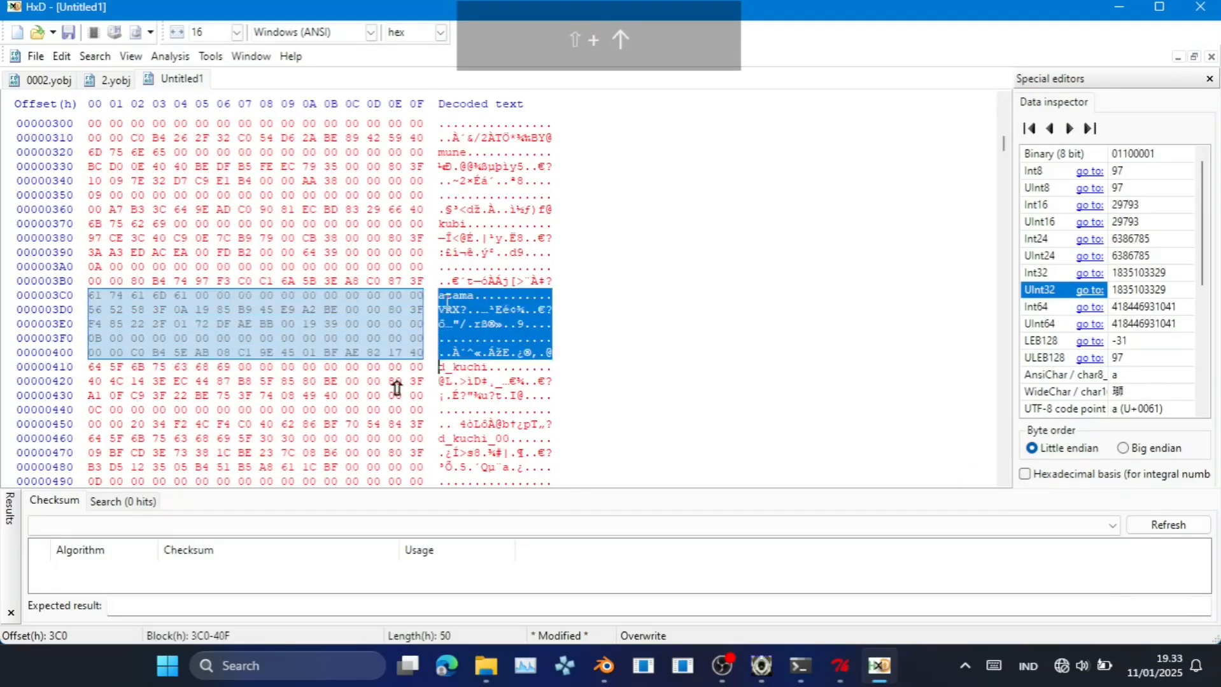
{"action": "key", "text": "ctrl+c"}
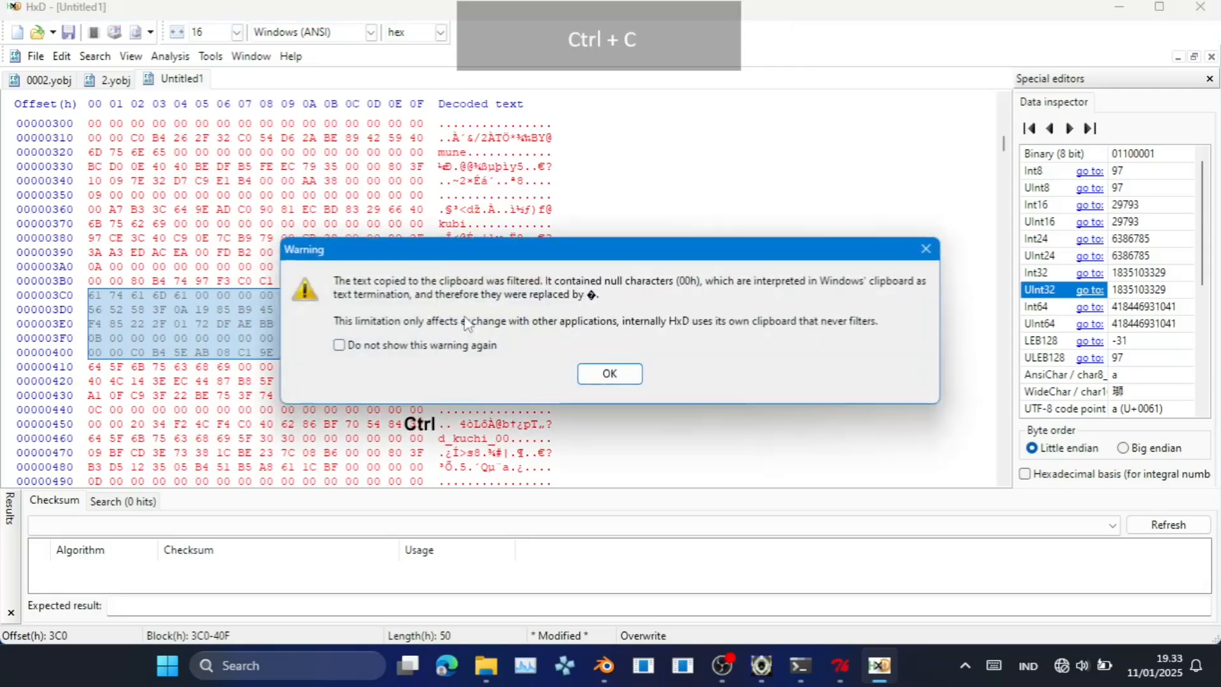
{"action": "left_click", "coordinate": [615, 377]}
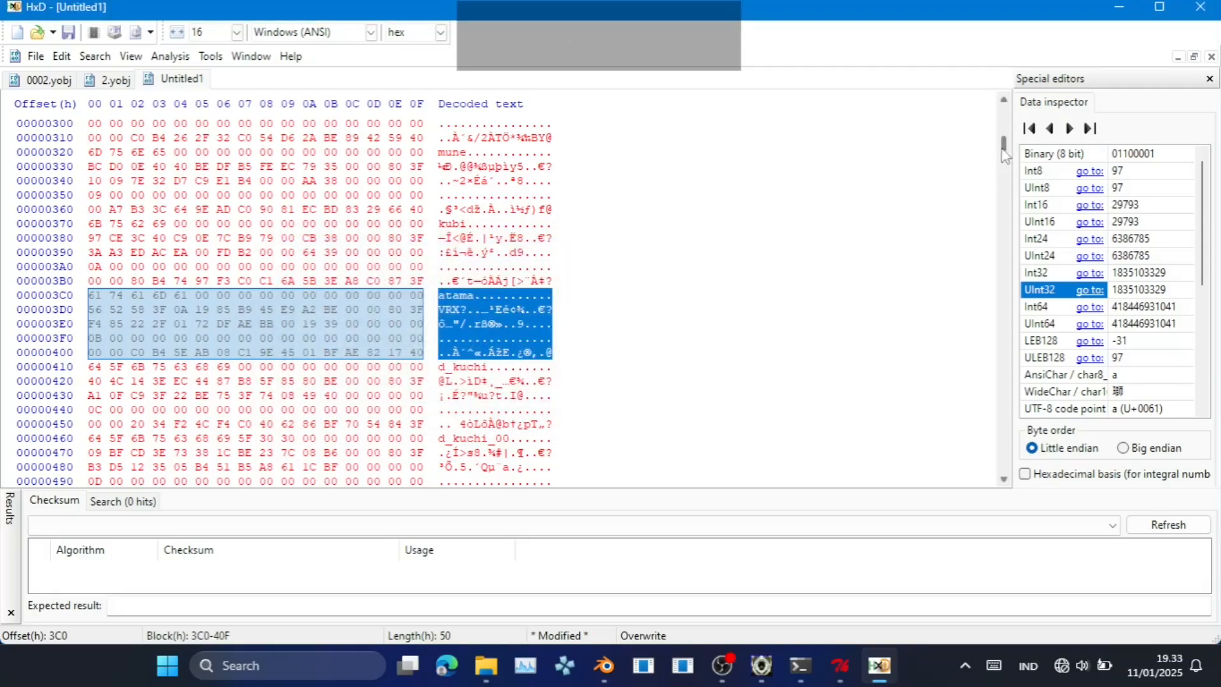
Try to overwrite the appended atama bone entry in Untitled1, starting at hex offset 19A0, with the copied original atama entry.
{"action": "left_click_drag", "start_coordinate": [1004, 145], "coordinate": [1004, 432]}
{"action": "scroll", "coordinate": [847, 385], "scroll_direction": "down", "scroll_amount": 1}
{"action": "scroll", "coordinate": [498, 335], "scroll_direction": "up", "scroll_amount": 13}
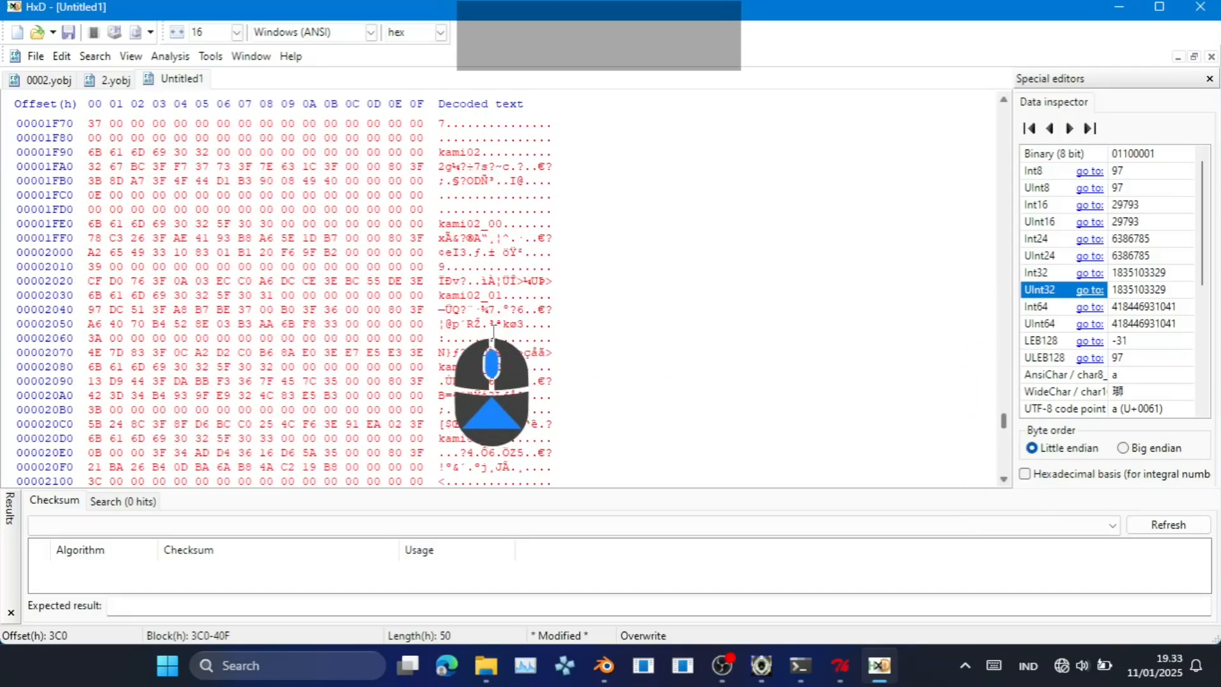
{"action": "scroll", "coordinate": [492, 324], "scroll_direction": "up", "scroll_amount": 15}
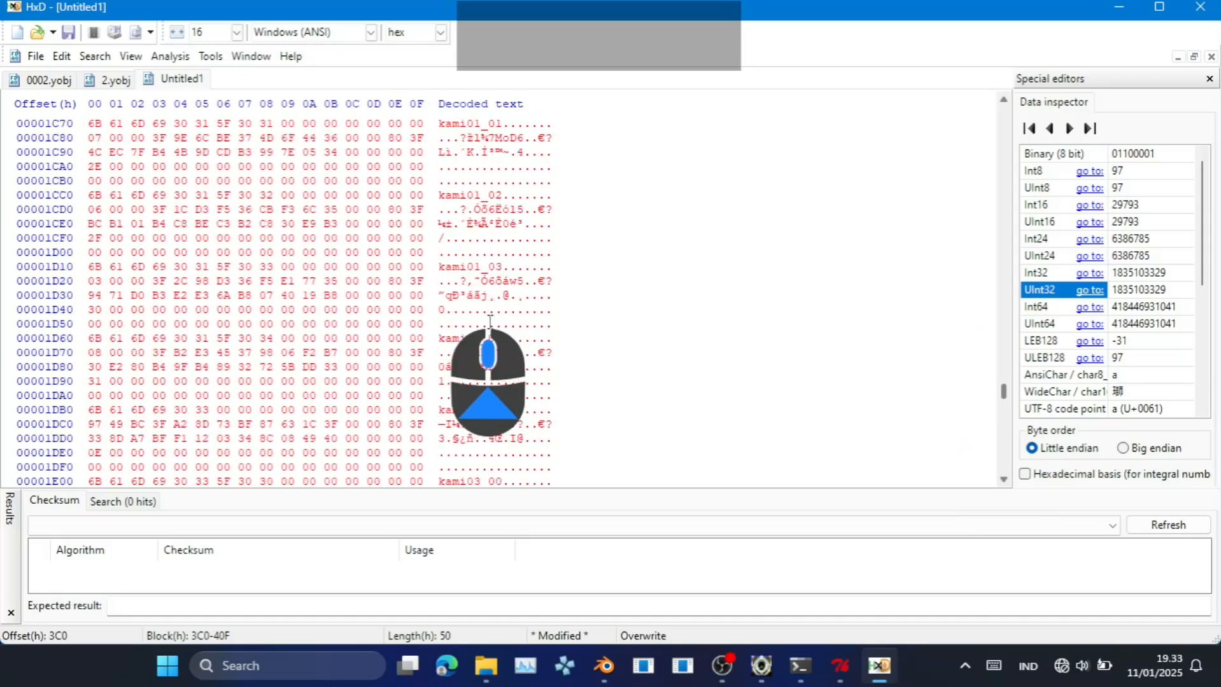
{"action": "scroll", "coordinate": [489, 321], "scroll_direction": "up", "scroll_amount": 12}
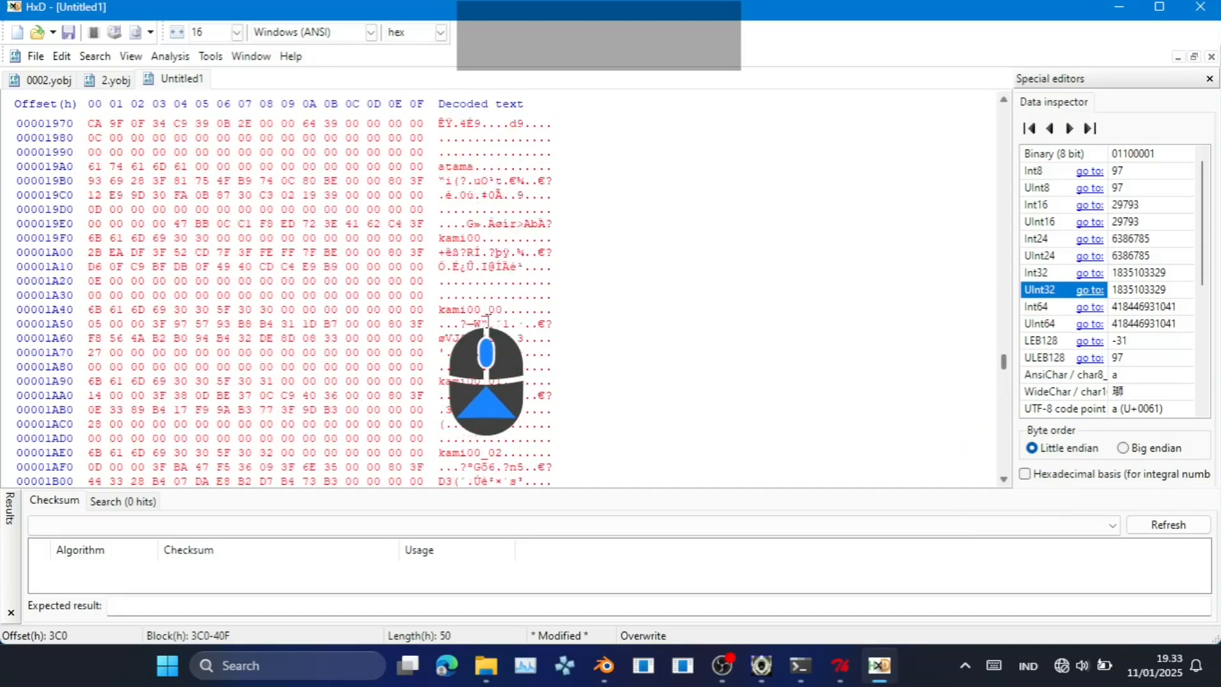
{"action": "left_click", "coordinate": [449, 296]}
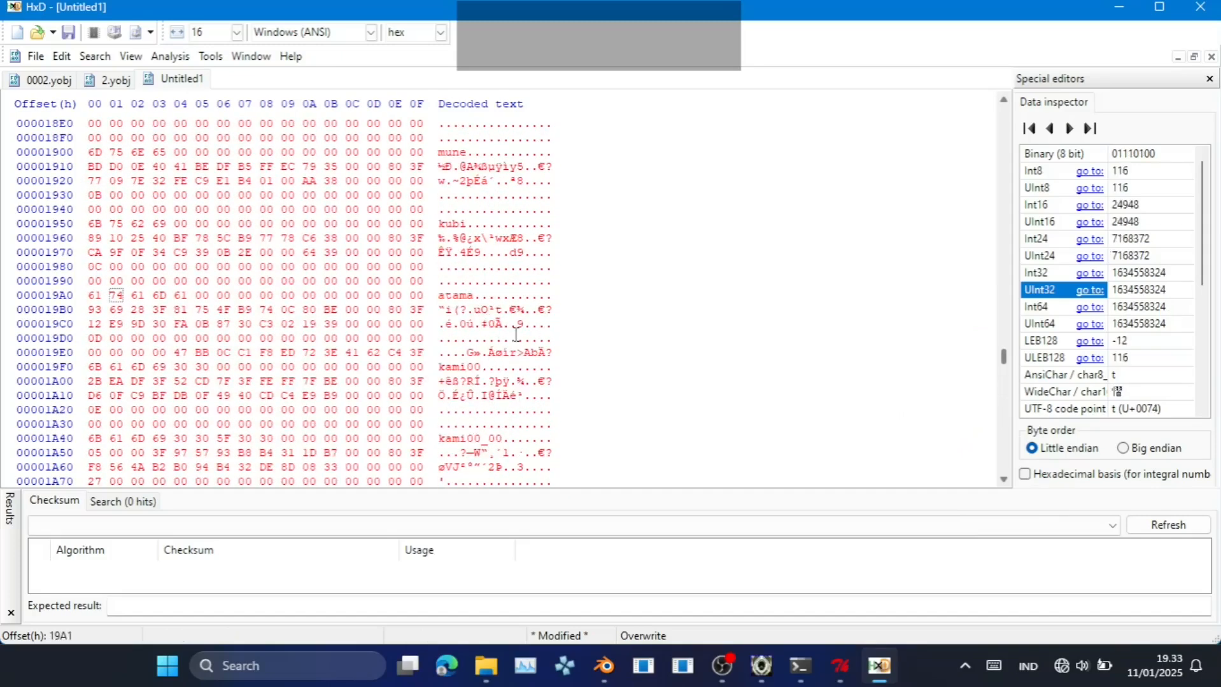
{"action": "key", "text": "Left"}
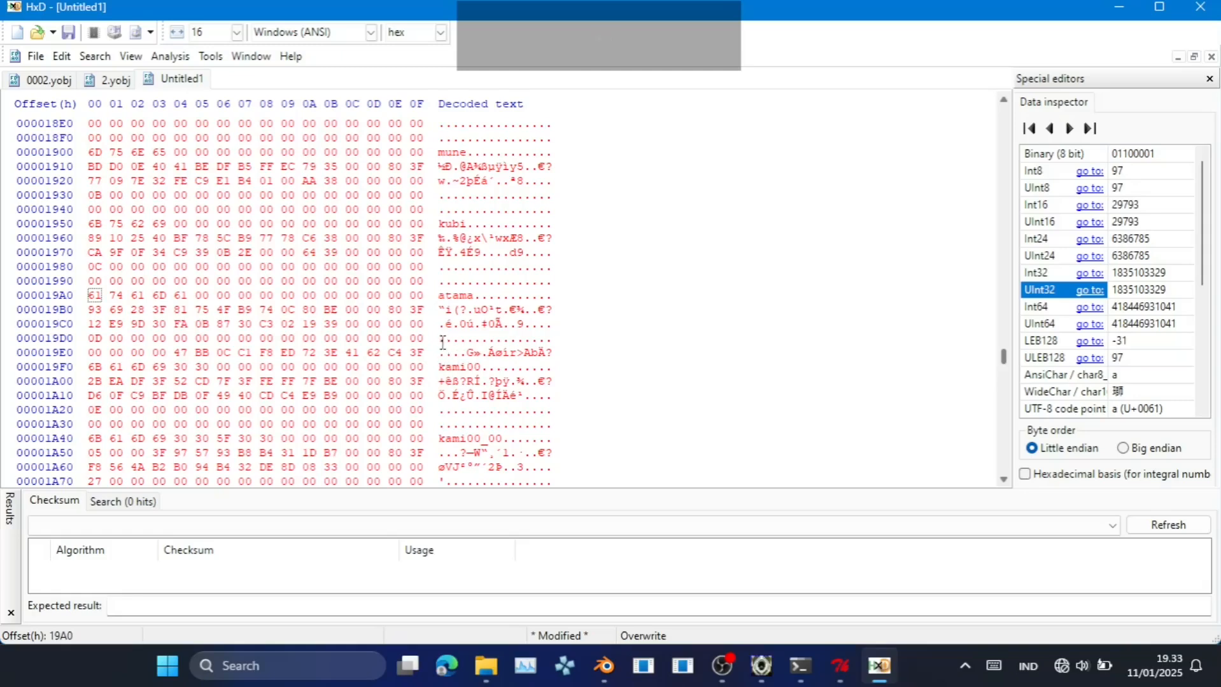
{"action": "key", "text": "shift+Down"}
{"action": "key", "text": "shift+Down"}
{"action": "key", "text": "shift+Down"}
{"action": "key", "text": "shift+Down"}
{"action": "key", "text": "shift+Down"}
{"action": "key", "text": "shift+Down"}
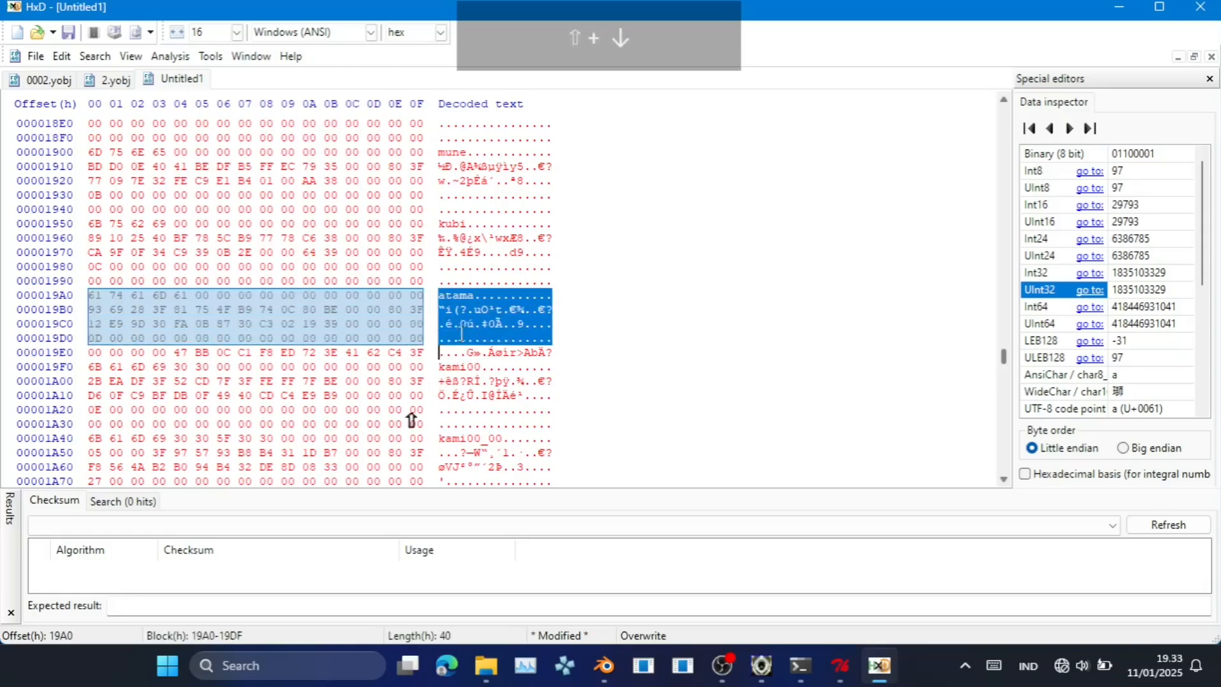
{"action": "key", "text": "shift+Up"}
{"action": "key", "text": "ctrl+v"}
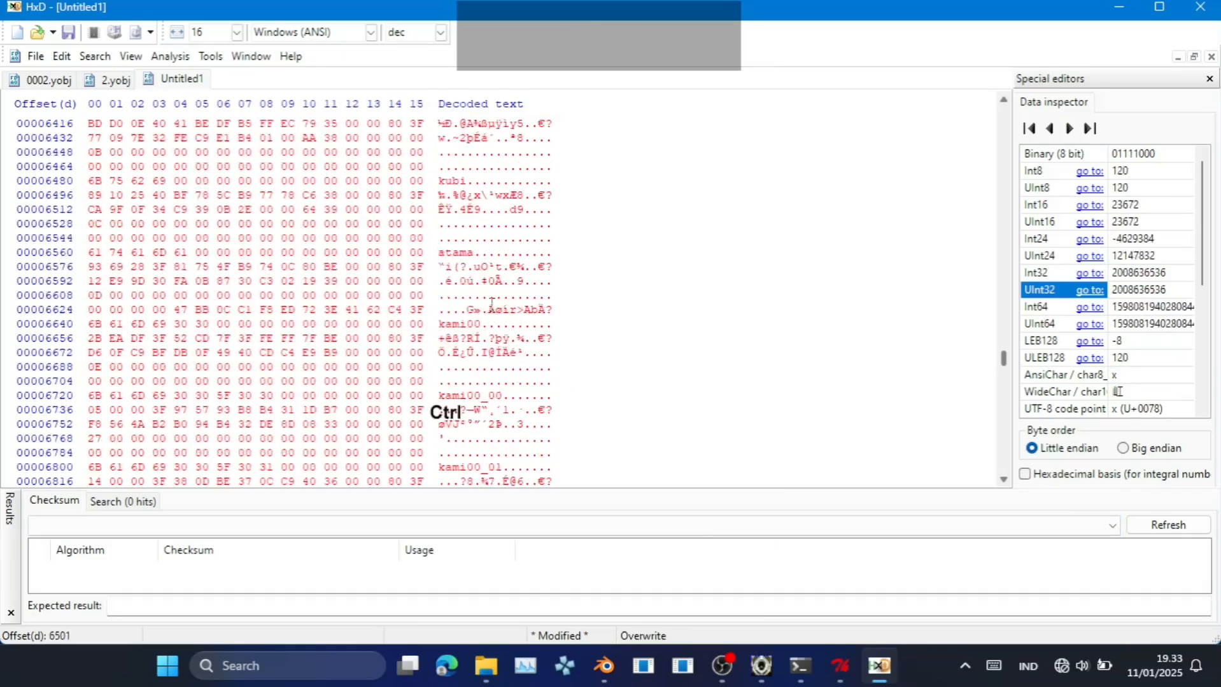
Copy the entire Untitled1 content and insert it into 0002.yobj directly before the POF0 marker at decimal offset 147216.
{"action": "key", "text": "ctrl+a"}
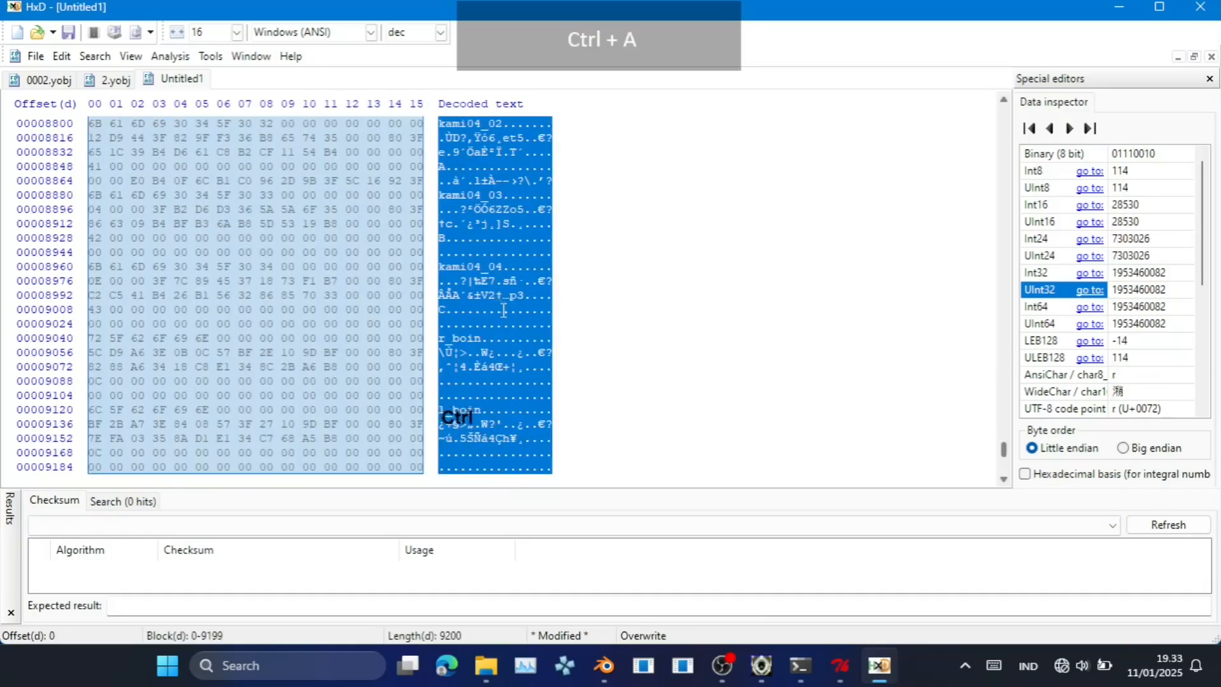
{"action": "key", "text": "ctrl+c"}
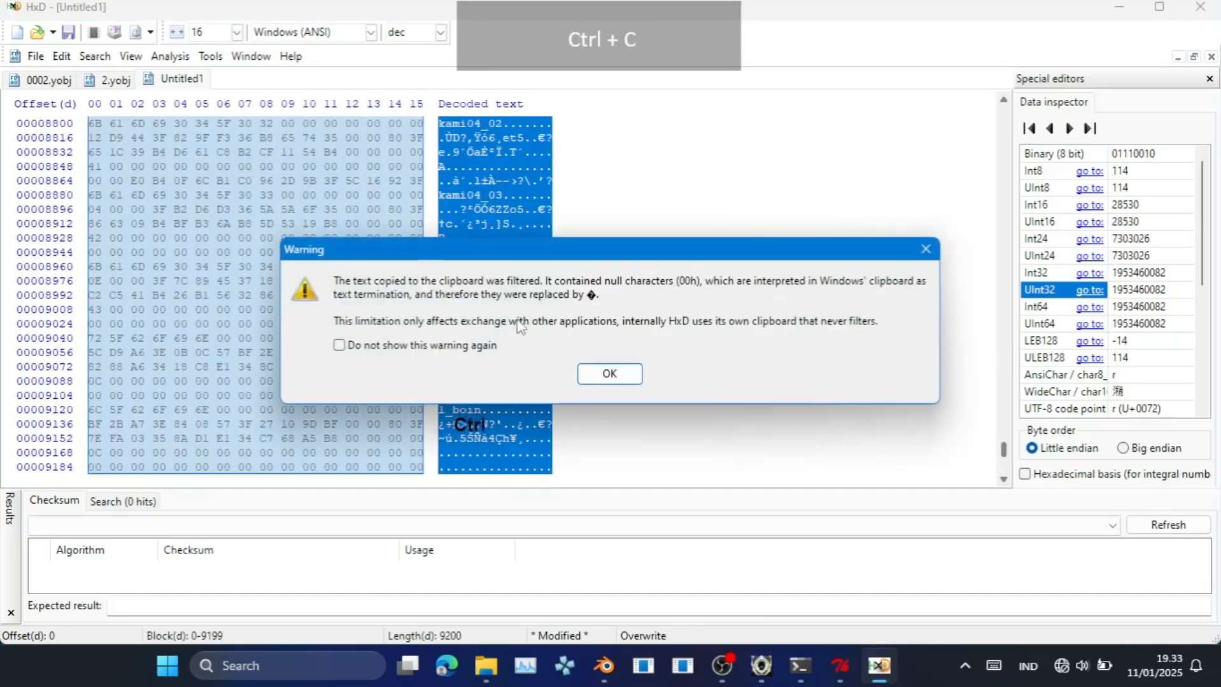
{"action": "left_click", "coordinate": [609, 374]}
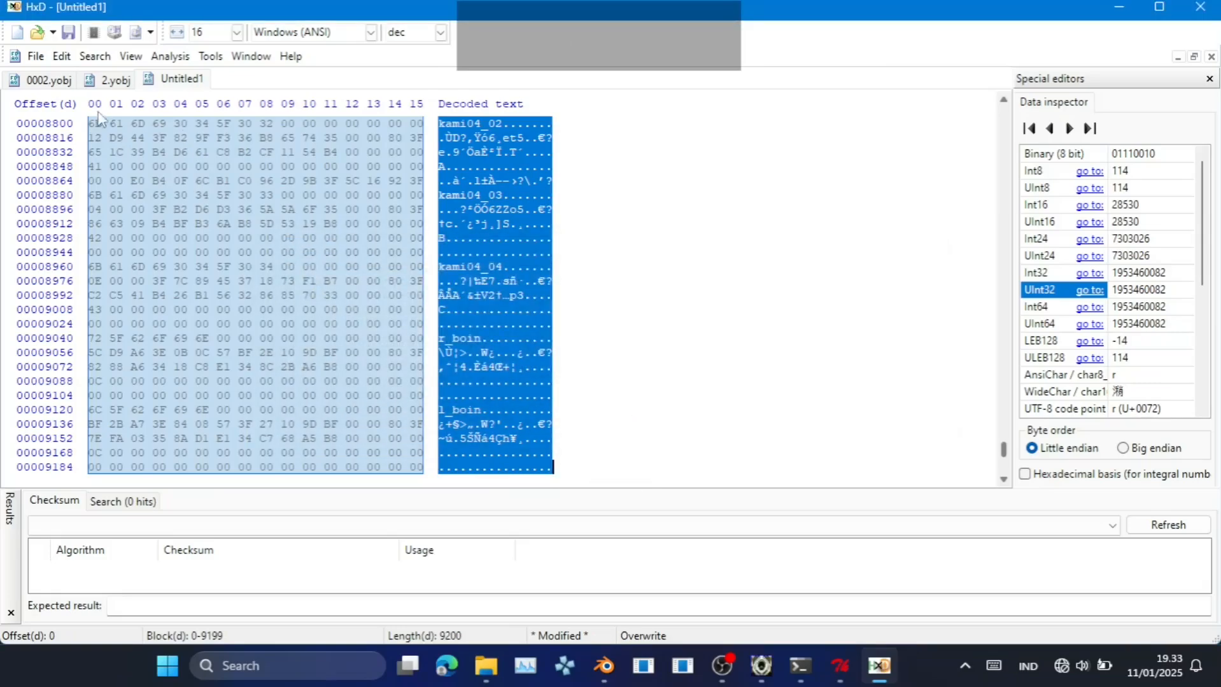
{"action": "left_click", "coordinate": [45, 80]}
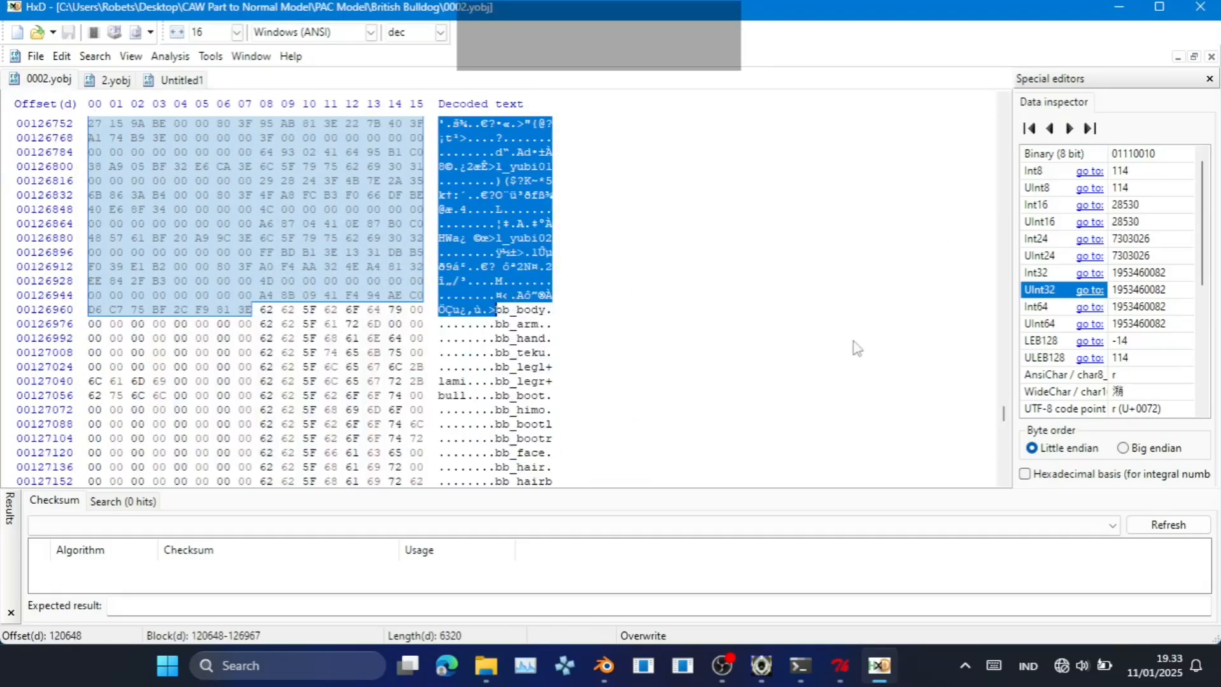
{"action": "left_click_drag", "start_coordinate": [1003, 414], "coordinate": [1004, 472]}
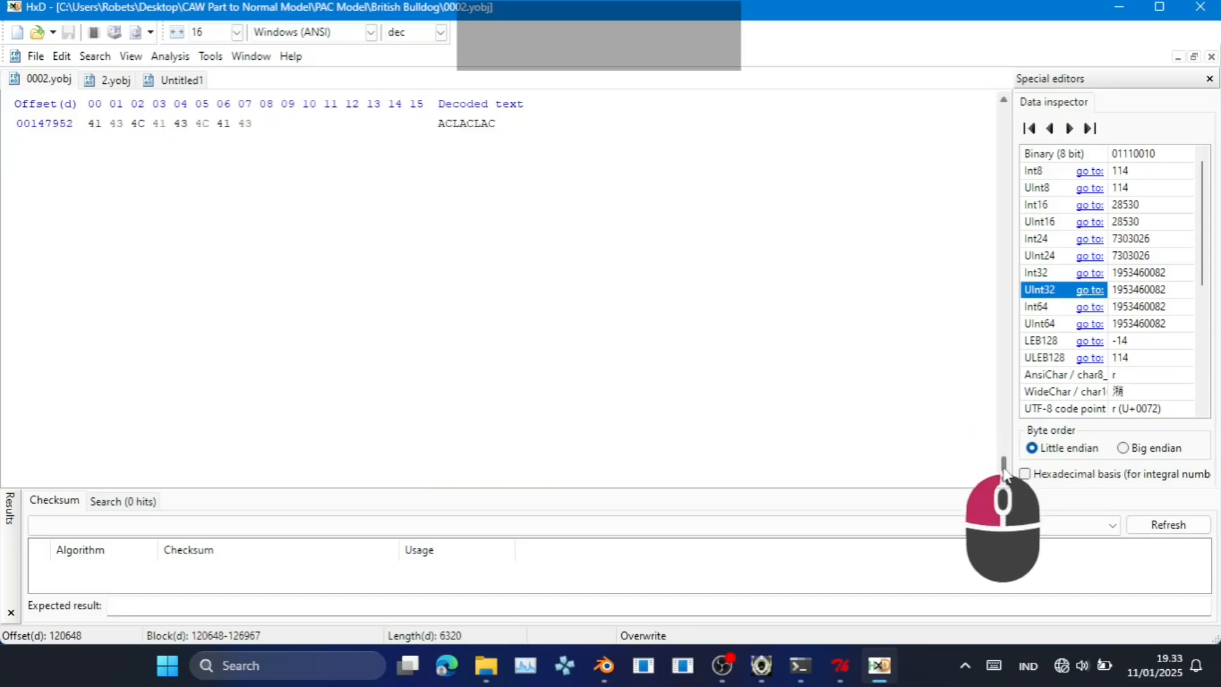
{"action": "scroll", "coordinate": [704, 411], "scroll_direction": "up", "scroll_amount": 15}
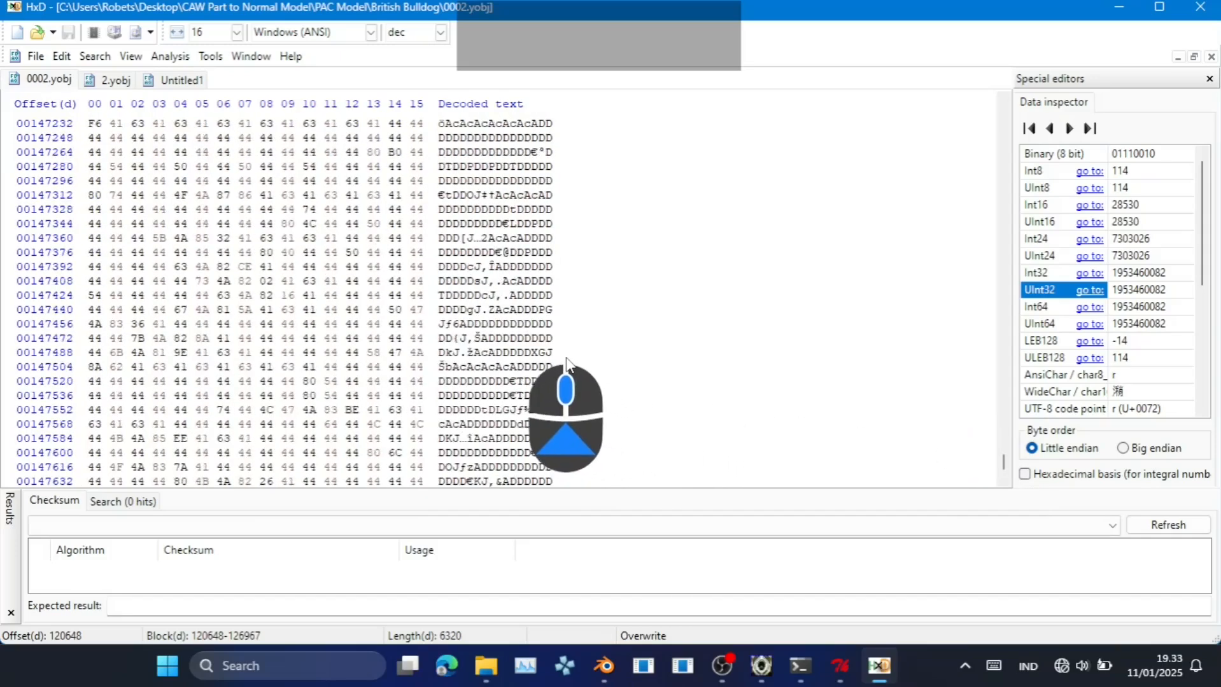
{"action": "scroll", "coordinate": [567, 363], "scroll_direction": "up", "scroll_amount": 3}
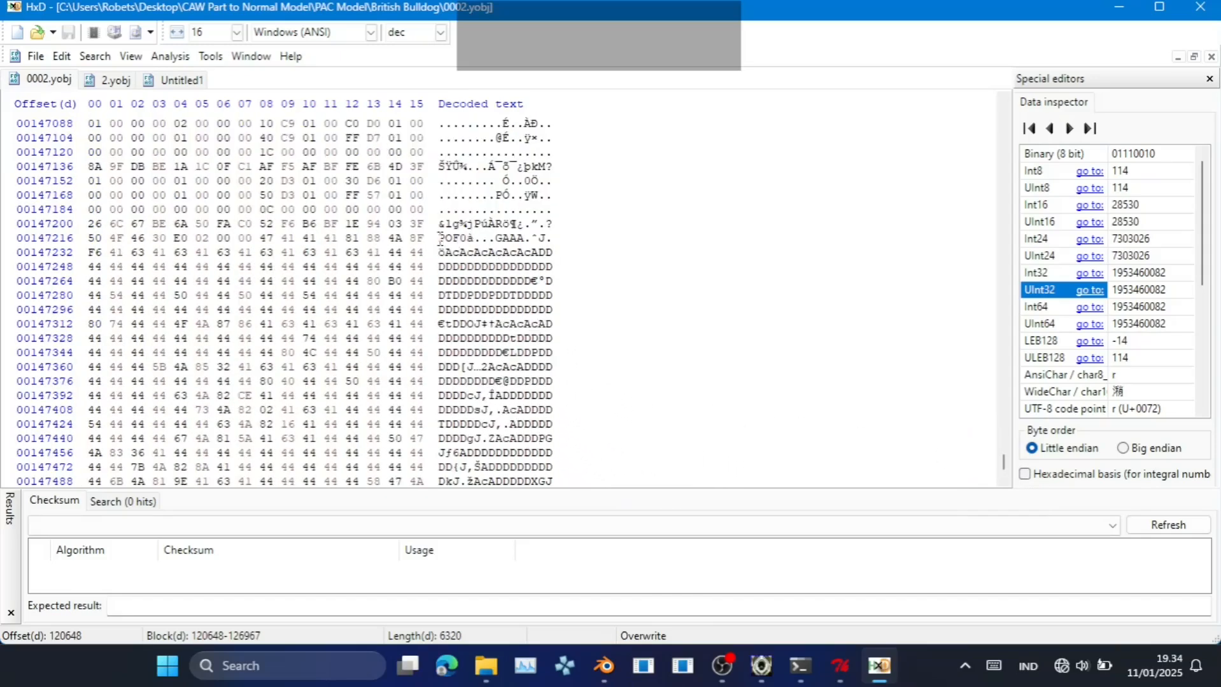
{"action": "left_click", "coordinate": [440, 239]}
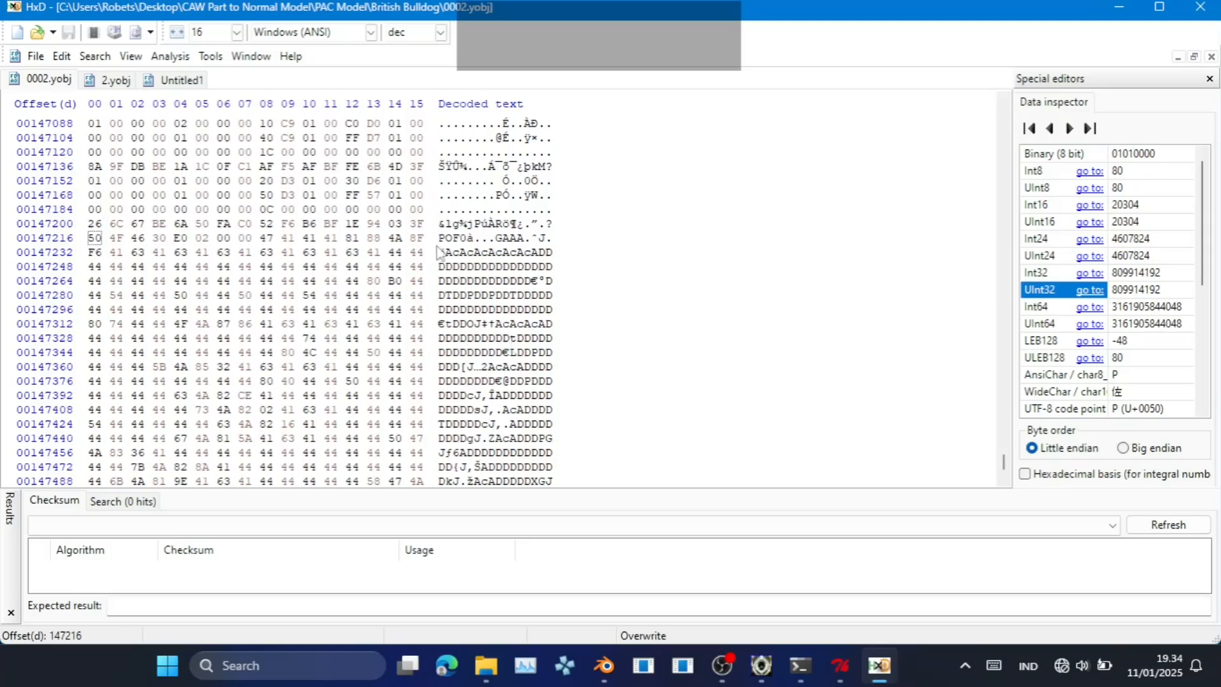
{"action": "key", "text": "ctrl+v"}
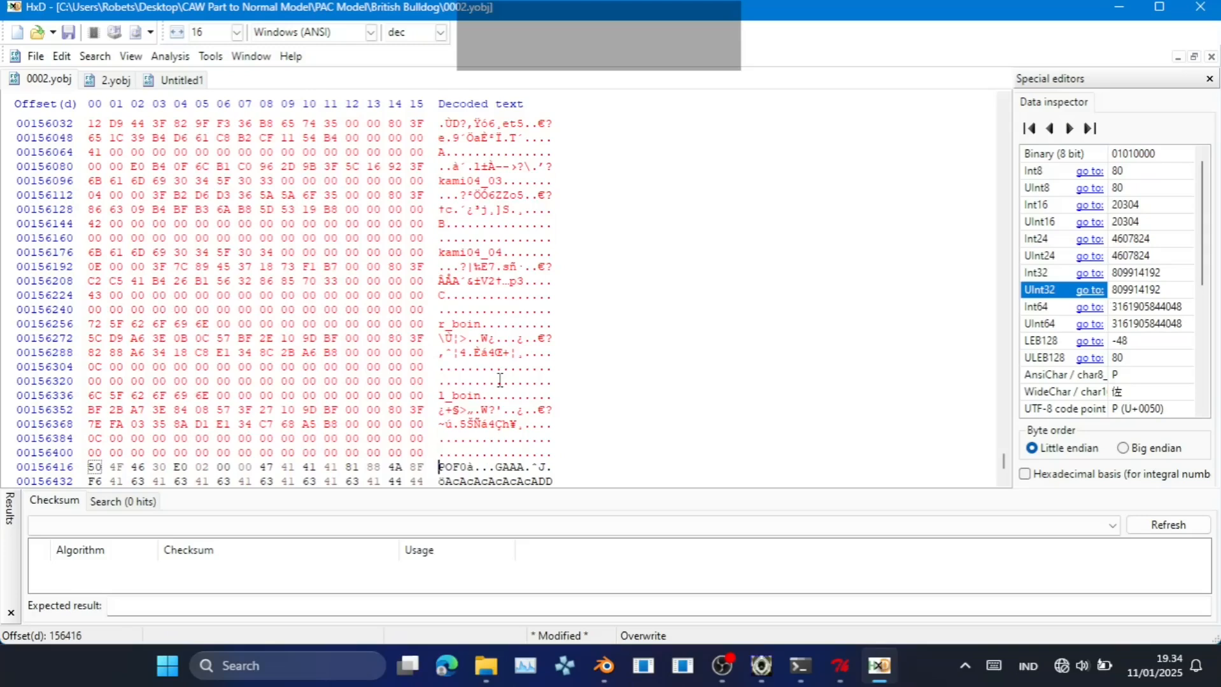
Copy the decimal offset 156408, eight bytes before the POF0 marker, and select the eight bytes up to that marker.
{"action": "key", "text": "Left"}
{"action": "key", "text": "Left"}
{"action": "key", "text": "Left"}
{"action": "key", "text": "Left"}
{"action": "key", "text": "Left"}
{"action": "key", "text": "Left"}
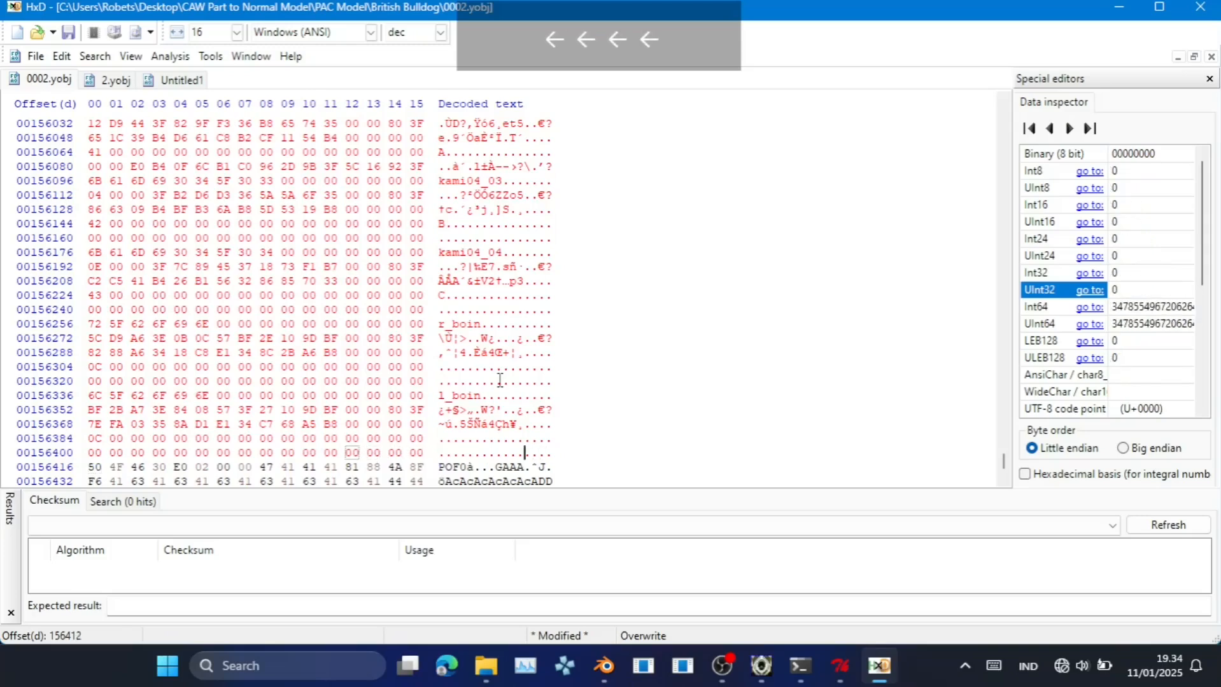
{"action": "key", "text": "Left"}
{"action": "key", "text": "Left"}
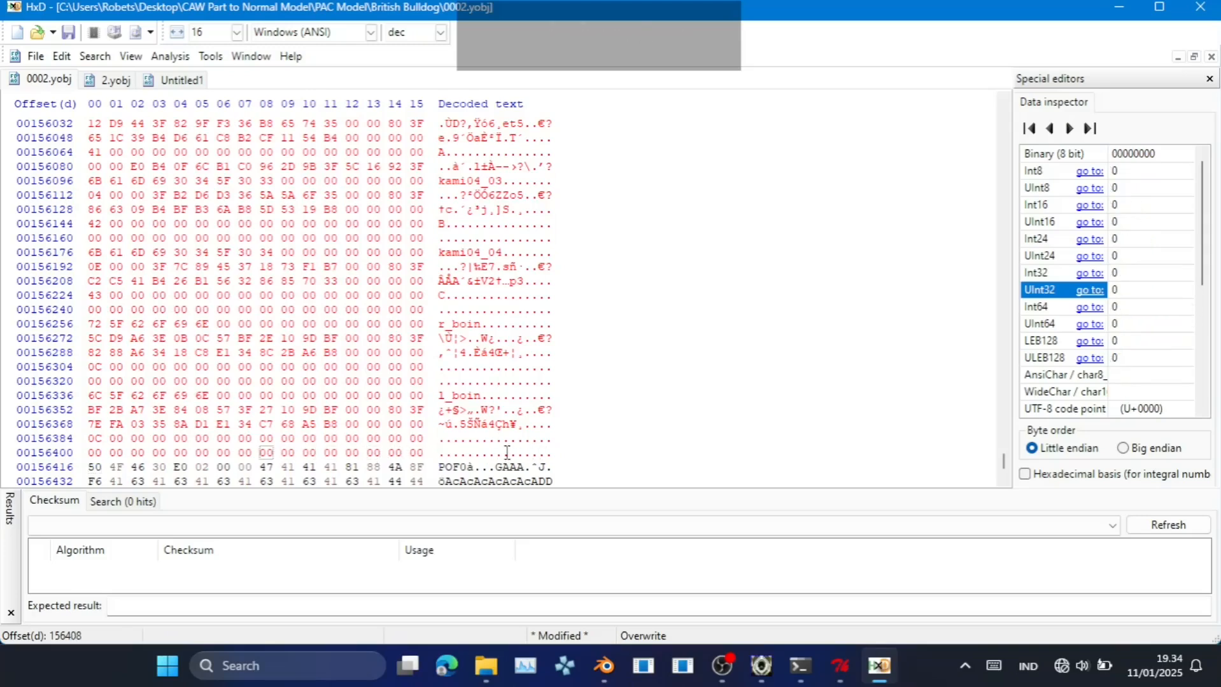
{"action": "right_click", "coordinate": [506, 455]}
{"action": "left_click", "coordinate": [528, 439]}
{"action": "key", "text": "shift+Right"}
{"action": "key", "text": "shift+Right"}
{"action": "key", "text": "shift+Right"}
{"action": "key", "text": "shift+Right"}
{"action": "key", "text": "shift+Right"}
{"action": "key", "text": "shift+Right"}
{"action": "key", "text": "shift+Right"}
{"action": "key", "text": "shift+Right"}
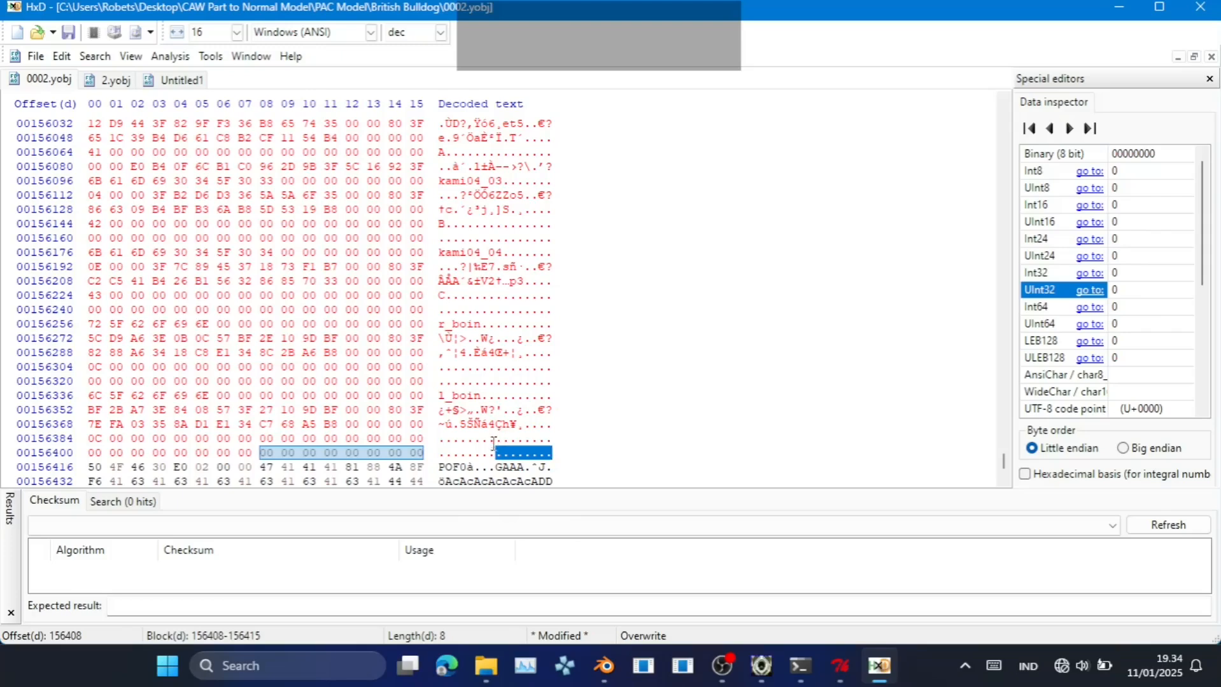
Set the UInt32 value at offset 4 of 0002.yobj's header to the copied offset 156408.
{"action": "left_click_drag", "start_coordinate": [1004, 459], "coordinate": [1014, 78]}
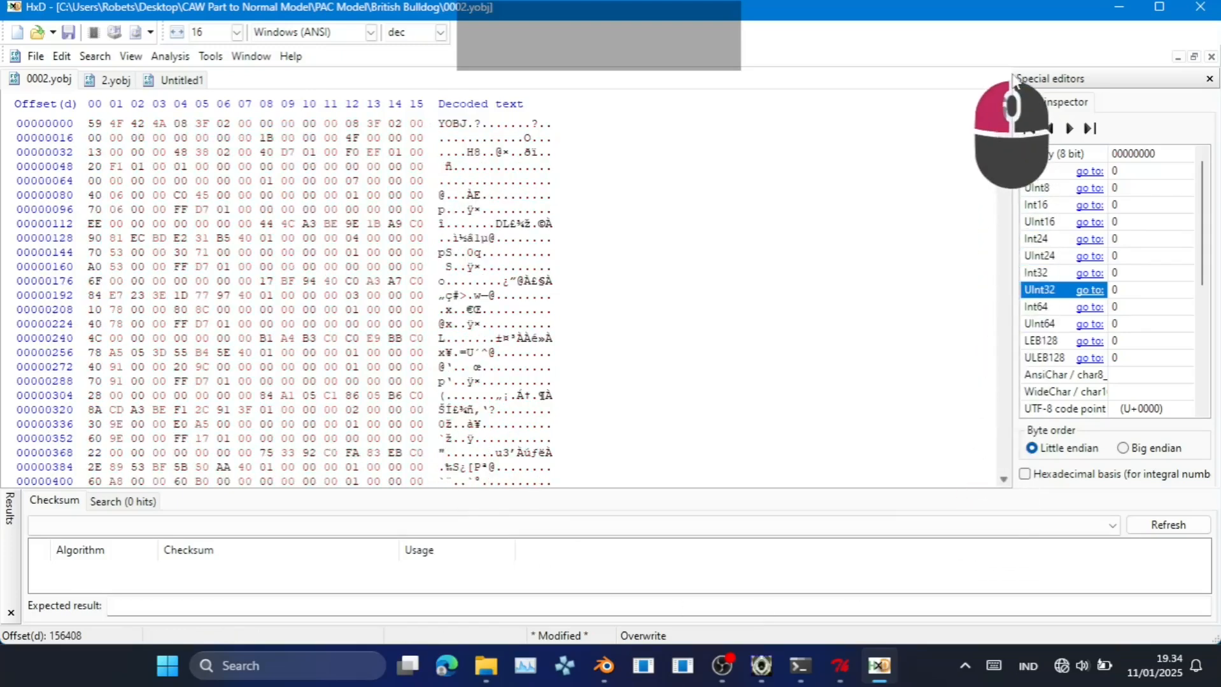
{"action": "left_click", "coordinate": [467, 126]}
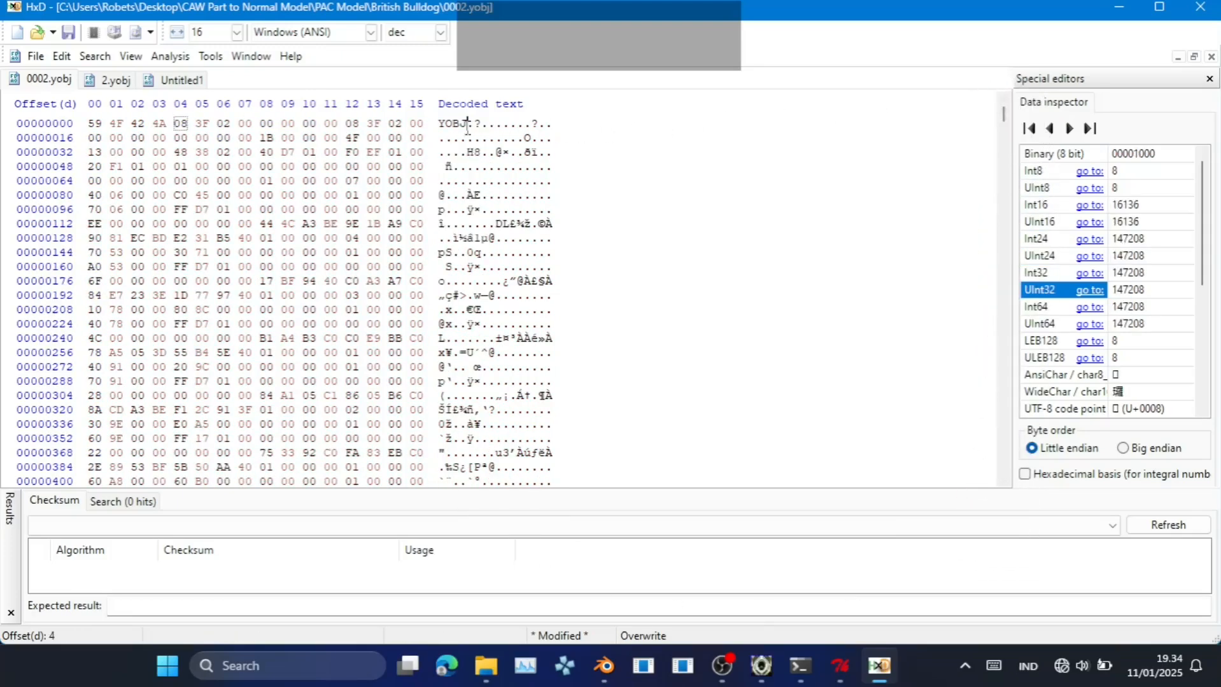
{"action": "left_click", "coordinate": [1171, 289]}
{"action": "key", "text": "ctrl+a"}
{"action": "key", "text": "ctrl+v"}
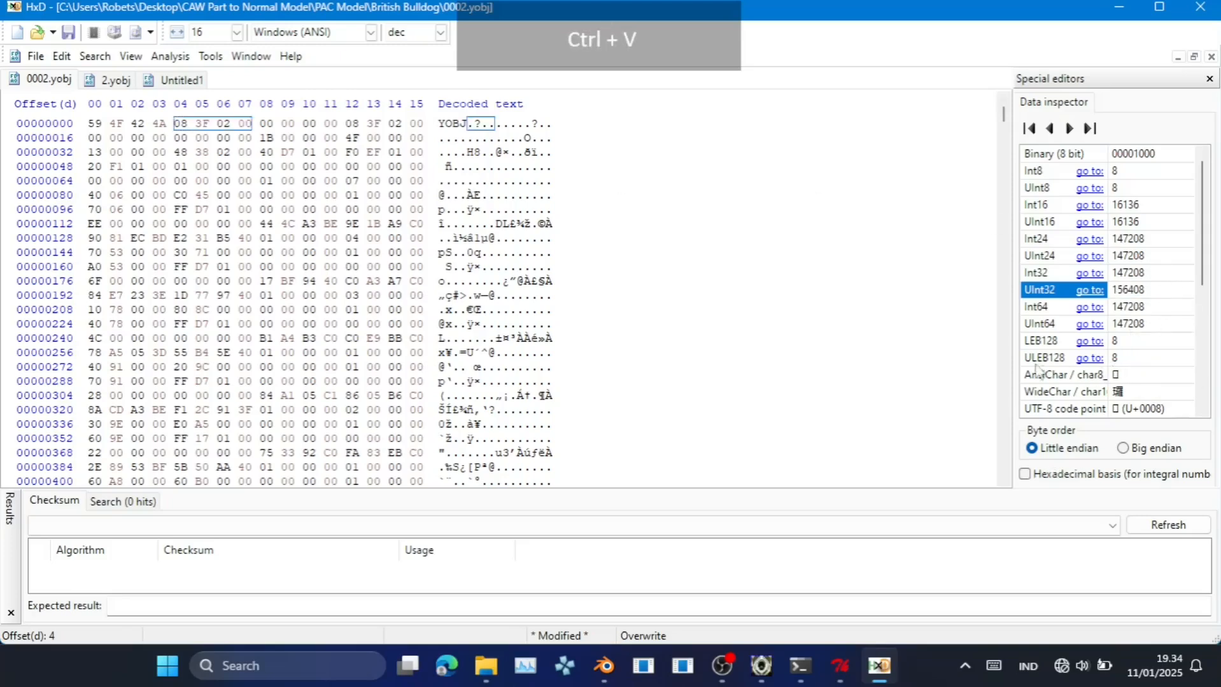
{"action": "key", "text": "Return"}
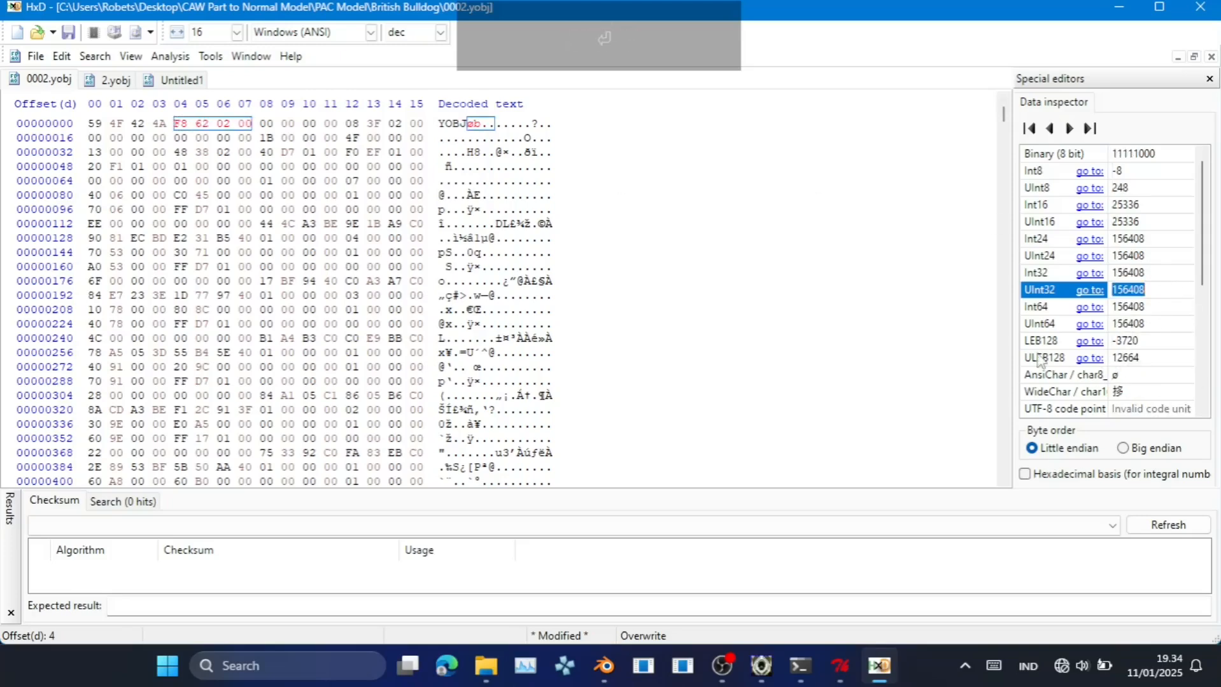
Copy the header's UInt32 value at offset 12 into the bone data pointer at offset 40, setting it to 147208.
{"action": "left_click", "coordinate": [526, 122]}
{"action": "left_click", "coordinate": [1185, 288]}
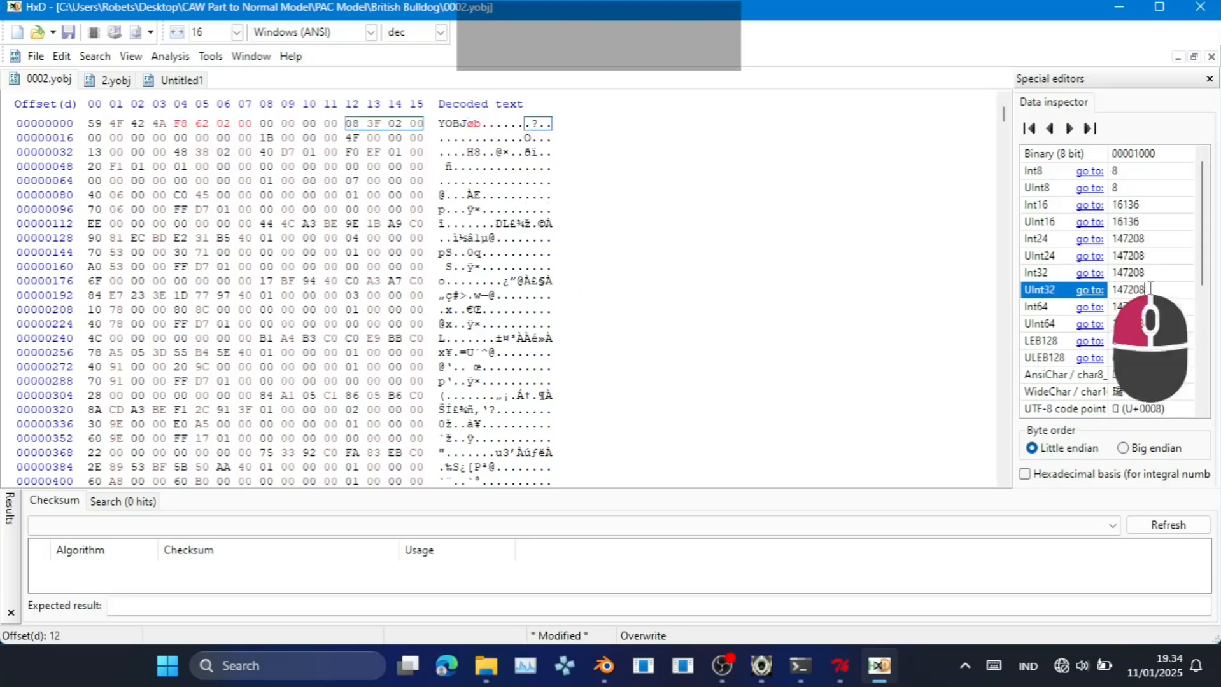
{"action": "key", "text": "ctrl+c"}
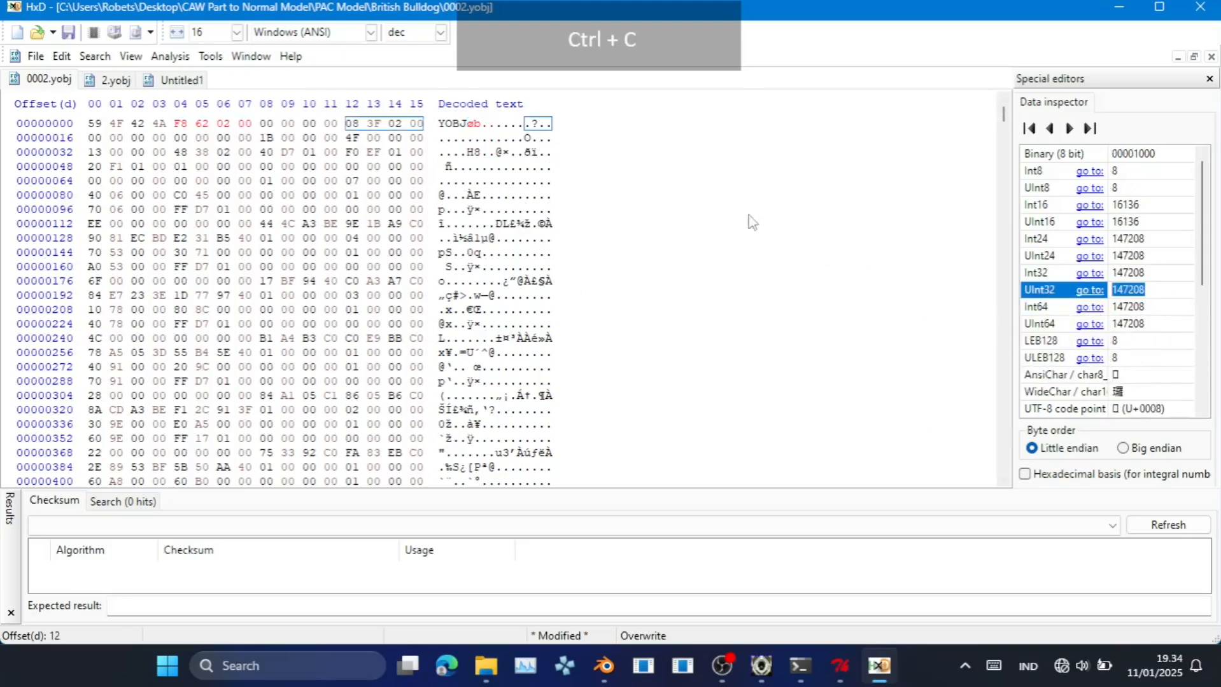
{"action": "left_click", "coordinate": [498, 152]}
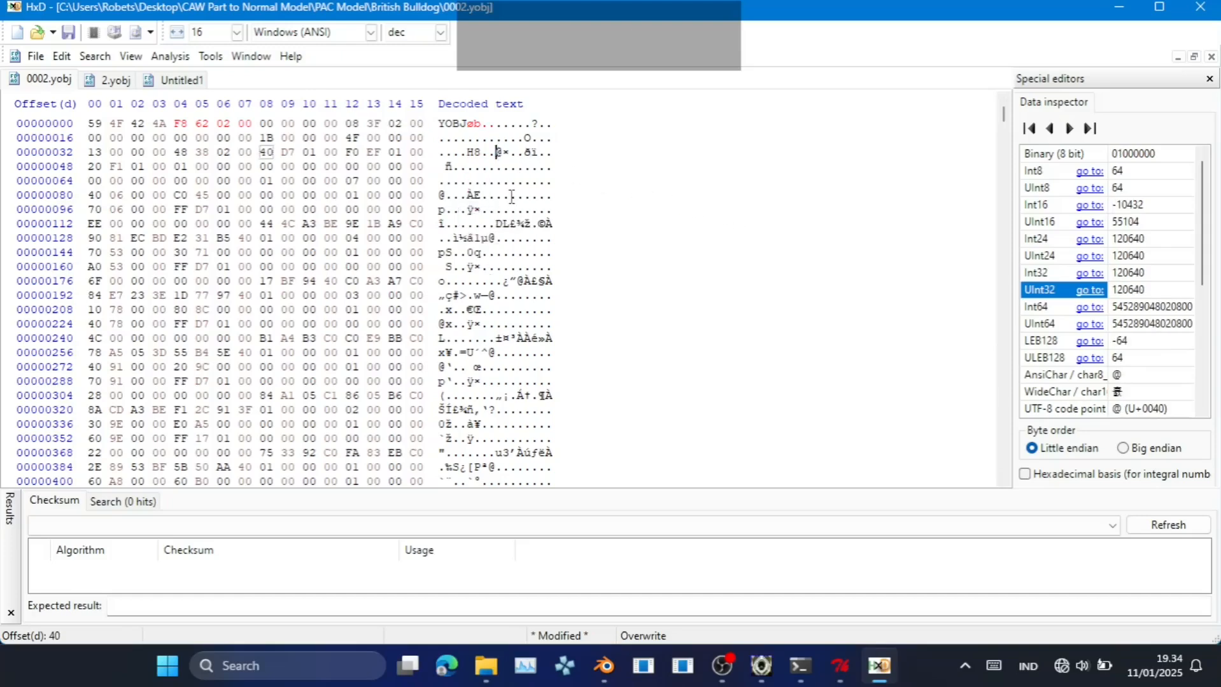
{"action": "left_click", "coordinate": [1172, 289]}
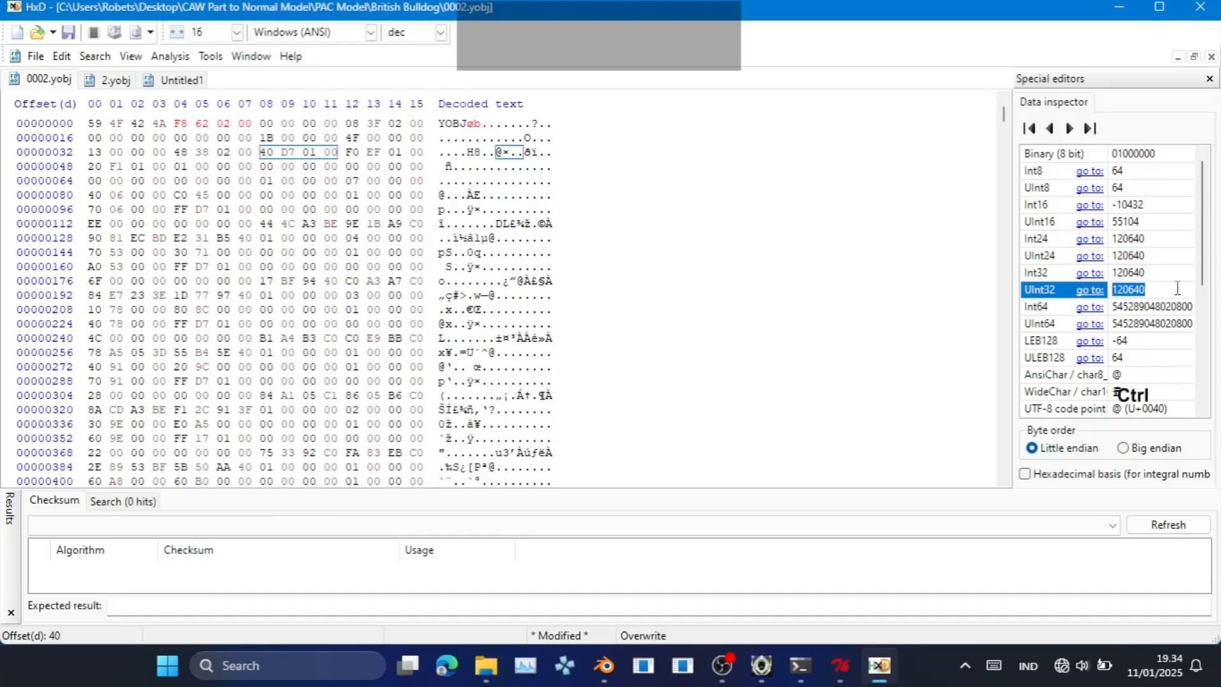
{"action": "key", "text": "ctrl+v"}
{"action": "key", "text": "Return"}
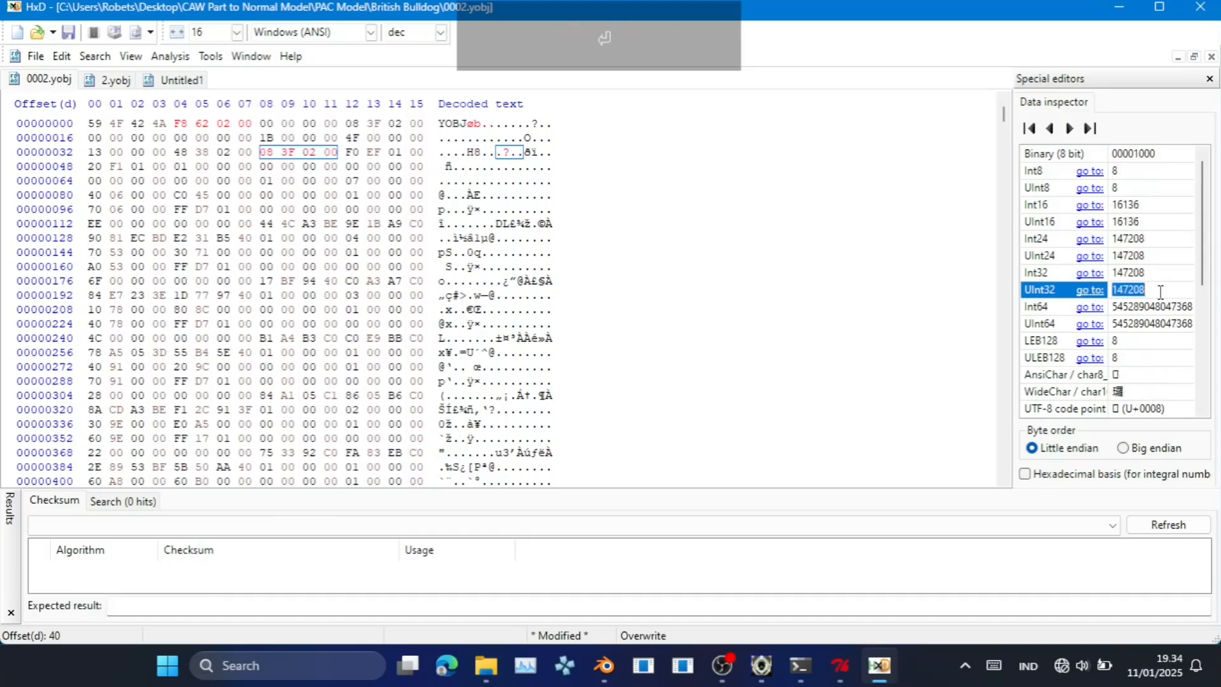
Copy the header's UInt32 value at offset 4 into offset 12, setting it to 156408.
{"action": "left_click", "coordinate": [470, 125]}
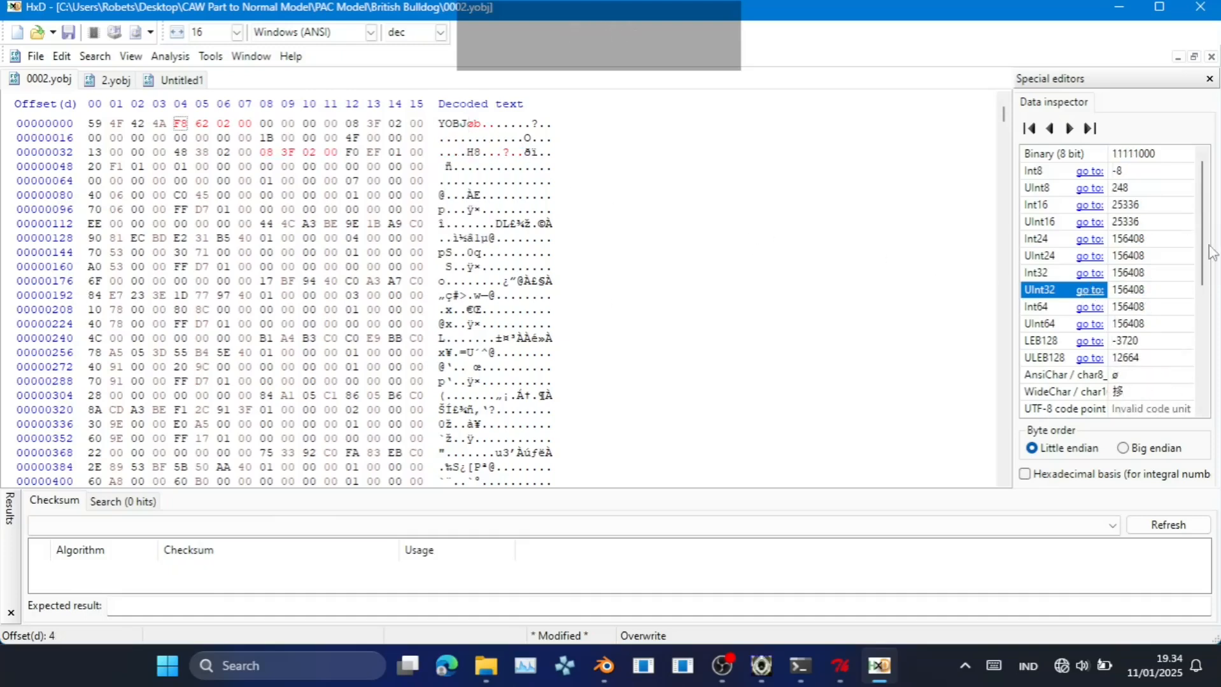
{"action": "left_click", "coordinate": [1103, 289]}
{"action": "key", "text": "ctrl+a"}
{"action": "key", "text": "ctrl+c"}
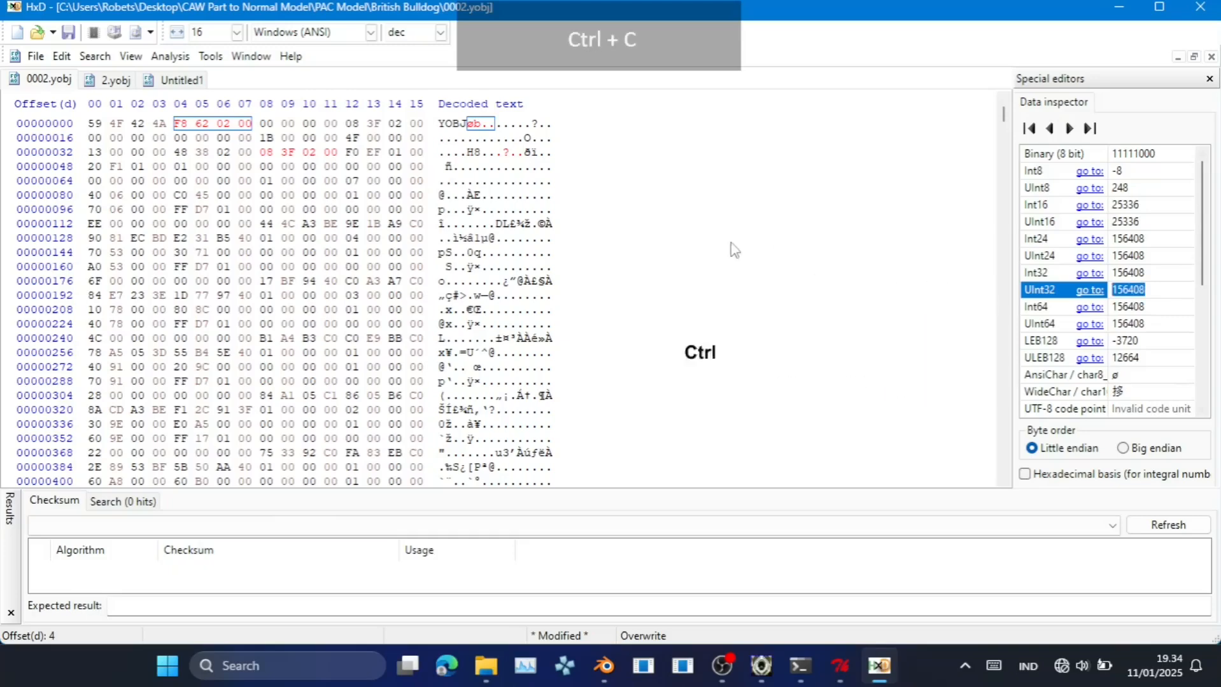
{"action": "left_click", "coordinate": [528, 124]}
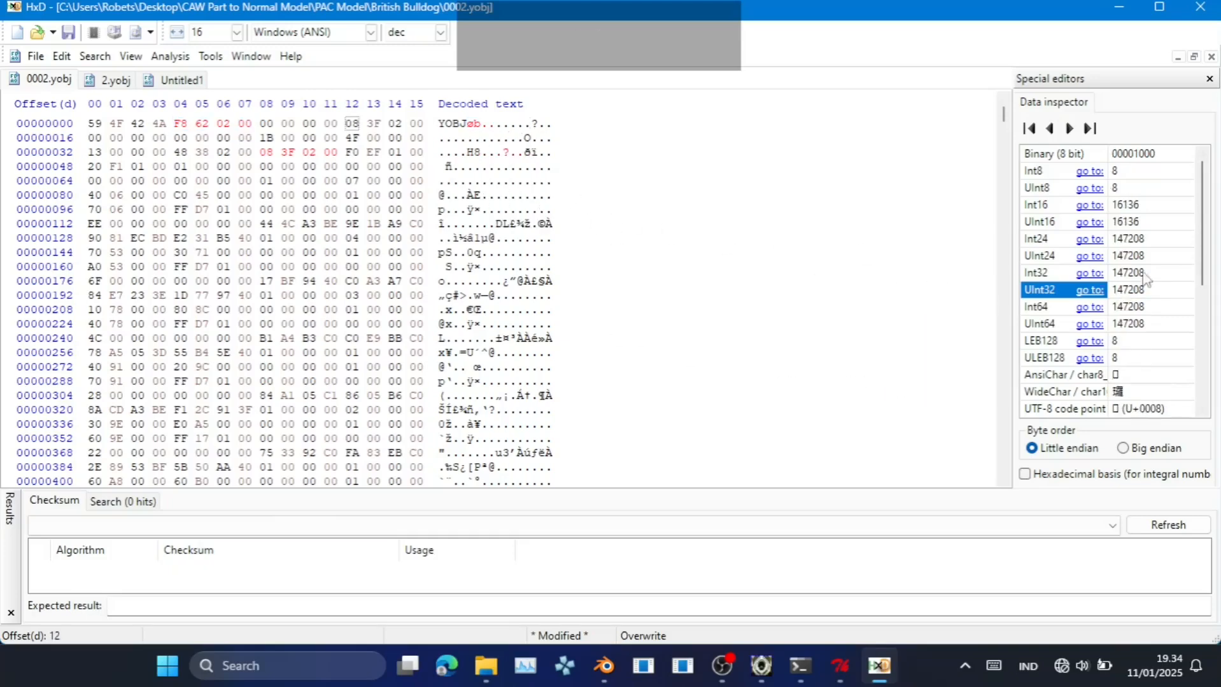
{"action": "left_click", "coordinate": [1023, 288]}
{"action": "key", "text": "ctrl+v"}
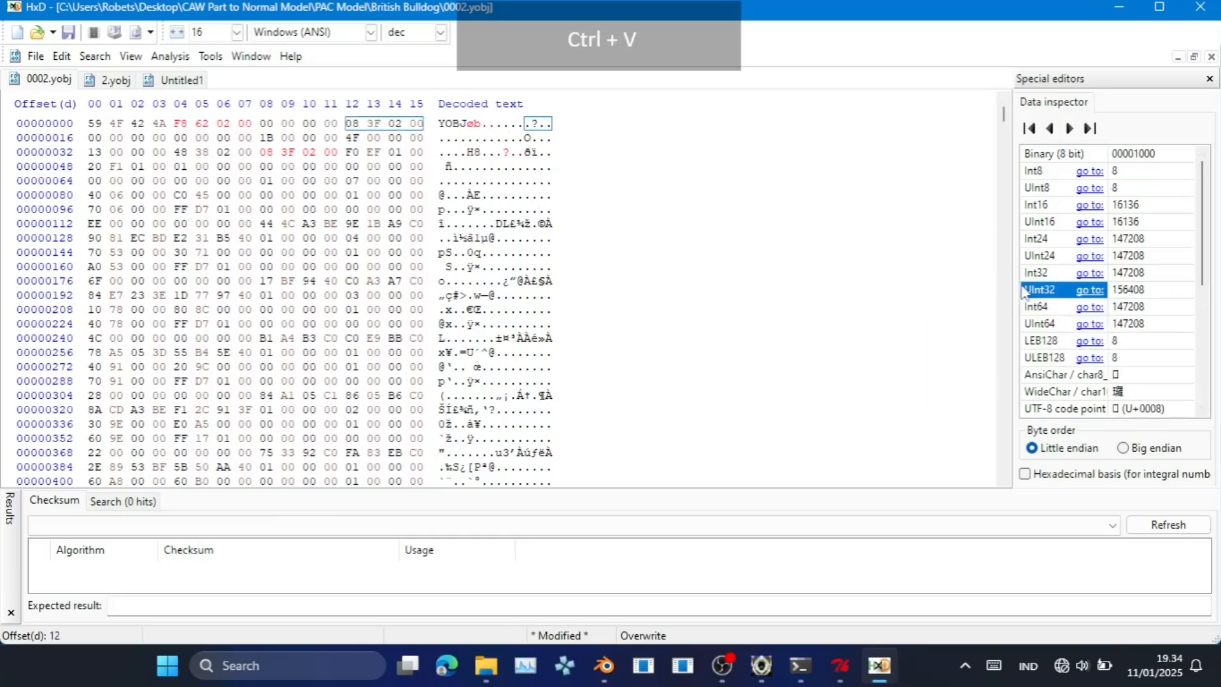
{"action": "key", "text": "Return"}
Place the cursor on the header's bone count at offset 28, show the merged bone data in Untitled1, and open the Kalkulator app.
{"action": "left_click", "coordinate": [526, 137]}
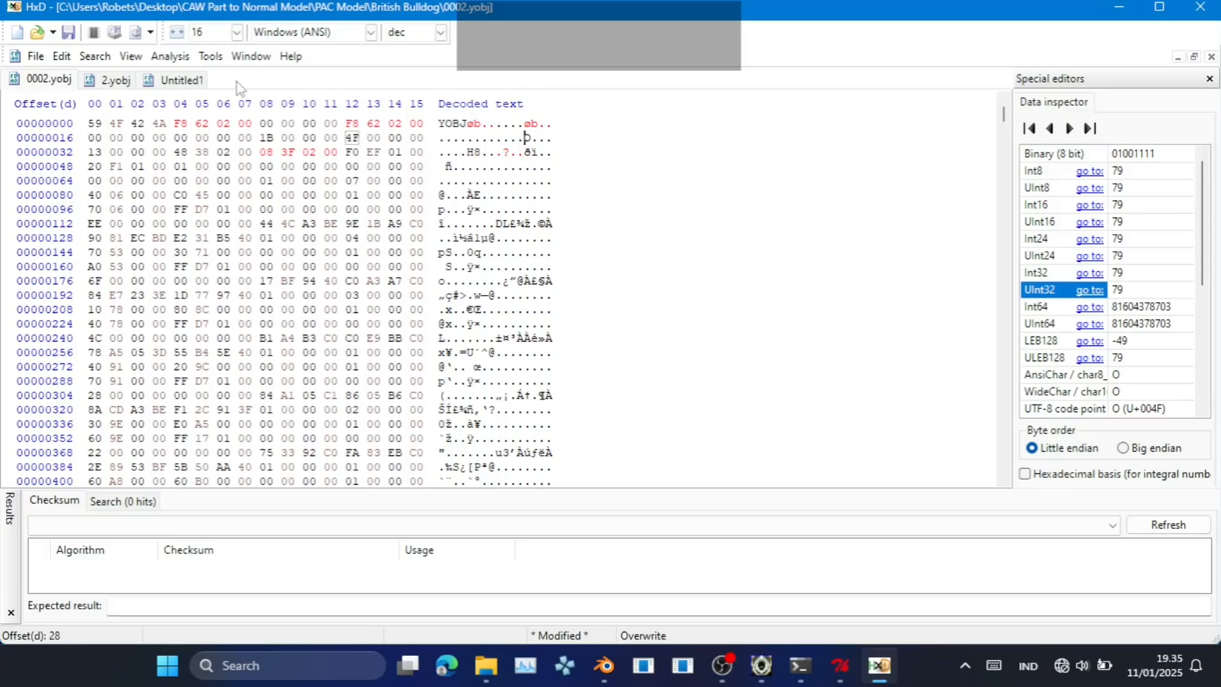
{"action": "left_click", "coordinate": [195, 81]}
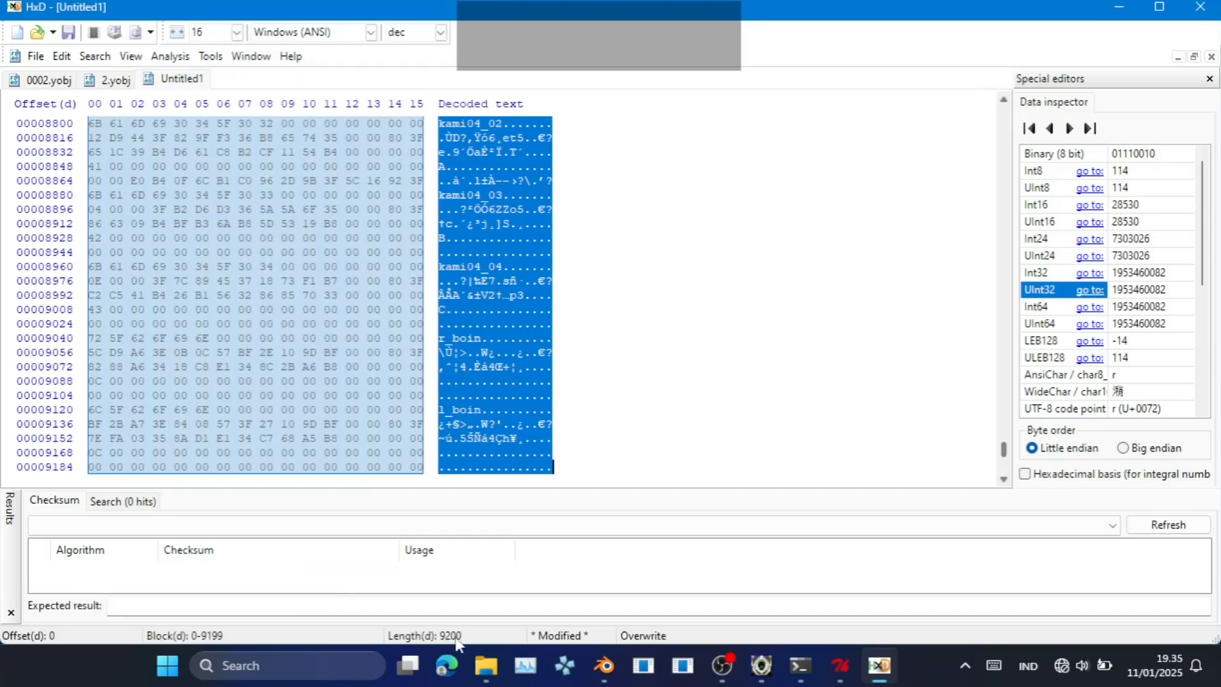
{"action": "left_click", "coordinate": [350, 666]}
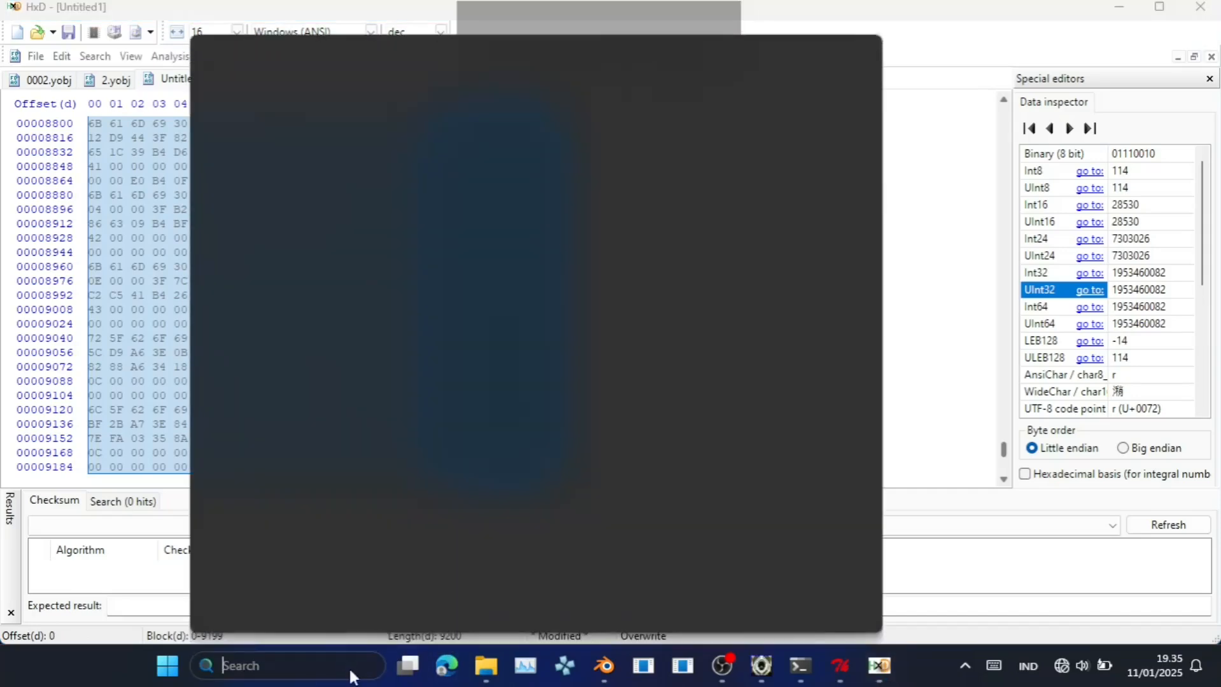
{"action": "type", "text": "kalkulator"}
{"action": "key", "text": "Return"}
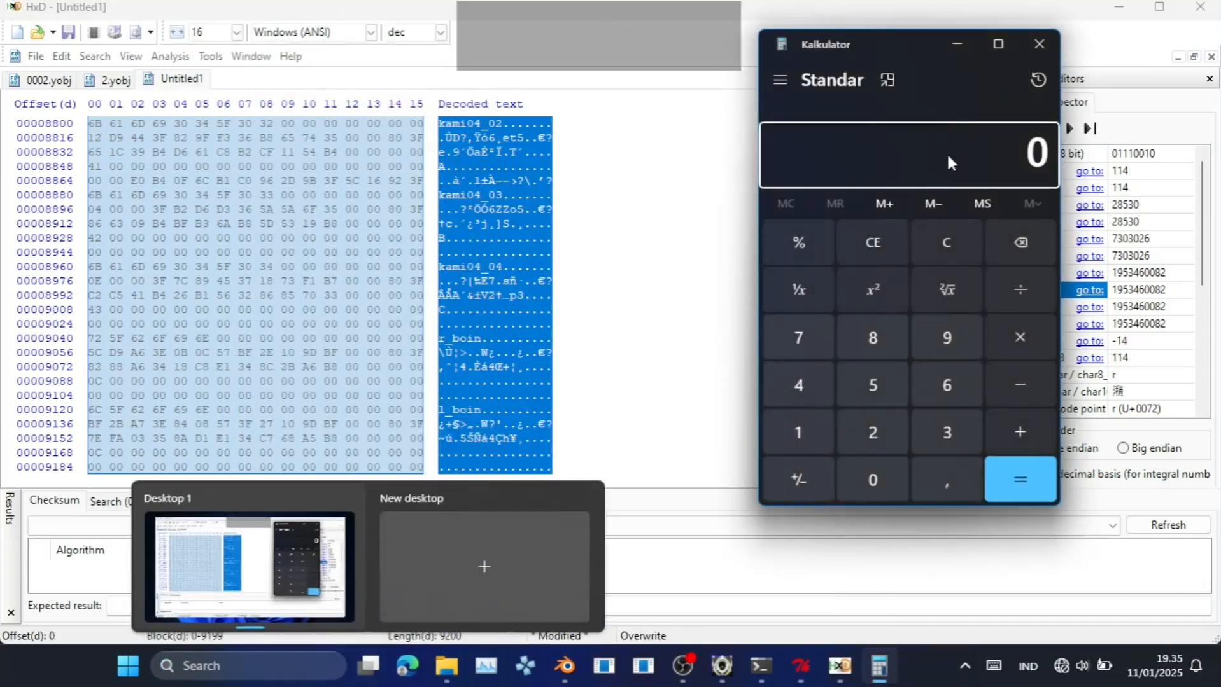
{"action": "left_click", "coordinate": [927, 145]}
{"action": "left_click", "coordinate": [198, 538]}
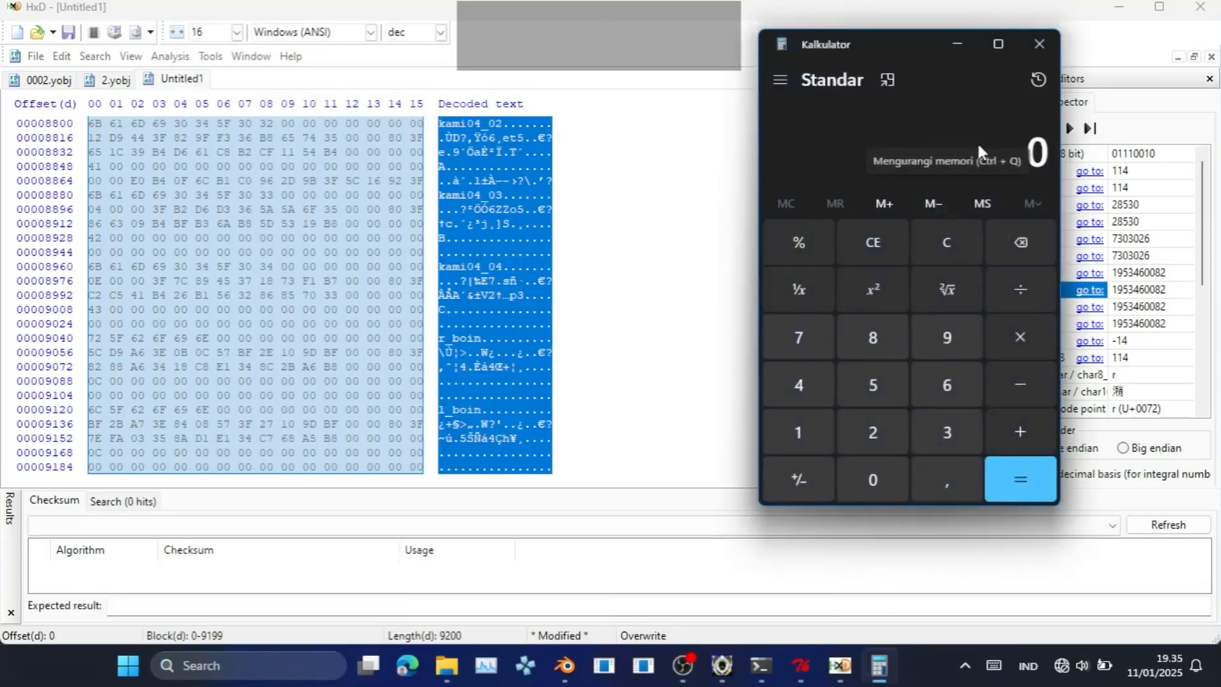
Calculate the number of bones by dividing the data length 9200 by 80, and close the calculator.
{"action": "left_click", "coordinate": [964, 345]}
{"action": "left_click", "coordinate": [887, 443]}
{"action": "left_click", "coordinate": [874, 471]}
{"action": "left_click", "coordinate": [874, 471]}
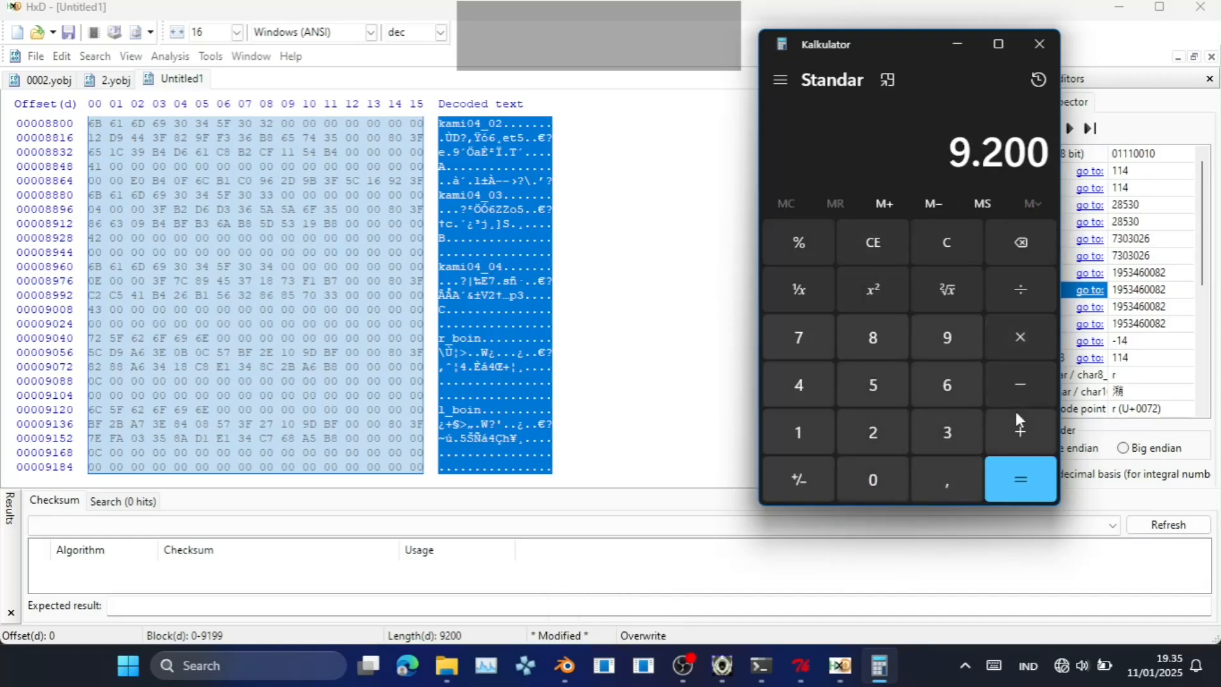
{"action": "left_click", "coordinate": [1037, 294]}
{"action": "left_click", "coordinate": [872, 344]}
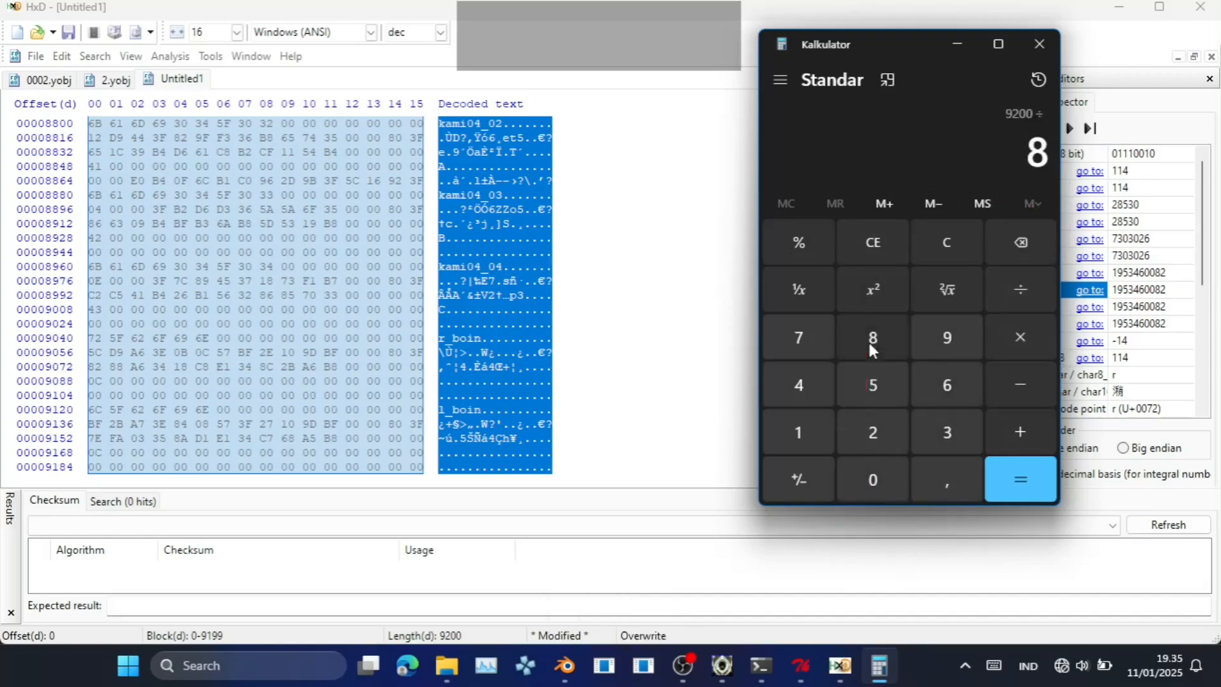
{"action": "left_click", "coordinate": [875, 476]}
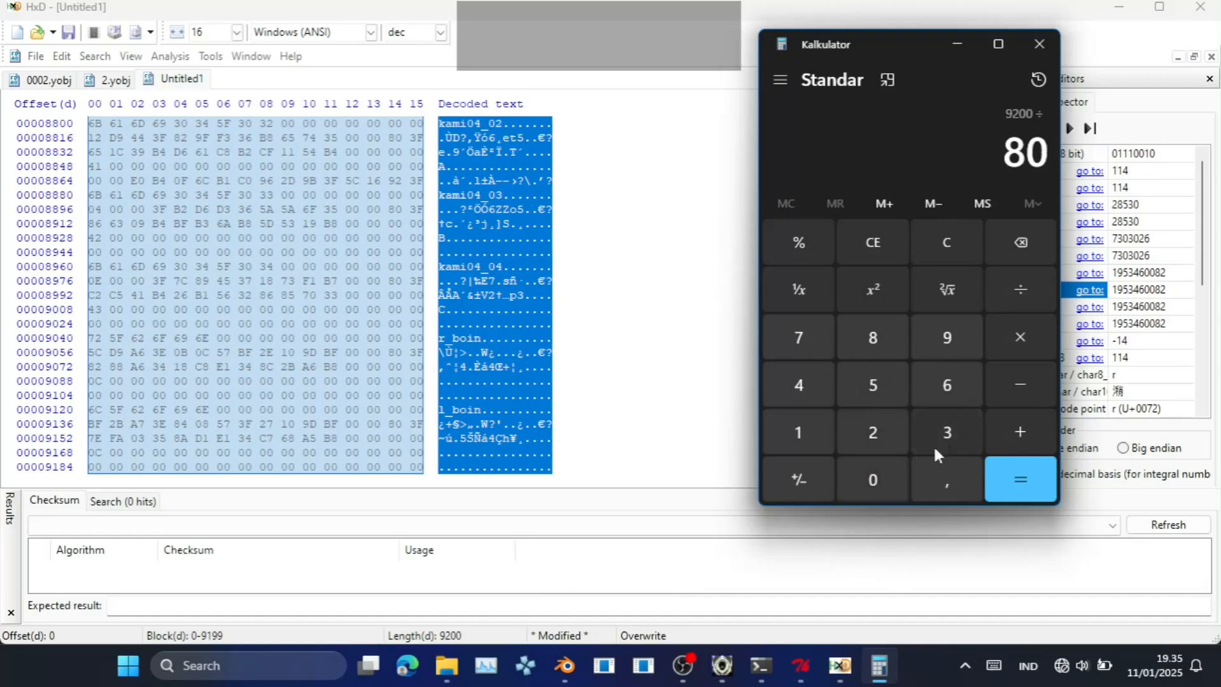
{"action": "left_click", "coordinate": [1011, 479]}
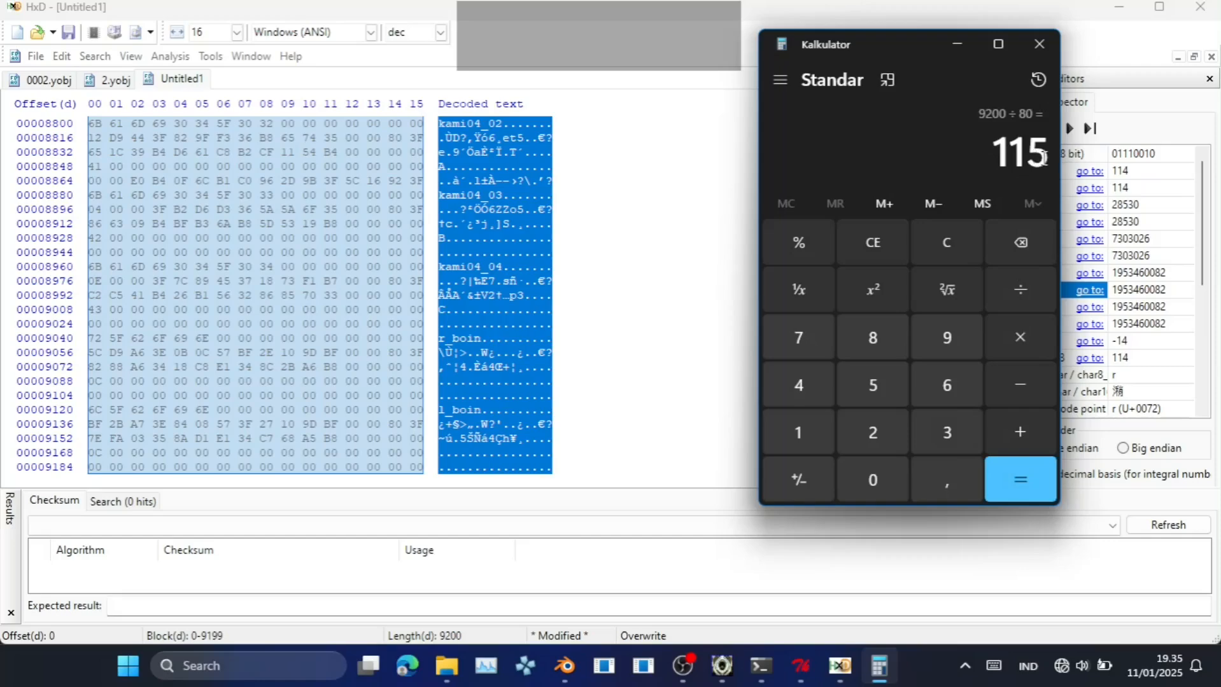
{"action": "left_click", "coordinate": [1032, 40]}
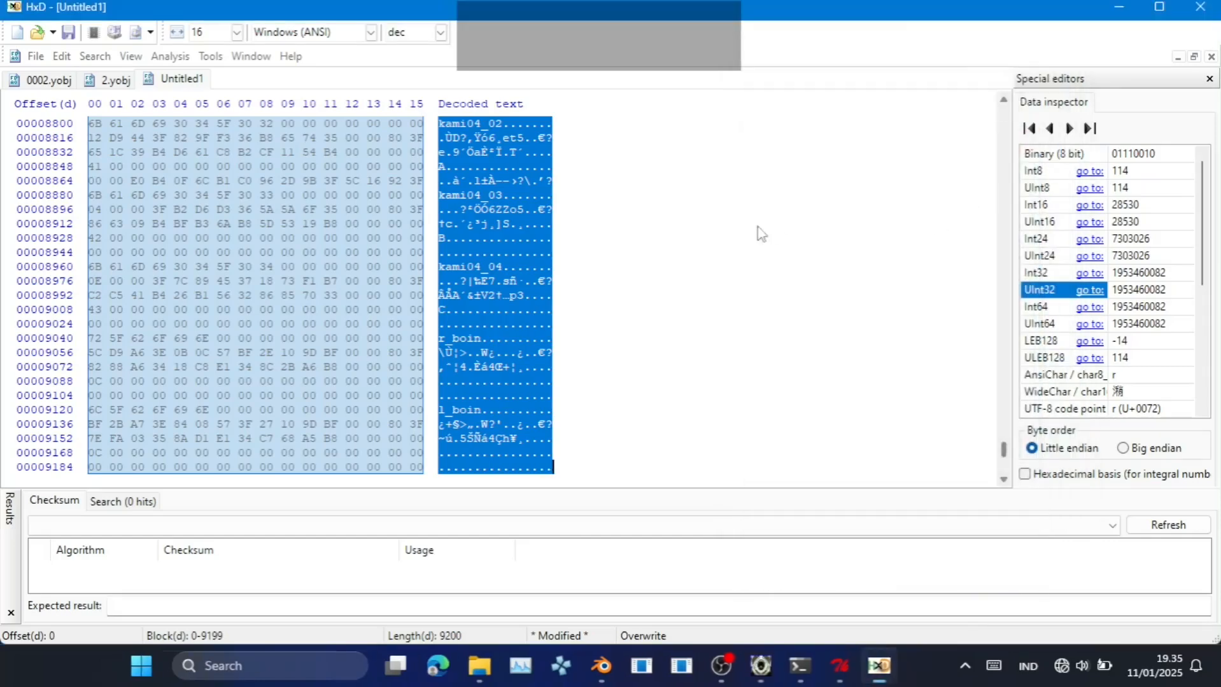
Set the UInt32 bone count at offset 28 of 0002.yobj's header to 115 and save the file.
{"action": "left_click", "coordinate": [19, 81]}
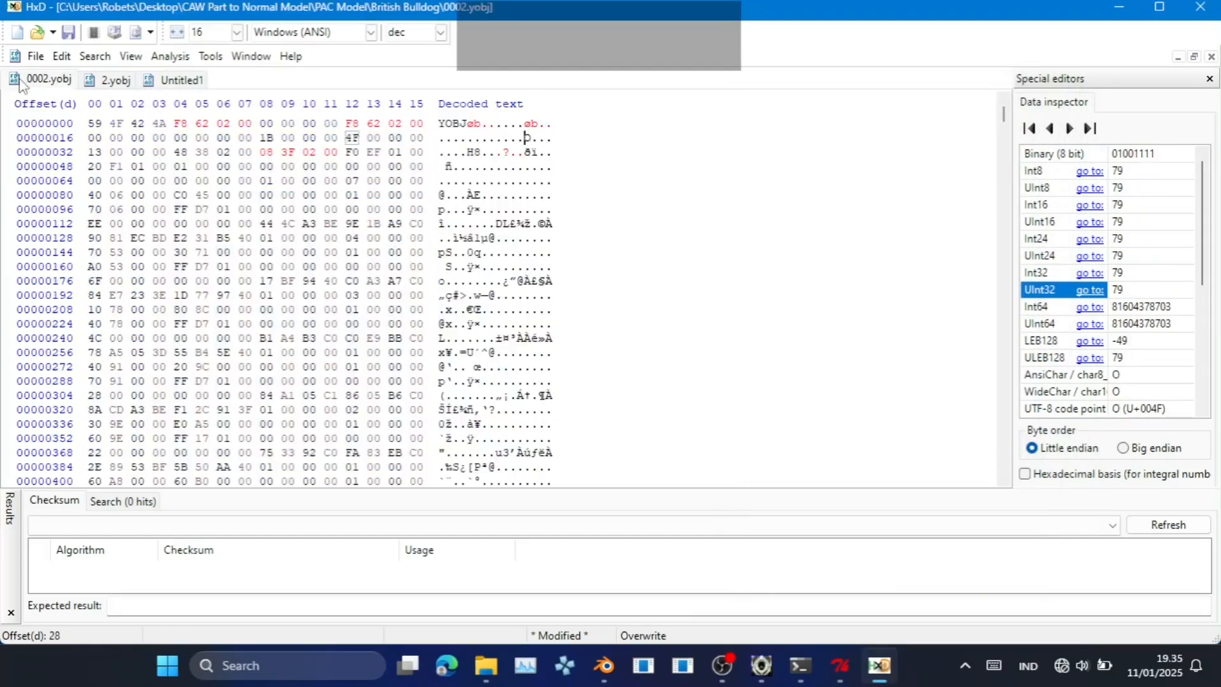
{"action": "left_click", "coordinate": [1073, 290]}
{"action": "type", "text": "115"}
{"action": "key", "text": "Return"}
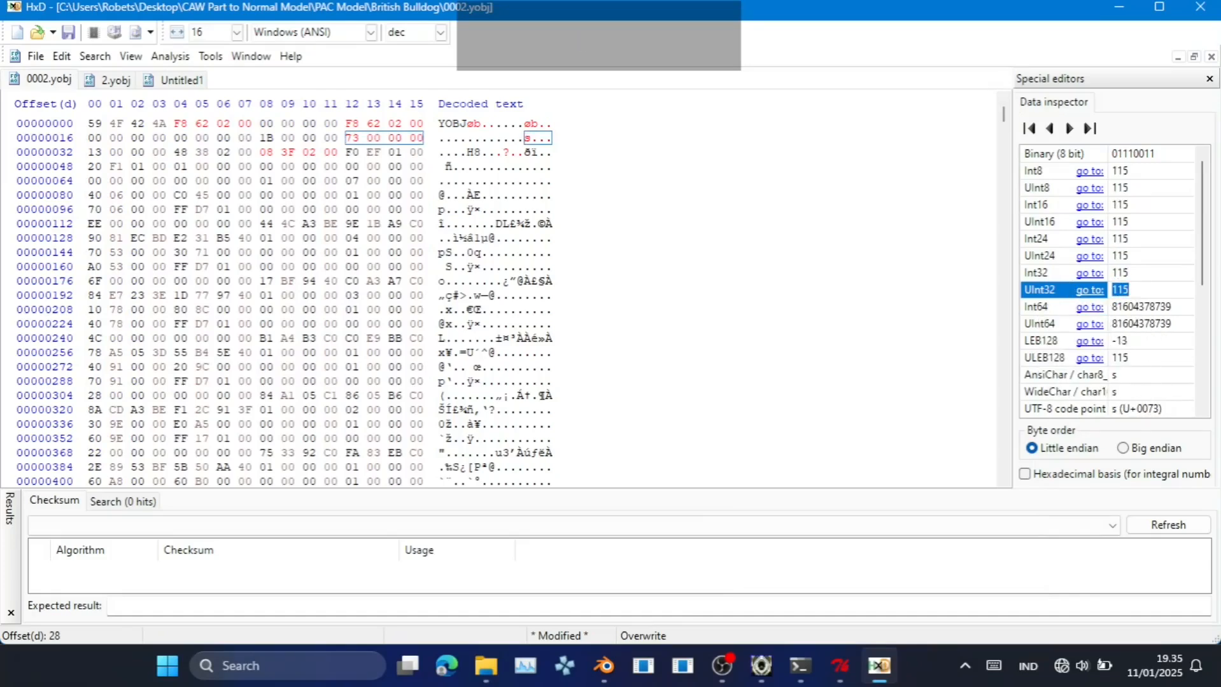
{"action": "key", "text": "ctrl+s"}
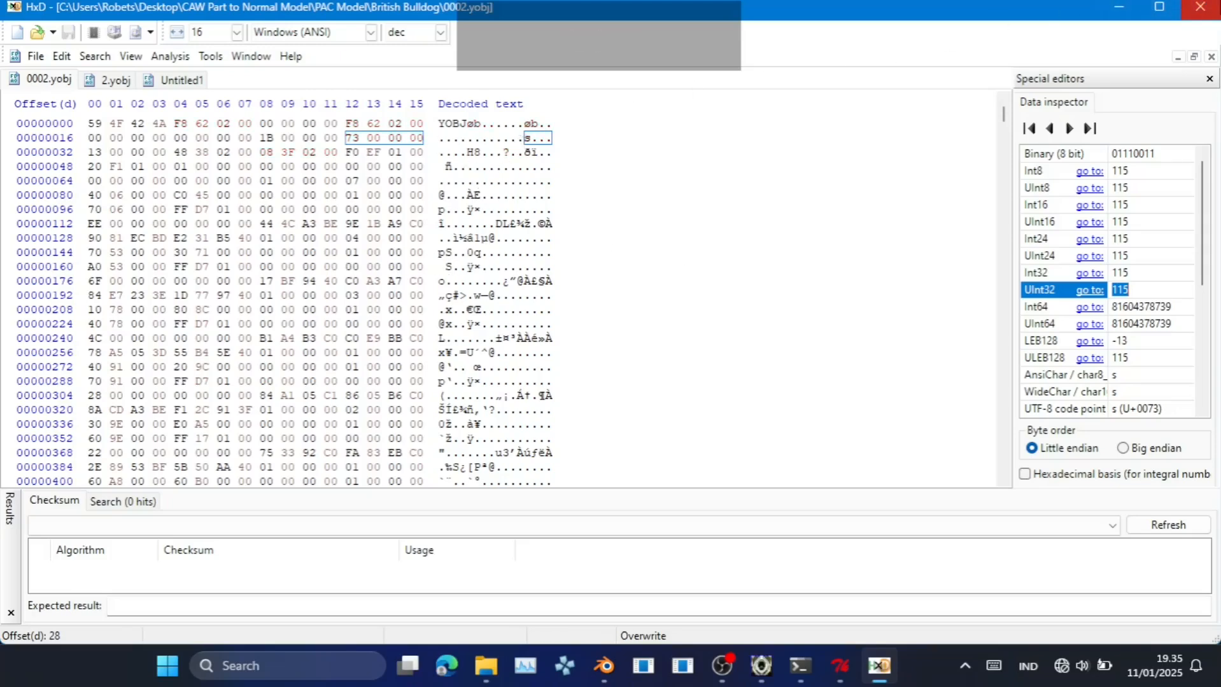
Switch to File Explorer and launch pofo_generator_psp_GUI.exe from the CAW Part to Normal Model folder.
{"action": "left_click", "coordinate": [1134, 7]}
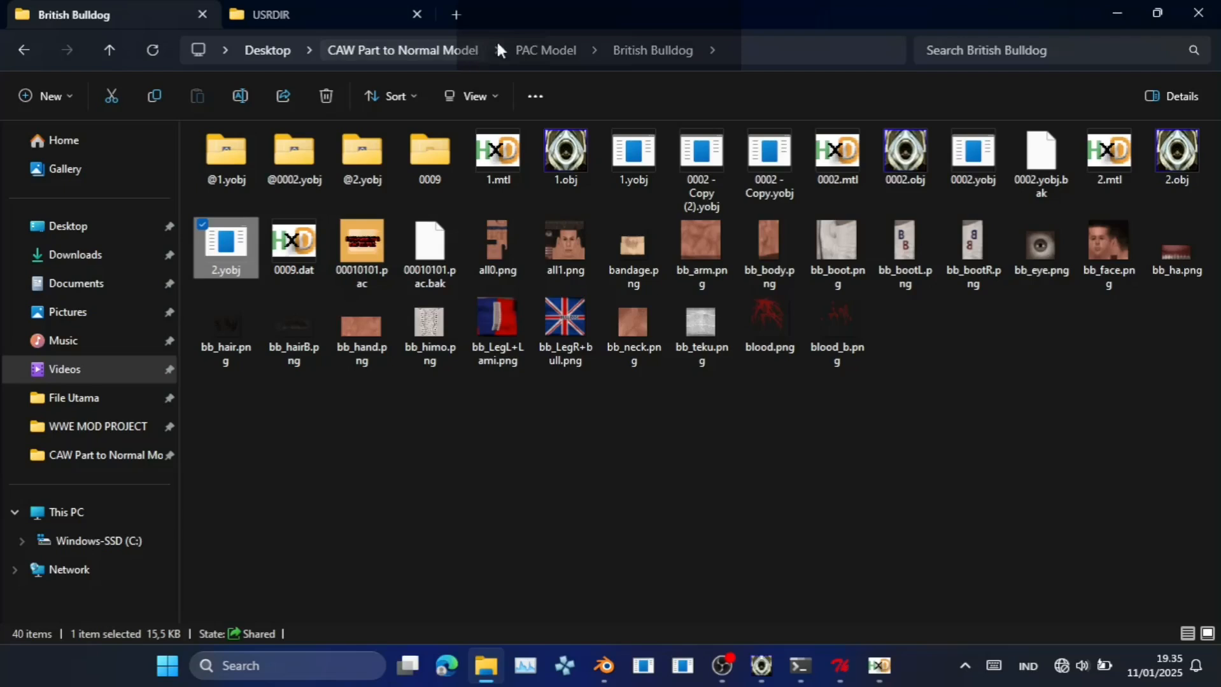
{"action": "left_click", "coordinate": [438, 46]}
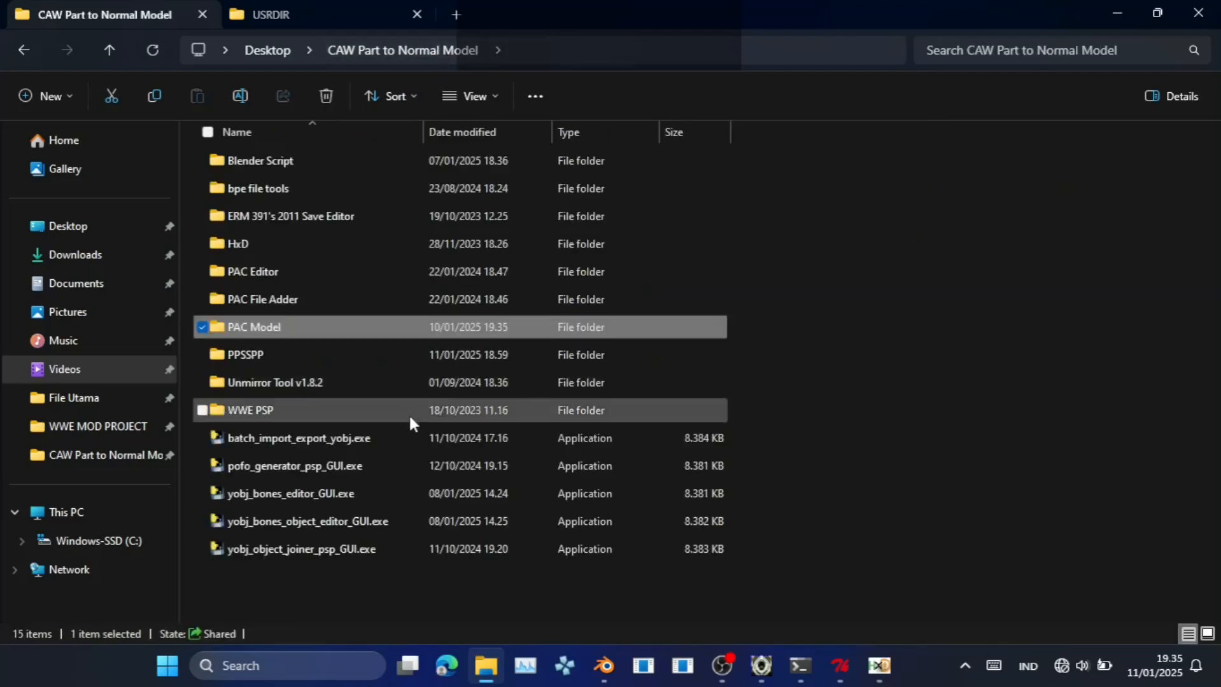
{"action": "left_click", "coordinate": [382, 465]}
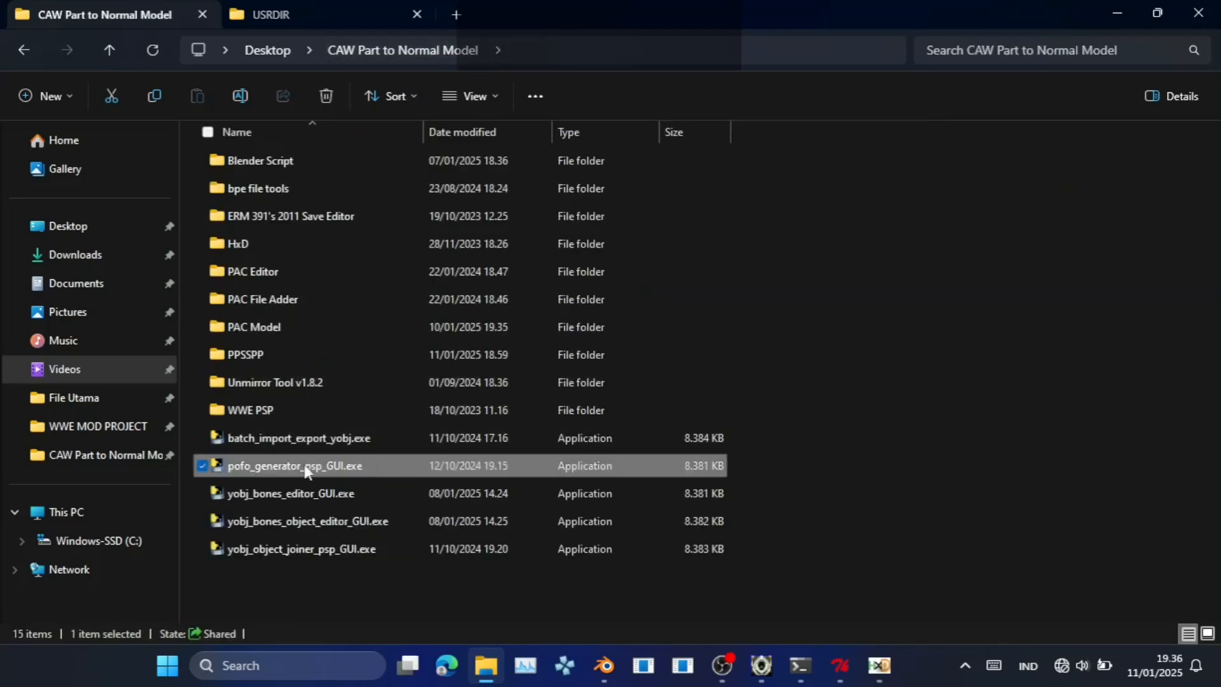
{"action": "double_click", "coordinate": [344, 472]}
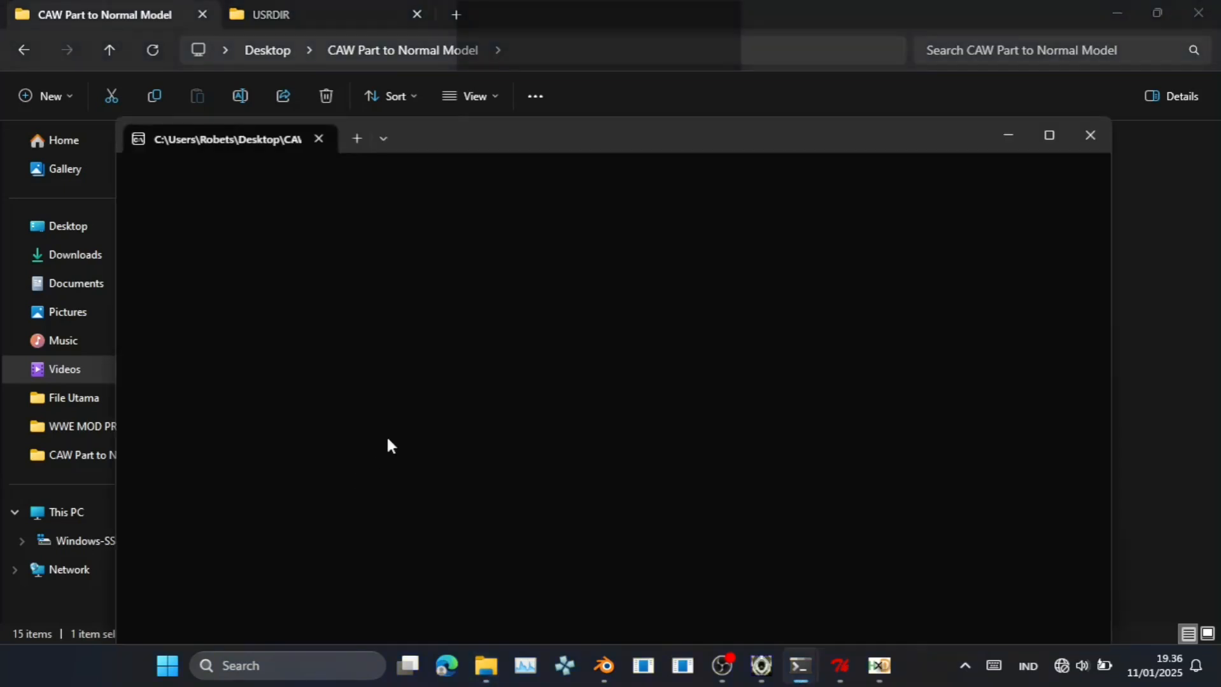
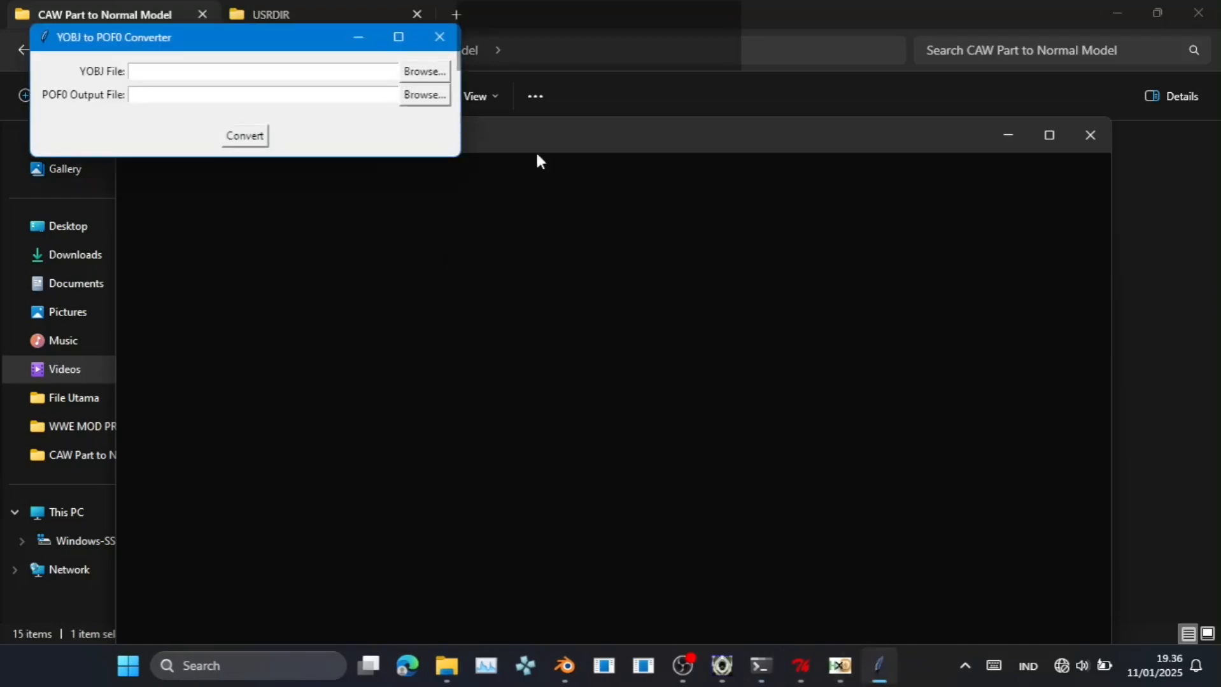
Load 0002.yobj from the PAC Model British Bulldog folder as the converter's YOBJ input file.
{"action": "left_click", "coordinate": [424, 71]}
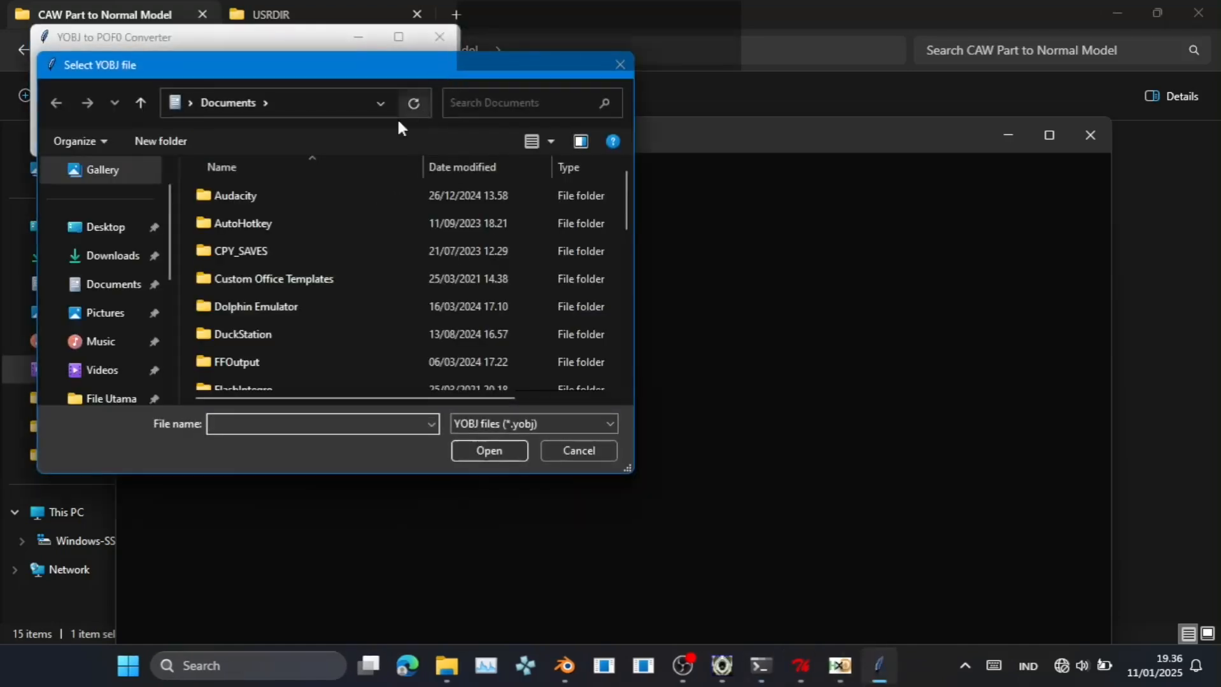
{"action": "scroll", "coordinate": [103, 350], "scroll_direction": "down", "scroll_amount": 2}
{"action": "scroll", "coordinate": [98, 381], "scroll_direction": "down", "scroll_amount": 1}
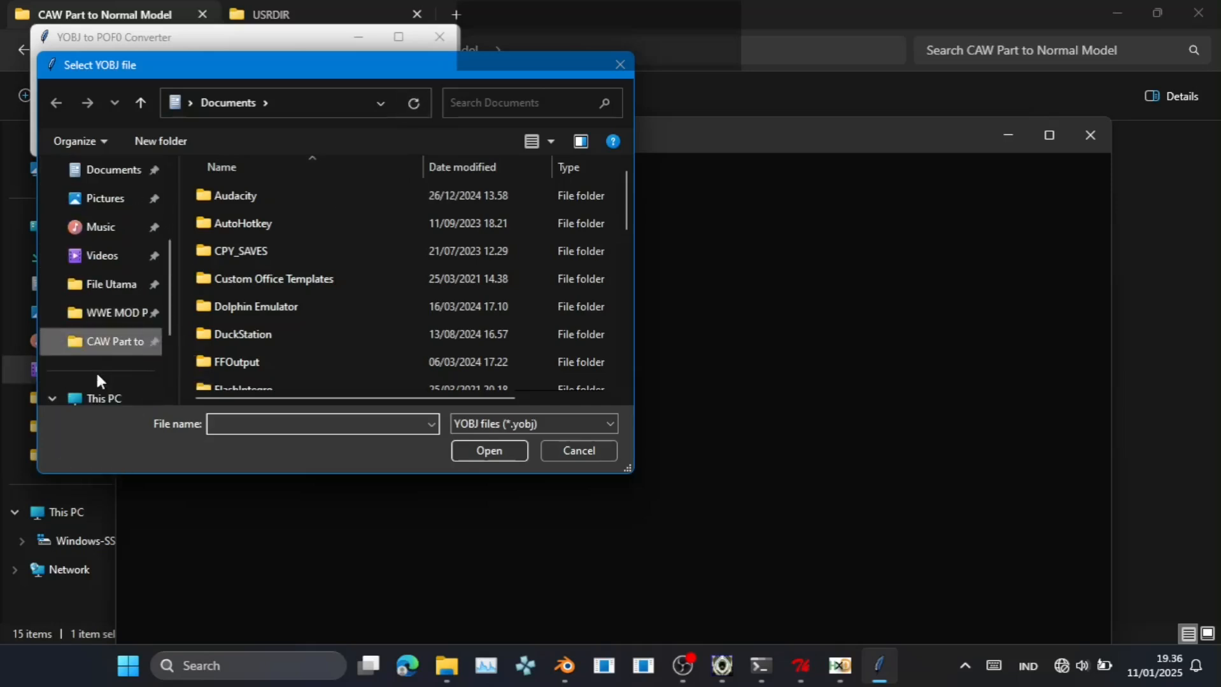
{"action": "left_click", "coordinate": [102, 342]}
{"action": "double_click", "coordinate": [250, 364]}
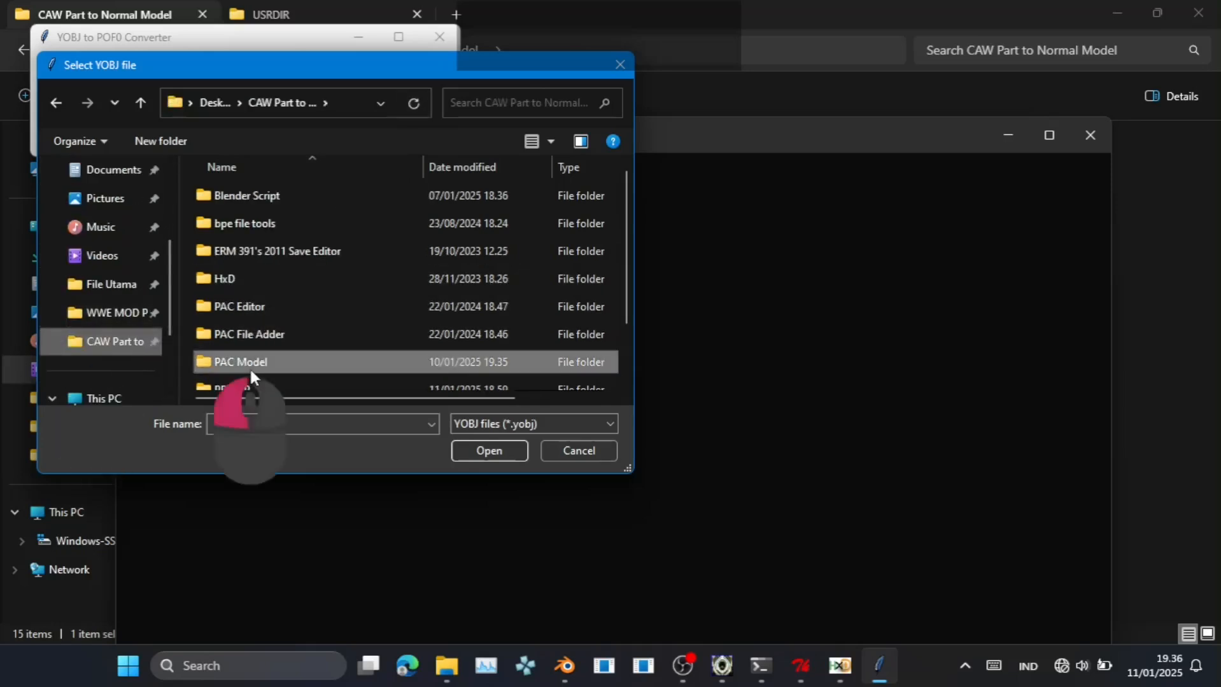
{"action": "double_click", "coordinate": [293, 224]}
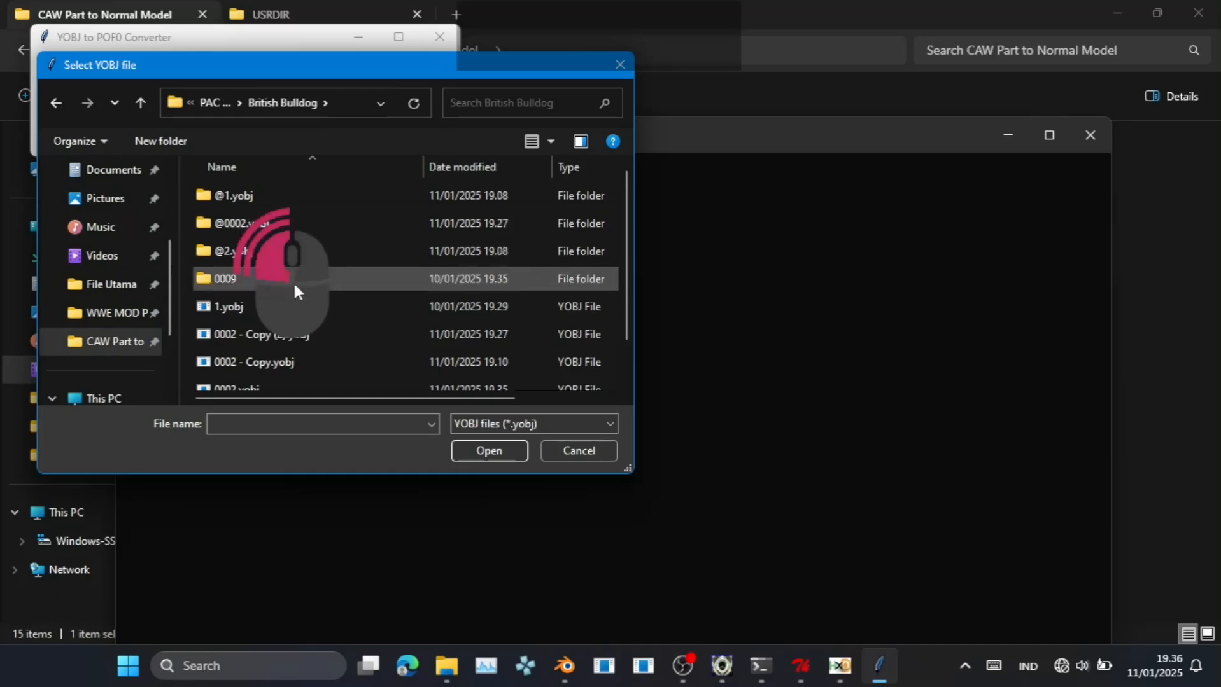
{"action": "scroll", "coordinate": [290, 305], "scroll_direction": "down", "scroll_amount": 2}
{"action": "double_click", "coordinate": [259, 356]}
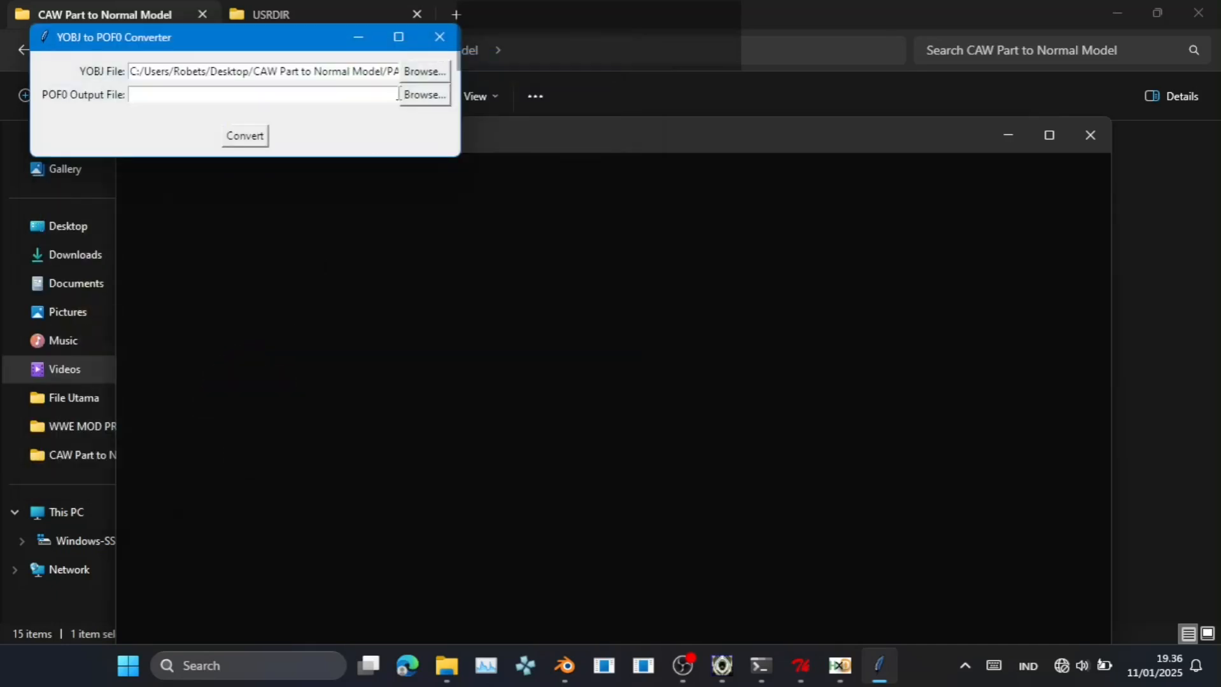
Set the POF0 output file to 0002.pof0 in the British Bulldog folder.
{"action": "left_click", "coordinate": [424, 95]}
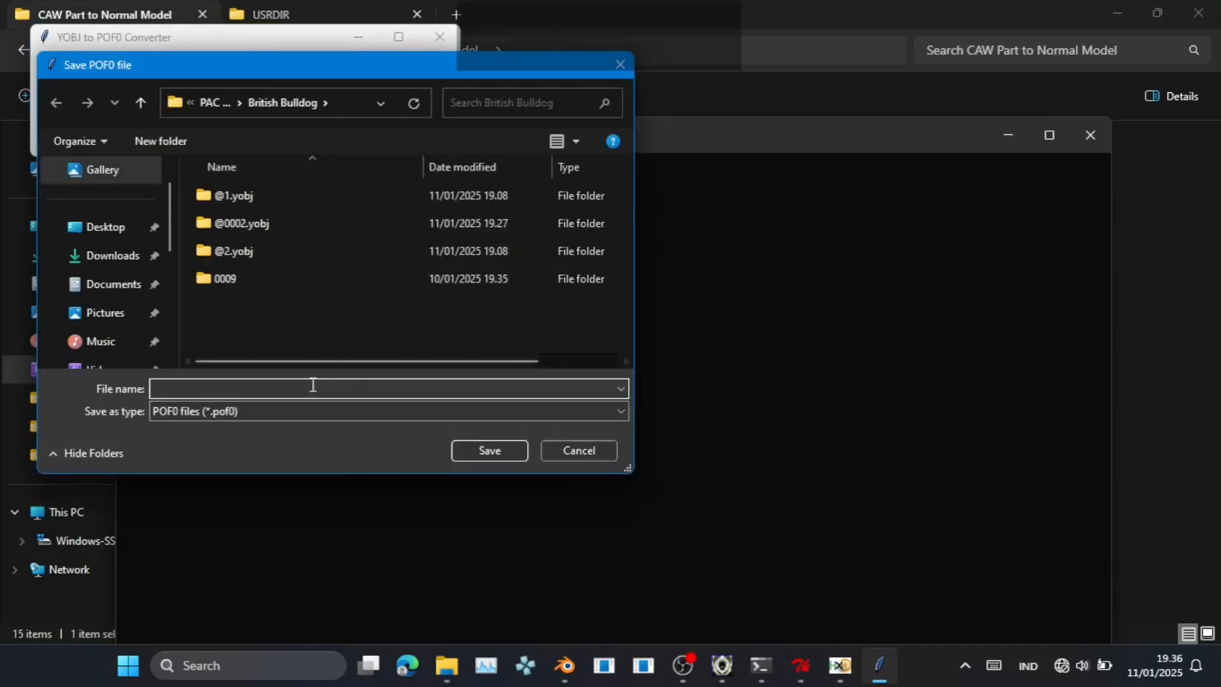
{"action": "type", "text": "0002"}
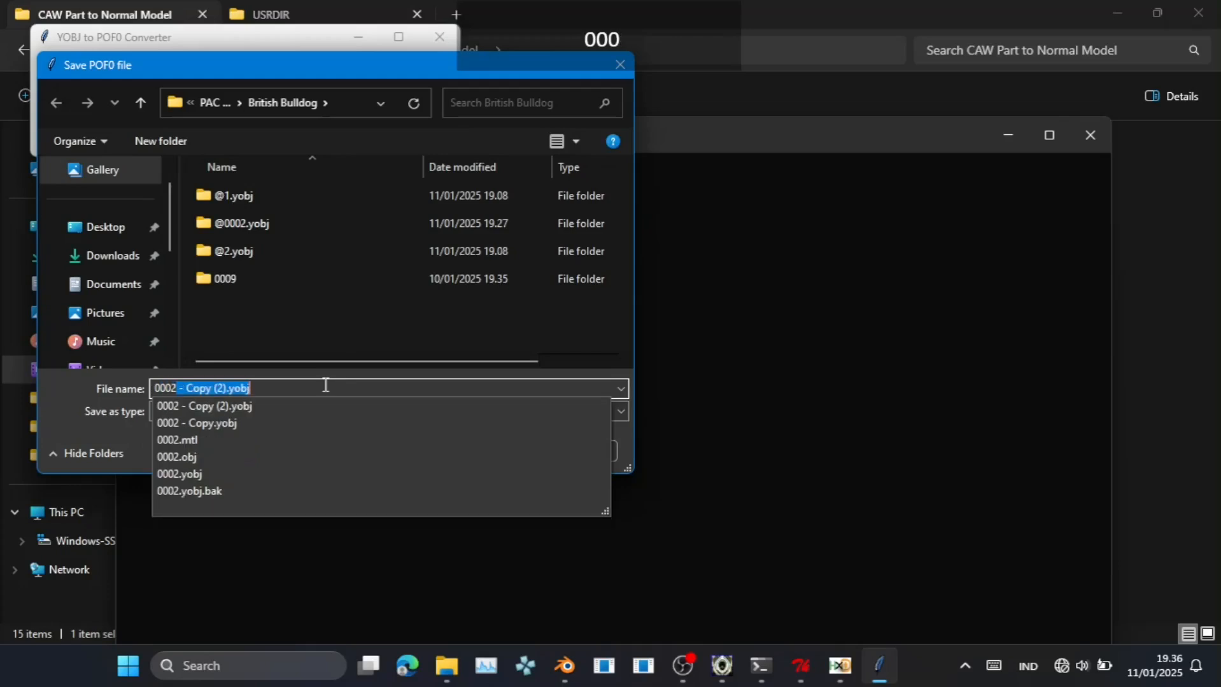
{"action": "key", "text": "BackSpace"}
{"action": "type", "text": "2."}
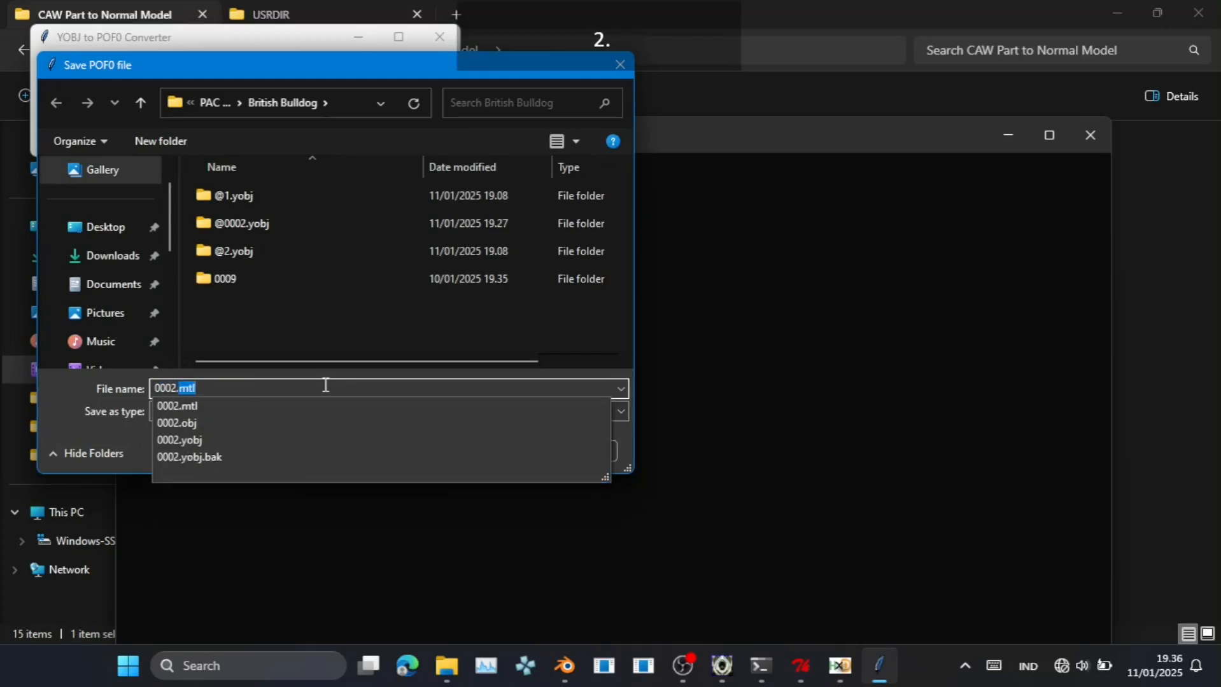
{"action": "type", "text": "pof-00"}
{"action": "key", "text": "BackSpace"}
{"action": "key", "text": "BackSpace"}
{"action": "key", "text": "BackSpace"}
{"action": "type", "text": "0"}
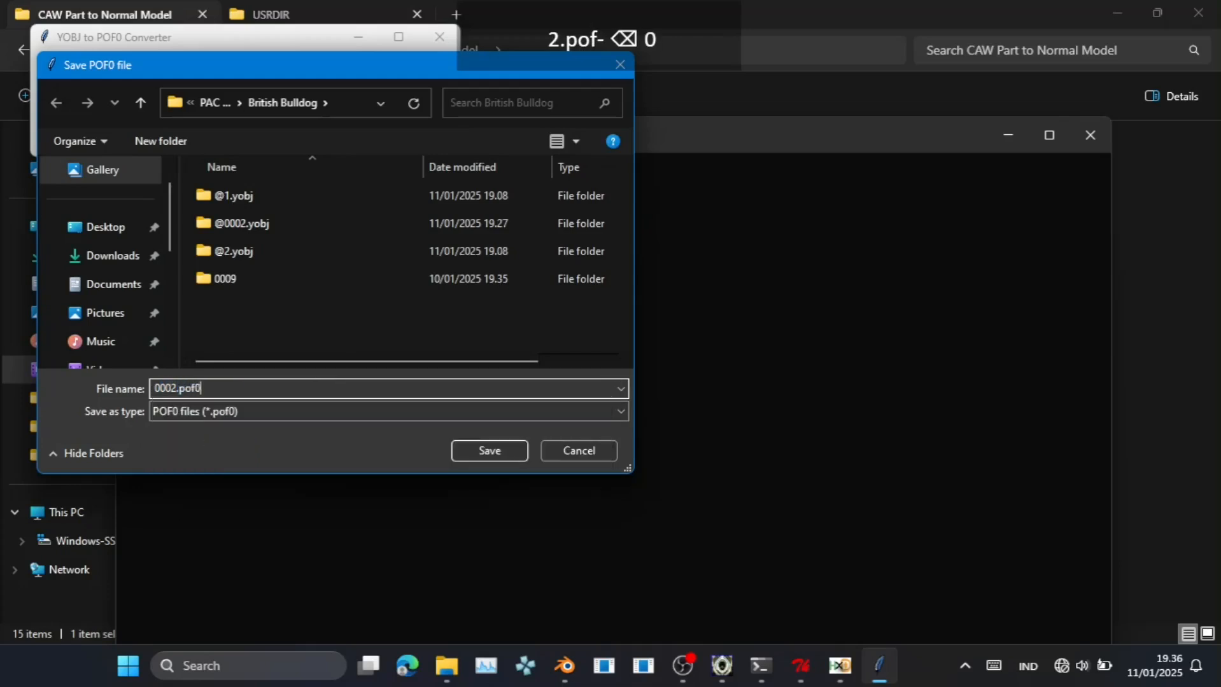
{"action": "left_click", "coordinate": [490, 446]}
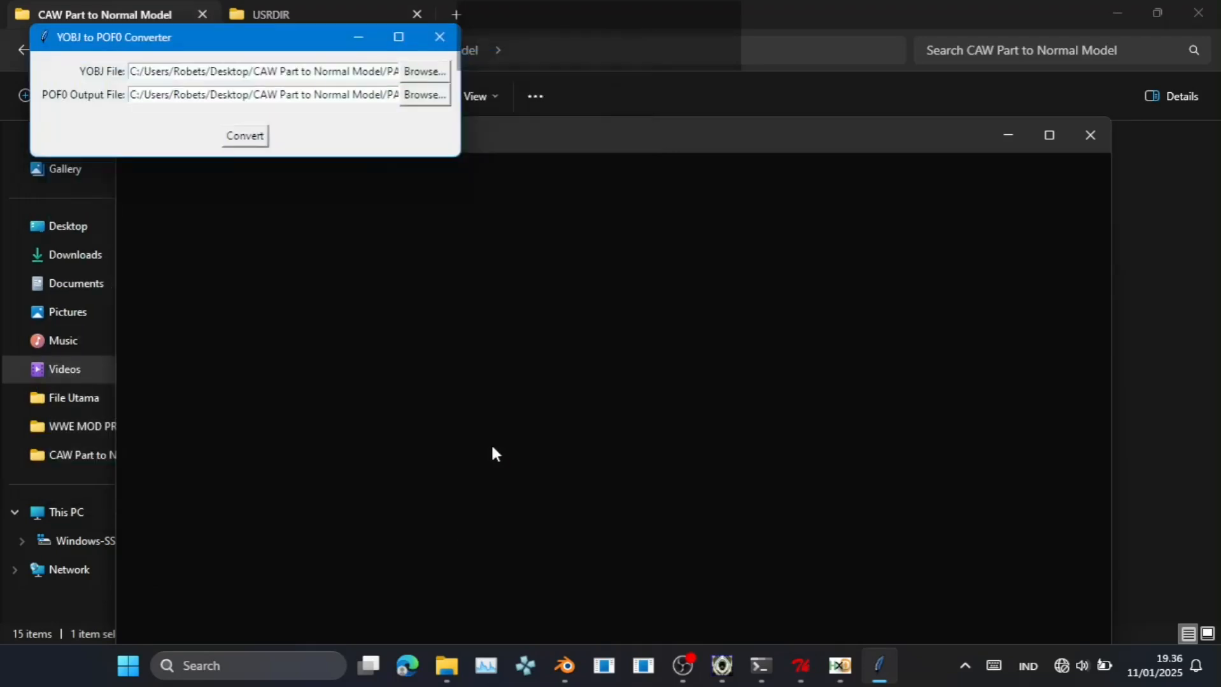
Generate the POF0 file from the loaded YOBJ and close the converter.
{"action": "left_click", "coordinate": [246, 136]}
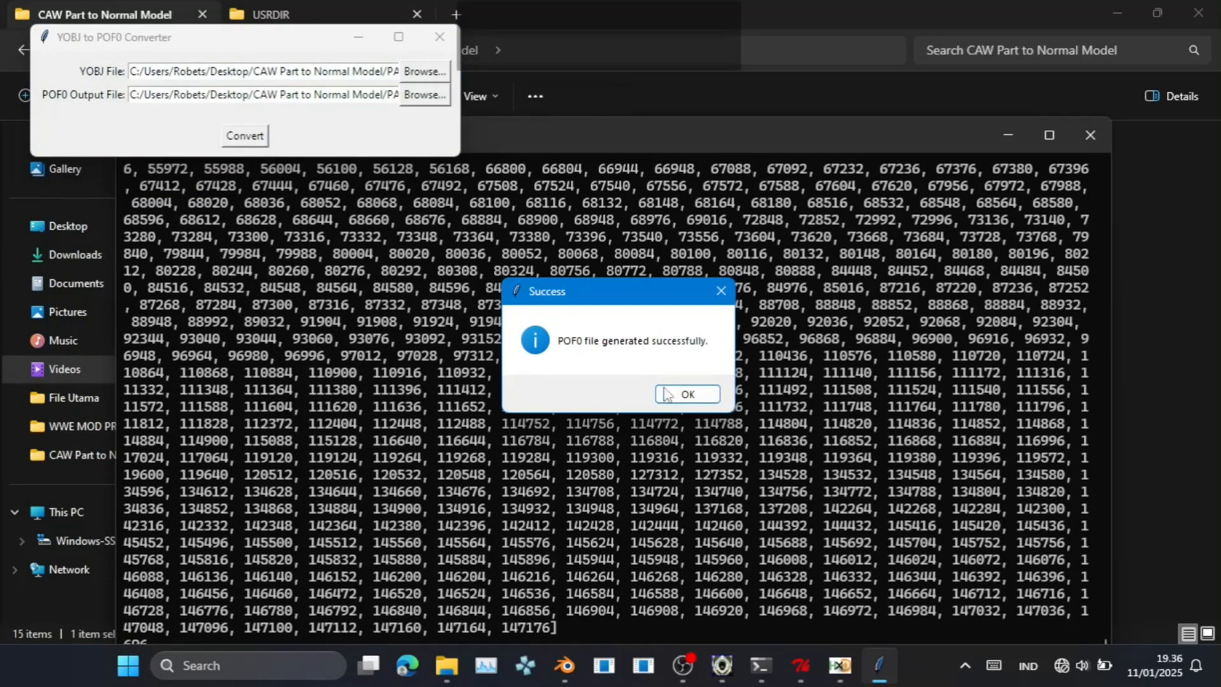
{"action": "left_click", "coordinate": [666, 395]}
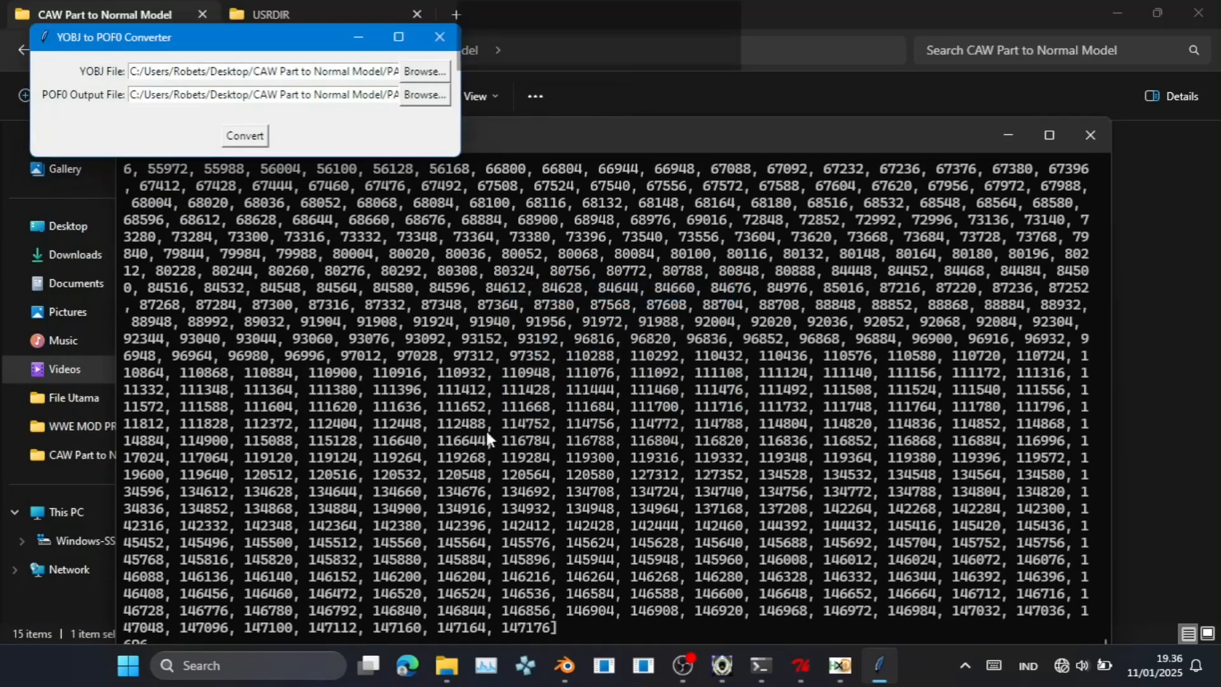
{"action": "left_click", "coordinate": [439, 37]}
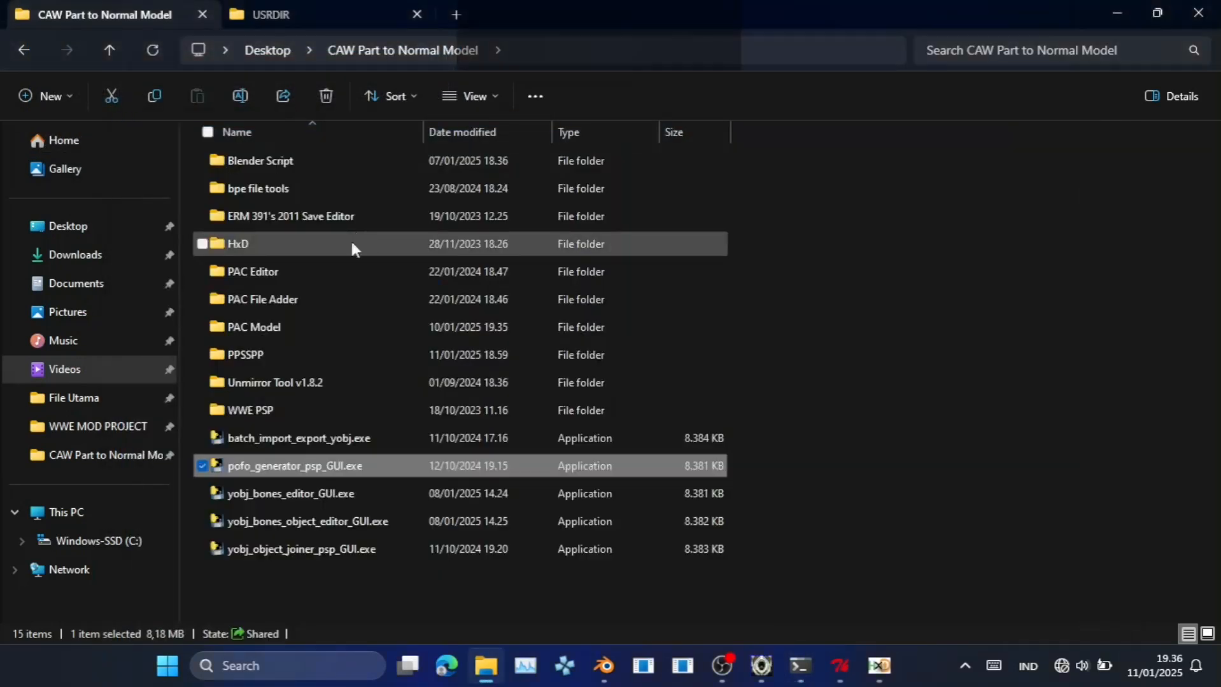
Open 0002.pof0 from the PAC Model British Bulldog folder in HxD.
{"action": "double_click", "coordinate": [315, 326]}
{"action": "double_click", "coordinate": [305, 196]}
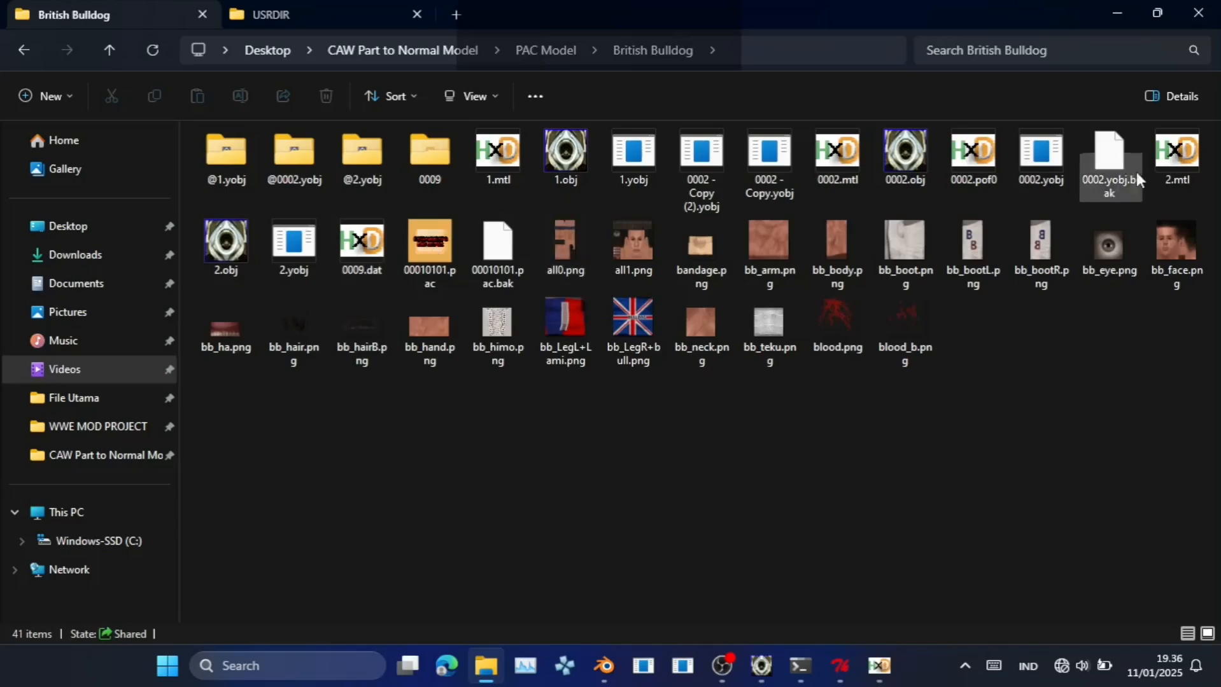
{"action": "left_click", "coordinate": [986, 179]}
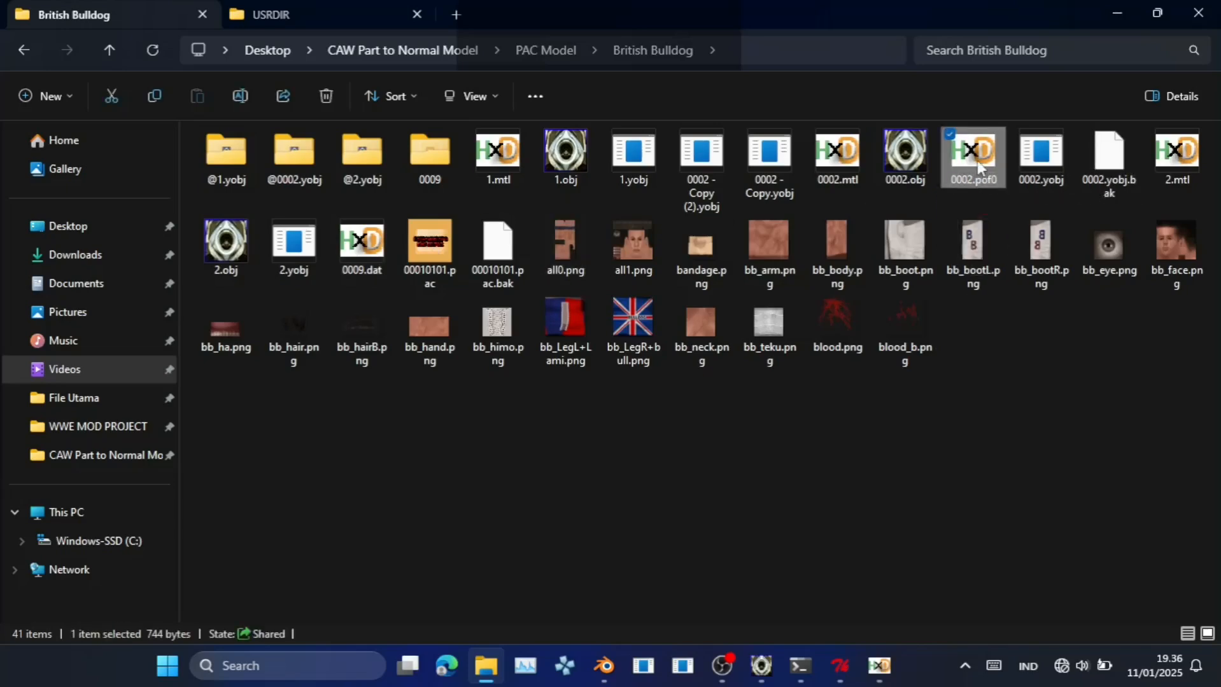
{"action": "double_click", "coordinate": [977, 160]}
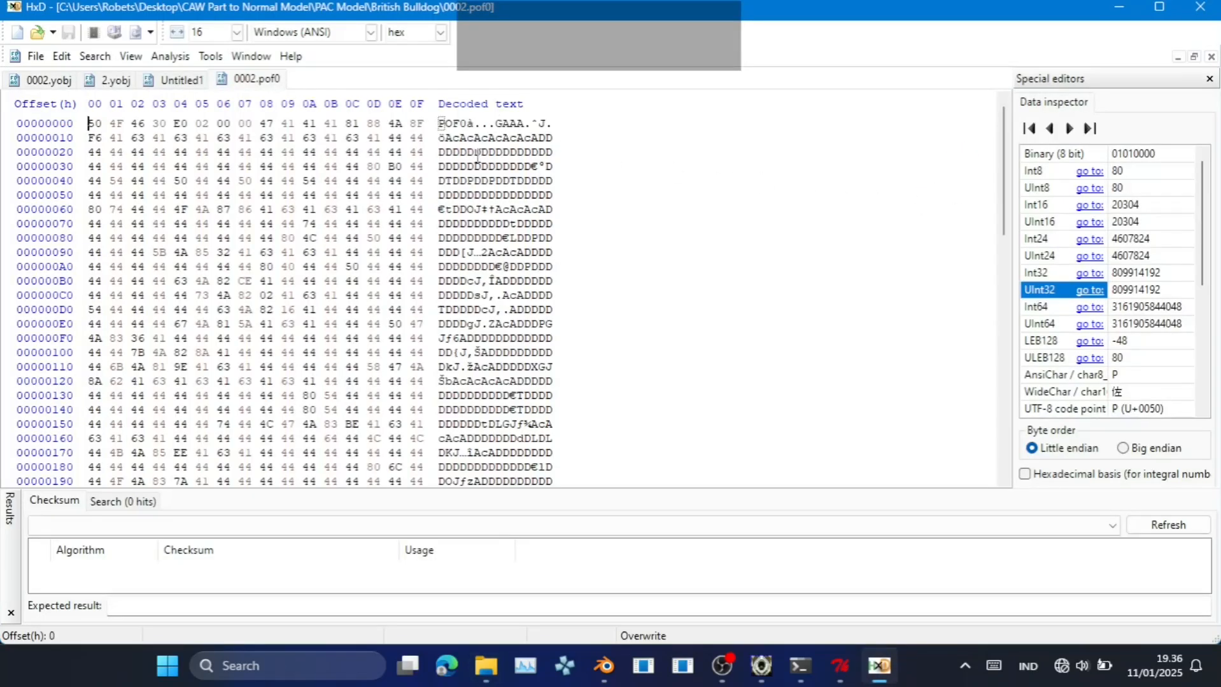
Copy the entire contents of 0002.pof0 and dismiss the clipboard warning.
{"action": "key", "text": "ctrl+a"}
{"action": "key", "text": "ctrl+c"}
{"action": "left_click", "coordinate": [609, 374]}
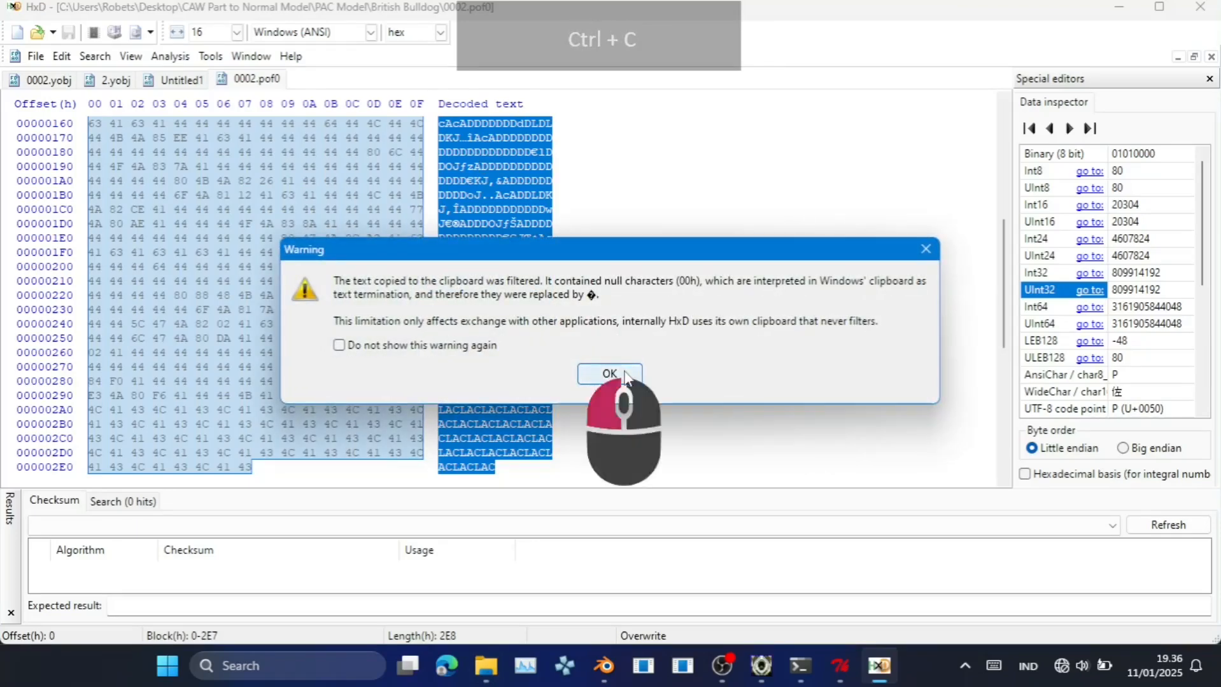
Overwrite the old POF0 table at the end of 0002.yobj with the copied POF0 data and save the file.
{"action": "left_click", "coordinate": [48, 79]}
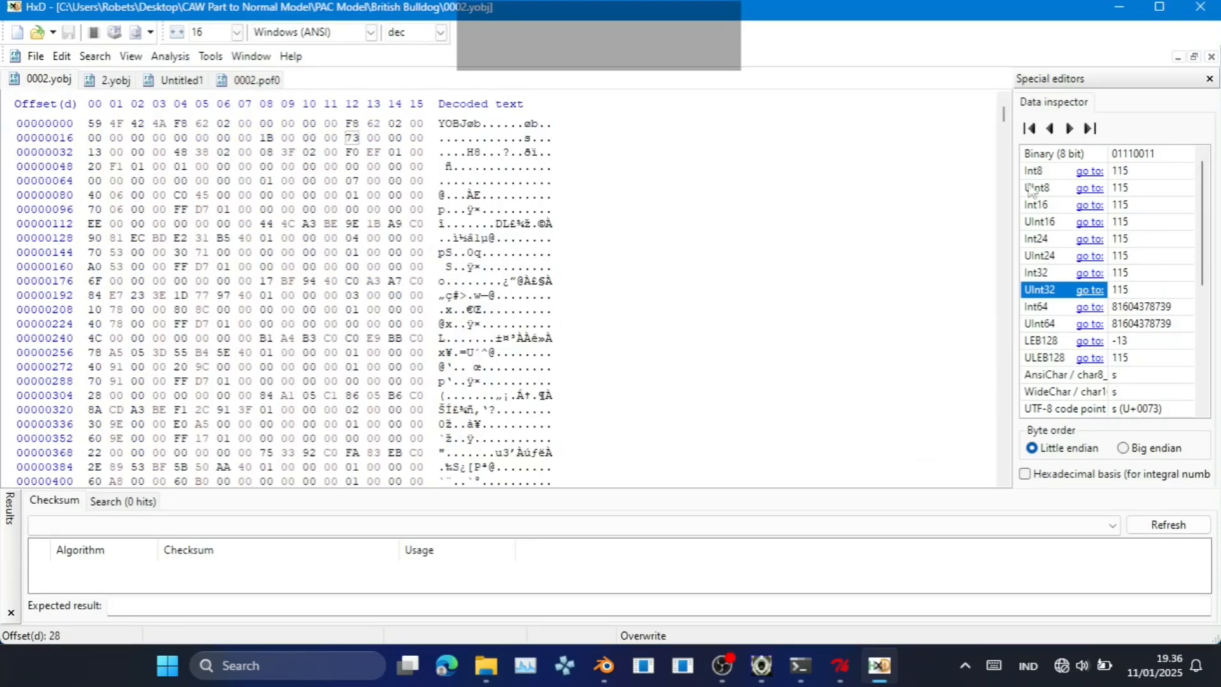
{"action": "left_click_drag", "start_coordinate": [1004, 124], "coordinate": [1003, 474]}
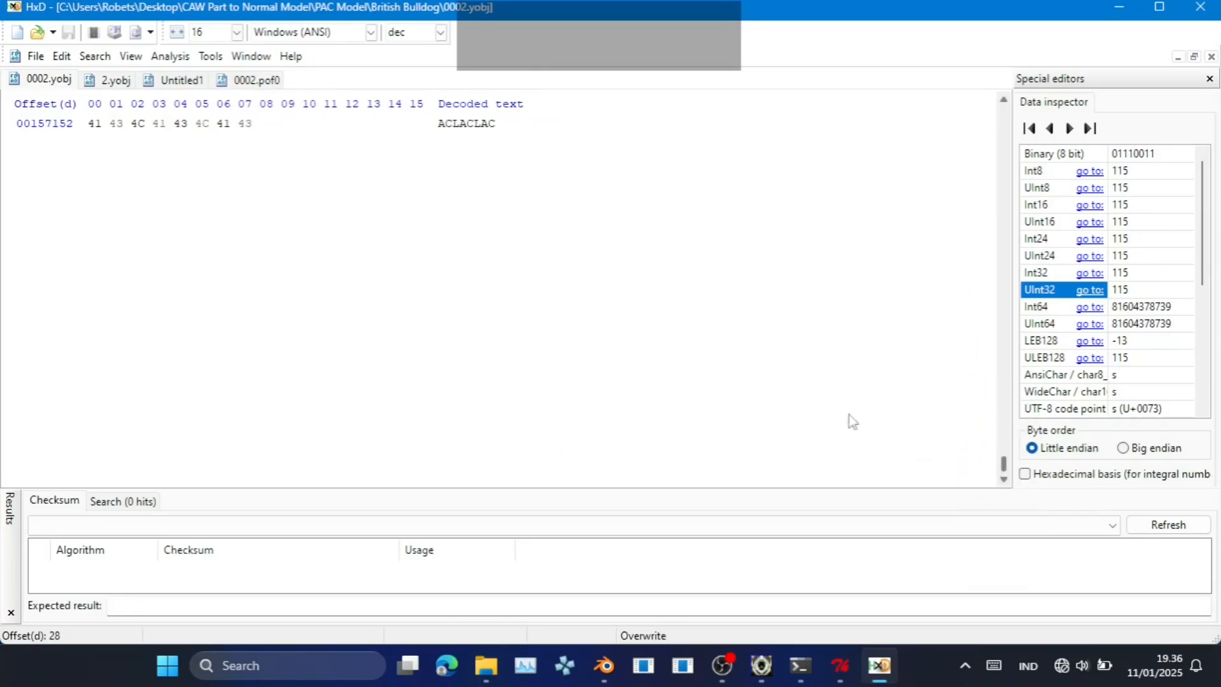
{"action": "scroll", "coordinate": [553, 357], "scroll_direction": "up", "scroll_amount": 3}
{"action": "middle_click", "coordinate": [507, 340]}
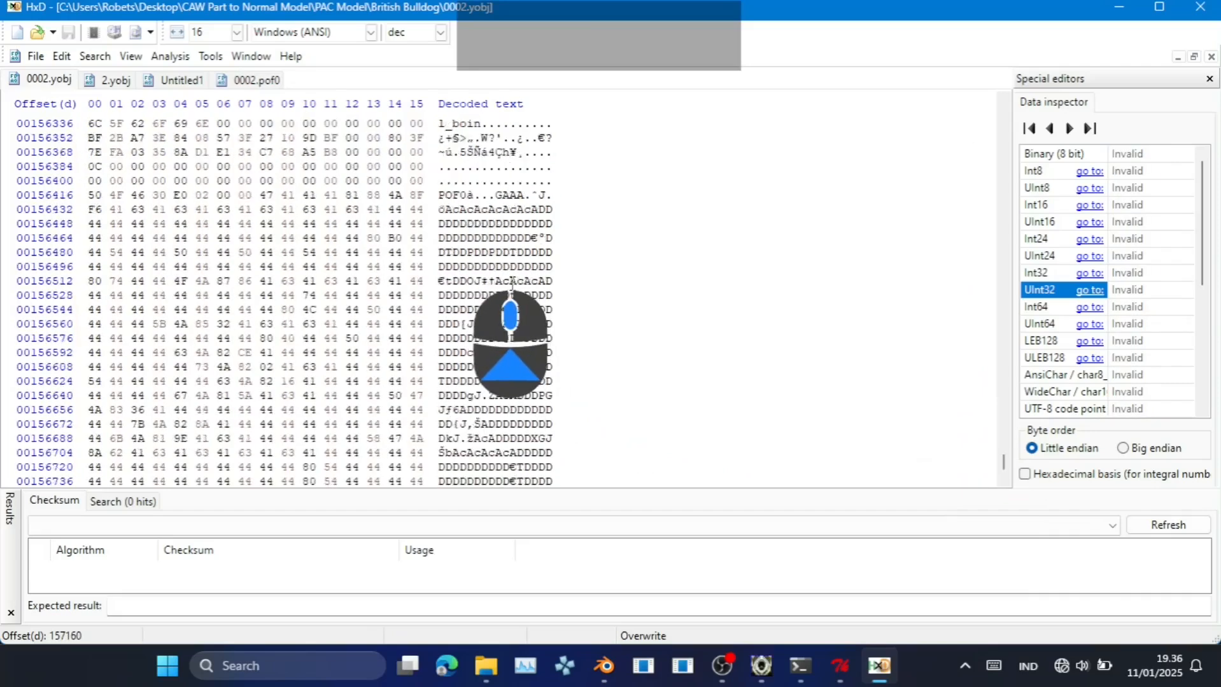
{"action": "left_click", "coordinate": [445, 237], "text": "shift"}
{"action": "key", "text": "ctrl+v"}
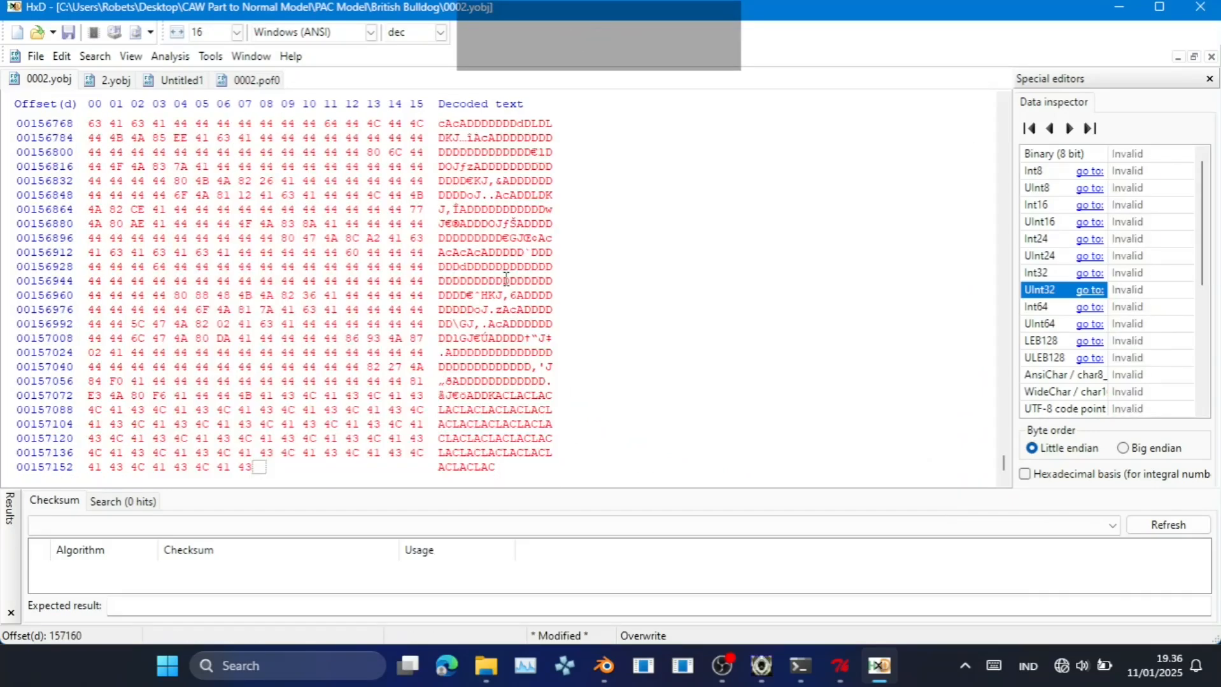
{"action": "middle_click", "coordinate": [526, 304]}
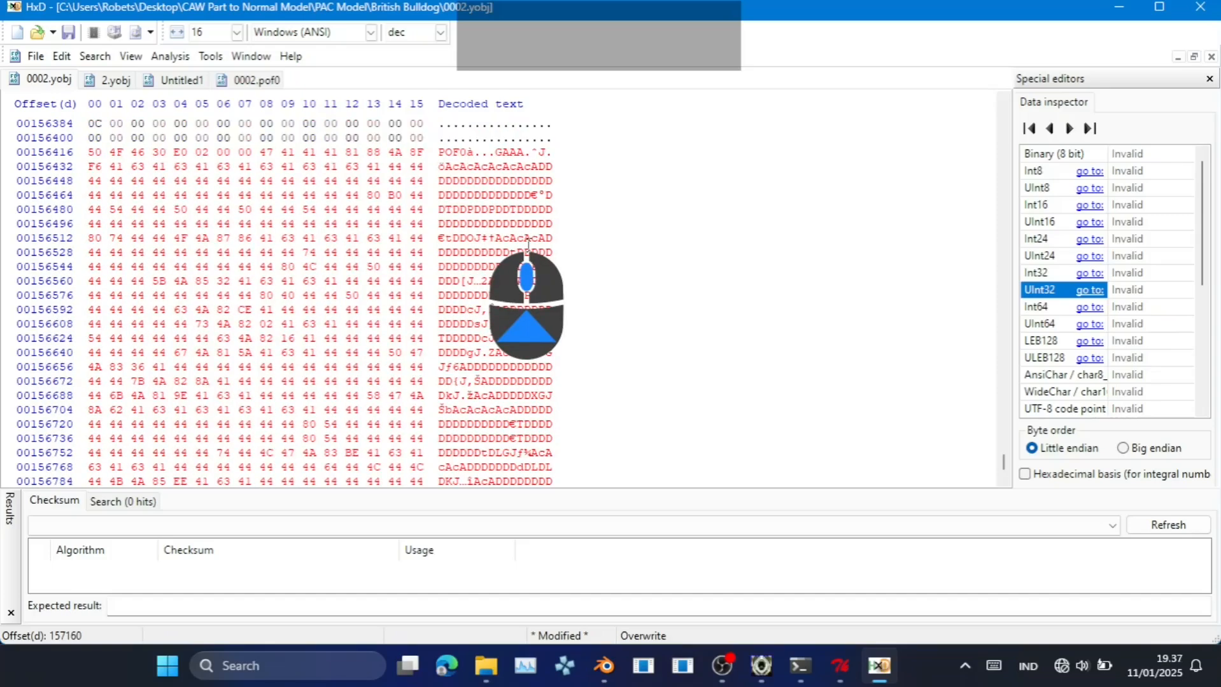
{"action": "middle_click", "coordinate": [528, 244]}
{"action": "key", "text": "ctrl+s"}
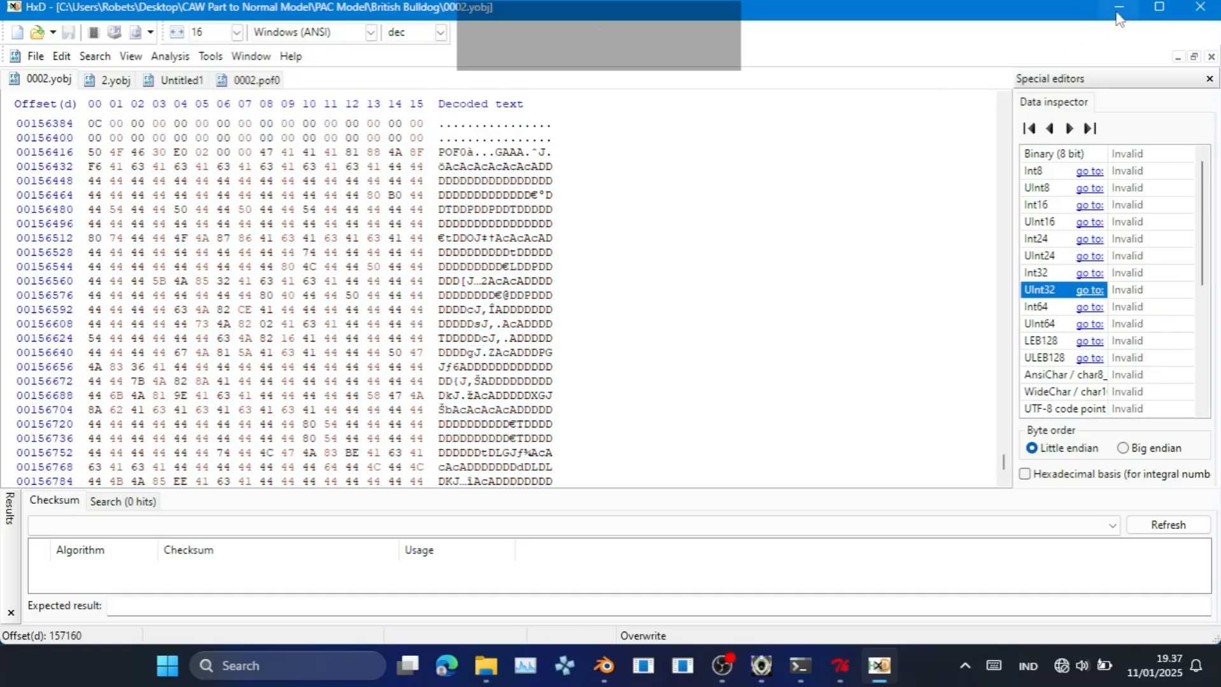
Launch two instances of yobj_bones_editor_GUI.exe from the CAW Part to Normal Model folder and arrange their windows side by side.
{"action": "left_click", "coordinate": [1116, 11]}
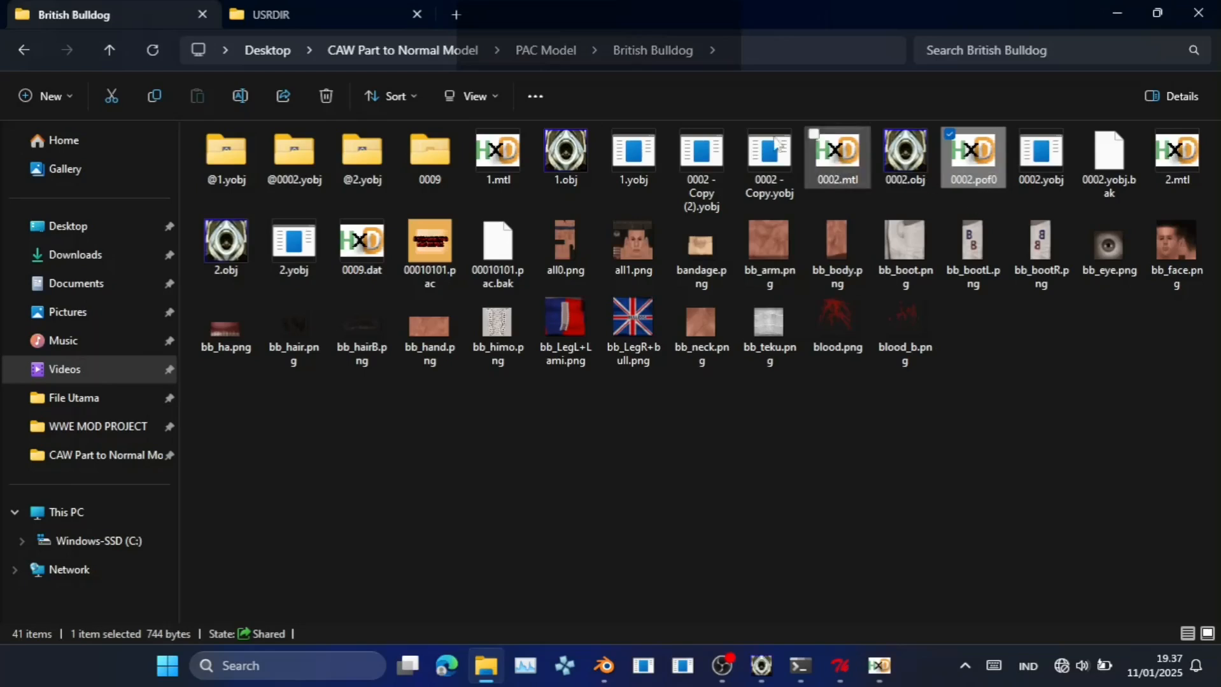
{"action": "left_click", "coordinate": [452, 60]}
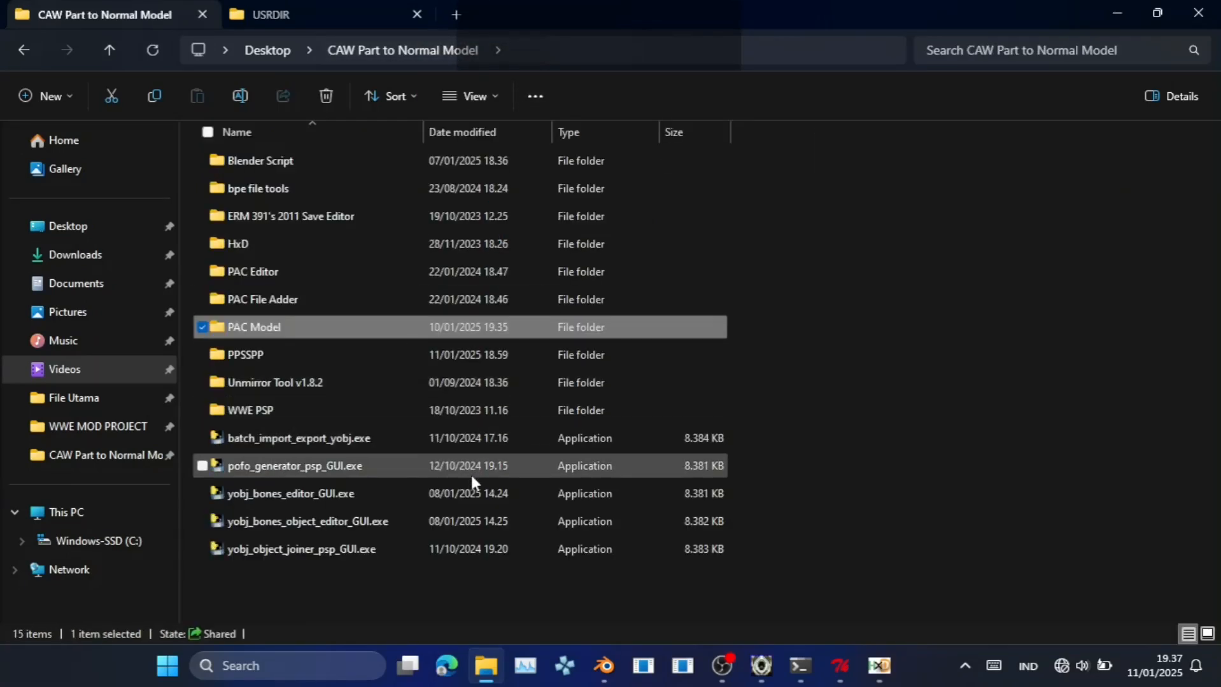
{"action": "left_click", "coordinate": [468, 494]}
{"action": "double_click", "coordinate": [468, 493]}
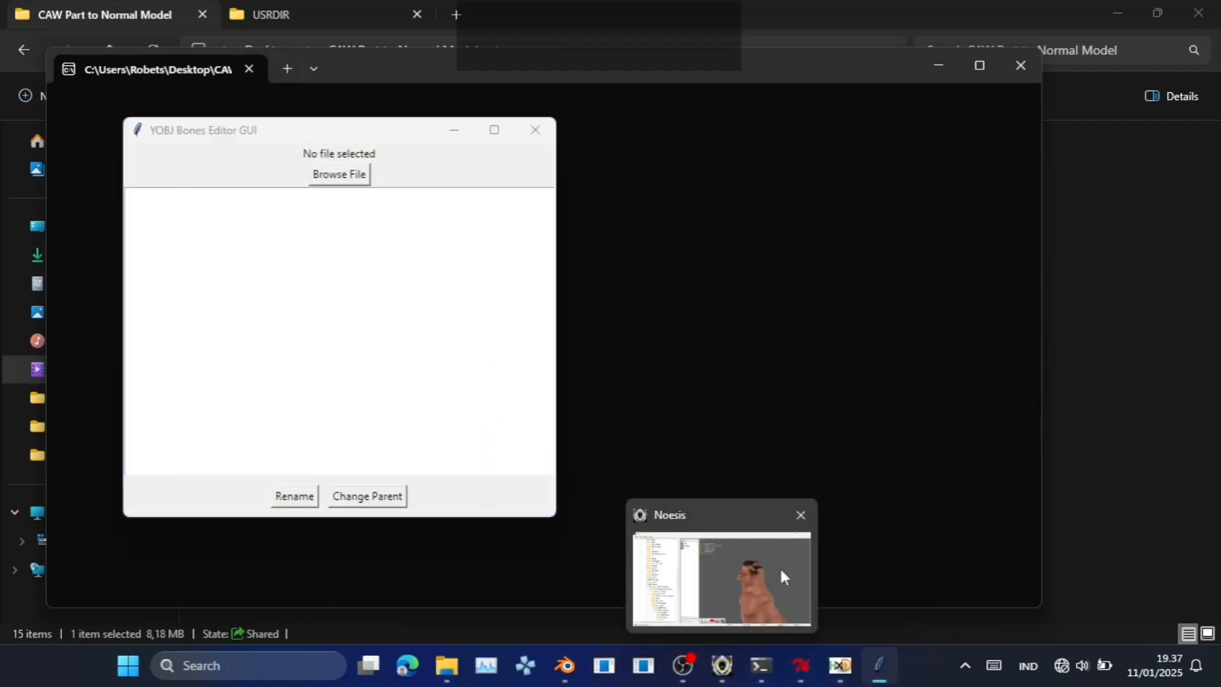
{"action": "right_click", "coordinate": [879, 666]}
{"action": "left_click", "coordinate": [898, 561]}
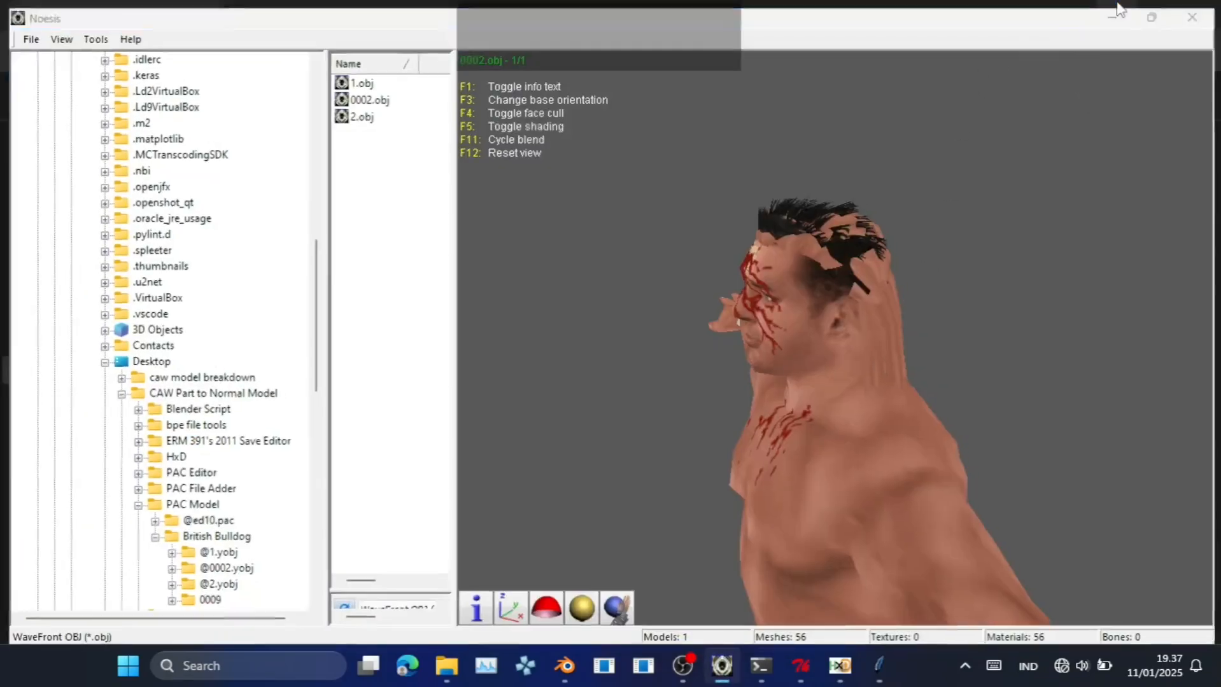
{"action": "left_click", "coordinate": [1116, 8]}
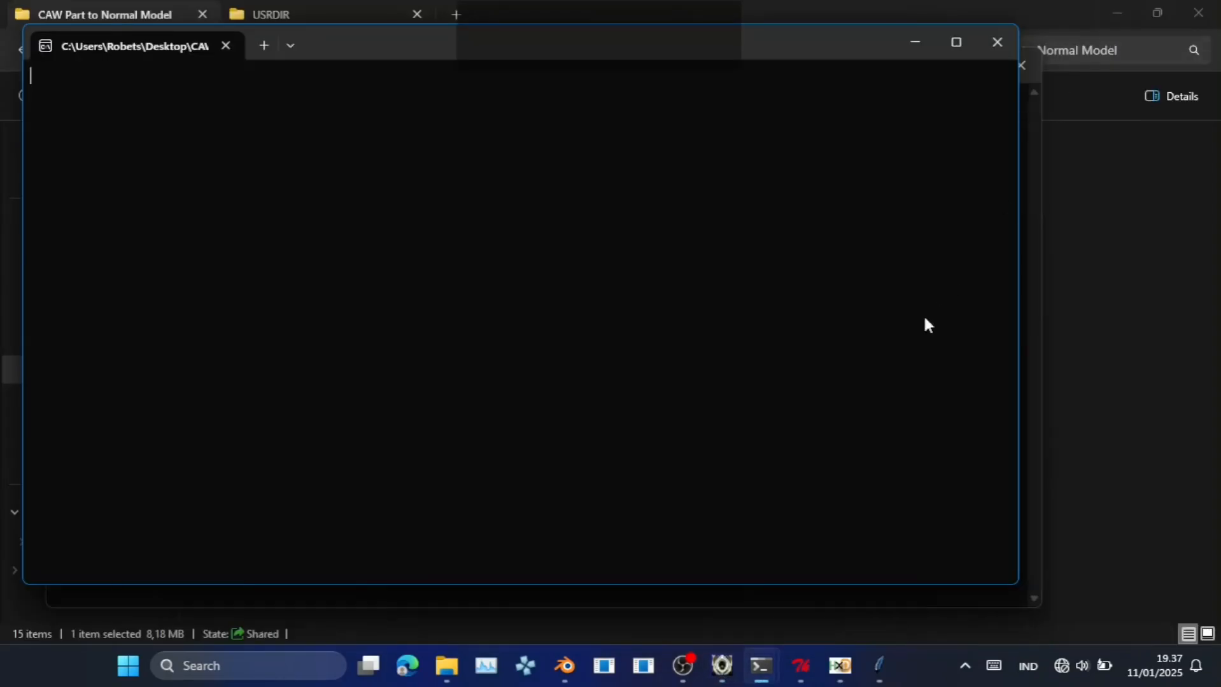
{"action": "mouse_move", "coordinate": [879, 665]}
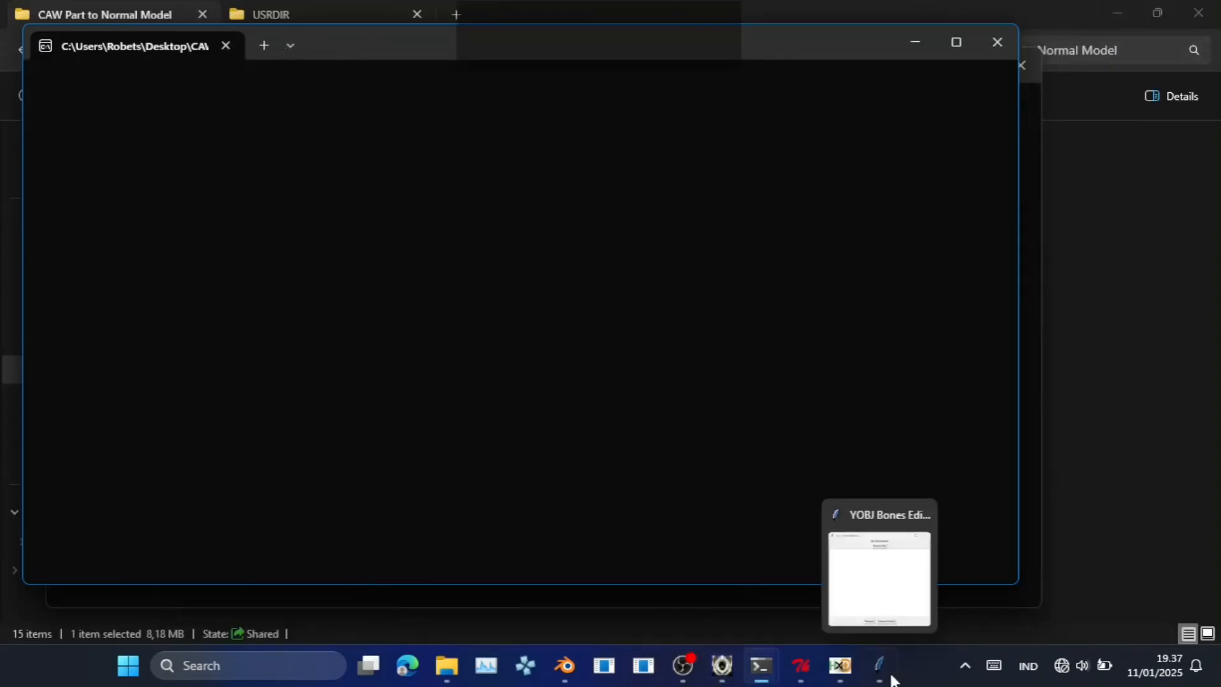
{"action": "left_click", "coordinate": [853, 611]}
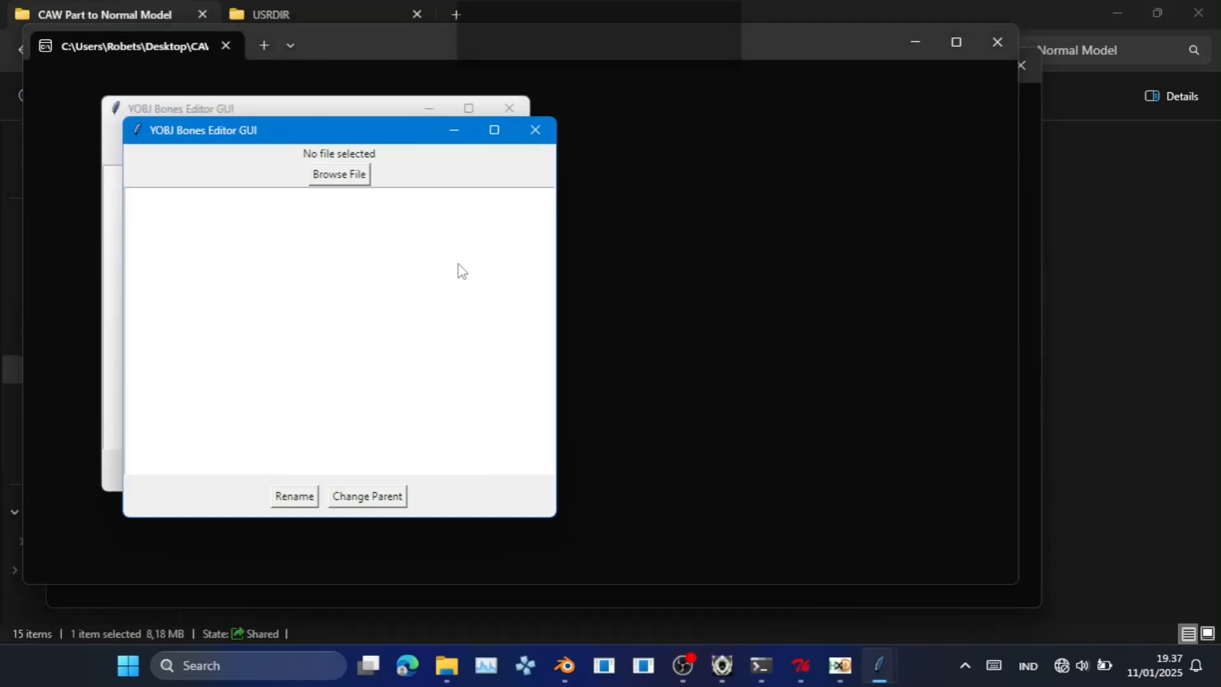
{"action": "left_click_drag", "start_coordinate": [373, 142], "coordinate": [798, 120]}
Load 0002.yobj from the PAC Model British Bulldog folder into the first bones editor.
{"action": "left_click", "coordinate": [317, 154]}
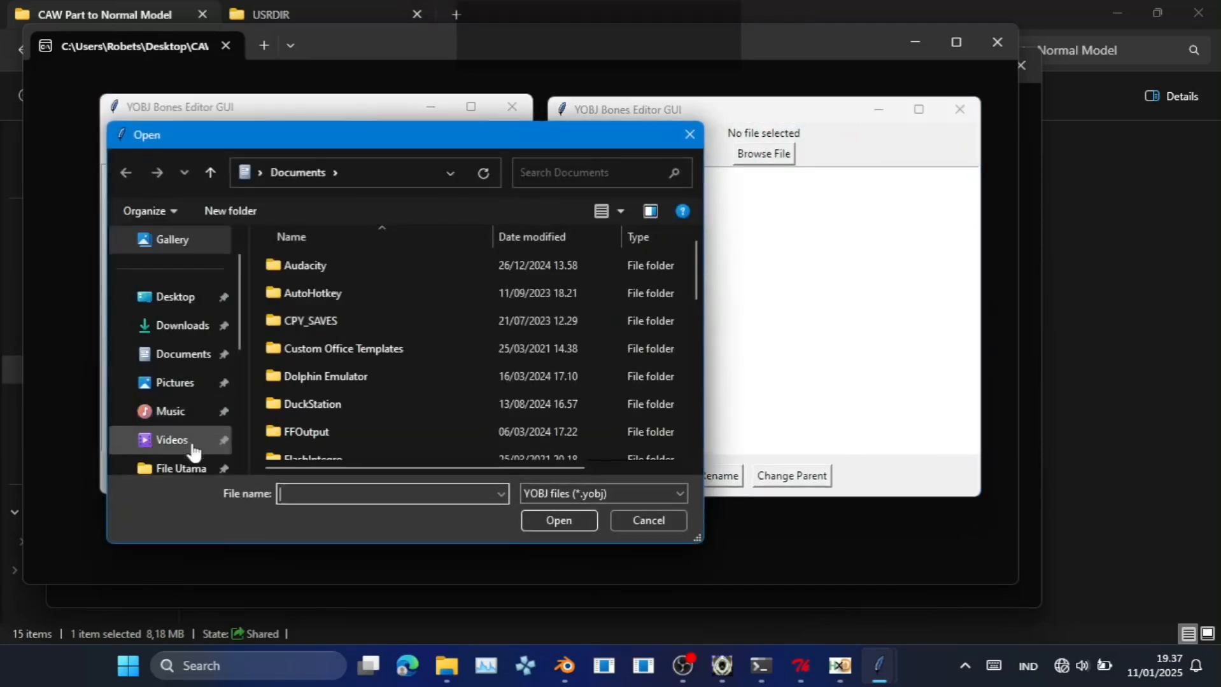
{"action": "scroll", "coordinate": [128, 414], "scroll_direction": "down", "scroll_amount": 3}
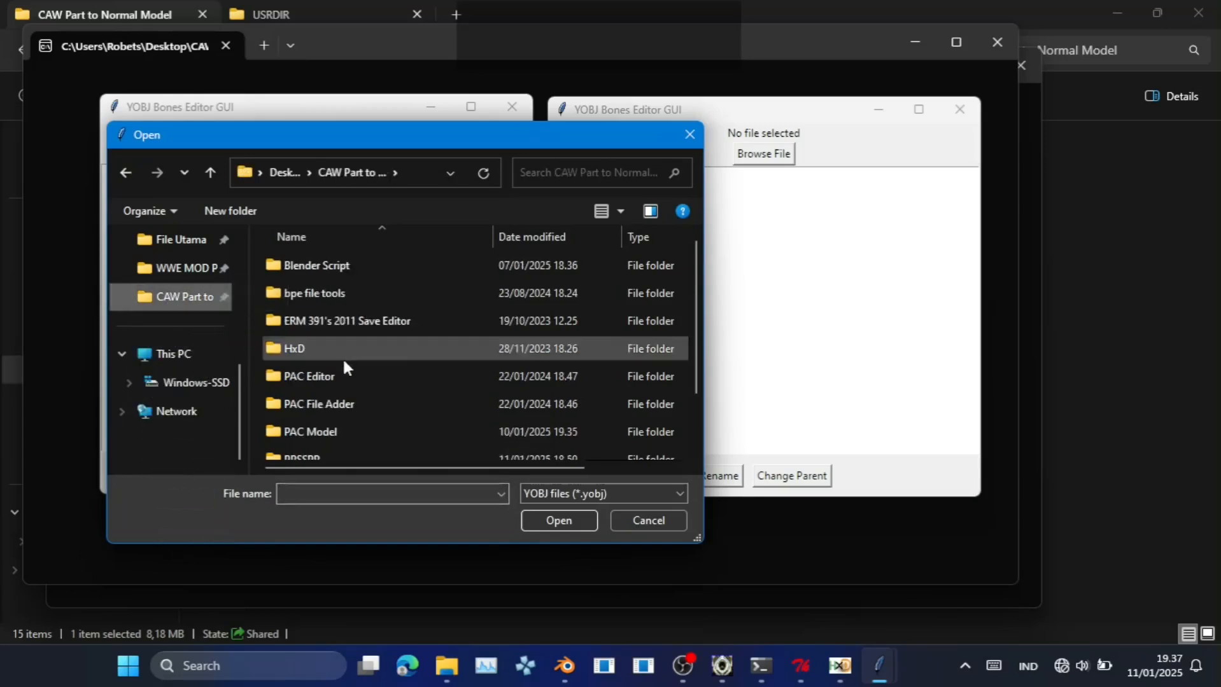
{"action": "scroll", "coordinate": [350, 390], "scroll_direction": "down", "scroll_amount": 1}
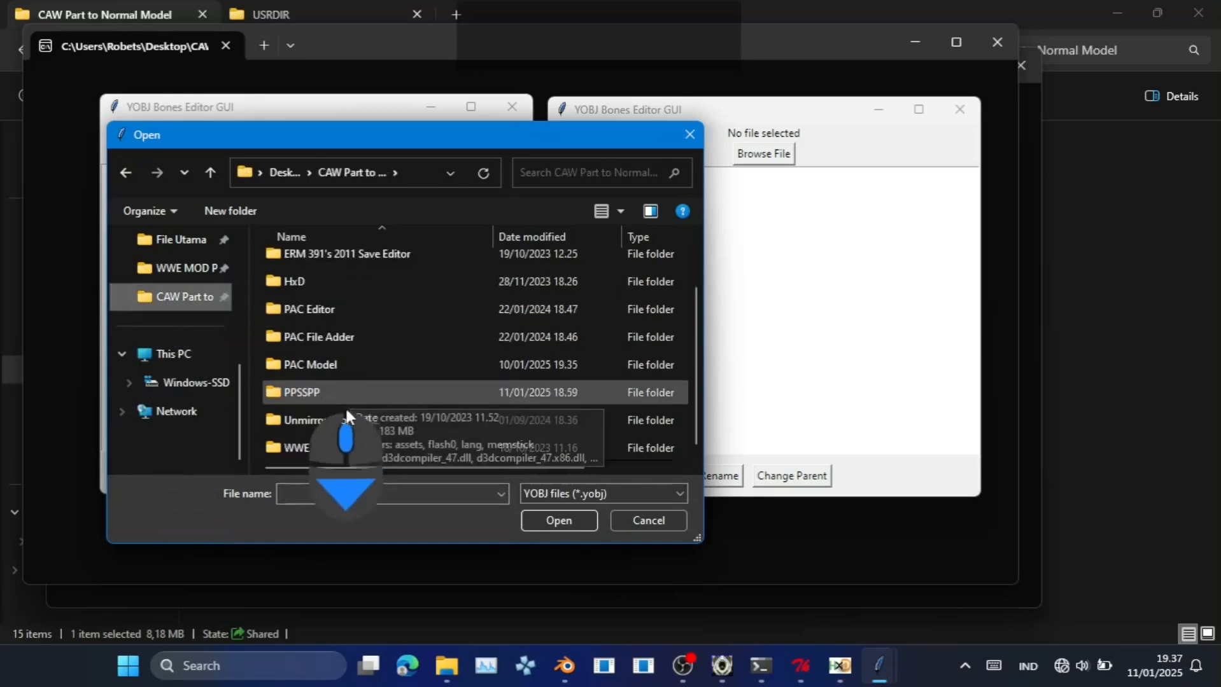
{"action": "double_click", "coordinate": [377, 366]}
{"action": "left_click", "coordinate": [372, 287]}
{"action": "double_click", "coordinate": [372, 287]}
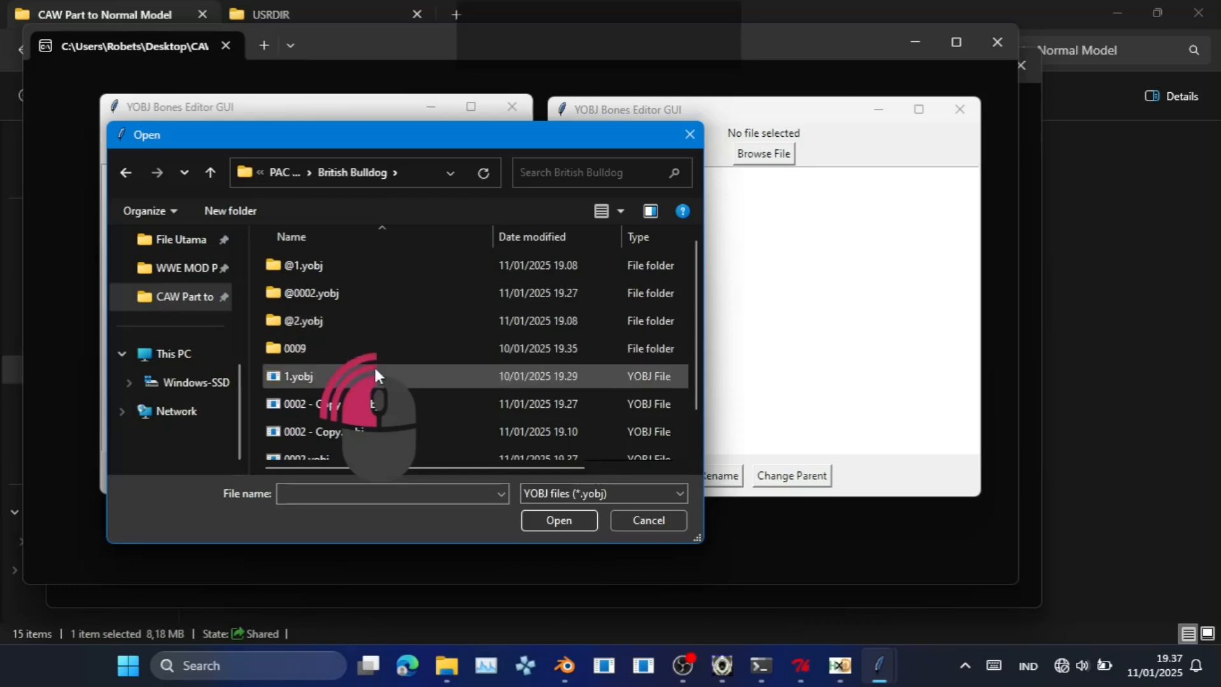
{"action": "scroll", "coordinate": [375, 398], "scroll_direction": "down", "scroll_amount": 1}
{"action": "left_click", "coordinate": [315, 423]}
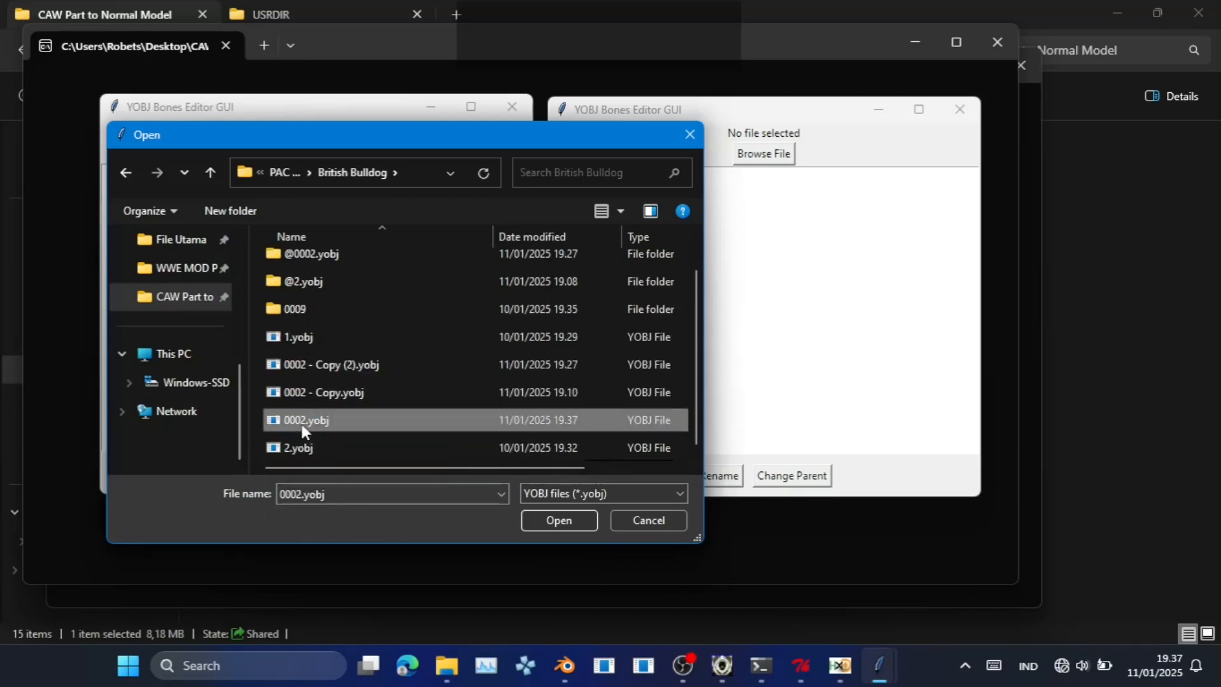
{"action": "double_click", "coordinate": [280, 426]}
Load 2.yobj from the British Bulldog folder into the second bones editor.
{"action": "left_click", "coordinate": [761, 156]}
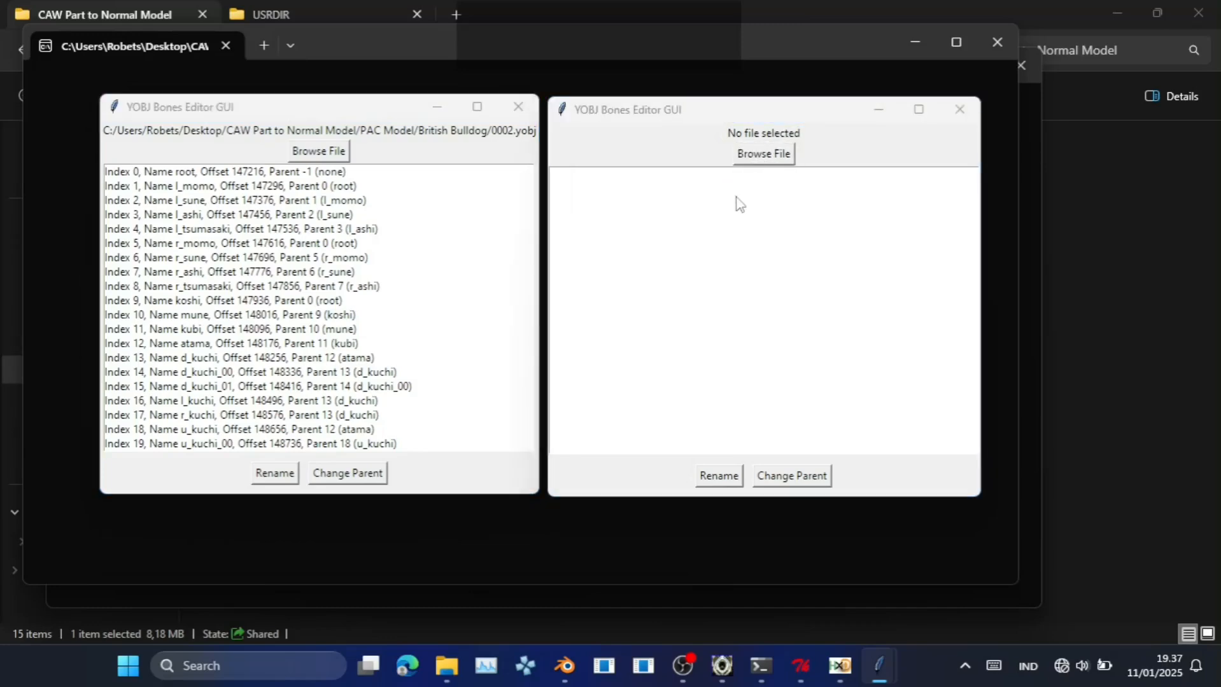
{"action": "scroll", "coordinate": [746, 430], "scroll_direction": "down", "scroll_amount": 2}
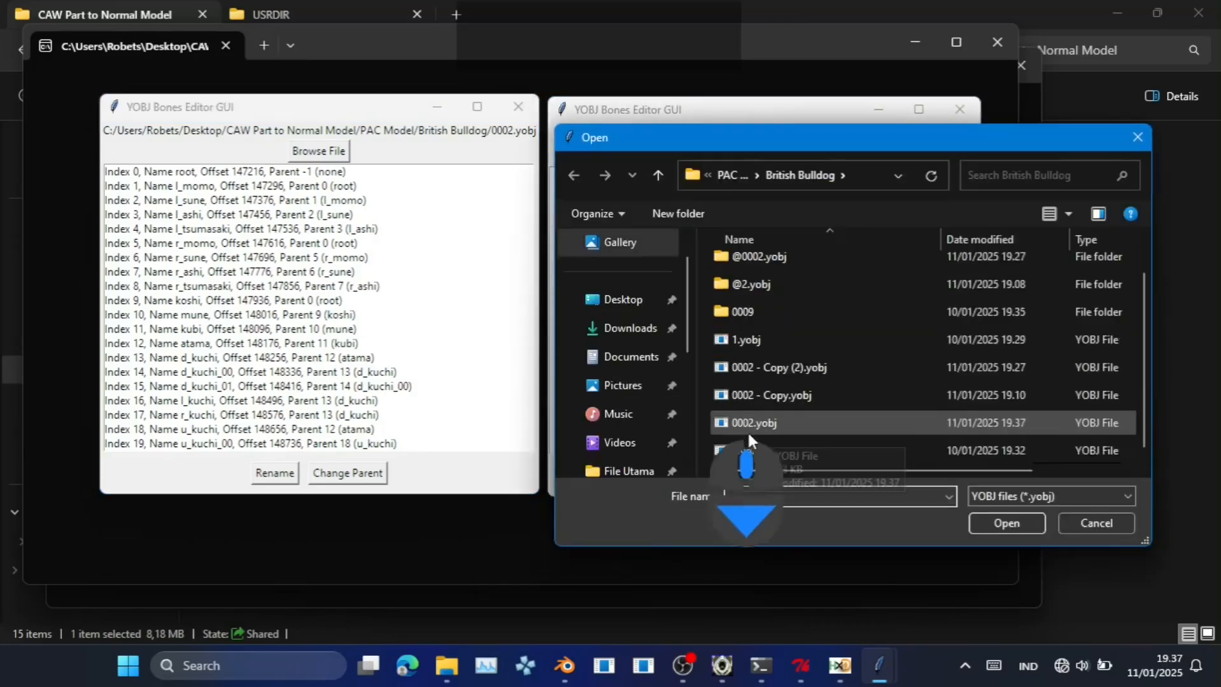
{"action": "double_click", "coordinate": [756, 461]}
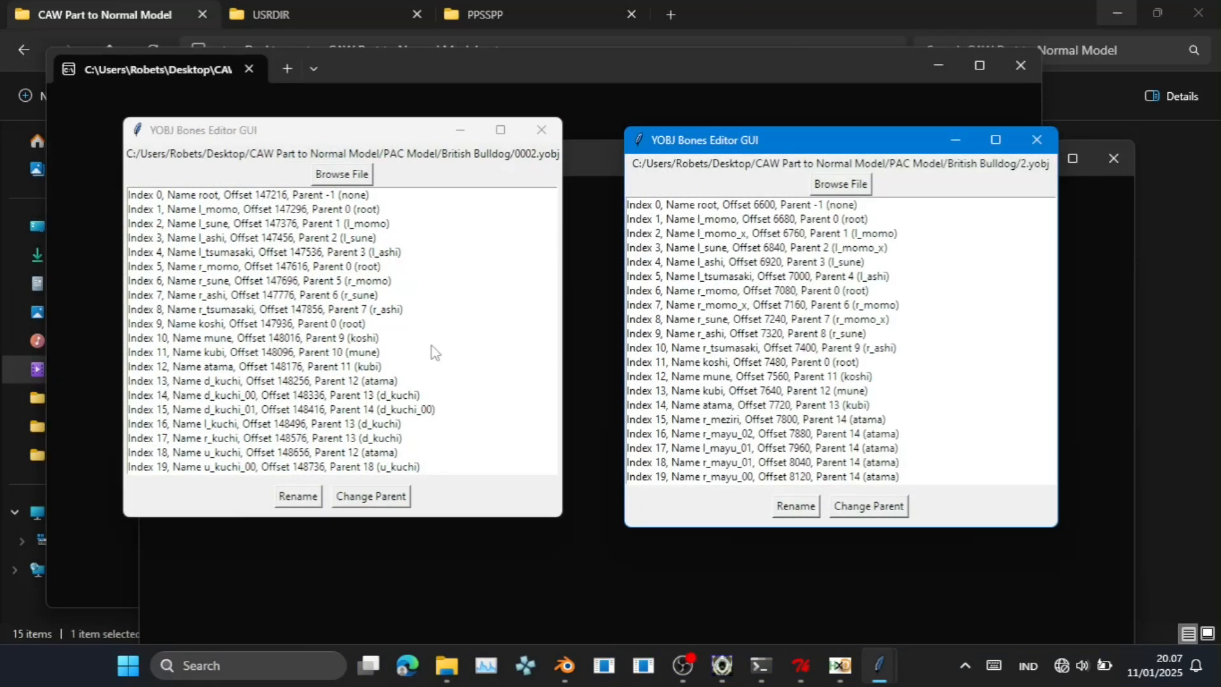
Compare the added koshi and mune bones with 2.yobj and set the parent of mune (index 80) in 0002.yobj to 79.
{"action": "left_click", "coordinate": [434, 339]}
{"action": "scroll", "coordinate": [423, 390], "scroll_direction": "down", "scroll_amount": 9}
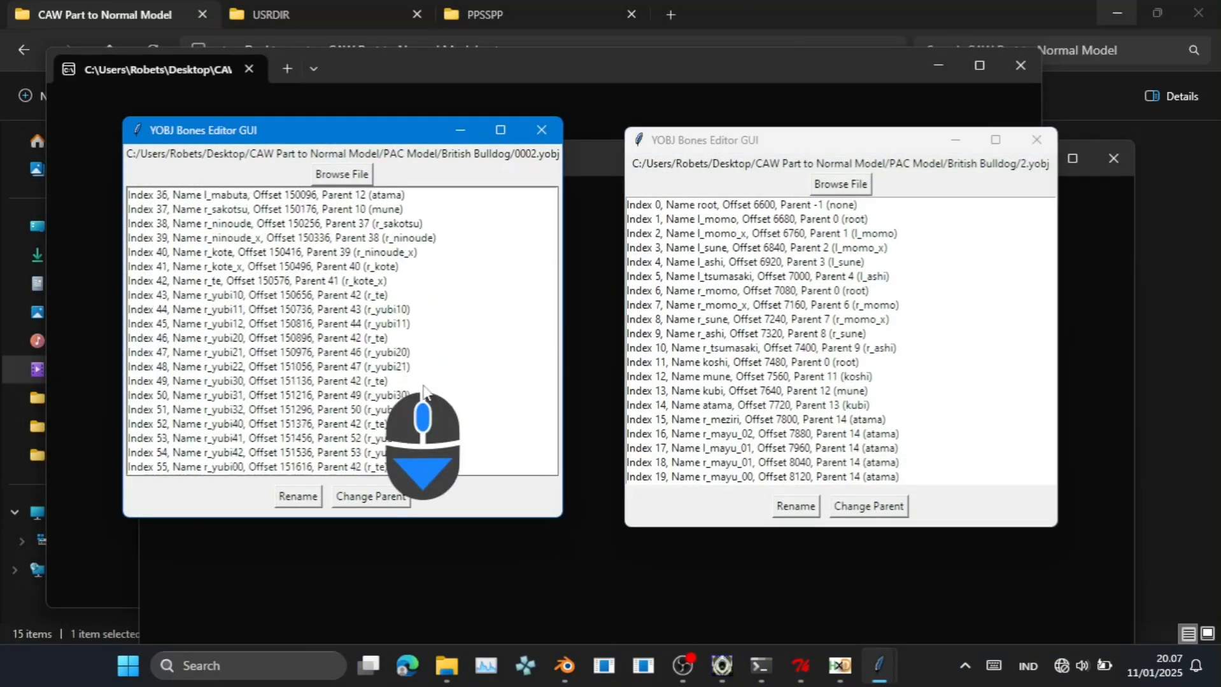
{"action": "scroll", "coordinate": [423, 389], "scroll_direction": "down", "scroll_amount": 7}
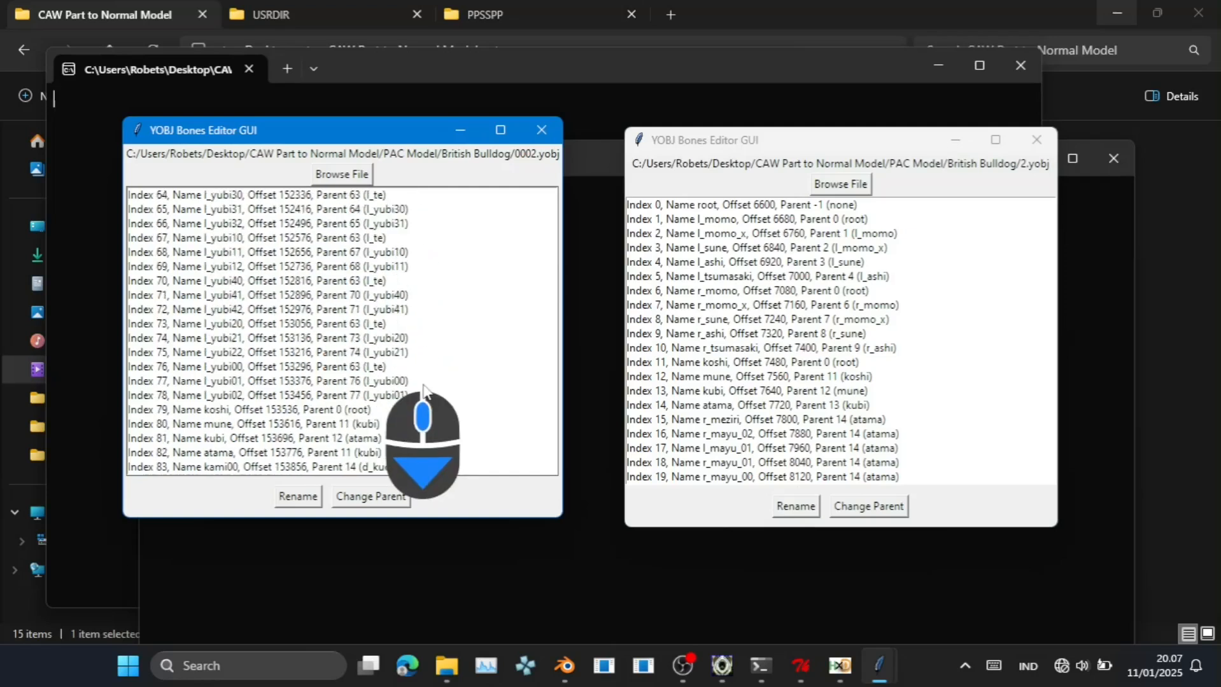
{"action": "left_click", "coordinate": [221, 412]}
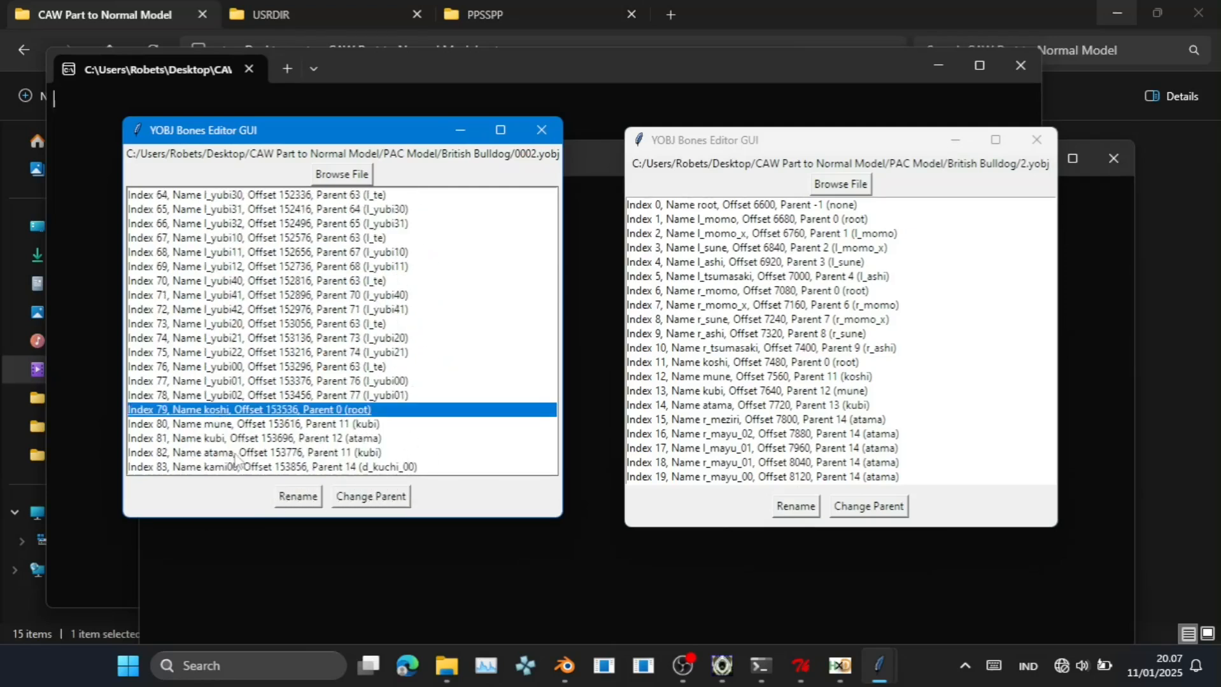
{"action": "left_click", "coordinate": [720, 365]}
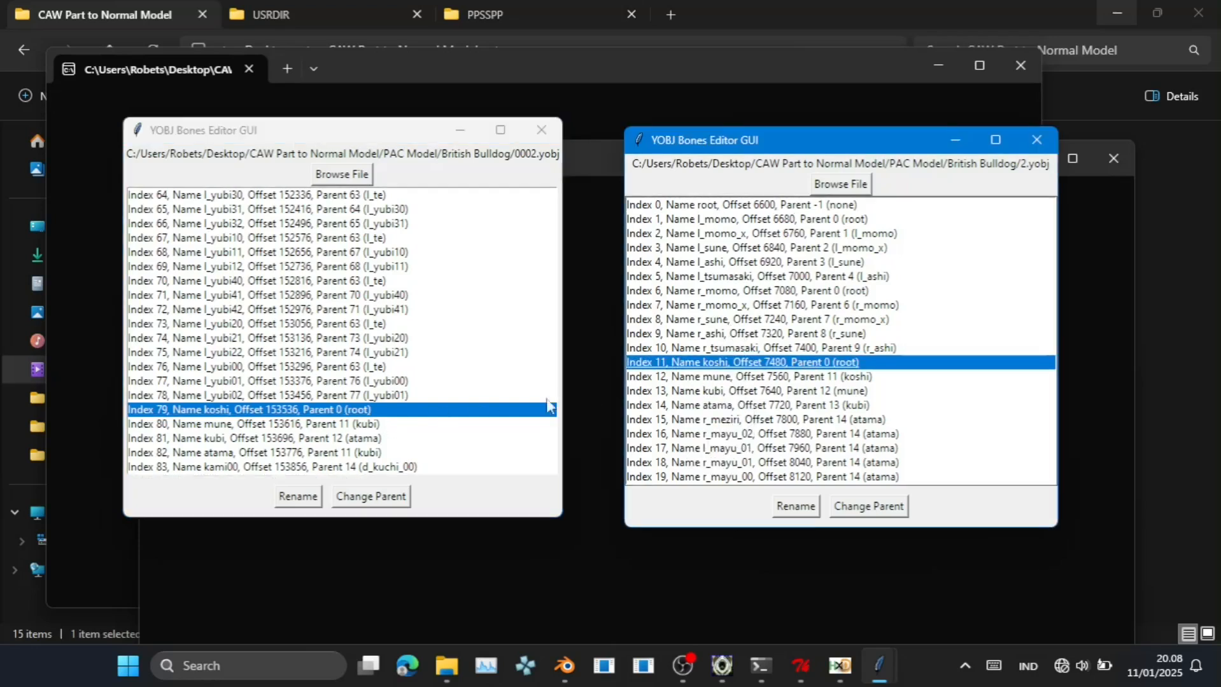
{"action": "left_click", "coordinate": [381, 424]}
{"action": "left_click", "coordinate": [773, 376]}
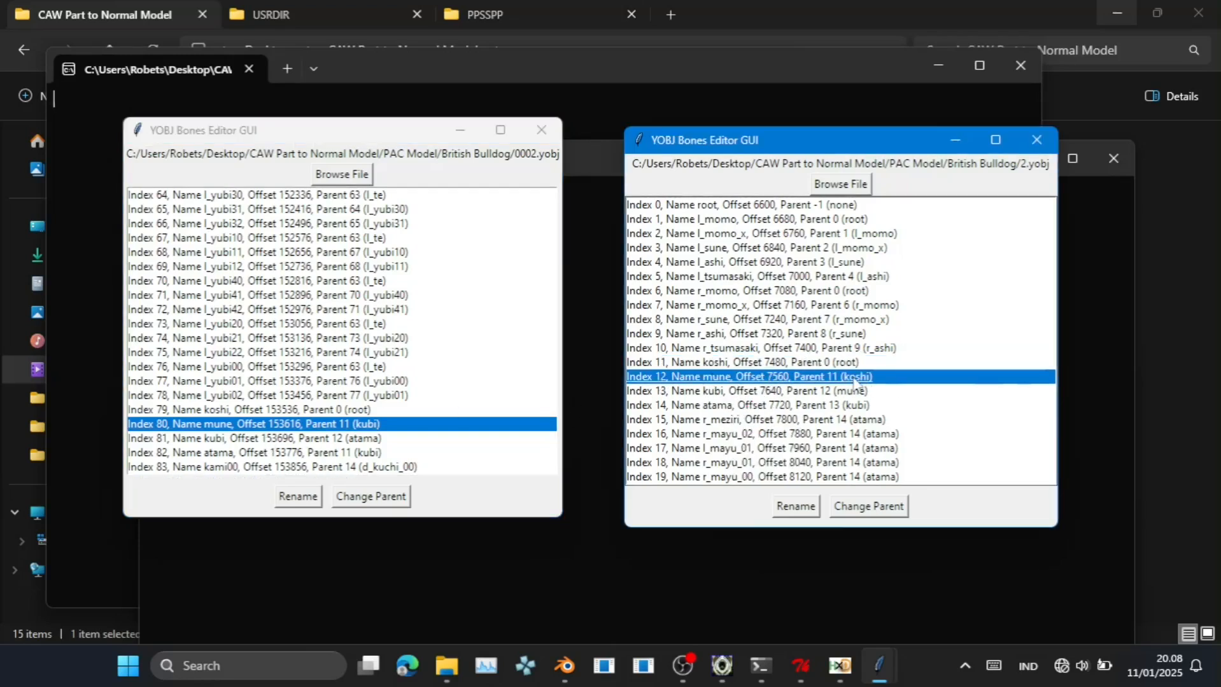
{"action": "left_click", "coordinate": [374, 496]}
{"action": "left_click", "coordinate": [230, 357]}
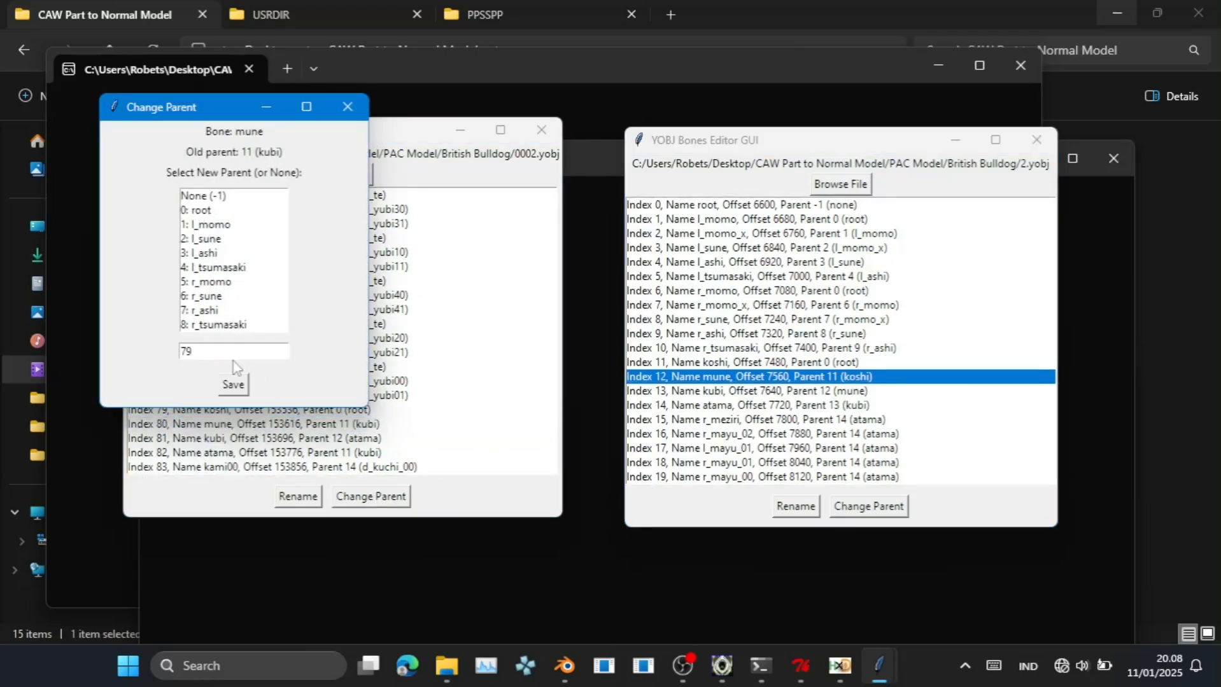
{"action": "left_click", "coordinate": [233, 384]}
{"action": "left_click", "coordinate": [691, 395]}
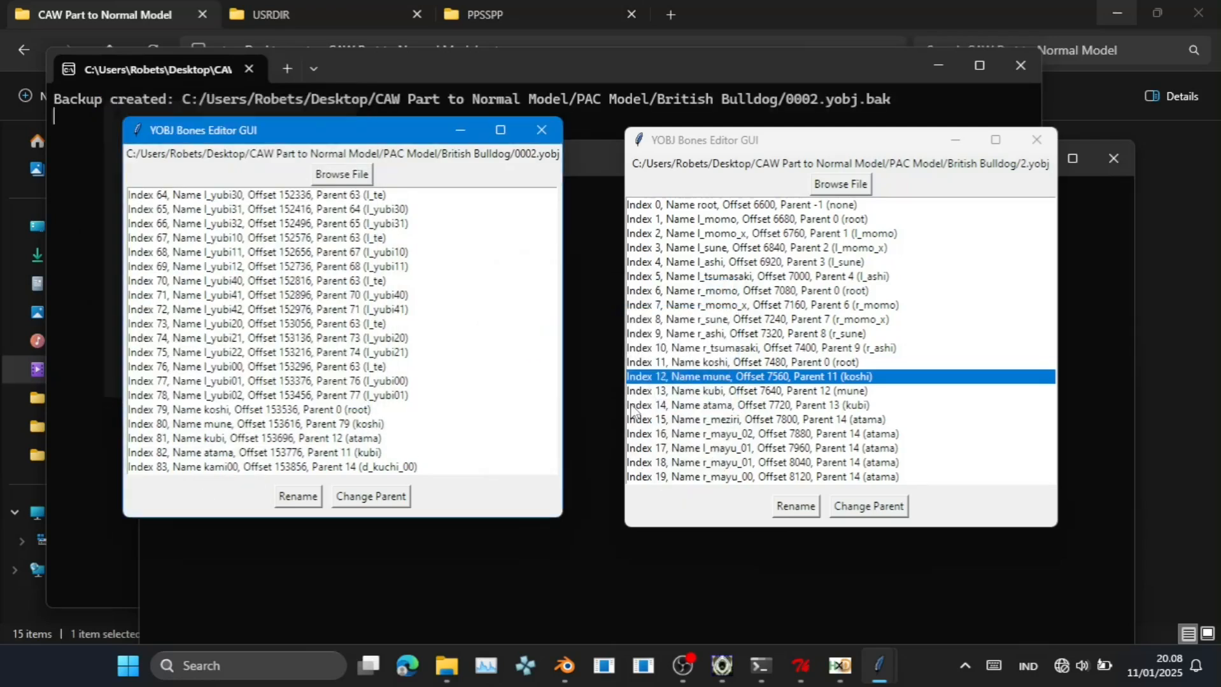
Set the parent of the kubi bone at index 81 in 0002.yobj to 80, following the hierarchy in 2.yobj.
{"action": "left_click", "coordinate": [357, 439]}
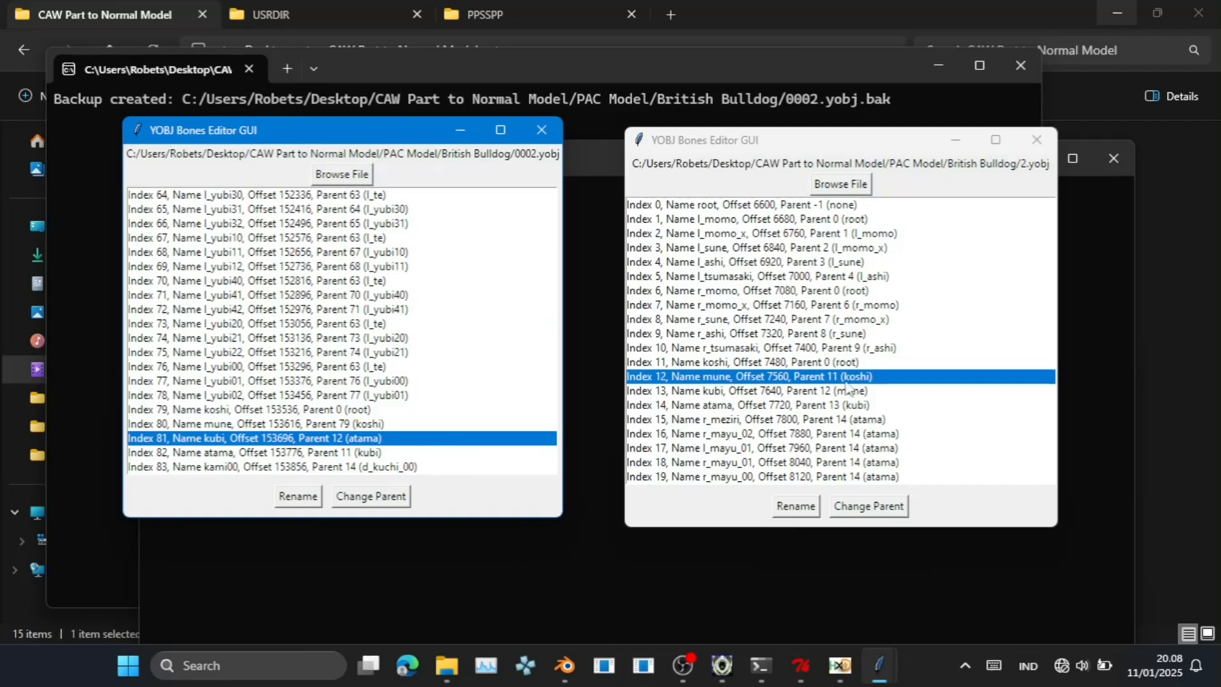
{"action": "left_click", "coordinate": [373, 428]}
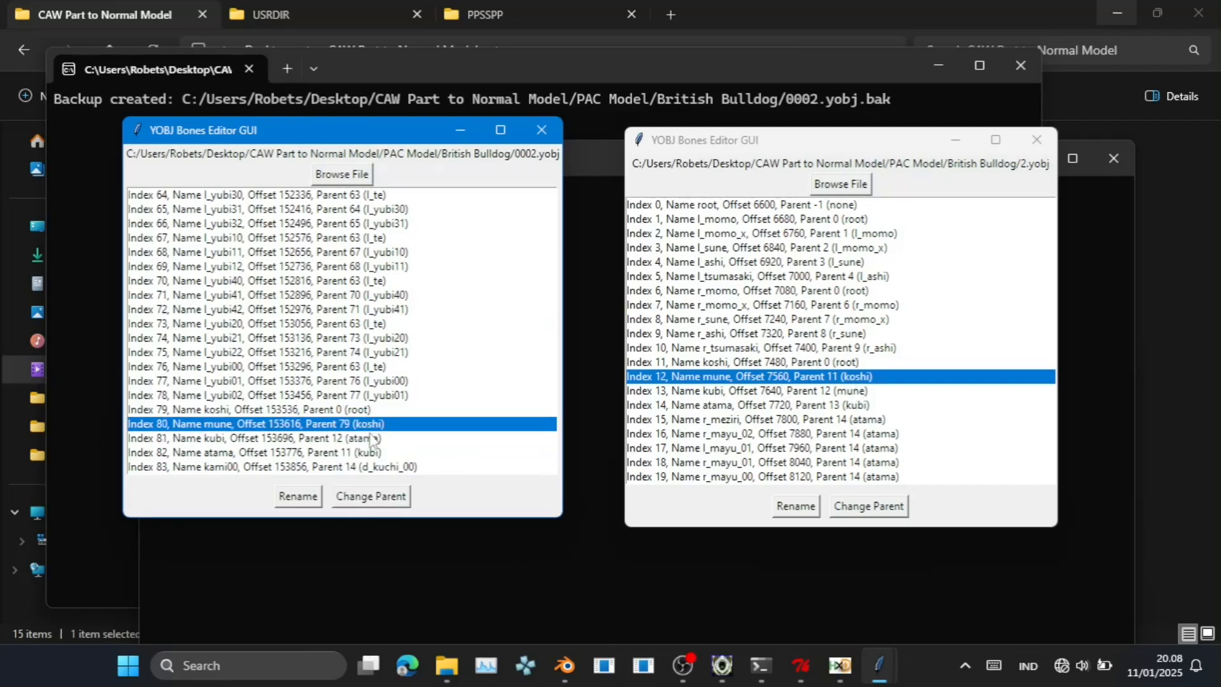
{"action": "left_click", "coordinate": [373, 439]}
{"action": "left_click", "coordinate": [823, 391]}
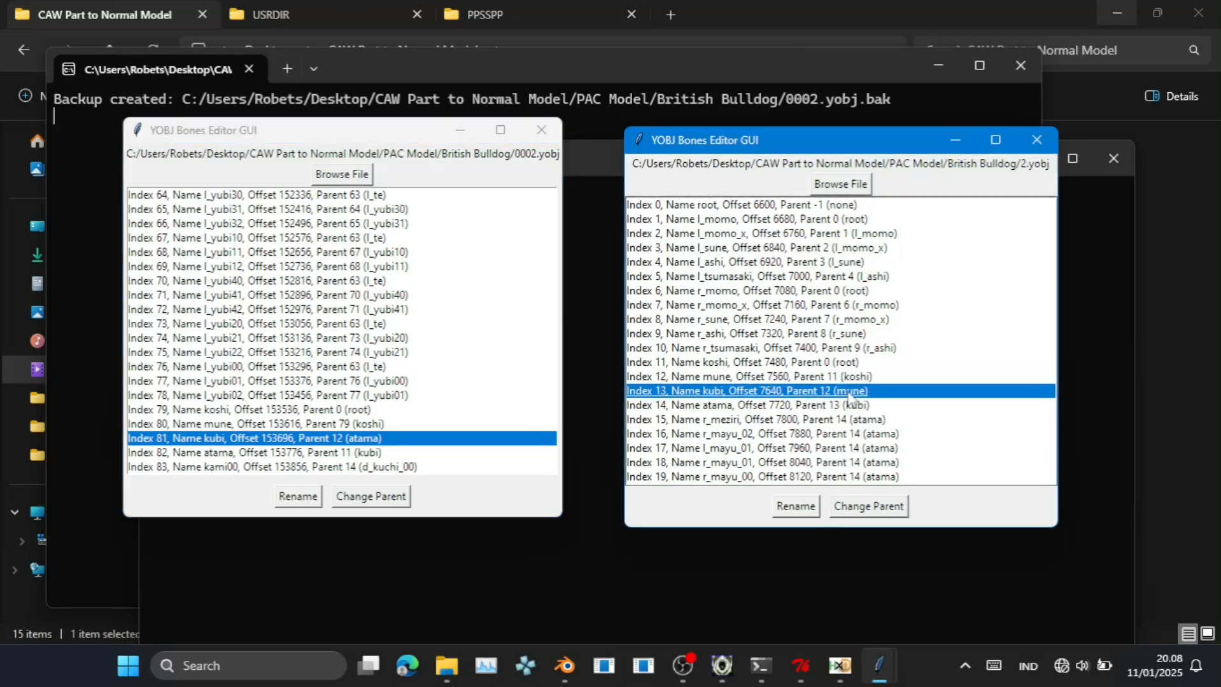
{"action": "left_click", "coordinate": [364, 496]}
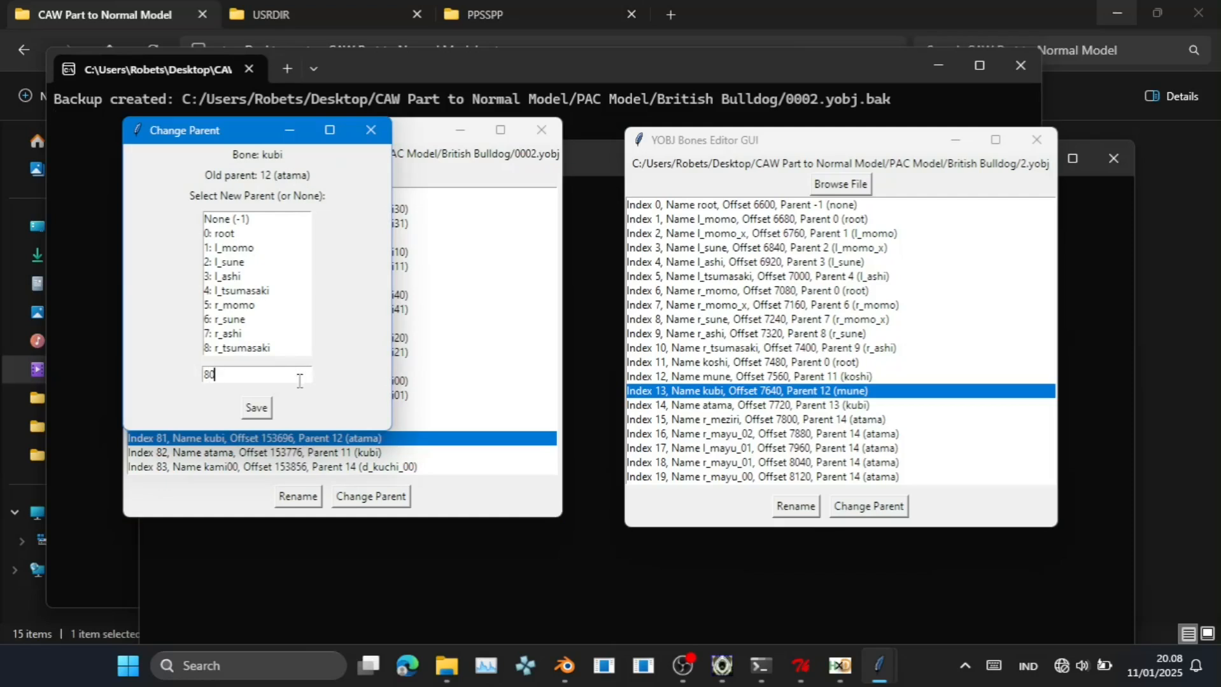
{"action": "left_click", "coordinate": [259, 408]}
{"action": "left_click", "coordinate": [670, 394]}
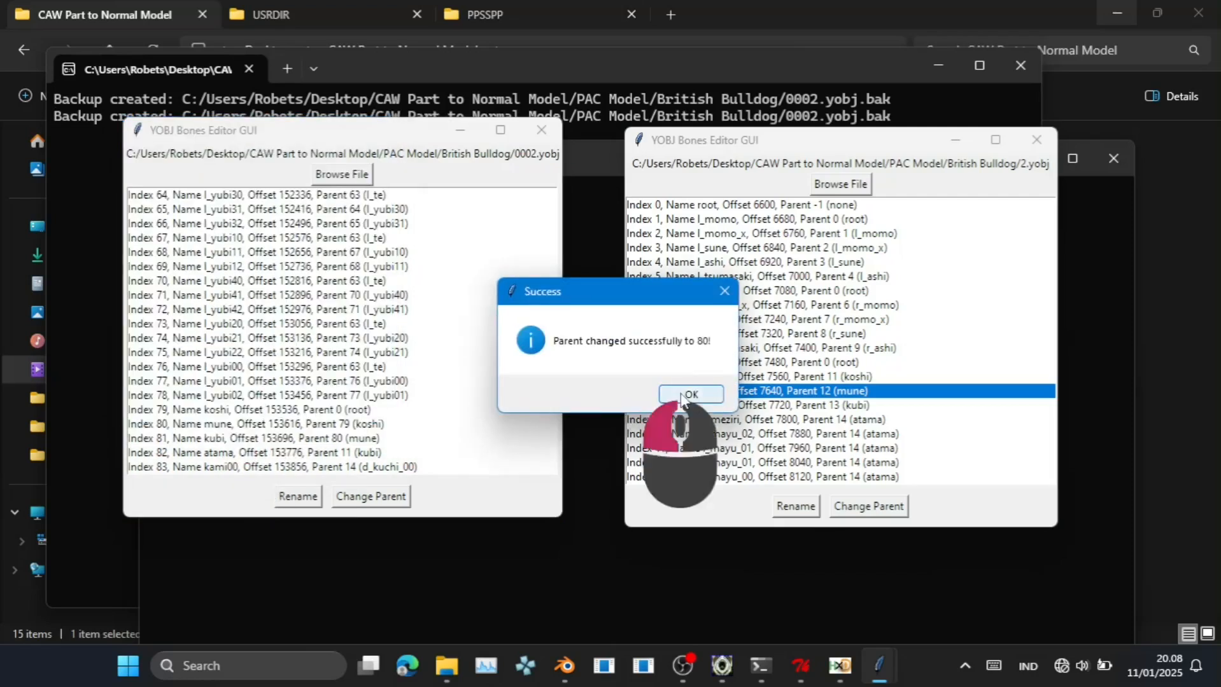
Compare the parents of the atama and kami00 bones in 0002.yobj with their parents in 2.yobj.
{"action": "left_click", "coordinate": [297, 453]}
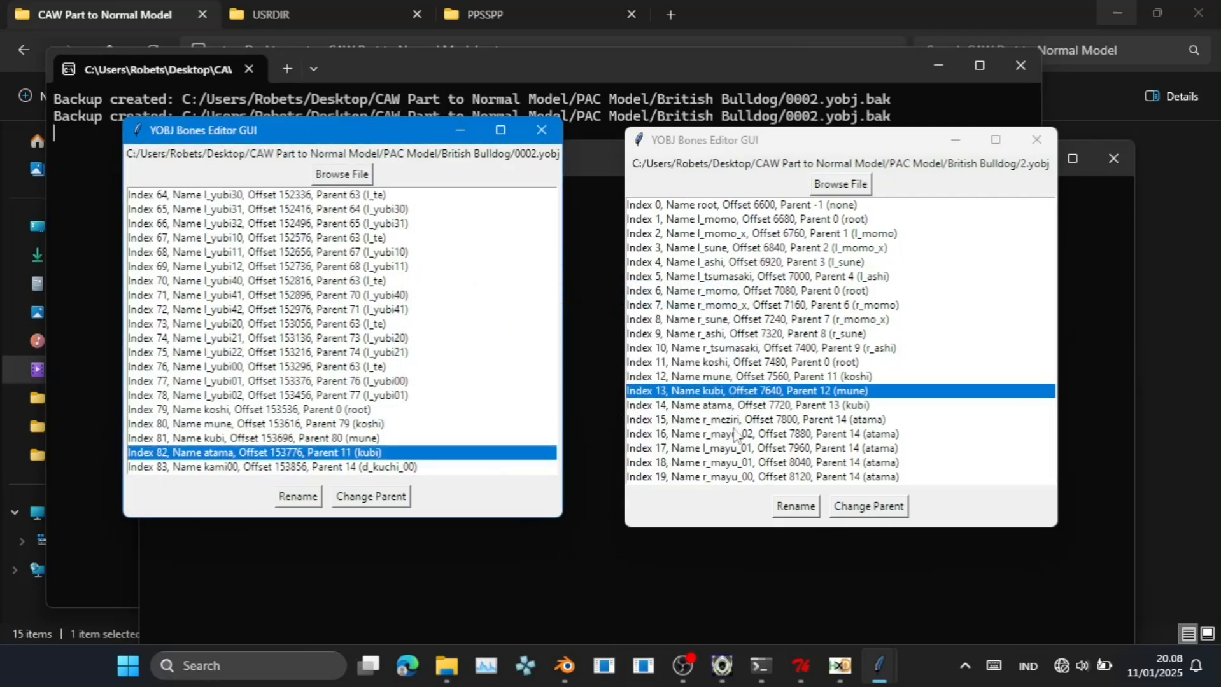
{"action": "left_click", "coordinate": [773, 406]}
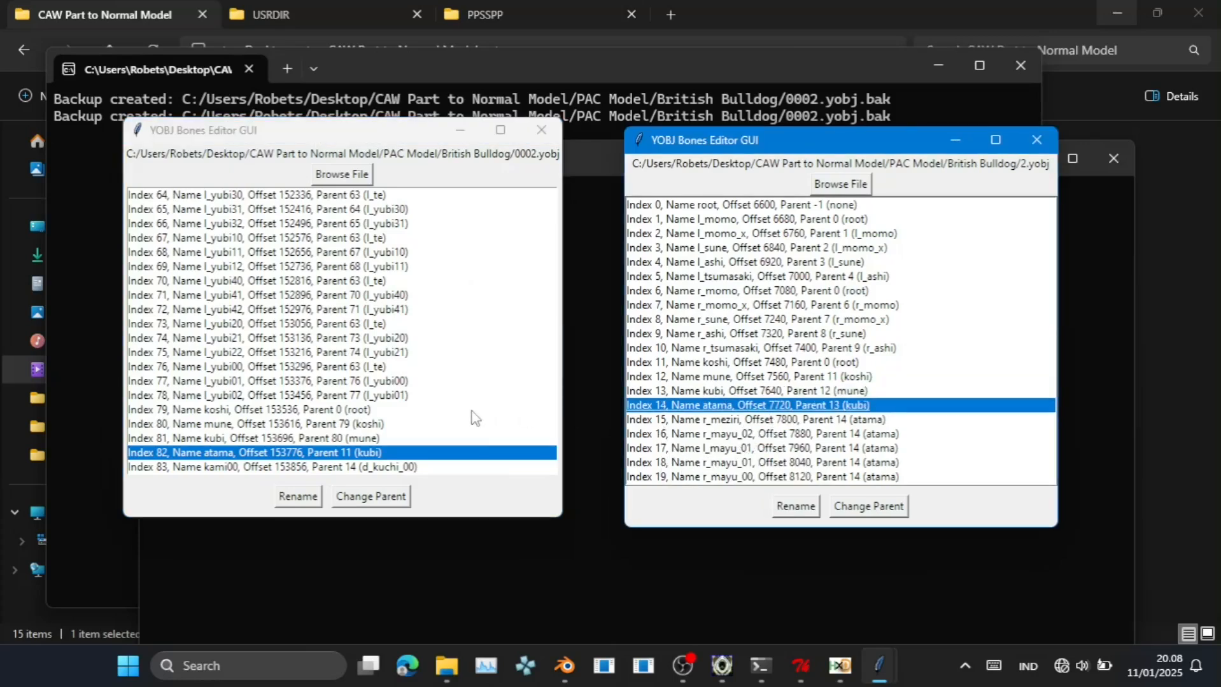
{"action": "scroll", "coordinate": [473, 418], "scroll_direction": "down", "scroll_amount": 3}
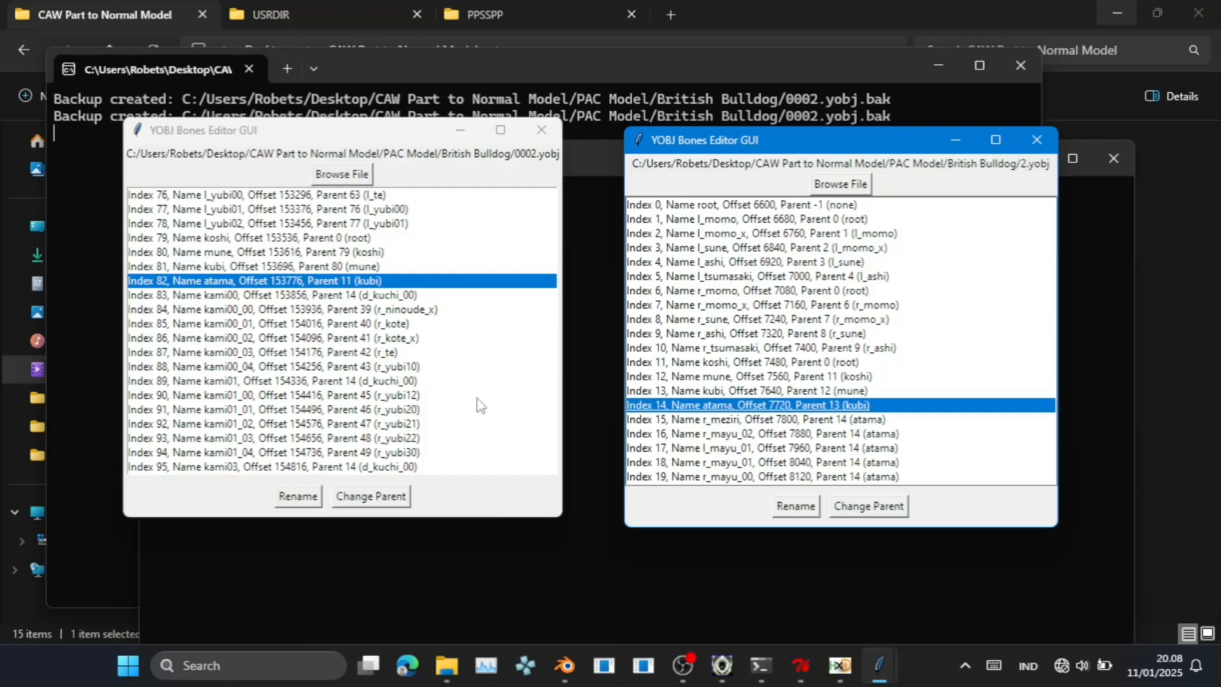
{"action": "left_click", "coordinate": [336, 297]}
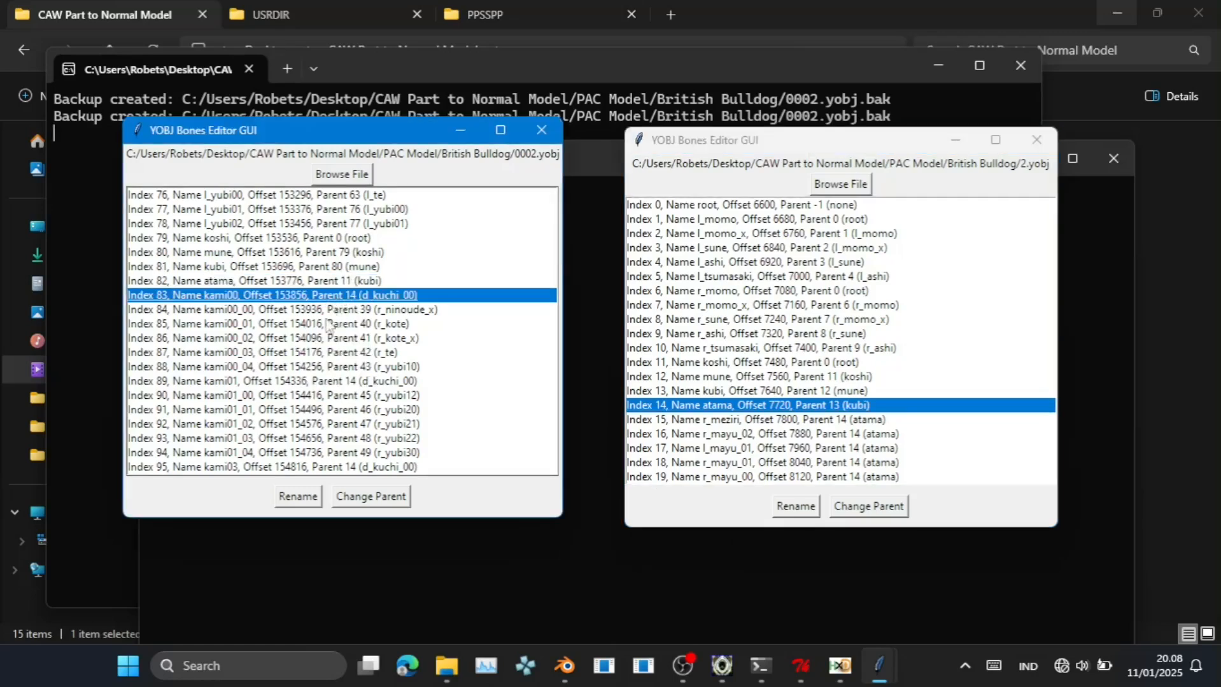
{"action": "scroll", "coordinate": [328, 337], "scroll_direction": "up", "scroll_amount": 3}
{"action": "scroll", "coordinate": [327, 336], "scroll_direction": "up", "scroll_amount": 16}
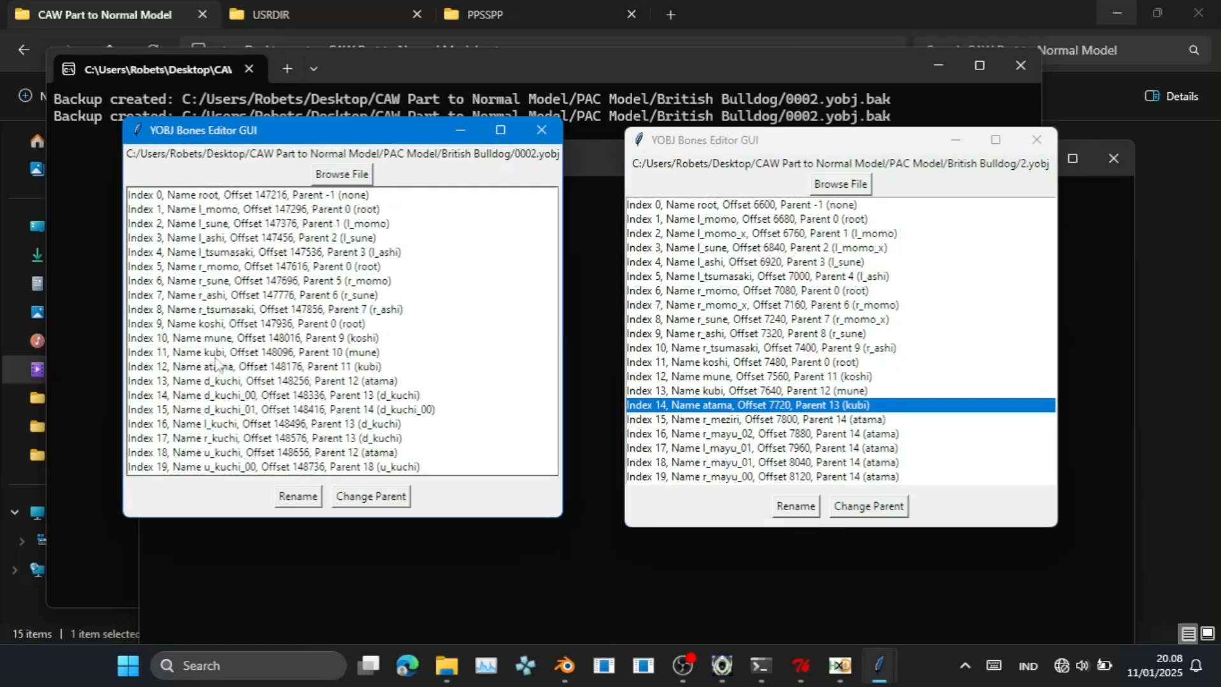
{"action": "scroll", "coordinate": [363, 407], "scroll_direction": "down", "scroll_amount": 5}
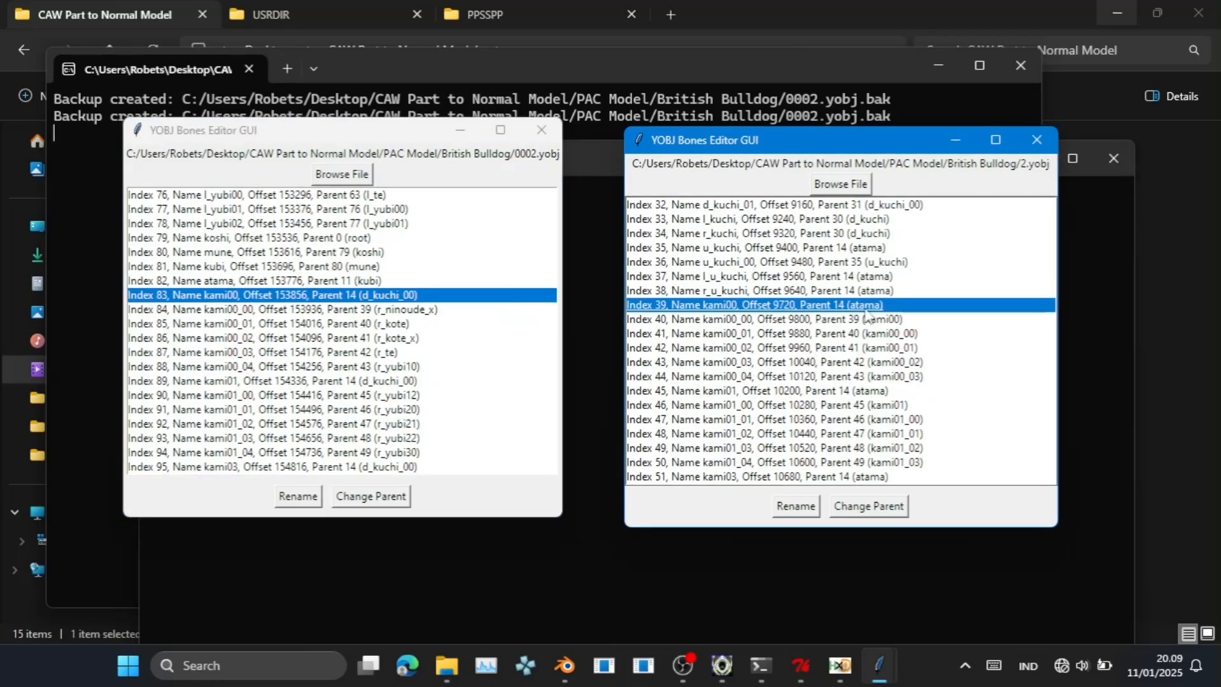
Check the parents of the main hair bones kami01, kami03, kami02 and kami04 in 2.yobj.
{"action": "left_click", "coordinate": [726, 390]}
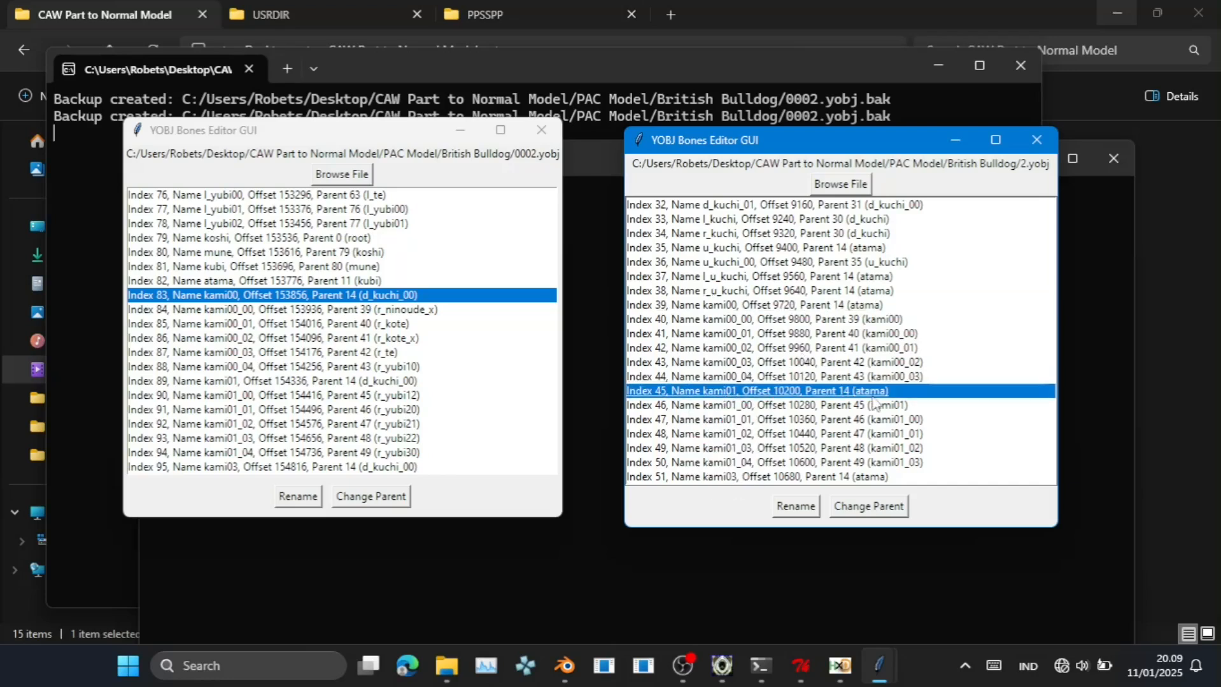
{"action": "scroll", "coordinate": [868, 404], "scroll_direction": "down", "scroll_amount": 1}
{"action": "left_click", "coordinate": [774, 421]}
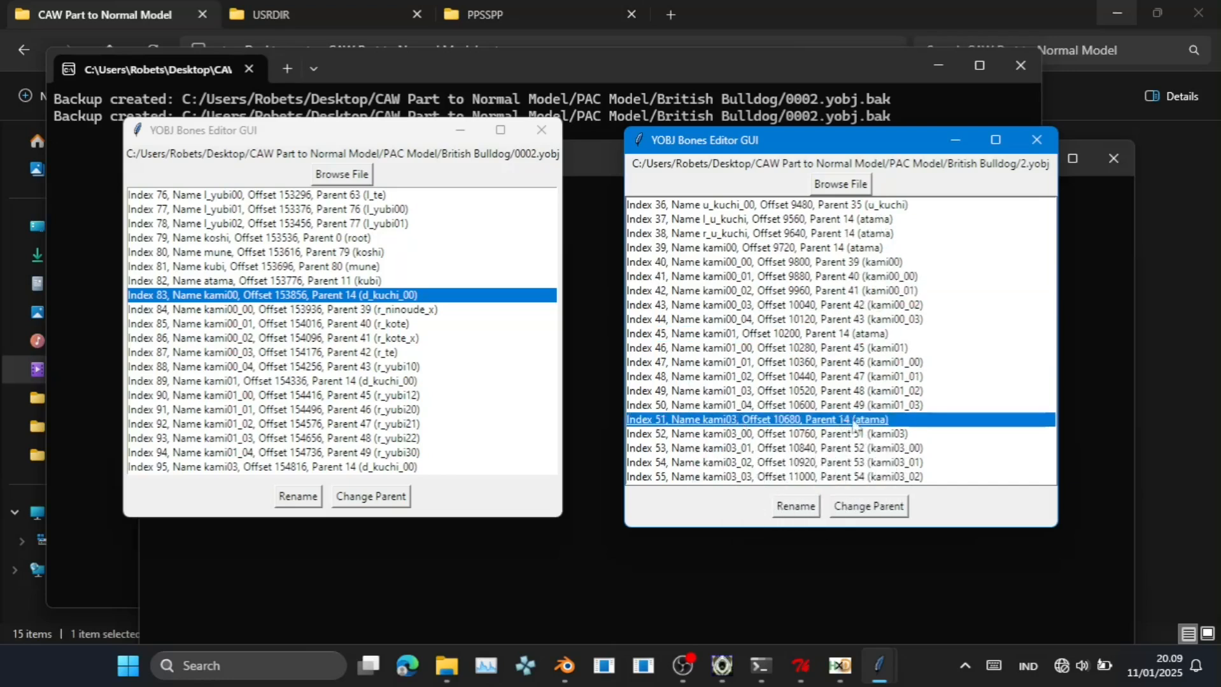
{"action": "scroll", "coordinate": [773, 439], "scroll_direction": "down", "scroll_amount": 2}
{"action": "left_click", "coordinate": [731, 391]}
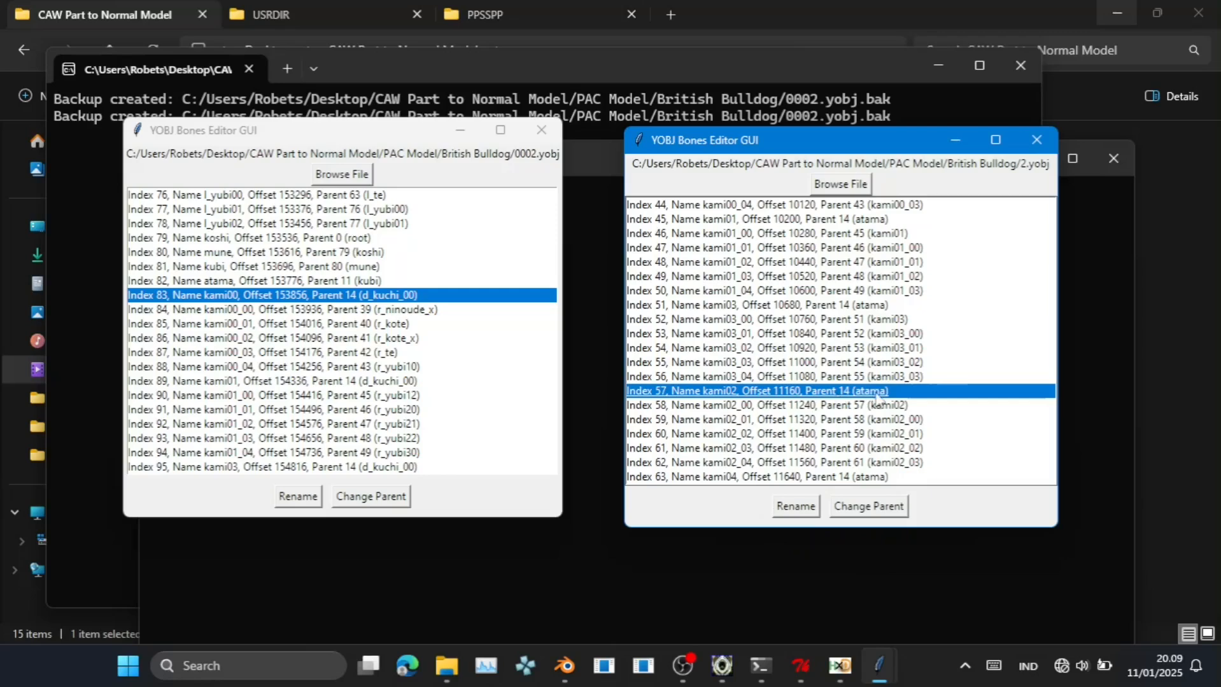
{"action": "scroll", "coordinate": [875, 401], "scroll_direction": "down", "scroll_amount": 2}
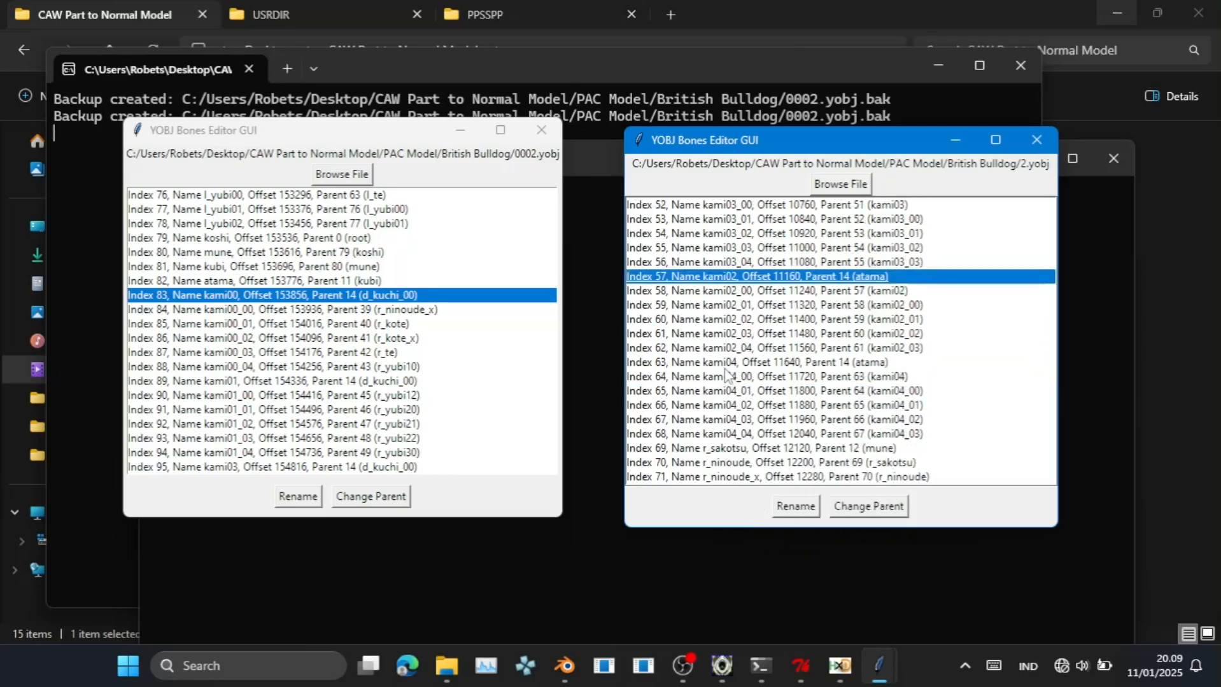
{"action": "left_click", "coordinate": [726, 364]}
{"action": "scroll", "coordinate": [858, 400], "scroll_direction": "up", "scroll_amount": 3}
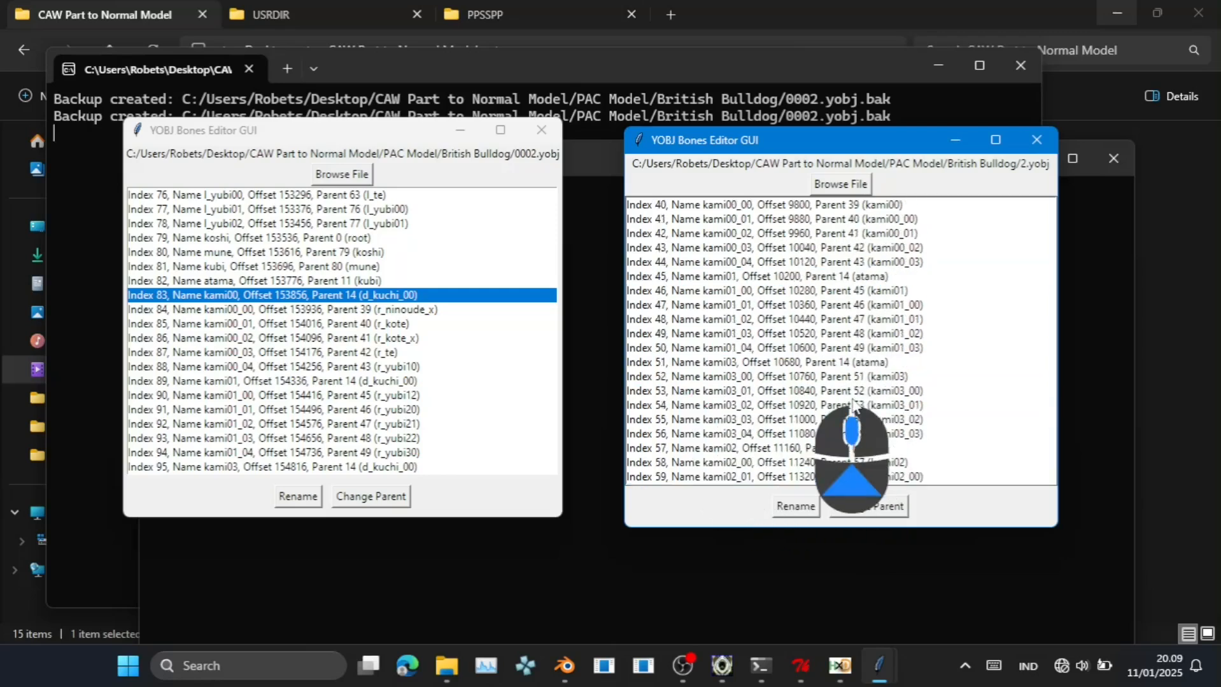
{"action": "scroll", "coordinate": [854, 405], "scroll_direction": "up", "scroll_amount": 2}
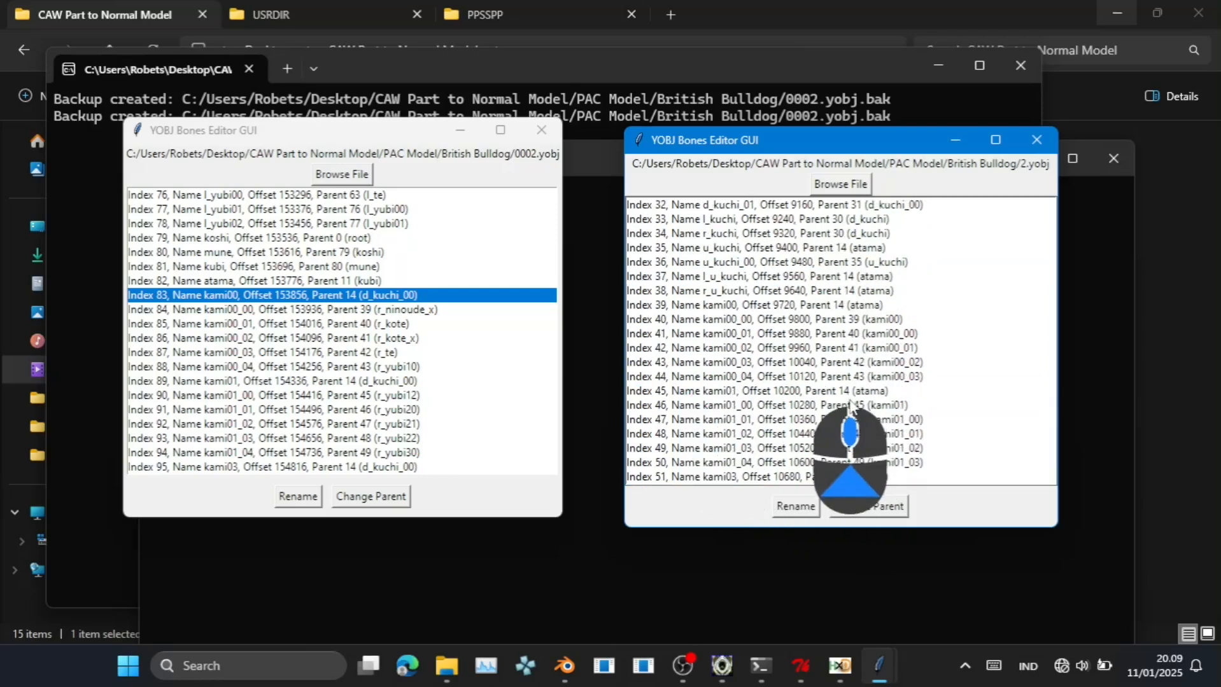
Examine the parent chain of the kami00_00 to kami00_04 bones and the first kami01 sub-bones in 2.yobj.
{"action": "left_click", "coordinate": [730, 319]}
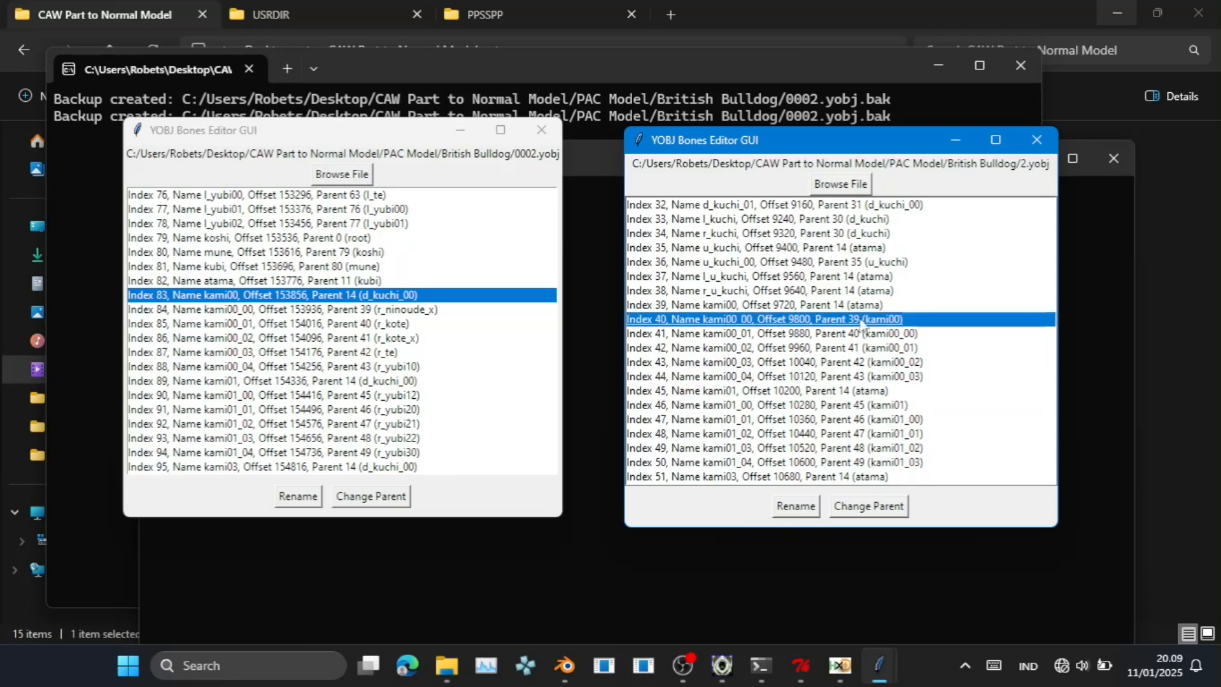
{"action": "left_click", "coordinate": [778, 335]}
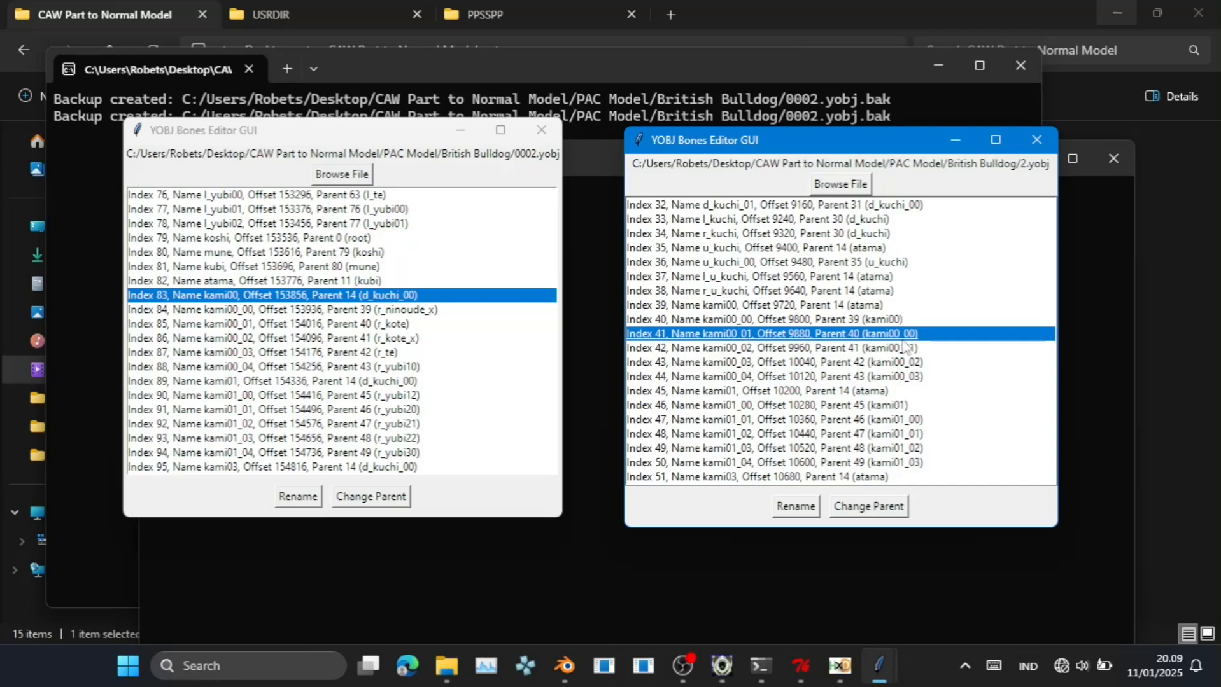
{"action": "left_click", "coordinate": [737, 349]}
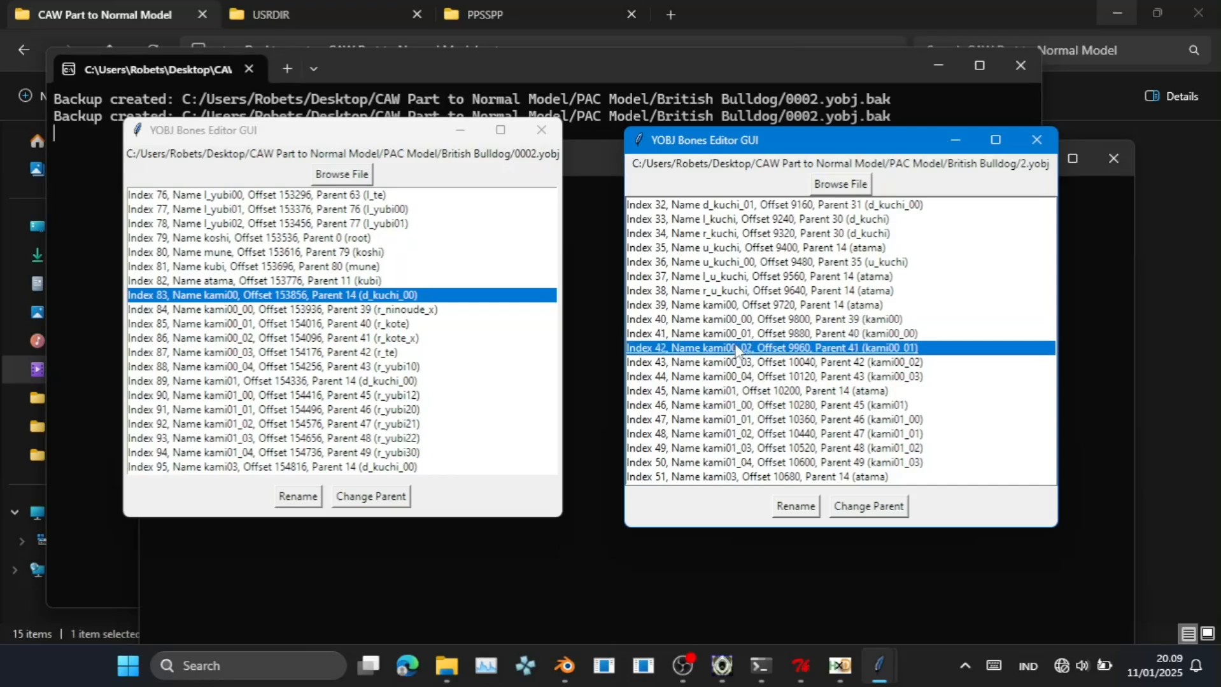
{"action": "left_click", "coordinate": [857, 364]}
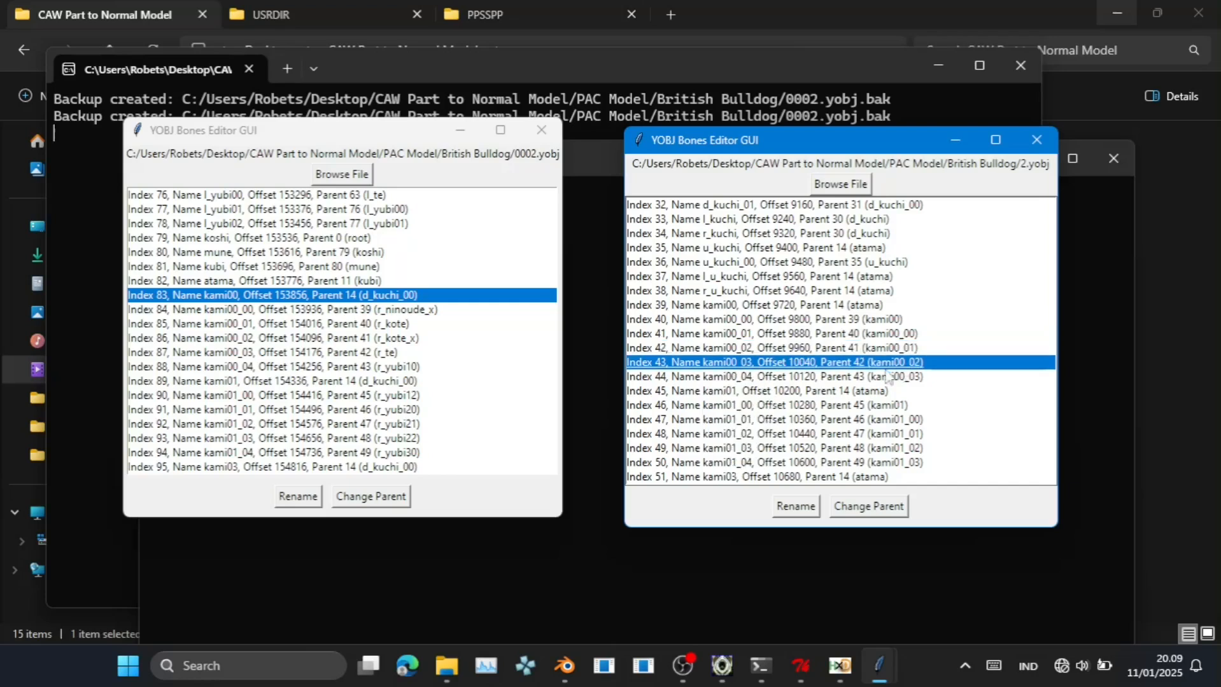
{"action": "left_click", "coordinate": [735, 379]}
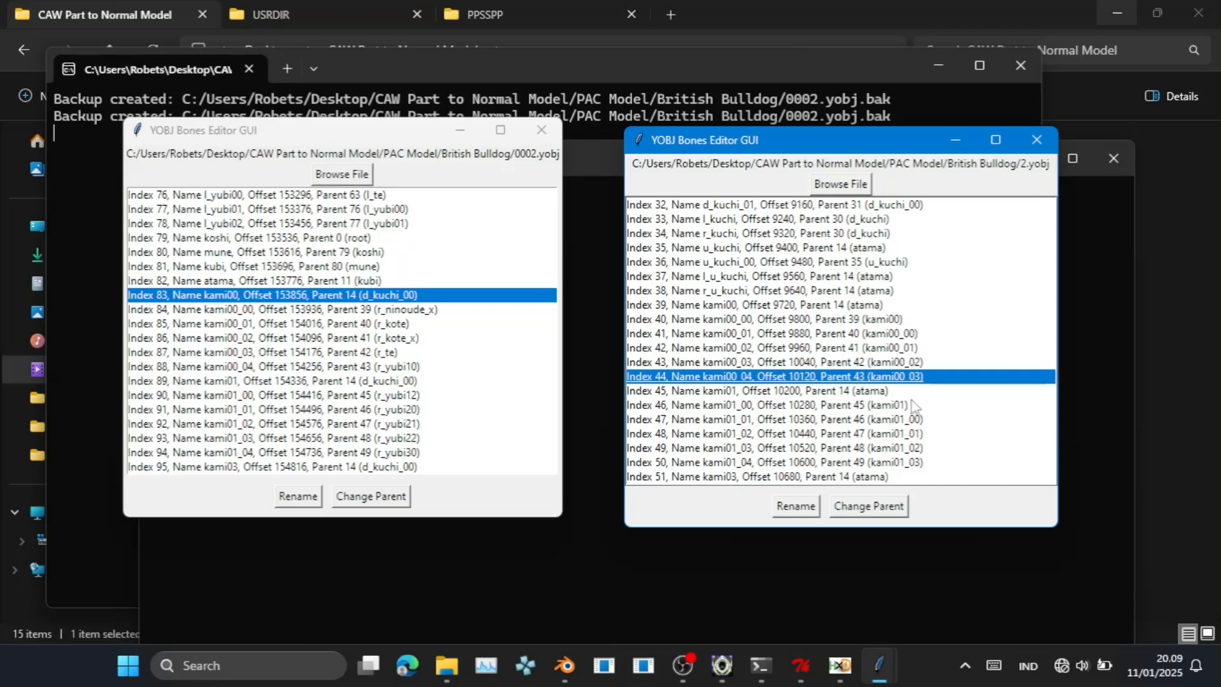
{"action": "scroll", "coordinate": [908, 414], "scroll_direction": "down", "scroll_amount": 1}
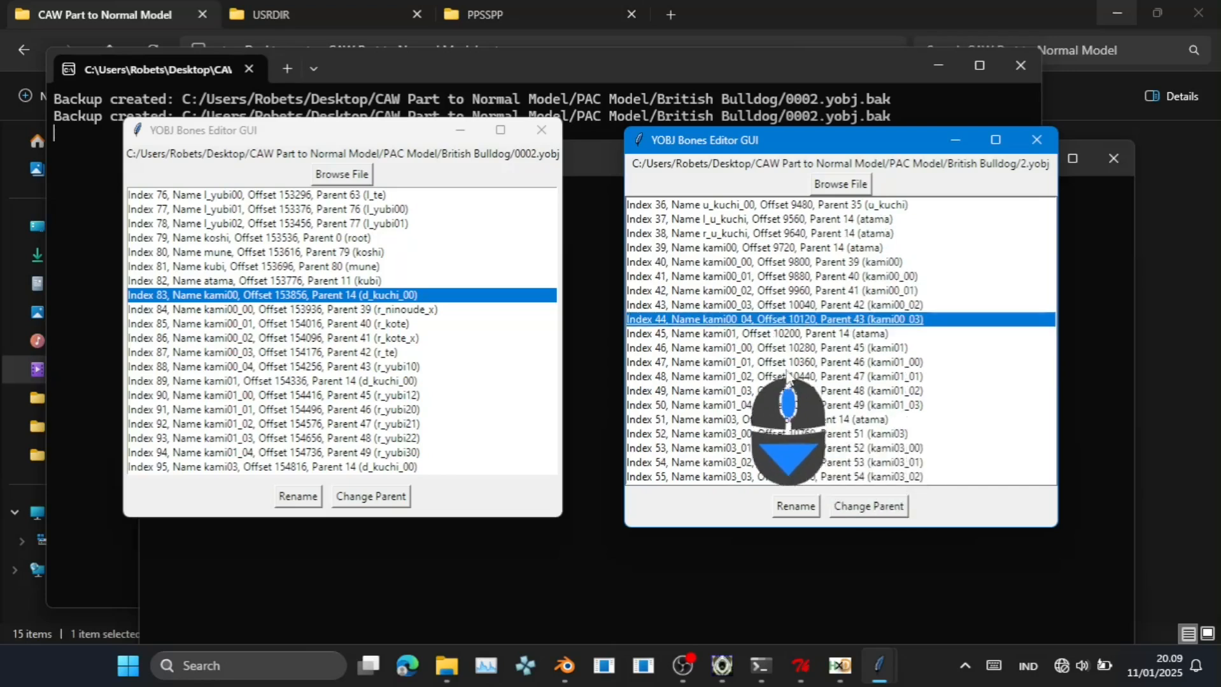
{"action": "left_click", "coordinate": [840, 349]}
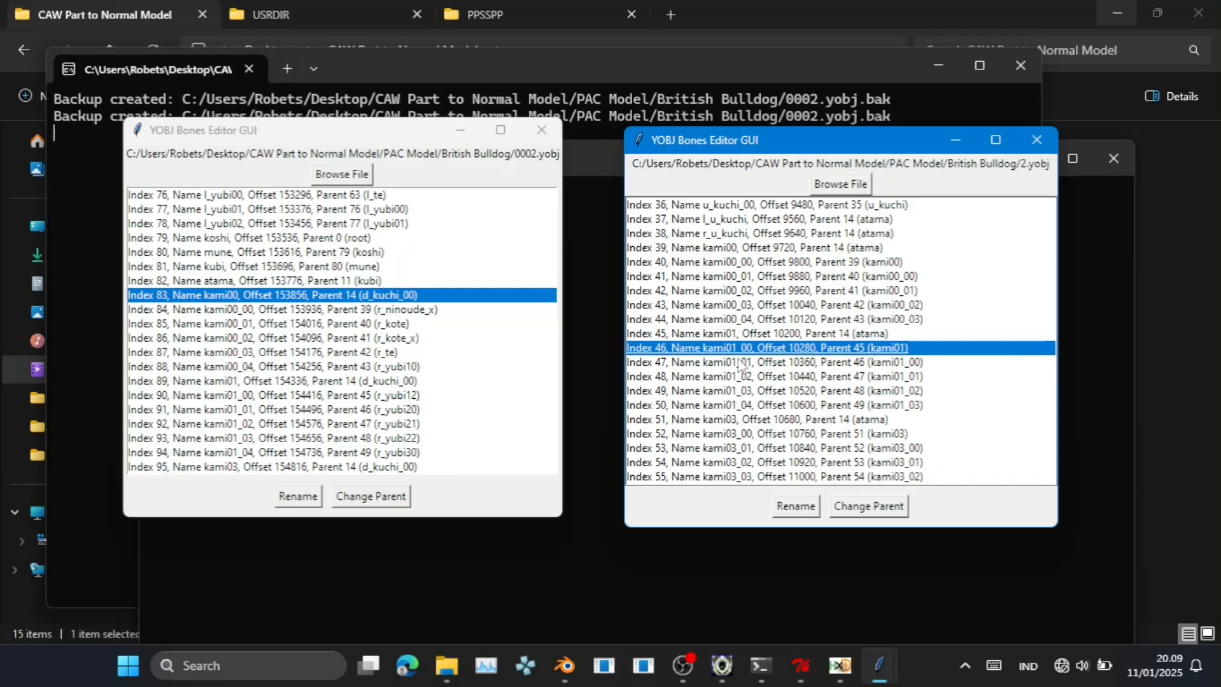
{"action": "left_click", "coordinate": [894, 362]}
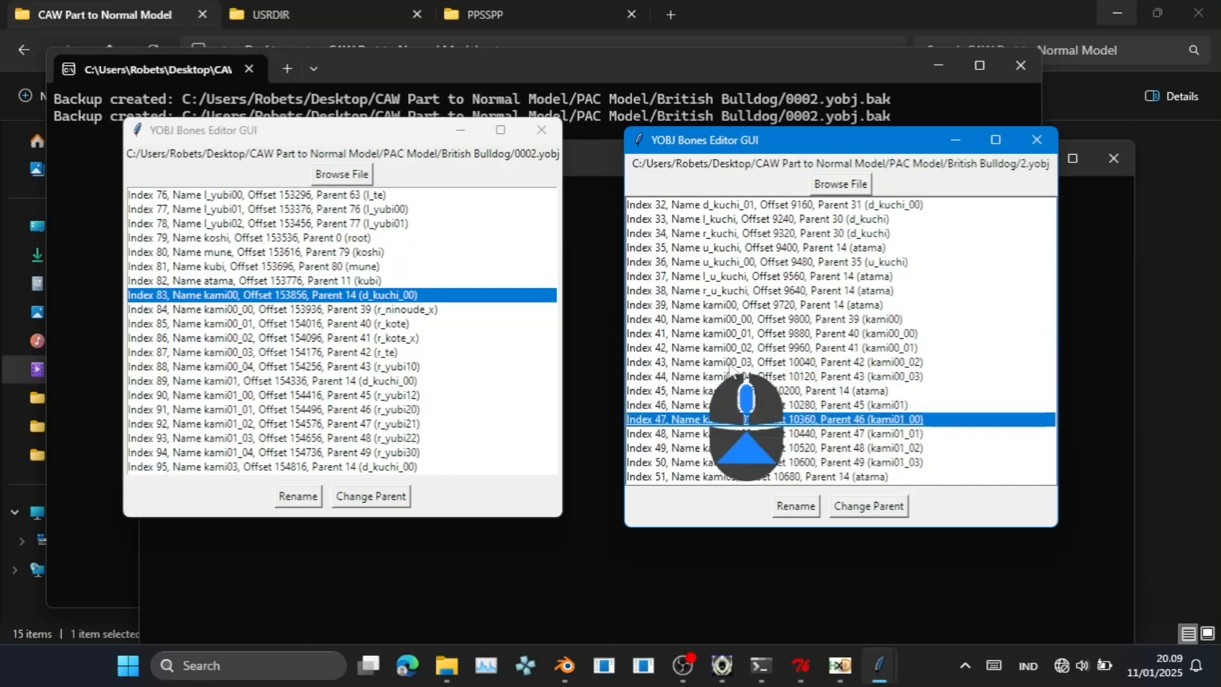
Set the parent of the kami00_00 bone at index 84 in 0002.yobj to 83.
{"action": "left_click", "coordinate": [410, 311]}
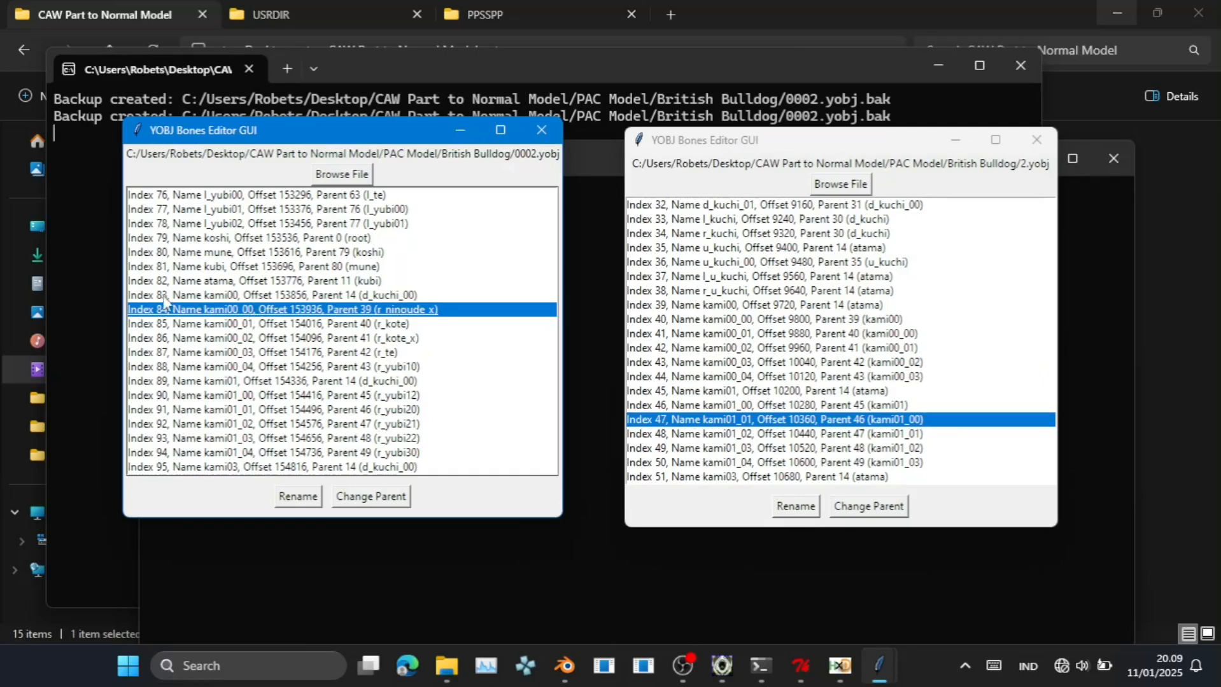
{"action": "left_click", "coordinate": [245, 315]}
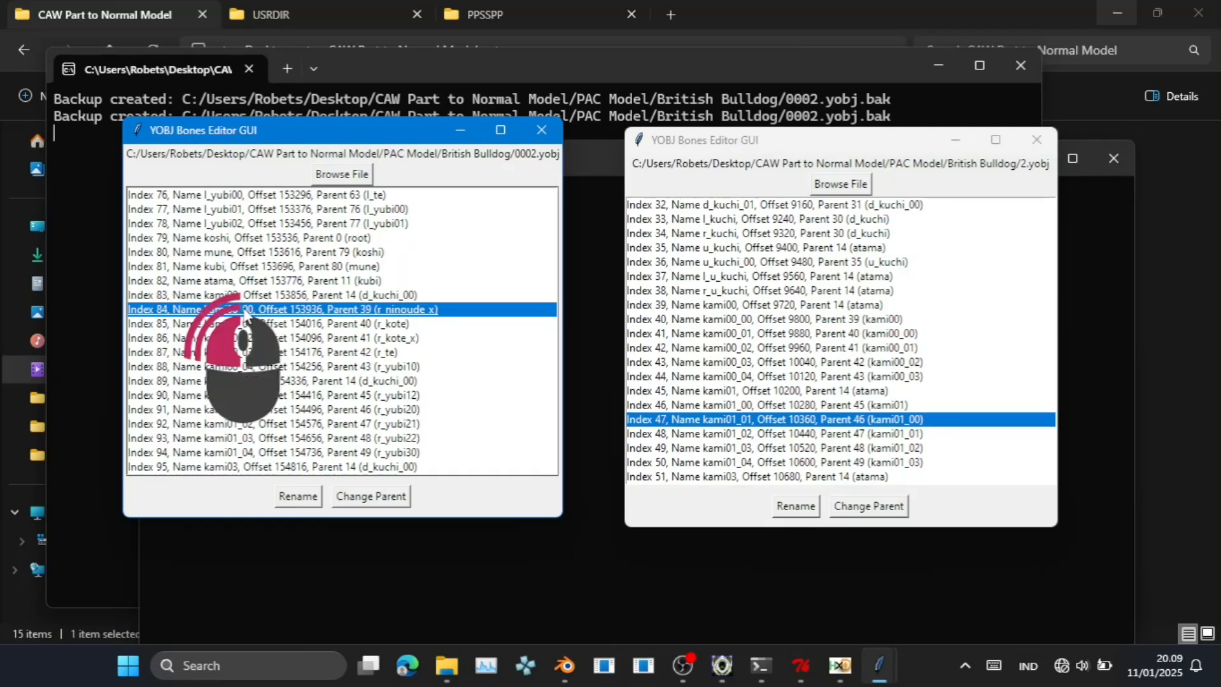
{"action": "left_click", "coordinate": [380, 496]}
{"action": "left_click", "coordinate": [304, 397]}
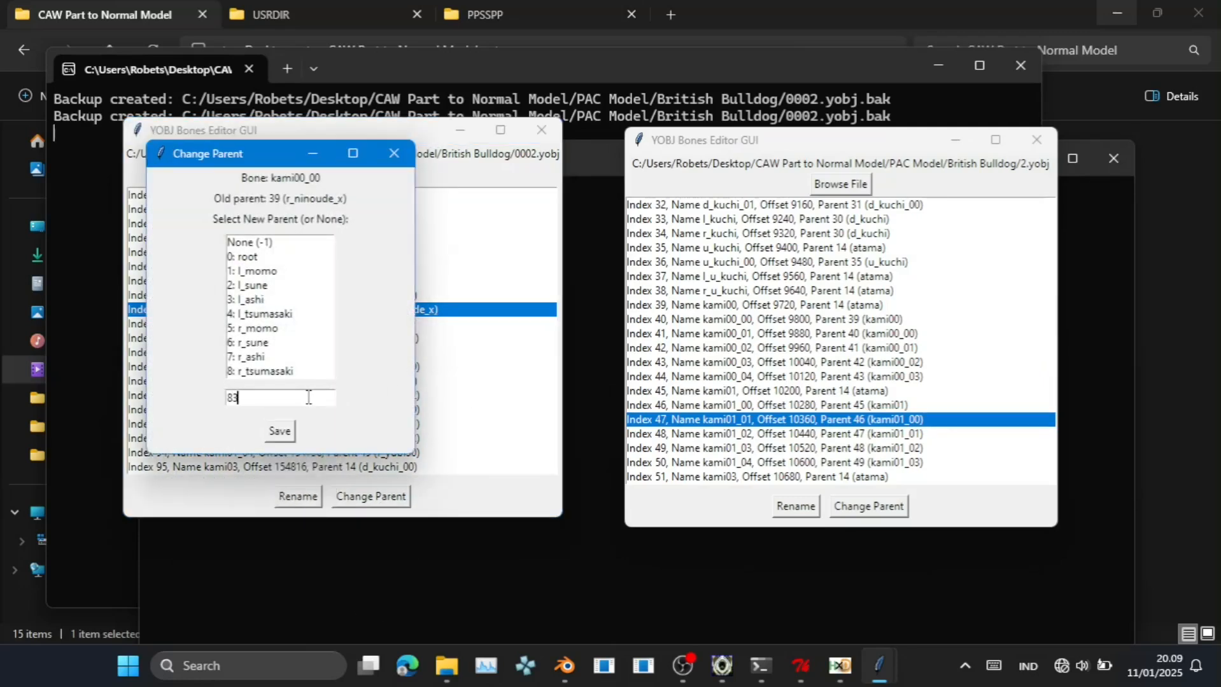
{"action": "type", "text": "83"}
{"action": "left_click", "coordinate": [279, 431]}
{"action": "left_click", "coordinate": [695, 394]}
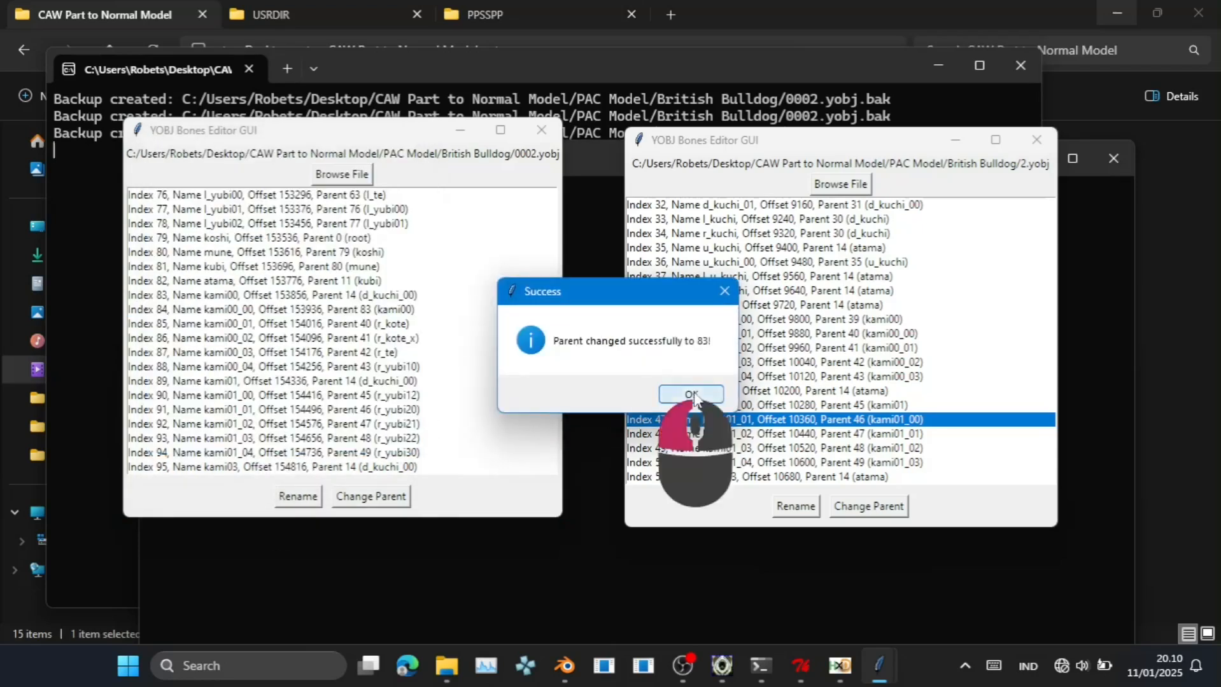
Set the parent of the kami00 bone at index 83 in 0002.yobj to 82, the added atama bone.
{"action": "left_click", "coordinate": [388, 312]}
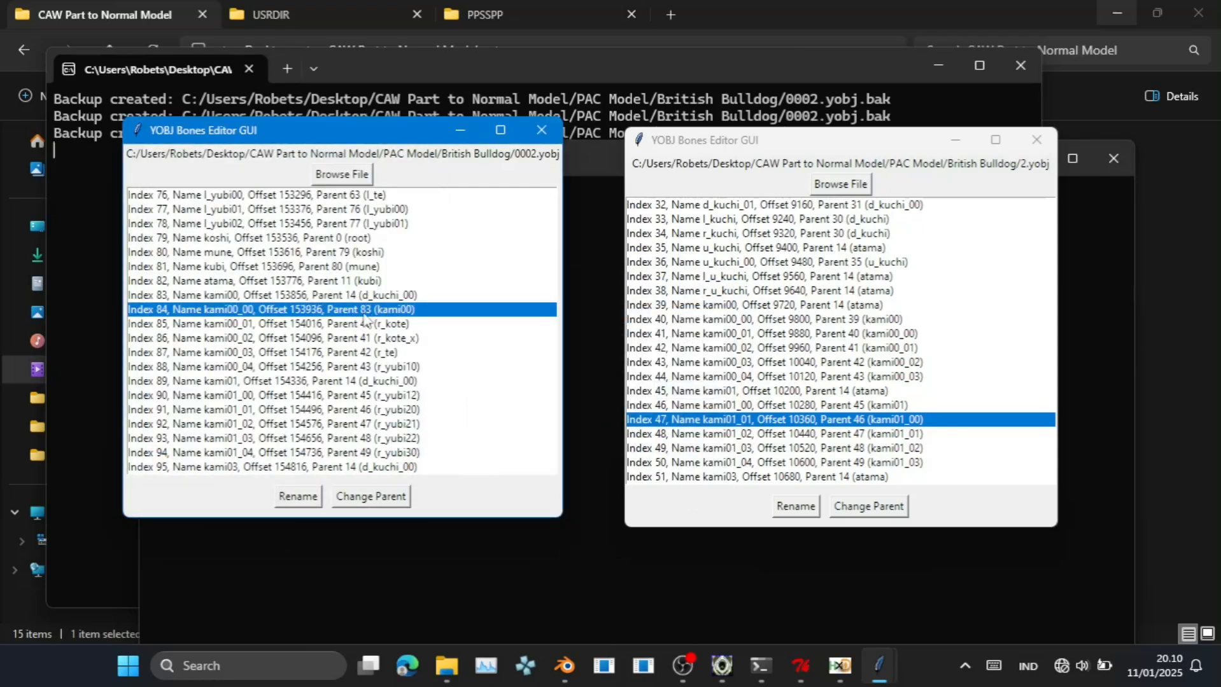
{"action": "left_click", "coordinate": [364, 296]}
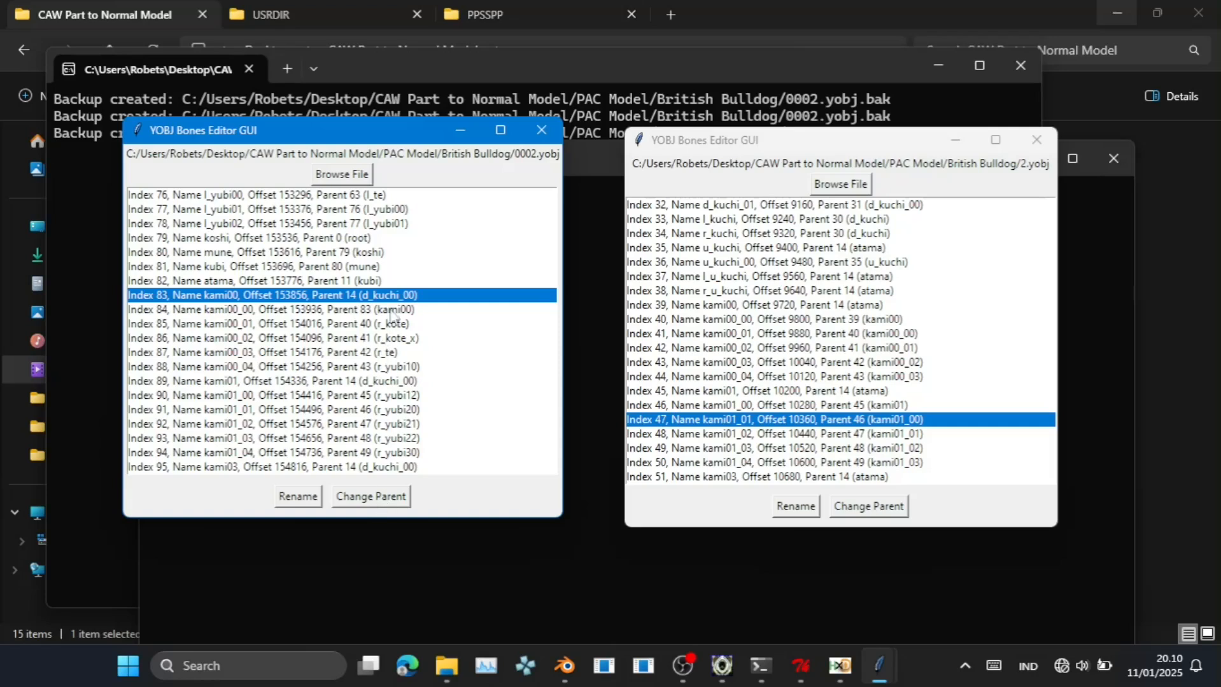
{"action": "left_click", "coordinate": [379, 497]}
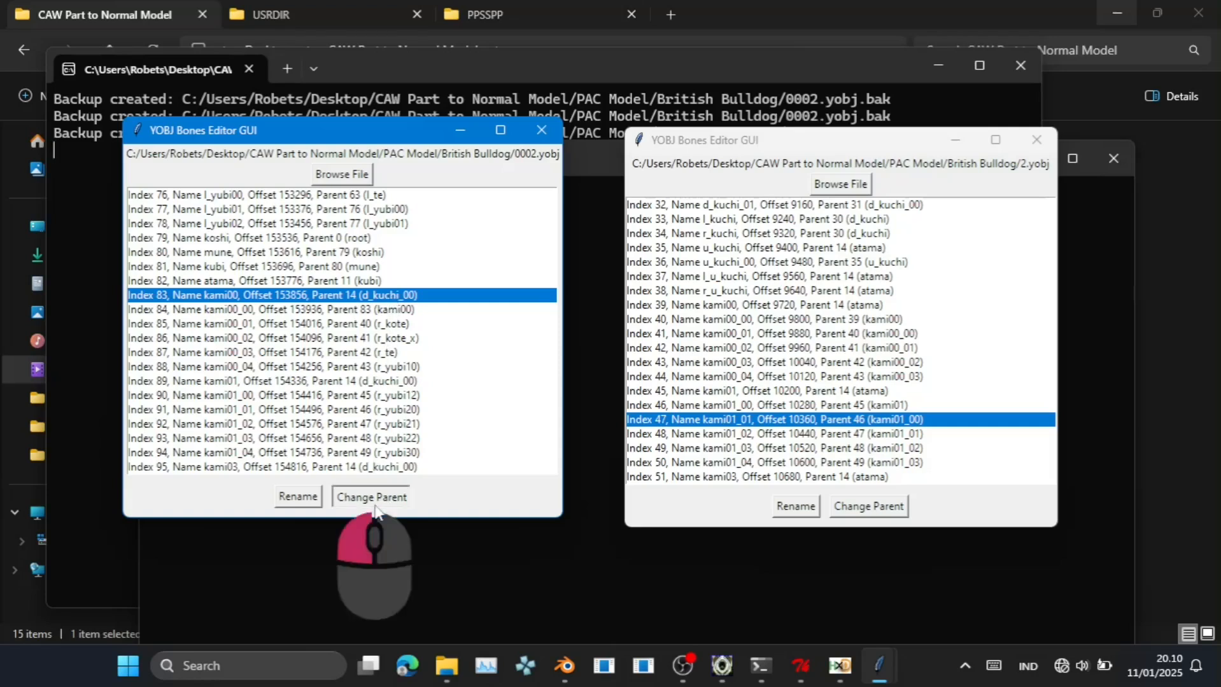
{"action": "left_click", "coordinate": [174, 284]}
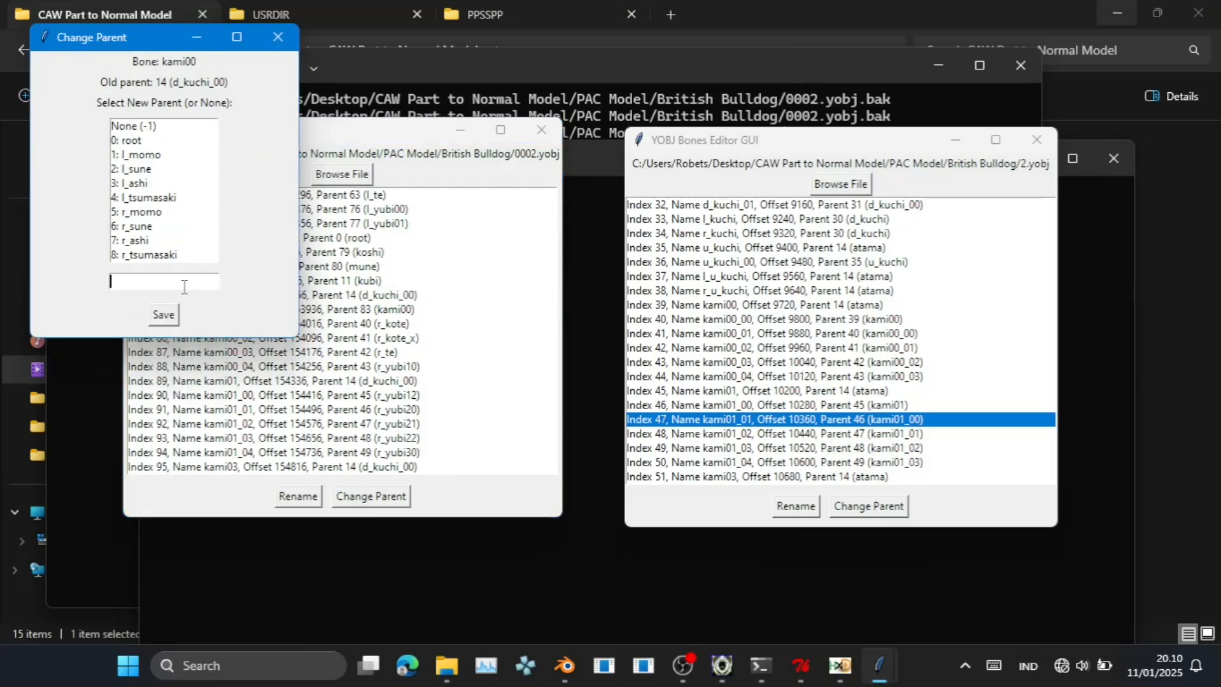
{"action": "left_click_drag", "start_coordinate": [127, 51], "coordinate": [579, 153]}
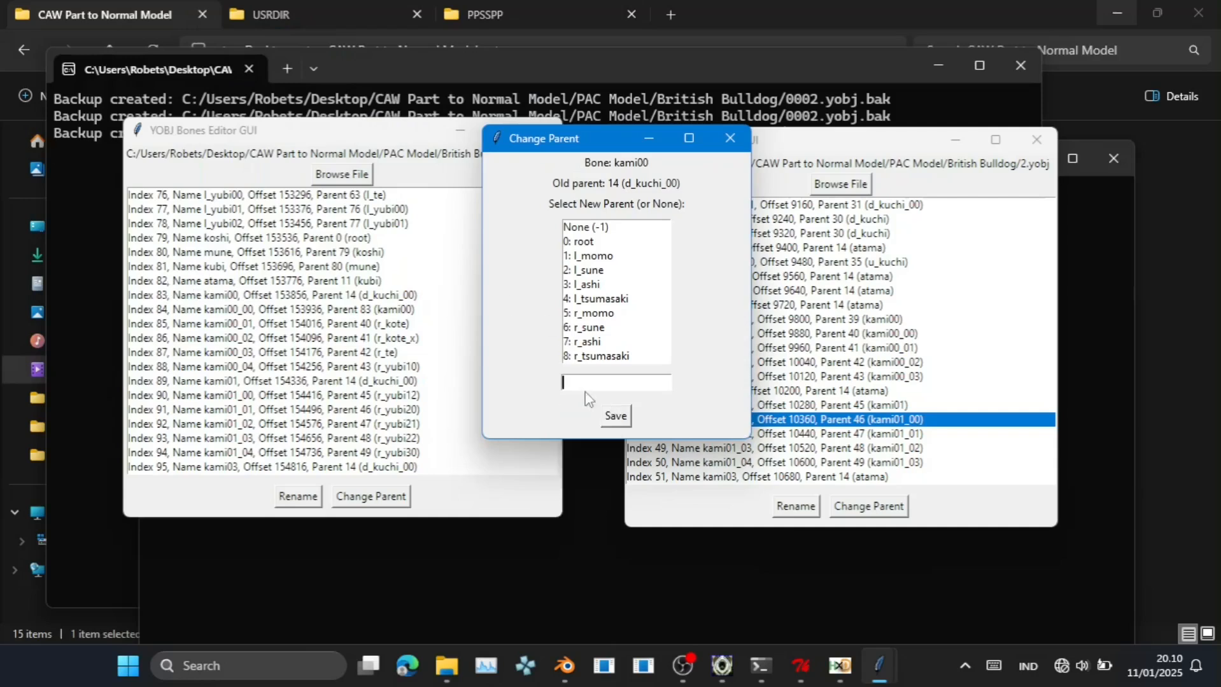
{"action": "left_click", "coordinate": [621, 417]}
{"action": "left_click", "coordinate": [690, 393]}
Reapply parent 83 to the kami00_00 bone at index 84 in 0002.yobj.
{"action": "left_click", "coordinate": [392, 310]}
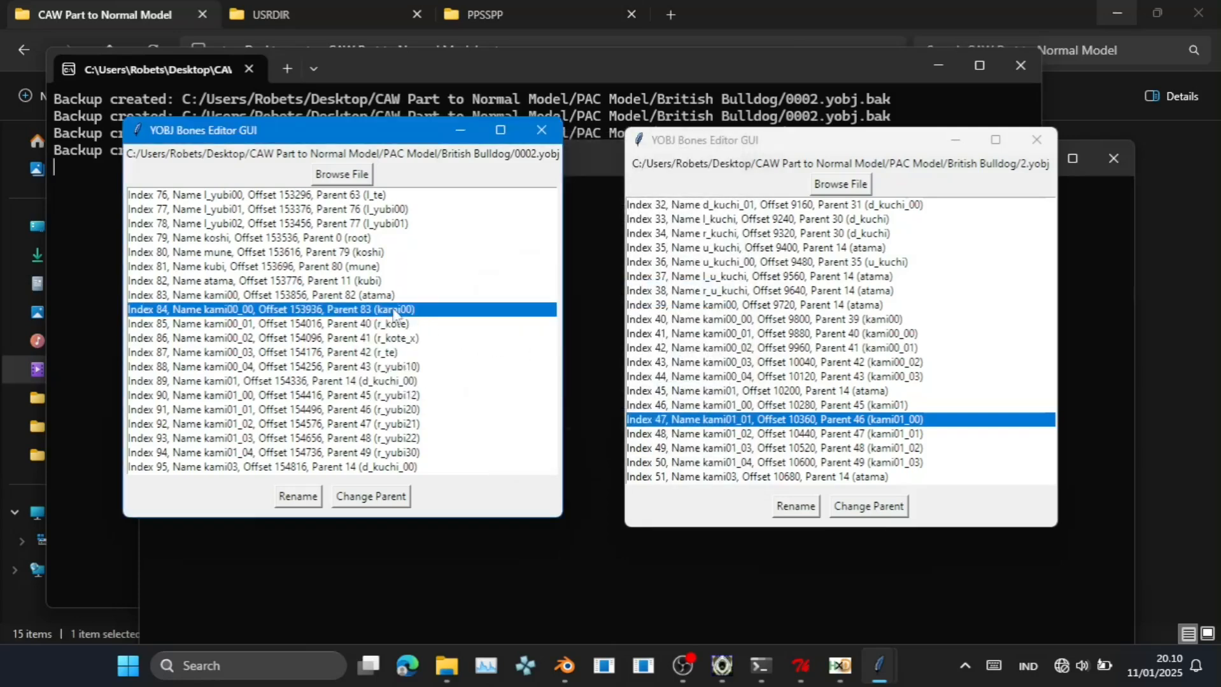
{"action": "left_click", "coordinate": [386, 497]}
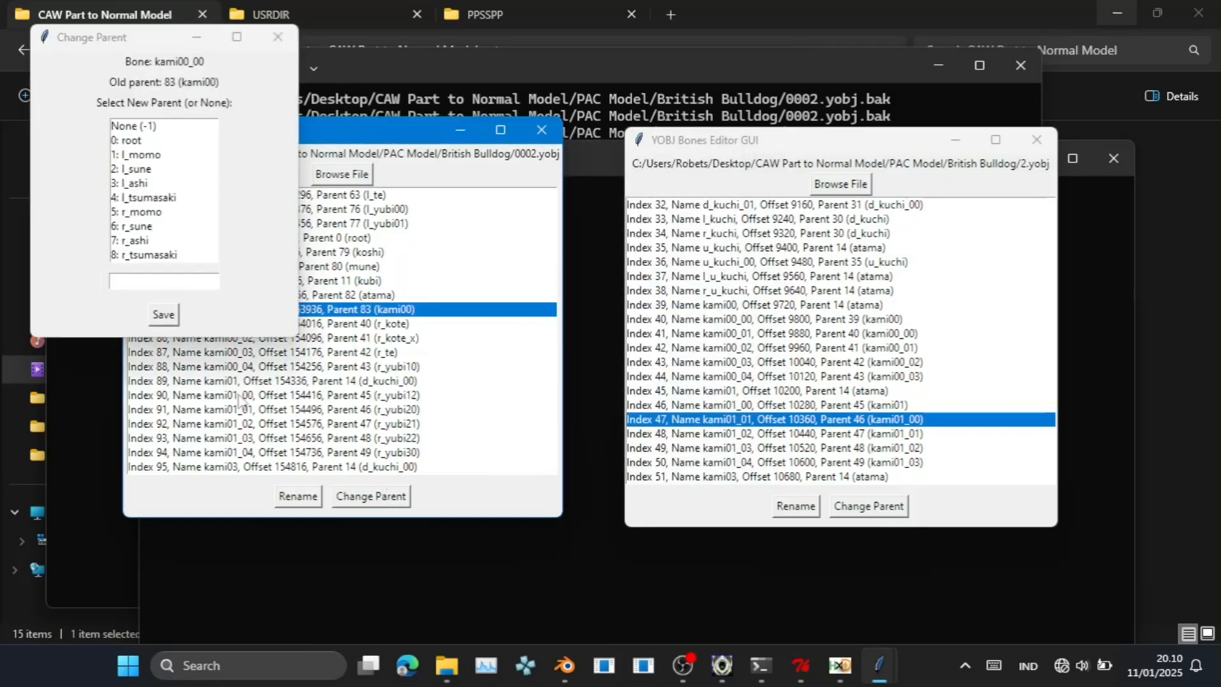
{"action": "left_click", "coordinate": [168, 282]}
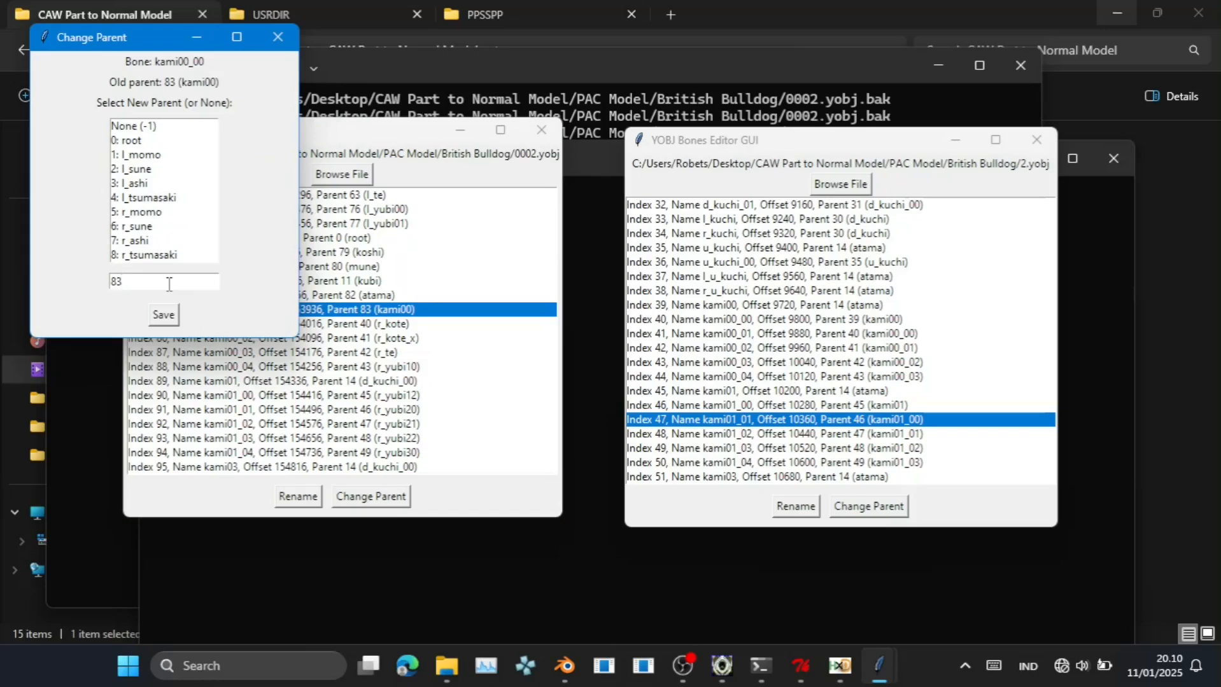
{"action": "left_click", "coordinate": [176, 315]}
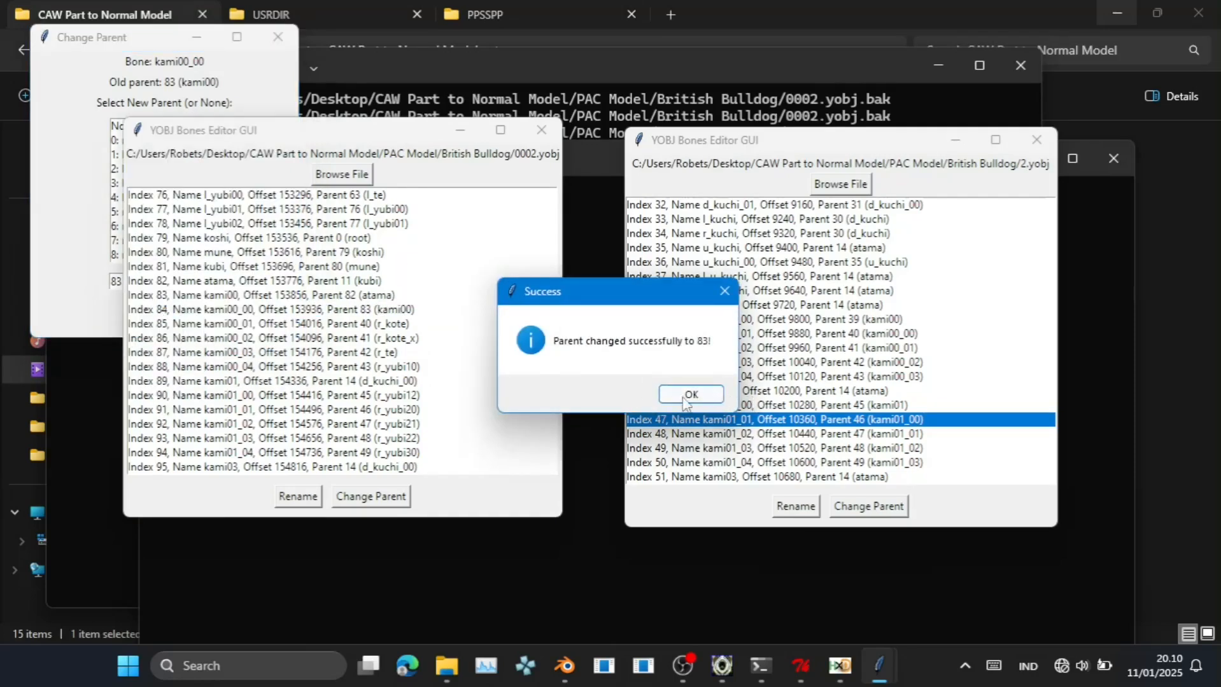
{"action": "left_click", "coordinate": [690, 394]}
Set the parent of the kami00_01 bone at index 85 in 0002.yobj to 84, the kami00_00 bone.
{"action": "left_click", "coordinate": [388, 324]}
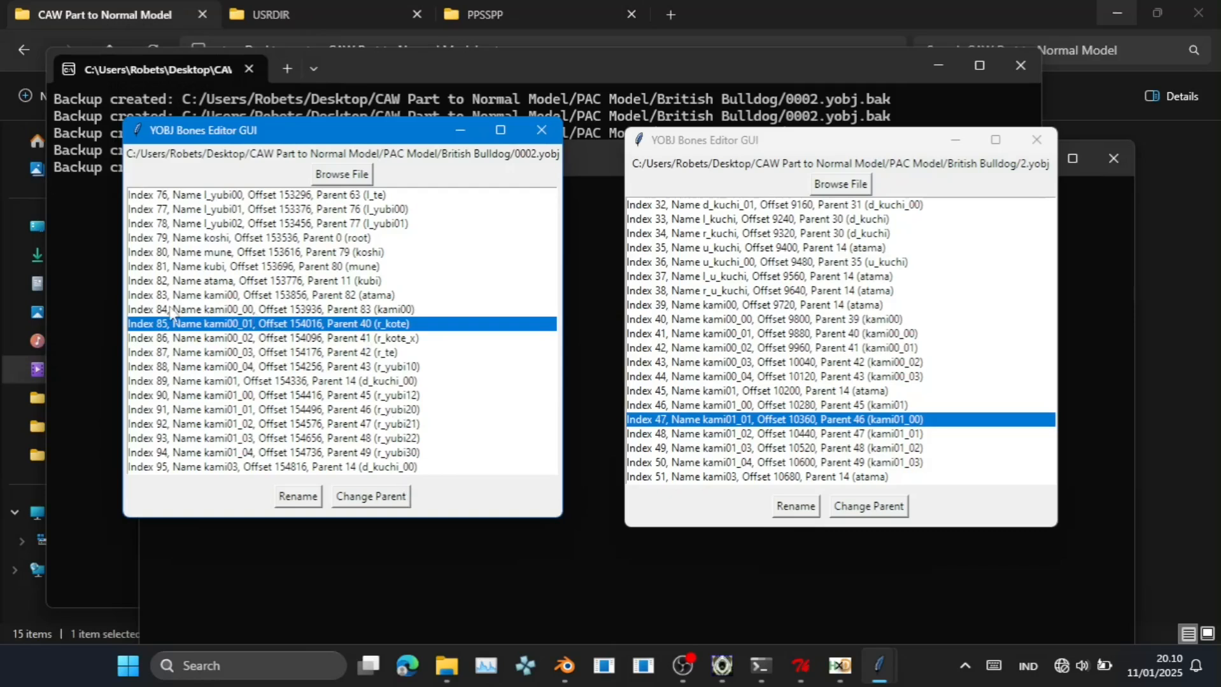
{"action": "left_click", "coordinate": [388, 499]}
{"action": "left_click", "coordinate": [203, 306]}
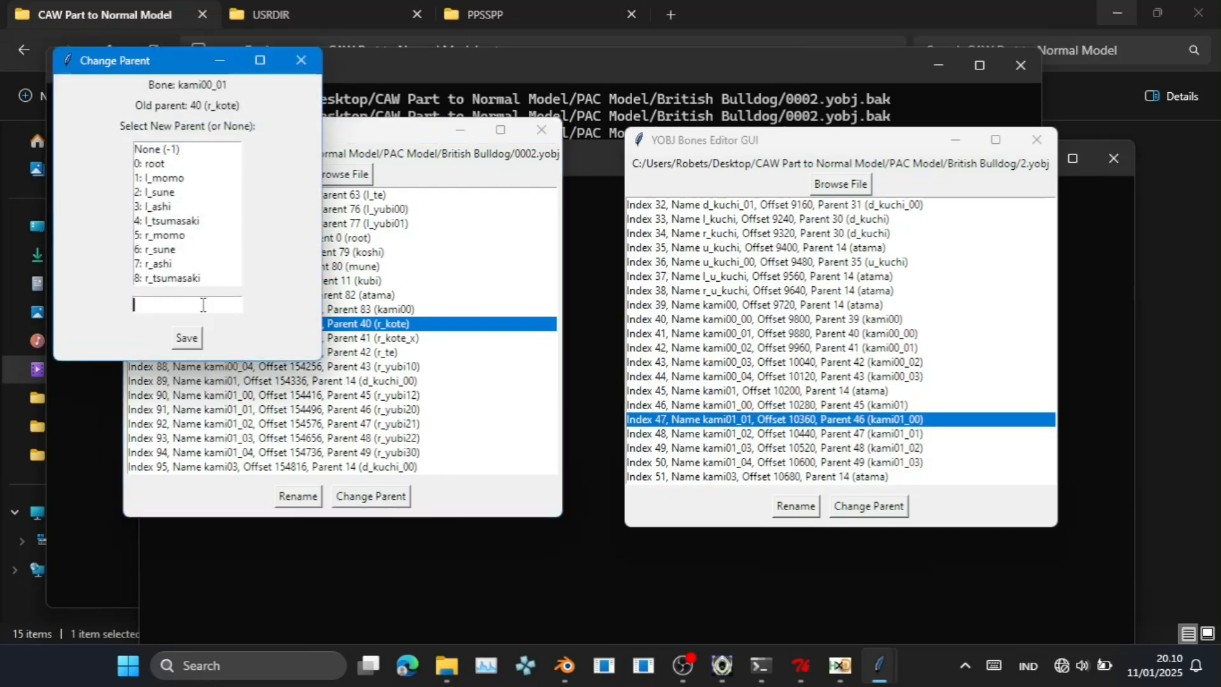
{"action": "left_click", "coordinate": [188, 338]}
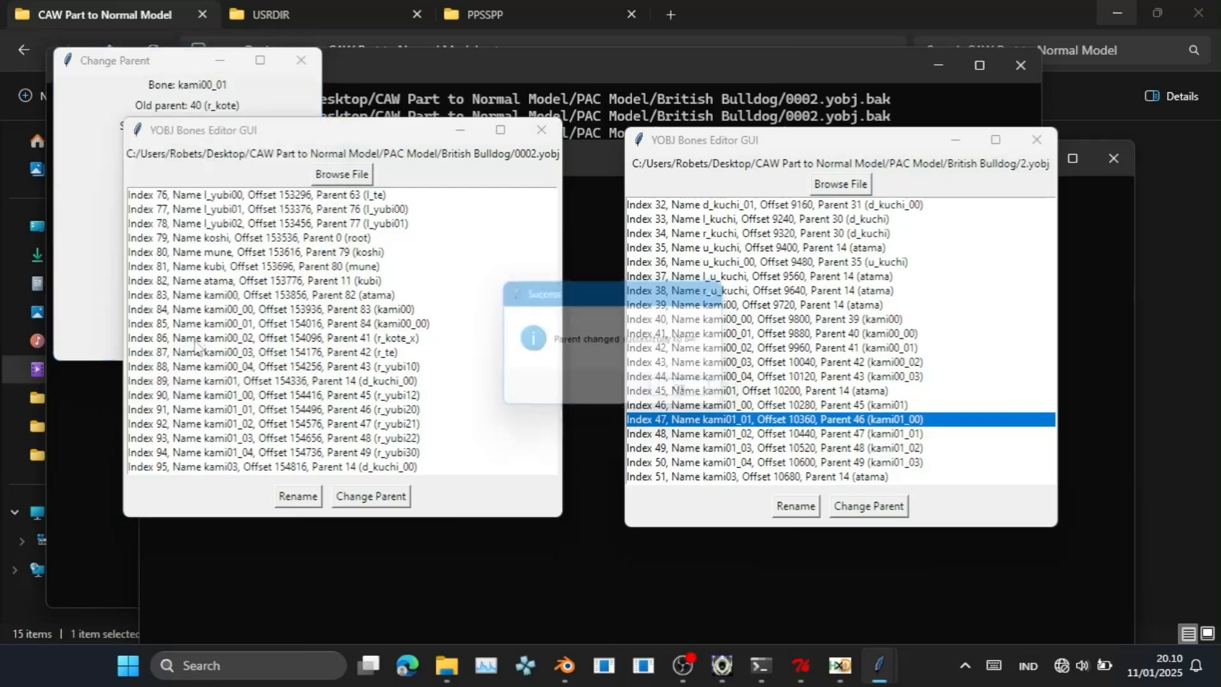
{"action": "left_click", "coordinate": [697, 394]}
Set the parent of the kami00_02 bone at index 86 in 0002.yobj to 85, the kami00_01 bone.
{"action": "left_click", "coordinate": [374, 498]}
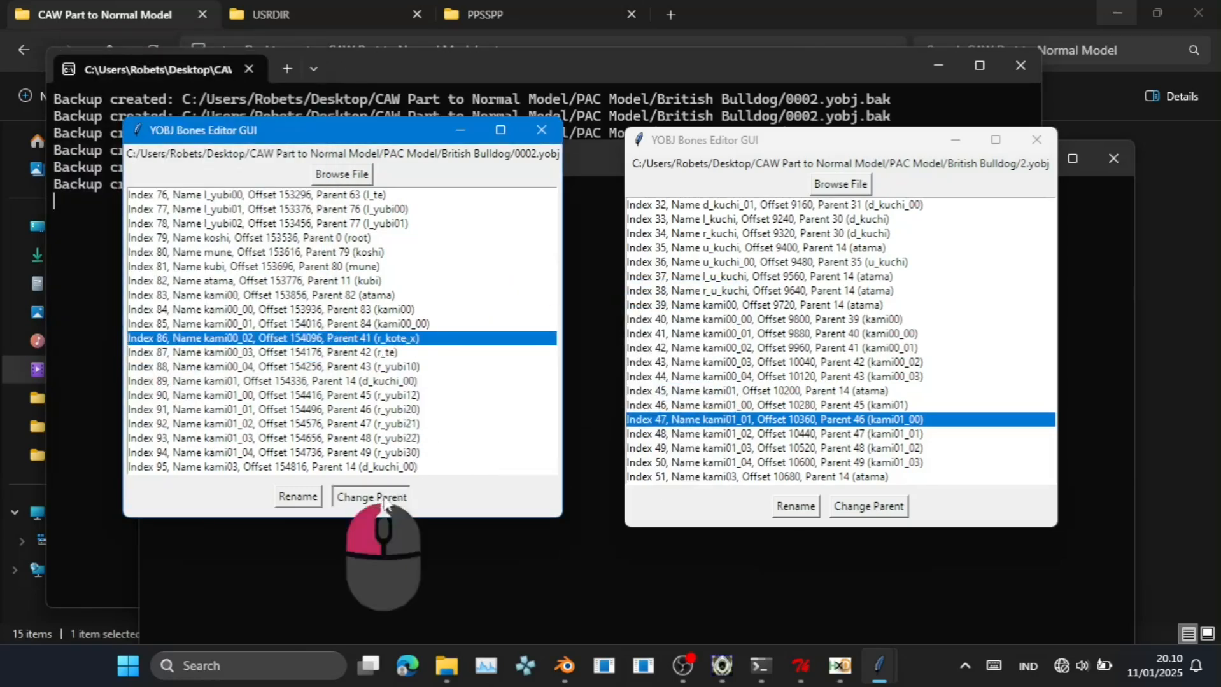
{"action": "left_click", "coordinate": [214, 330]}
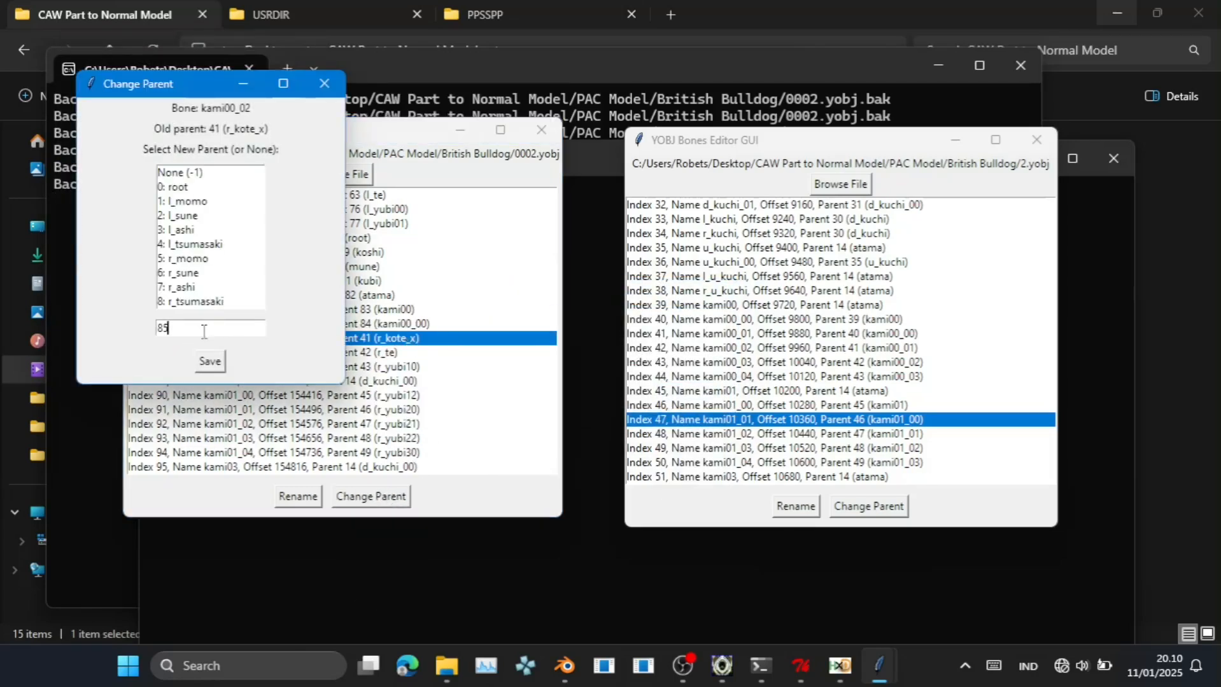
{"action": "type", "text": "85"}
{"action": "left_click", "coordinate": [207, 362]}
{"action": "left_click", "coordinate": [693, 391]}
Set the parent of the kami00_03 bone at index 87 in 0002.yobj to 86, the kami00_02 bone.
{"action": "left_click", "coordinate": [357, 352]}
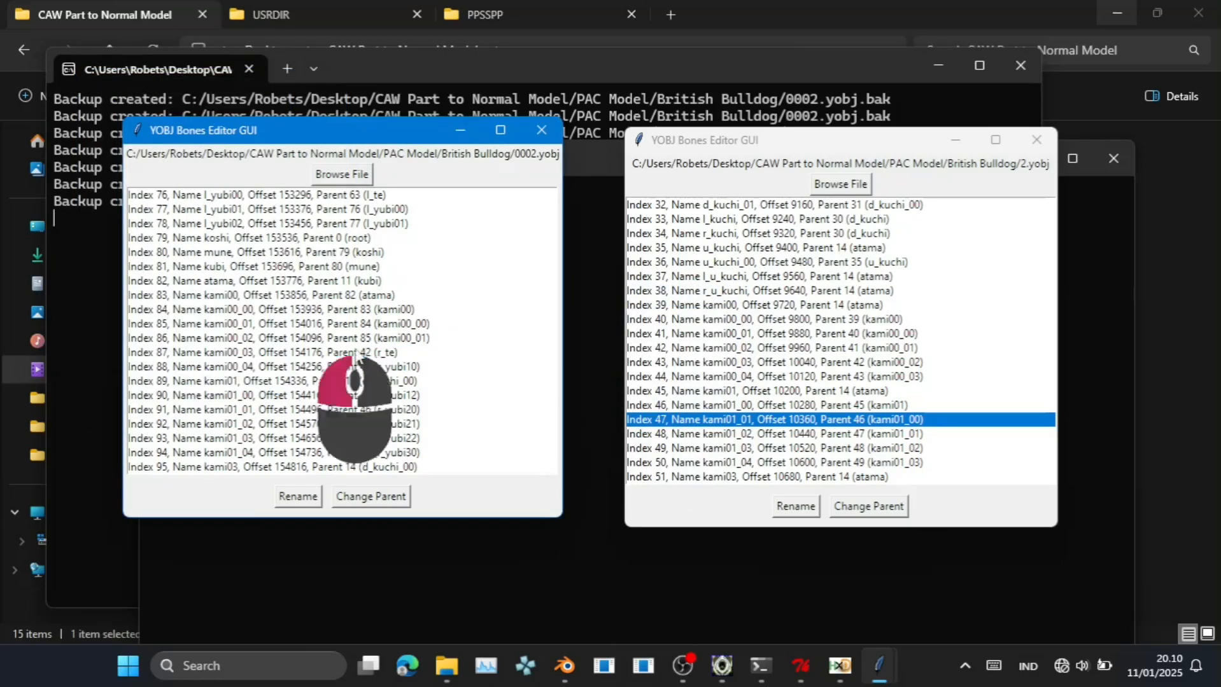
{"action": "left_click", "coordinate": [385, 498]}
{"action": "left_click", "coordinate": [263, 350]}
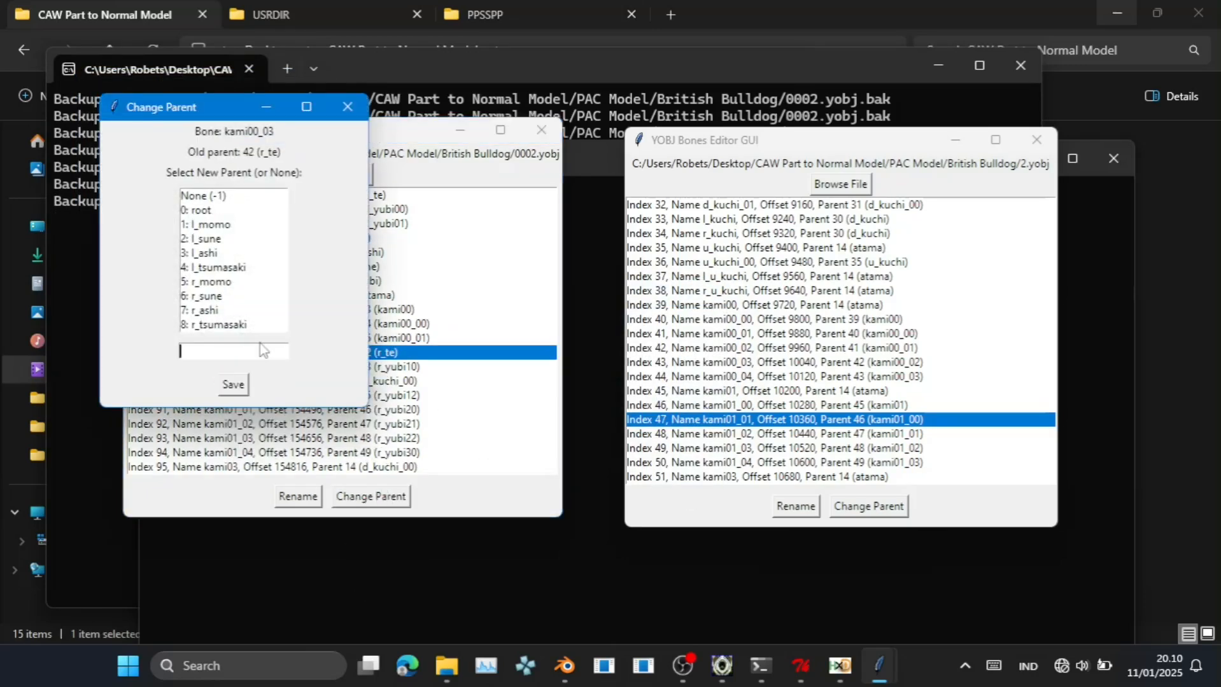
{"action": "type", "text": "86"}
{"action": "left_click", "coordinate": [233, 385]}
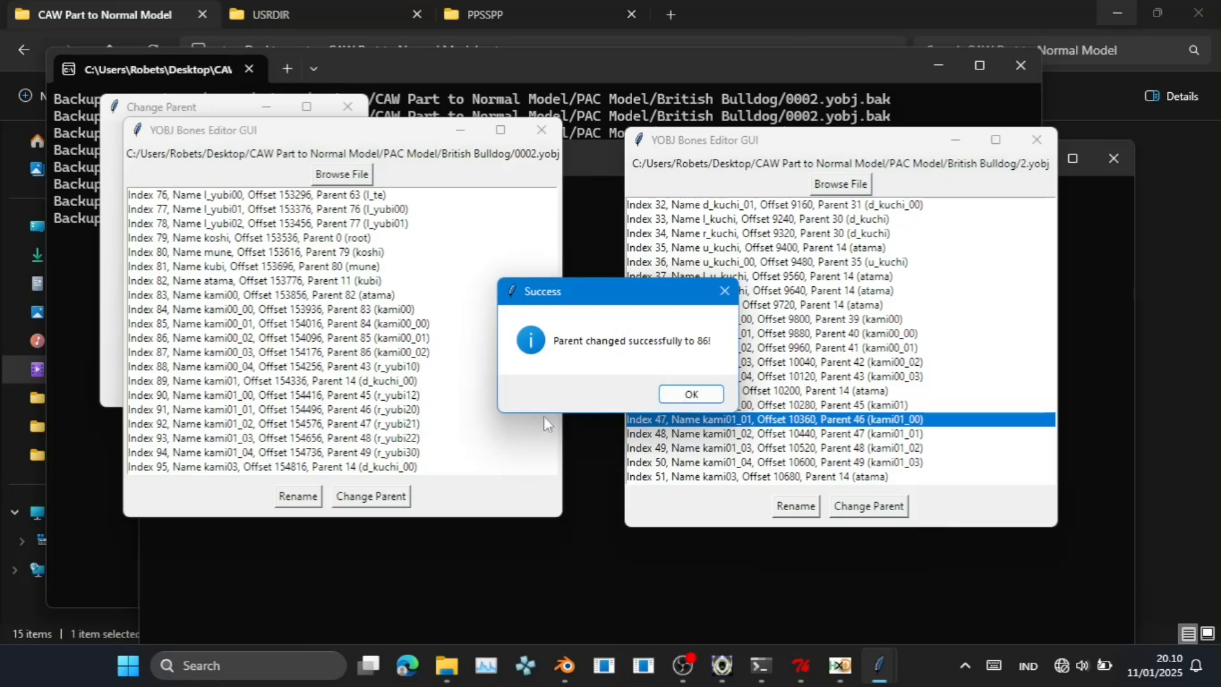
{"action": "left_click", "coordinate": [667, 396]}
Set the parent of the kami00_04 bone at index 88 in 0002.yobj to 87, the kami00_03 bone.
{"action": "left_click", "coordinate": [382, 367]}
{"action": "left_click", "coordinate": [371, 496]}
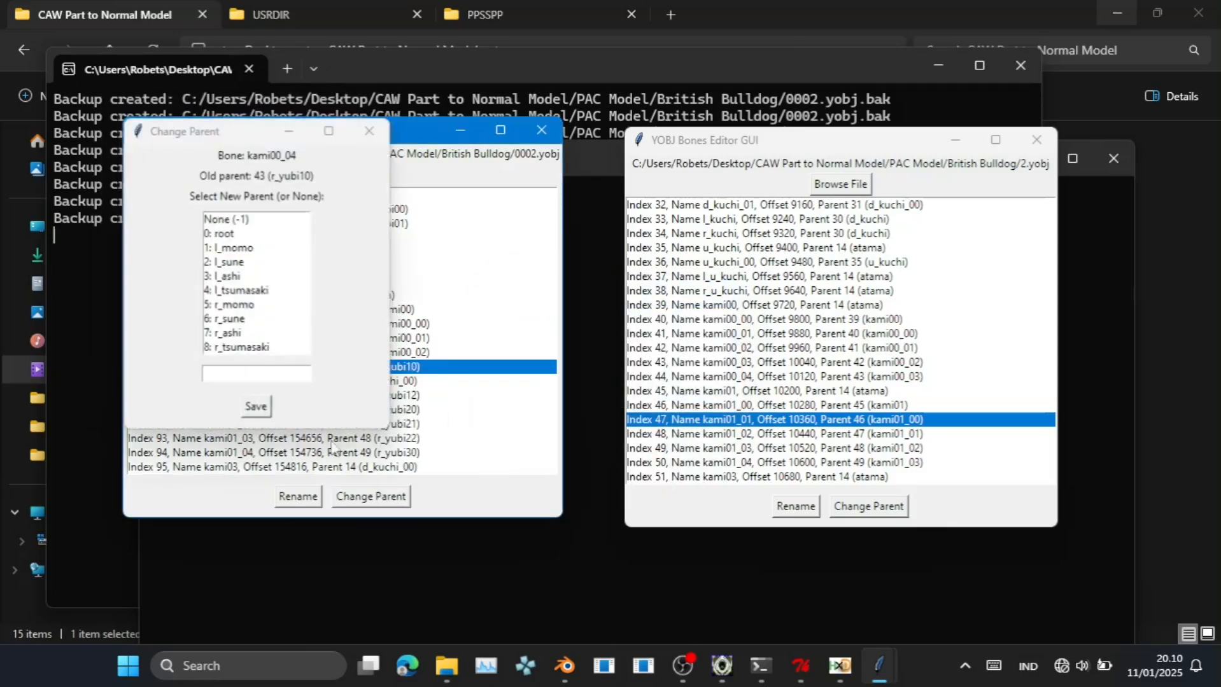
{"action": "left_click", "coordinate": [258, 370]}
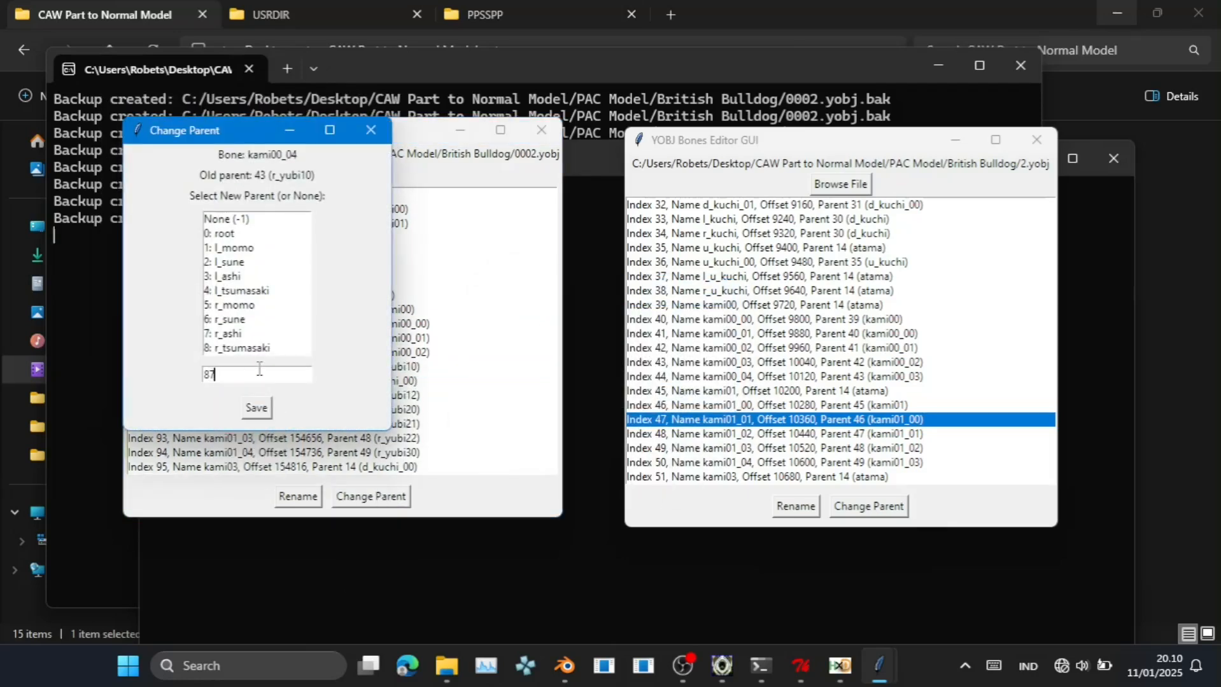
{"action": "left_click", "coordinate": [256, 407]}
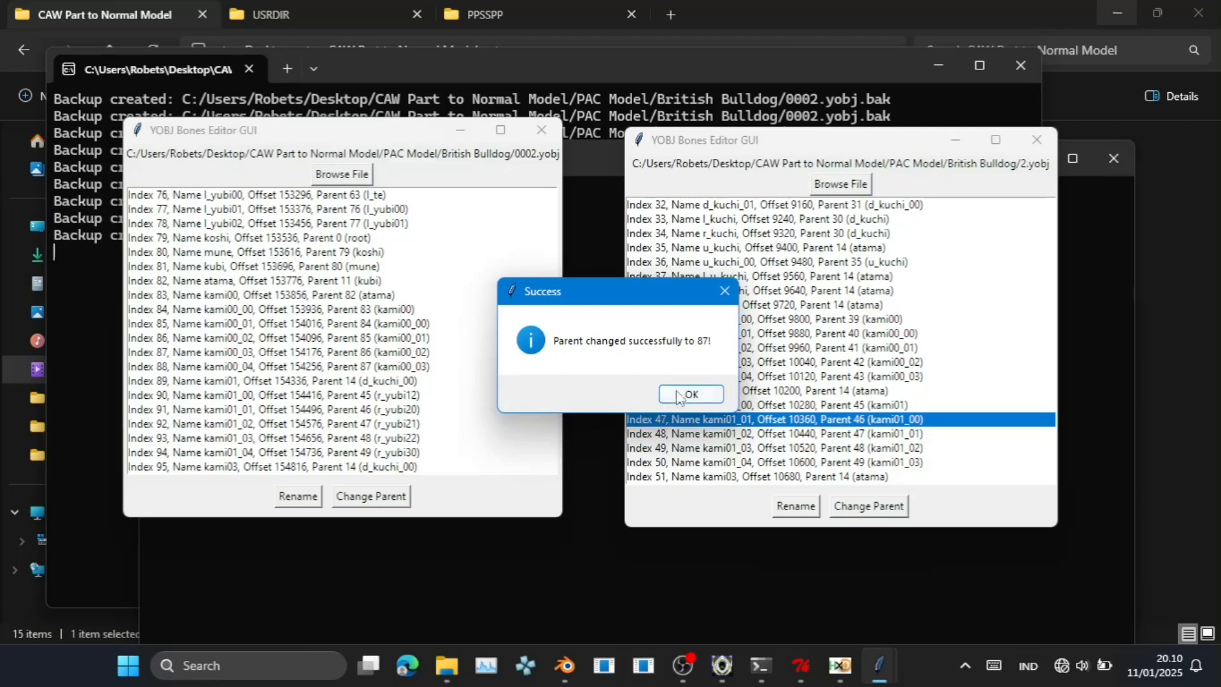
{"action": "left_click", "coordinate": [678, 396]}
Set the parent of the kami01 bone at index 89 in 0002.yobj to 82, the added atama bone.
{"action": "left_click", "coordinate": [364, 380]}
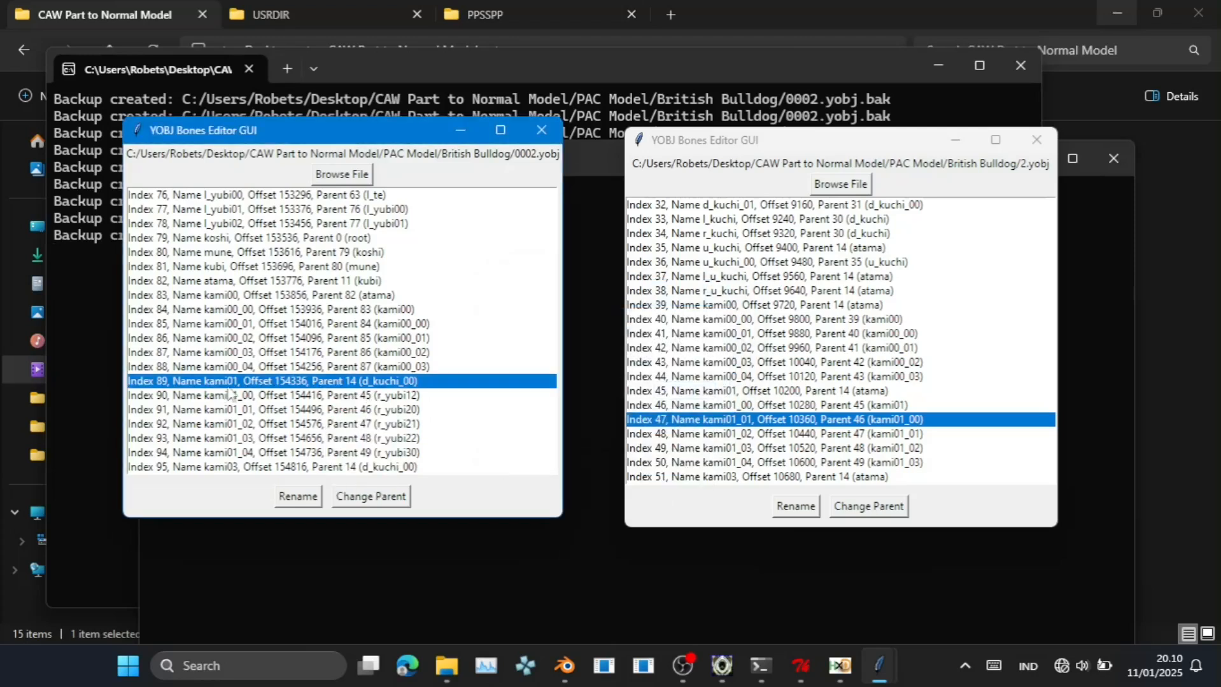
{"action": "left_click", "coordinate": [396, 499]}
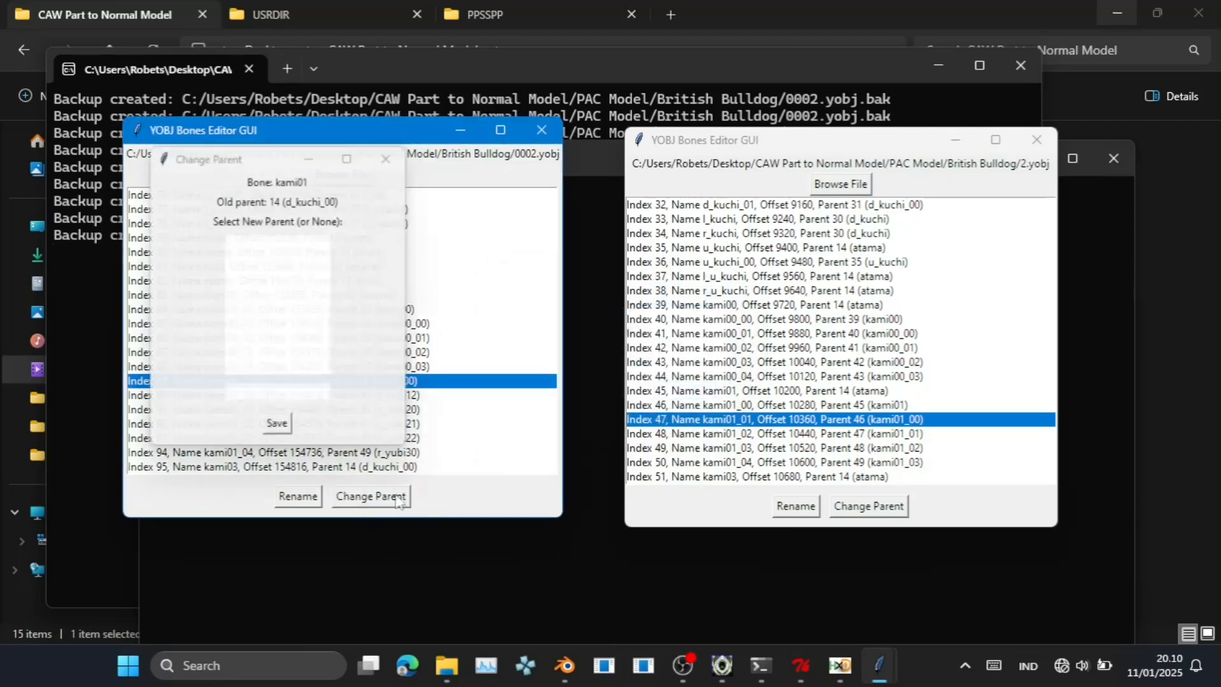
{"action": "left_click", "coordinate": [266, 401]}
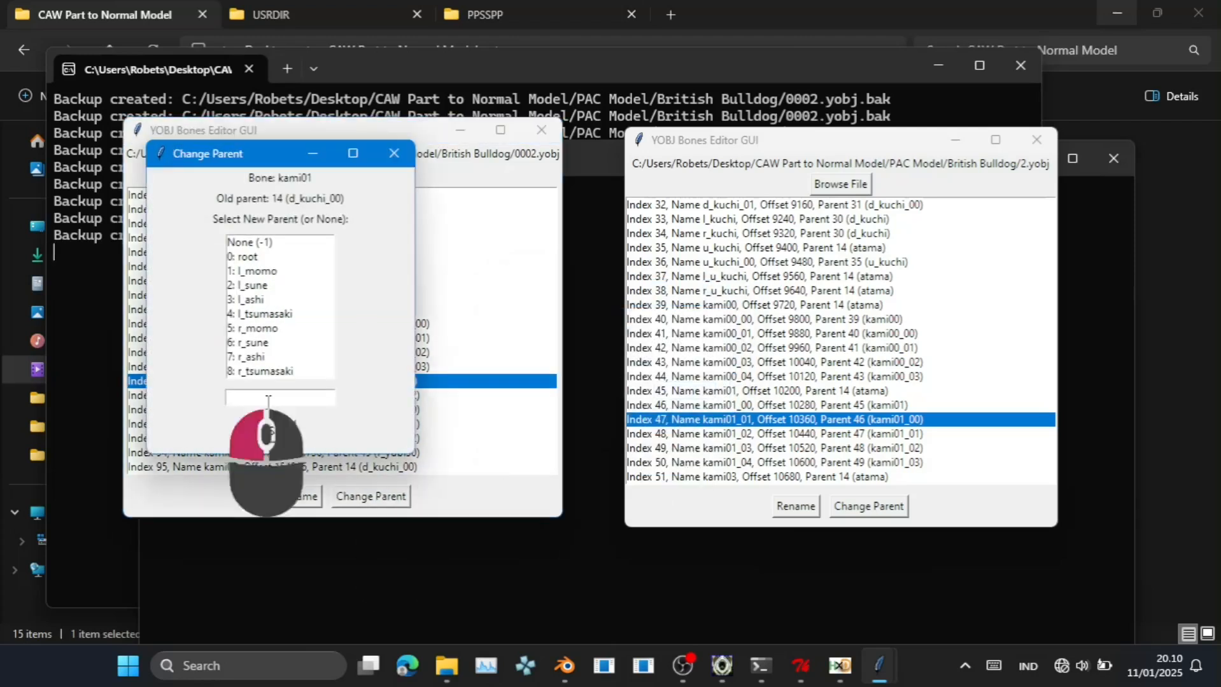
{"action": "type", "text": "82"}
{"action": "left_click", "coordinate": [275, 431]}
{"action": "left_click", "coordinate": [680, 399]}
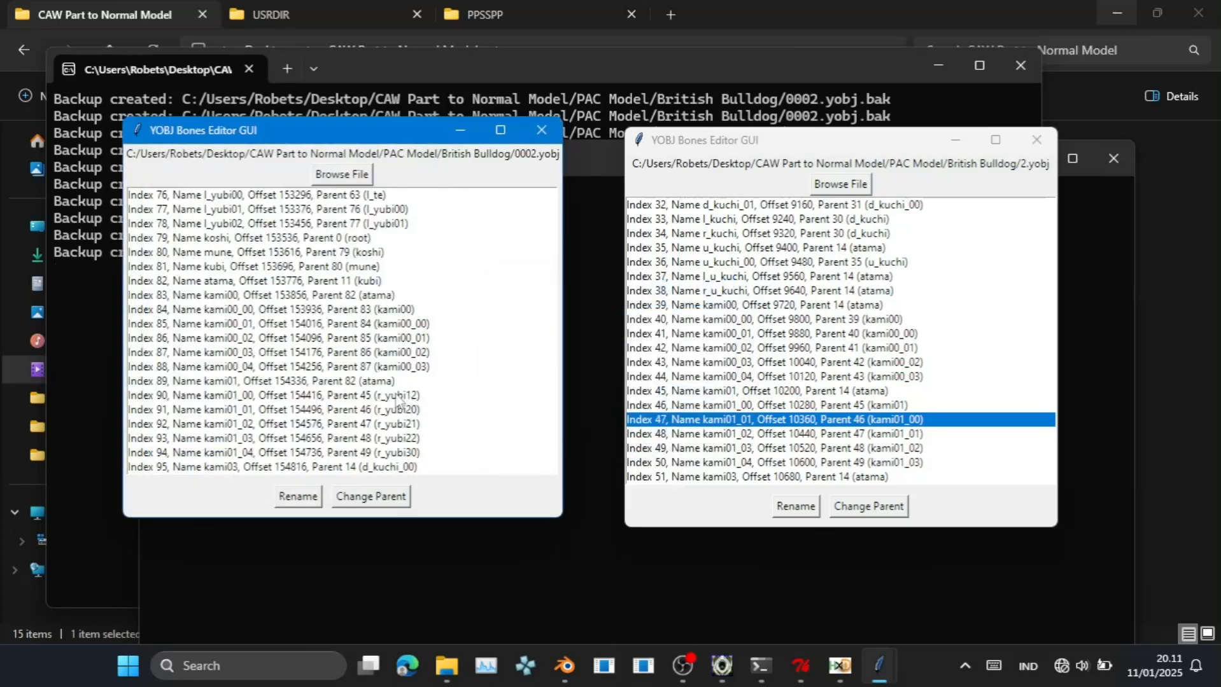
Set the parent of the kami01_00 bone at index 90 in 0002.yobj to 89, the kami01 bone.
{"action": "left_click", "coordinate": [398, 398]}
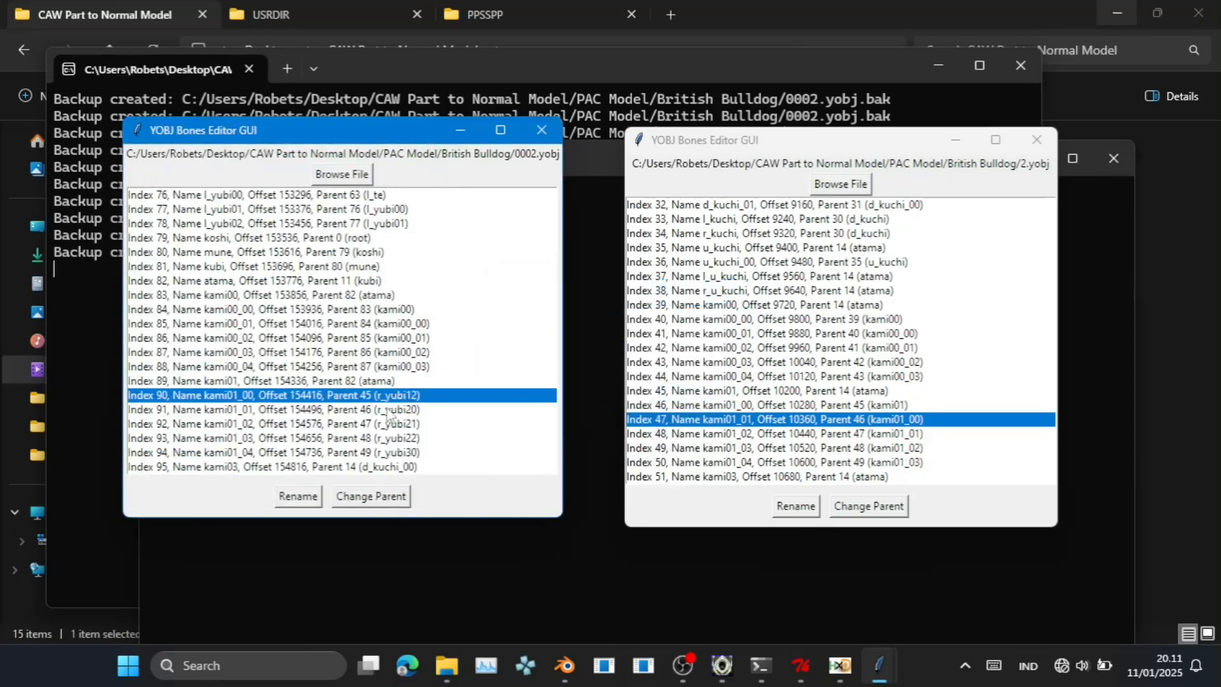
{"action": "left_click", "coordinate": [379, 500]}
{"action": "left_click", "coordinate": [201, 282]}
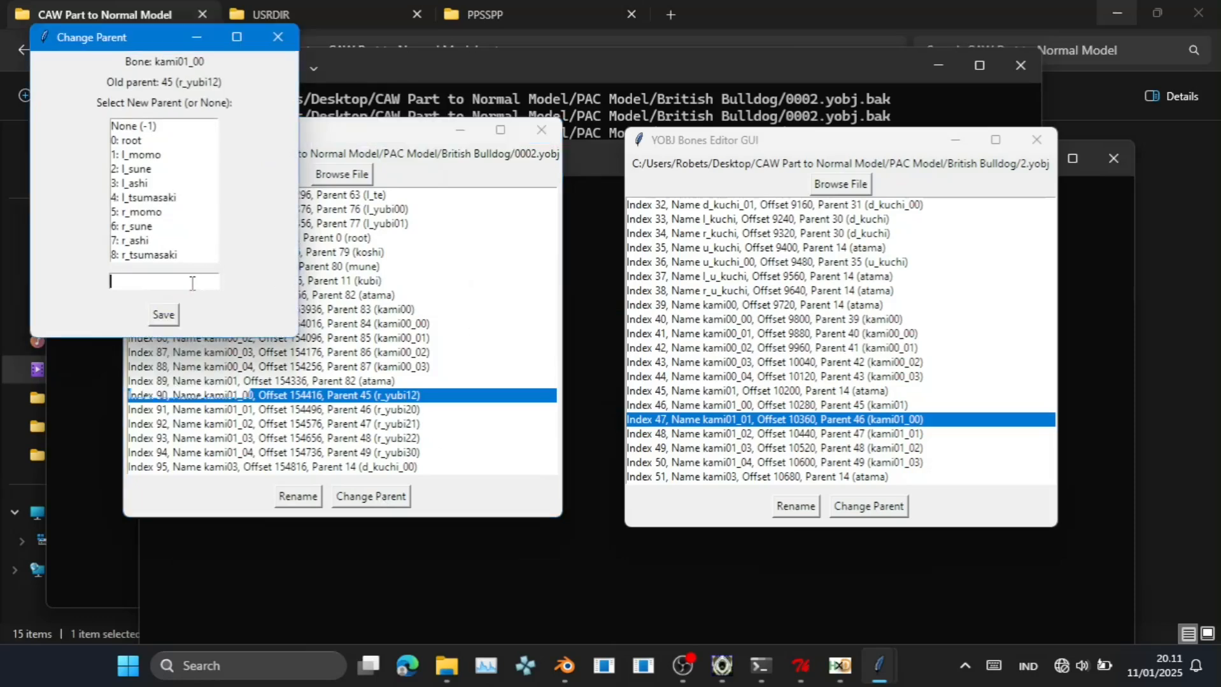
{"action": "type", "text": "89"}
{"action": "left_click", "coordinate": [164, 314]}
{"action": "left_click", "coordinate": [693, 390]}
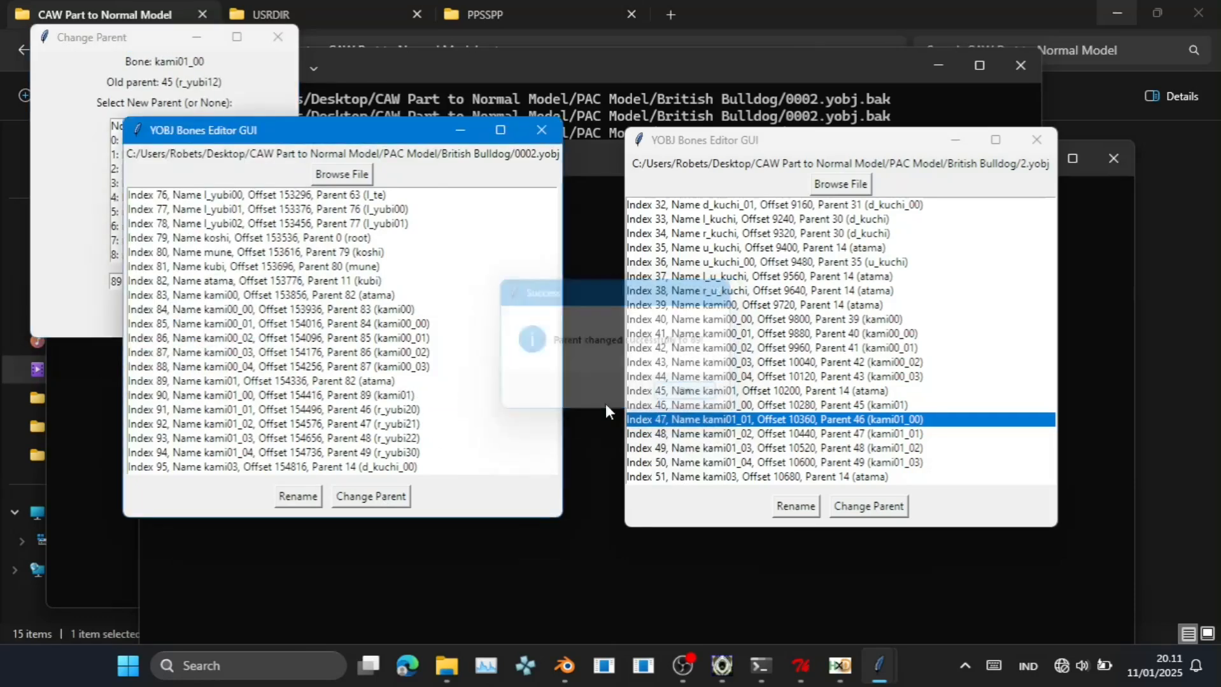
Set the parent of the kami01_01 bone at index 91 in 0002.yobj to 90, the kami01_00 bone.
{"action": "left_click", "coordinate": [409, 425]}
{"action": "scroll", "coordinate": [382, 455], "scroll_direction": "down", "scroll_amount": 1}
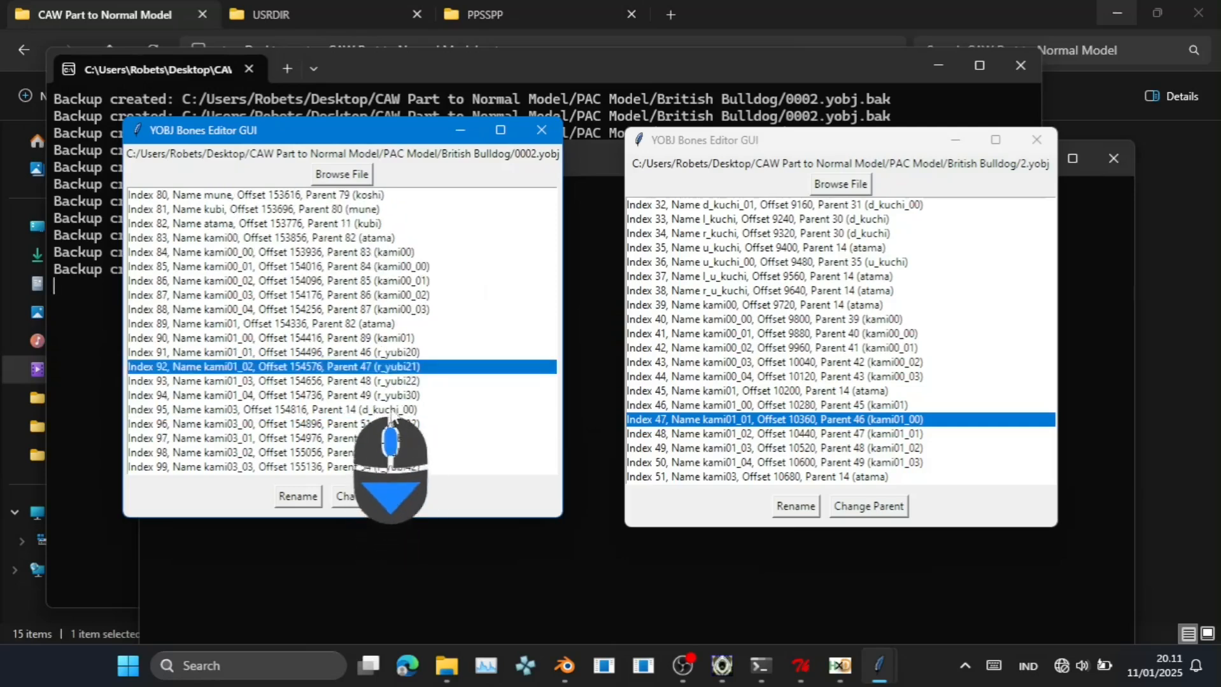
{"action": "left_click", "coordinate": [392, 352]}
{"action": "left_click", "coordinate": [372, 497]}
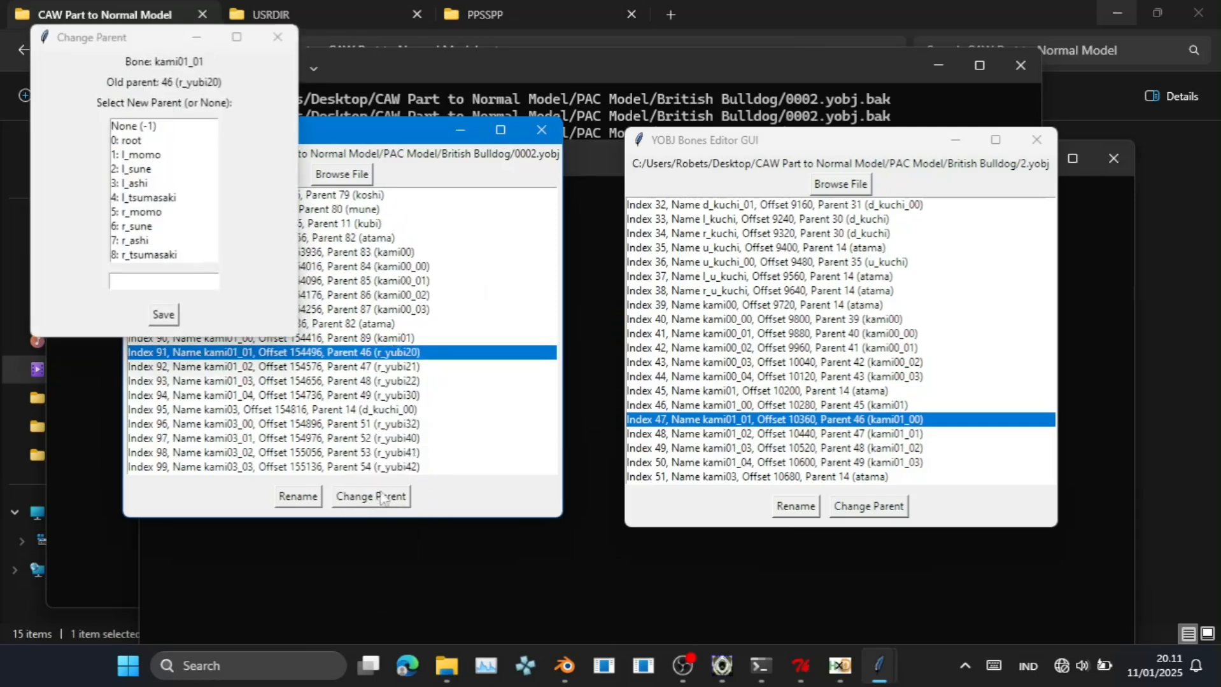
{"action": "left_click", "coordinate": [159, 282]}
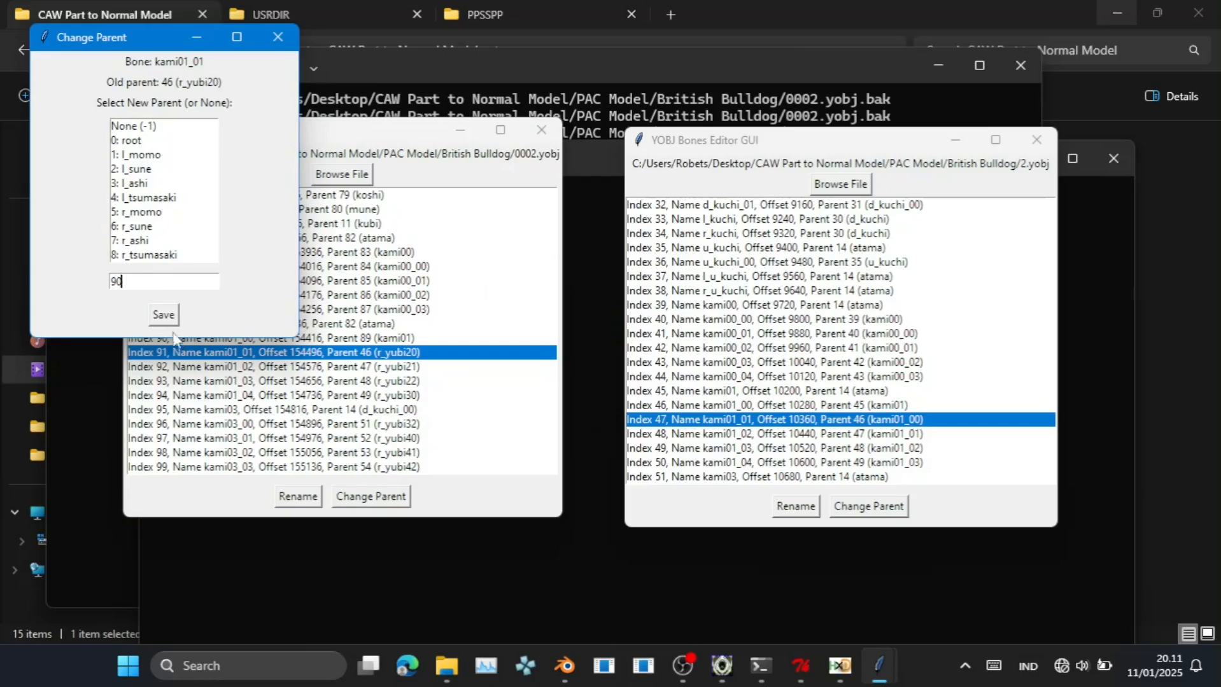
{"action": "type", "text": "90"}
{"action": "left_click", "coordinate": [163, 314]}
{"action": "left_click", "coordinate": [692, 391]}
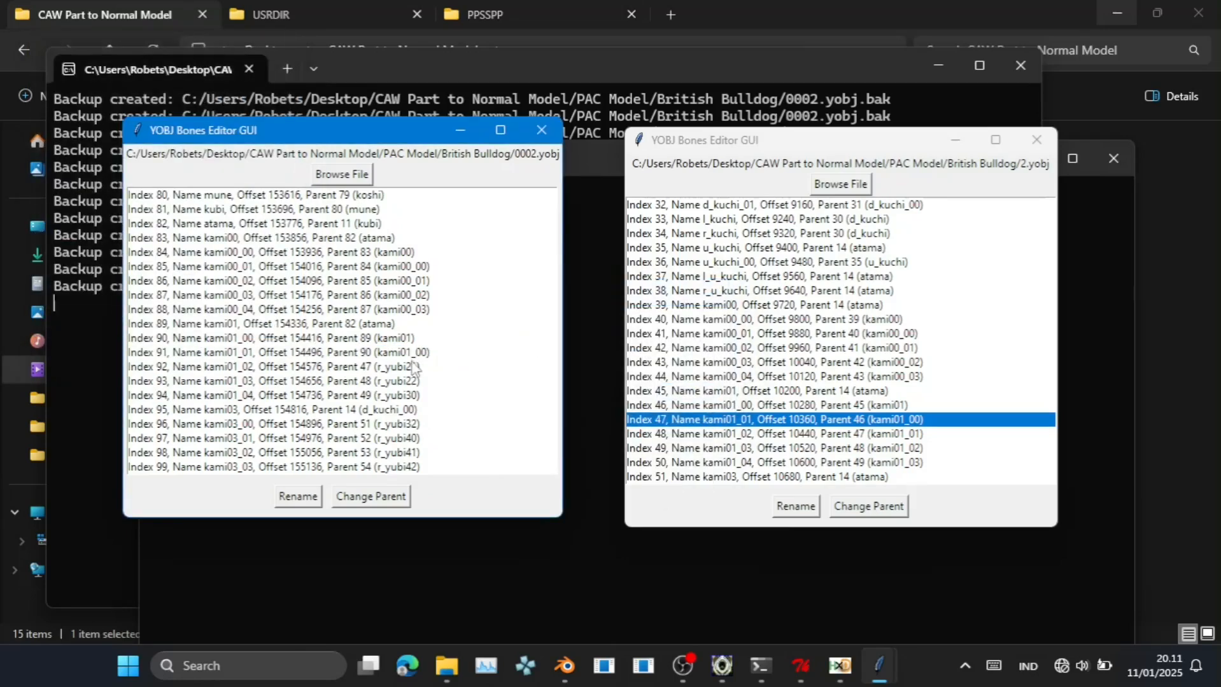
Set the parent of the kami01_02 bone at index 92 in 0002.yobj to 91, the kami01_01 bone.
{"action": "left_click", "coordinate": [413, 367]}
{"action": "left_click", "coordinate": [371, 496]}
{"action": "left_click", "coordinate": [167, 305]}
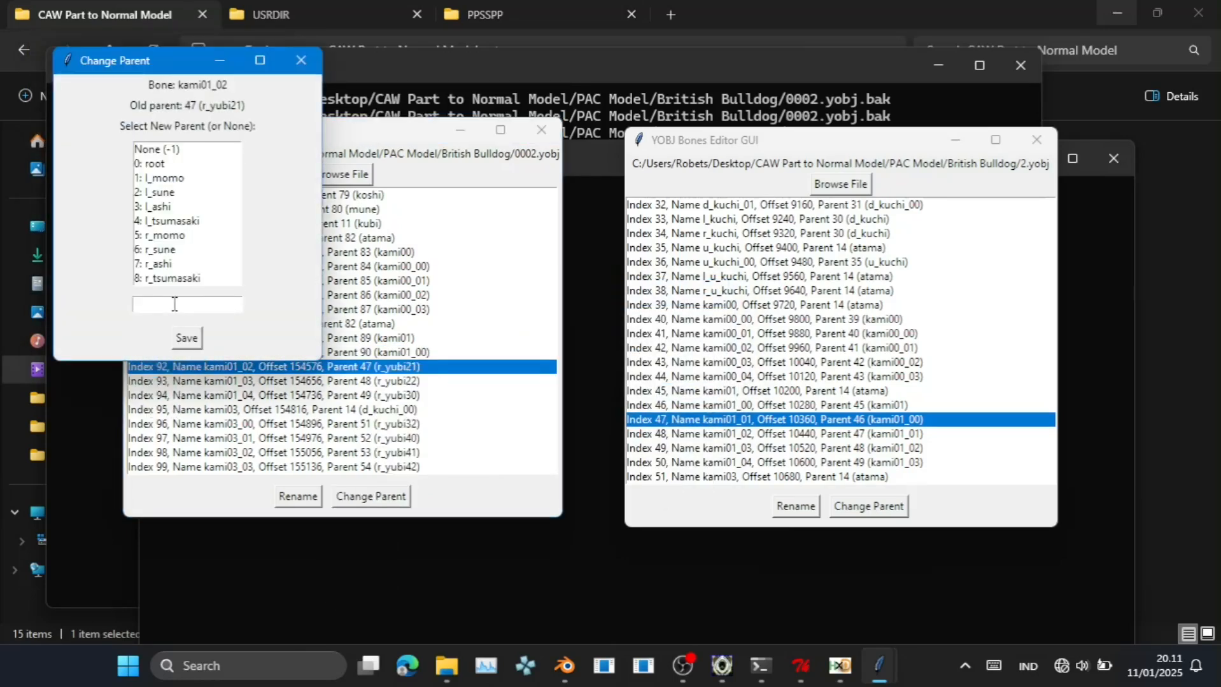
{"action": "type", "text": "91"}
{"action": "left_click", "coordinate": [187, 338]}
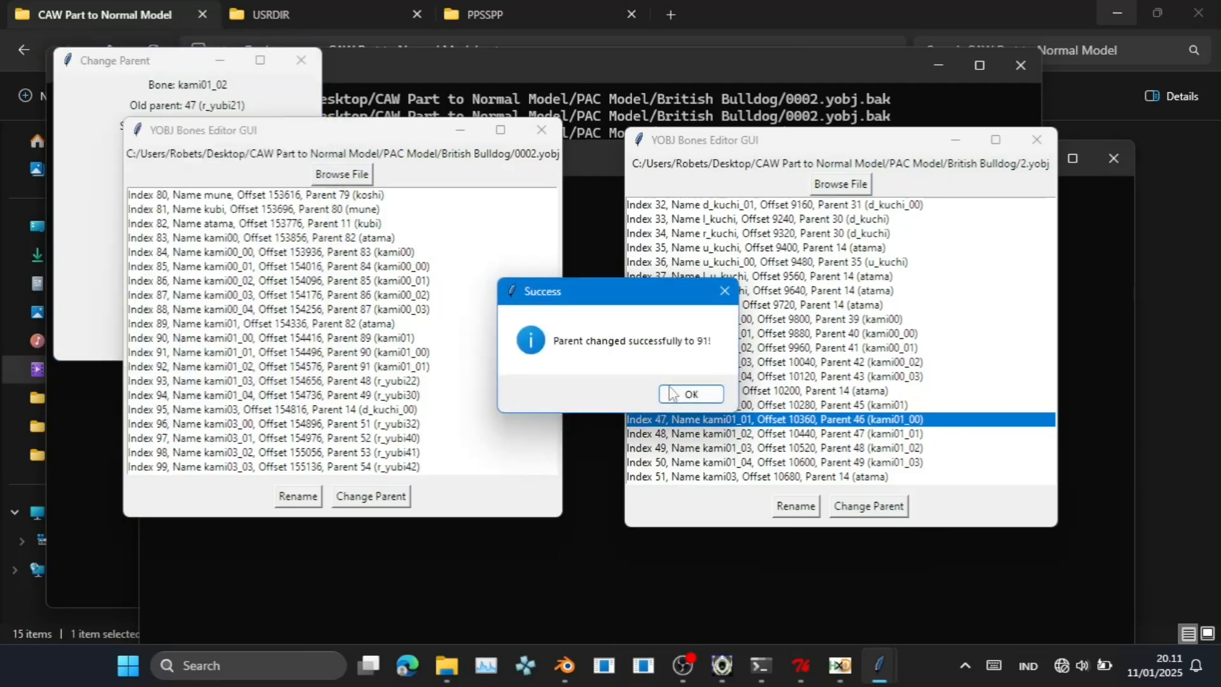
{"action": "left_click", "coordinate": [691, 393]}
Set the parent of the kami01_03 bone at index 93 in 0002.yobj to 92, the kami01_02 bone.
{"action": "left_click", "coordinate": [414, 381]}
{"action": "left_click", "coordinate": [356, 497]}
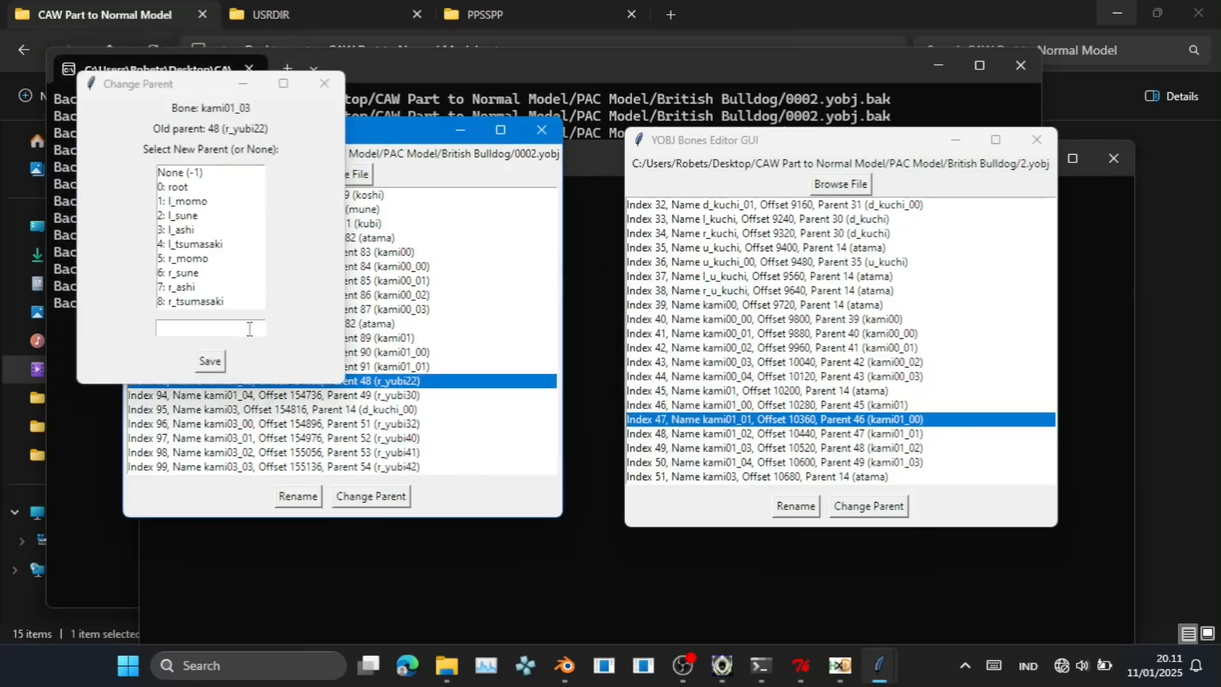
{"action": "left_click", "coordinate": [241, 330]}
{"action": "type", "text": "92"}
{"action": "left_click", "coordinate": [210, 361]}
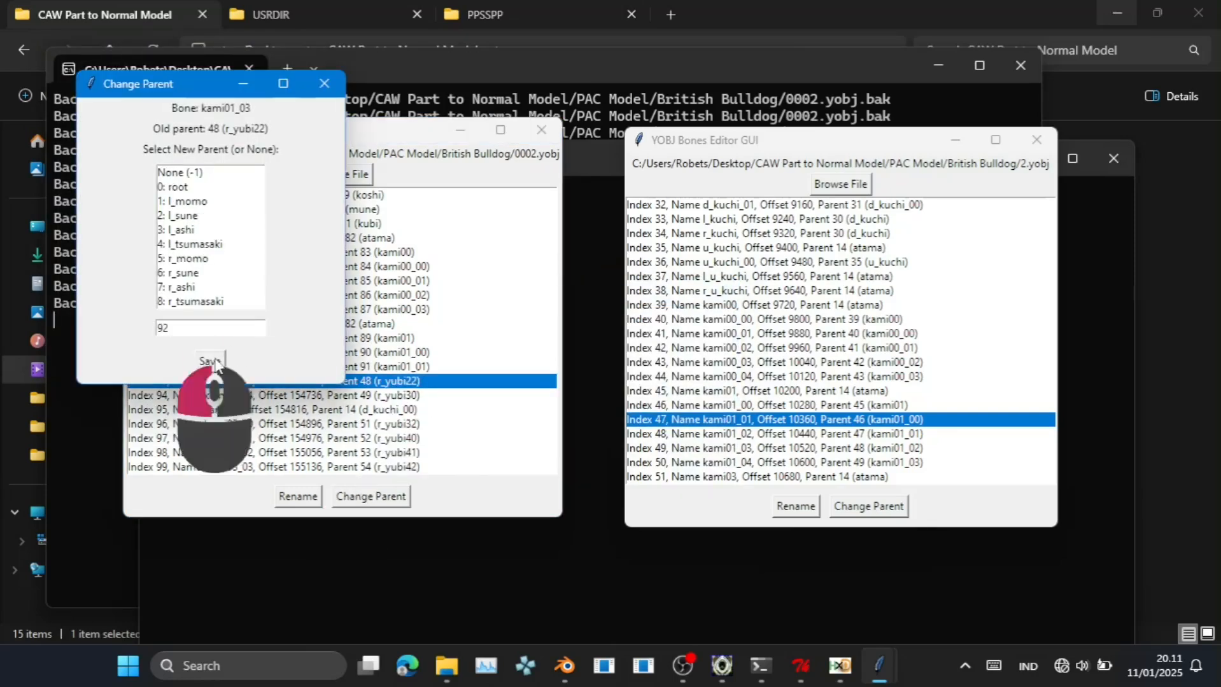
{"action": "left_click", "coordinate": [695, 395]}
Set the parent of the kami01_04 bone at index 94 in 0002.yobj to 93, the kami01_03 bone.
{"action": "left_click", "coordinate": [407, 395]}
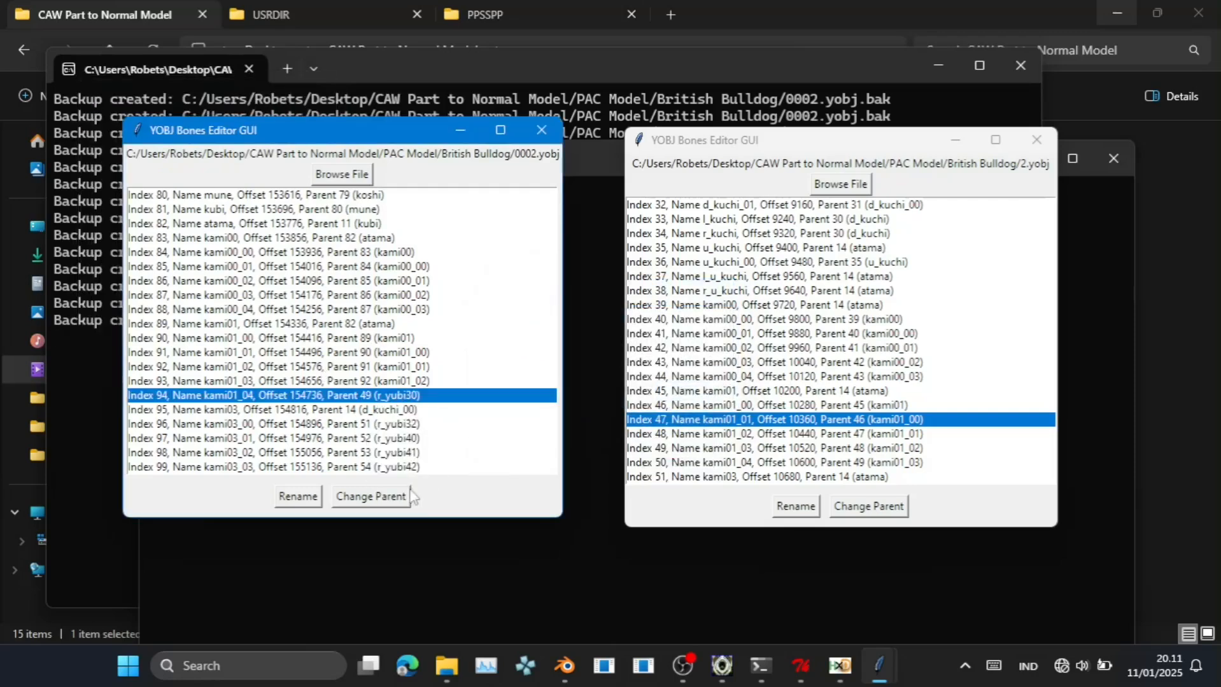
{"action": "left_click", "coordinate": [371, 497]}
{"action": "left_click", "coordinate": [253, 350]}
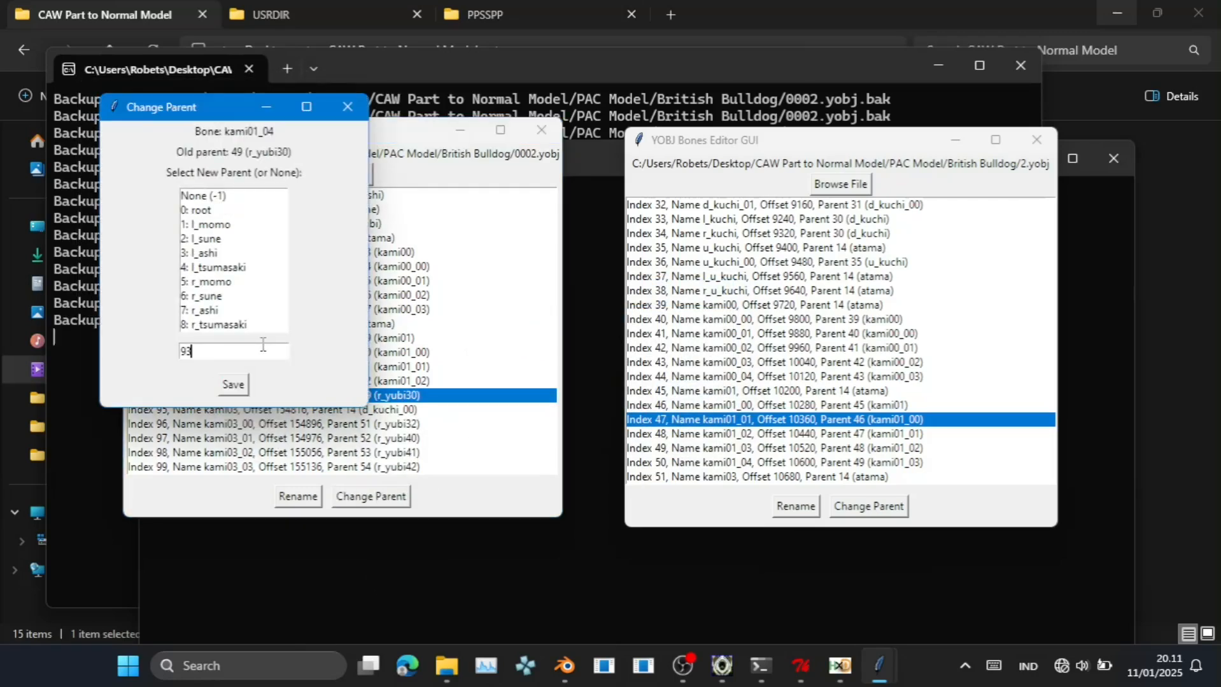
{"action": "left_click", "coordinate": [242, 385]}
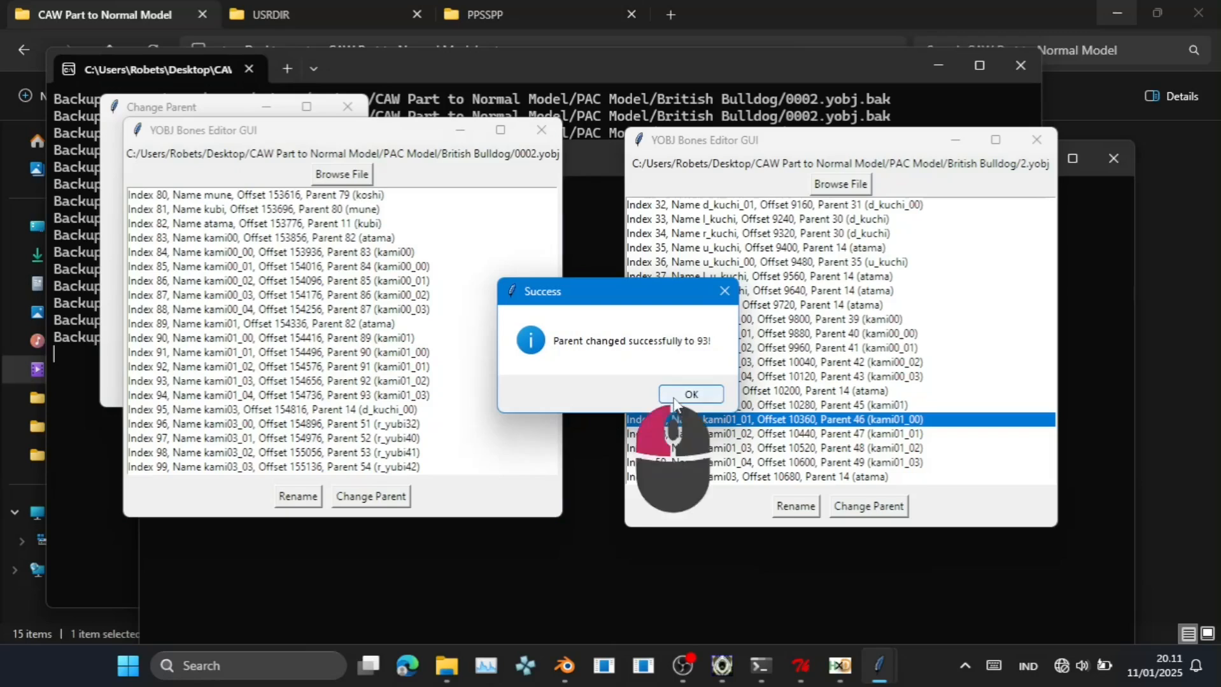
{"action": "left_click", "coordinate": [690, 393]}
Set the parent of the kami03 bone at index 95 in 0002.yobj to 82, the added atama bone.
{"action": "left_click", "coordinate": [382, 412]}
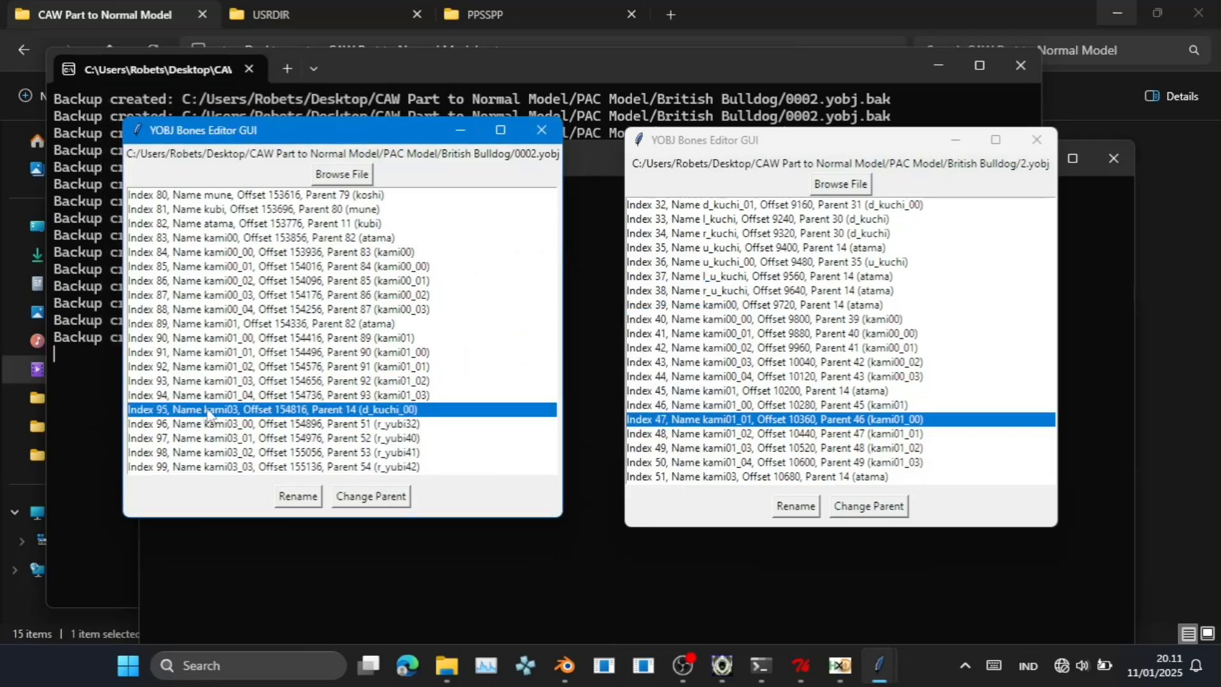
{"action": "left_click", "coordinate": [408, 500]}
{"action": "left_click", "coordinate": [298, 371]}
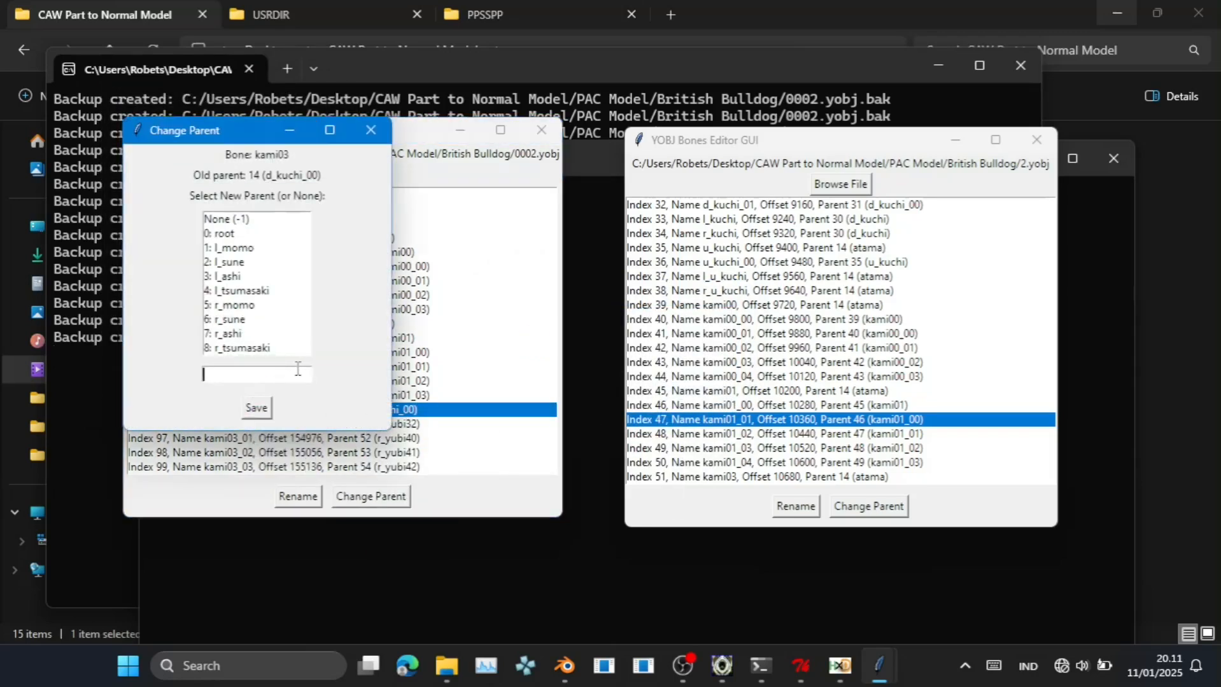
{"action": "left_click", "coordinate": [259, 408]}
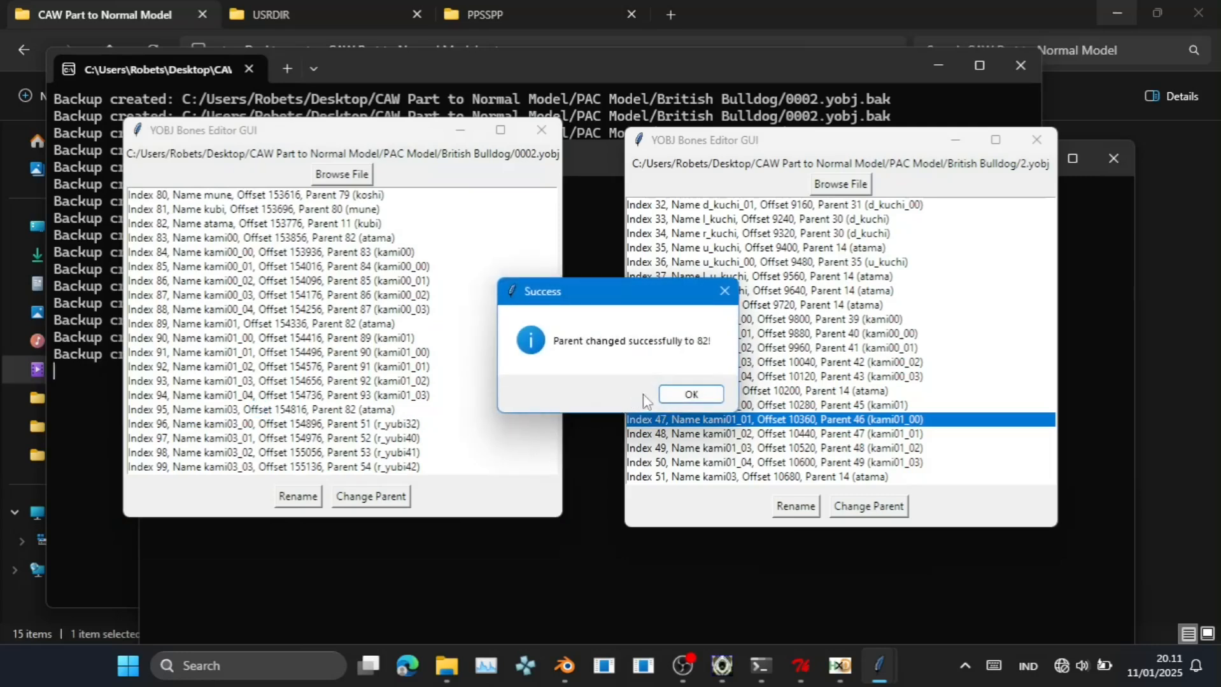
{"action": "left_click", "coordinate": [690, 393]}
Set the parent of the kami03_00 bone at index 96 in 0002.yobj to 95, the kami03 bone.
{"action": "left_click", "coordinate": [399, 425]}
{"action": "left_click", "coordinate": [371, 497]}
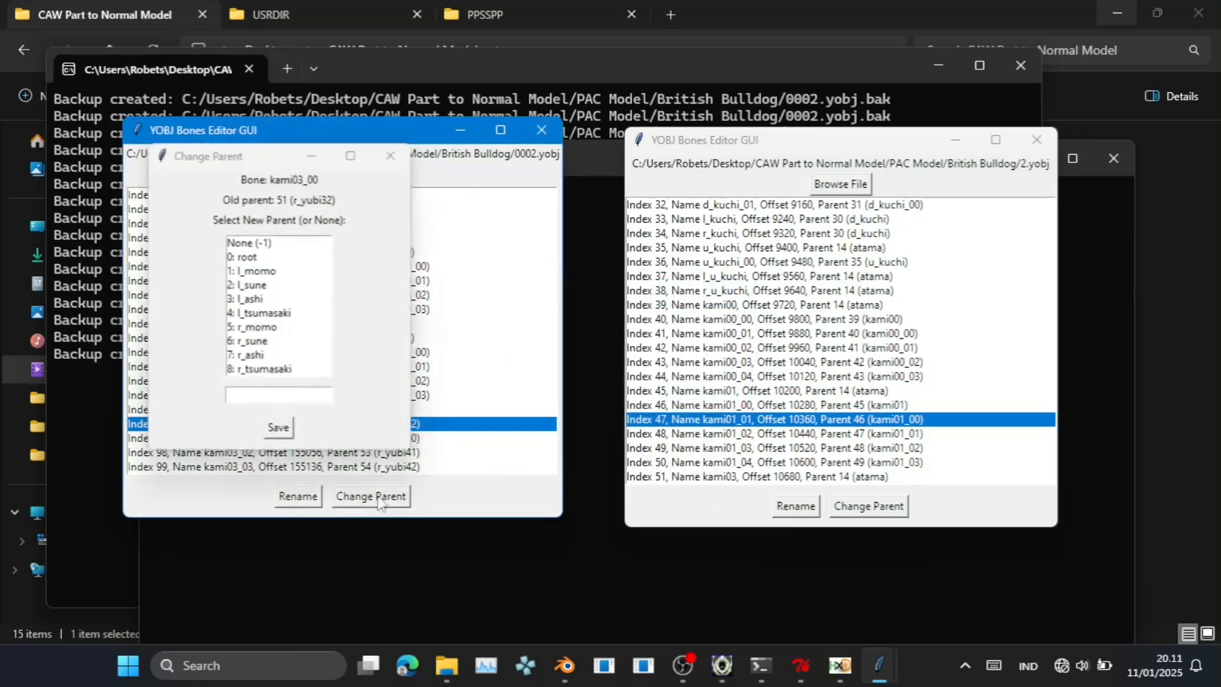
{"action": "left_click", "coordinate": [321, 399]}
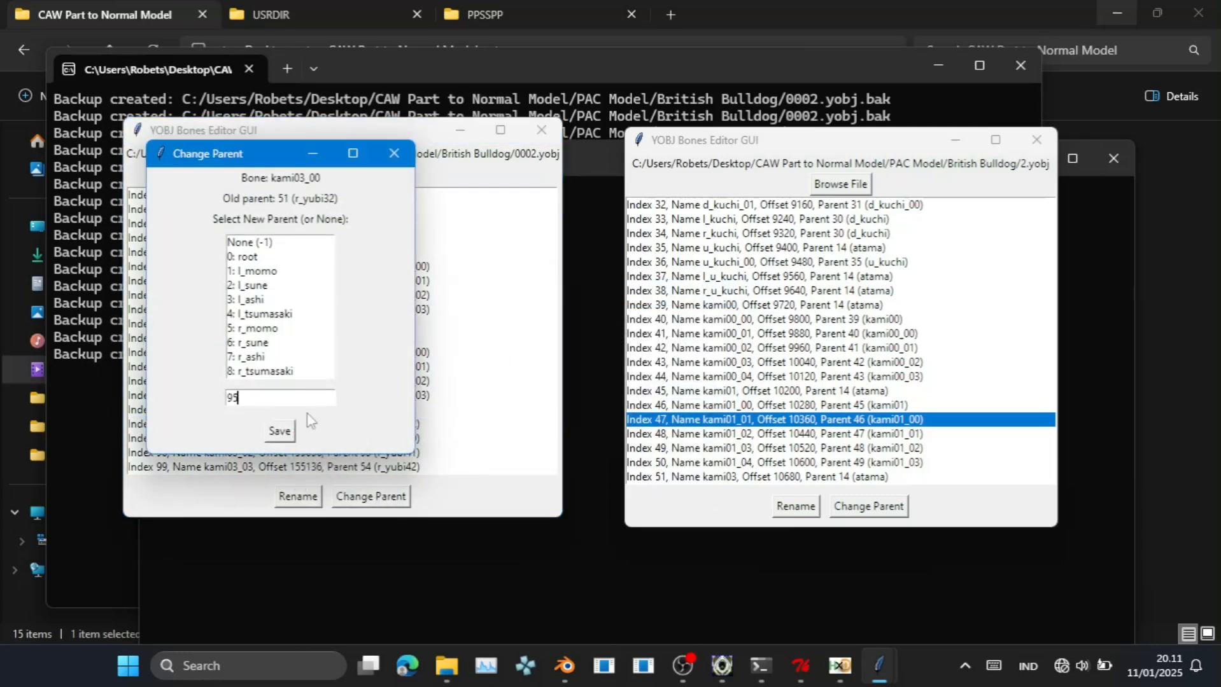
{"action": "left_click", "coordinate": [279, 430]}
{"action": "left_click", "coordinate": [691, 394]}
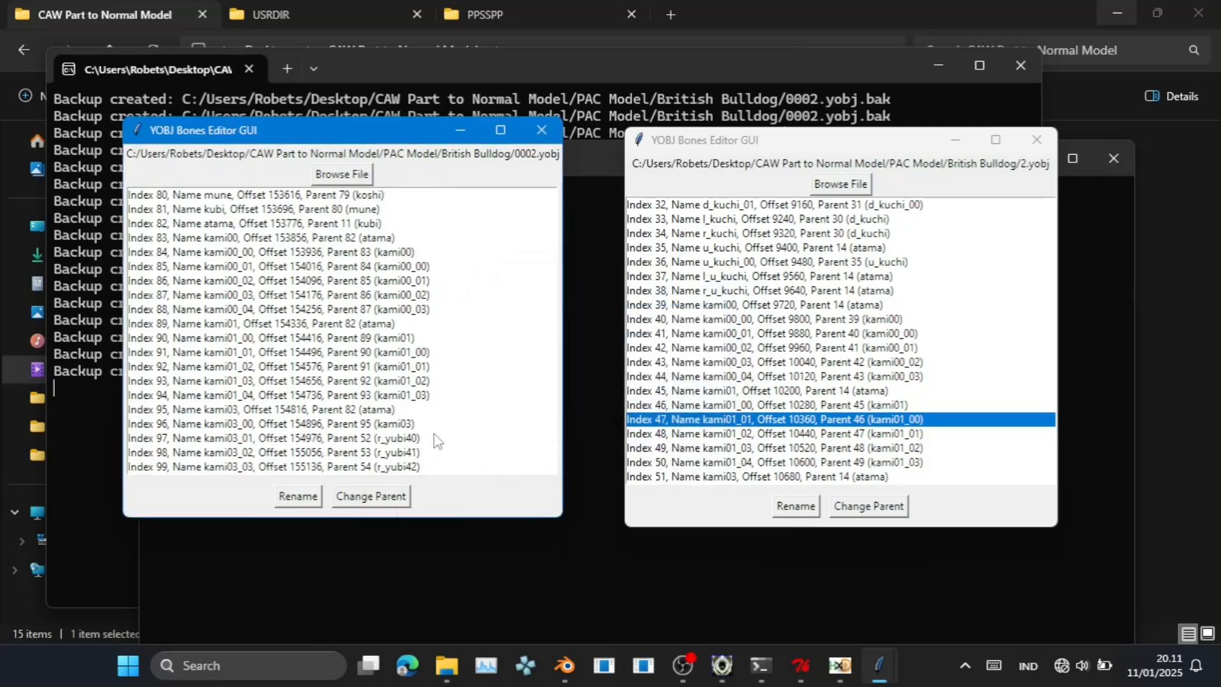
Set the parent of the kami03_01 bone at index 97 in 0002.yobj to 96, the kami03_00 bone.
{"action": "left_click", "coordinate": [437, 441]}
{"action": "left_click", "coordinate": [371, 496]}
{"action": "left_click", "coordinate": [208, 282]}
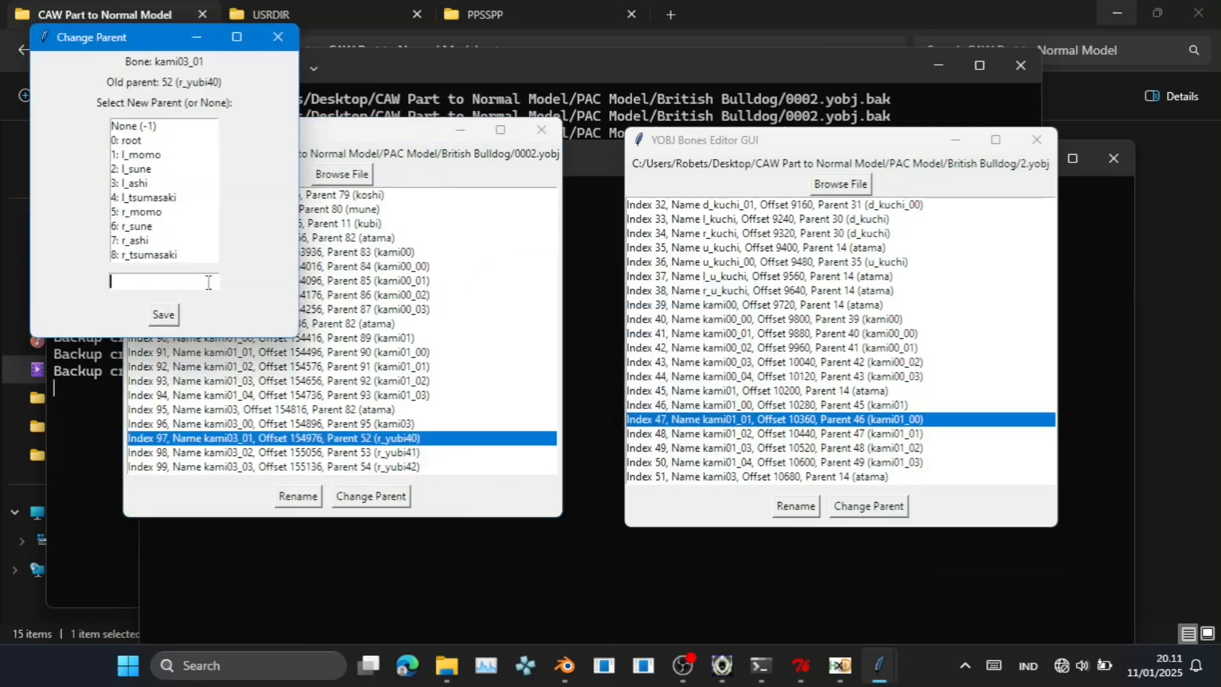
{"action": "type", "text": "96"}
{"action": "left_click", "coordinate": [163, 315]}
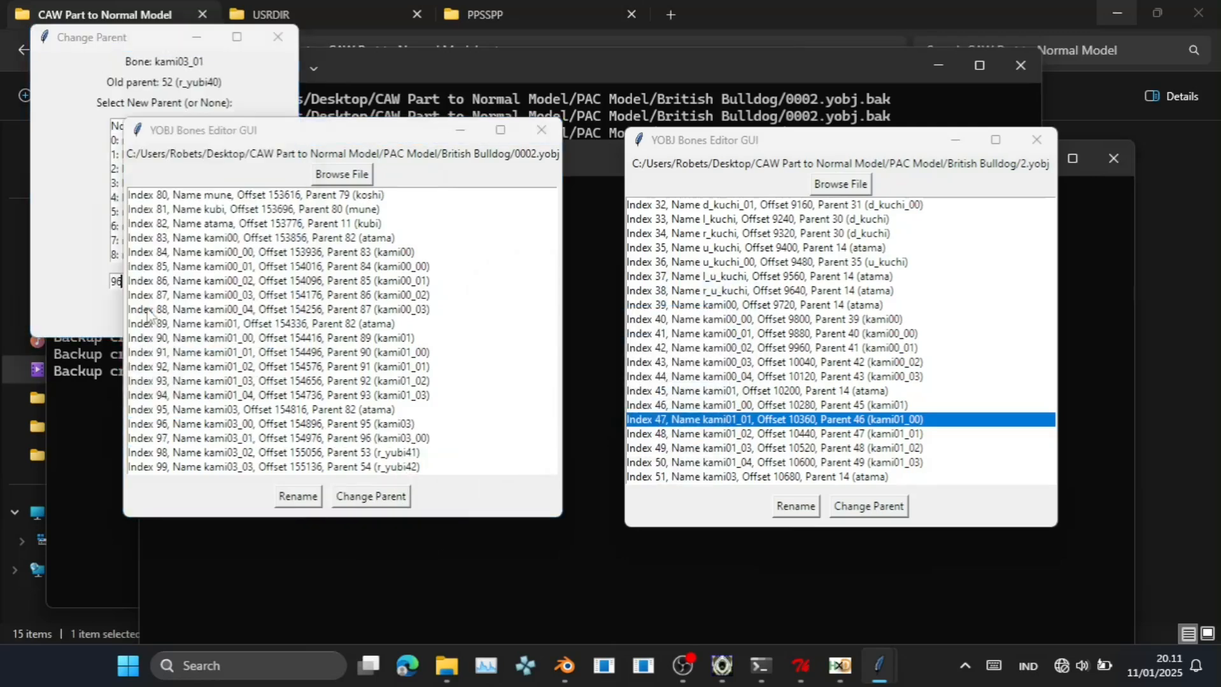
{"action": "left_click", "coordinate": [691, 394]}
Set the parent of the kami03_02 bone at index 98 in 0002.yobj to 97, the kami03_01 bone.
{"action": "left_click", "coordinate": [367, 452]}
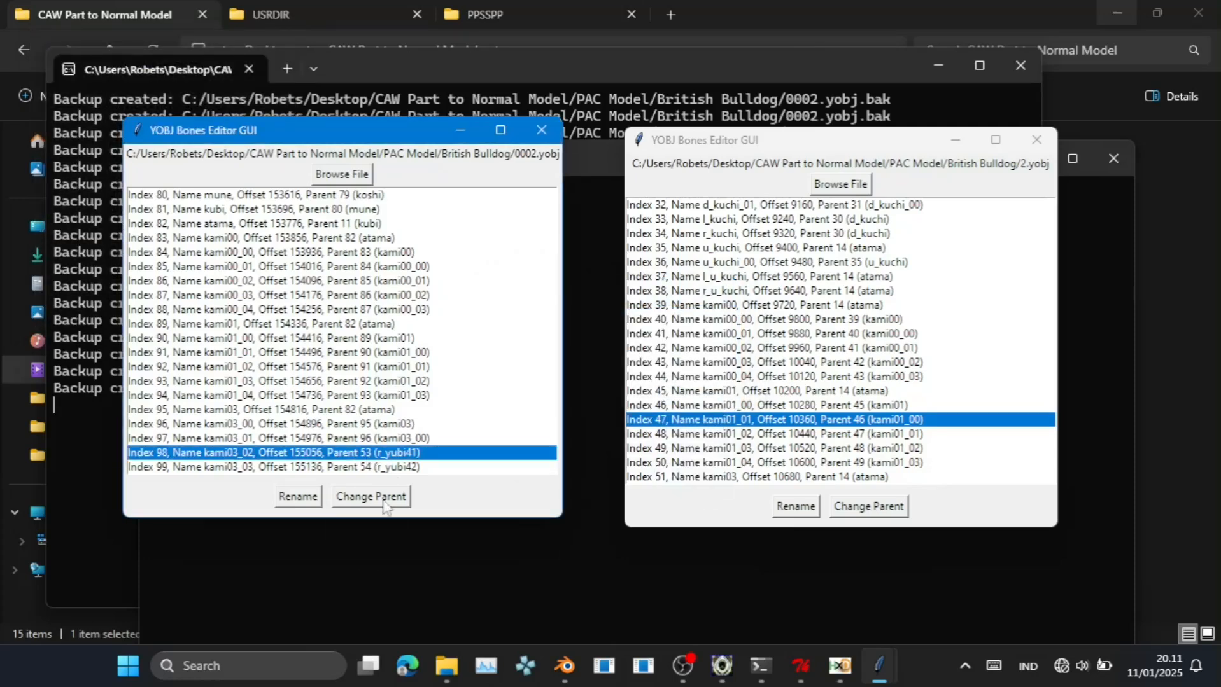
{"action": "left_click", "coordinate": [376, 497]}
{"action": "left_click", "coordinate": [170, 280]}
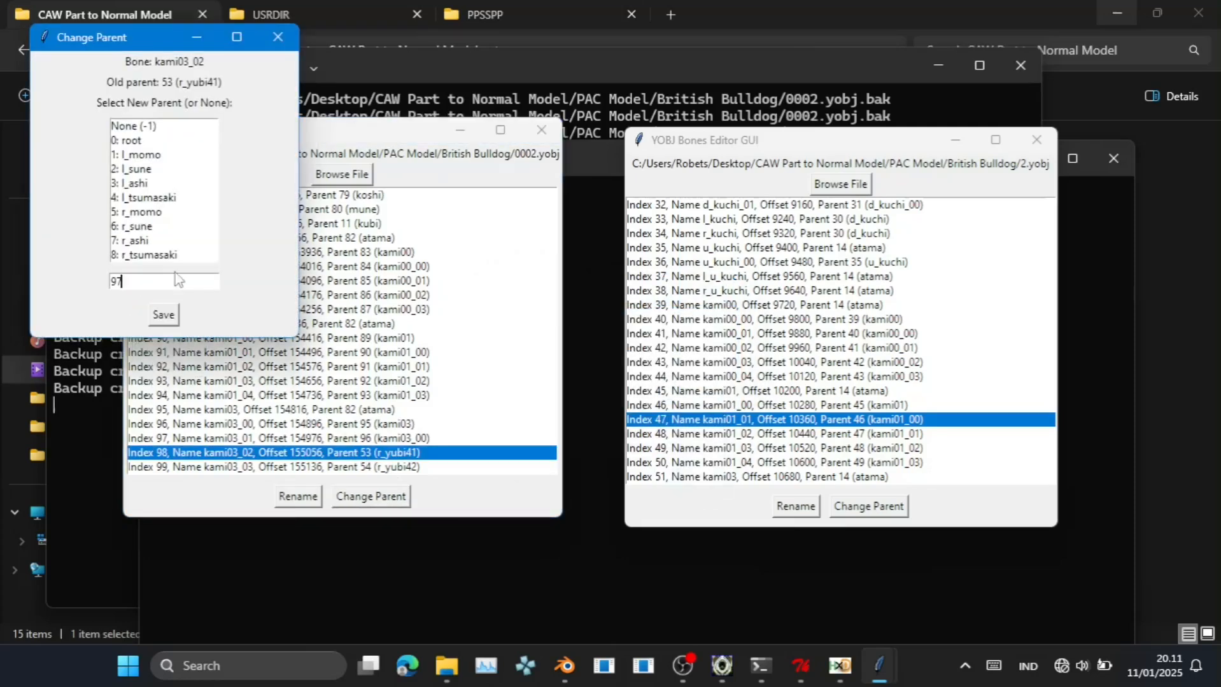
{"action": "type", "text": "97"}
{"action": "left_click", "coordinate": [163, 315]}
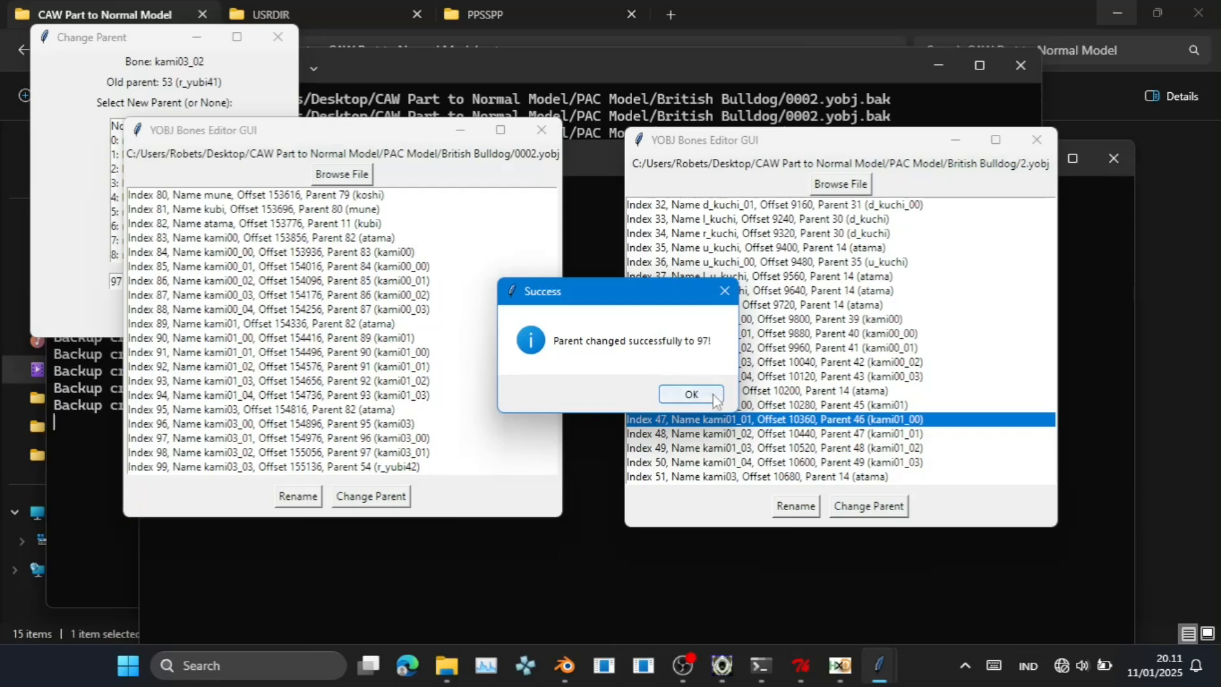
Change the parent of bone kami03_03 (index 99) in 0002.yobj to index 98, kami03_02.
{"action": "left_click", "coordinate": [714, 400]}
{"action": "left_click", "coordinate": [366, 467]}
{"action": "left_click", "coordinate": [371, 497]}
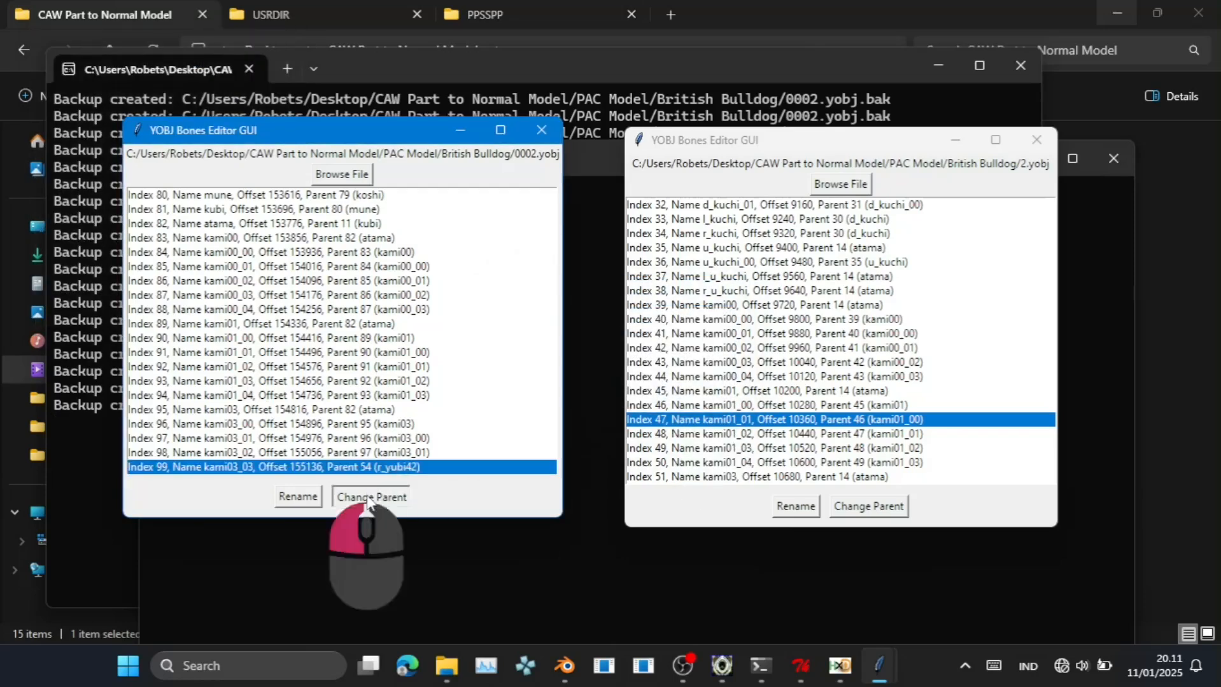
{"action": "left_click", "coordinate": [198, 304]}
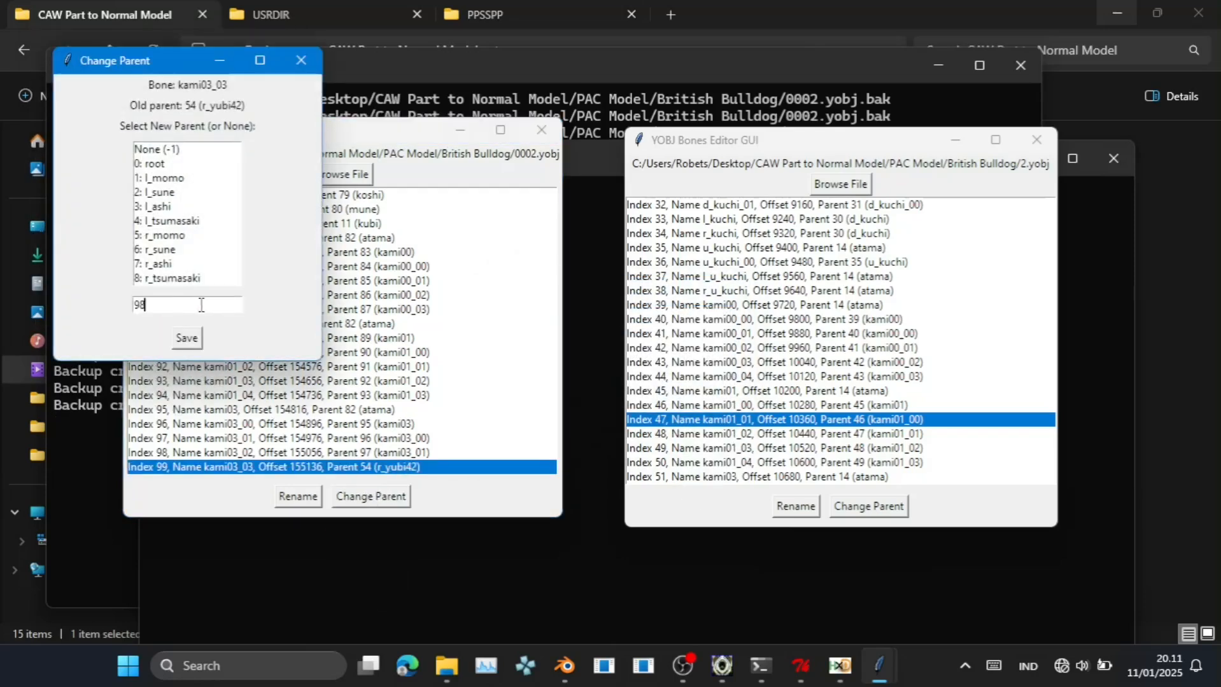
{"action": "type", "text": "98"}
{"action": "left_click", "coordinate": [186, 338]}
{"action": "left_click", "coordinate": [709, 398]}
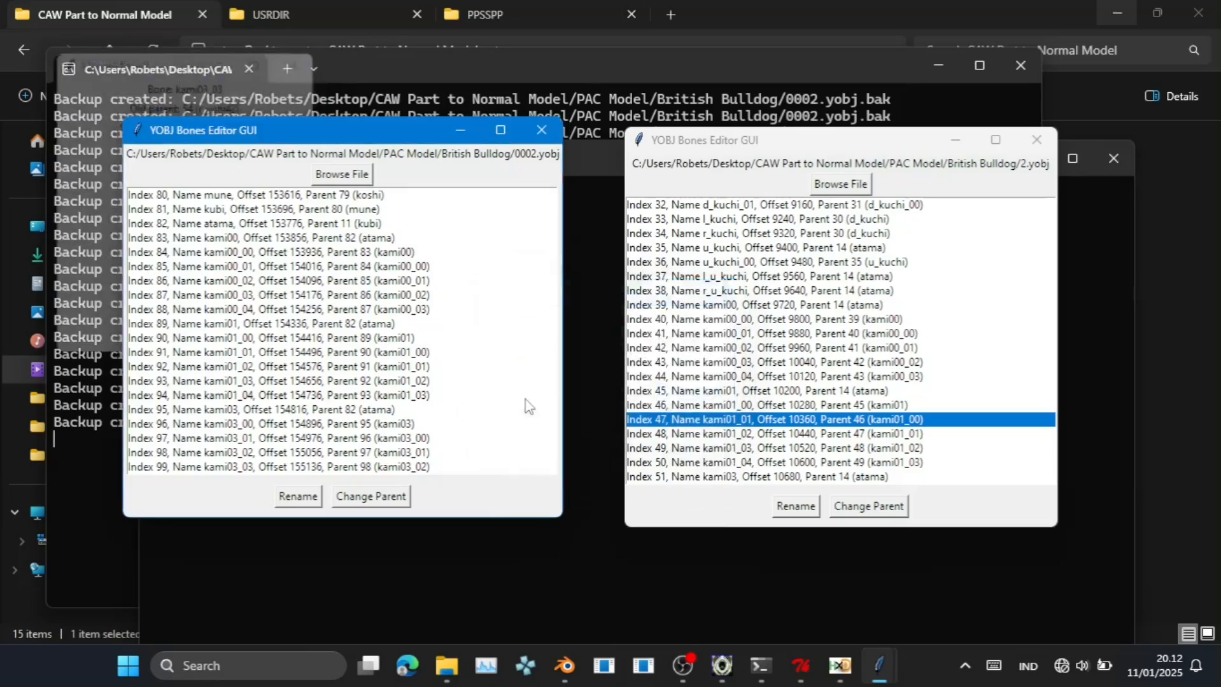
Change the parent of bone kami03_04 (index 100) in 0002.yobj to index 99, kami03_03.
{"action": "scroll", "coordinate": [414, 423], "scroll_direction": "down", "scroll_amount": 1}
{"action": "left_click", "coordinate": [382, 424]}
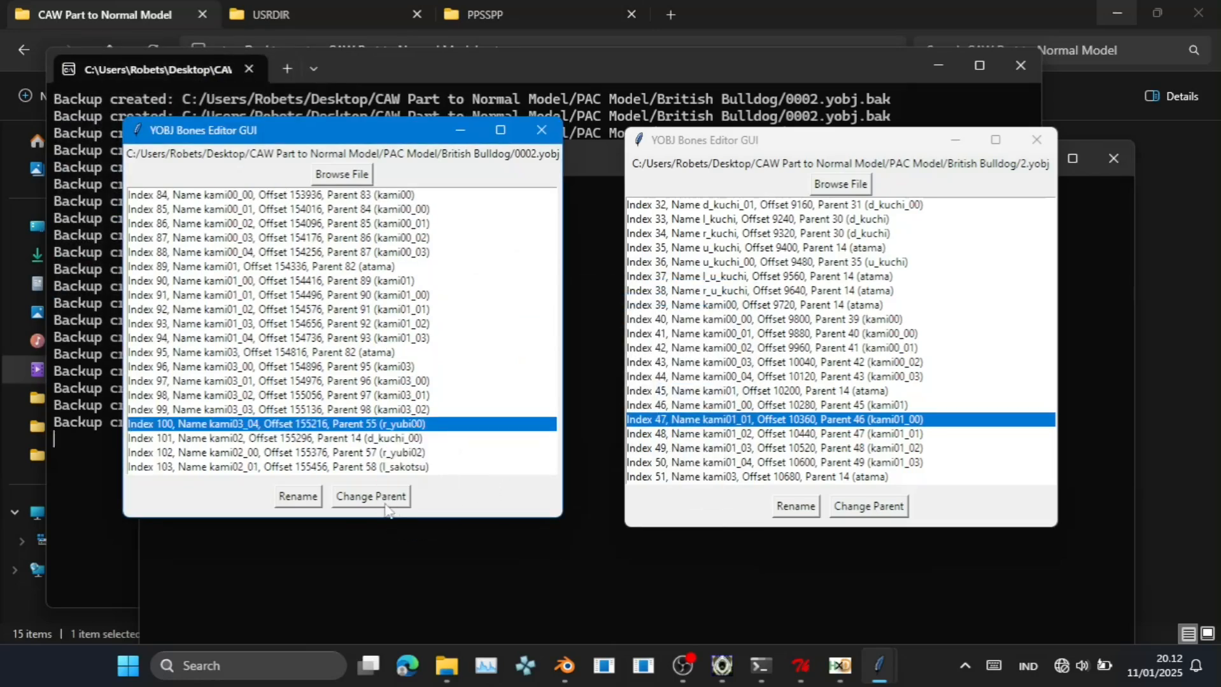
{"action": "left_click", "coordinate": [384, 502]}
{"action": "left_click", "coordinate": [252, 330]}
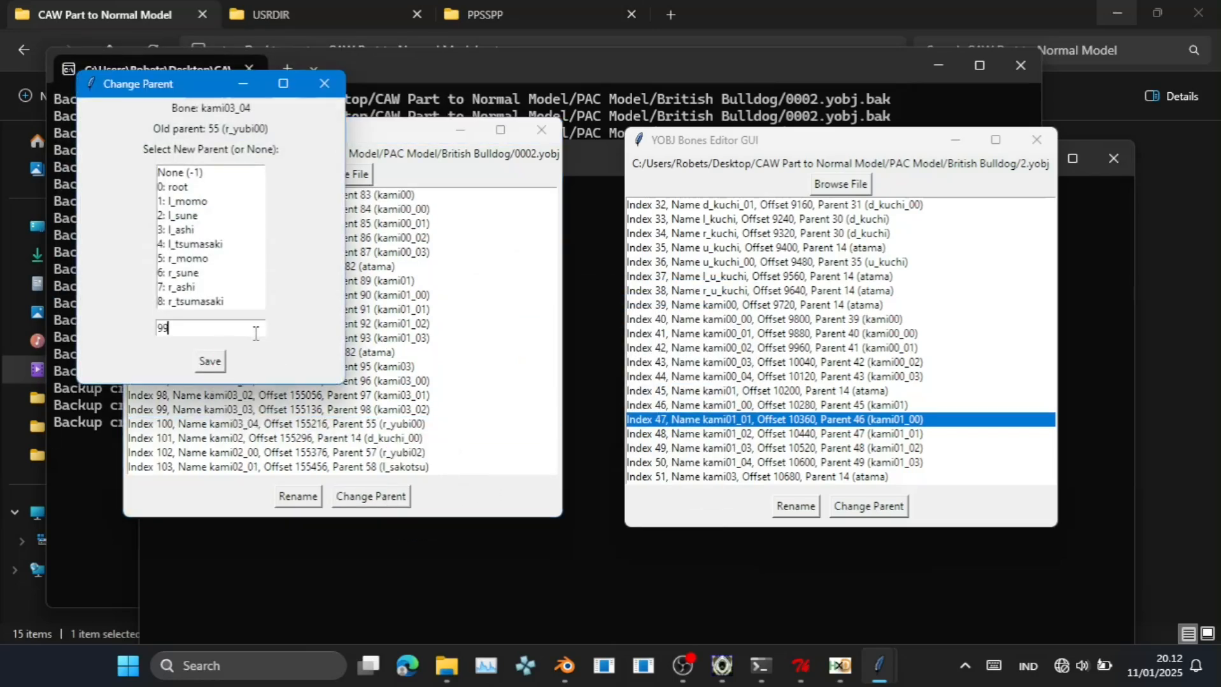
{"action": "left_click", "coordinate": [210, 361]}
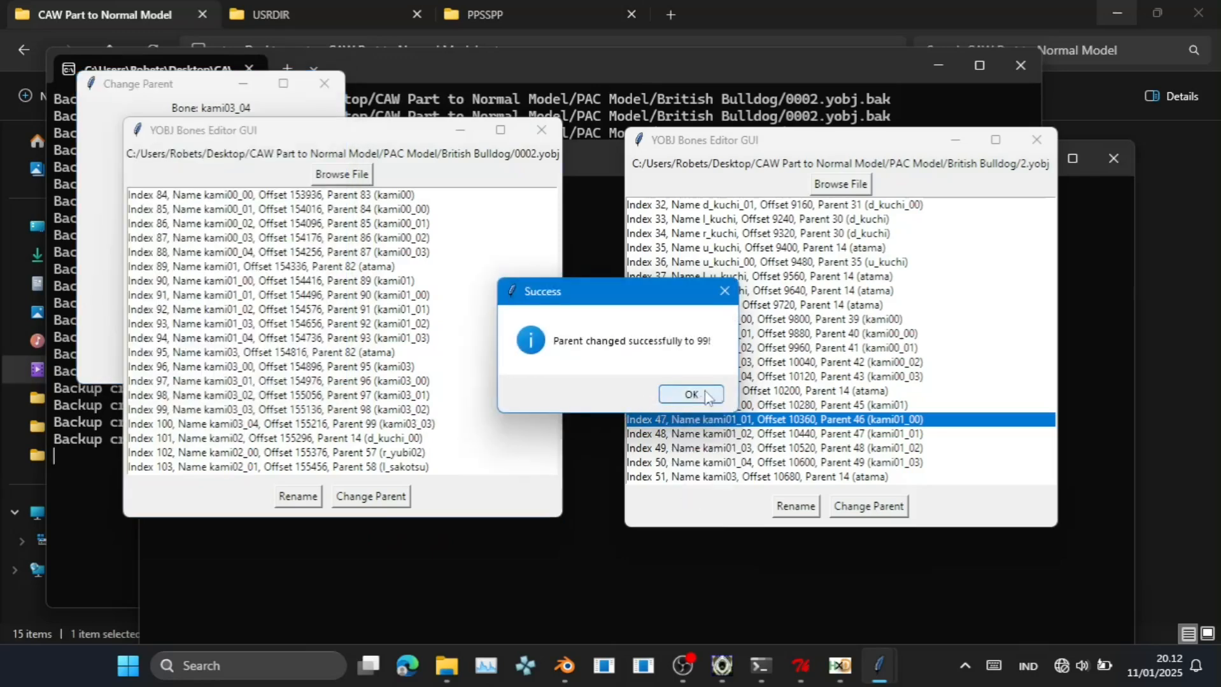
{"action": "left_click", "coordinate": [700, 397]}
Try setting the parent of bone kami02 (index 101) in 0002.yobj to index 89, kami01.
{"action": "left_click", "coordinate": [402, 439]}
{"action": "left_click", "coordinate": [371, 497]}
{"action": "left_click", "coordinate": [241, 352]}
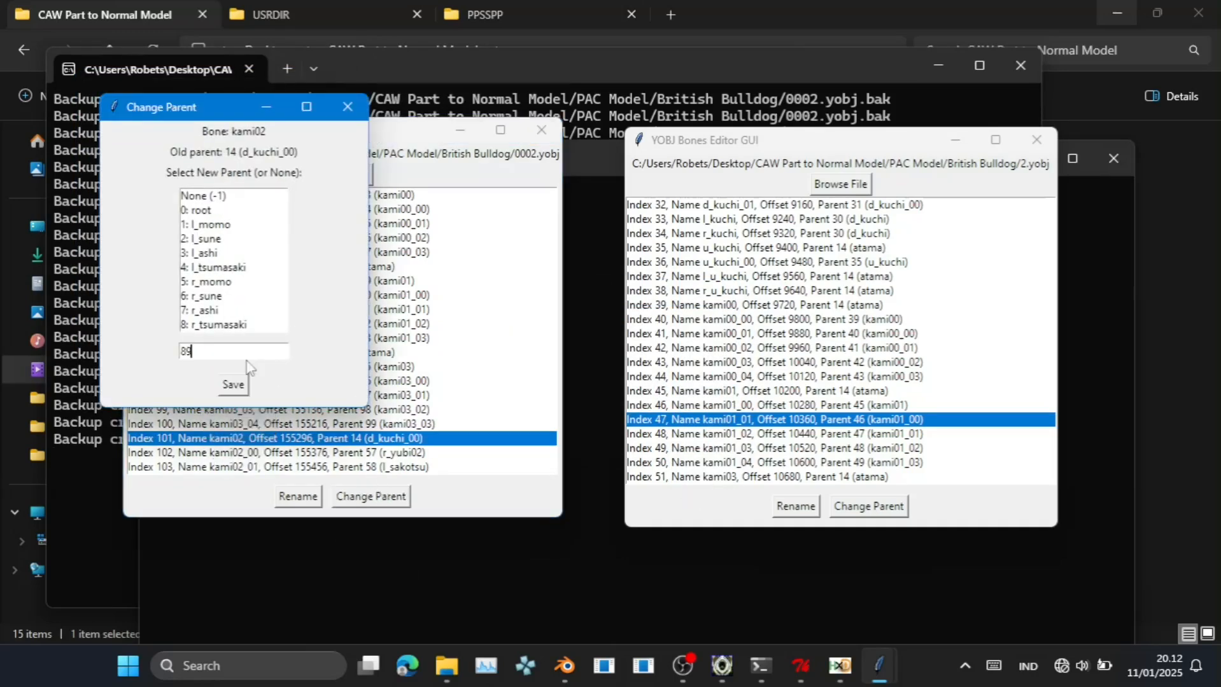
{"action": "left_click", "coordinate": [234, 385]}
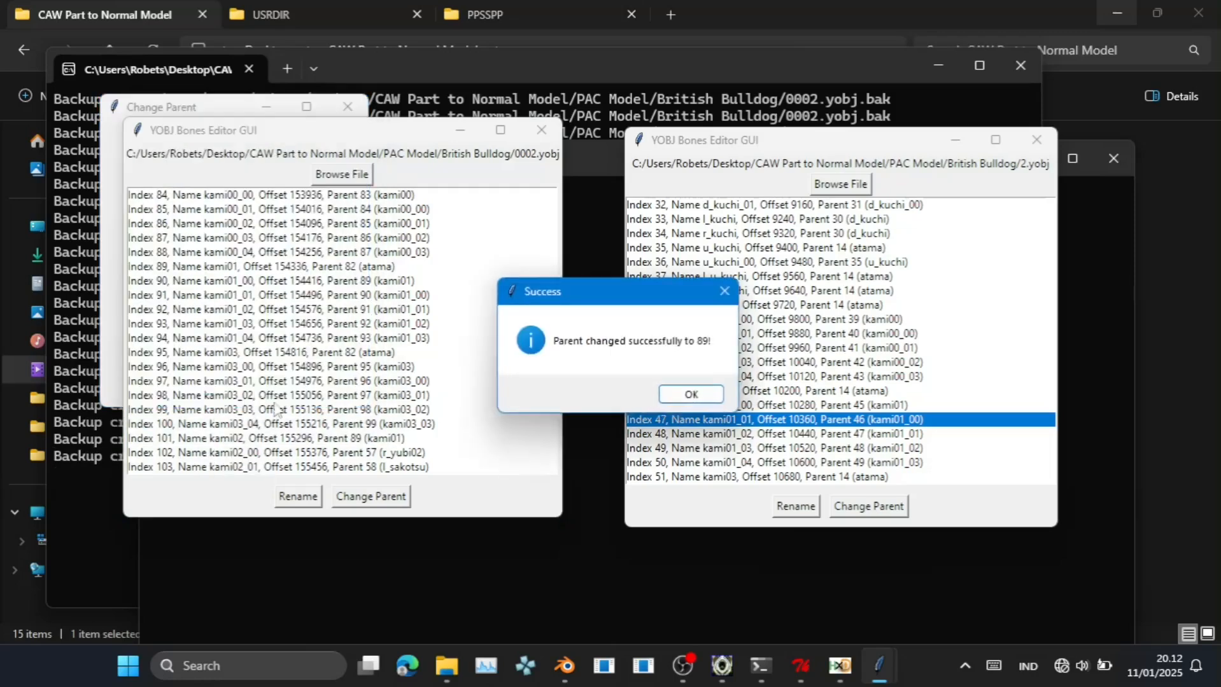
{"action": "left_click", "coordinate": [691, 395]}
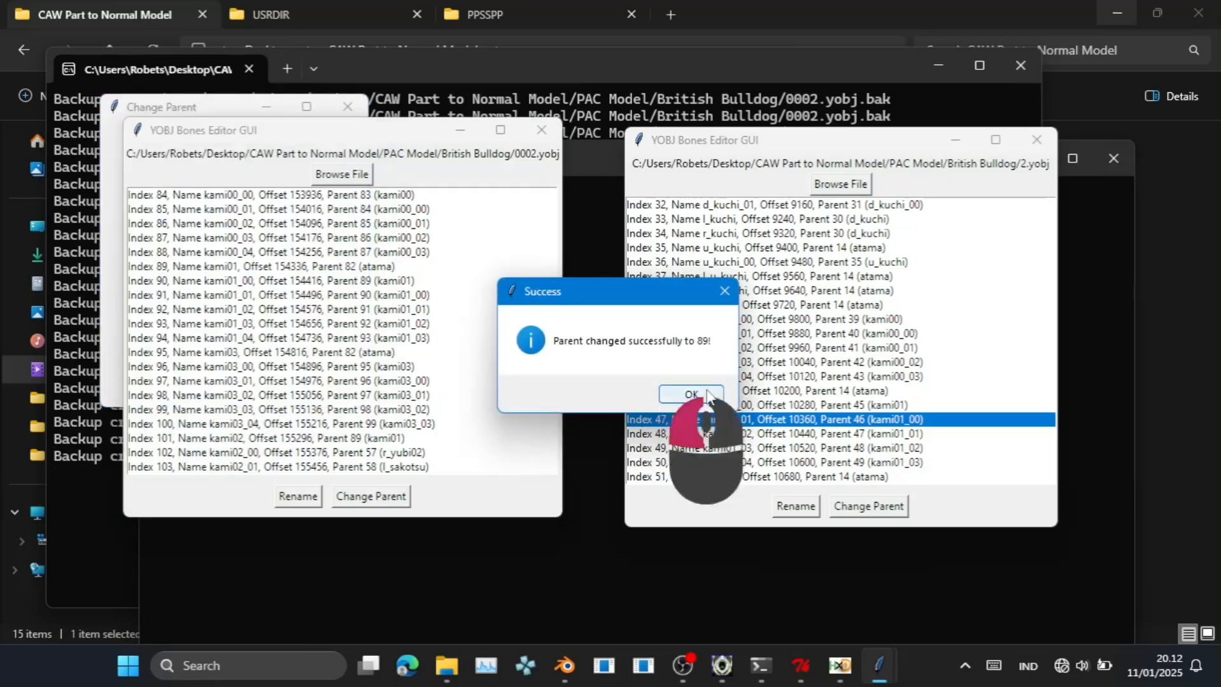
{"action": "left_click", "coordinate": [391, 503]}
{"action": "left_click", "coordinate": [693, 395]}
Set the parent of bone kami02 (index 101) in 0002.yobj to index 82, atama.
{"action": "left_click", "coordinate": [402, 439]}
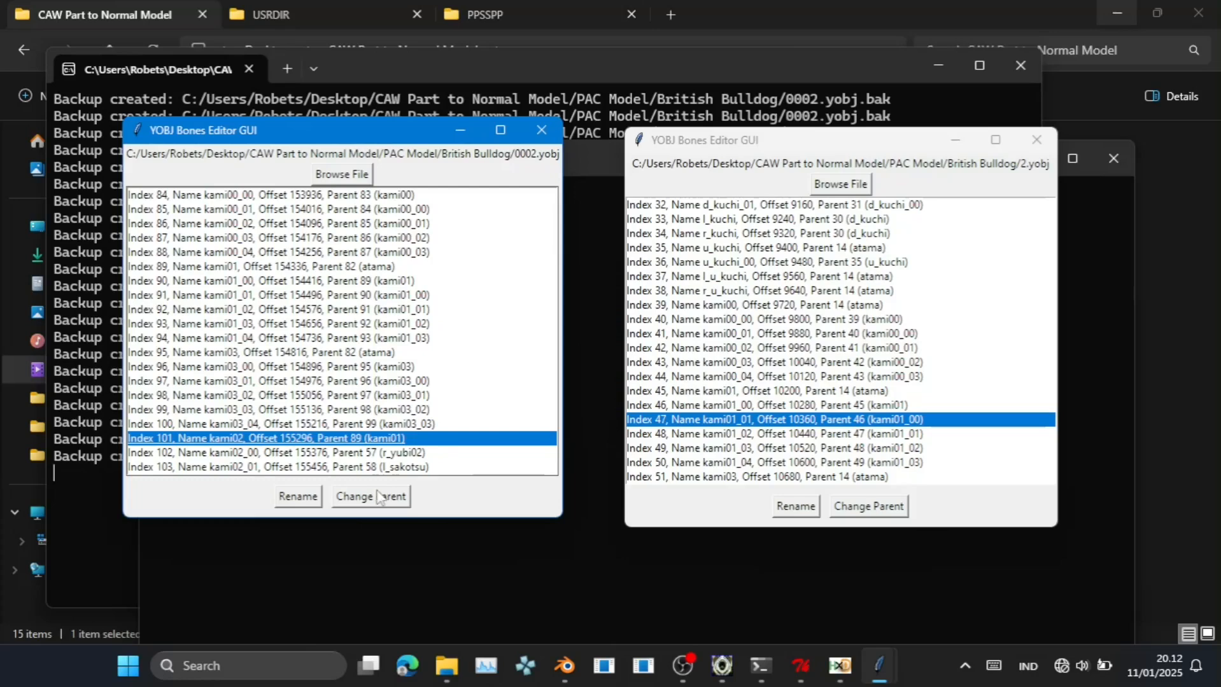
{"action": "left_click", "coordinate": [376, 496]}
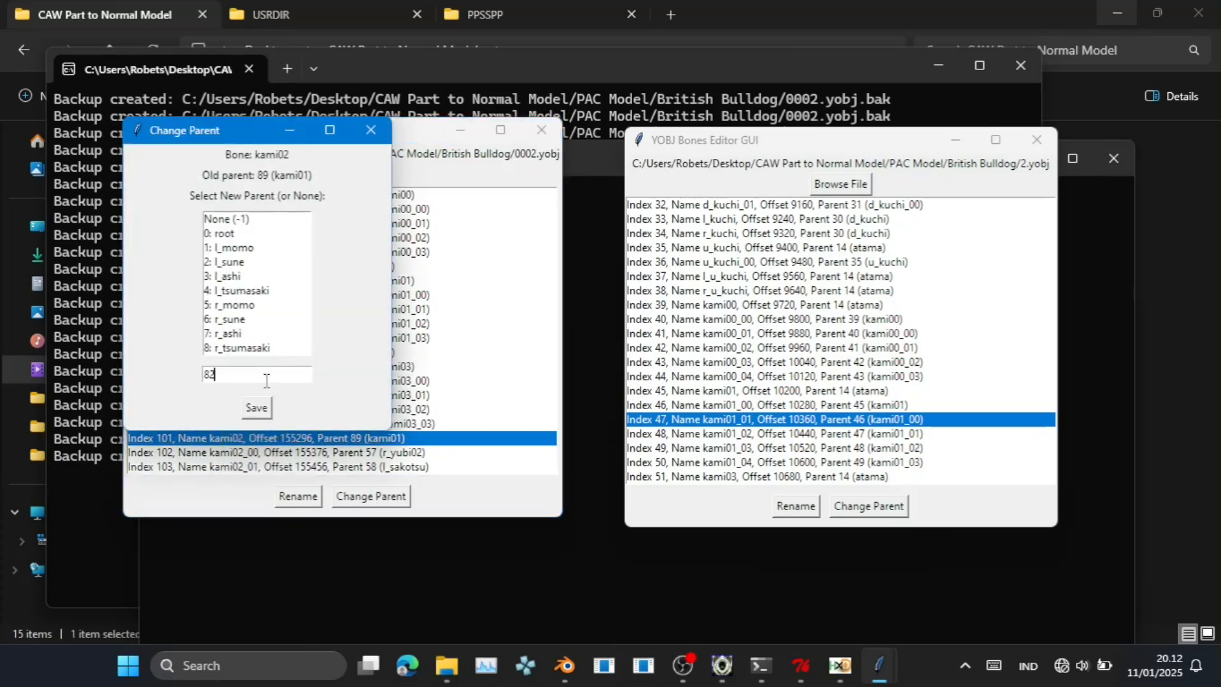
{"action": "type", "text": "82"}
{"action": "left_click", "coordinate": [256, 407]}
{"action": "left_click", "coordinate": [694, 394]}
Change the parent of bone kami02_00 (index 102) in 0002.yobj to index 101, kami02.
{"action": "scroll", "coordinate": [471, 439], "scroll_direction": "down", "scroll_amount": 5}
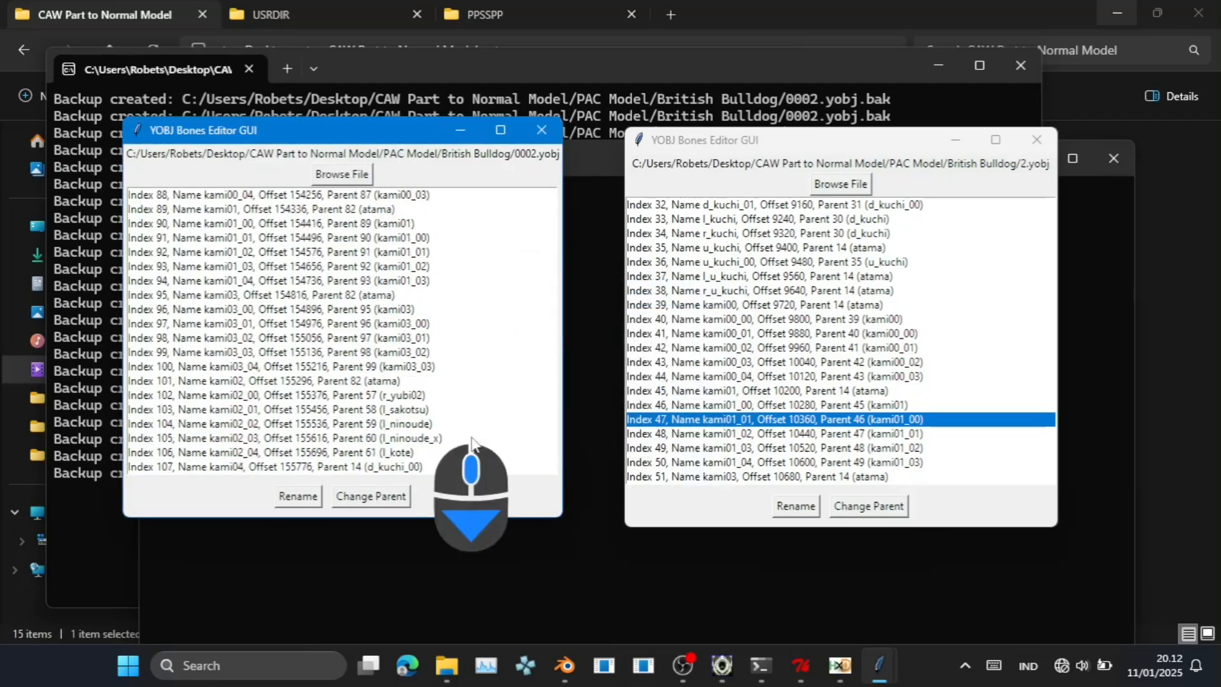
{"action": "left_click", "coordinate": [398, 396]}
{"action": "left_click", "coordinate": [393, 496]}
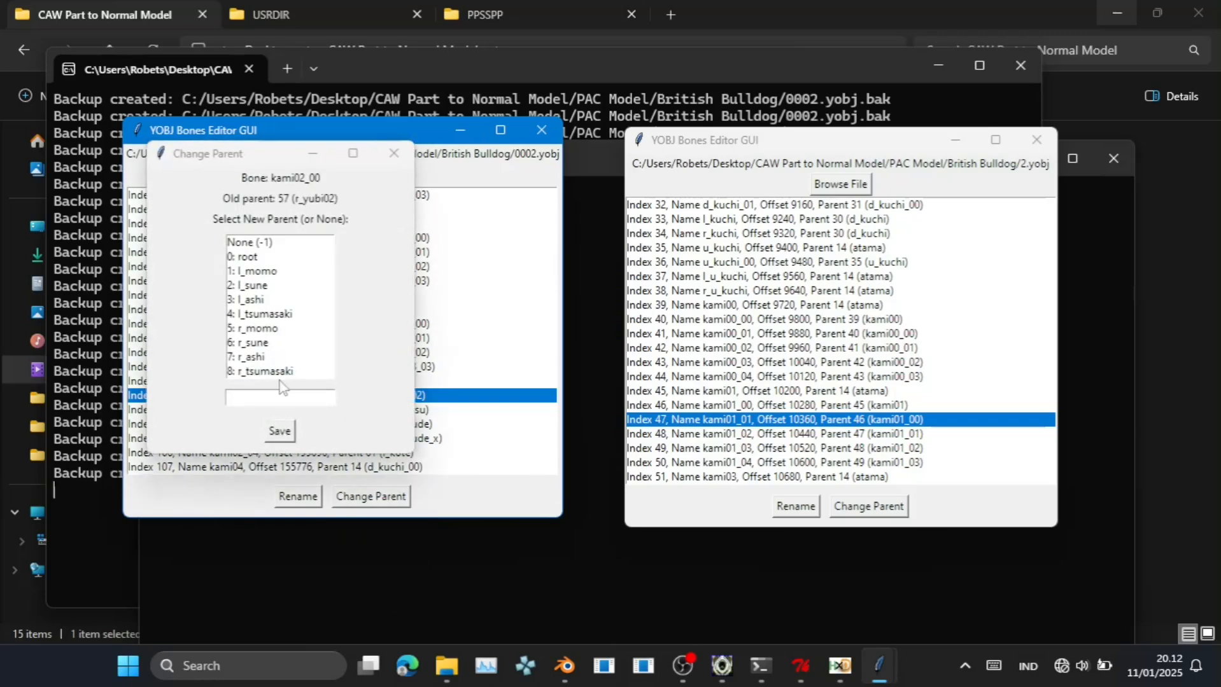
{"action": "left_click", "coordinate": [273, 397]}
{"action": "left_click_drag", "start_coordinate": [263, 153], "coordinate": [605, 202]}
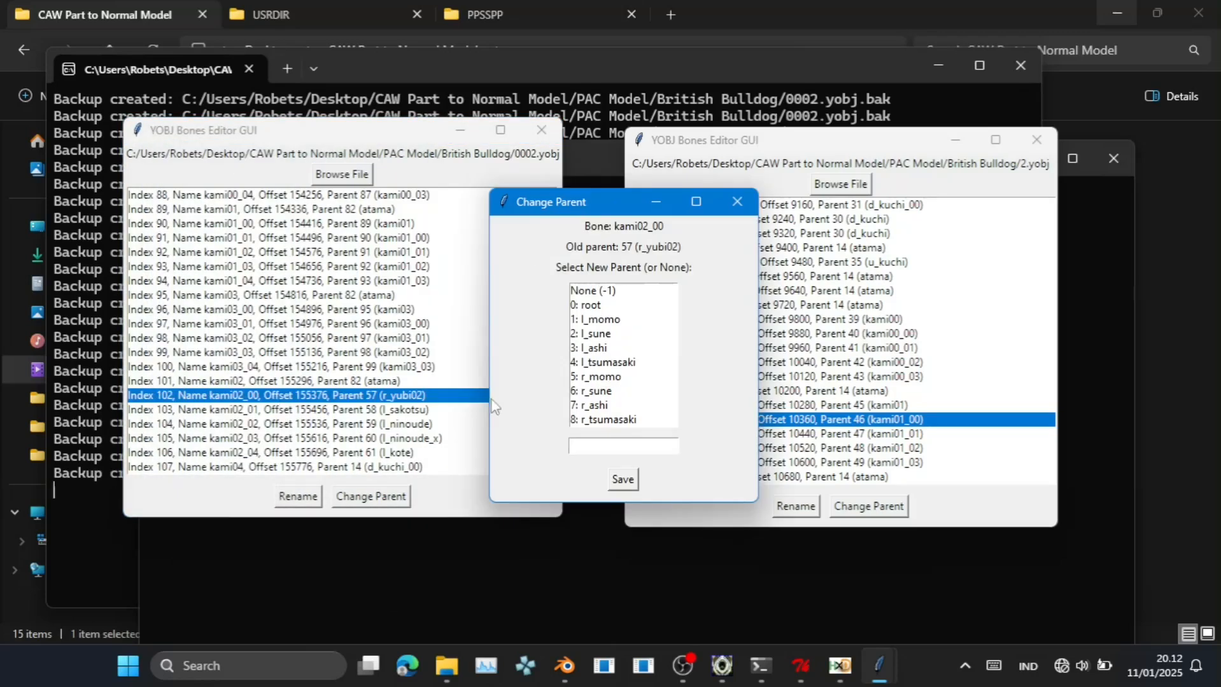
{"action": "left_click", "coordinate": [629, 479]}
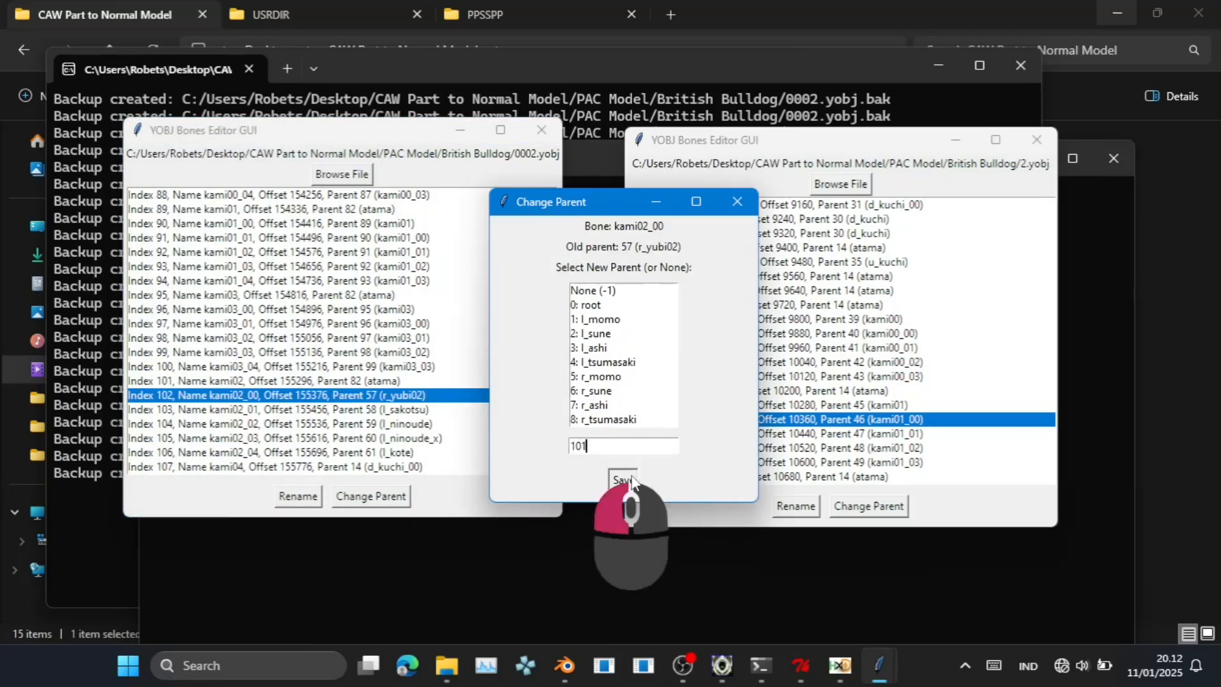
{"action": "left_click", "coordinate": [693, 394]}
Change the parent of bone kami02_01 (index 103) in 0002.yobj to index 102, kami02_00.
{"action": "left_click", "coordinate": [423, 409]}
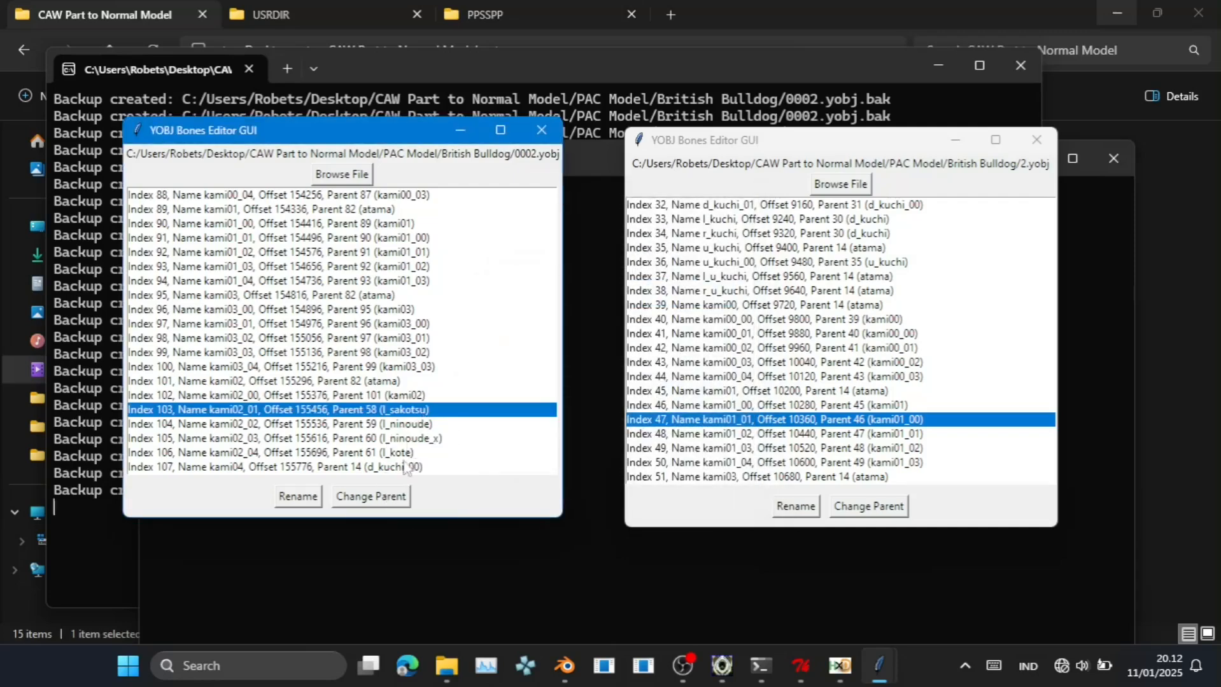
{"action": "left_click", "coordinate": [380, 497]}
{"action": "left_click", "coordinate": [178, 281]}
{"action": "type", "text": "10"}
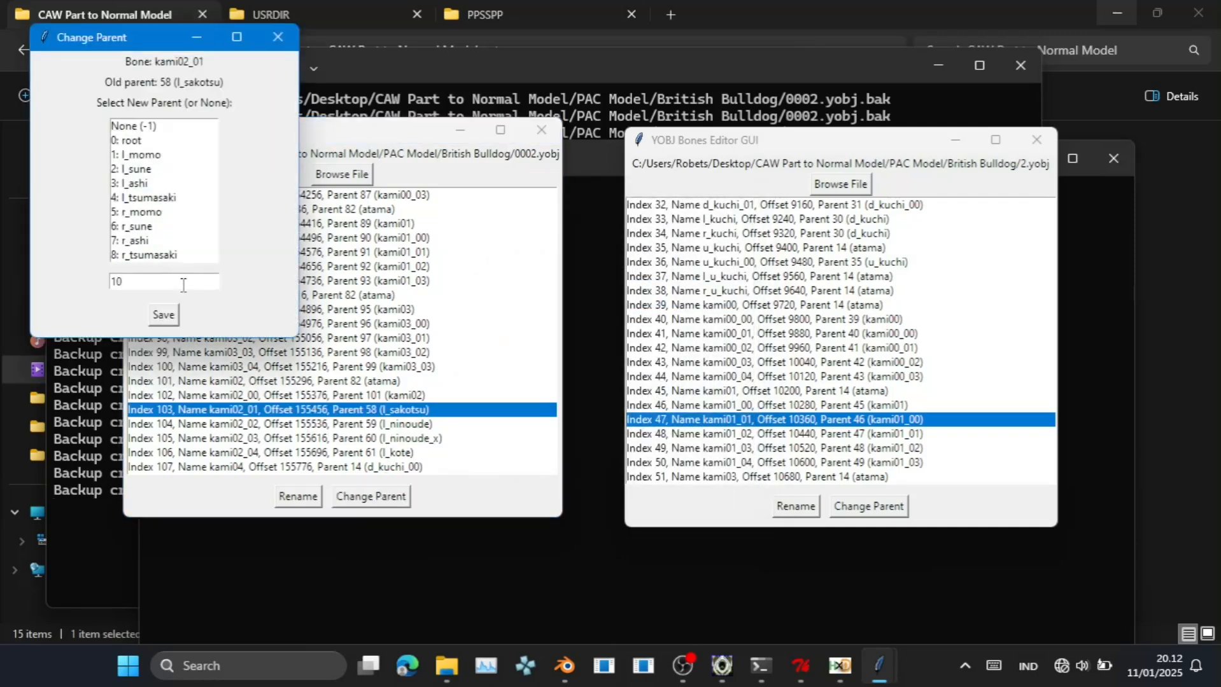
{"action": "type", "text": "2"}
{"action": "left_click", "coordinate": [164, 315]}
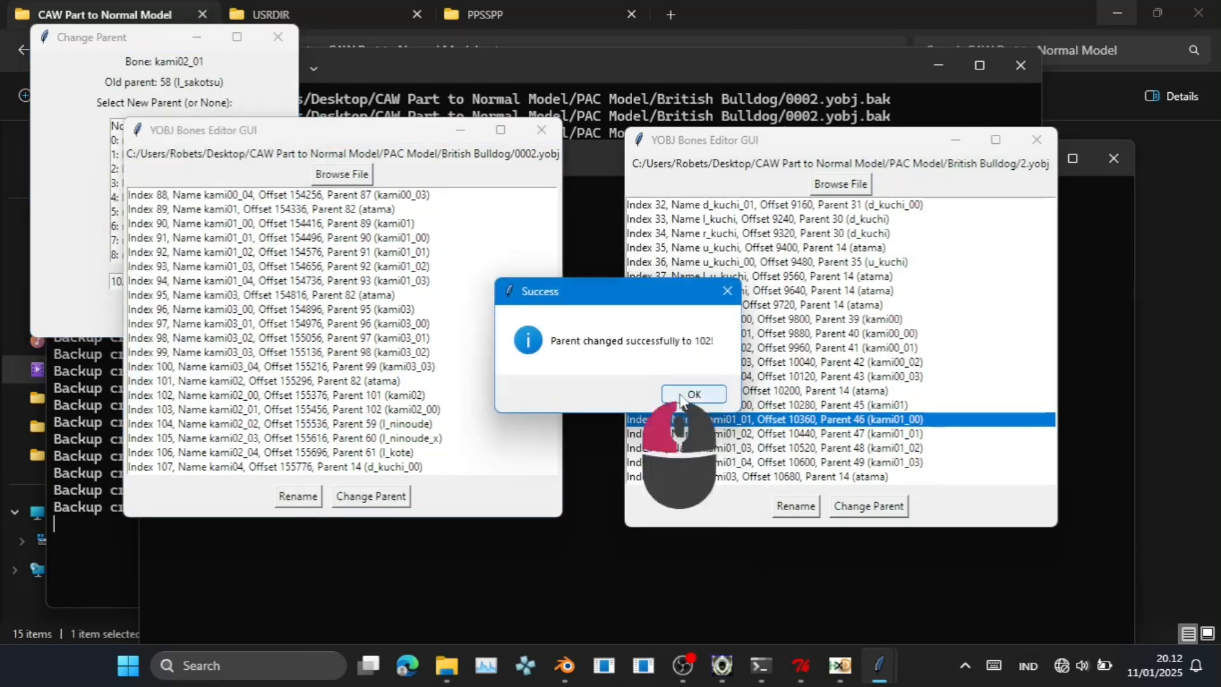
{"action": "left_click", "coordinate": [691, 396]}
Change the parent of bone kami02_02 (index 104) in 0002.yobj to index 103, kami02_01.
{"action": "left_click", "coordinate": [420, 429]}
{"action": "left_click", "coordinate": [370, 497]}
{"action": "left_click", "coordinate": [195, 281]}
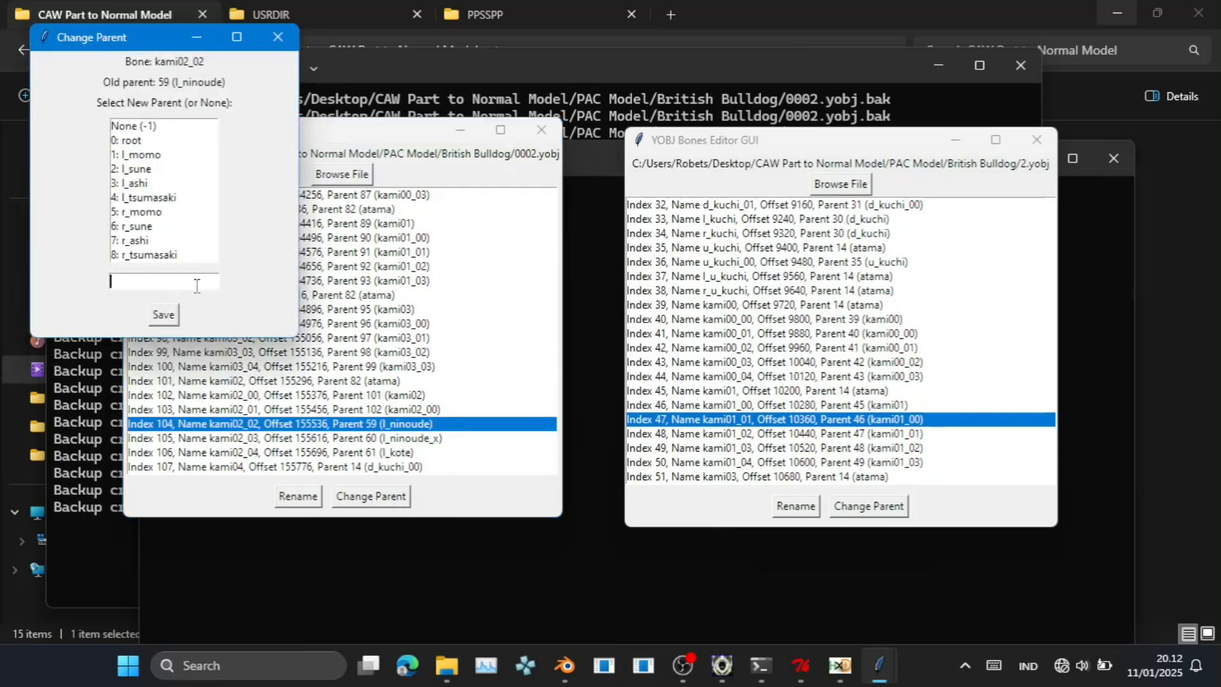
{"action": "type", "text": "103"}
{"action": "left_click", "coordinate": [163, 315]}
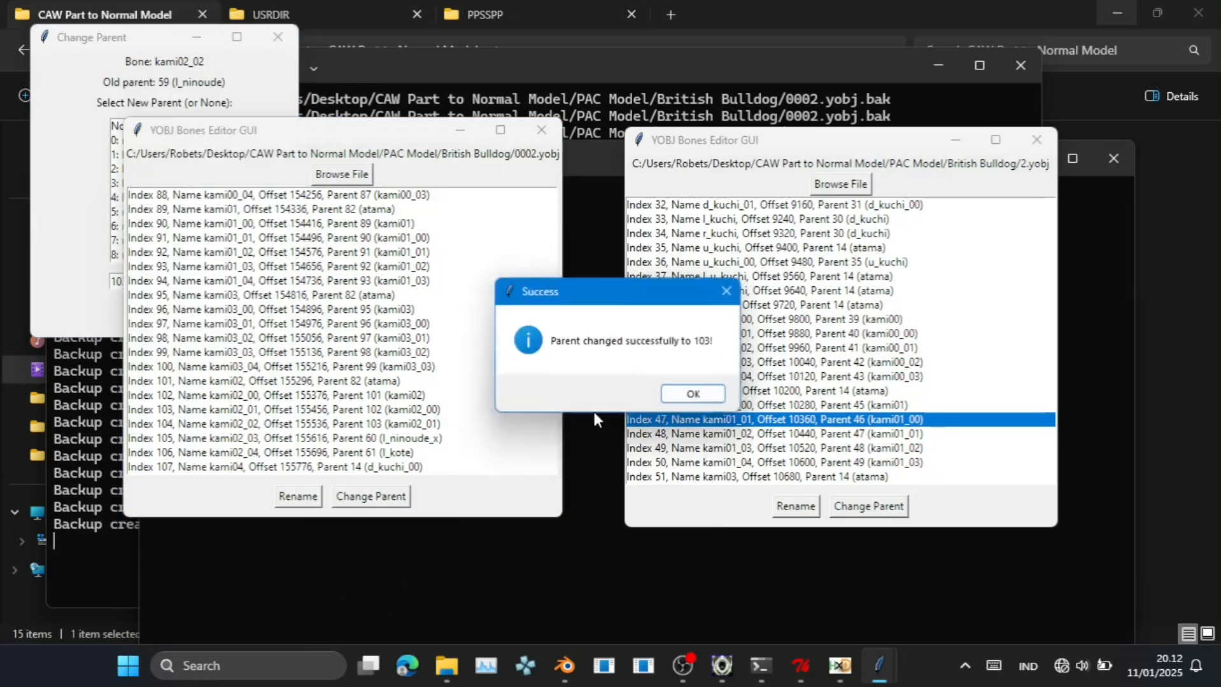
{"action": "left_click", "coordinate": [690, 396]}
Change the parent of bone kami02_03 (index 105) in 0002.yobj to index 104, kami02_02.
{"action": "left_click", "coordinate": [446, 438]}
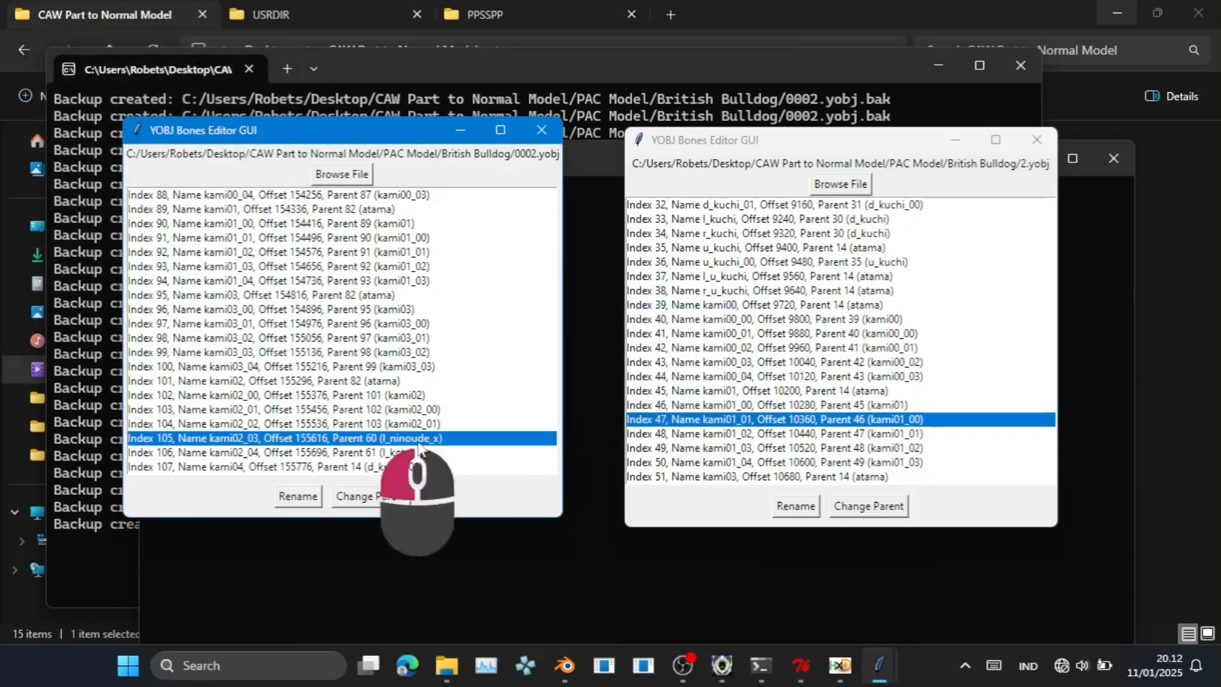
{"action": "left_click", "coordinate": [370, 496]}
{"action": "left_click", "coordinate": [206, 306]}
{"action": "type", "text": "10"}
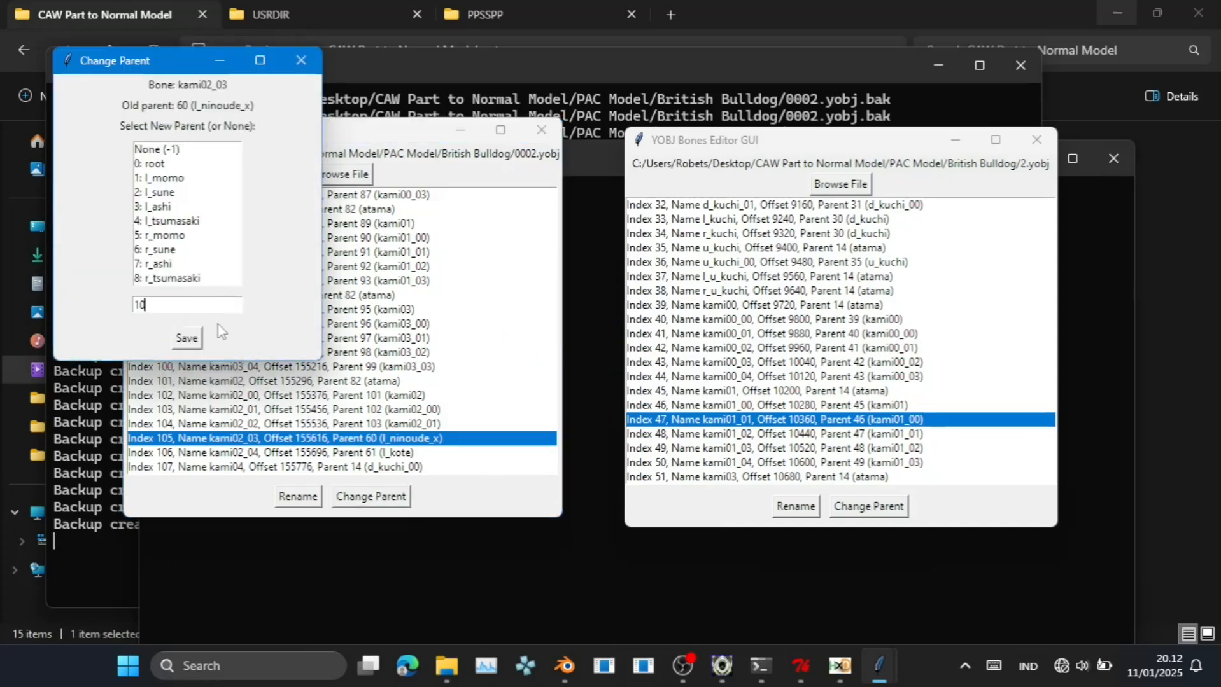
{"action": "type", "text": "4"}
{"action": "left_click", "coordinate": [187, 338]}
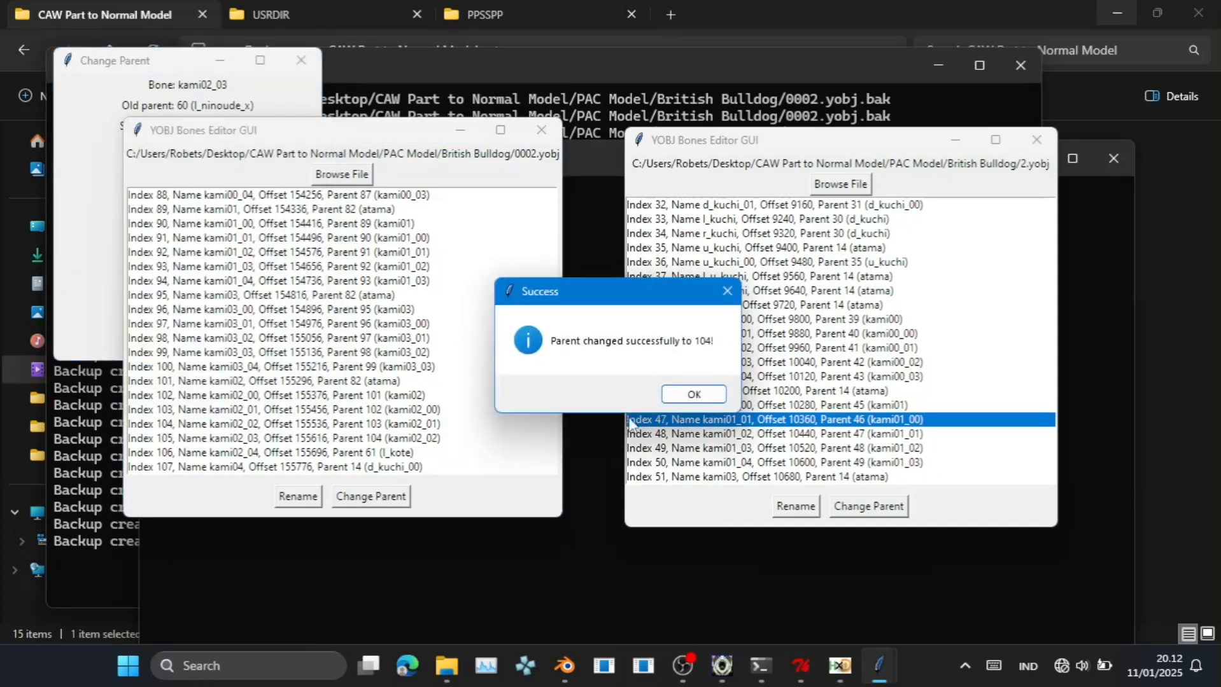
{"action": "left_click", "coordinate": [693, 394]}
Change the parent of bone kami02_04 (index 106) in 0002.yobj to index 105, kami02_03.
{"action": "left_click", "coordinate": [405, 452]}
{"action": "left_click", "coordinate": [382, 496]}
{"action": "left_click", "coordinate": [235, 328]}
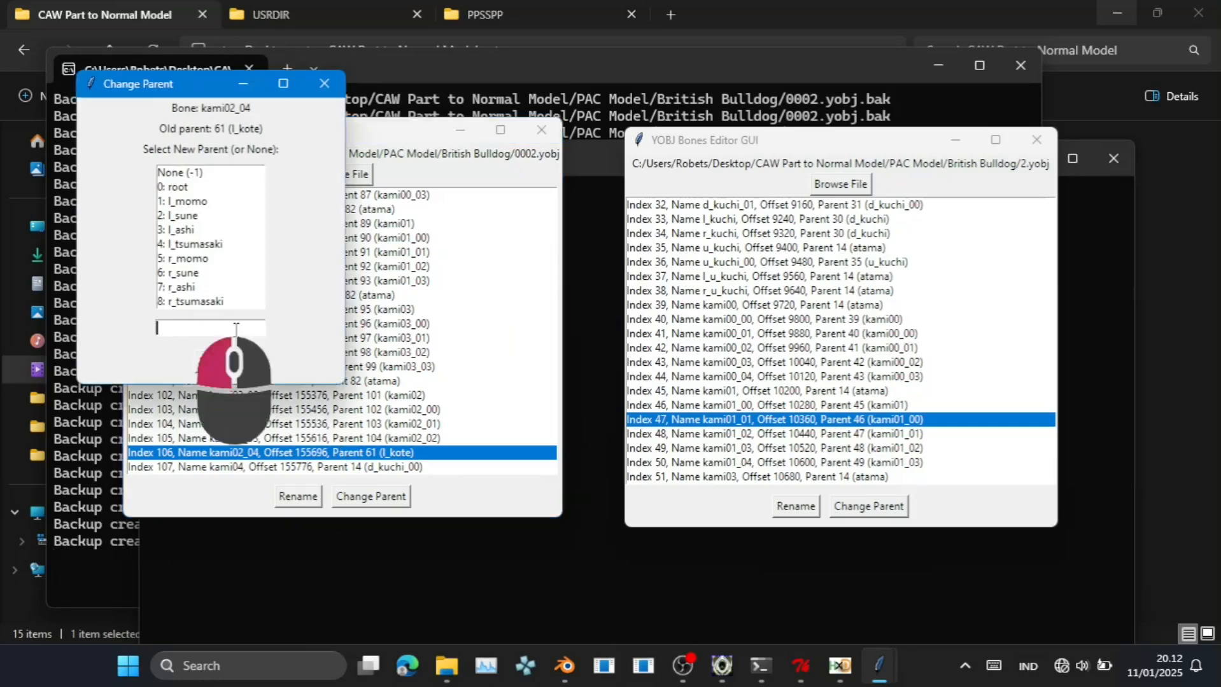
{"action": "type", "text": "105"}
{"action": "left_click", "coordinate": [210, 361]}
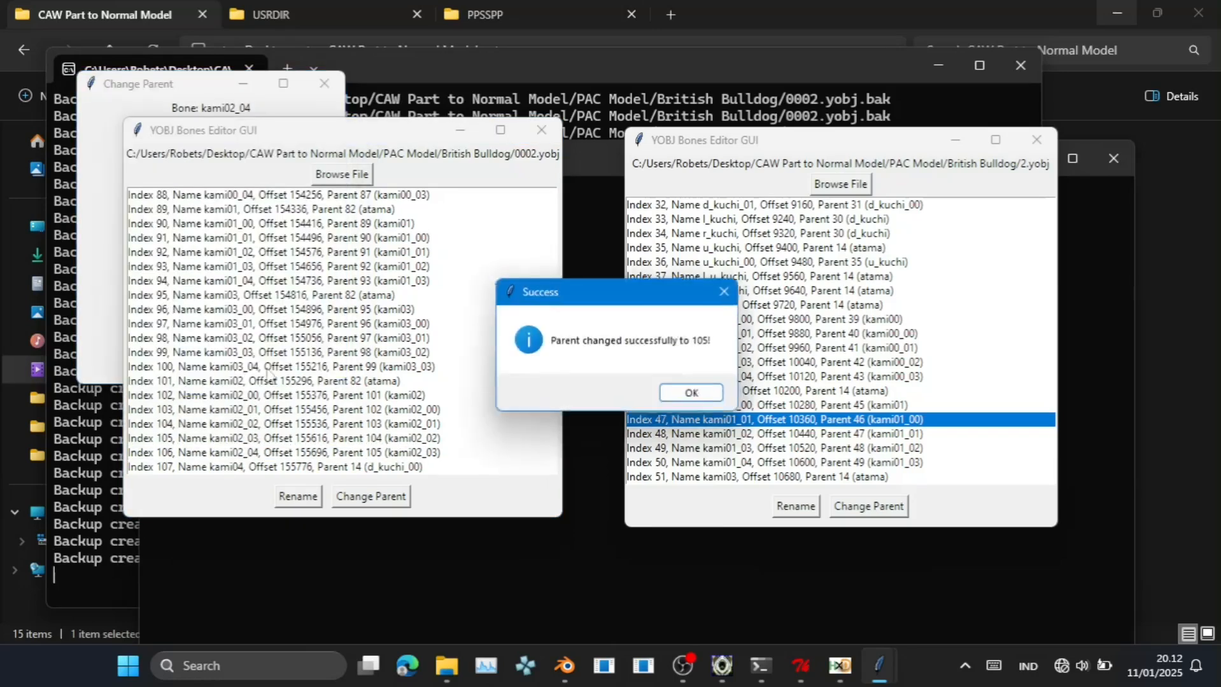
{"action": "left_click", "coordinate": [694, 392]}
Change the parent of bone kami04 (index 107) in 0002.yobj to index 82, atama.
{"action": "scroll", "coordinate": [445, 457], "scroll_direction": "down", "scroll_amount": 2}
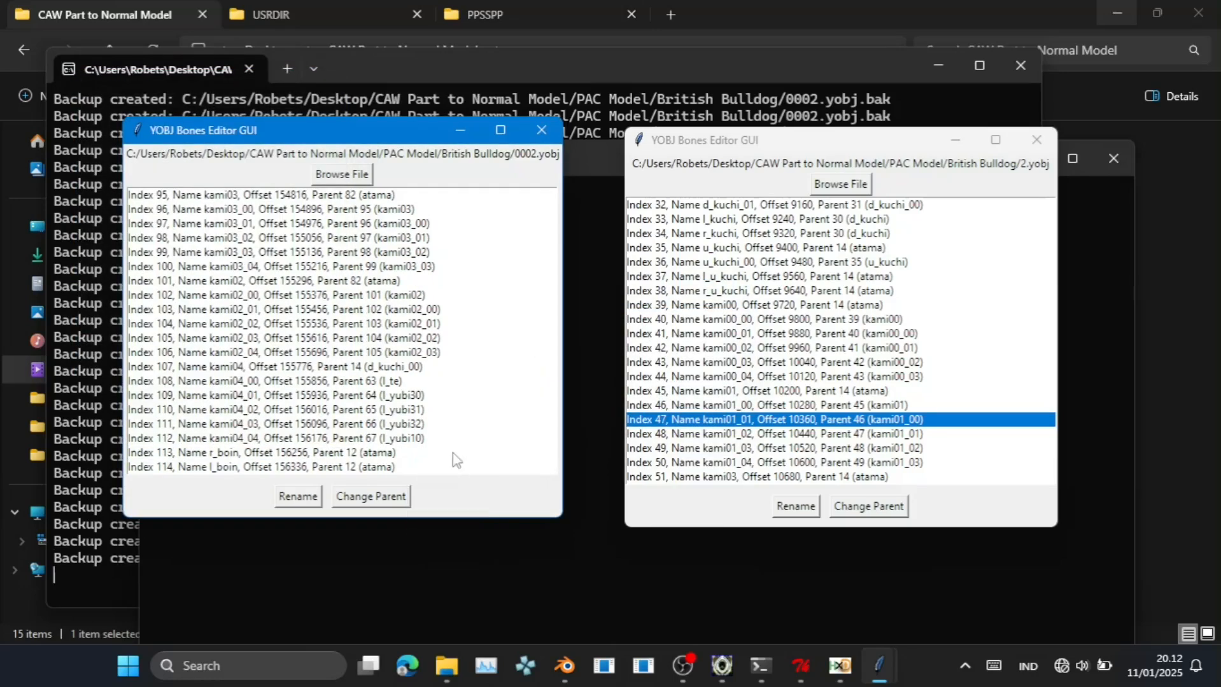
{"action": "left_click", "coordinate": [419, 368]}
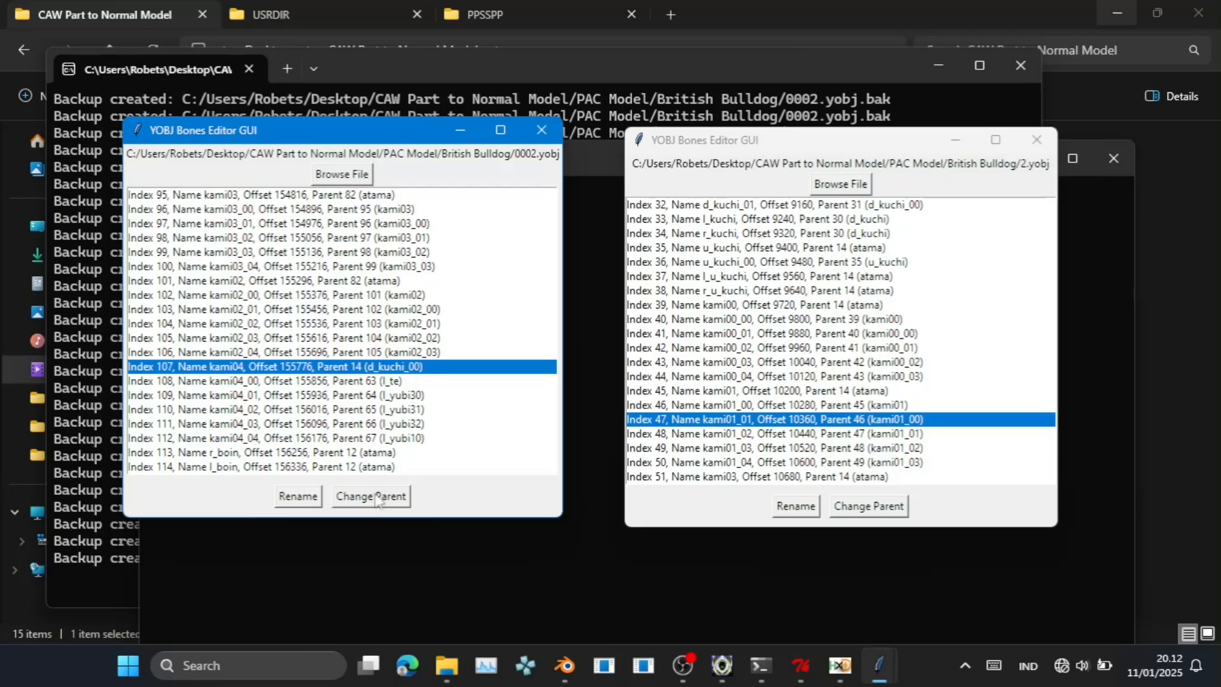
{"action": "left_click", "coordinate": [375, 497]}
{"action": "left_click", "coordinate": [229, 352]}
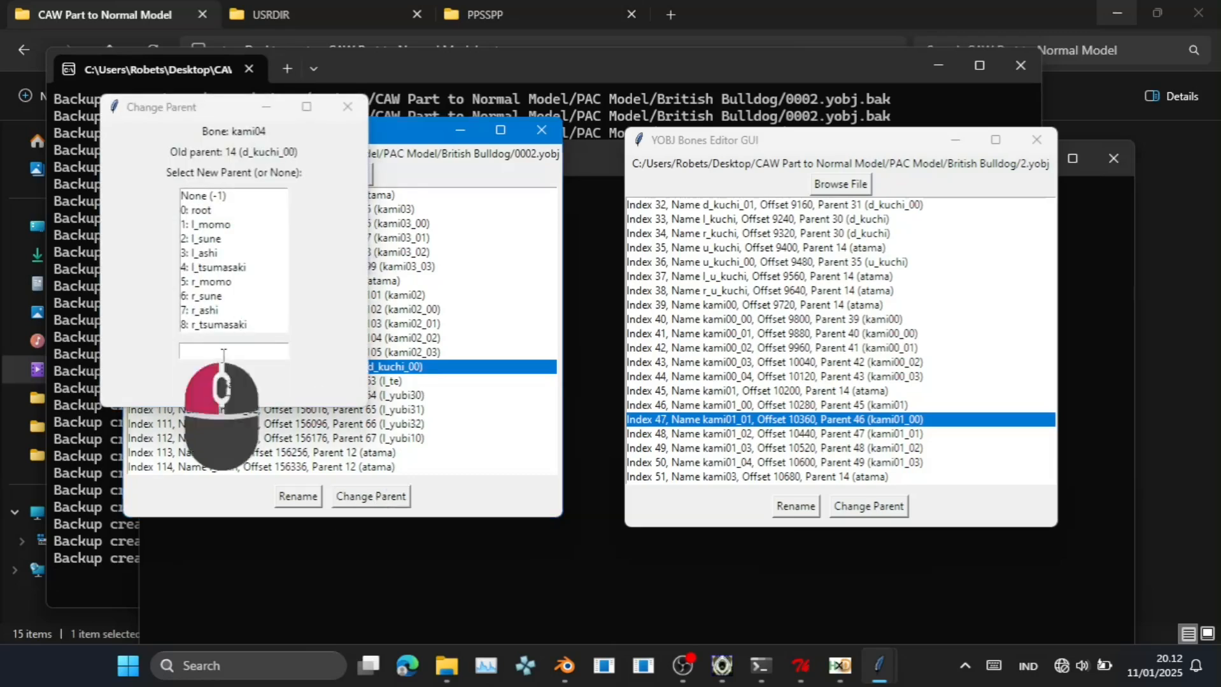
{"action": "type", "text": "82"}
{"action": "left_click", "coordinate": [229, 387]}
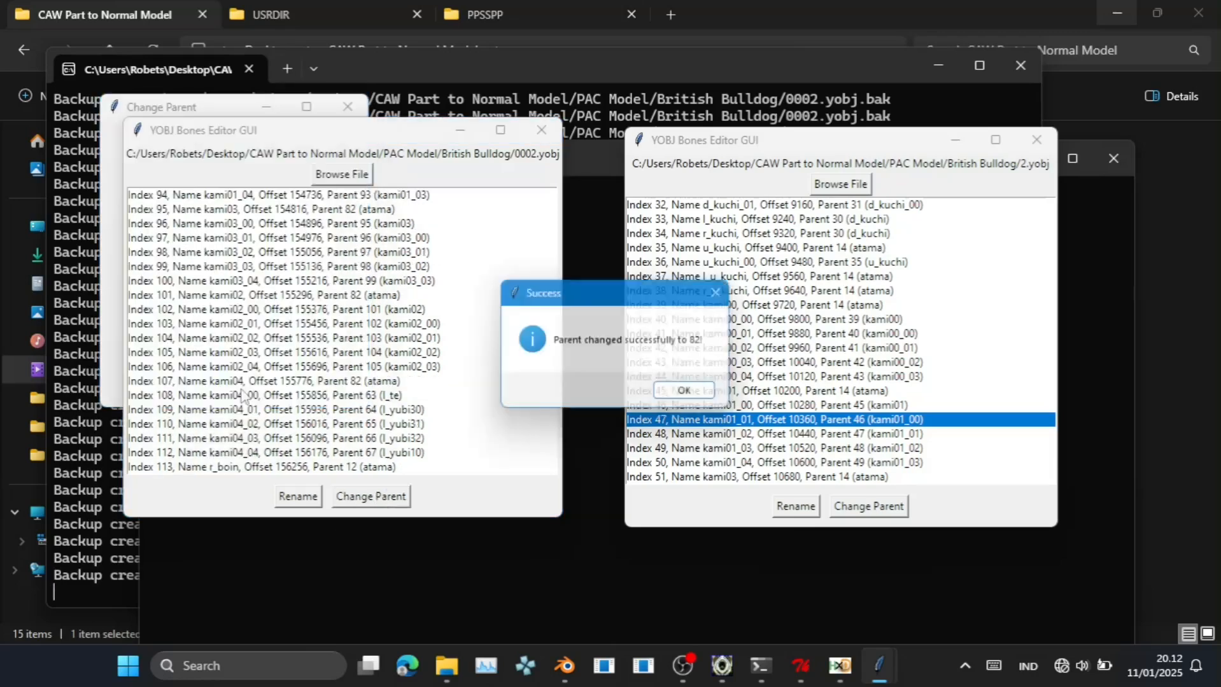
{"action": "left_click", "coordinate": [691, 394]}
Change the parent of bone kami04_00 (index 108) in 0002.yobj to index 107, kami04.
{"action": "left_click", "coordinate": [385, 395]}
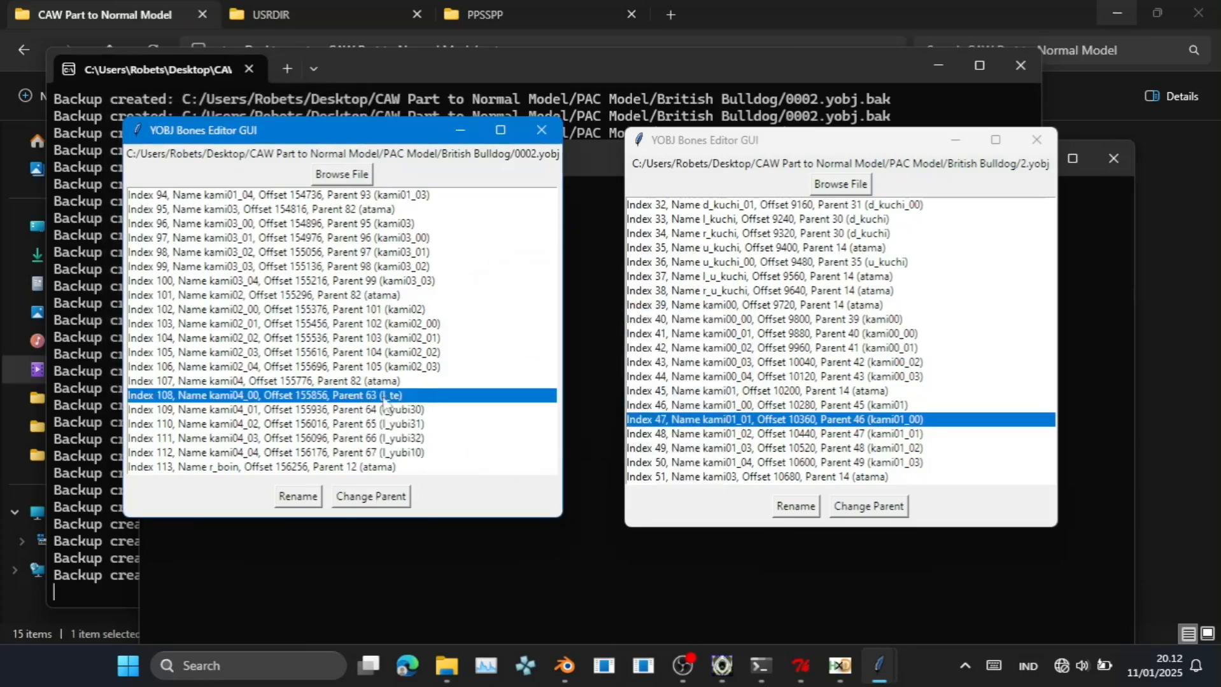
{"action": "left_click", "coordinate": [385, 501]}
{"action": "left_click", "coordinate": [262, 376]}
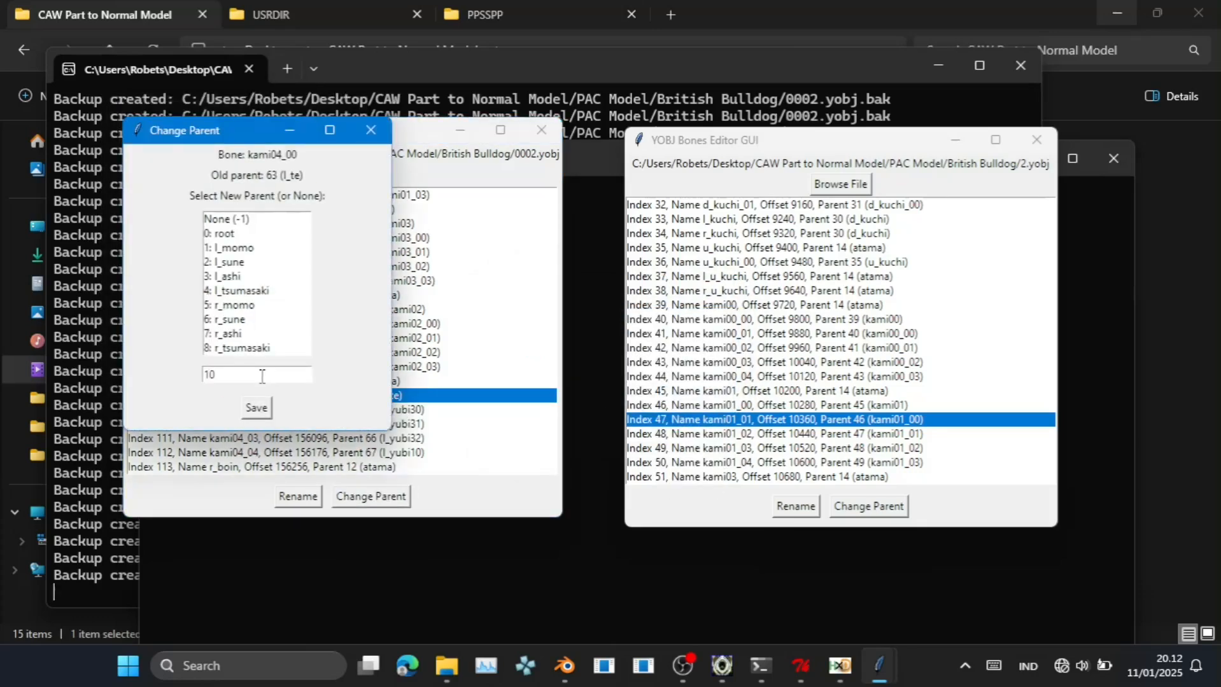
{"action": "left_click", "coordinate": [257, 408]}
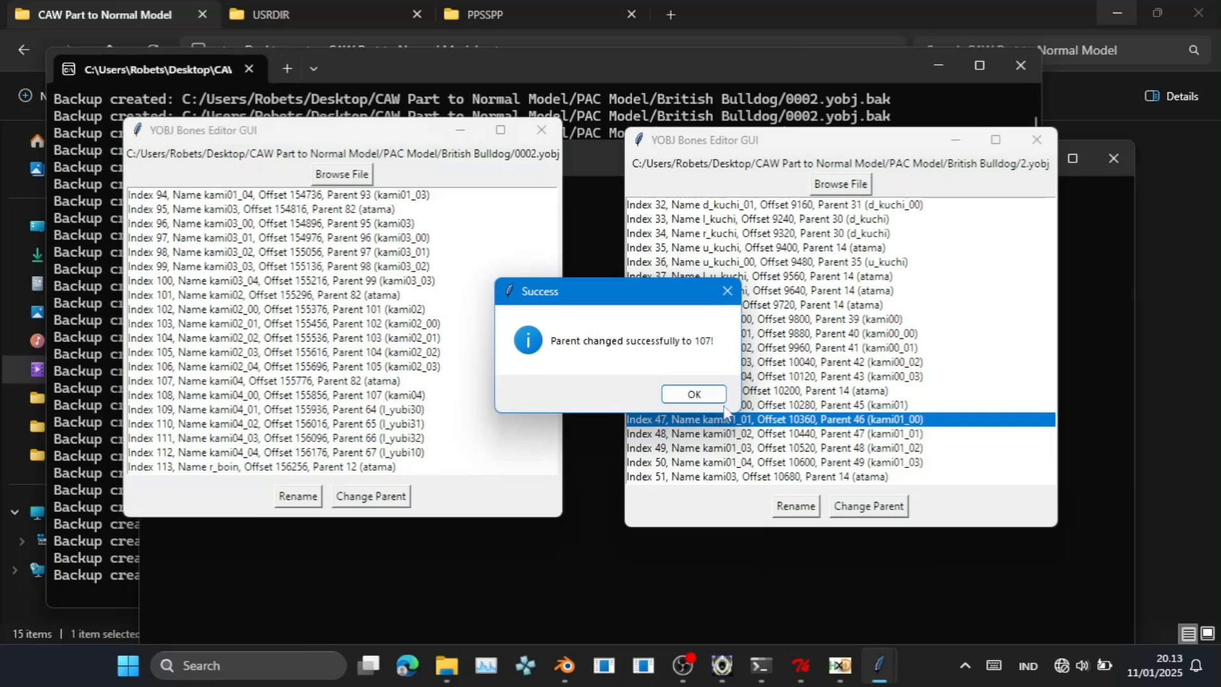
{"action": "left_click", "coordinate": [693, 395]}
Change the parent of bone kami04_01 (index 109) in 0002.yobj to index 108, kami04_00.
{"action": "left_click", "coordinate": [420, 410]}
{"action": "left_click", "coordinate": [371, 497]}
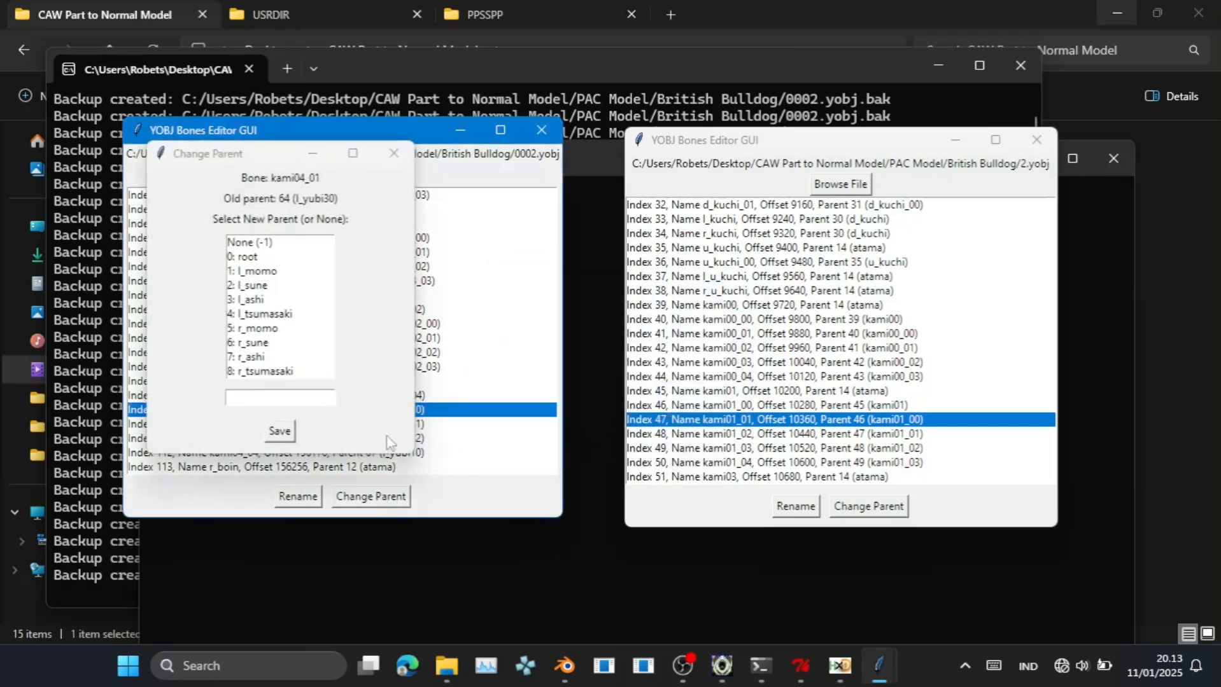
{"action": "left_click", "coordinate": [293, 396]}
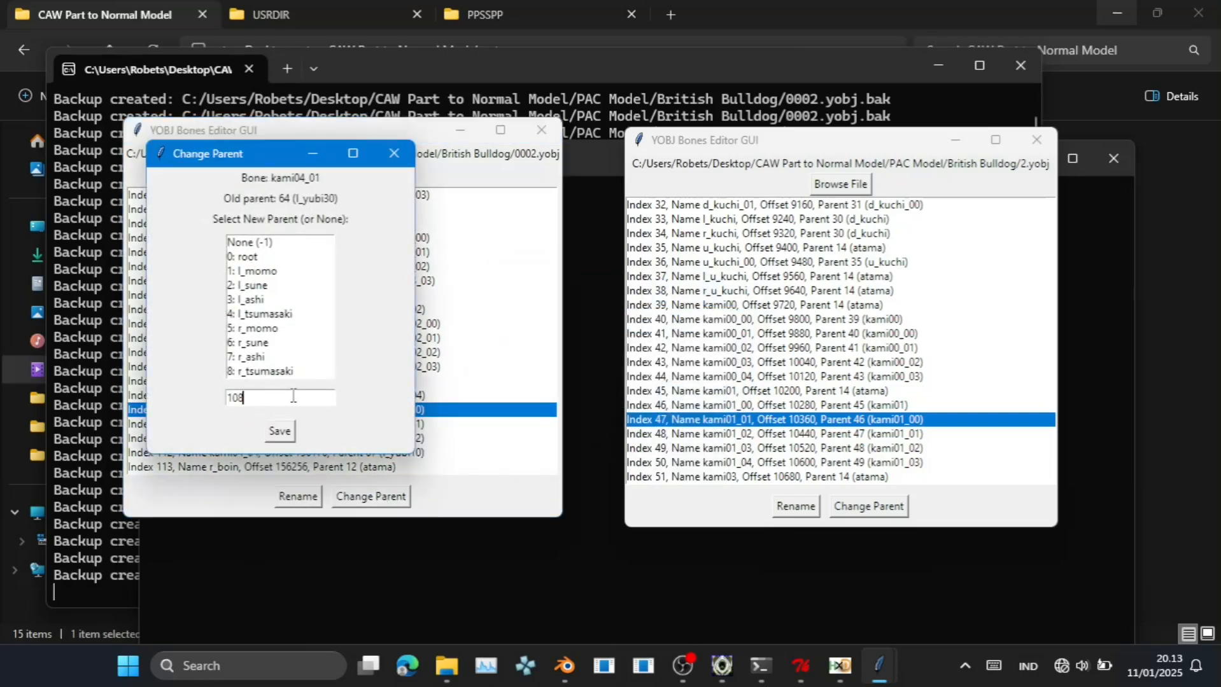
{"action": "left_click", "coordinate": [280, 434]}
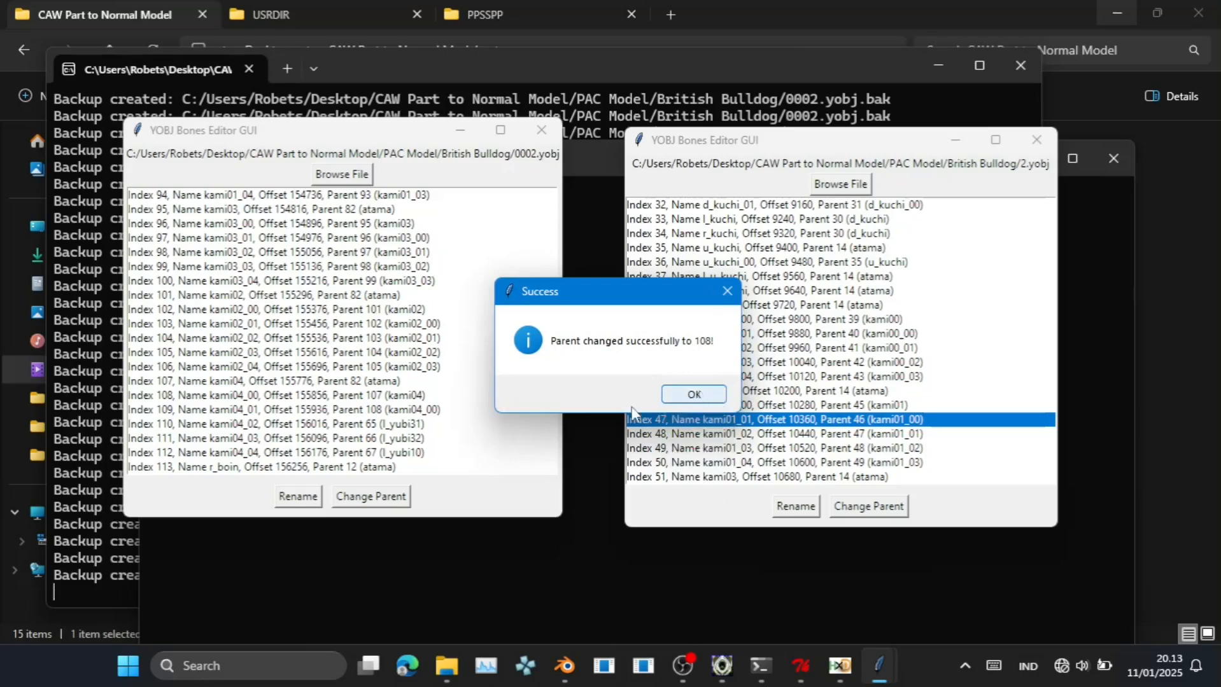
Change the parent of bone kami04_02 (index 110) in 0002.yobj to index 109, kami04_01.
{"action": "left_click", "coordinate": [697, 391]}
{"action": "left_click", "coordinate": [420, 425]}
{"action": "left_click", "coordinate": [371, 496]}
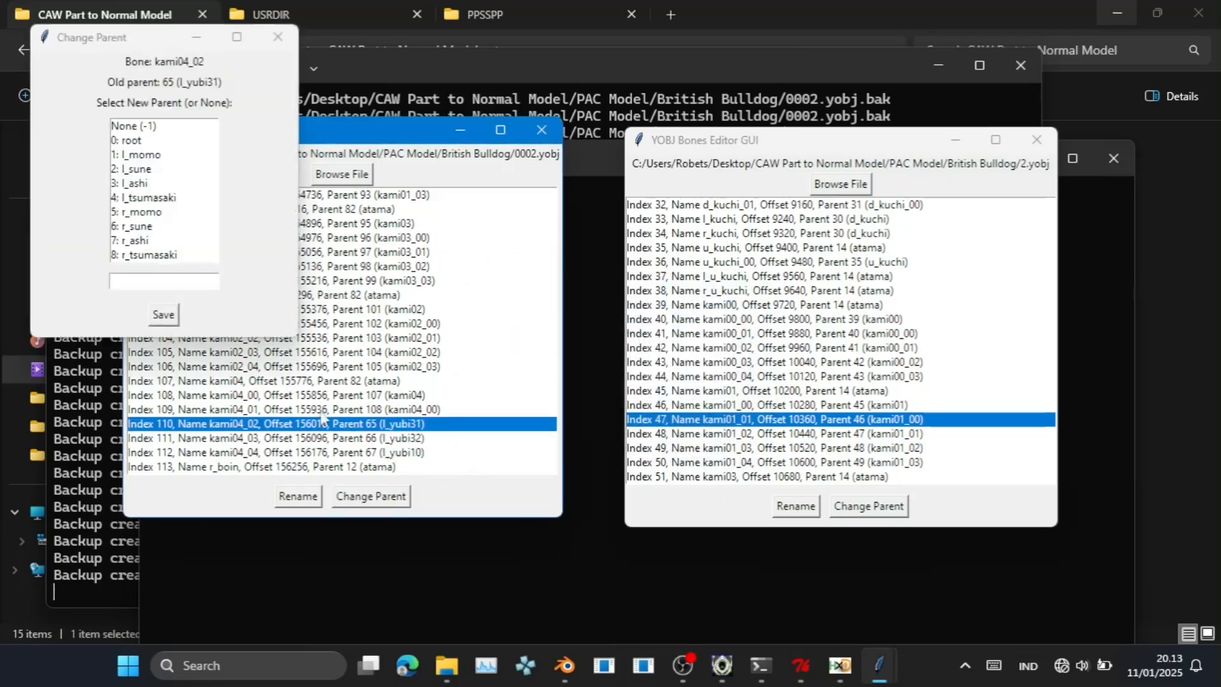
{"action": "left_click", "coordinate": [186, 278]}
{"action": "type", "text": "109"}
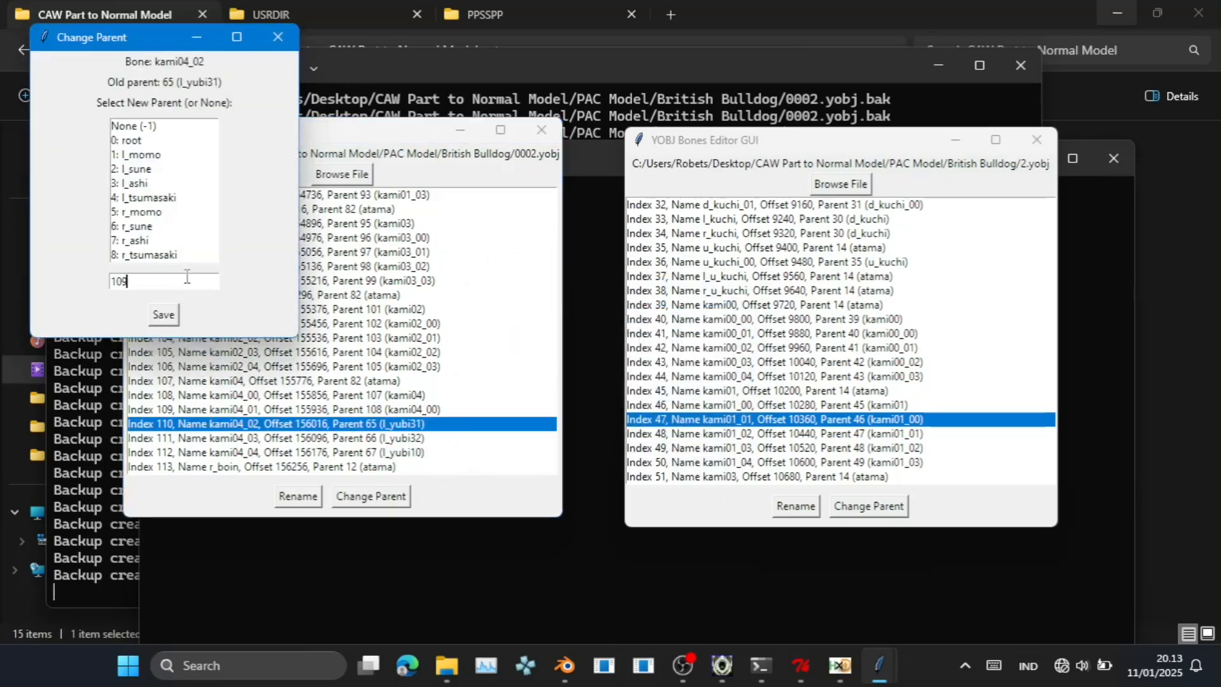
{"action": "left_click", "coordinate": [165, 315]}
{"action": "left_click", "coordinate": [695, 396]}
Change the parent of bone kami04_03 (index 111) in 0002.yobj to index 110, kami04_02.
{"action": "left_click", "coordinate": [401, 440]}
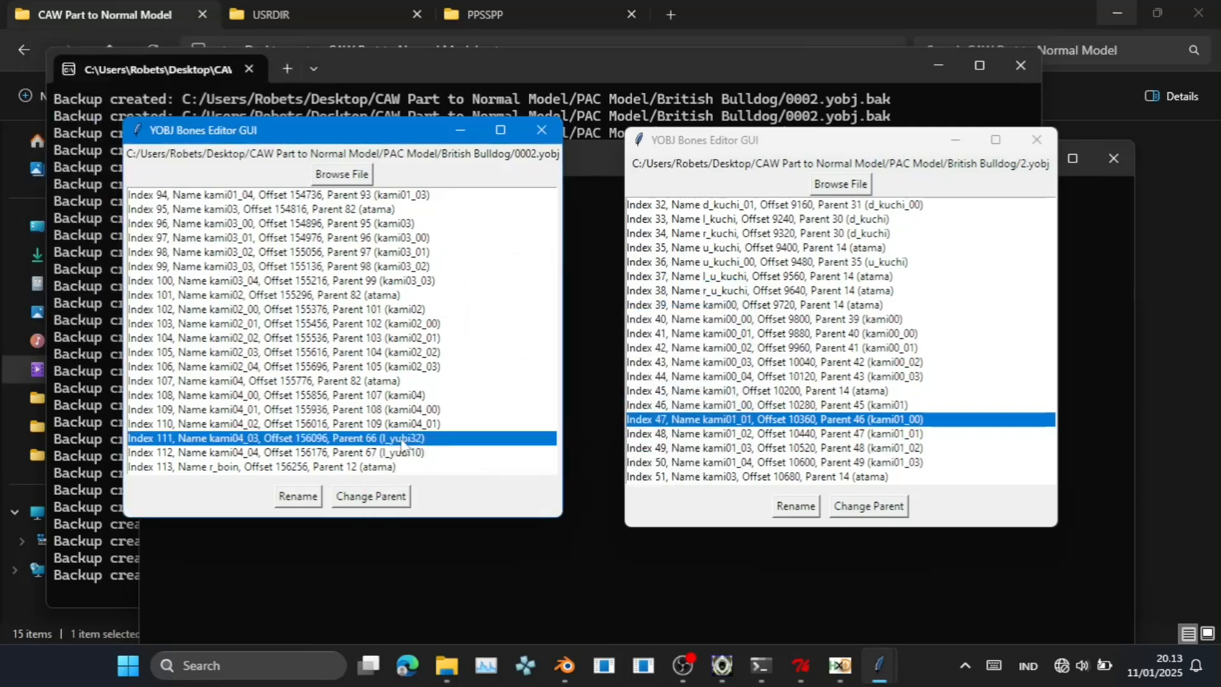
{"action": "left_click", "coordinate": [370, 497]}
{"action": "left_click", "coordinate": [160, 282]}
{"action": "type", "text": "110"}
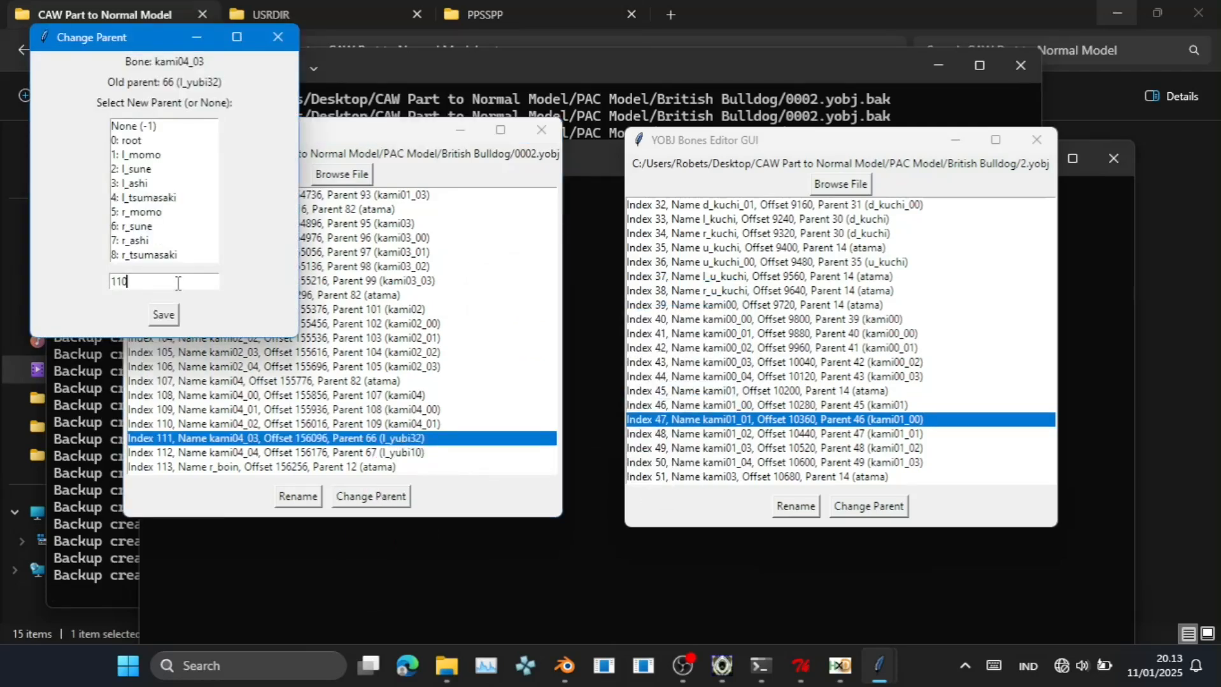
{"action": "left_click", "coordinate": [164, 315]}
{"action": "left_click", "coordinate": [694, 395]}
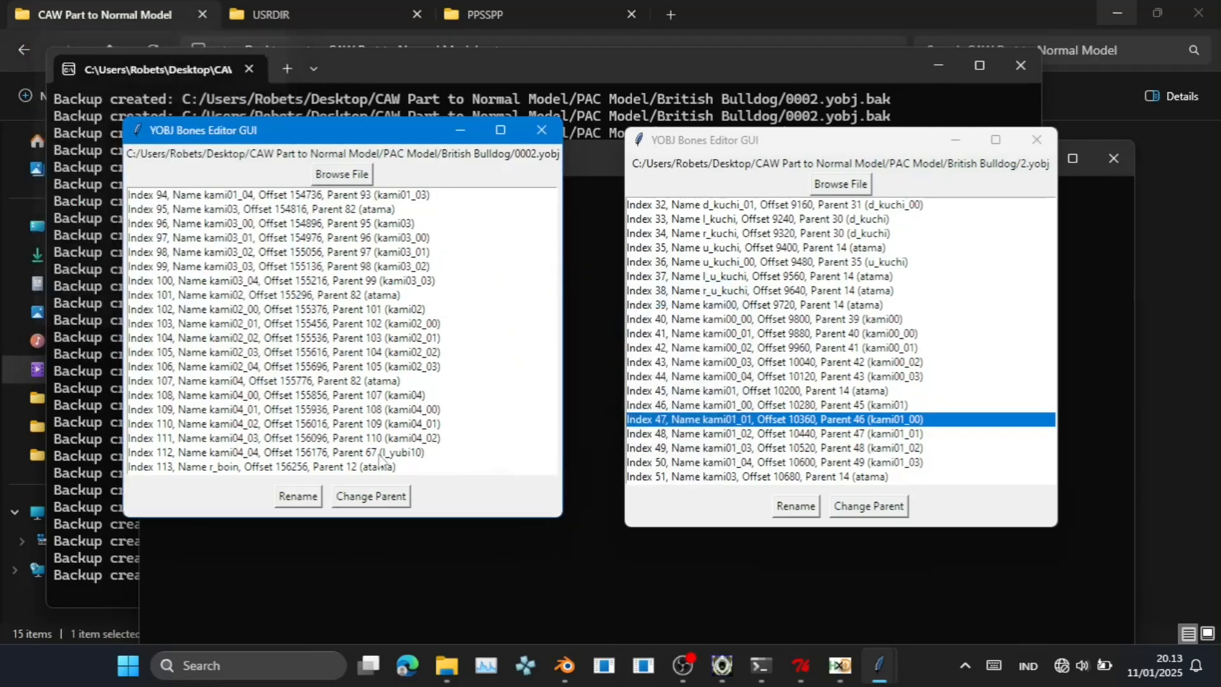
Change the parent of bone kami04_04 (index 112) in 0002.yobj to index 111, kami04_03.
{"action": "left_click", "coordinate": [381, 453]}
{"action": "left_click", "coordinate": [371, 496]}
{"action": "left_click", "coordinate": [189, 302]}
{"action": "type", "text": "1"}
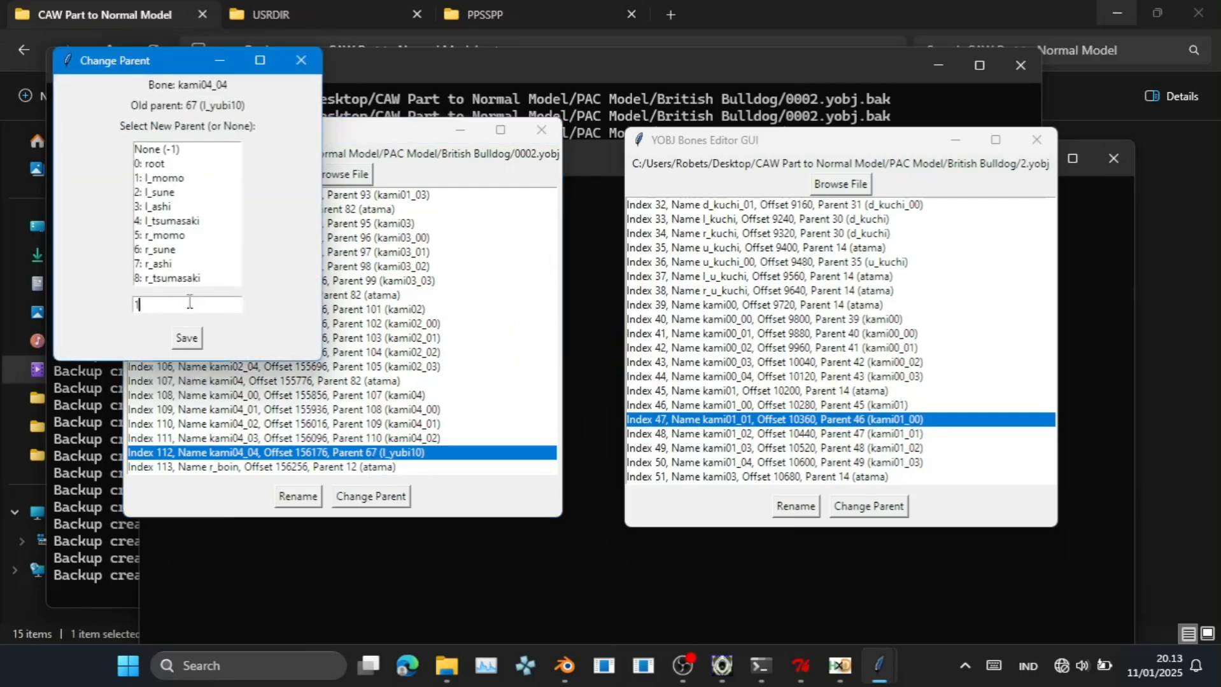
{"action": "type", "text": "11"}
{"action": "left_click", "coordinate": [187, 338]}
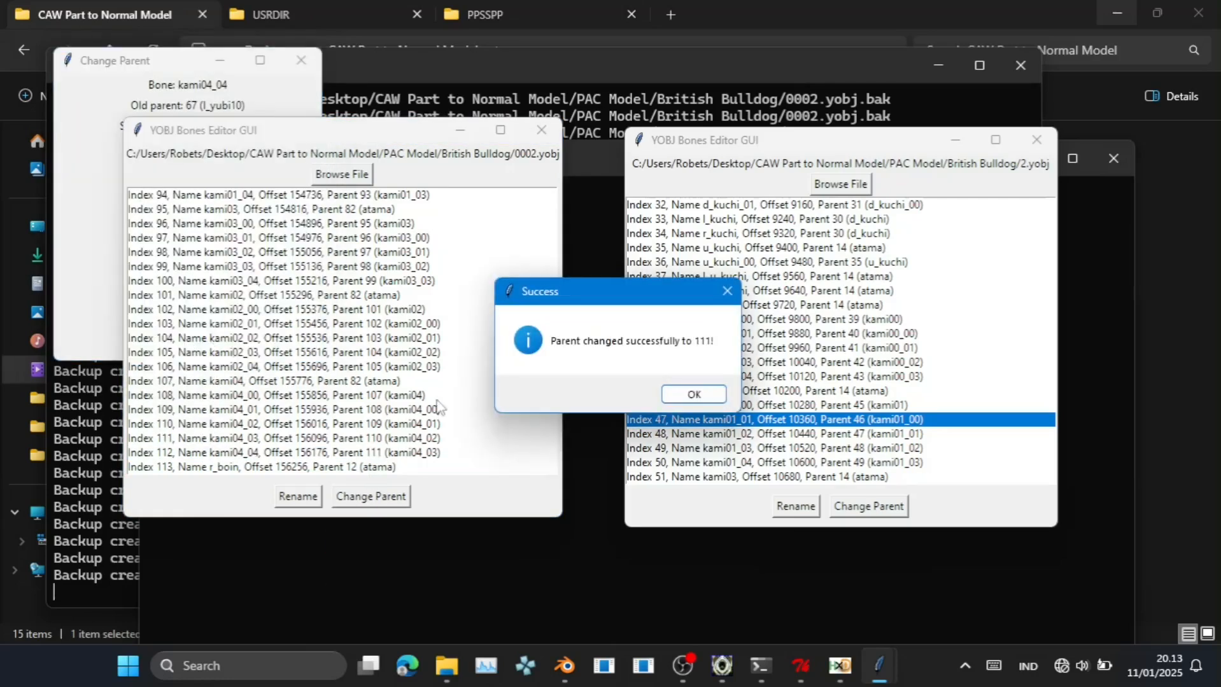
{"action": "left_click", "coordinate": [694, 394]}
Check the boin bones' parent in 2.yobj and change the parent of r_boin (index 113) in 0002.yobj to index 80, mune.
{"action": "scroll", "coordinate": [375, 446], "scroll_direction": "down", "scroll_amount": 1}
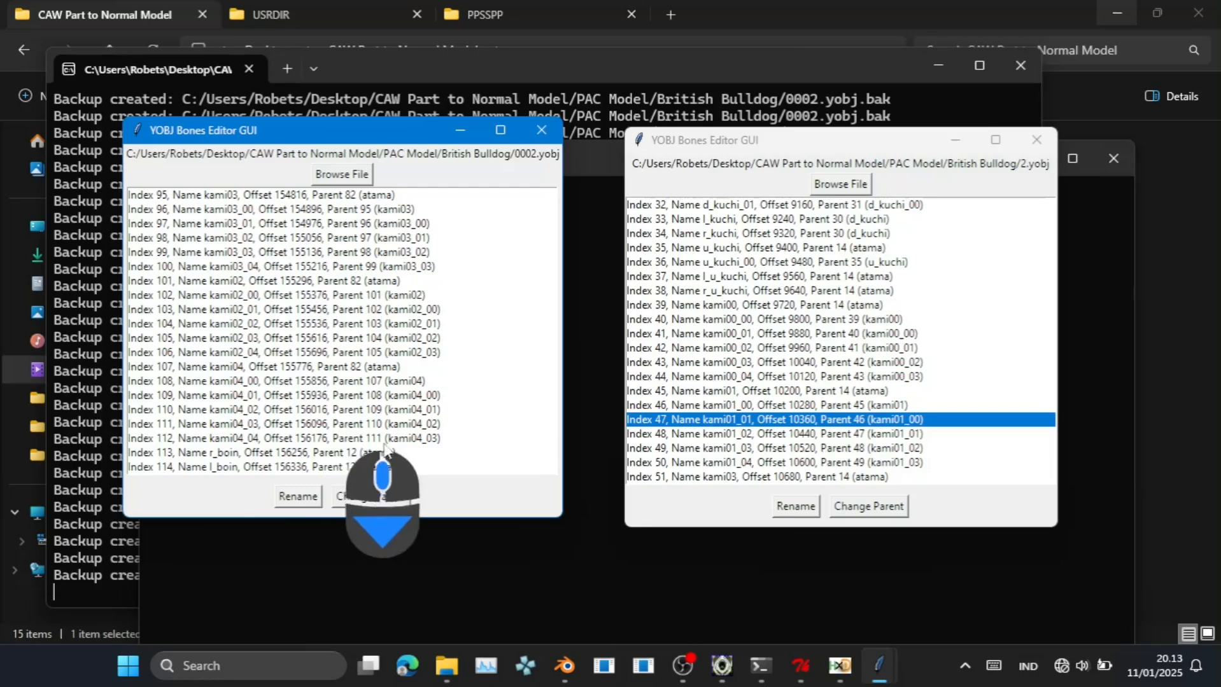
{"action": "left_click", "coordinate": [359, 452]}
{"action": "left_click", "coordinate": [385, 467]}
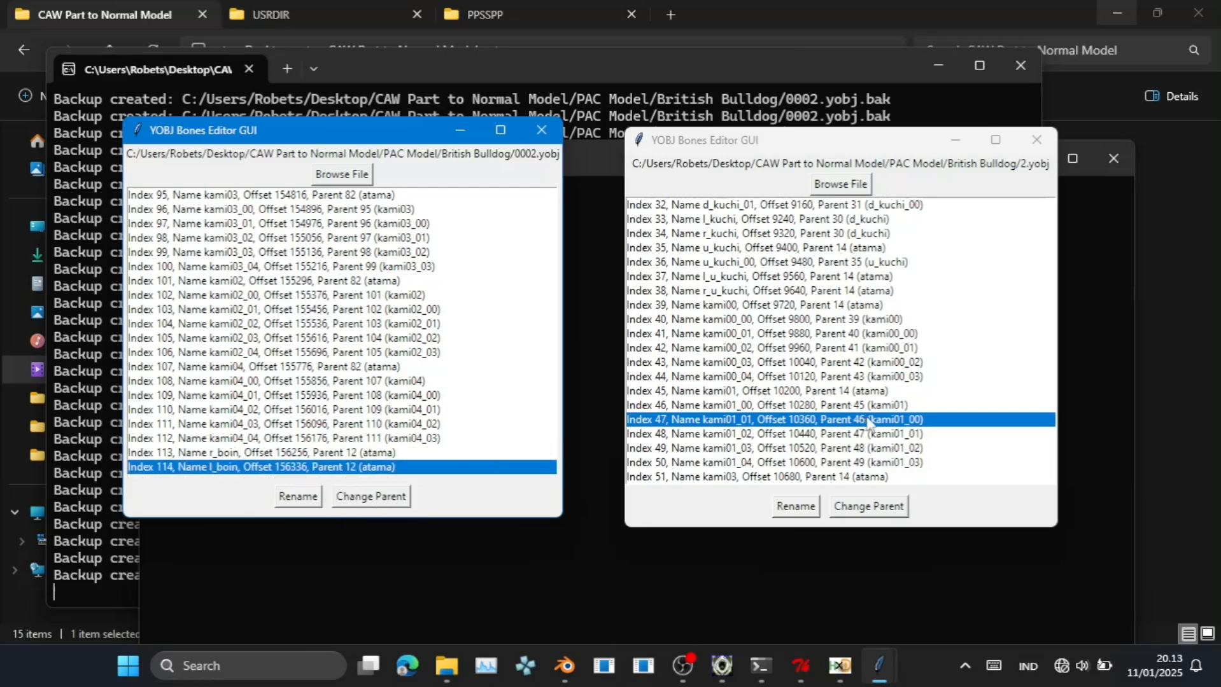
{"action": "scroll", "coordinate": [864, 438], "scroll_direction": "down", "scroll_amount": 14}
{"action": "scroll", "coordinate": [864, 438], "scroll_direction": "down", "scroll_amount": 2}
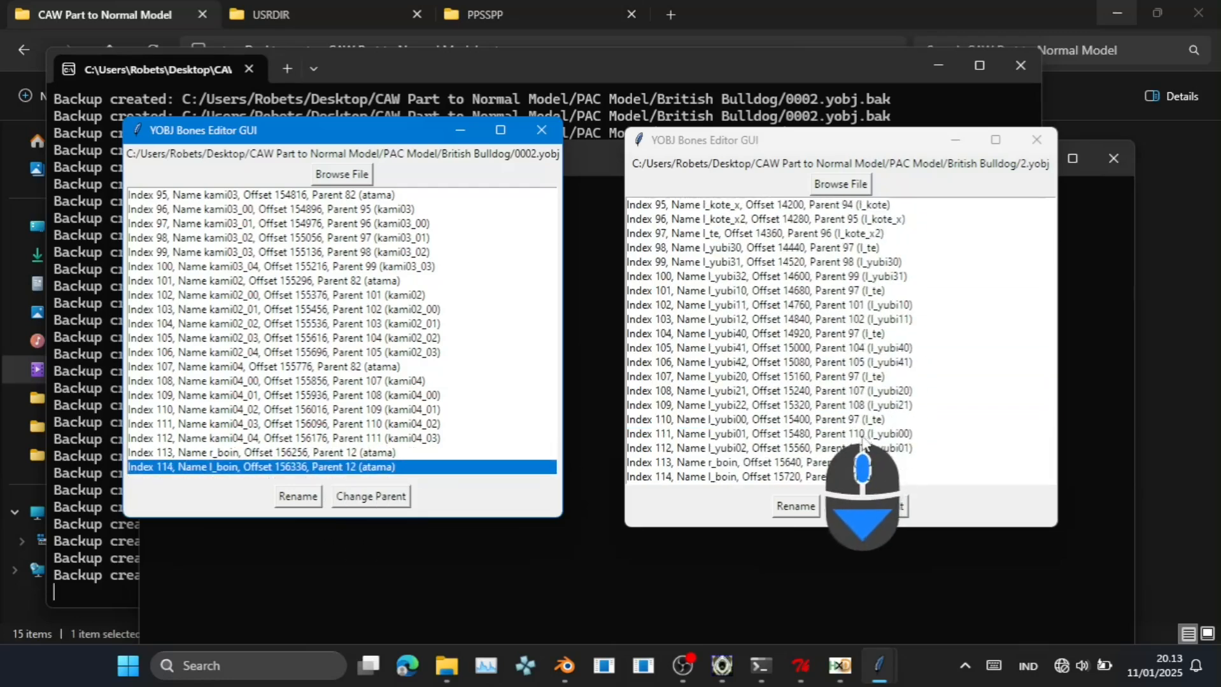
{"action": "left_click", "coordinate": [802, 477]}
{"action": "left_click", "coordinate": [356, 452]}
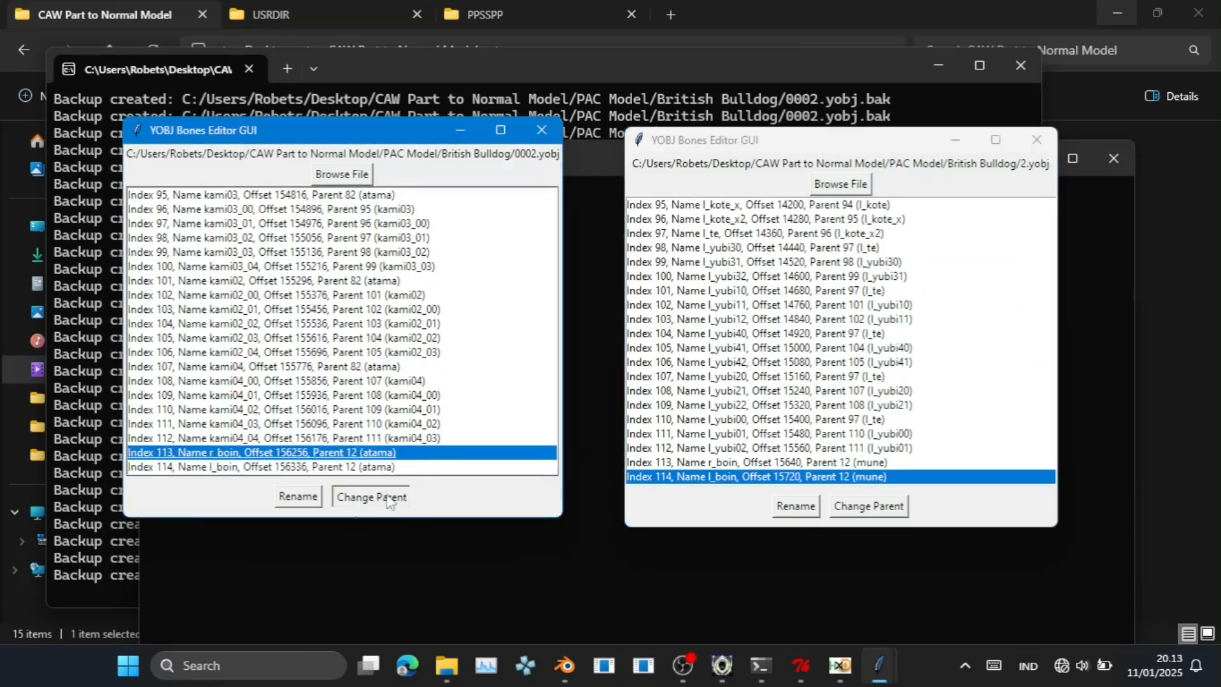
{"action": "left_click", "coordinate": [371, 496]}
{"action": "scroll", "coordinate": [212, 293], "scroll_direction": "down", "scroll_amount": 19}
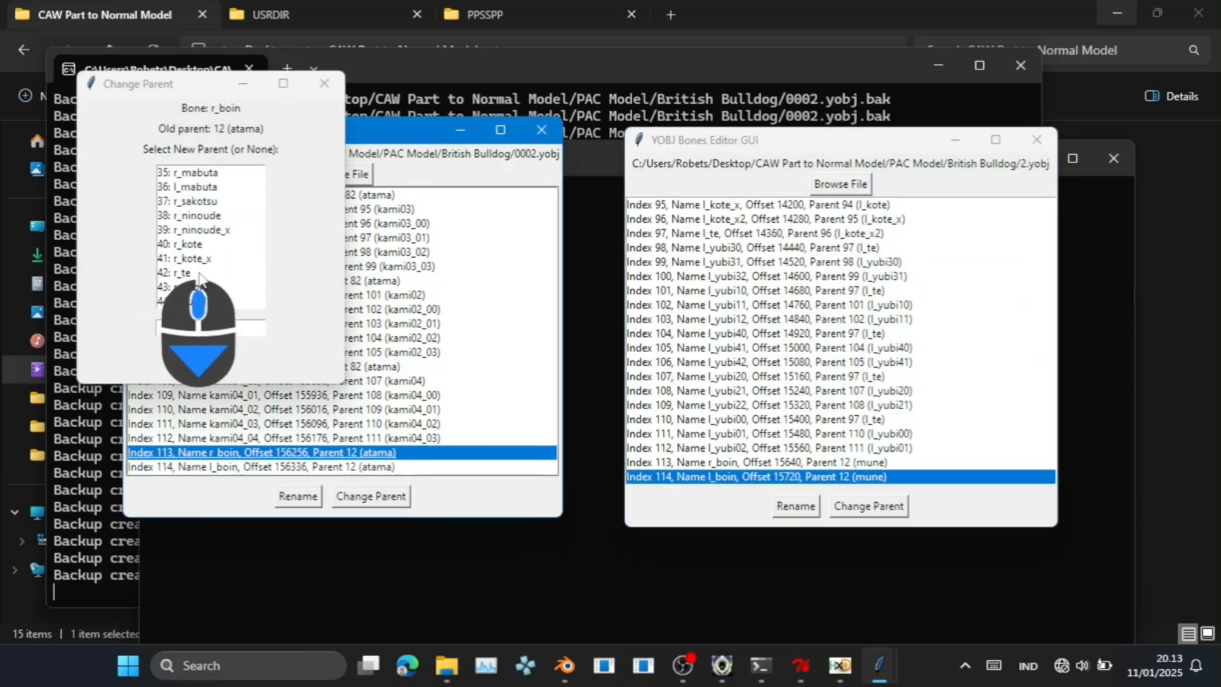
{"action": "left_click", "coordinate": [191, 244]}
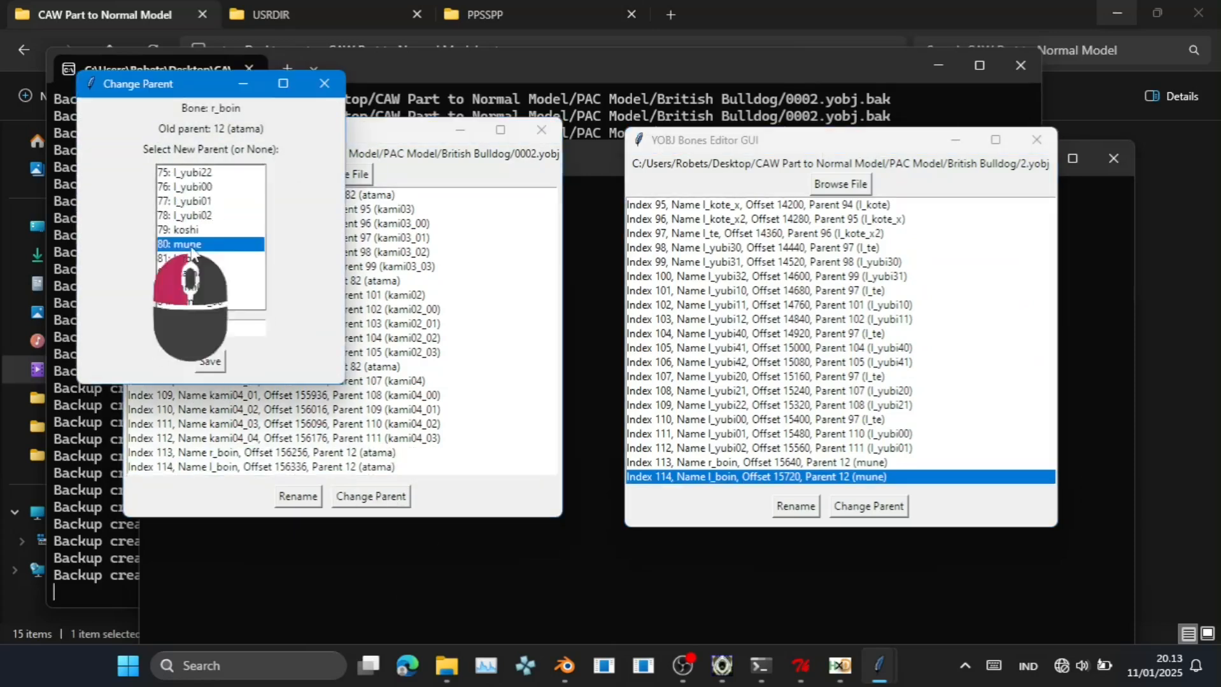
{"action": "left_click", "coordinate": [210, 361]}
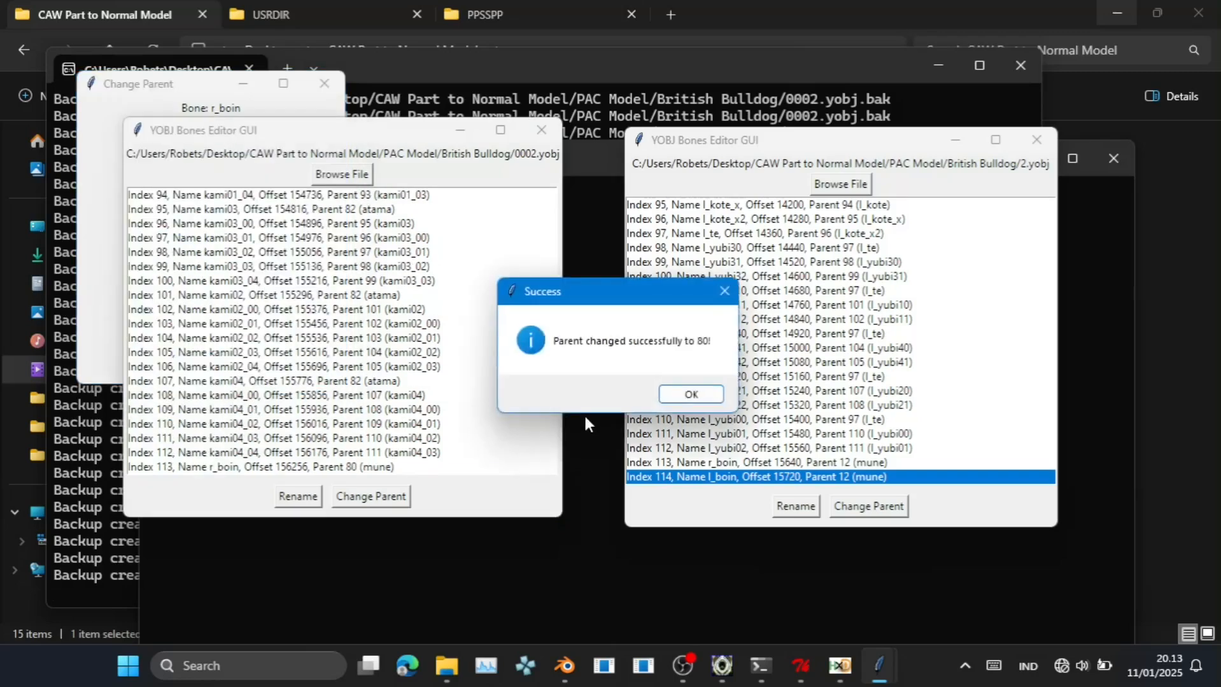
{"action": "left_click", "coordinate": [693, 394]}
Change the parent of bone l_boin (index 114) in 0002.yobj to index 80, mune.
{"action": "left_click", "coordinate": [382, 467]}
{"action": "left_click", "coordinate": [370, 497]}
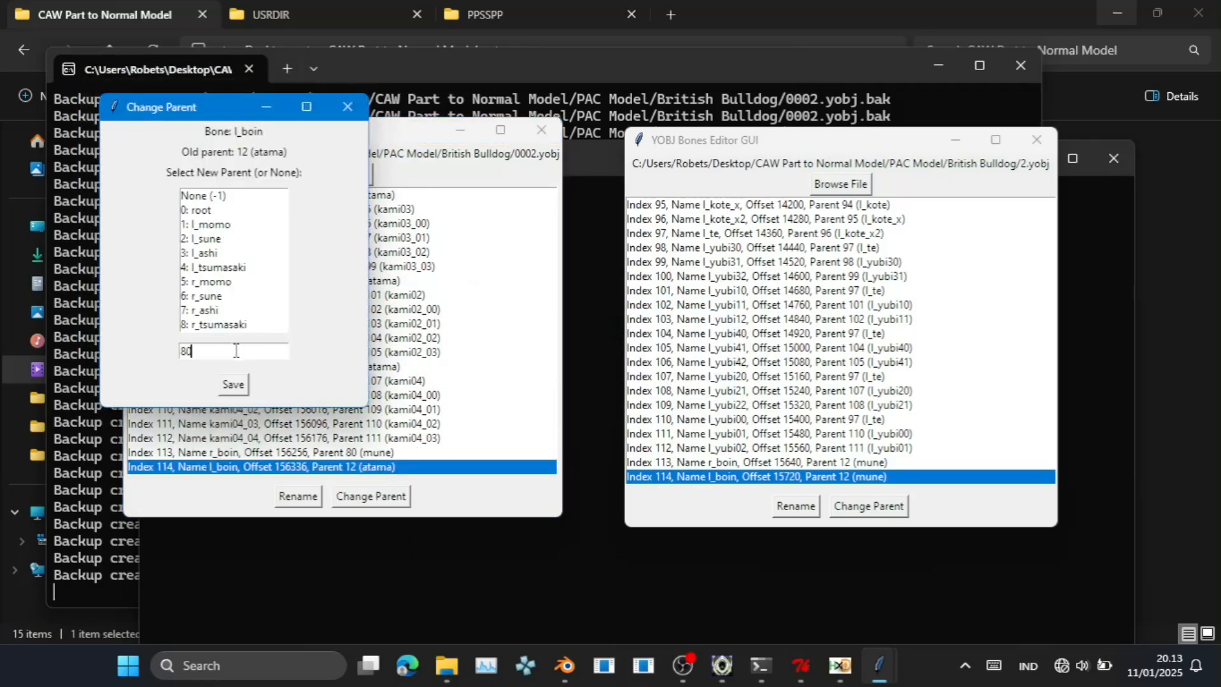
{"action": "type", "text": "80"}
{"action": "left_click", "coordinate": [232, 384]}
{"action": "left_click", "coordinate": [693, 395]}
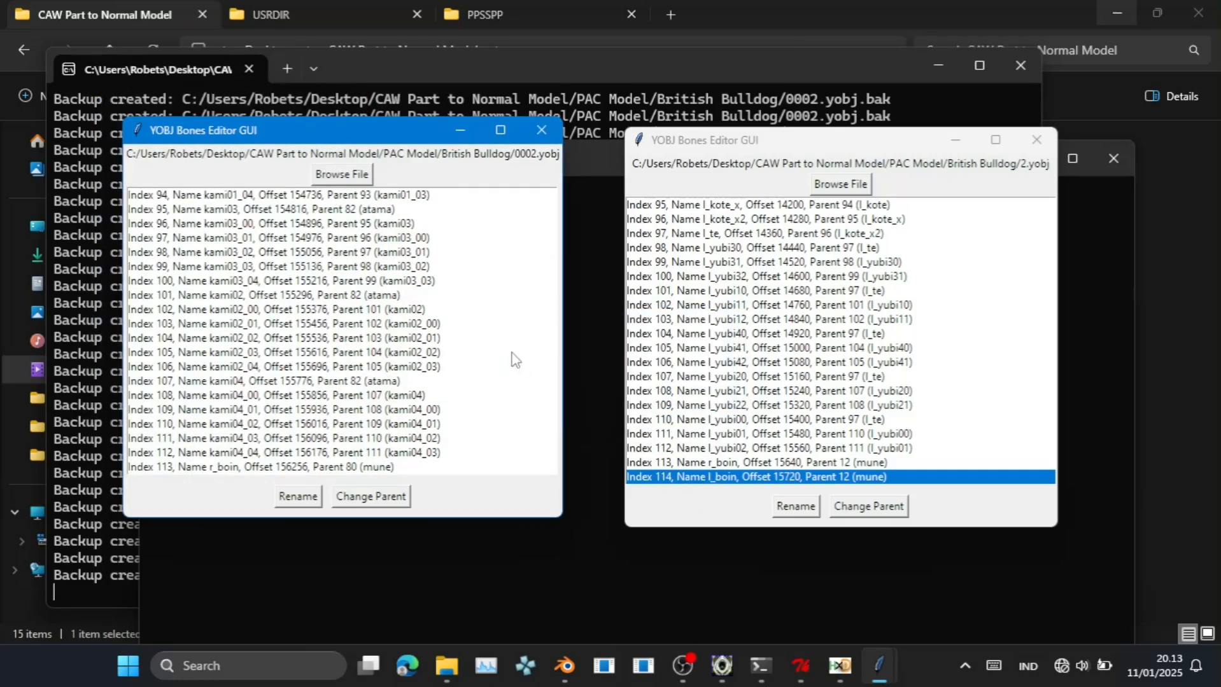
{"action": "scroll", "coordinate": [514, 359], "scroll_direction": "down", "scroll_amount": 2}
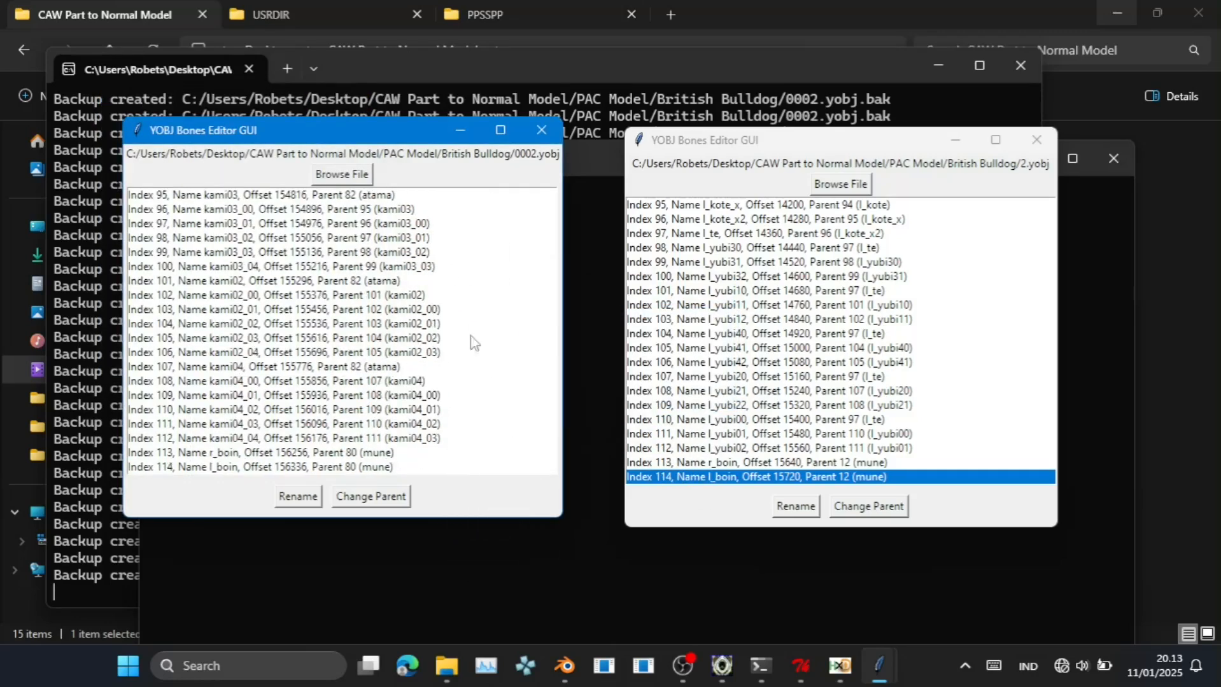
Close both YOBJ Bones Editor windows and launch yobj_bones_object_editor_GUI.exe from the CAW Part to Normal Model folder.
{"action": "left_click", "coordinate": [541, 130]}
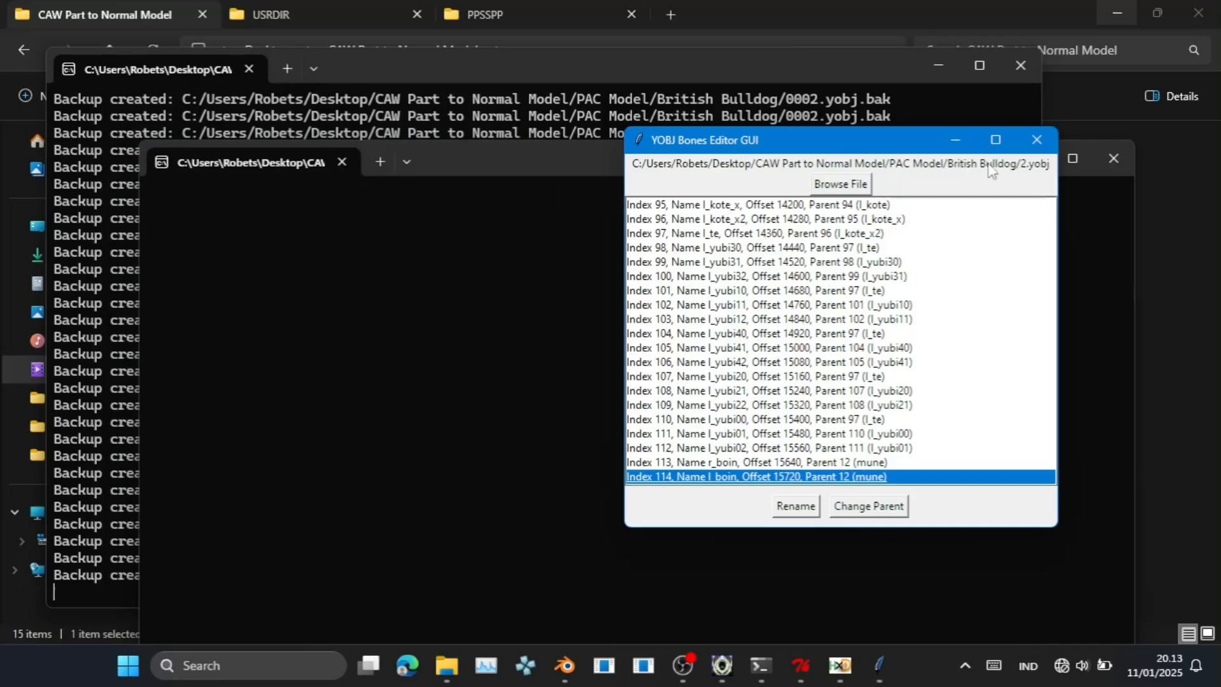
{"action": "left_click", "coordinate": [1036, 140]}
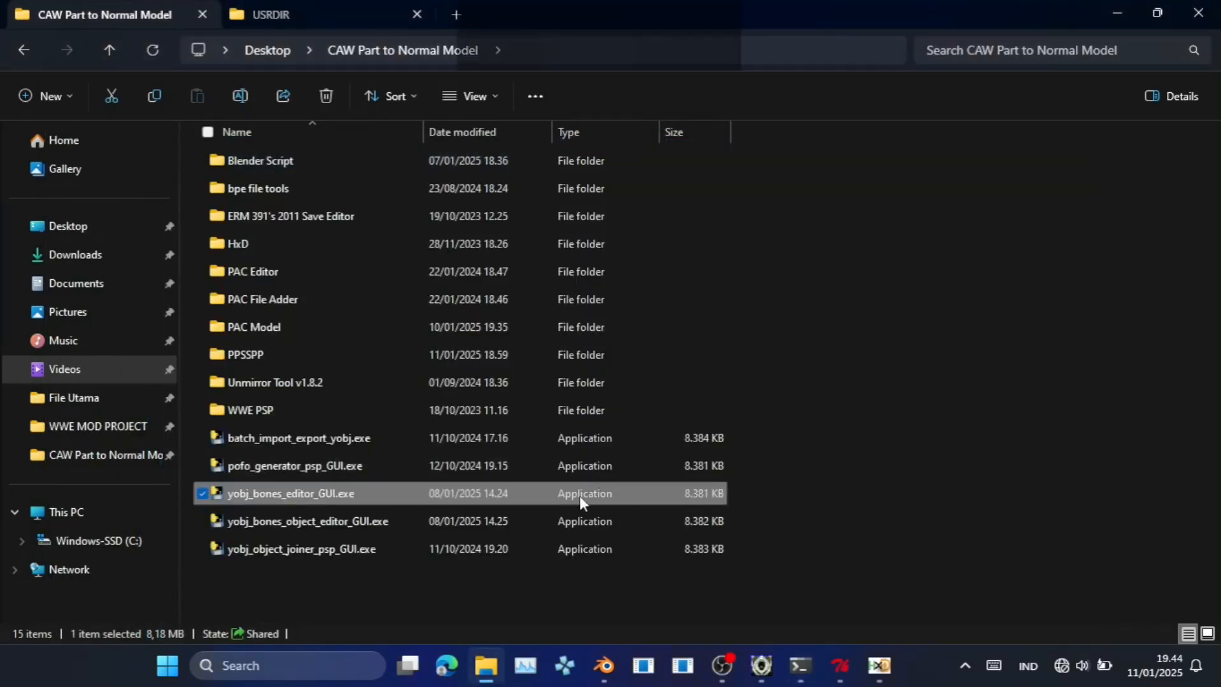
{"action": "left_click", "coordinate": [488, 521]}
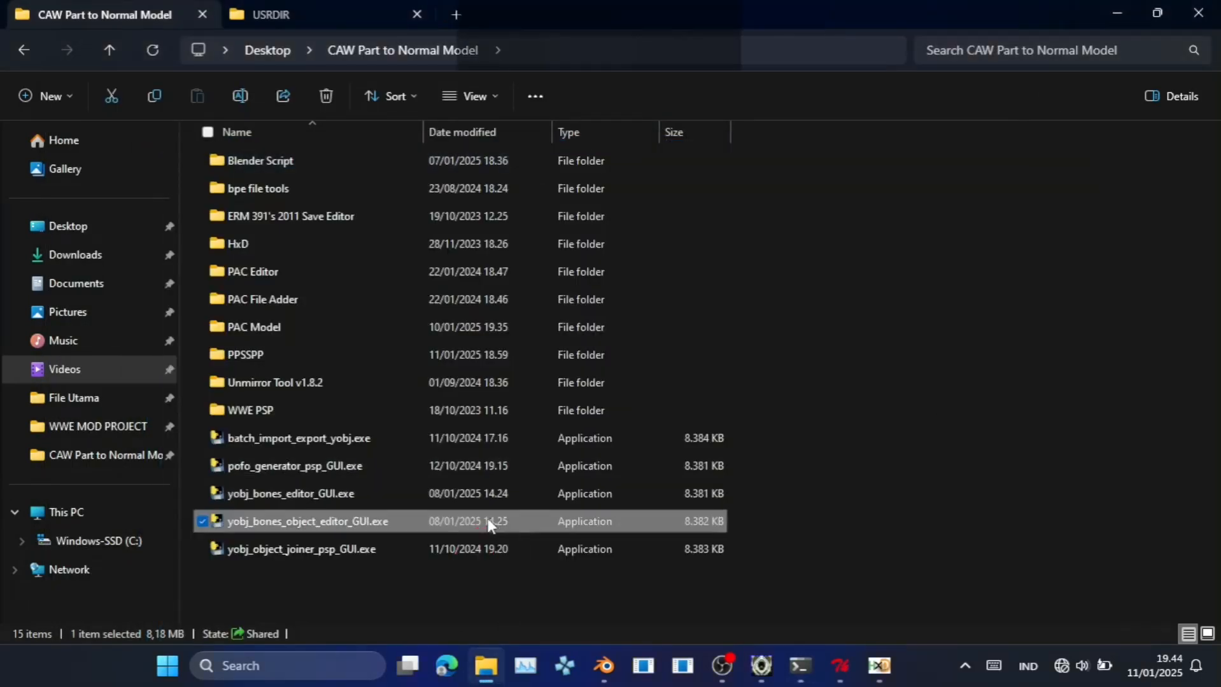
{"action": "double_click", "coordinate": [313, 526]}
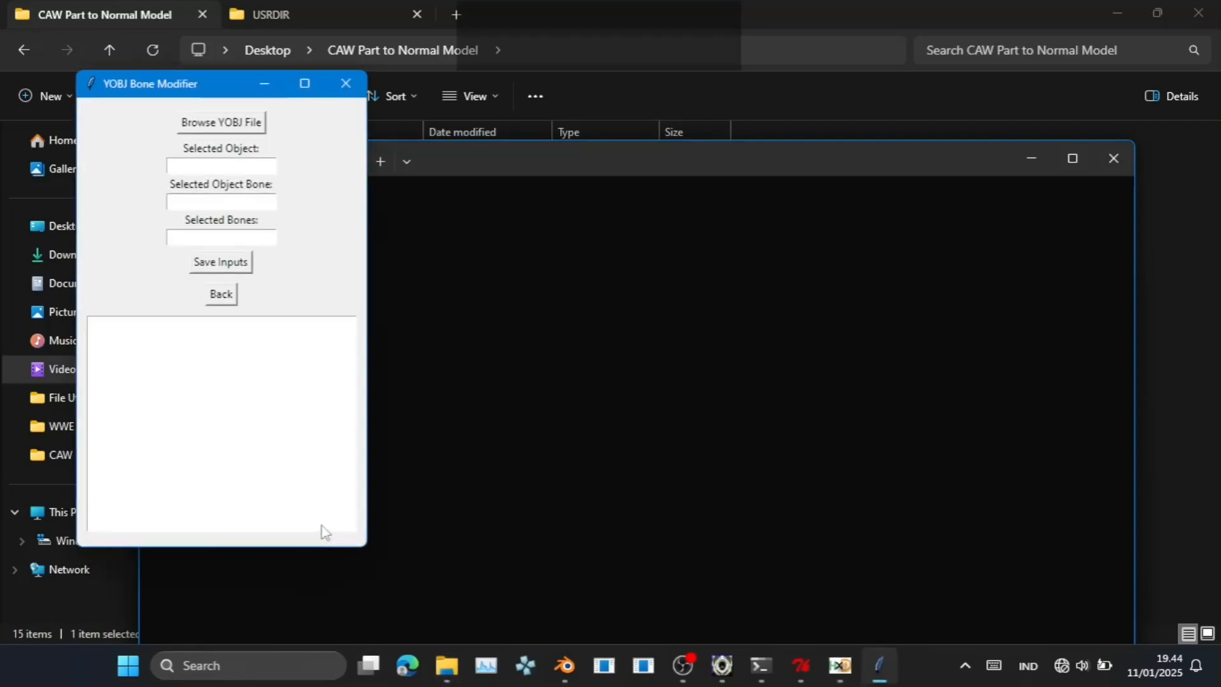
Open a second YOBJ Bone Modifier window and arrange both side by side with their console windows minimized.
{"action": "right_click", "coordinate": [873, 653]}
{"action": "left_click", "coordinate": [856, 530]}
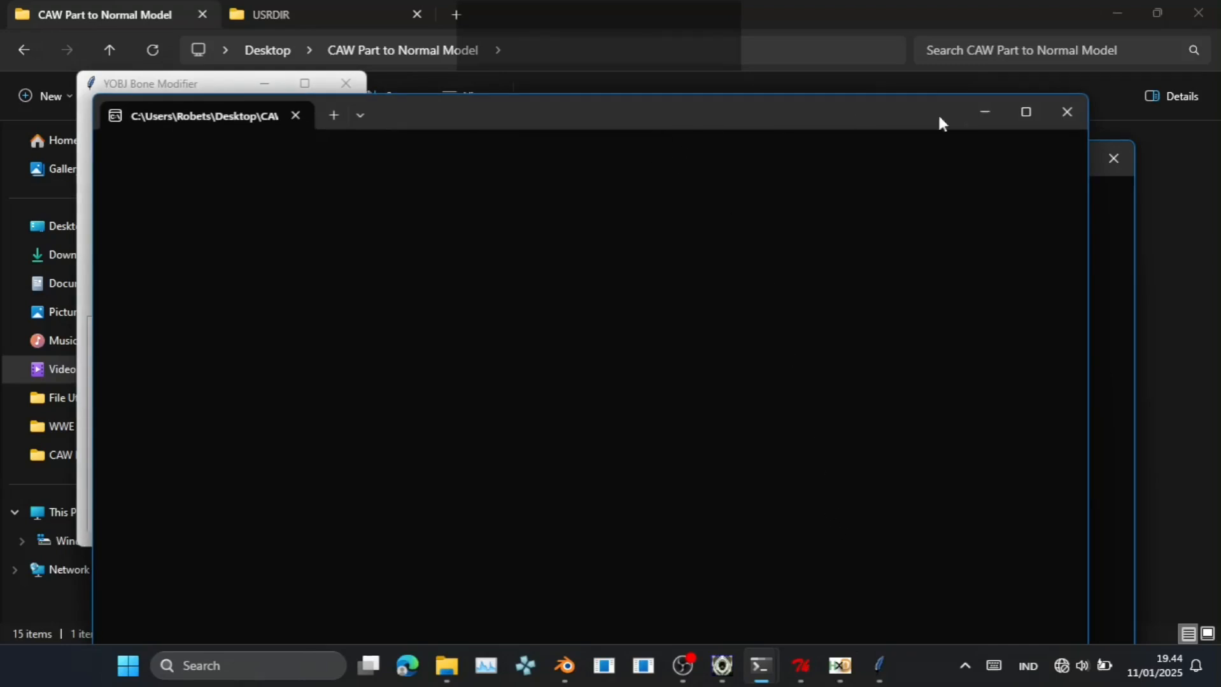
{"action": "left_click", "coordinate": [983, 112]}
{"action": "left_click", "coordinate": [1031, 159]}
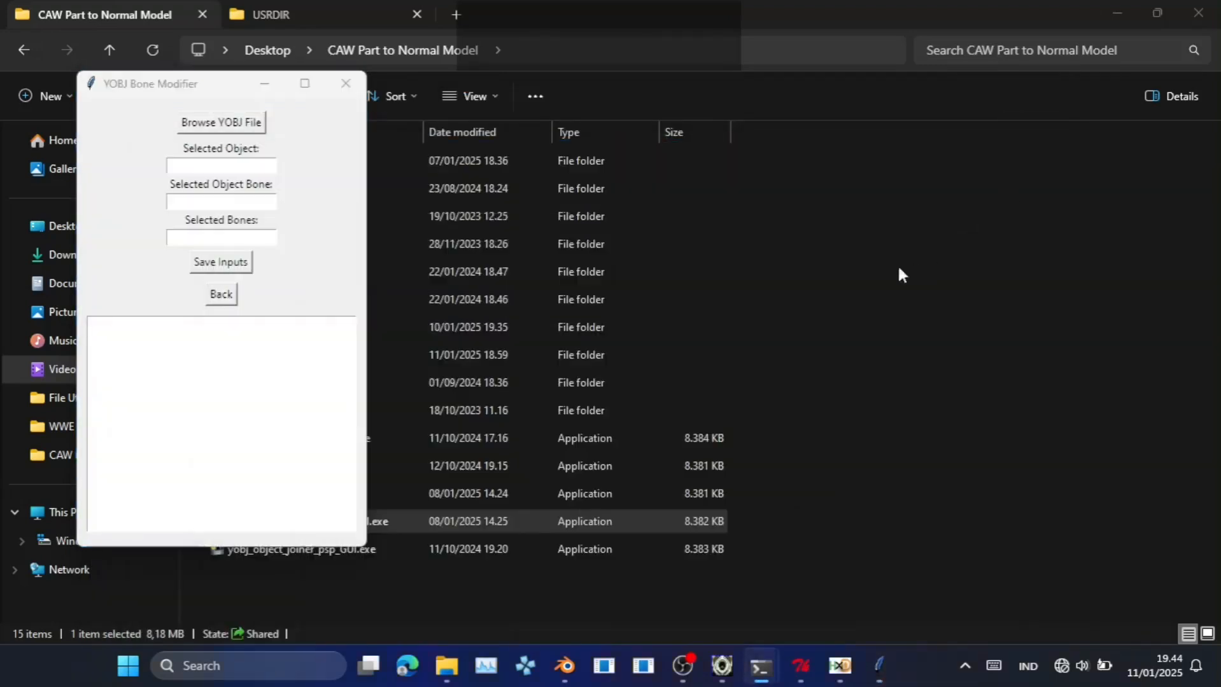
{"action": "left_click_drag", "start_coordinate": [177, 97], "coordinate": [248, 95]}
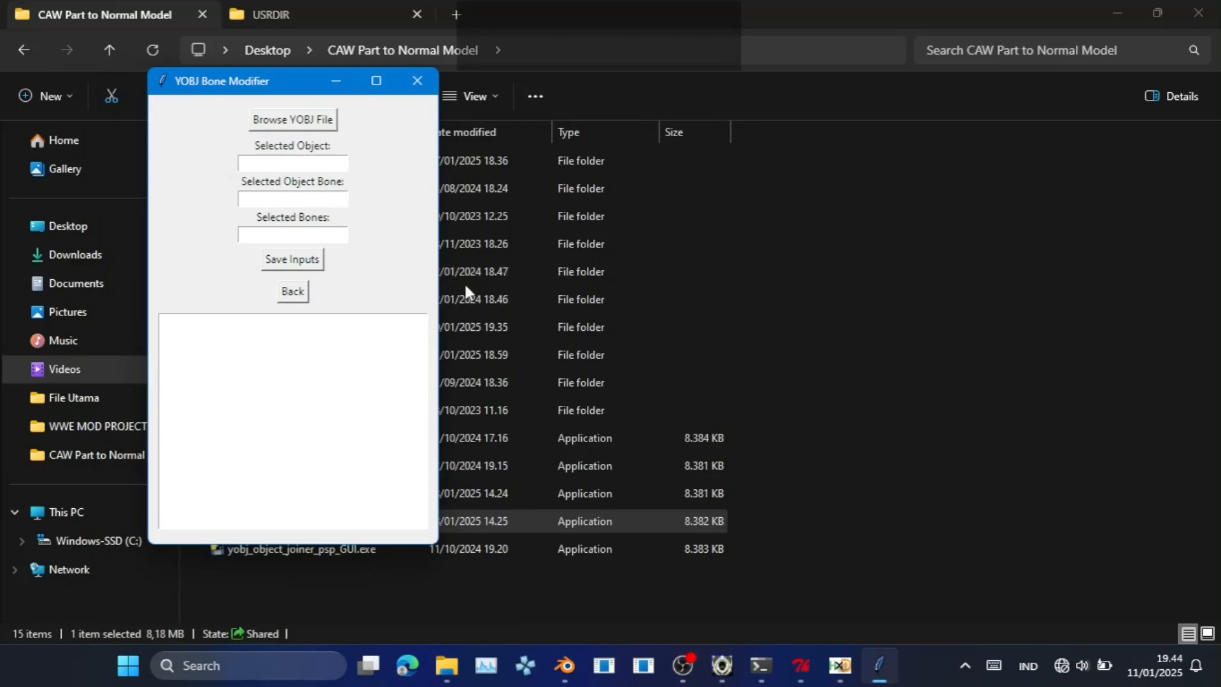
{"action": "left_click_drag", "start_coordinate": [243, 88], "coordinate": [762, 81]}
{"action": "left_click_drag", "start_coordinate": [152, 50], "coordinate": [424, 72]}
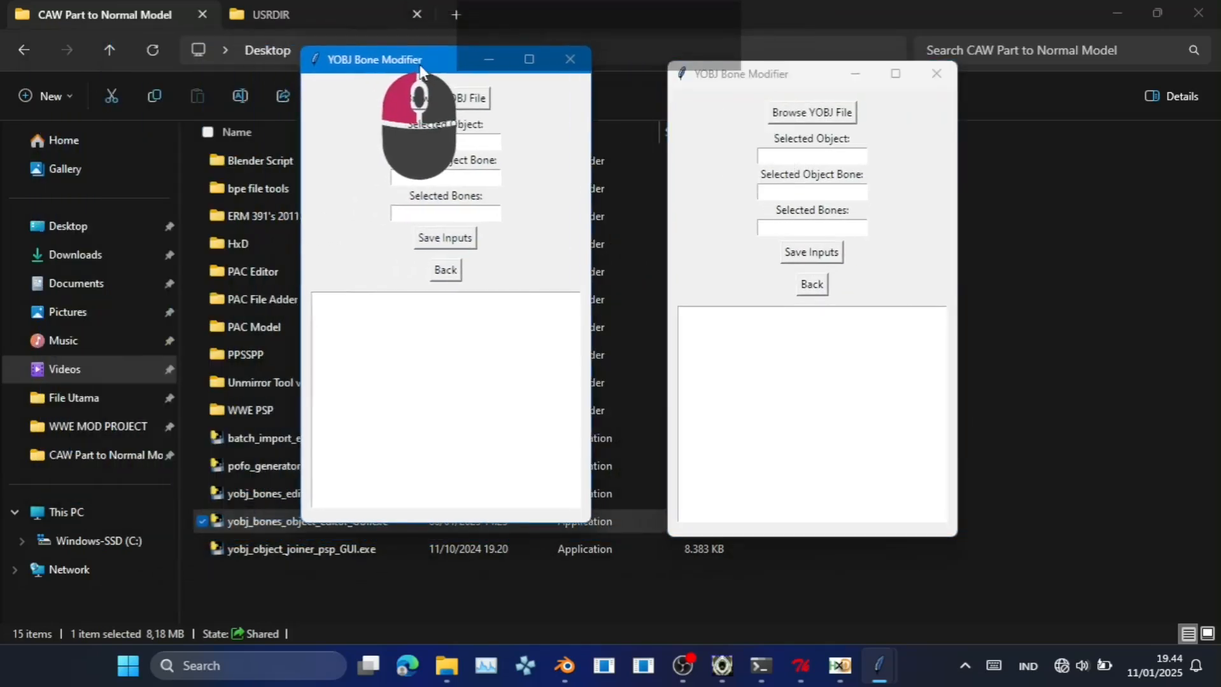
Load 0002.yobj from the British Bulldog folder into one of the YOBJ Bone Modifier windows.
{"action": "left_click", "coordinate": [471, 102]}
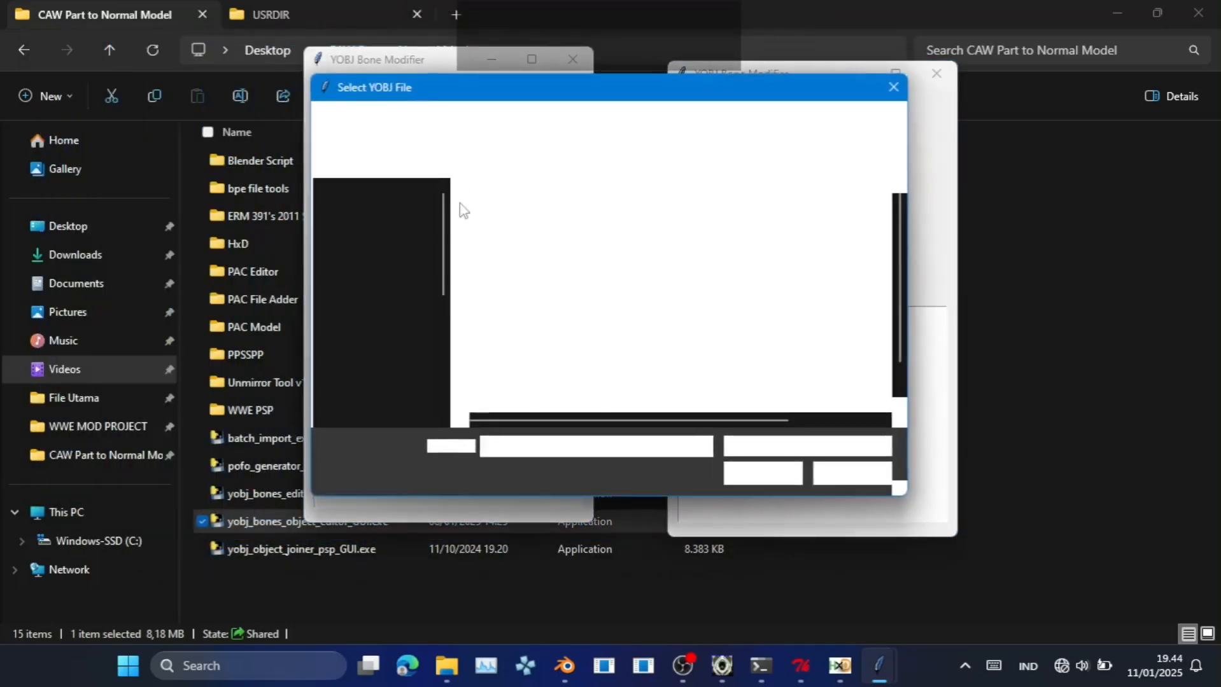
{"action": "scroll", "coordinate": [541, 368], "scroll_direction": "down", "scroll_amount": 1}
{"action": "double_click", "coordinate": [537, 374]}
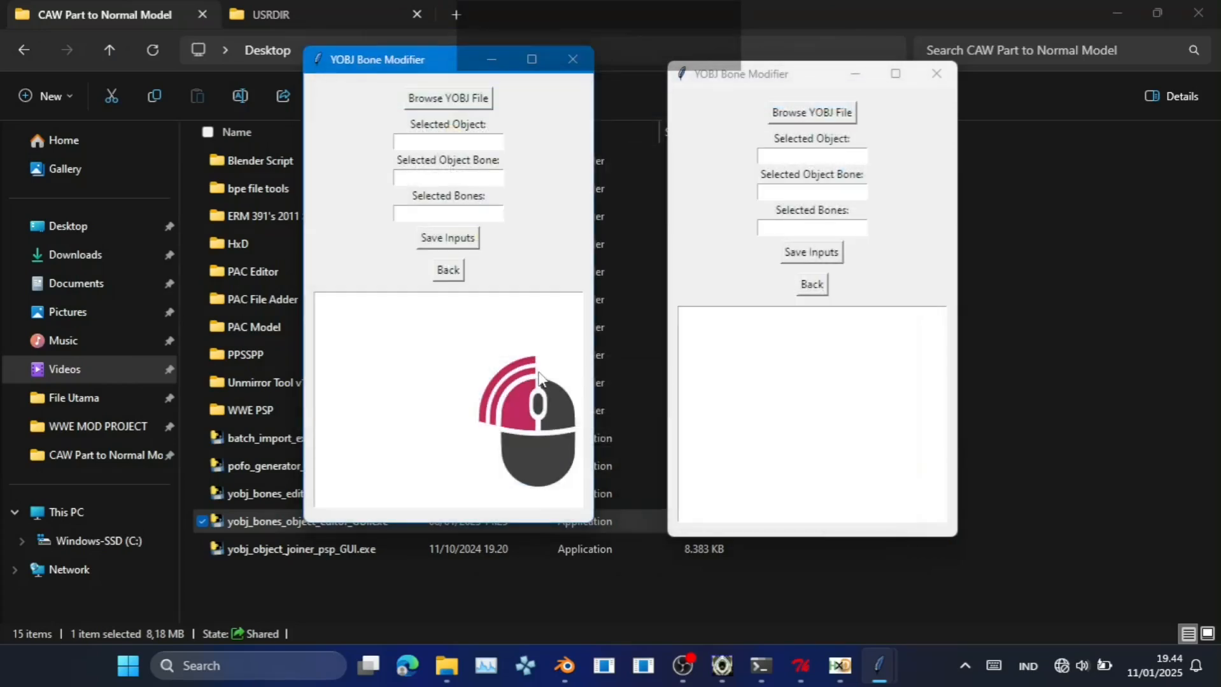
{"action": "left_click", "coordinate": [665, 393]}
Load 2.yobj from the British Bulldog folder into the other, still empty YOBJ Bone Modifier window.
{"action": "left_click", "coordinate": [811, 112]}
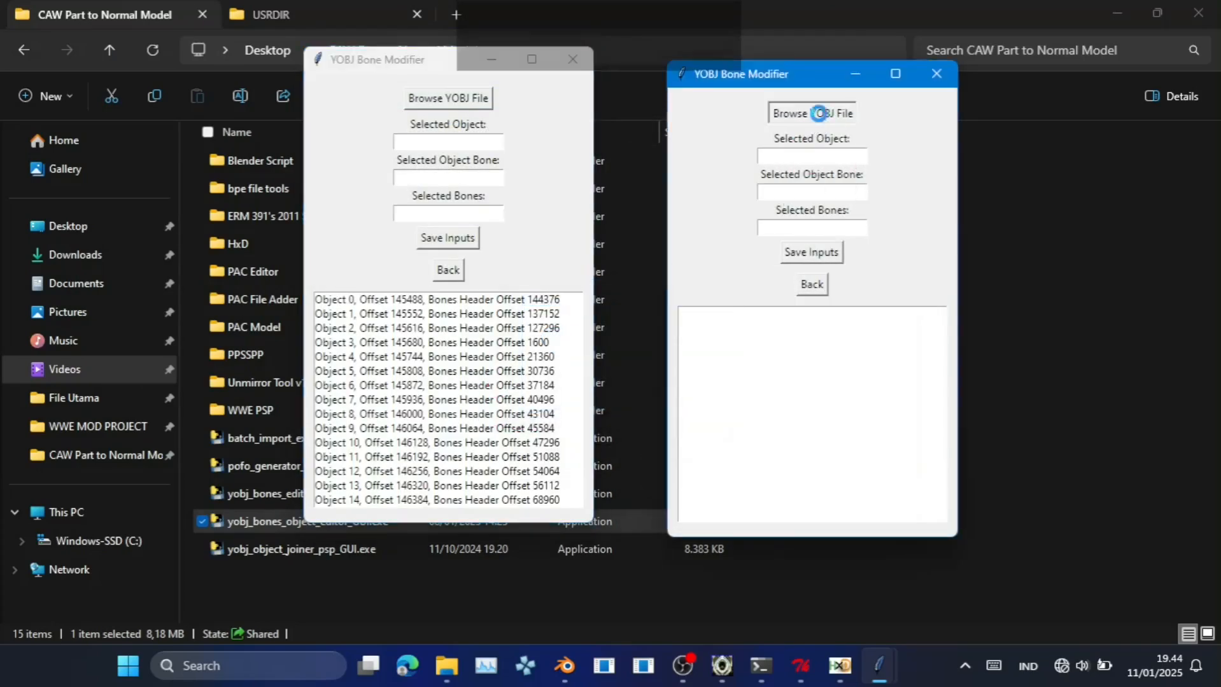
{"action": "scroll", "coordinate": [850, 369], "scroll_direction": "down", "scroll_amount": 1}
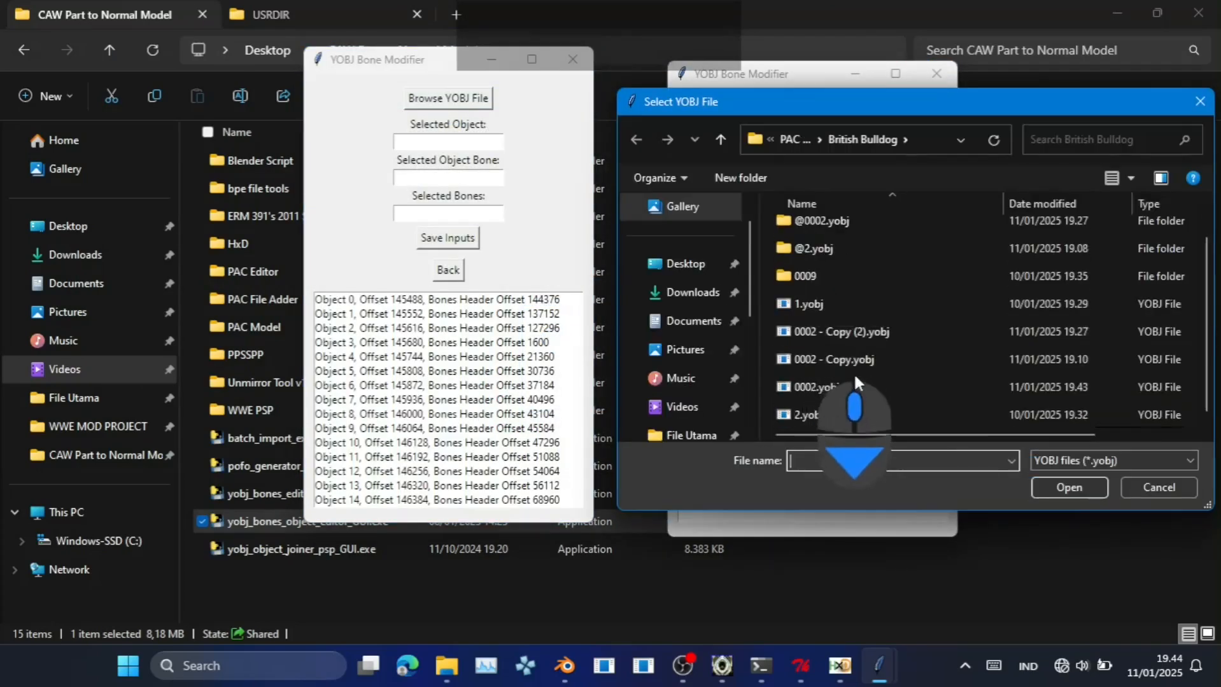
{"action": "double_click", "coordinate": [838, 412]}
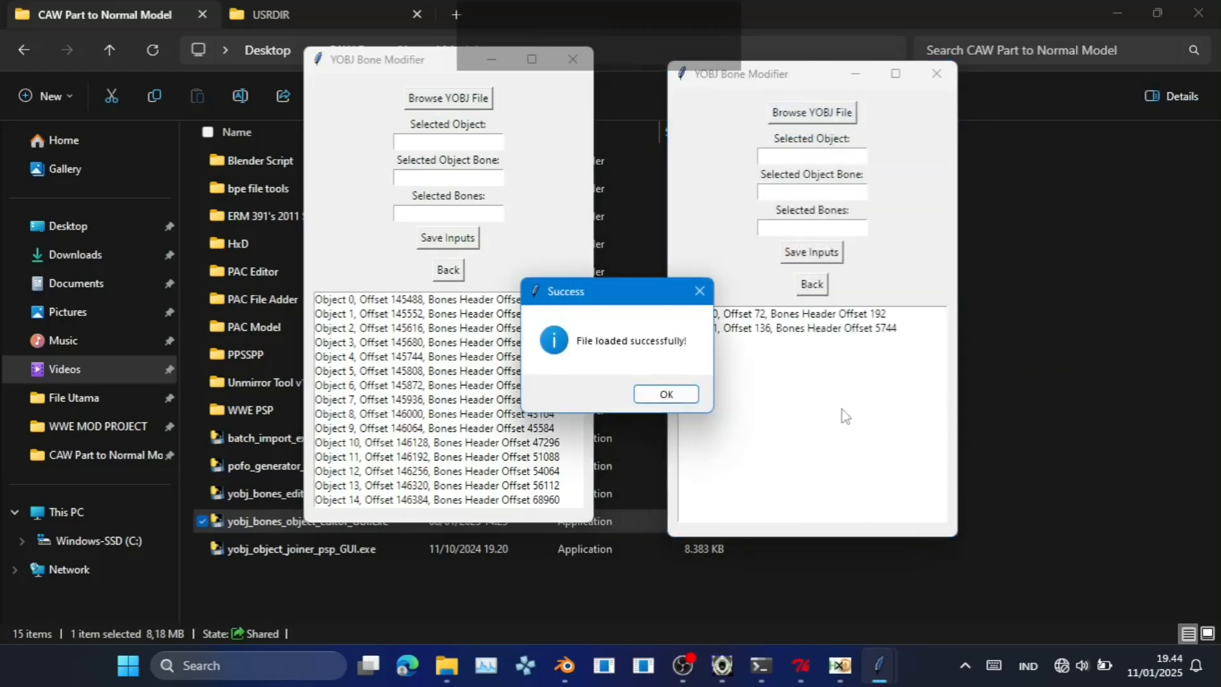
{"action": "left_click", "coordinate": [668, 395]}
Open the bone lists of object 1 in 0002.yobj and object 0 in 2.yobj.
{"action": "left_click", "coordinate": [789, 315]}
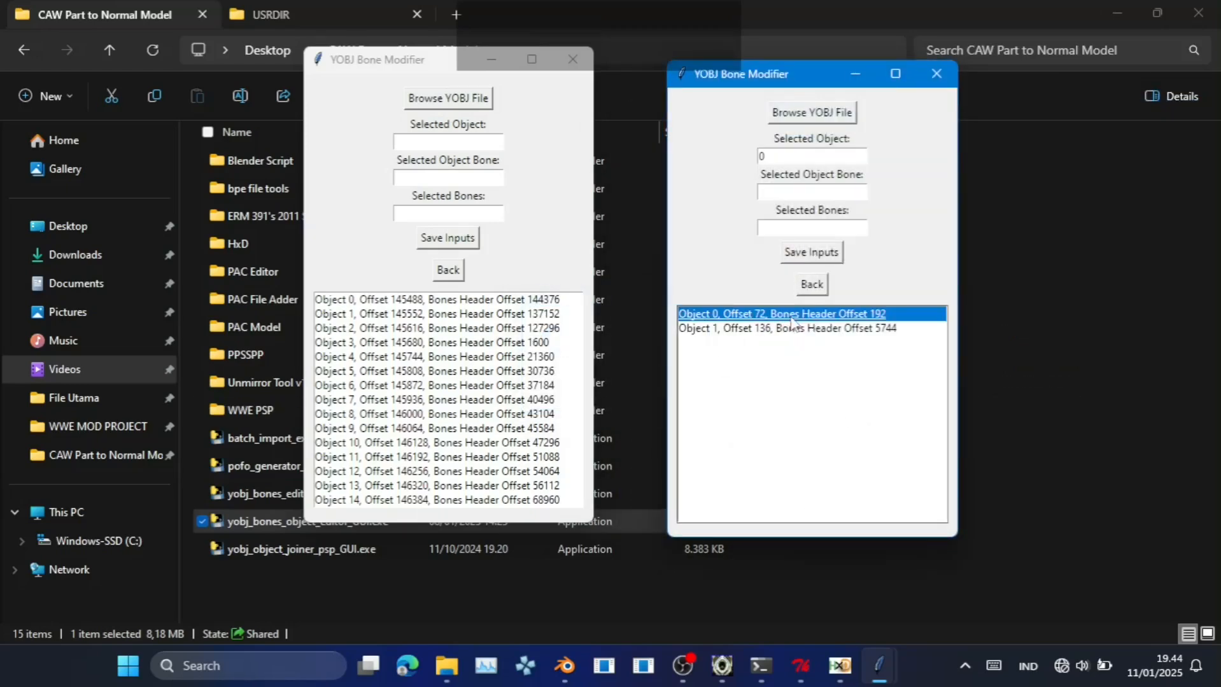
{"action": "left_click", "coordinate": [397, 318]}
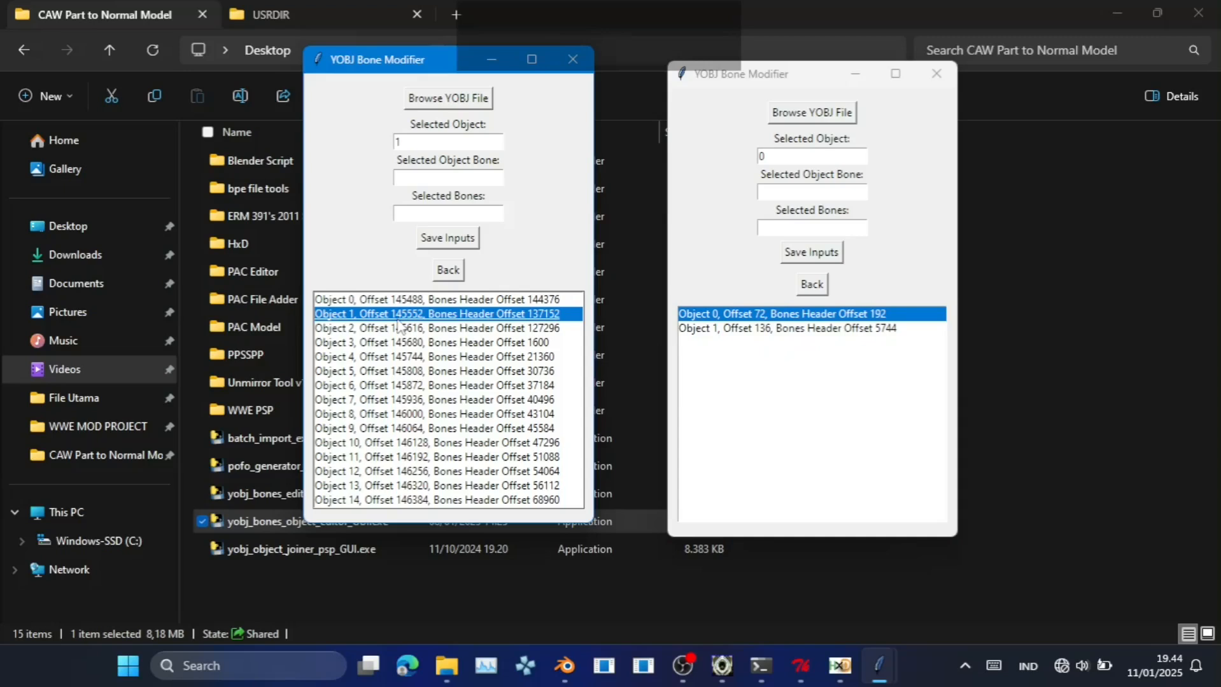
{"action": "double_click", "coordinate": [526, 321]}
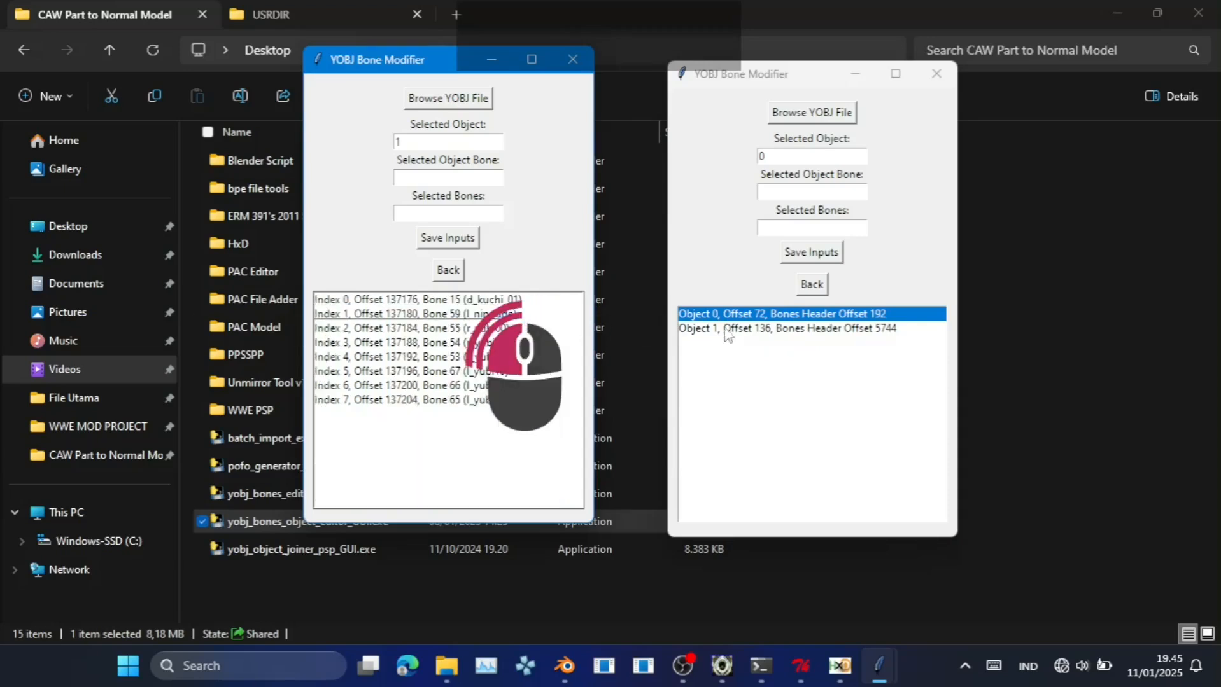
{"action": "double_click", "coordinate": [763, 313]}
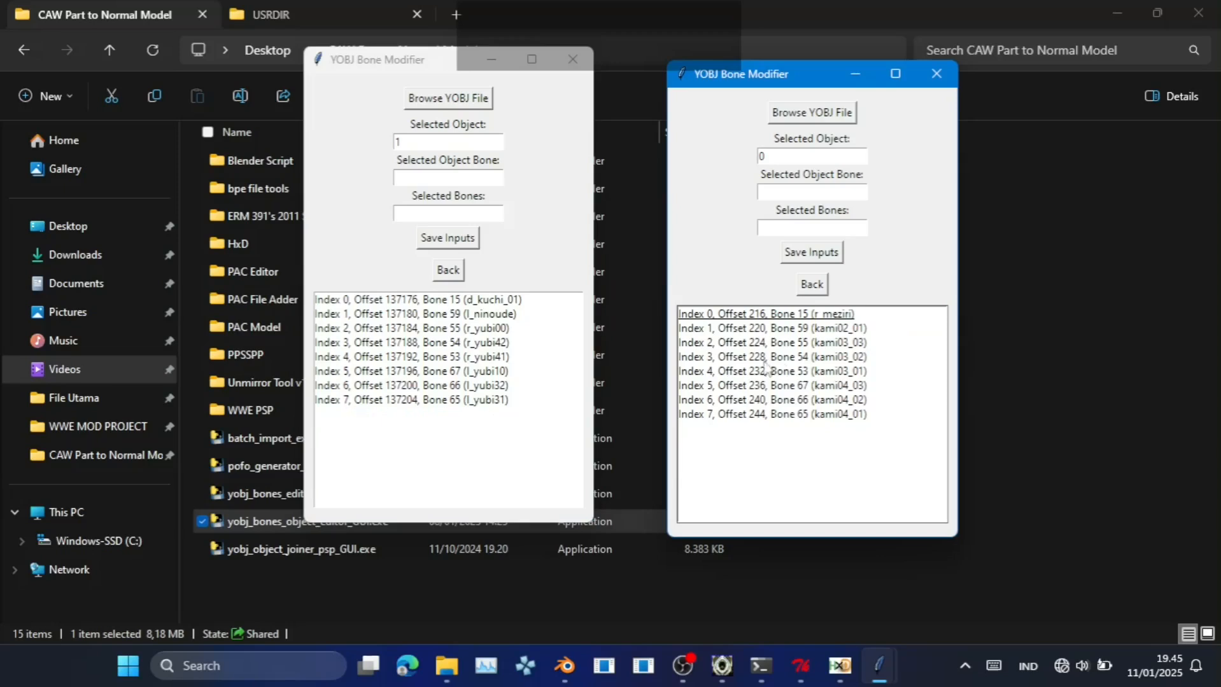
Examine the bone entries of object 0 in 2.yobj and compare the index 0 entries of both files.
{"action": "left_click", "coordinate": [835, 328]}
{"action": "left_click", "coordinate": [835, 343]}
{"action": "left_click", "coordinate": [834, 356]}
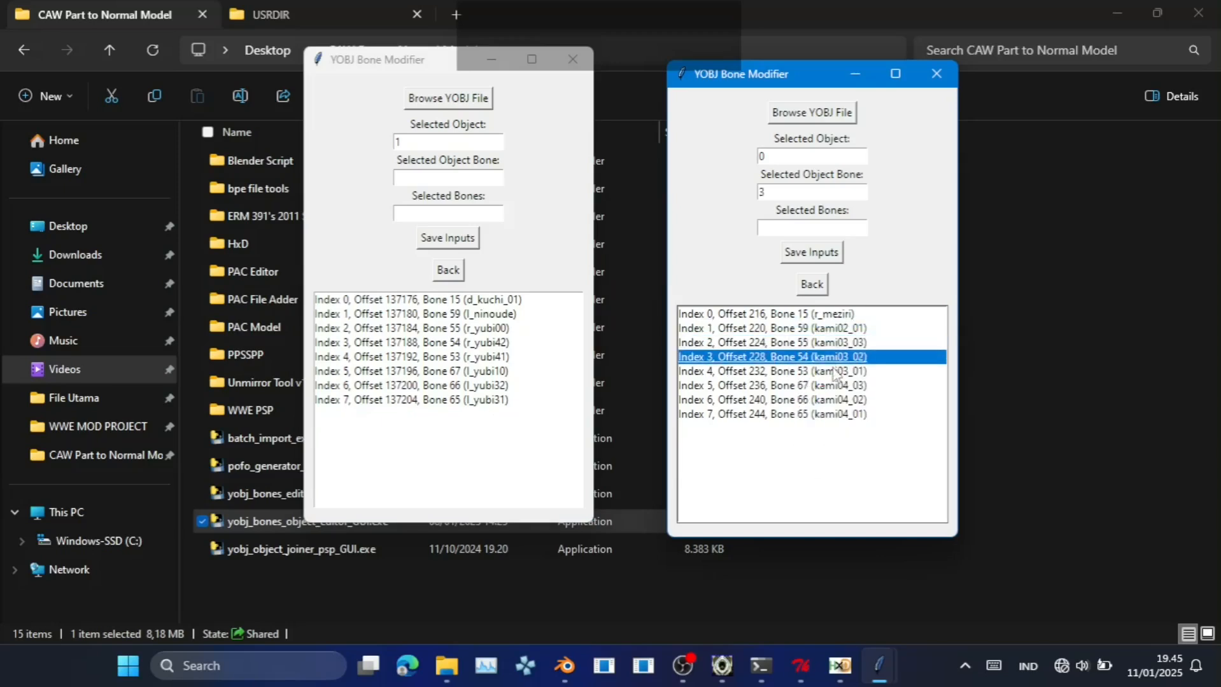
{"action": "left_click", "coordinate": [832, 372]}
{"action": "left_click", "coordinate": [835, 385]}
{"action": "left_click", "coordinate": [835, 400]}
{"action": "left_click", "coordinate": [835, 414]}
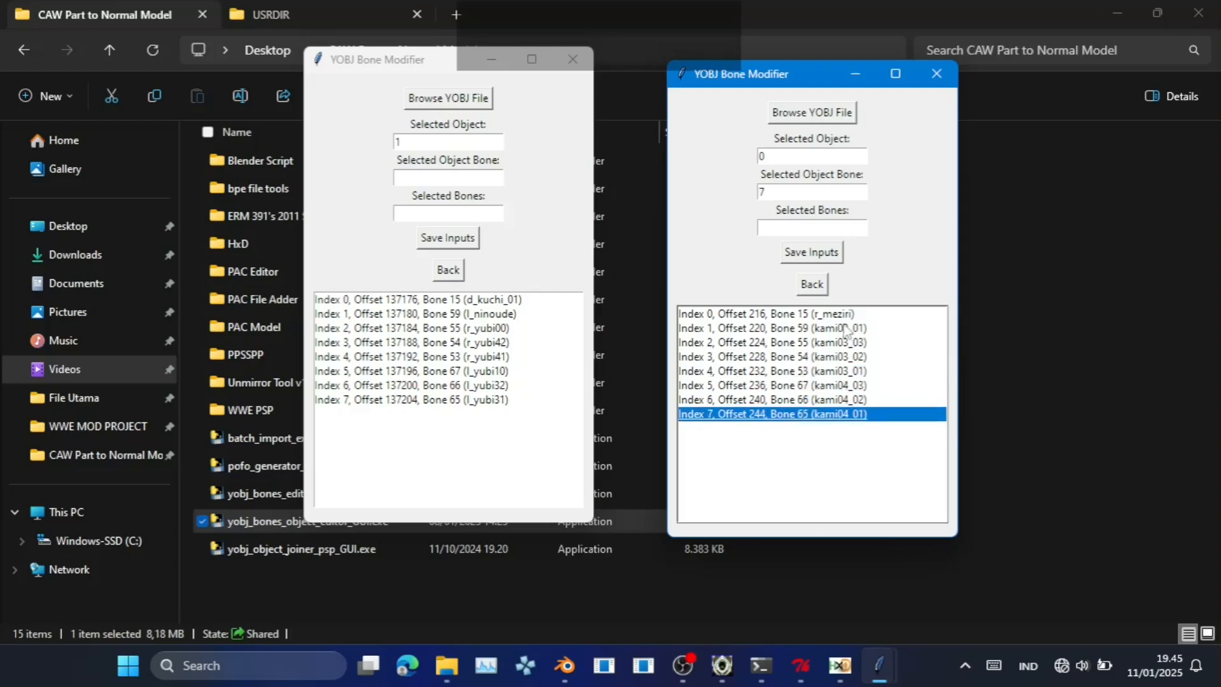
{"action": "left_click", "coordinate": [842, 315]}
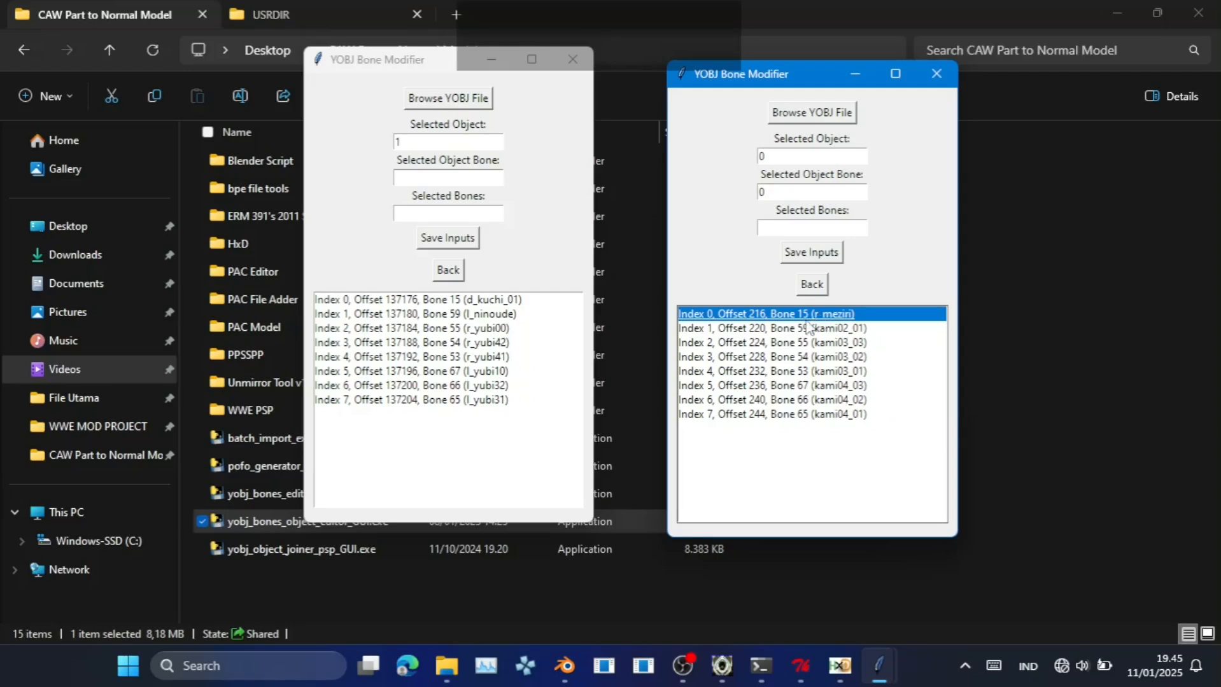
{"action": "left_click", "coordinate": [503, 300]}
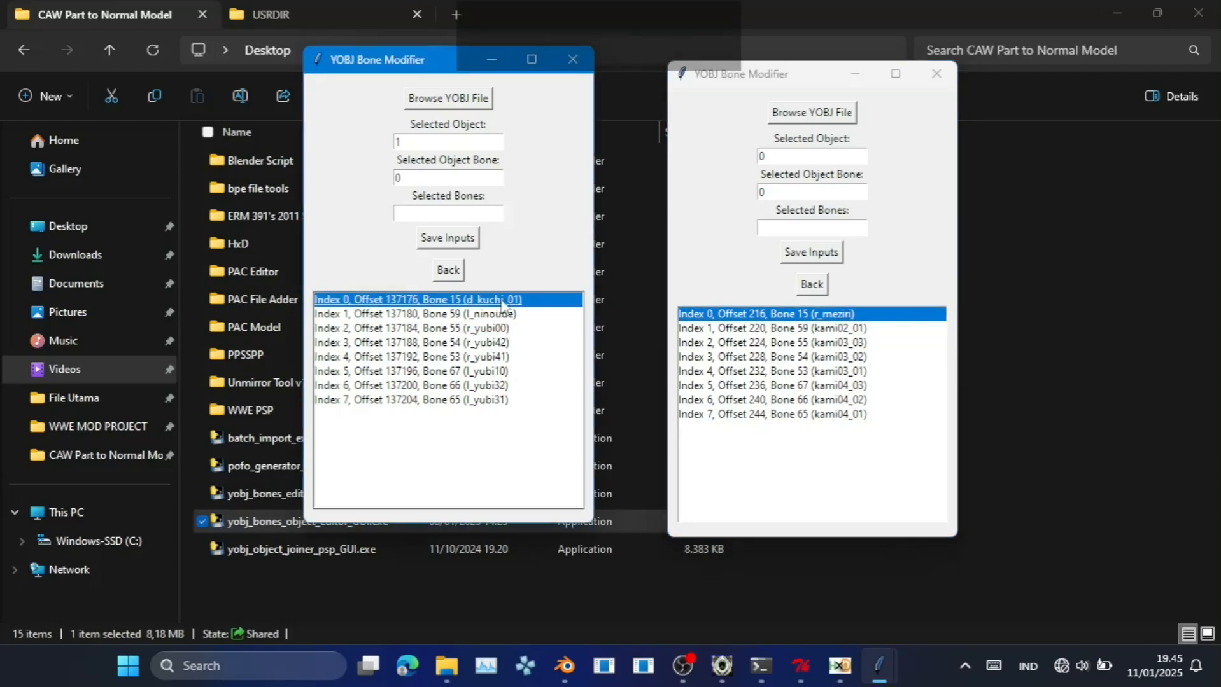
{"action": "left_click", "coordinate": [498, 305]}
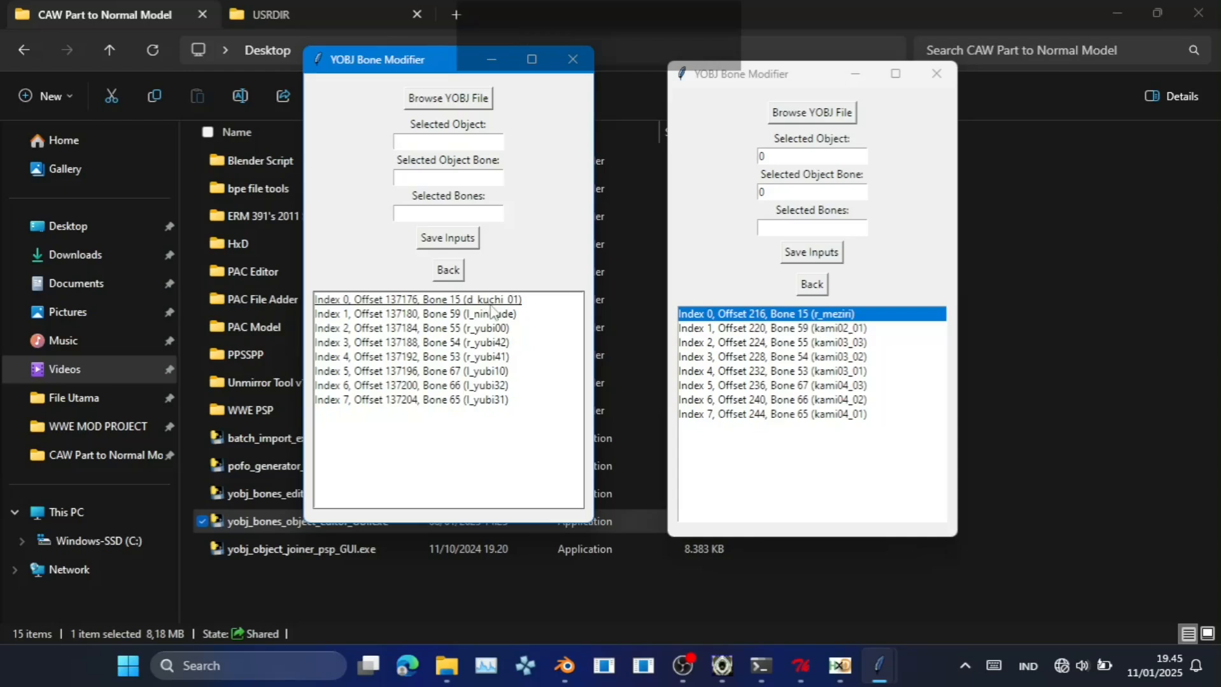
{"action": "left_click", "coordinate": [491, 304]}
Reassign the index 1 object bone in 0002.yobj to bone 103 (kami02_01), matching the same index in 2.yobj.
{"action": "left_click", "coordinate": [487, 315]}
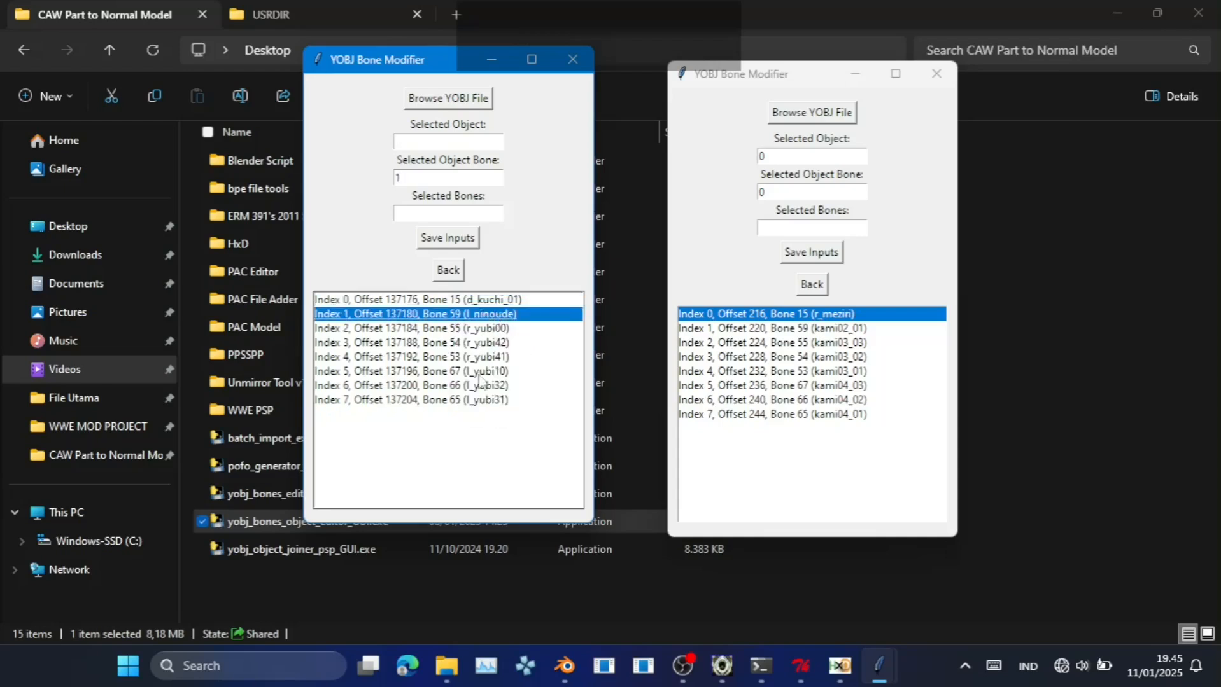
{"action": "left_click", "coordinate": [844, 329]}
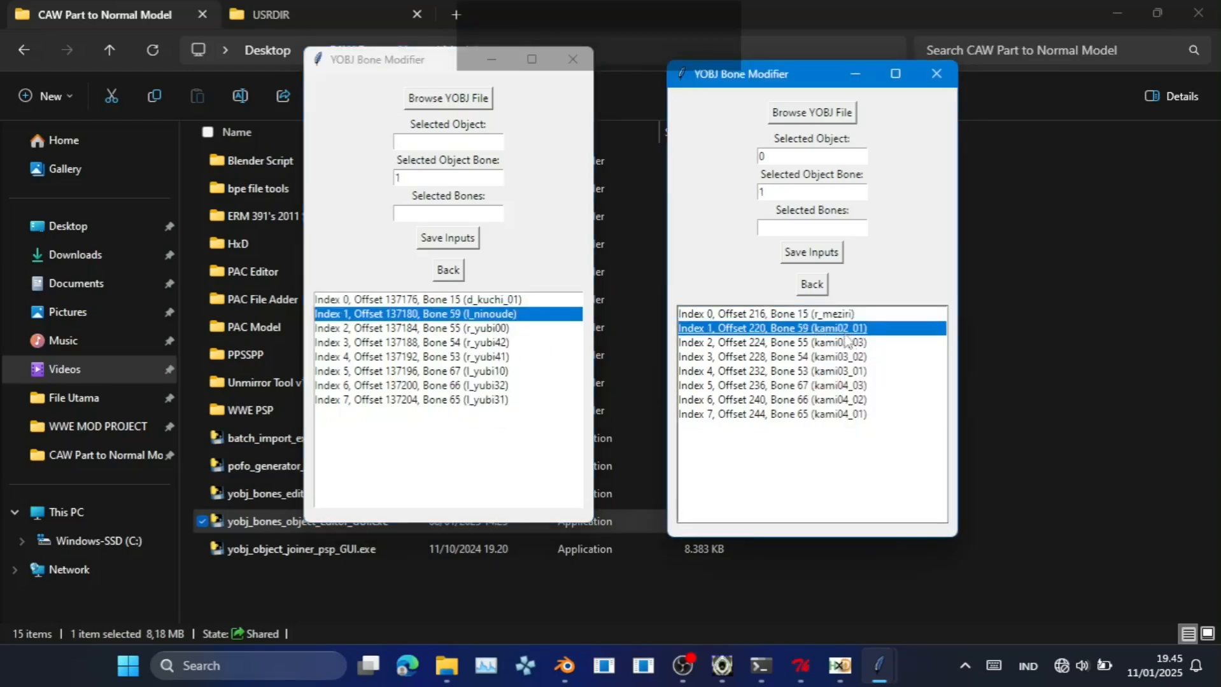
{"action": "double_click", "coordinate": [540, 325]}
{"action": "left_click", "coordinate": [475, 442]}
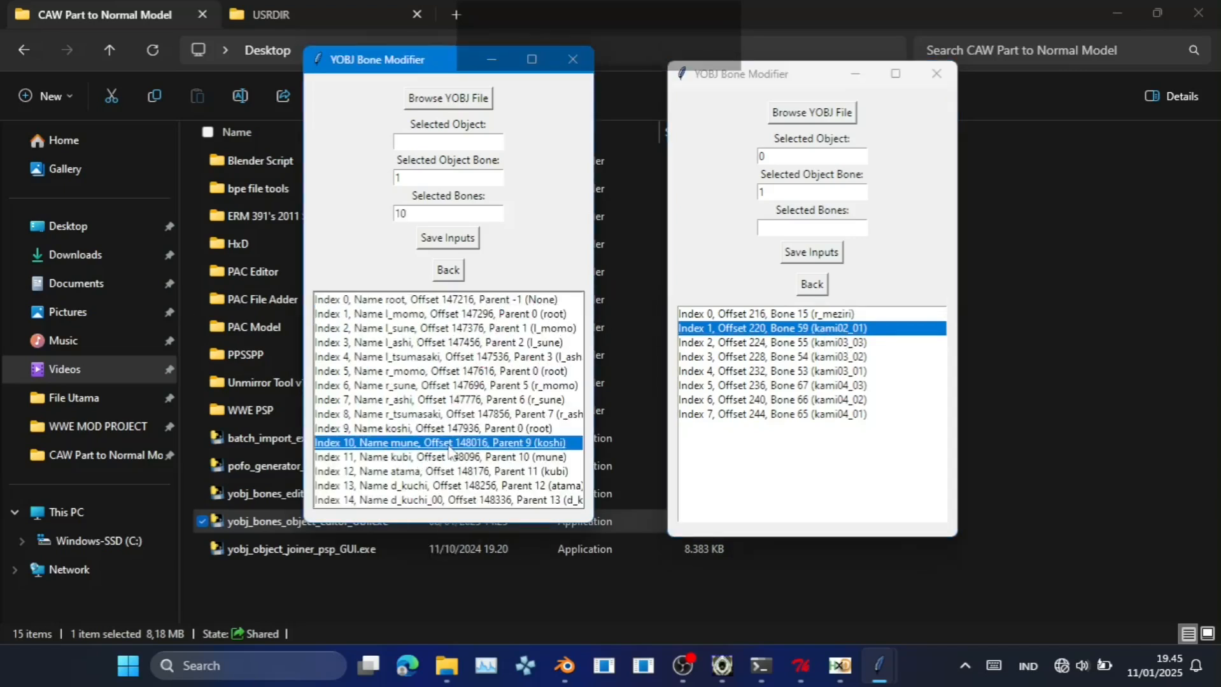
{"action": "scroll", "coordinate": [448, 455], "scroll_direction": "down", "scroll_amount": 20}
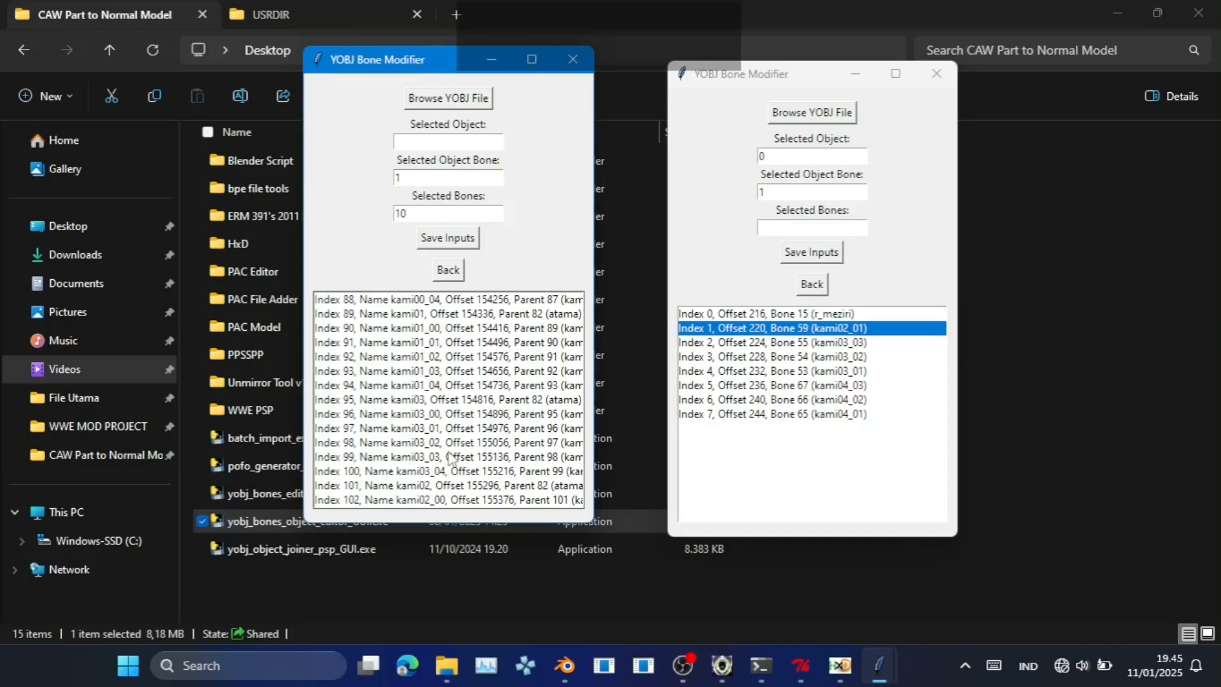
{"action": "scroll", "coordinate": [447, 455], "scroll_direction": "down", "scroll_amount": 3}
{"action": "scroll", "coordinate": [448, 468], "scroll_direction": "up", "scroll_amount": 2}
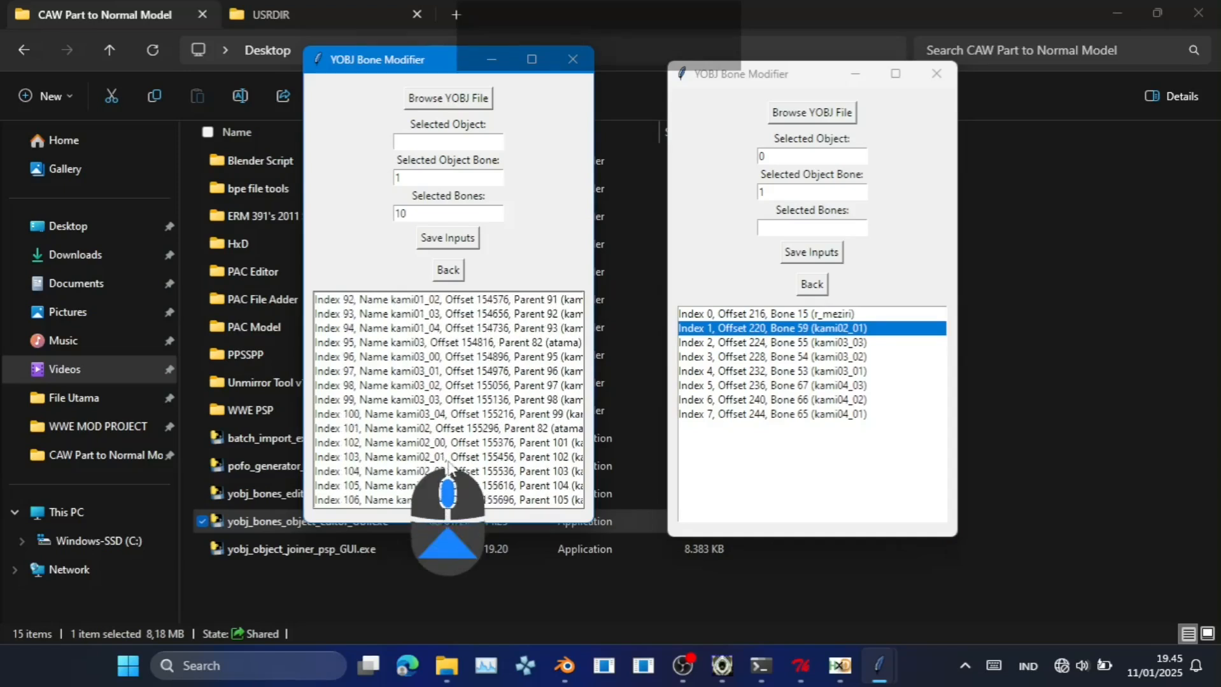
{"action": "left_click", "coordinate": [396, 457]}
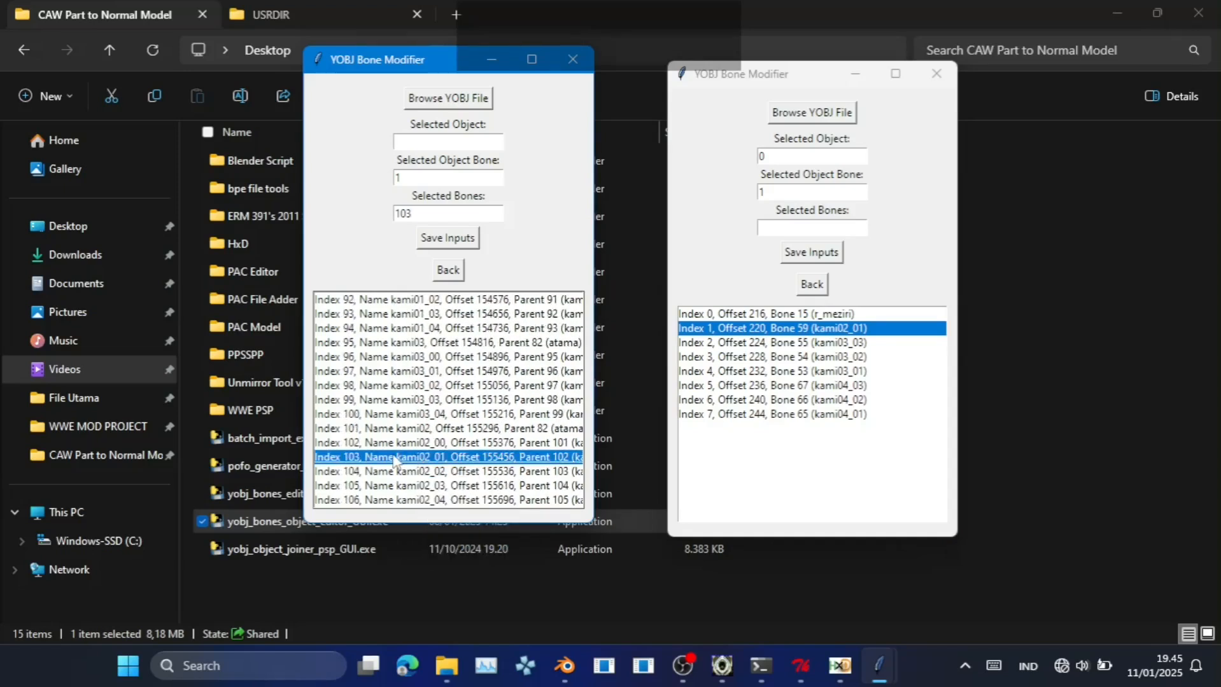
{"action": "left_click", "coordinate": [396, 457]}
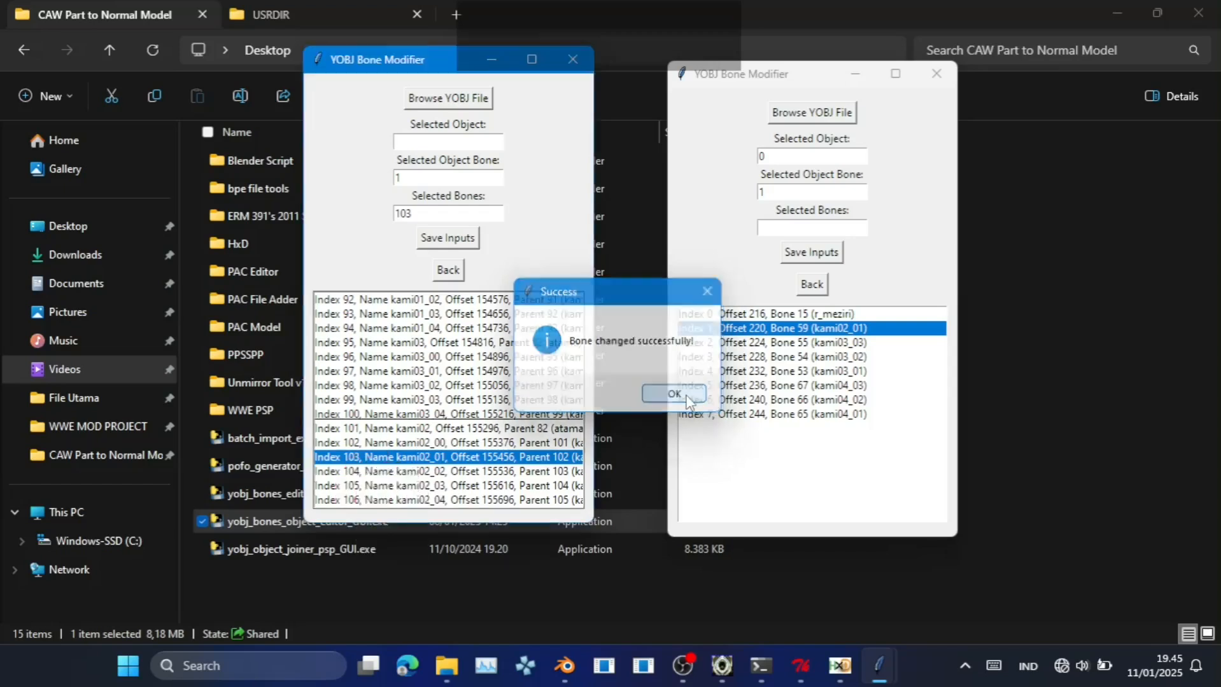
{"action": "left_click", "coordinate": [651, 399]}
{"action": "left_click", "coordinate": [513, 314]}
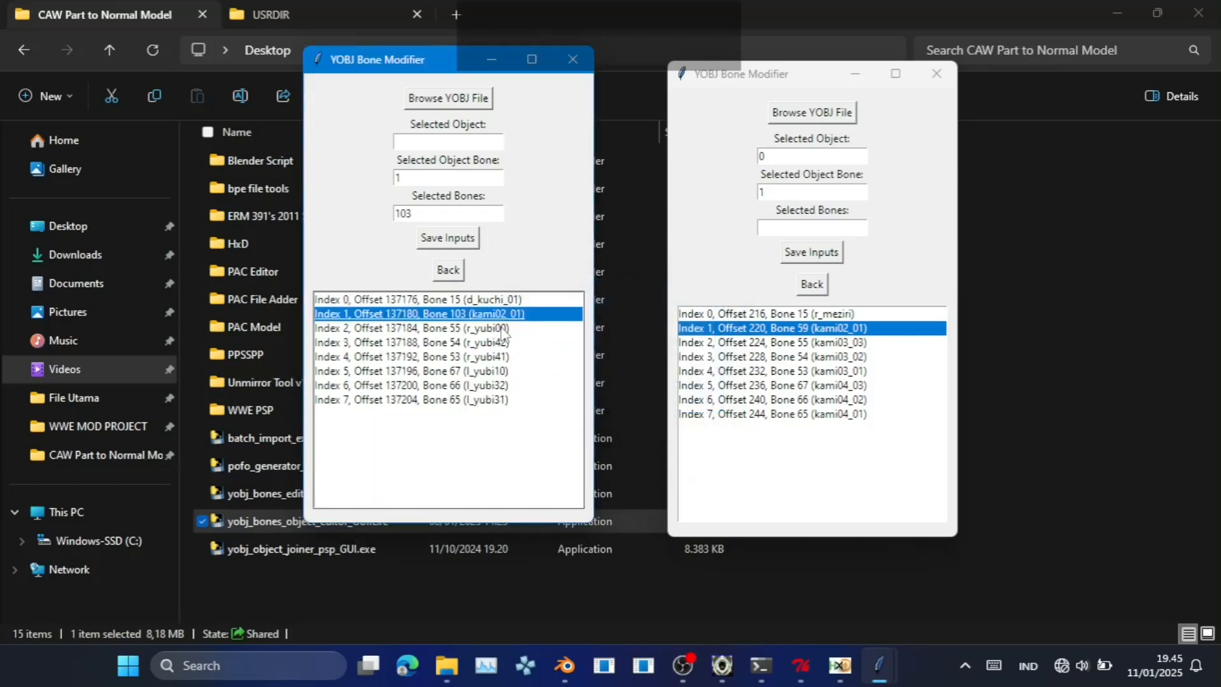
Reassign the index 2 object bone in 0002.yobj to bone 99 (kami03_03).
{"action": "left_click", "coordinate": [503, 329]}
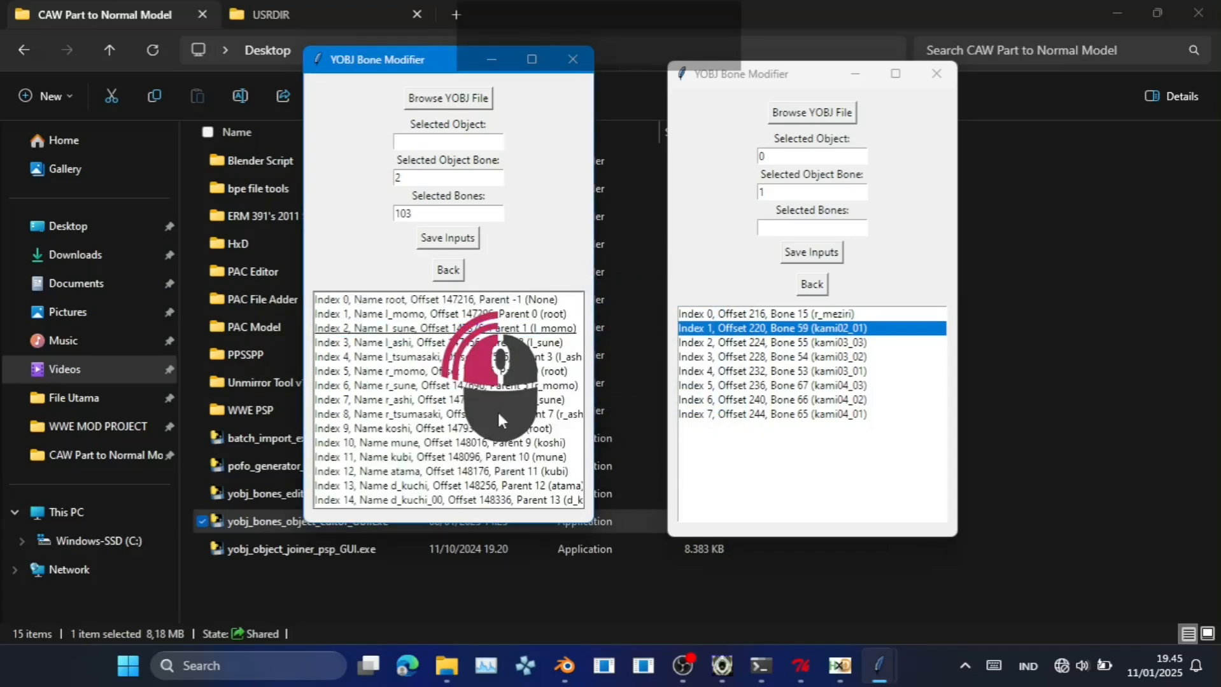
{"action": "scroll", "coordinate": [483, 439], "scroll_direction": "down", "scroll_amount": 11}
{"action": "scroll", "coordinate": [484, 439], "scroll_direction": "down", "scroll_amount": 11}
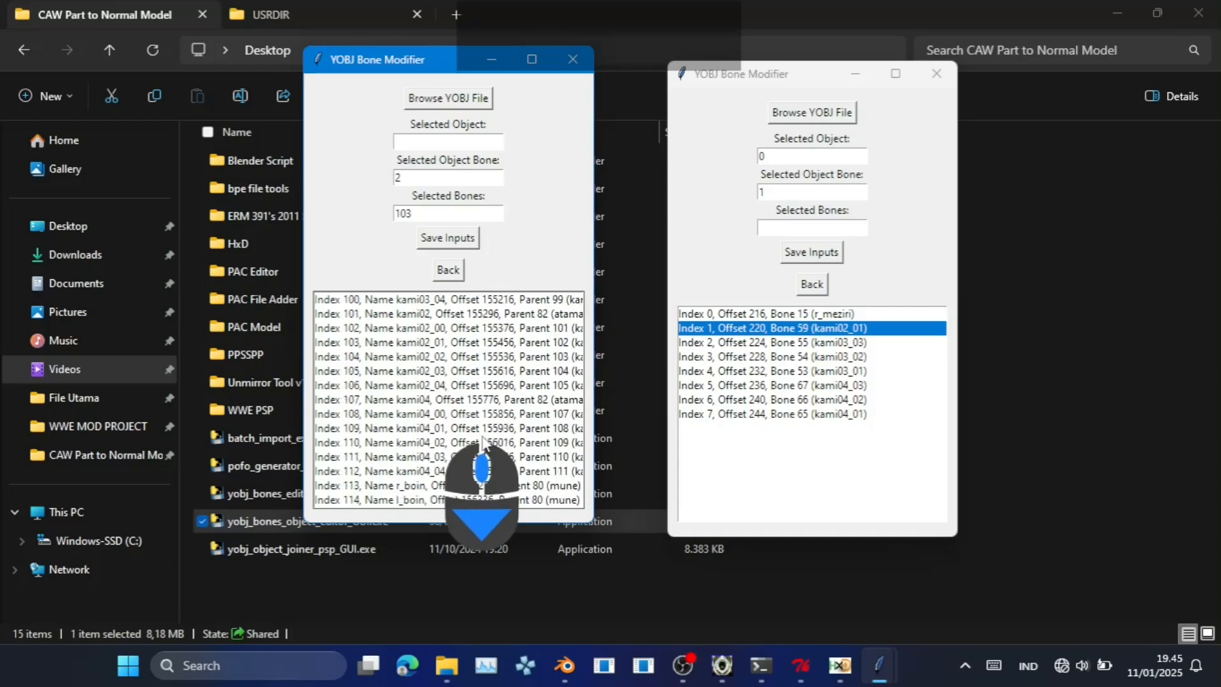
{"action": "left_click", "coordinate": [436, 455]}
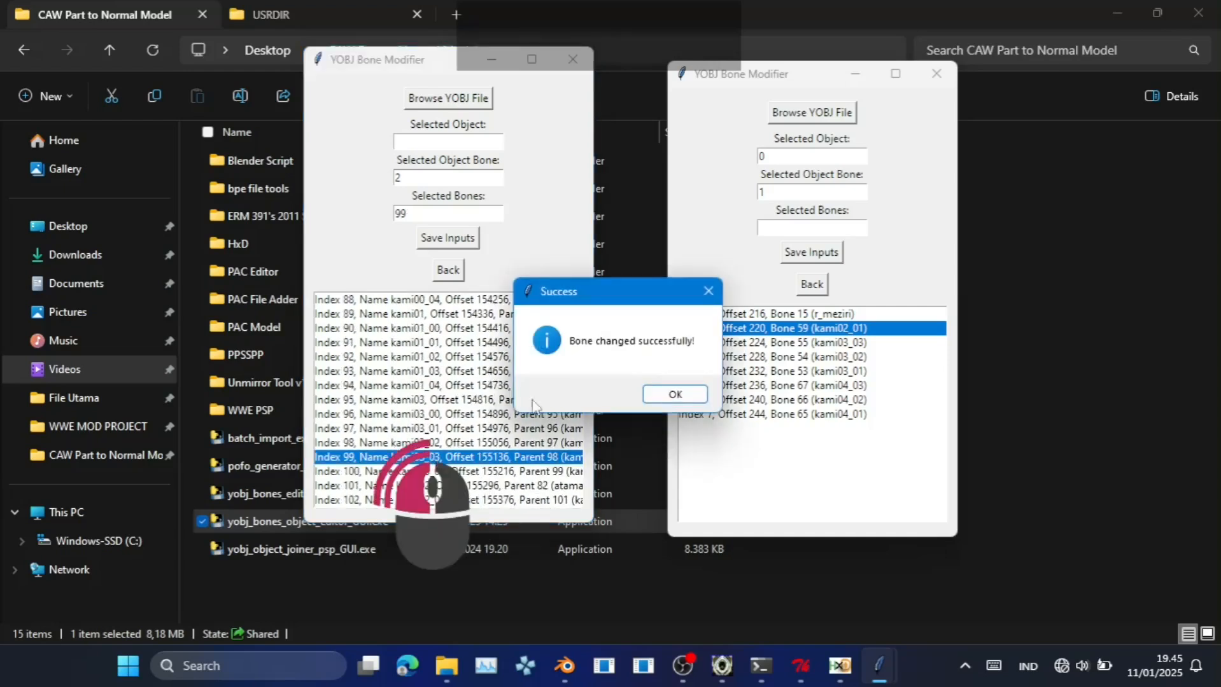
{"action": "left_click", "coordinate": [675, 396]}
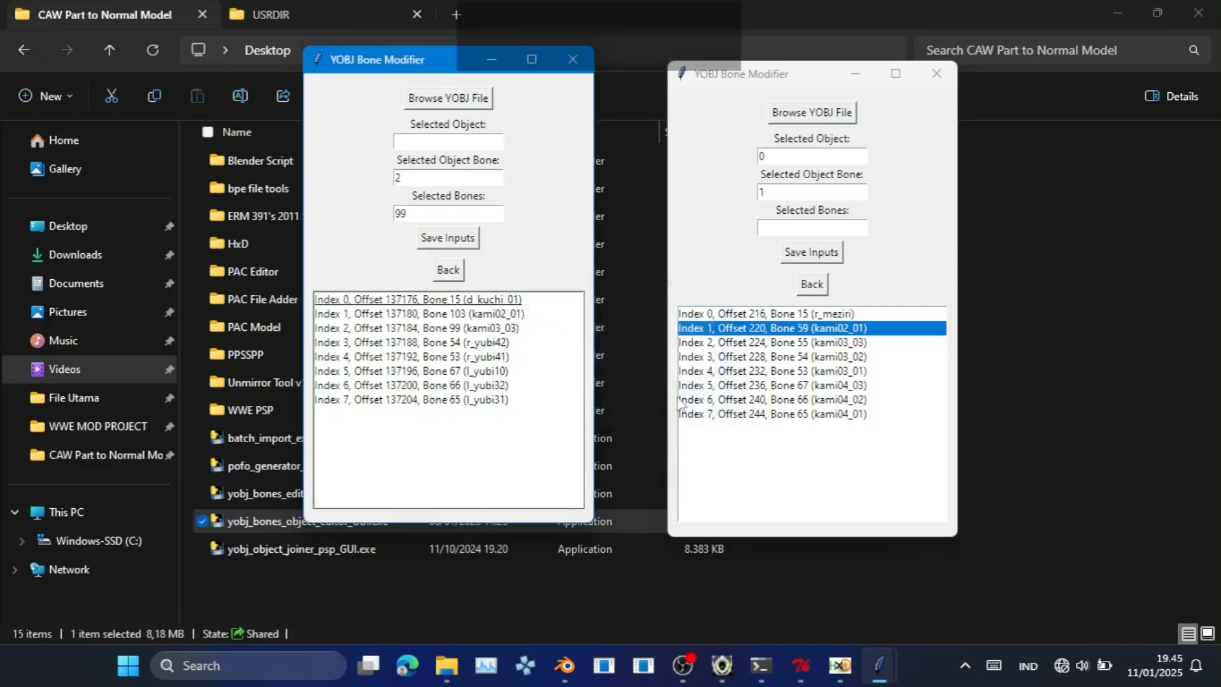
Reassign the index 3 object bone in 0002.yobj to bone 98 (kami03_02).
{"action": "left_click", "coordinate": [504, 343]}
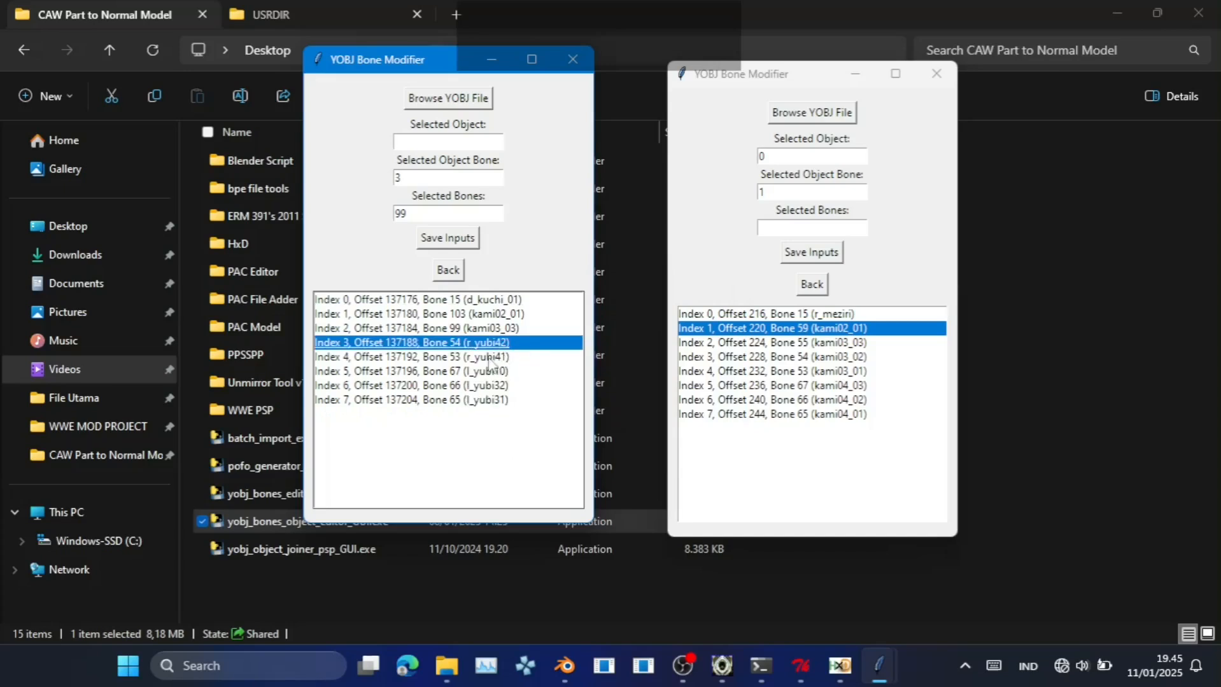
{"action": "double_click", "coordinate": [494, 344]}
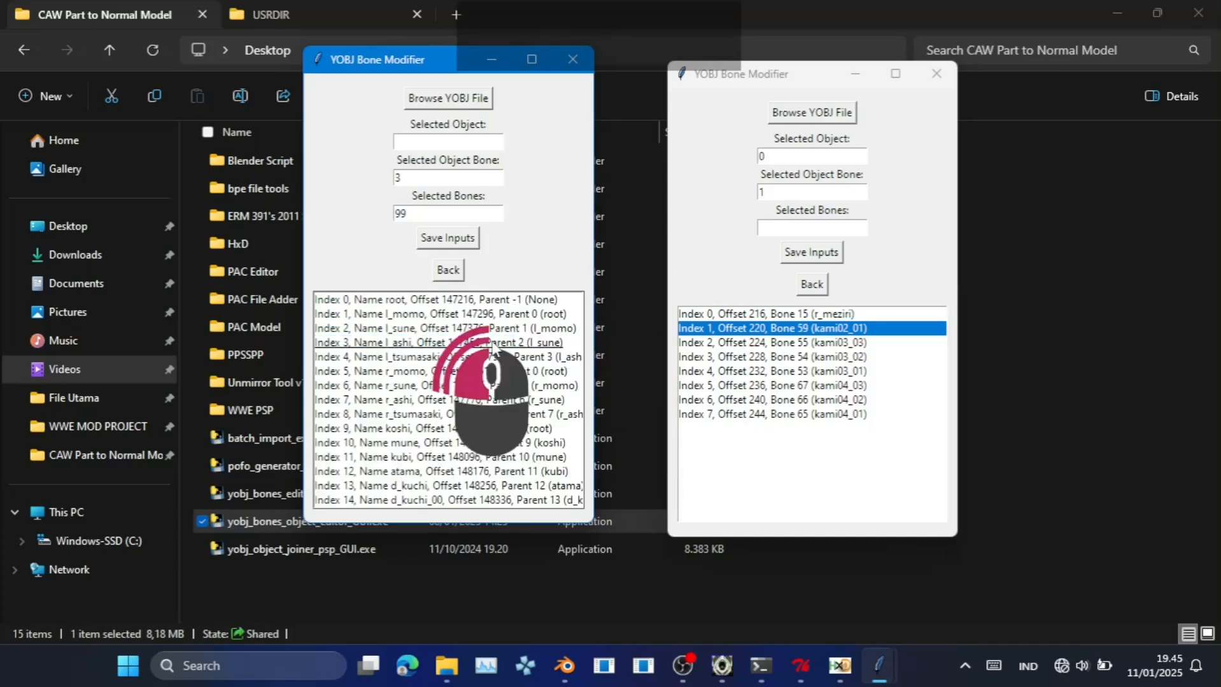
{"action": "left_click", "coordinate": [437, 216]}
{"action": "key", "text": "BackSpace"}
{"action": "type", "text": "8"}
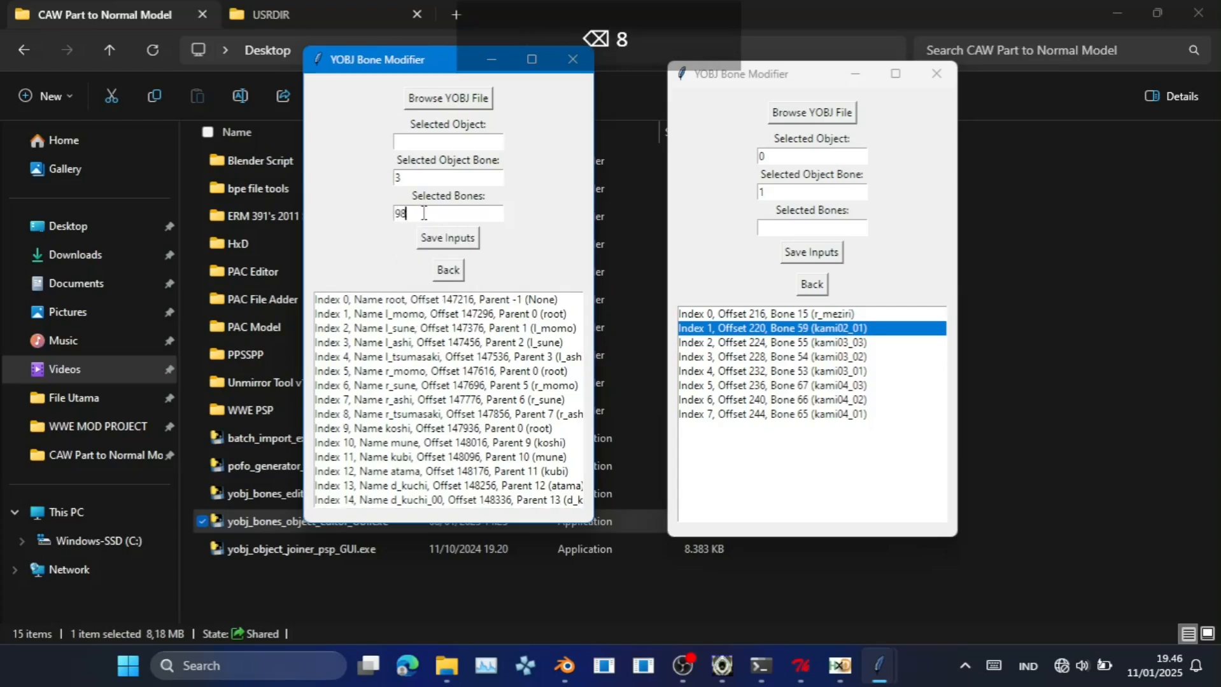
{"action": "left_click", "coordinate": [448, 237]}
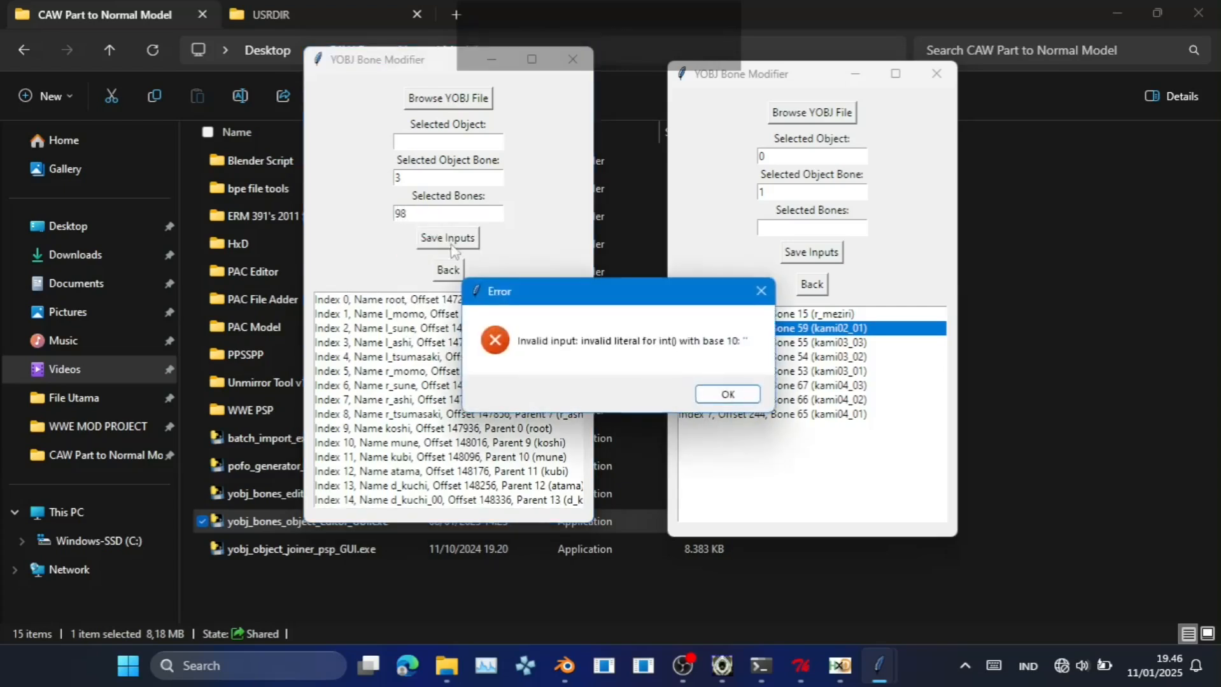
{"action": "left_click", "coordinate": [727, 394]}
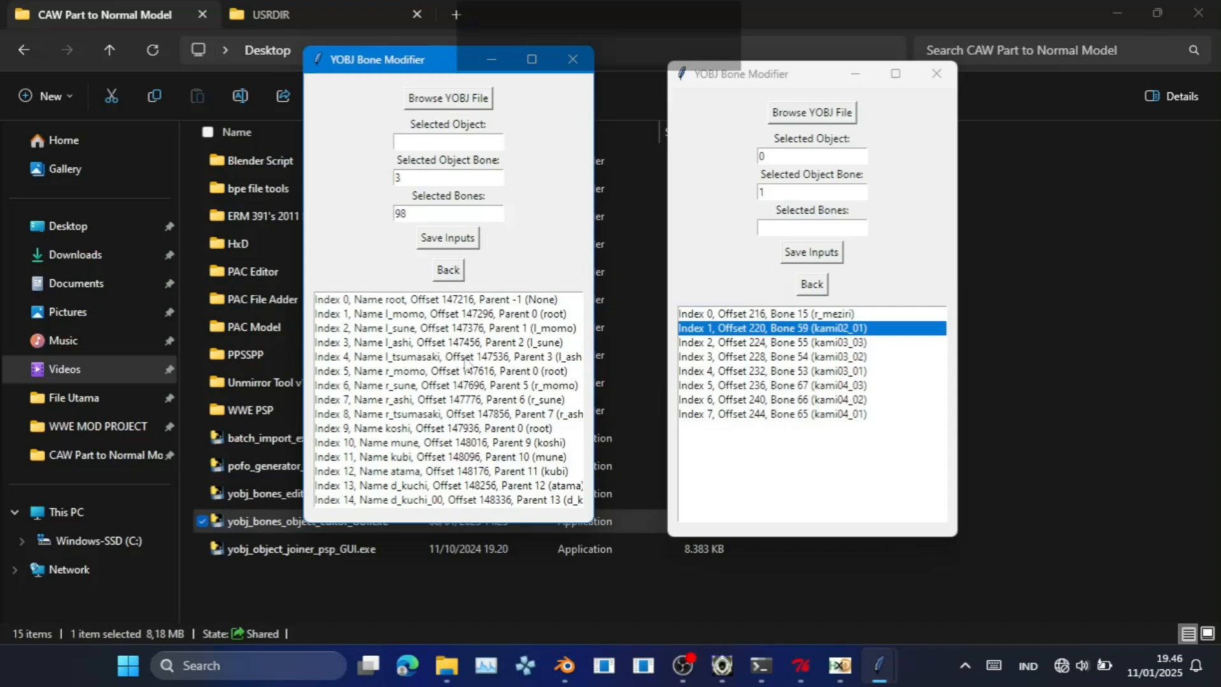
{"action": "scroll", "coordinate": [449, 439], "scroll_direction": "down", "scroll_amount": 20}
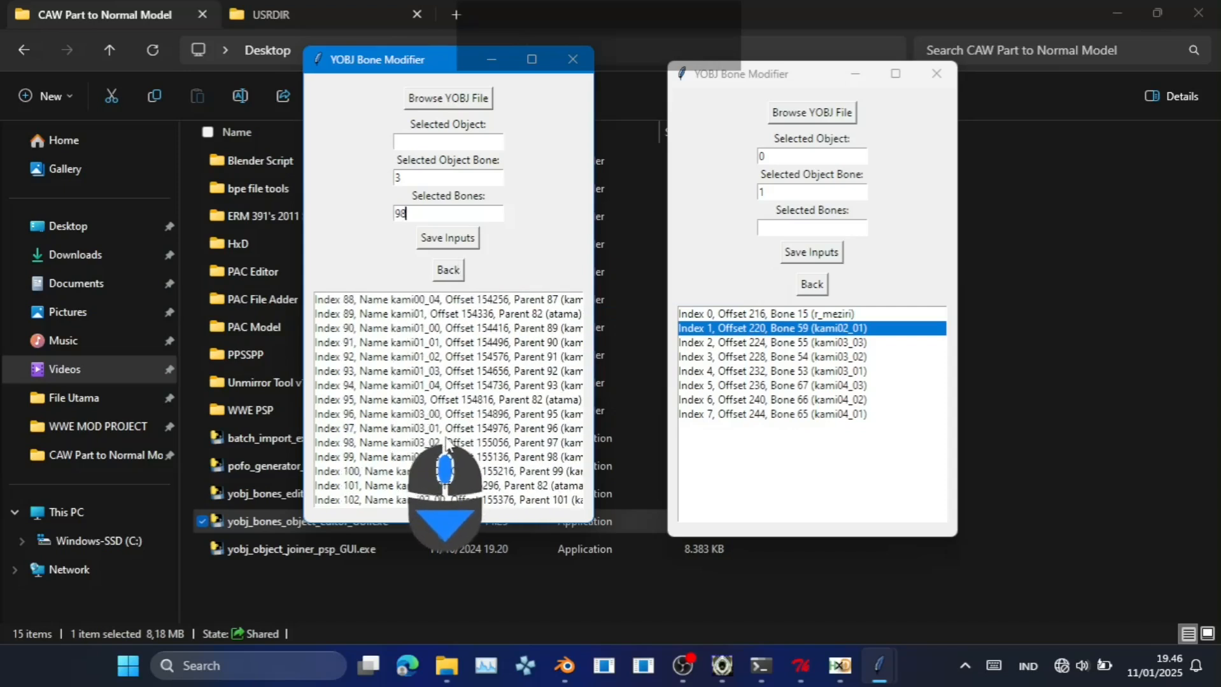
{"action": "left_click", "coordinate": [448, 443]}
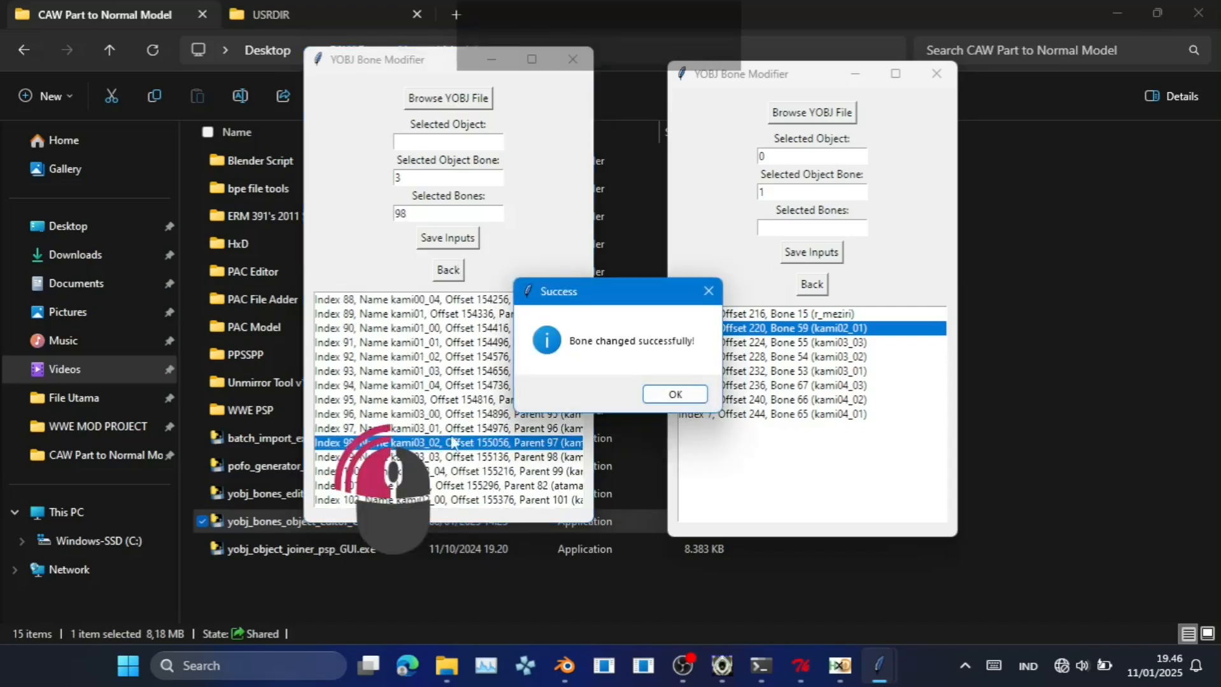
{"action": "left_click", "coordinate": [688, 394]}
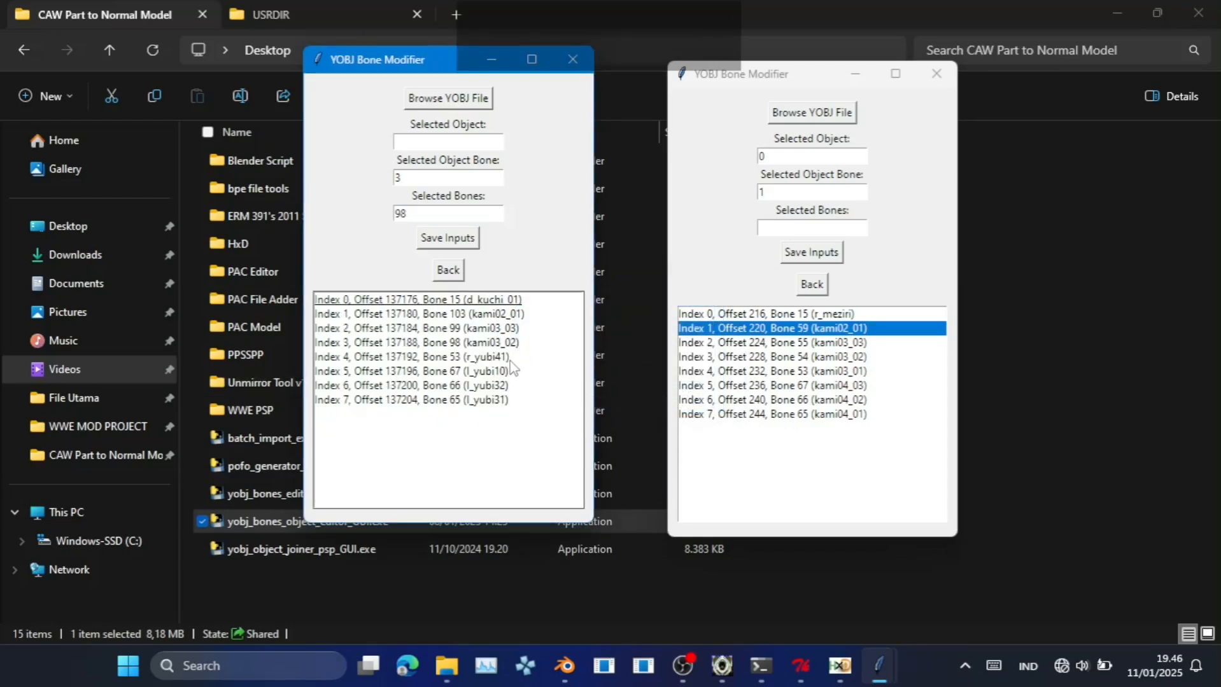
Enter 1 as the selected object for 0002.yobj and reassign its index 4 object bone to bone 97 (kami03_01).
{"action": "left_click", "coordinate": [432, 146]}
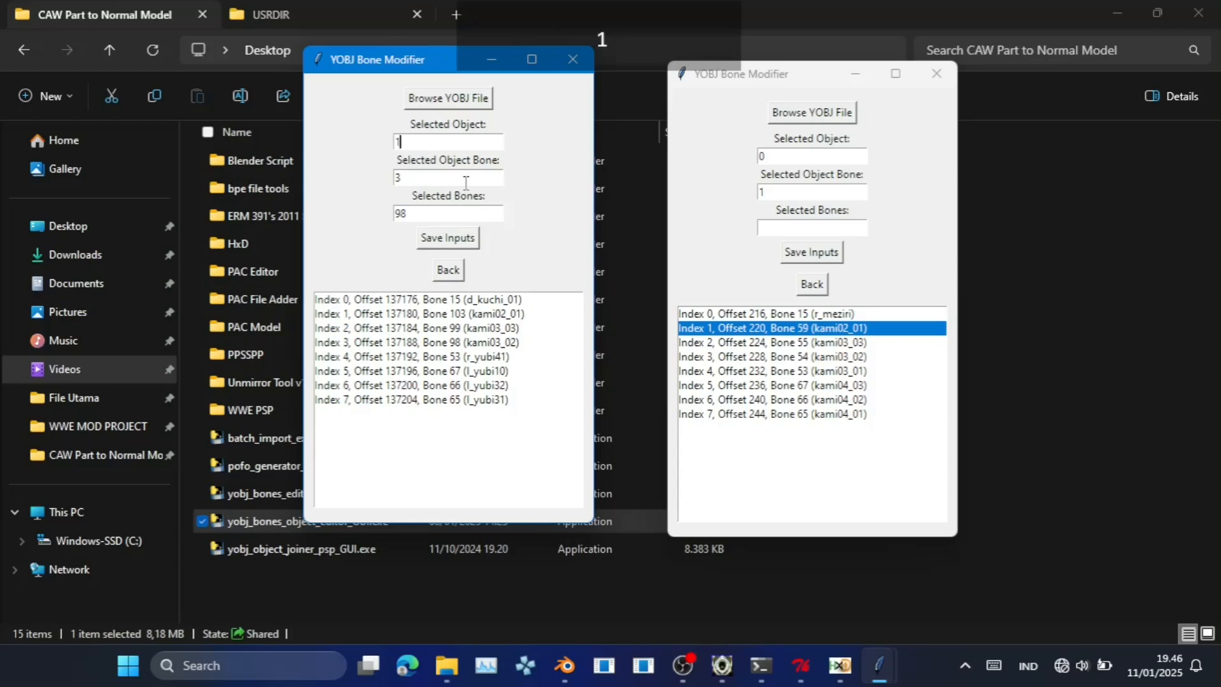
{"action": "left_click", "coordinate": [485, 361]}
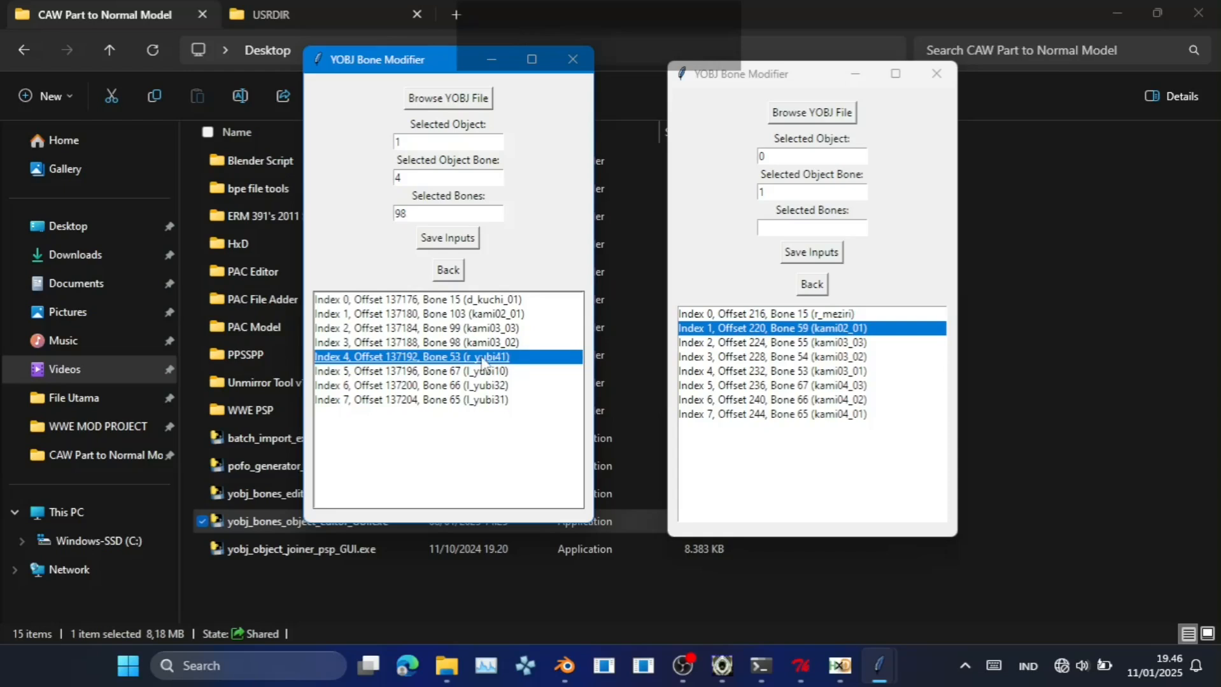
{"action": "left_click", "coordinate": [482, 362]}
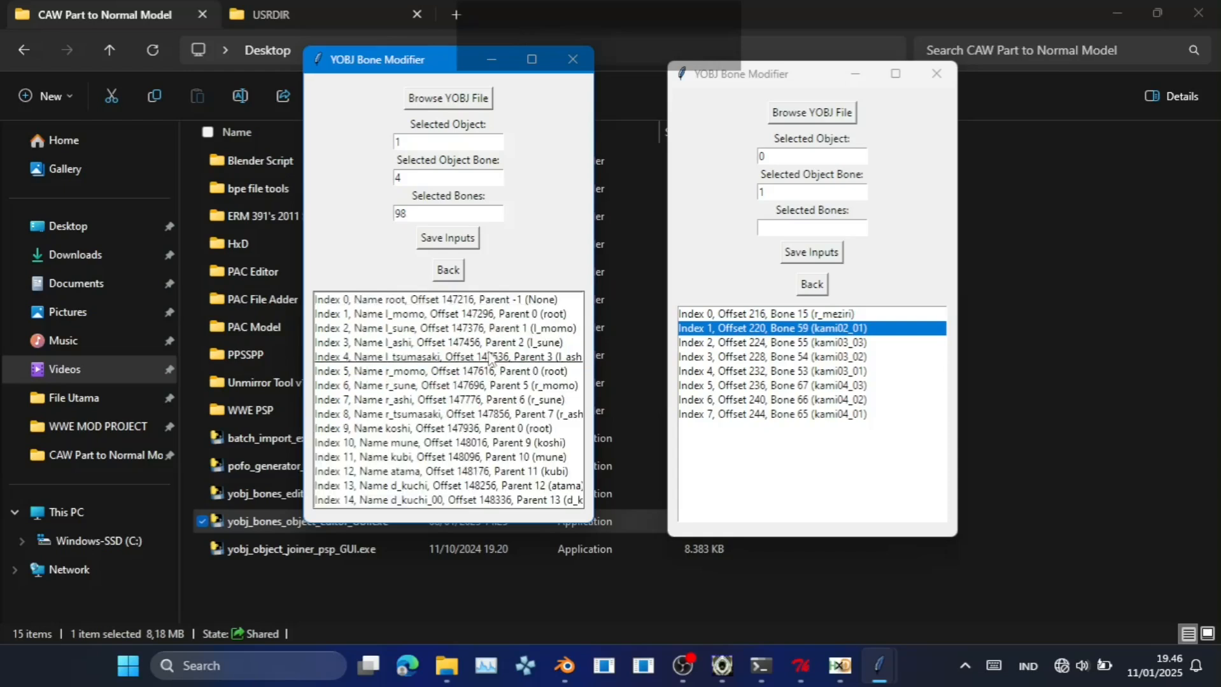
{"action": "left_click", "coordinate": [447, 212]}
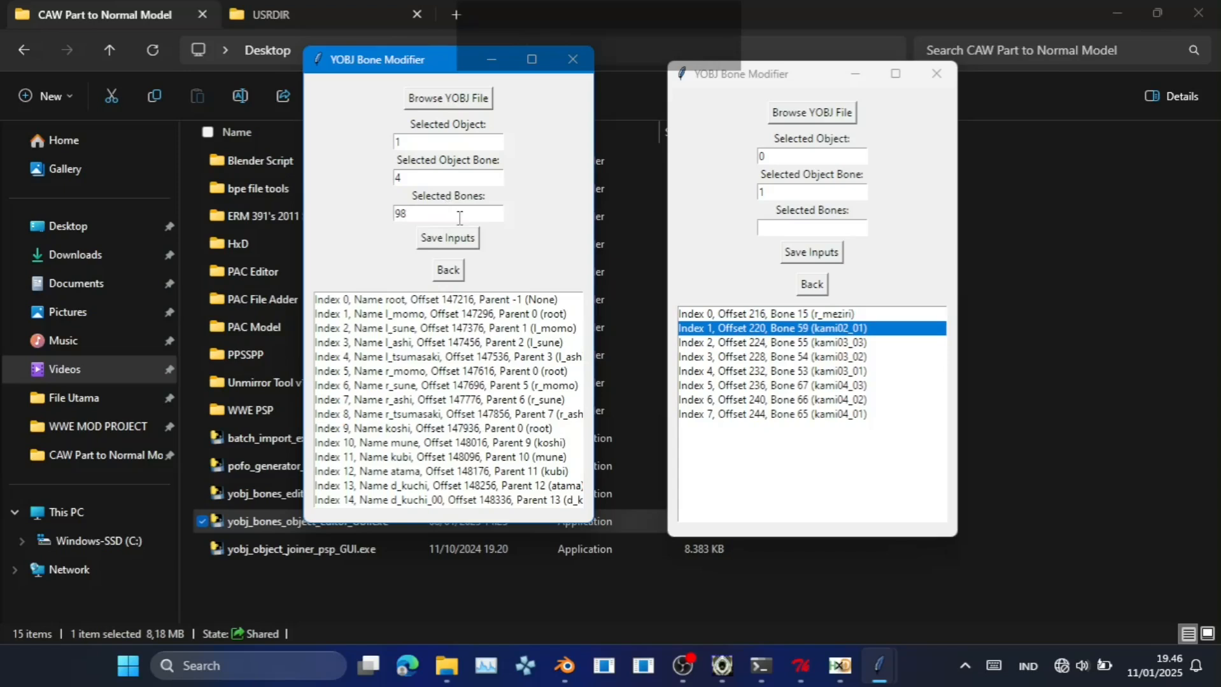
{"action": "key", "text": "BackSpace"}
{"action": "type", "text": "7"}
{"action": "left_click", "coordinate": [463, 239]}
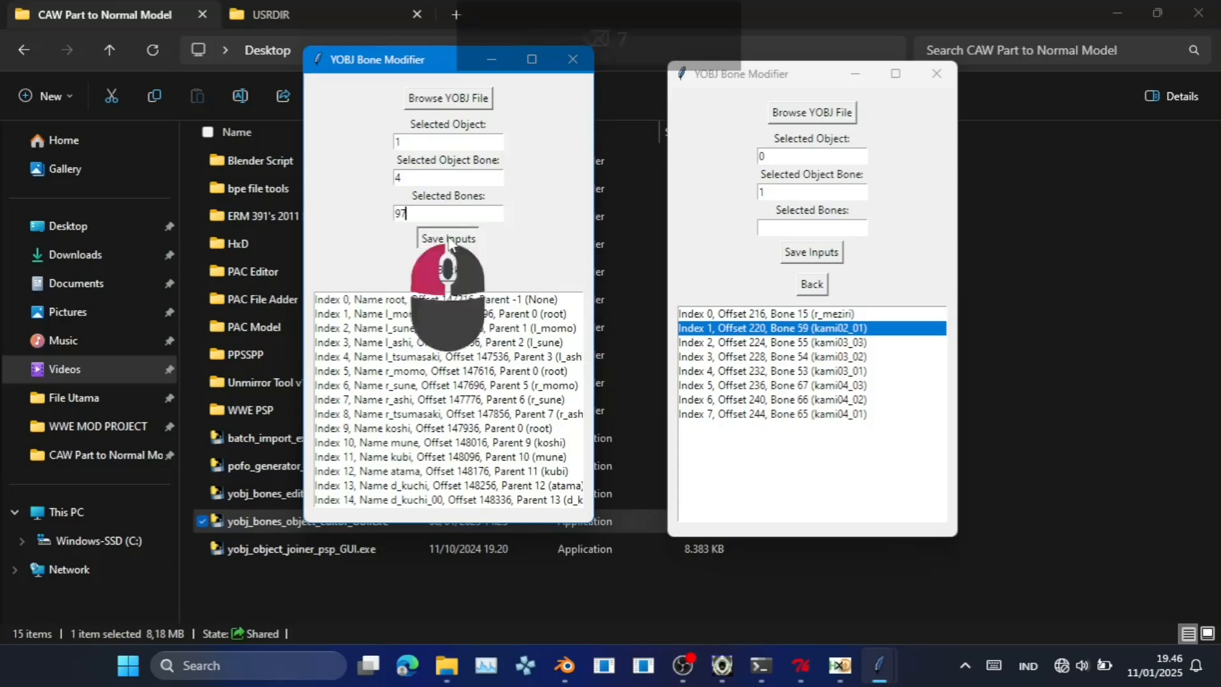
{"action": "left_click", "coordinate": [675, 395]}
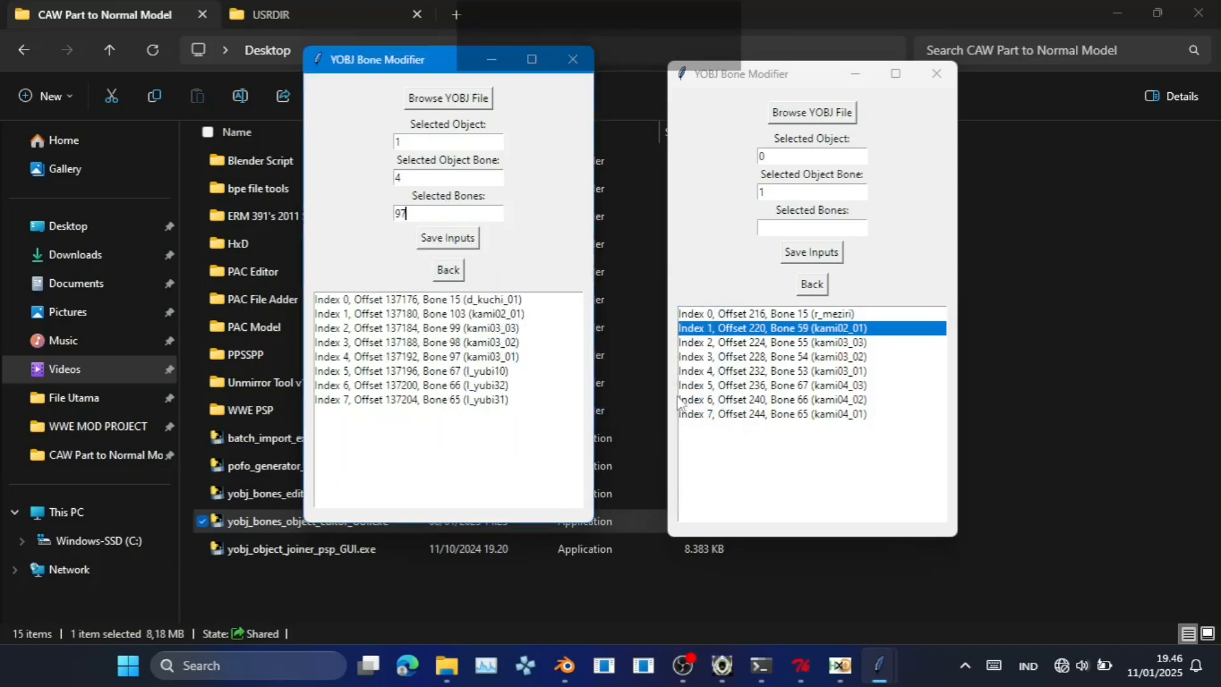
Reassign the index 5 object bone in 0002.yobj to bone 111 (kami04_03).
{"action": "left_click", "coordinate": [502, 372]}
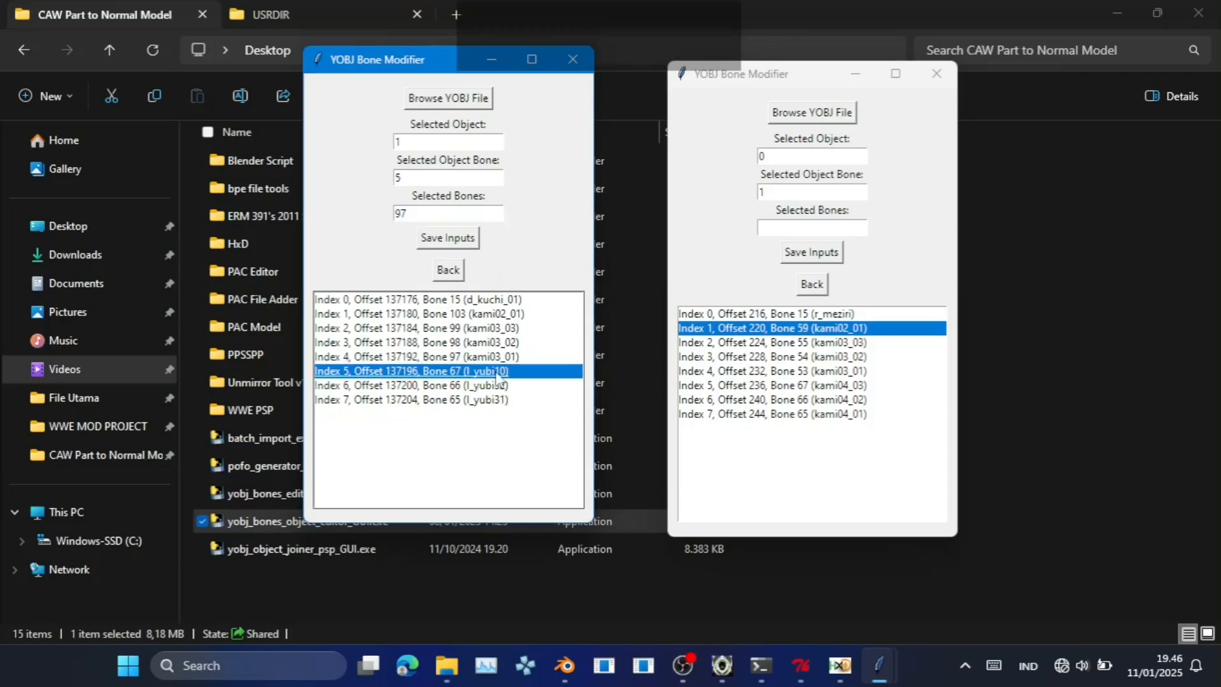
{"action": "double_click", "coordinate": [496, 372]}
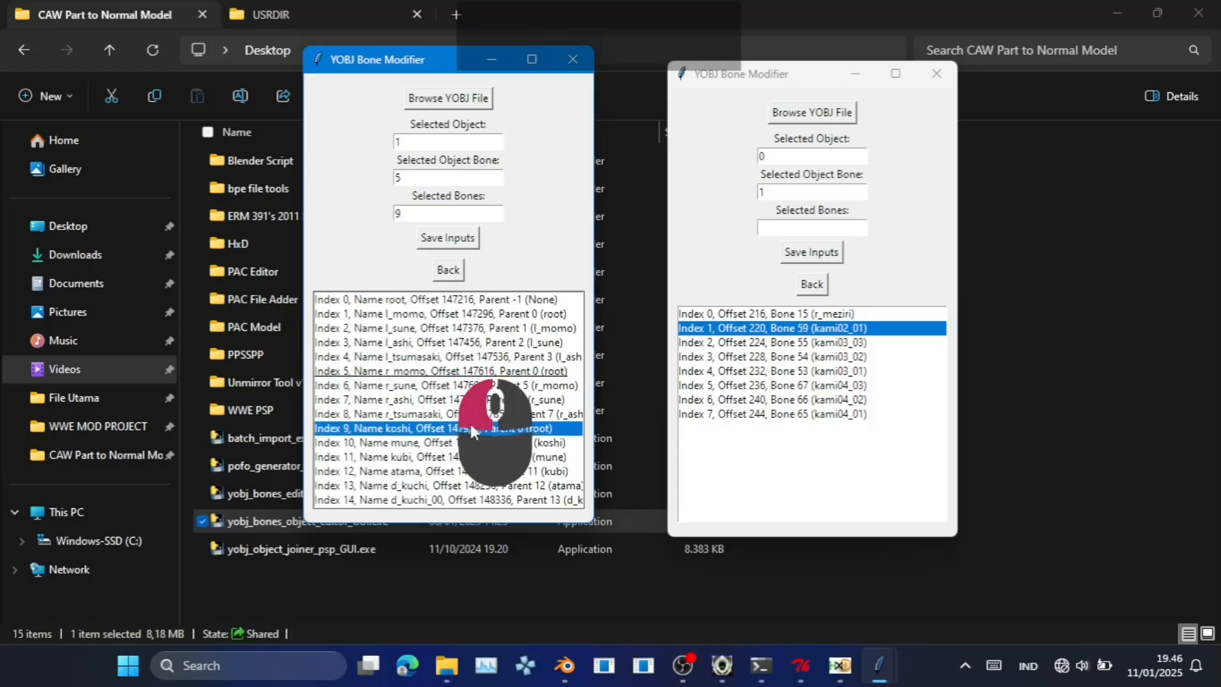
{"action": "scroll", "coordinate": [474, 445], "scroll_direction": "down", "scroll_amount": 15}
{"action": "scroll", "coordinate": [472, 449], "scroll_direction": "down", "scroll_amount": 10}
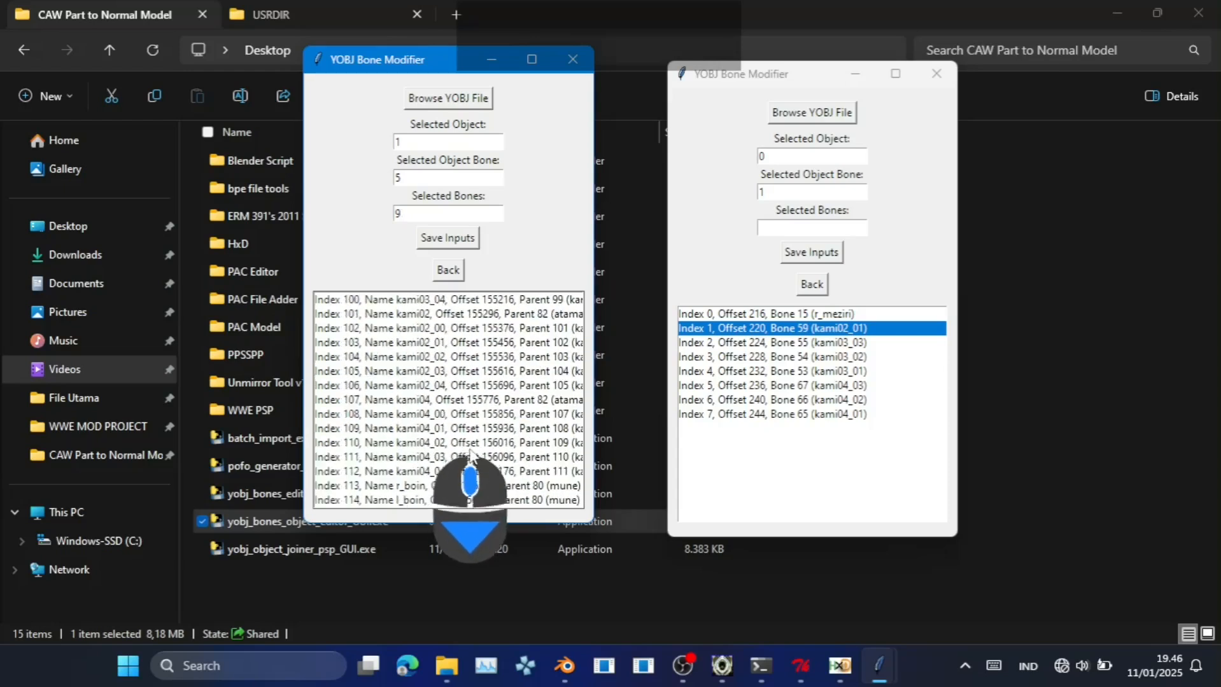
{"action": "left_click", "coordinate": [445, 457]}
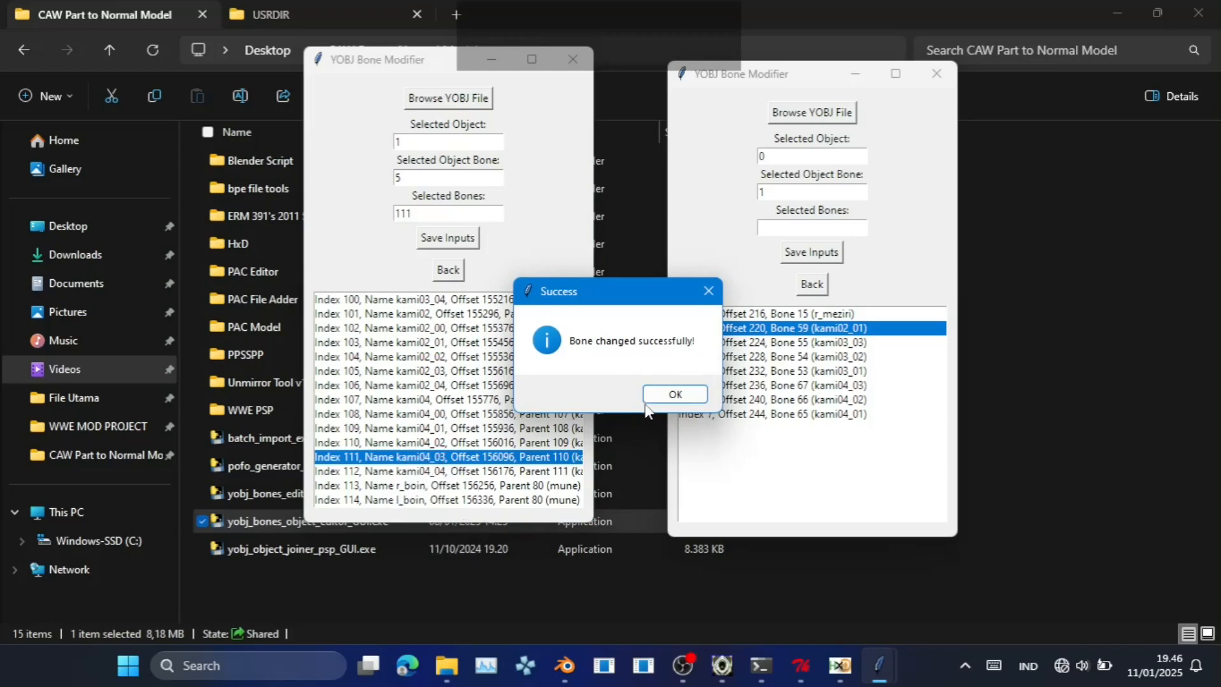
Reassign the index 6 object bone of object 1 in 0002.yobj to bone 110 (kami04_02).
{"action": "left_click", "coordinate": [659, 394]}
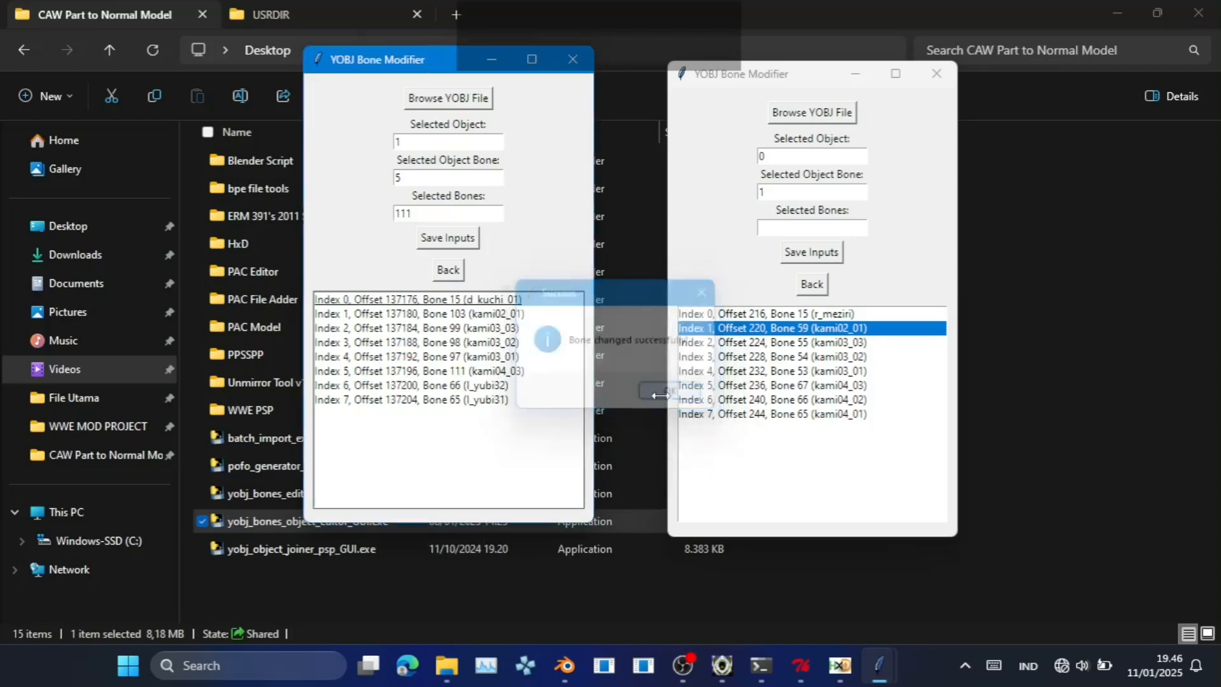
{"action": "left_click", "coordinate": [502, 395]}
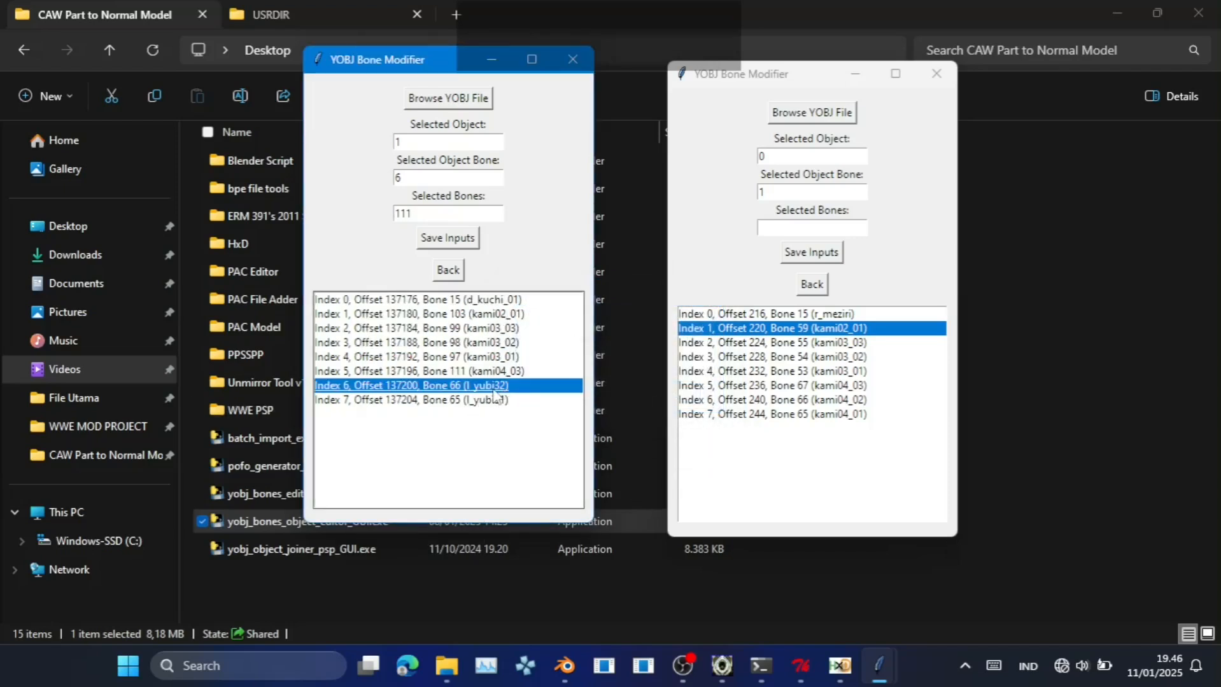
{"action": "left_click", "coordinate": [495, 385]}
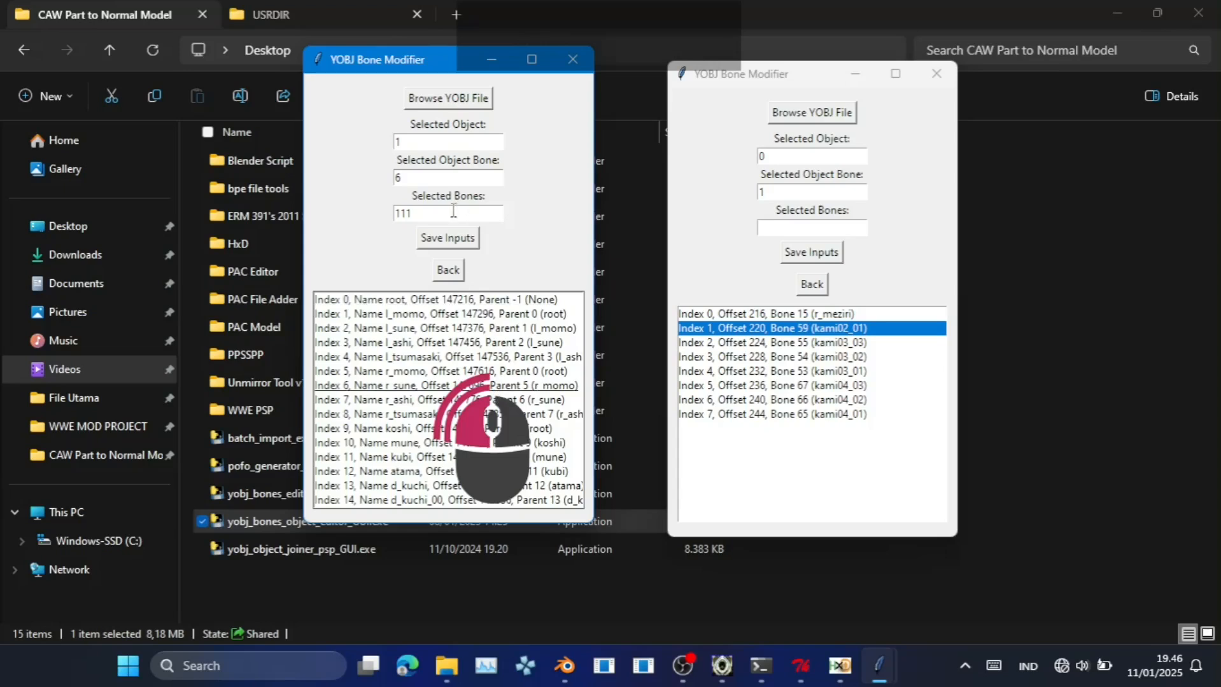
{"action": "key", "text": "BackSpace"}
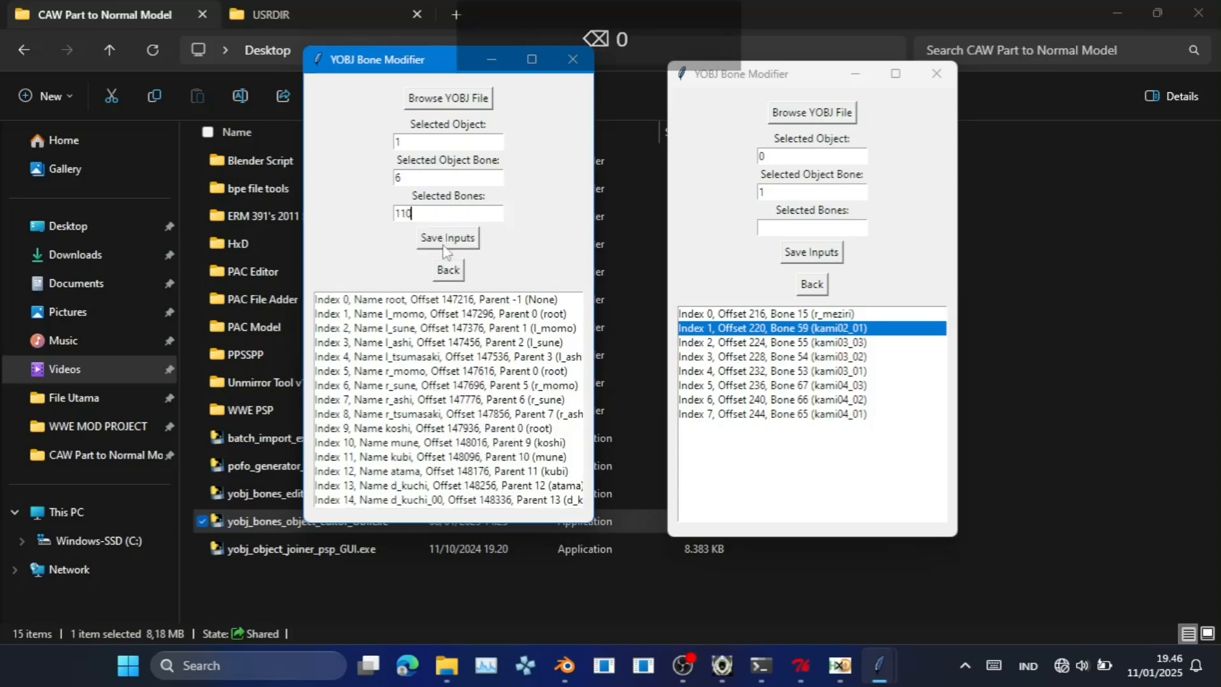
{"action": "left_click", "coordinate": [447, 238]}
{"action": "left_click", "coordinate": [695, 392]}
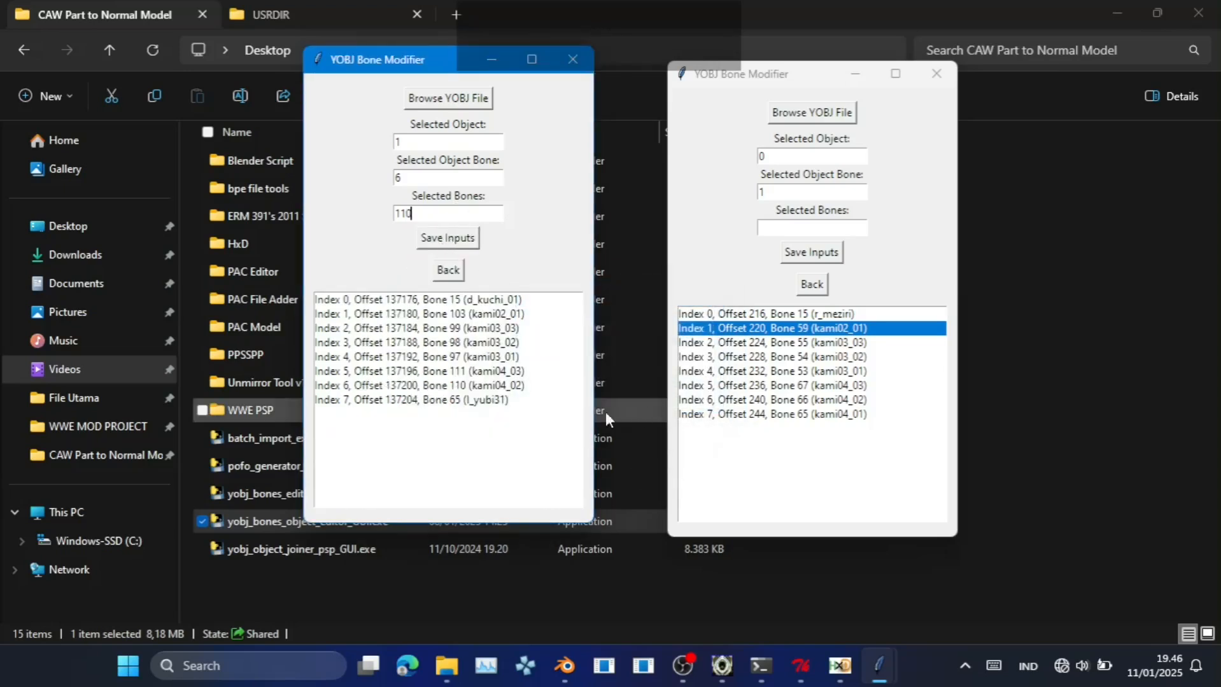
Reassign the index 7 object bone of object 1 in 0002.yobj to bone 109 (kami04_01).
{"action": "left_click", "coordinate": [495, 400]}
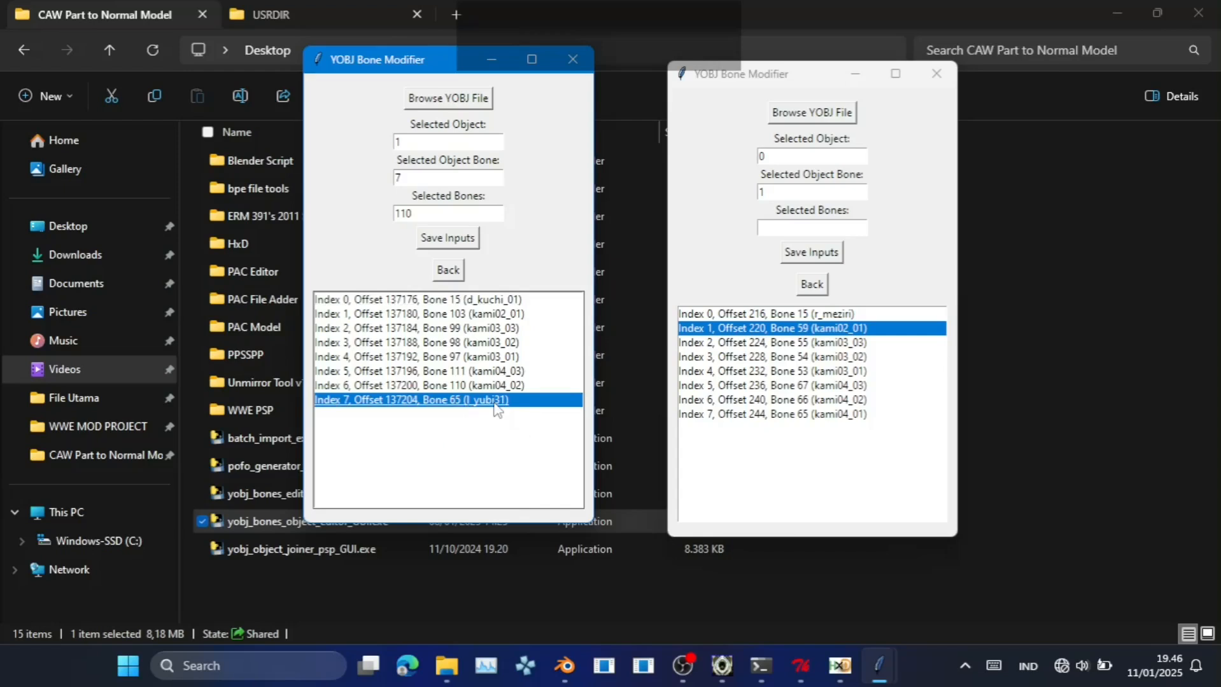
{"action": "left_click", "coordinate": [437, 212]}
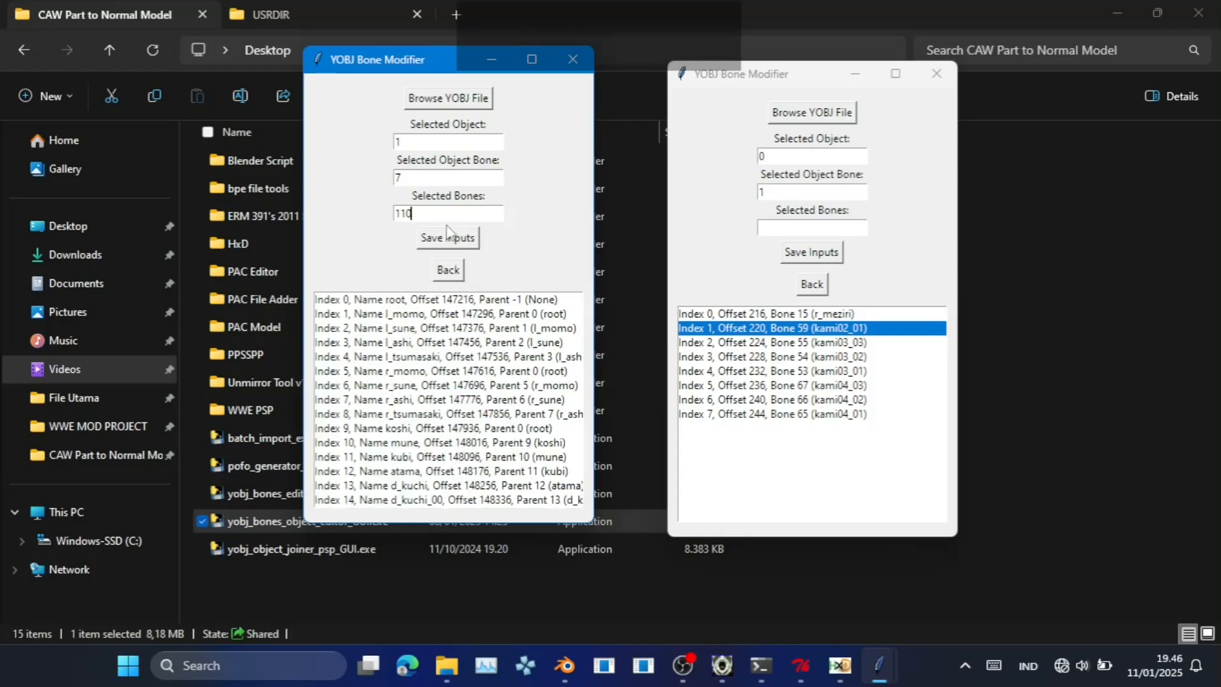
{"action": "key", "text": "BackSpace"}
{"action": "key", "text": "BackSpace"}
{"action": "type", "text": "09"}
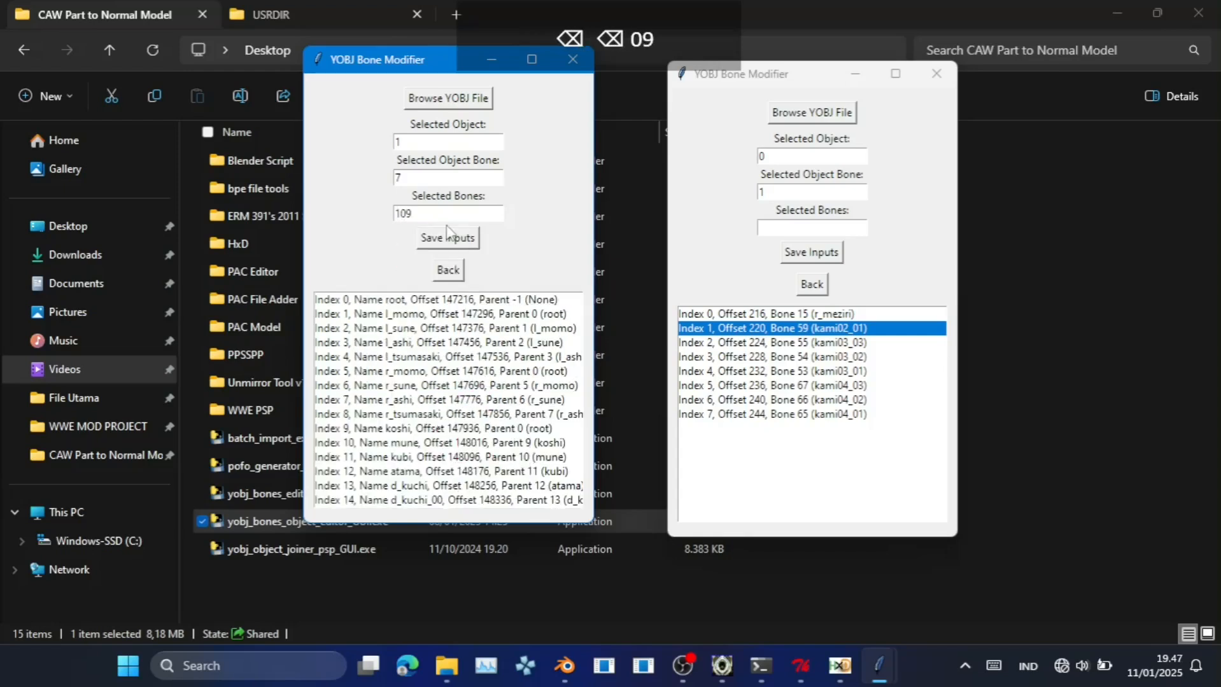
{"action": "left_click", "coordinate": [447, 235]}
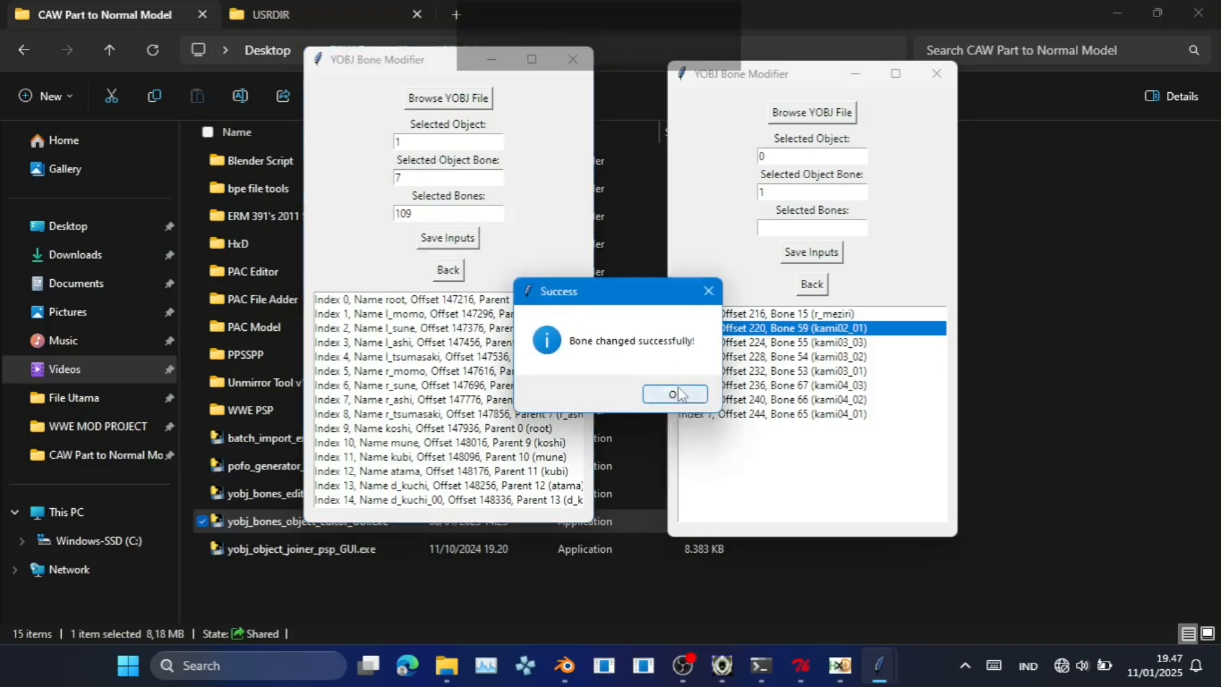
{"action": "left_click", "coordinate": [671, 391]}
Compare the bone names at indexes 0 to 7 between object 0 of 2.yobj and object 1 of 0002.yobj.
{"action": "left_click", "coordinate": [840, 315]}
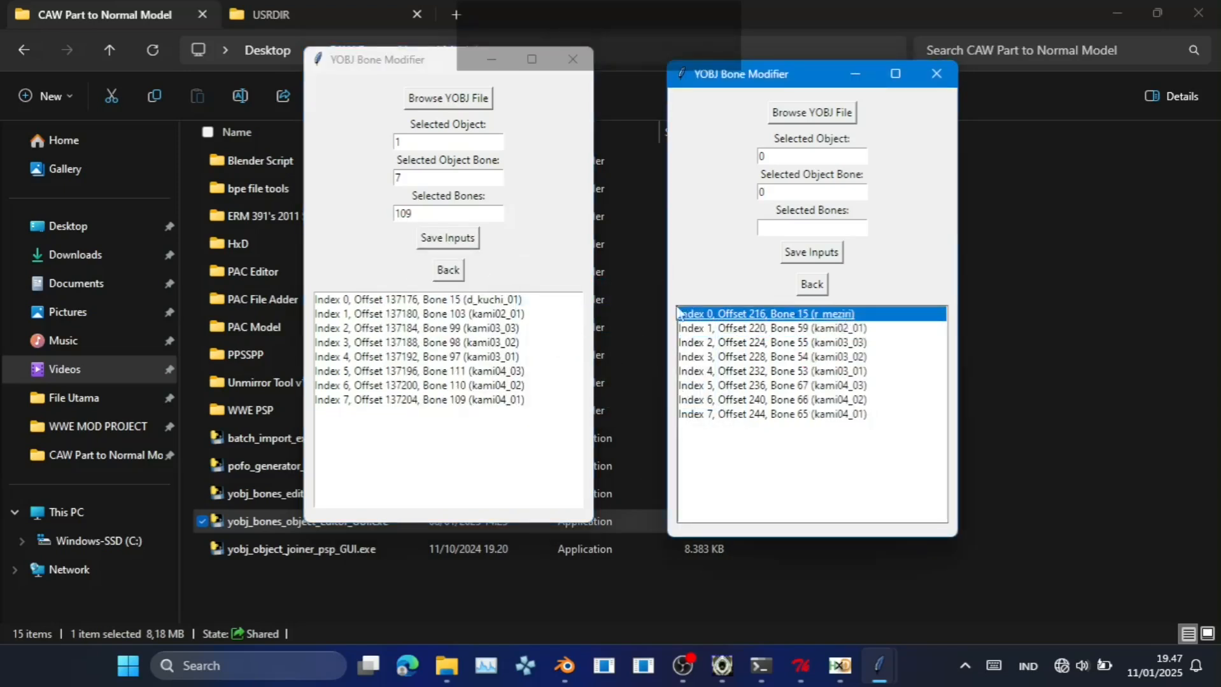
{"action": "left_click", "coordinate": [520, 303]}
{"action": "left_click", "coordinate": [772, 328]}
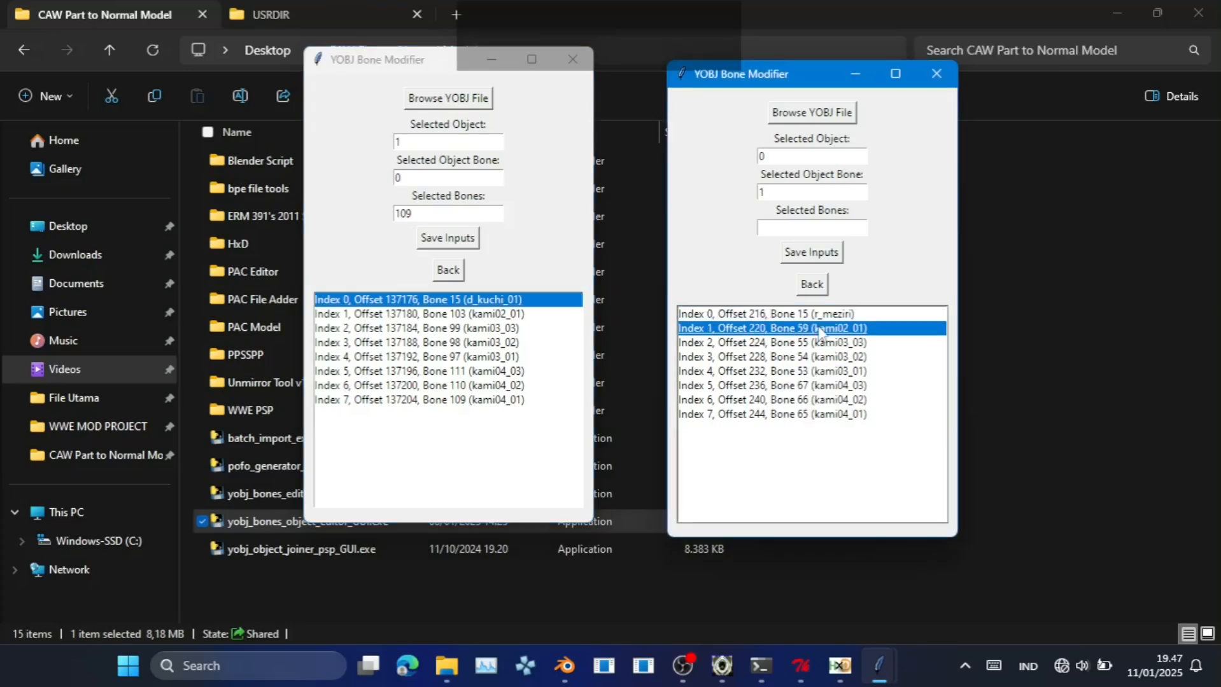
{"action": "left_click", "coordinate": [518, 314]}
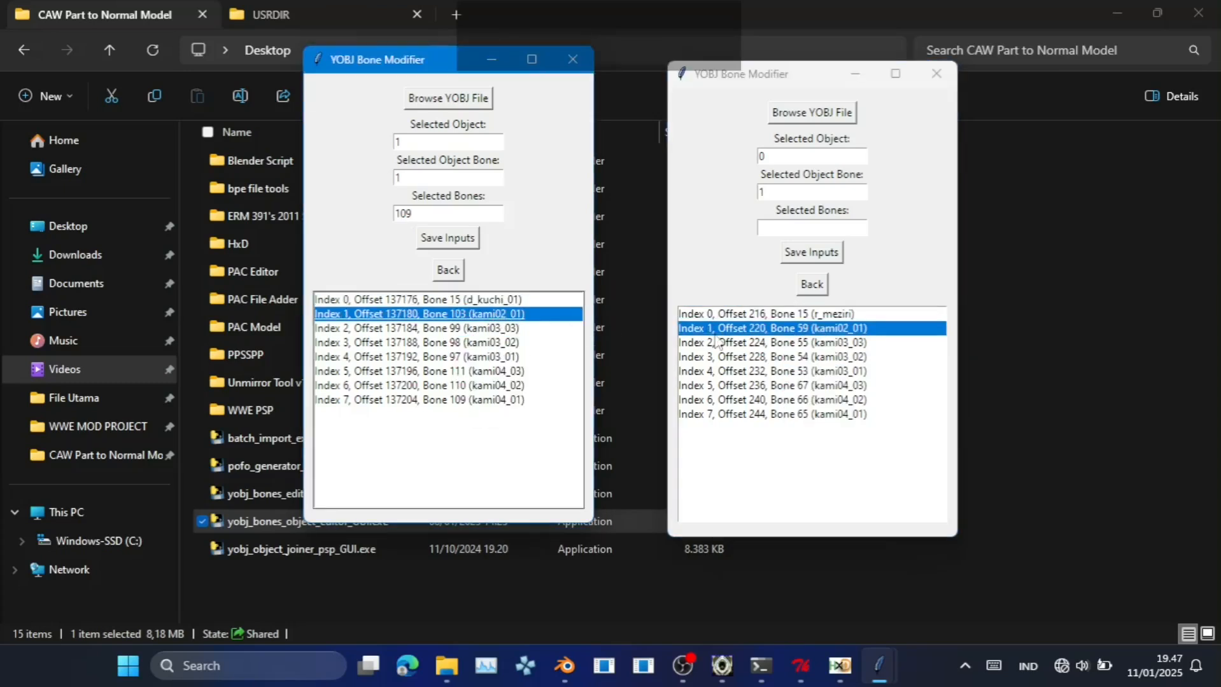
{"action": "left_click", "coordinate": [799, 344]}
{"action": "left_click", "coordinate": [519, 327]}
{"action": "left_click", "coordinate": [790, 357]}
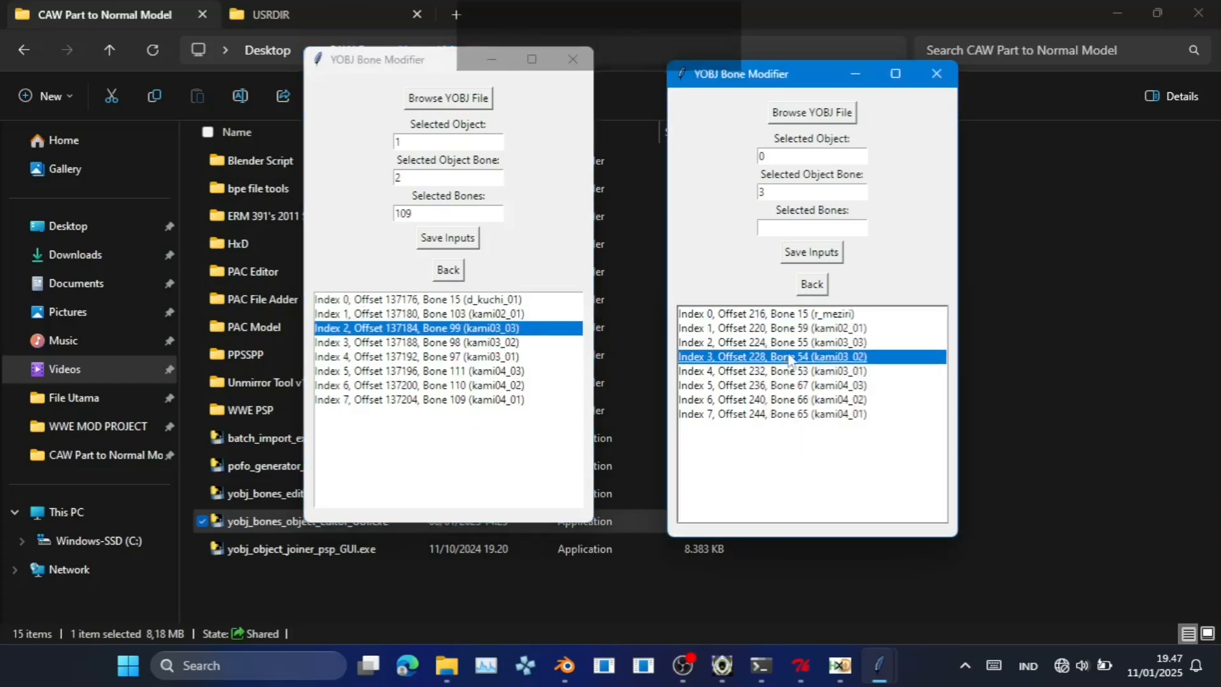
{"action": "left_click", "coordinate": [540, 344]}
{"action": "left_click", "coordinate": [777, 372]}
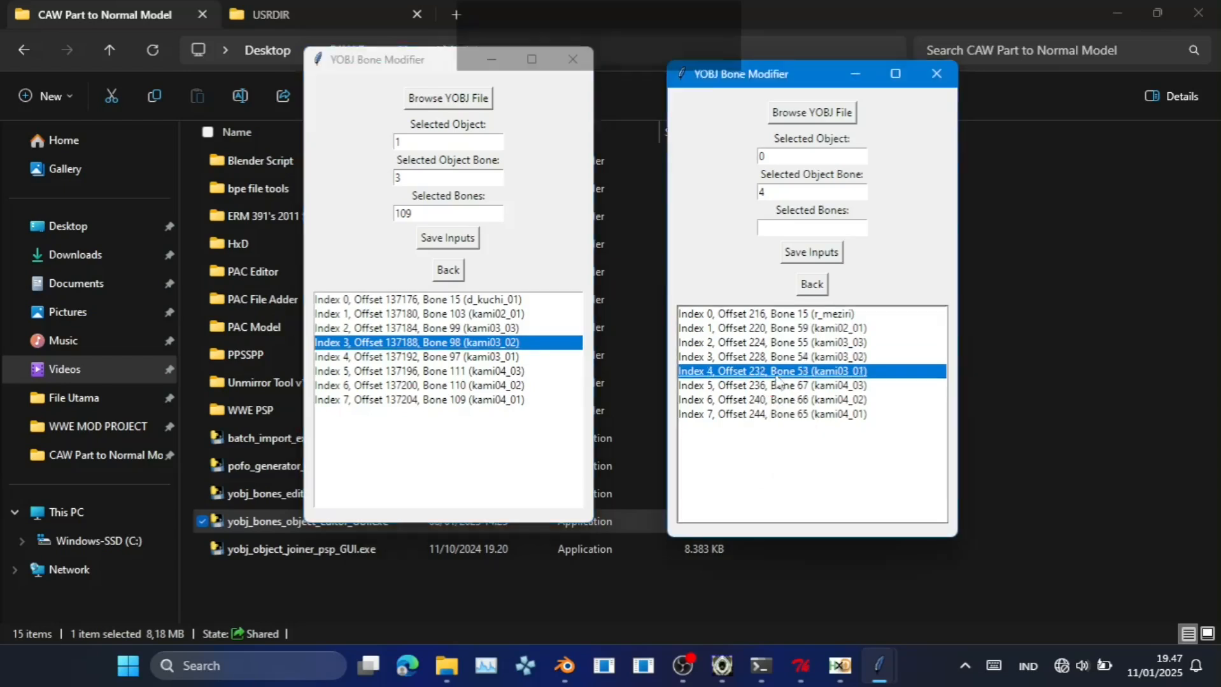
{"action": "left_click", "coordinate": [517, 359]}
{"action": "left_click", "coordinate": [778, 386]}
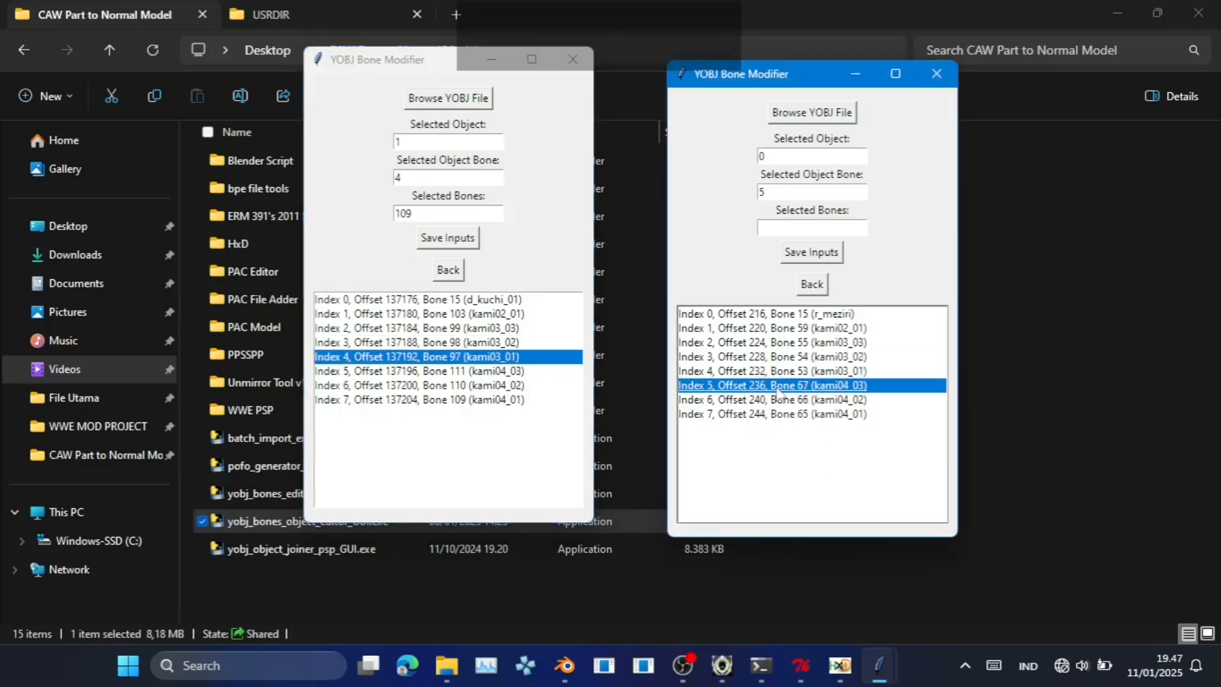
{"action": "left_click", "coordinate": [541, 374]}
{"action": "left_click", "coordinate": [758, 401]}
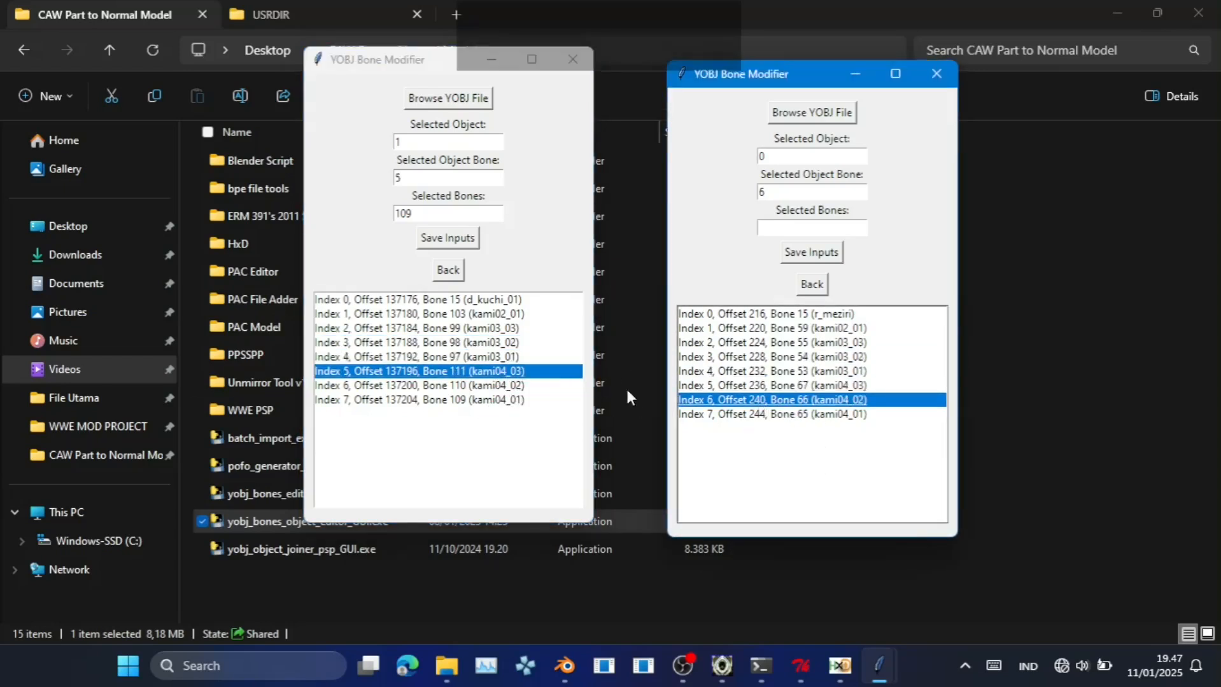
{"action": "left_click", "coordinate": [540, 386]}
{"action": "left_click", "coordinate": [742, 415]}
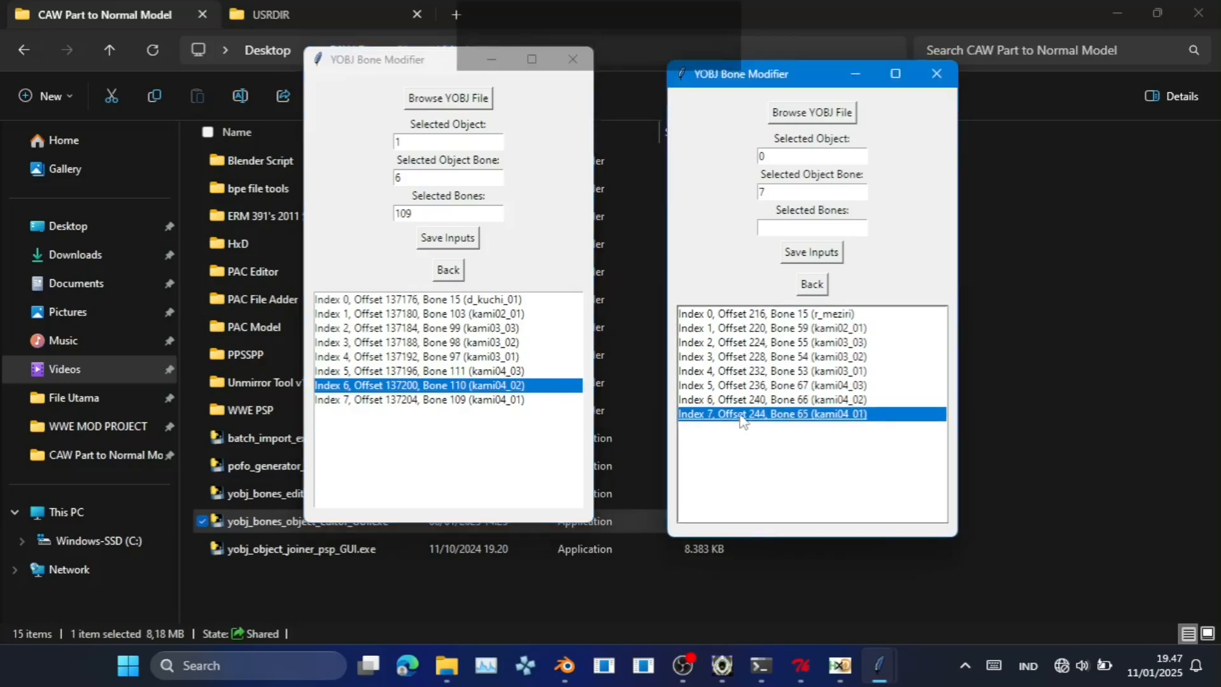
{"action": "left_click", "coordinate": [514, 401]}
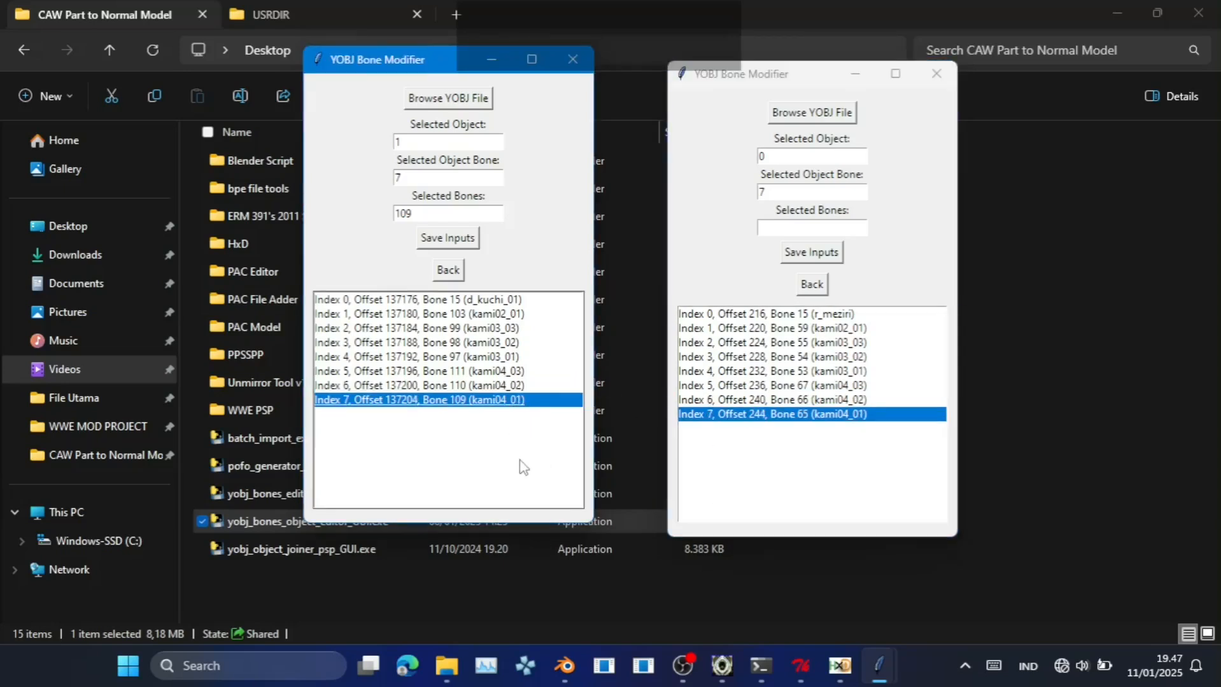
Return both files to their object lists and open the bones of object 1 in 2.yobj and object 0 in 0002.yobj.
{"action": "left_click", "coordinate": [802, 287]}
{"action": "left_click", "coordinate": [448, 271]}
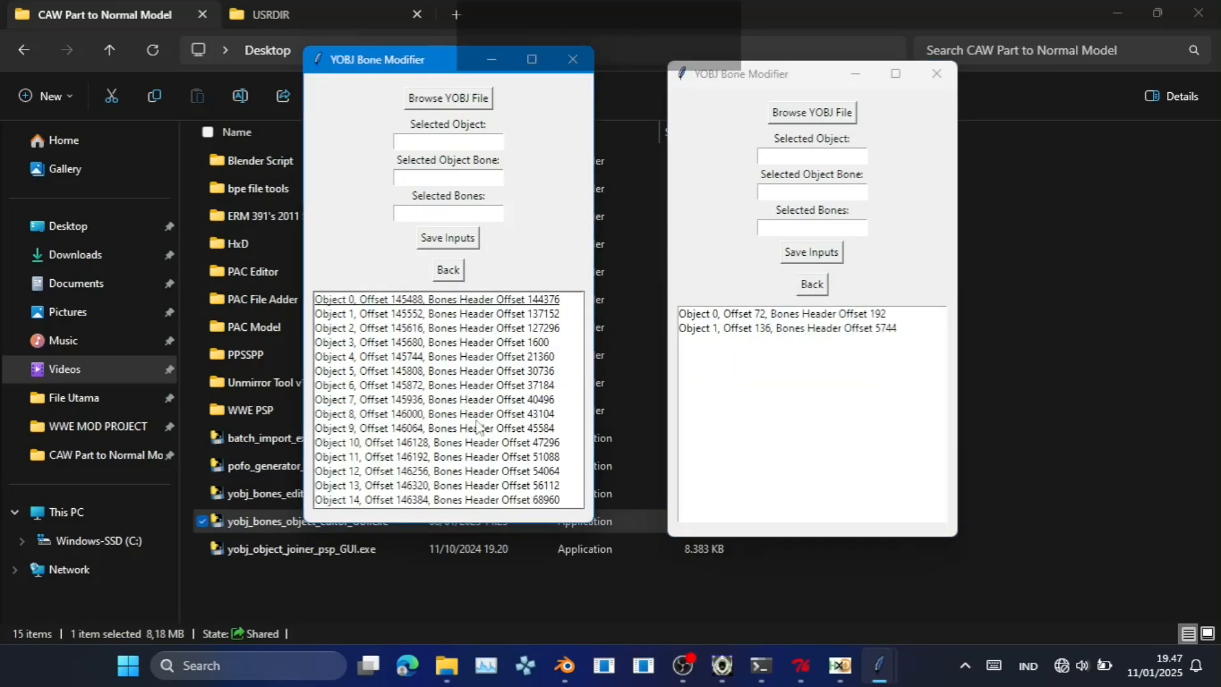
{"action": "left_click", "coordinate": [732, 328]}
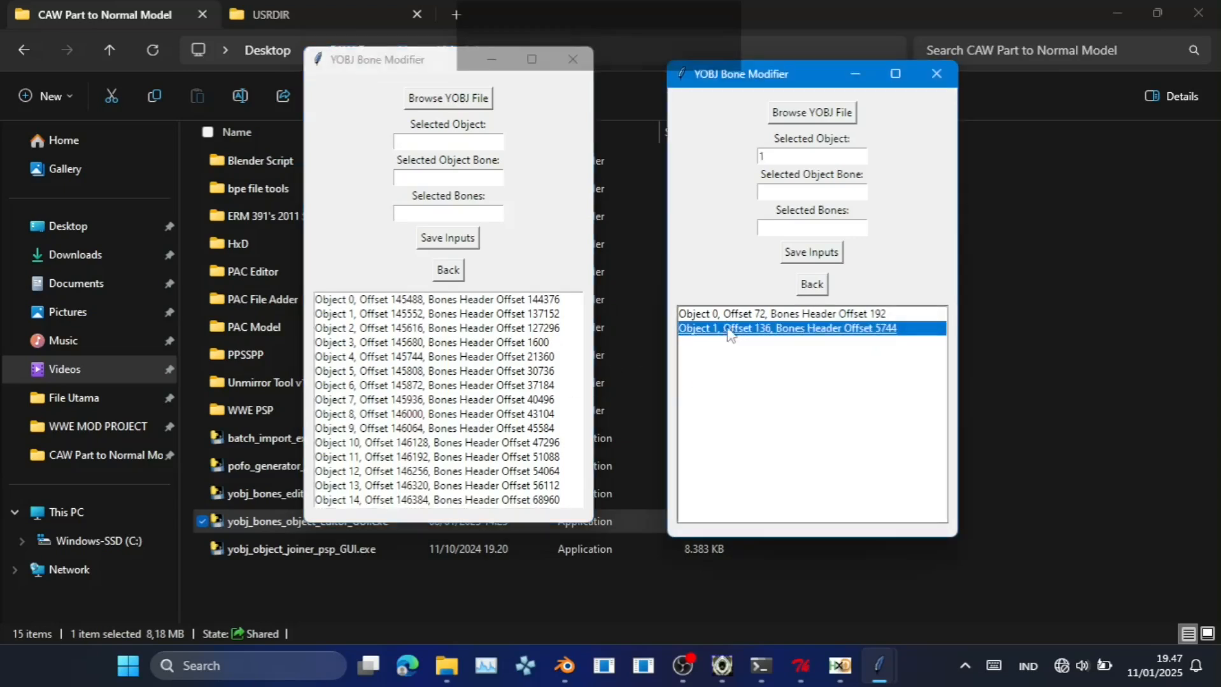
{"action": "left_click", "coordinate": [731, 328]}
{"action": "left_click", "coordinate": [385, 302]}
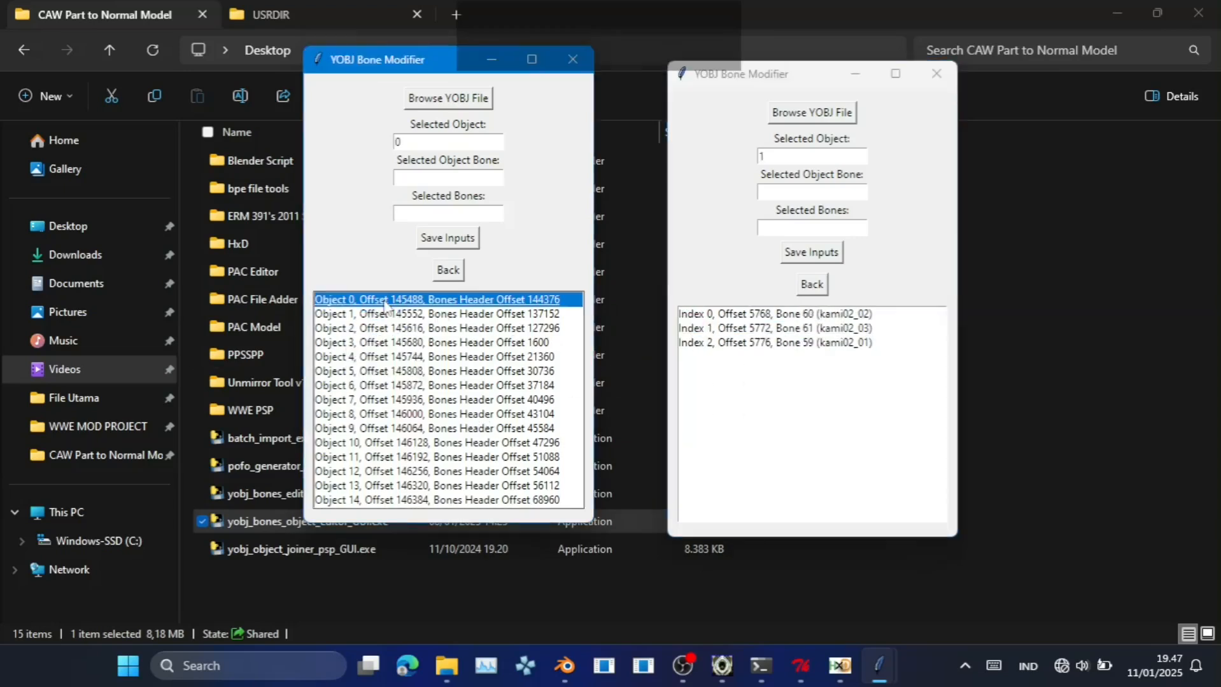
{"action": "left_click", "coordinate": [341, 305]}
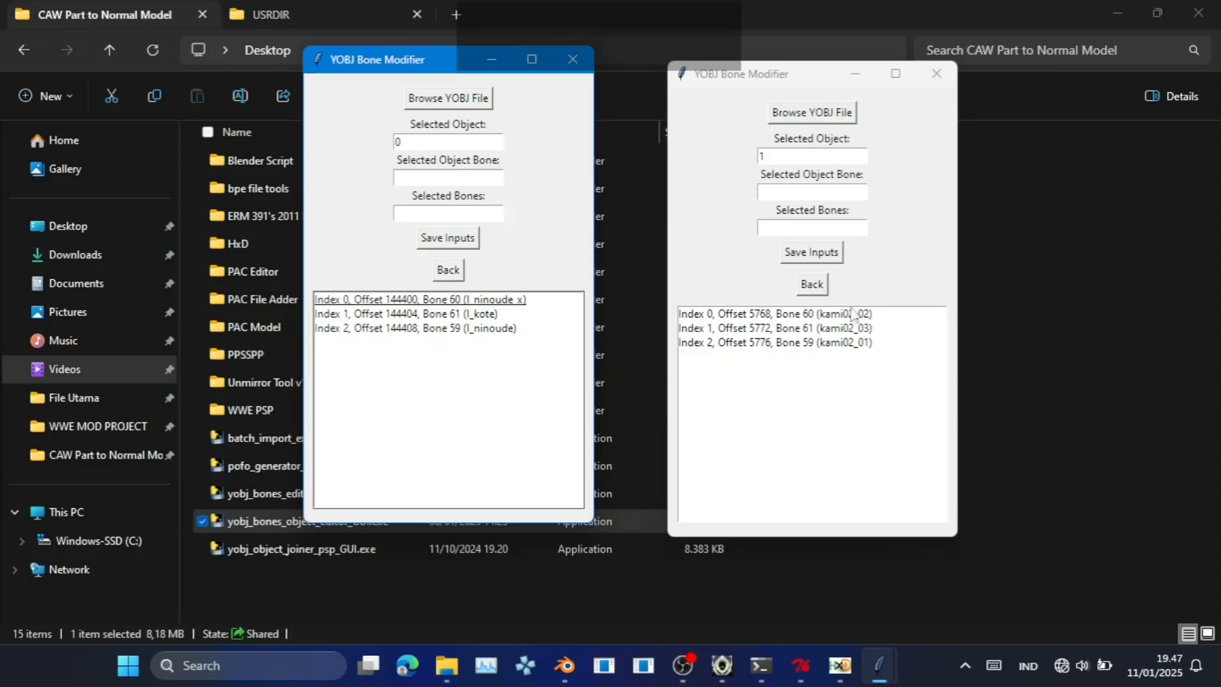
Reassign the index 0 object bone of object 0 in 0002.yobj to bone 104 (kami02_02).
{"action": "double_click", "coordinate": [494, 300]}
{"action": "scroll", "coordinate": [501, 448], "scroll_direction": "down", "scroll_amount": 19}
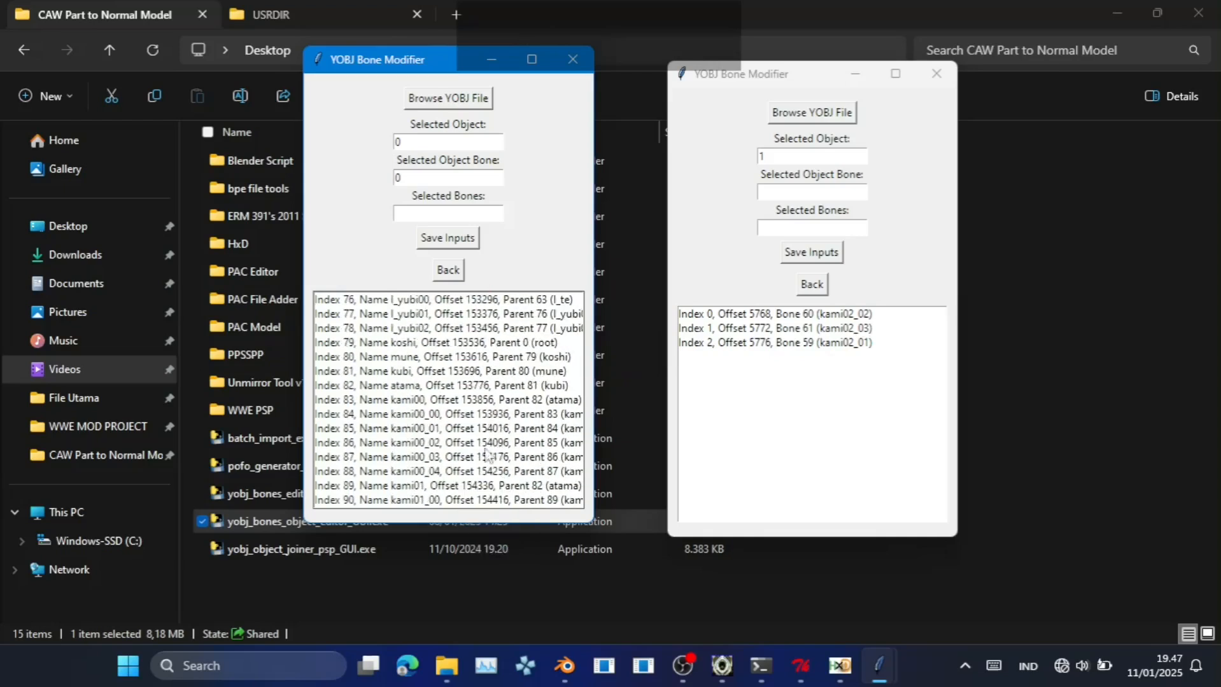
{"action": "scroll", "coordinate": [427, 470], "scroll_direction": "down", "scroll_amount": 3}
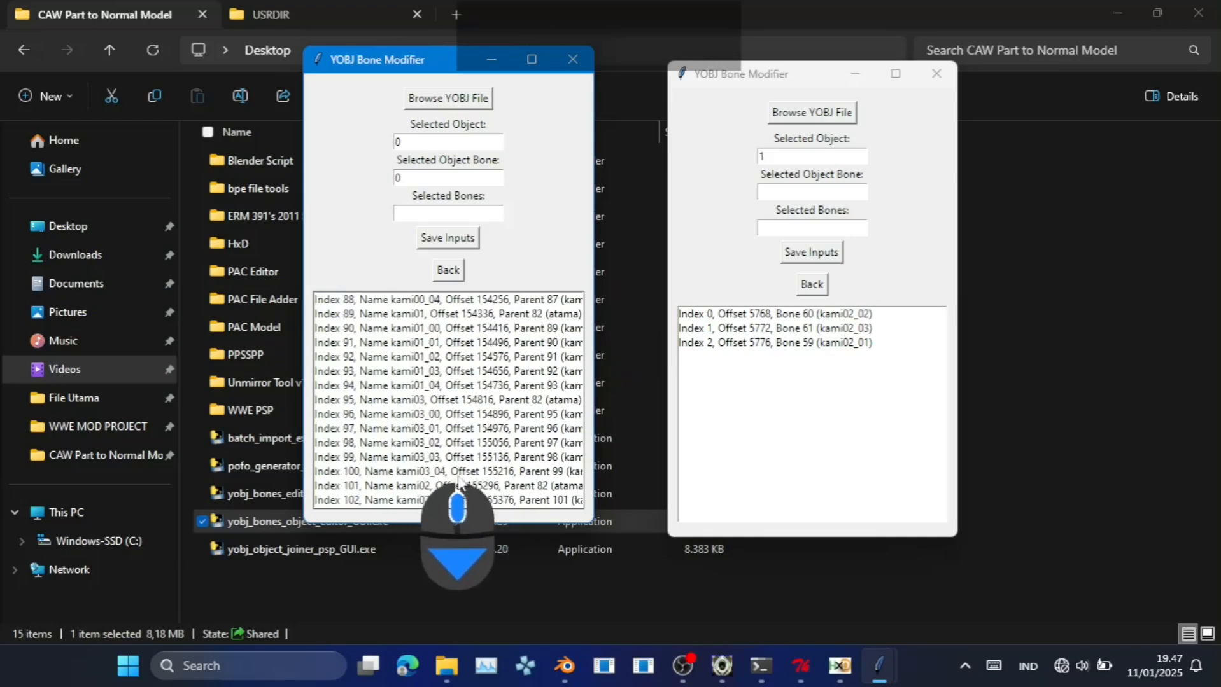
{"action": "scroll", "coordinate": [449, 455], "scroll_direction": "up", "scroll_amount": 1}
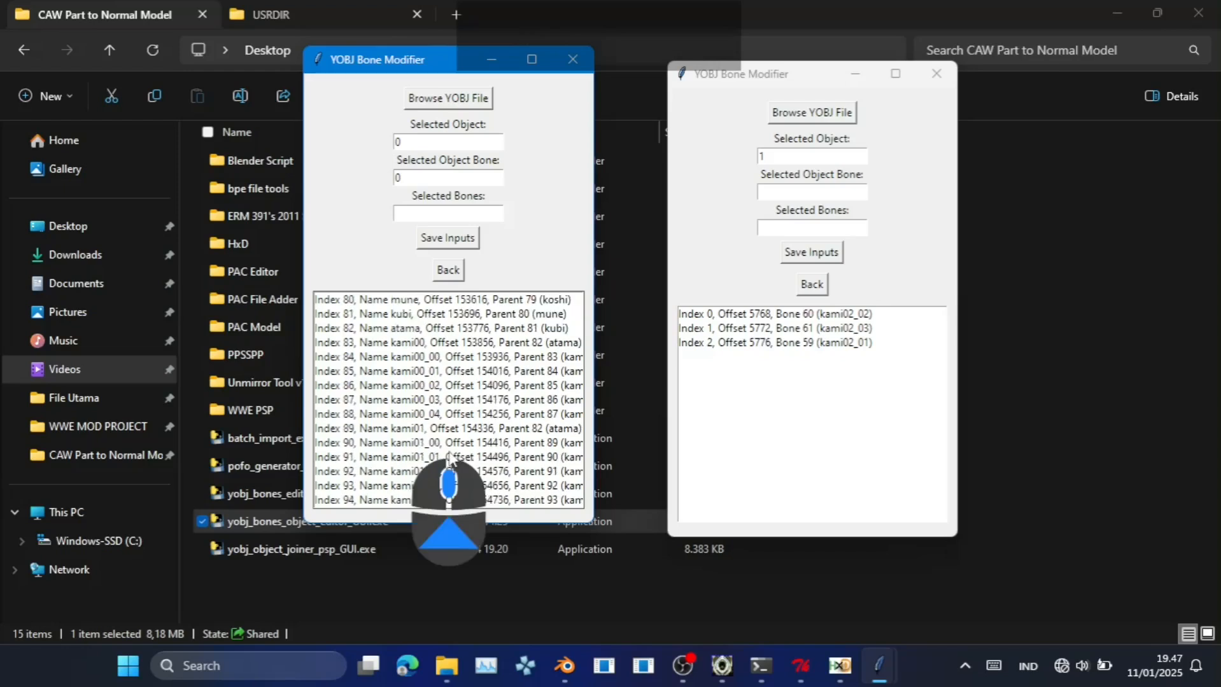
{"action": "scroll", "coordinate": [449, 456], "scroll_direction": "down", "scroll_amount": 5}
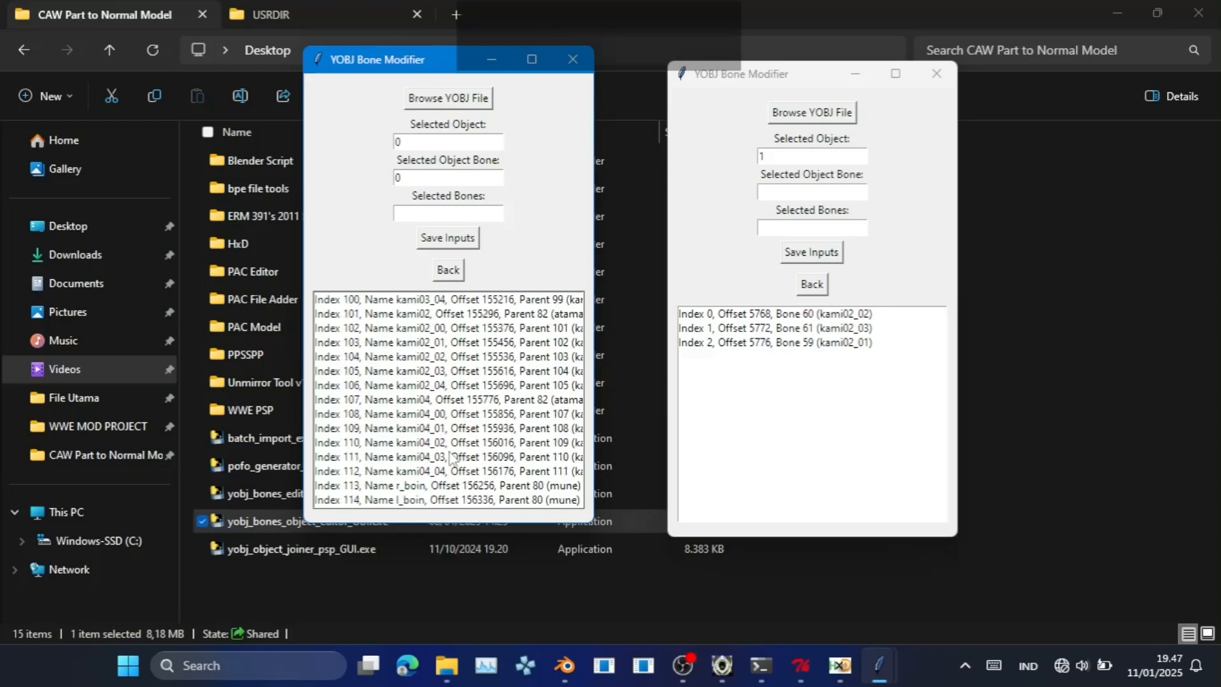
{"action": "left_click", "coordinate": [441, 360]}
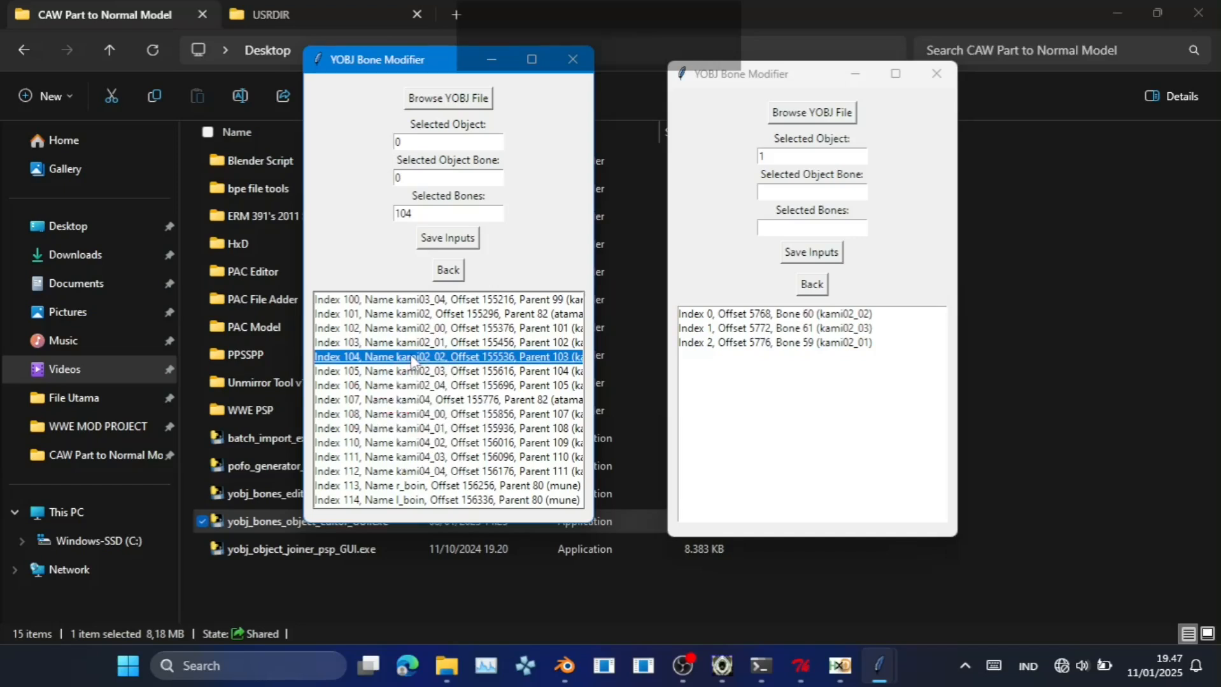
{"action": "double_click", "coordinate": [414, 361]}
{"action": "left_click", "coordinate": [662, 396]}
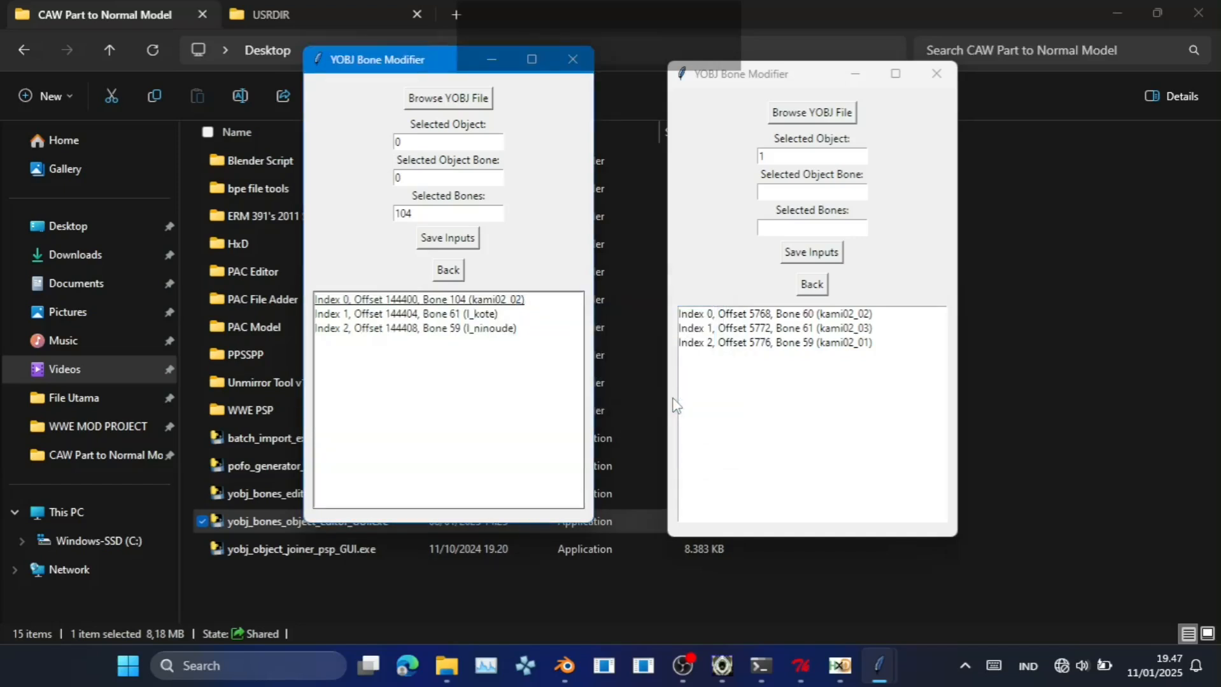
Reassign the index 1 object bone of object 0 in 0002.yobj to bone 105 (kami02_03).
{"action": "left_click", "coordinate": [491, 315]}
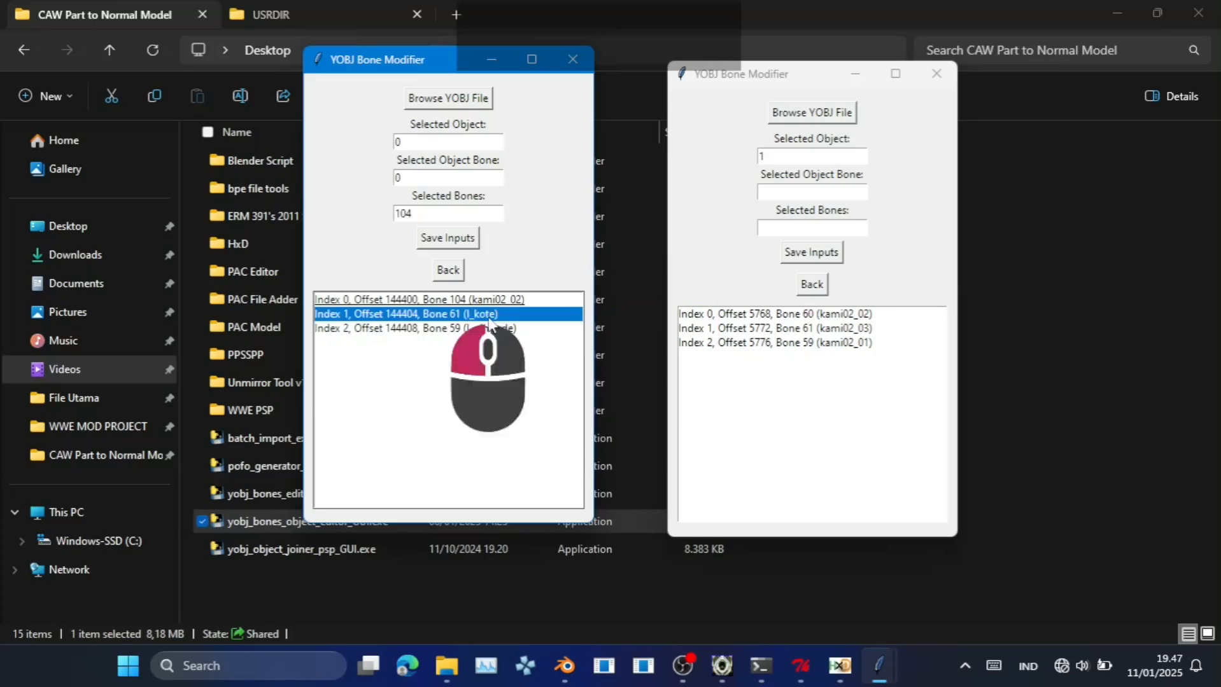
{"action": "double_click", "coordinate": [456, 315]}
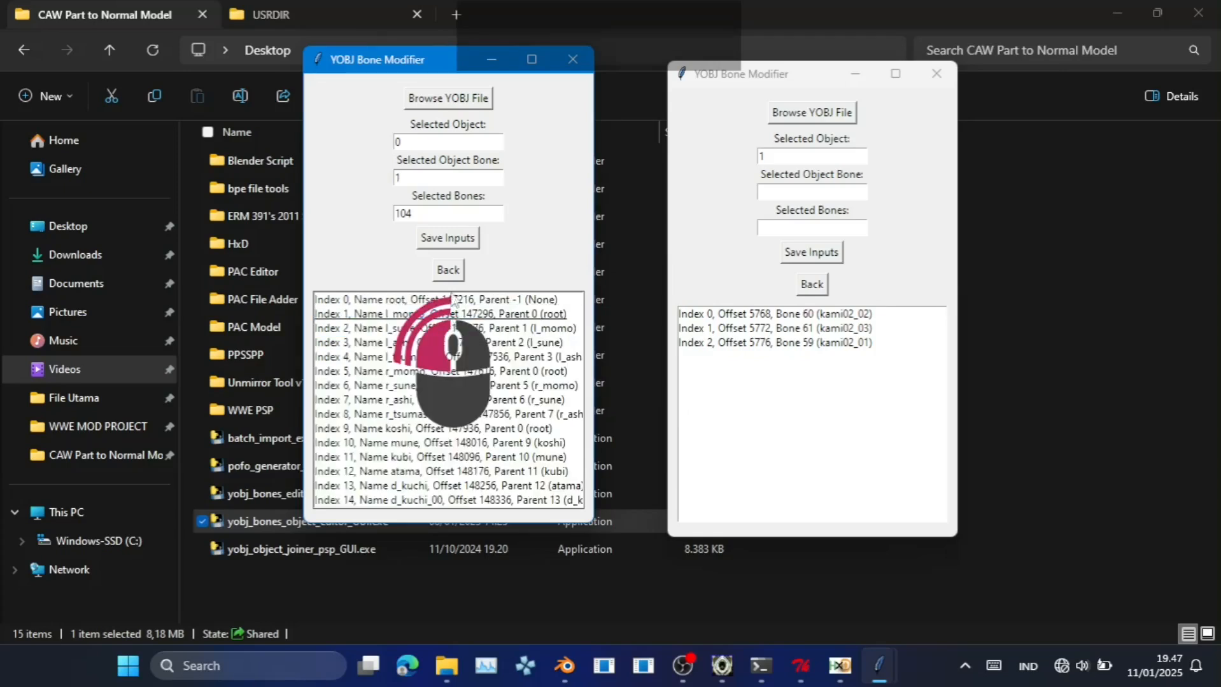
{"action": "left_click", "coordinate": [440, 211]}
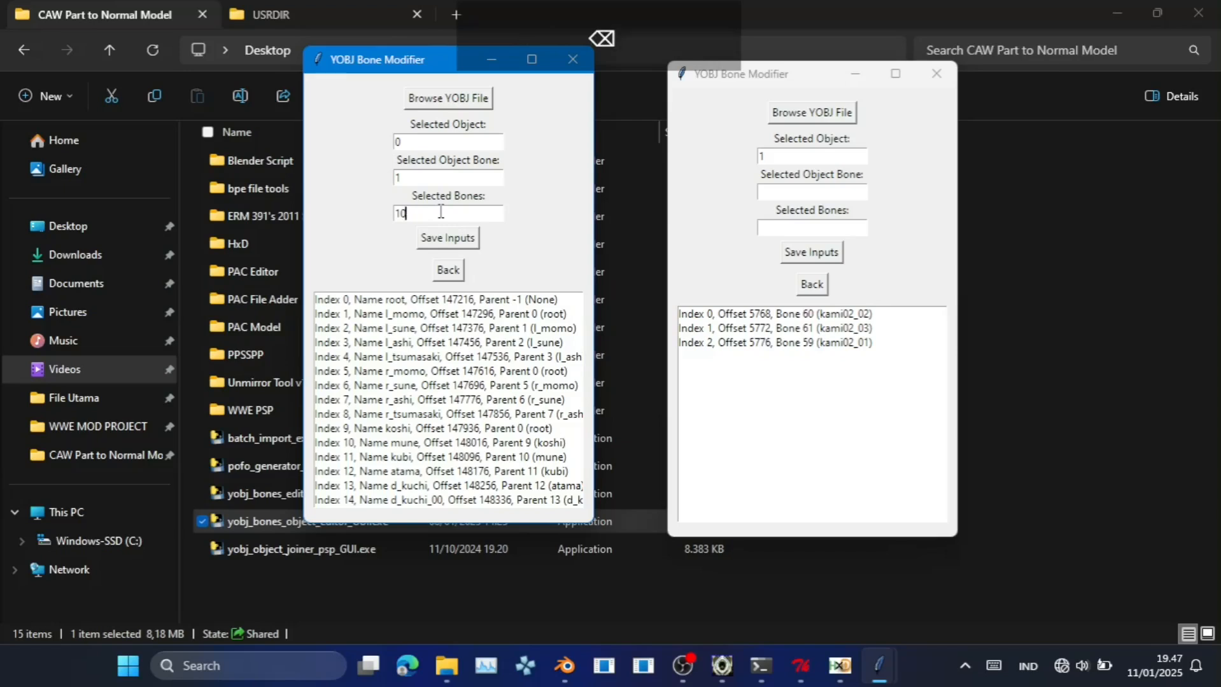
{"action": "type", "text": "5"}
{"action": "left_click", "coordinate": [447, 237]}
{"action": "left_click", "coordinate": [658, 400]}
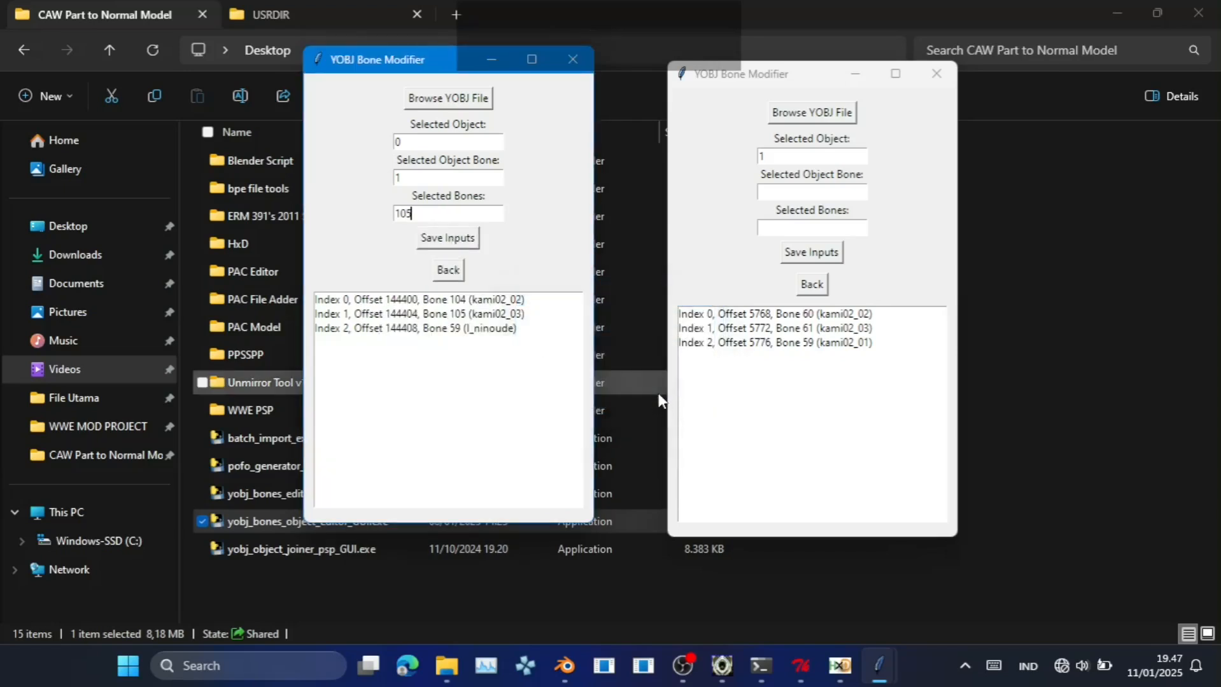
Reassign the index 2 object bone of object 0 in 0002.yobj to bone 103 (kami02_01).
{"action": "left_click", "coordinate": [505, 328]}
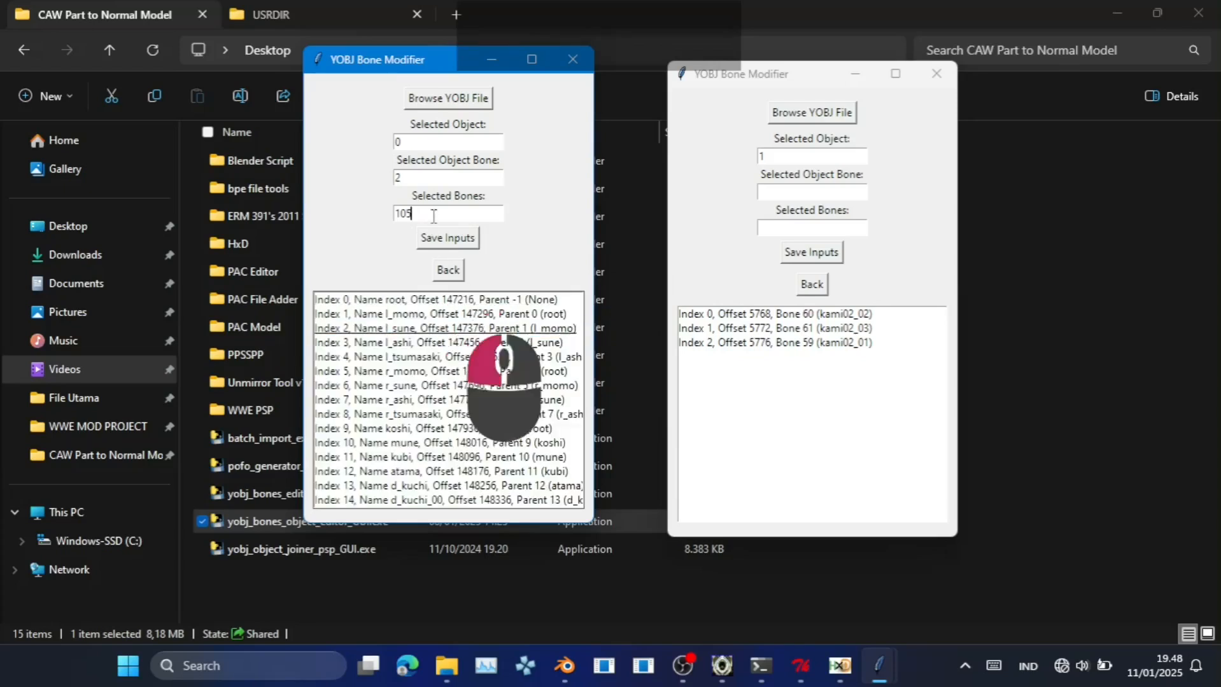
{"action": "key", "text": "BackSpace"}
{"action": "type", "text": "3"}
{"action": "left_click", "coordinate": [446, 237]}
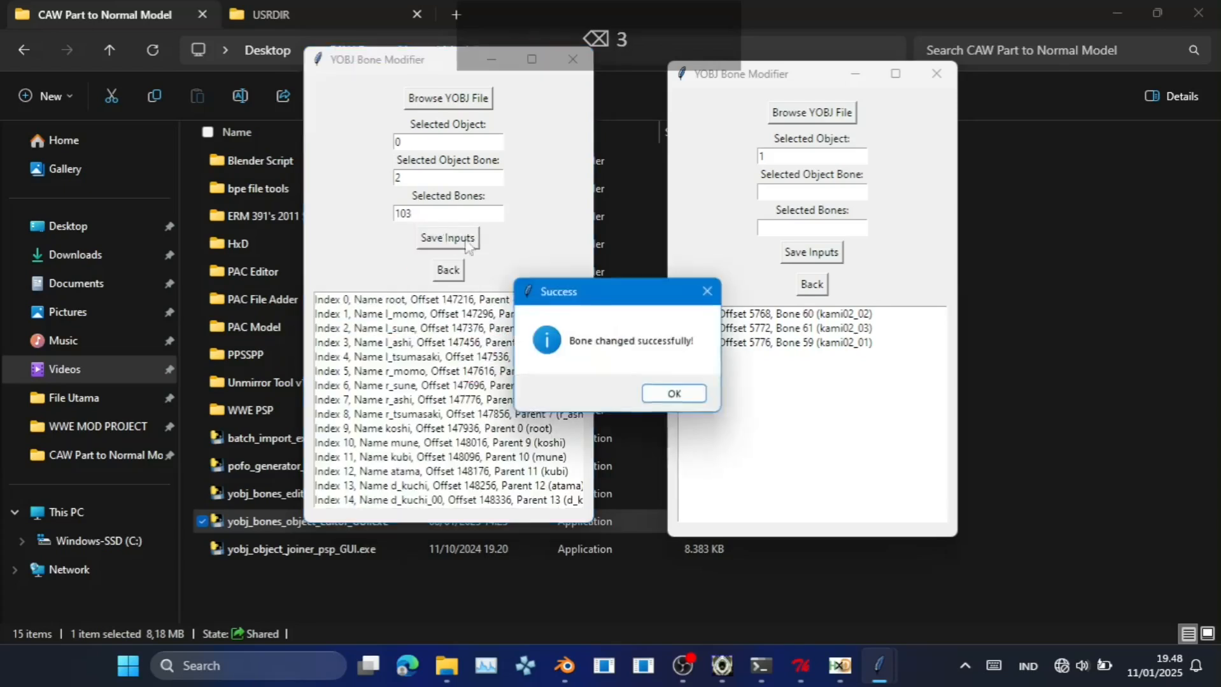
{"action": "left_click", "coordinate": [675, 395]}
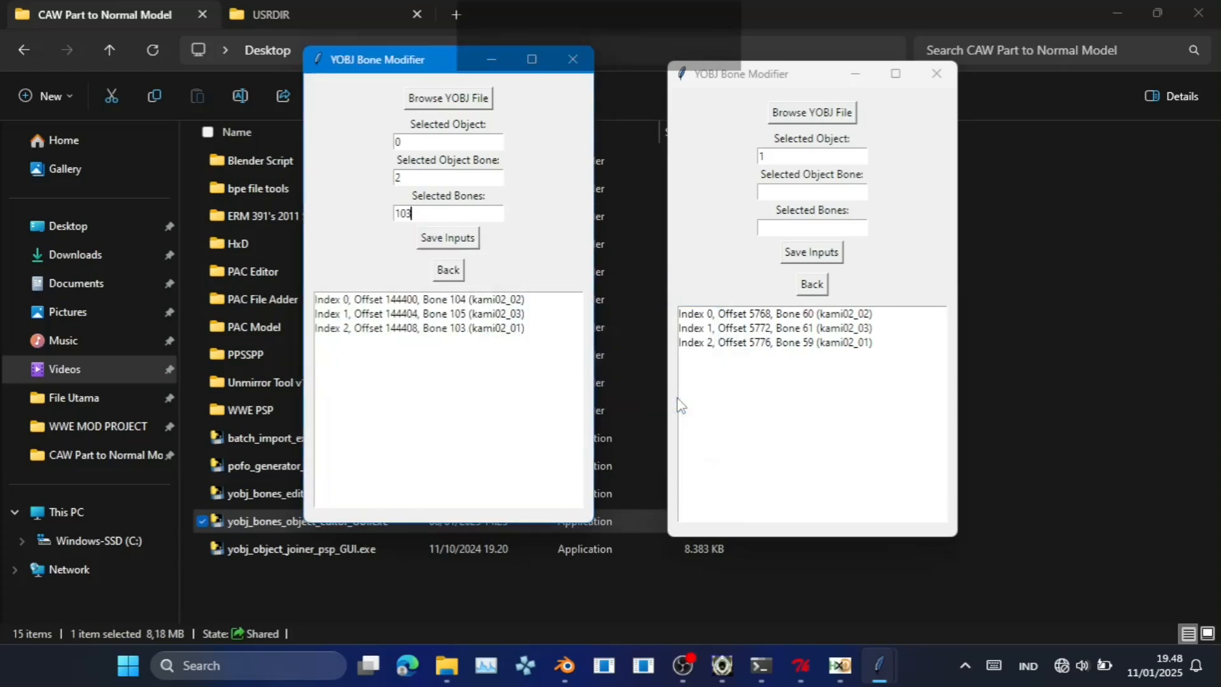
Review the three bone entries of object 0 in 0002.yobj and close the bone modifier windows.
{"action": "left_click", "coordinate": [518, 300]}
{"action": "left_click", "coordinate": [517, 314]}
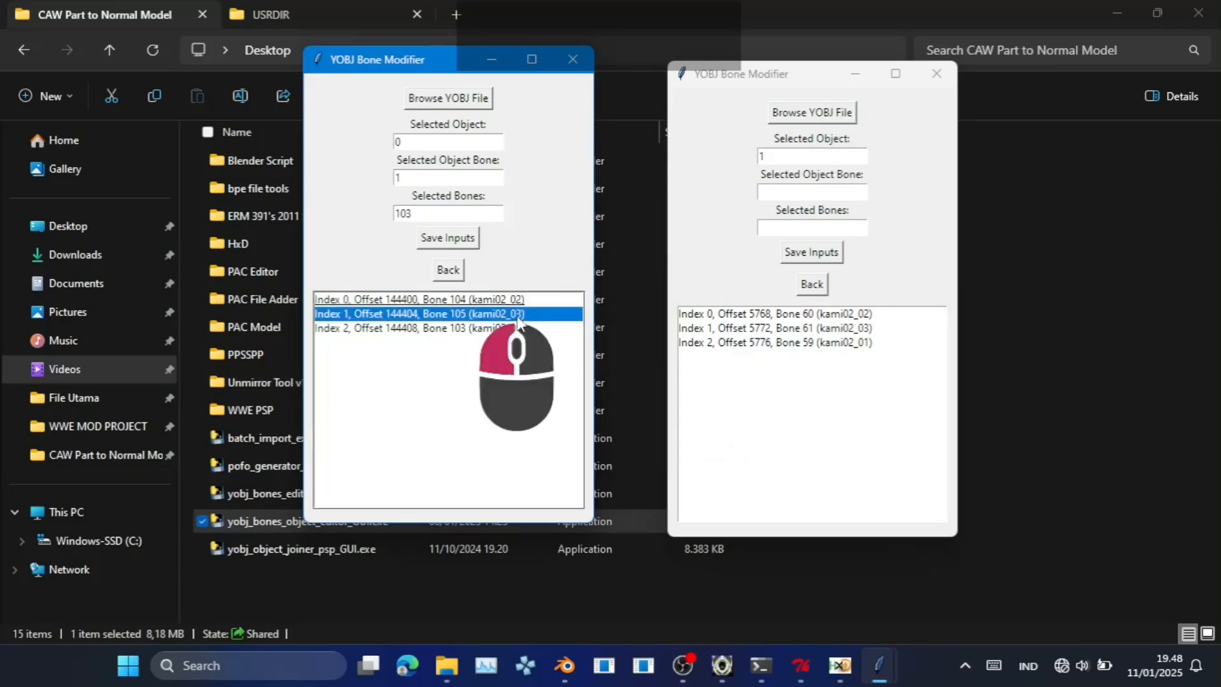
{"action": "left_click", "coordinate": [515, 328]}
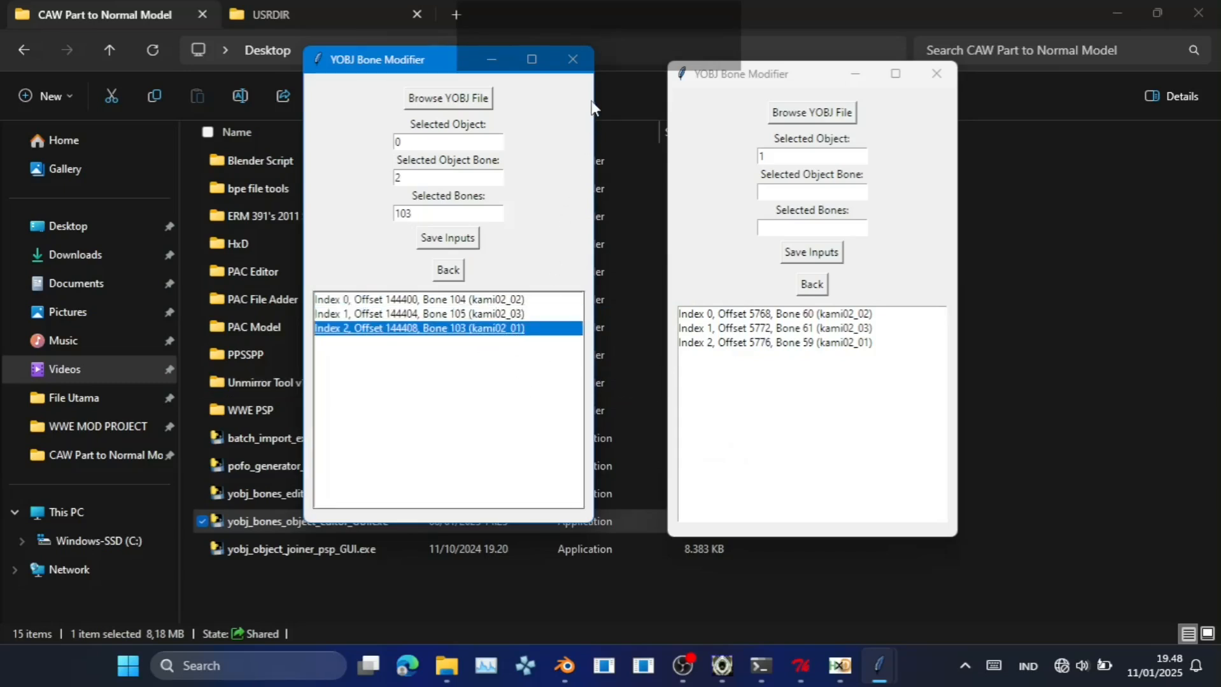
{"action": "left_click", "coordinate": [591, 66]}
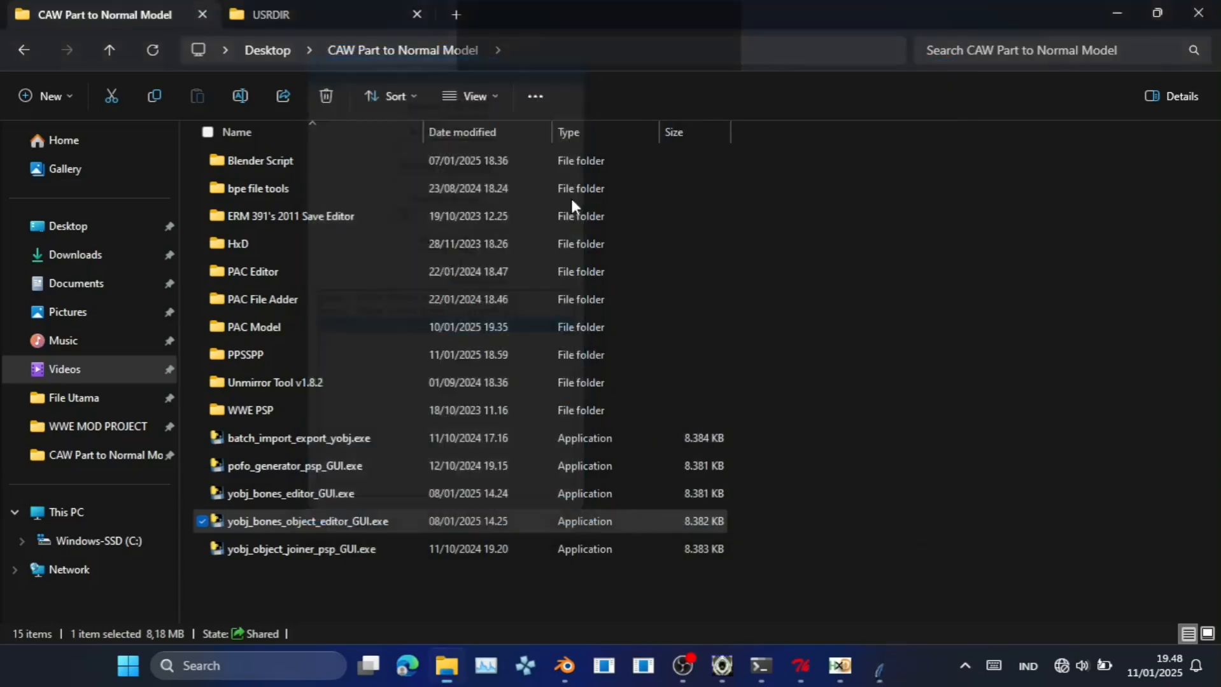
Create a folder named 0009 new inside the British Bulldog folder of PAC Model.
{"action": "double_click", "coordinate": [466, 329]}
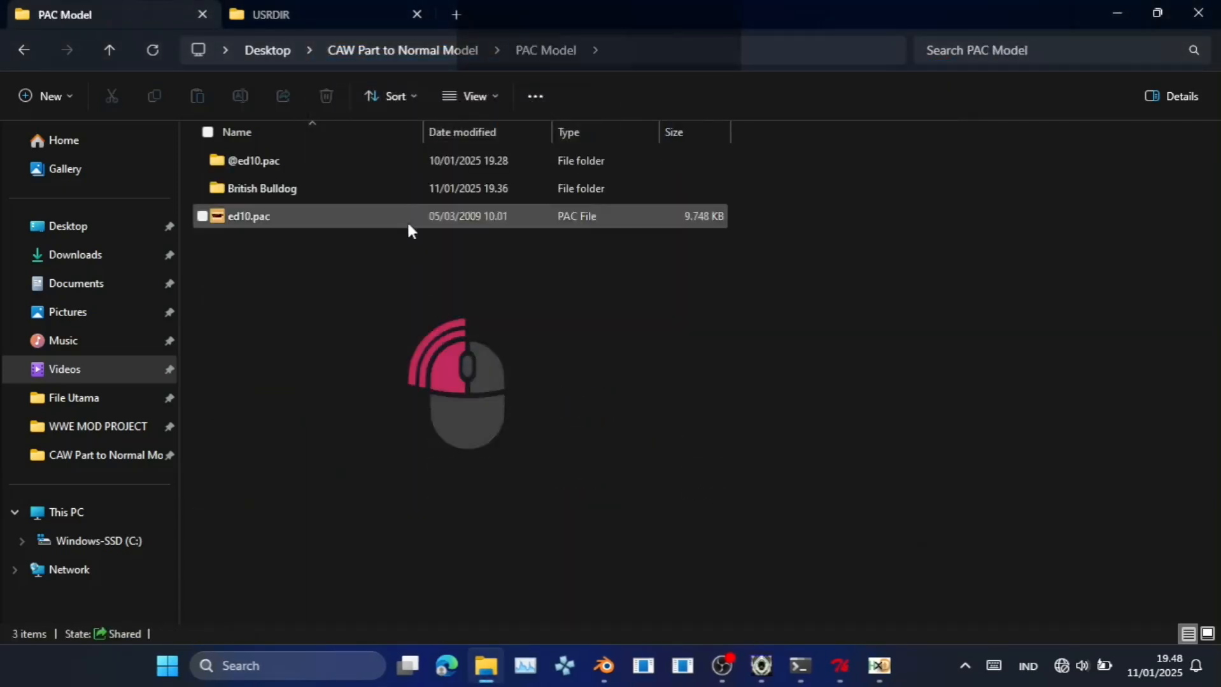
{"action": "double_click", "coordinate": [401, 189]}
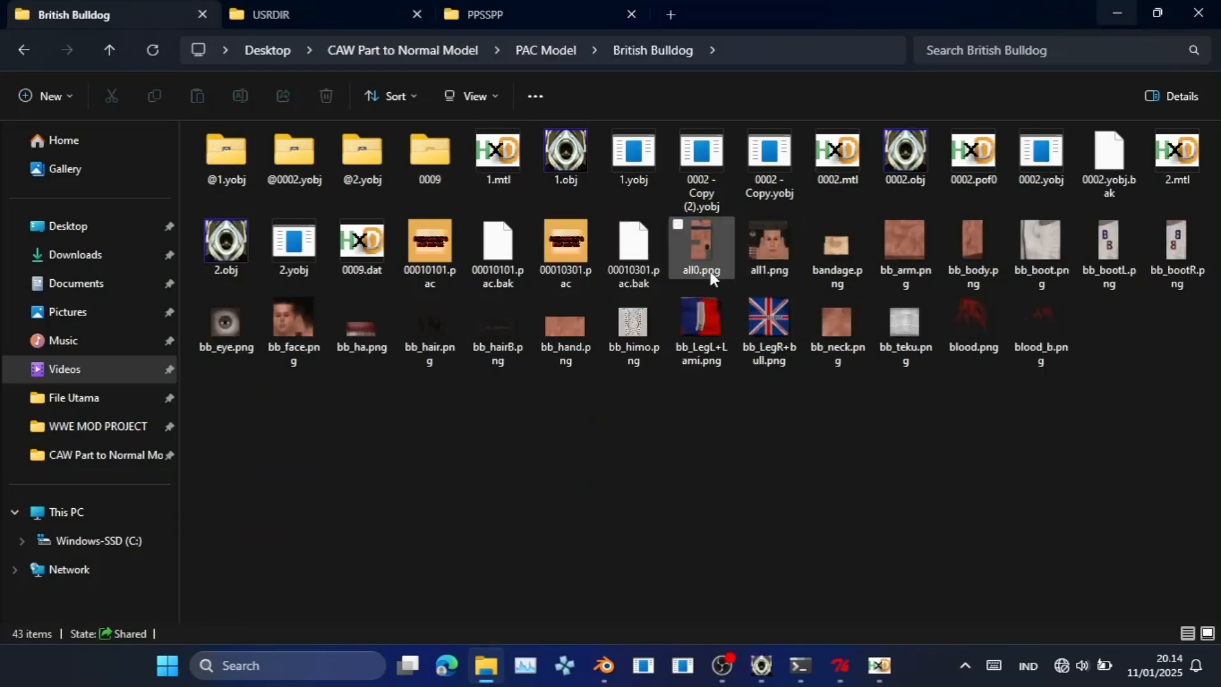
{"action": "left_click", "coordinate": [763, 251]}
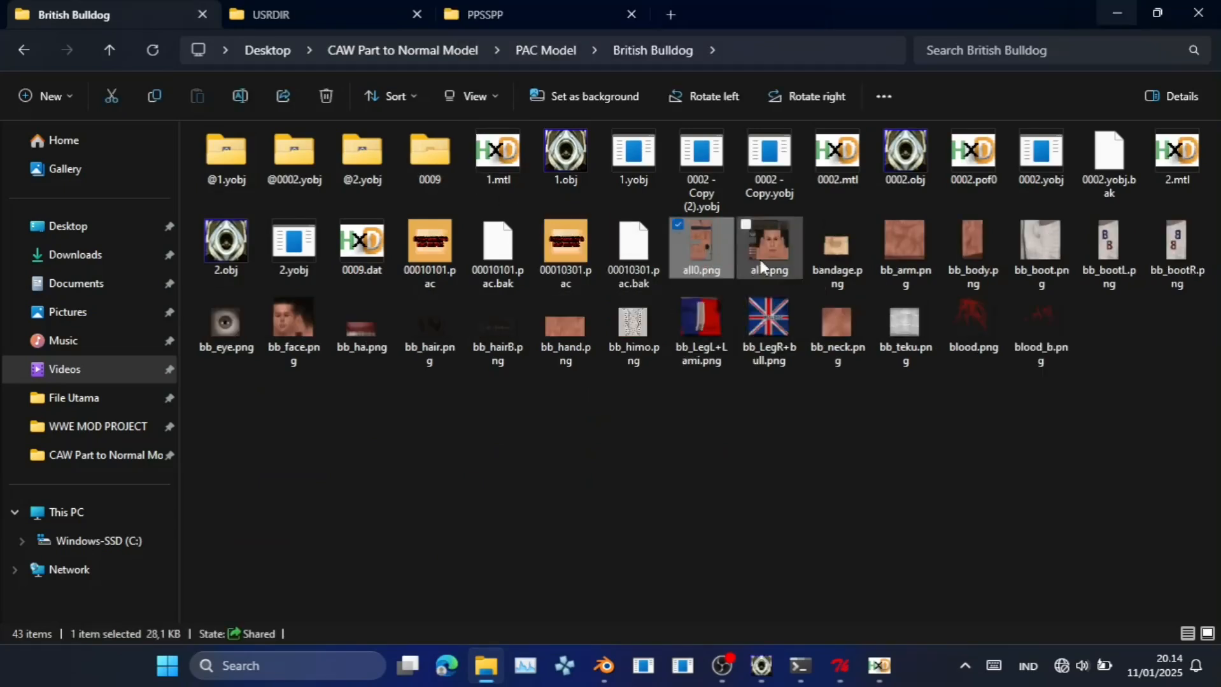
{"action": "left_click", "coordinate": [754, 461]}
{"action": "key", "text": "ctrl+shift+n"}
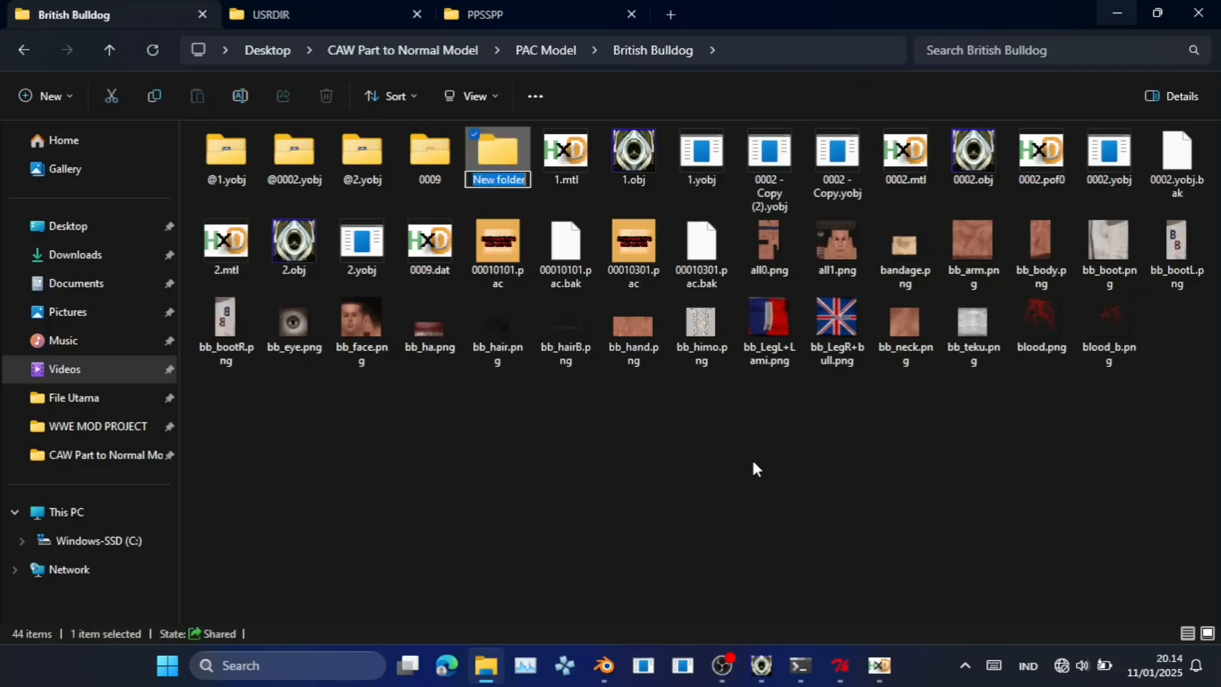
{"action": "type", "text": "0009 ne"}
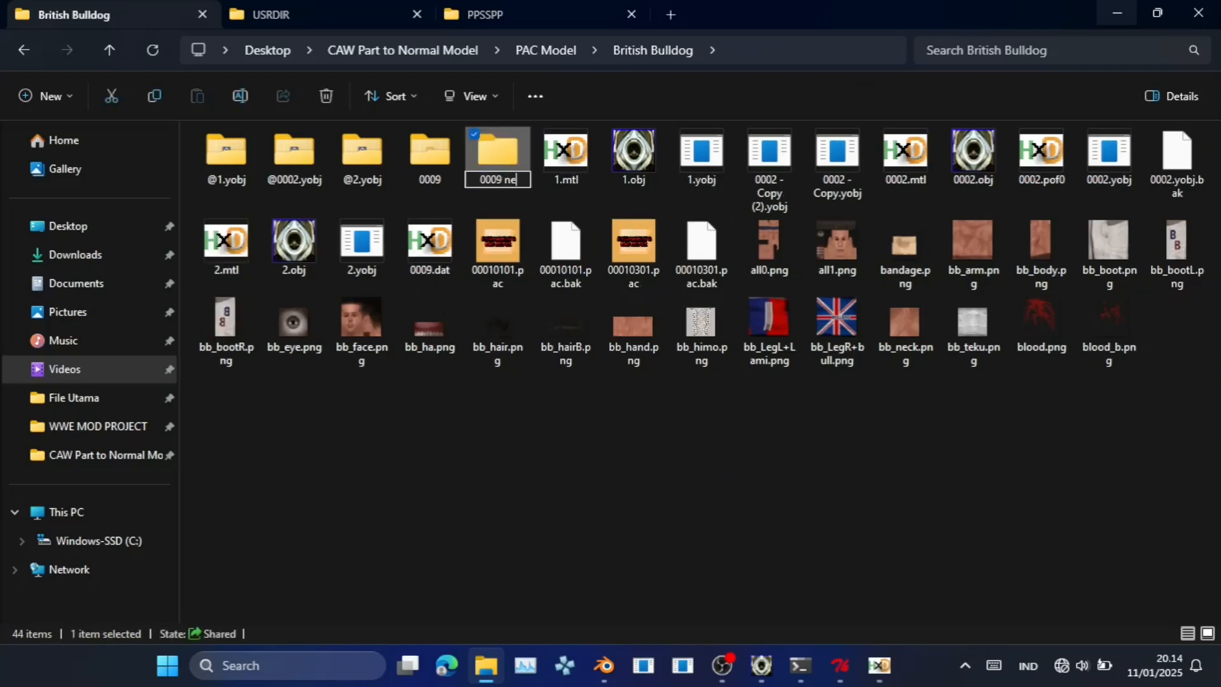
{"action": "type", "text": "w"}
{"action": "key", "text": "Return"}
Copy all0.png and all1.png from the British Bulldog folder into the 0009 new folder.
{"action": "left_click", "coordinate": [771, 248]}
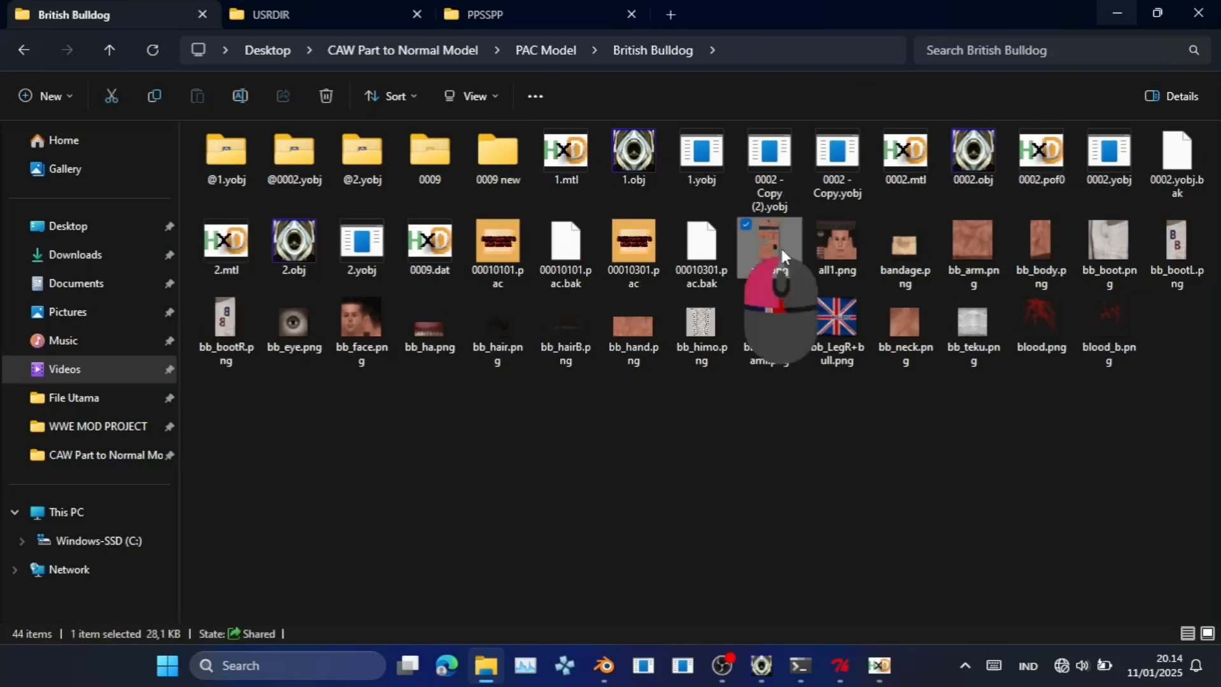
{"action": "left_click", "coordinate": [842, 275], "text": "ctrl"}
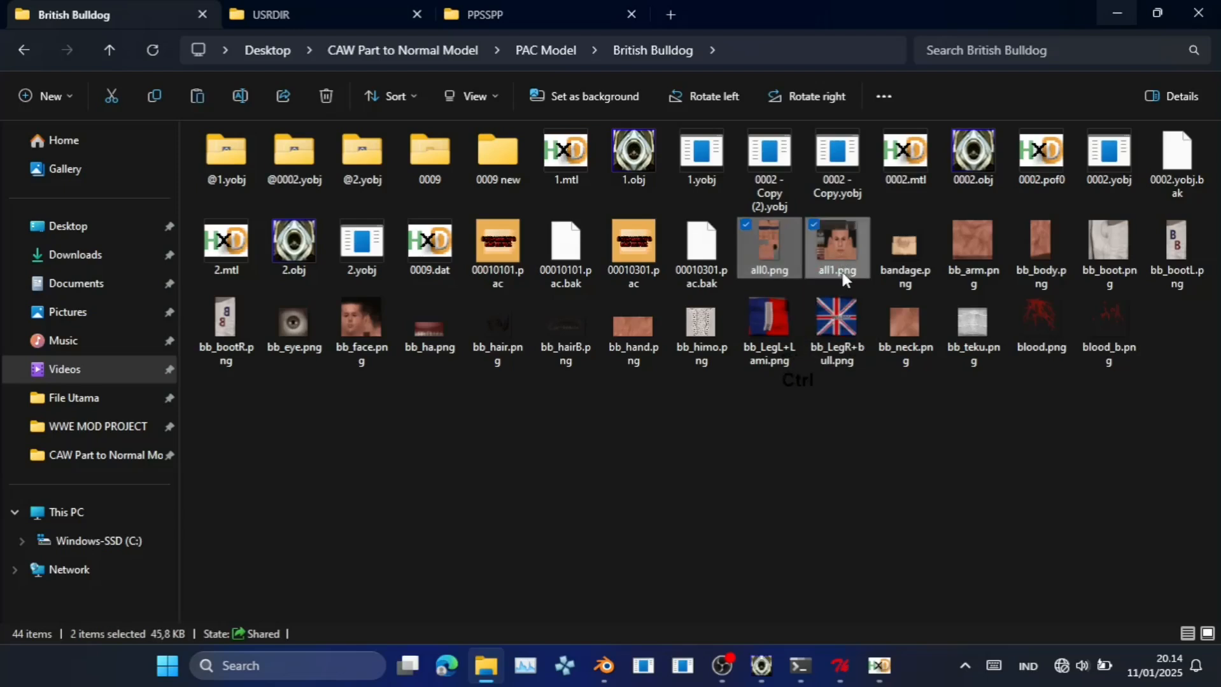
{"action": "double_click", "coordinate": [513, 166]}
{"action": "key", "text": "ctrl+v"}
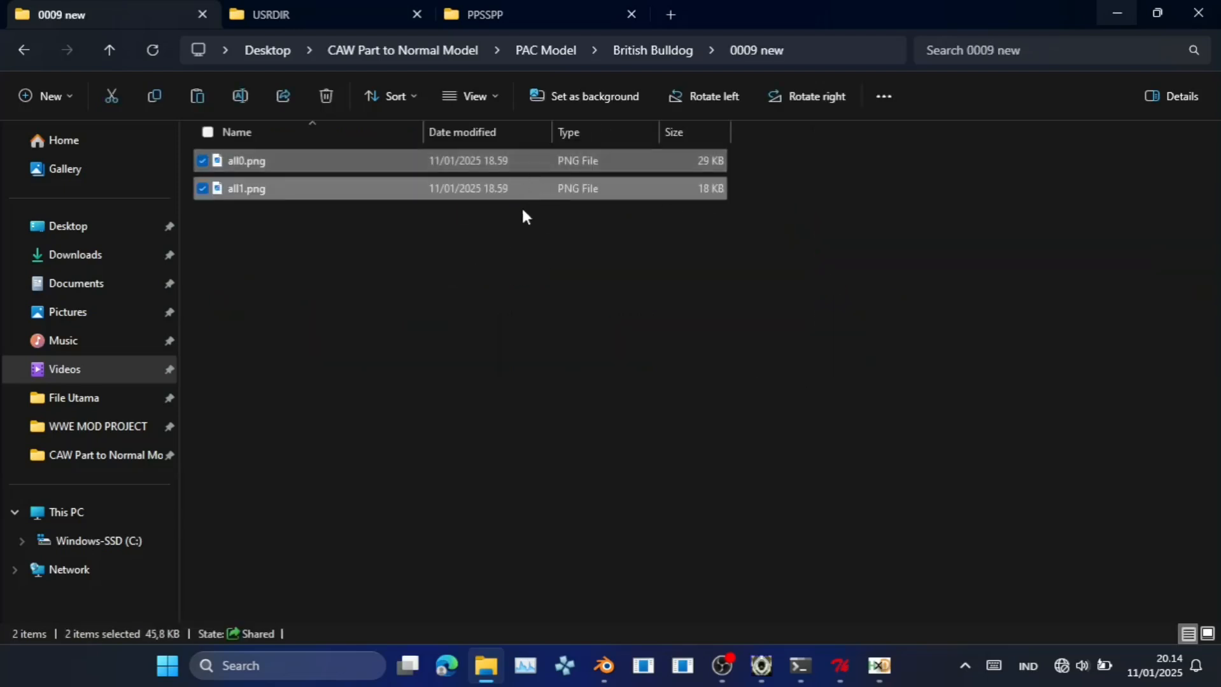
{"action": "scroll", "coordinate": [485, 223], "scroll_direction": "up", "scroll_amount": 3, "text": "ctrl"}
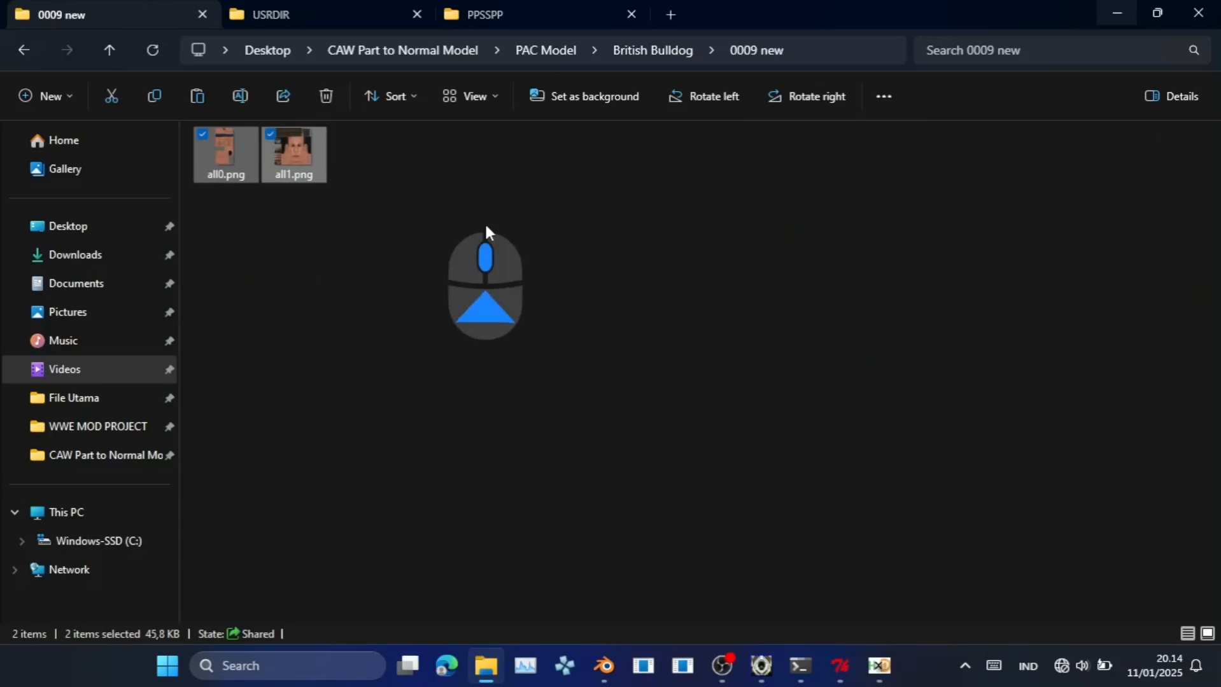
Launch Caesium Image Compressor and add all0.png and all1.png from the 0009 new folder to its image list.
{"action": "key", "text": "super"}
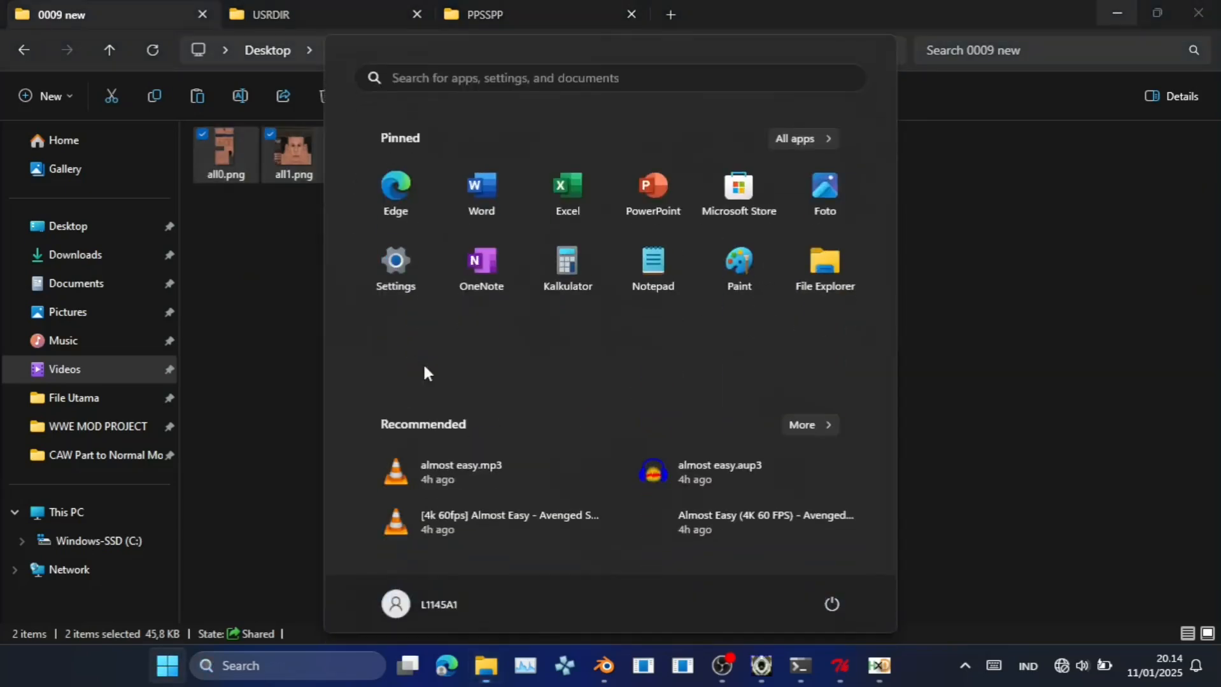
{"action": "type", "text": "caes"}
{"action": "key", "text": "Return"}
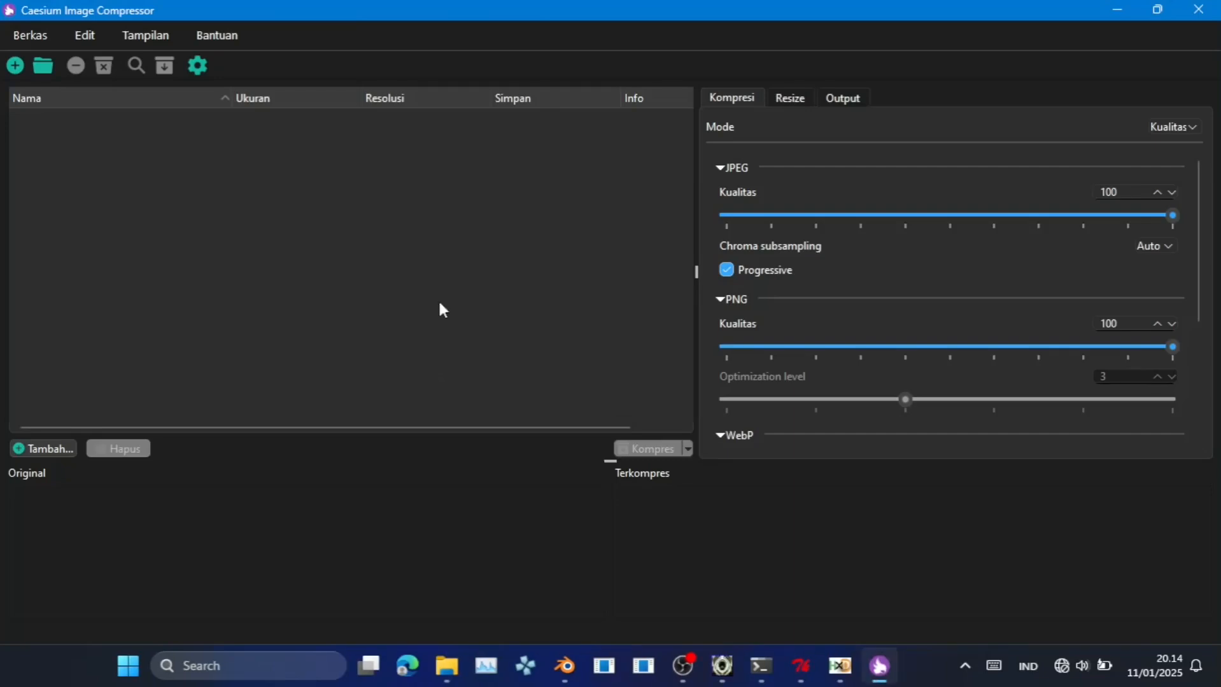
{"action": "key", "text": "alt"}
{"action": "key", "text": "alt+Tab"}
{"action": "left_click_drag", "start_coordinate": [286, 163], "coordinate": [414, 251]}
{"action": "key", "text": "alt+Tab"}
Compress both PNG images at a resize of 64 x 64 px, close the compressor and check all1.png in the folder.
{"action": "left_click", "coordinate": [790, 101]}
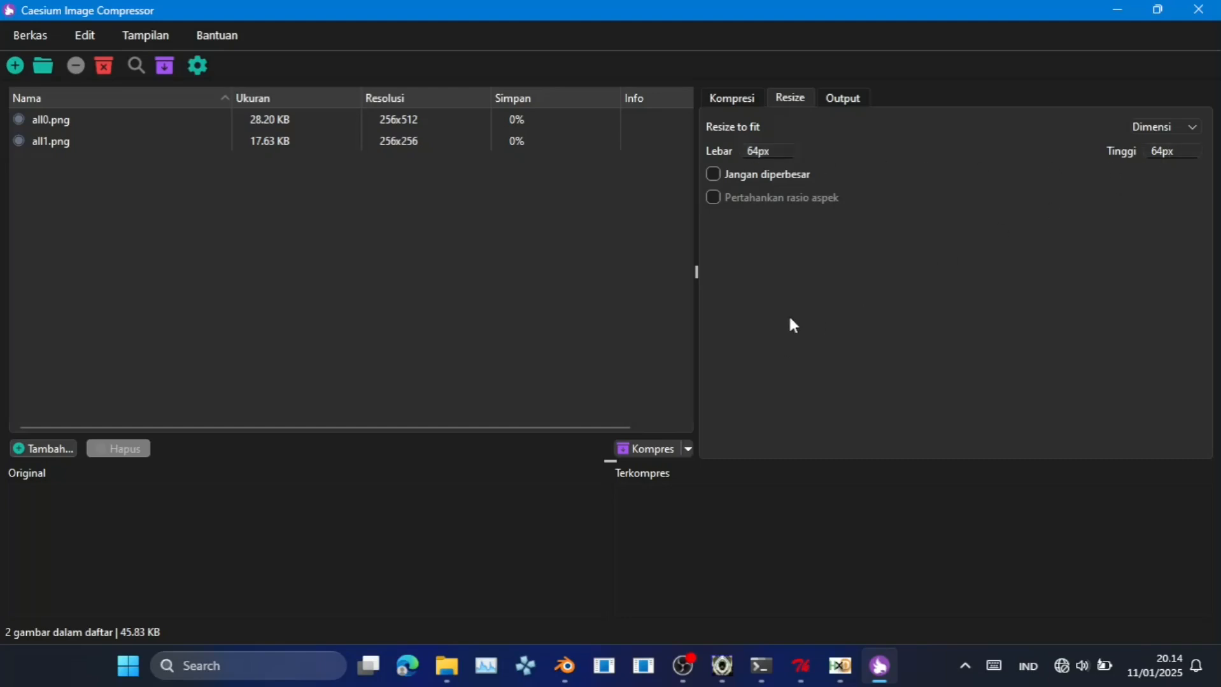
{"action": "left_click", "coordinate": [638, 453]}
{"action": "left_click", "coordinate": [676, 354]}
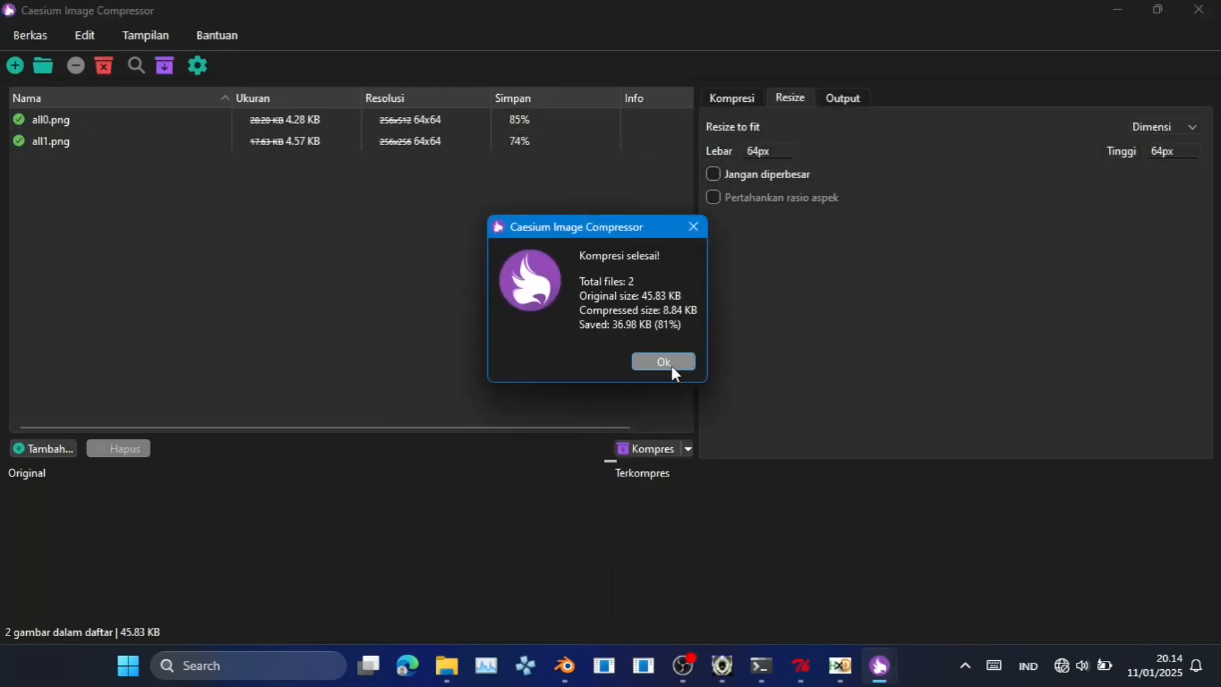
{"action": "left_click", "coordinate": [673, 364]}
{"action": "left_click", "coordinate": [1198, 10]}
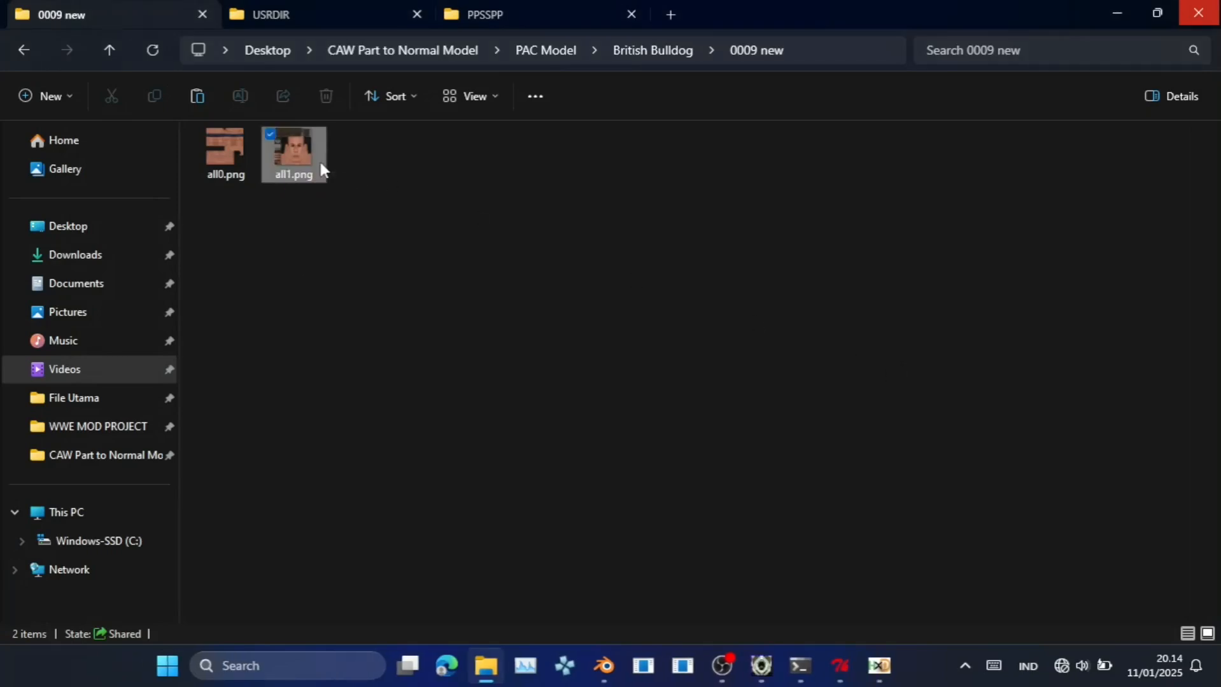
{"action": "left_click", "coordinate": [320, 167]}
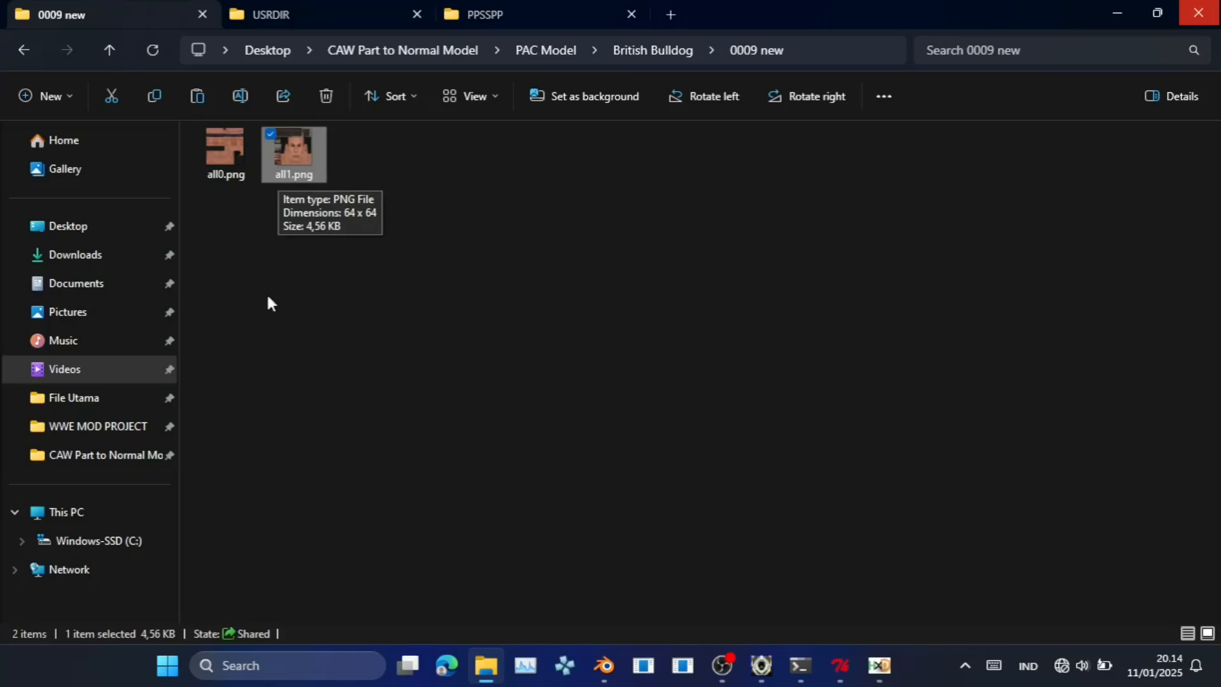
Launch Puyo Tools and open its Texture Encoder.
{"action": "left_click", "coordinate": [344, 664]}
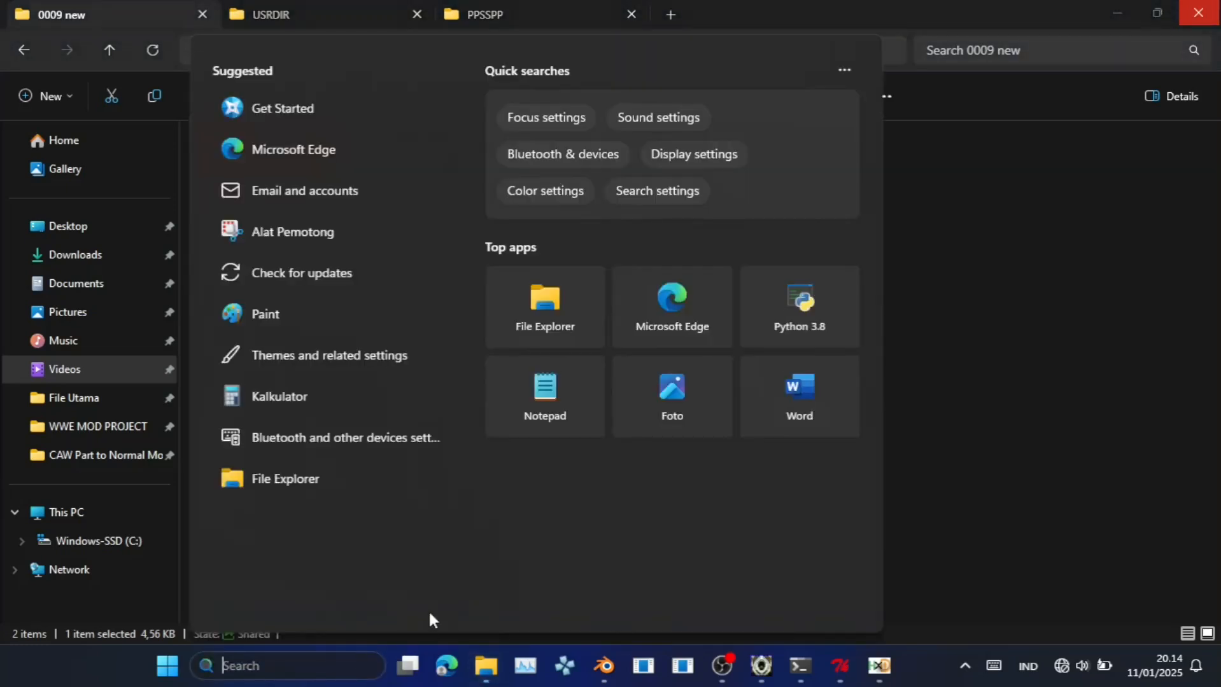
{"action": "type", "text": "puy"}
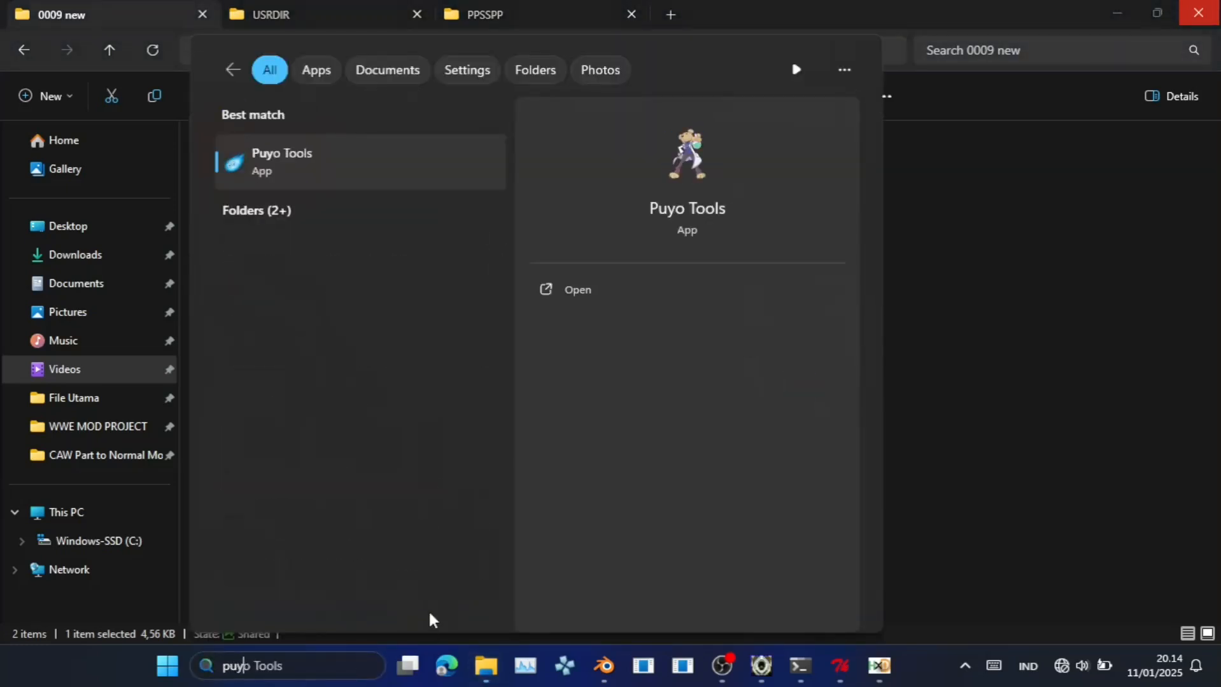
{"action": "key", "text": "Return"}
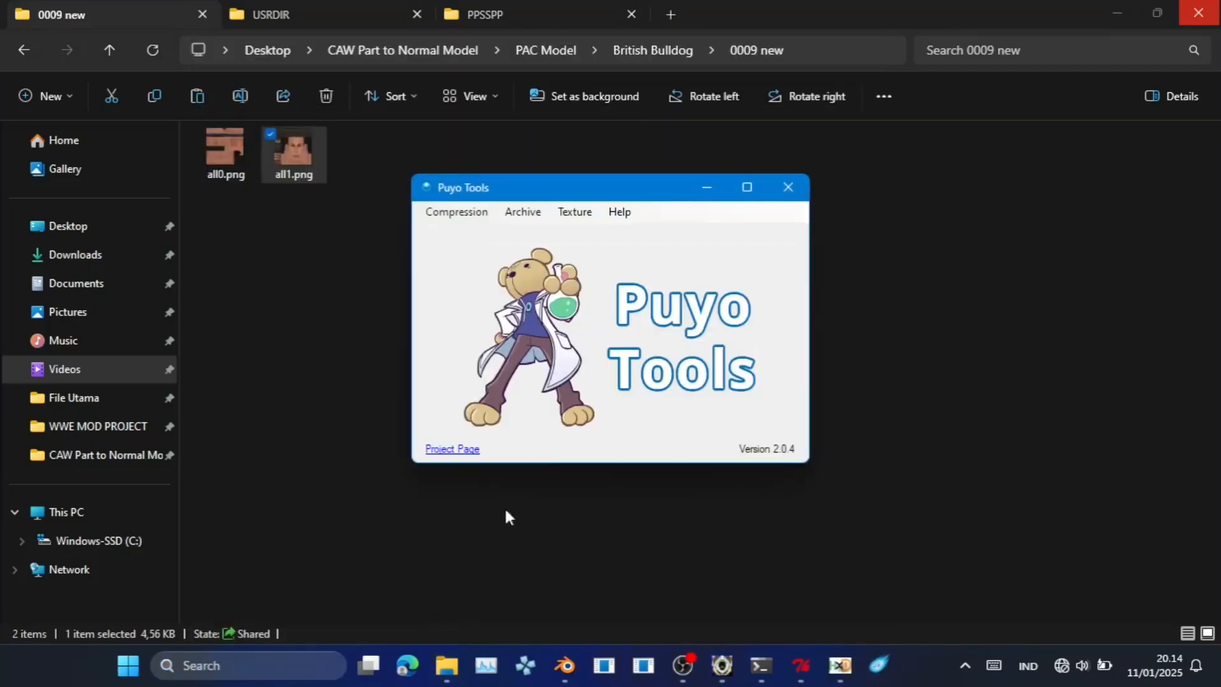
{"action": "left_click", "coordinate": [574, 211]}
{"action": "left_click", "coordinate": [587, 251]}
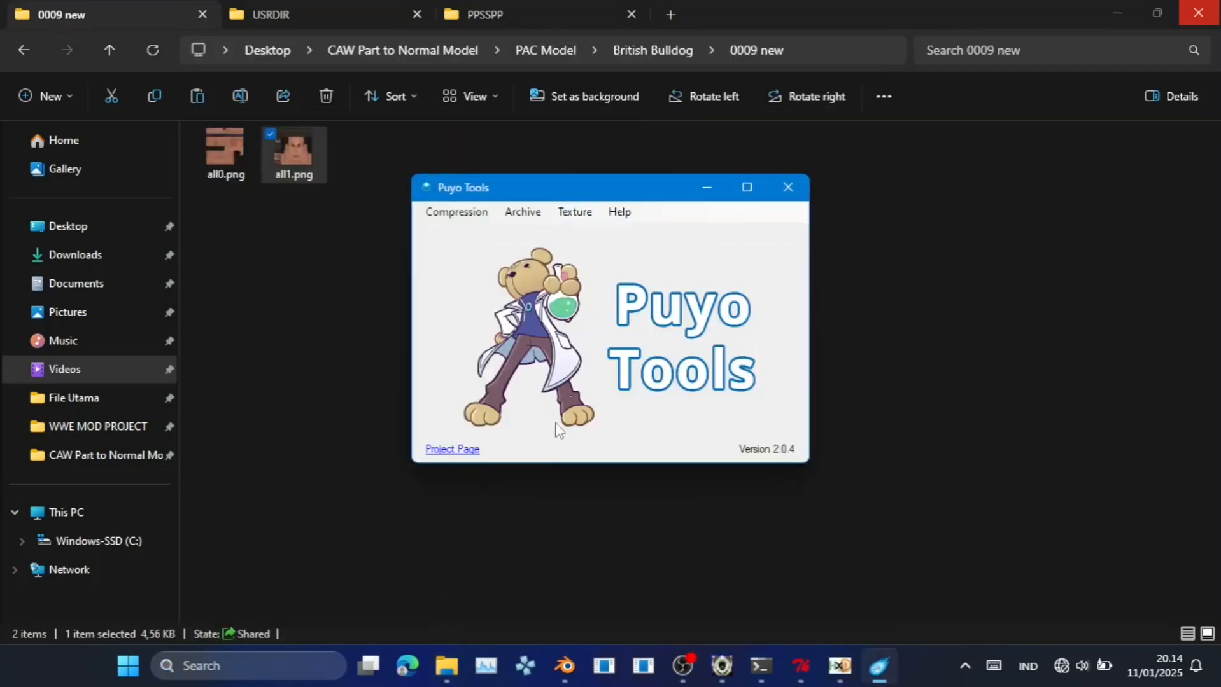
Configure the encoder for GIM textures with 4-bit Indexed data format and ARGB8888 palette format.
{"action": "left_click", "coordinate": [532, 191]}
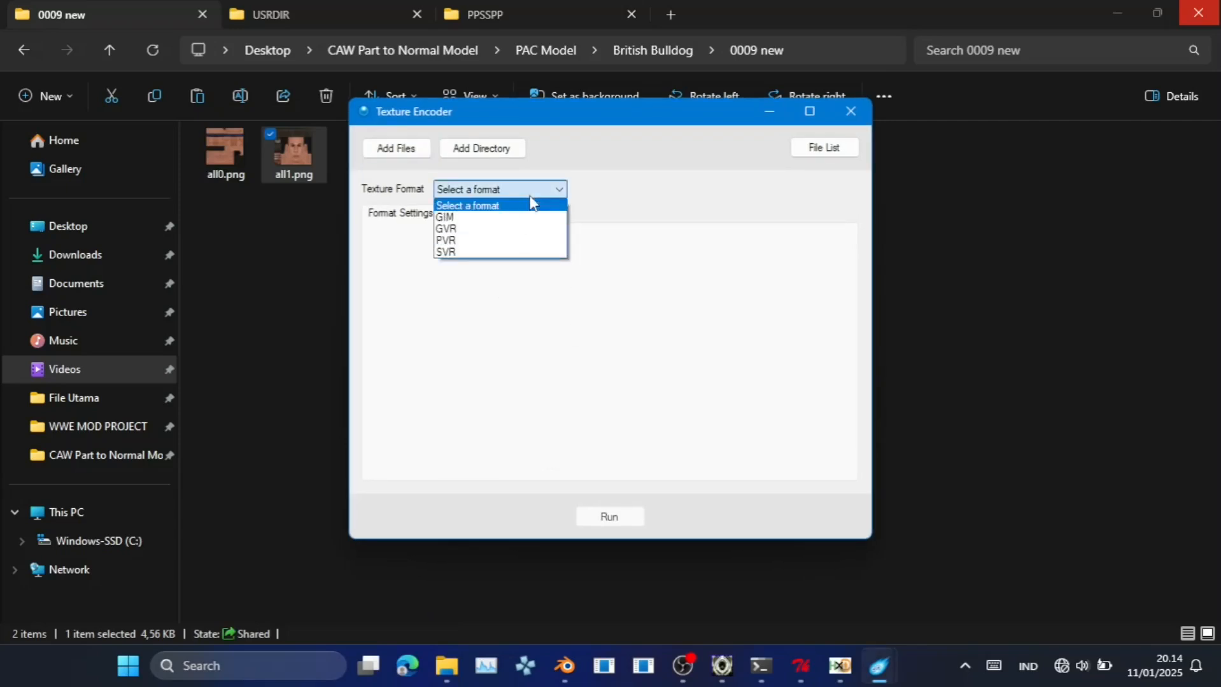
{"action": "left_click", "coordinate": [527, 216]}
{"action": "left_click", "coordinate": [507, 262]}
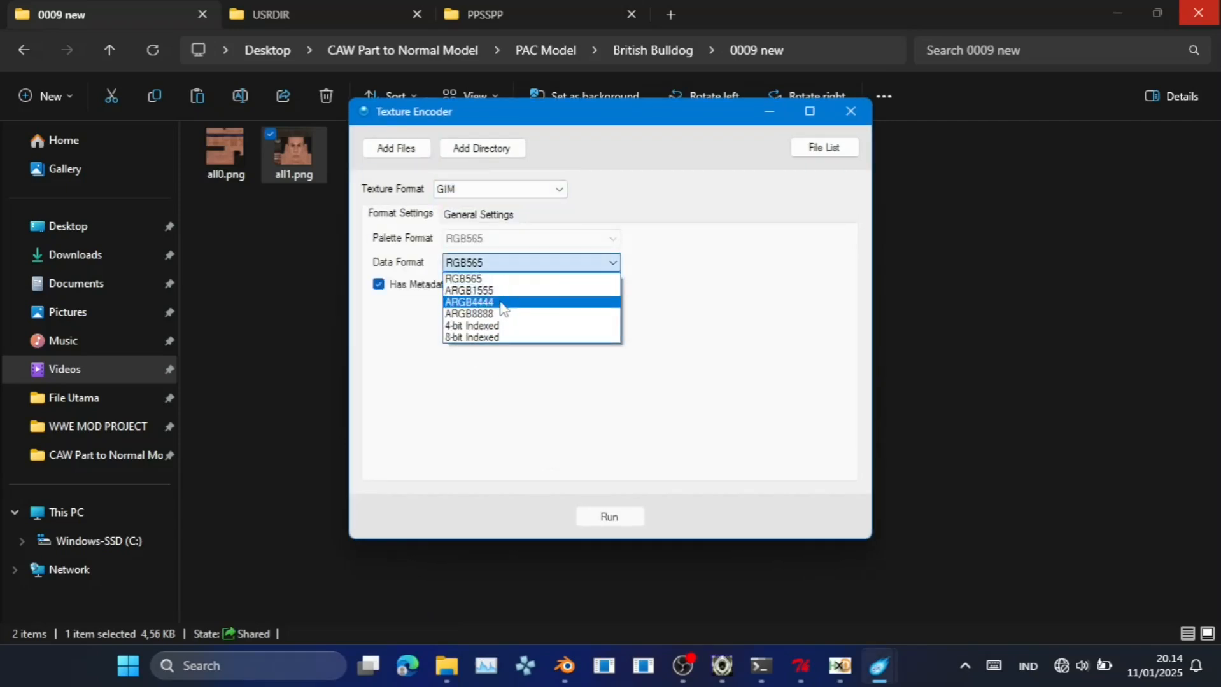
{"action": "left_click", "coordinate": [507, 325]}
{"action": "left_click", "coordinate": [513, 239]}
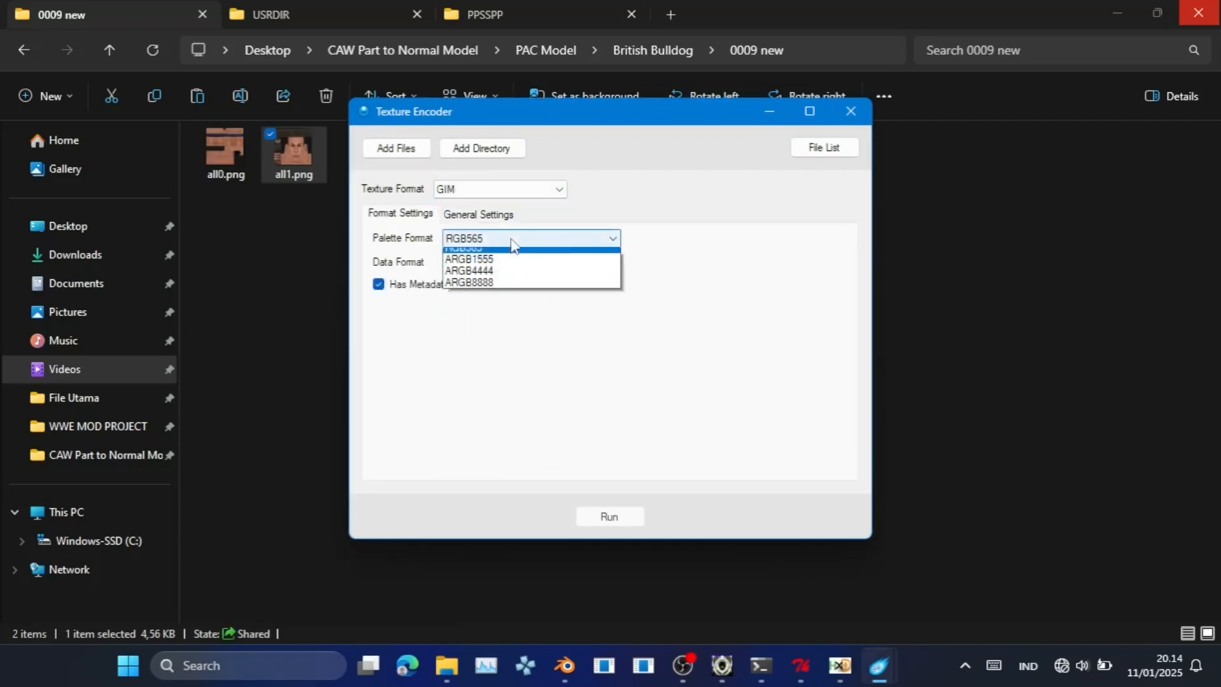
{"action": "left_click", "coordinate": [507, 285]}
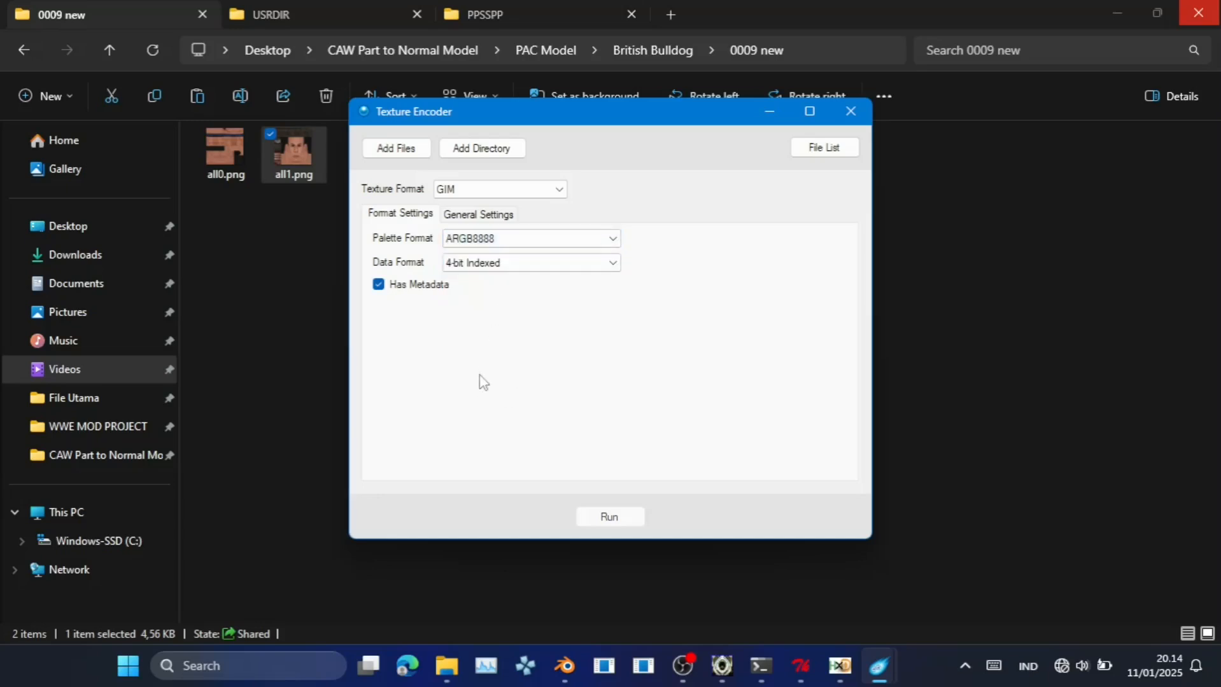
Add British Bulldog's 0009 new folder to the encoder as the source directory, using its copied path.
{"action": "left_click", "coordinate": [471, 148]}
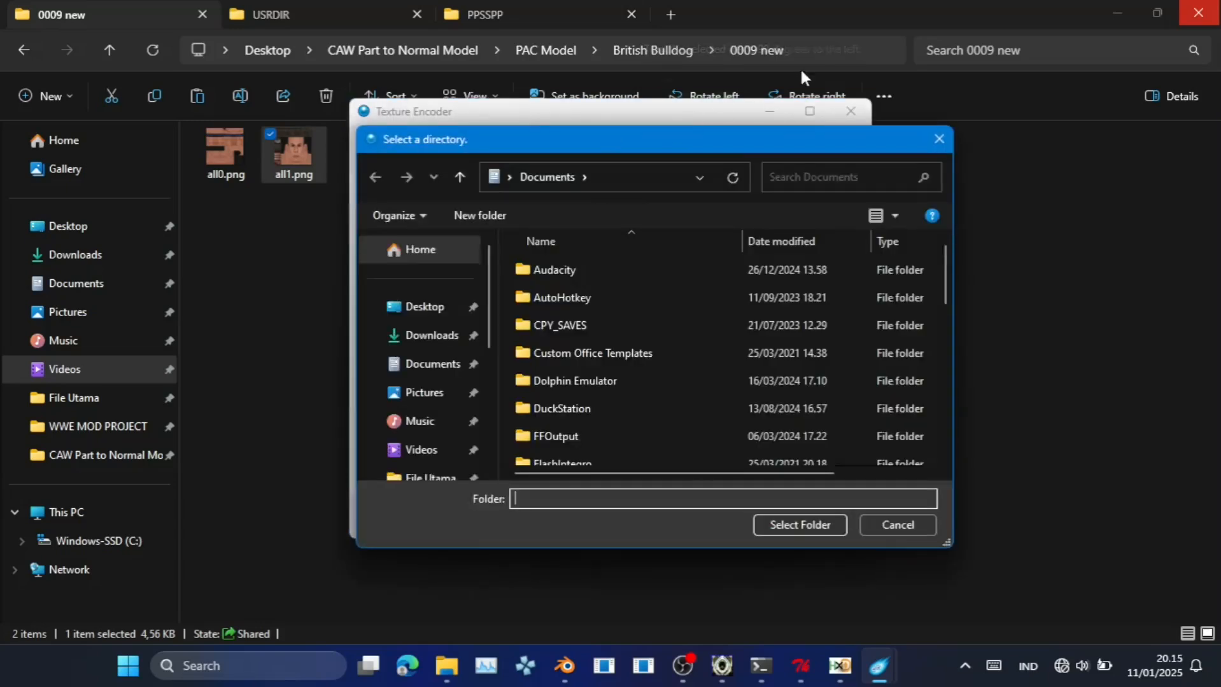
{"action": "left_click", "coordinate": [819, 61]}
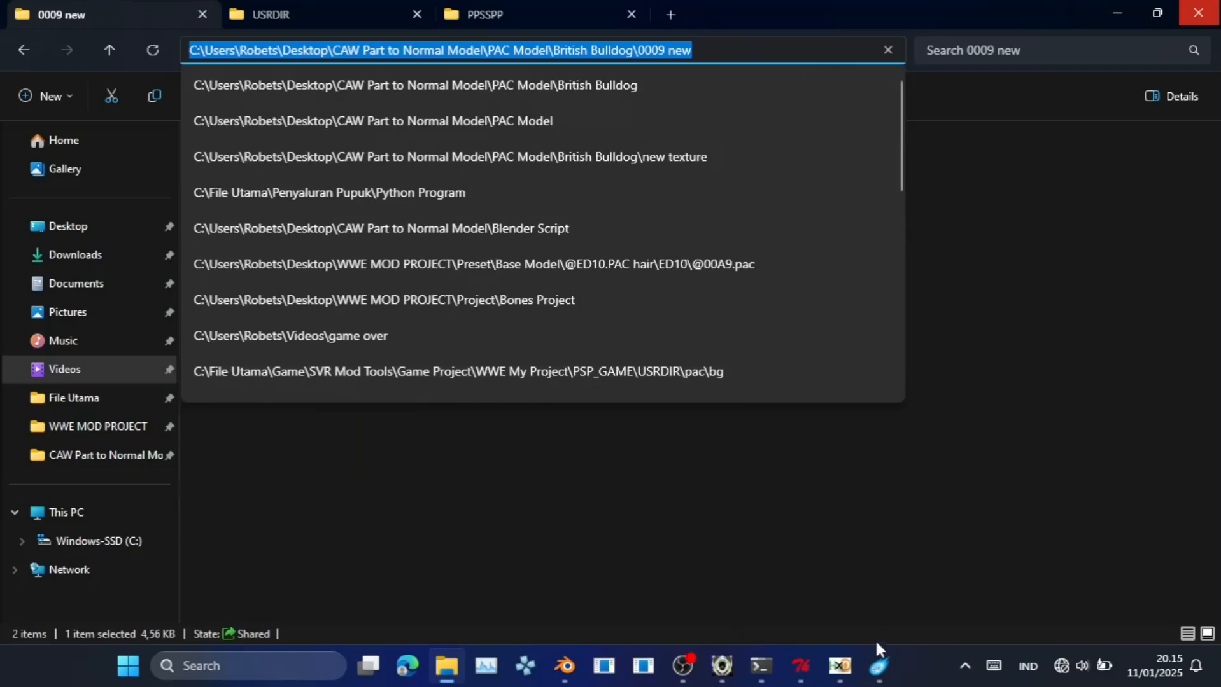
{"action": "mouse_move", "coordinate": [879, 667]}
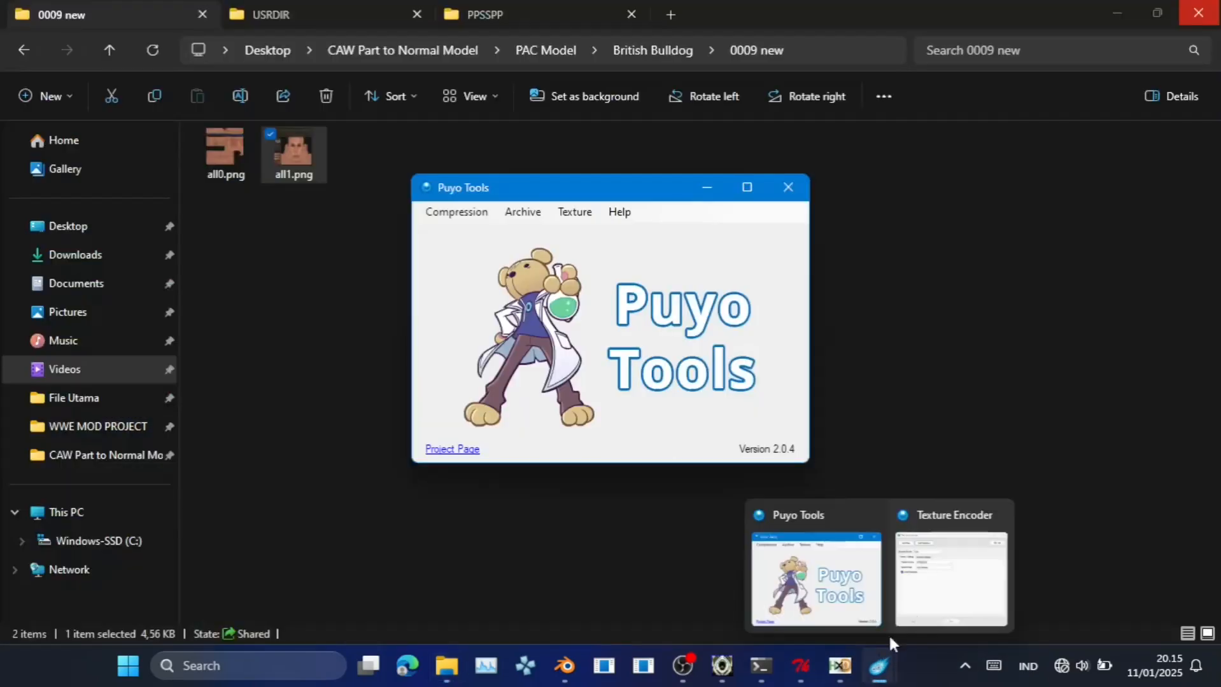
{"action": "left_click", "coordinate": [904, 592]}
{"action": "left_click", "coordinate": [615, 180]}
{"action": "key", "text": "ctrl+v"}
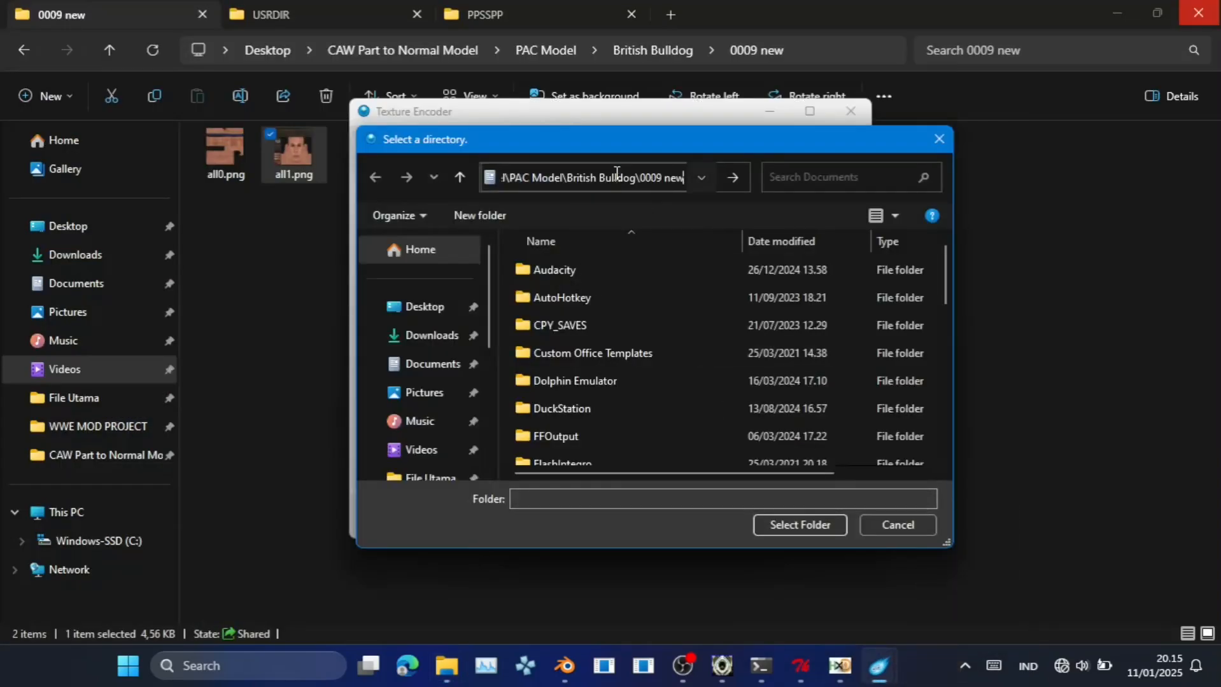
{"action": "key", "text": "ctrl+a"}
{"action": "key", "text": "Return"}
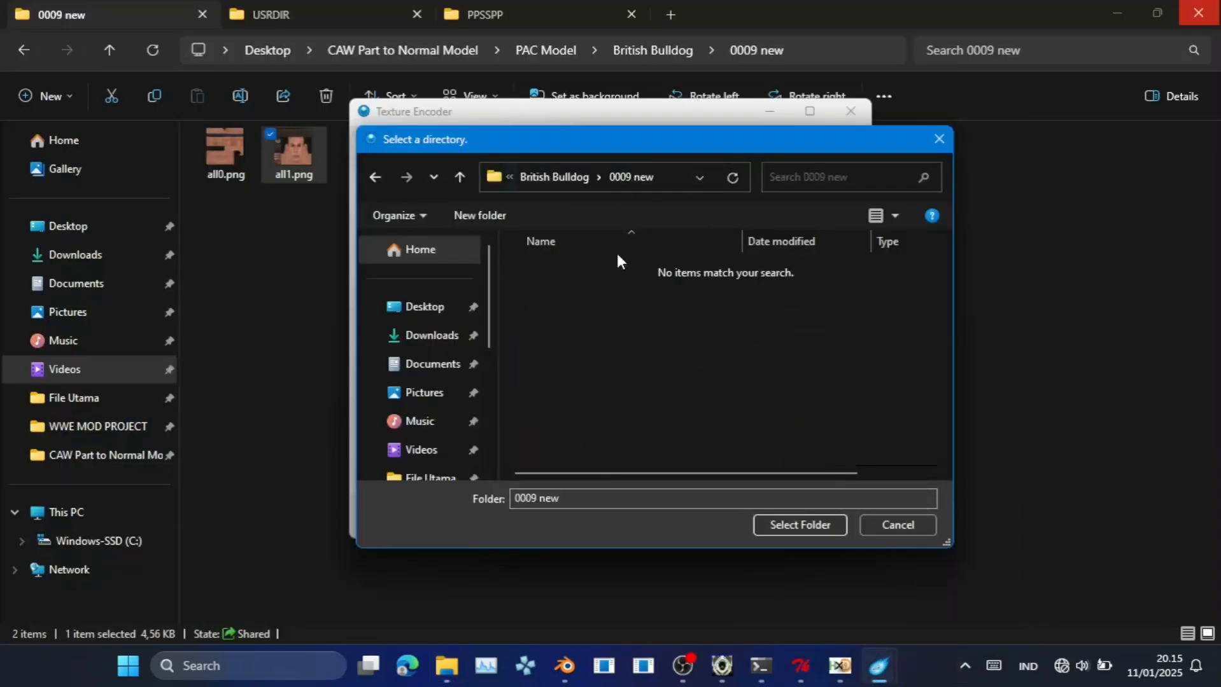
{"action": "left_click", "coordinate": [769, 528]}
{"action": "left_click", "coordinate": [591, 382]}
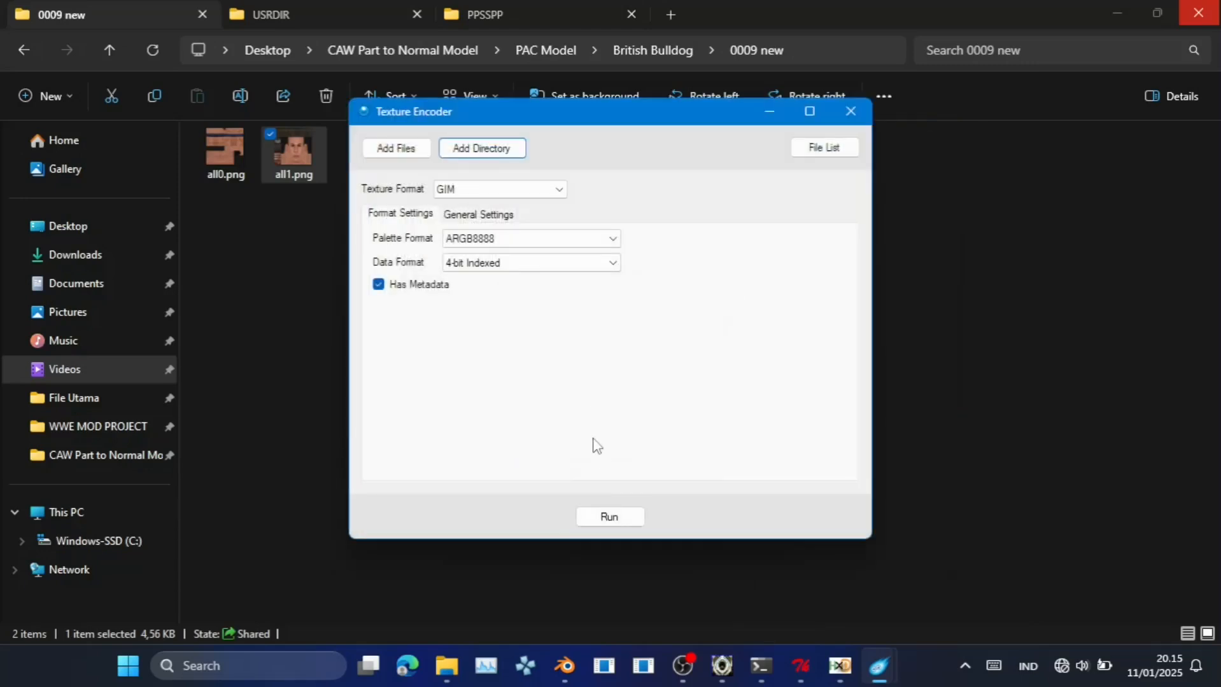
Encode the added textures, close Puyo Tools and select all0.gim and all1.gim in the Encoded Textures folder.
{"action": "left_click", "coordinate": [613, 518]}
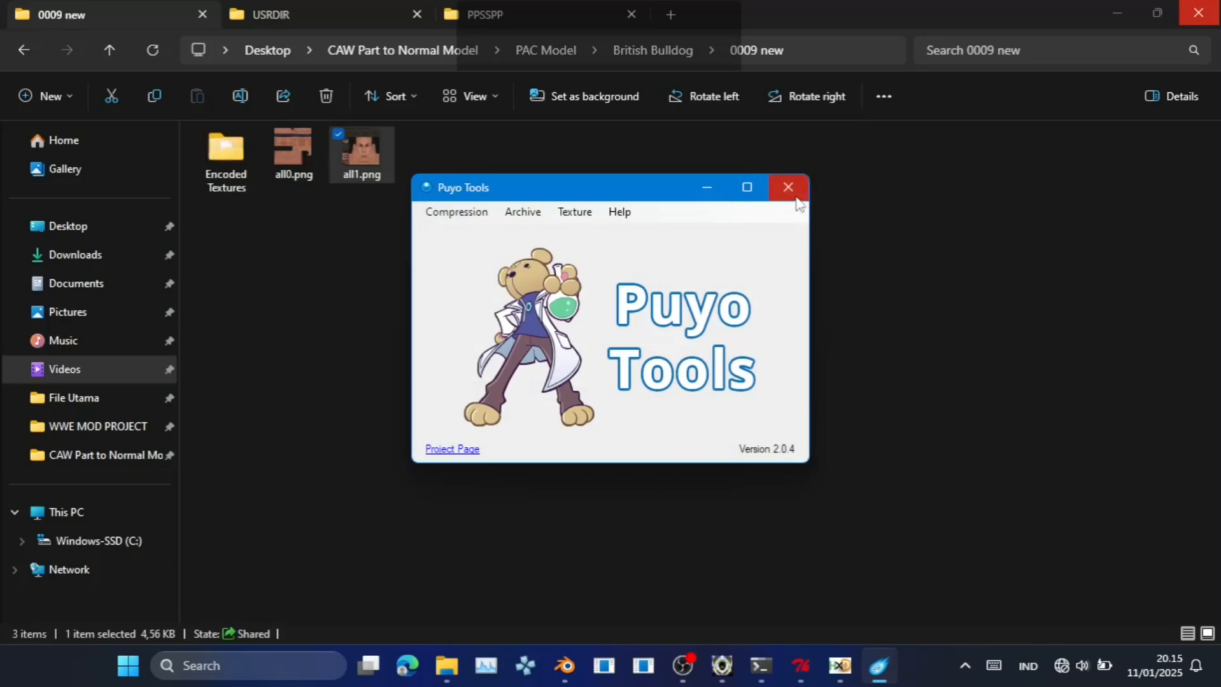
{"action": "left_click", "coordinate": [789, 189]}
{"action": "double_click", "coordinate": [229, 166]}
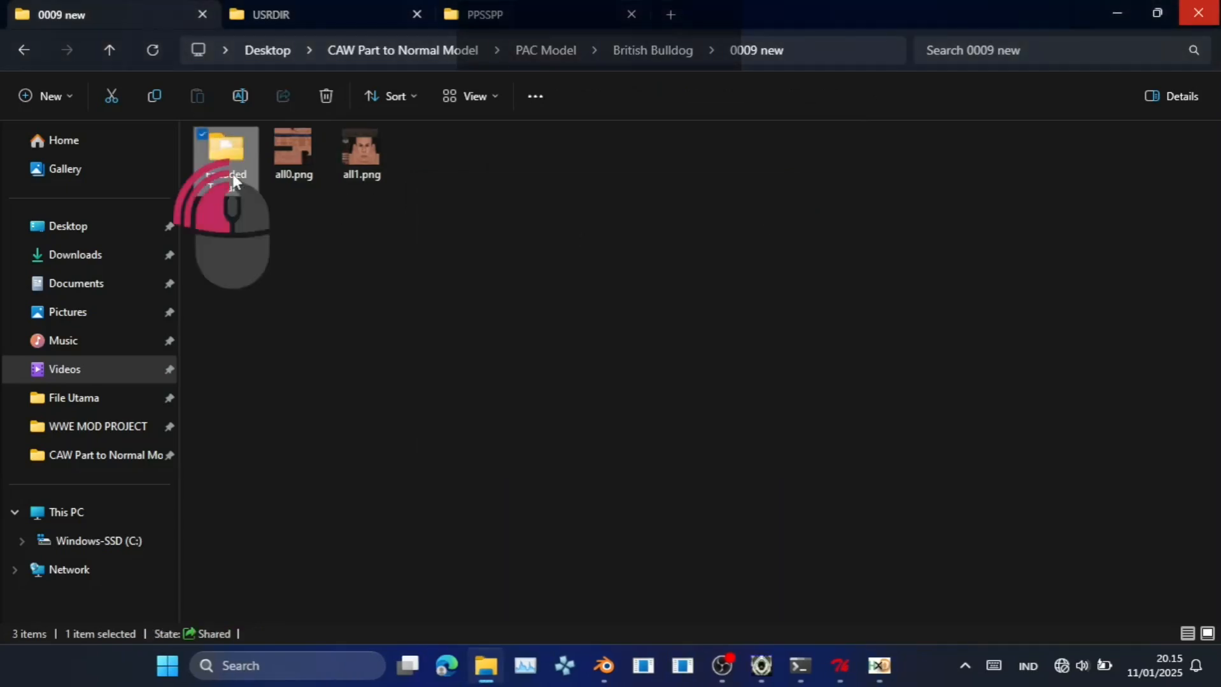
{"action": "left_click_drag", "start_coordinate": [283, 227], "coordinate": [328, 158]}
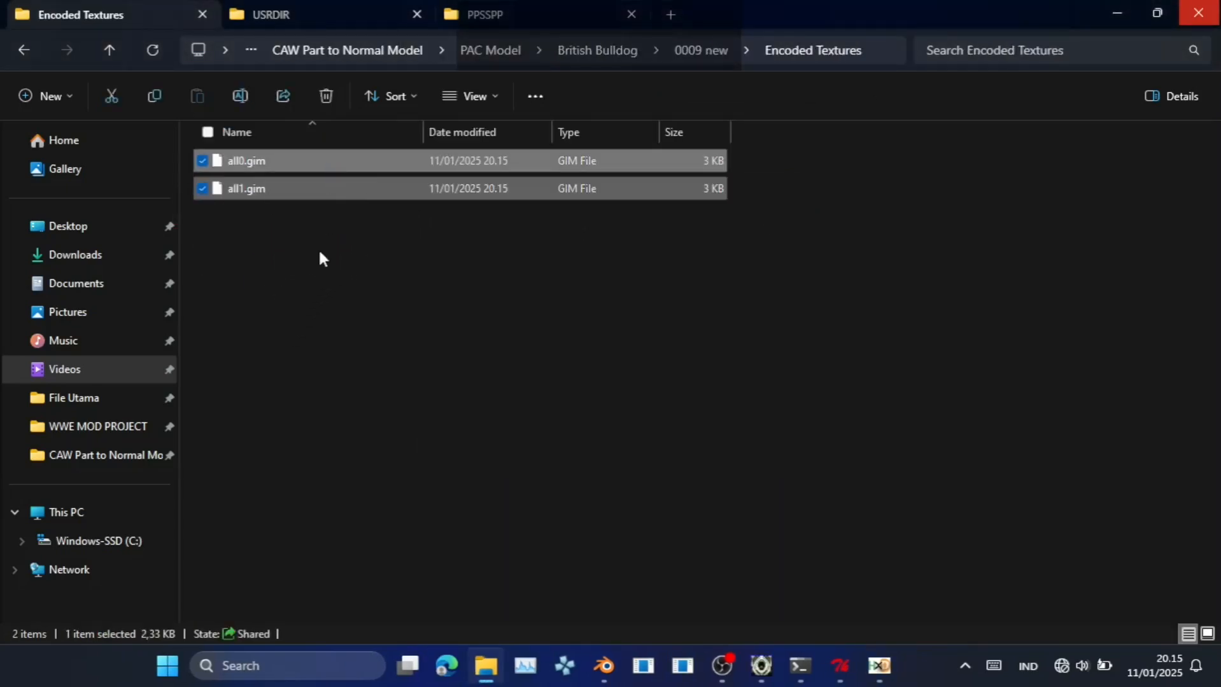
Copy all PAC texture files, from bandage.pac to blood_b.pac, from British Bulldog's original 0009 folder.
{"action": "left_click", "coordinate": [584, 53]}
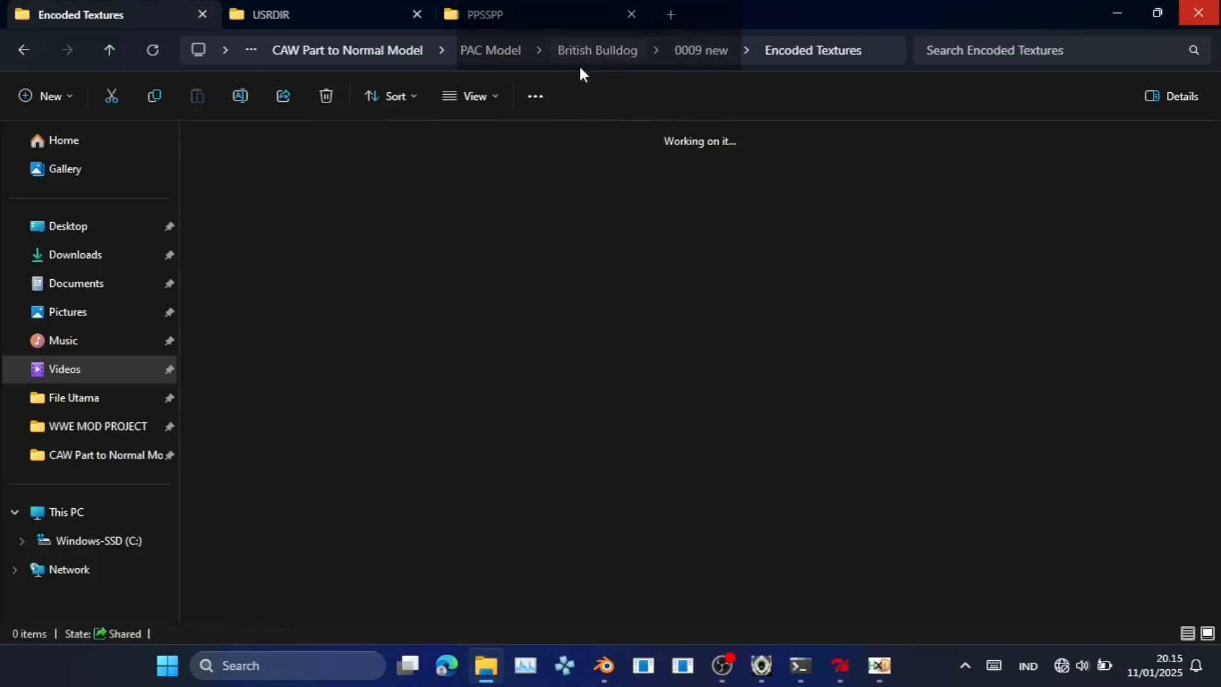
{"action": "double_click", "coordinate": [418, 187]}
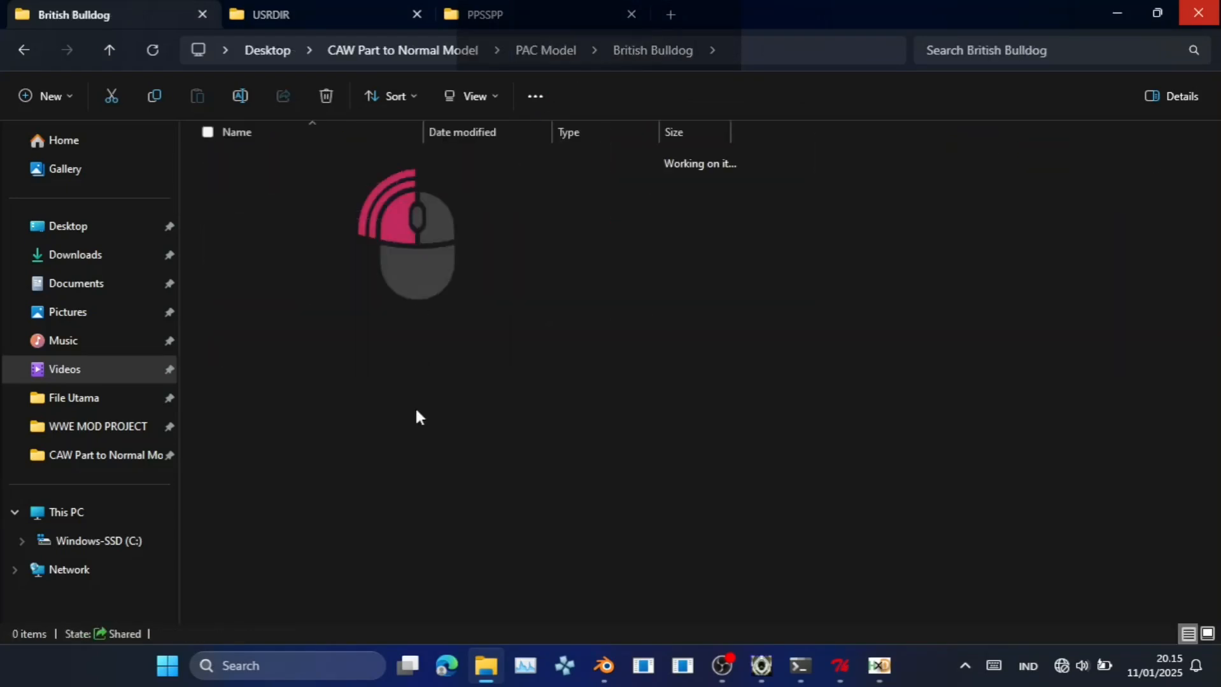
{"action": "left_click", "coordinate": [549, 192]}
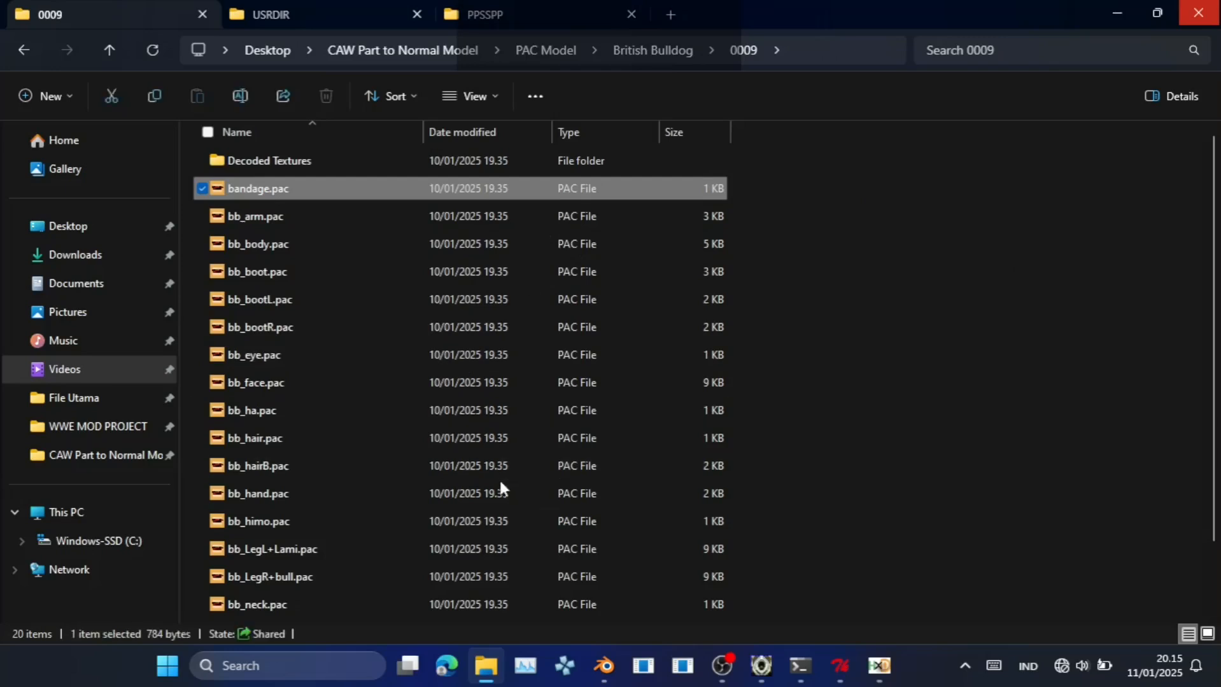
{"action": "scroll", "coordinate": [485, 517], "scroll_direction": "down", "scroll_amount": 3}
{"action": "left_click", "coordinate": [430, 610], "text": "shift"}
{"action": "scroll", "coordinate": [536, 533], "scroll_direction": "up", "scroll_amount": 3}
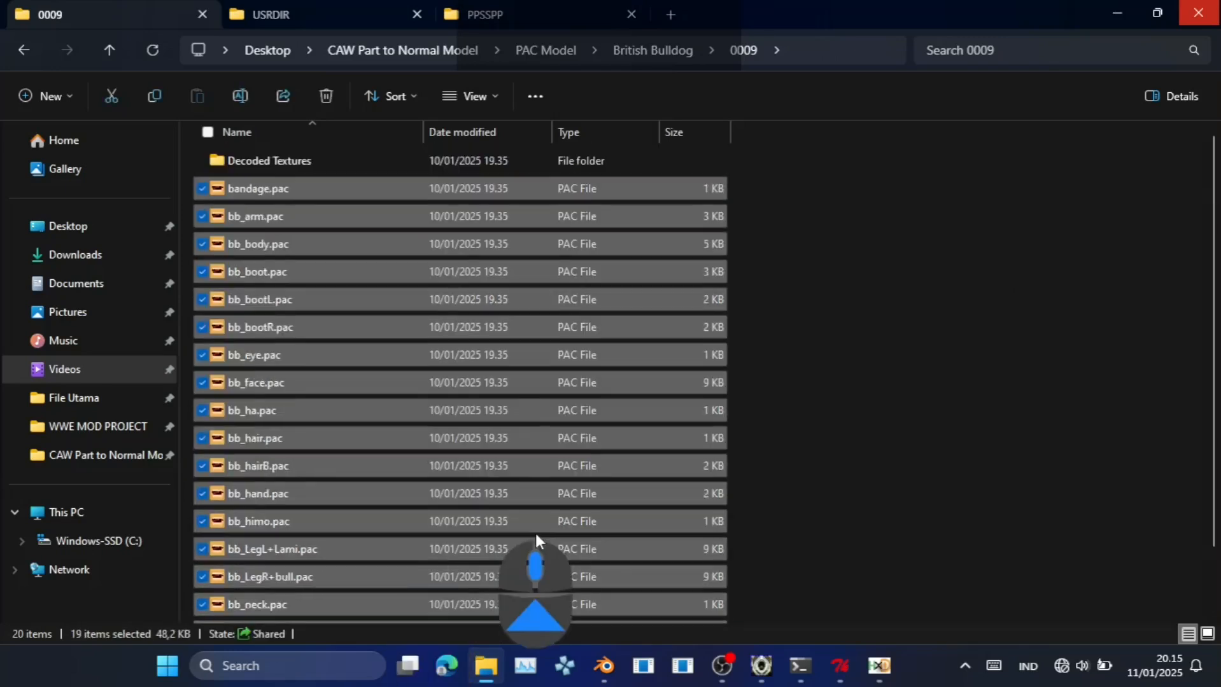
{"action": "key", "text": "ctrl+c"}
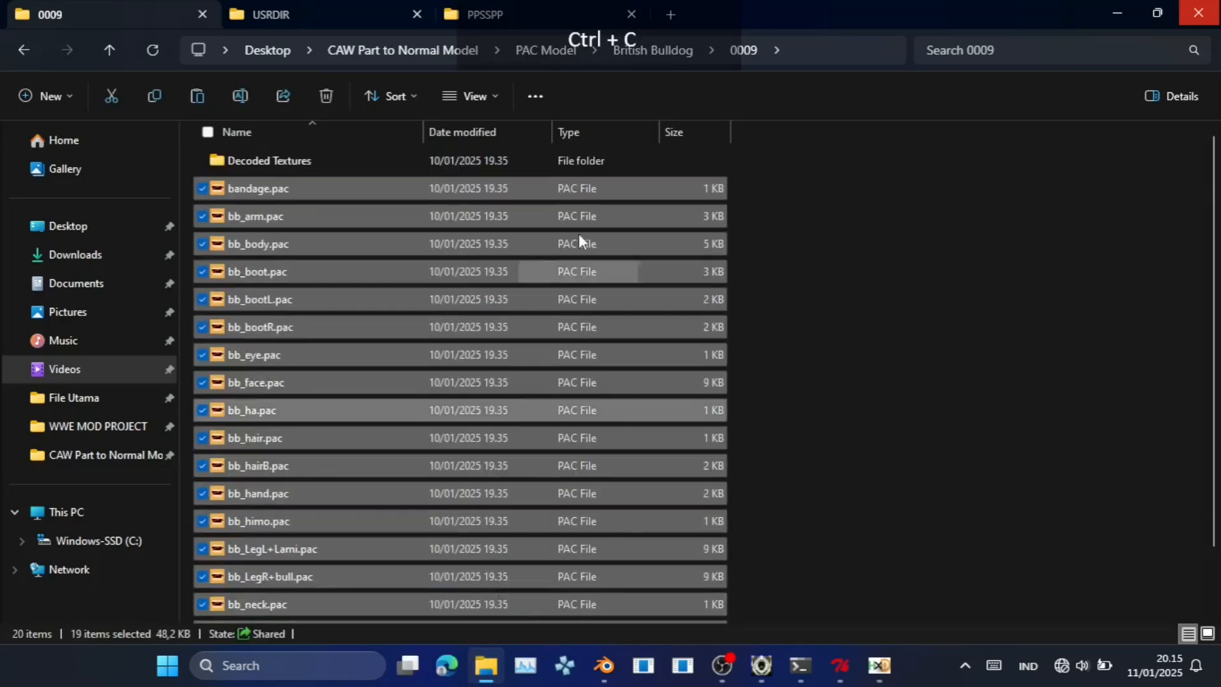
Paste the copied PAC textures into the Encoded Textures folder inside 0009 new.
{"action": "left_click", "coordinate": [679, 53]}
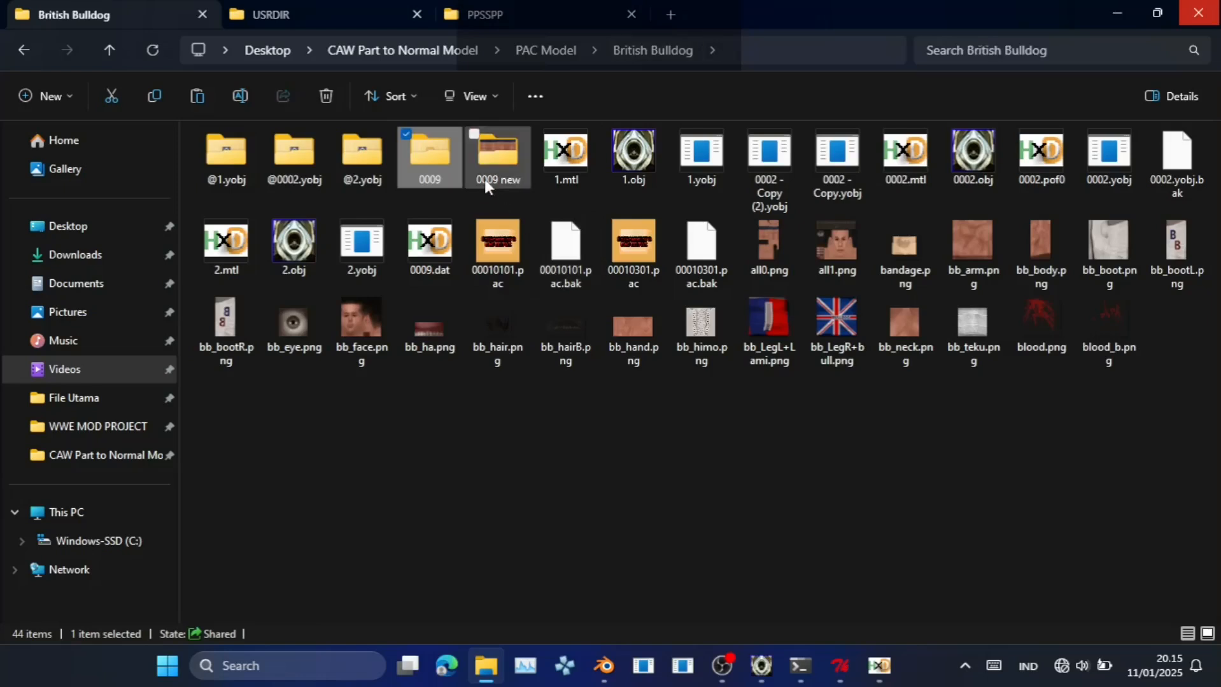
{"action": "double_click", "coordinate": [484, 179]}
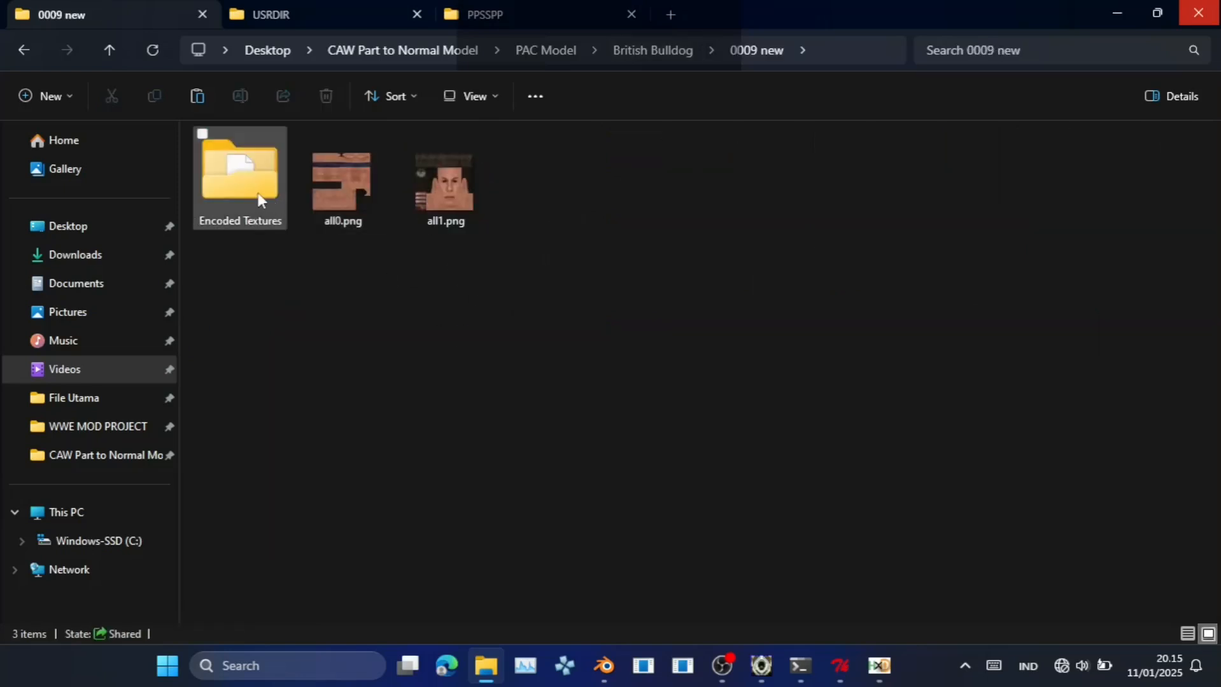
{"action": "double_click", "coordinate": [257, 192]}
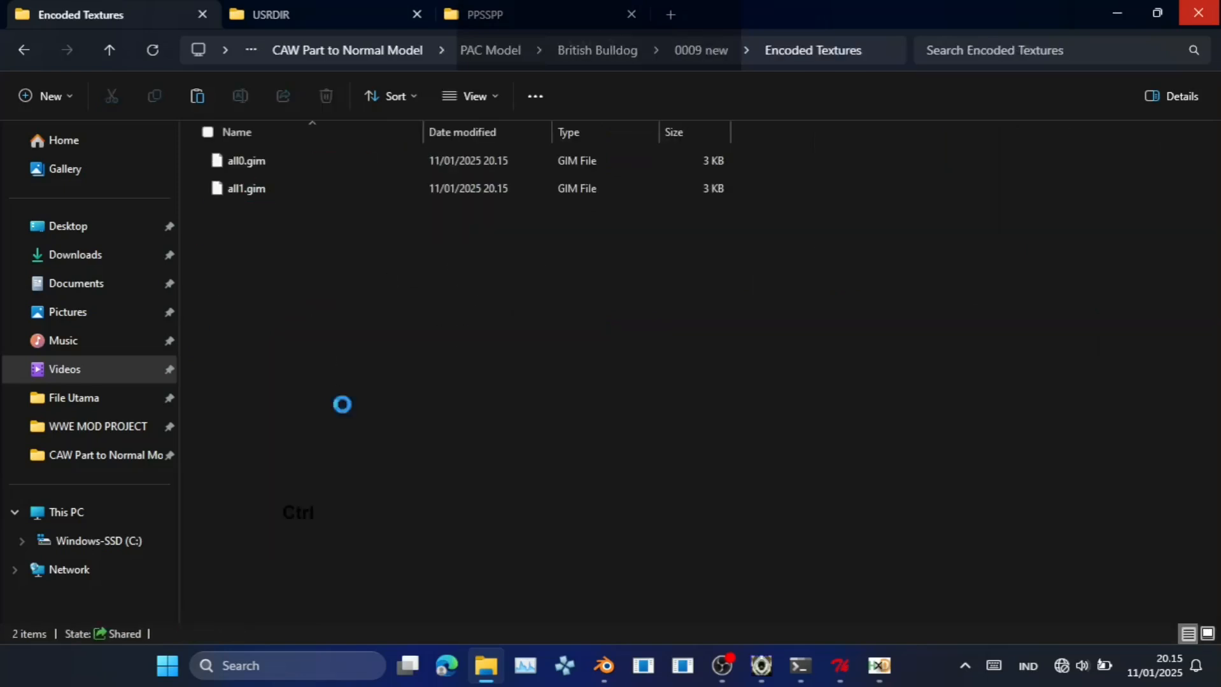
{"action": "key", "text": "ctrl+v"}
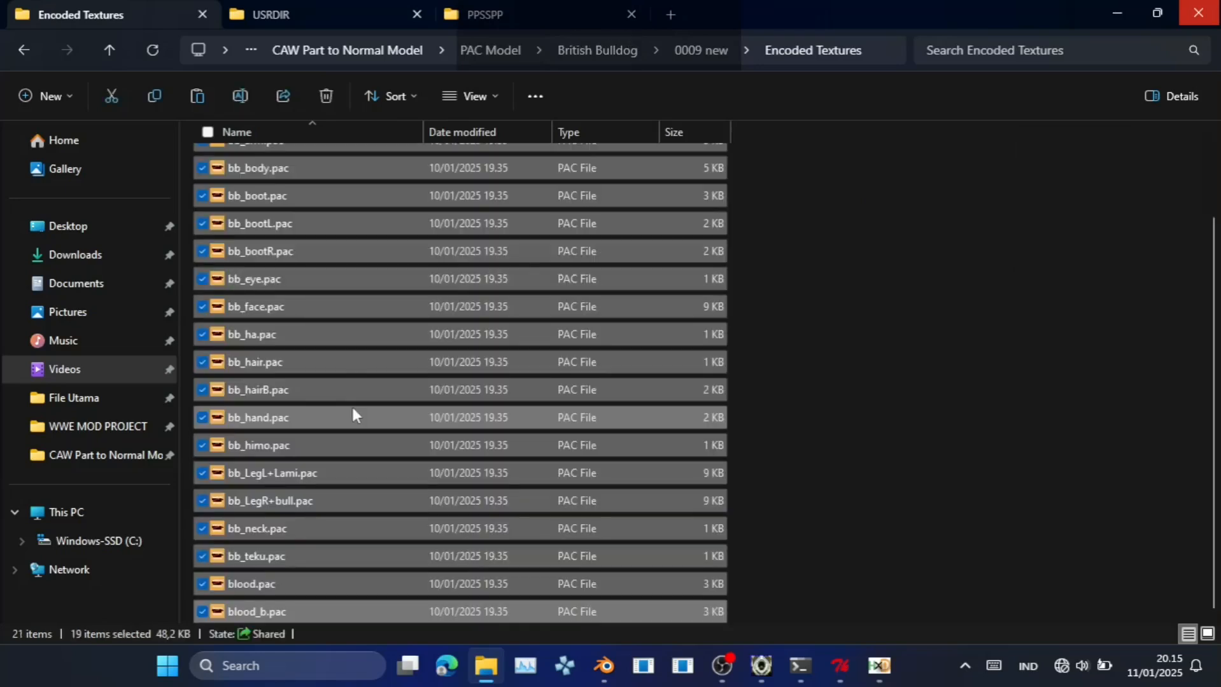
{"action": "scroll", "coordinate": [408, 453], "scroll_direction": "up", "scroll_amount": 2}
{"action": "left_click", "coordinate": [774, 446]}
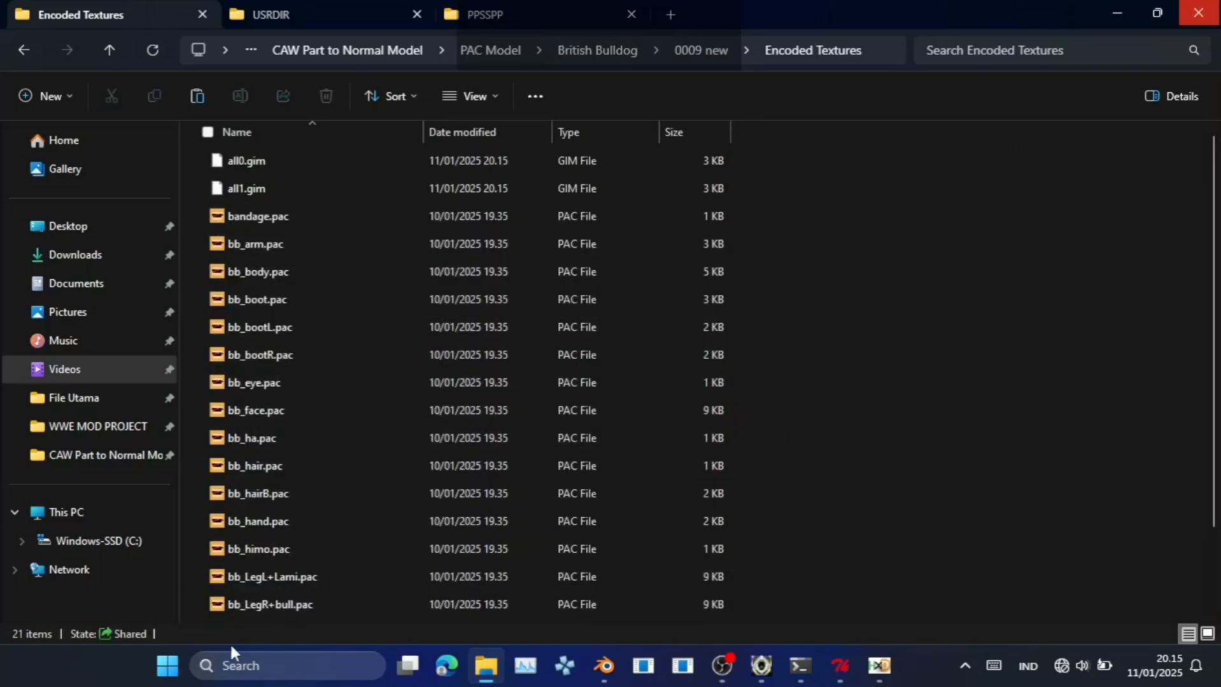
Find and launch Bulk Rename Utility.
{"action": "key", "text": "super+s"}
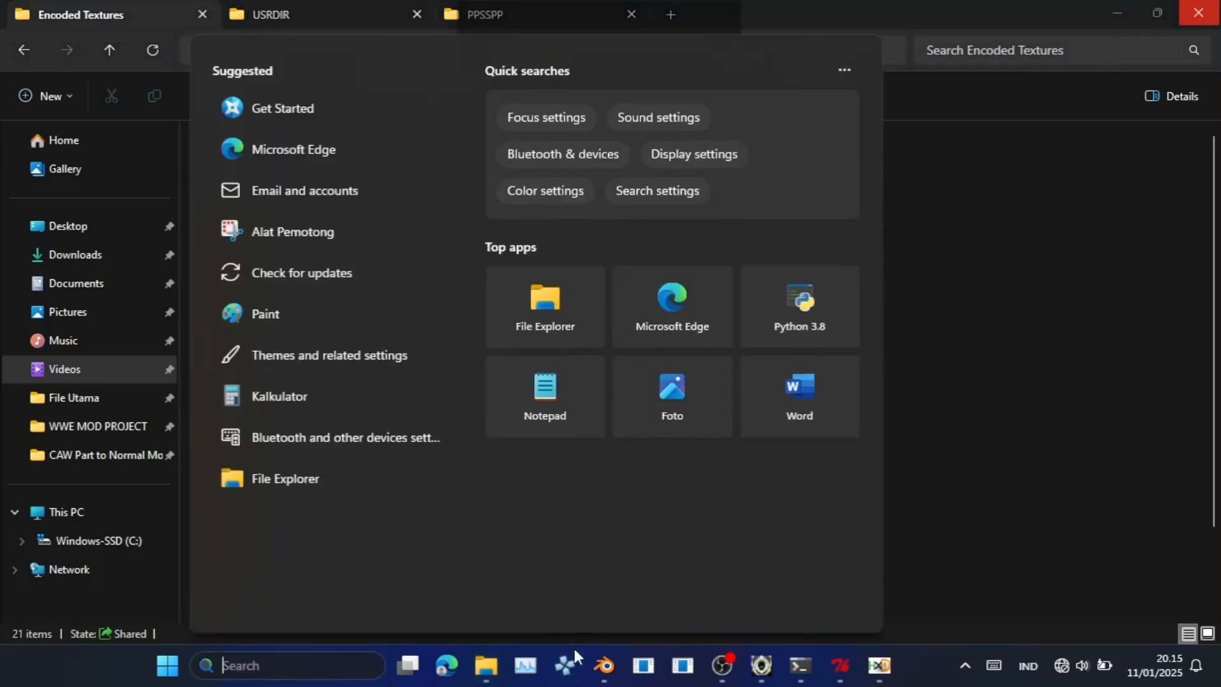
{"action": "type", "text": "rena"}
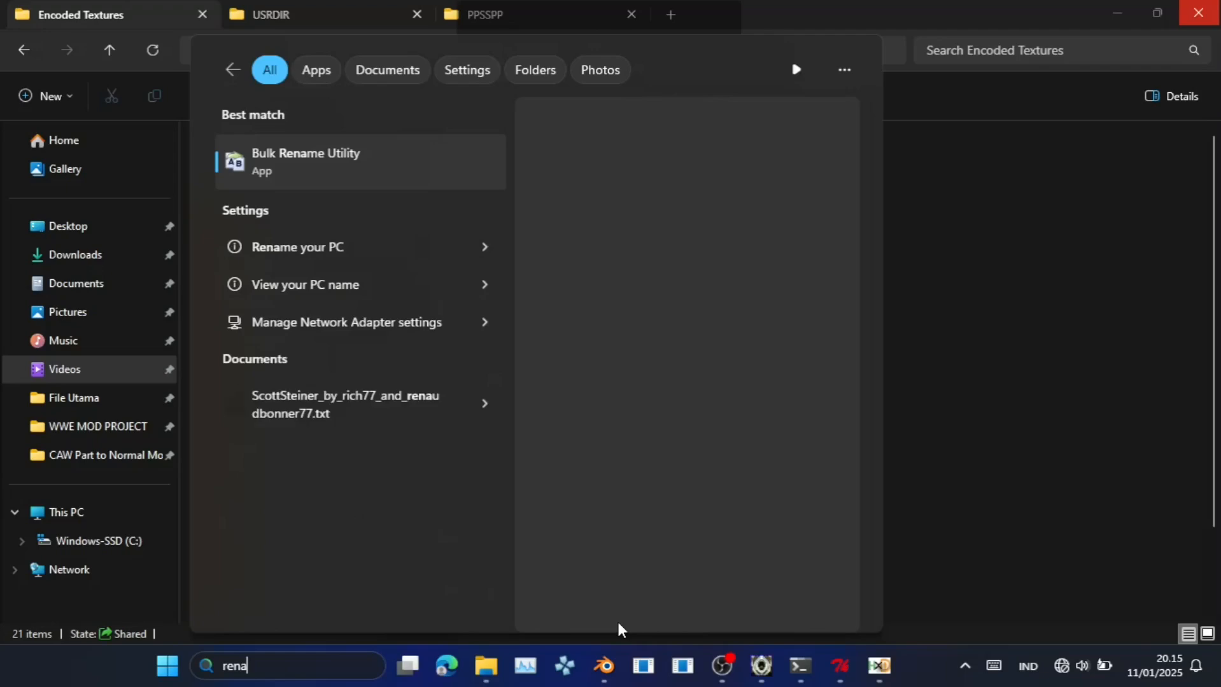
{"action": "key", "text": "Escape"}
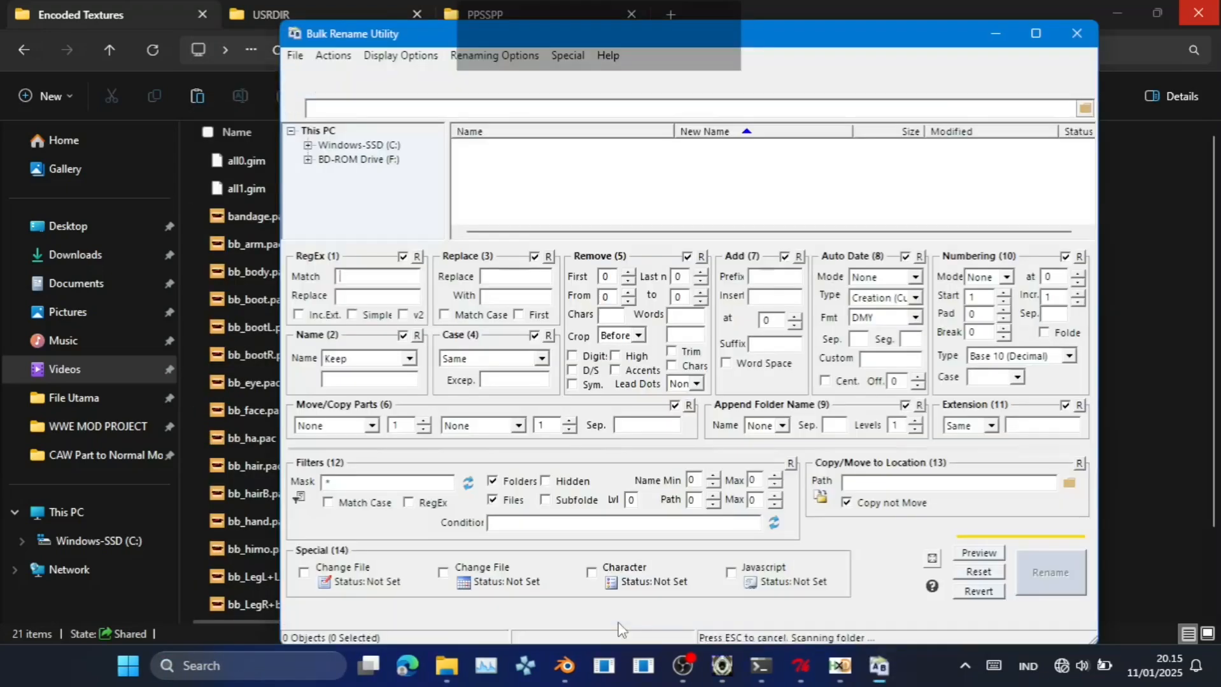
Load the 0009 new Encoded Textures folder into Bulk Rename Utility using its copied path.
{"action": "left_click", "coordinate": [818, 9]}
{"action": "left_click", "coordinate": [876, 46]}
{"action": "key", "text": "ctrl+c"}
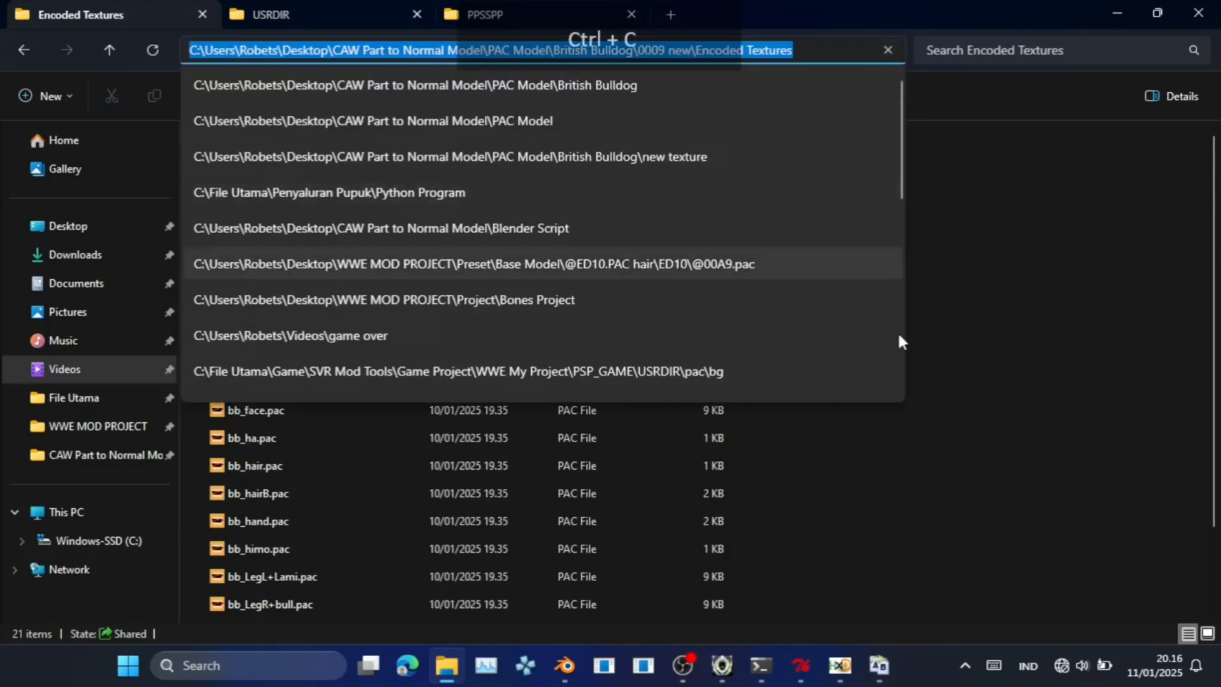
{"action": "left_click", "coordinate": [878, 665]}
{"action": "left_click", "coordinate": [594, 109]}
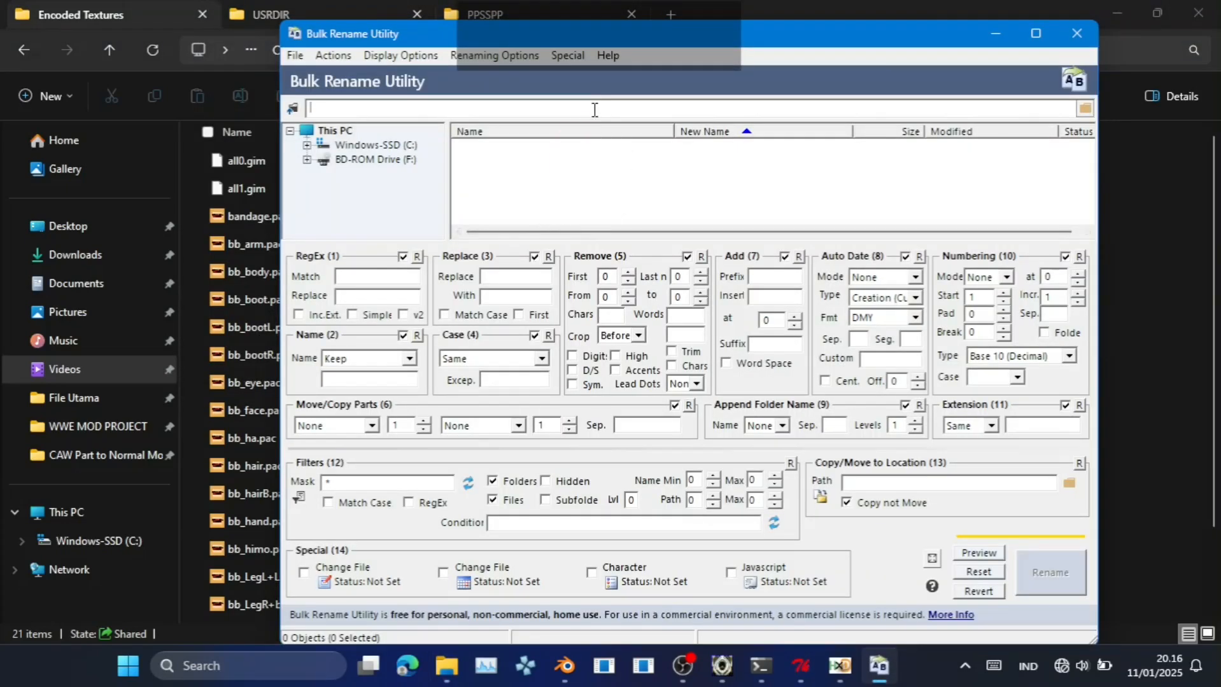
{"action": "key", "text": "ctrl+v"}
{"action": "key", "text": "Return"}
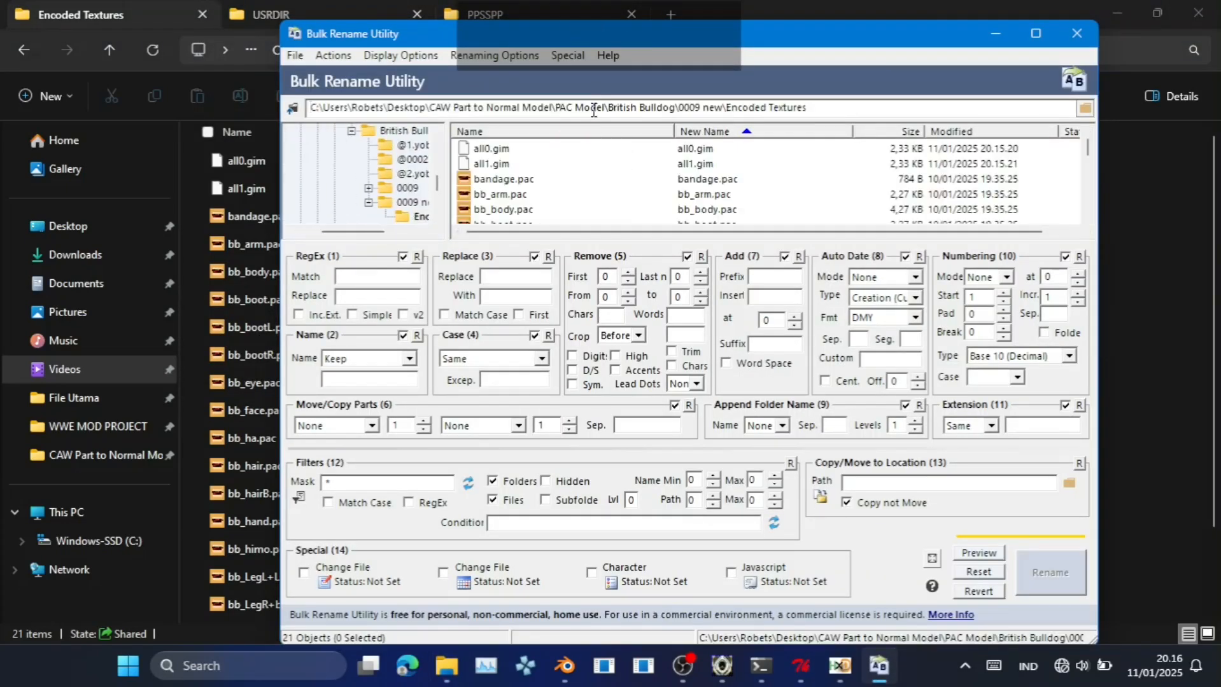
{"action": "scroll", "coordinate": [559, 220], "scroll_direction": "down", "scroll_amount": 4}
{"action": "scroll", "coordinate": [548, 219], "scroll_direction": "up", "scroll_amount": 4}
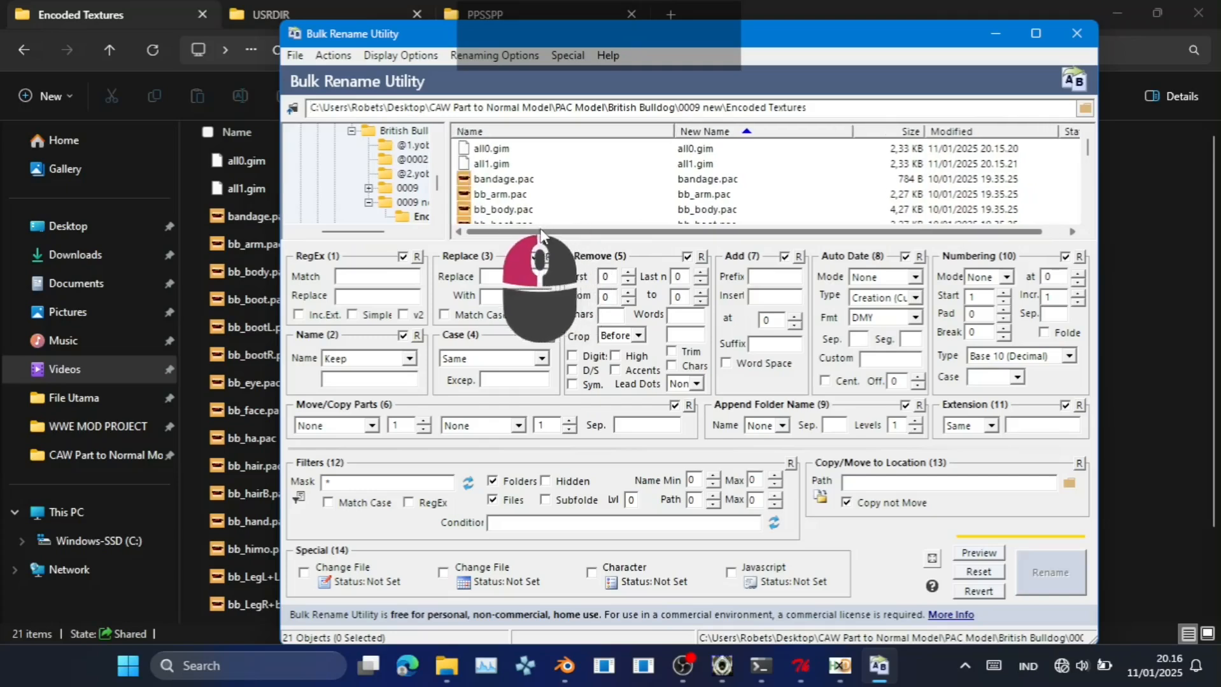
Select all listed files and set their new extension to Fixed with the value gim.
{"action": "left_click", "coordinate": [529, 185]}
{"action": "key", "text": "ctrl+a"}
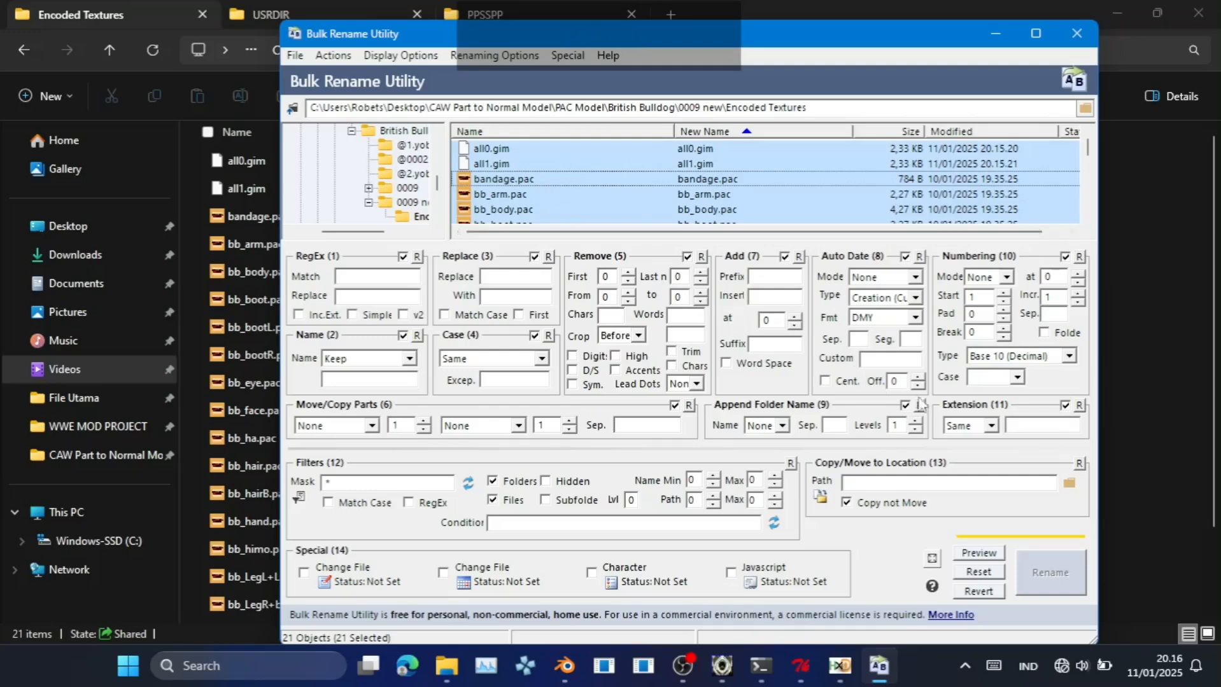
{"action": "left_click", "coordinate": [991, 426]}
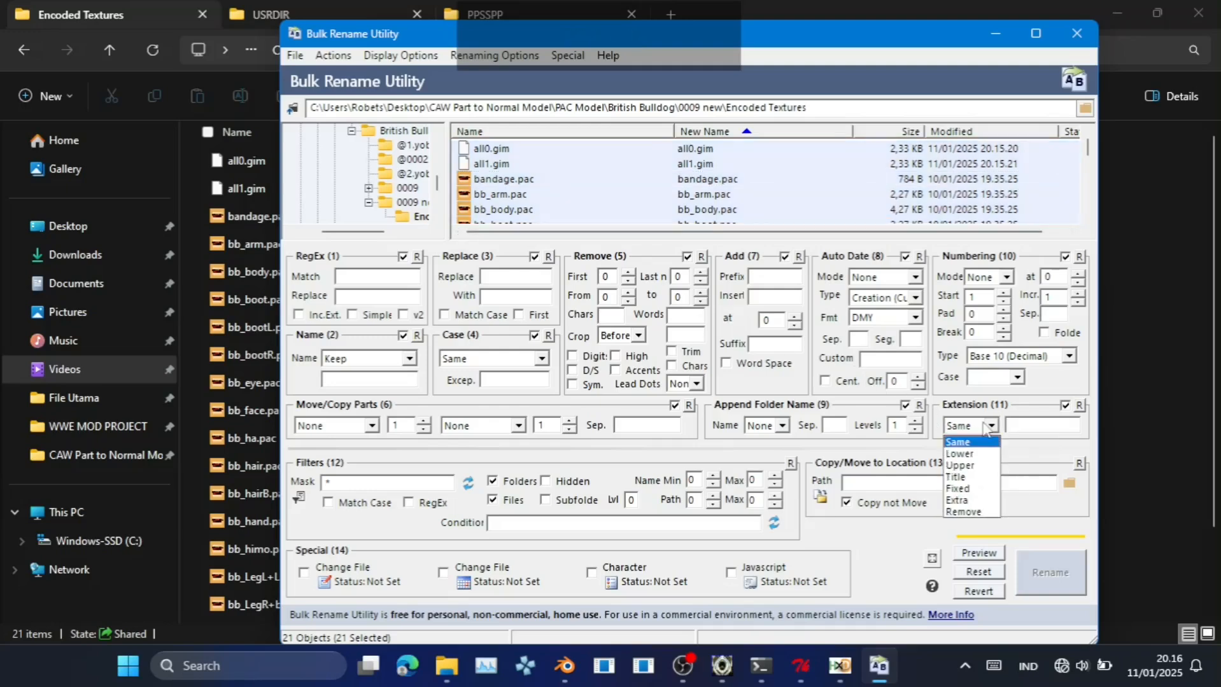
{"action": "left_click", "coordinate": [974, 488]}
{"action": "left_click", "coordinate": [1012, 427]}
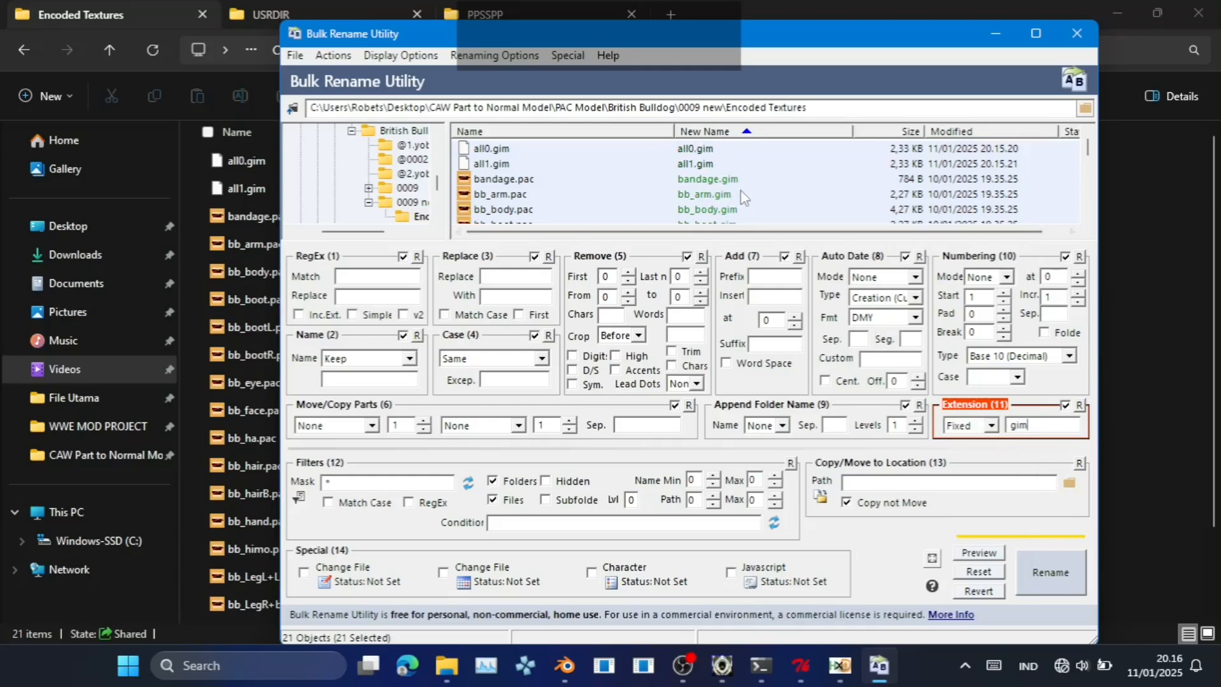
Run the extension rename on the selected files, close Bulk Rename Utility and check the renamed textures in the folder.
{"action": "scroll", "coordinate": [1053, 159], "scroll_direction": "down", "scroll_amount": 5}
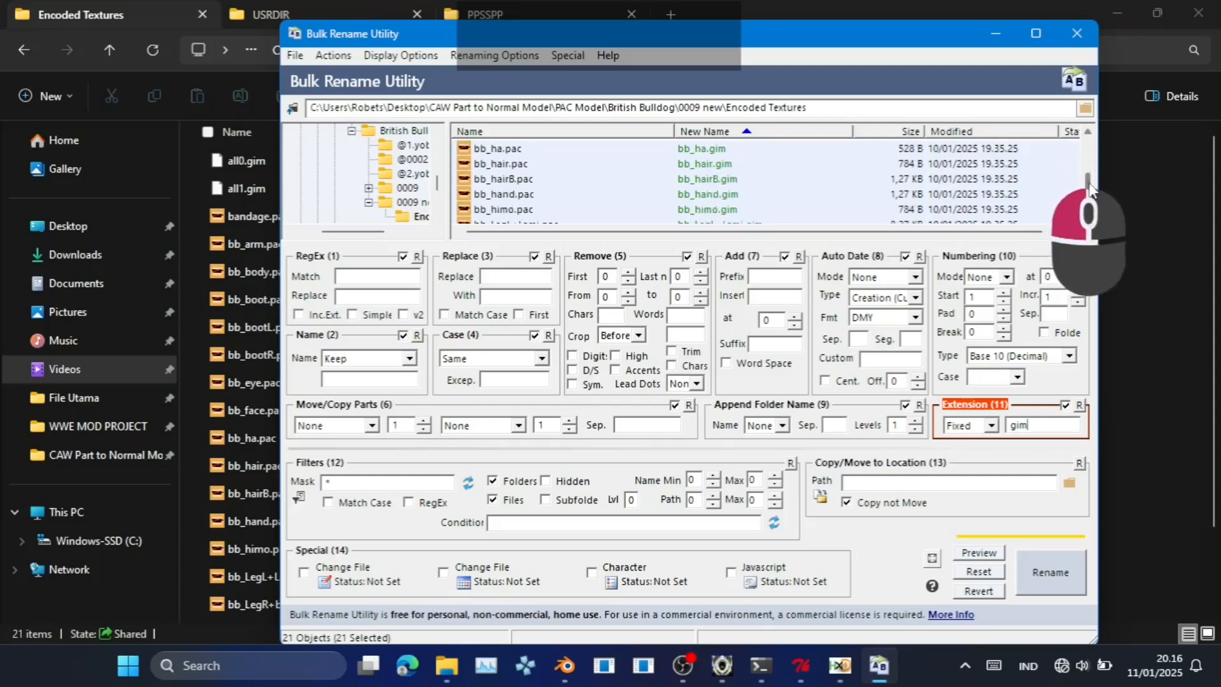
{"action": "left_click", "coordinate": [1031, 575]}
{"action": "left_click", "coordinate": [700, 423]}
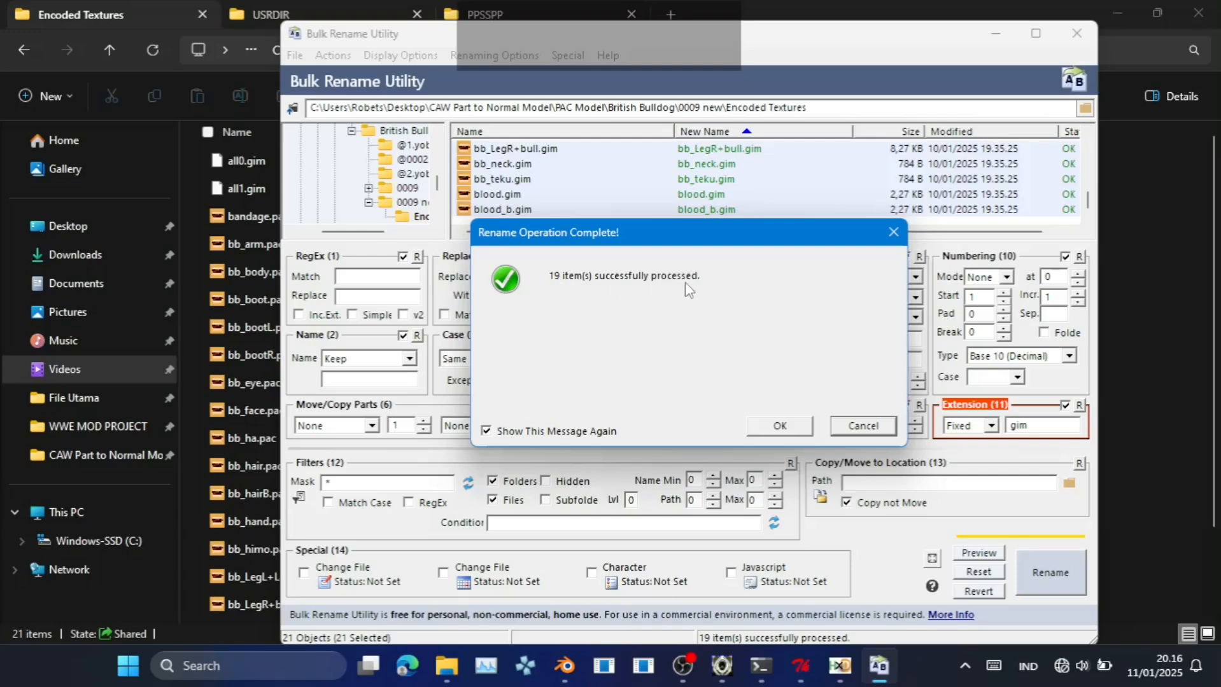
{"action": "left_click", "coordinate": [777, 427]}
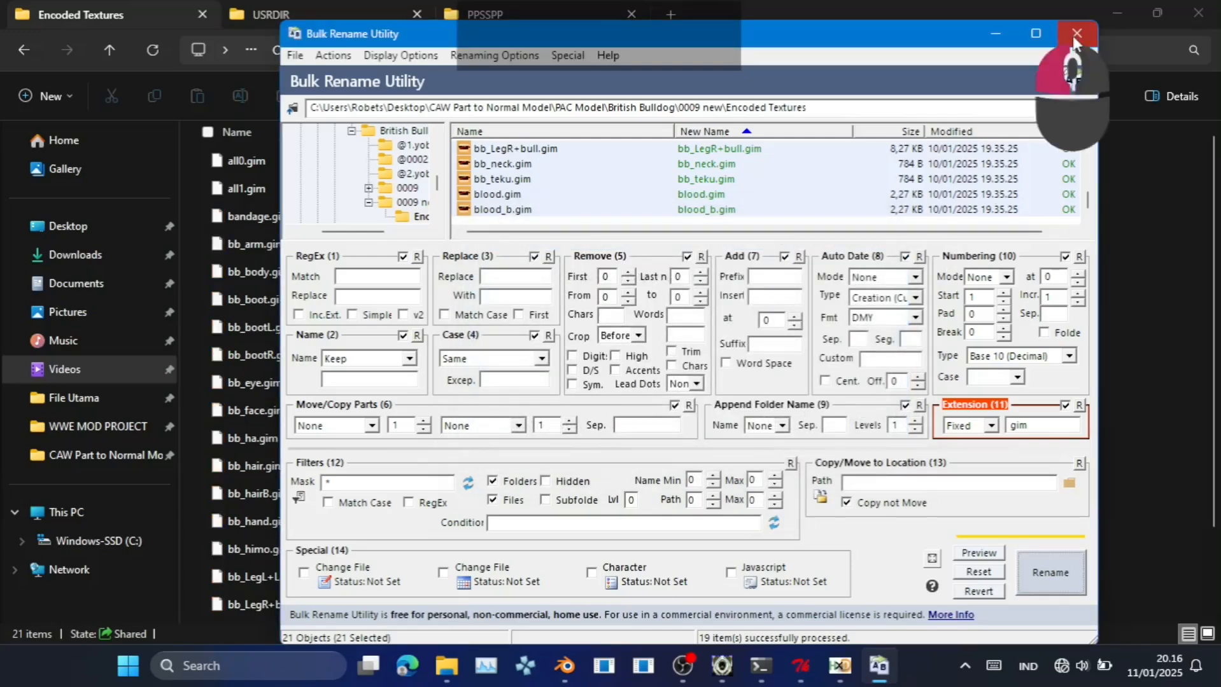
{"action": "left_click", "coordinate": [1076, 33]}
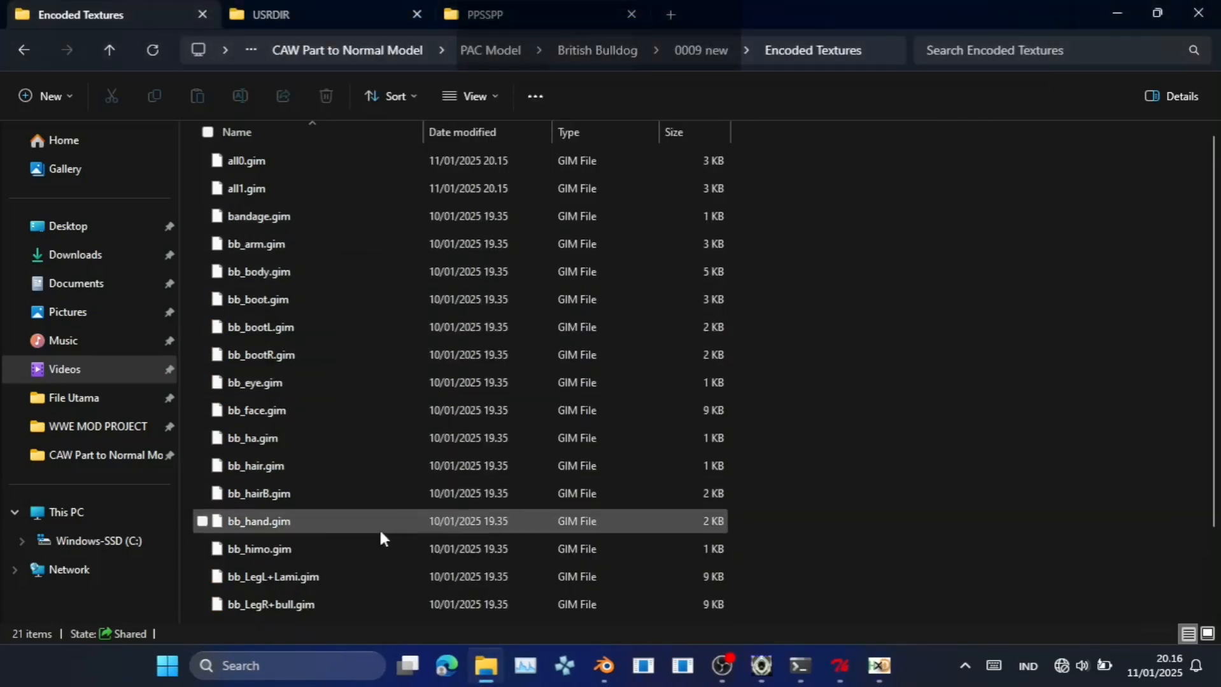
{"action": "scroll", "coordinate": [375, 611], "scroll_direction": "down", "scroll_amount": 2}
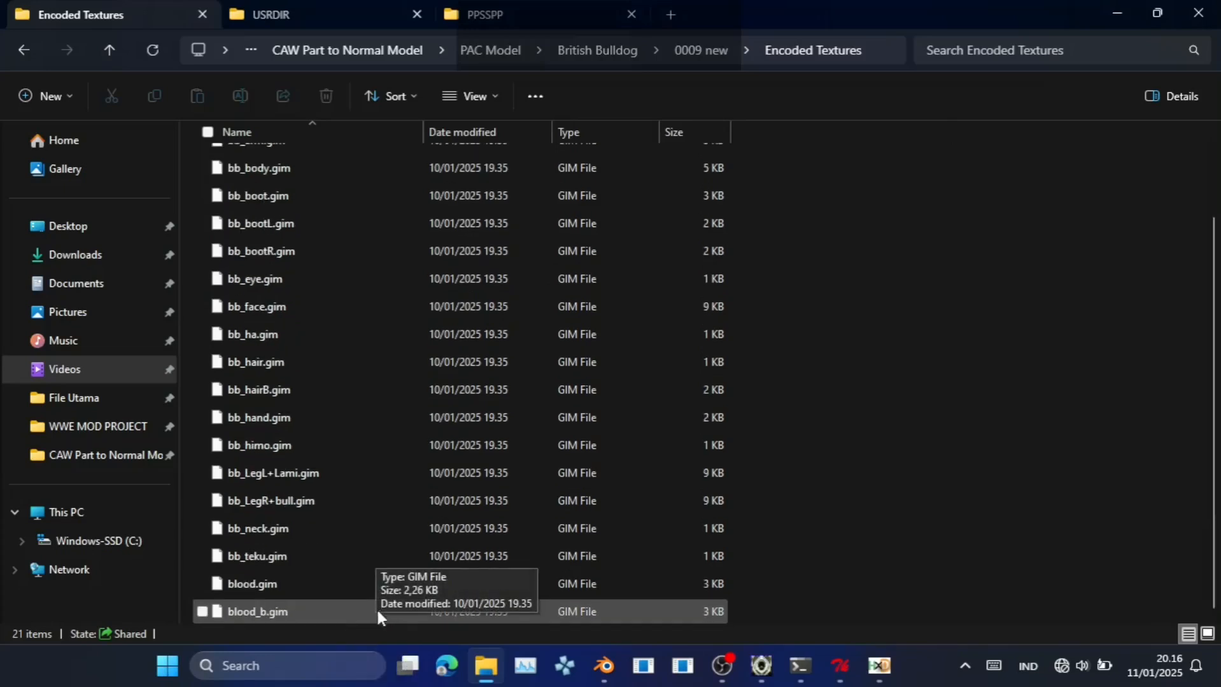
Switch to X-Packer, start a new texture archive and open its texture selection dialog.
{"action": "left_click", "coordinate": [646, 665]}
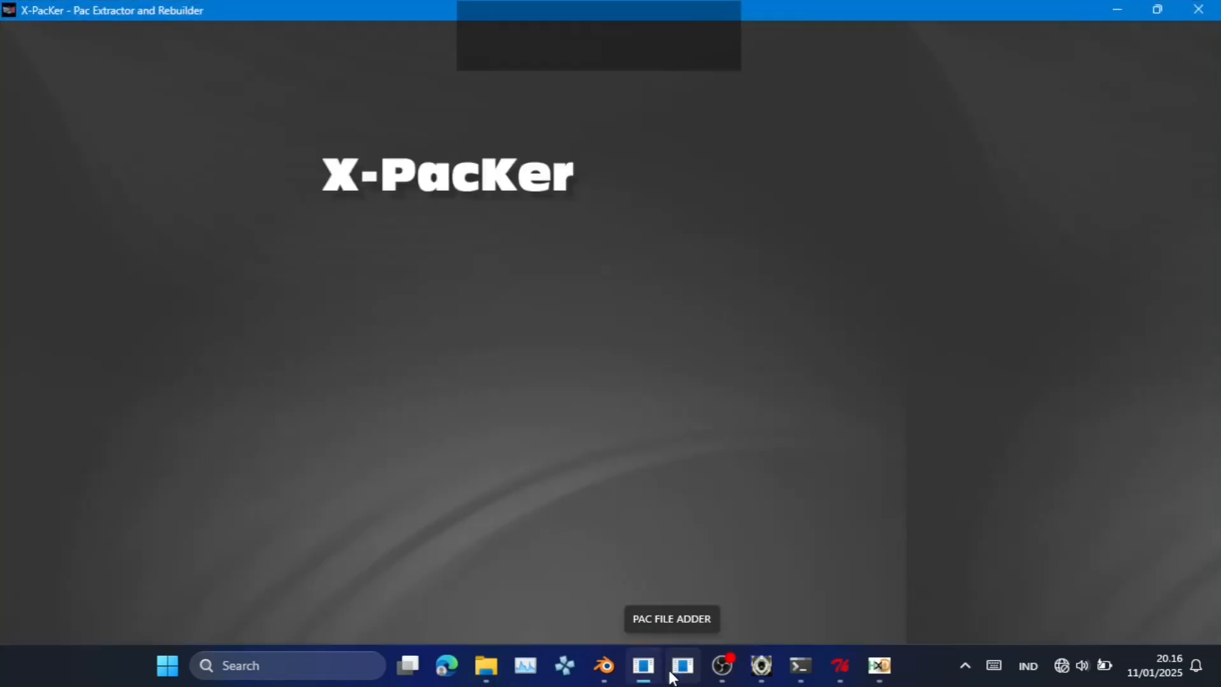
{"action": "left_click", "coordinate": [19, 31]}
{"action": "mouse_move", "coordinate": [58, 70]}
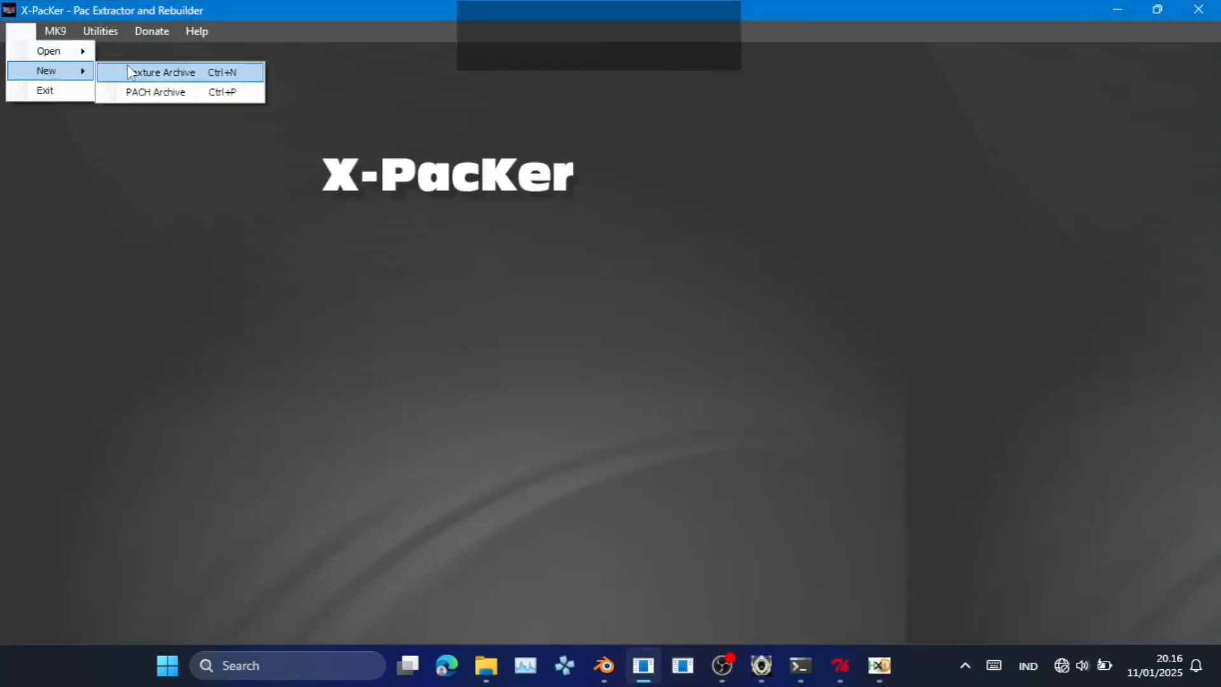
{"action": "left_click", "coordinate": [127, 67]}
{"action": "left_click", "coordinate": [176, 133]}
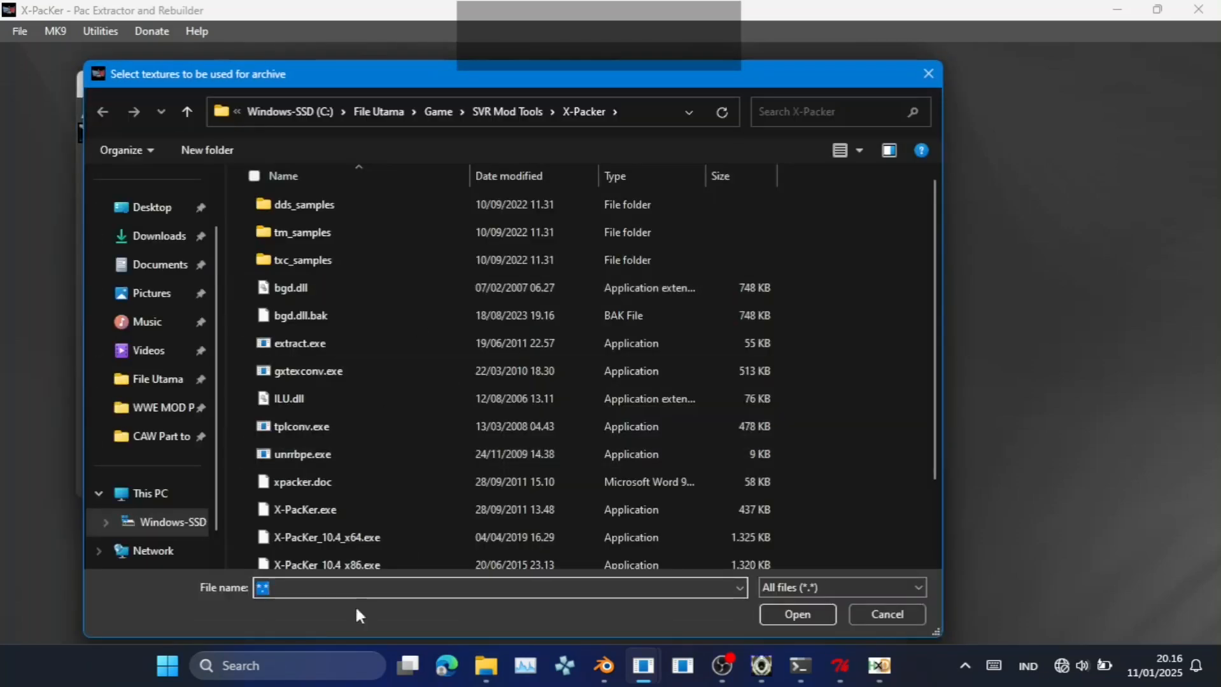
Point the texture selection dialog to the 0009 new Encoded Textures folder using its copied path.
{"action": "left_click", "coordinate": [486, 666]}
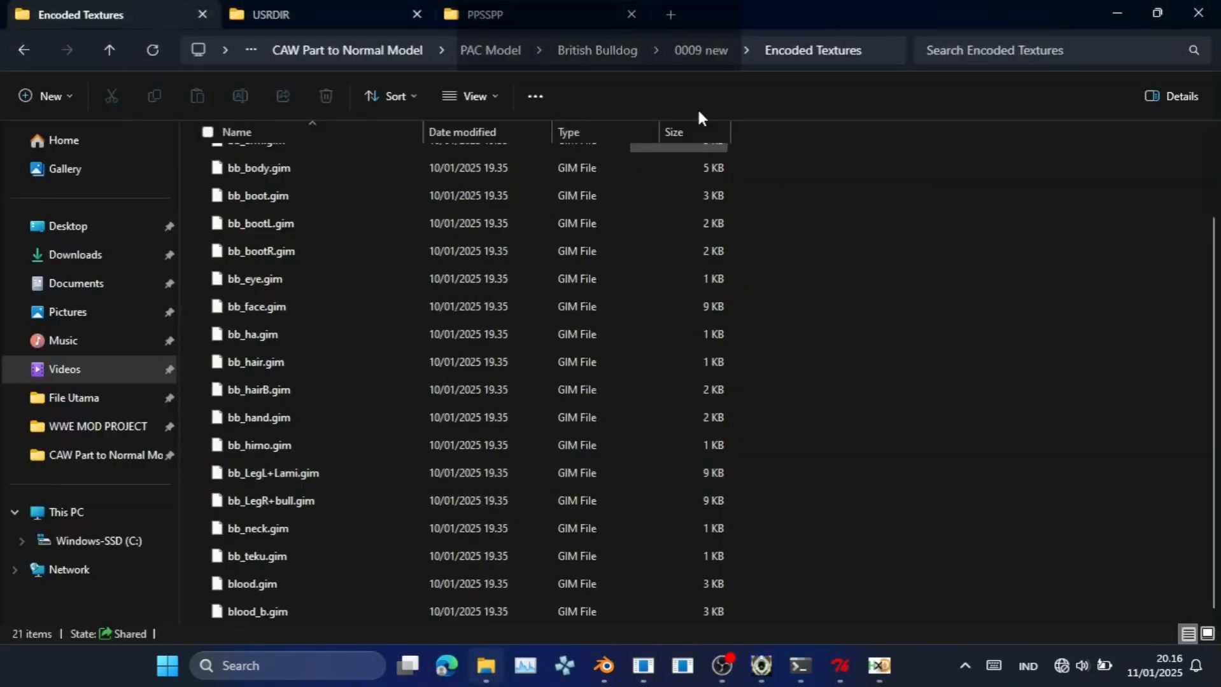
{"action": "left_click", "coordinate": [875, 55]}
{"action": "key", "text": "ctrl+c"}
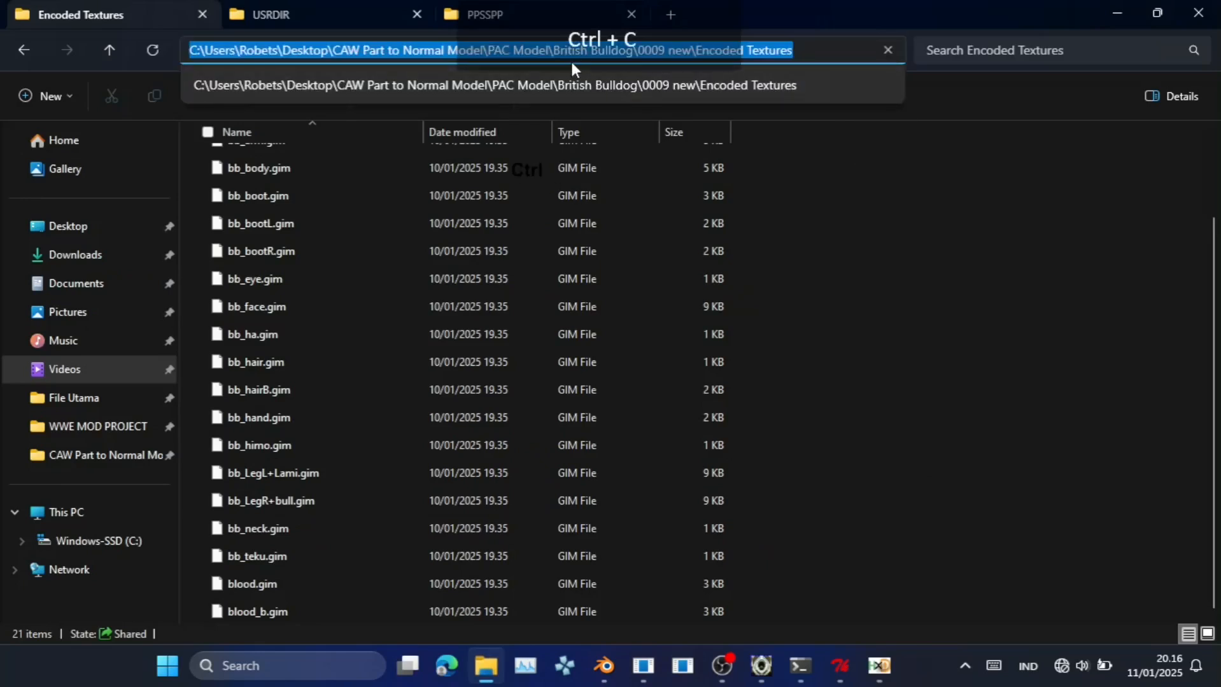
{"action": "mouse_move", "coordinate": [643, 666]}
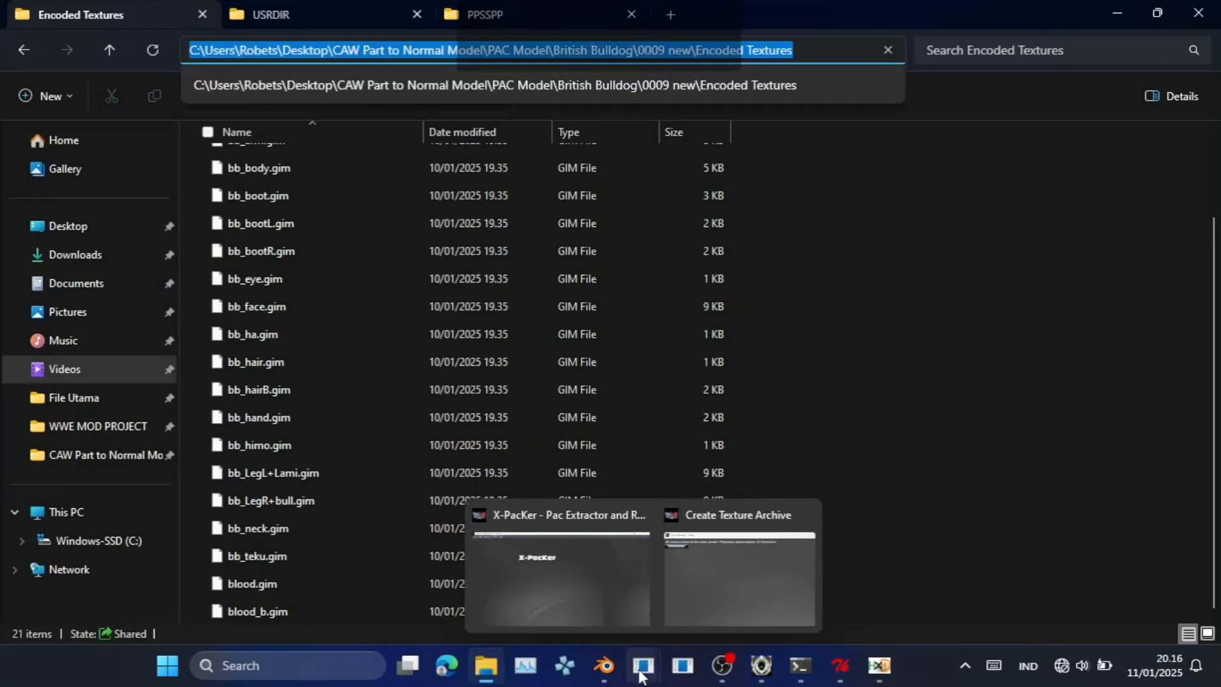
{"action": "left_click", "coordinate": [703, 601]}
{"action": "left_click", "coordinate": [632, 112]}
{"action": "key", "text": "ctrl+v"}
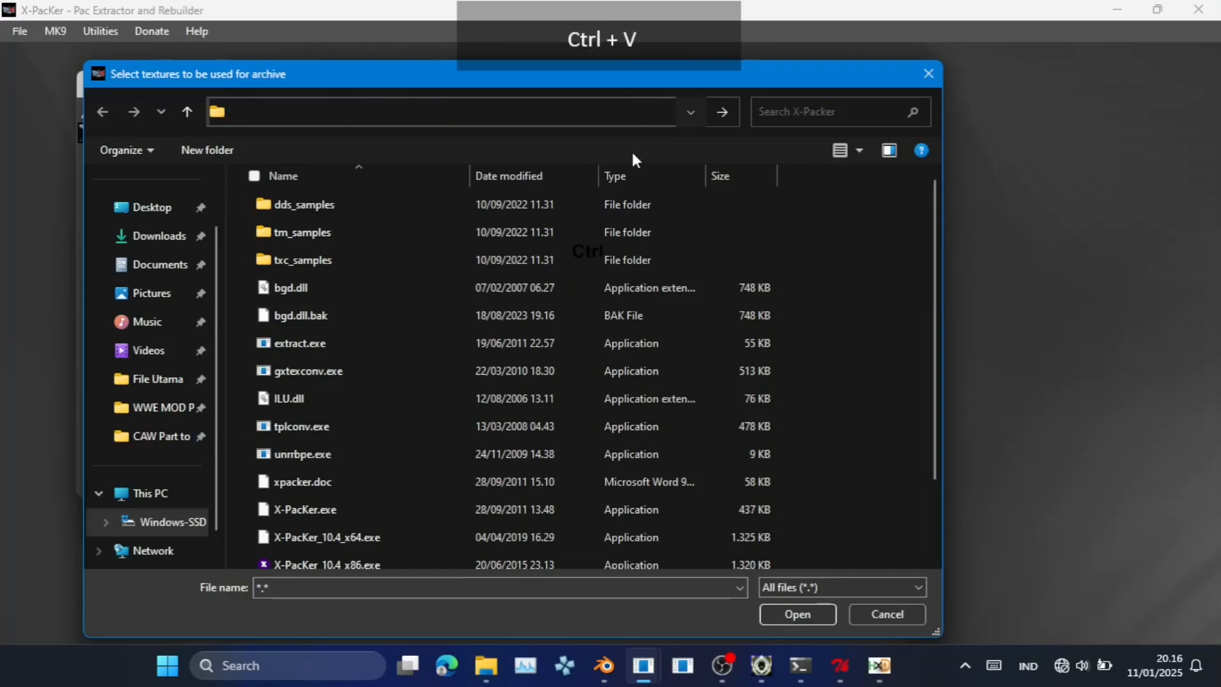
{"action": "key", "text": "Return"}
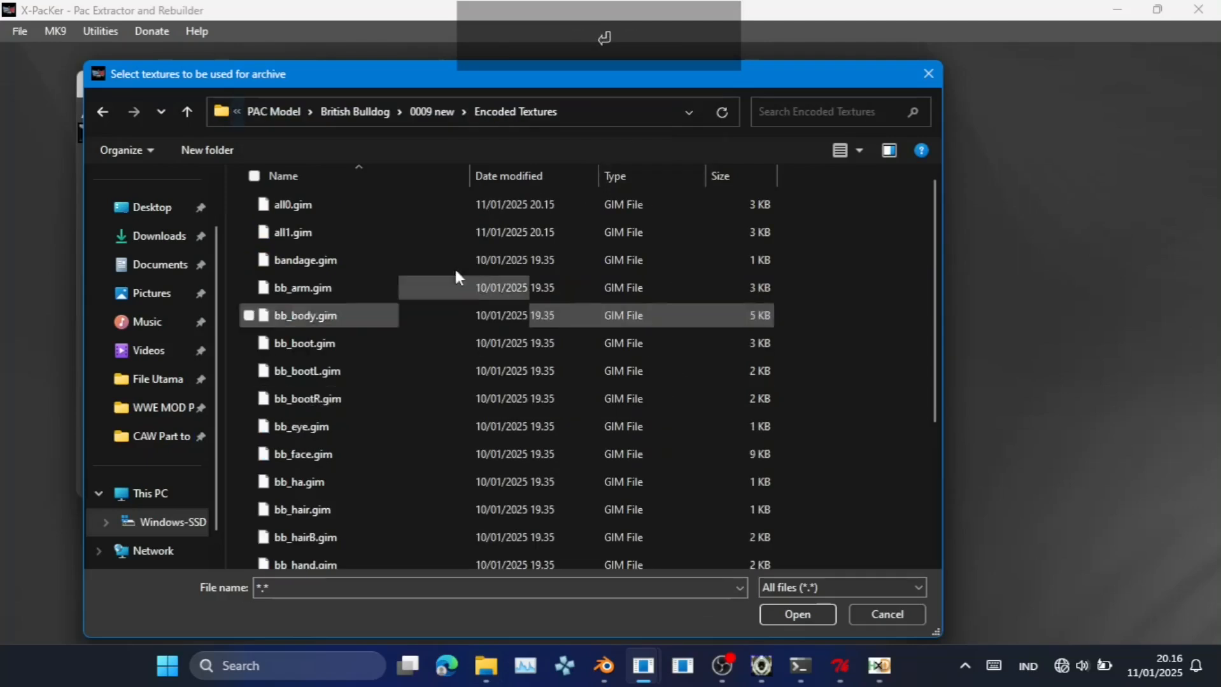
Select all GIM textures in the Encoded Textures folder and load them into the new archive.
{"action": "left_click", "coordinate": [450, 262]}
{"action": "key", "text": "ctrl+a"}
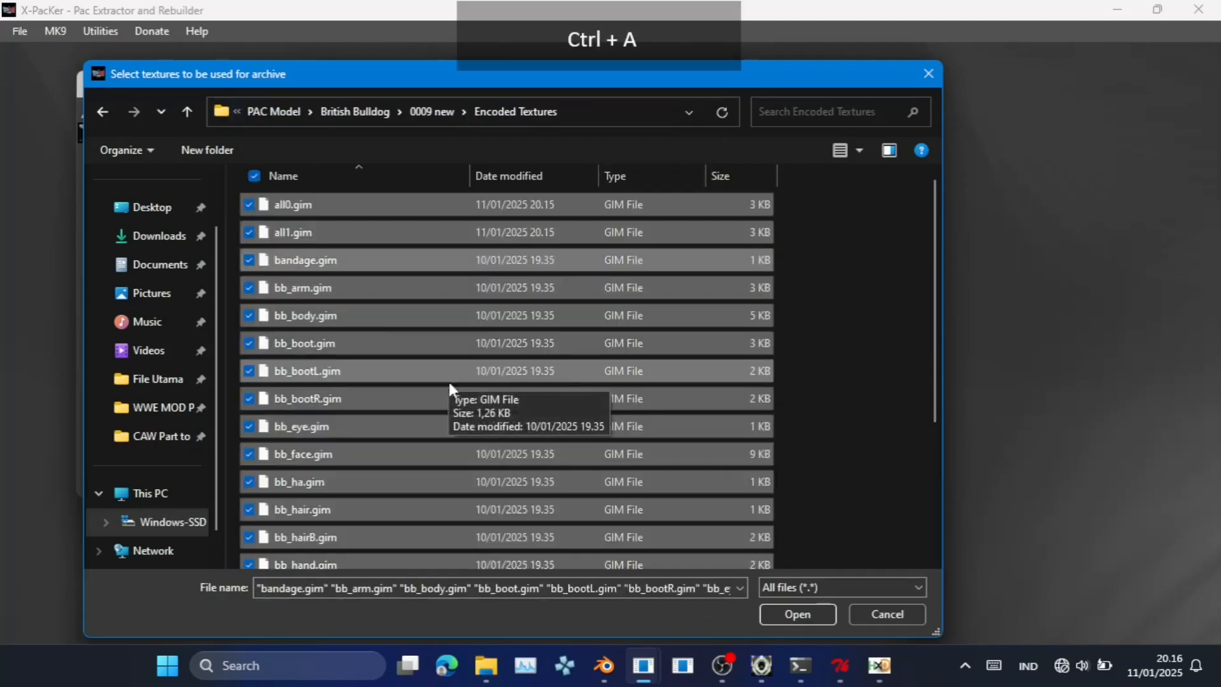
{"action": "left_click", "coordinate": [797, 615]}
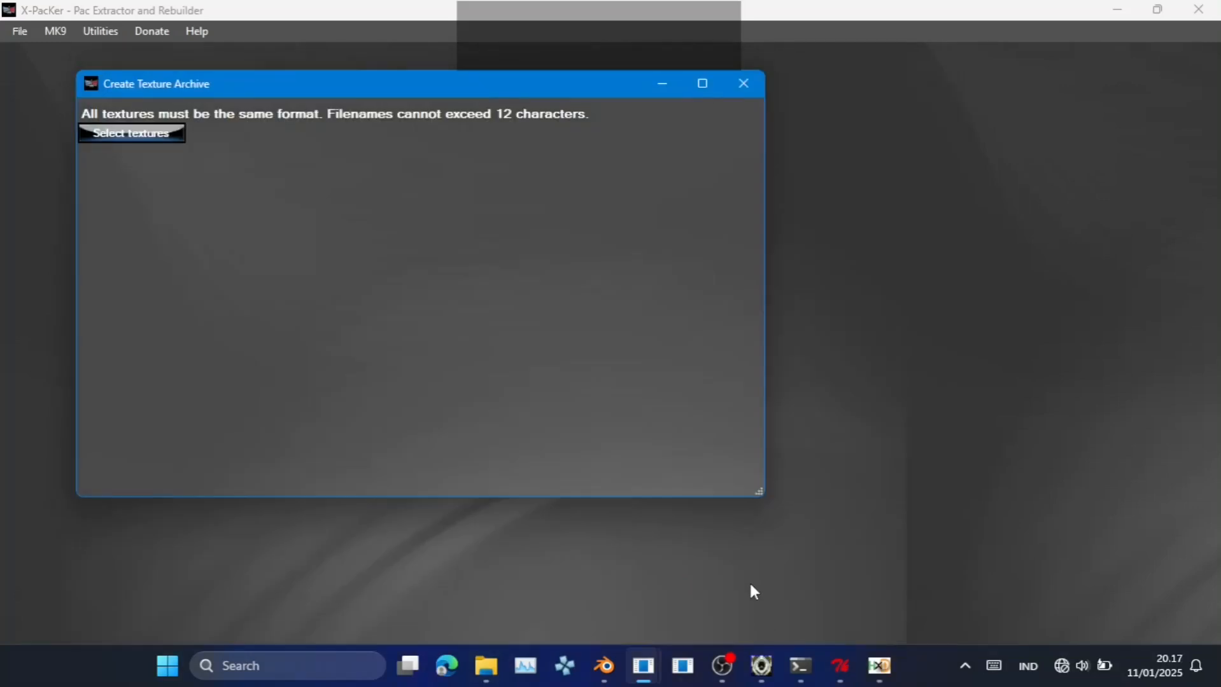
Create the texture archive from the loaded GIM textures, saving it as 0009 new.pac in the 0009 new folder.
{"action": "left_click", "coordinate": [385, 133]}
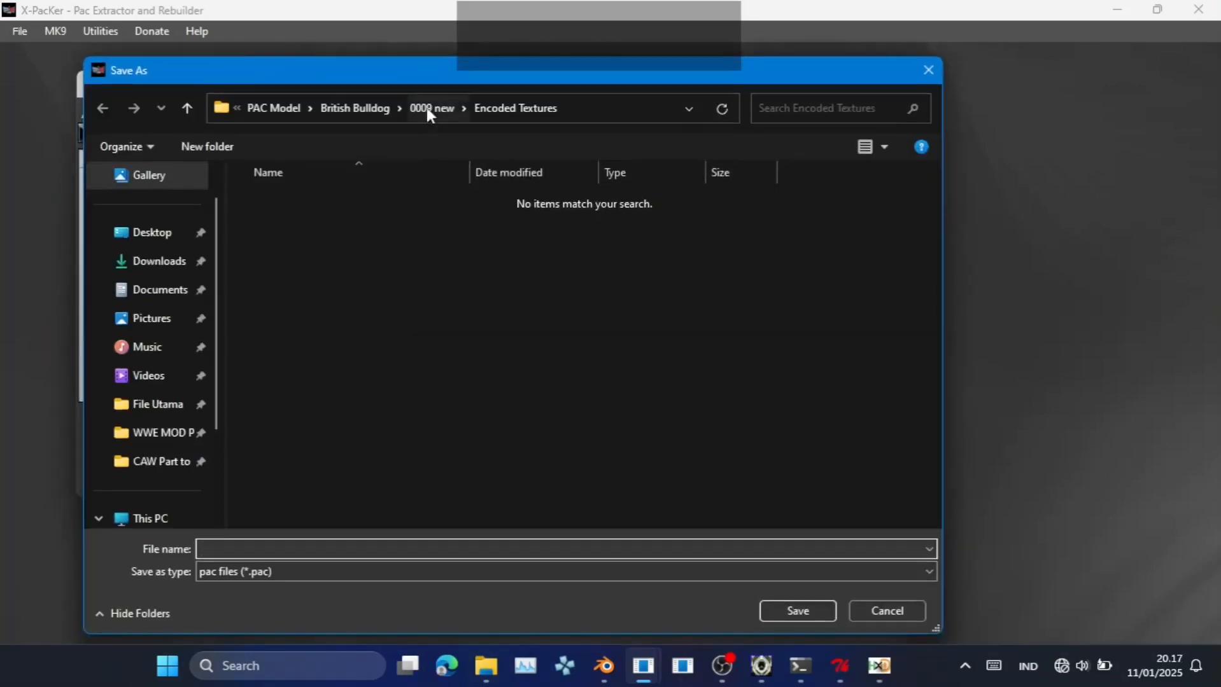
{"action": "left_click", "coordinate": [427, 106]}
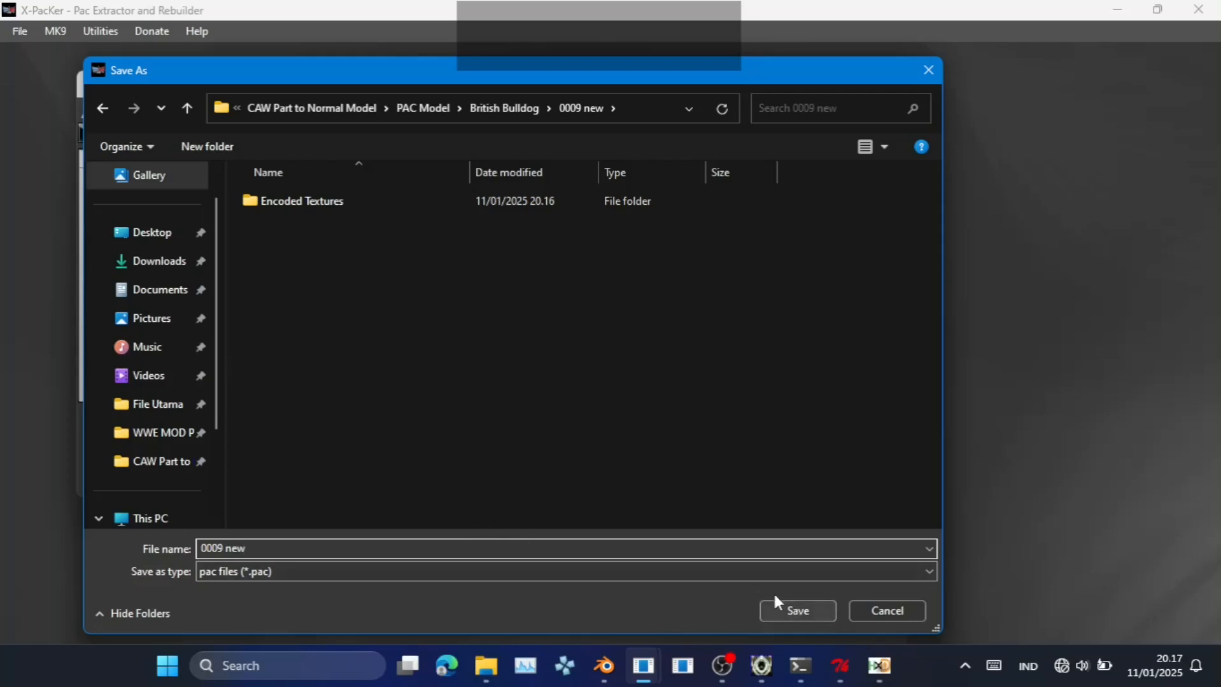
{"action": "type", "text": ".pac"}
{"action": "key", "text": "Return"}
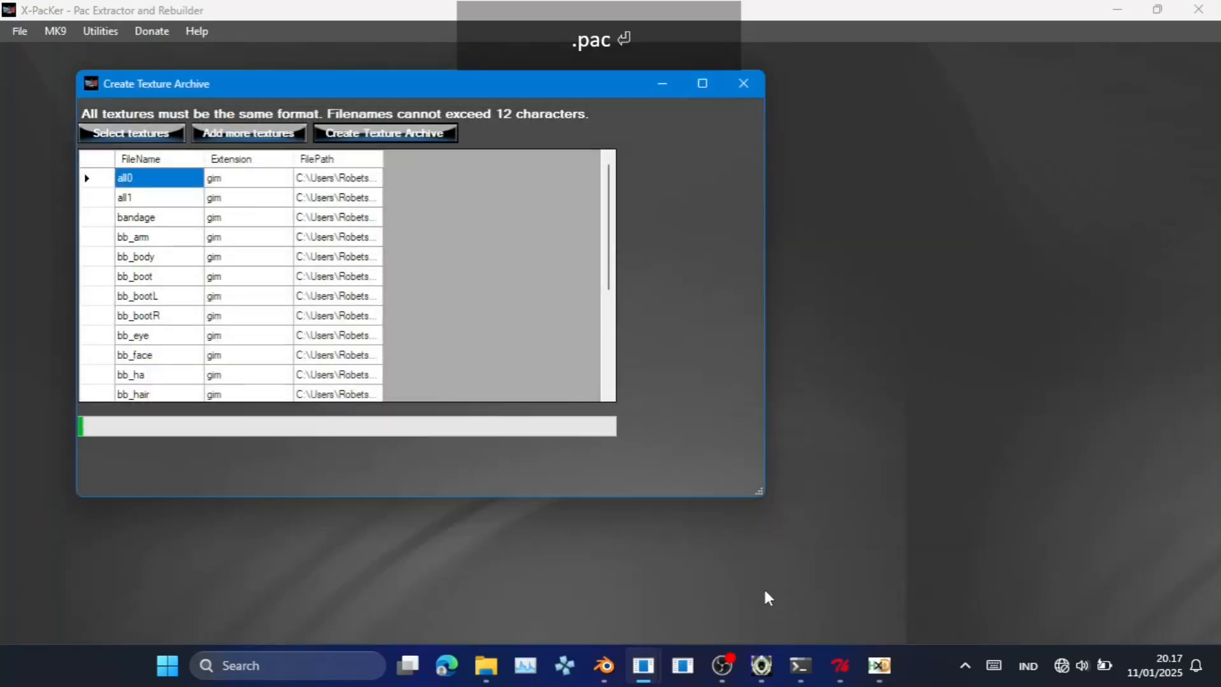
{"action": "left_click", "coordinate": [662, 383]}
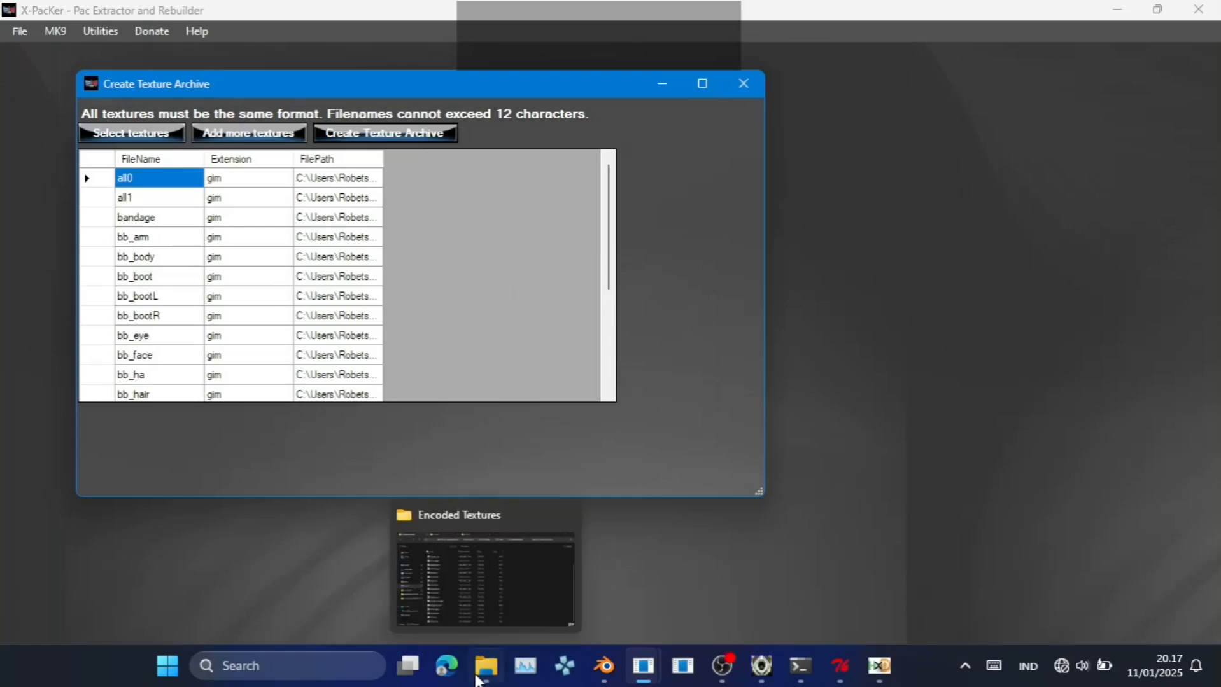
Switch to File Explorer, check 0009 new.pac in the 0009 new folder and return to the British Bulldog folder.
{"action": "left_click", "coordinate": [486, 665]}
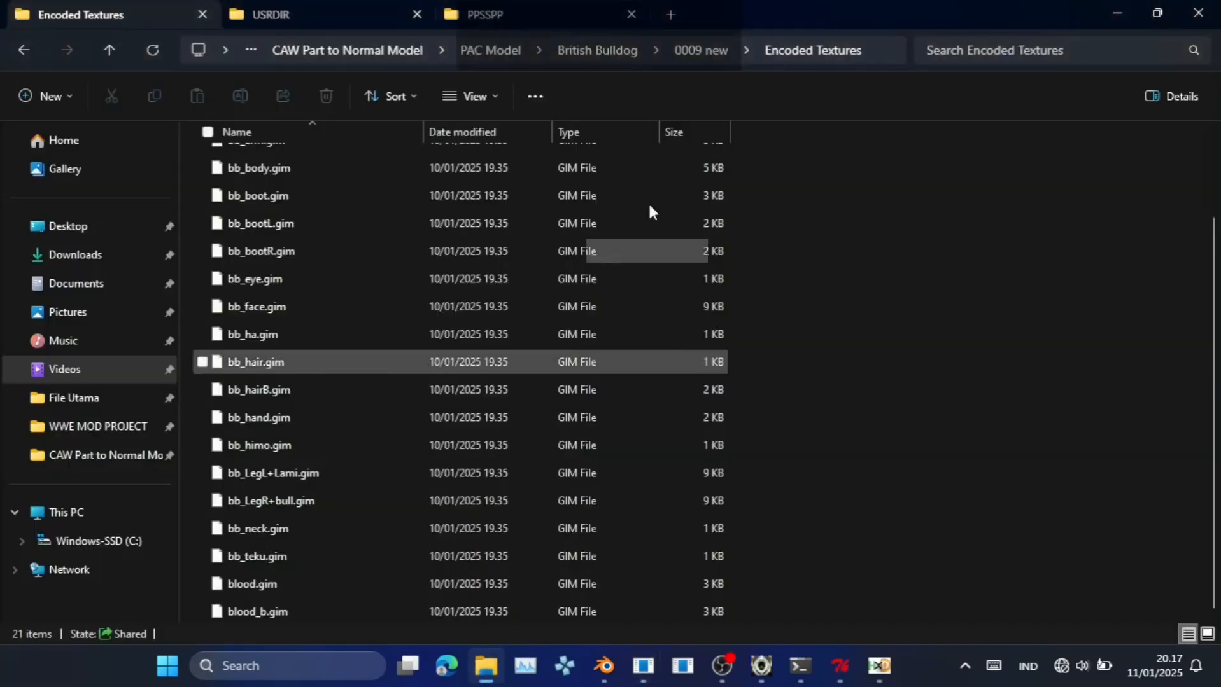
{"action": "left_click", "coordinate": [700, 56]}
{"action": "left_click", "coordinate": [367, 193]}
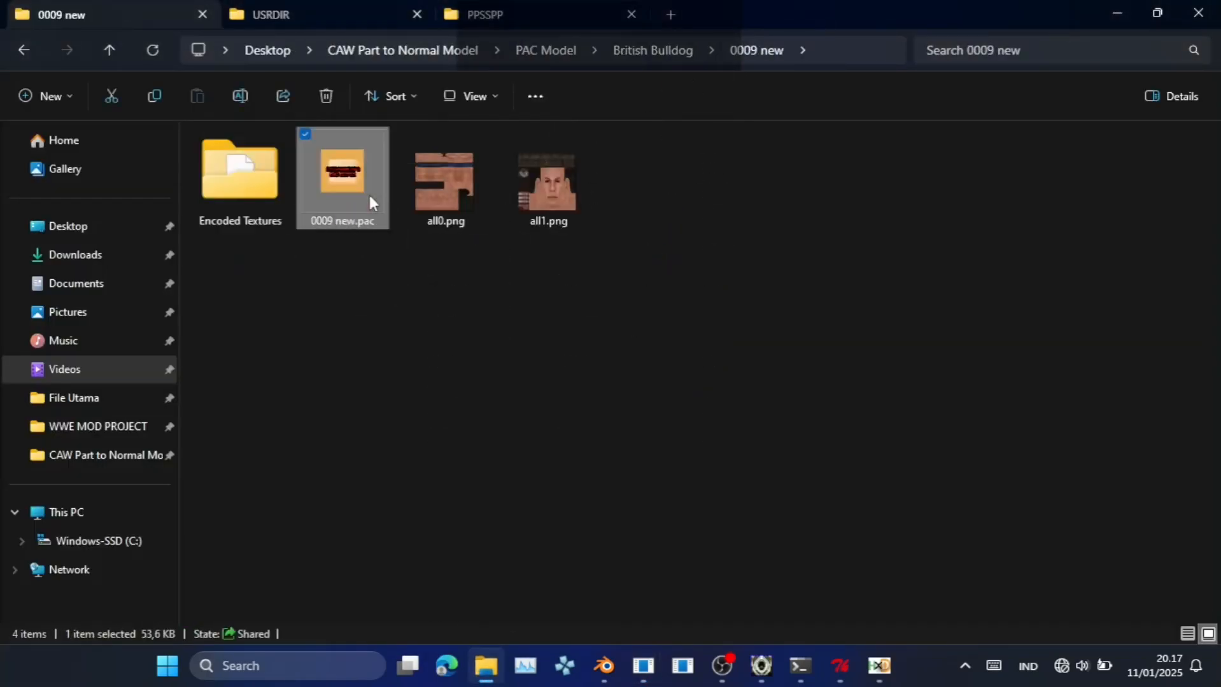
{"action": "left_click", "coordinate": [644, 49]}
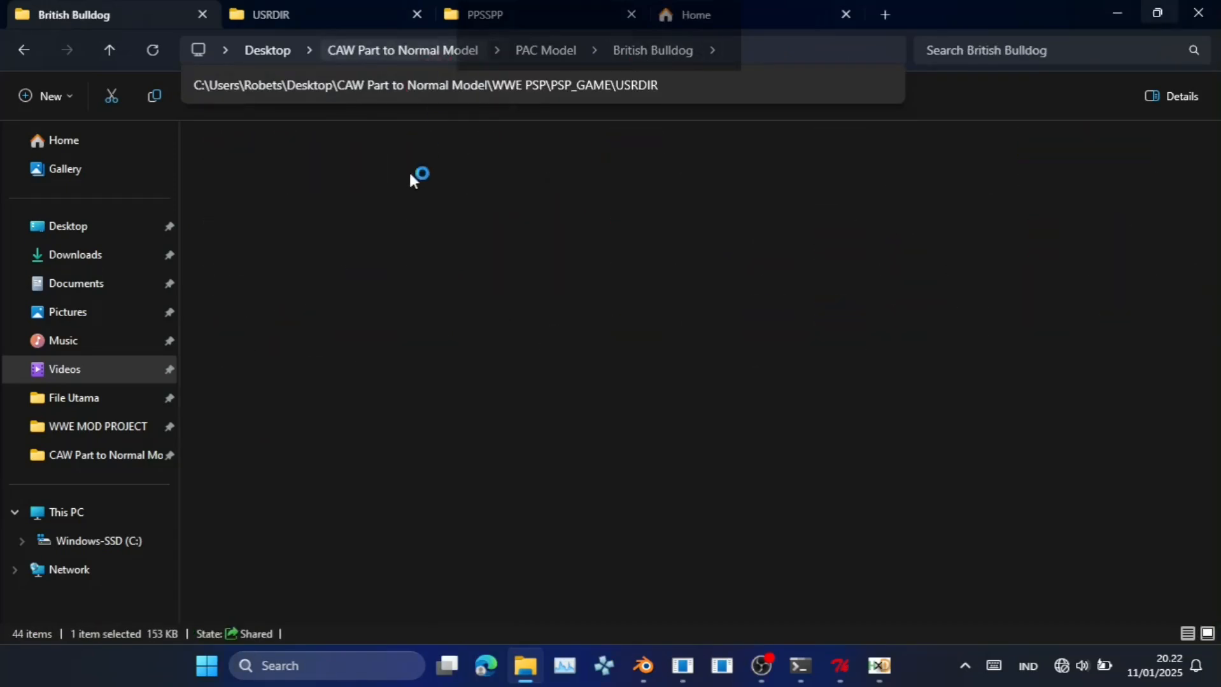
Launch unmirror_GUI.exe from the Unmirror Tool v1.8.2 folder and set its system to PSP.
{"action": "left_click", "coordinate": [402, 50]}
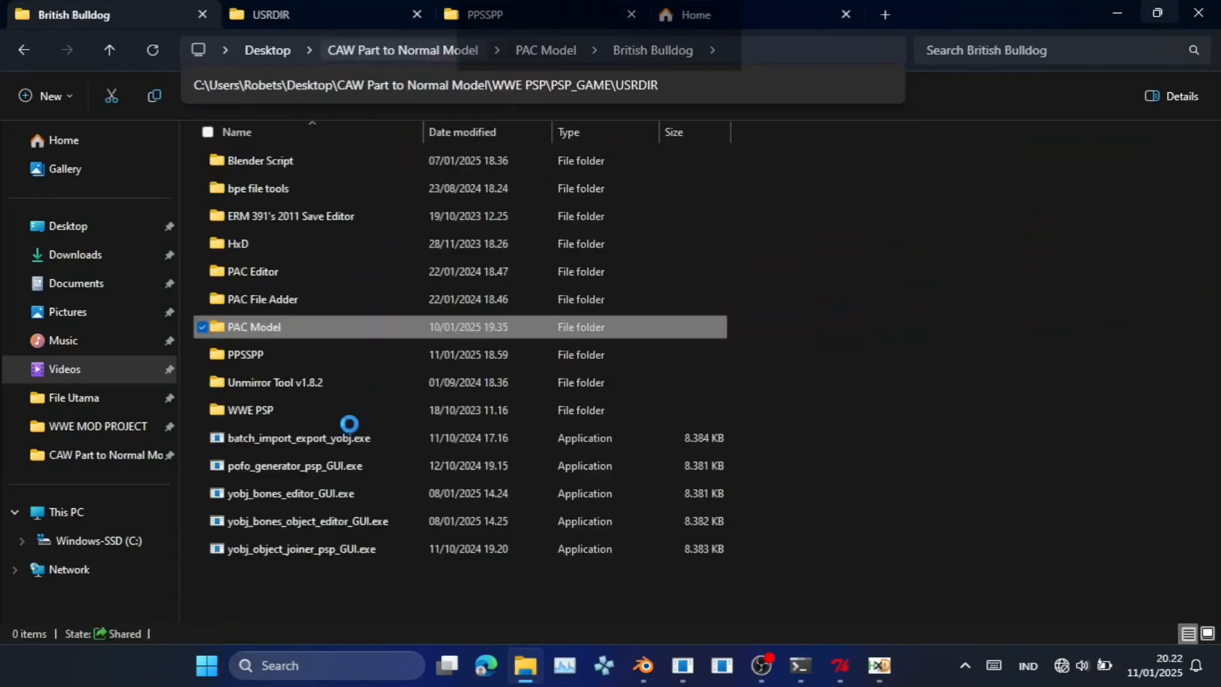
{"action": "double_click", "coordinate": [353, 382]}
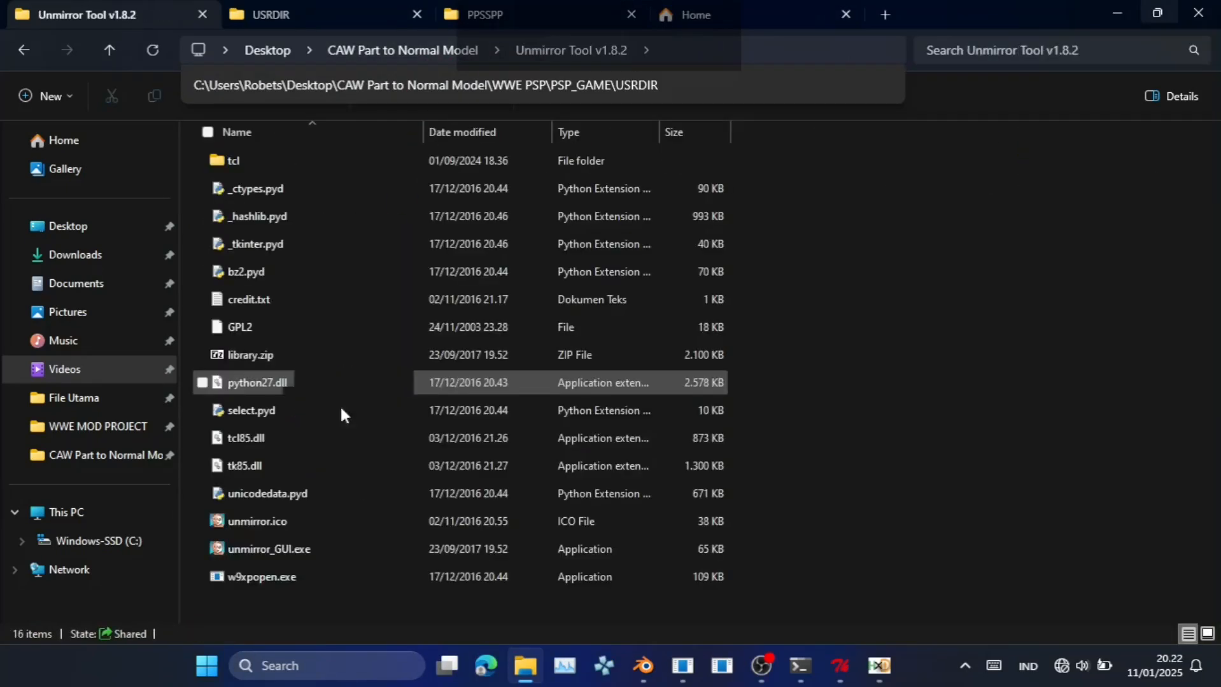
{"action": "double_click", "coordinate": [290, 548]}
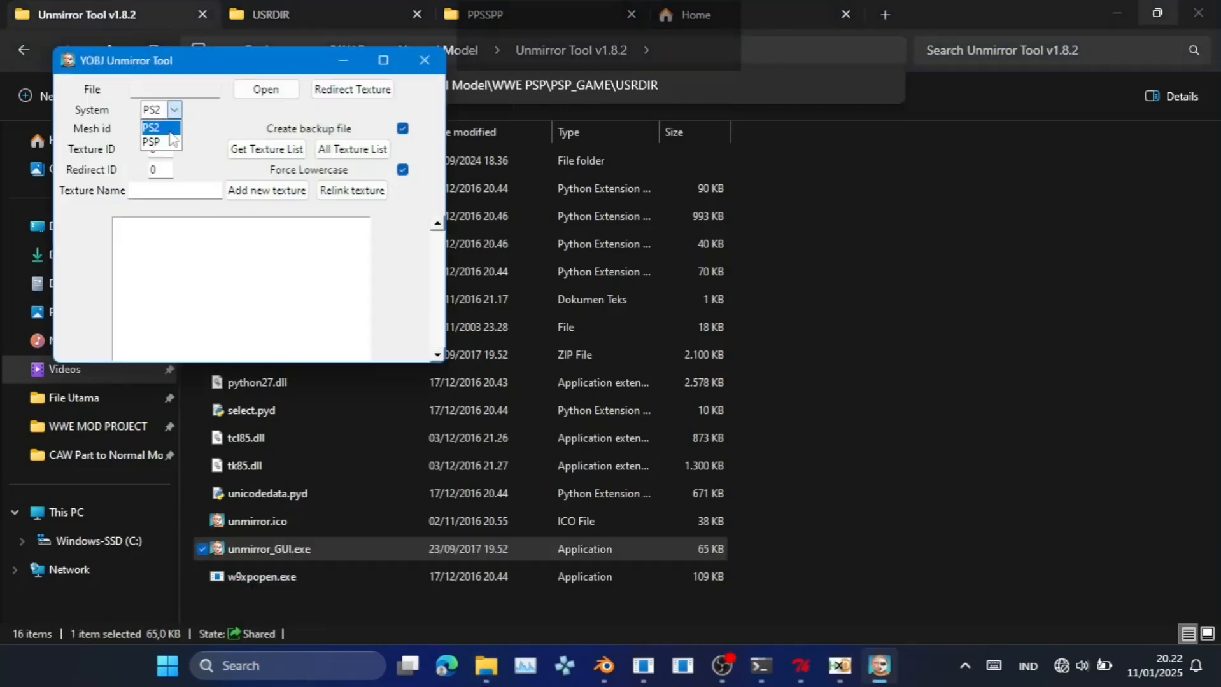
{"action": "left_click", "coordinate": [170, 141]}
Load 0002.YOBJ from the British Bulldog folder inside CAW Part to Normal Model's PAC Model folder.
{"action": "left_click", "coordinate": [265, 93]}
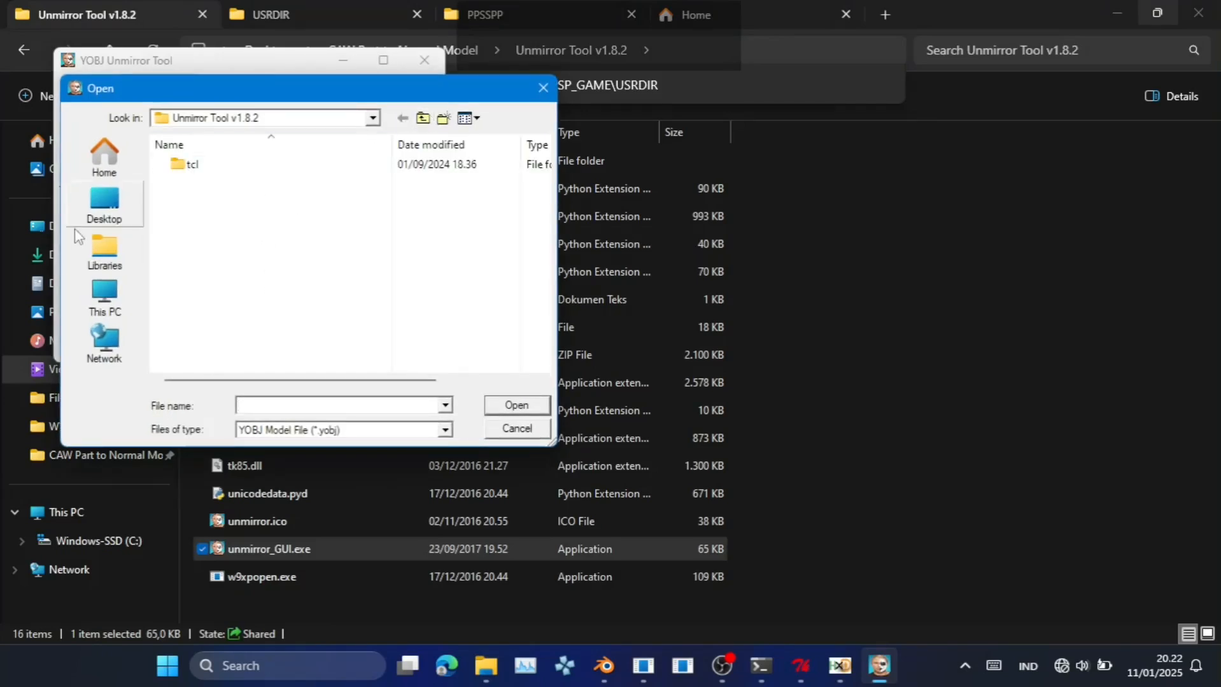
{"action": "left_click", "coordinate": [104, 204]}
{"action": "scroll", "coordinate": [261, 346], "scroll_direction": "down", "scroll_amount": 5}
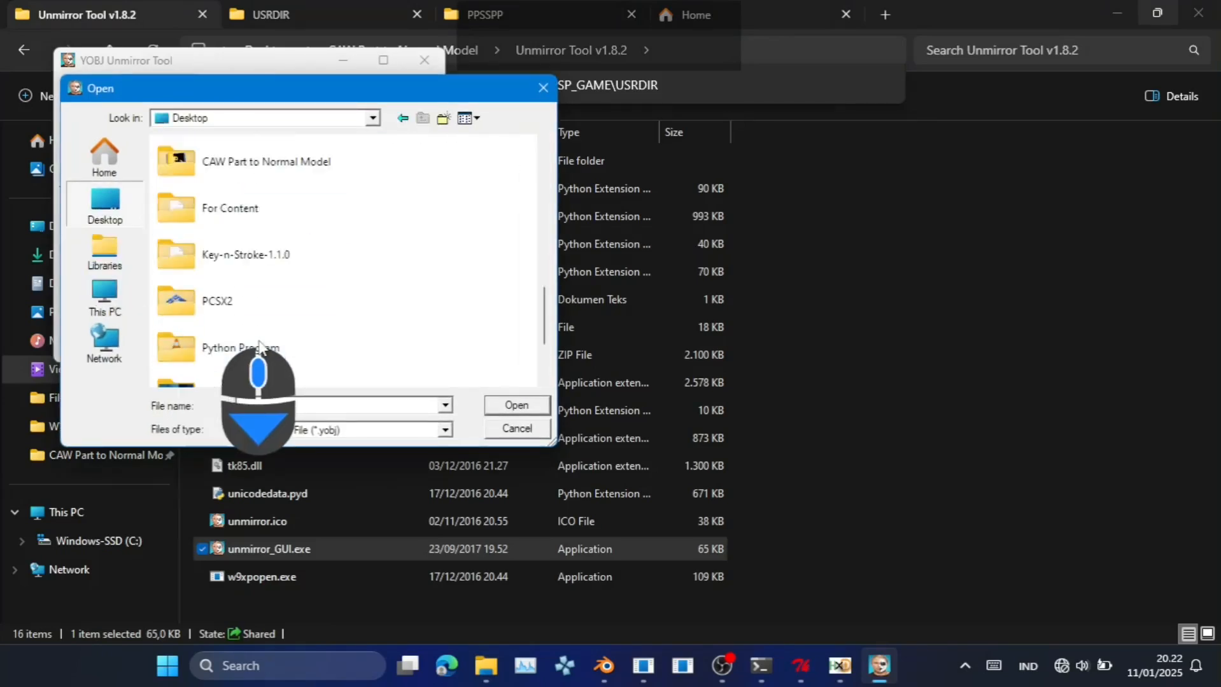
{"action": "scroll", "coordinate": [259, 343], "scroll_direction": "down", "scroll_amount": 3}
{"action": "scroll", "coordinate": [259, 345], "scroll_direction": "up", "scroll_amount": 3}
{"action": "left_click", "coordinate": [284, 179]}
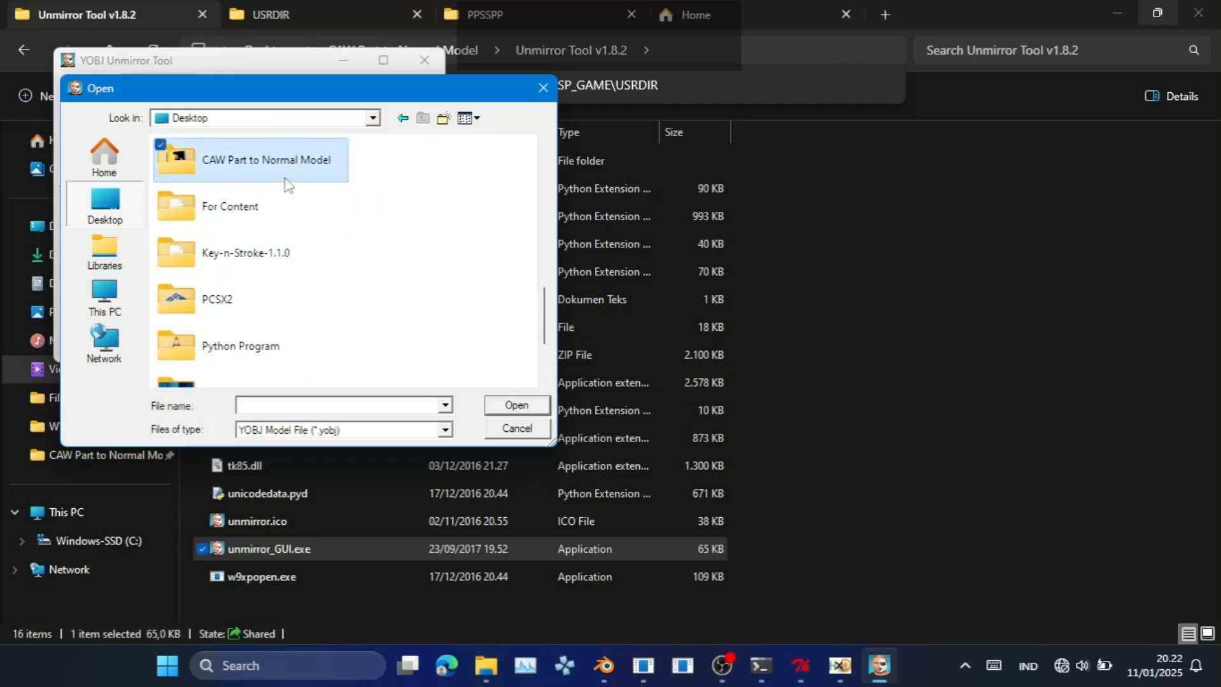
{"action": "double_click", "coordinate": [284, 180]}
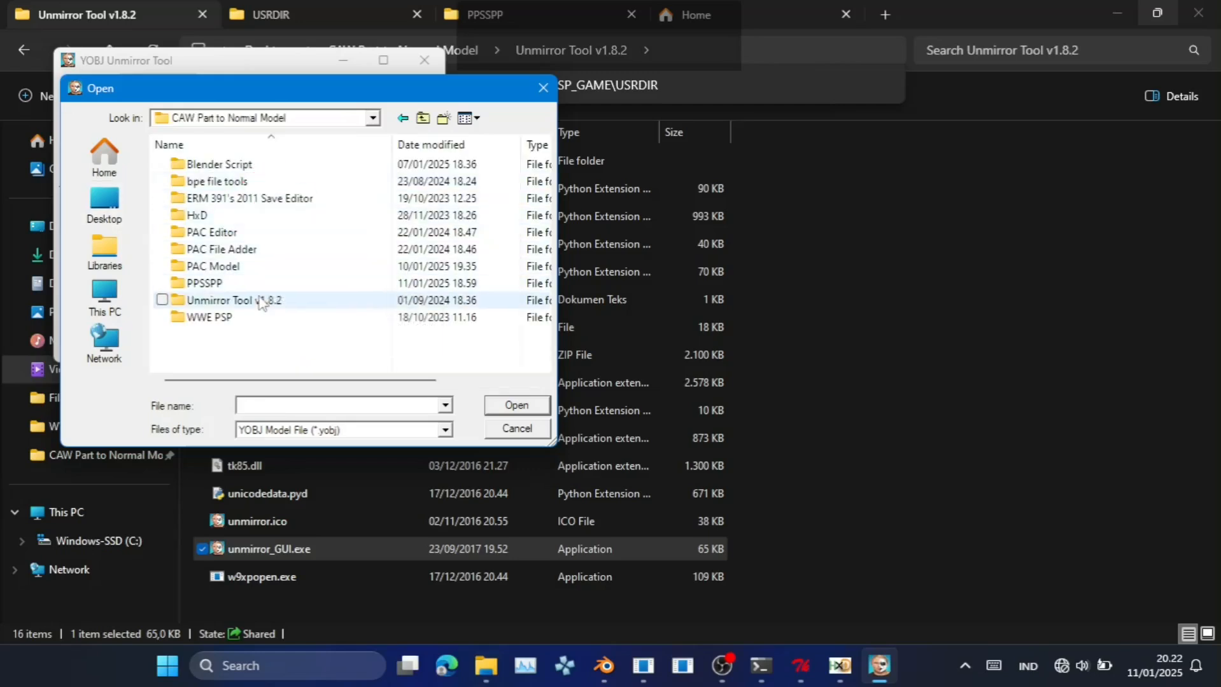
{"action": "double_click", "coordinate": [269, 267]}
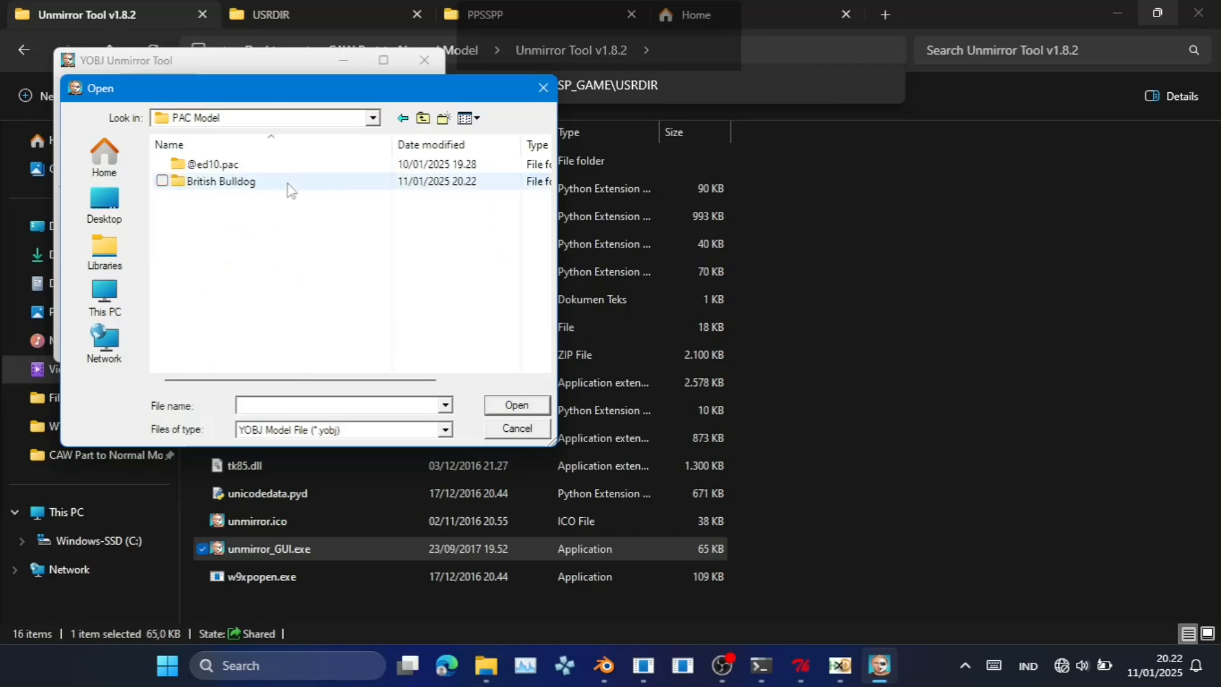
{"action": "double_click", "coordinate": [289, 188]}
{"action": "double_click", "coordinate": [268, 299]}
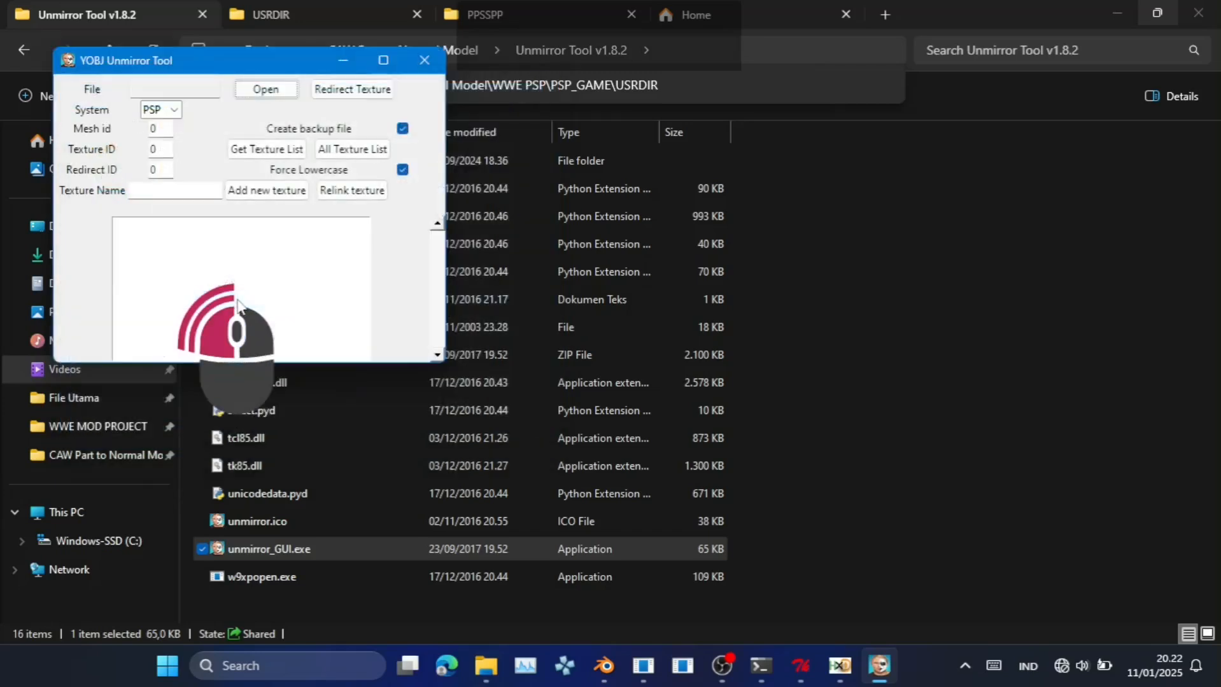
{"action": "mouse_move", "coordinate": [434, 259]}
{"action": "left_mouse_down"}
{"action": "mouse_move", "coordinate": [430, 333]}
{"action": "mouse_move", "coordinate": [437, 251]}
{"action": "left_mouse_up"}
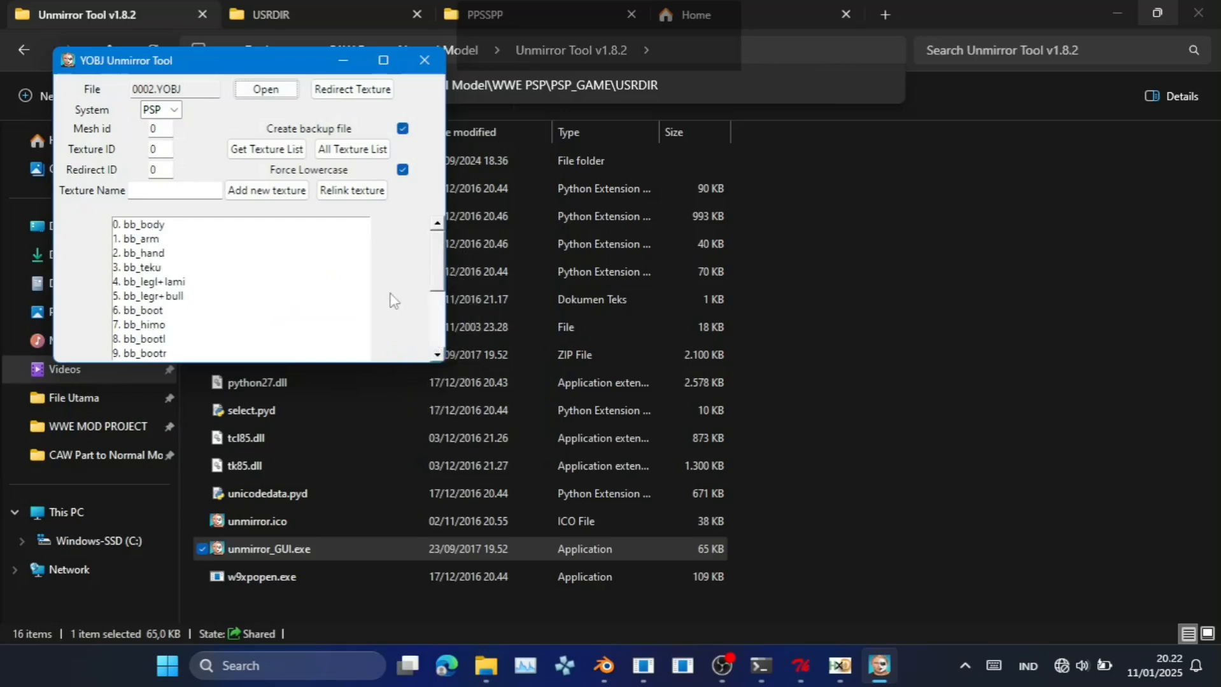
Enter all1 as the texture name and try to add it to the YOBJ as a new texture.
{"action": "left_click", "coordinate": [192, 190]}
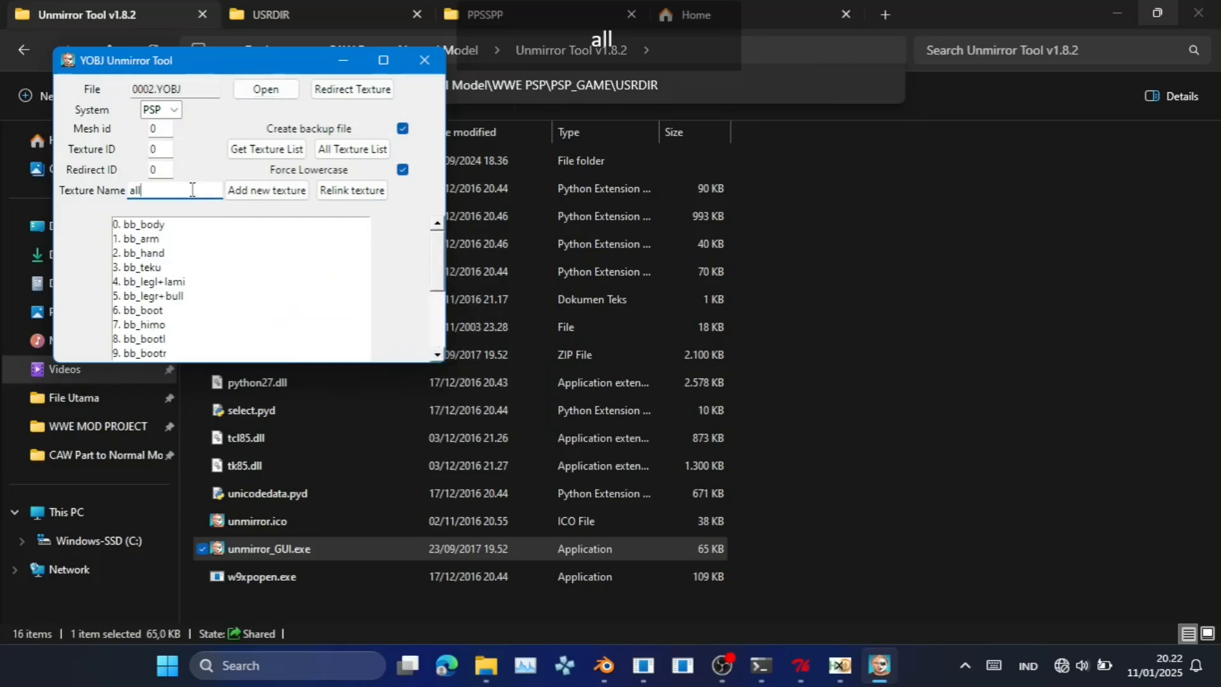
{"action": "left_click", "coordinate": [278, 191]}
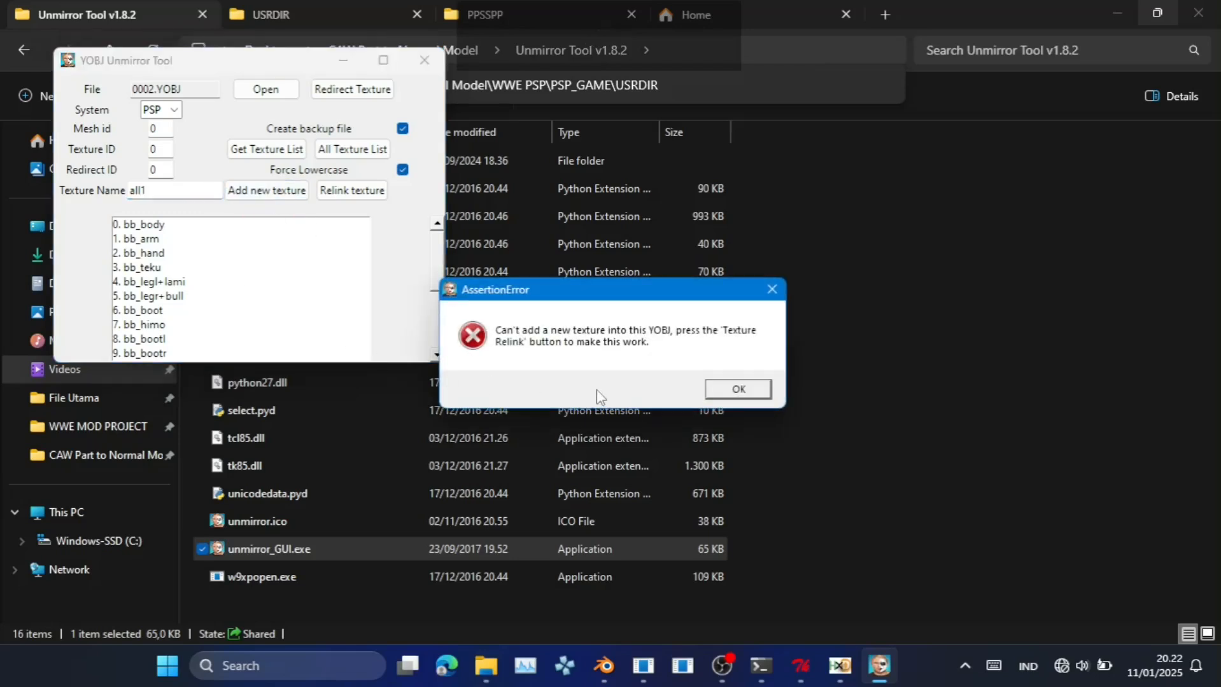
{"action": "left_click", "coordinate": [717, 390]}
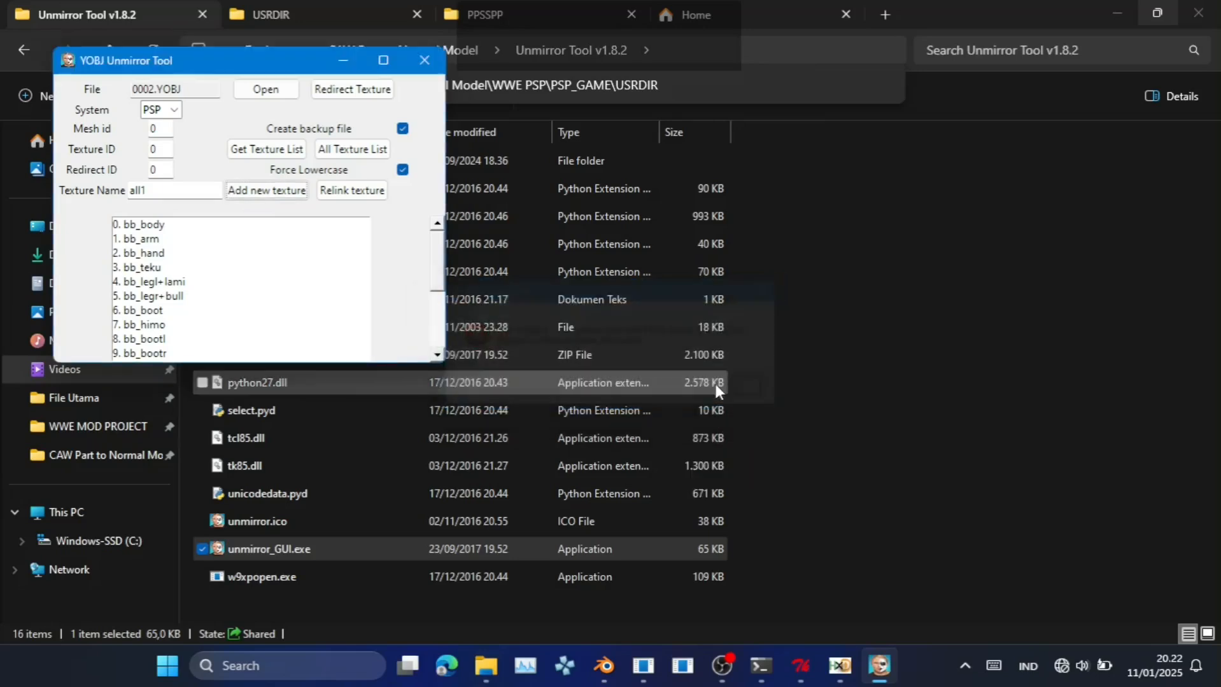
Relink the YOBJ's textures and add the new texture all1.
{"action": "left_click", "coordinate": [349, 191]}
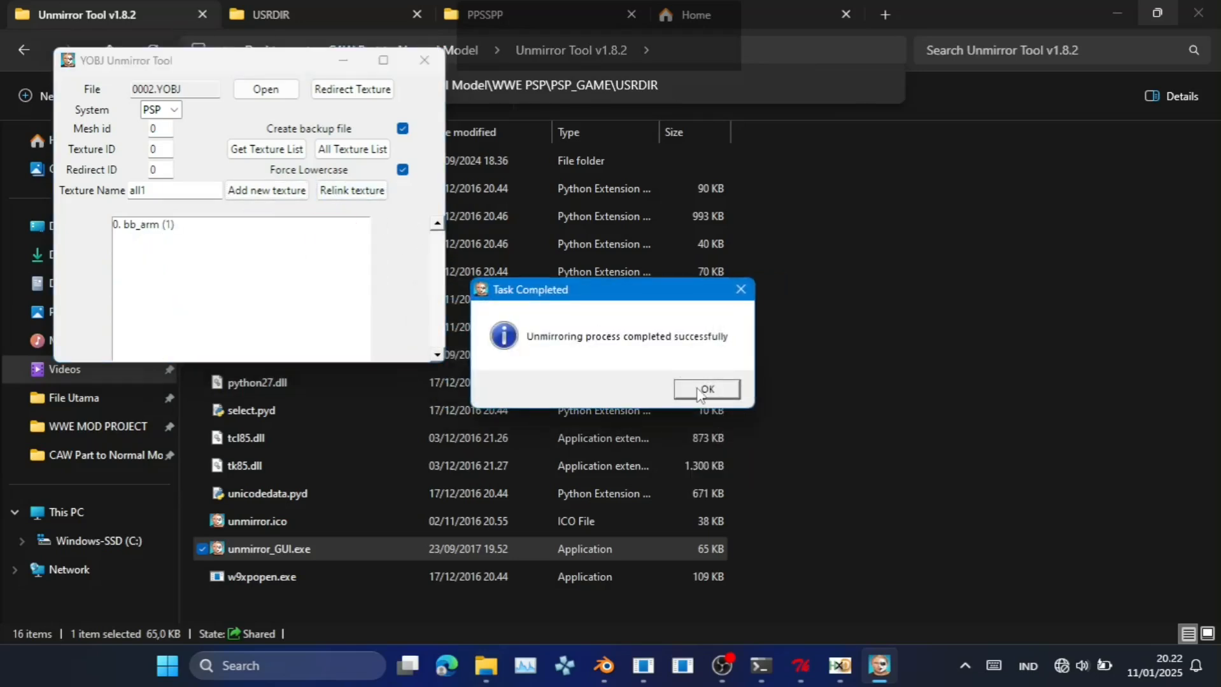
{"action": "left_click", "coordinate": [699, 390]}
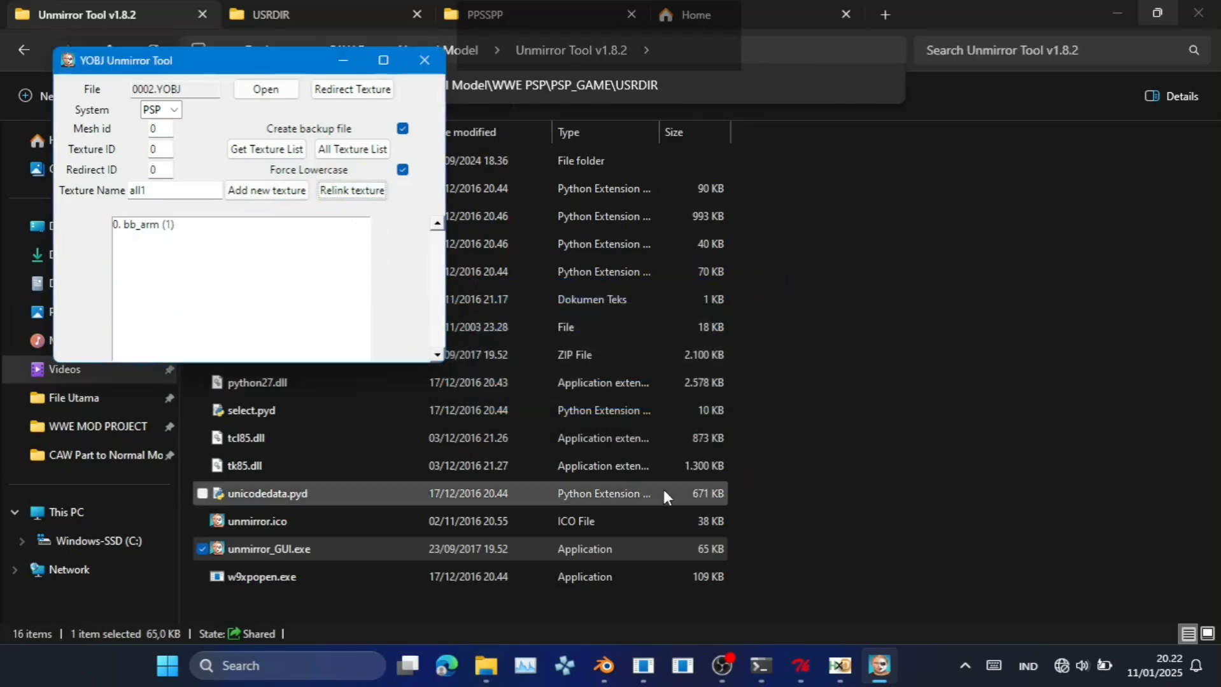
{"action": "left_click", "coordinate": [268, 190]}
{"action": "left_click", "coordinate": [719, 387]}
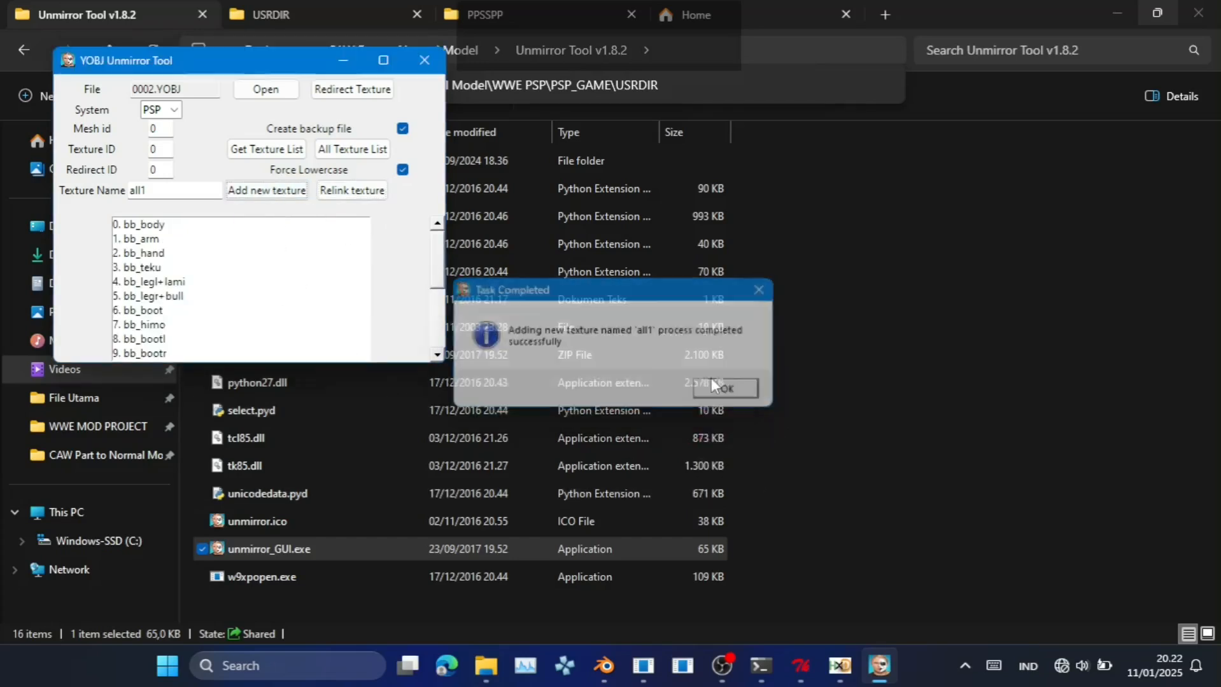
Look up all1 in the texture list and redirect texture 0 of mesh 0 to its ID, 19.
{"action": "left_click", "coordinate": [443, 260]}
{"action": "left_click_drag", "start_coordinate": [443, 259], "coordinate": [441, 320]}
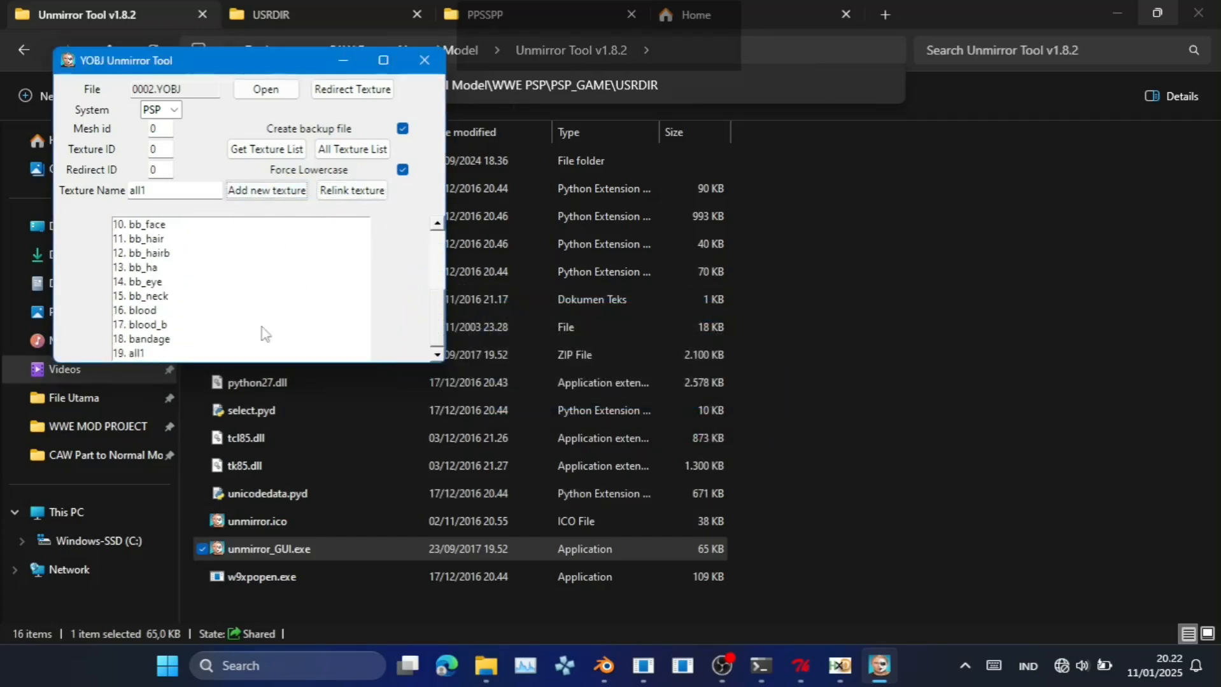
{"action": "left_click", "coordinate": [137, 353]}
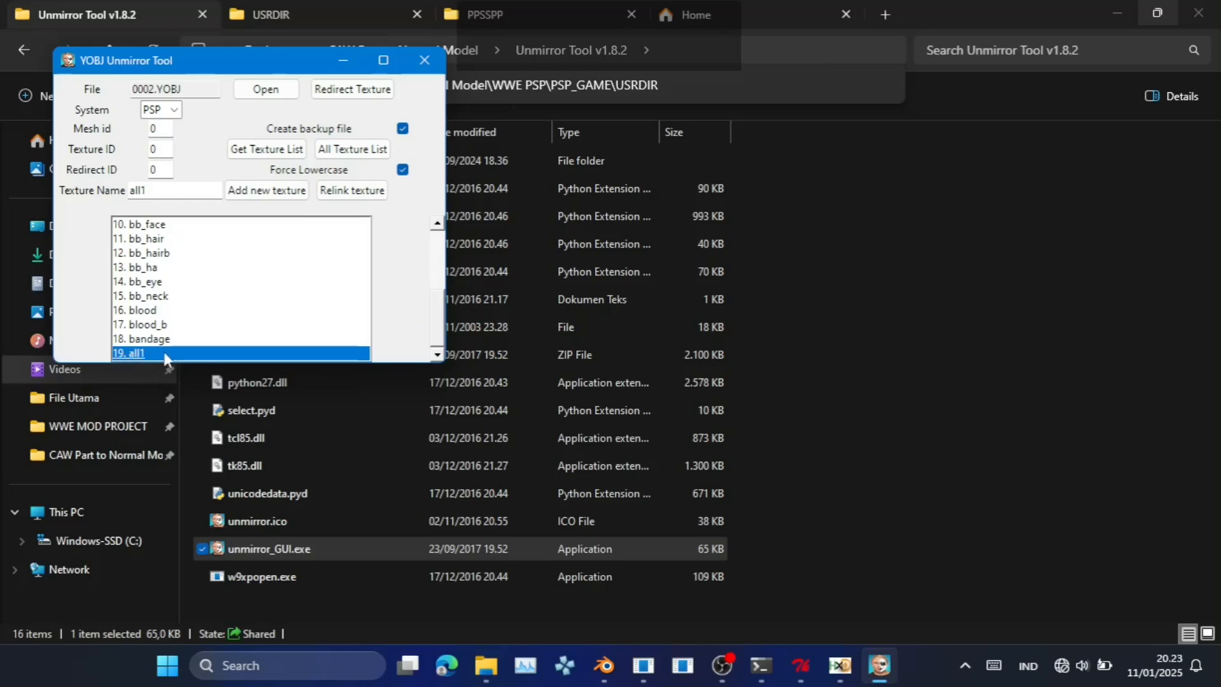
{"action": "double_click", "coordinate": [160, 169]}
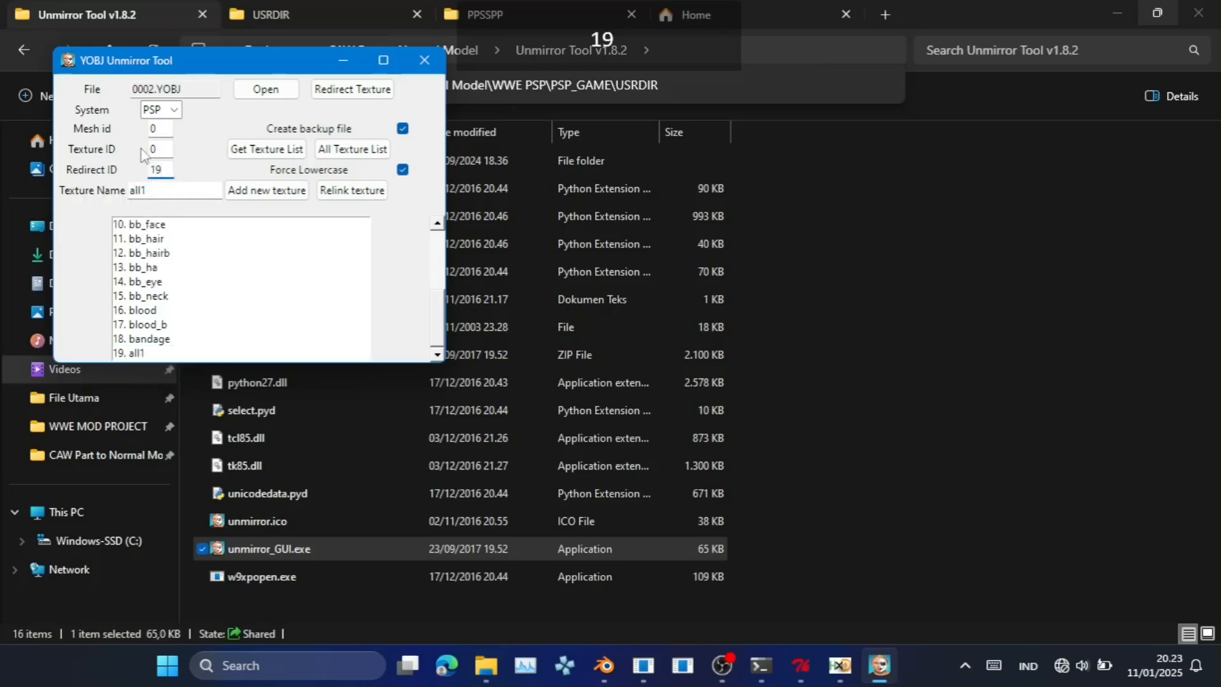
{"action": "left_click", "coordinate": [266, 150]}
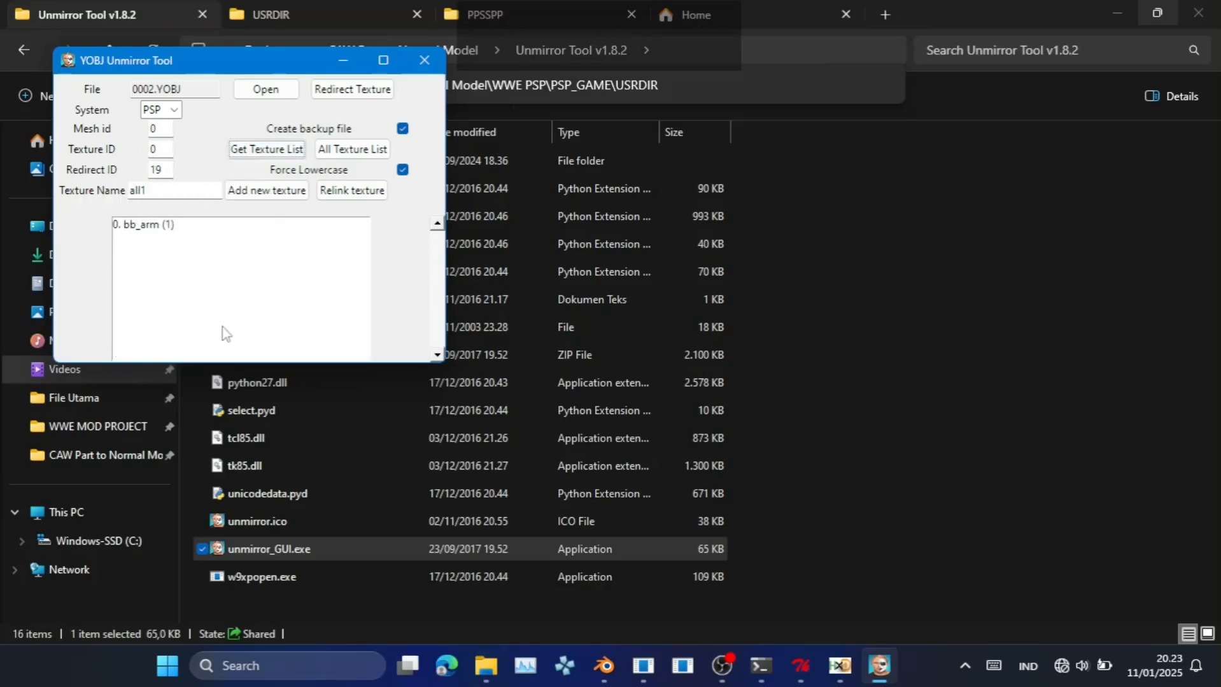
{"action": "left_click", "coordinate": [350, 89]}
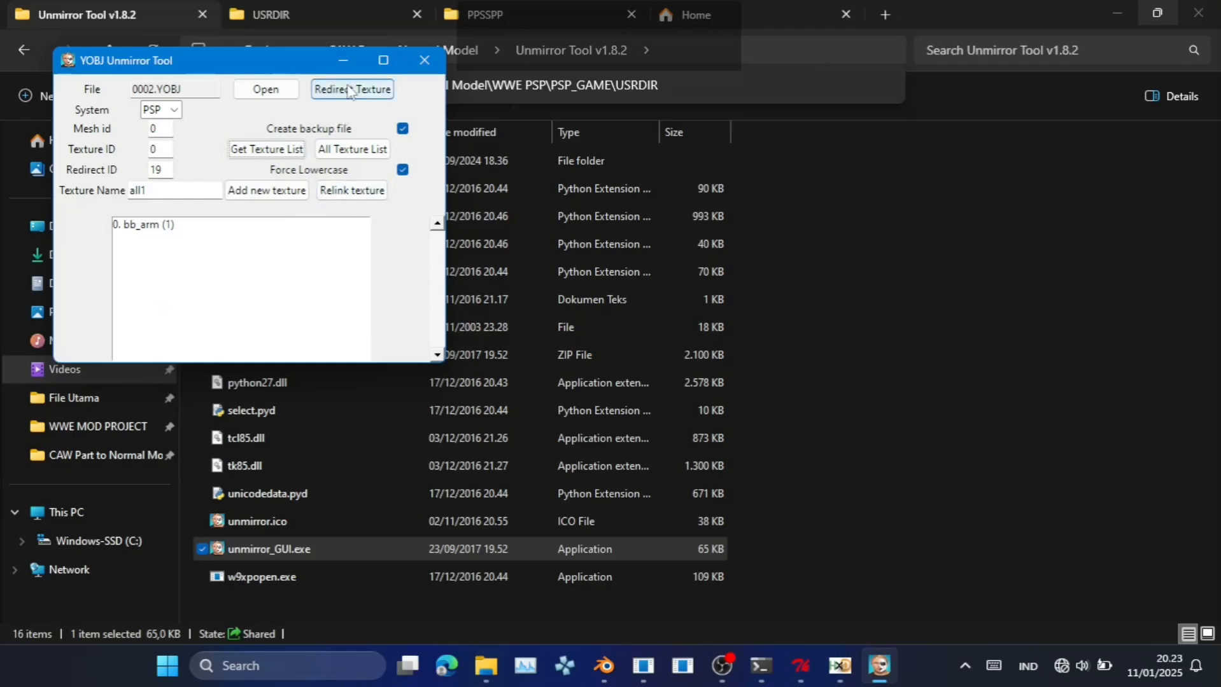
{"action": "left_click", "coordinate": [700, 385]}
Redirect texture 0 of mesh 1 and of mesh 2 to texture ID 19.
{"action": "left_click_drag", "start_coordinate": [167, 131], "coordinate": [109, 122]}
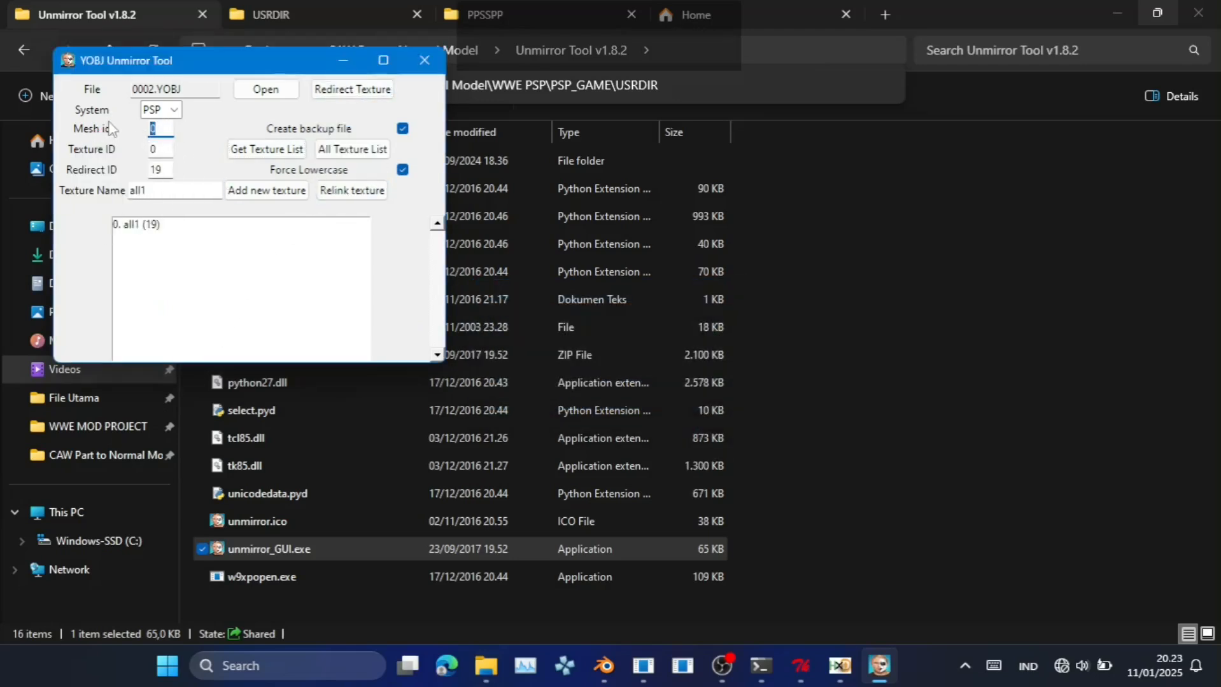
{"action": "left_click", "coordinate": [351, 90]}
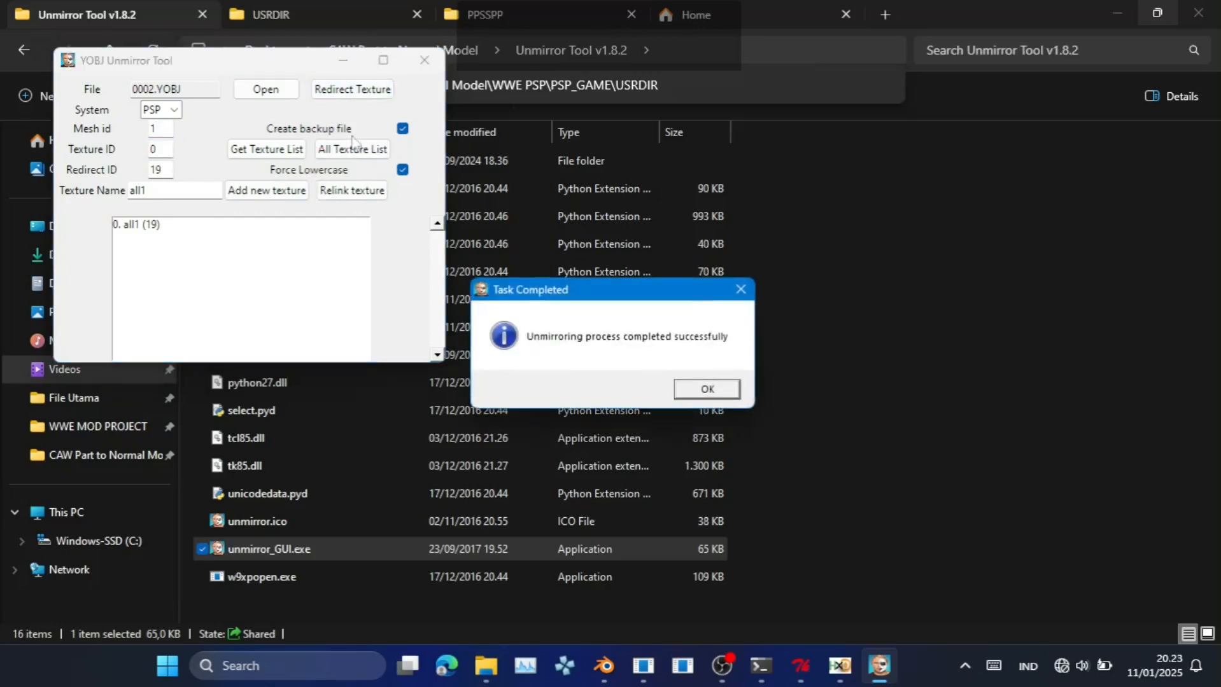
{"action": "left_click", "coordinate": [686, 396]}
{"action": "double_click", "coordinate": [168, 128]}
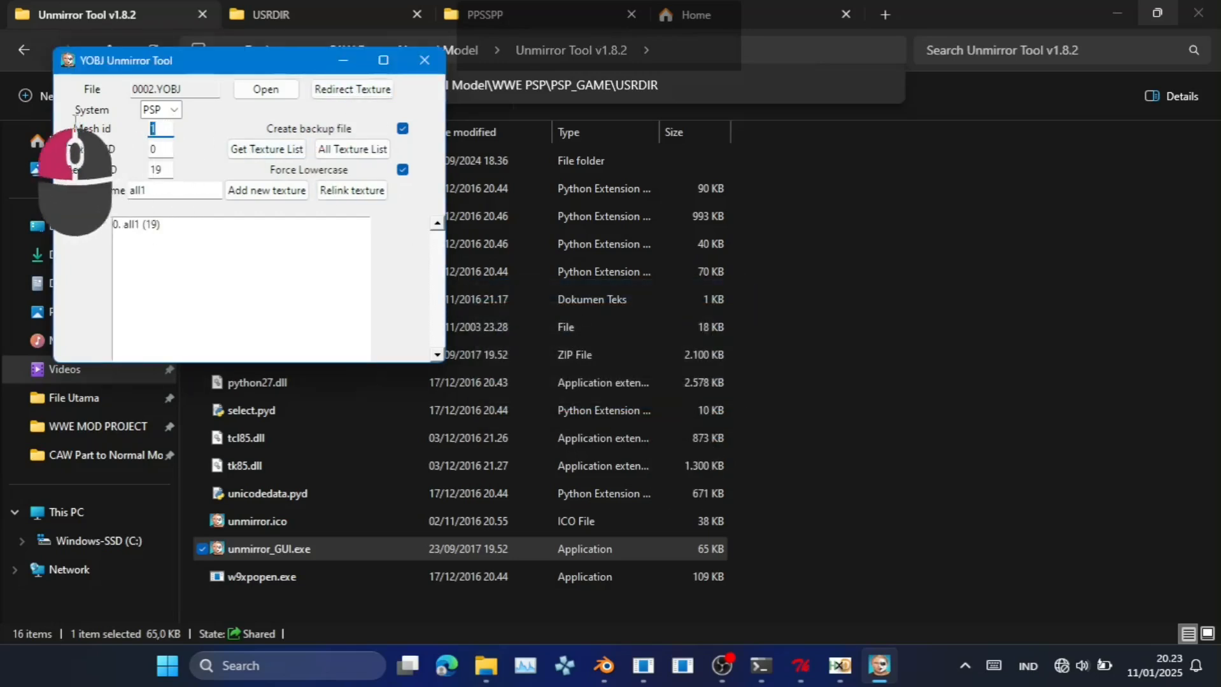
{"action": "type", "text": "2"}
{"action": "left_click", "coordinate": [365, 93]}
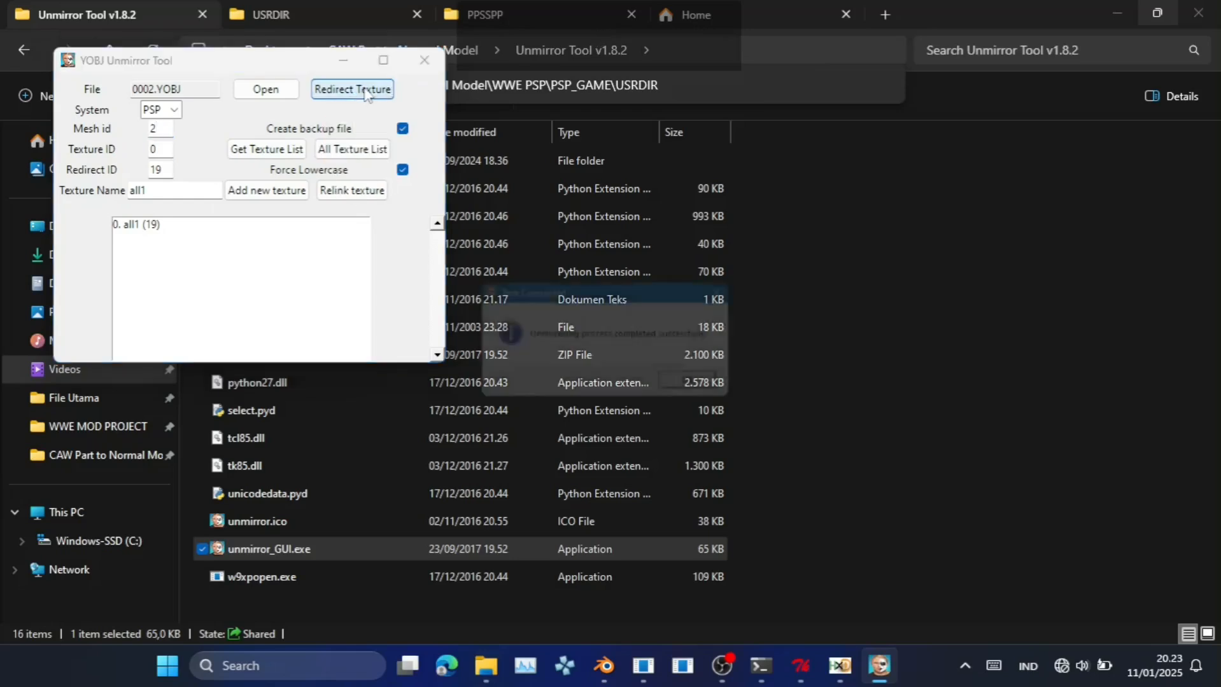
{"action": "left_click", "coordinate": [688, 389]}
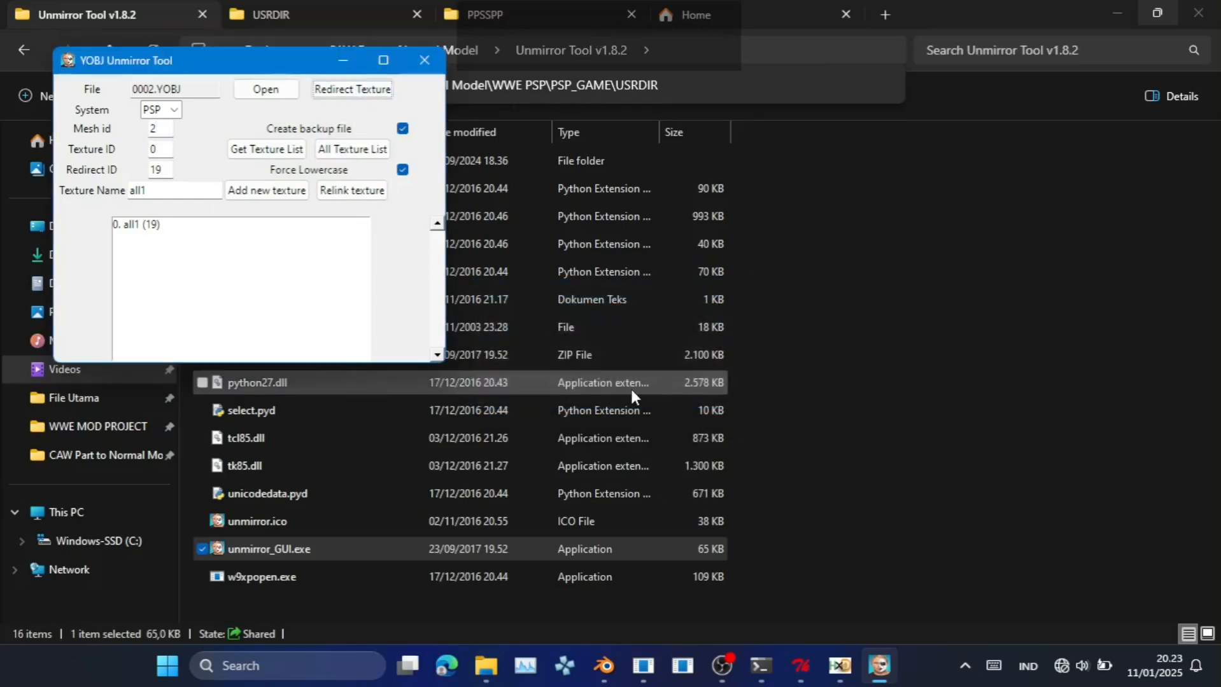
Look up the texture list of mesh 3 in 0002.YOBJ and close the Unmirror tool.
{"action": "left_click_drag", "start_coordinate": [163, 128], "coordinate": [106, 131]}
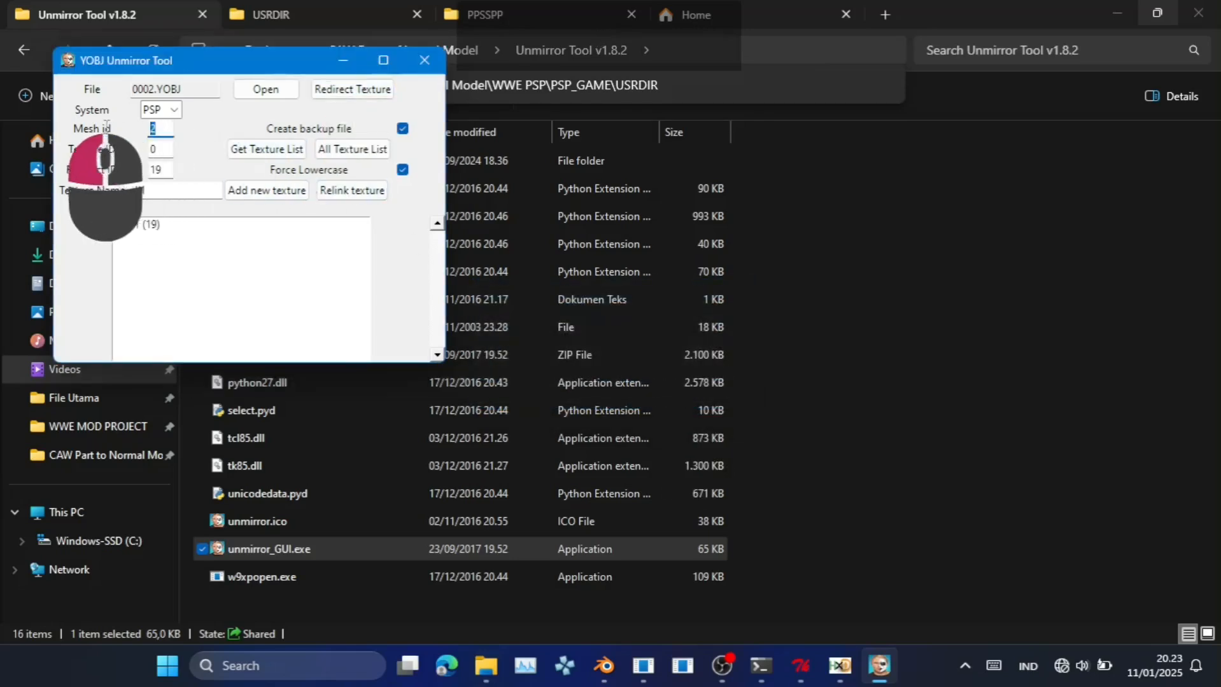
{"action": "type", "text": "3"}
{"action": "left_click", "coordinate": [257, 151]}
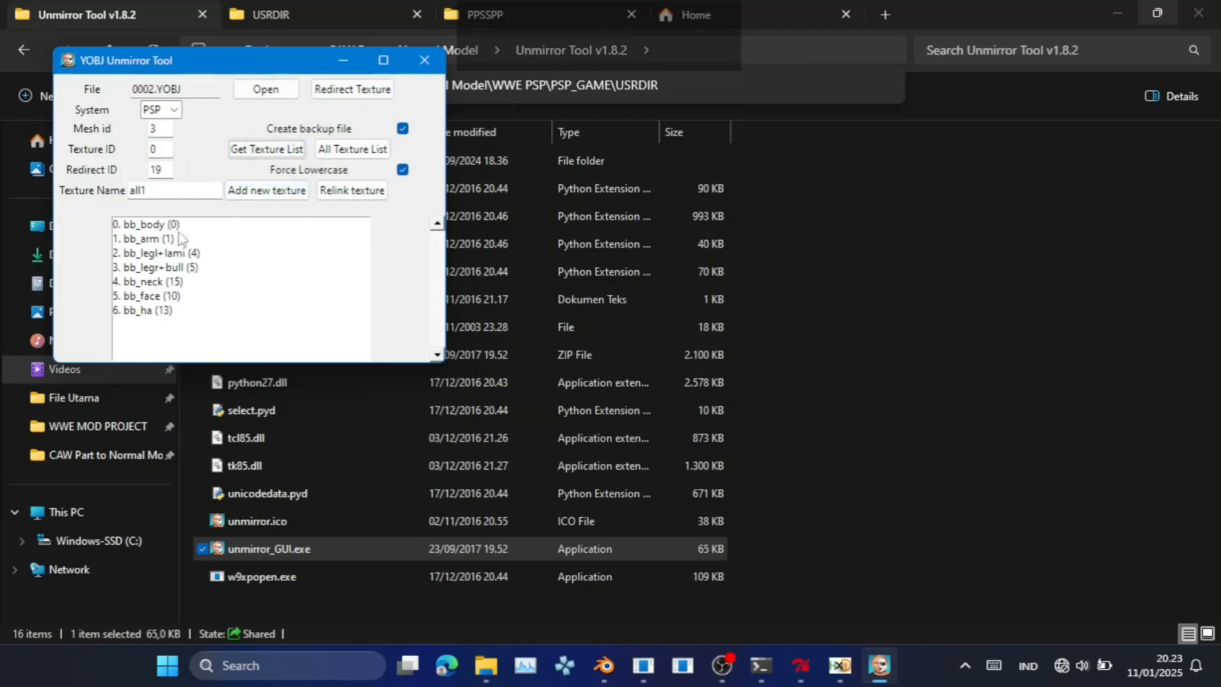
{"action": "left_click", "coordinate": [423, 61]}
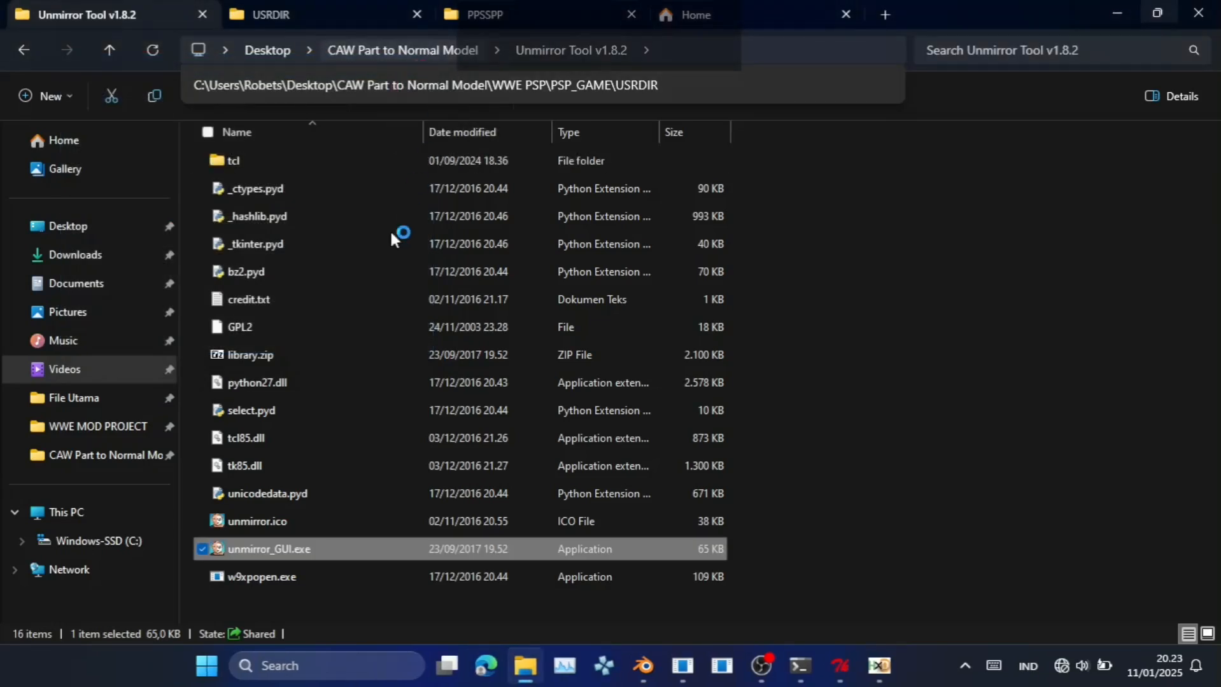
Open 0002.yobj from the PAC Model British Bulldog folder in YOBJ File Tool as type PSP YOBJ.
{"action": "key", "text": "alt+Up"}
{"action": "double_click", "coordinate": [337, 327]}
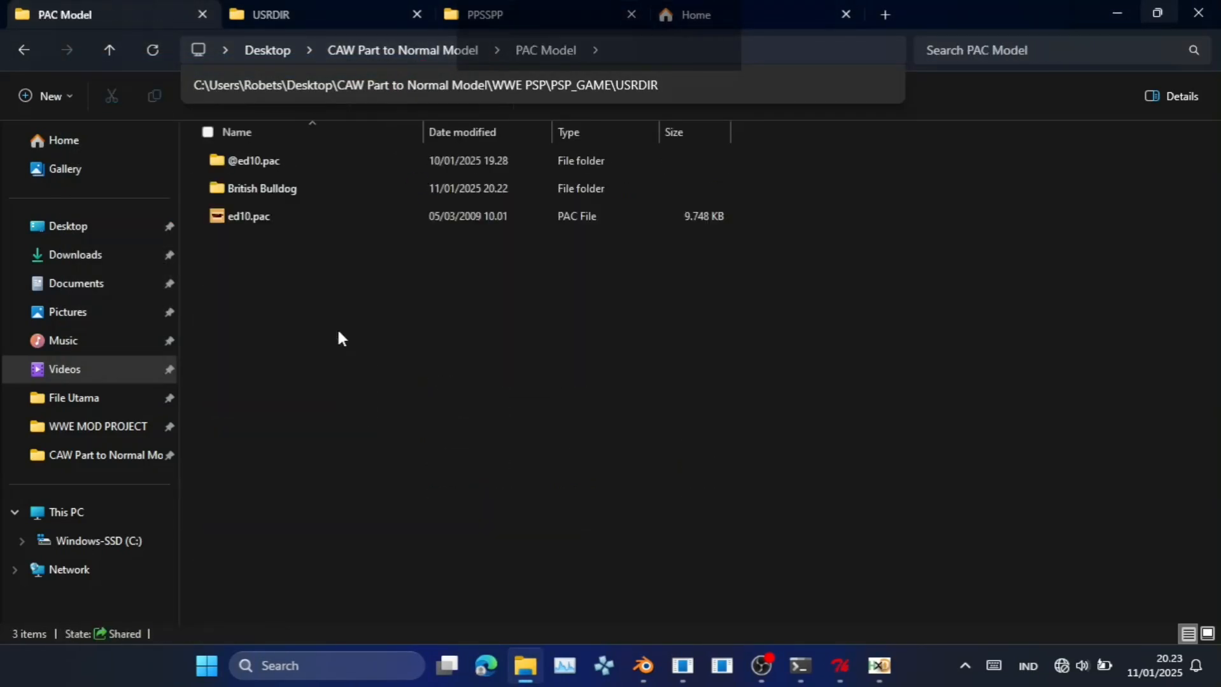
{"action": "double_click", "coordinate": [358, 180]}
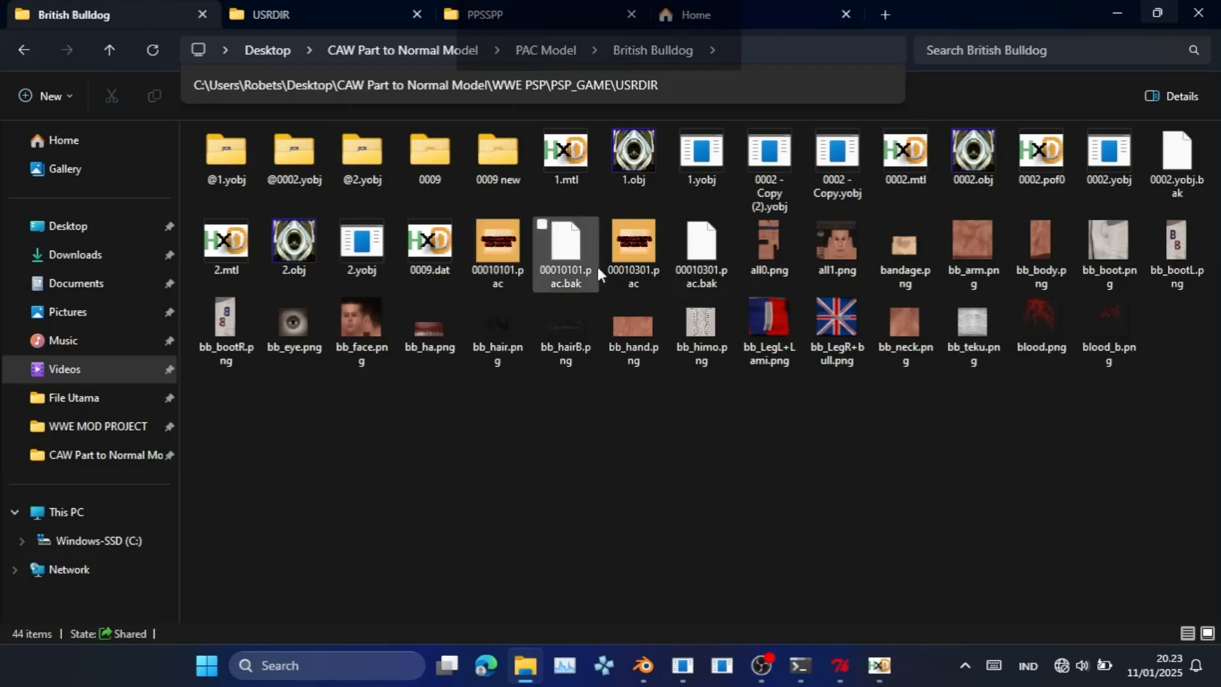
{"action": "double_click", "coordinate": [1092, 172]}
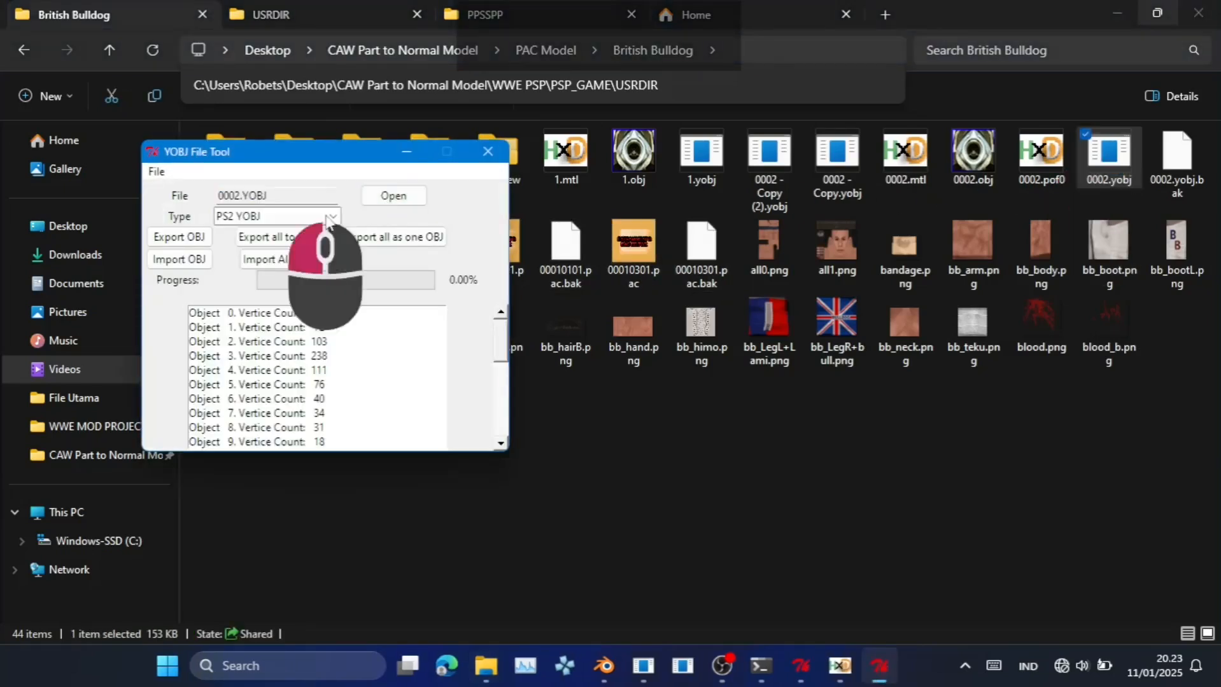
{"action": "left_click", "coordinate": [329, 220]}
{"action": "left_click", "coordinate": [299, 245]}
{"action": "left_click", "coordinate": [393, 196]}
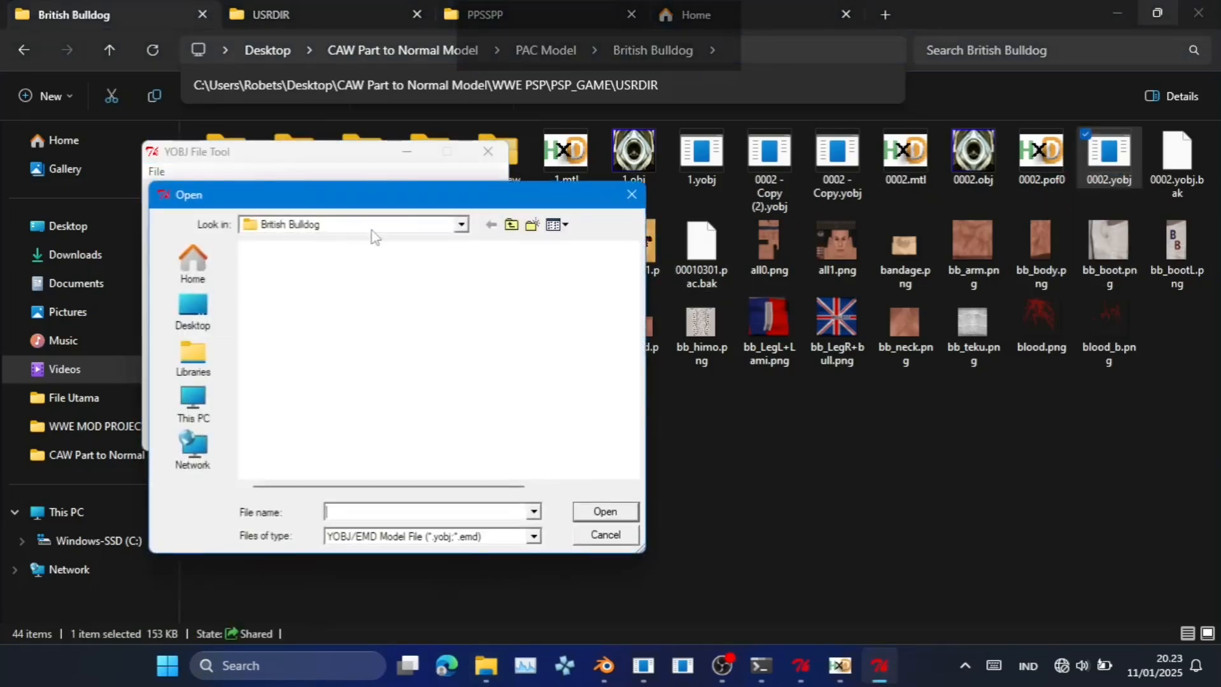
{"action": "double_click", "coordinate": [365, 420]}
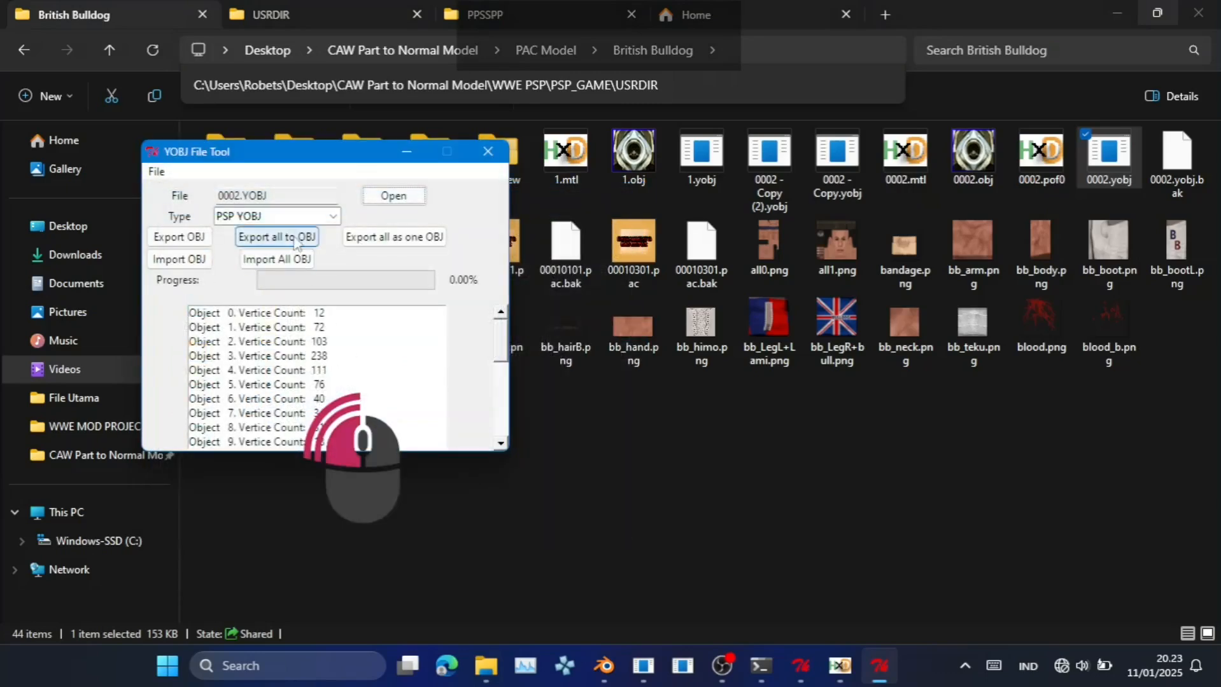
Export all objects of 0002.YOBJ to separate OBJ files and as one OBJ, overwriting 0002.obj.
{"action": "left_click", "coordinate": [295, 239]}
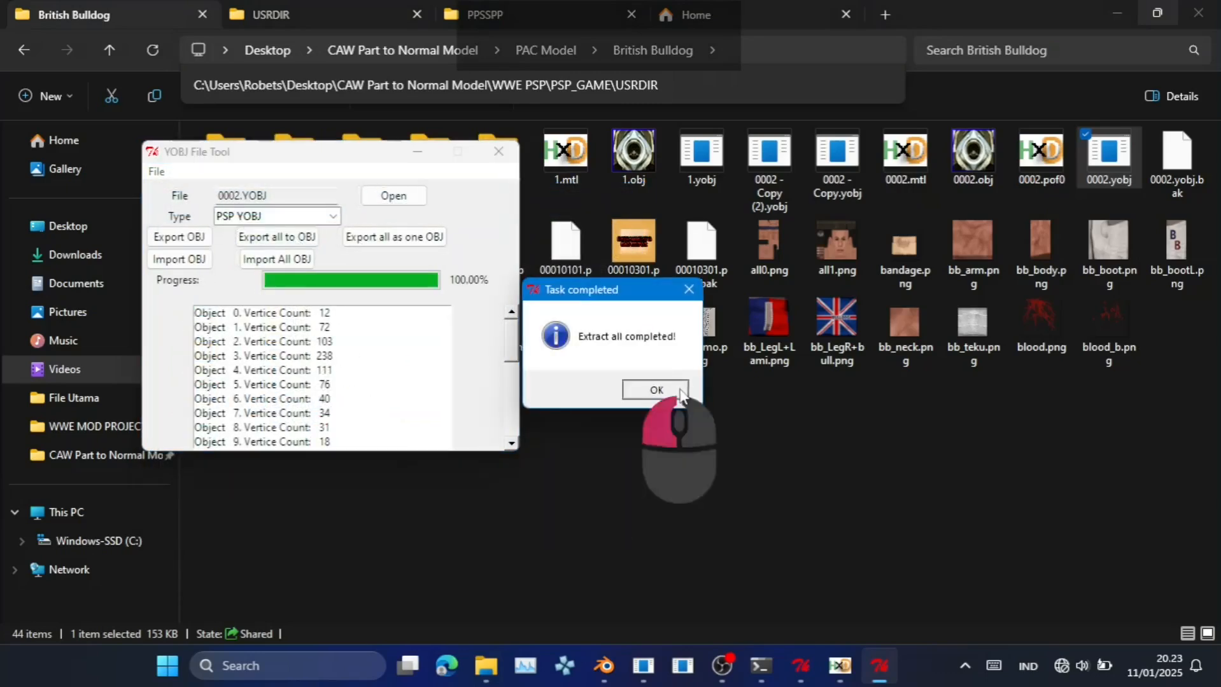
{"action": "left_click", "coordinate": [678, 391]}
{"action": "left_click", "coordinate": [394, 237]}
{"action": "left_click", "coordinate": [610, 511]}
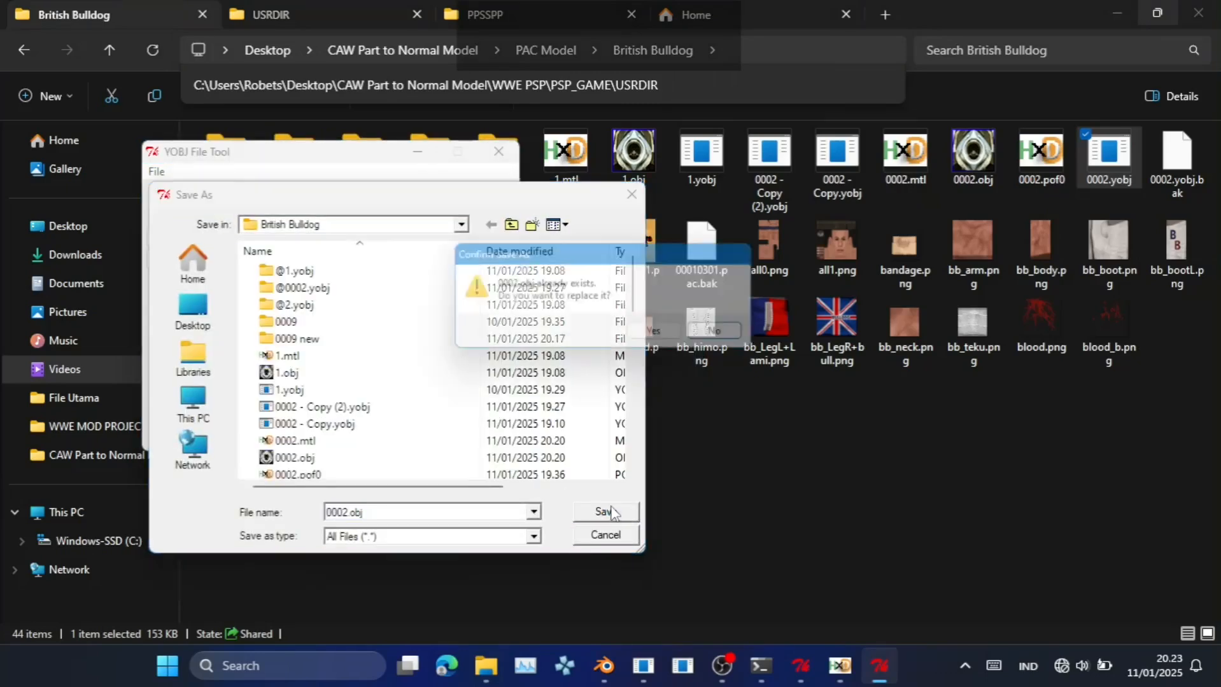
{"action": "left_click", "coordinate": [660, 334]}
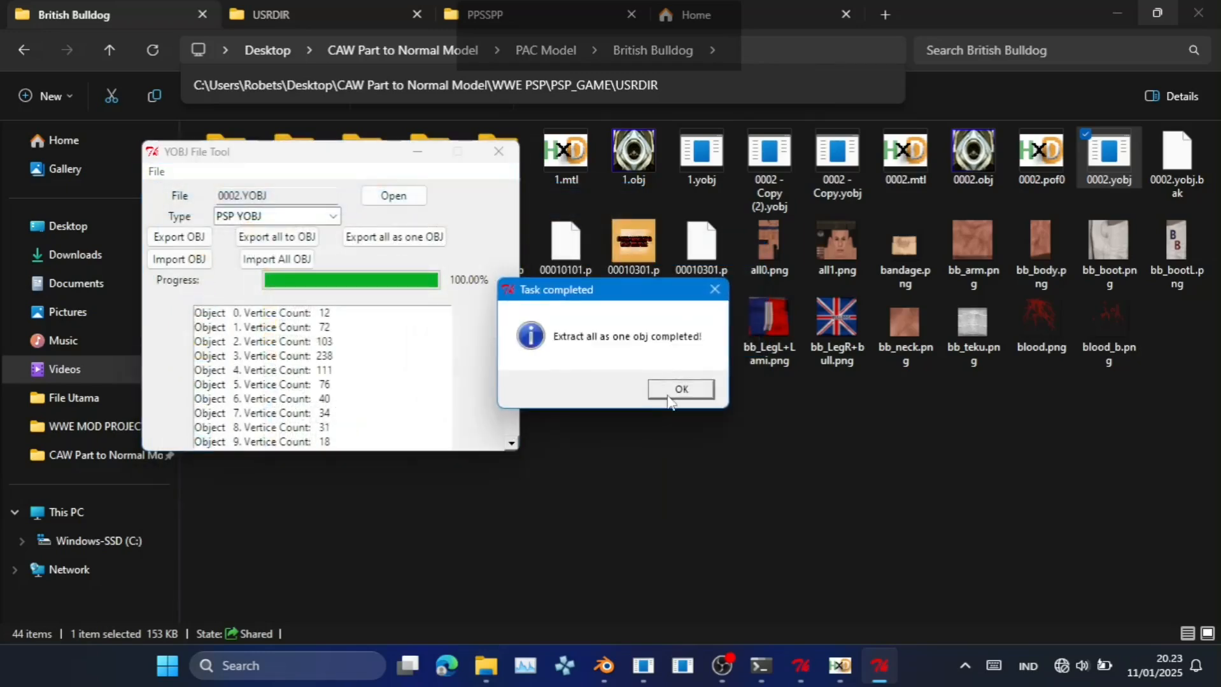
{"action": "left_click", "coordinate": [680, 390]}
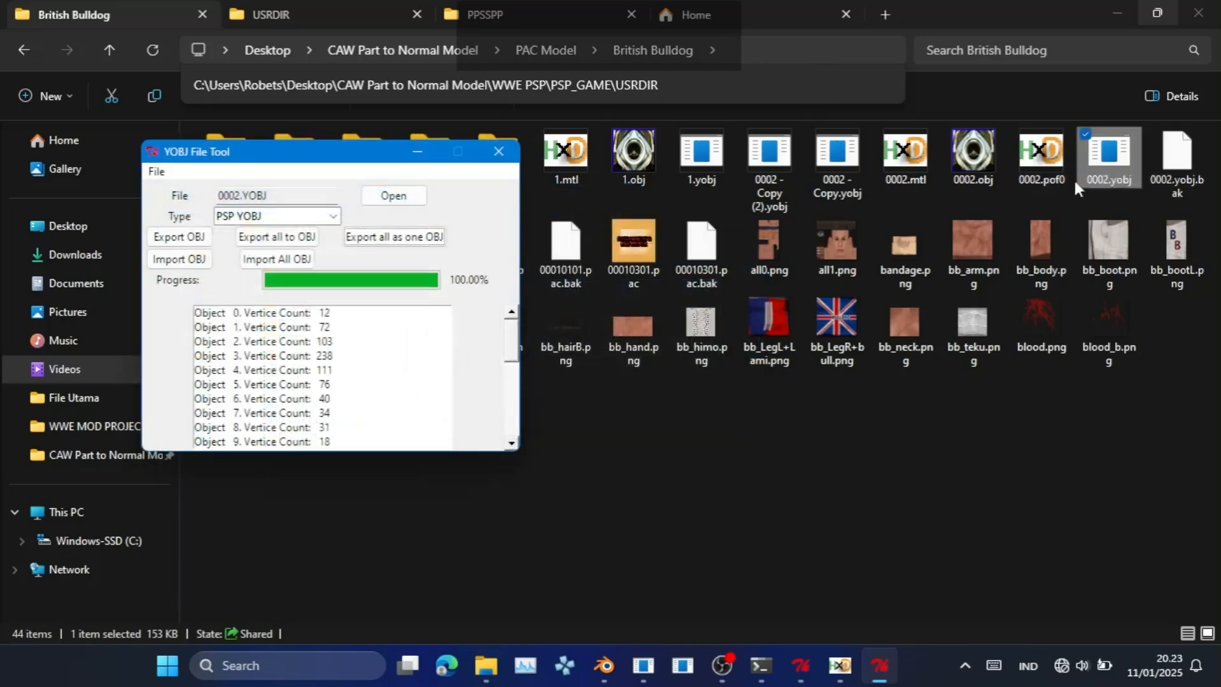
Preview 0002.obj in Noesis with toggled face culling and a changed base orientation, inspecting the textures on body and legs.
{"action": "left_click", "coordinate": [1005, 202]}
{"action": "double_click", "coordinate": [968, 185]}
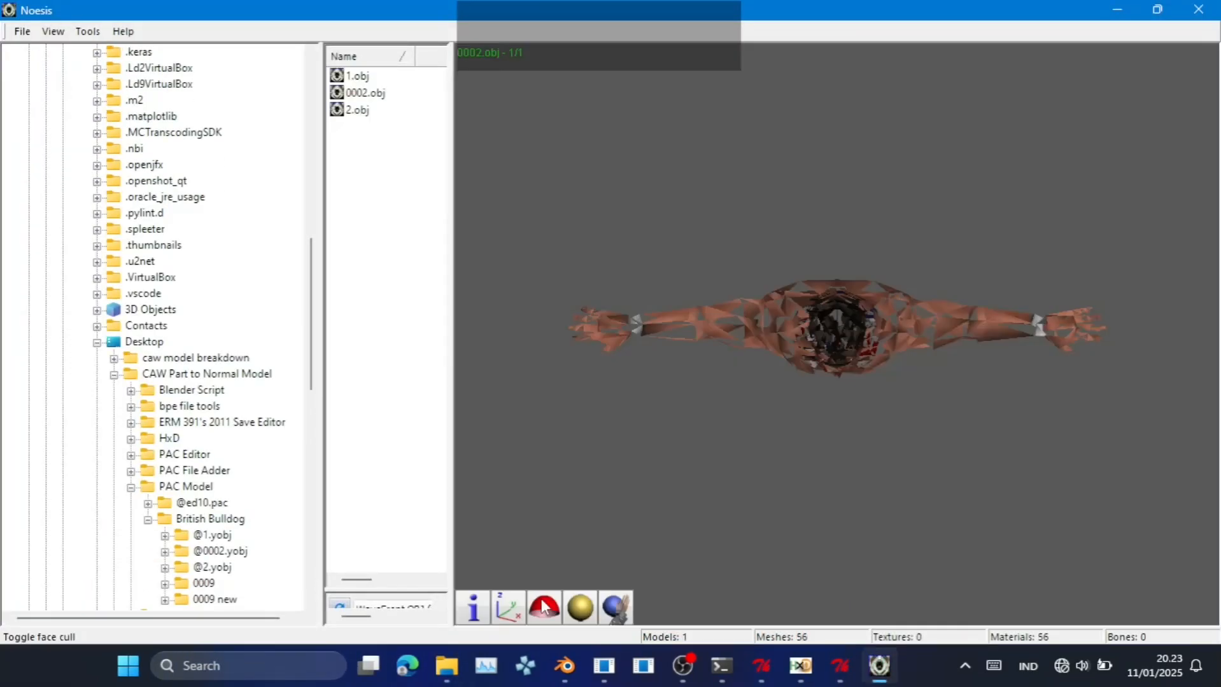
{"action": "left_click", "coordinate": [541, 612]}
{"action": "left_click", "coordinate": [522, 602]}
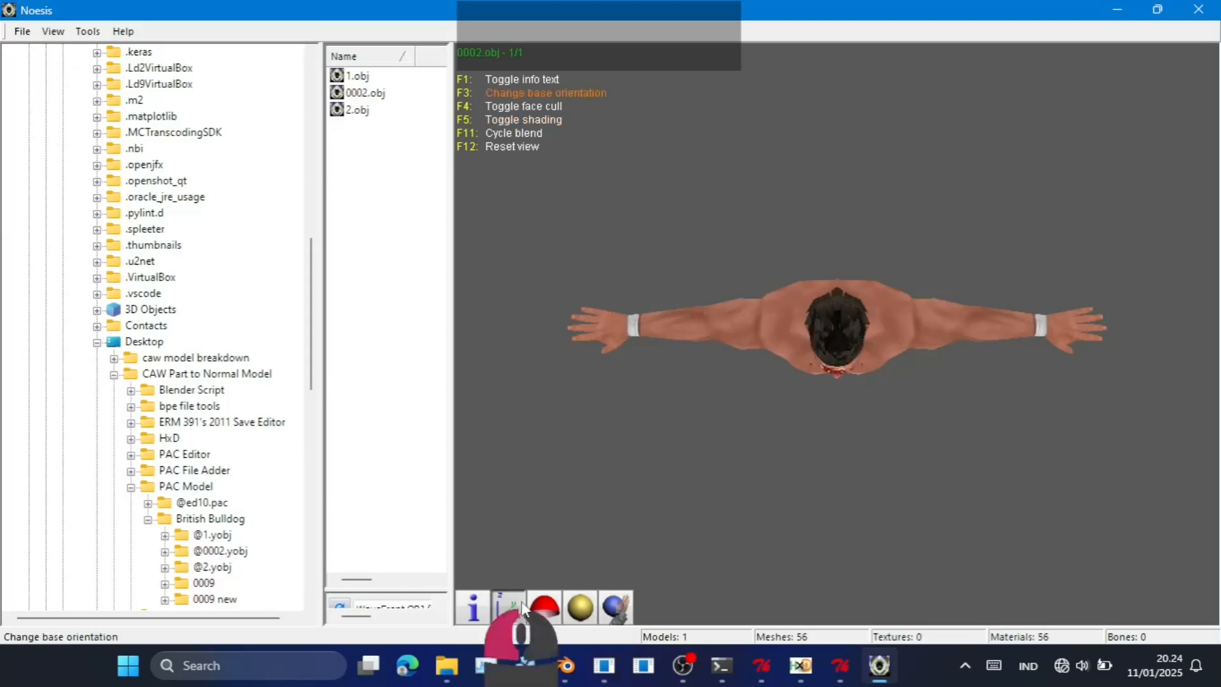
{"action": "left_click_drag", "start_coordinate": [842, 337], "coordinate": [836, 334]}
{"action": "scroll", "coordinate": [863, 262], "scroll_direction": "up", "scroll_amount": 6}
{"action": "scroll", "coordinate": [855, 274], "scroll_direction": "down", "scroll_amount": 5}
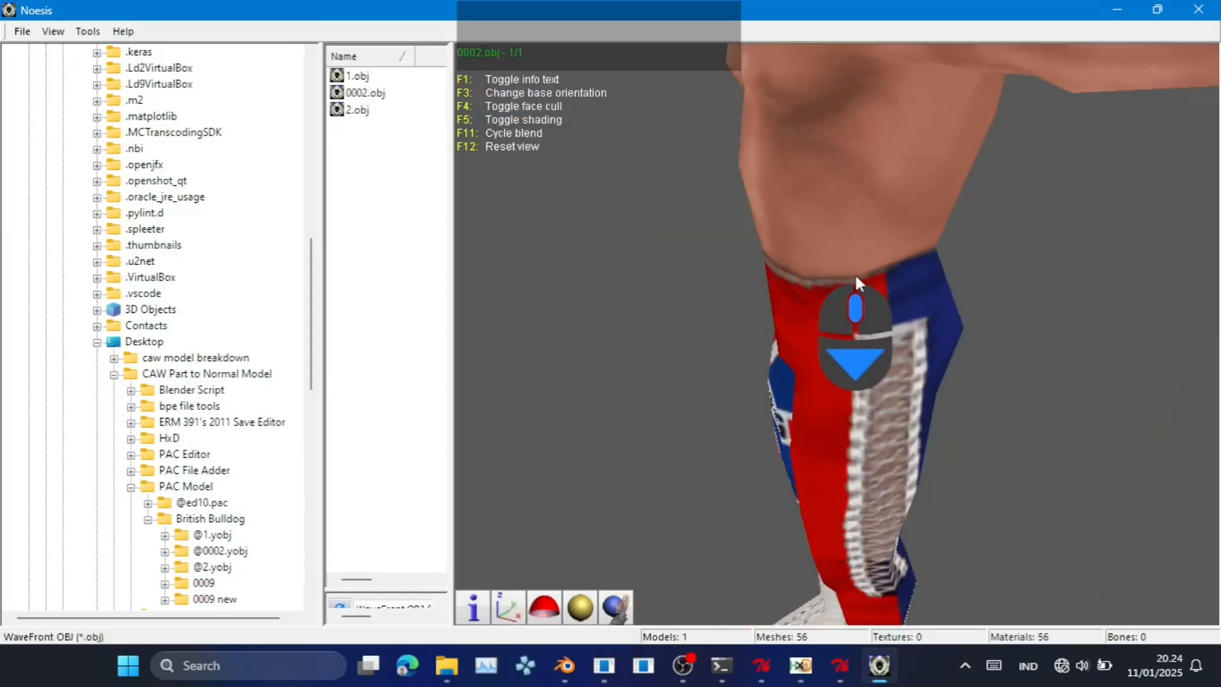
{"action": "left_click_drag", "start_coordinate": [855, 274], "coordinate": [836, 331]}
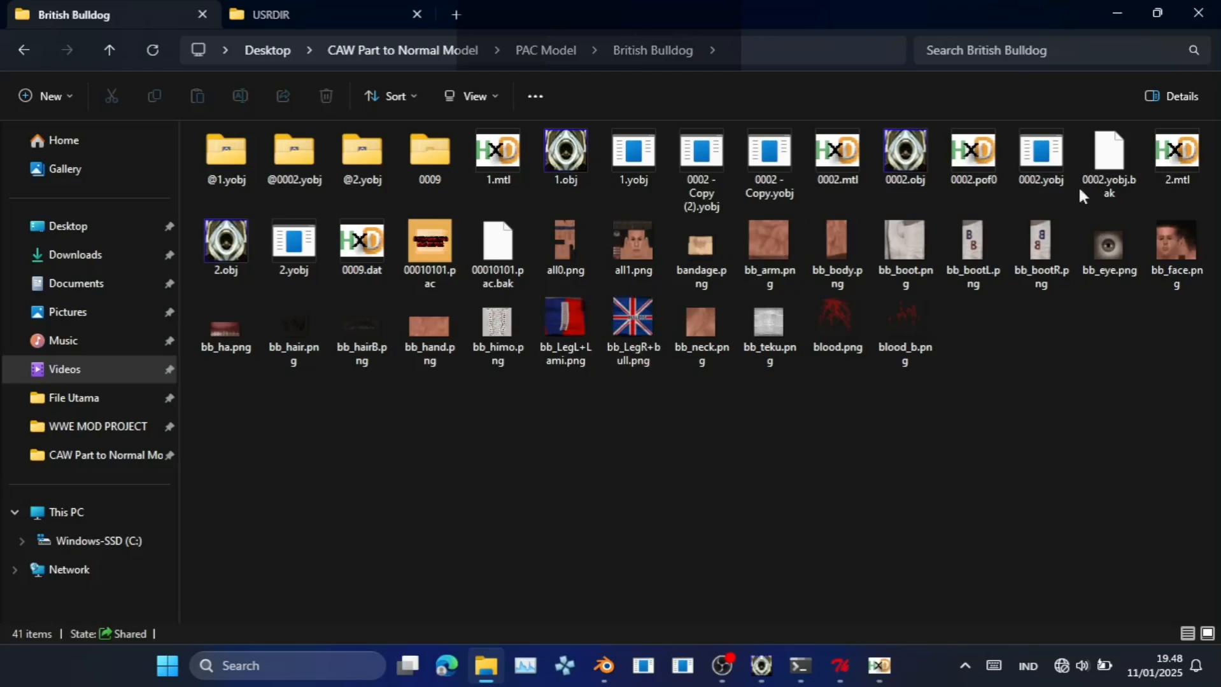
Open the Preset folder of WWE MOD PROJECT in a new File Explorer tab.
{"action": "left_click", "coordinate": [1041, 156]}
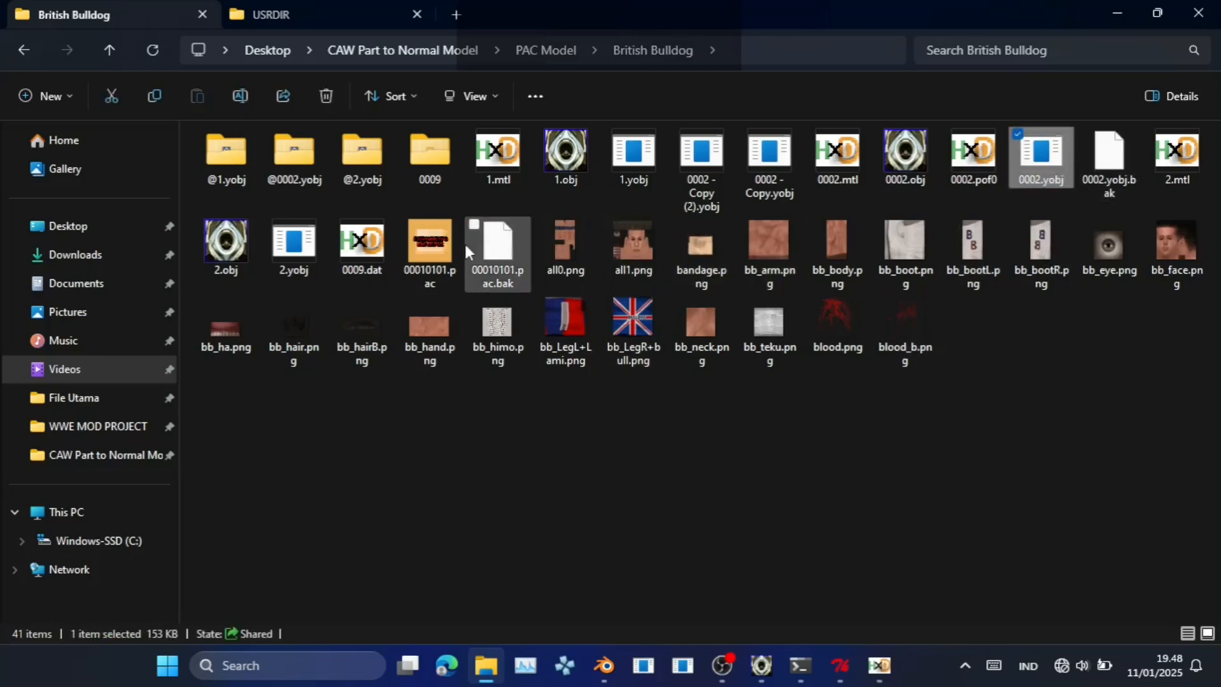
{"action": "left_click", "coordinate": [437, 254]}
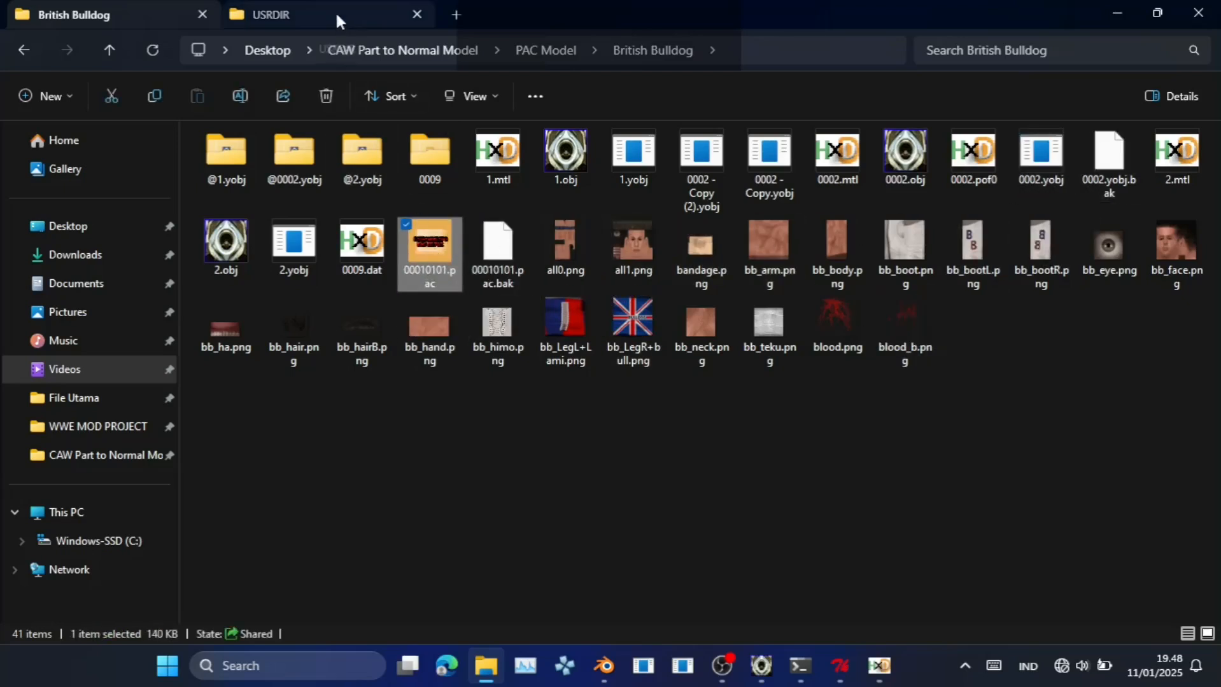
{"action": "left_click", "coordinate": [457, 14]}
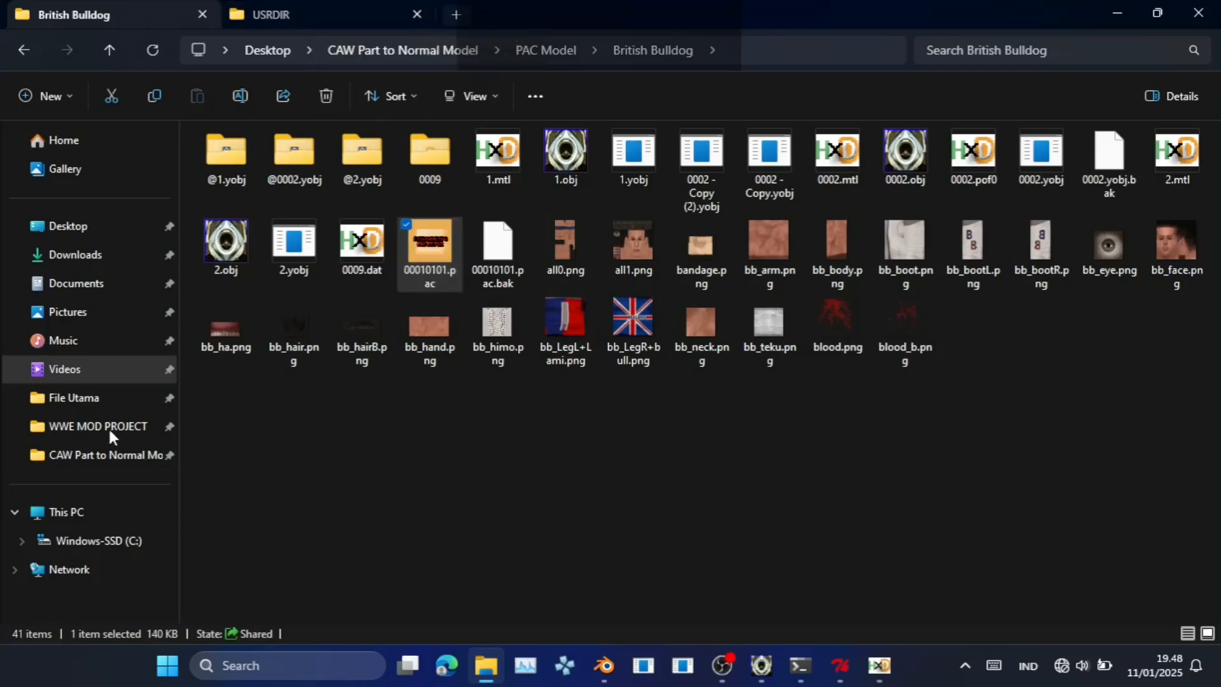
{"action": "left_click", "coordinate": [104, 429]}
{"action": "double_click", "coordinate": [252, 155]}
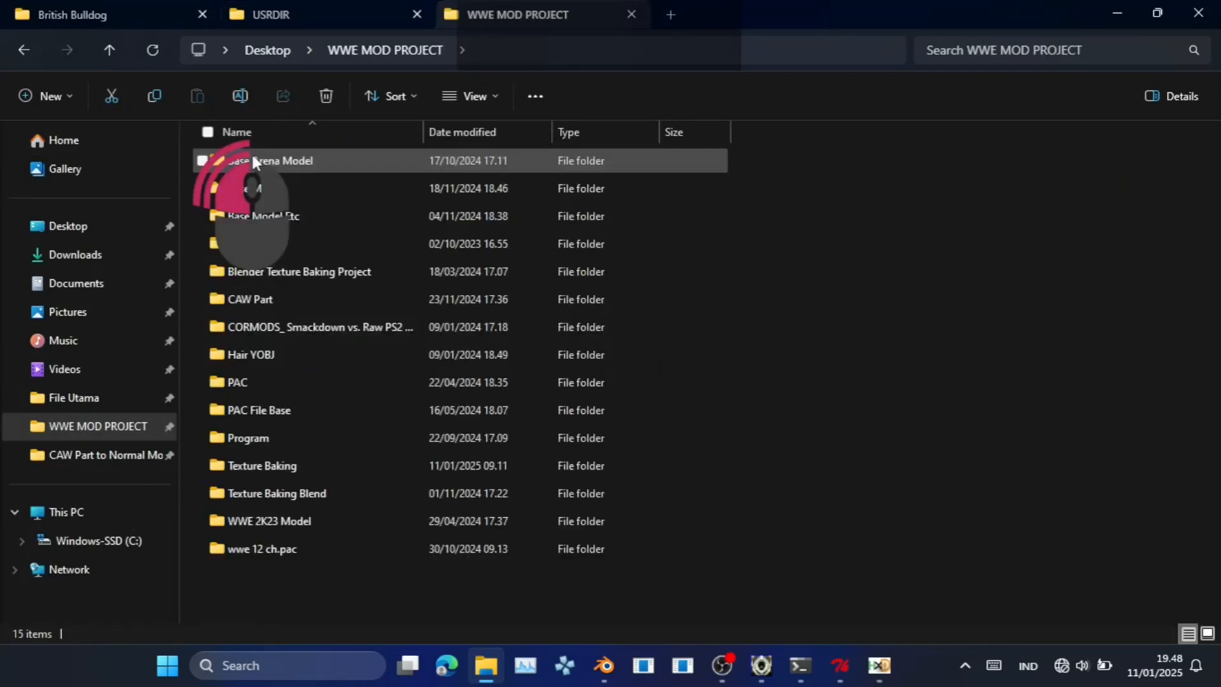
{"action": "left_click", "coordinate": [258, 187]}
{"action": "double_click", "coordinate": [257, 184]}
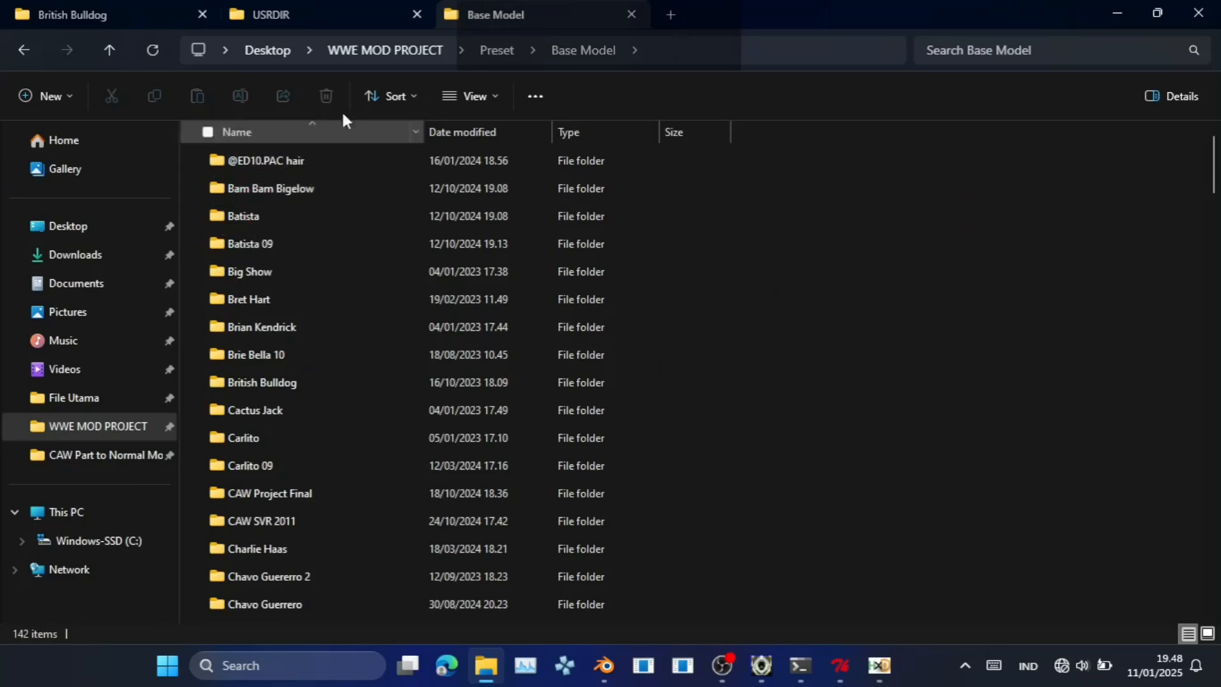
{"action": "left_click", "coordinate": [507, 49]}
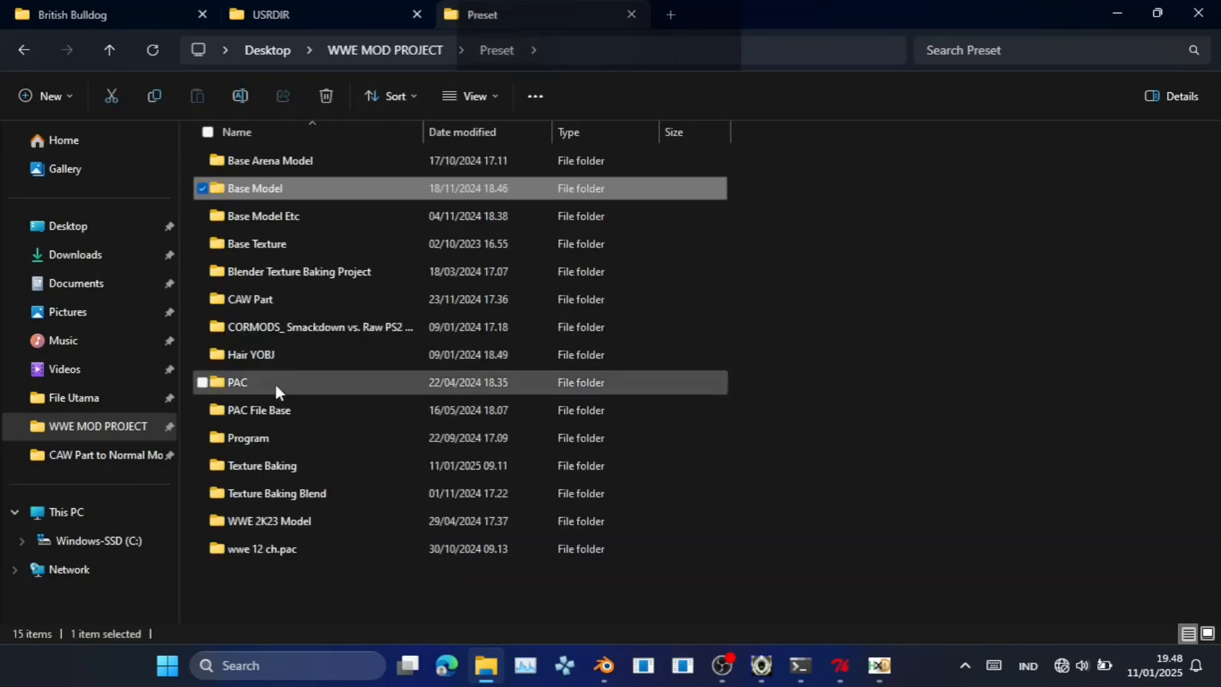
{"action": "double_click", "coordinate": [275, 381]}
{"action": "left_click", "coordinate": [299, 294]}
{"action": "double_click", "coordinate": [300, 295]}
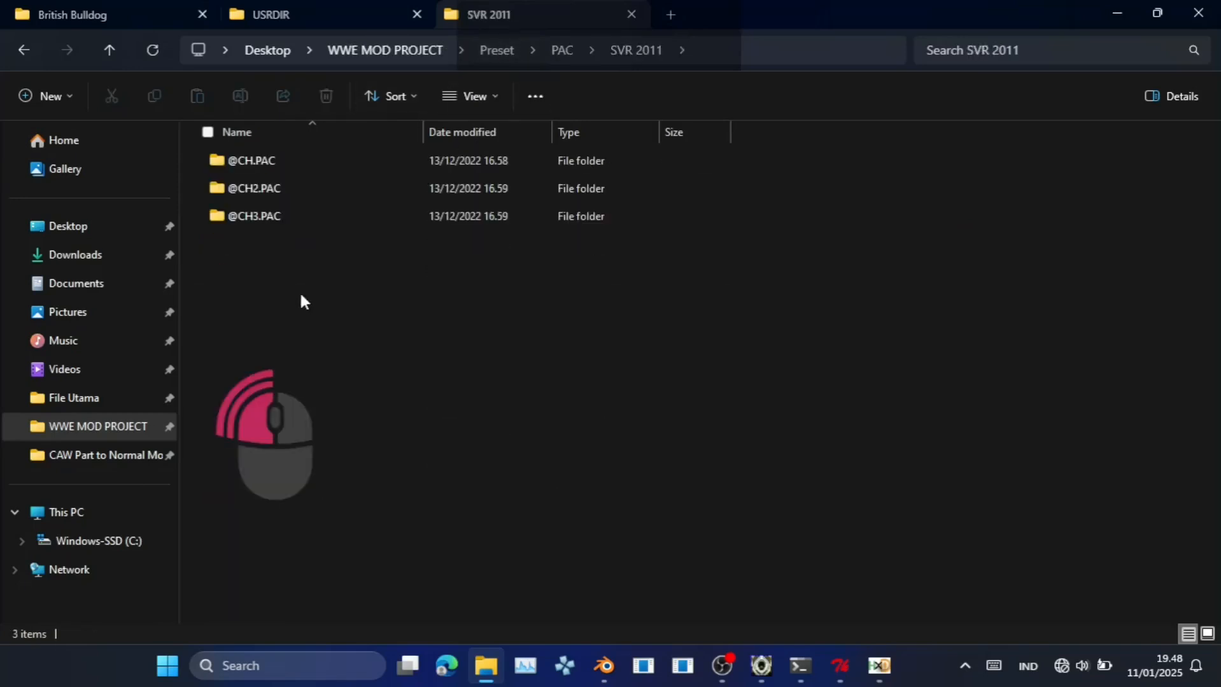
{"action": "left_click", "coordinate": [333, 158]}
{"action": "double_click", "coordinate": [334, 160]}
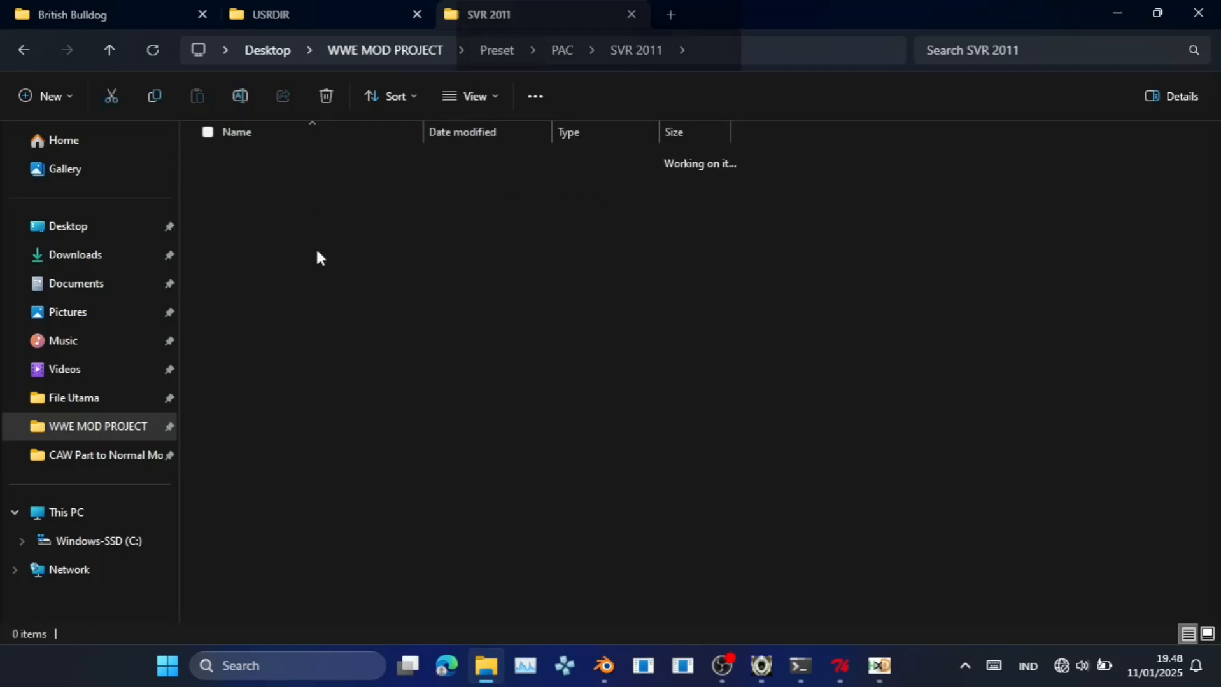
{"action": "double_click", "coordinate": [337, 160]}
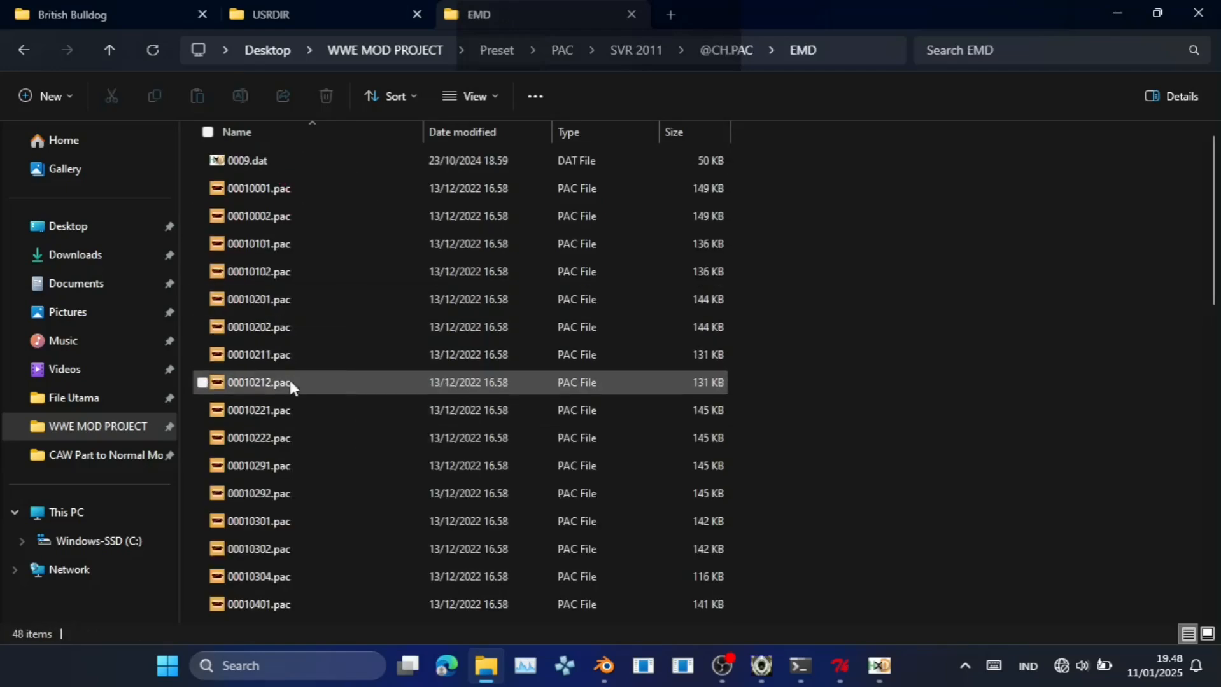
Copy 00010301.pac from the EMD folder into the British Bulldog folder.
{"action": "left_click", "coordinate": [287, 526]}
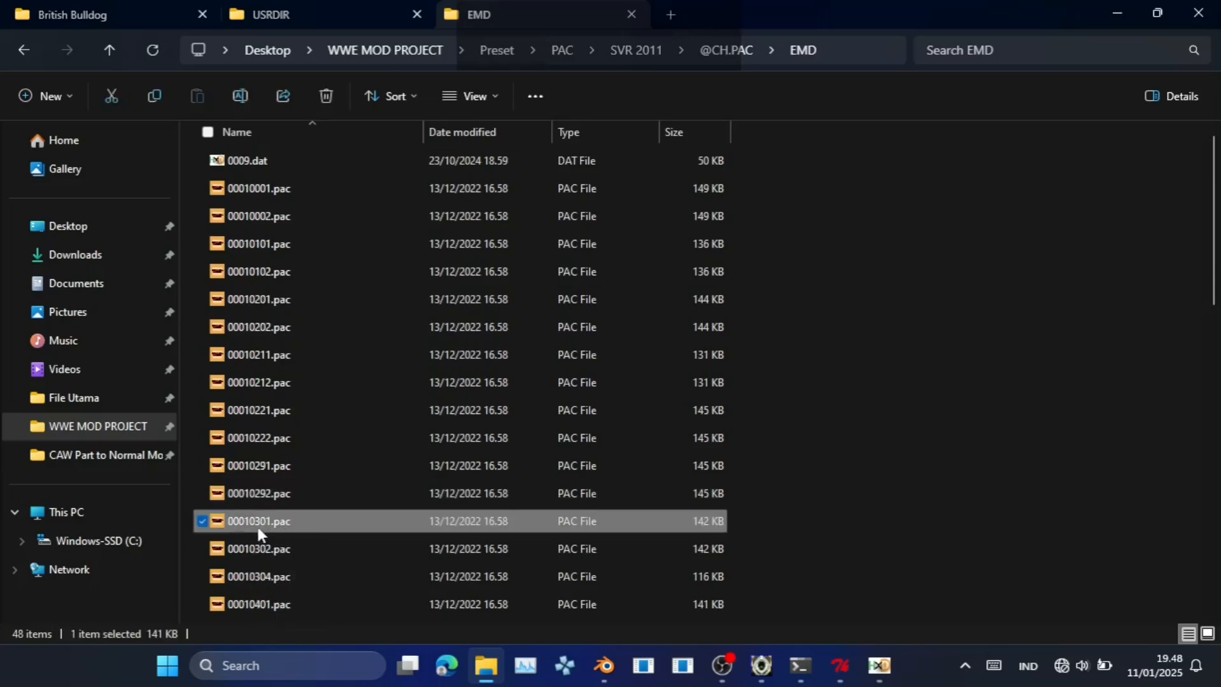
{"action": "key", "text": "ctrl+c"}
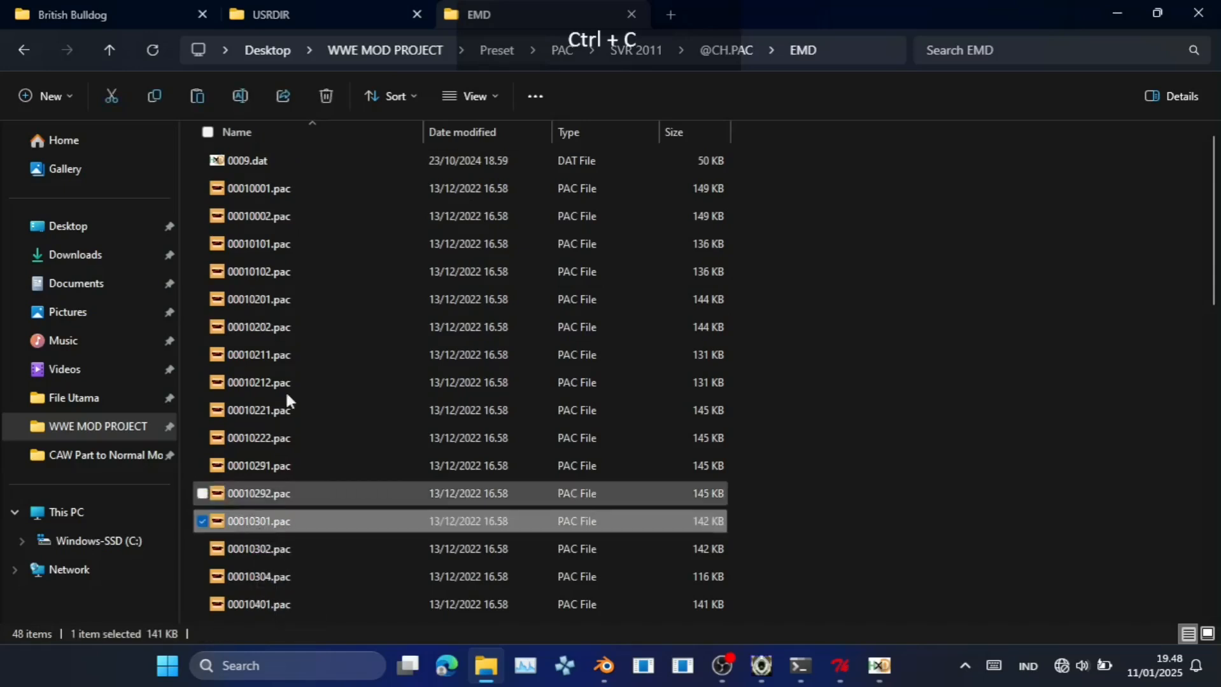
{"action": "left_click", "coordinate": [155, 9]}
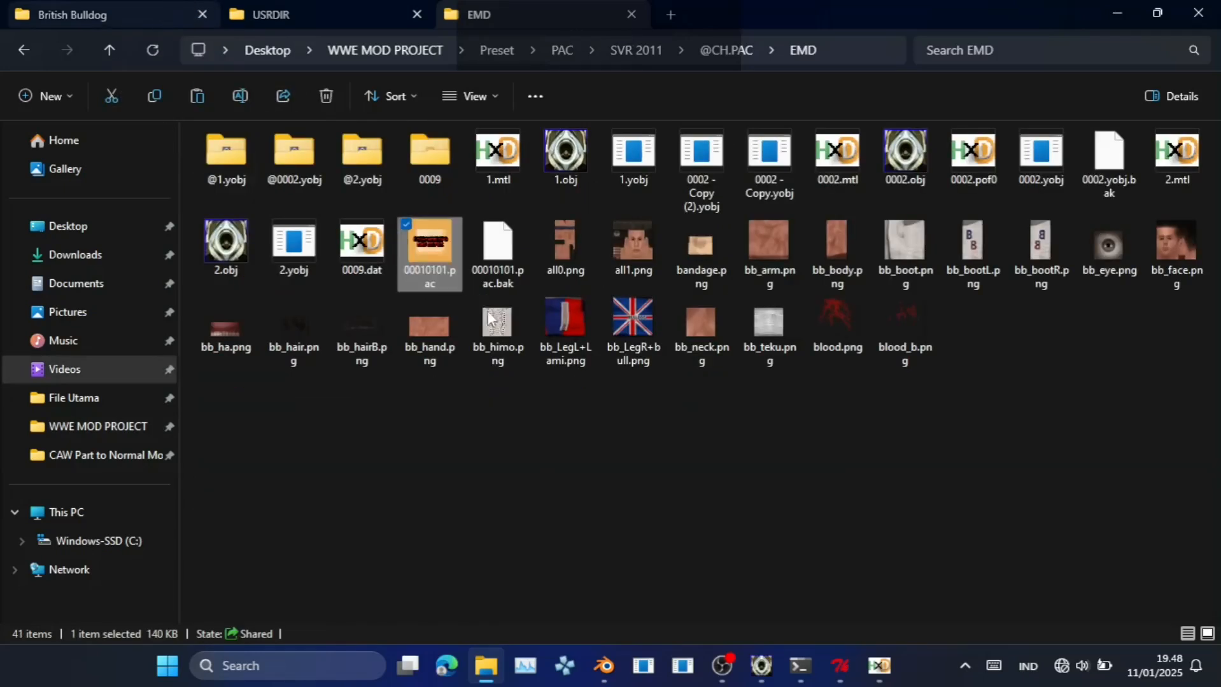
{"action": "key", "text": "ctrl+v"}
{"action": "left_click", "coordinate": [547, 439]}
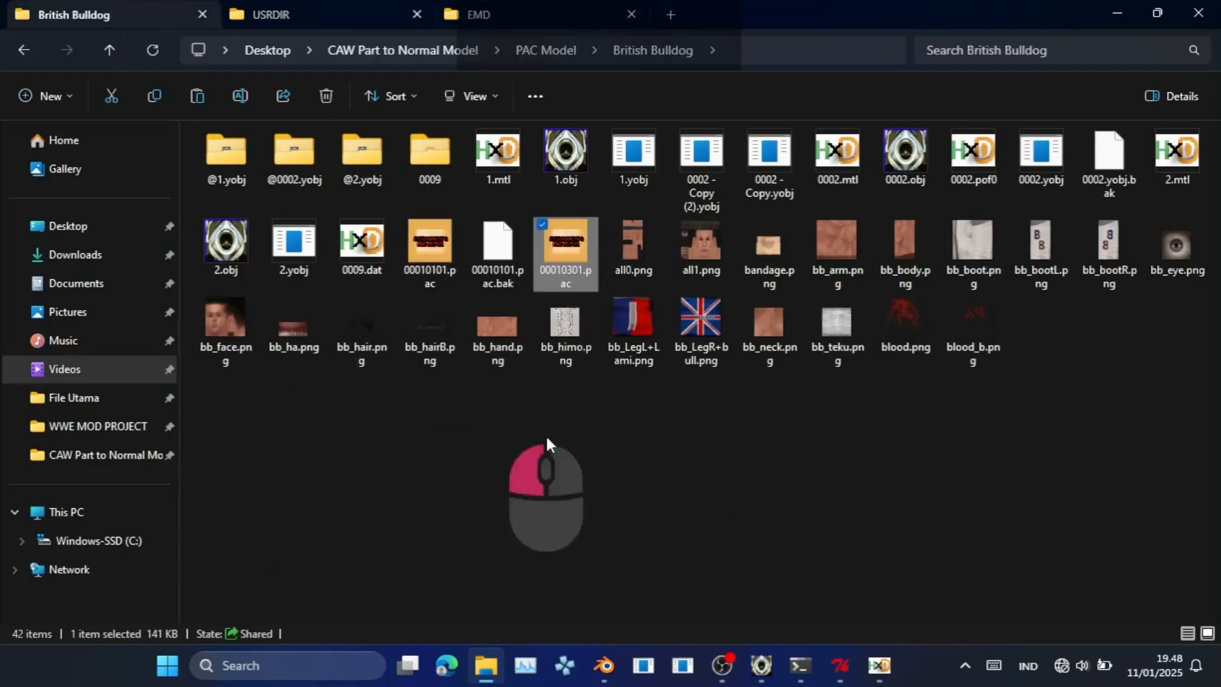
Open the copied 00010301.pac in PAC Editor and bring up the editor window holding 00010101.PAC.
{"action": "left_click", "coordinate": [562, 246]}
{"action": "double_click", "coordinate": [563, 245]}
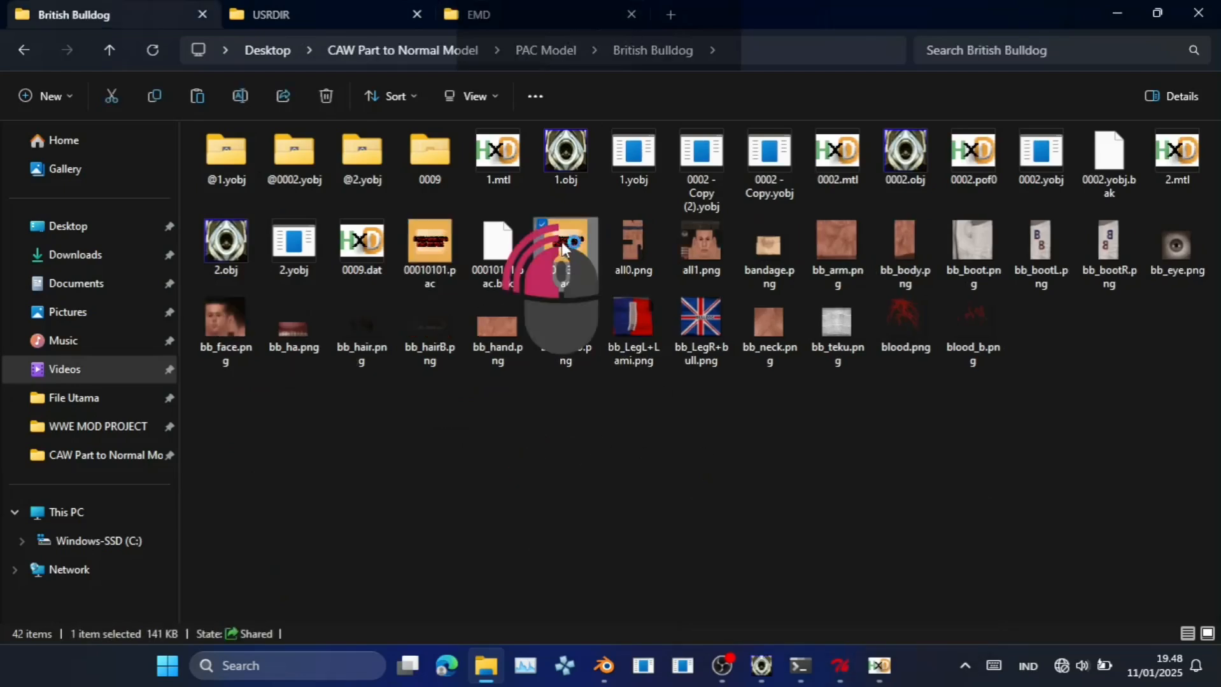
{"action": "mouse_move", "coordinate": [840, 666]}
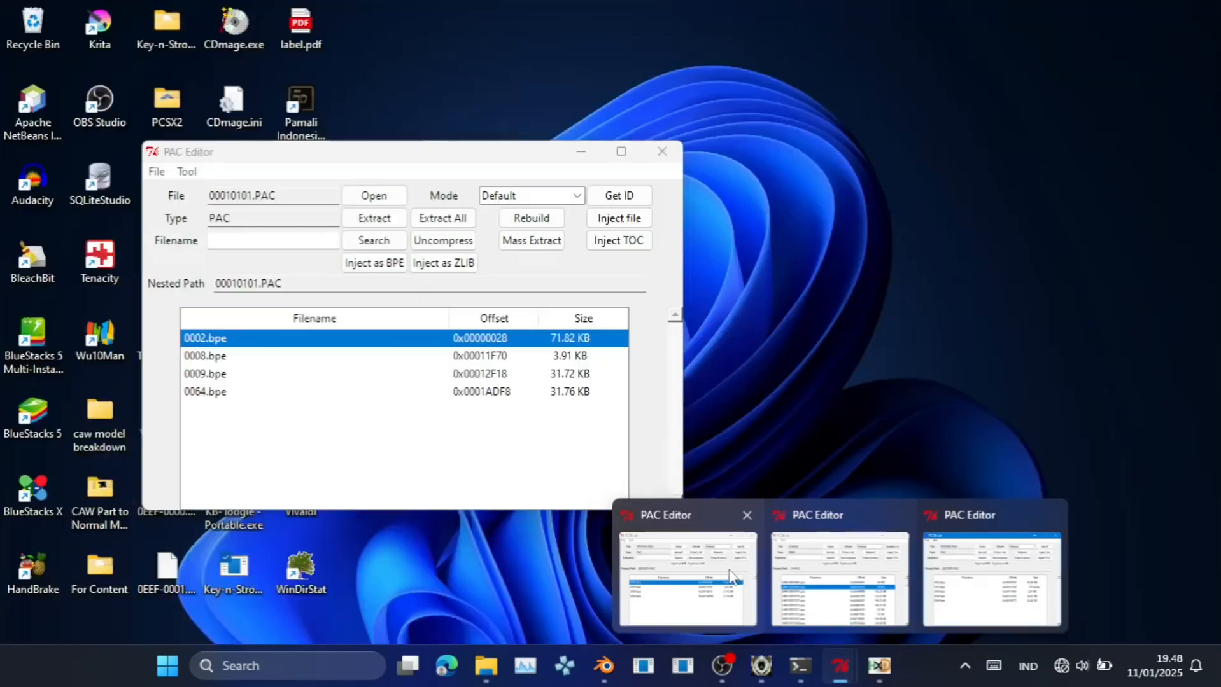
{"action": "left_click", "coordinate": [777, 582]}
Arrange the 00010101.PAC and 00010301.PAC editor windows side by side and compare their file entries, including 0005.bpe.
{"action": "left_click_drag", "start_coordinate": [330, 150], "coordinate": [800, 78]}
{"action": "left_click_drag", "start_coordinate": [376, 64], "coordinate": [702, 223]}
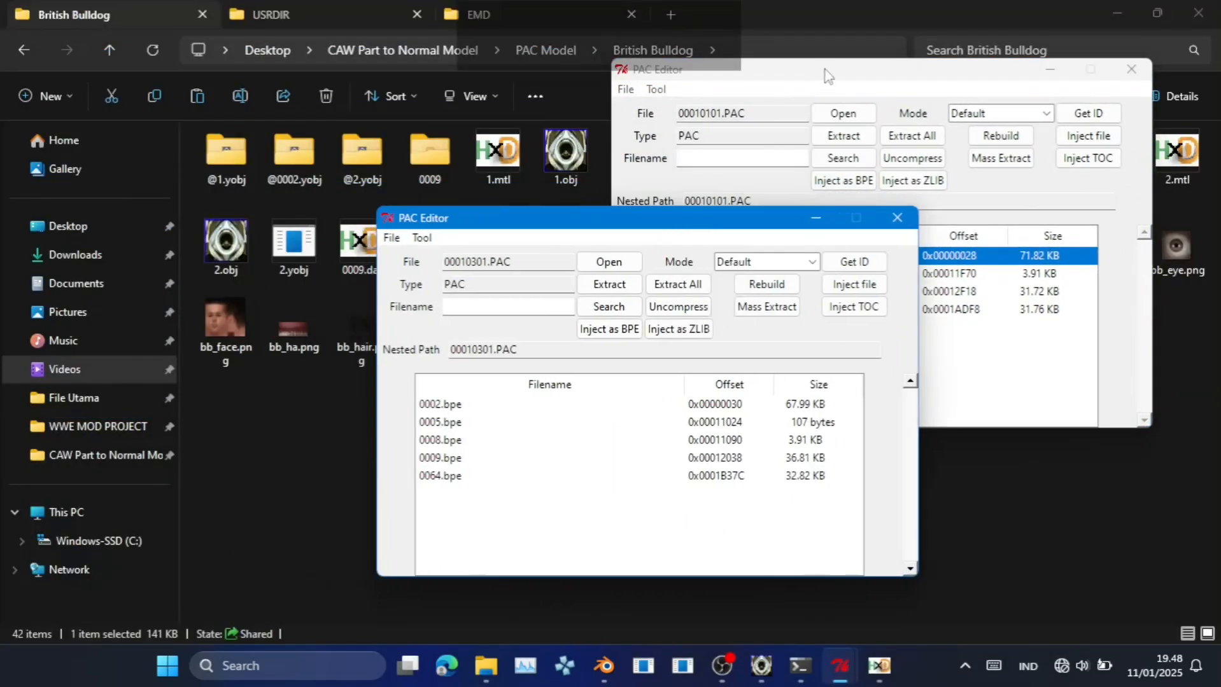
{"action": "left_click_drag", "start_coordinate": [824, 69], "coordinate": [223, 122]}
{"action": "left_click_drag", "start_coordinate": [649, 227], "coordinate": [878, 115]}
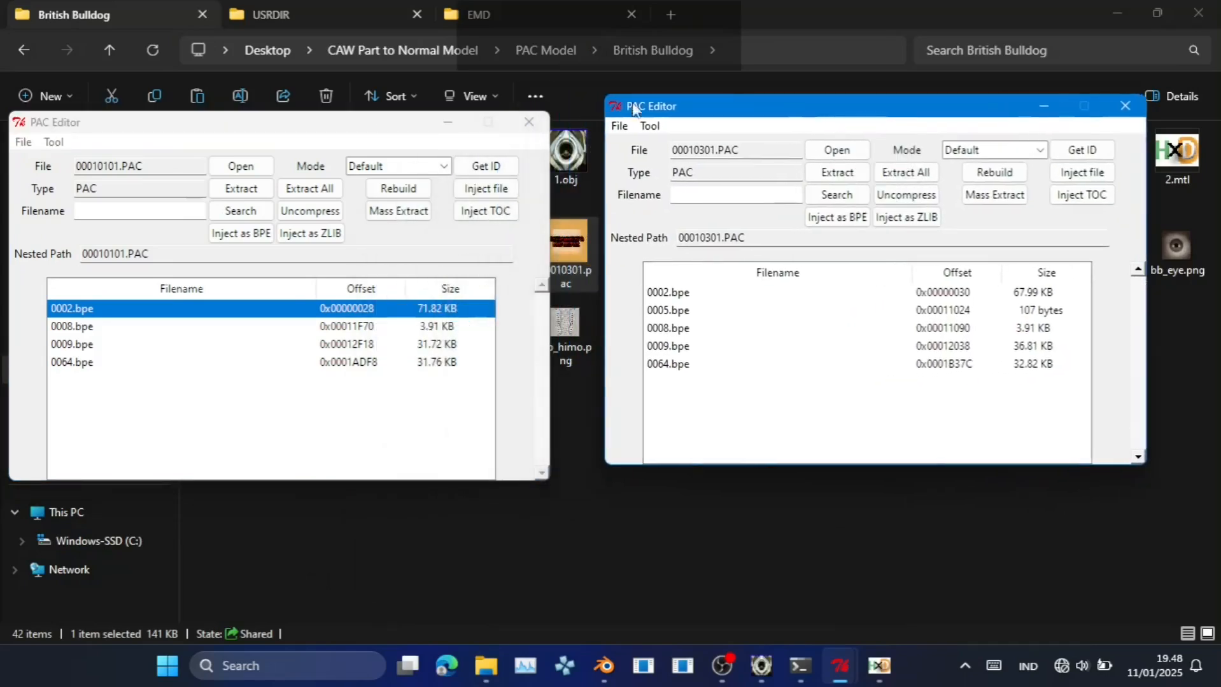
{"action": "left_click_drag", "start_coordinate": [194, 131], "coordinate": [245, 110]}
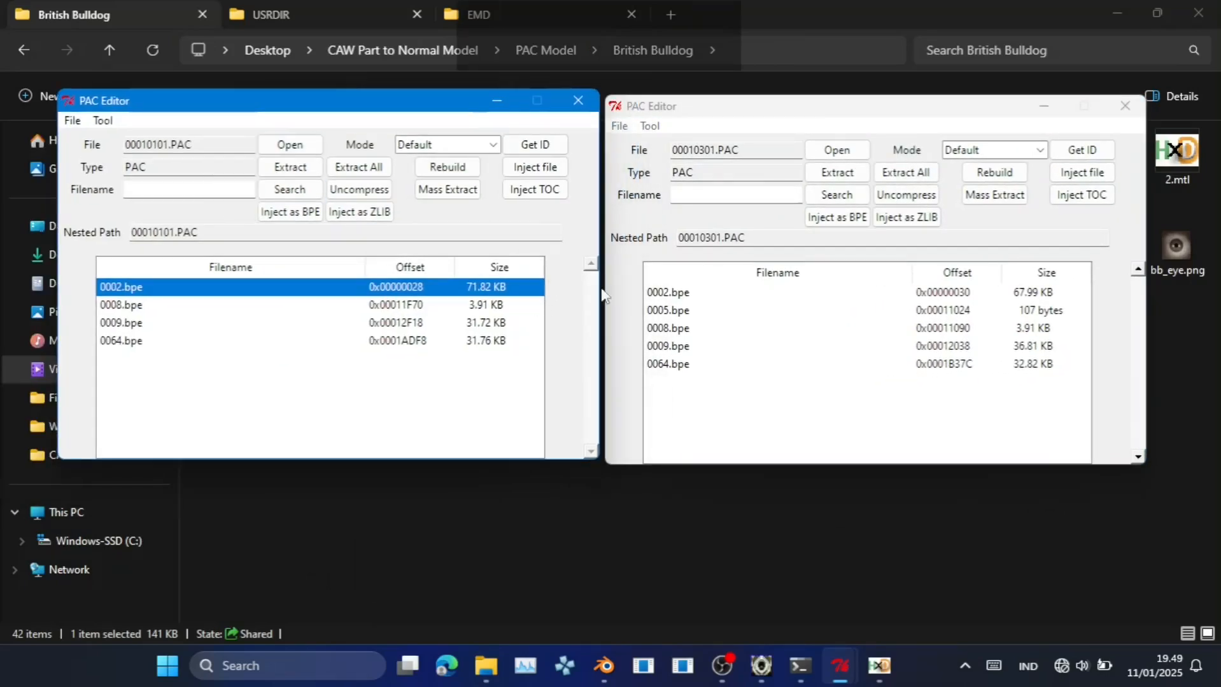
{"action": "left_click", "coordinate": [675, 311]}
{"action": "left_click", "coordinate": [166, 289]}
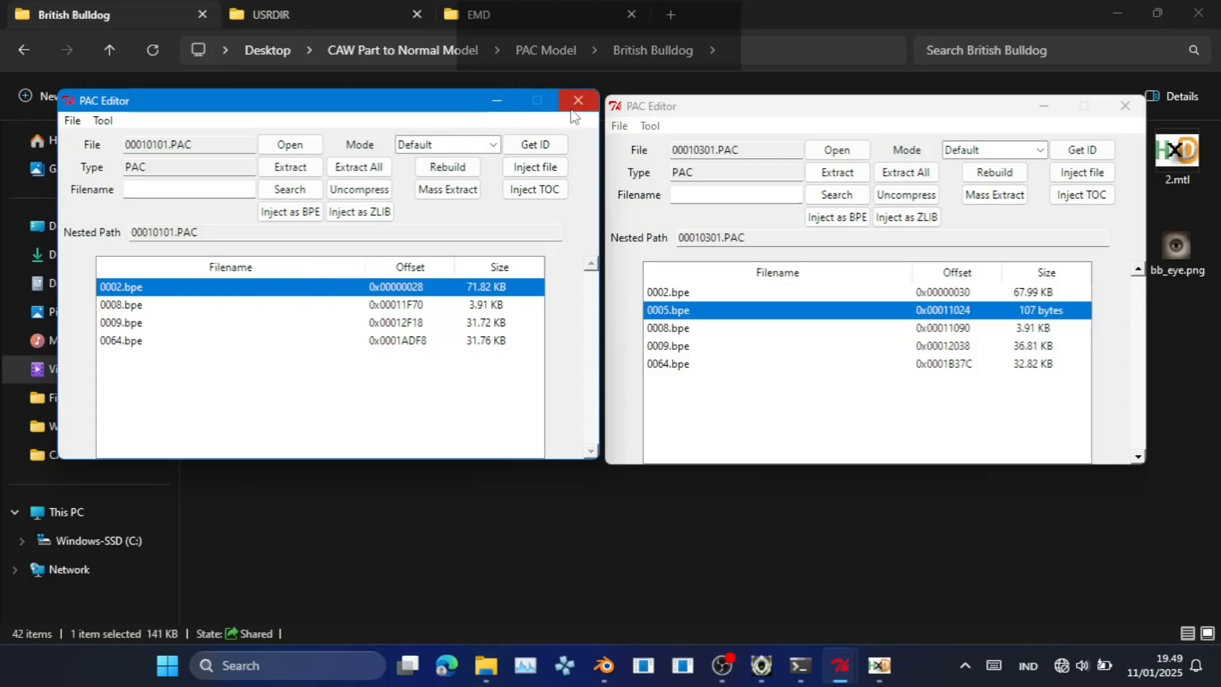
Close the 00010101.PAC editor and inject 0002.yobj as BPE into the 0002.bpe entry of 00010301.PAC.
{"action": "left_click", "coordinate": [668, 313]}
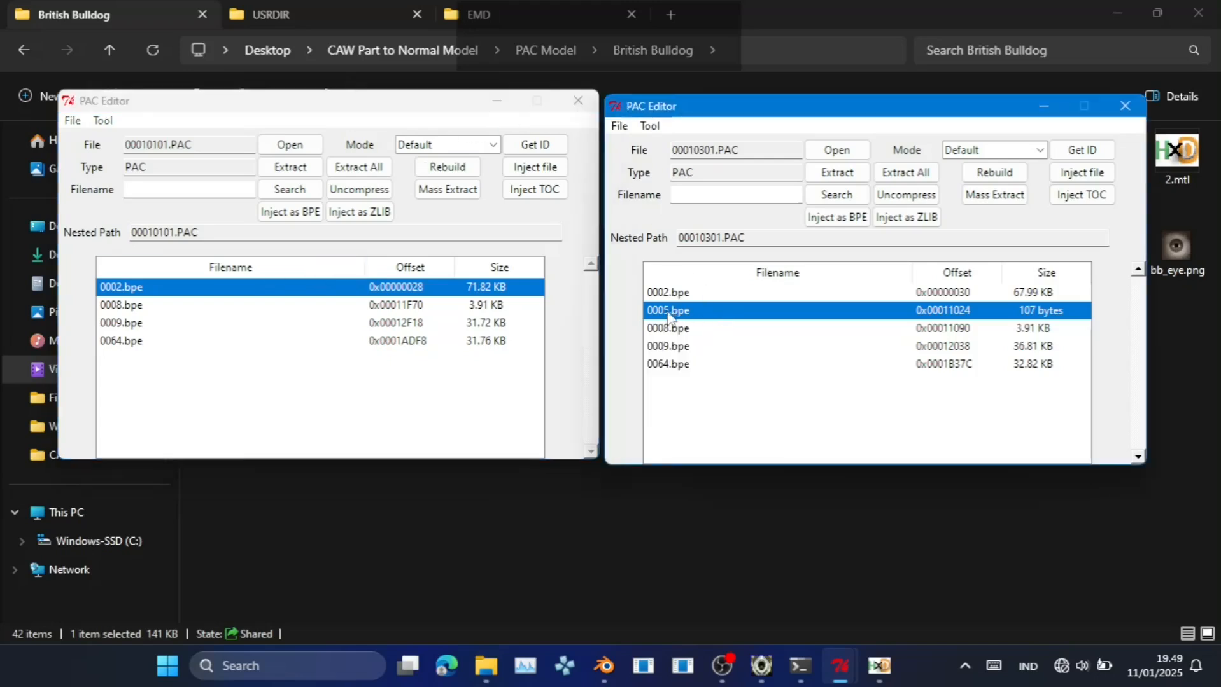
{"action": "left_click", "coordinate": [578, 101]}
{"action": "left_click", "coordinate": [698, 294]}
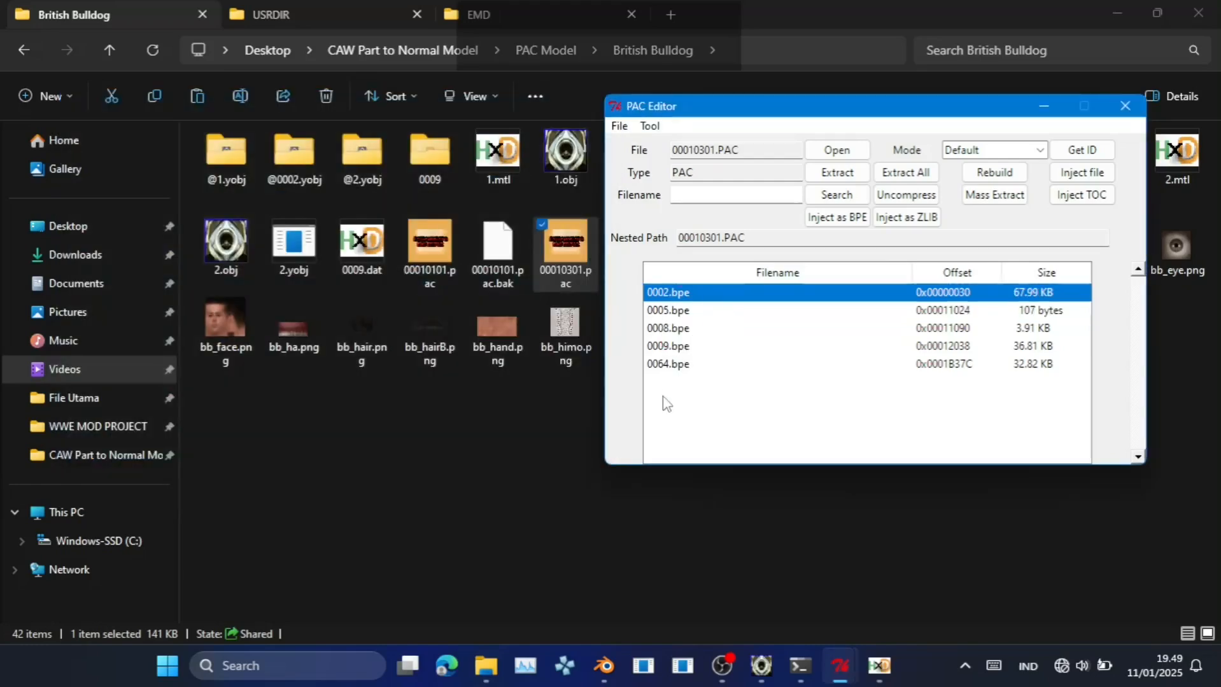
{"action": "left_click", "coordinate": [826, 218]}
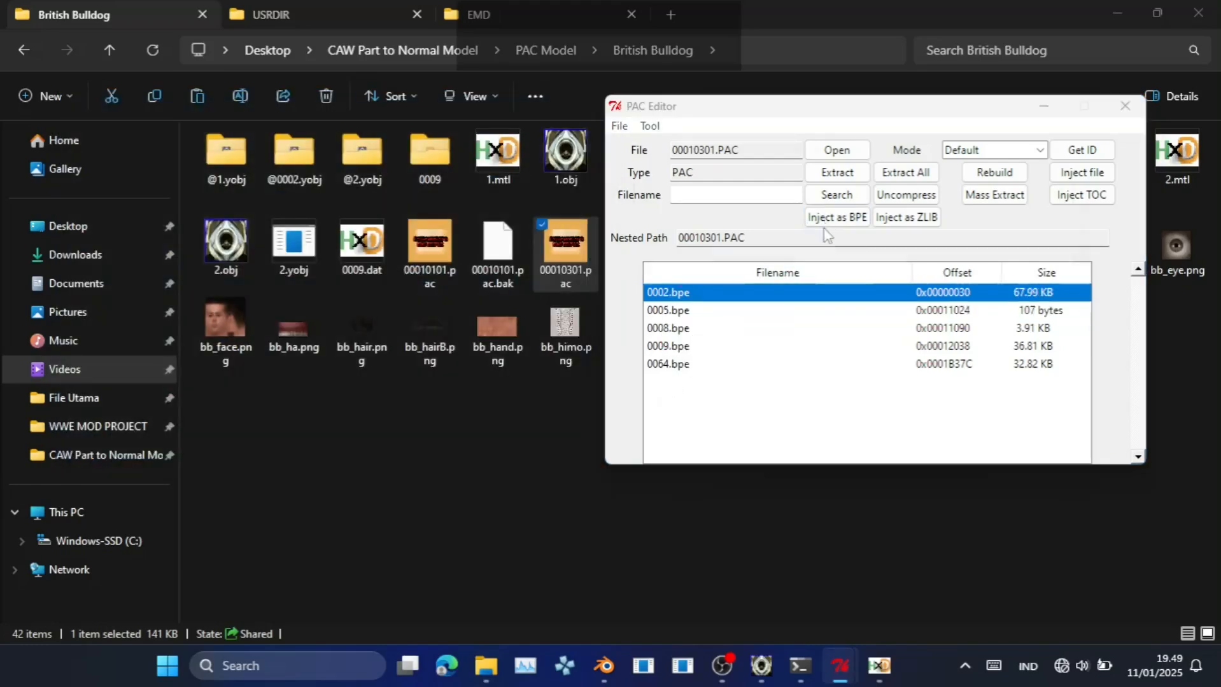
{"action": "scroll", "coordinate": [787, 365], "scroll_direction": "down", "scroll_amount": 3}
{"action": "scroll", "coordinate": [787, 366], "scroll_direction": "down", "scroll_amount": 2}
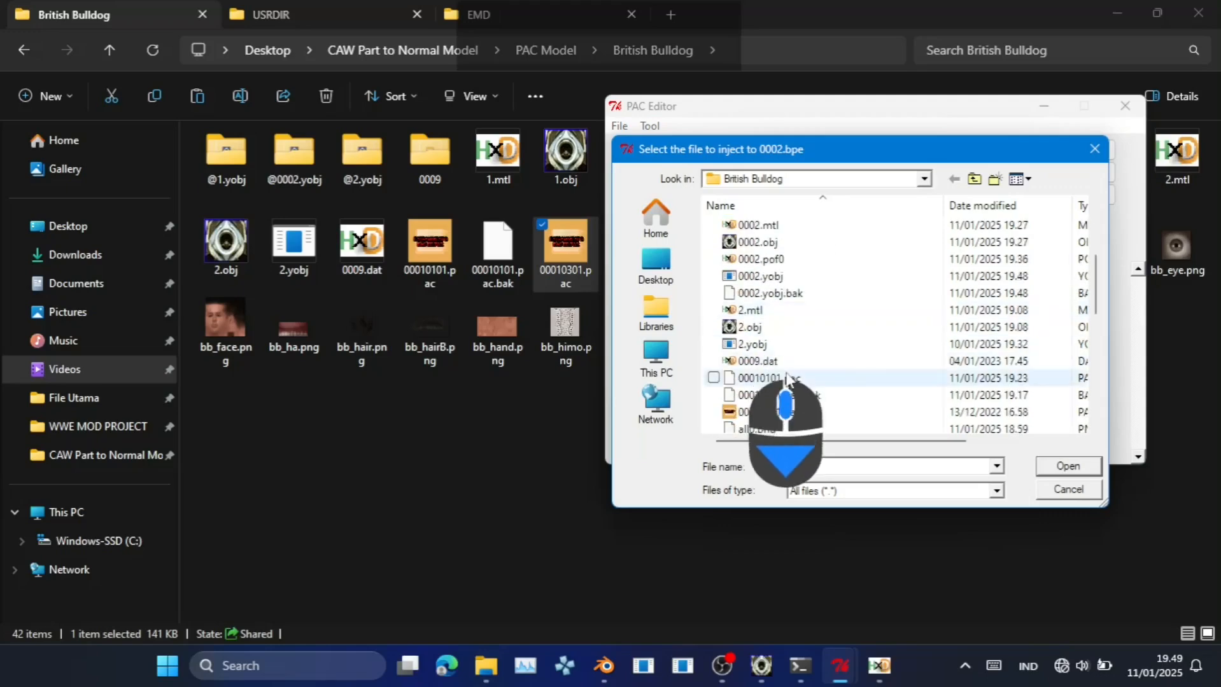
{"action": "double_click", "coordinate": [788, 284]}
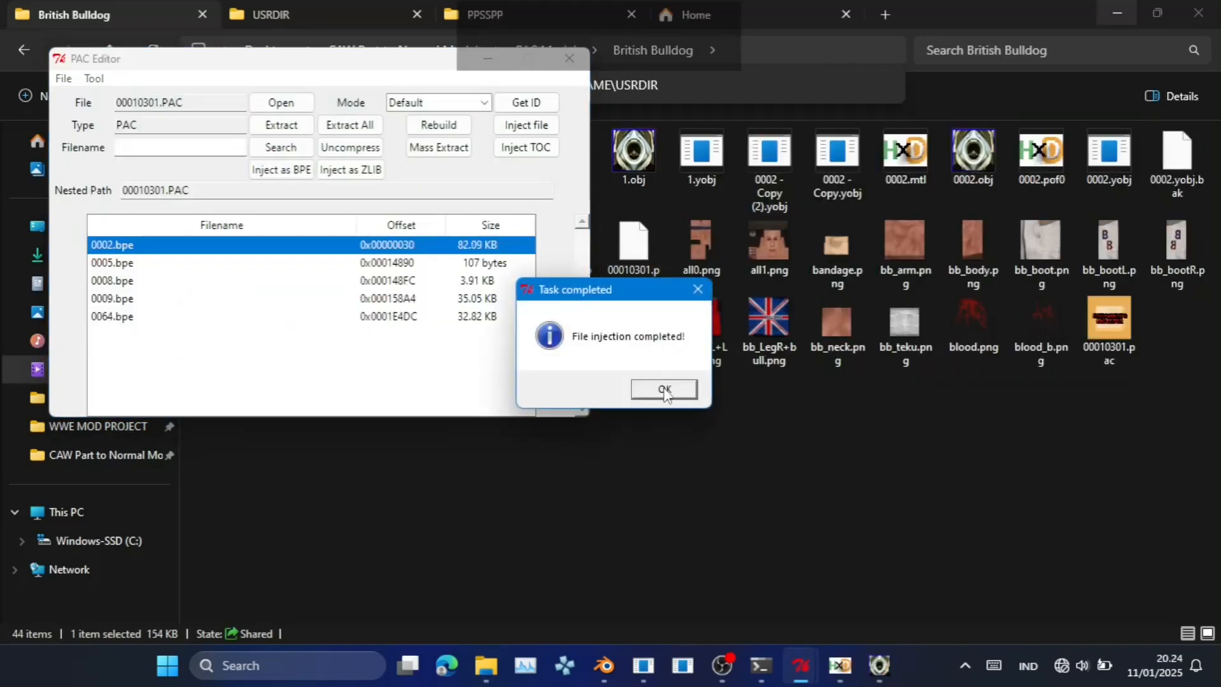
{"action": "left_click", "coordinate": [664, 390]}
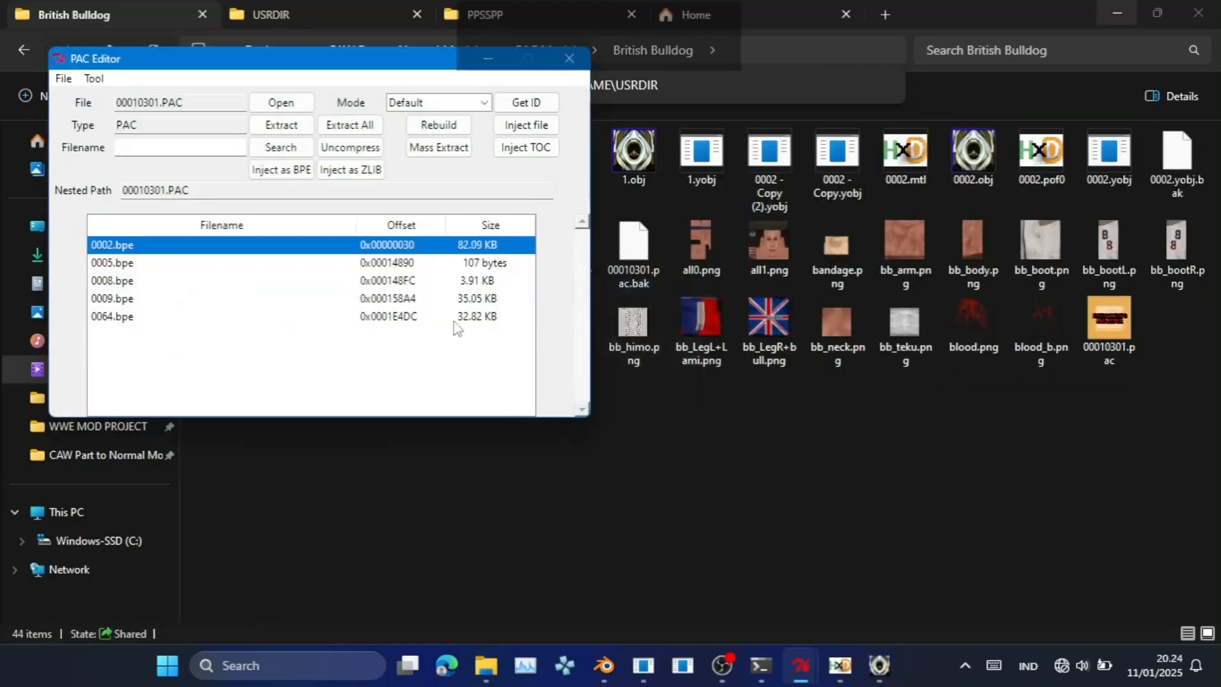
Inject 0009 new.pac from the 0009 new folder as BPE into the 0009.bpe entry of 00010301.PAC.
{"action": "left_click", "coordinate": [333, 299]}
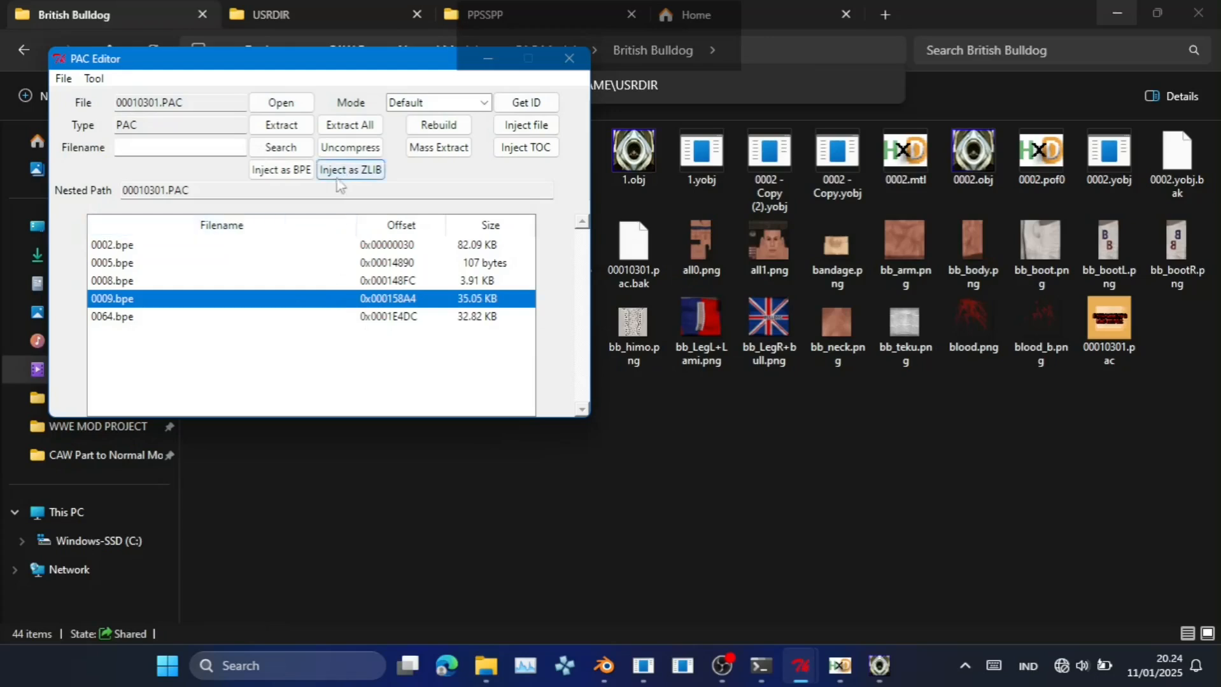
{"action": "left_click", "coordinate": [280, 169]}
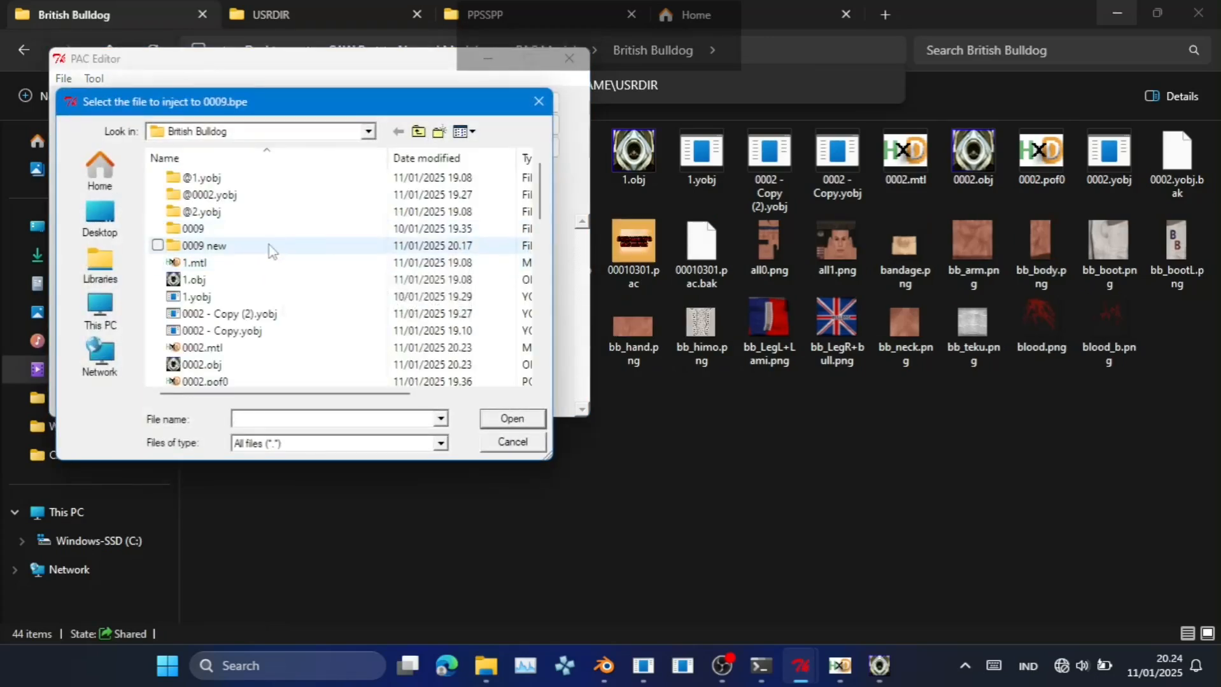
{"action": "double_click", "coordinate": [267, 249]}
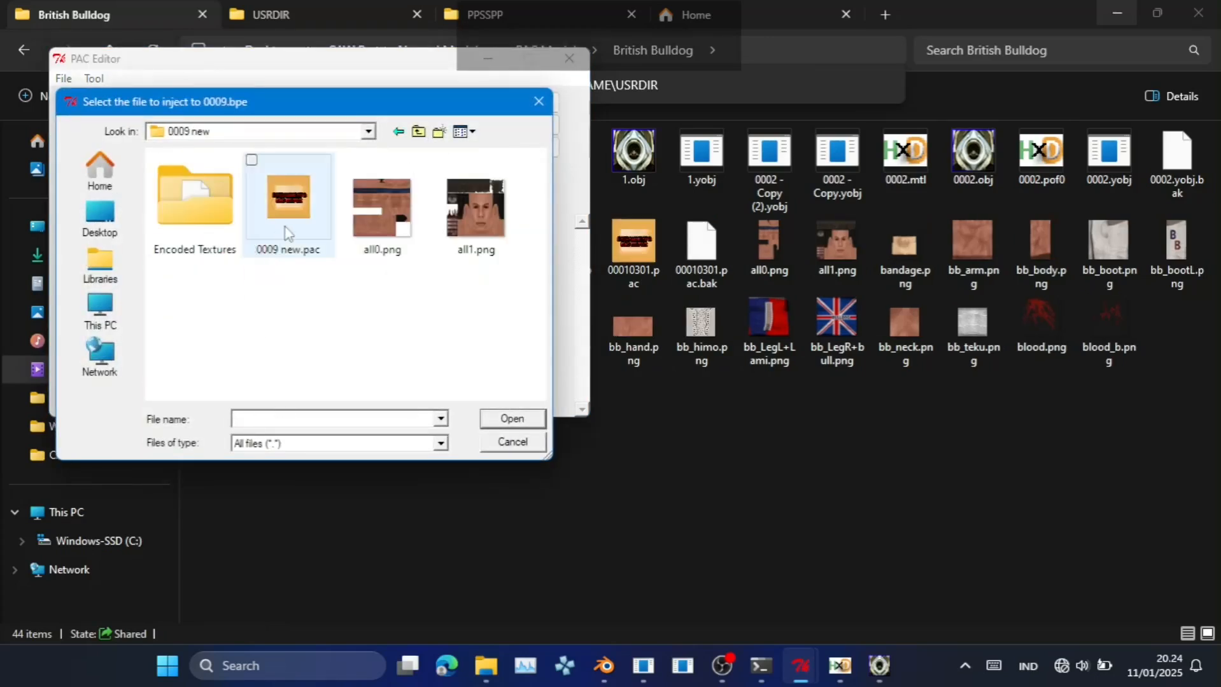
{"action": "double_click", "coordinate": [284, 229]}
{"action": "left_click", "coordinate": [661, 387]}
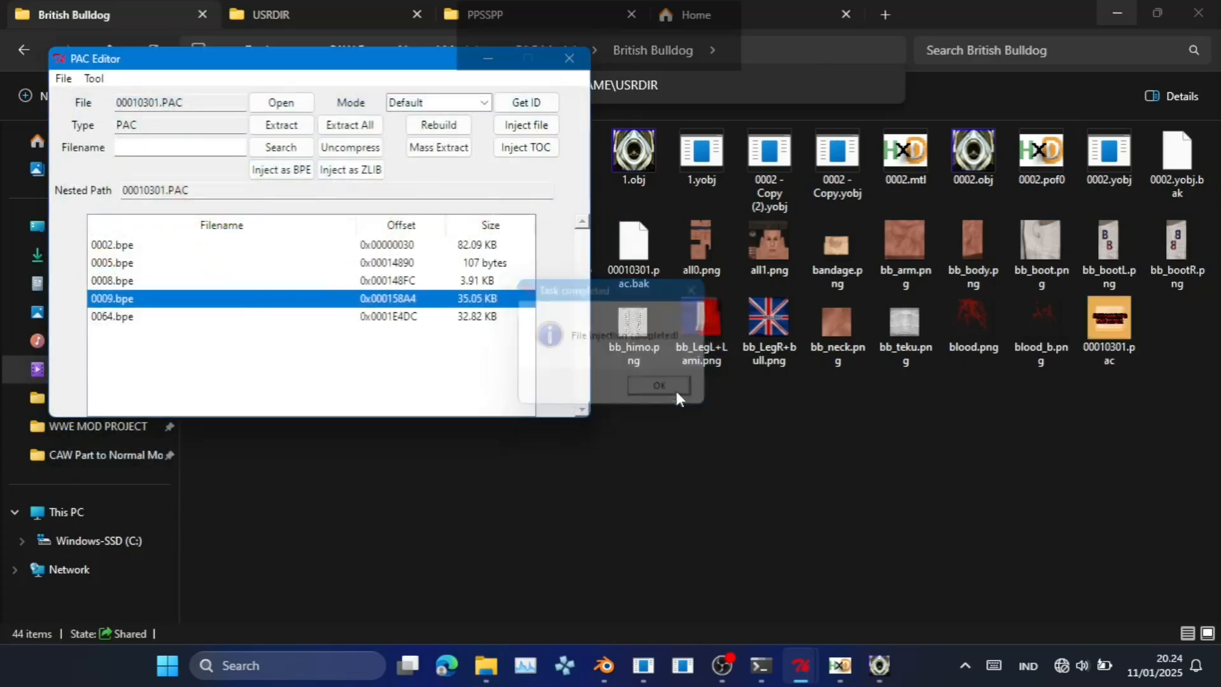
Switch to the CH.PAC editor and inject 00010301.pac from the British Bulldog folder into EMD\00010001.pac.
{"action": "mouse_move", "coordinate": [818, 655]}
{"action": "left_click", "coordinate": [726, 547]}
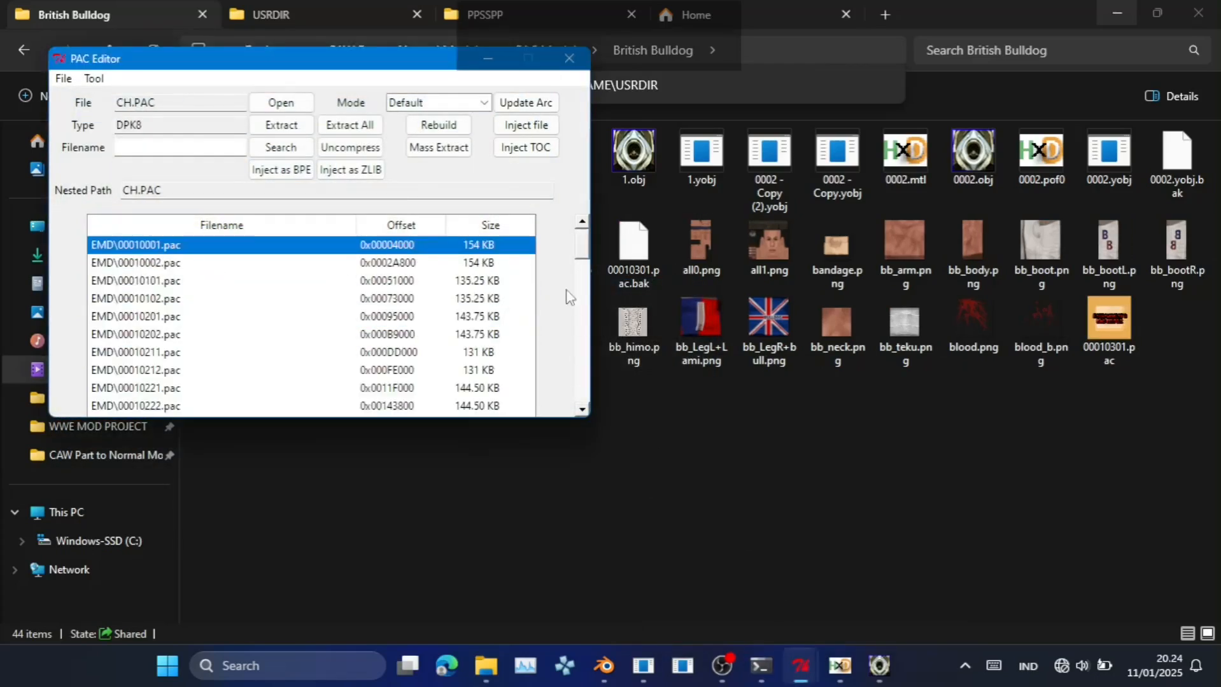
{"action": "left_click", "coordinate": [529, 125]}
{"action": "left_click", "coordinate": [418, 132]}
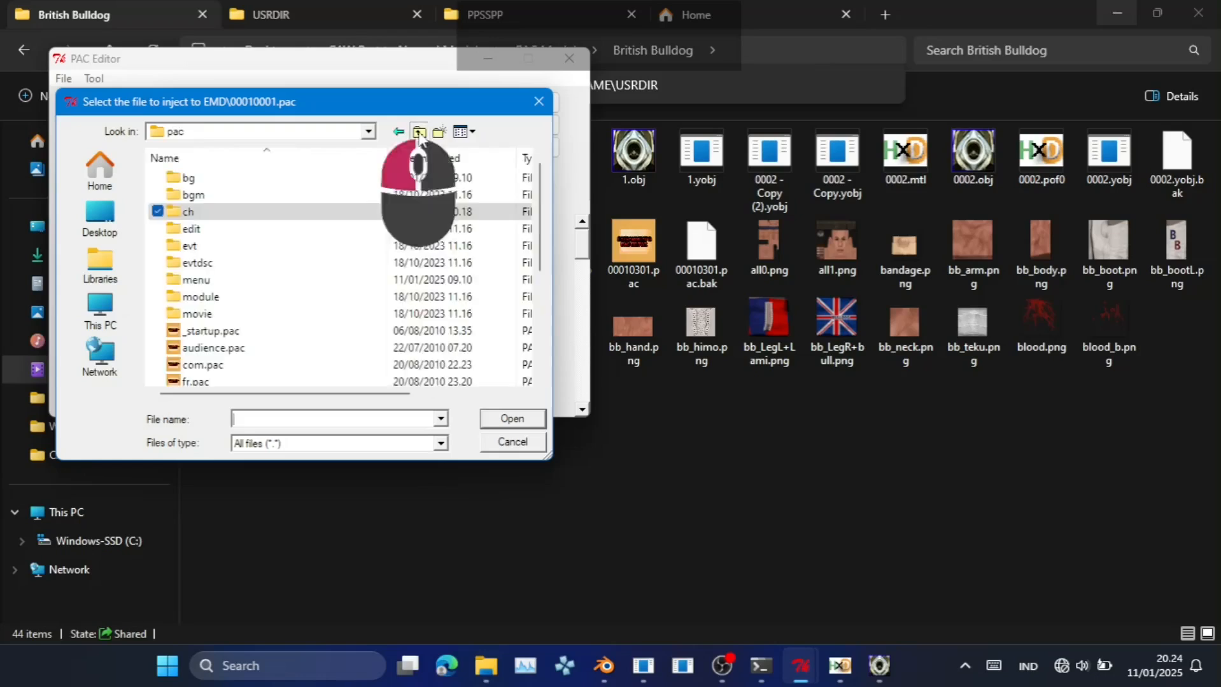
{"action": "left_click", "coordinate": [418, 131]}
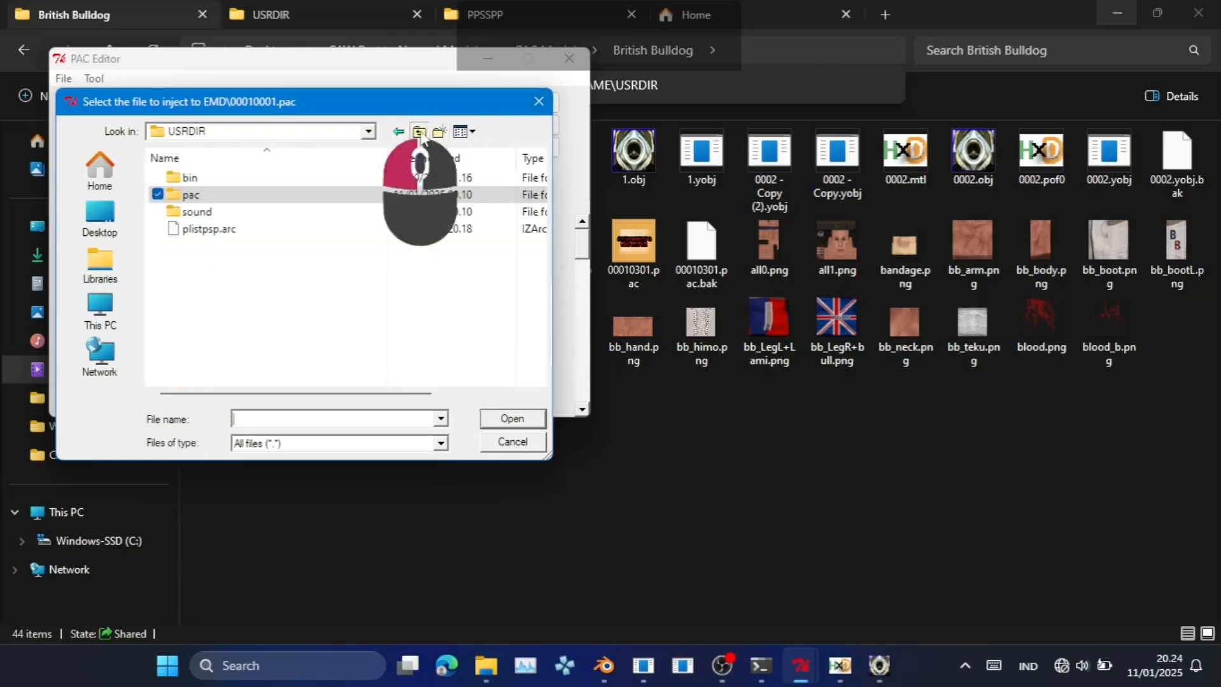
{"action": "left_click", "coordinate": [418, 131]}
{"action": "left_click", "coordinate": [418, 132]}
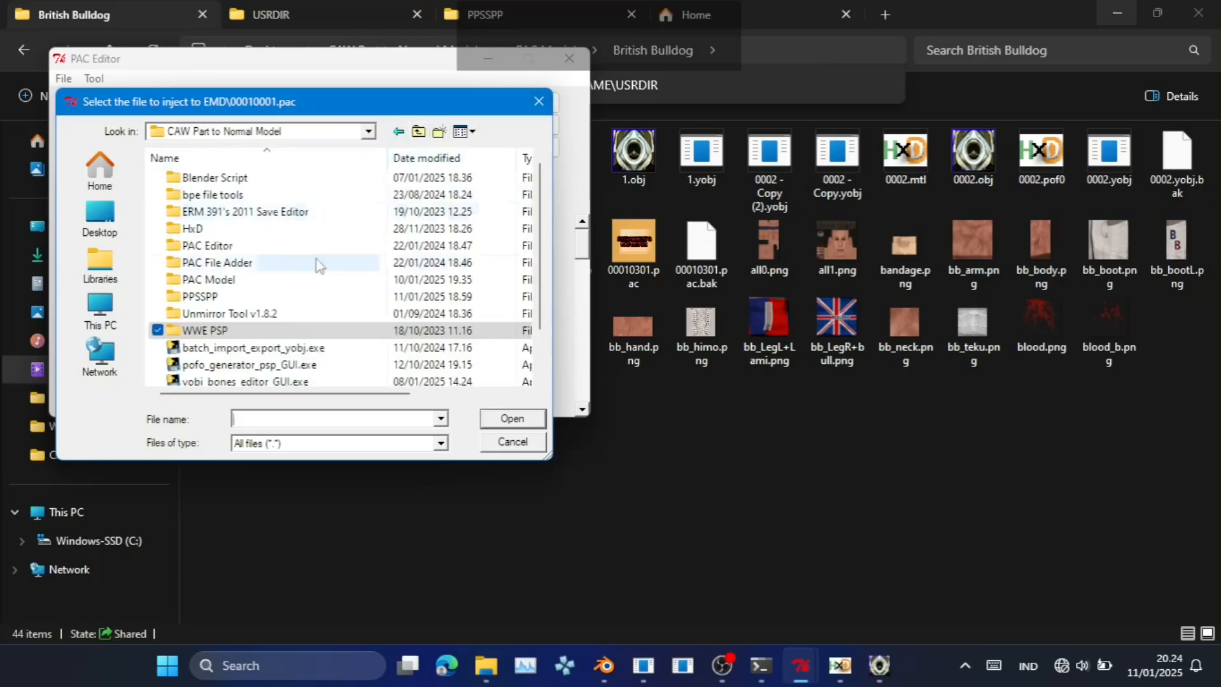
{"action": "double_click", "coordinate": [300, 278]}
{"action": "double_click", "coordinate": [270, 198]}
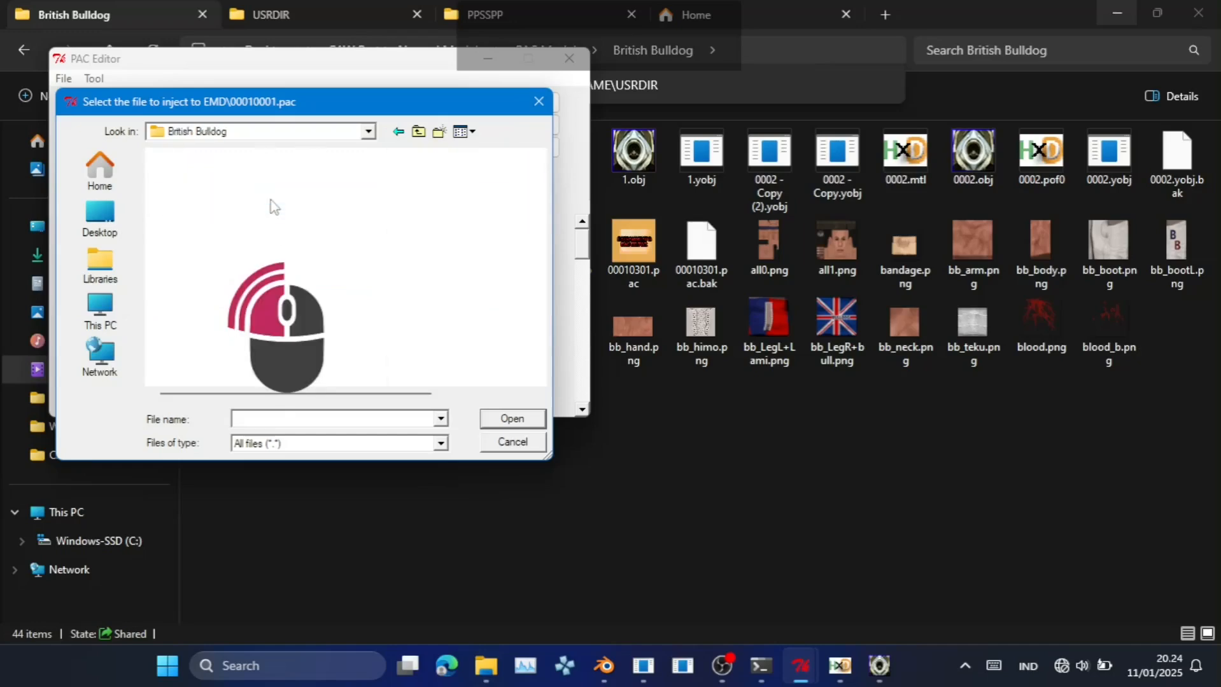
{"action": "scroll", "coordinate": [257, 268], "scroll_direction": "down", "scroll_amount": 5}
{"action": "double_click", "coordinate": [255, 280]}
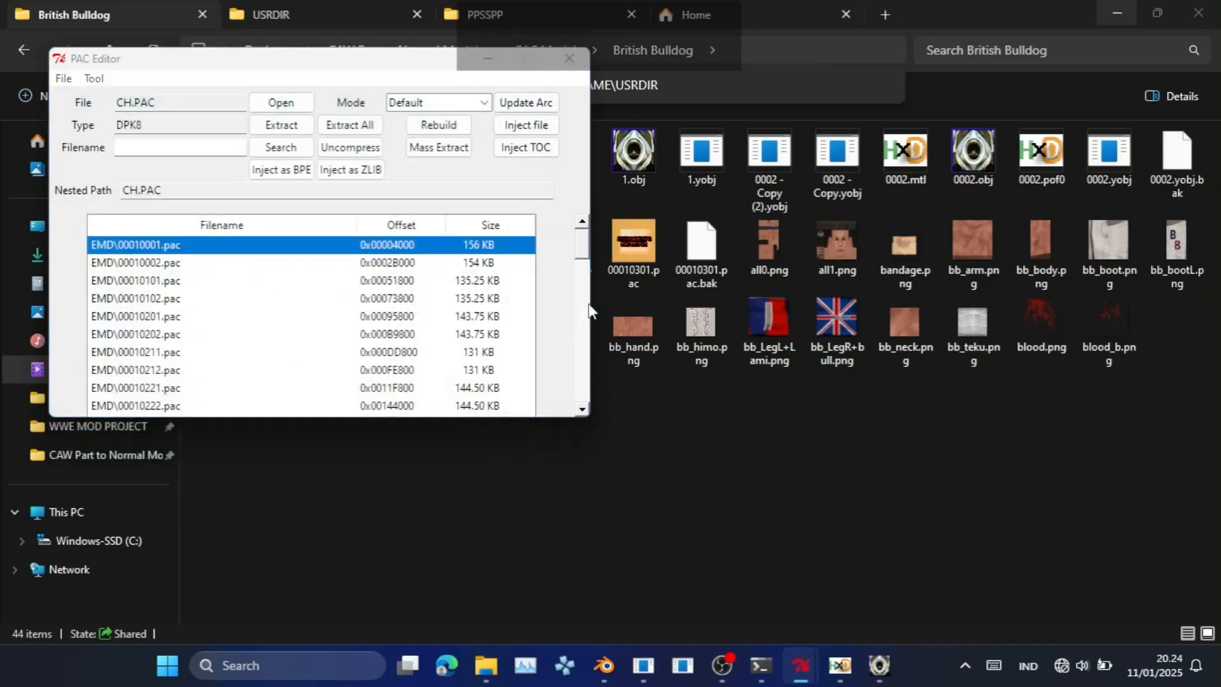
{"action": "left_click", "coordinate": [665, 390]}
Inject 00010301.pac from the British Bulldog folder into the EMD\00010002.pac entry of CH.PAC.
{"action": "left_click", "coordinate": [501, 263]}
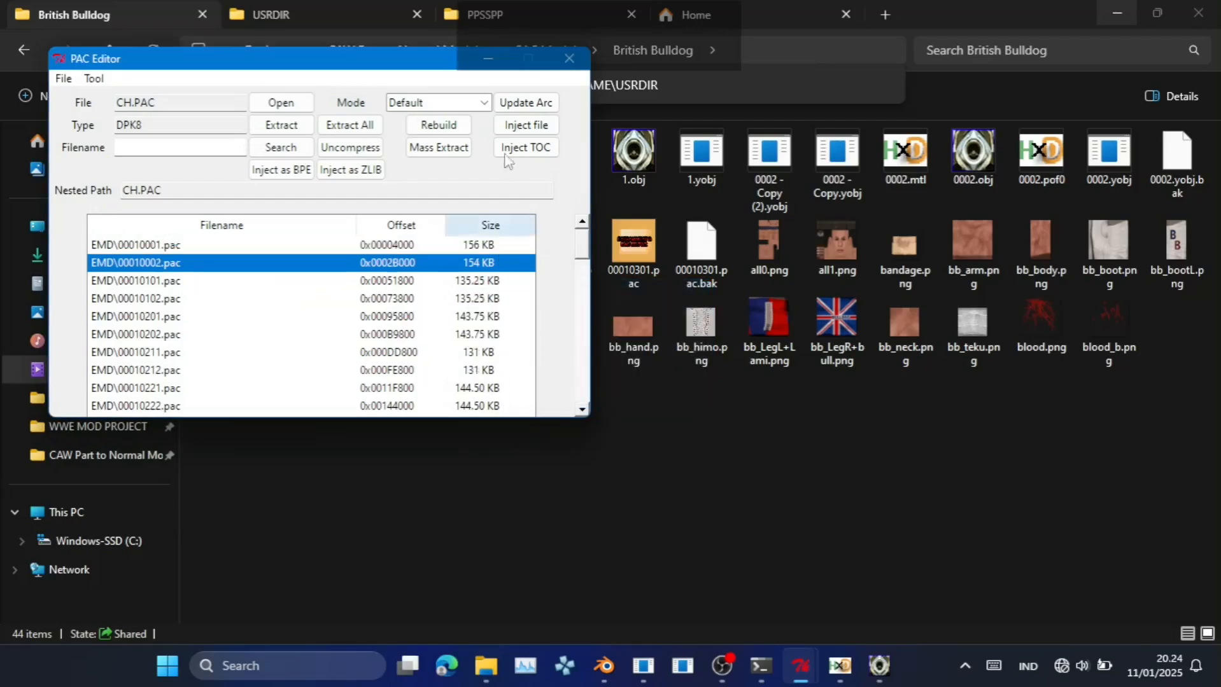
{"action": "left_click", "coordinate": [526, 125]}
{"action": "left_click", "coordinate": [418, 134]}
{"action": "left_click", "coordinate": [418, 134]}
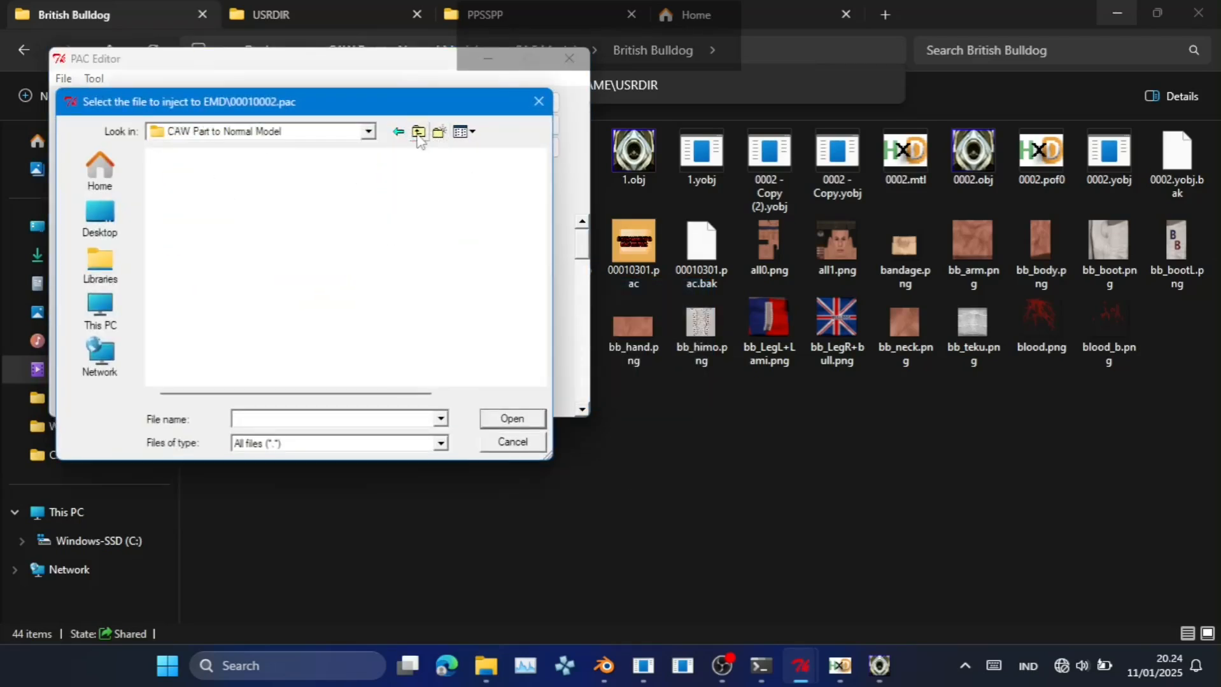
{"action": "double_click", "coordinate": [307, 275]}
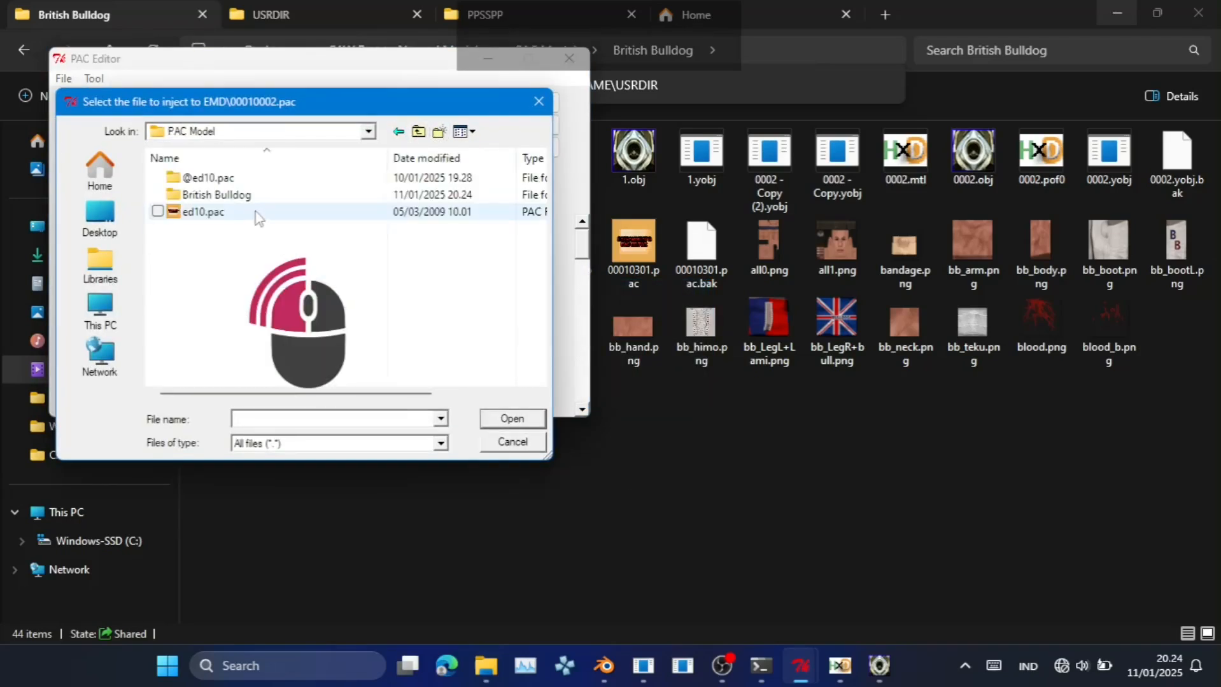
{"action": "double_click", "coordinate": [222, 196]}
{"action": "scroll", "coordinate": [247, 339], "scroll_direction": "down", "scroll_amount": 3}
{"action": "scroll", "coordinate": [247, 339], "scroll_direction": "down", "scroll_amount": 1}
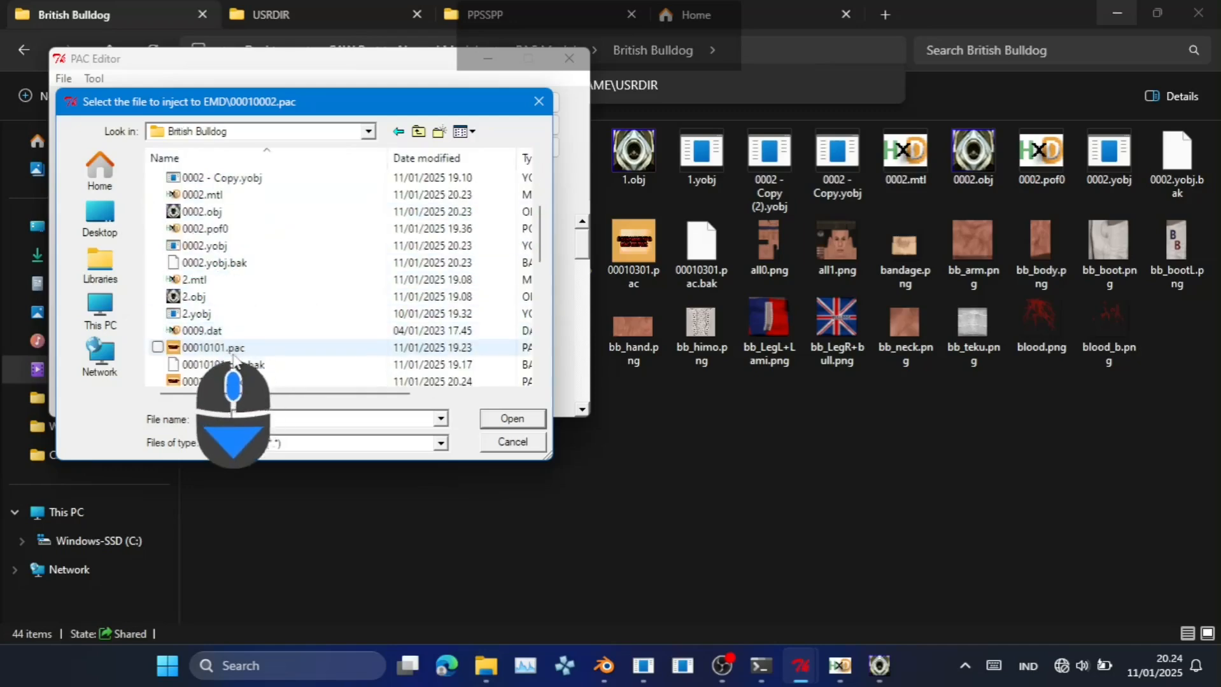
{"action": "double_click", "coordinate": [218, 349]}
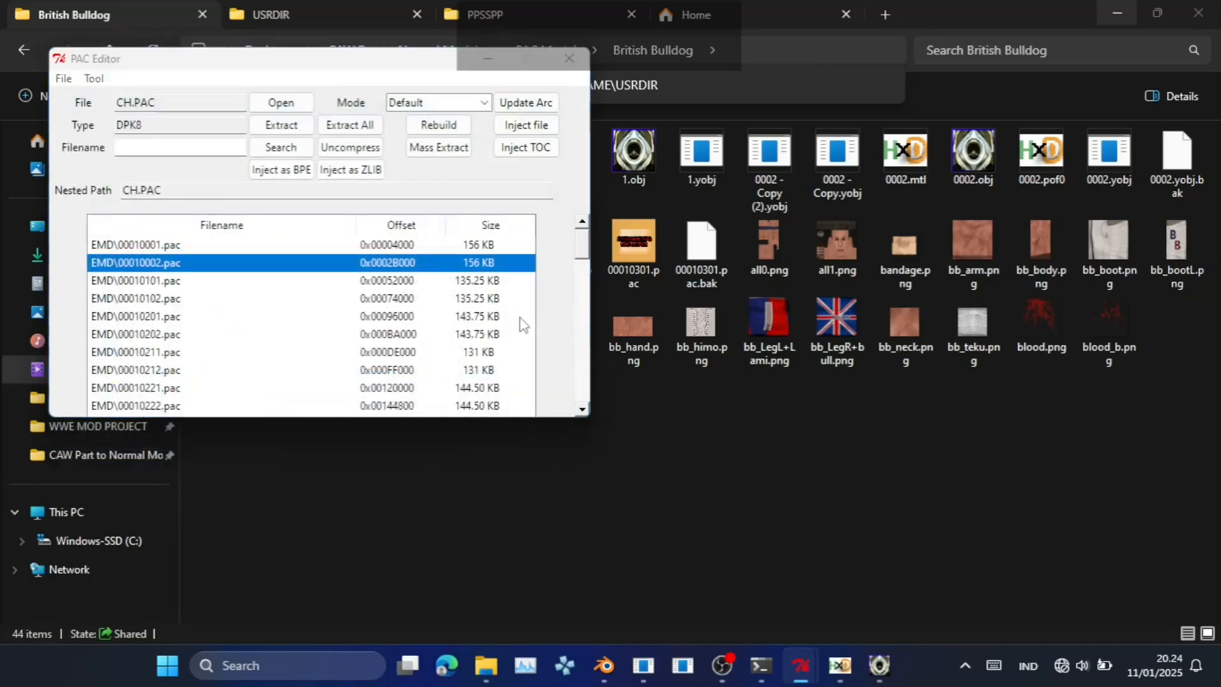
{"action": "left_click", "coordinate": [662, 389]}
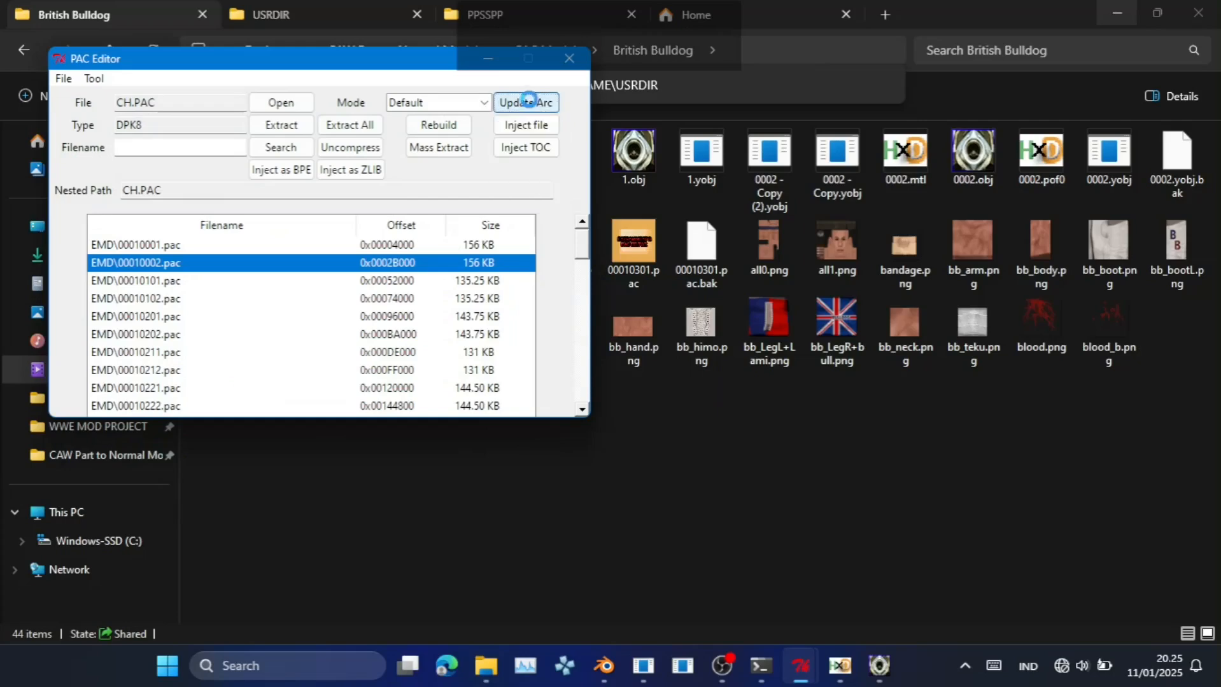
Update the plistpsp.arc file in the USRDIR folder to match the modified CH.PAC.
{"action": "left_click", "coordinate": [528, 100]}
{"action": "left_click", "coordinate": [418, 131]}
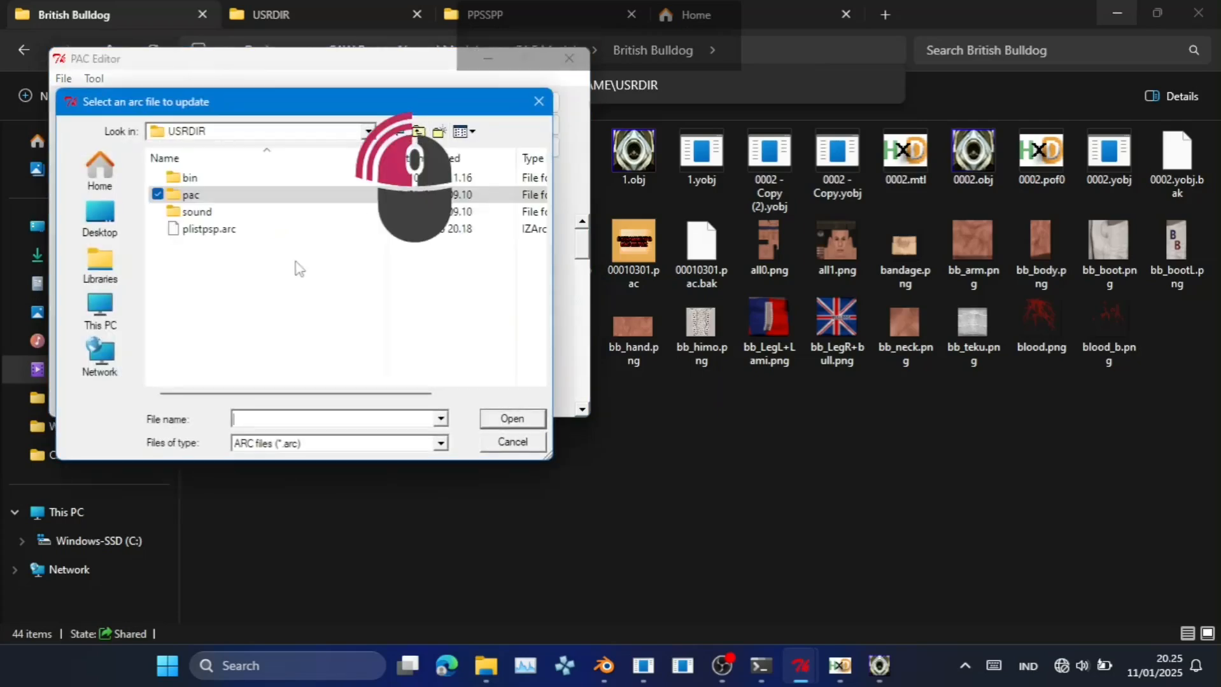
{"action": "double_click", "coordinate": [287, 232]}
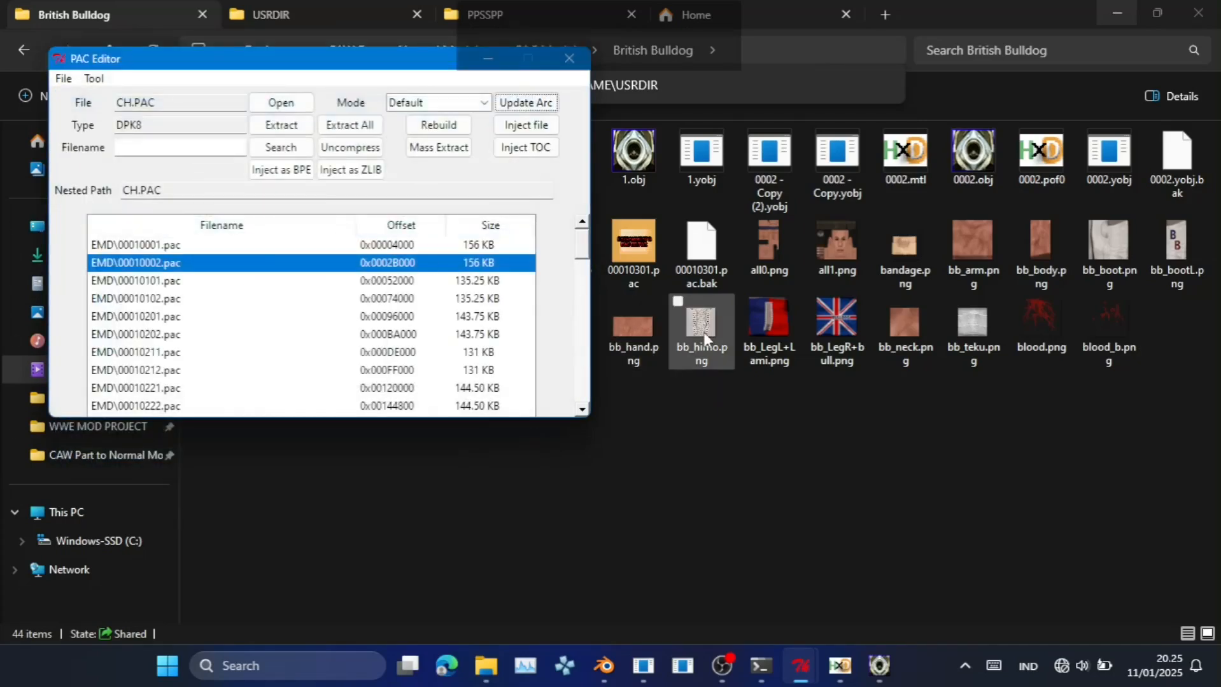
{"action": "left_click", "coordinate": [656, 385]}
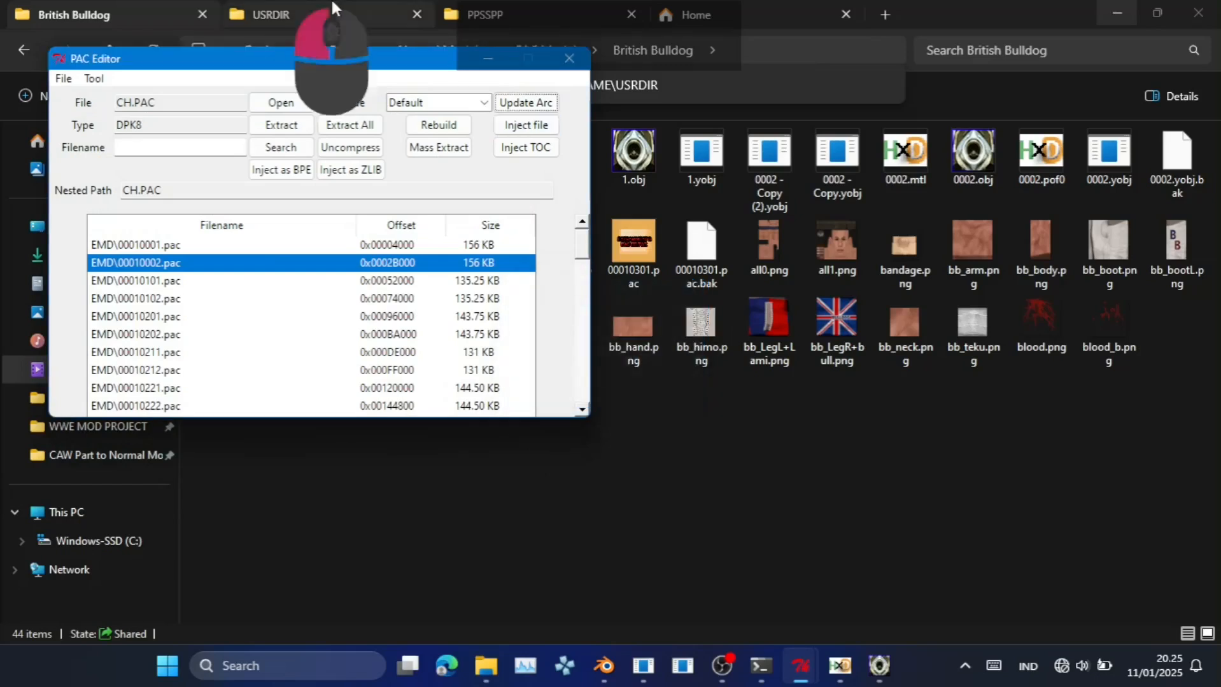
Delete the old plistpsp.arc from the USRDIR folder.
{"action": "left_click", "coordinate": [330, 15]}
{"action": "key", "text": "Delete"}
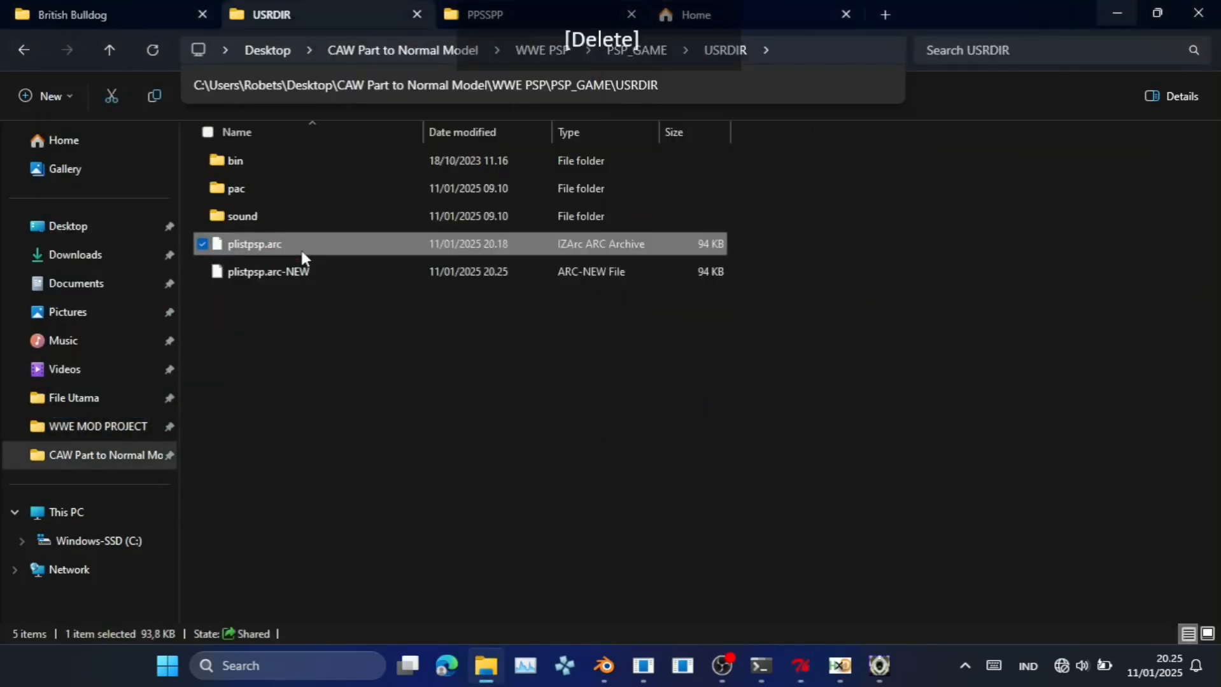
{"action": "key", "text": "F2"}
{"action": "key", "text": "Right"}
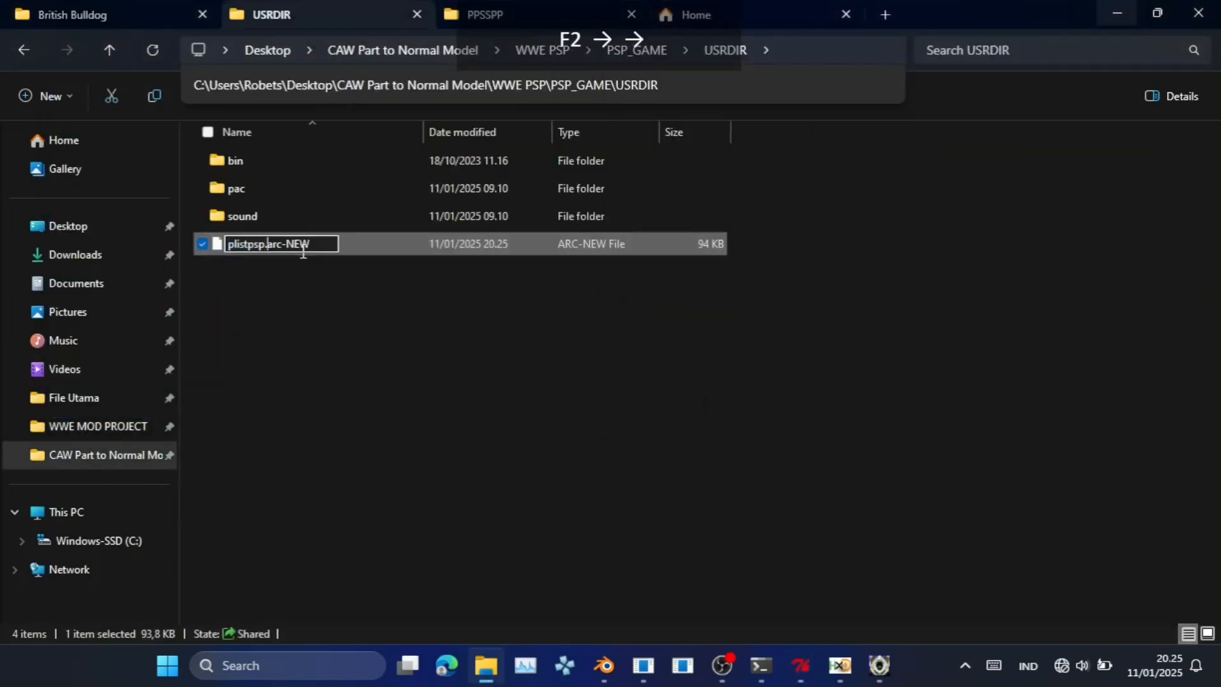
{"action": "key", "text": "Escape"}
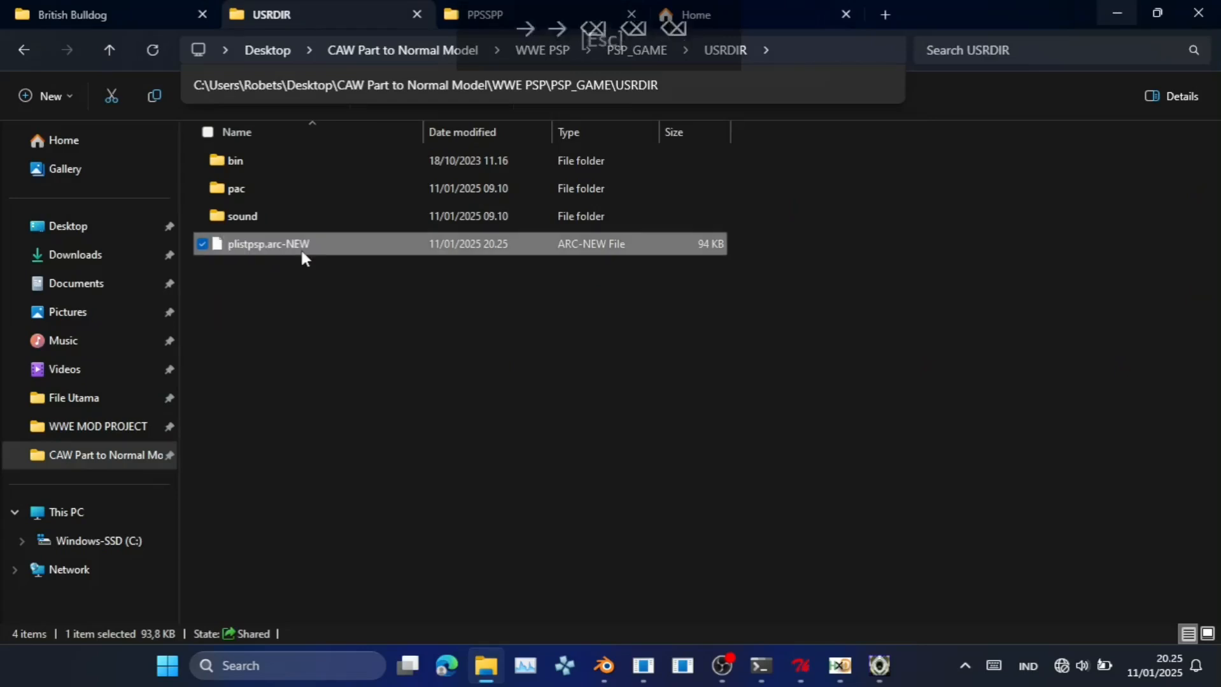
Rename plistpsp.arc-NEW to plistpsp.arc in the USRDIR folder.
{"action": "key", "text": "F2"}
{"action": "key", "text": "Right"}
{"action": "key", "text": "Right"}
{"action": "key", "text": "BackSpace"}
{"action": "key", "text": "BackSpace"}
{"action": "key", "text": "BackSpace"}
{"action": "key", "text": "BackSpace"}
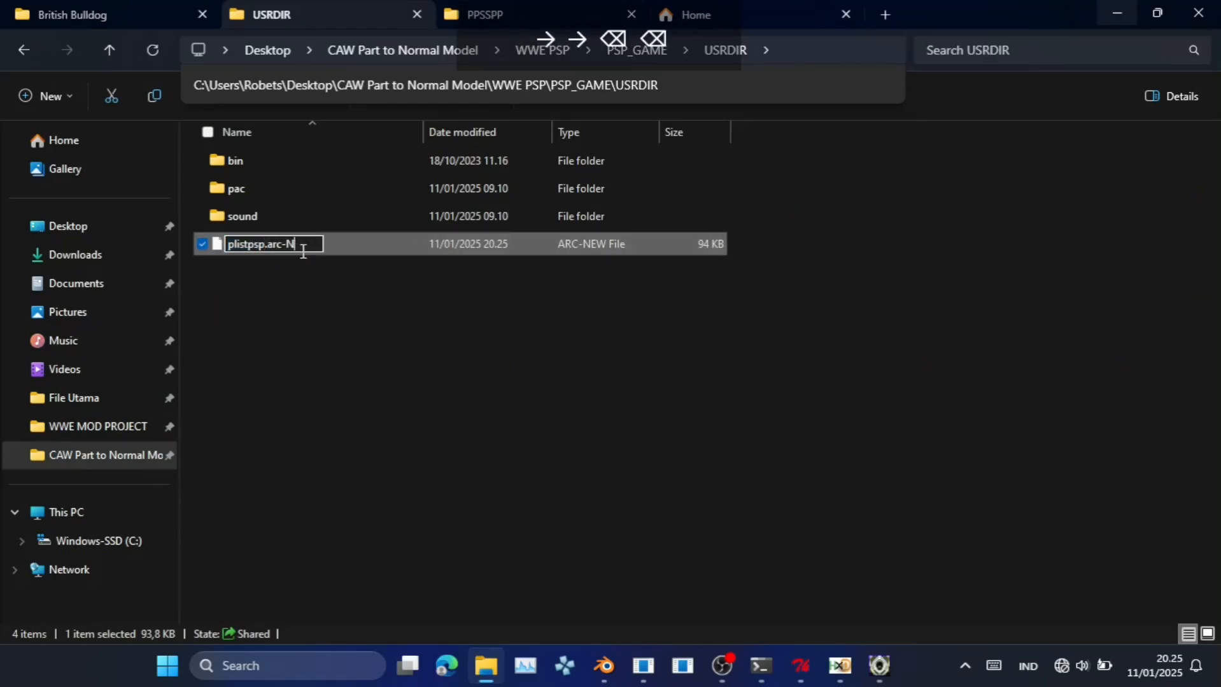
{"action": "key", "text": "Return"}
{"action": "key", "text": "Return"}
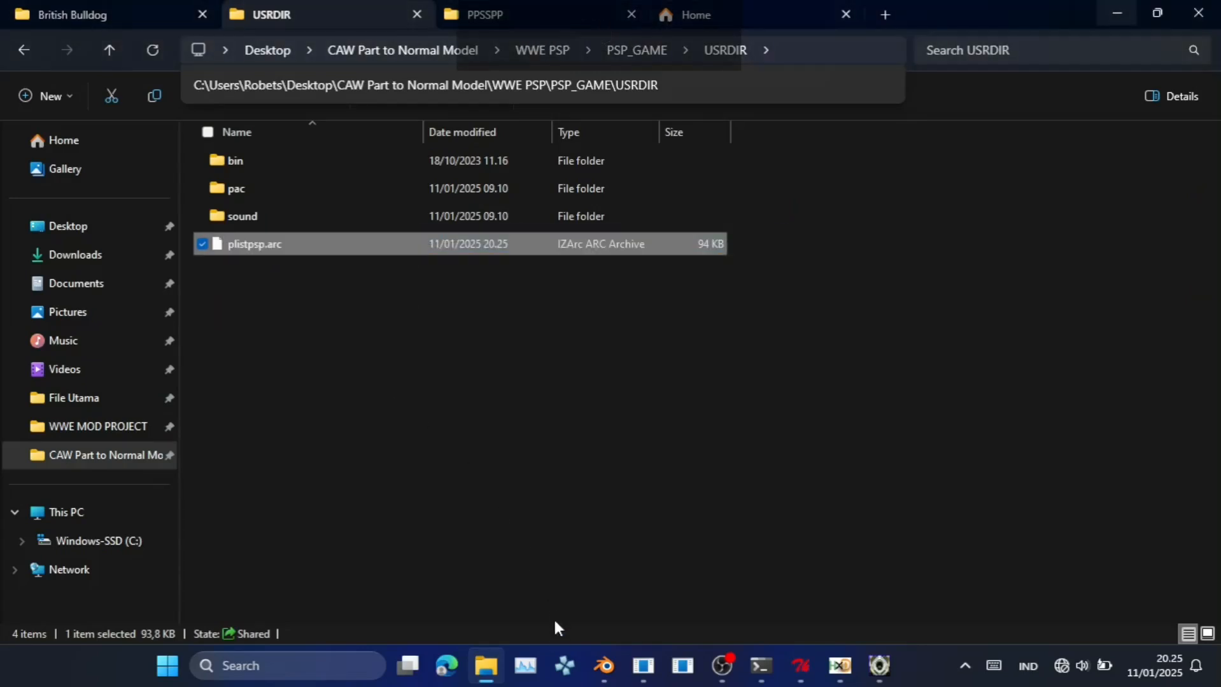
Launch PPSSPPWindows.exe from the PPSSPP folder.
{"action": "left_click", "coordinate": [535, 14]}
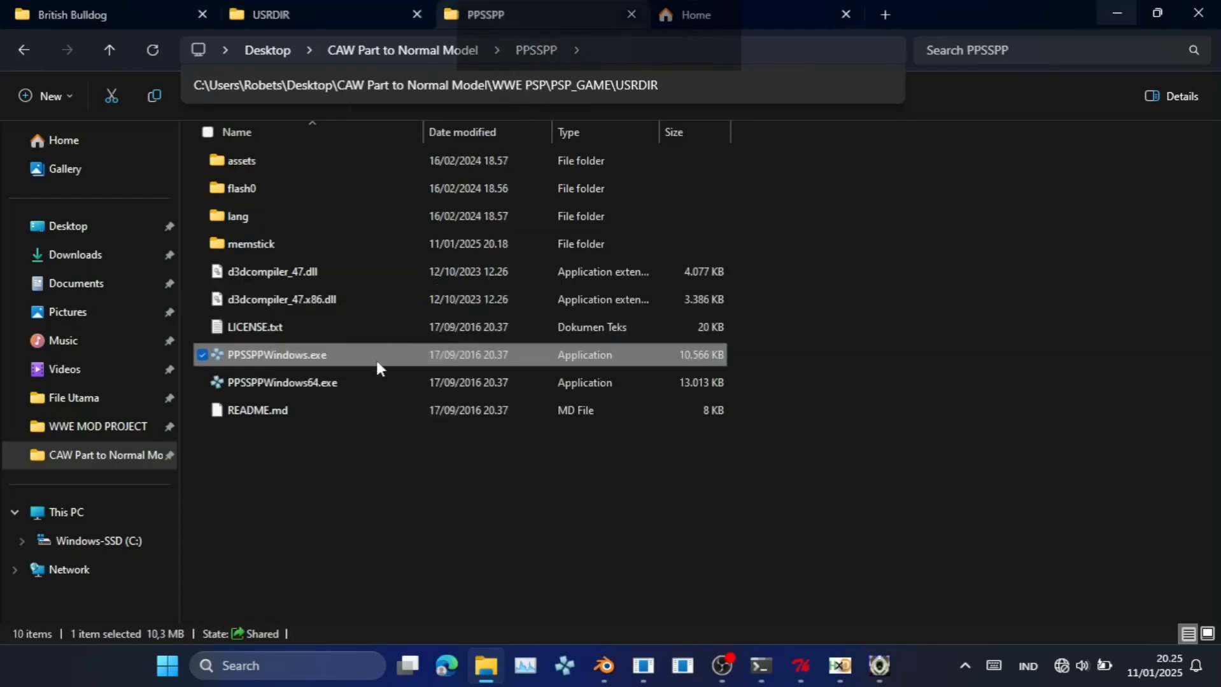
{"action": "left_click", "coordinate": [376, 357]}
{"action": "left_click", "coordinate": [375, 361]}
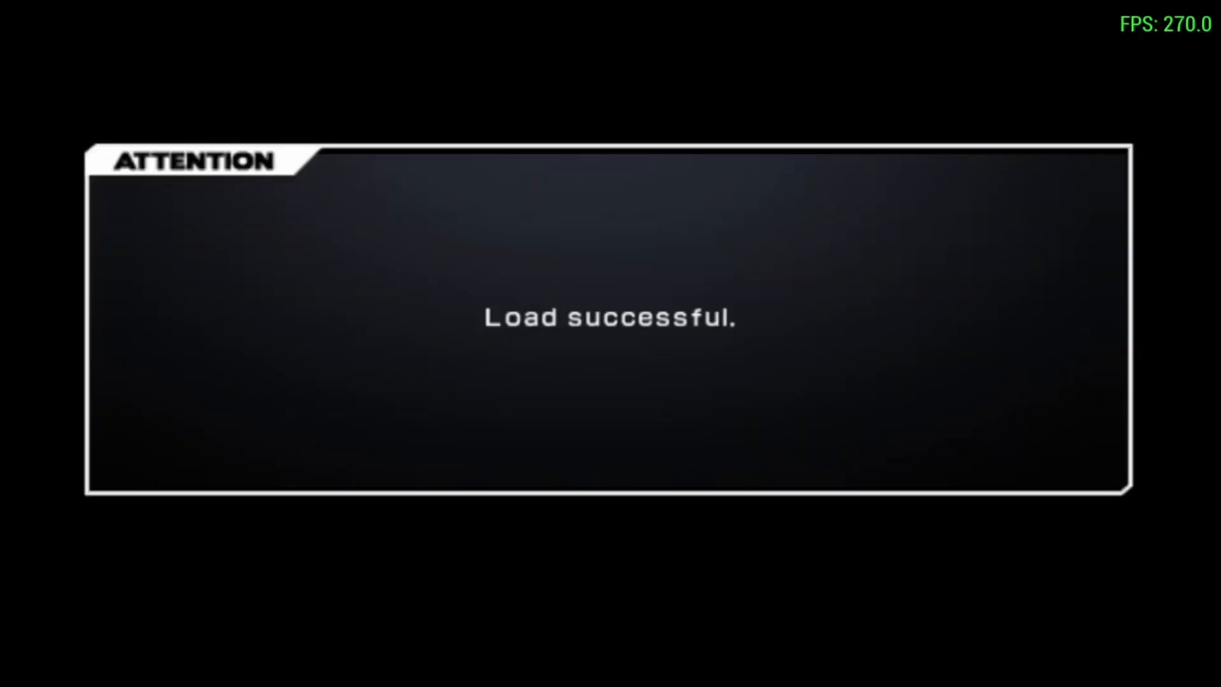
Continue past the save-load notice in the game and choose The Rock on the superstar selection screen.
{"action": "key", "text": "space"}
{"action": "key", "text": "z"}
{"action": "key", "text": "z"}
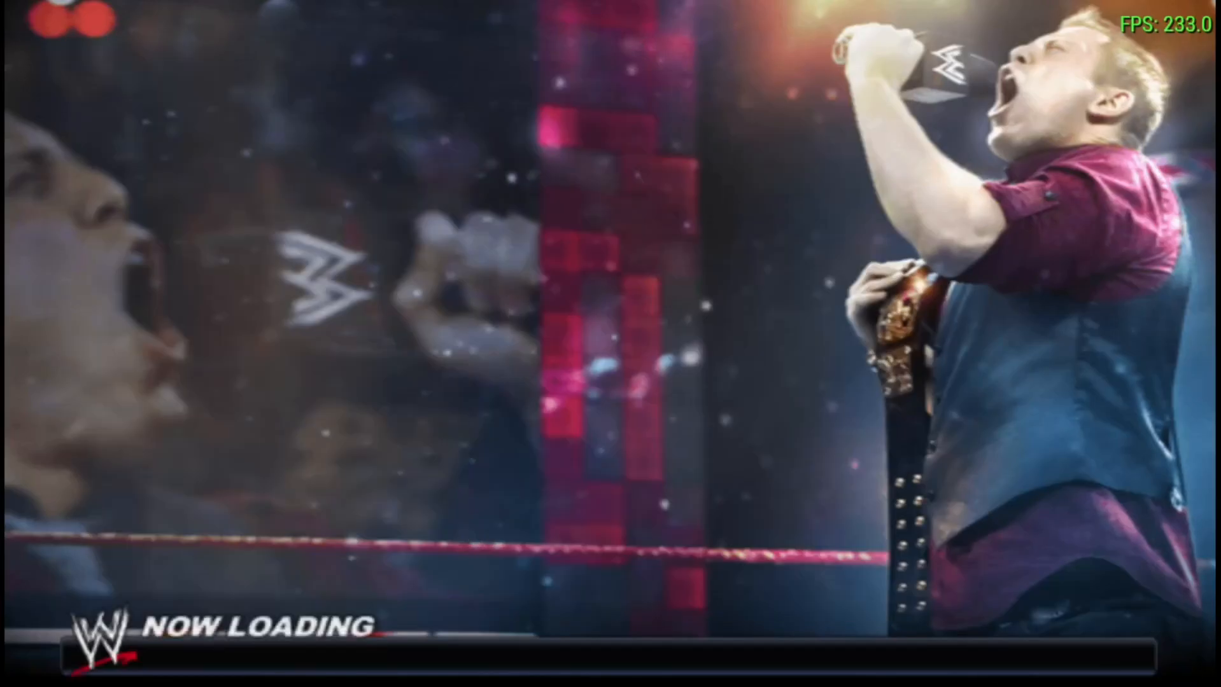
{"action": "key", "text": "Left"}
{"action": "key", "text": "Left"}
{"action": "key", "text": "Left"}
{"action": "key", "text": "Left"}
{"action": "key", "text": "Down"}
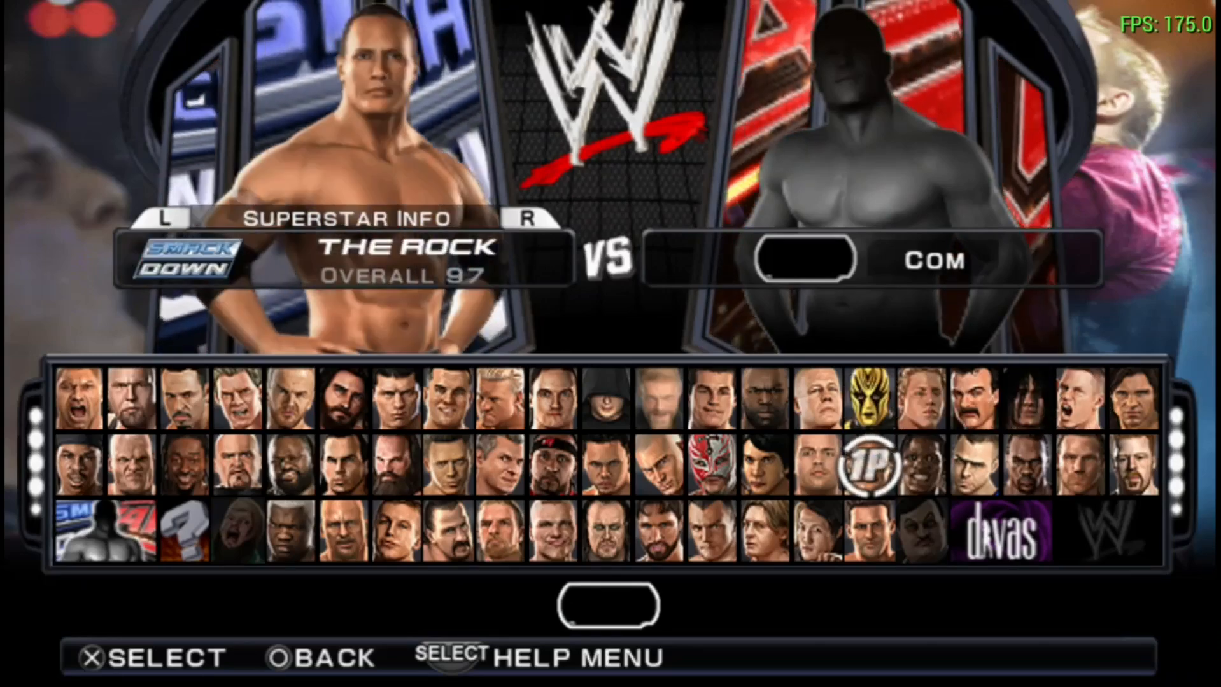
{"action": "key", "text": "z"}
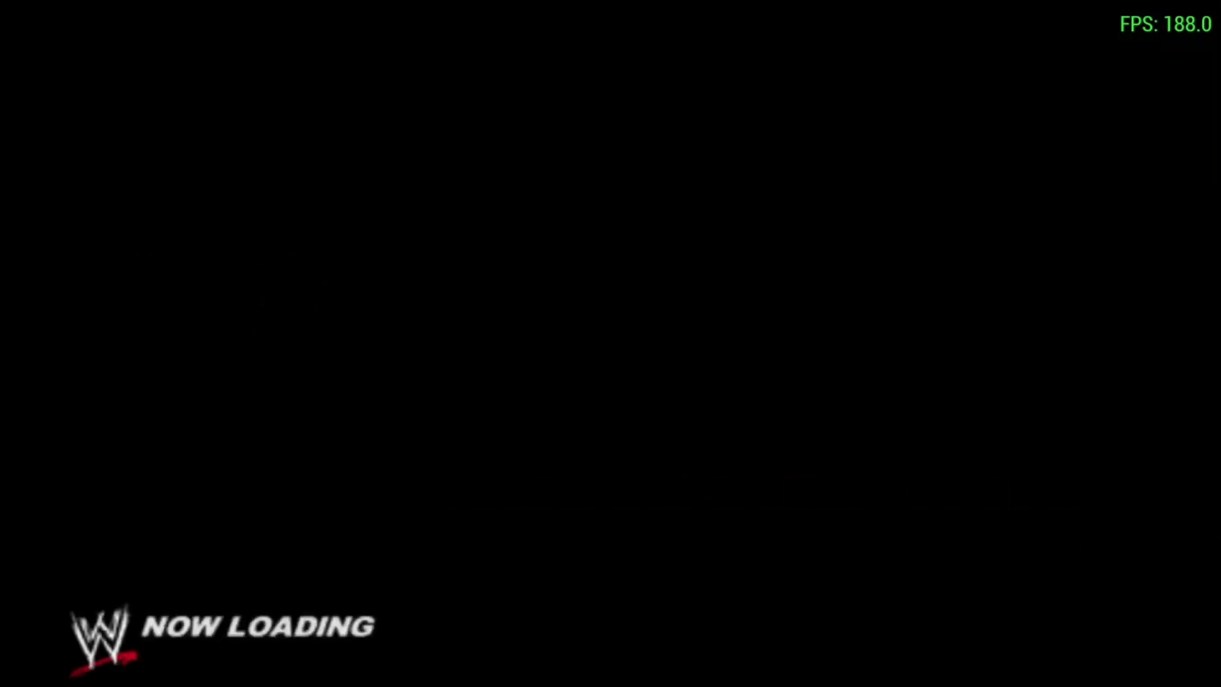